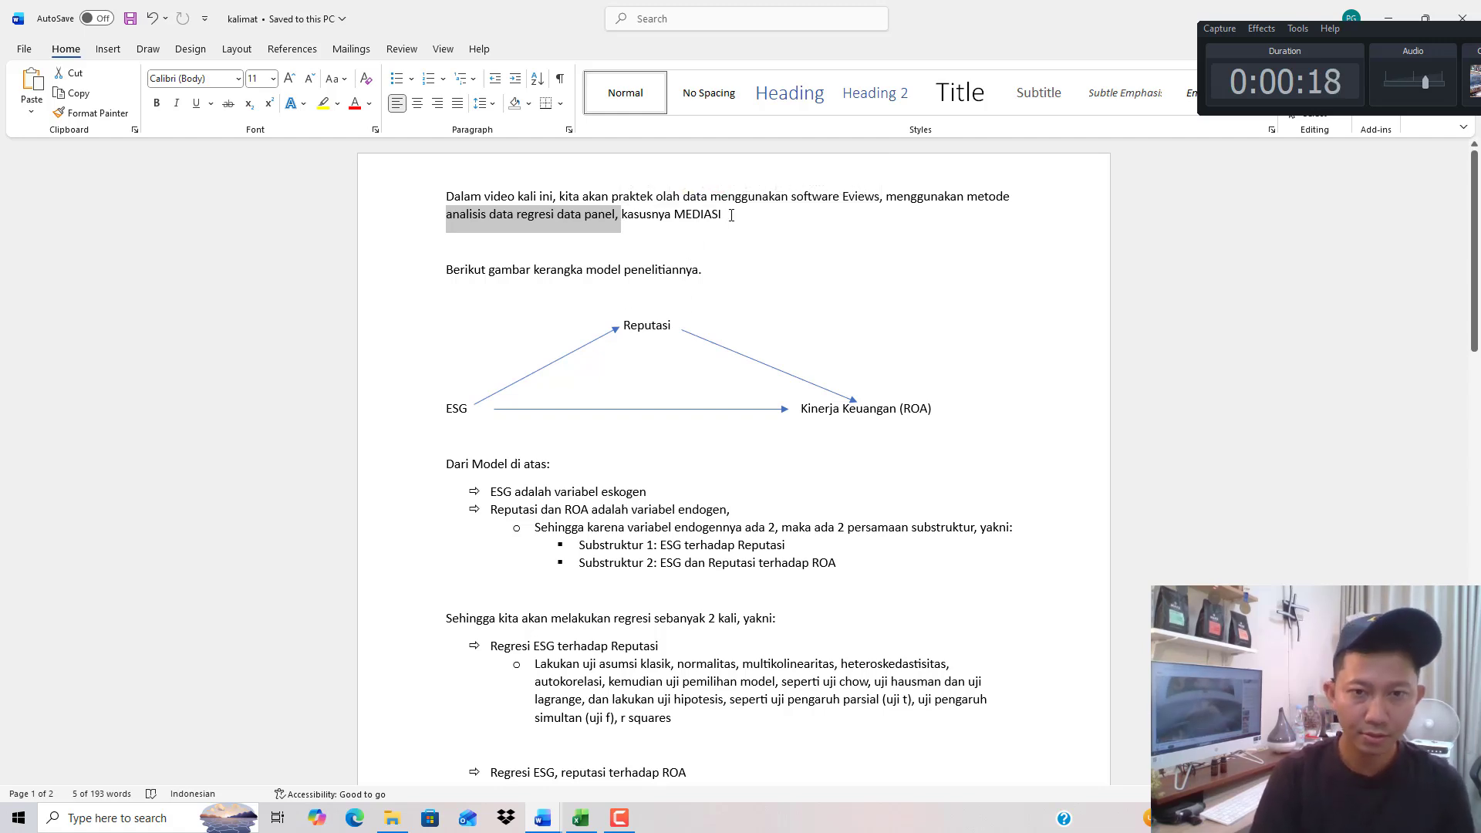
Review the mediation case introduction and the research model diagram linking ESG, Reputasi and Kinerja Keuangan (ROA).
left_click_drag(621, 215, 721, 214)
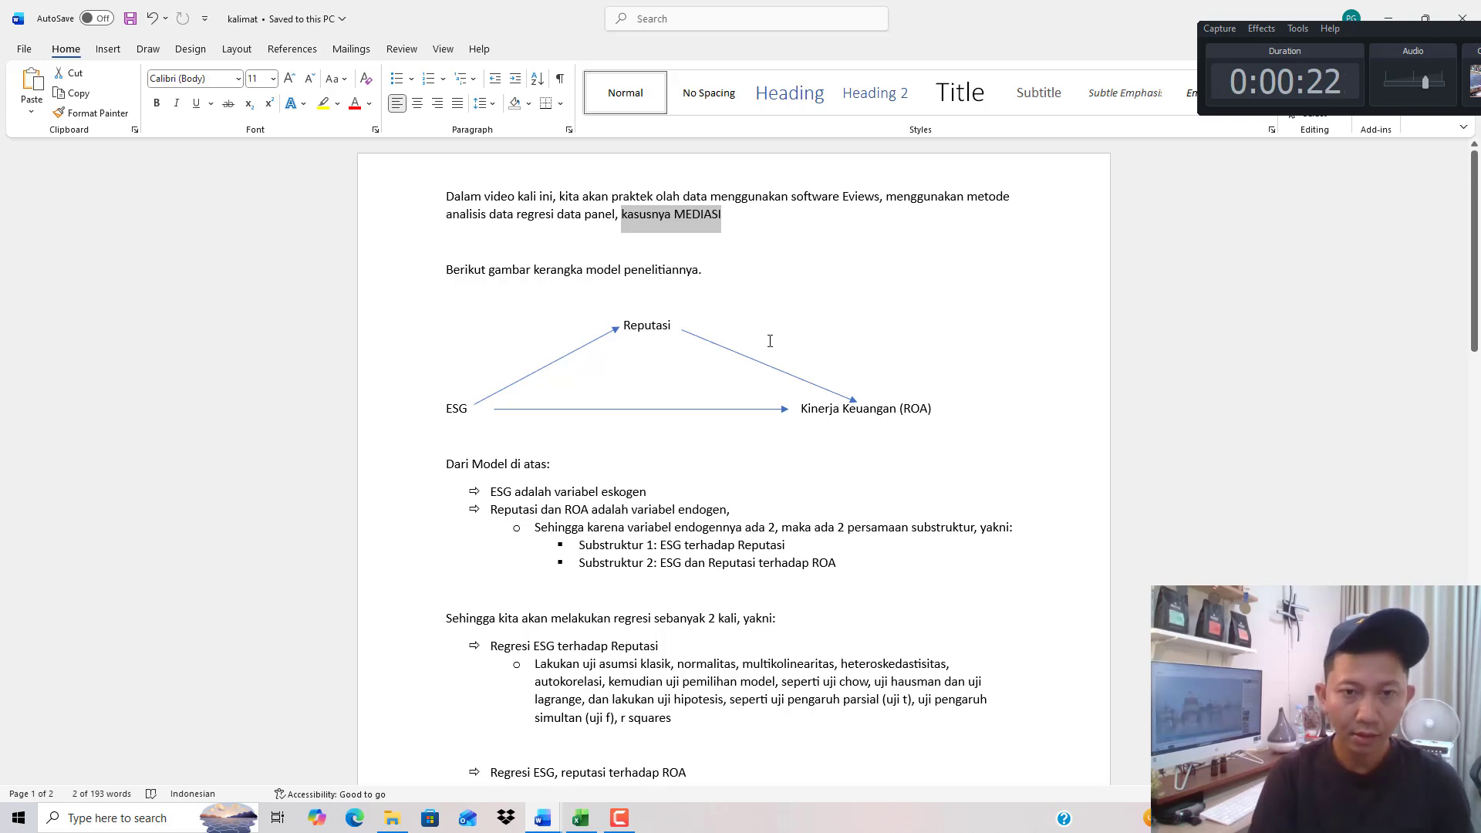
scroll(770, 341, "down", 1)
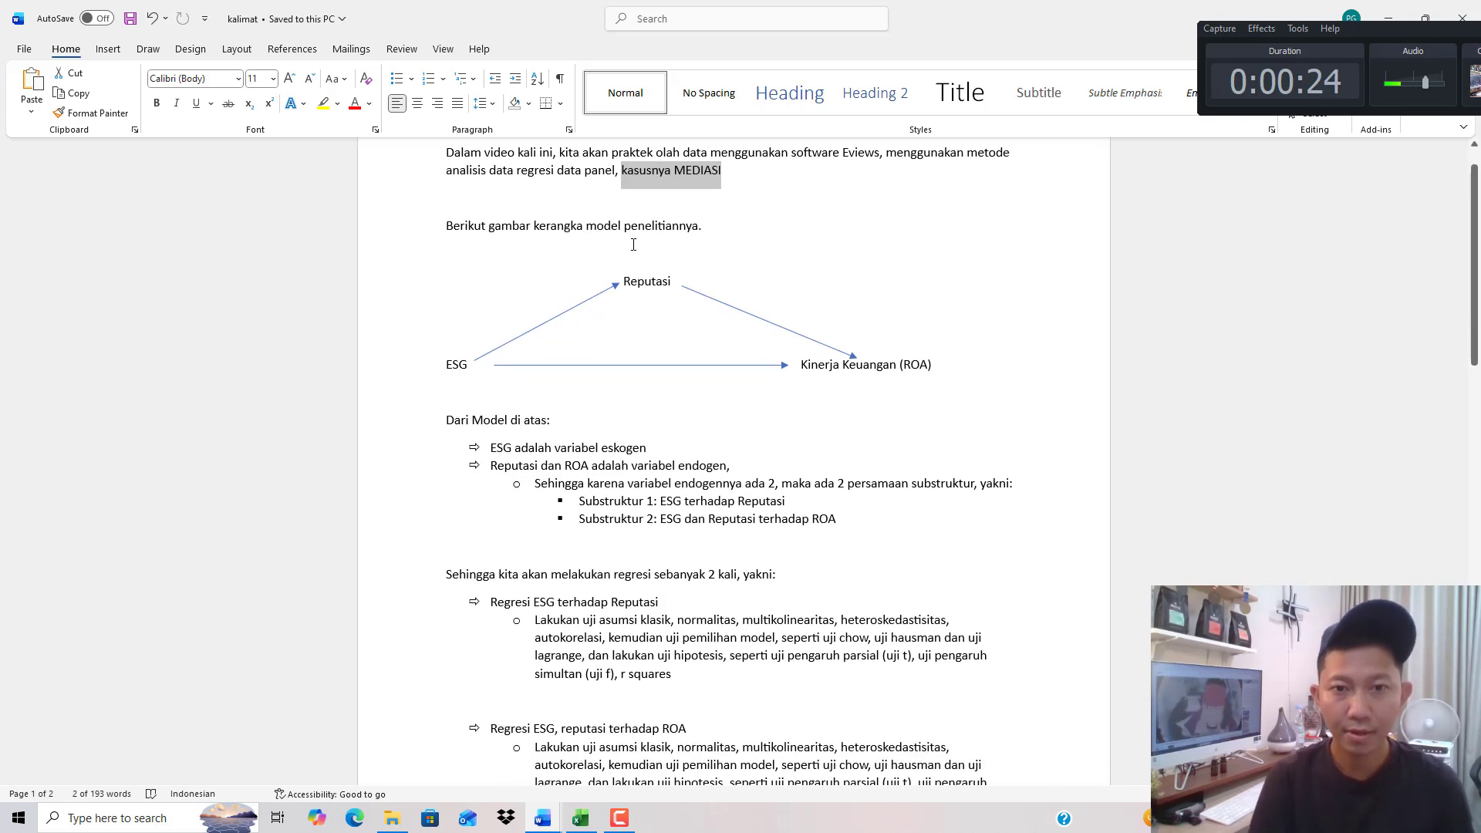
scroll(614, 279, "down", 1)
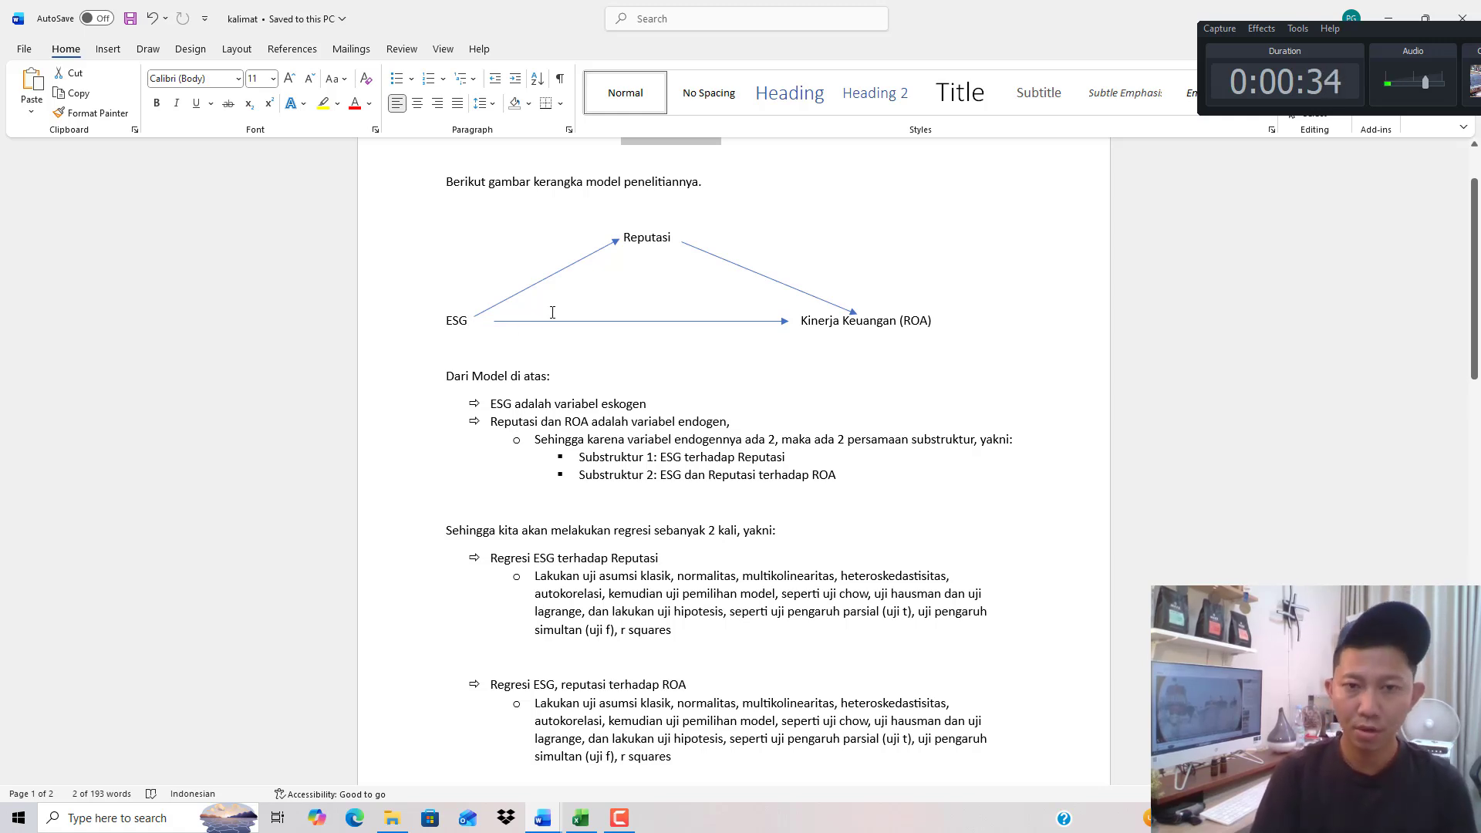
left_click_drag(661, 232, 637, 235)
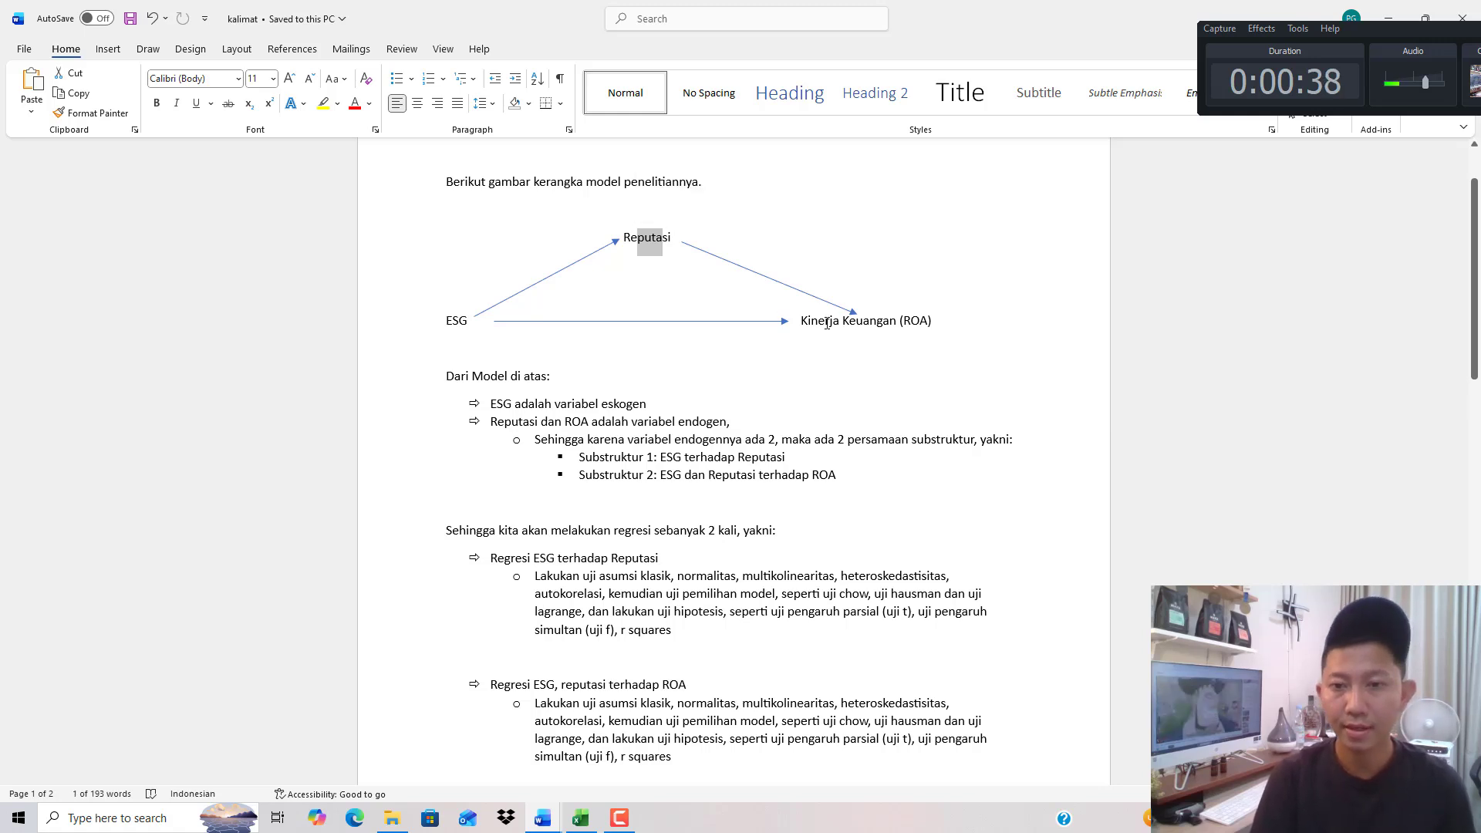
left_click_drag(827, 322, 896, 322)
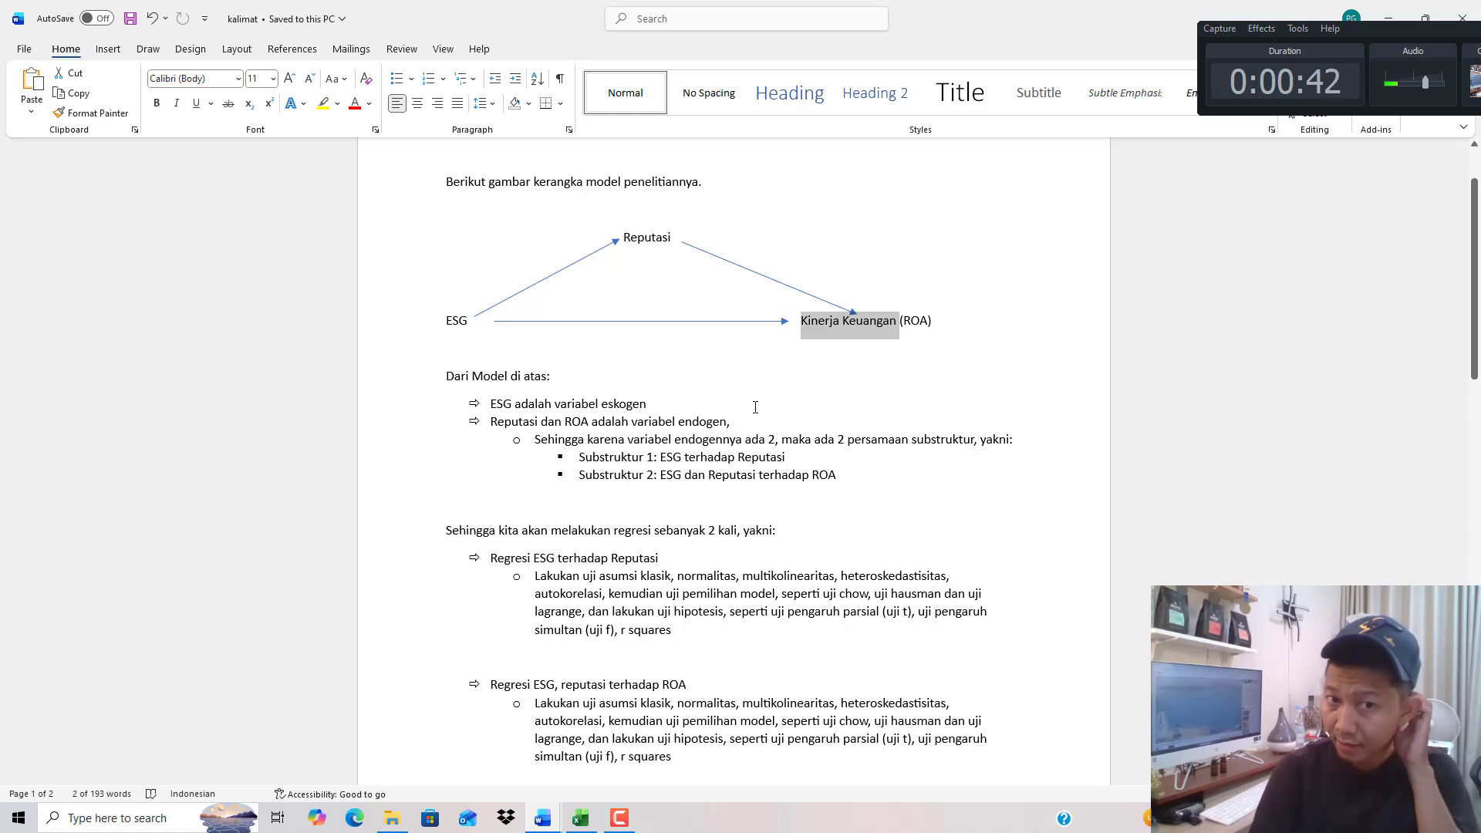
left_click(457, 328)
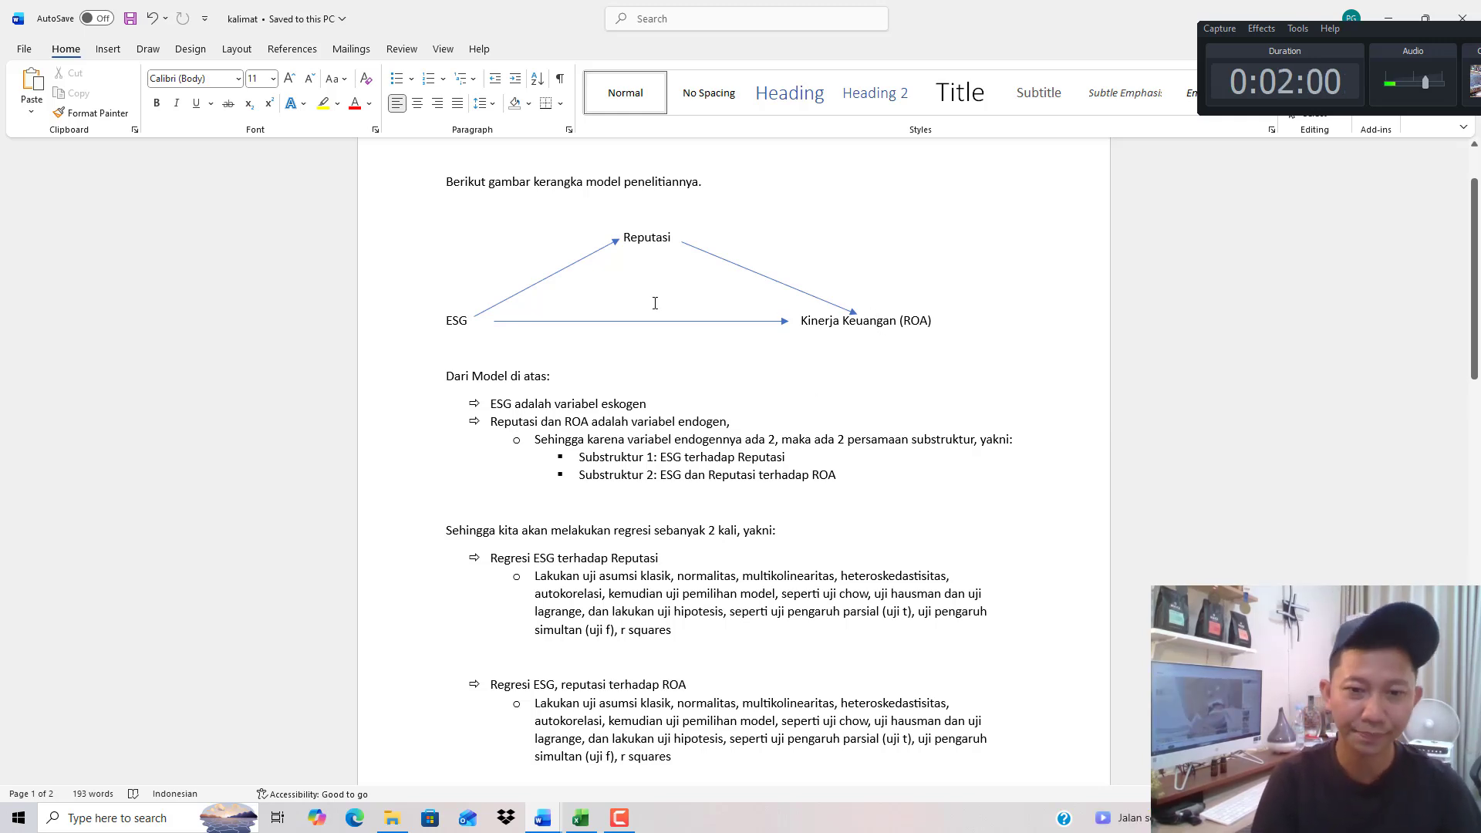
Examine the exogenous and endogenous variable definitions and the two substructure equations below the research model diagram.
scroll(654, 300, "down", 3)
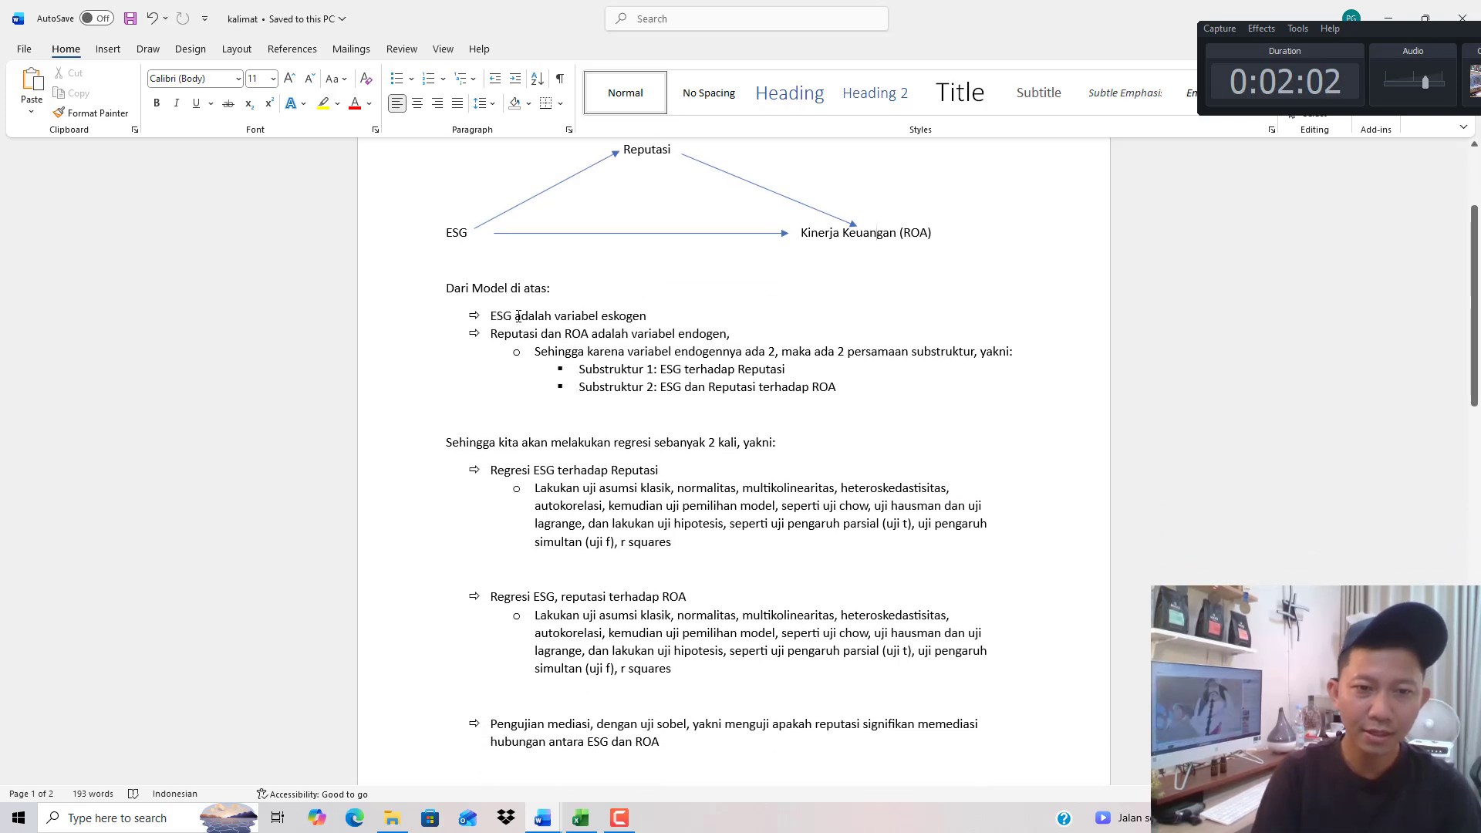
left_click_drag(505, 315, 652, 318)
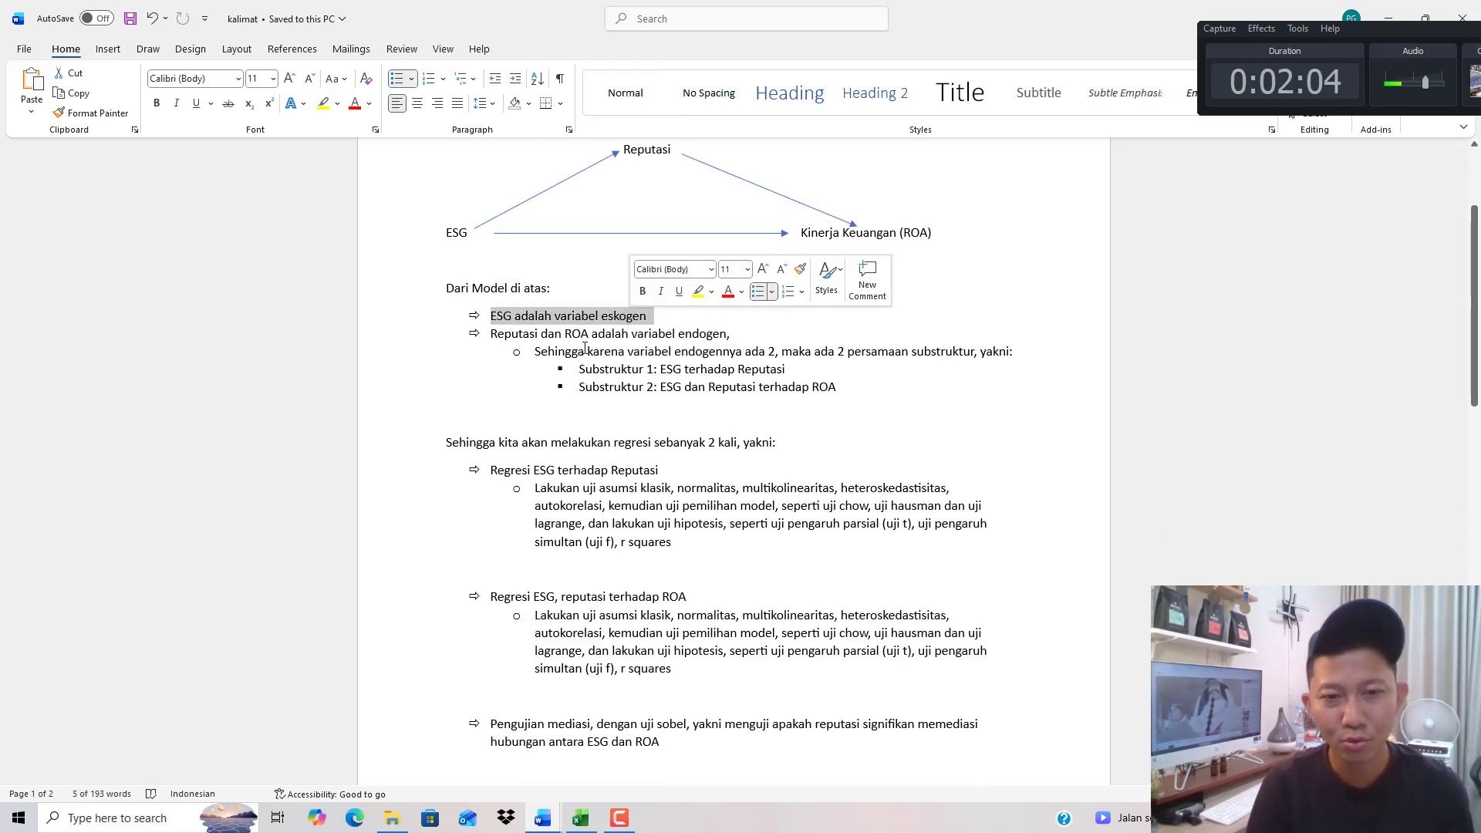
left_click(620, 334)
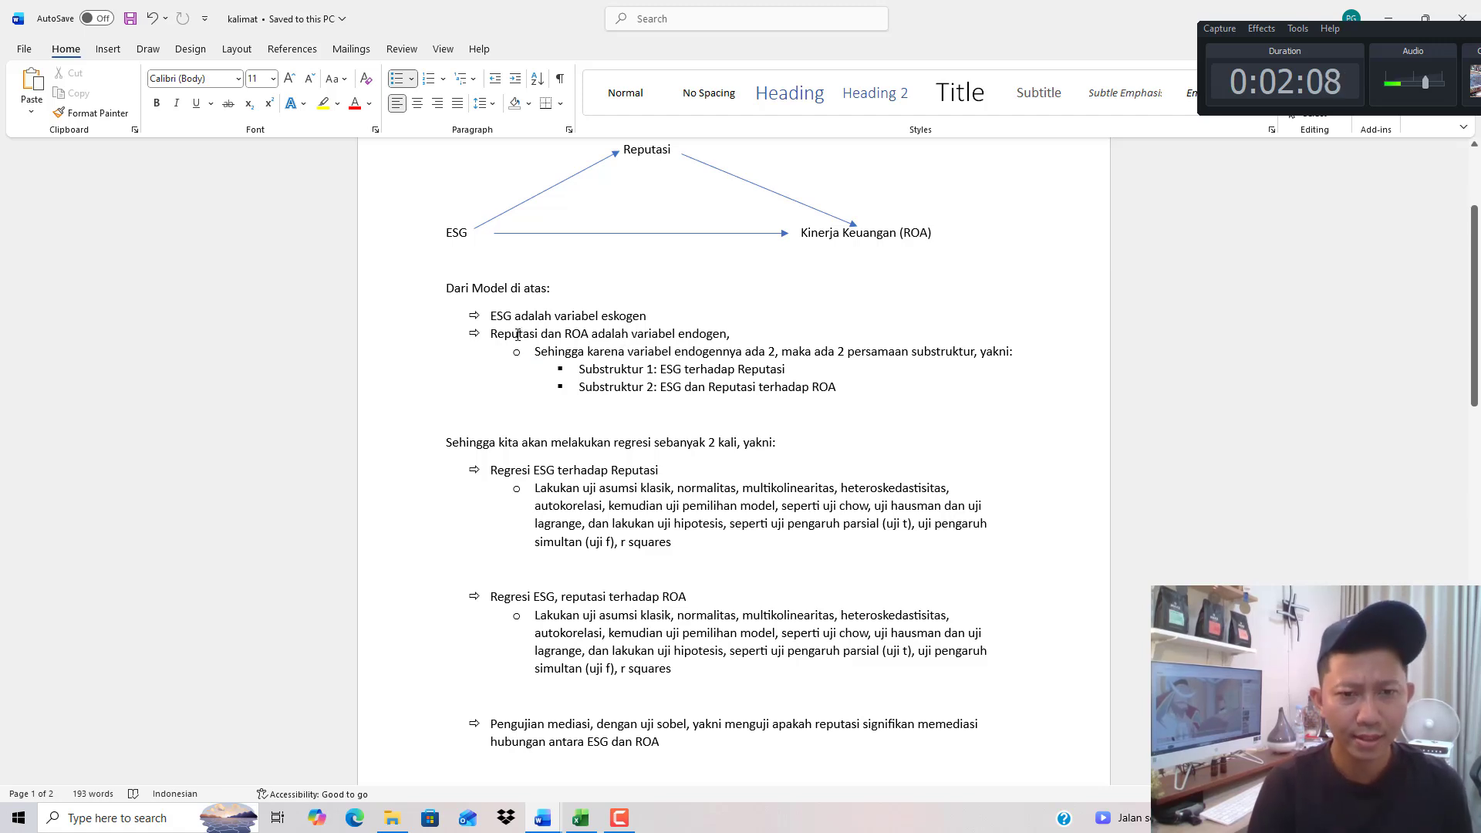
left_click_drag(517, 334, 590, 334)
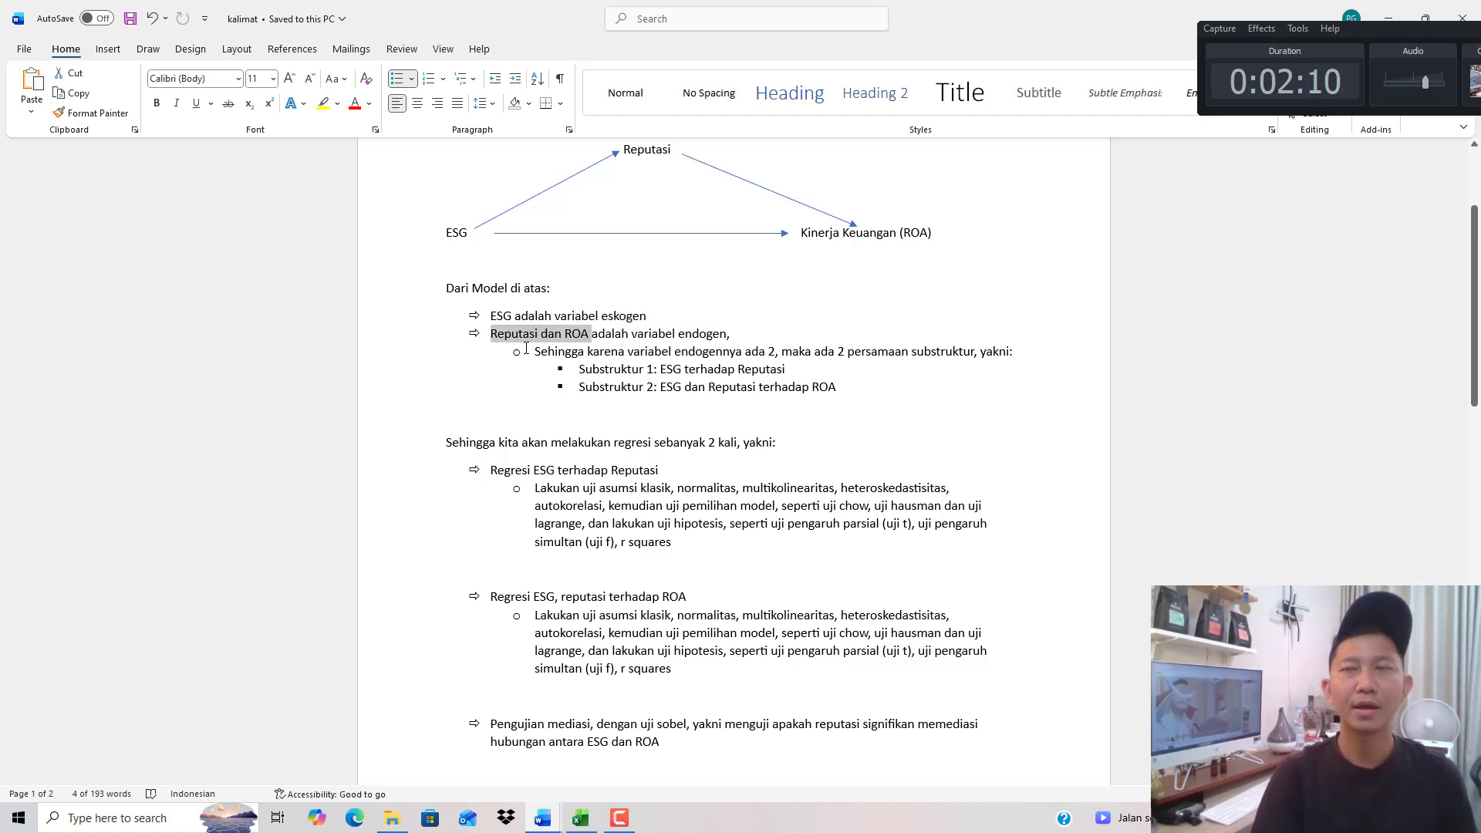
scroll(526, 348, "up", 2)
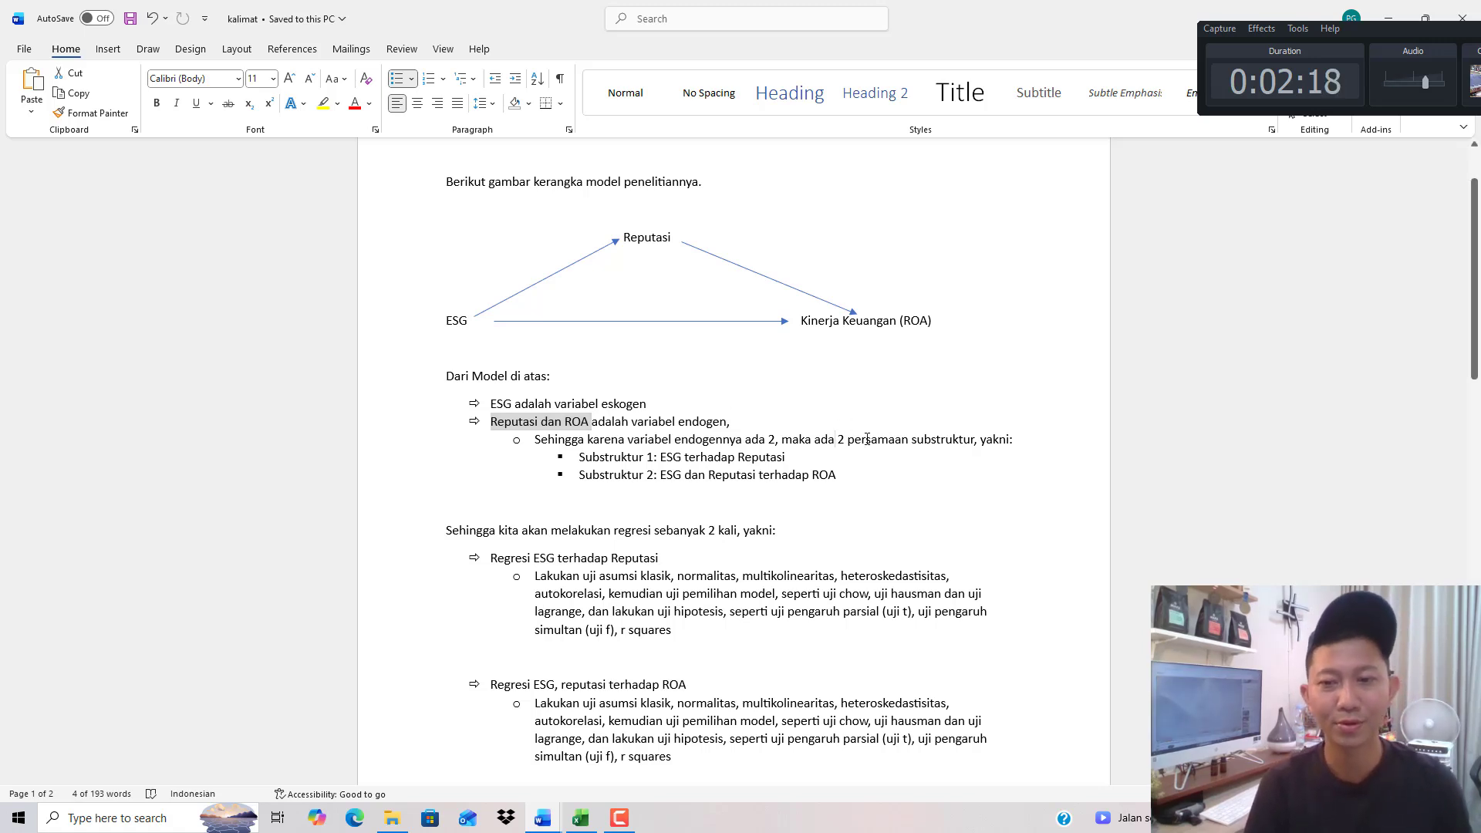
left_click_drag(814, 439, 973, 439)
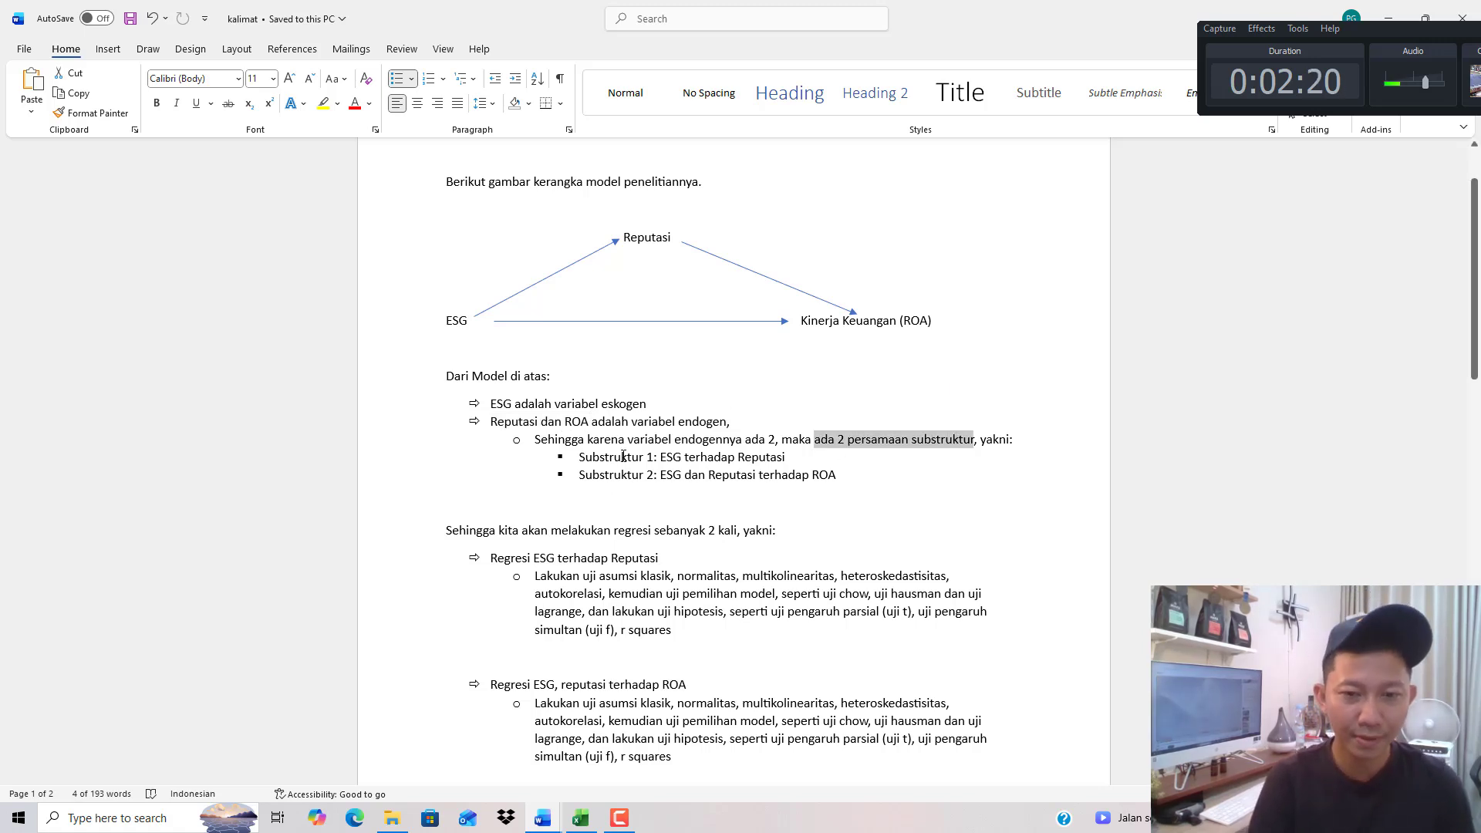
left_click_drag(623, 457, 788, 457)
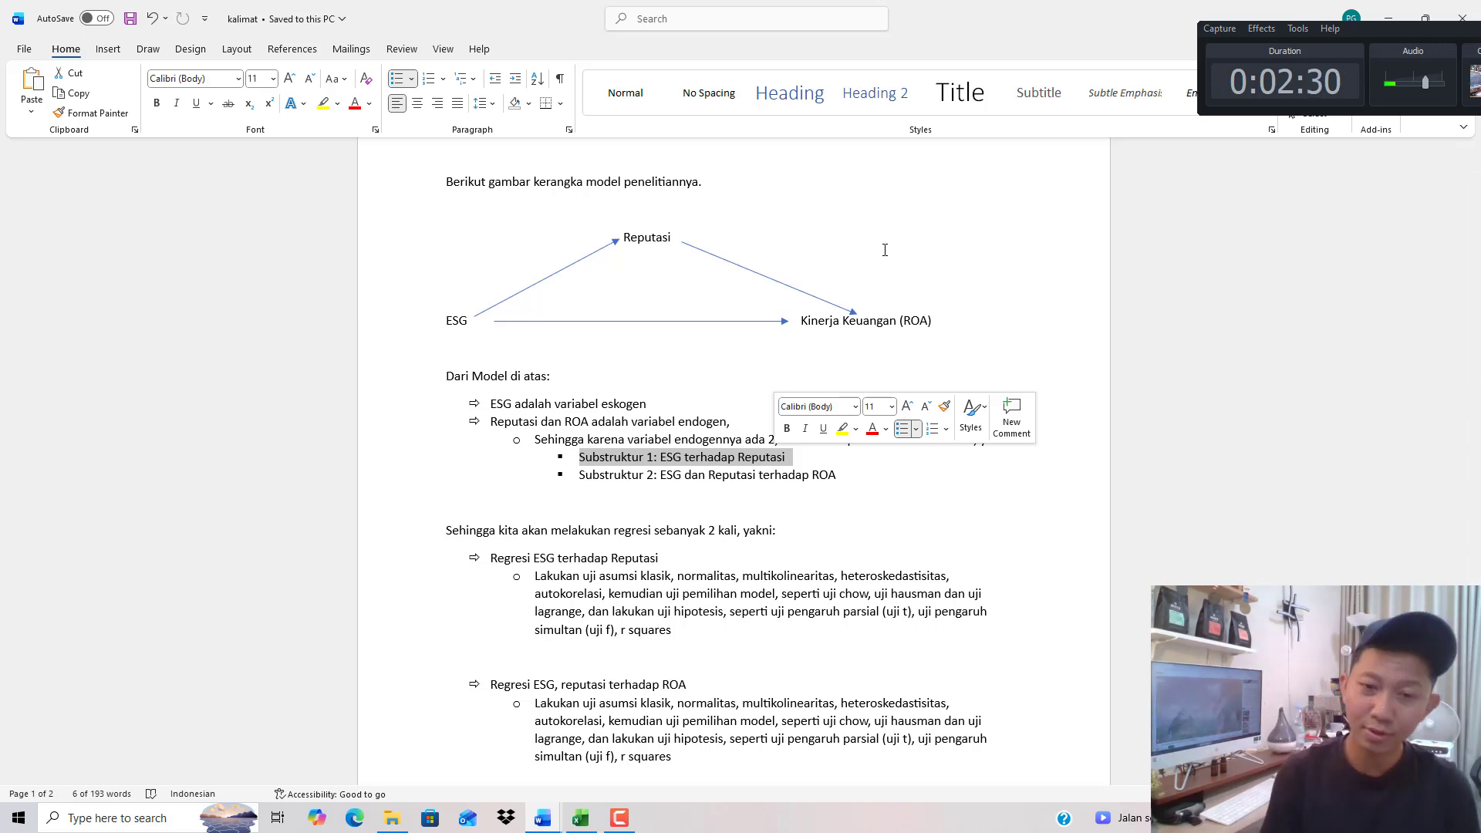
left_click_drag(684, 475, 758, 475)
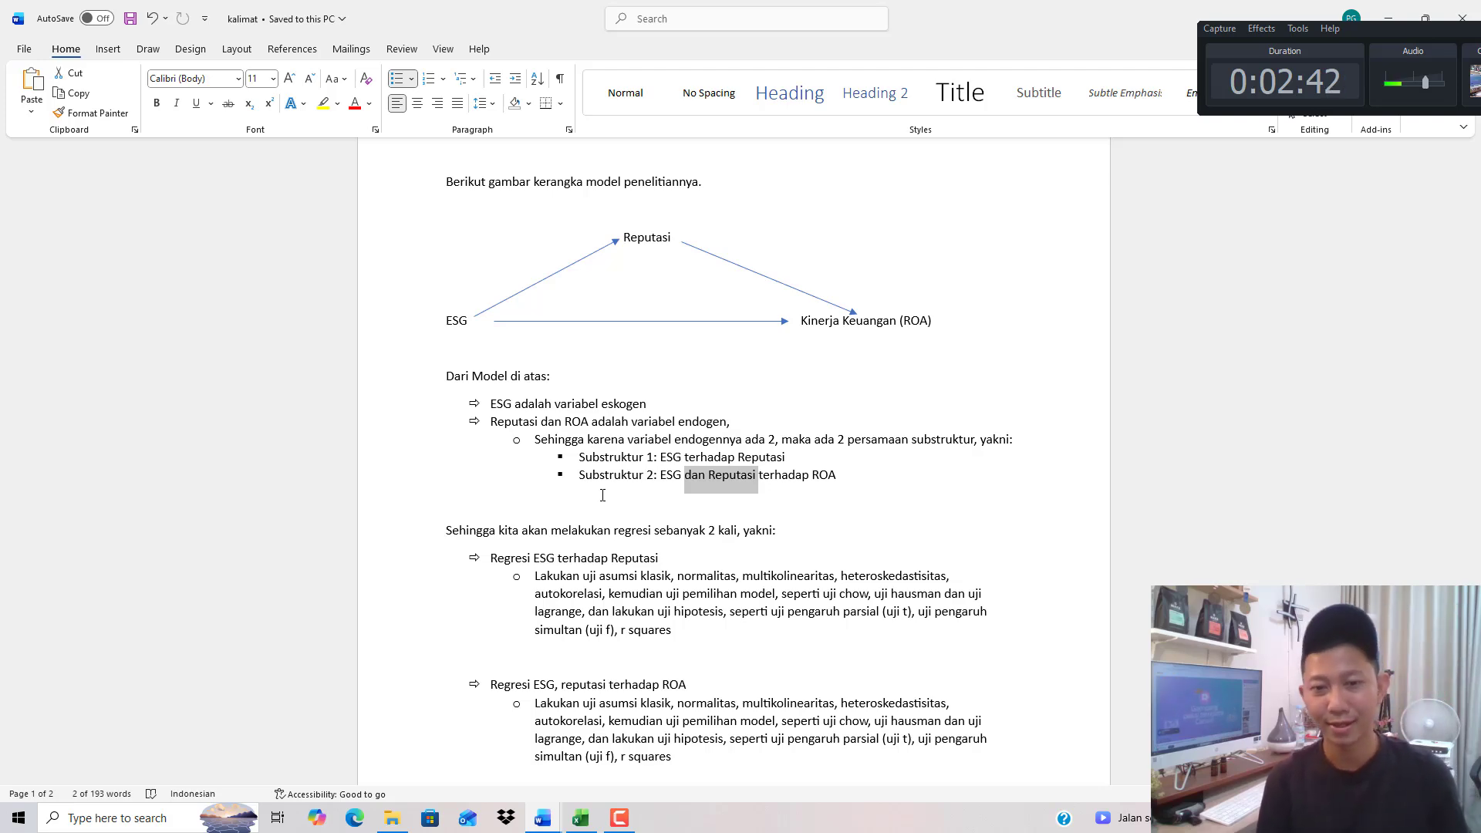
Review the planned regression of ESG on Reputasi, including its classical assumption tests and model selection tests.
scroll(603, 495, "down", 2)
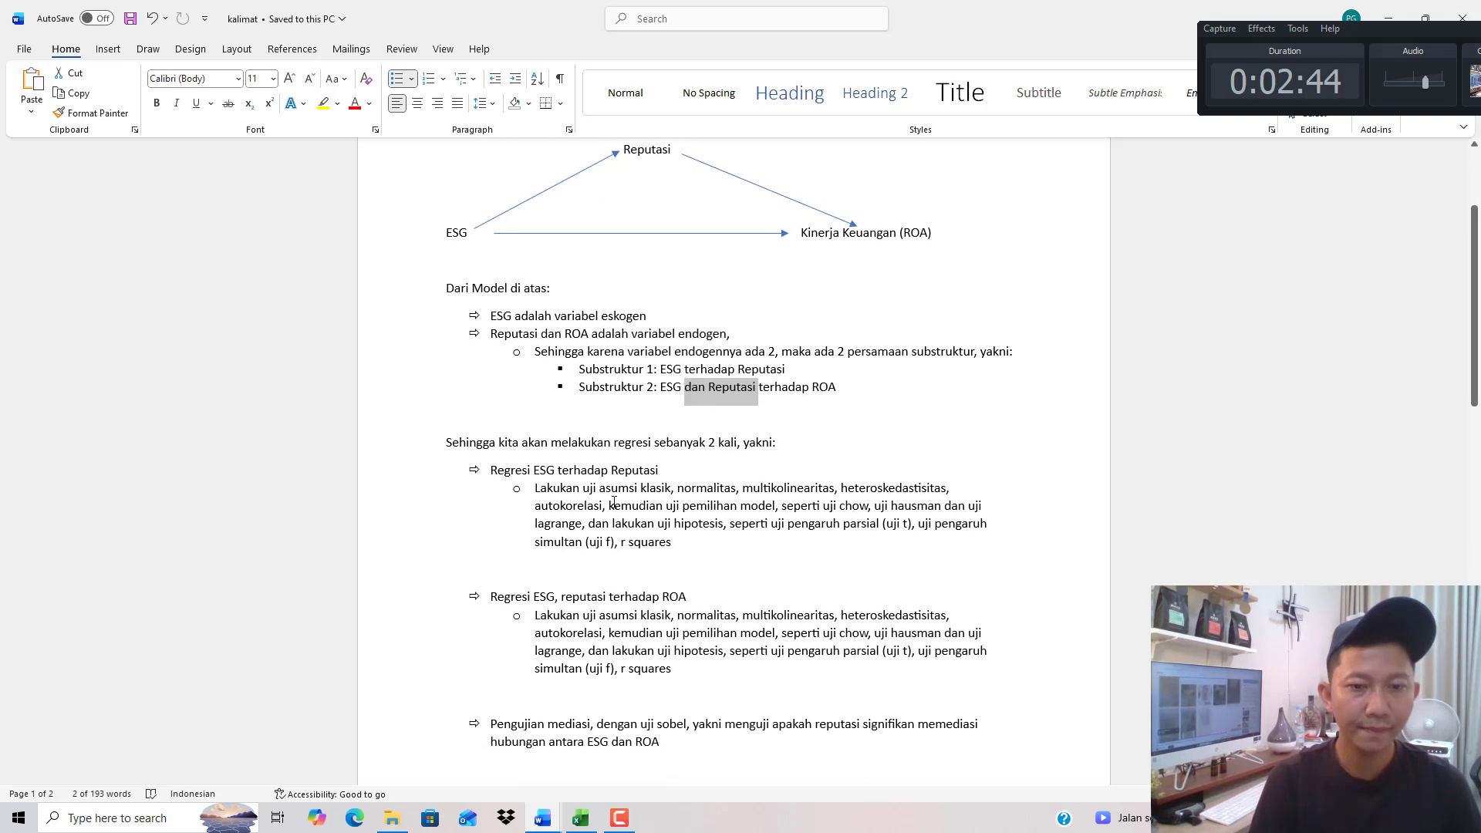
scroll(613, 502, "down", 1)
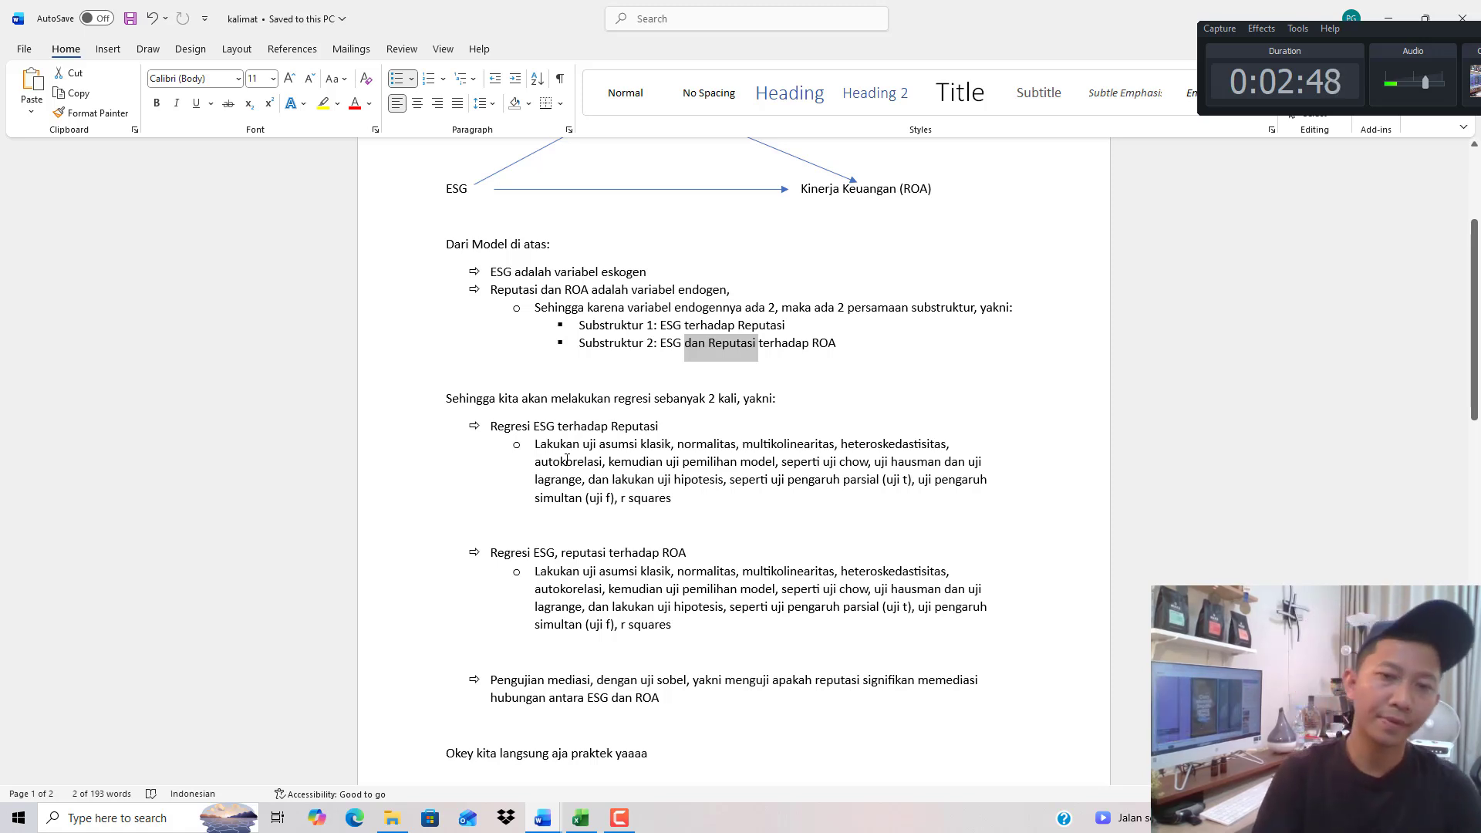
left_click_drag(542, 429, 662, 426)
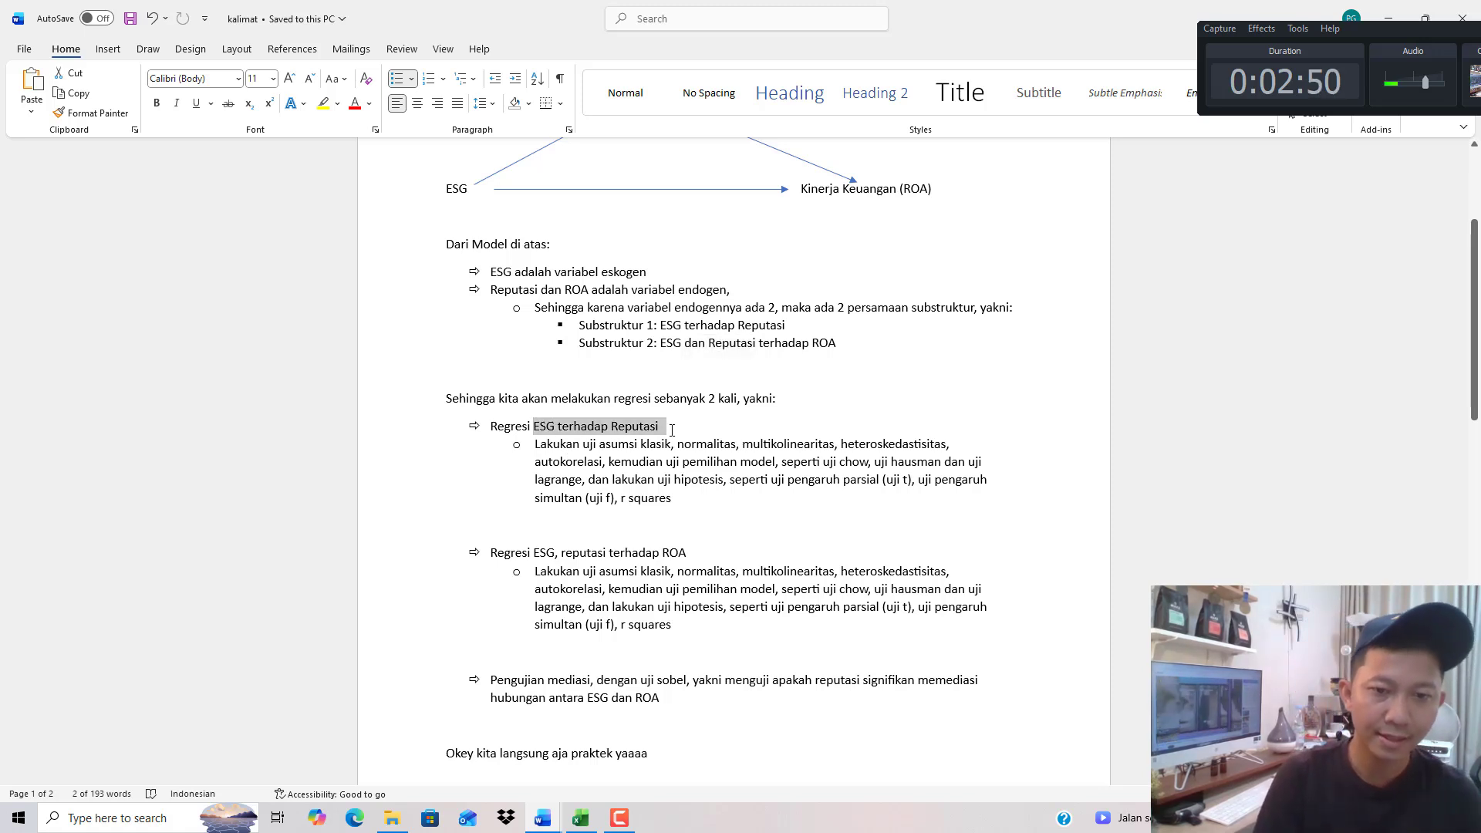
scroll(638, 440, "up", 2)
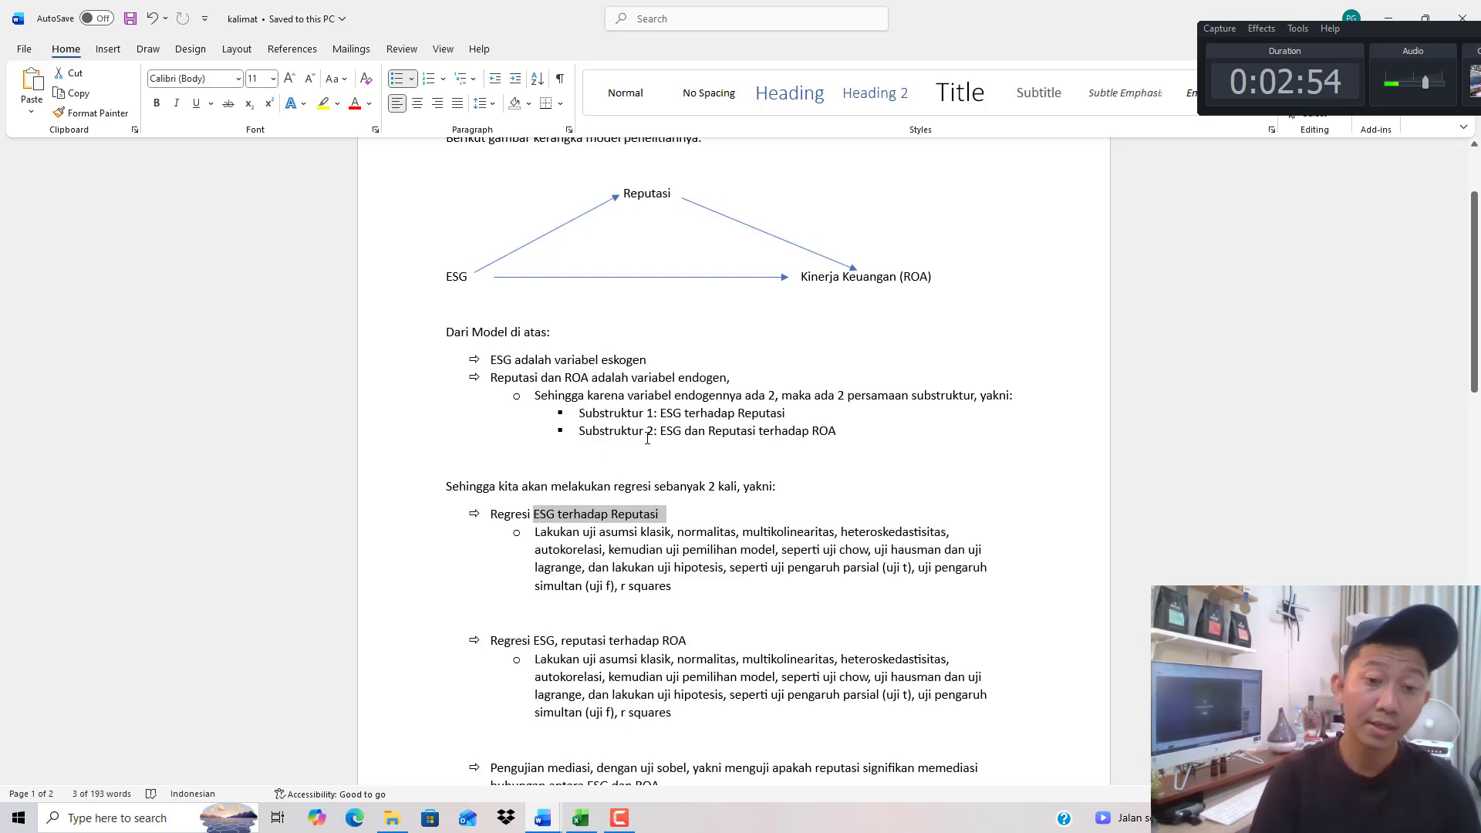
left_click_drag(600, 532, 946, 532)
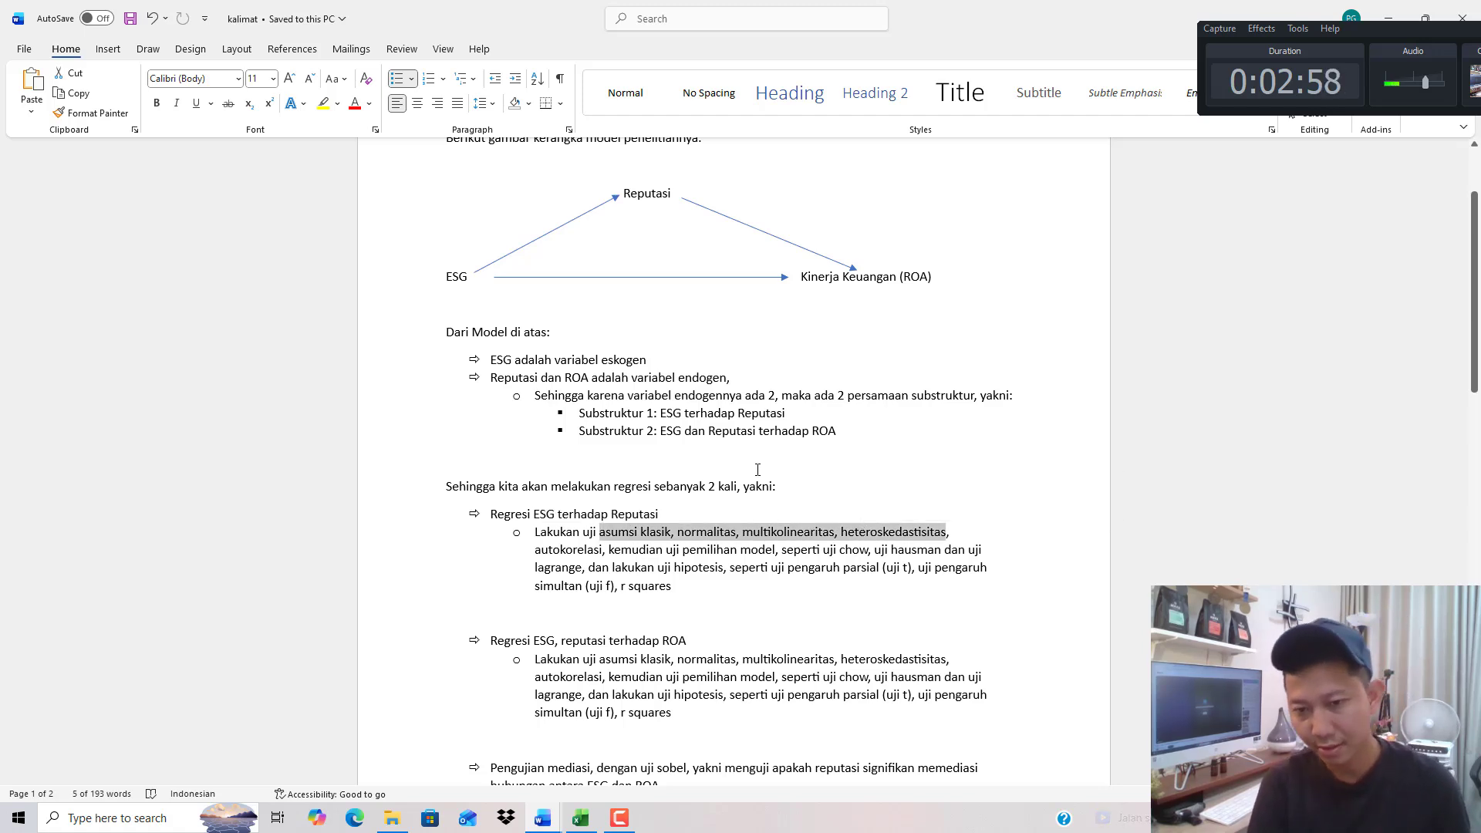
left_click(754, 531)
double_click(753, 531)
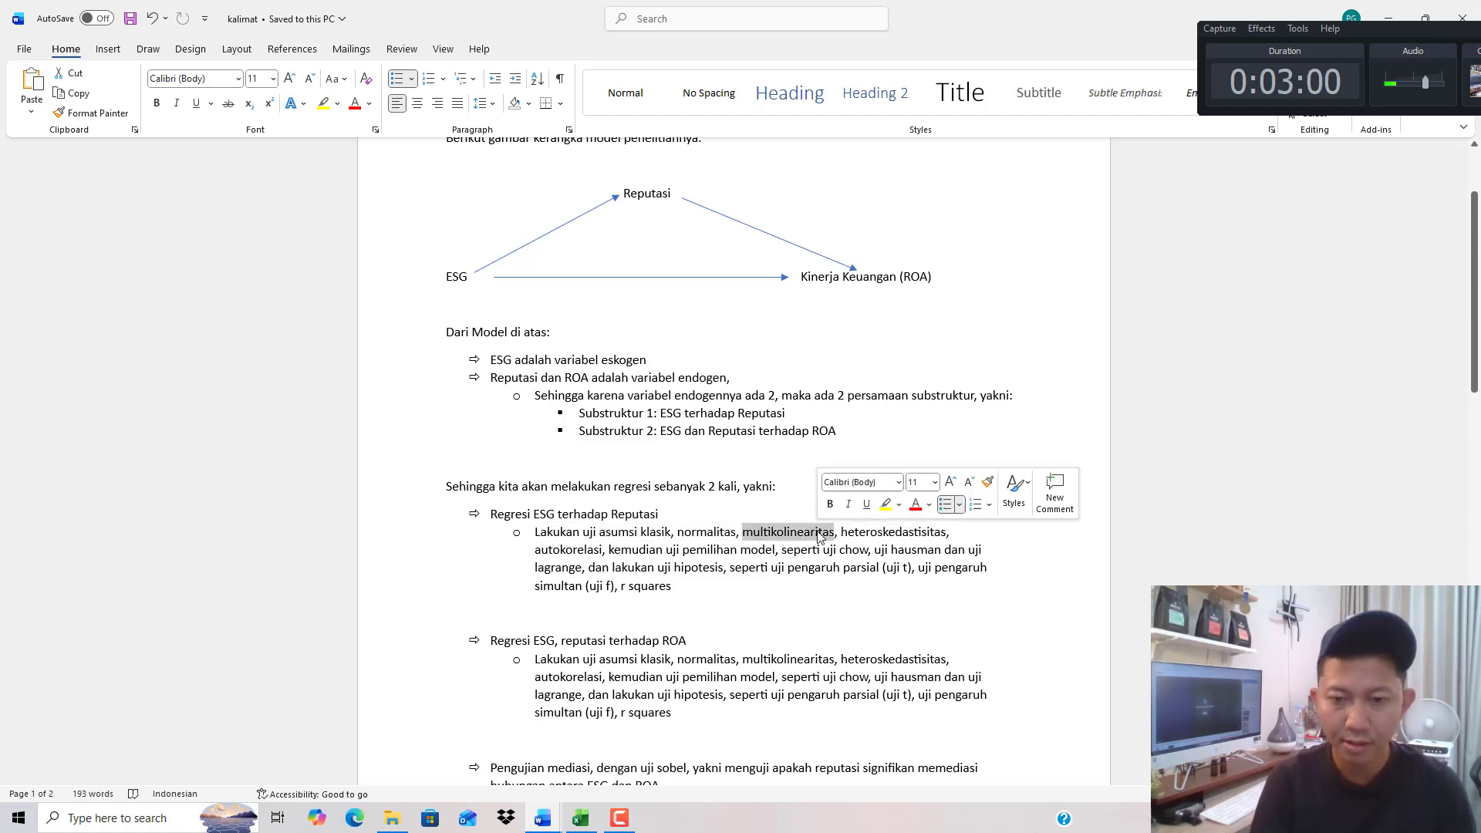
left_click_drag(879, 532, 944, 532)
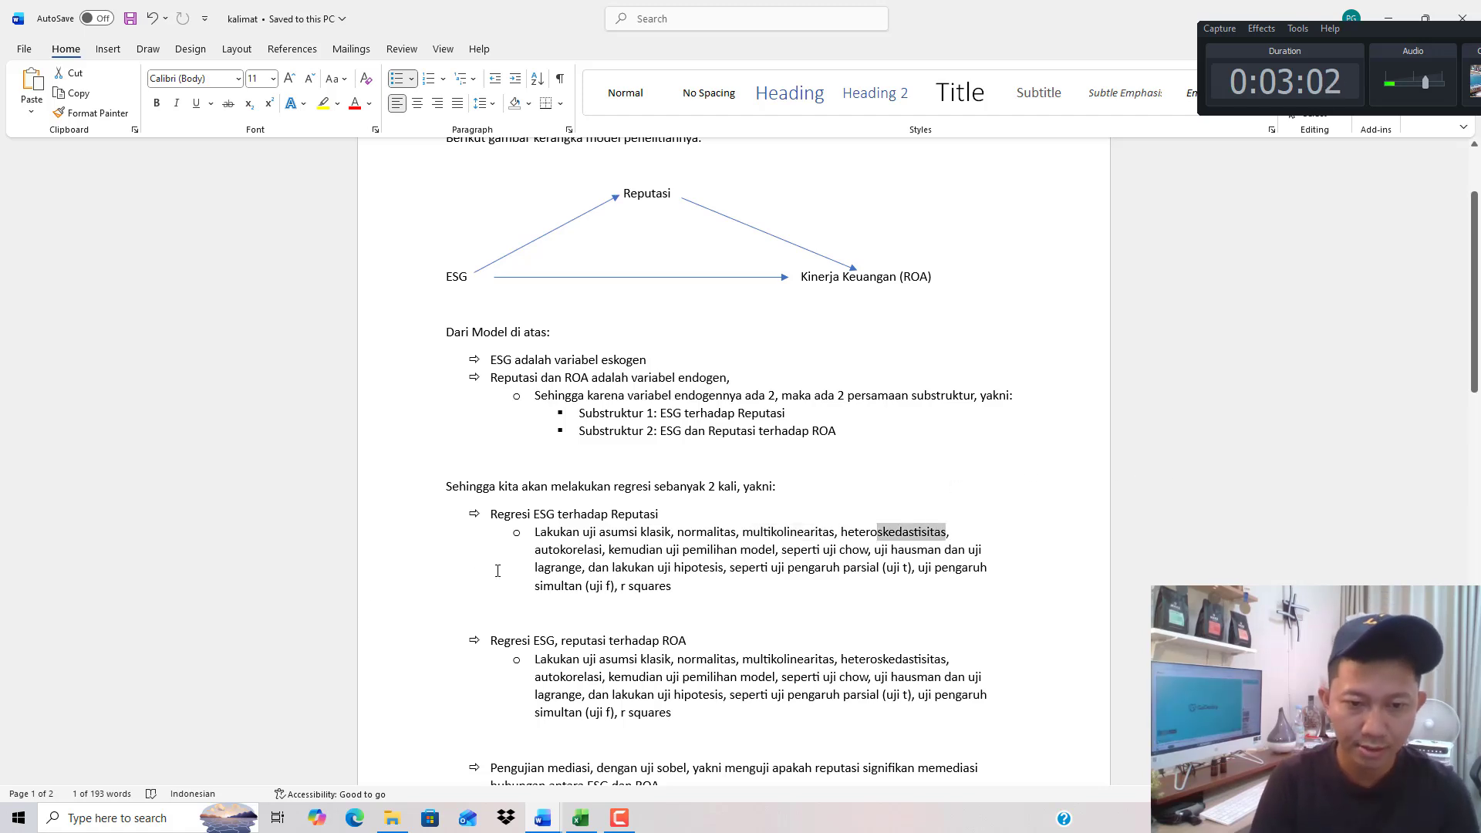
left_click_drag(535, 549, 868, 549)
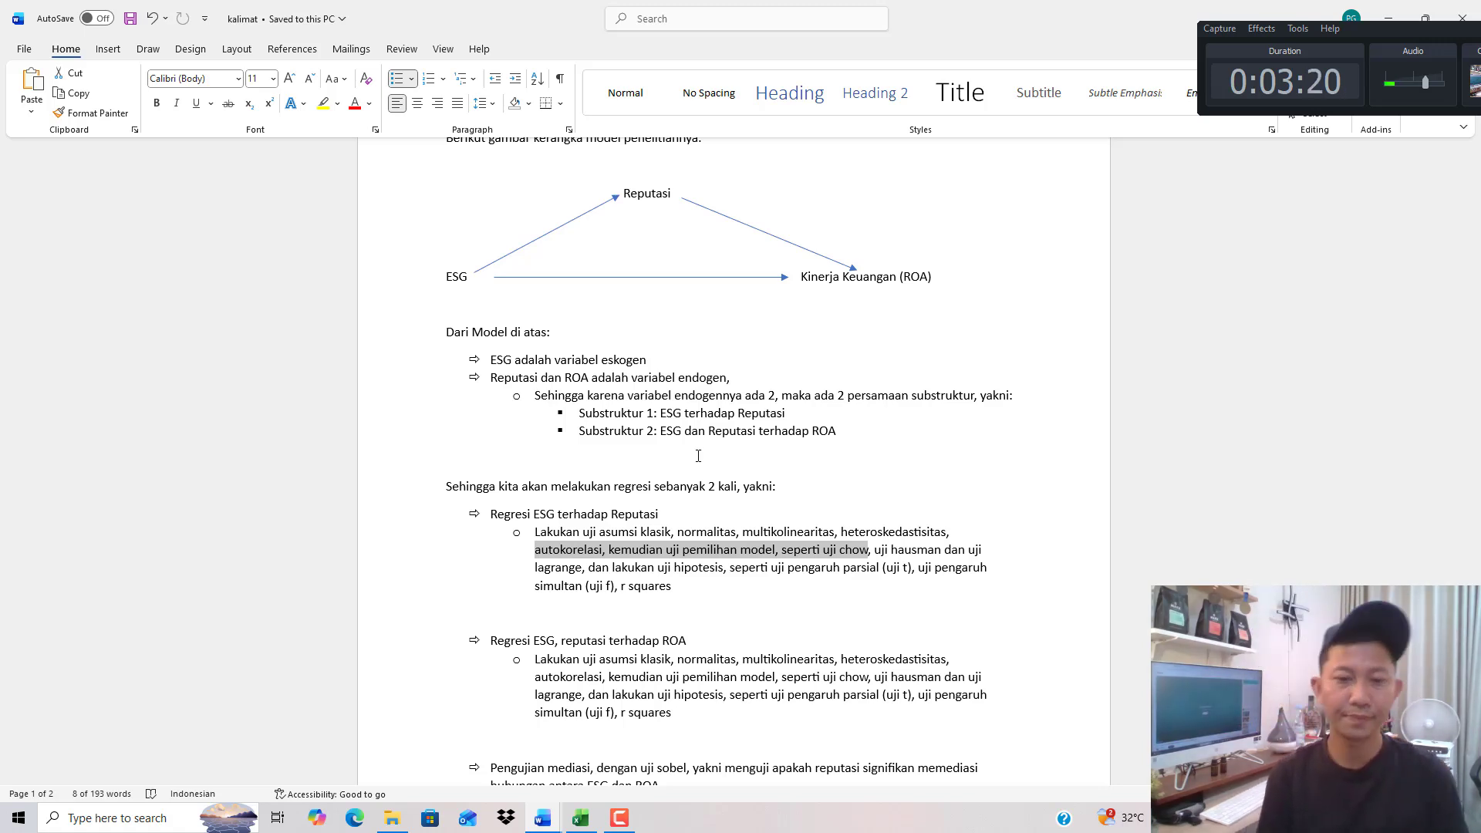
Review the tests planned for the regression of ESG and reputasi on ROA and the Sobel mediation test.
scroll(694, 462, "down", 1)
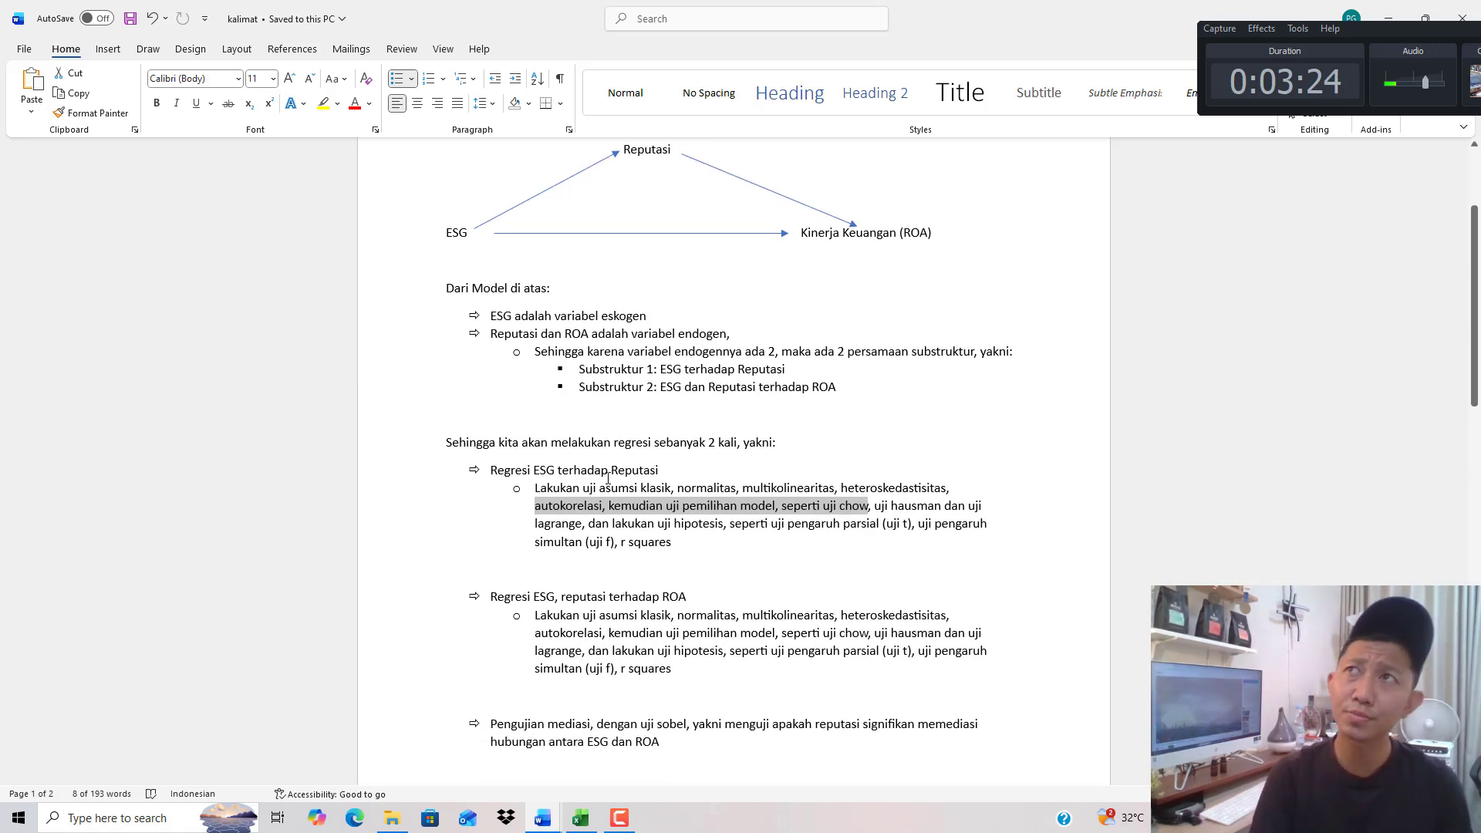
left_click_drag(534, 596, 608, 596)
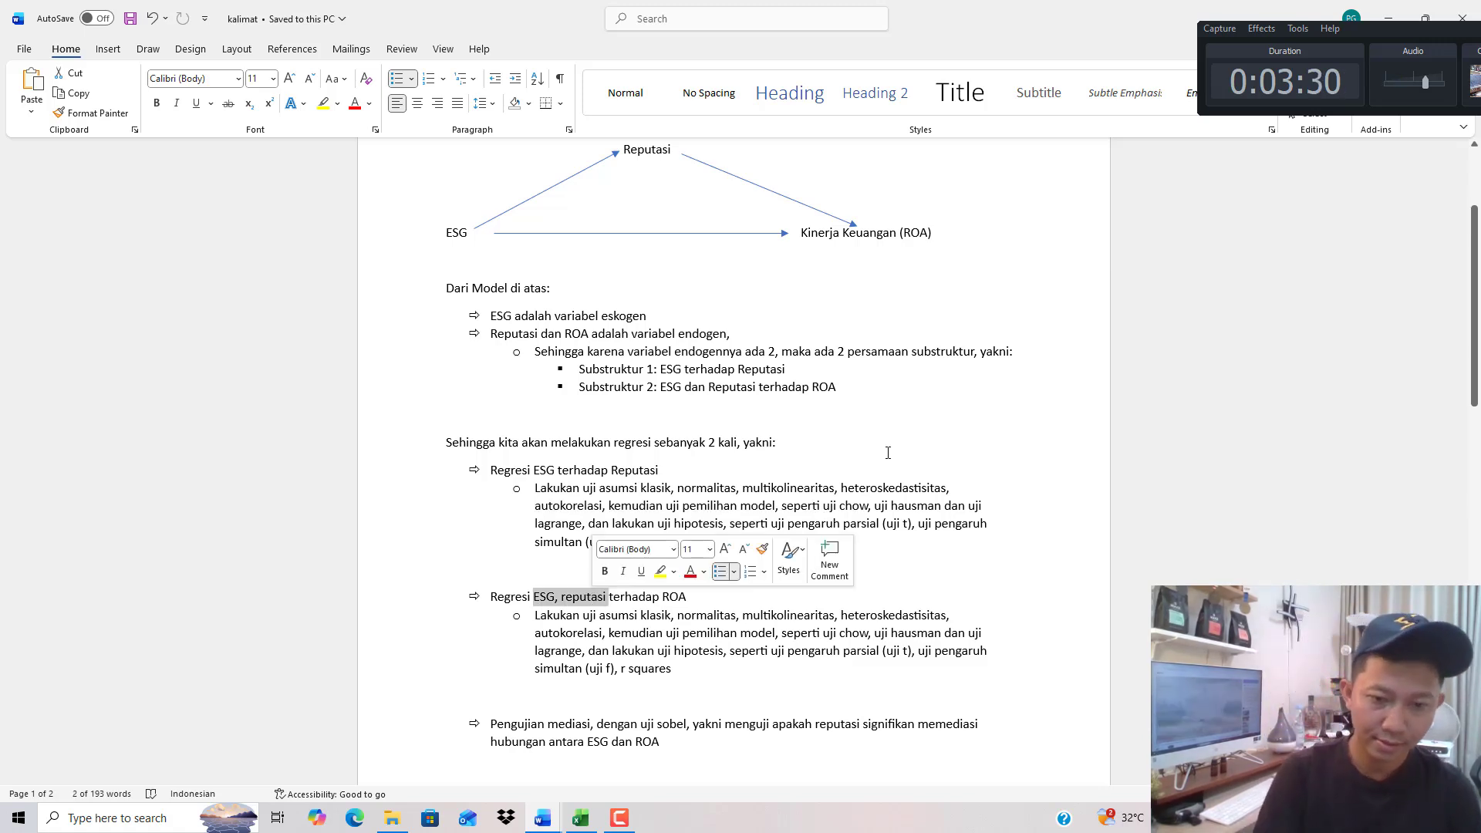
left_click_drag(666, 615, 845, 615)
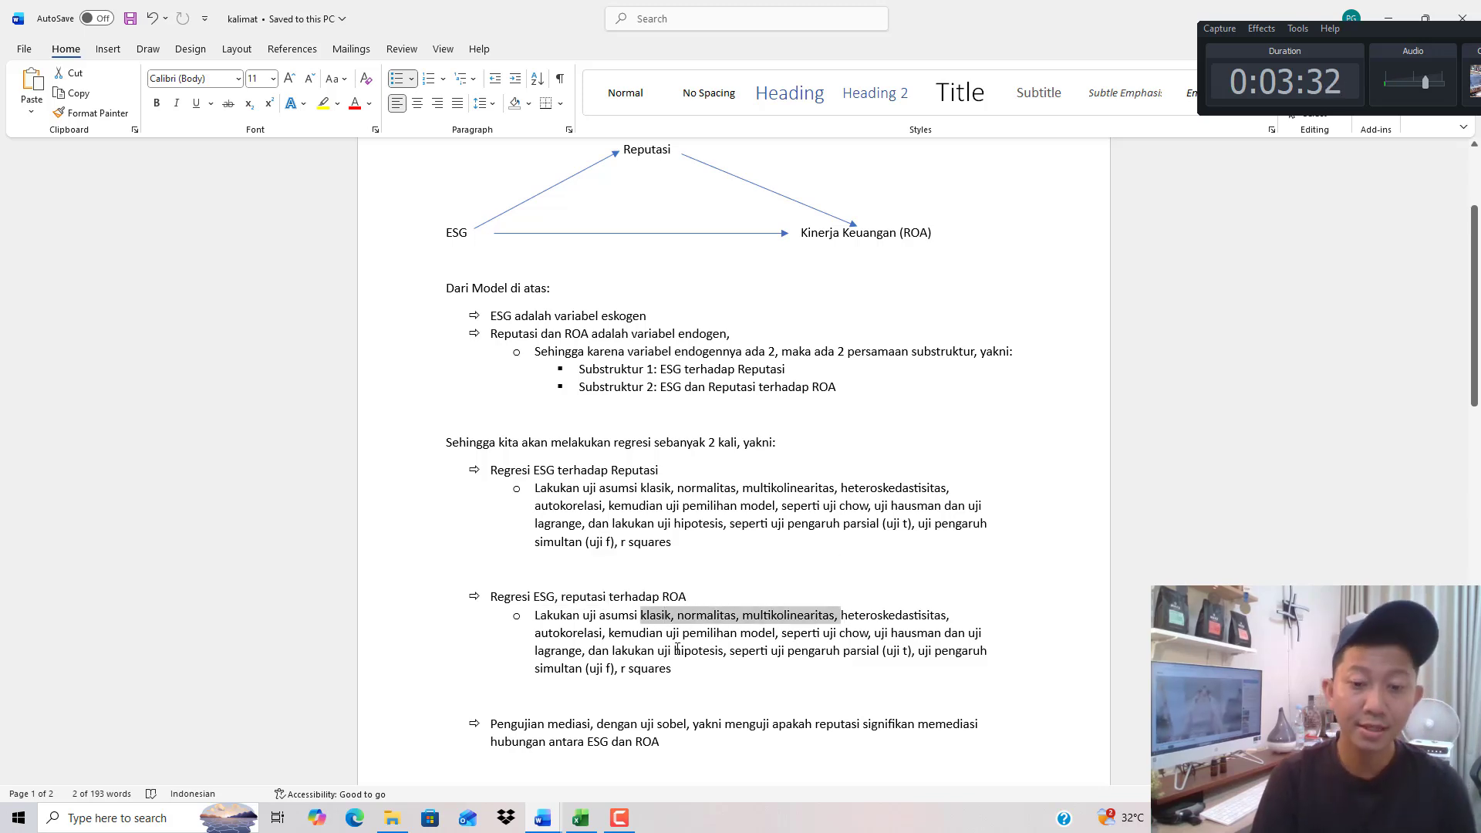
left_click_drag(682, 632, 821, 632)
left_click_drag(703, 669, 641, 640)
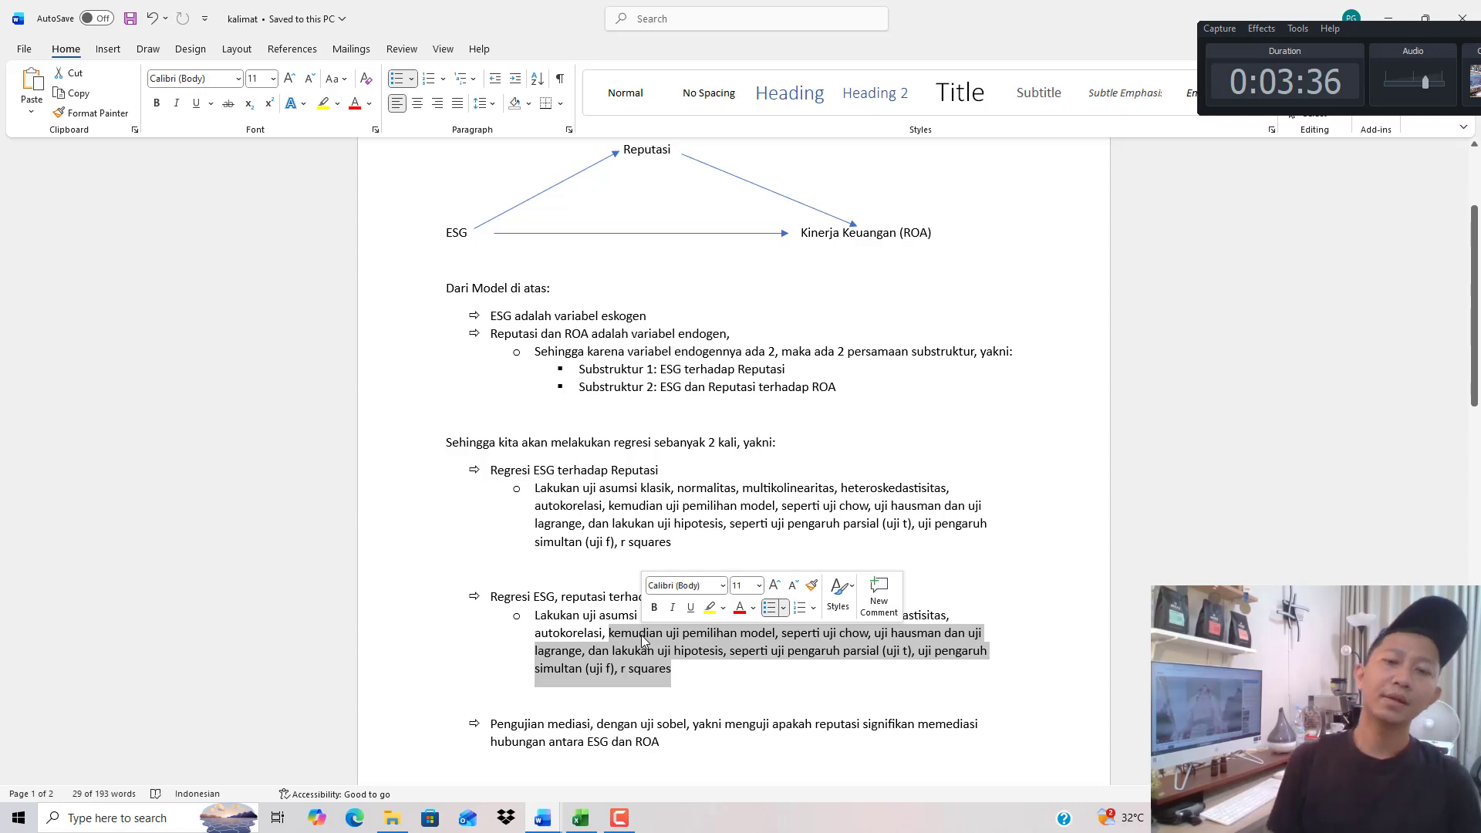
scroll(846, 372, "down", 1)
scroll(846, 373, "down", 2)
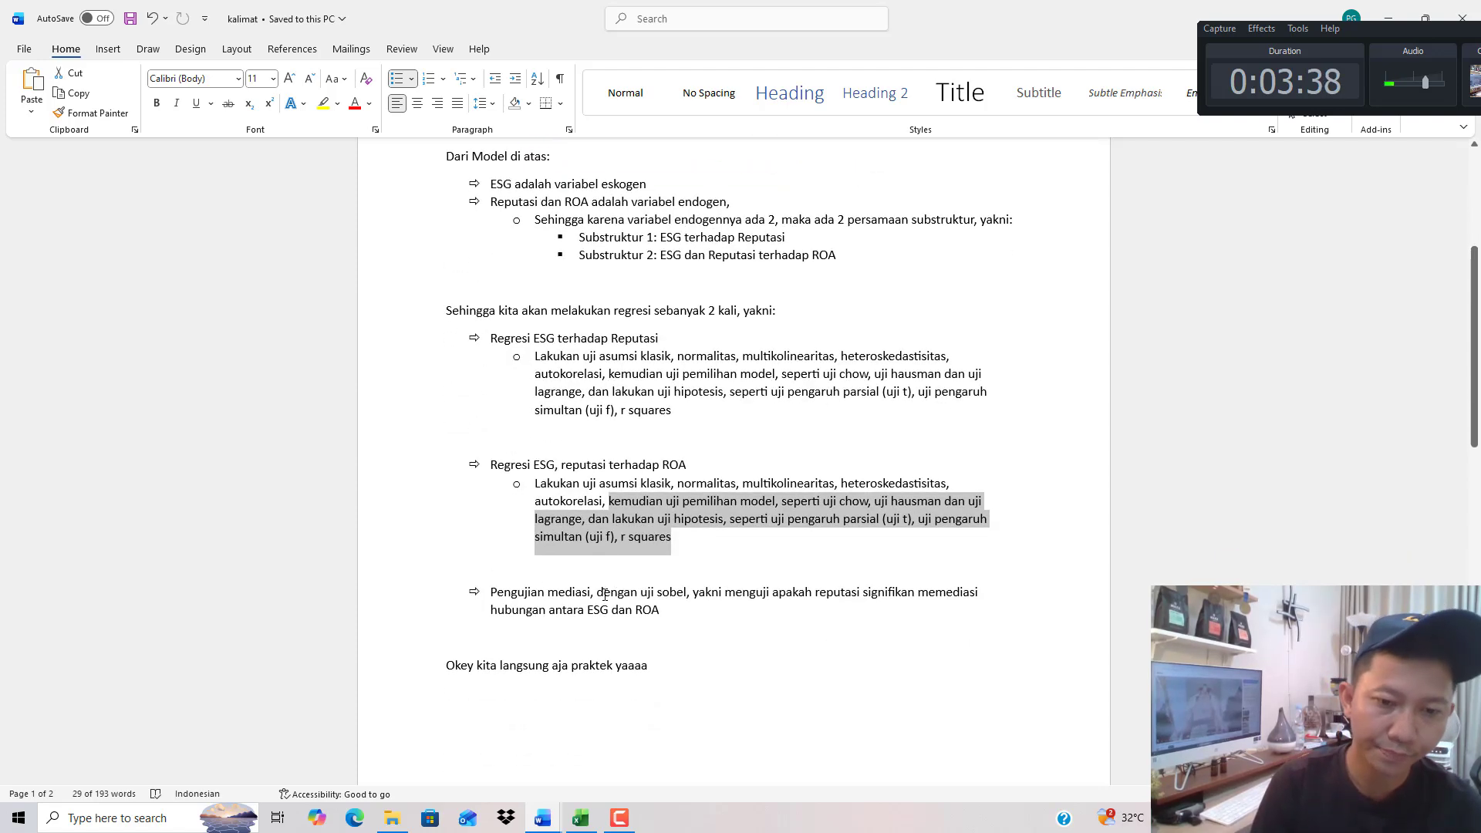
left_click_drag(596, 606, 671, 592)
scroll(653, 559, "up", 3)
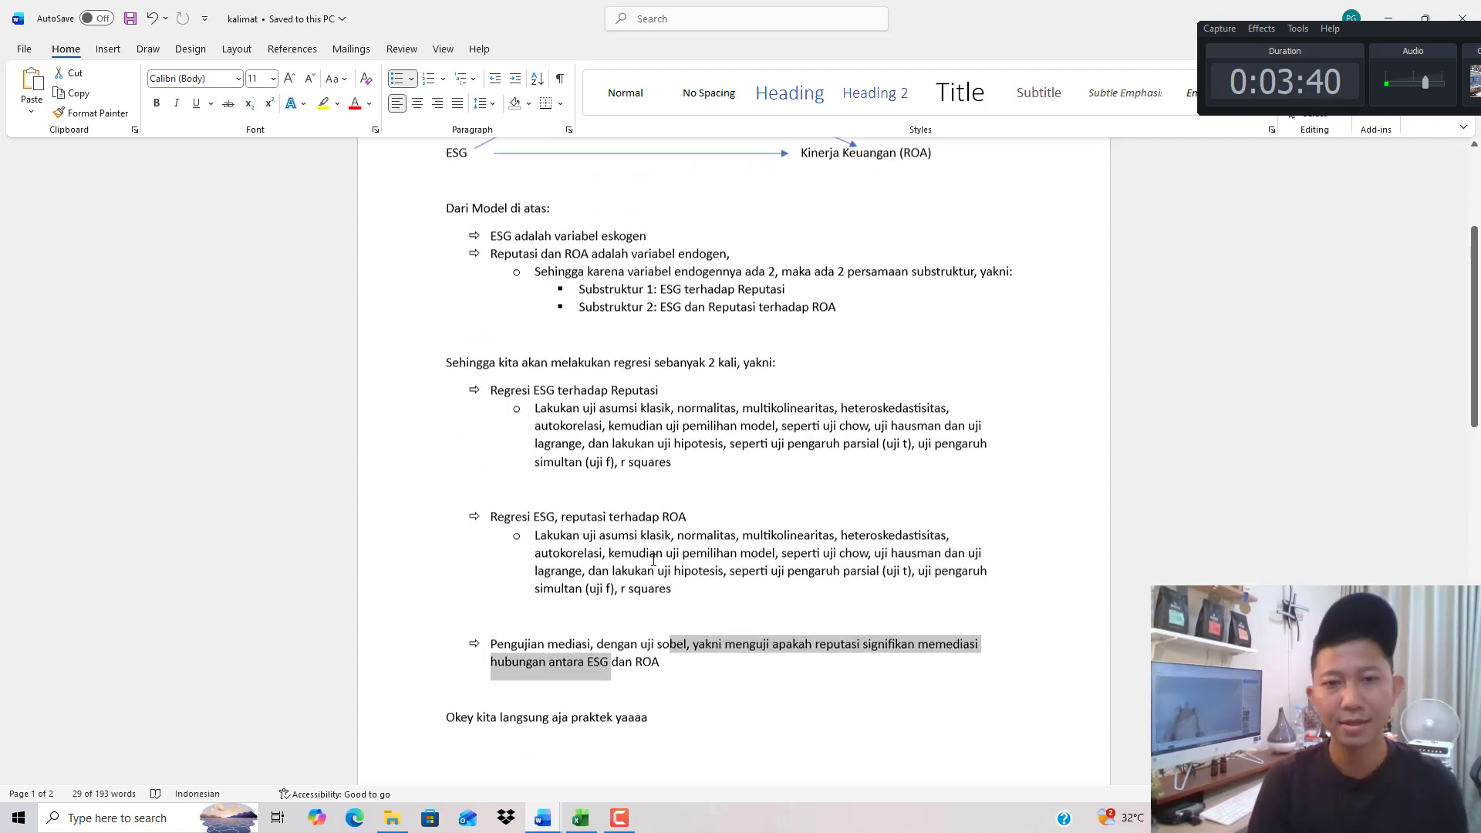
scroll(653, 559, "up", 4)
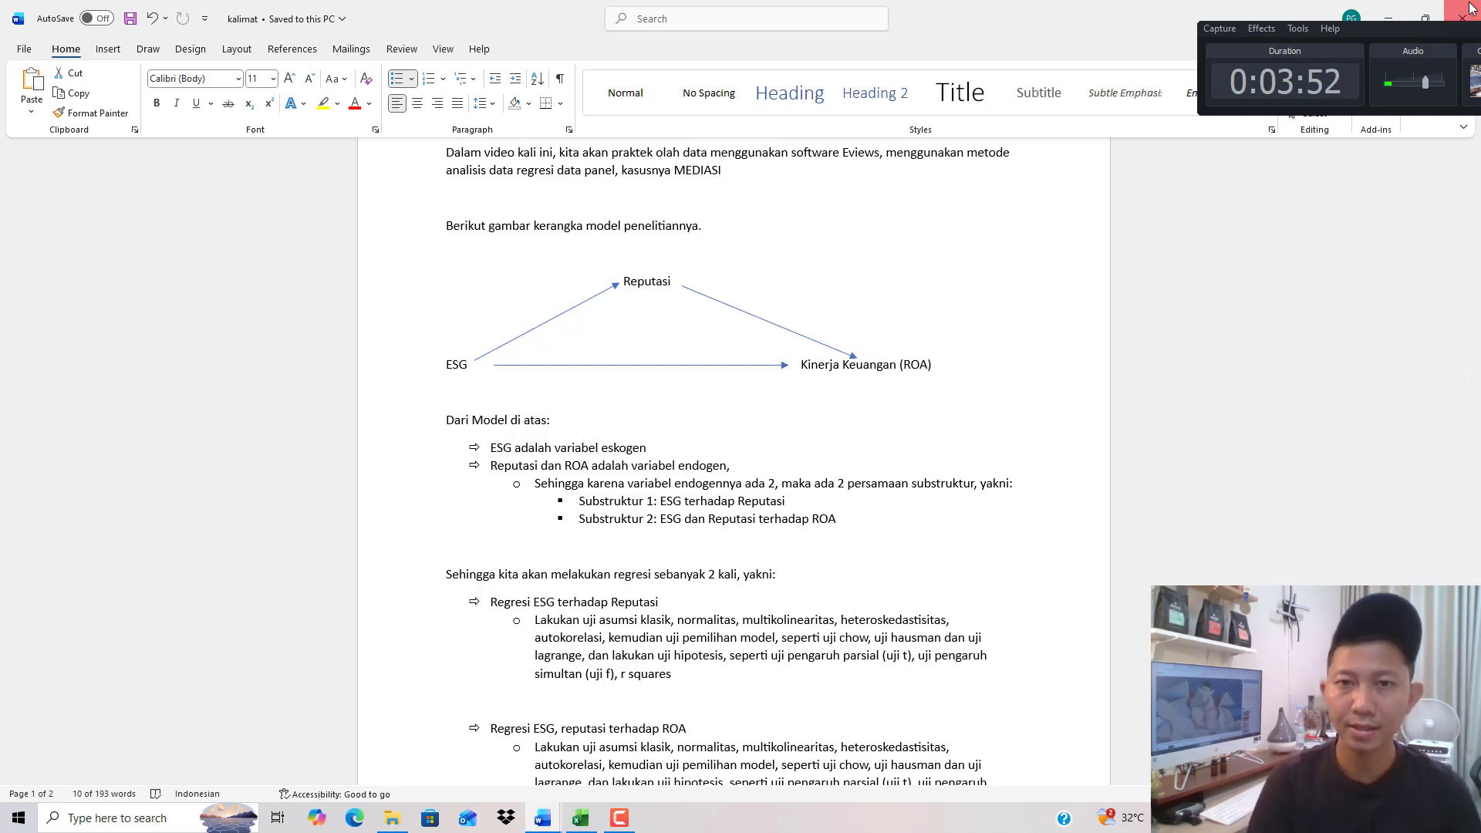
Switch to the document "Hasil Olah Data Eviews dan Interpretasi 10 Februari 2026" and skim its analysis outline and test result sections.
key("alt+Tab")
scroll(1460, 173, "down", 3)
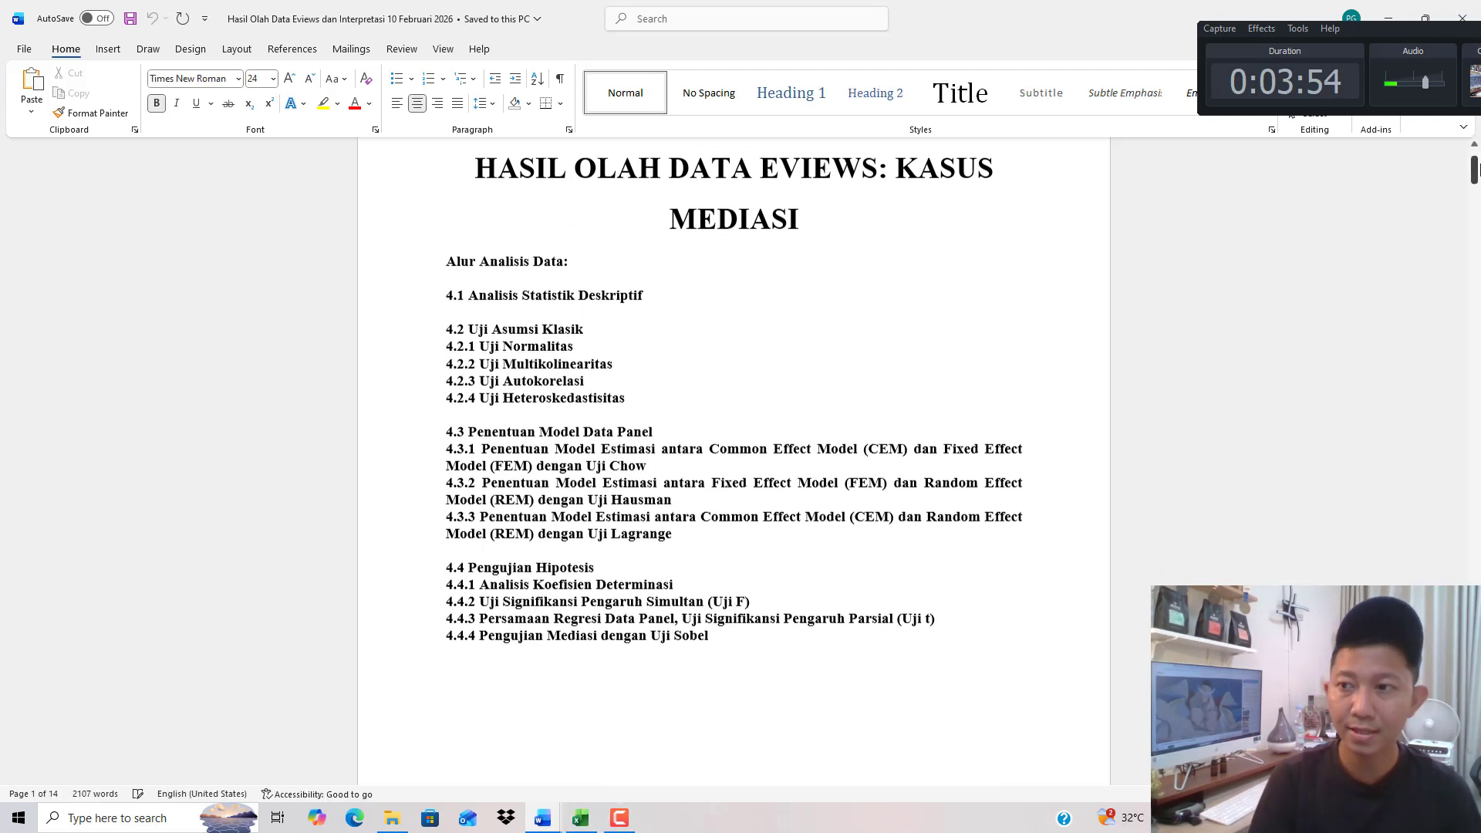
scroll(1475, 355, "down", 20)
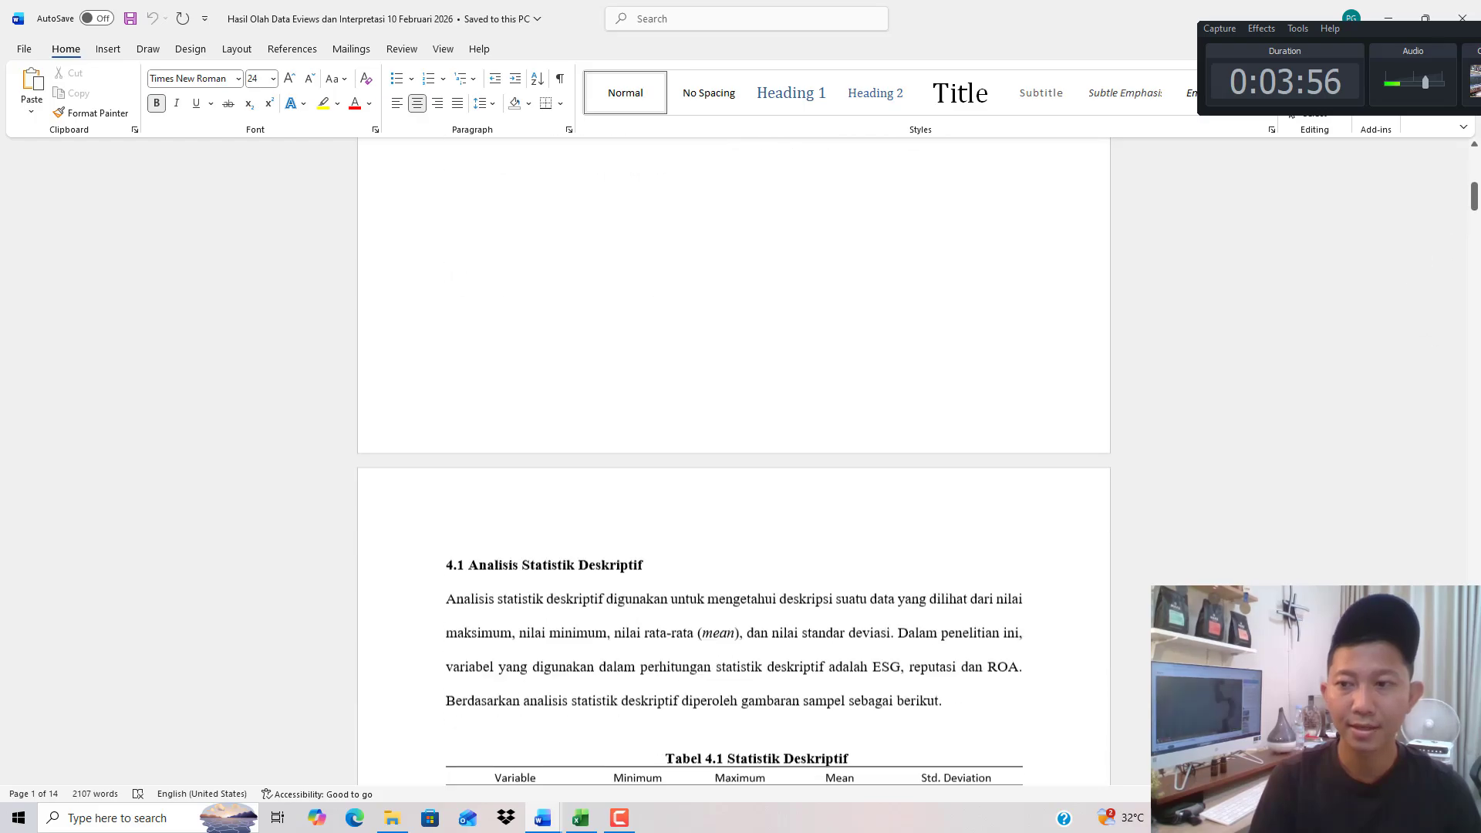
scroll(1477, 527, "down", 20)
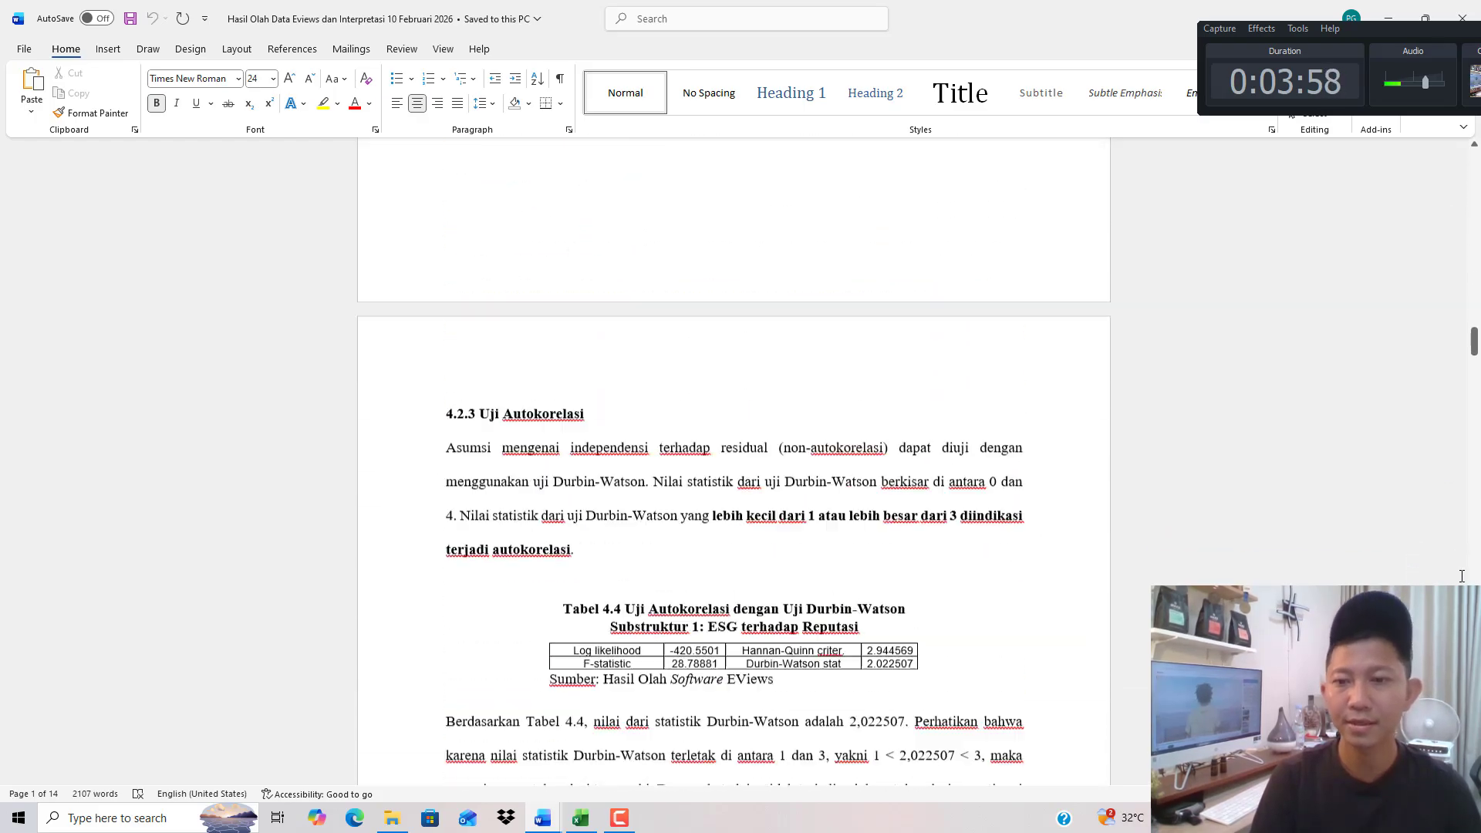
scroll(733, 463, "down", 20)
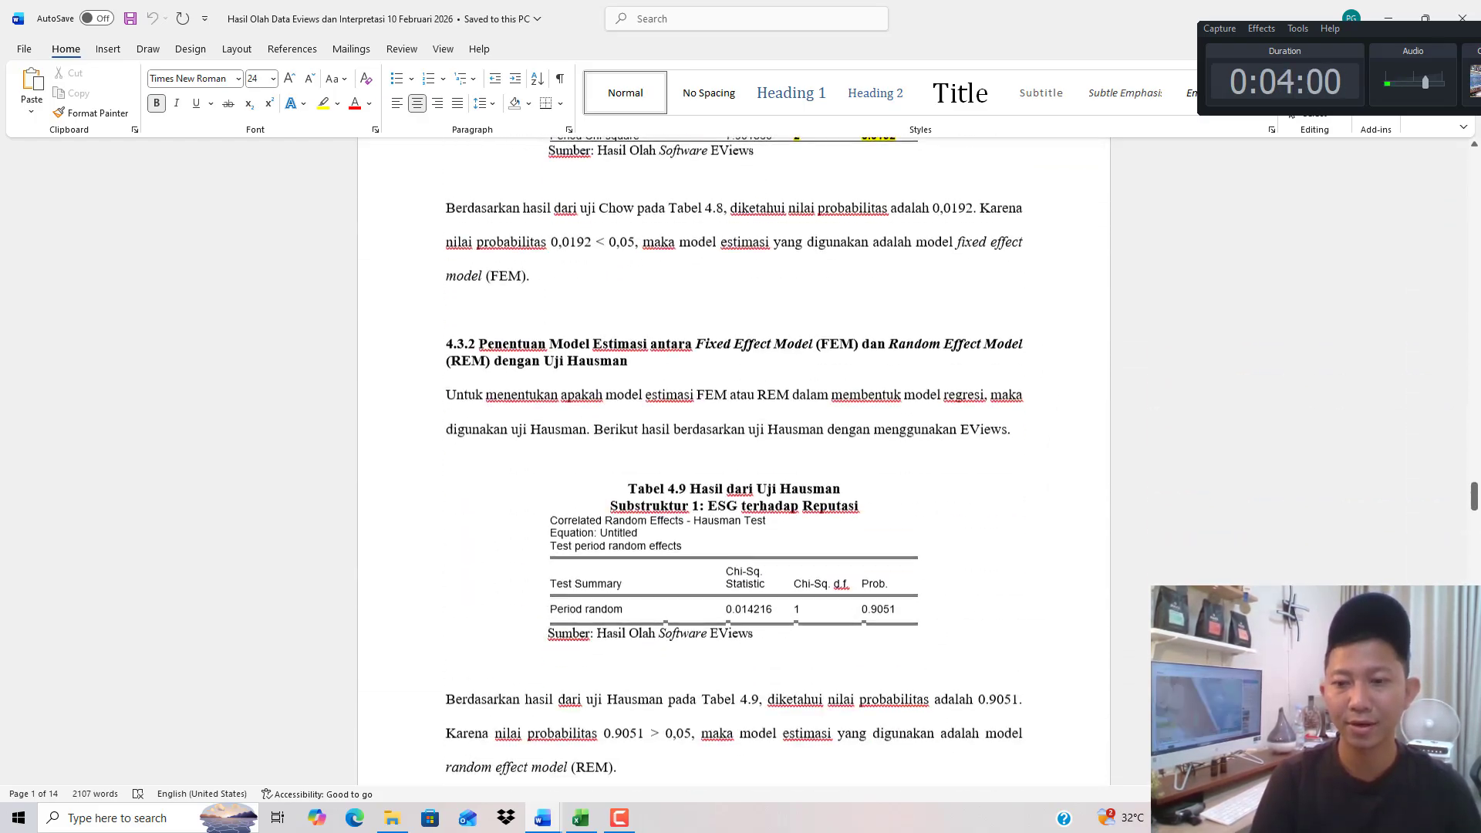
Minimize the Word document, launch EViews 10 and dismiss its welcome screen.
left_click(1388, 18)
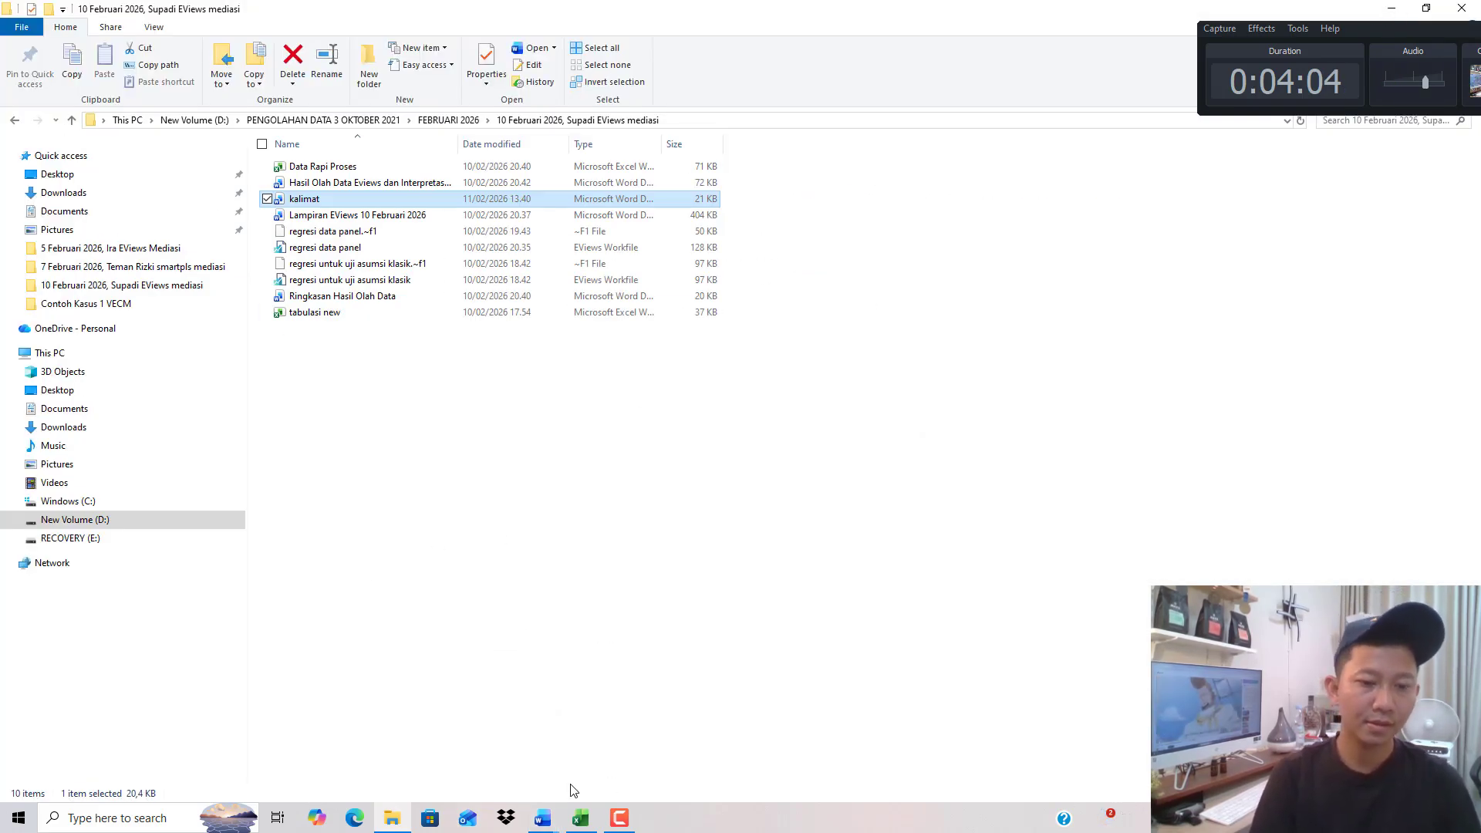
key("super")
type("ev")
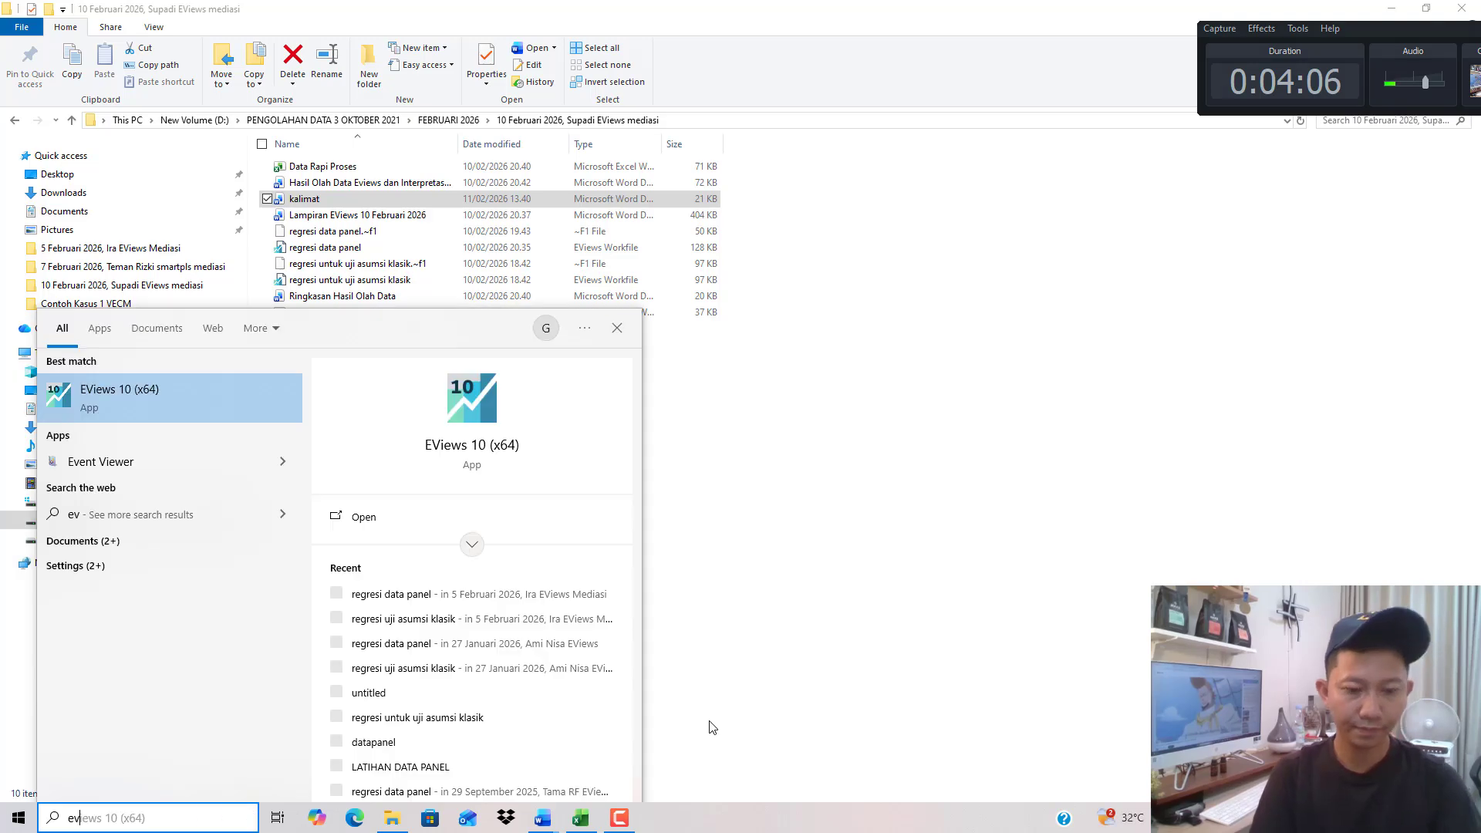
key("Return")
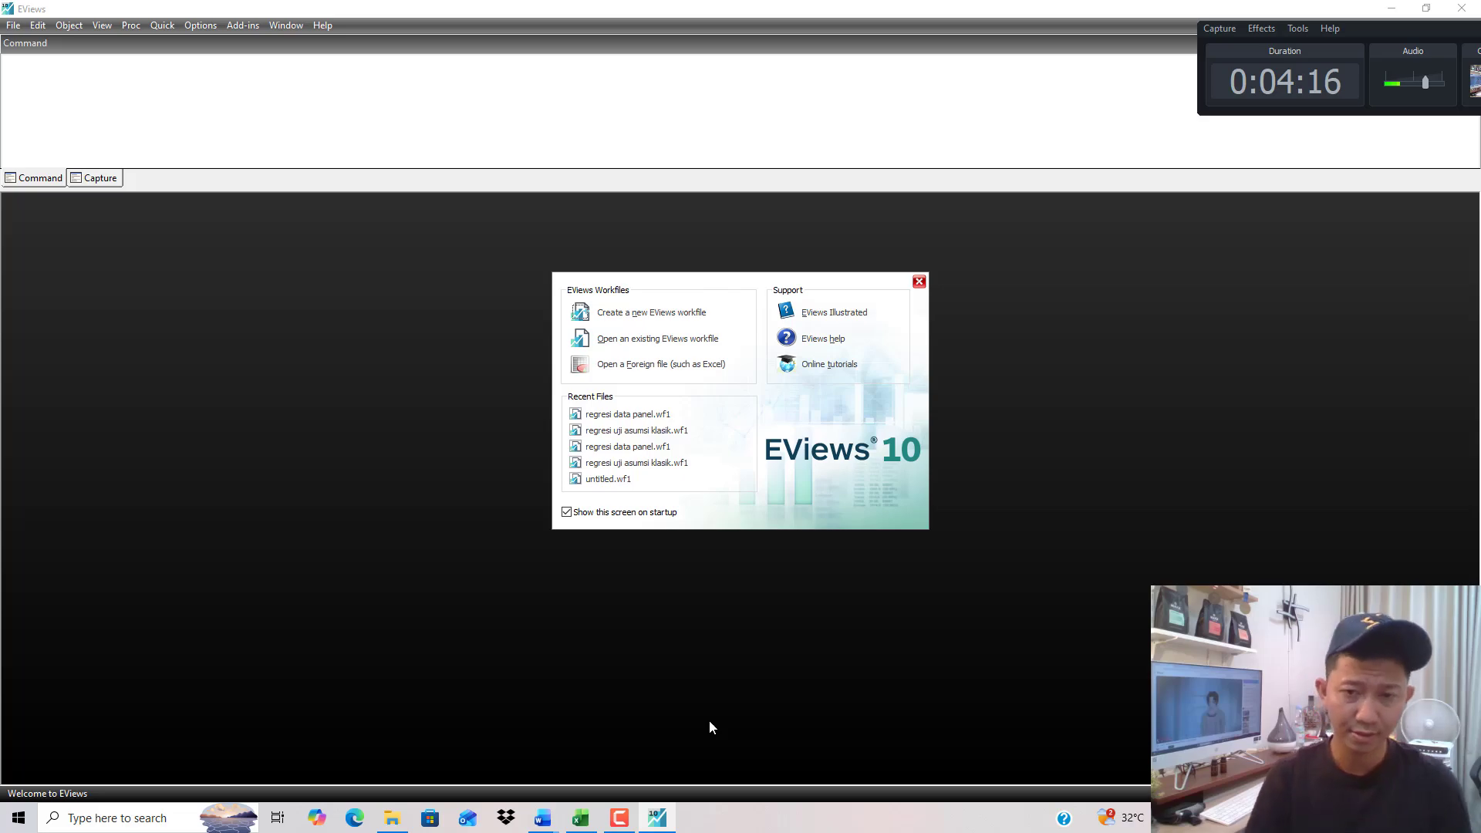
left_click(918, 281)
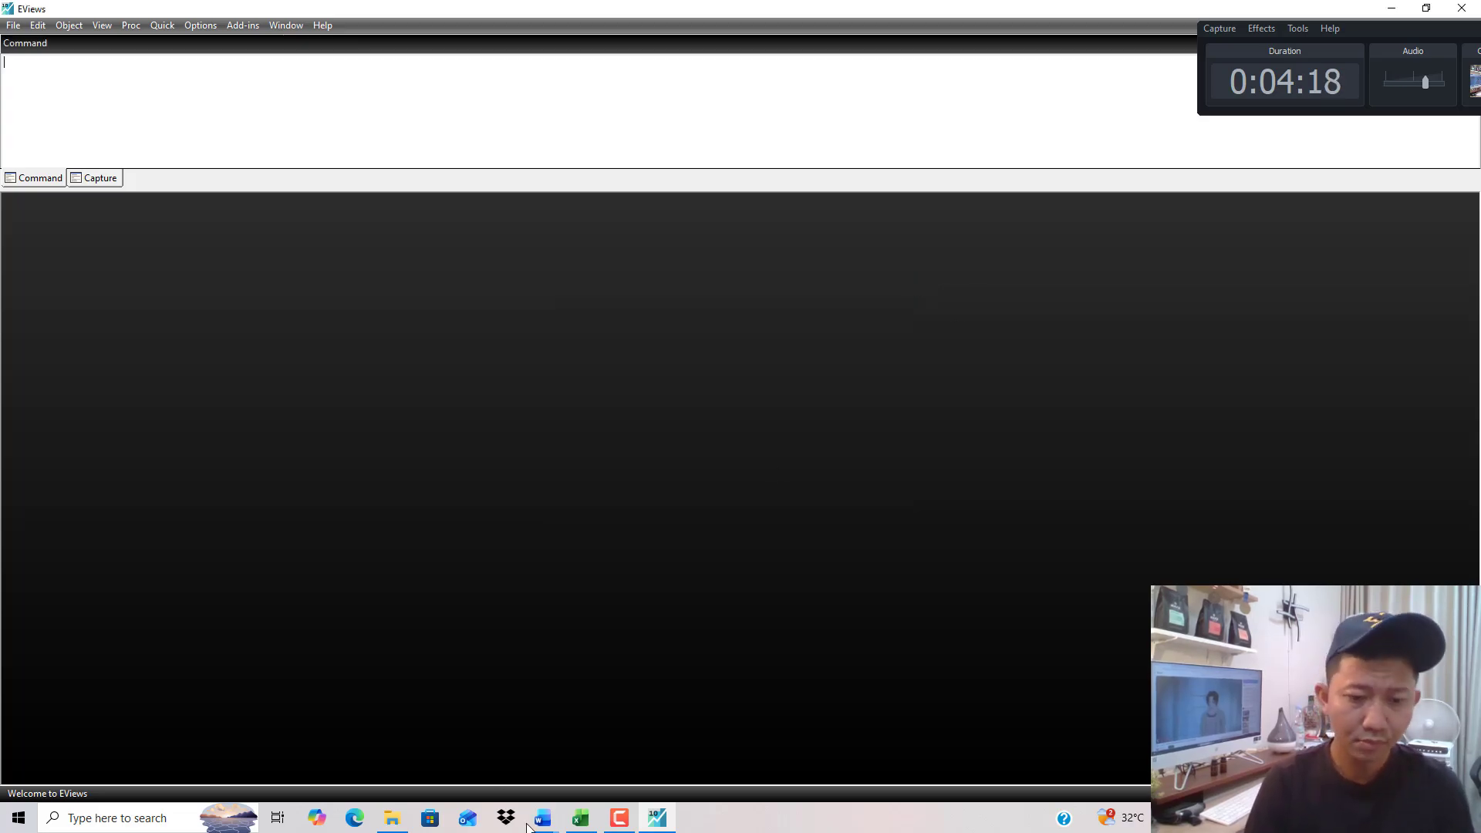
Switch to the Excel workbook "Data Rapi Proses" and look over the ESG, Reputasi and ROA data columns on Sheet1.
left_click(580, 817)
scroll(694, 462, "left", 4)
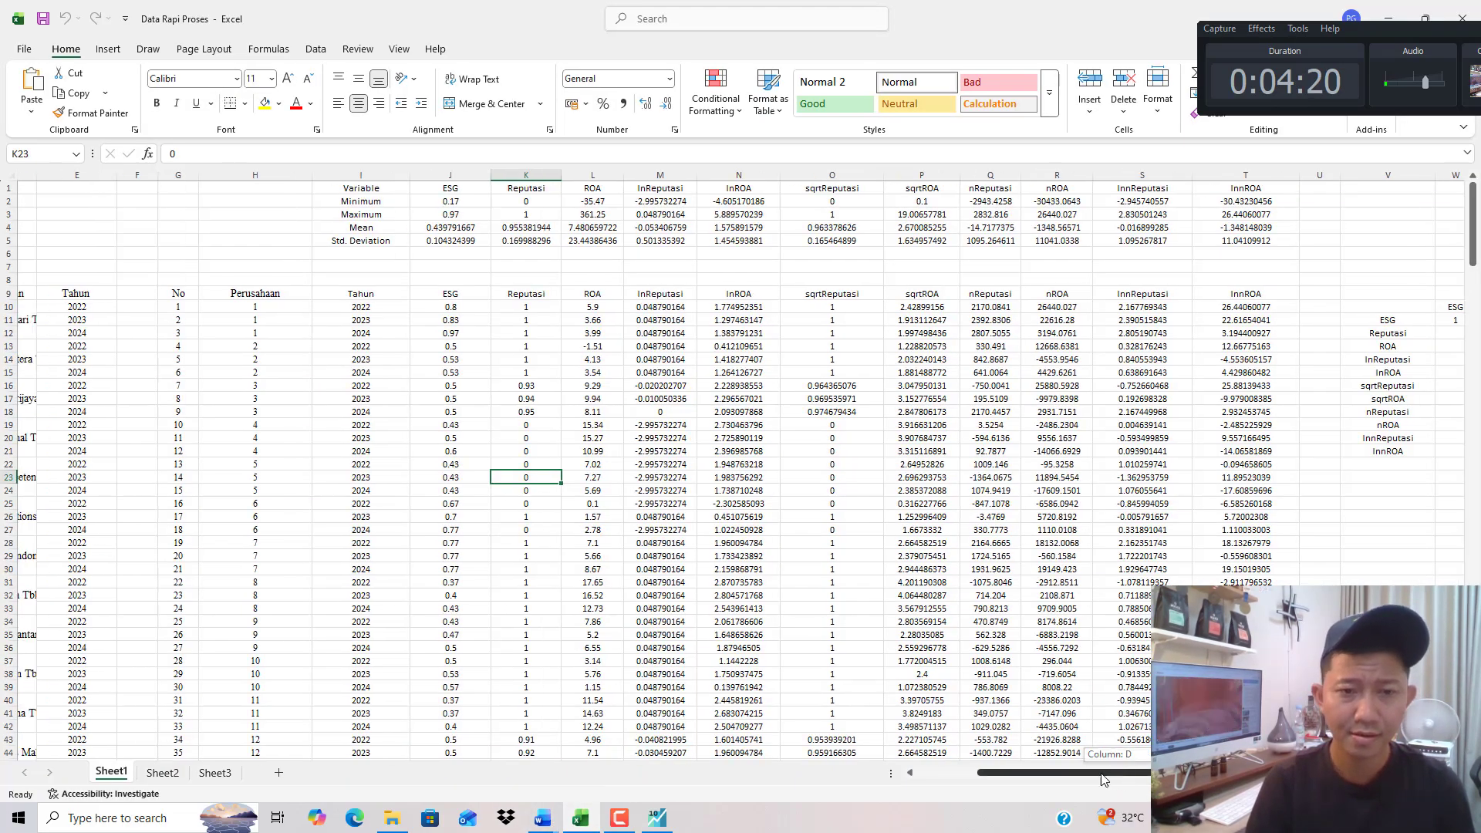
left_click_drag(731, 294, 730, 555)
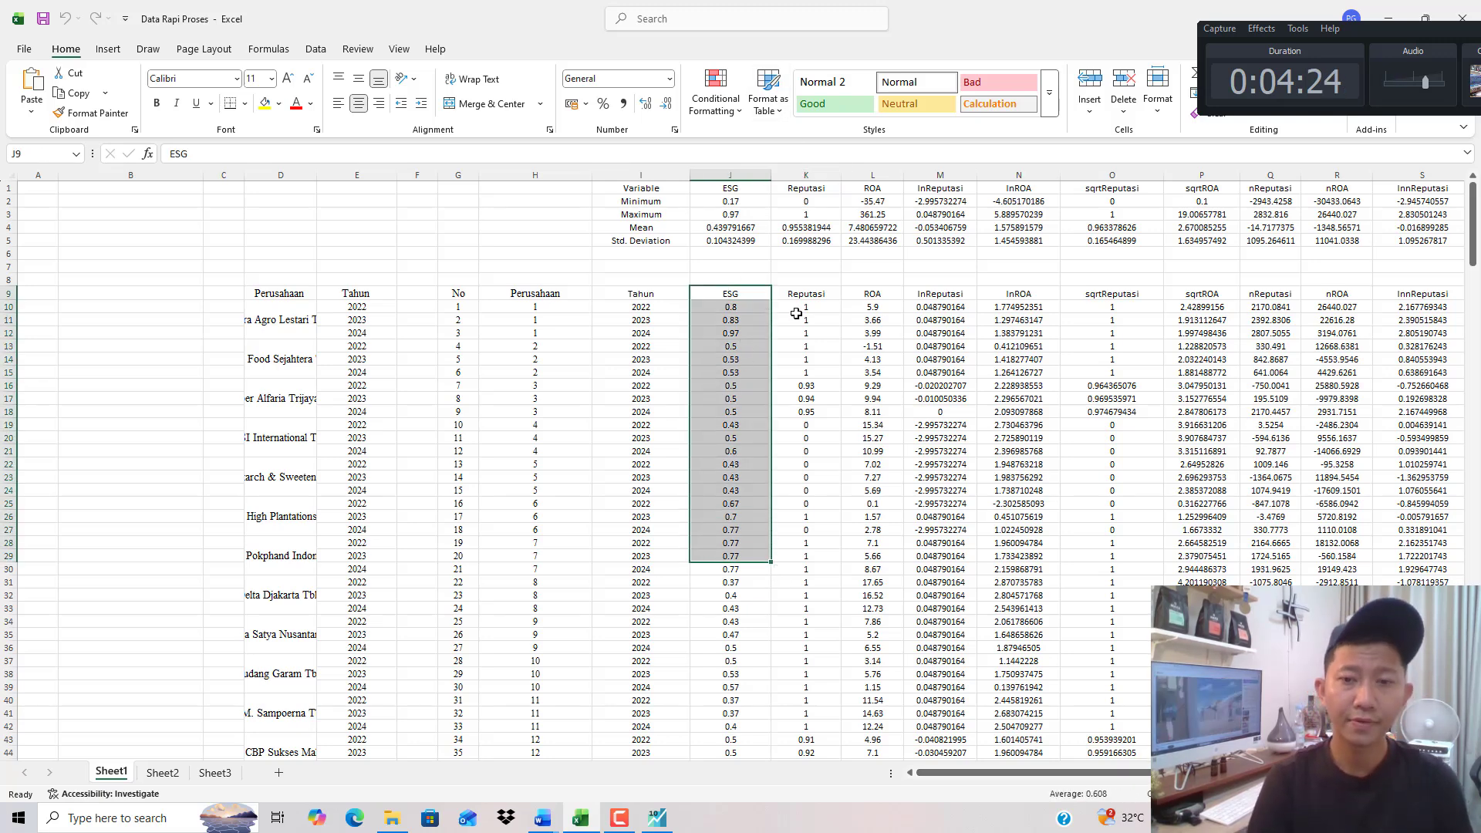
left_click_drag(806, 294, 792, 460)
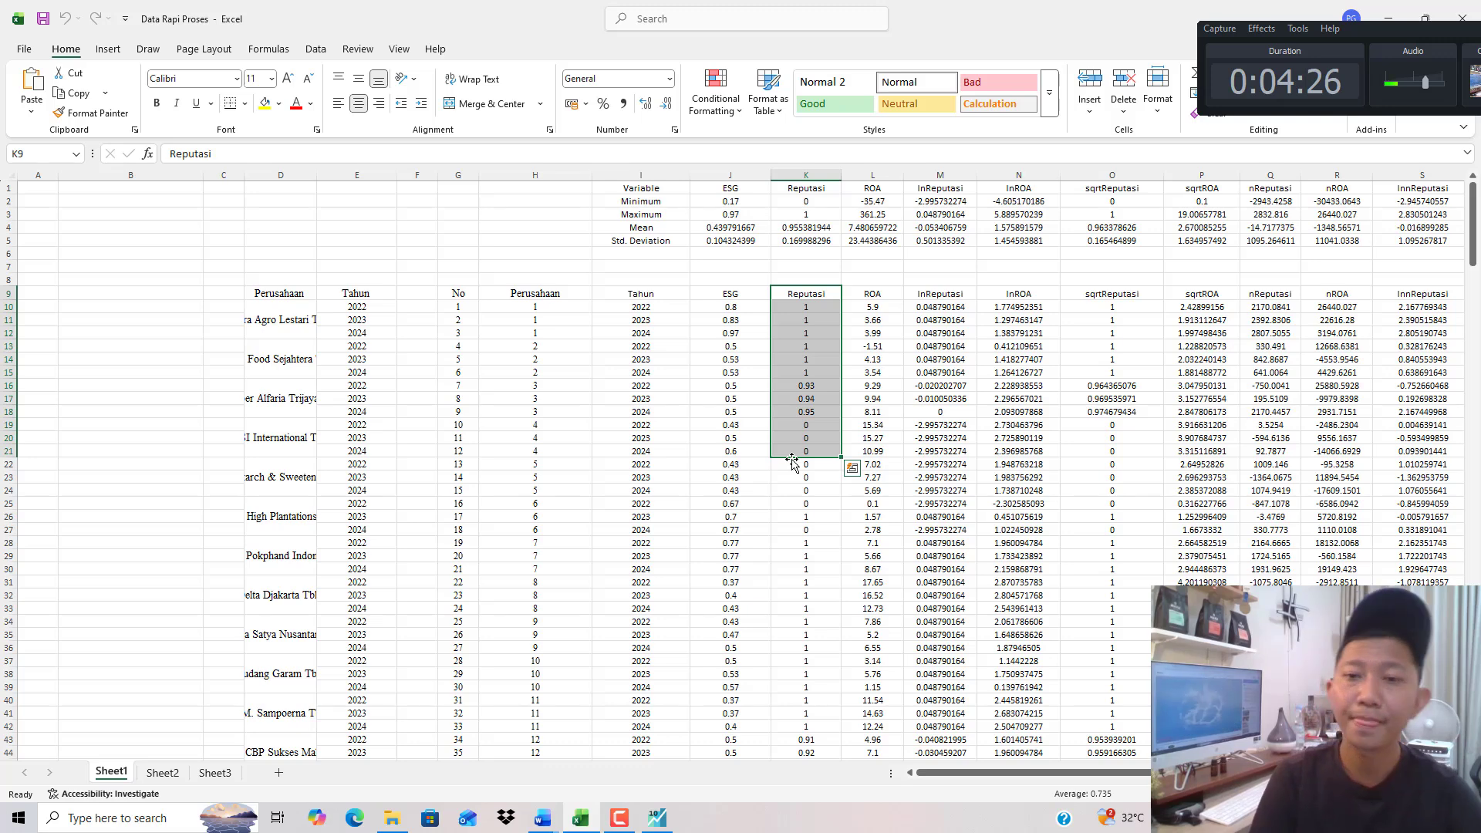
left_click(891, 293)
left_click_drag(892, 293, 886, 505)
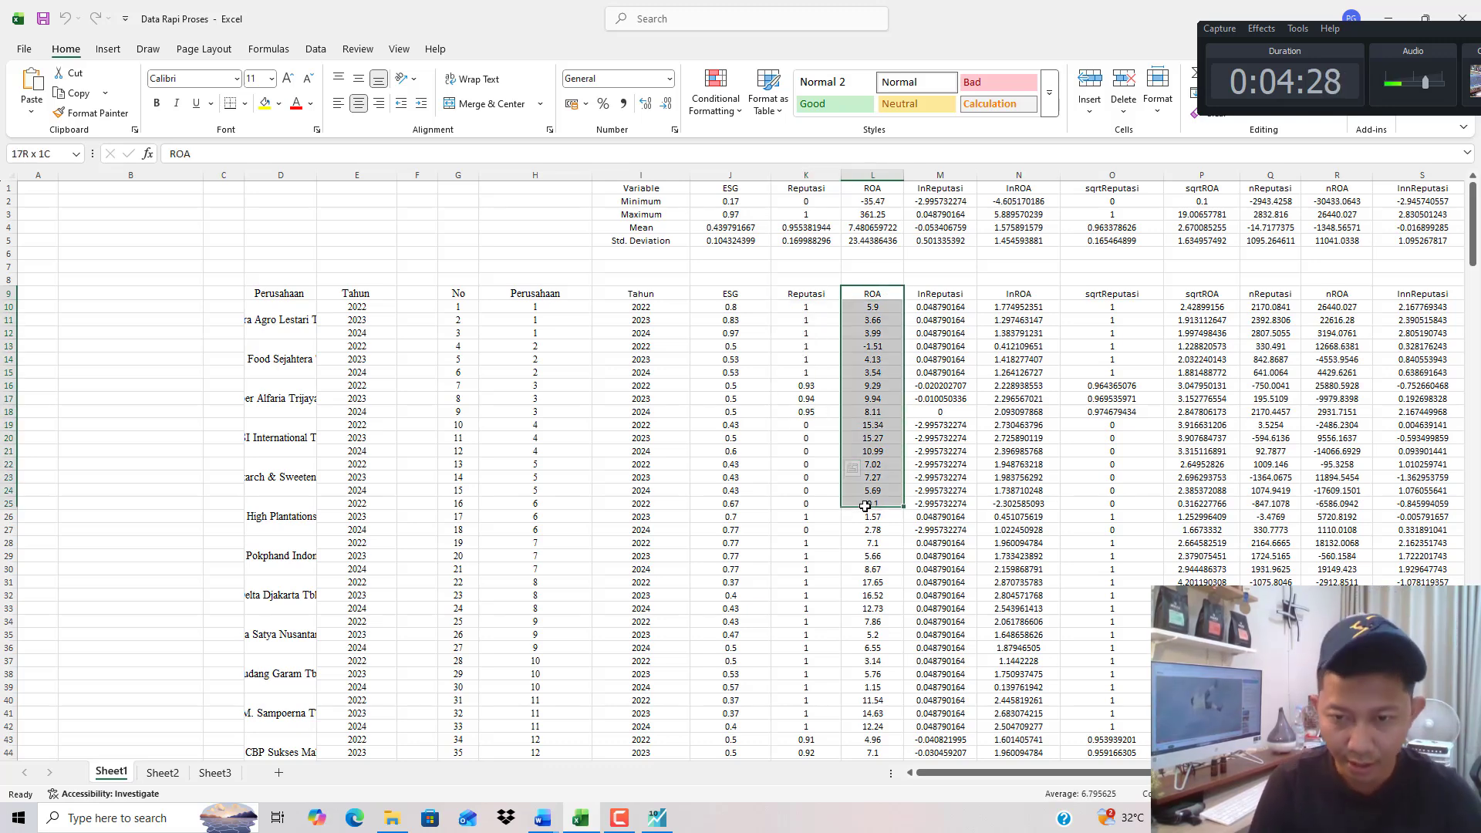
Examine the log-transformed lnReputasi and lnROA columns and the square-root sqrtReputasi and sqrtROA columns.
left_click(952, 297)
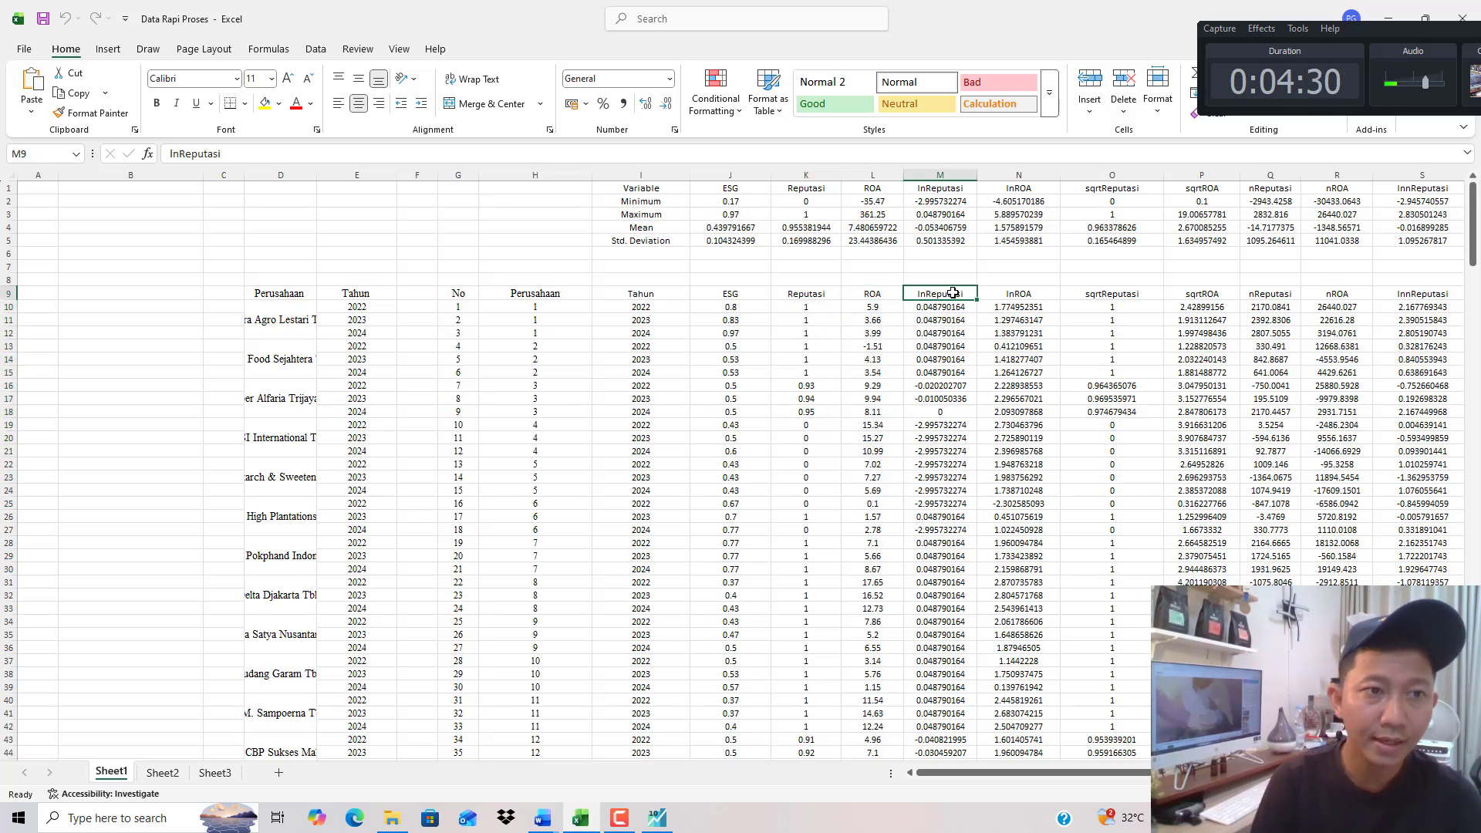
left_click_drag(953, 297, 948, 412)
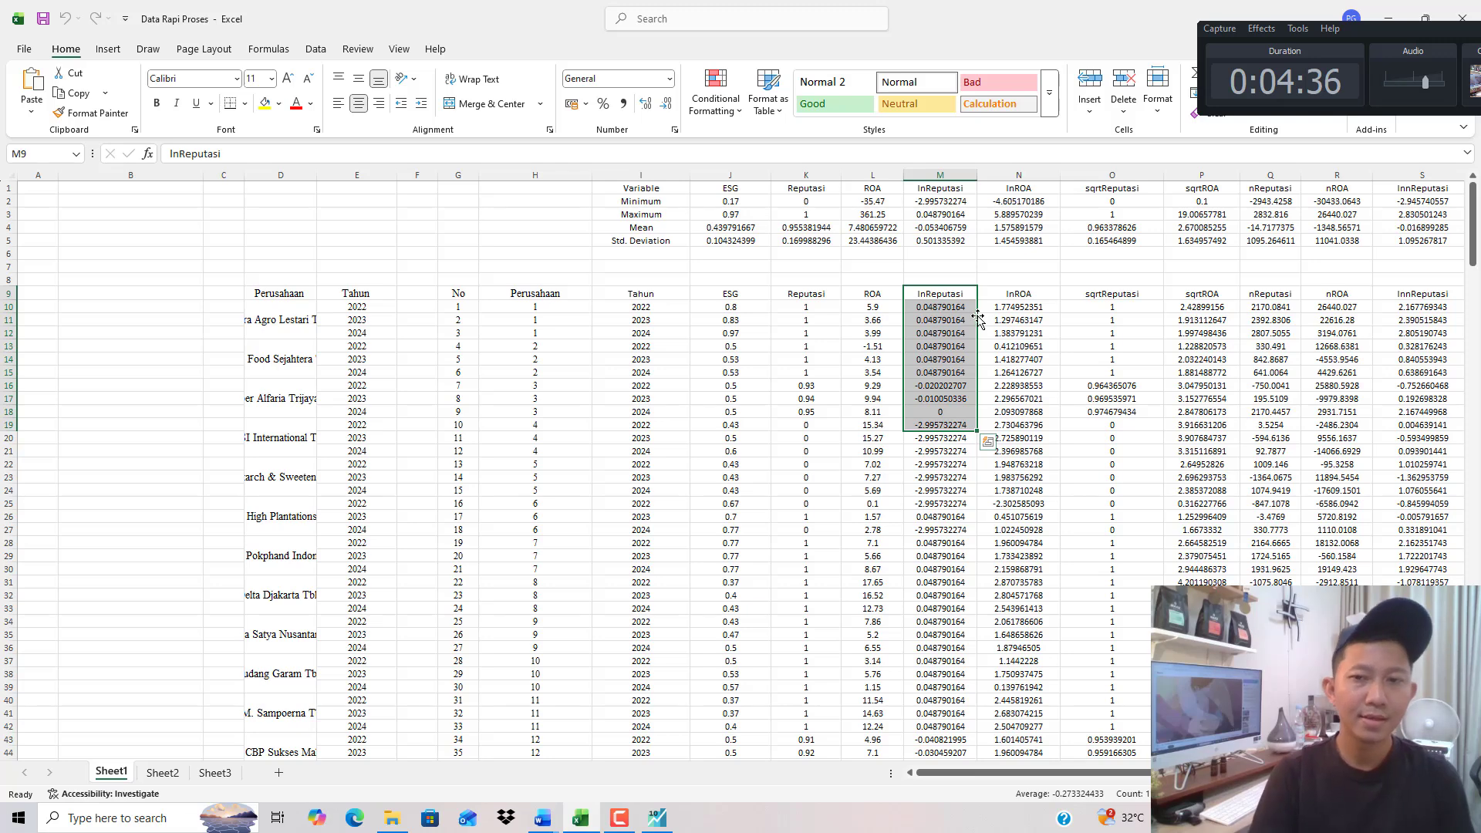
left_click_drag(1022, 293, 1005, 451)
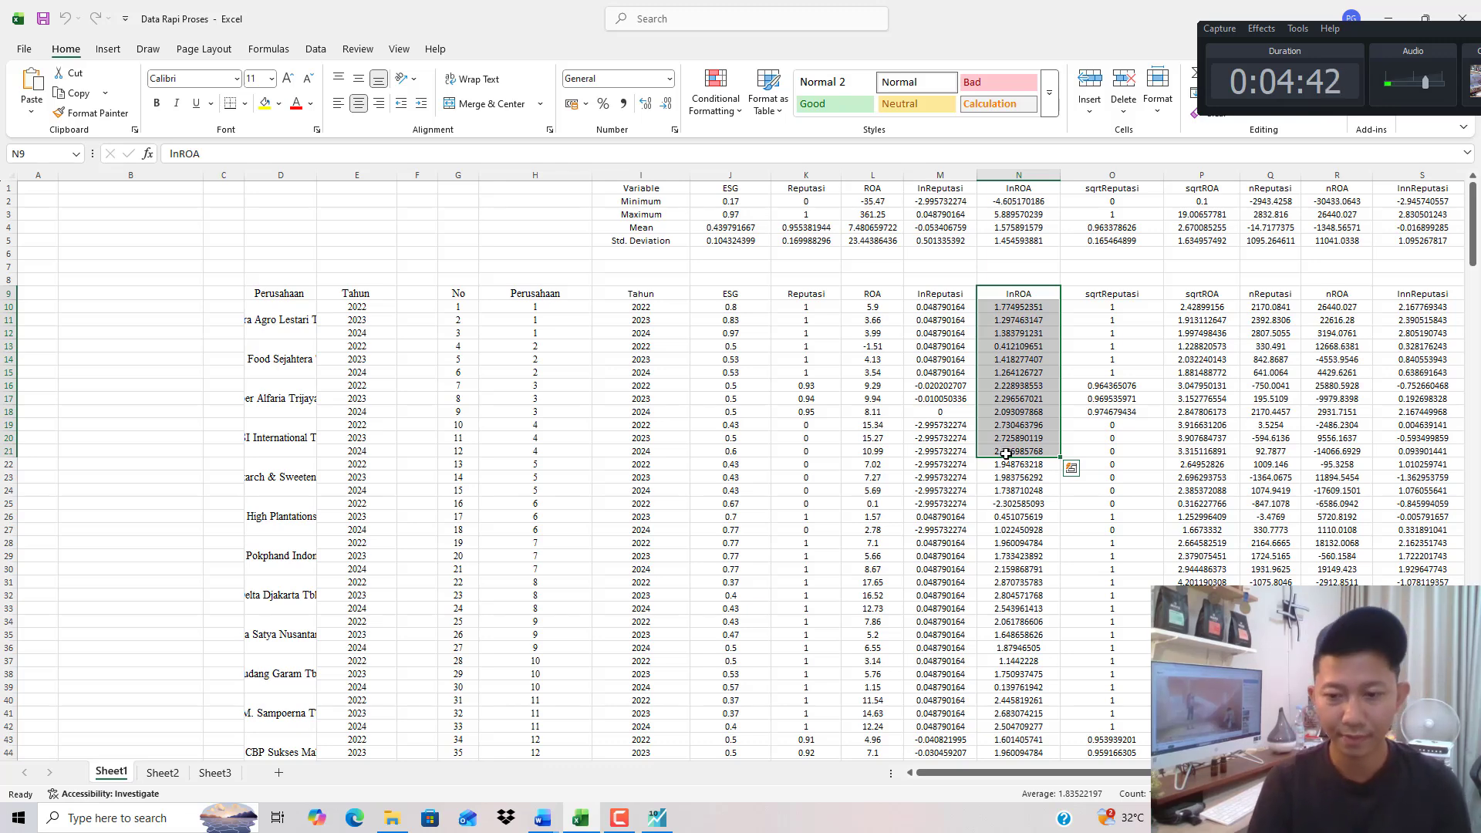
scroll(934, 256, "right", 2)
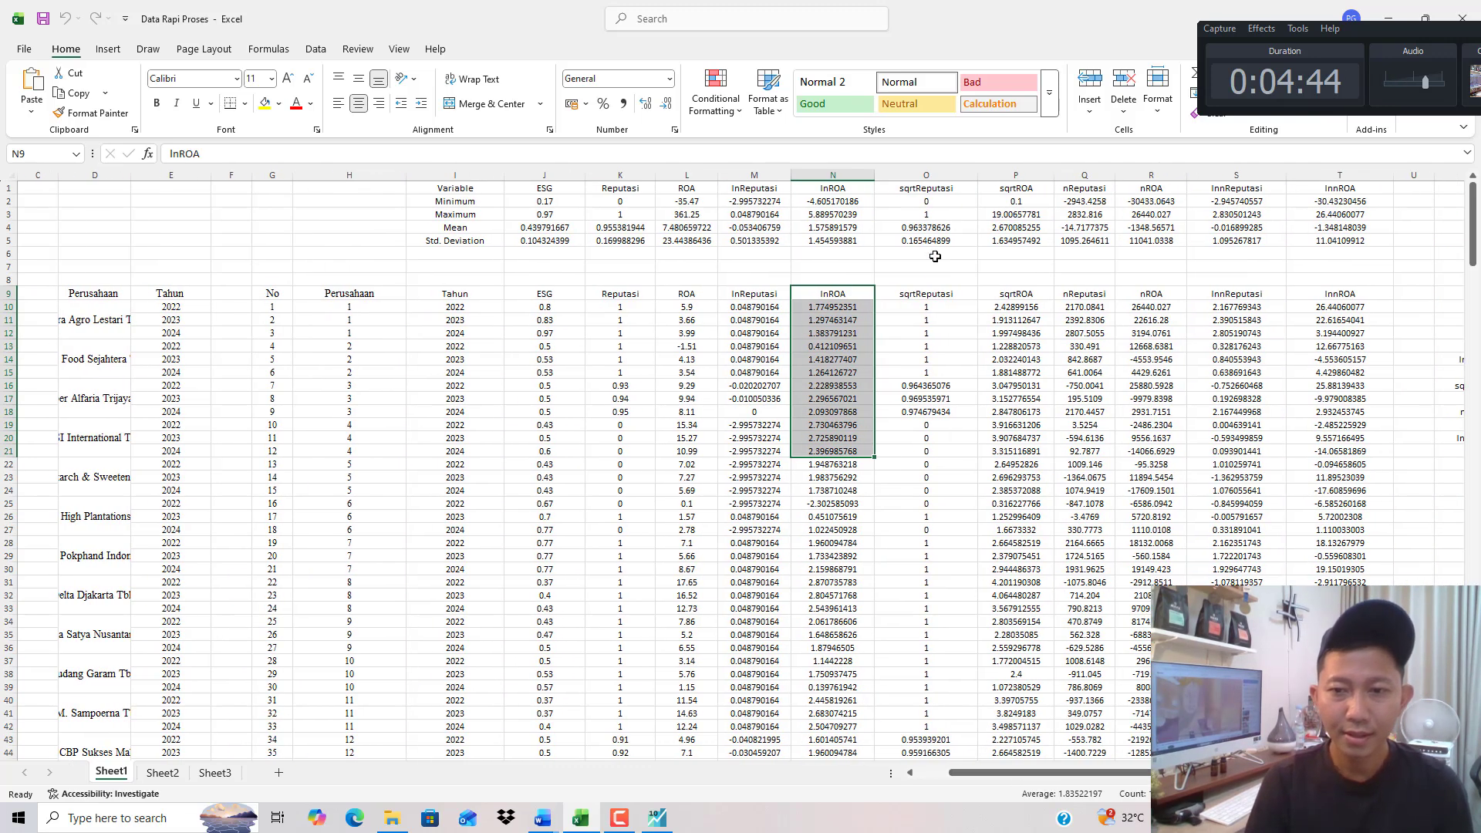
left_click_drag(925, 294, 911, 383)
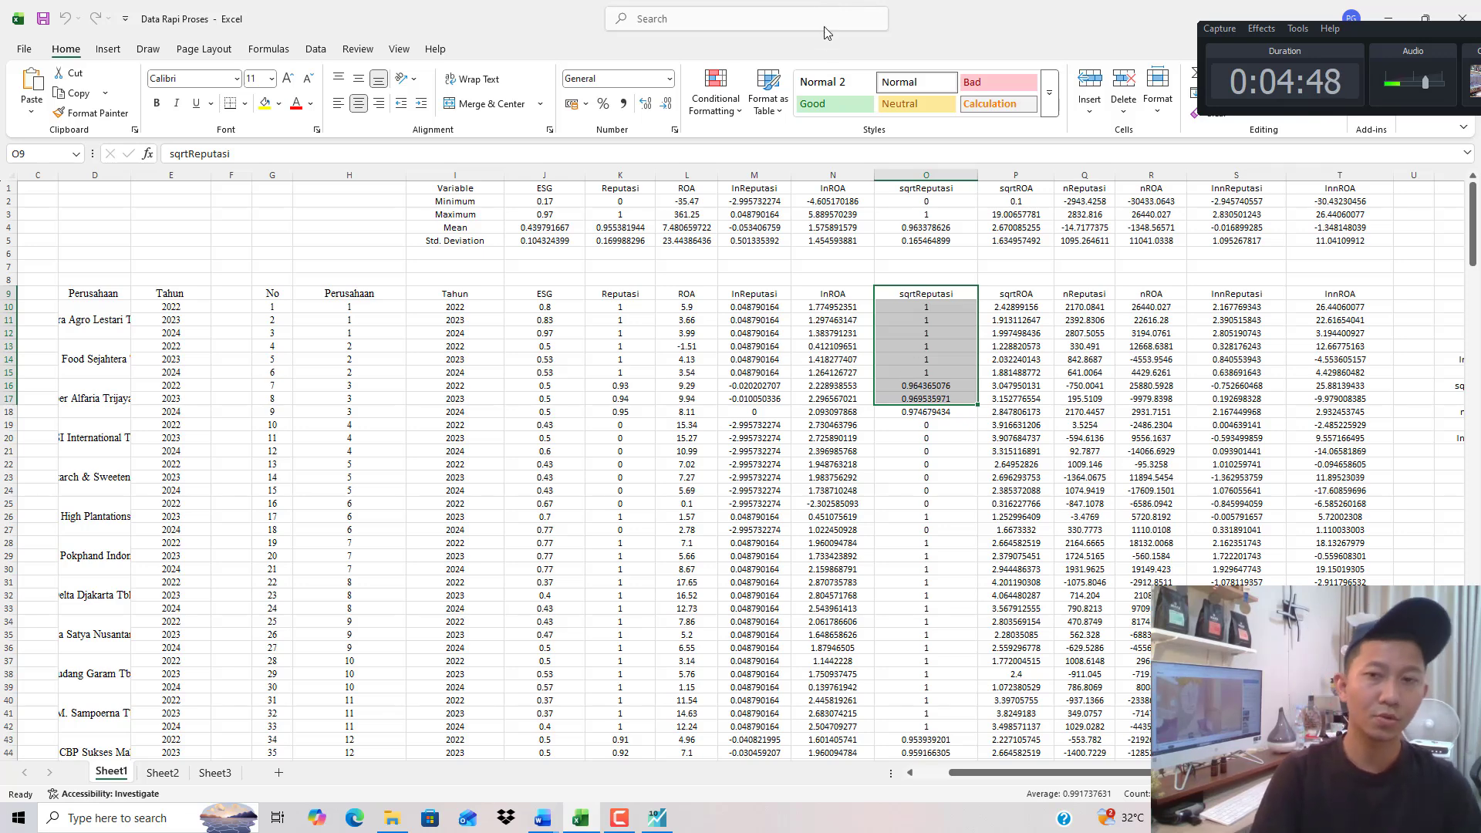
left_click_drag(1026, 296, 1018, 453)
Examine the nReputasi and nROA columns together with their lnnReputasi and lnnROA counterparts.
left_click_drag(1105, 292, 1087, 486)
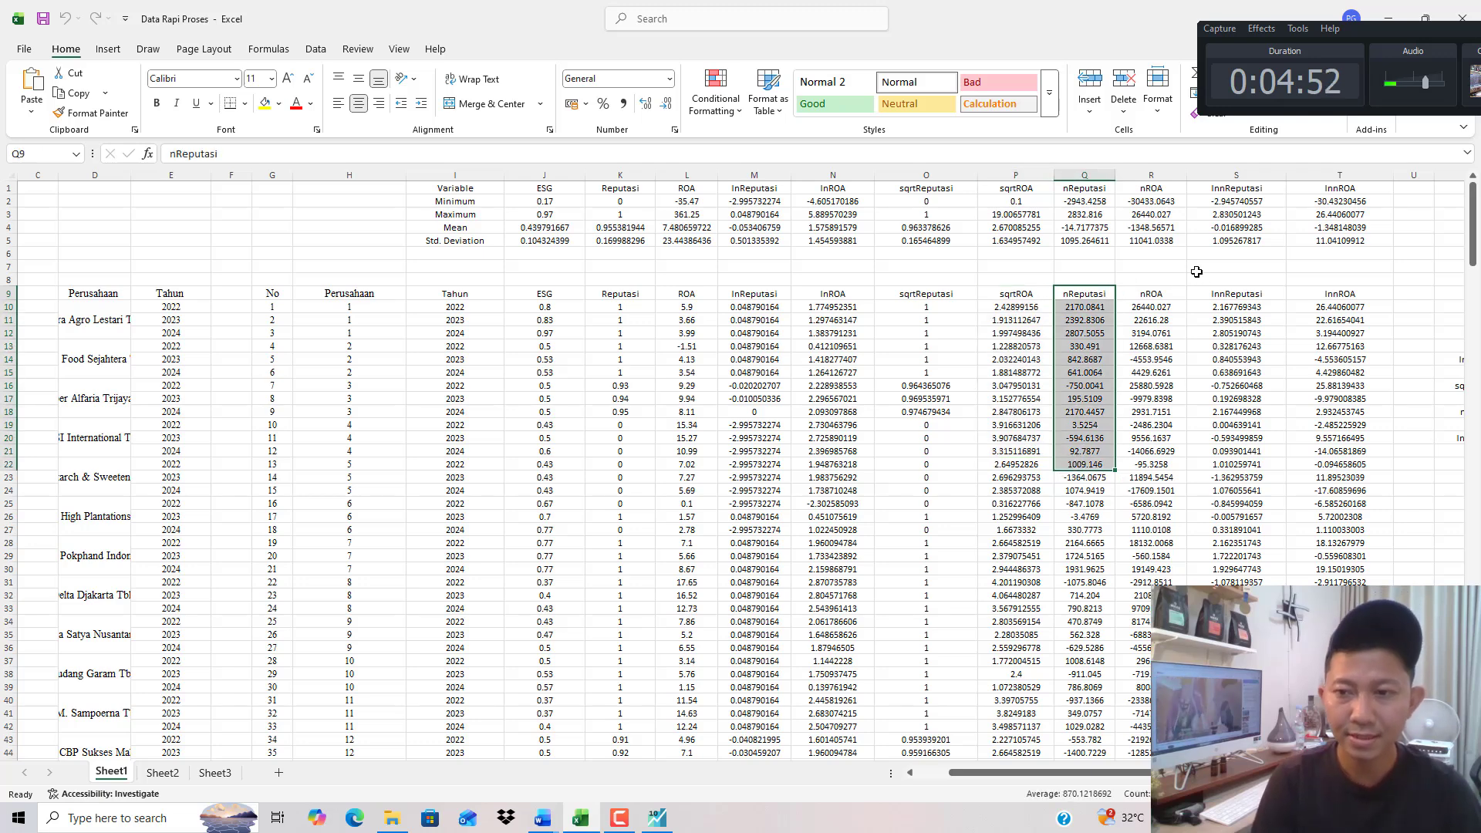
left_click_drag(1151, 294, 1152, 424)
left_click_drag(1088, 299, 1143, 407)
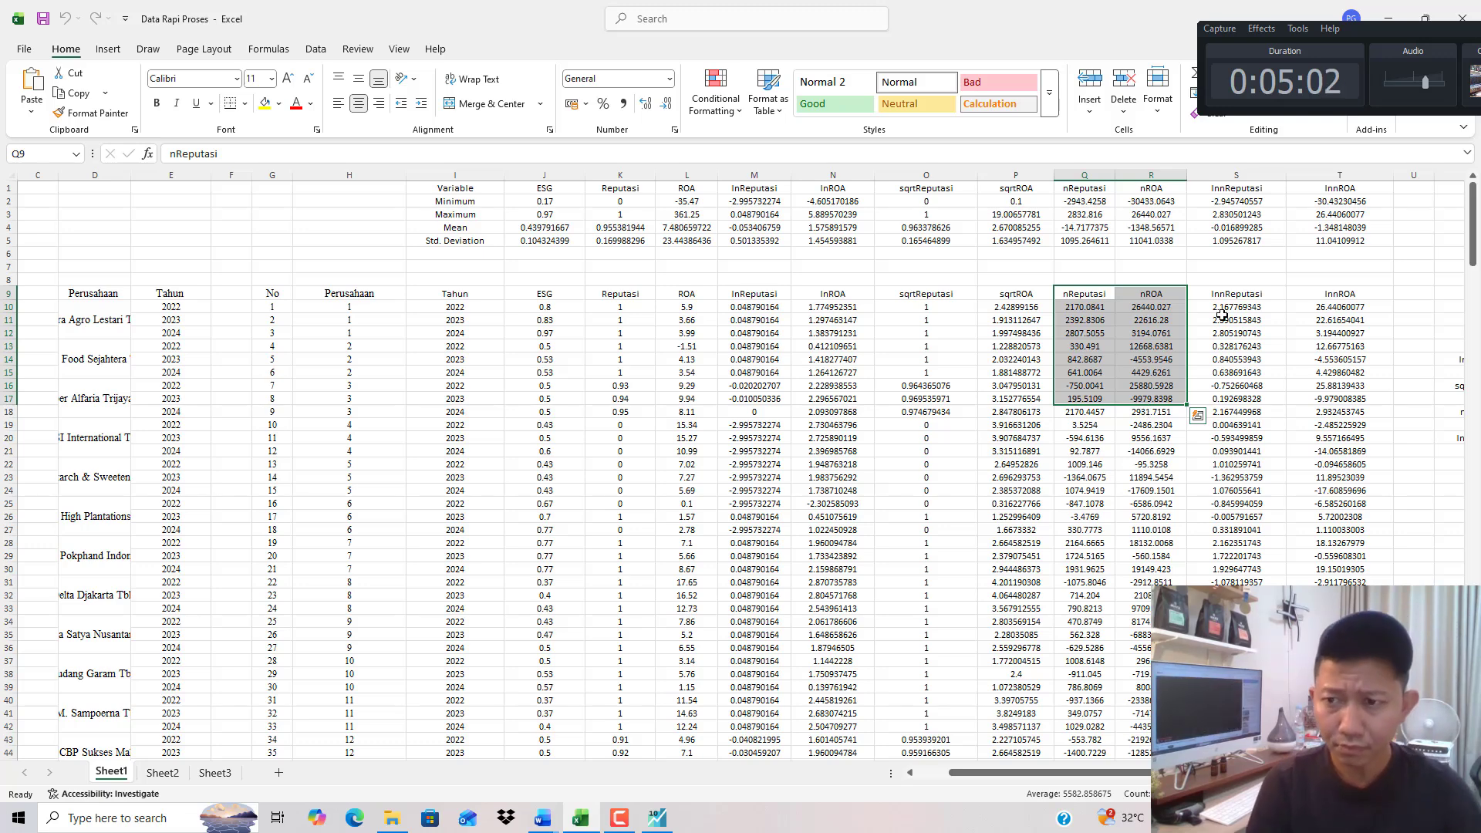
left_click_drag(1249, 298, 1236, 399)
left_click_drag(1339, 294, 1344, 360)
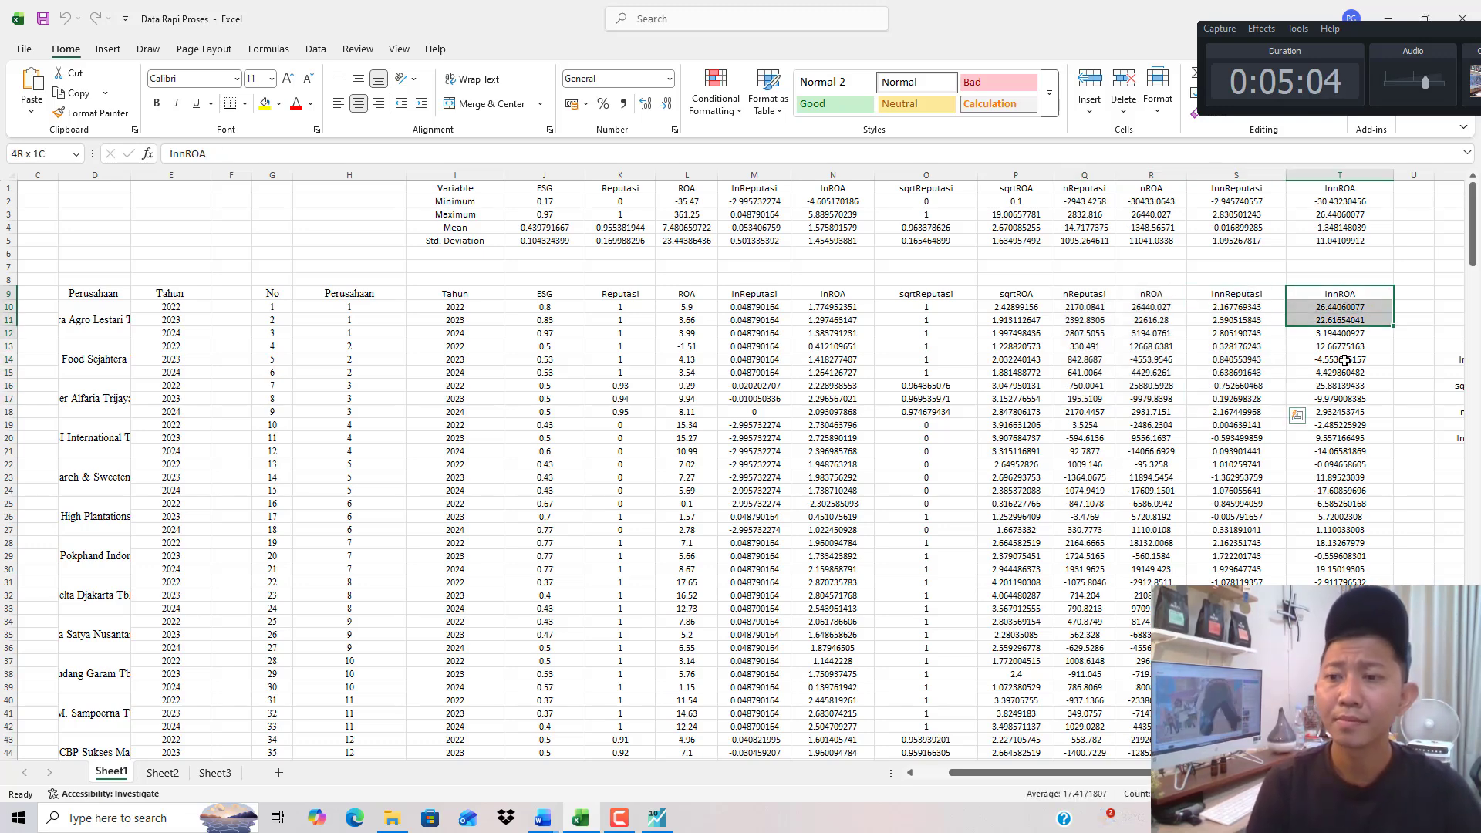
left_click_drag(1236, 294, 1242, 332)
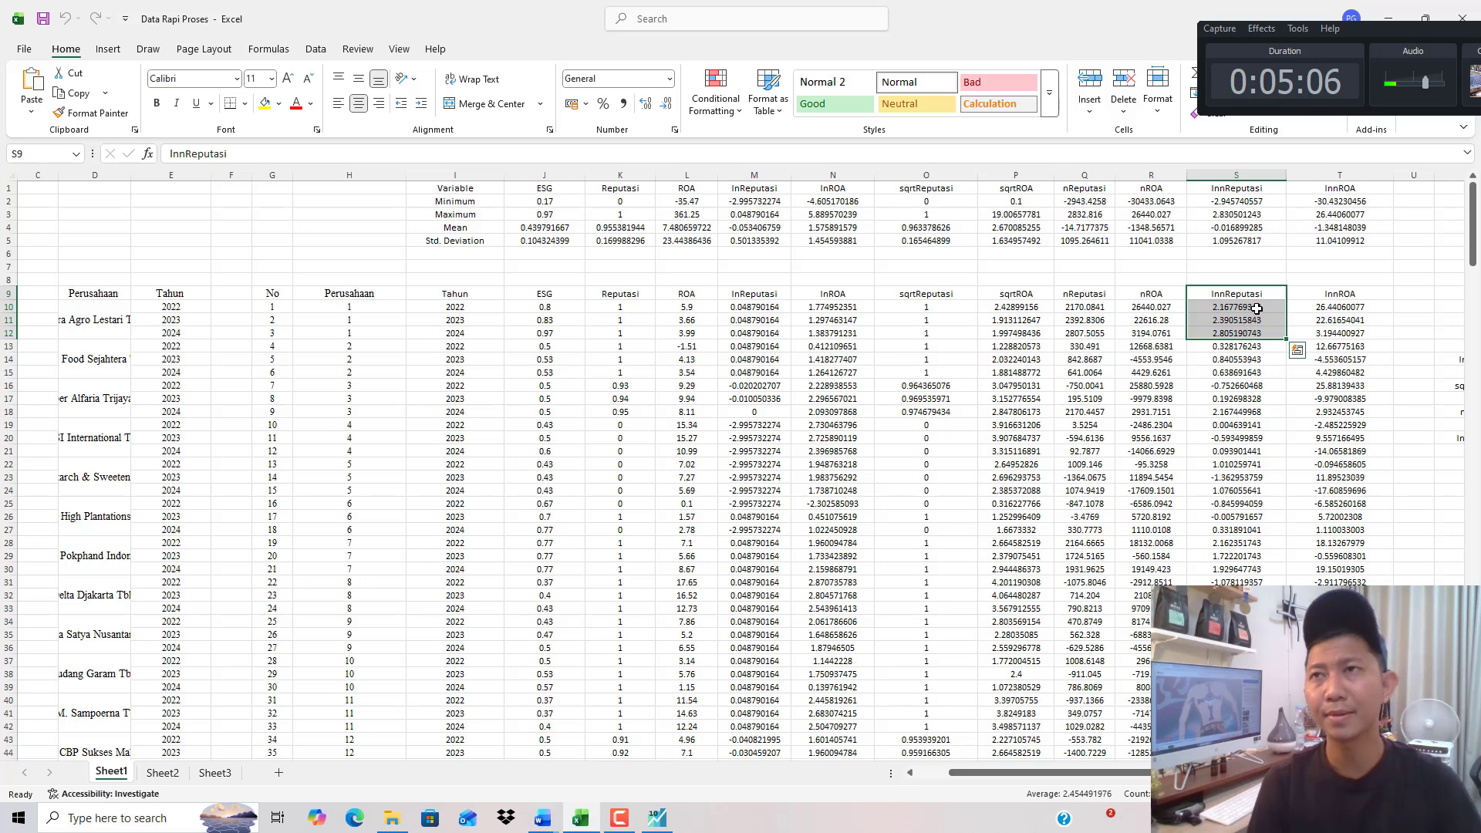
left_click_drag(1322, 298, 1339, 359)
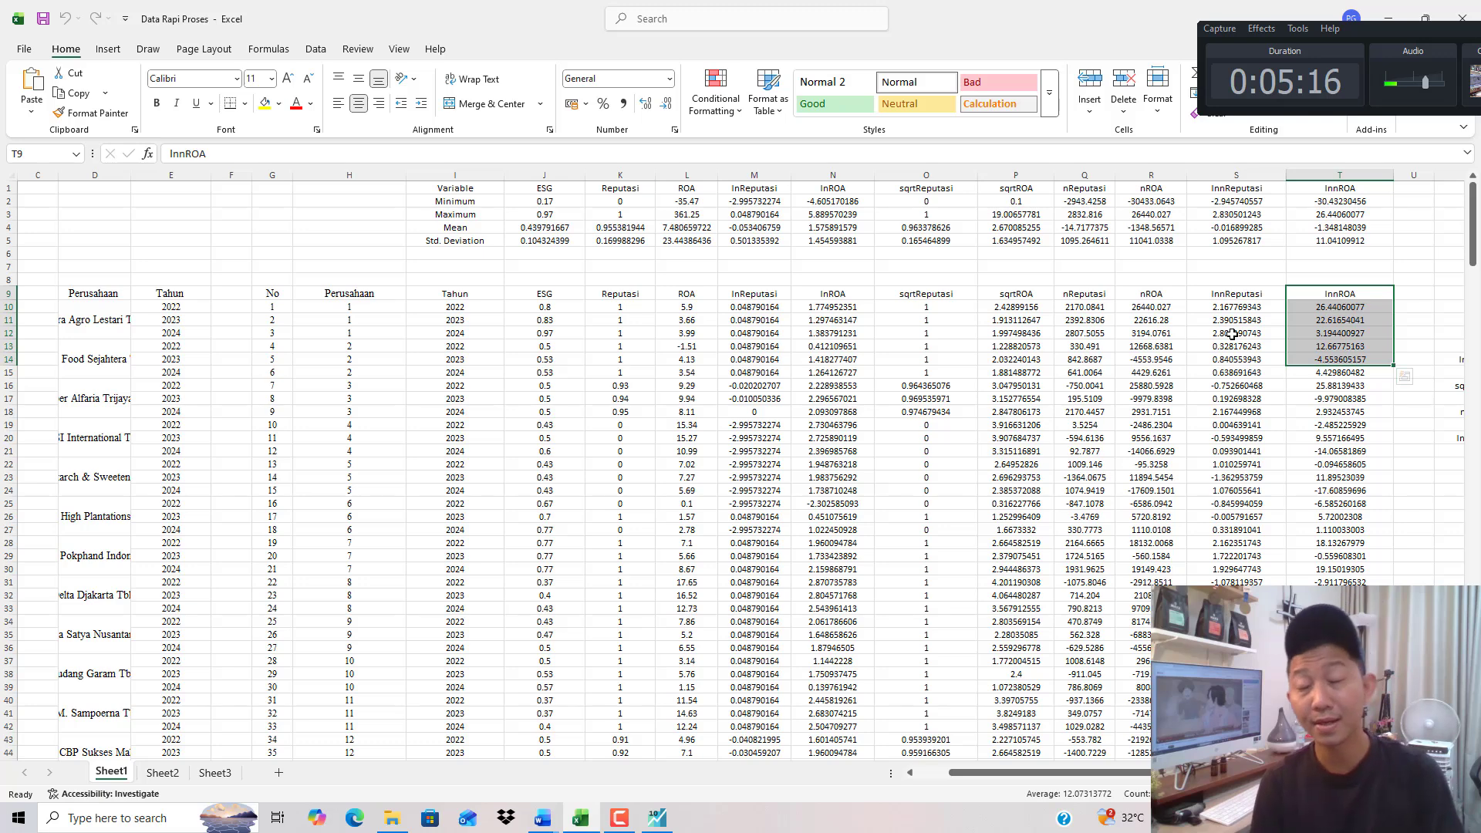
left_click(1151, 347)
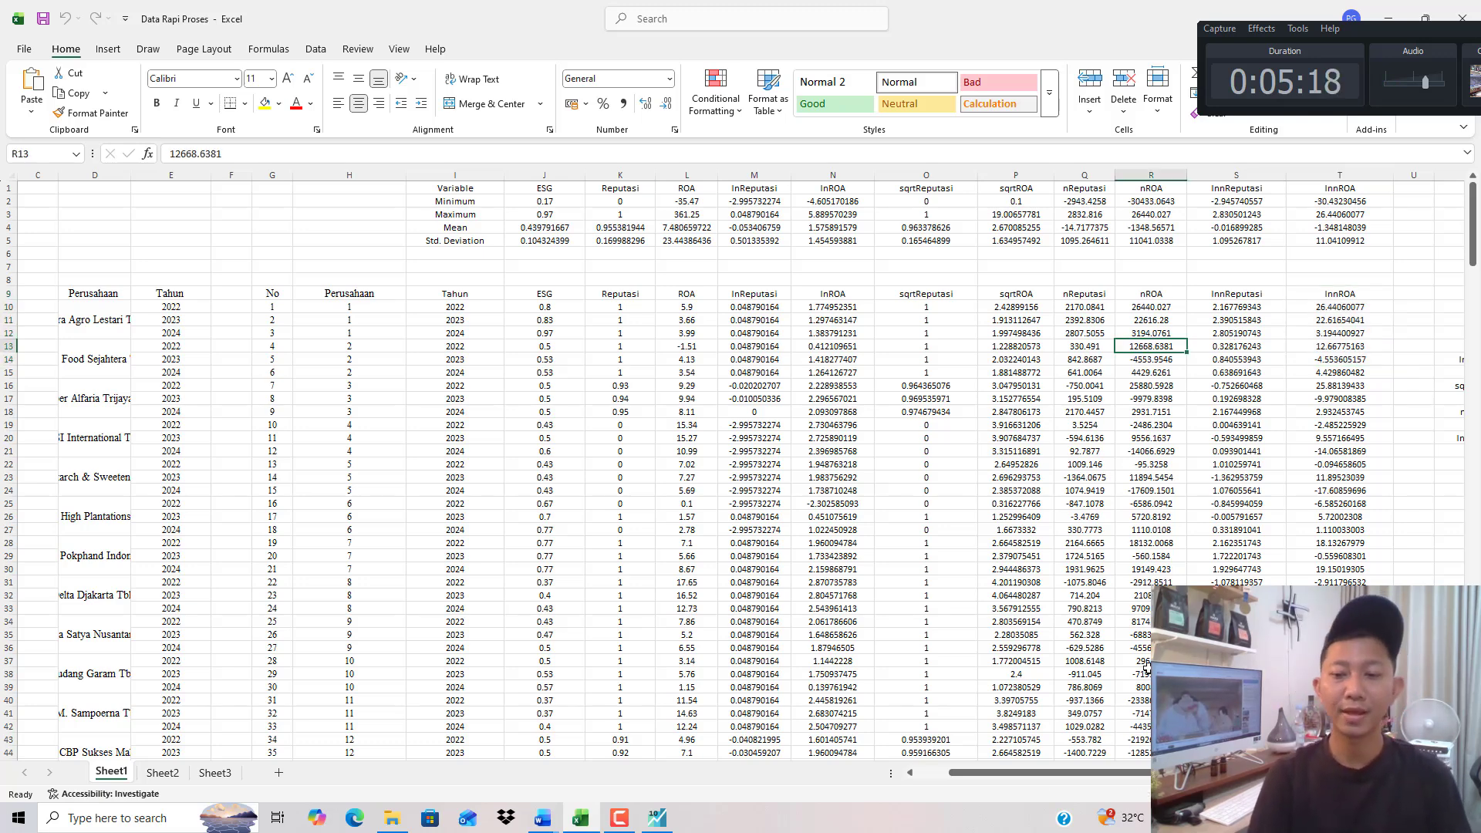
Widen the Perusahaan column that holds the company names in column D.
left_click_drag(1135, 772, 1103, 772)
left_click(893, 532)
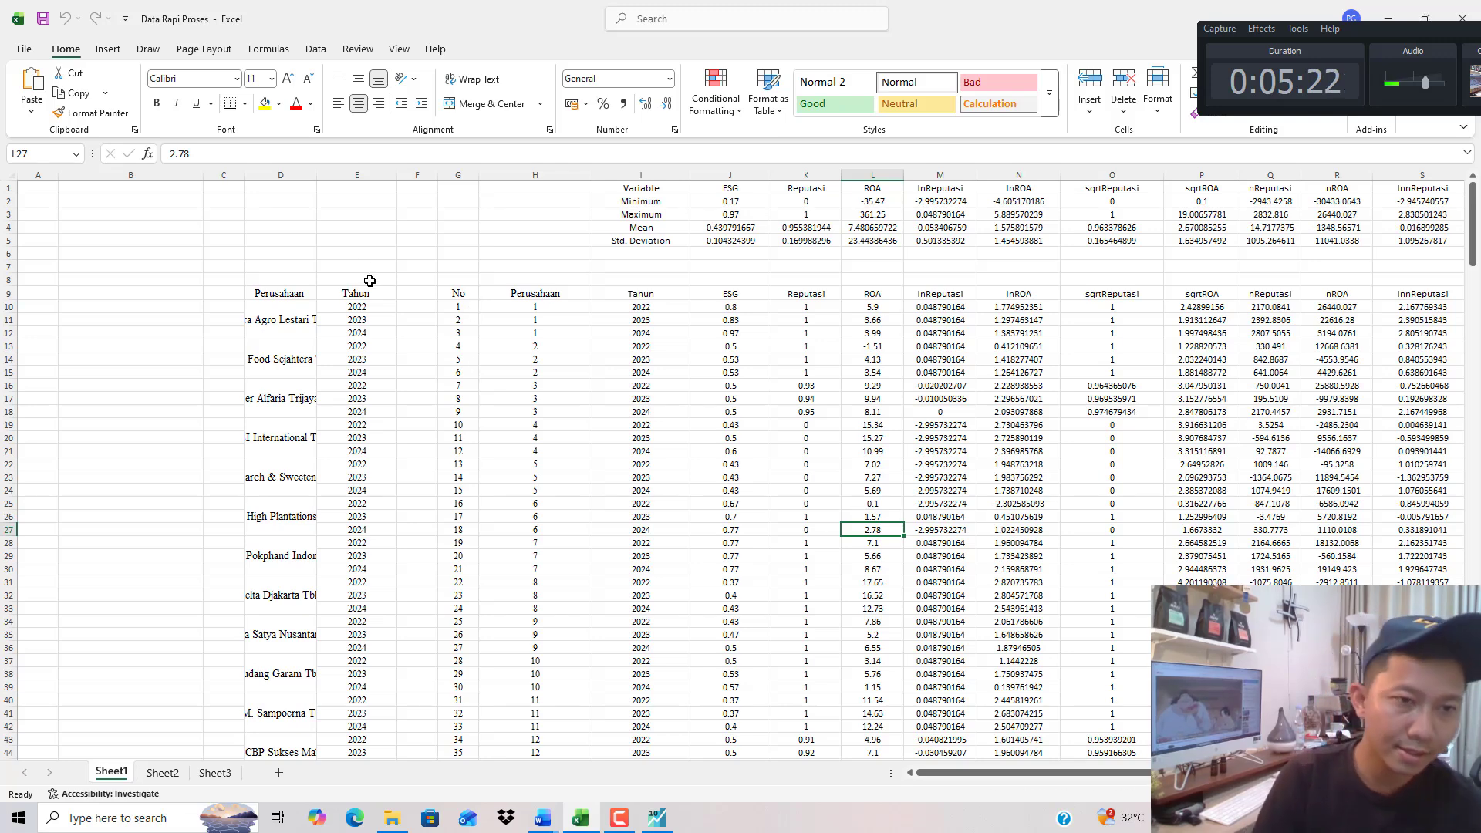
left_click_drag(329, 181, 367, 182)
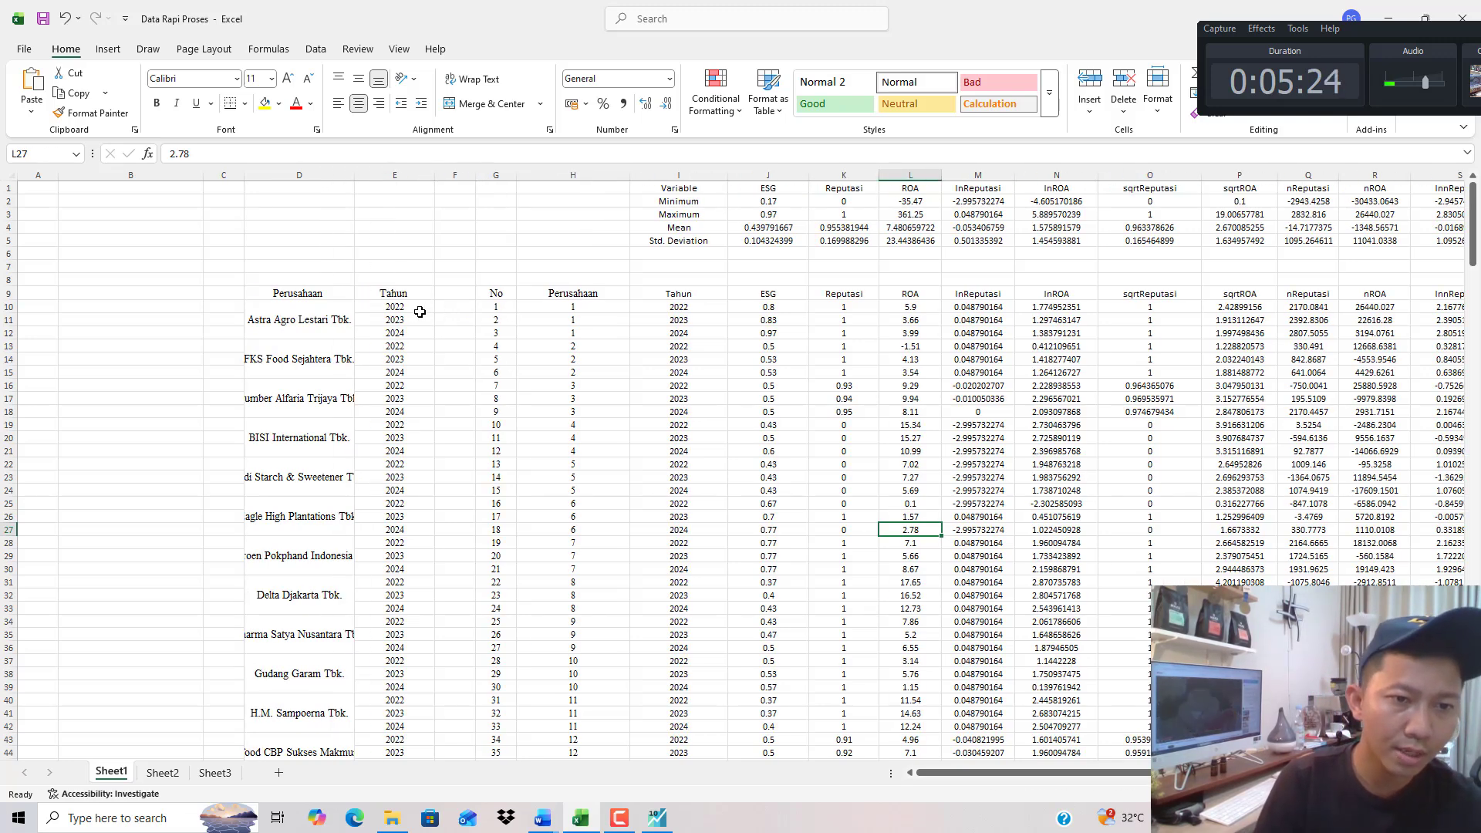
Review the three yearly rows of the first company, then the company and year rows down to the end of the dataset.
left_click(420, 312)
left_click_drag(419, 312, 421, 329)
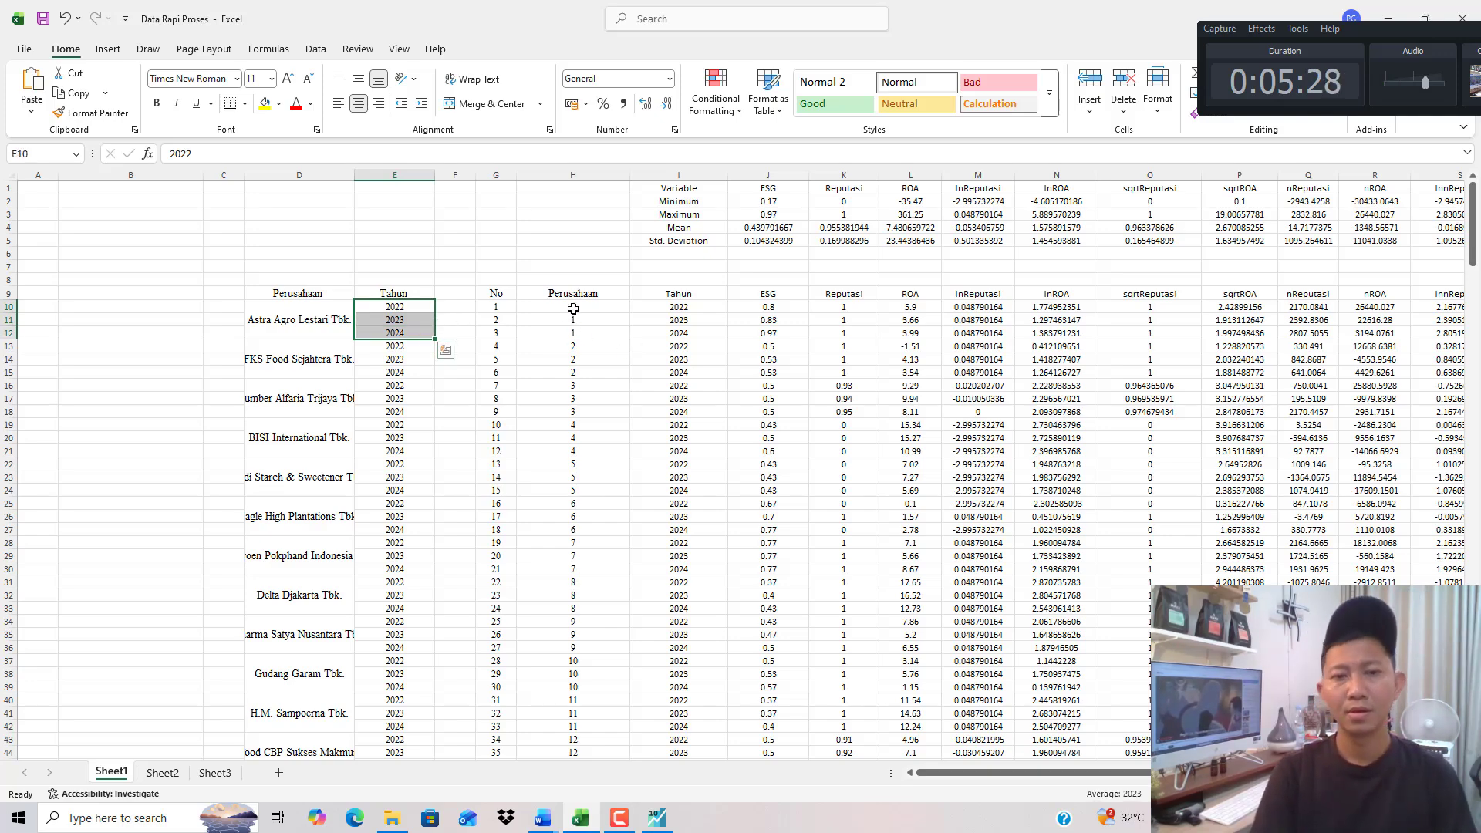
left_click_drag(572, 309, 397, 333)
scroll(696, 434, "down", 20)
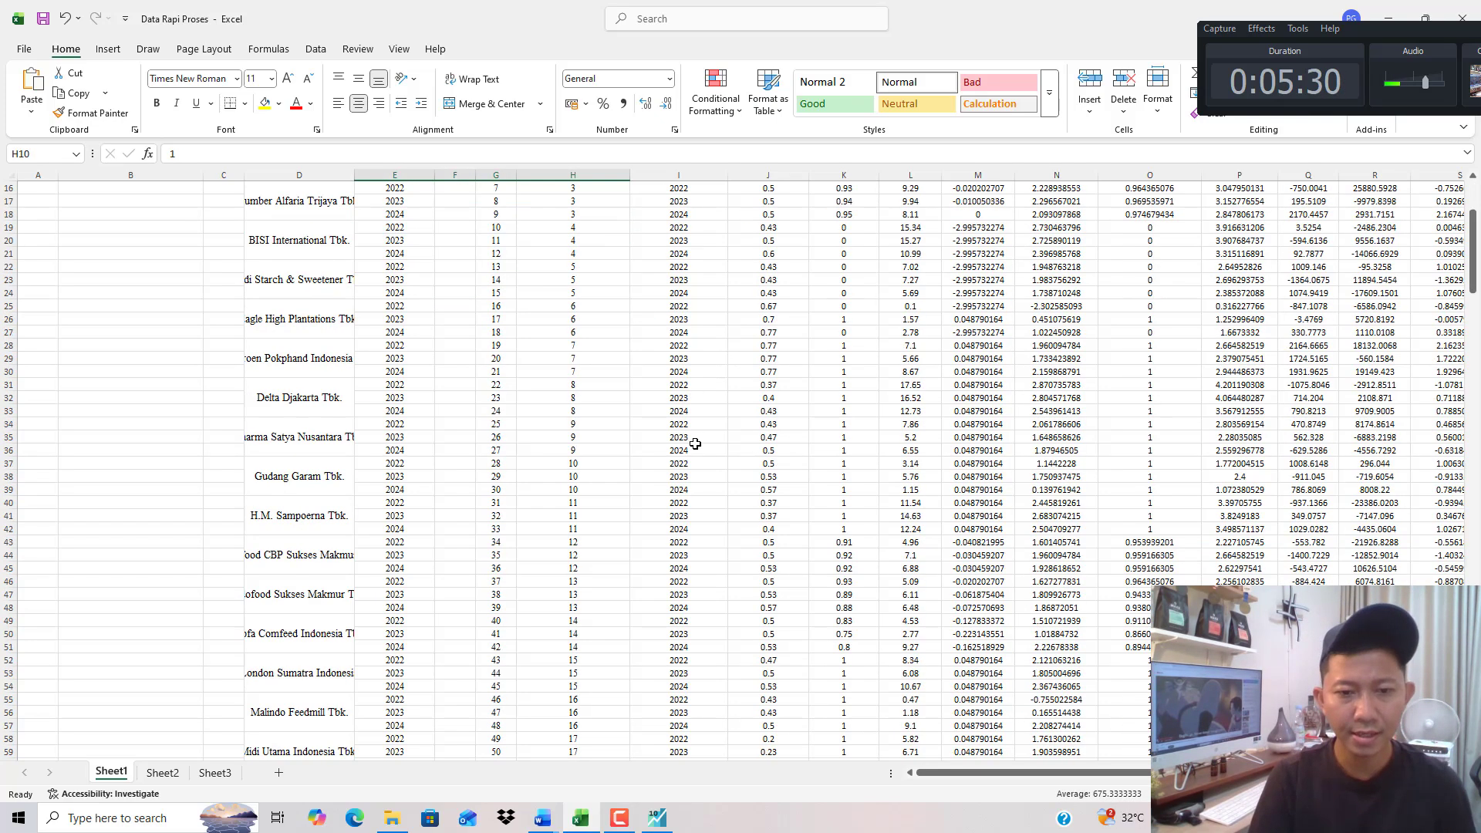
scroll(722, 447, "down", 20)
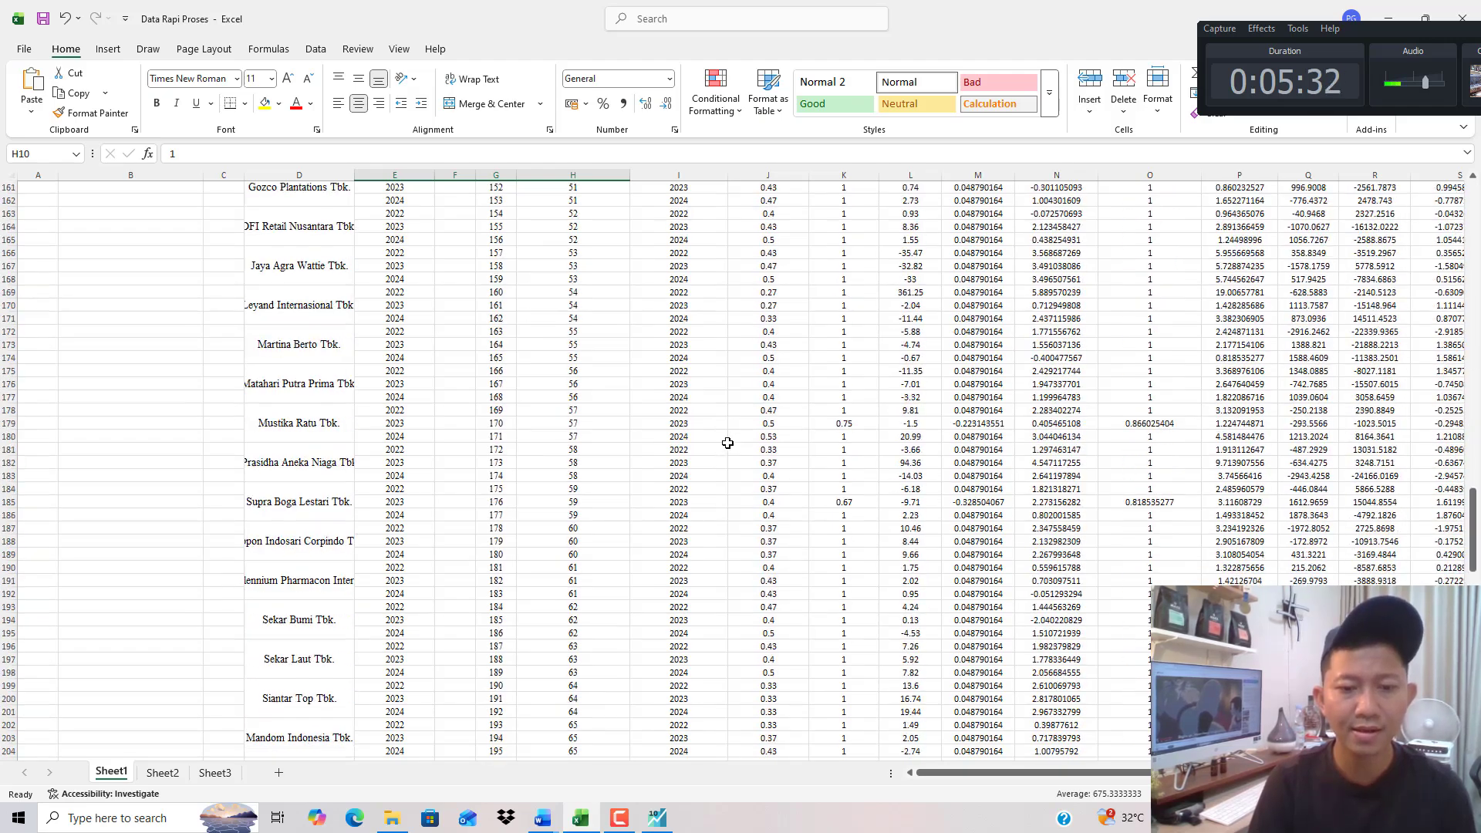
scroll(749, 436, "down", 12)
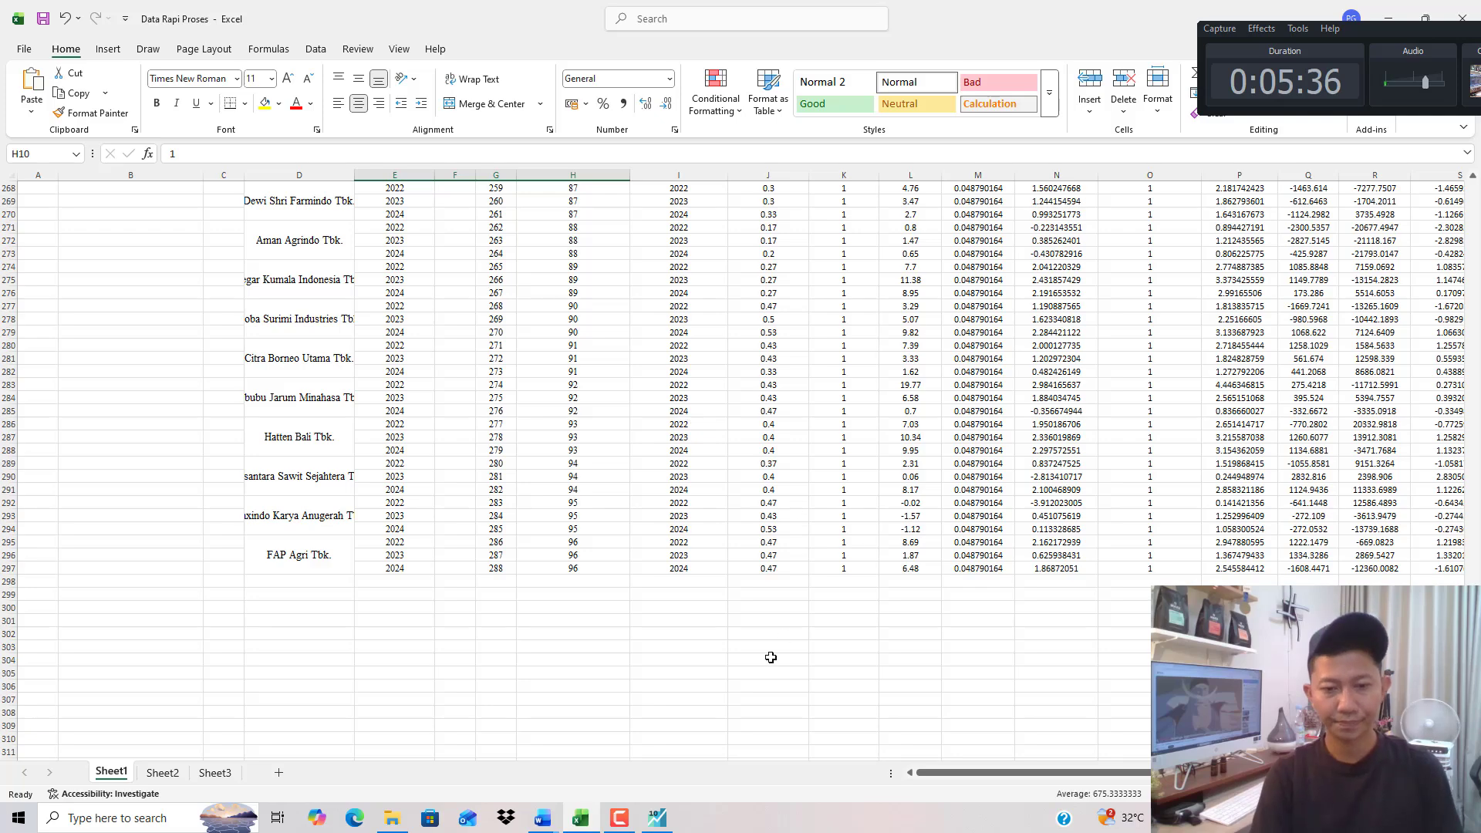
scroll(1088, 440, "up", 20)
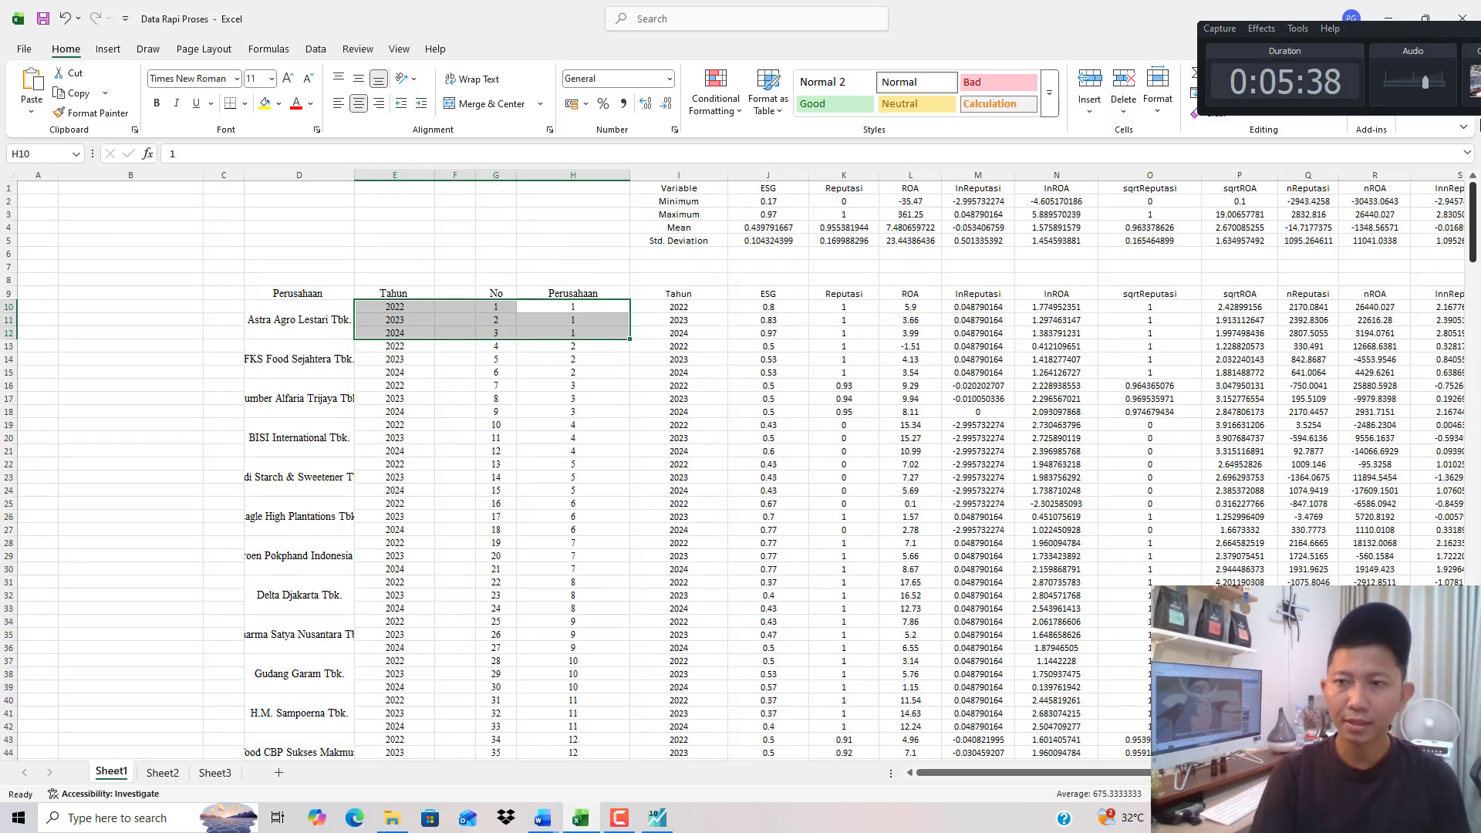
Check the final observation numbers in the No column at the end of the dataset.
scroll(964, 680, "right", 2)
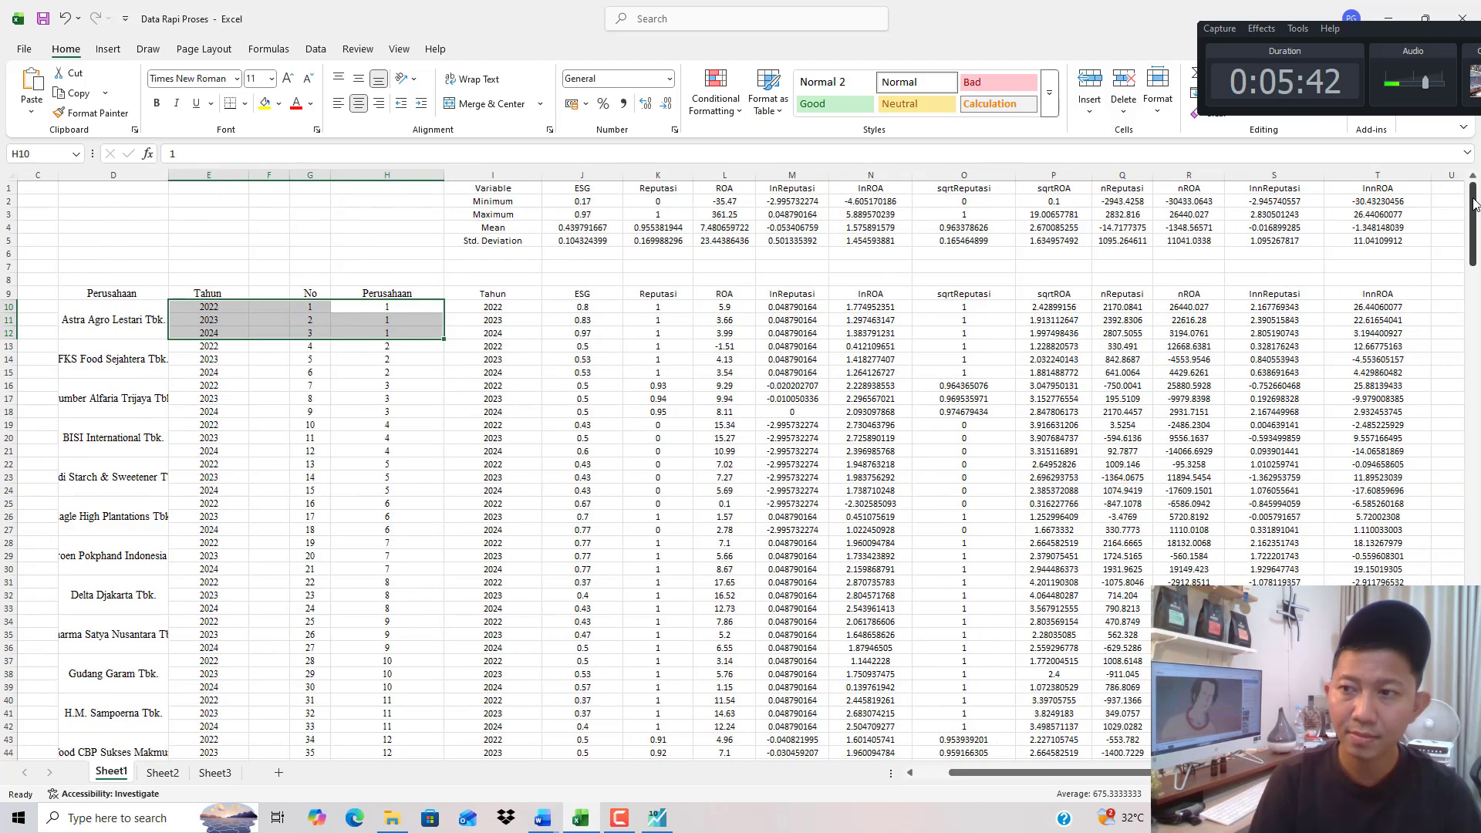
scroll(805, 512, "down", 20)
scroll(623, 542, "down", 3)
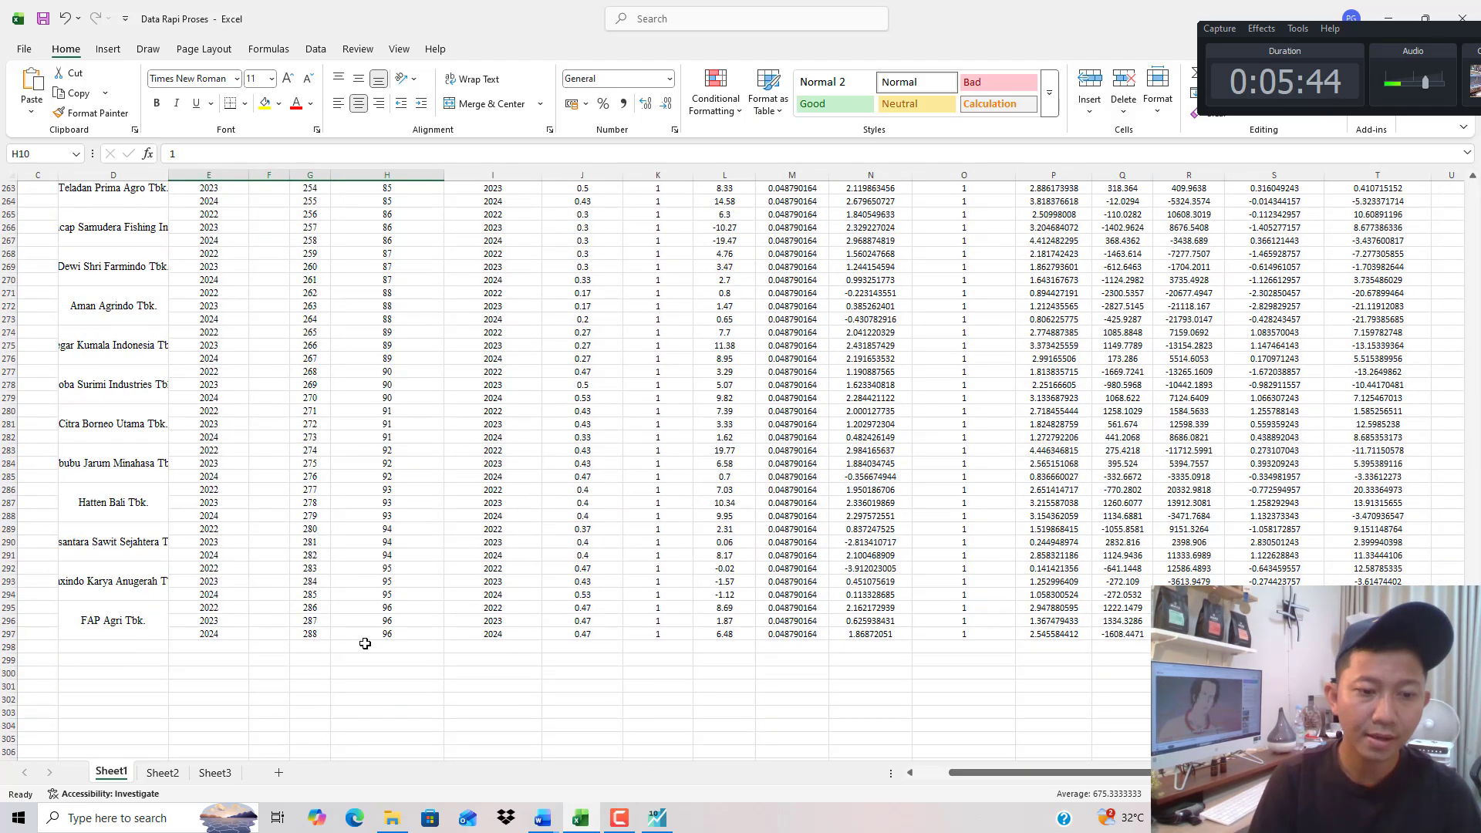
left_click_drag(322, 634, 310, 554)
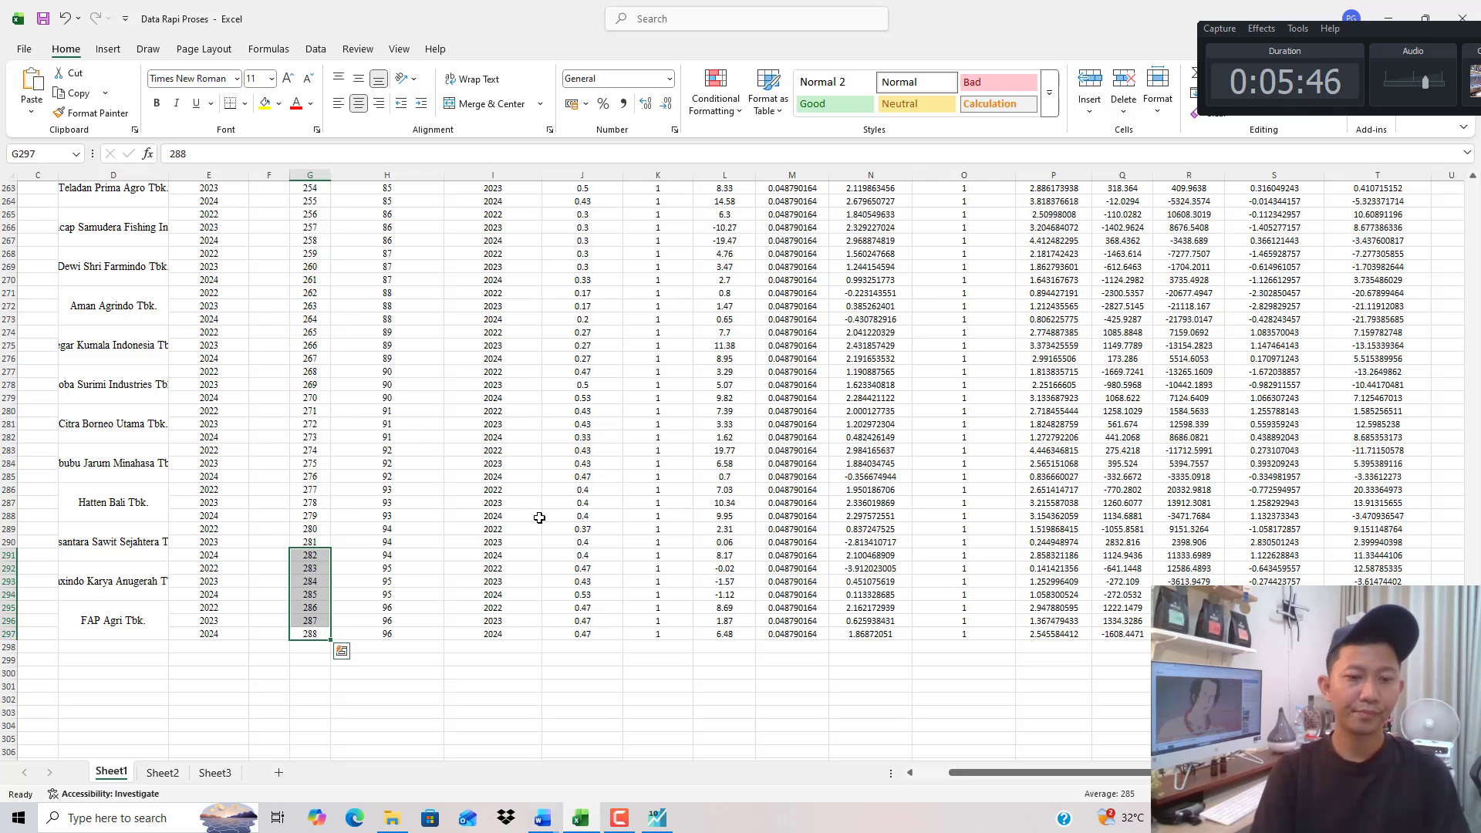
Switch to EViews and create a new Unstructured / Undated workfile with 288 observations.
left_click(656, 818)
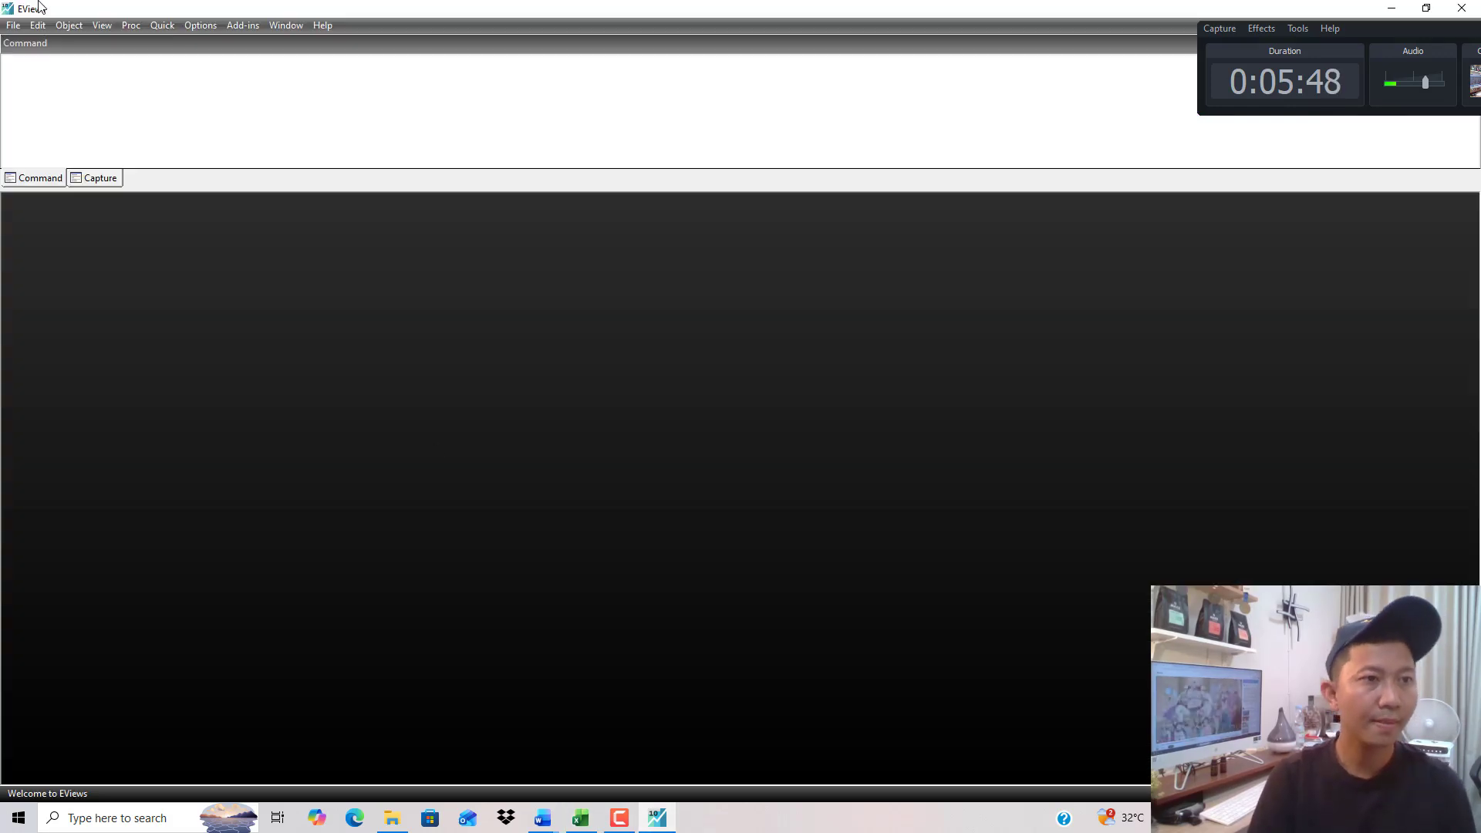
left_click(16, 27)
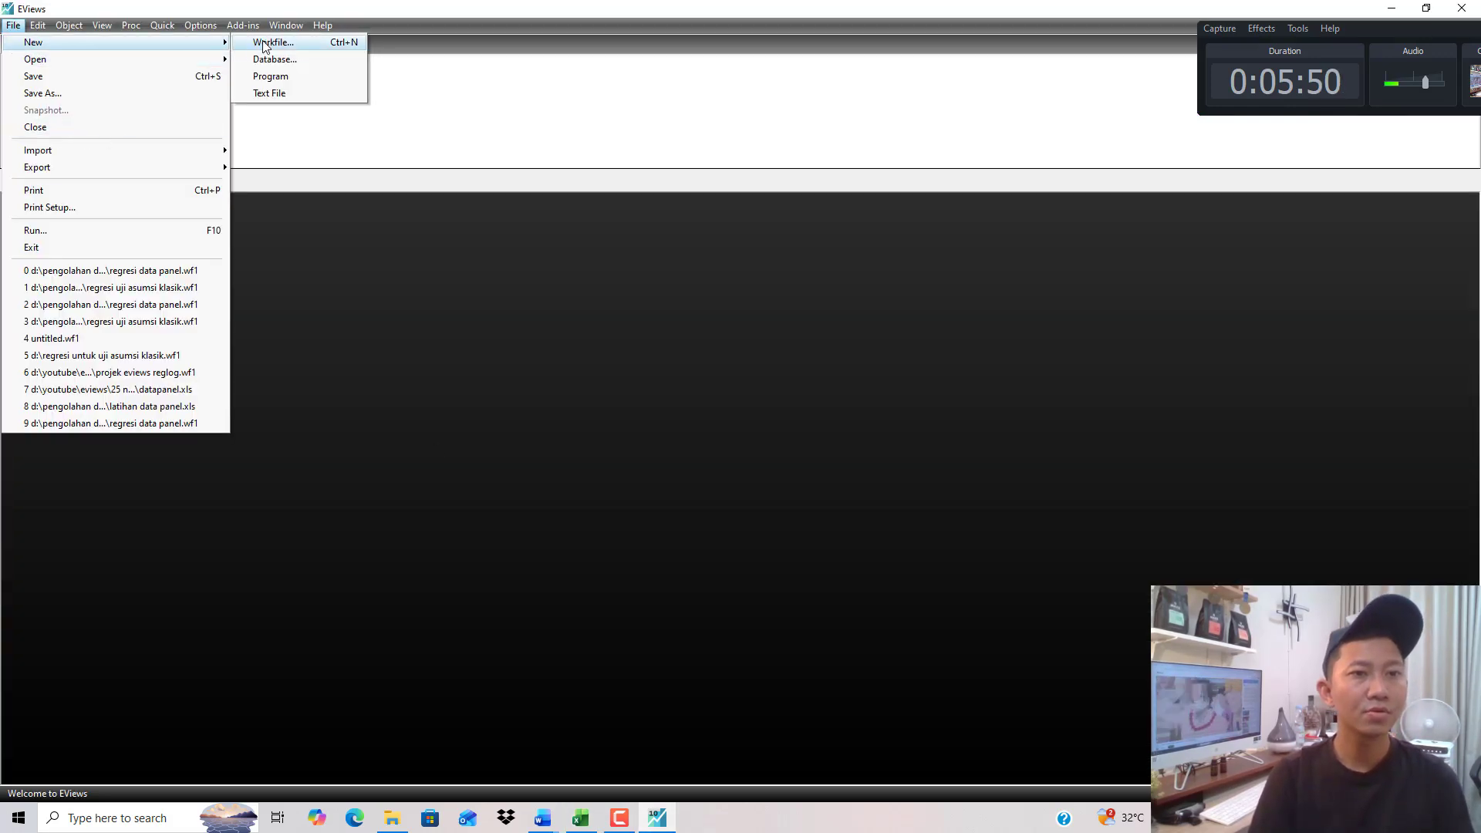
left_click(262, 42)
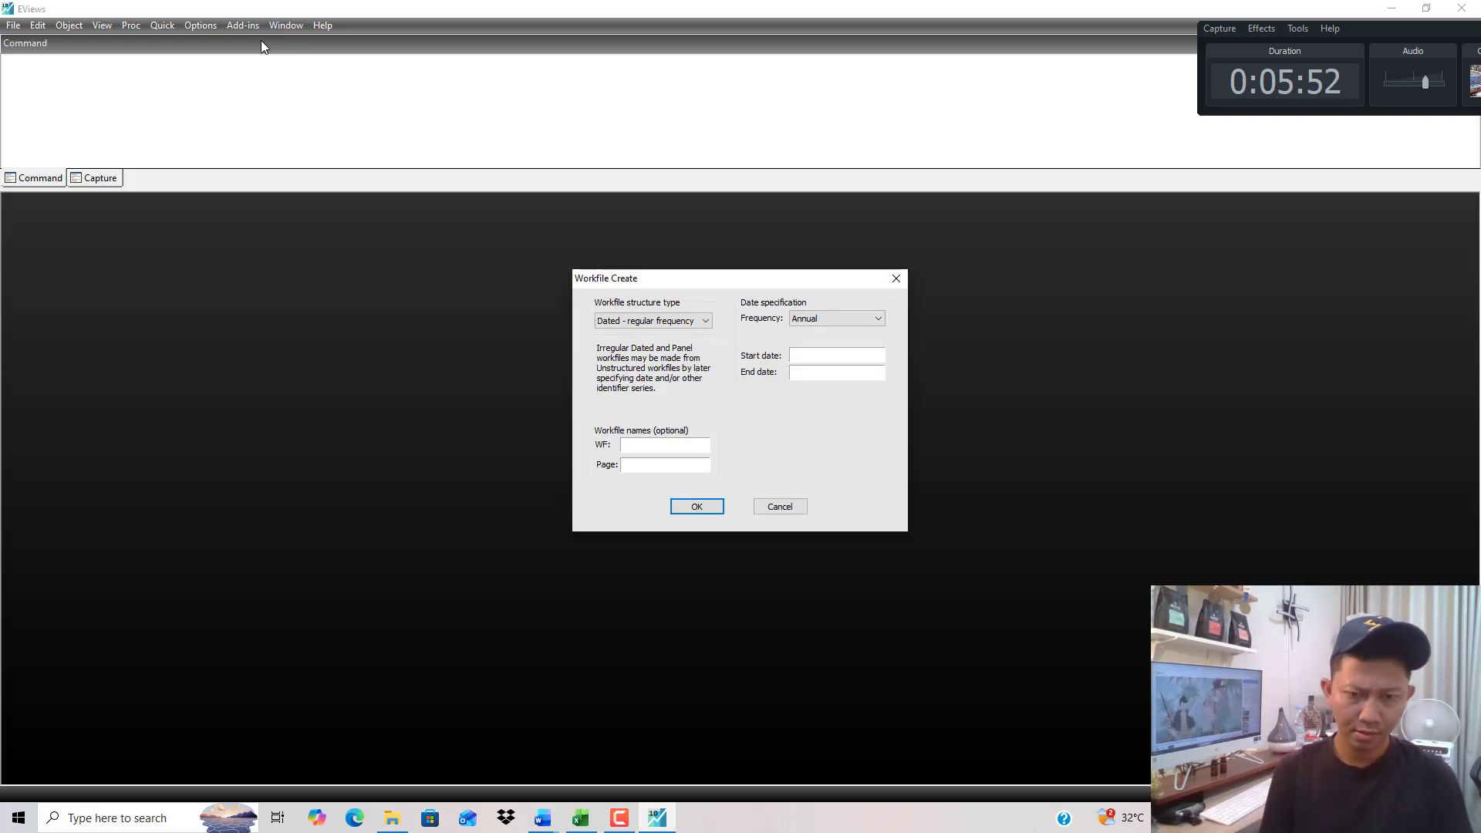
left_click(646, 321)
left_click(644, 333)
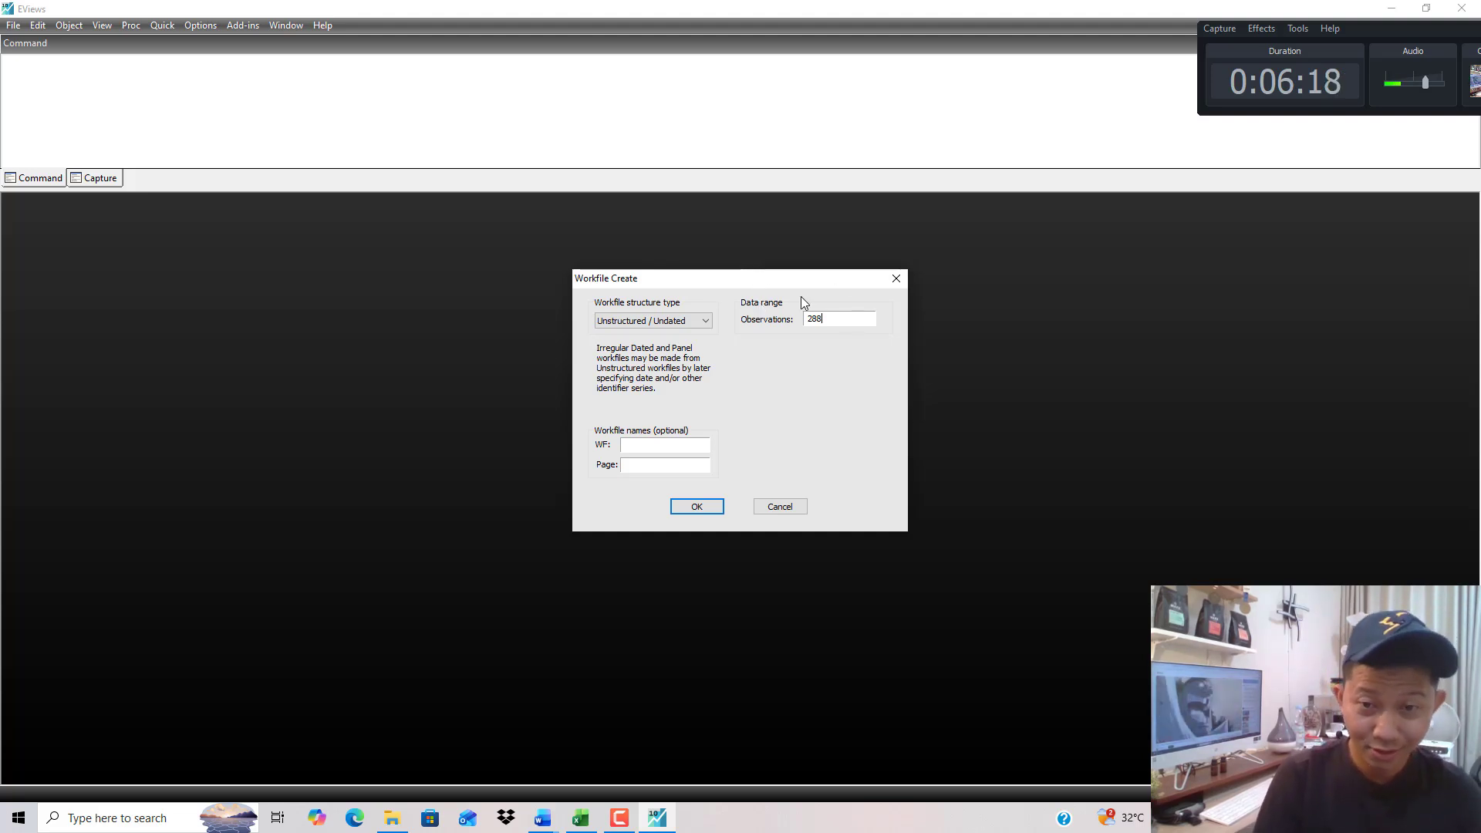
left_click(696, 507)
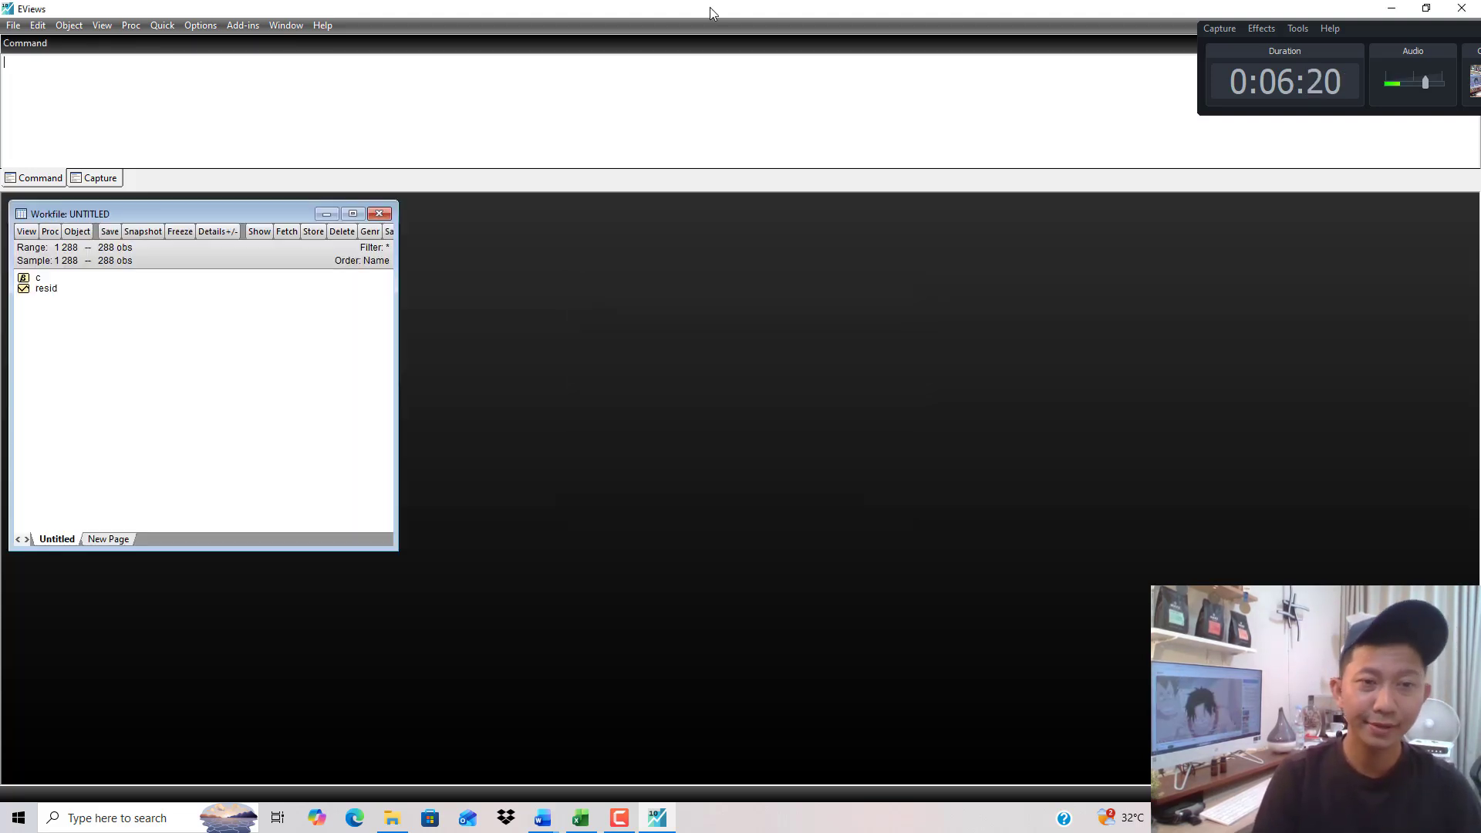
Maximize the workfile window and open an empty group for entering series.
left_click(348, 208)
left_click(175, 27)
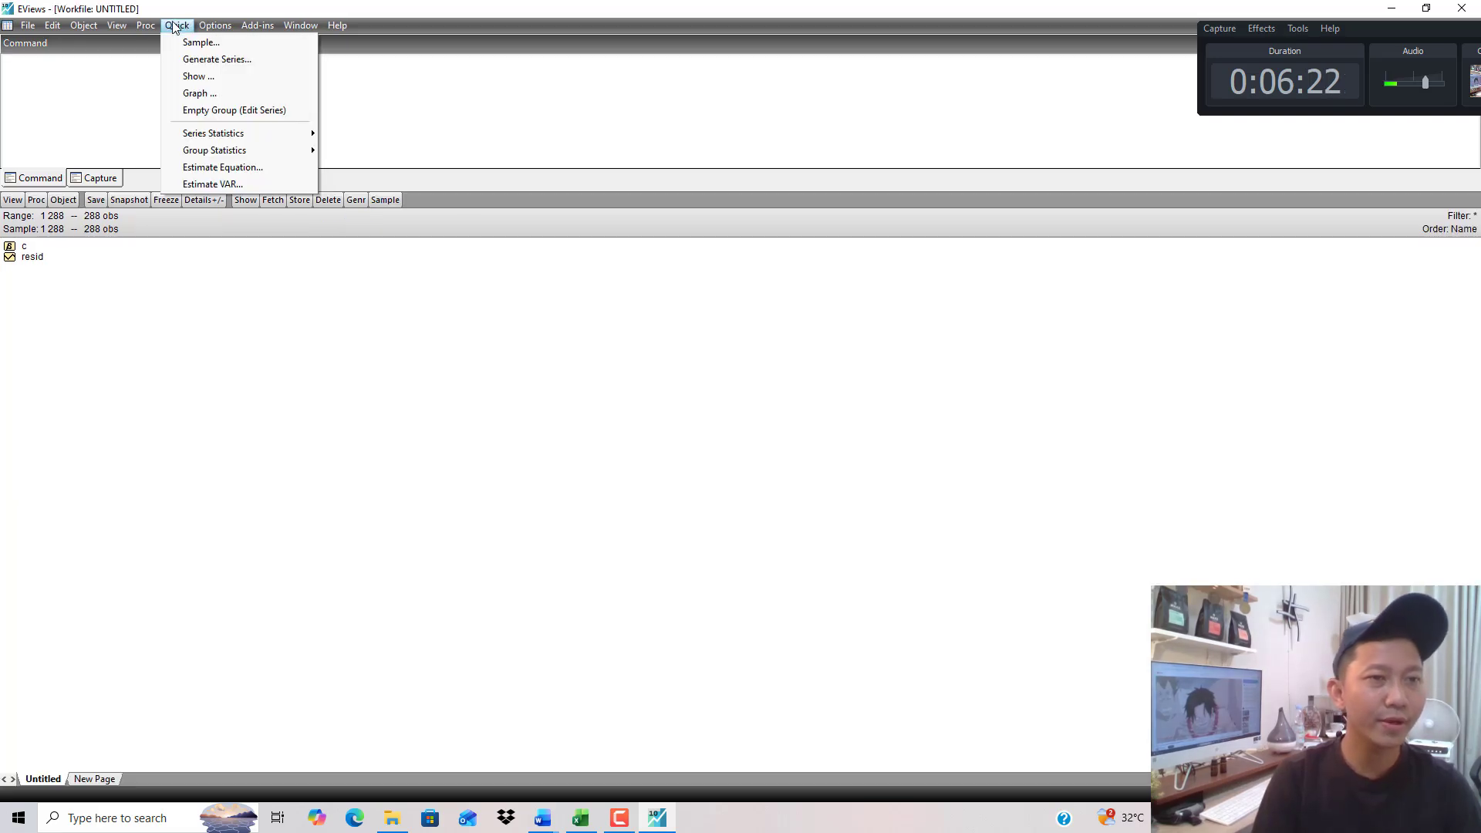
left_click(239, 115)
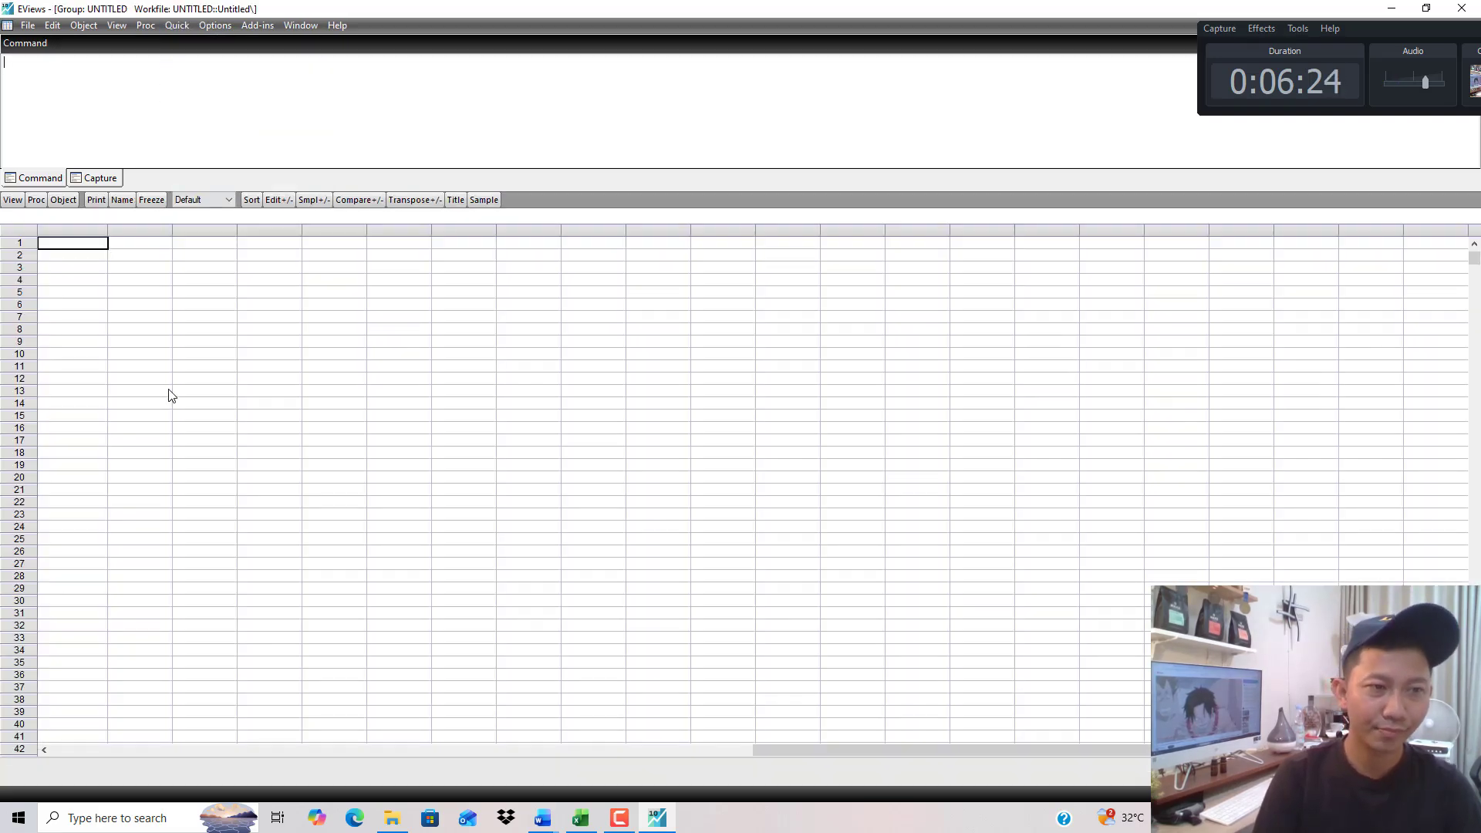
Switch to Excel and copy the ESG through lnnROA columns with their header row, range J9:T297 on Sheet1.
left_click(580, 817)
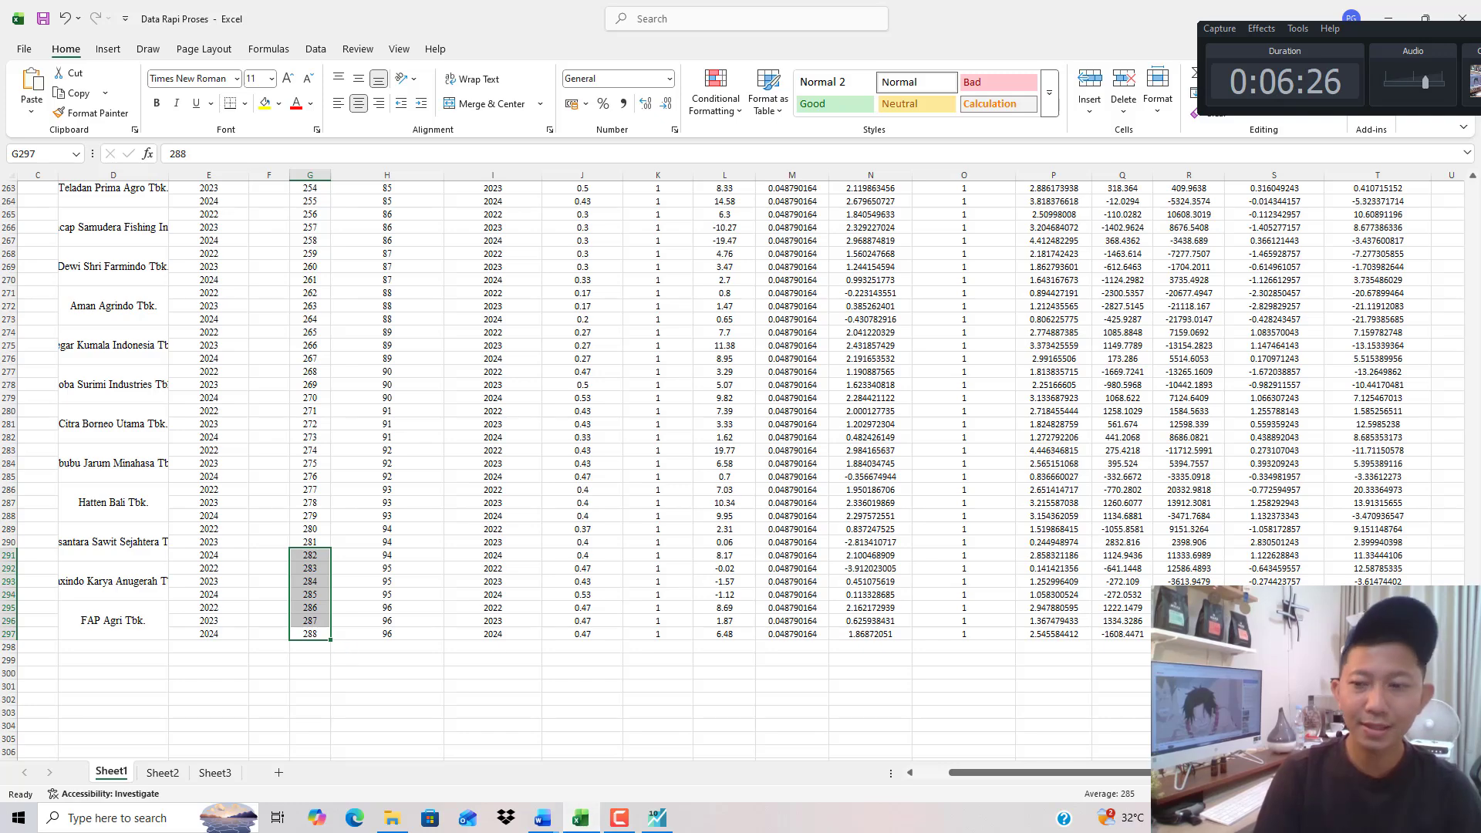
scroll(1051, 241, "up", 20)
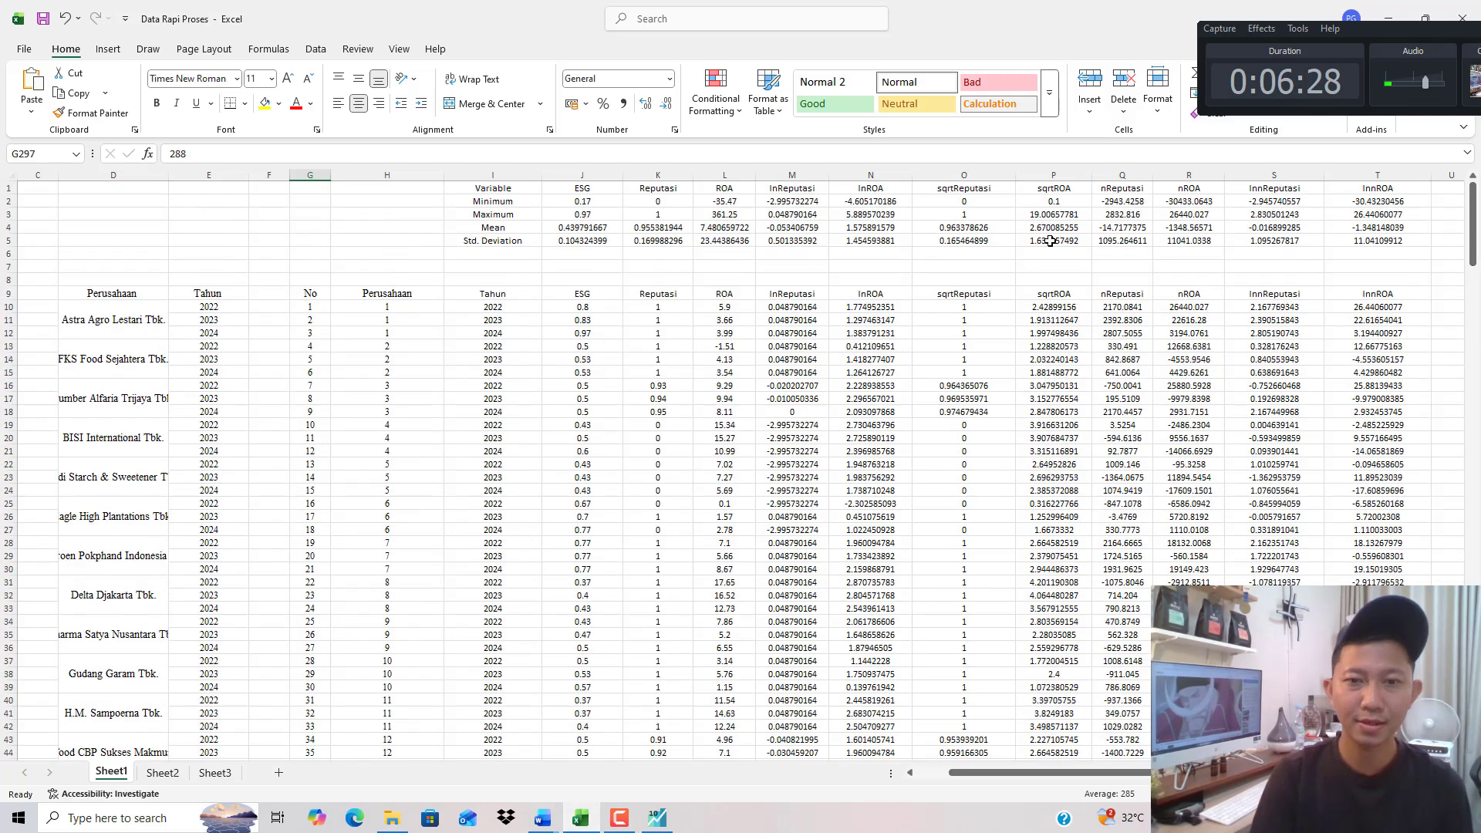
left_click(593, 294)
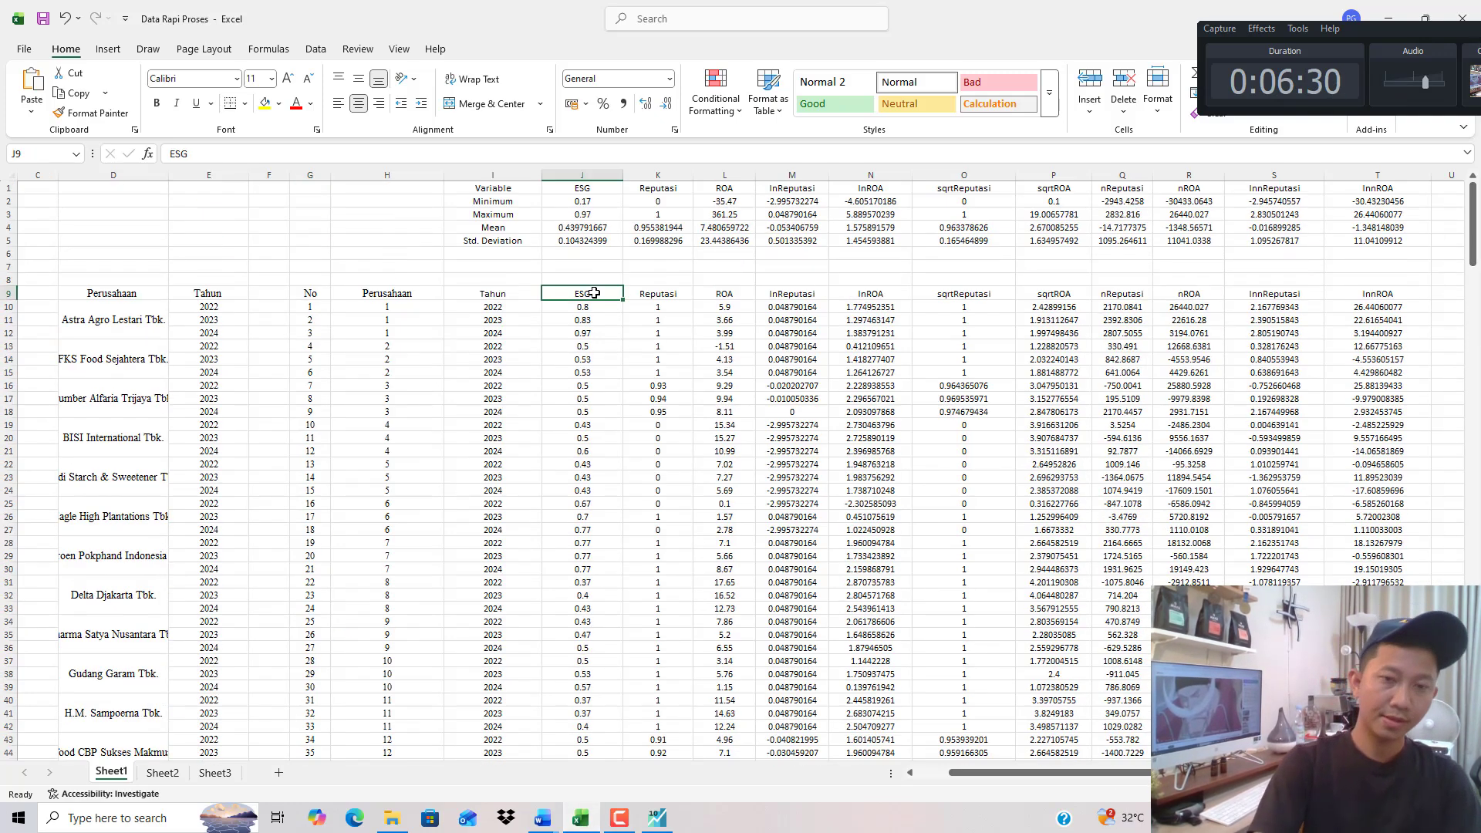
key("shift+Right")
key("shift+Right")
key("shift+Right")
key("shift+Right")
key("shift+Right")
key("shift+Right")
key("shift+Right")
key("shift+Right")
key("shift+Right")
key("shift+Right")
key("shift+Right")
key("shift+Right")
key("shift+Right")
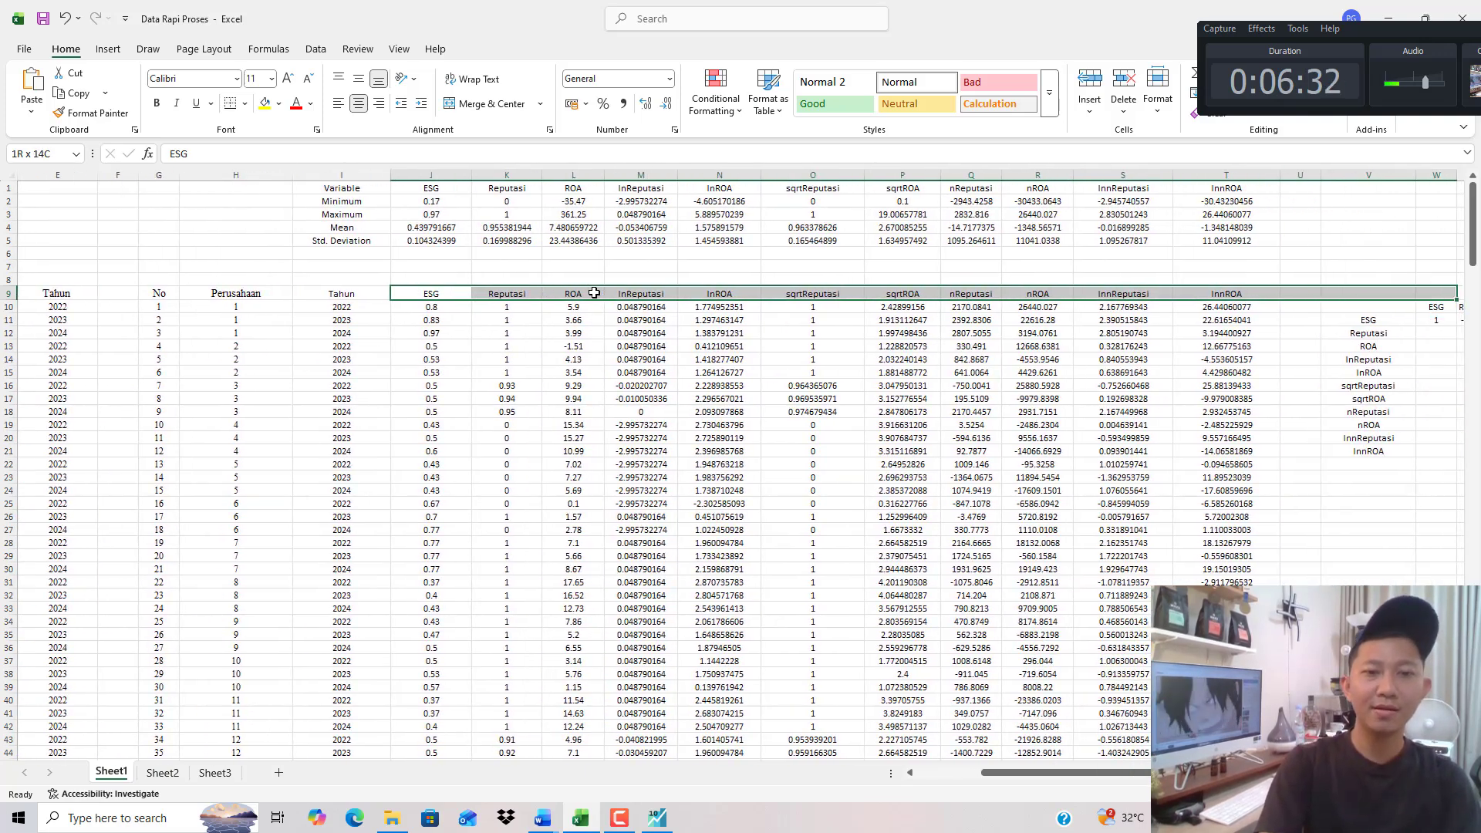
key("shift+Left")
key("shift+Left")
key("shift+Left")
key("shift+Down")
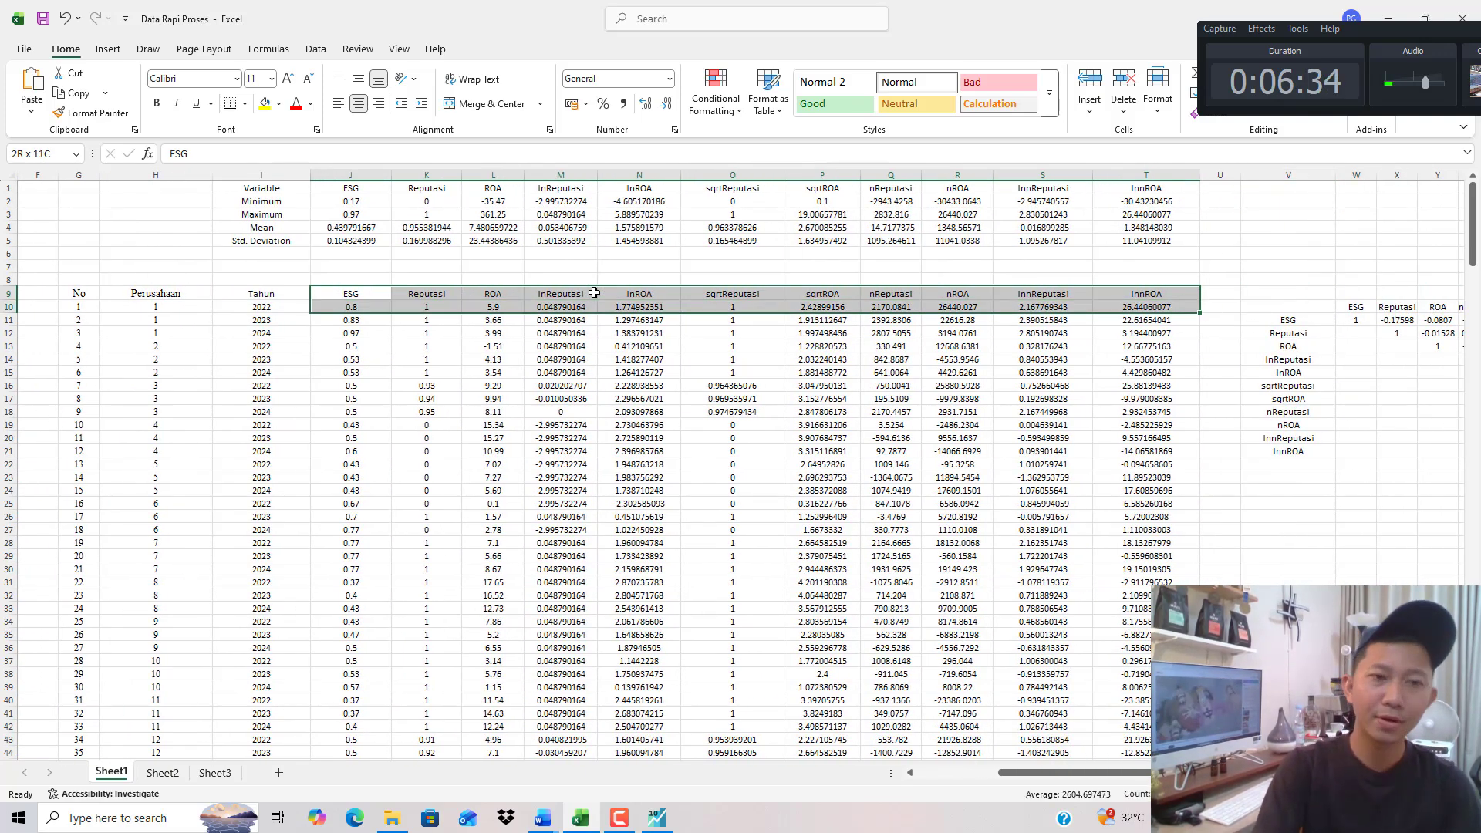
key("shift+Down")
key("shift+Down")
key("shift+Down")
key("shift+Down")
key("shift+Down")
key("shift+Down")
key("shift+Down")
key("shift+Down")
key("shift+Down")
key("shift+Down")
key("shift+Down")
key("shift+Down")
key("shift+Down")
key("shift+Down")
key("shift+Down")
key("shift+Down")
key("shift+Down")
key("shift+Down")
key("shift+Down")
key("shift+Down")
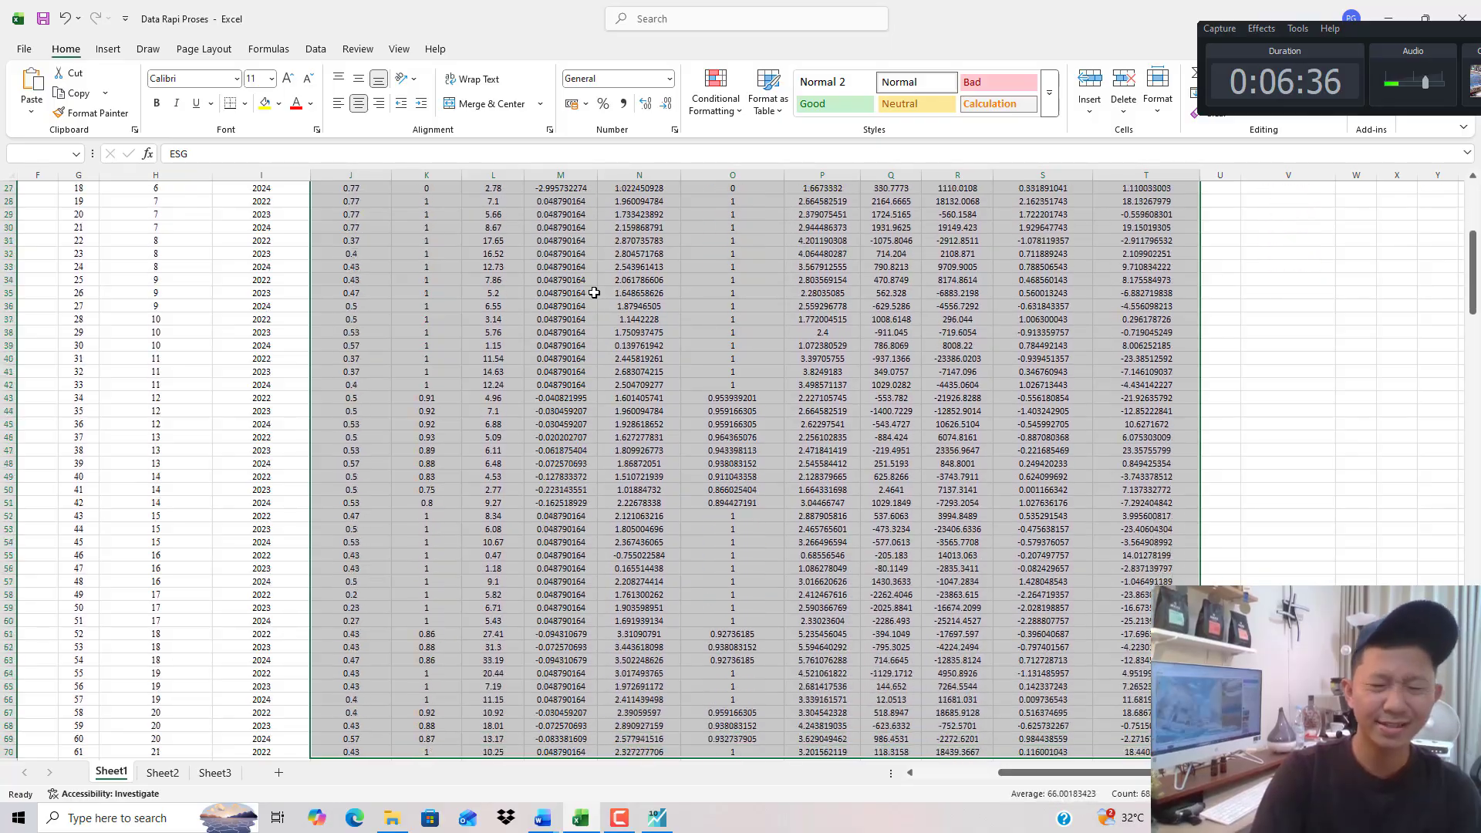
key("shift+Down")
key("shift+Down")
key("shift+Down")
key("shift+Down")
key("shift+Down")
key("shift+Down")
key("shift+Down")
key("shift+Down")
key("shift+Down")
key("shift+Down")
key("shift+Down")
key("shift+Down")
key("shift+Down")
key("shift+Down")
key("shift+Down")
key("shift+Down")
key("shift+Down")
key("shift+Down")
key("shift+Down")
key("shift+Down")
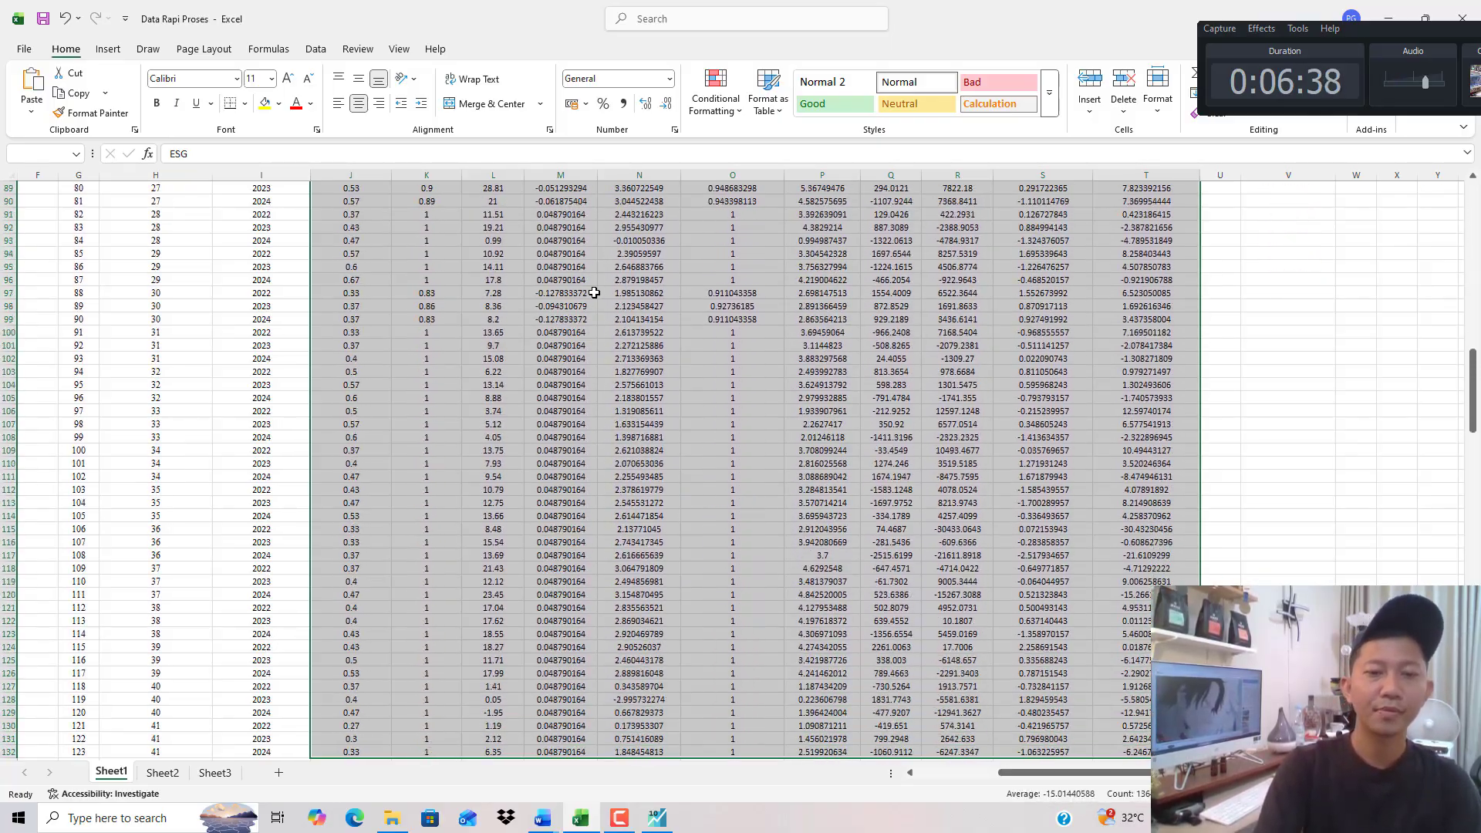
key("shift+Down")
key("shift+Down")
key("shift+Down")
key("shift+Down")
key("shift+Down")
key("shift+Down")
key("shift+Down")
key("shift+Down")
key("shift+Down")
key("shift+Down")
key("shift+Down")
key("shift+Down")
key("shift+Down")
key("shift+Down")
key("shift+Down")
key("shift+Down")
key("shift+Down")
key("shift+Down")
key("shift+Down")
key("shift+Down")
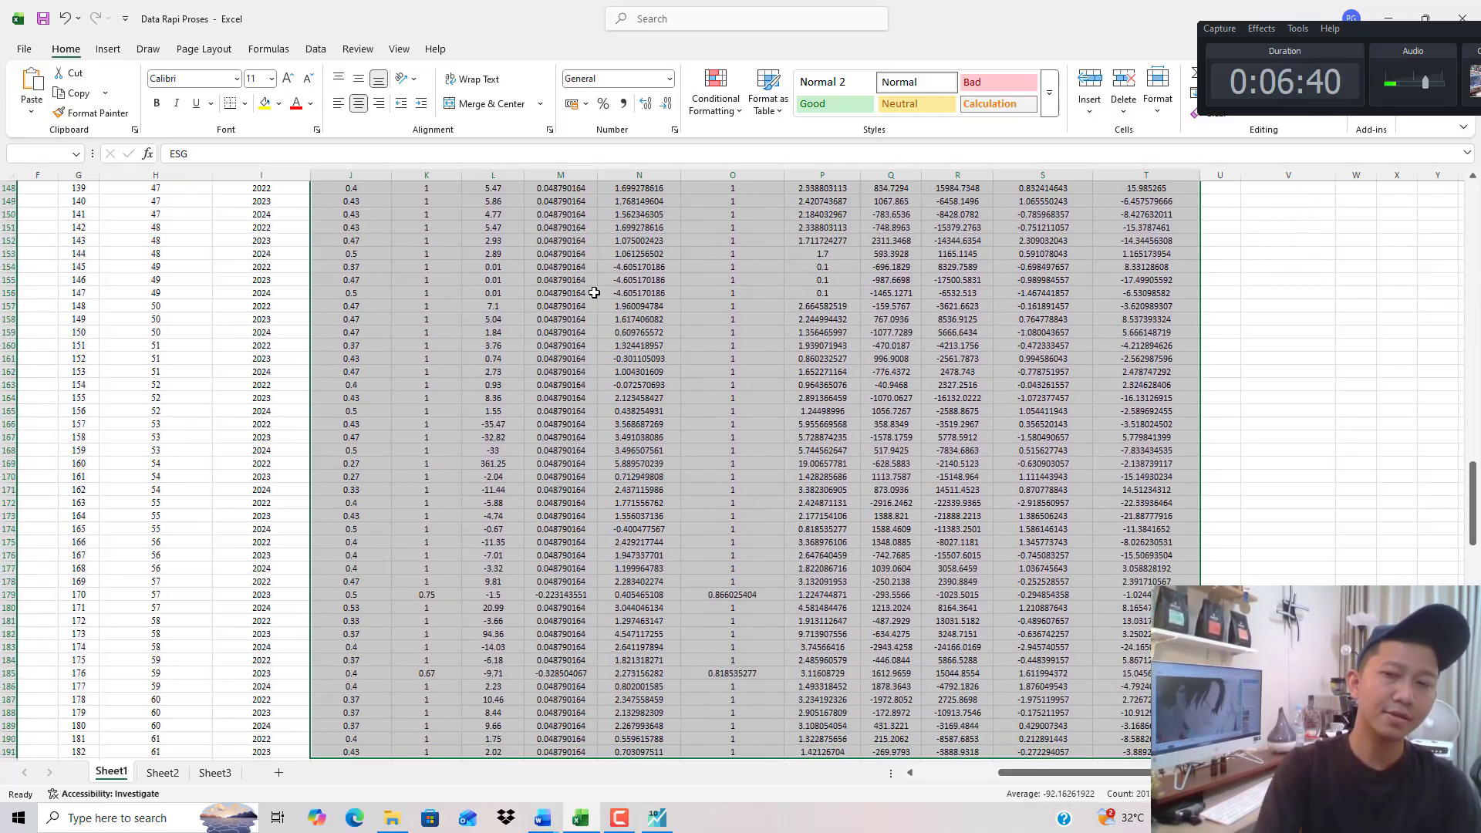
key("shift+Down")
key("shift+Down")
key("shift+Down")
key("shift+Down")
key("shift+Down")
key("shift+Down")
key("shift+Down")
key("shift+Down")
key("shift+Down")
key("shift+Down")
key("shift+Down")
key("shift+Down")
key("shift+Down")
key("shift+Down")
key("shift+Down")
key("shift+Down")
key("shift+Down")
key("shift+Down")
key("shift+Down")
key("shift+Down")
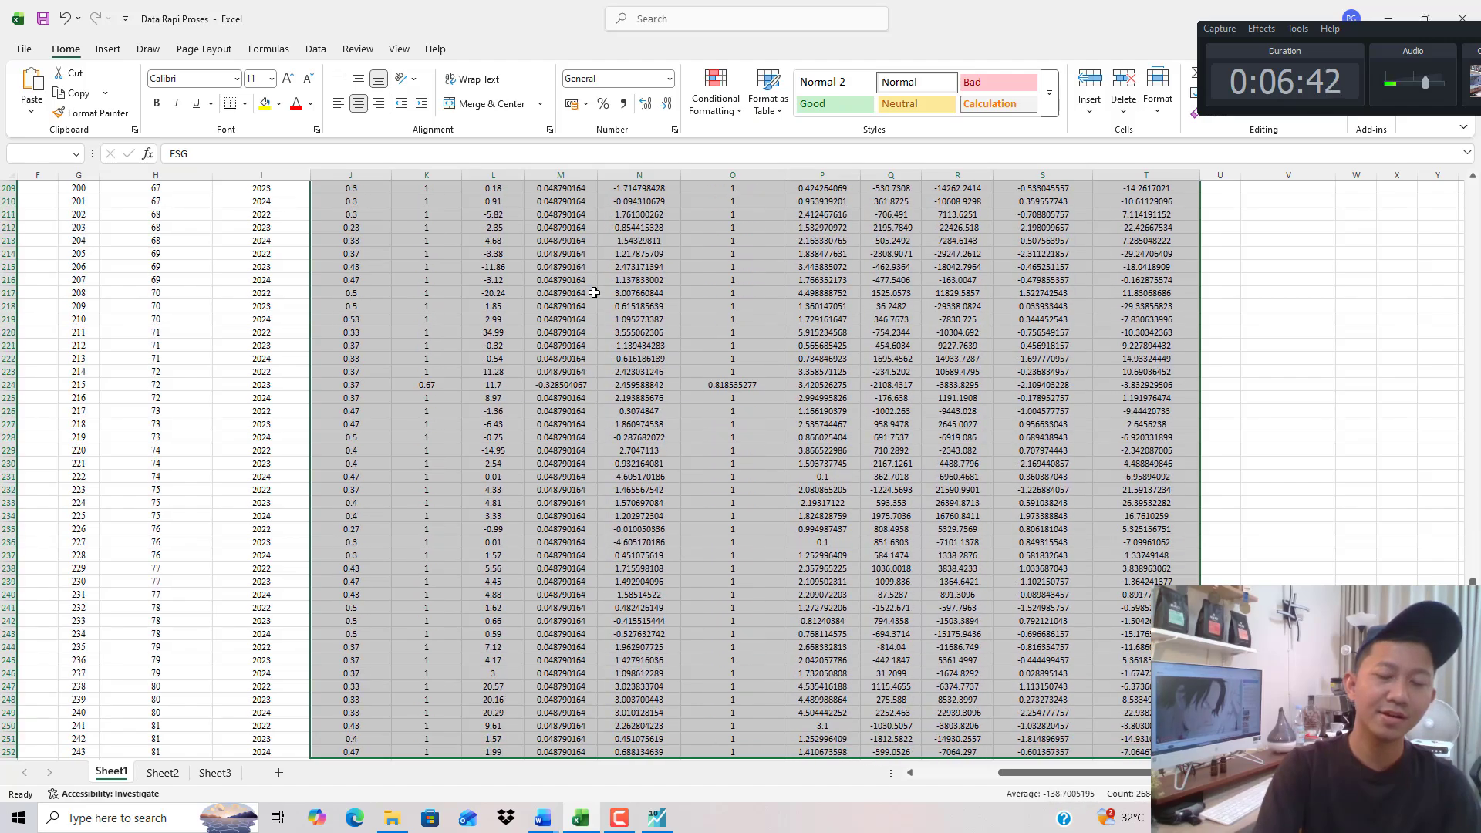
key("shift+Down")
key("shift+Down")
key("shift+Down")
key("shift+Down")
key("shift+Down")
key("shift+Down")
key("shift+Down")
key("shift+Down")
key("shift+Down")
key("shift+Down")
key("shift+Down")
key("shift+Down")
key("shift+Down")
key("shift+Down")
key("shift+Down")
key("shift+Down")
key("shift+Down")
key("shift+Down")
key("shift+Down")
key("shift+Down")
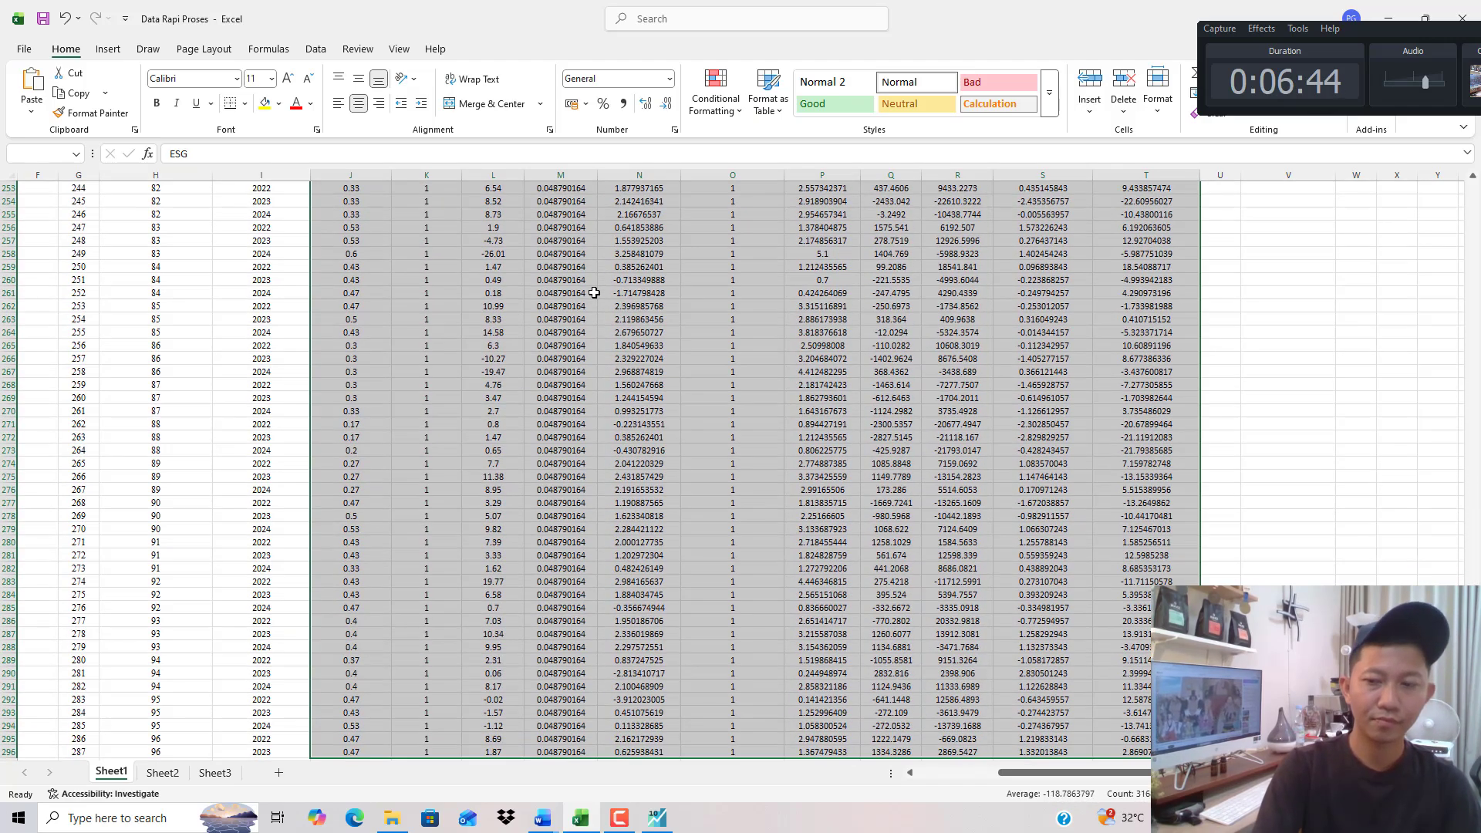
scroll(593, 293, "down", 5)
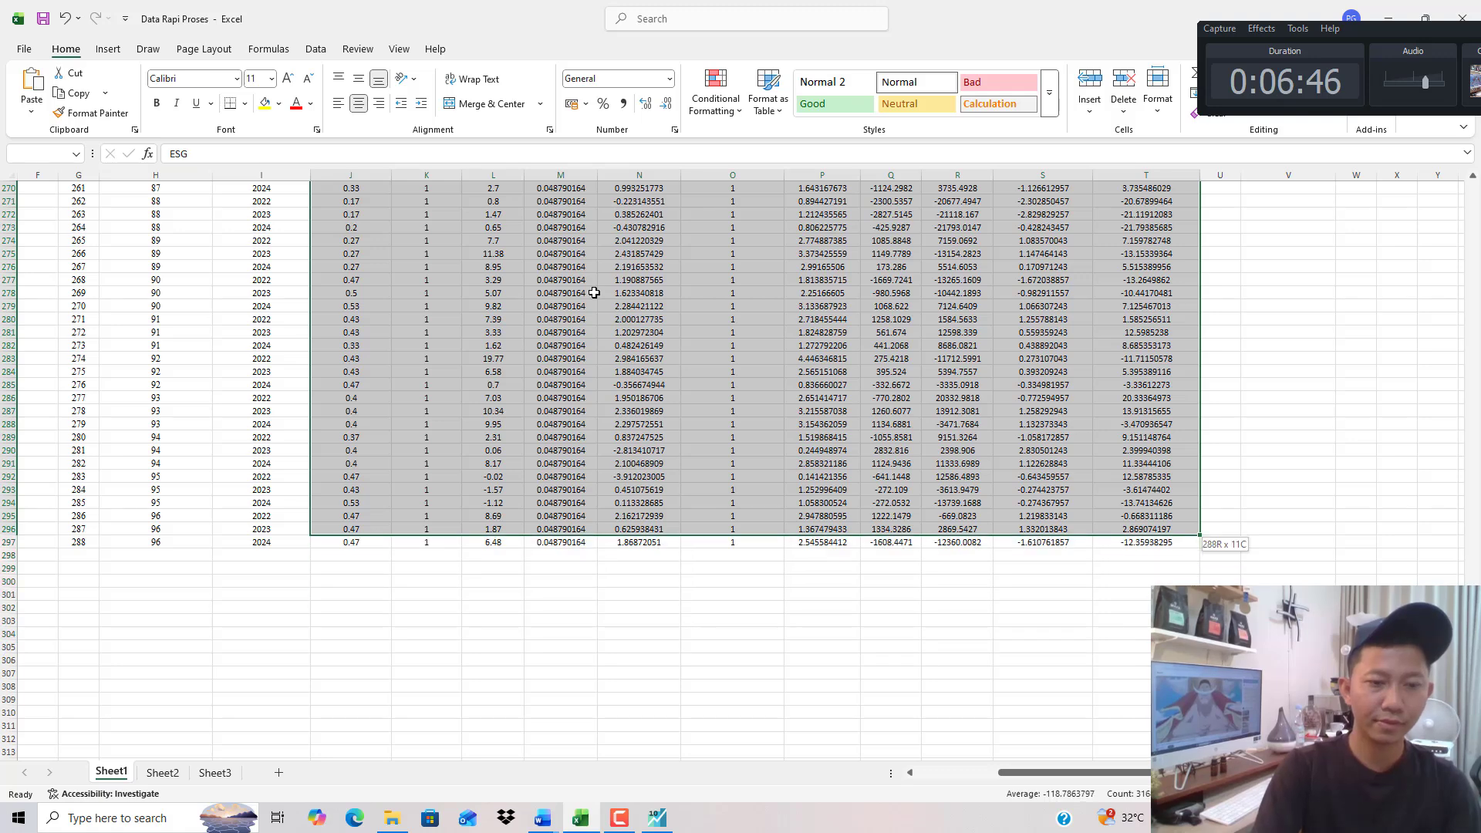
key("shift+Down")
key("ctrl+c")
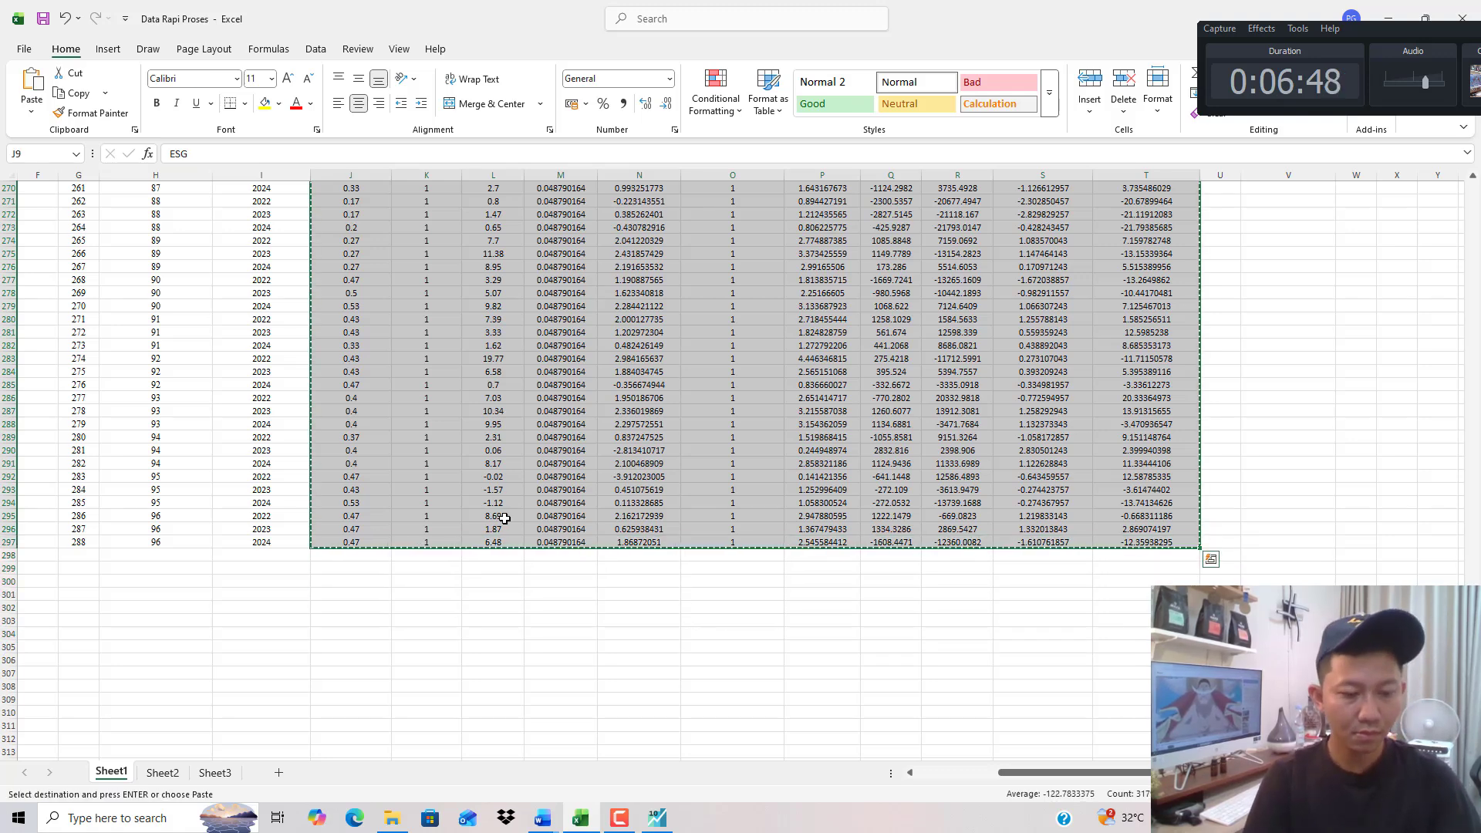
Return to EViews and paste the copied data into the empty group, starting in the series-name cell above row 1 of the first column.
key("alt+Tab")
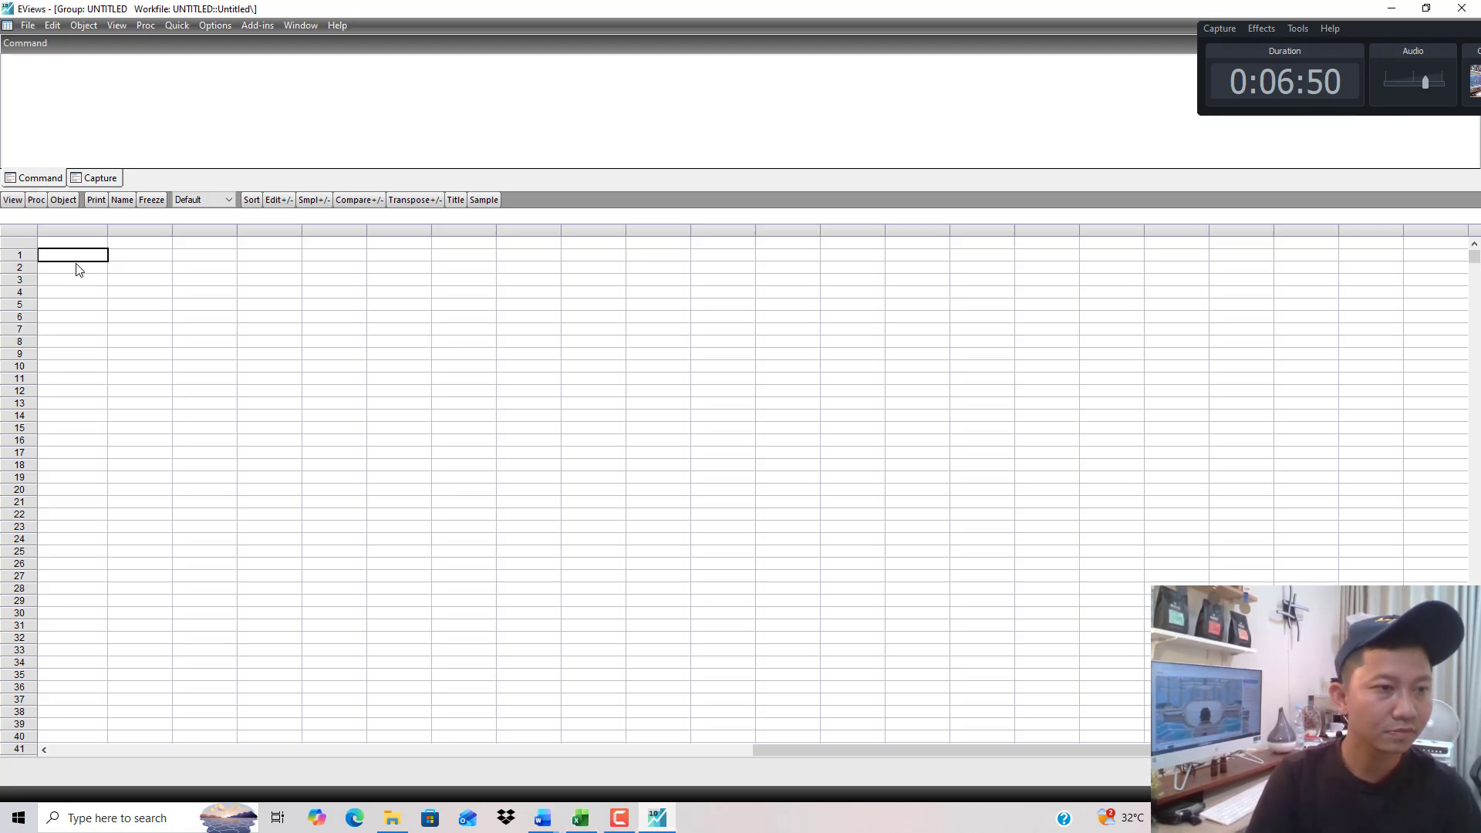
left_click(154, 285)
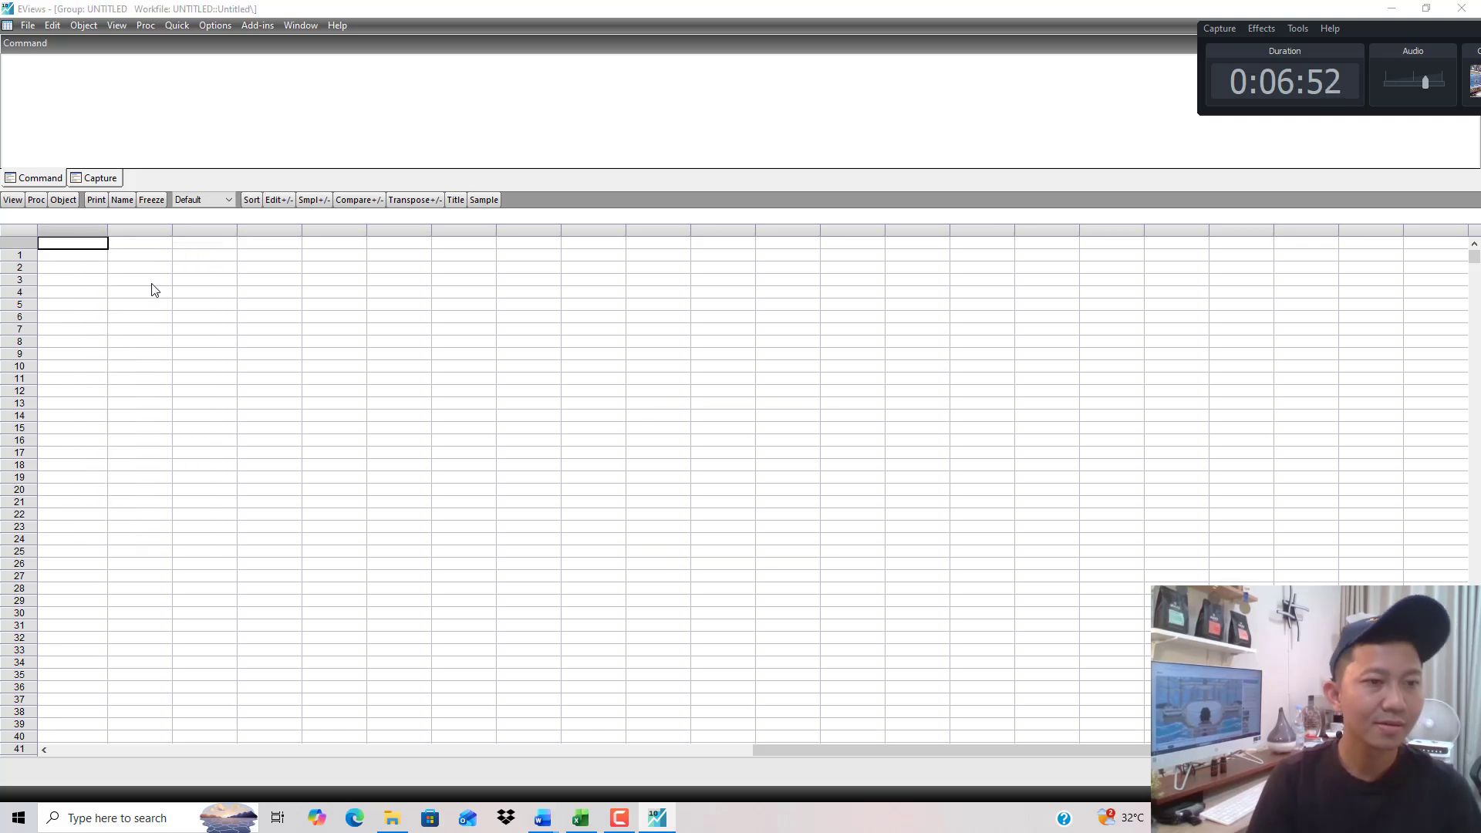
left_click(810, 422)
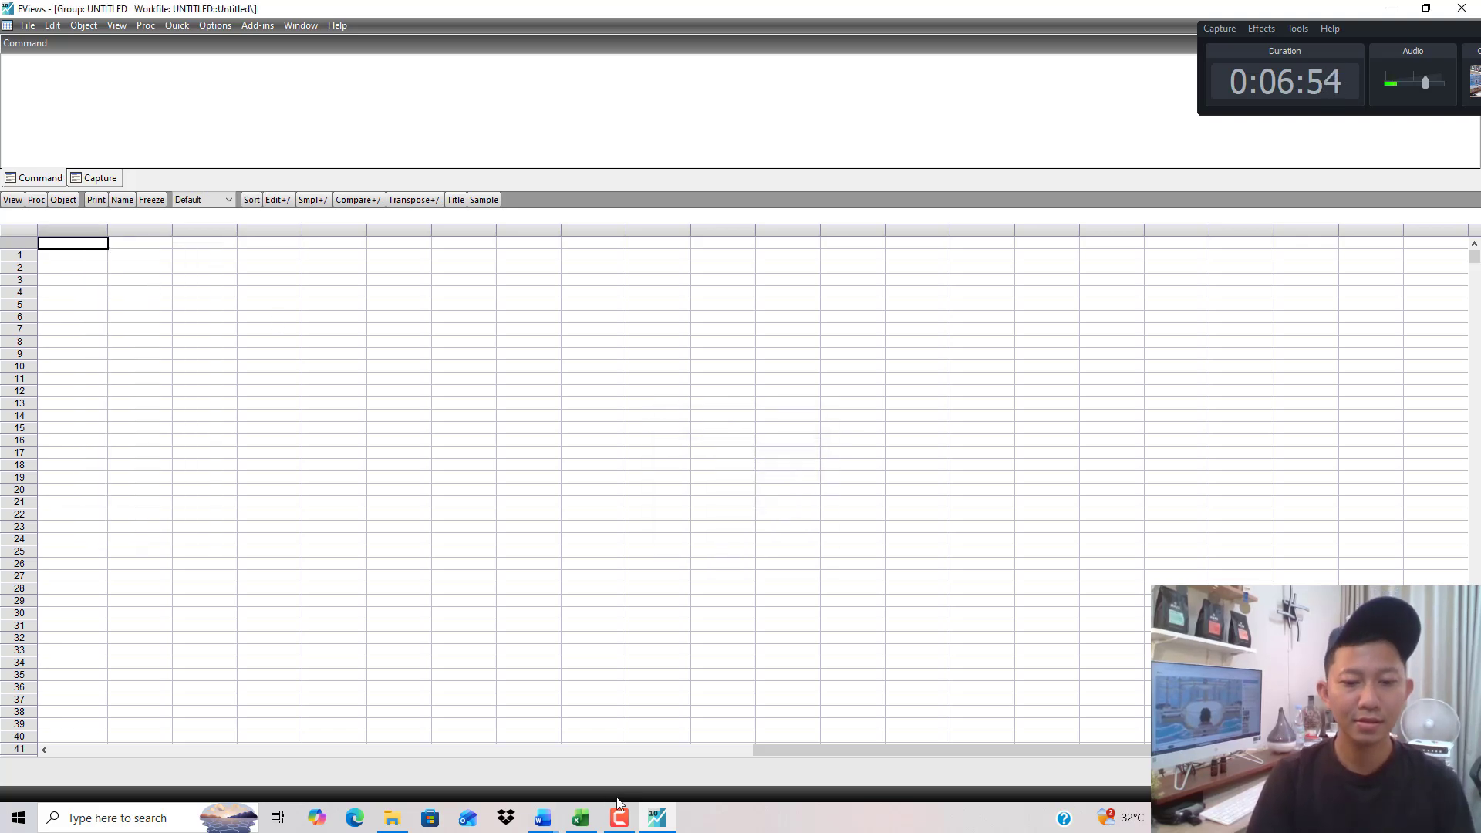
left_click(580, 817)
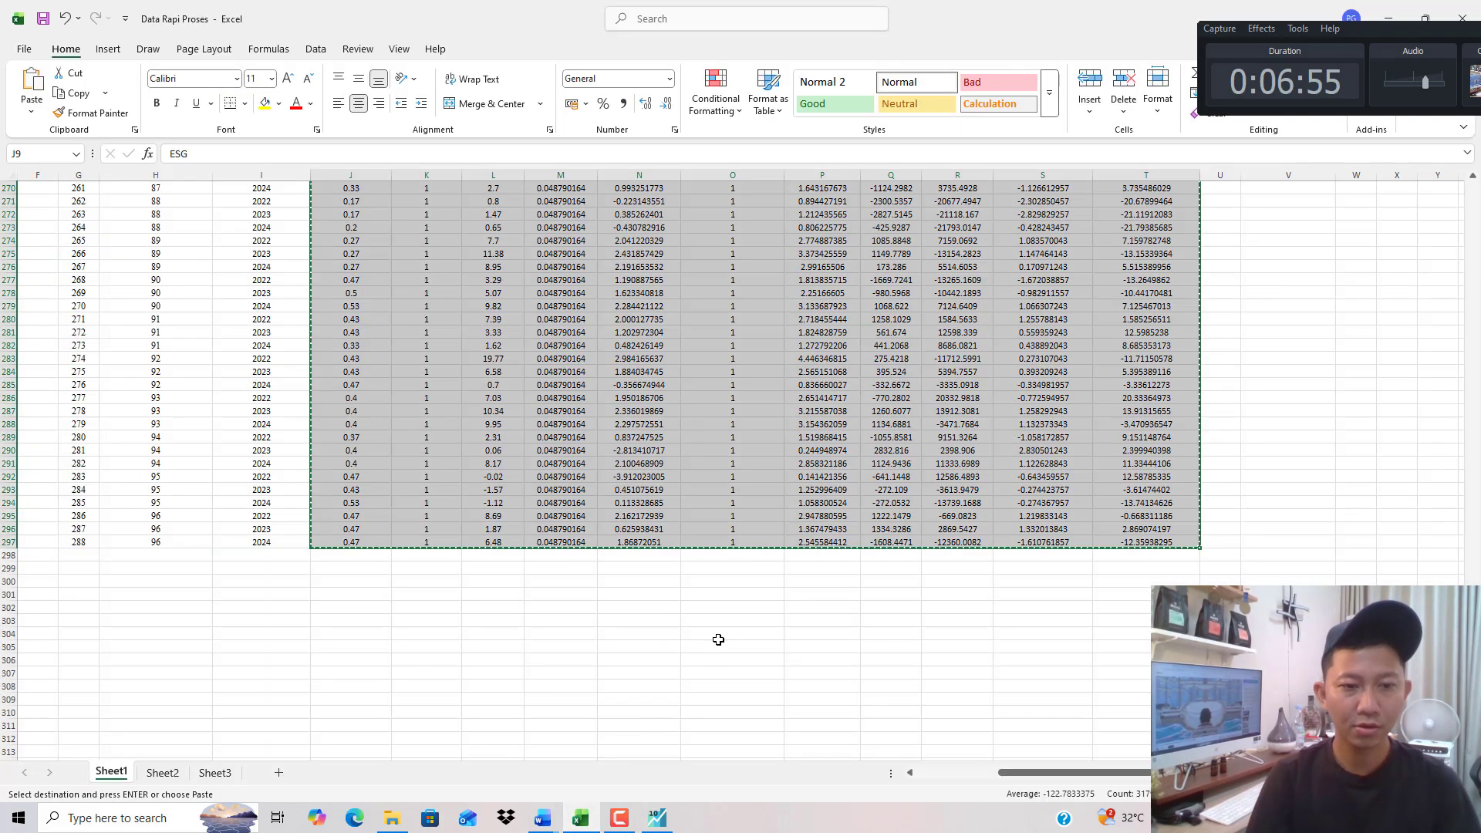
left_click(656, 817)
left_click(72, 247)
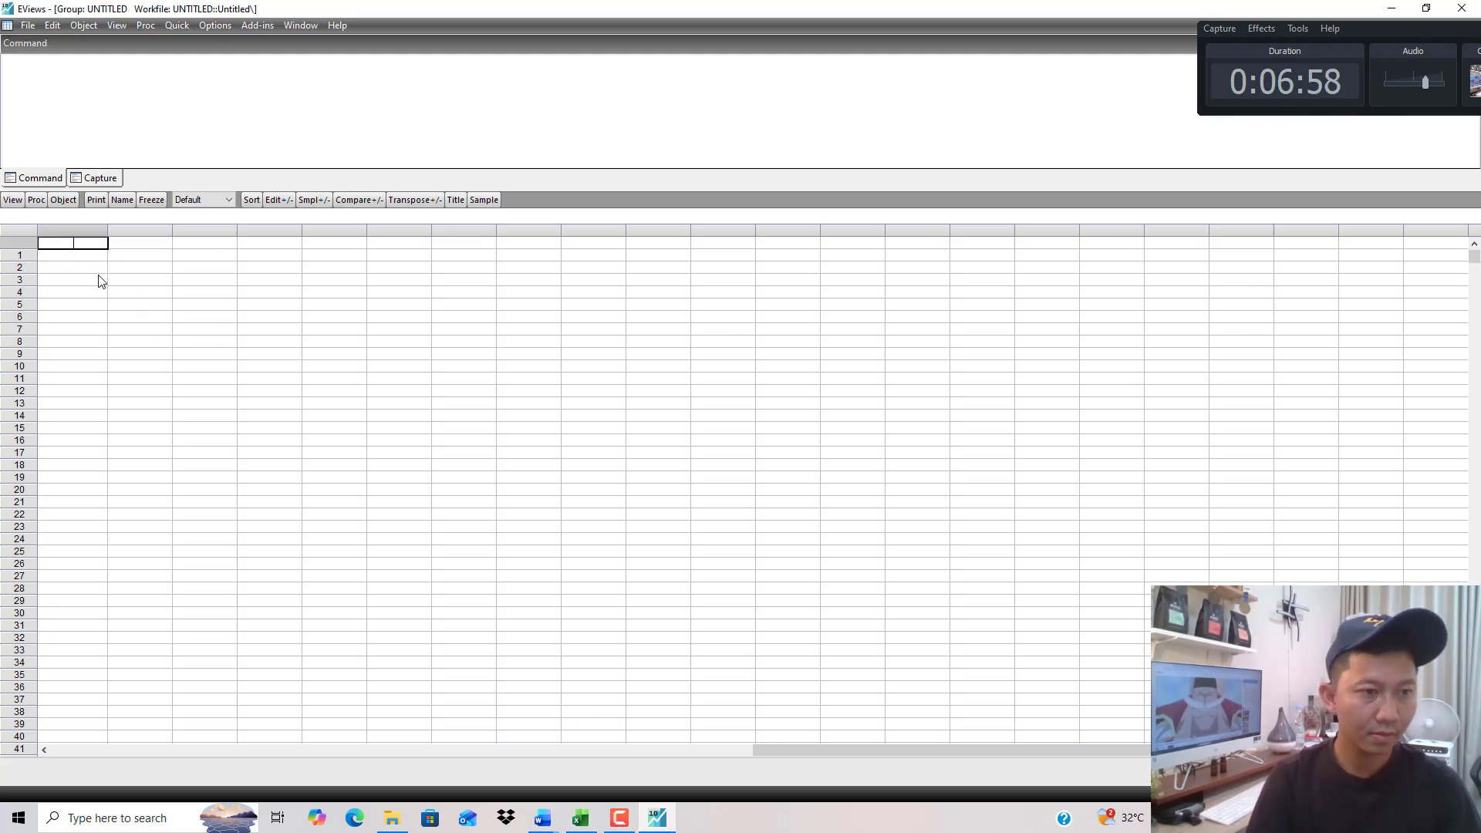
left_click(99, 278)
left_click(85, 244)
right_click(81, 243)
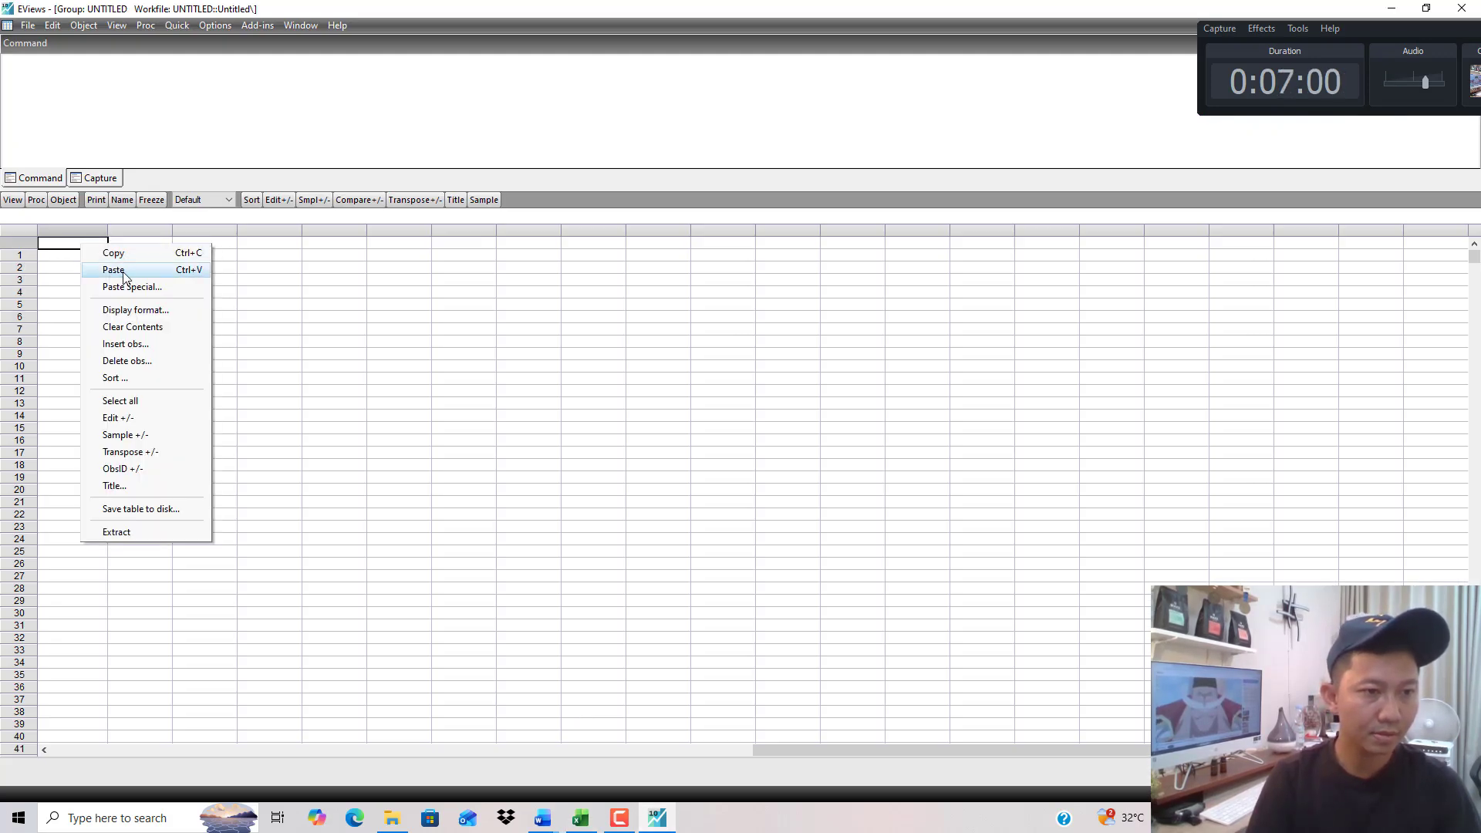
left_click(115, 270)
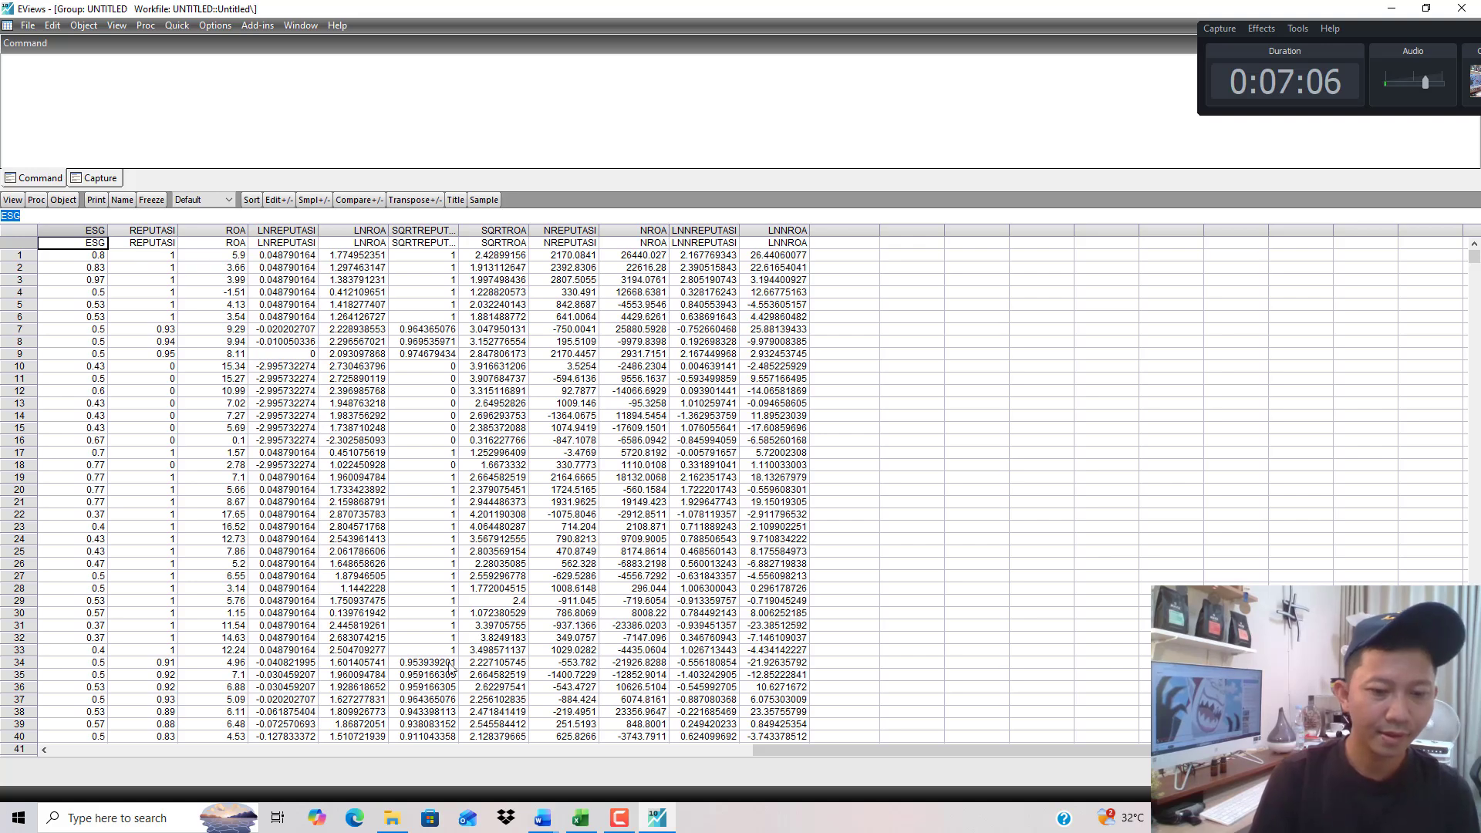
Open Notepad and write the note "kita mau regresi untuk persamaan substruktur 1", leaving blank space below it.
key("super")
type("notepad")
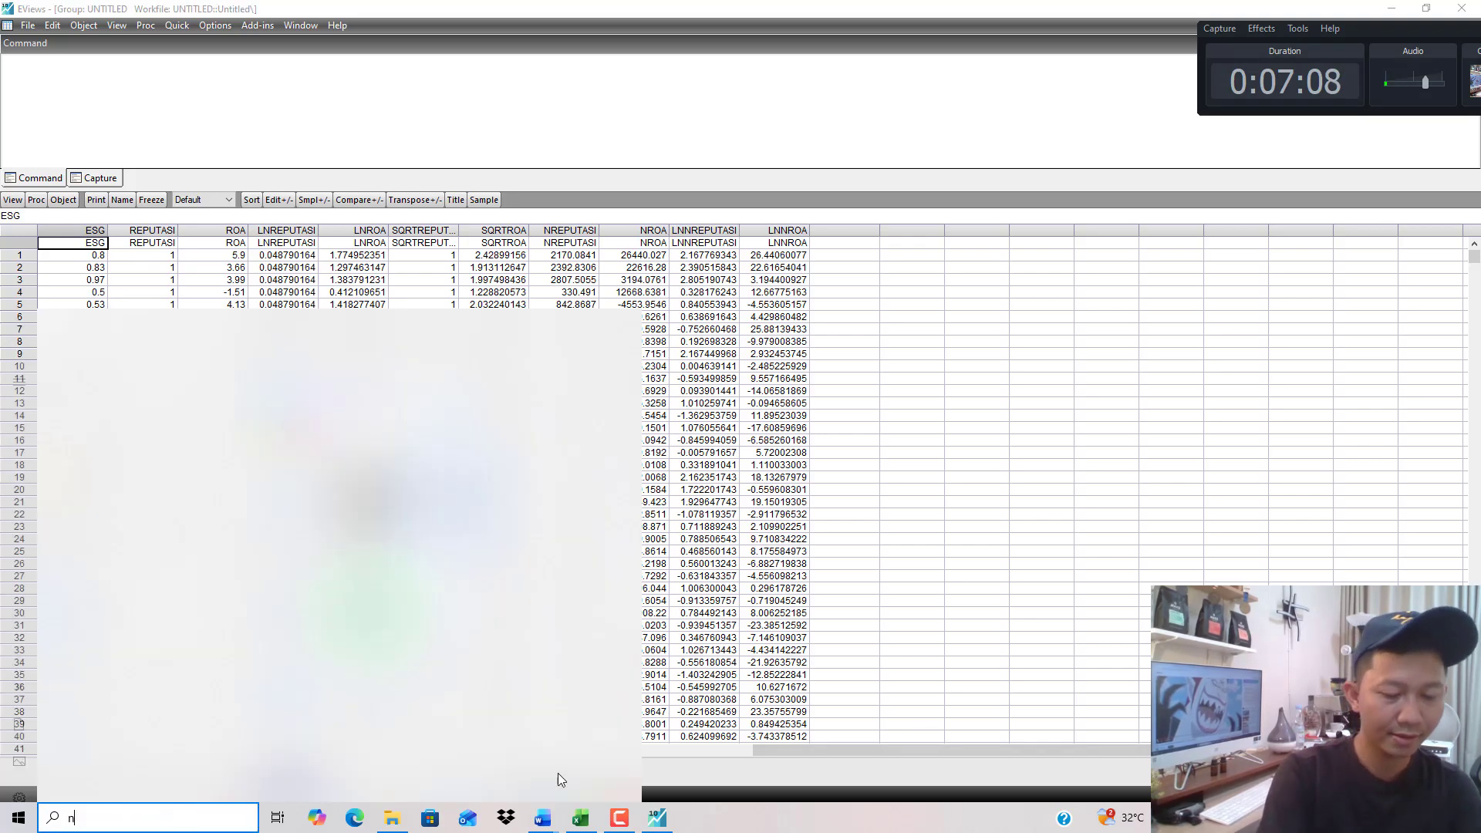
key("Return")
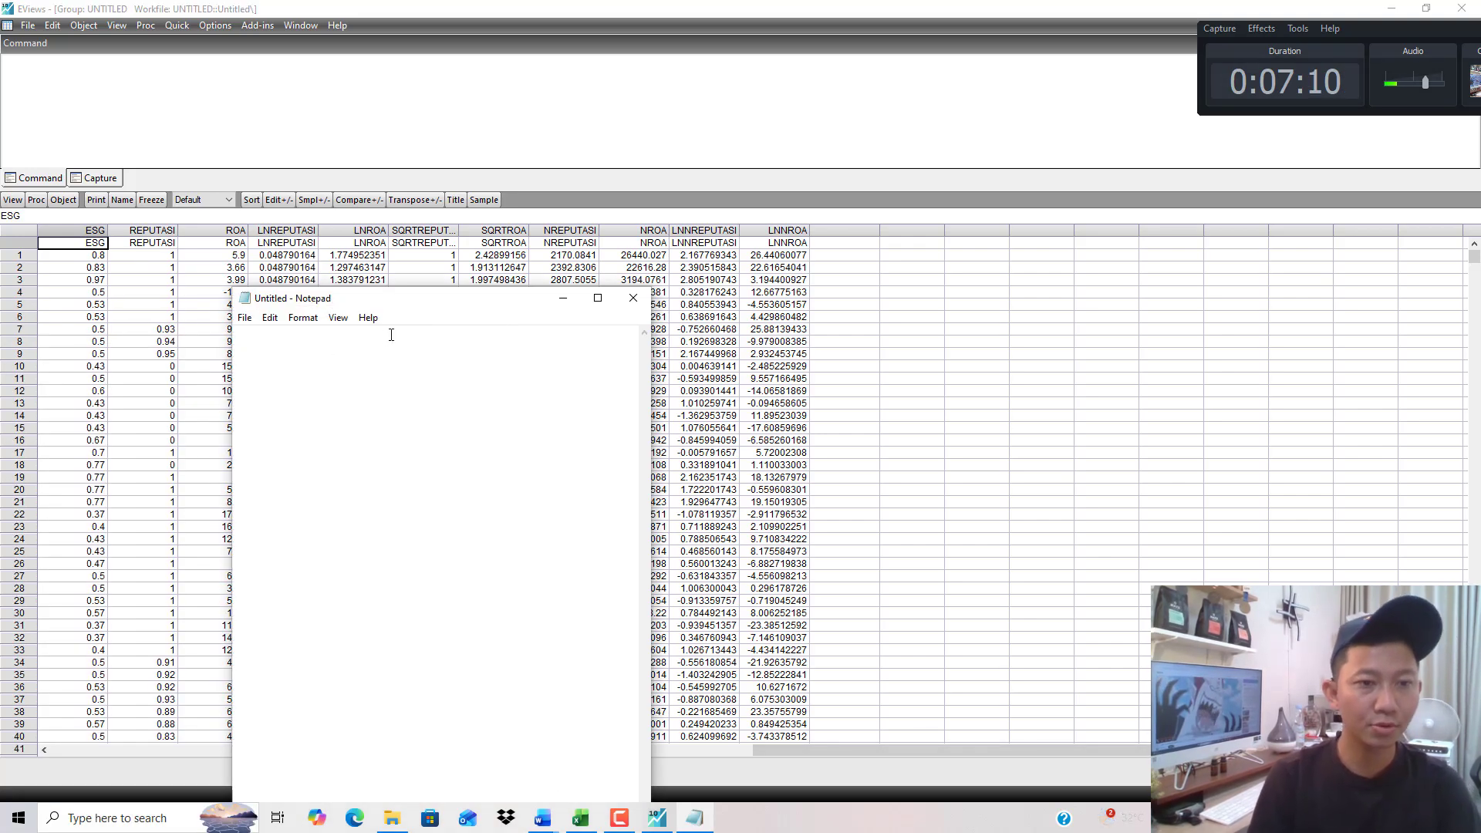
type("kita mau re")
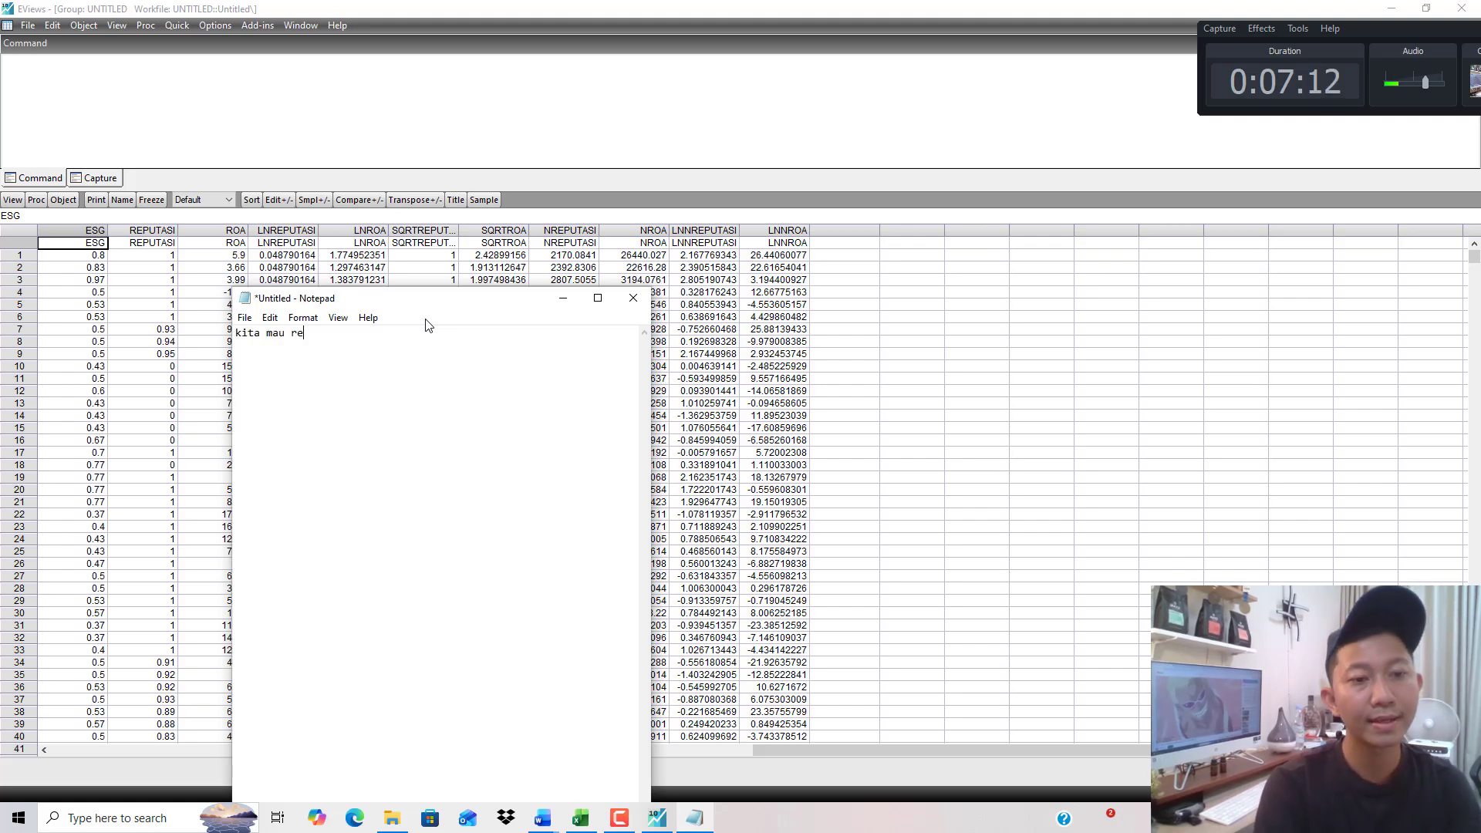
type("gresi untuk persa")
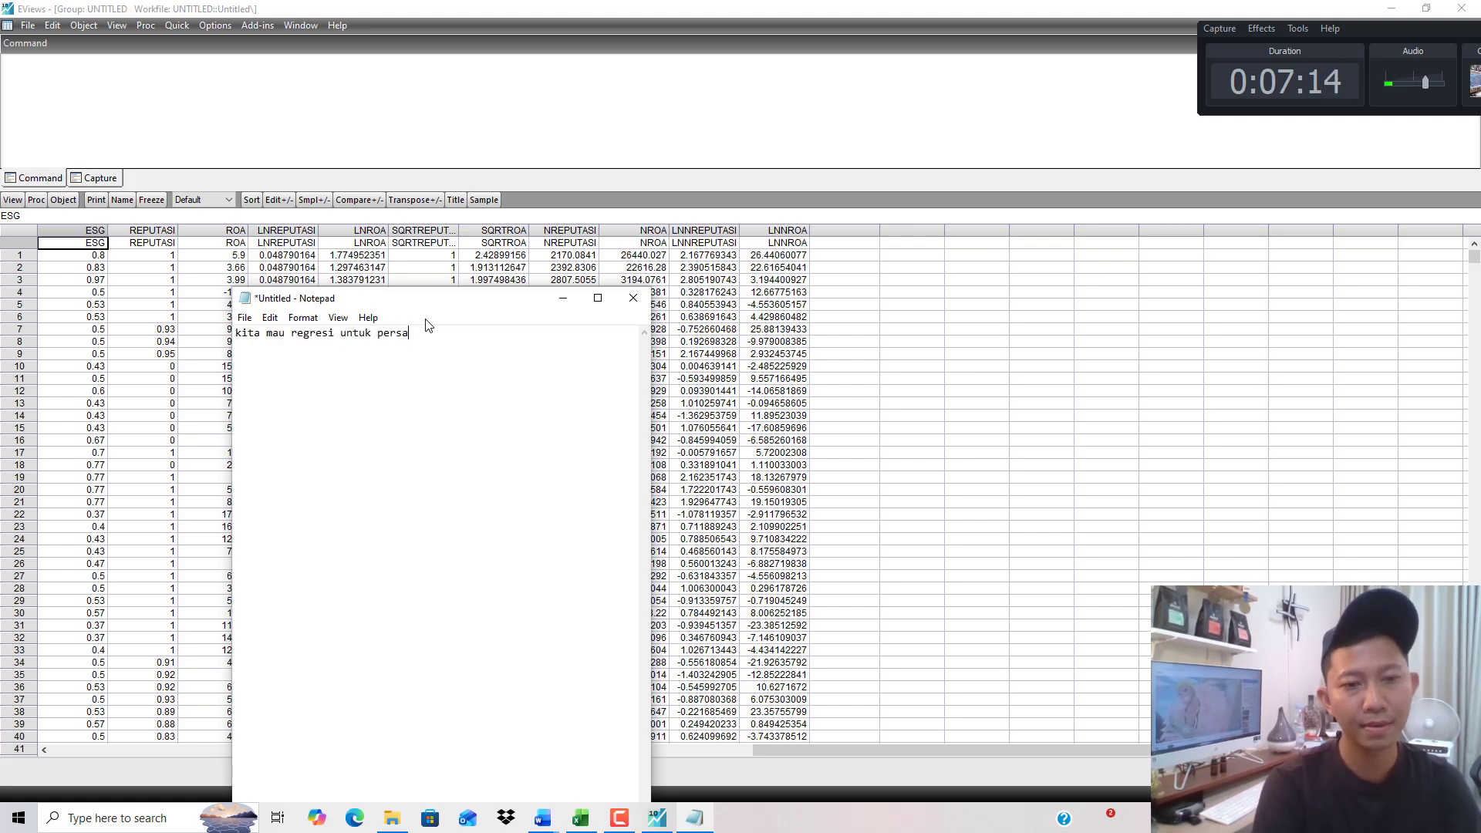
type("maan subst")
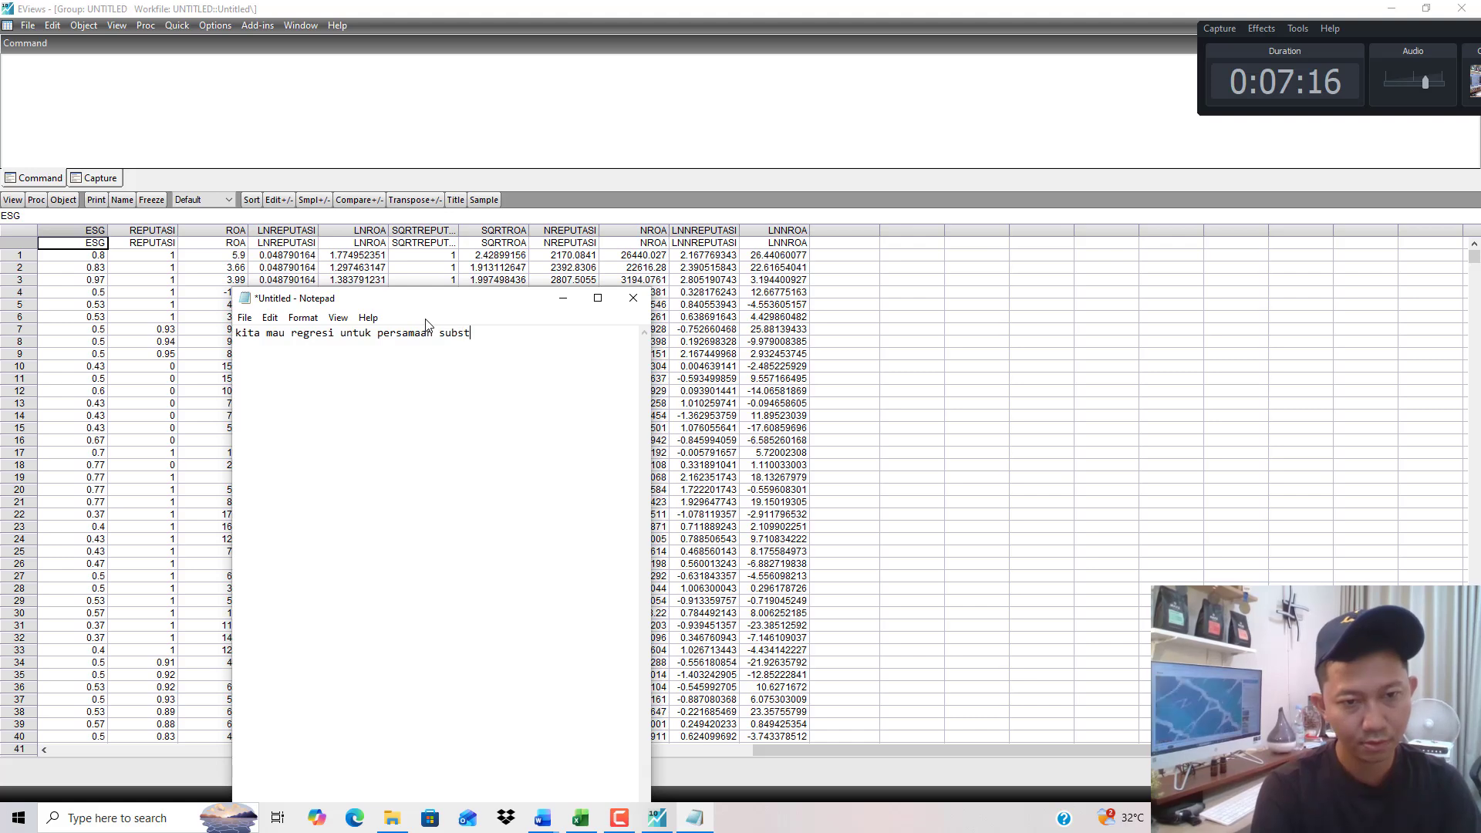
type("ruktur 1")
key("Return")
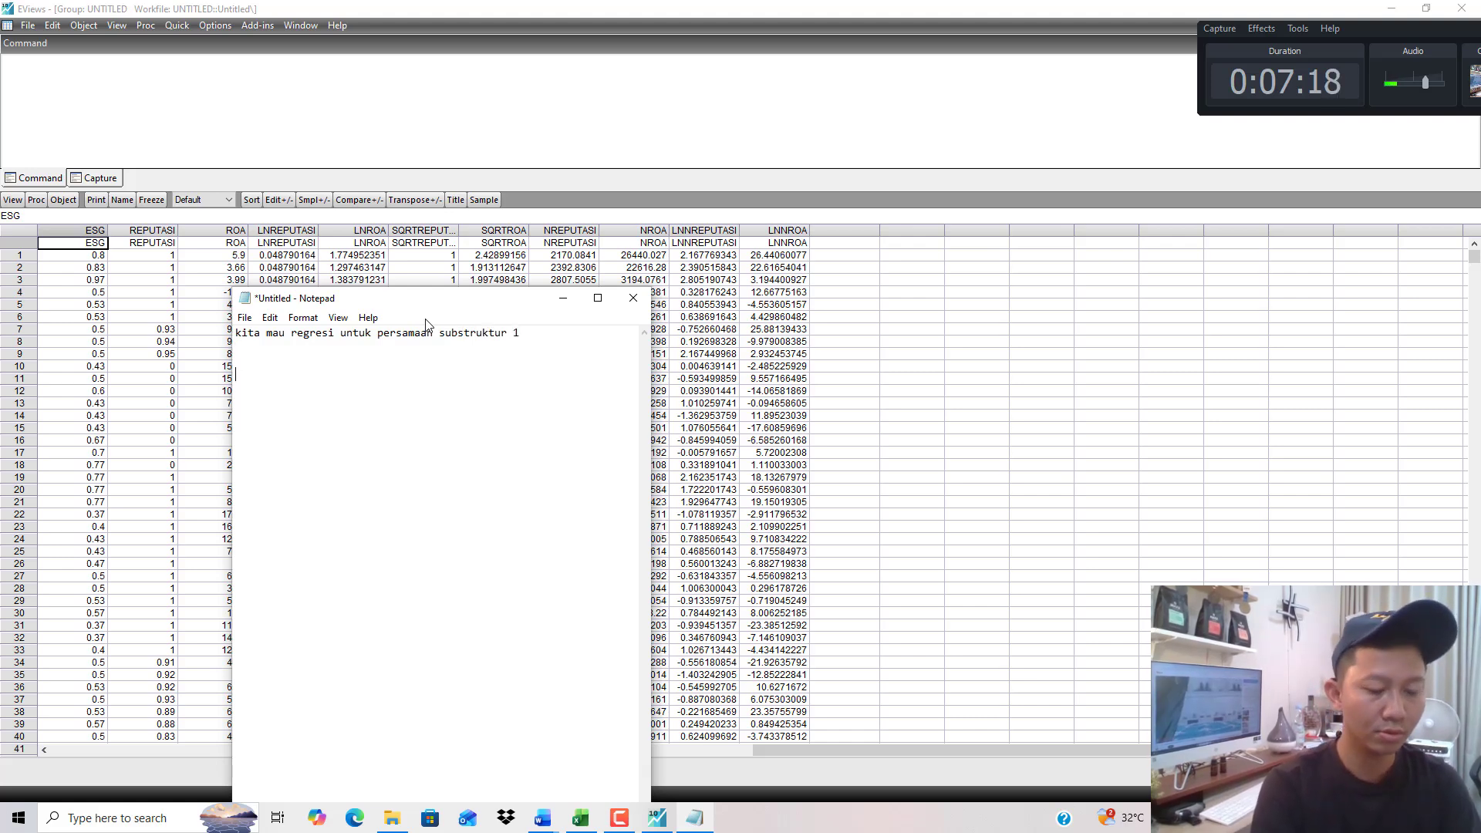
Add the note lines "regresi ESG terhadap Reputasi" and "cek normalitas", separated by a blank line.
type("regresi ")
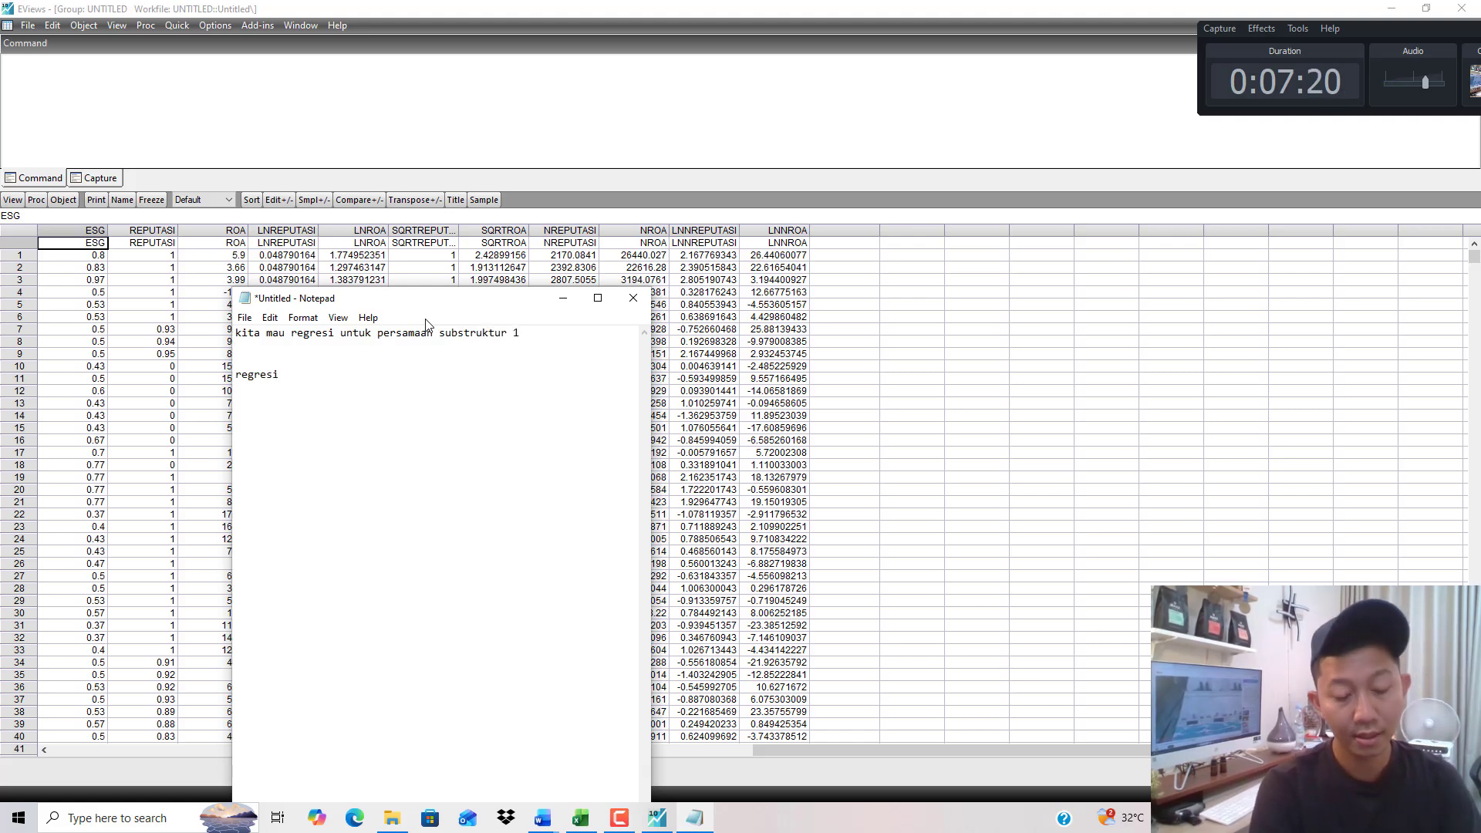
type("ESG terhadap")
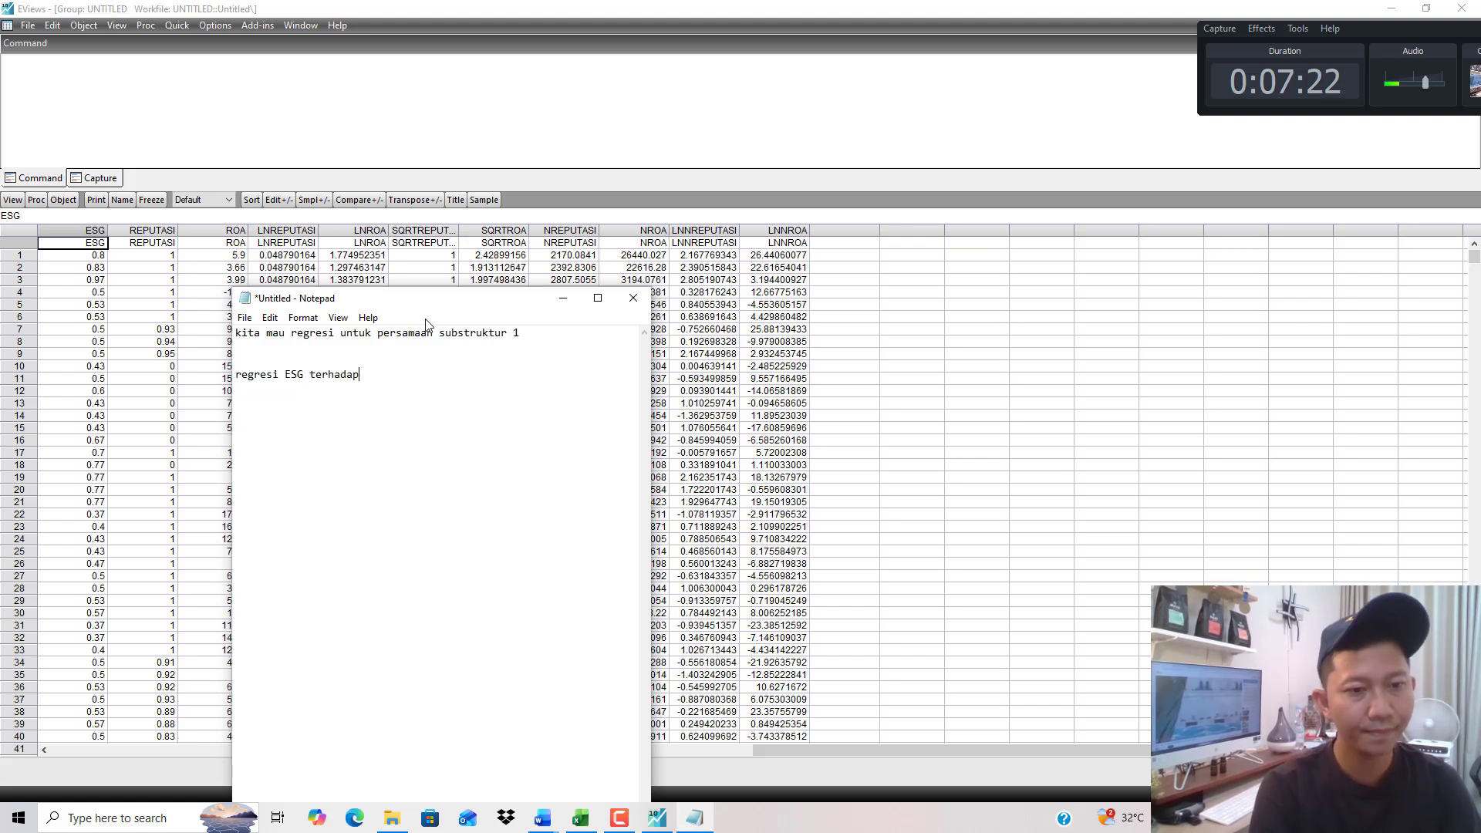
type(" Reputasi")
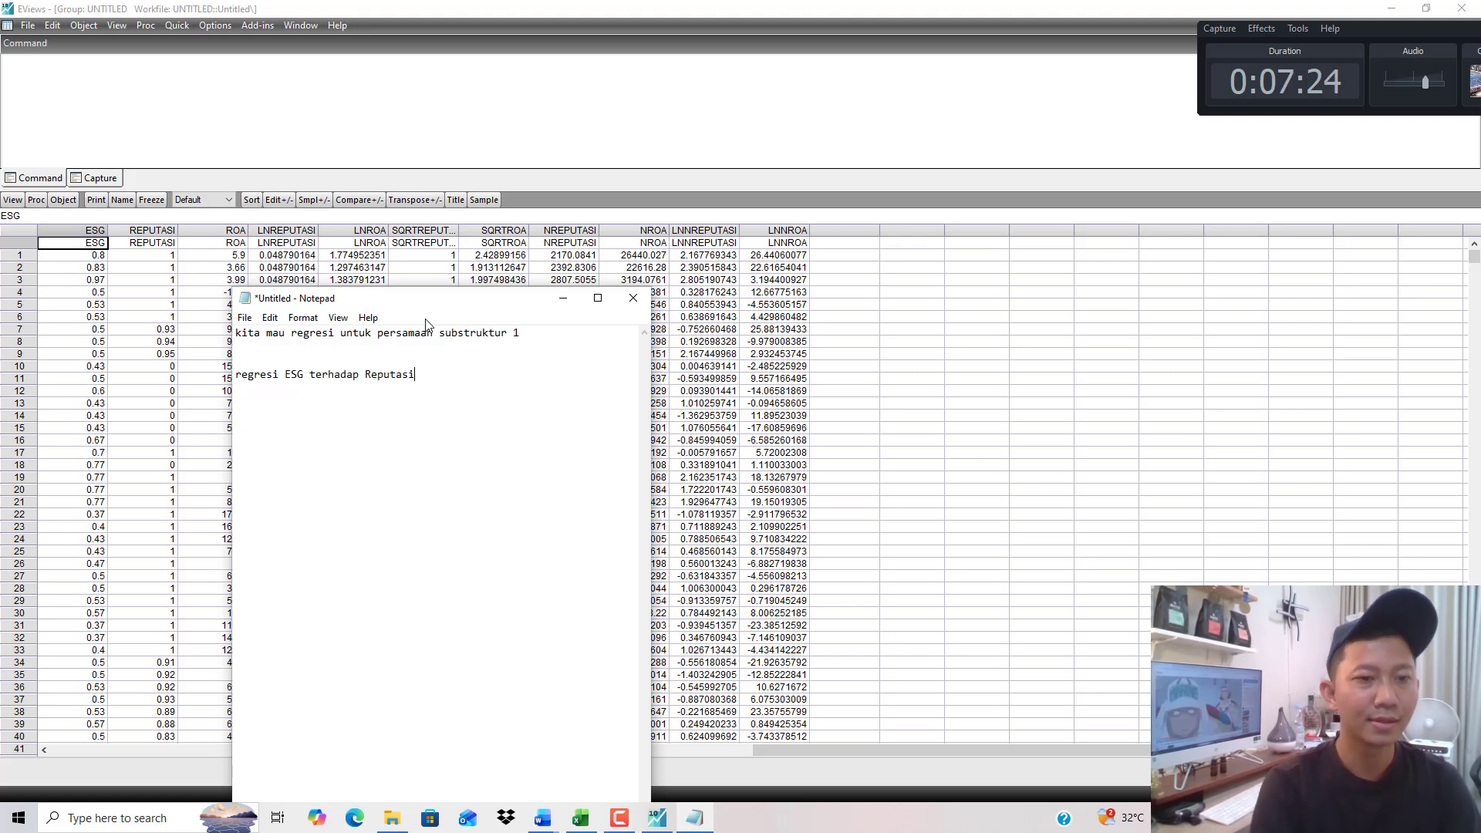
key("Return")
key("Return")
type("cekn")
key("BackSpace")
type("normalitas")
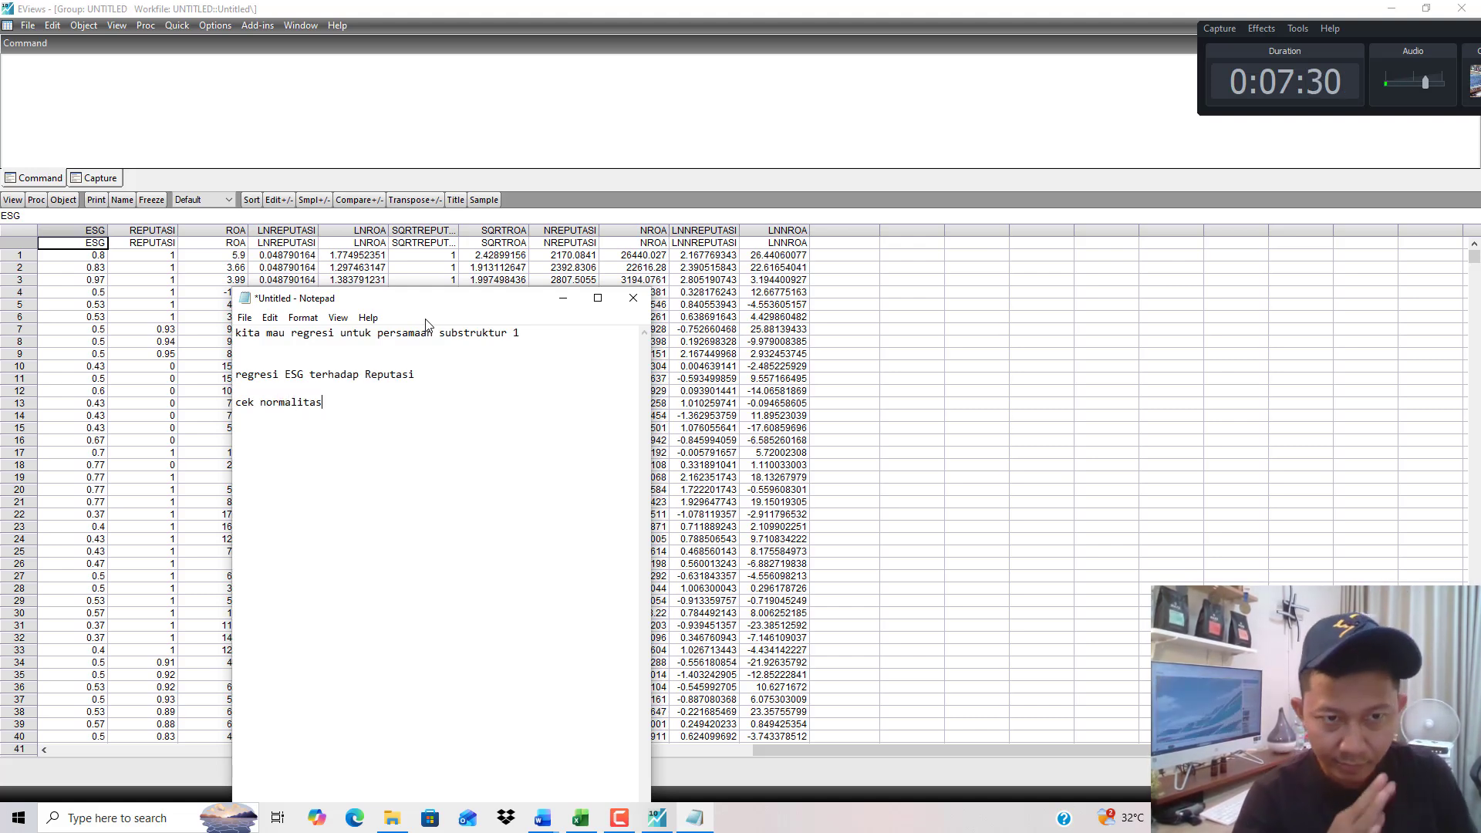
Switch to EViews and estimate the equation "reputasi esg c" by Least Squares over the sample 1 288.
left_click(176, 27)
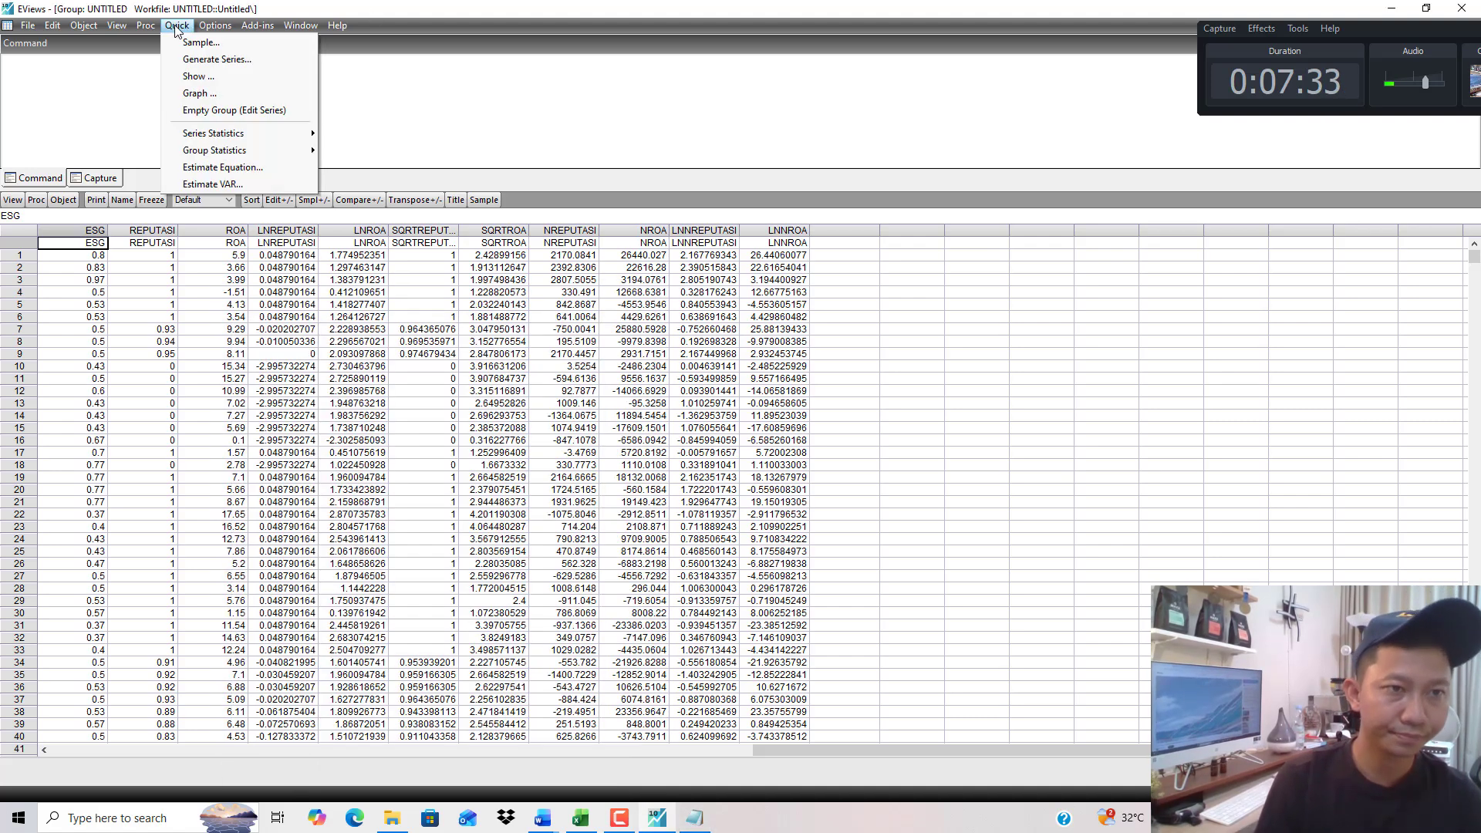
left_click(239, 167)
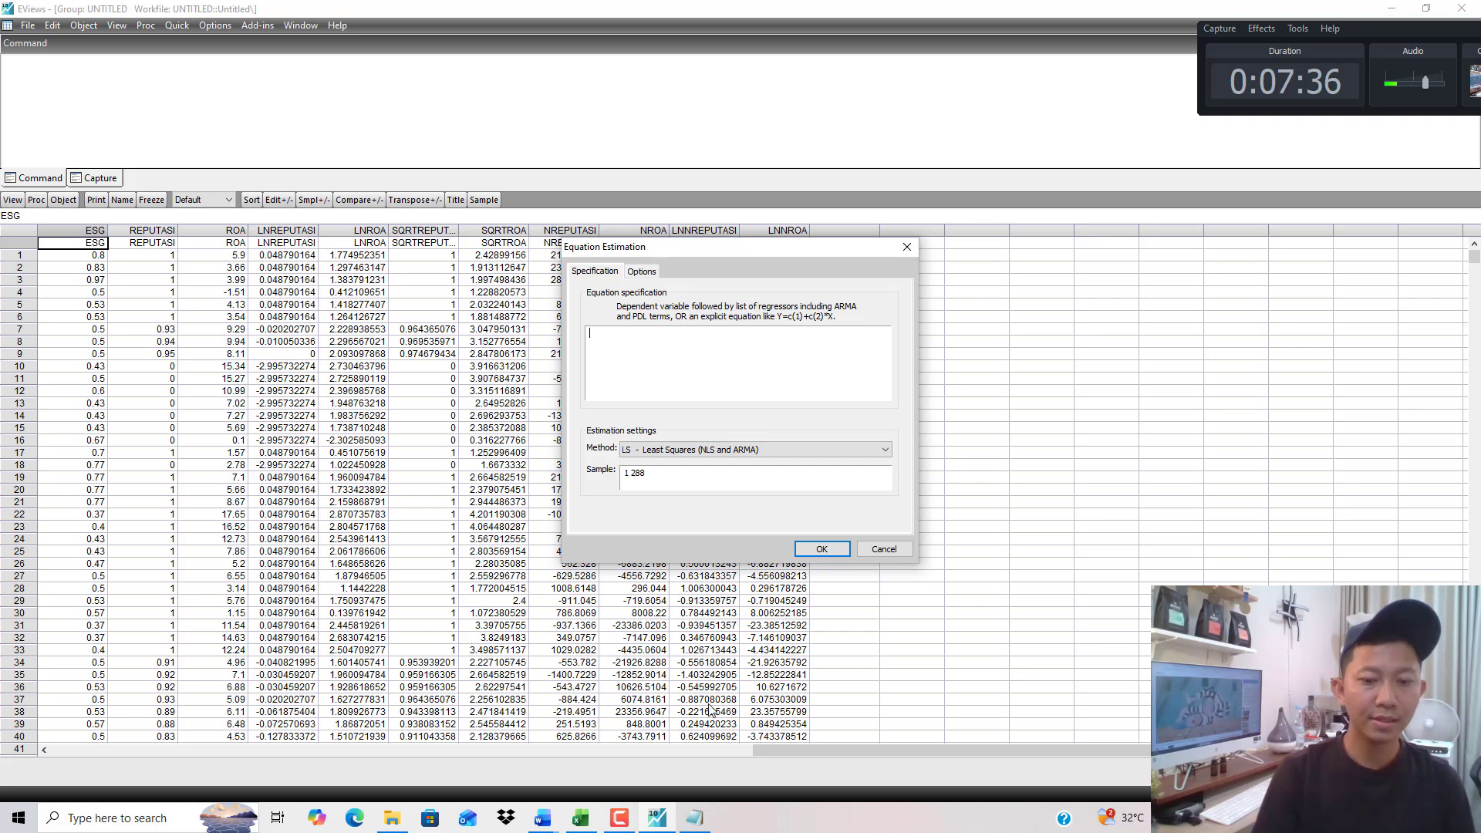
type("reputasi")
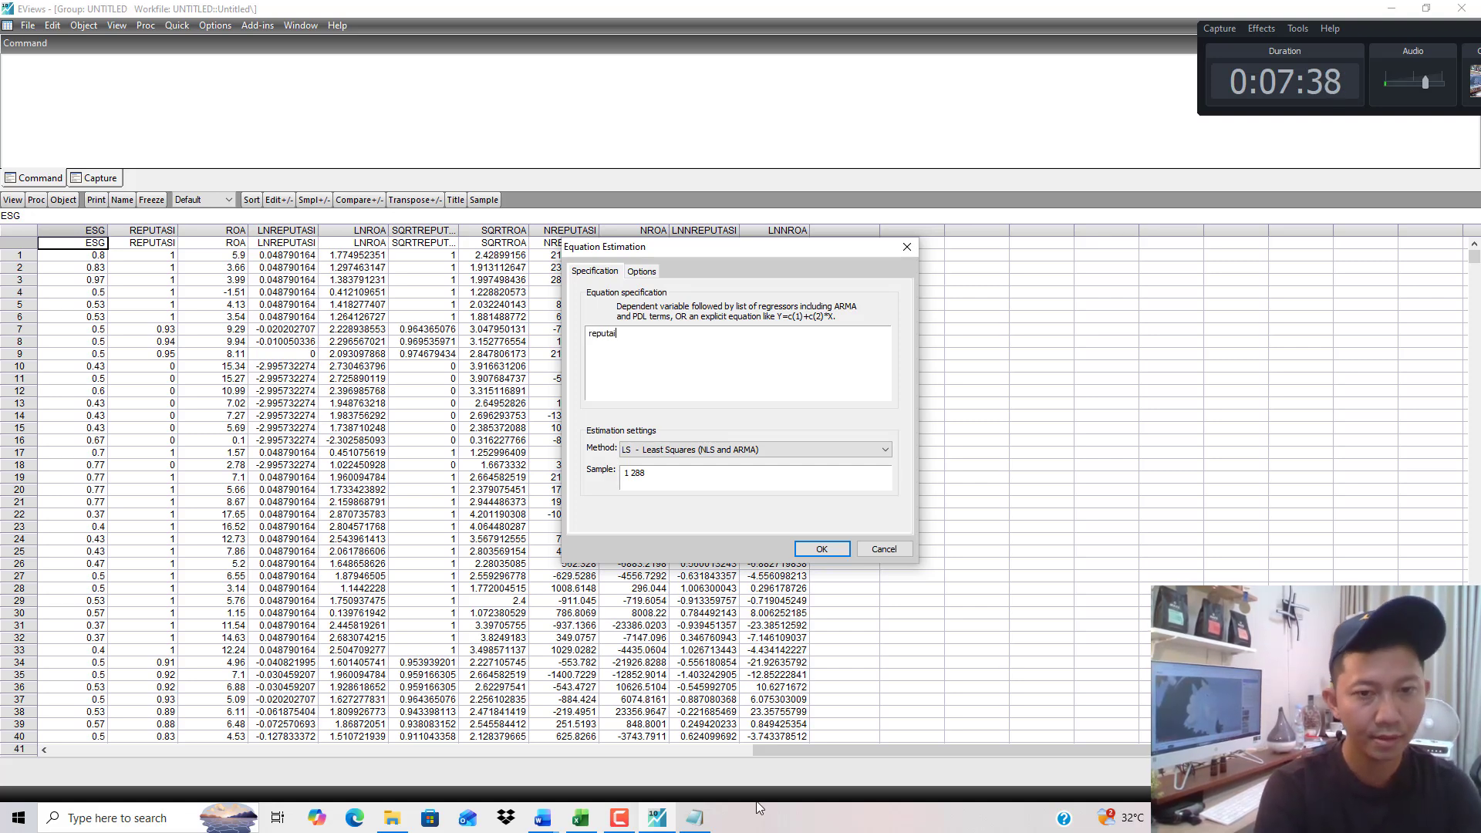
type(" esg ")
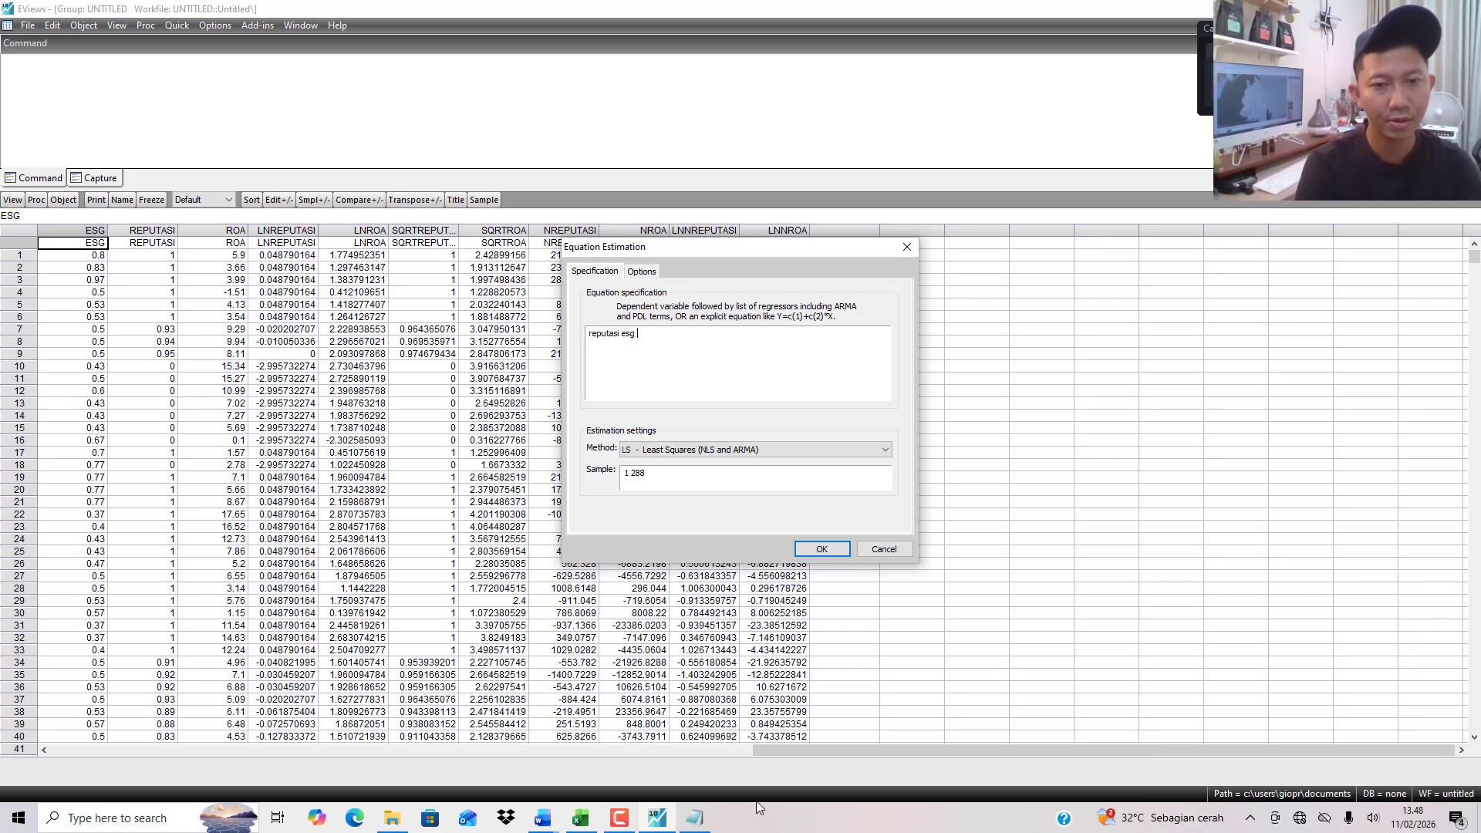
type("c")
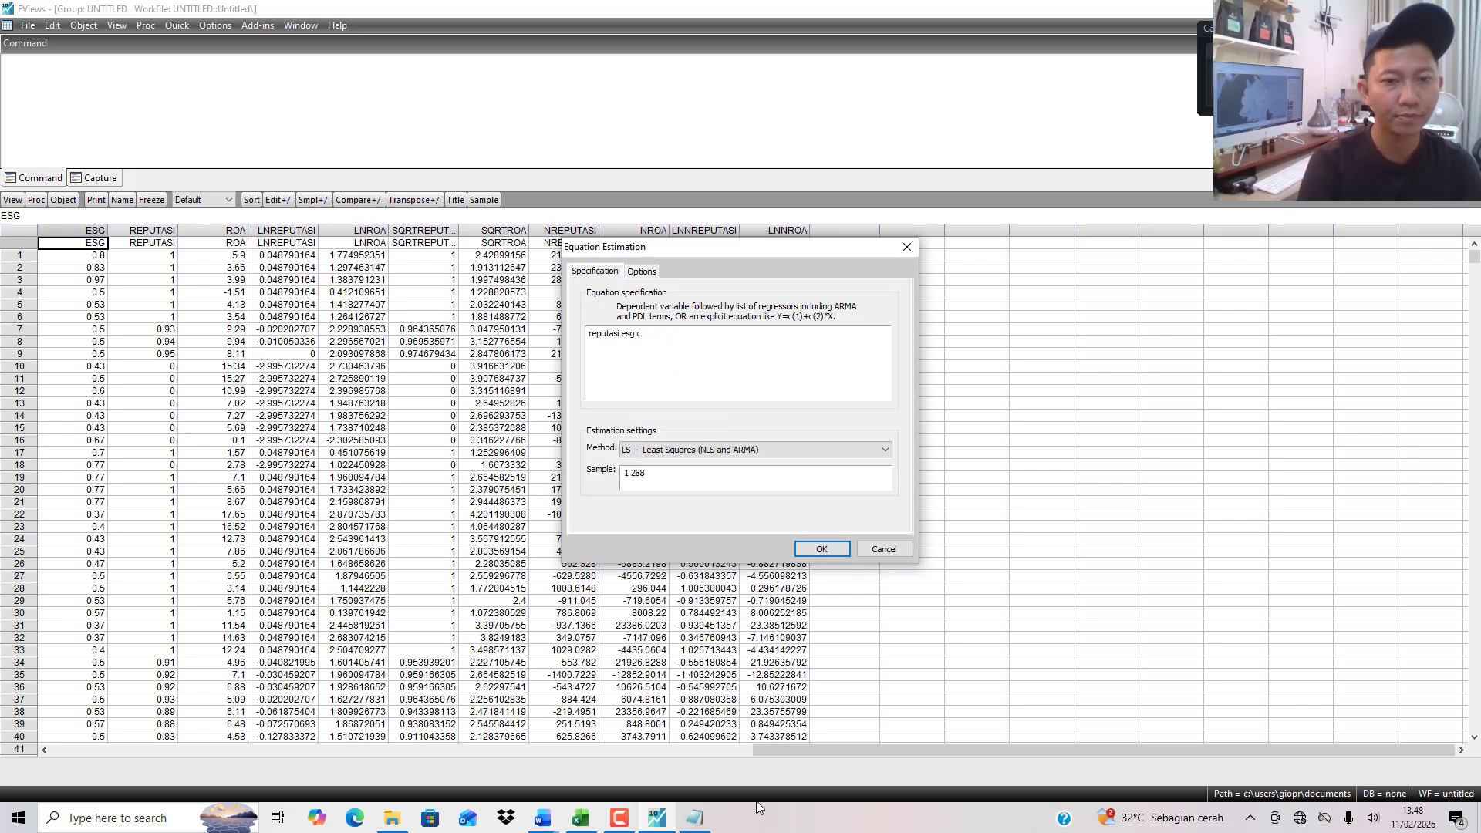
key("Return")
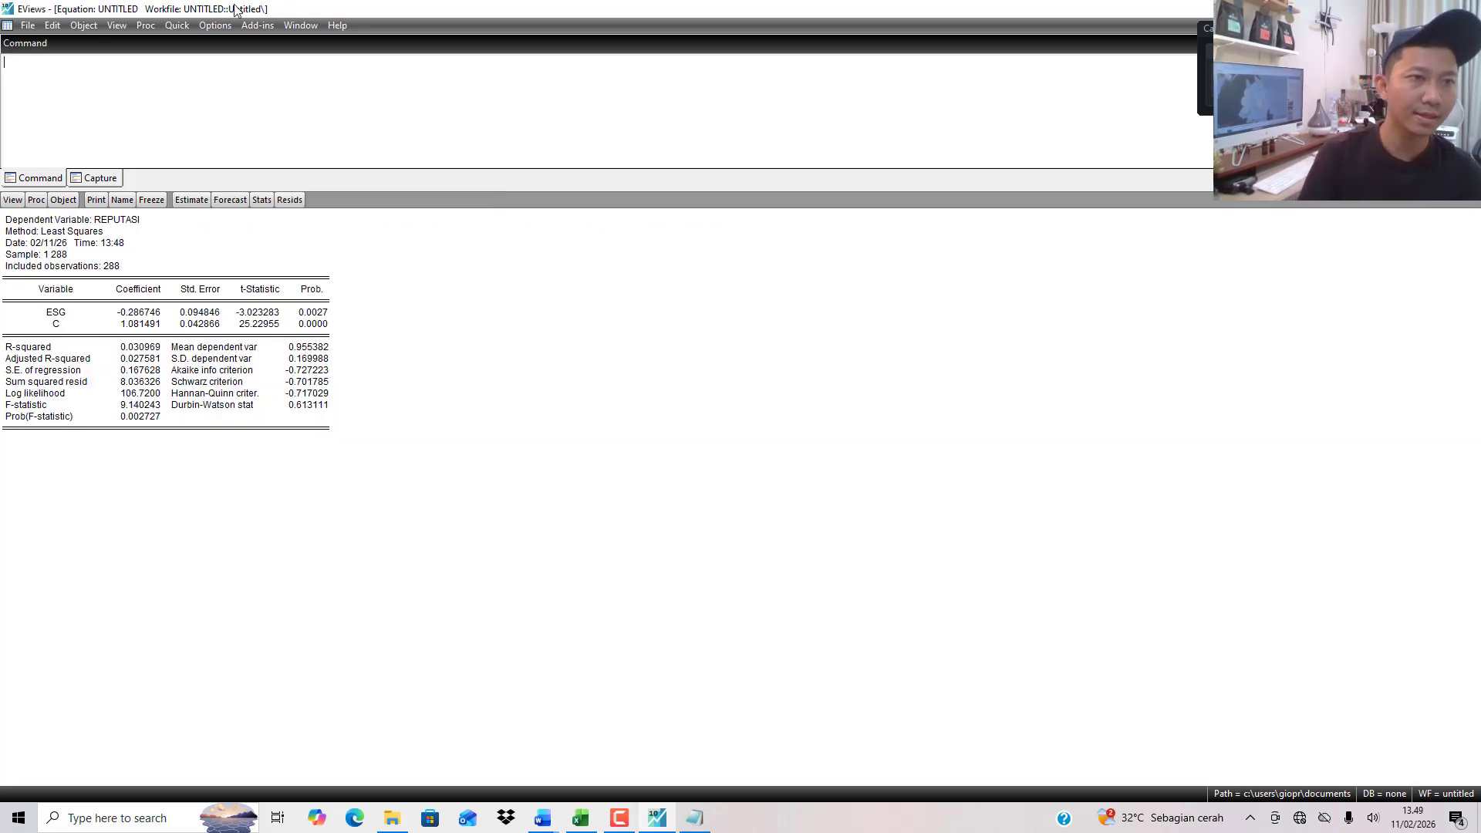
Run the Histogram - Normality Test on the residuals of the Reputasi equation.
left_click(117, 25)
mouse_move(232, 168)
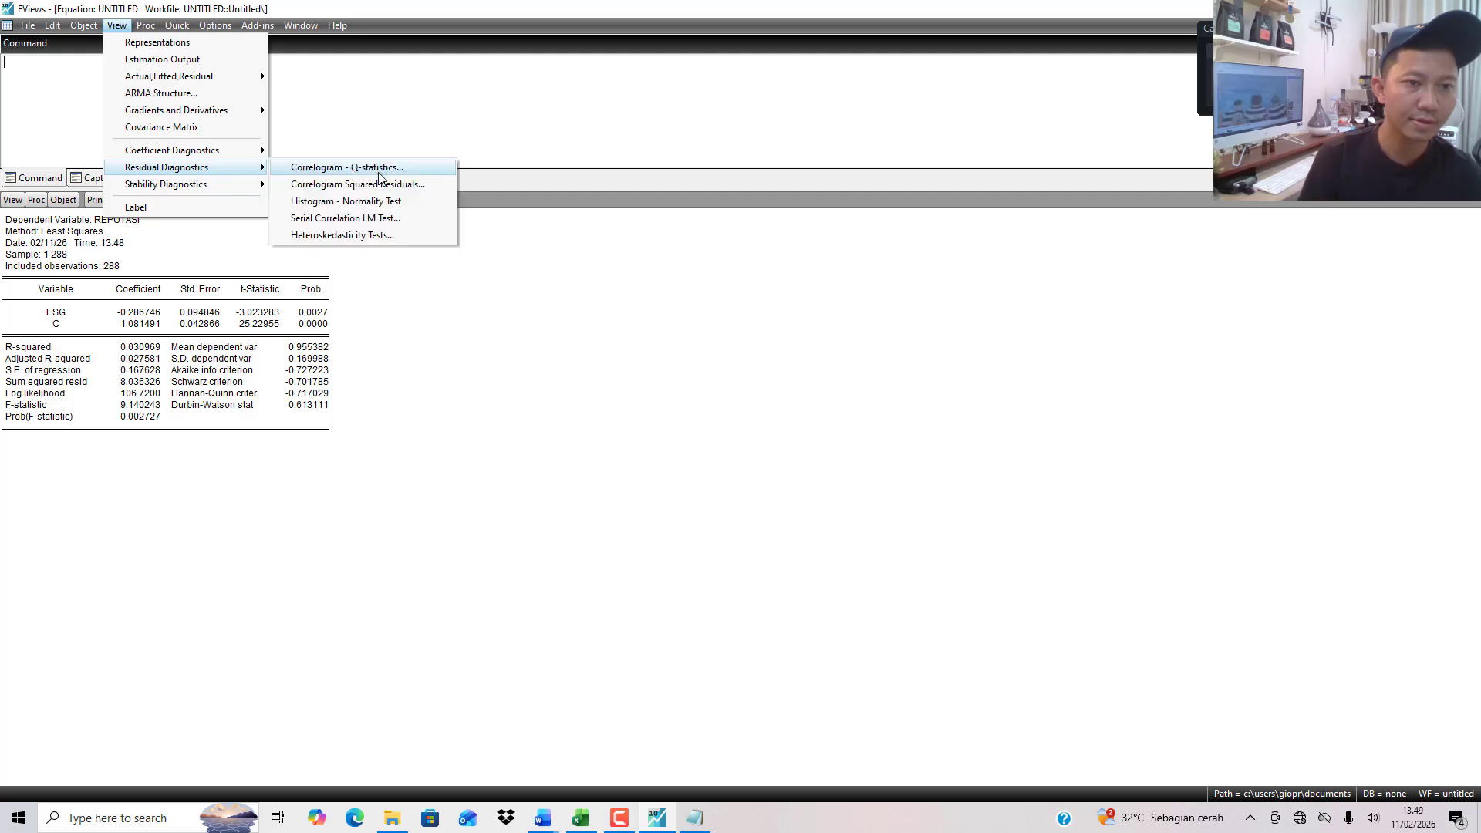
left_click(443, 201)
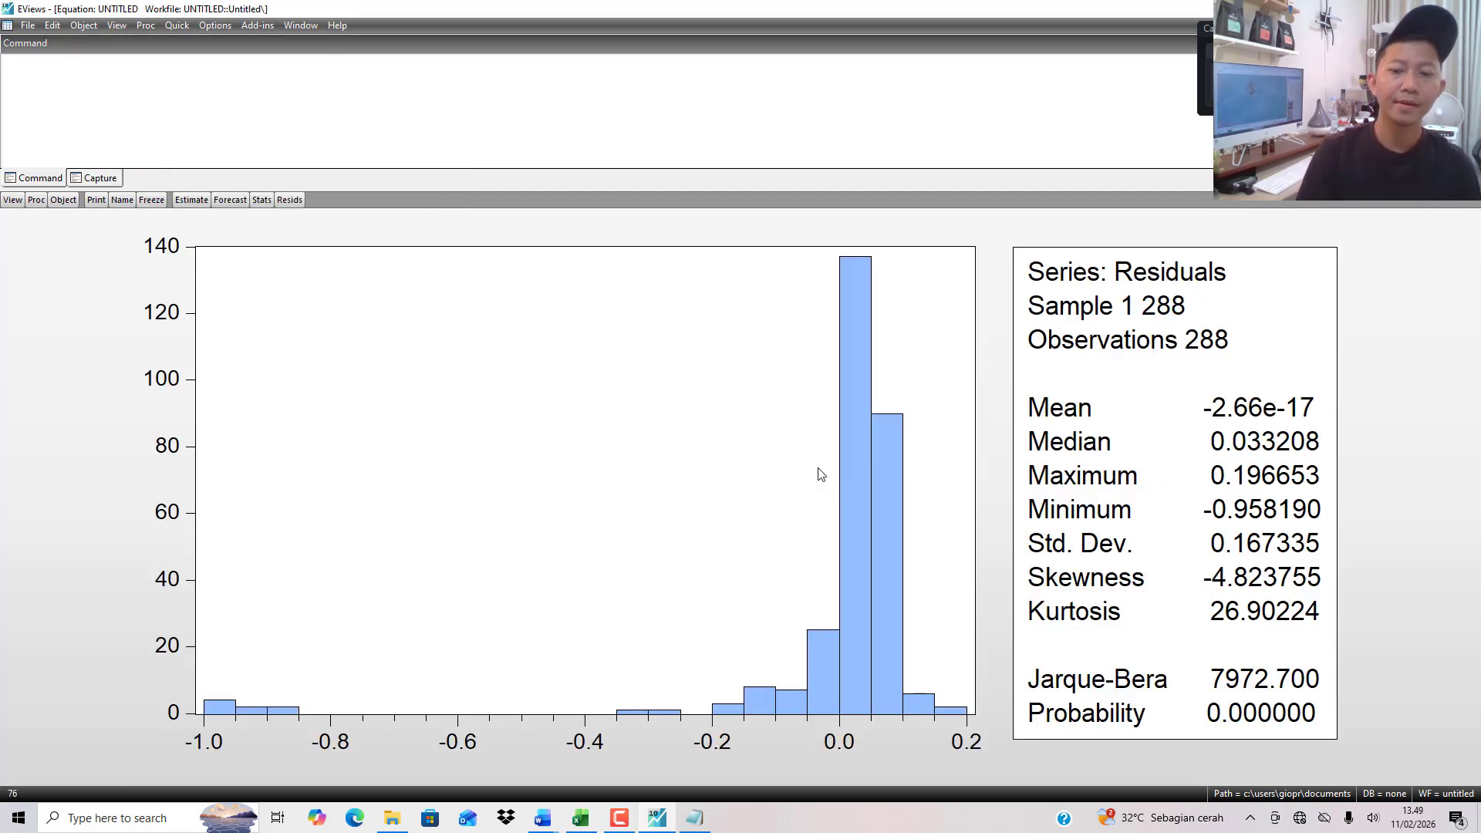
Switch to Notepad and add "nilai Probability nya = 0.0000000 < 0.05" and "artinya asumsi normalitas tidak terpenuhi" on consecutive lines below the "cek normalitas" note.
left_click(696, 818)
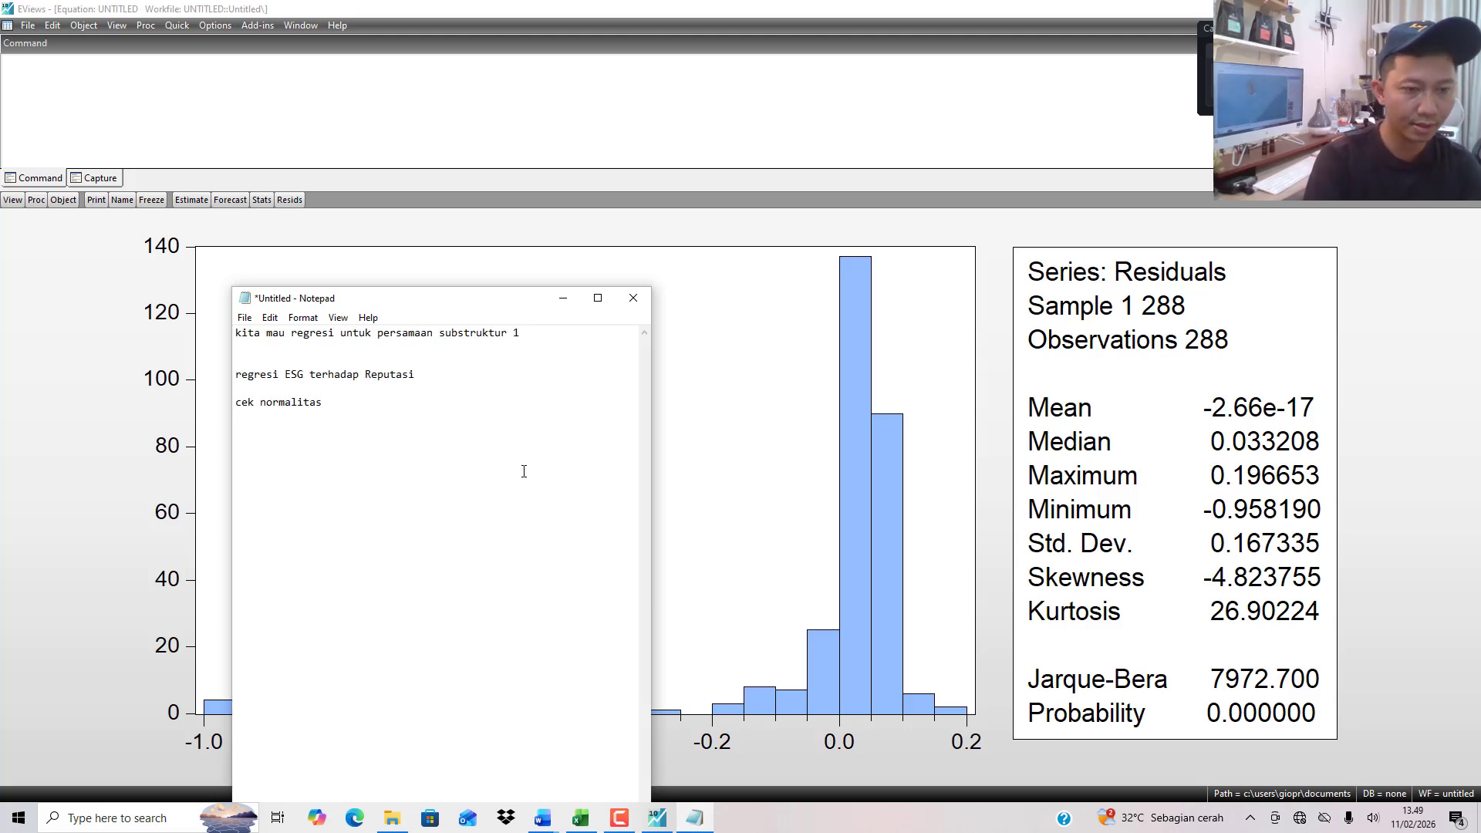
type("nilai ")
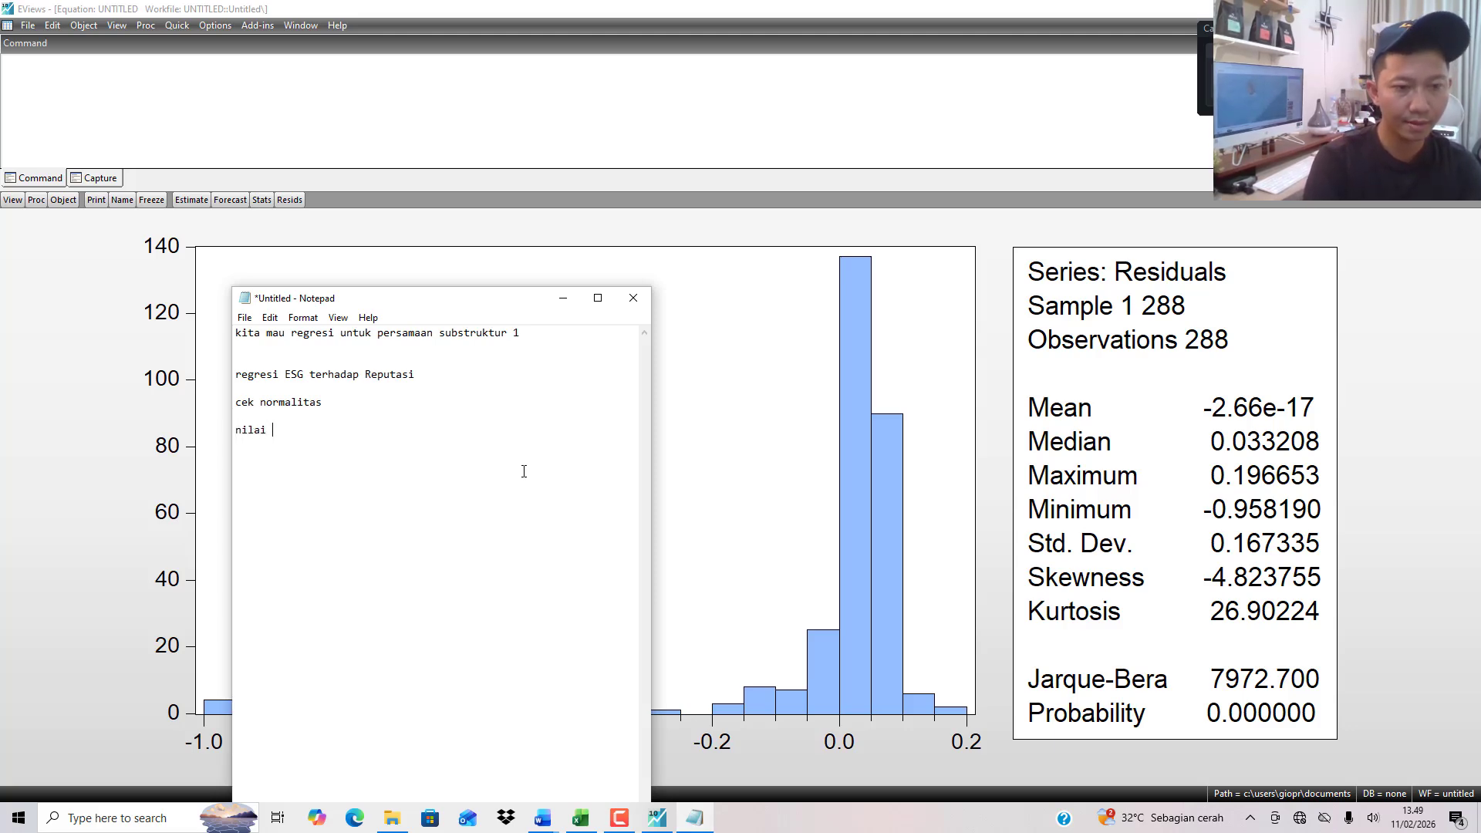
type("Probability nya = 0.")
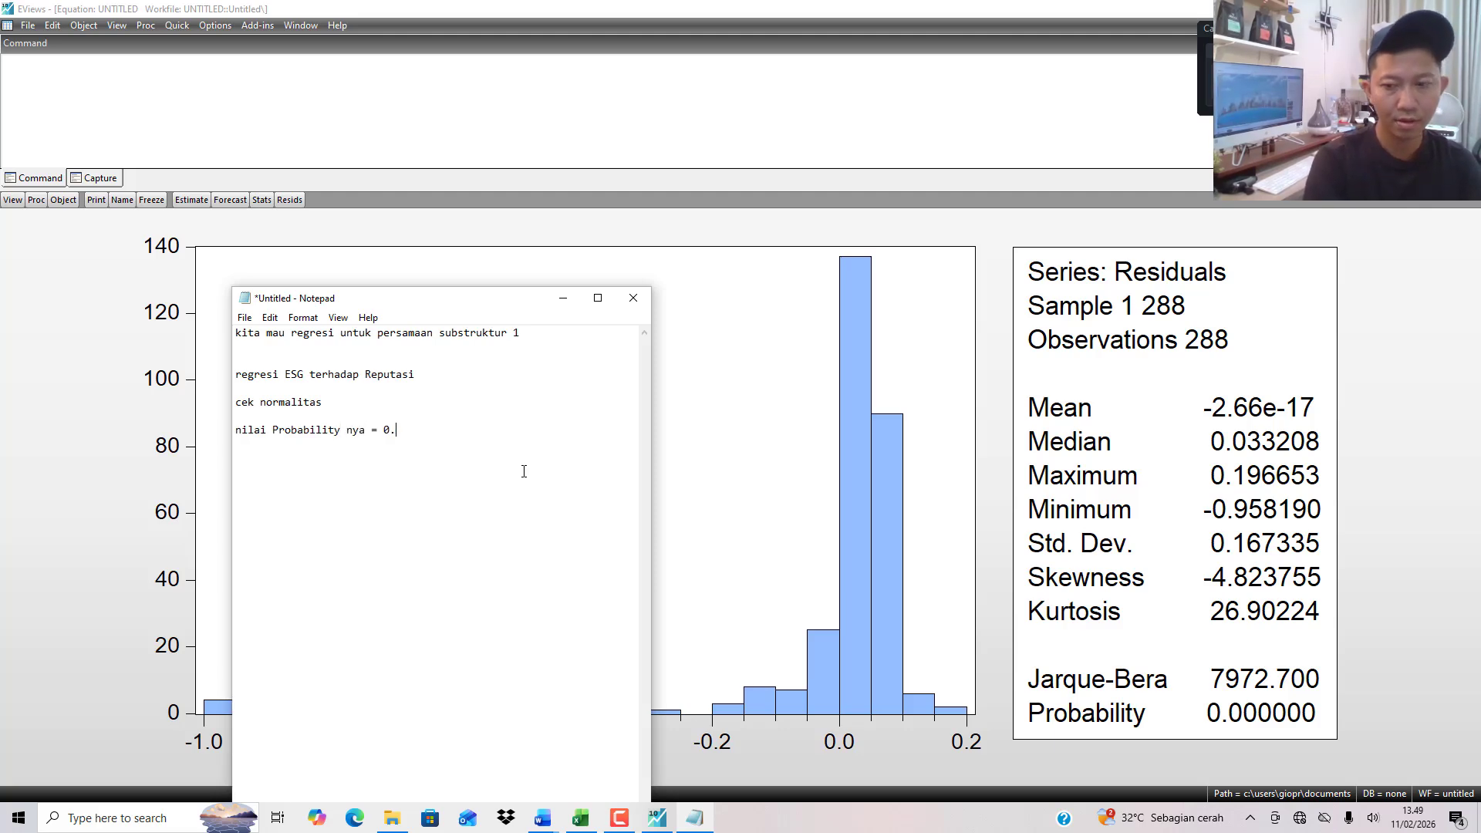
type("0000000")
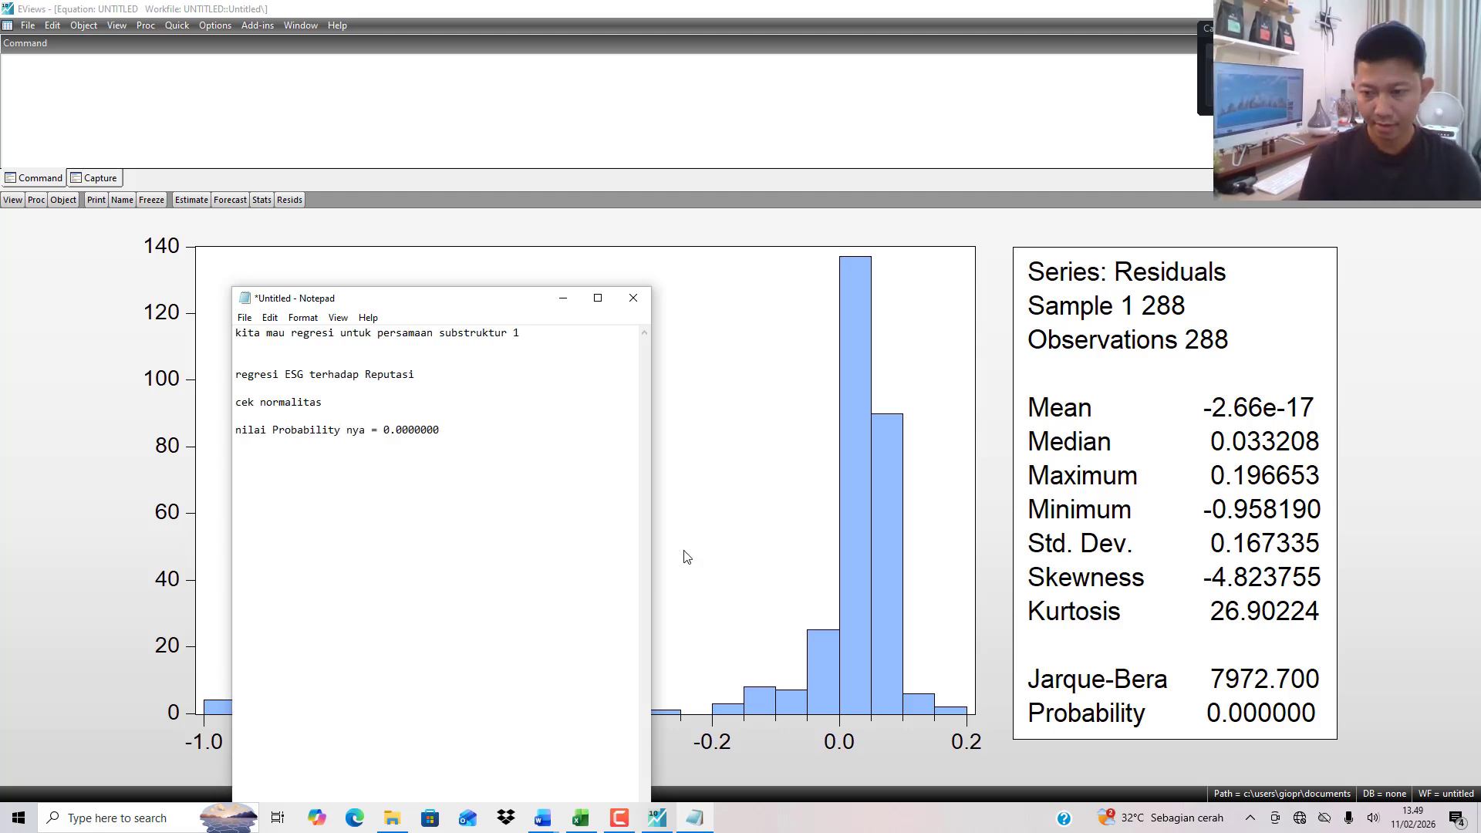
type(" < 0")
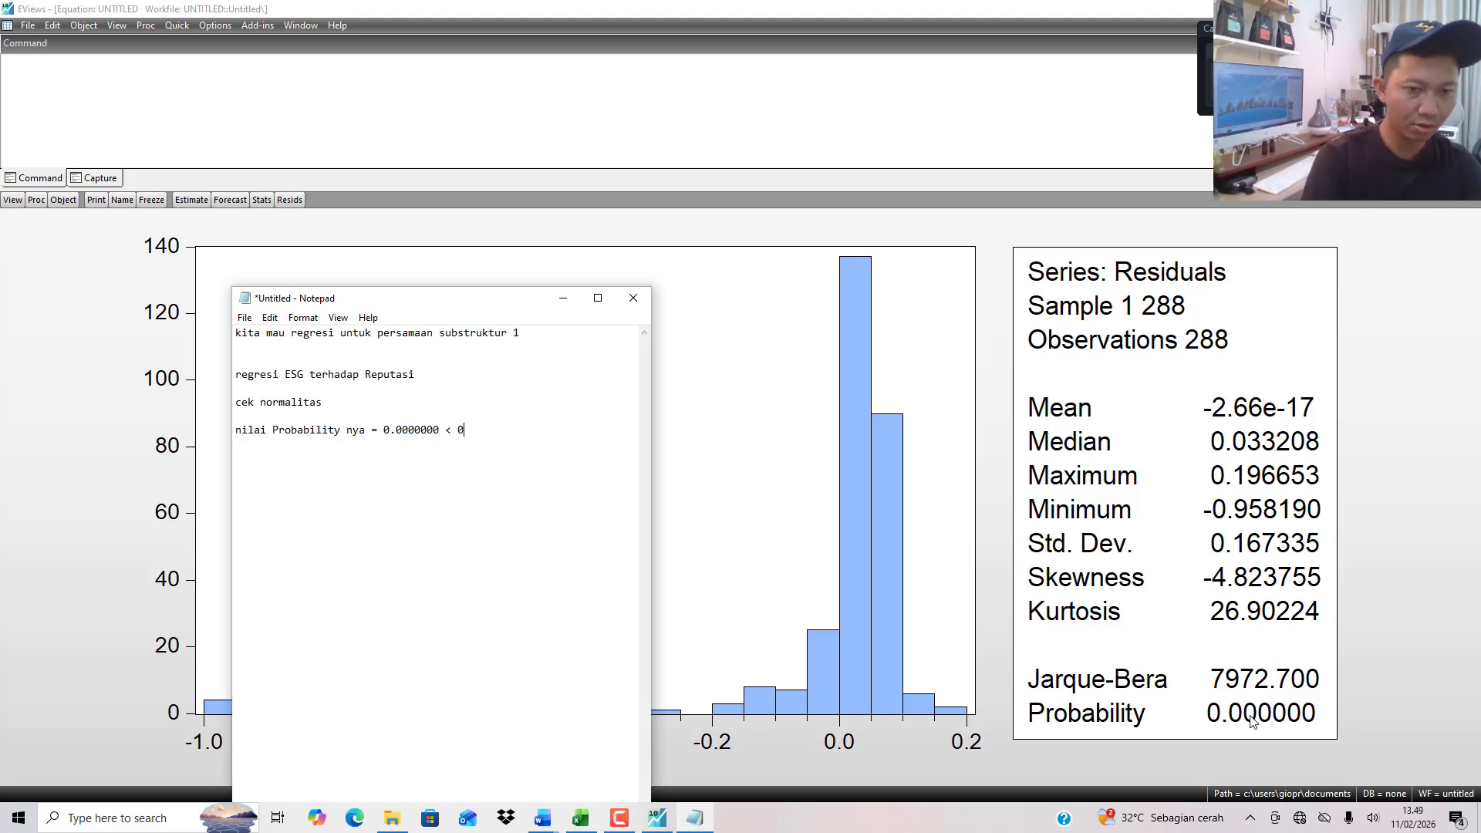
type(".05 ")
type("artinya ")
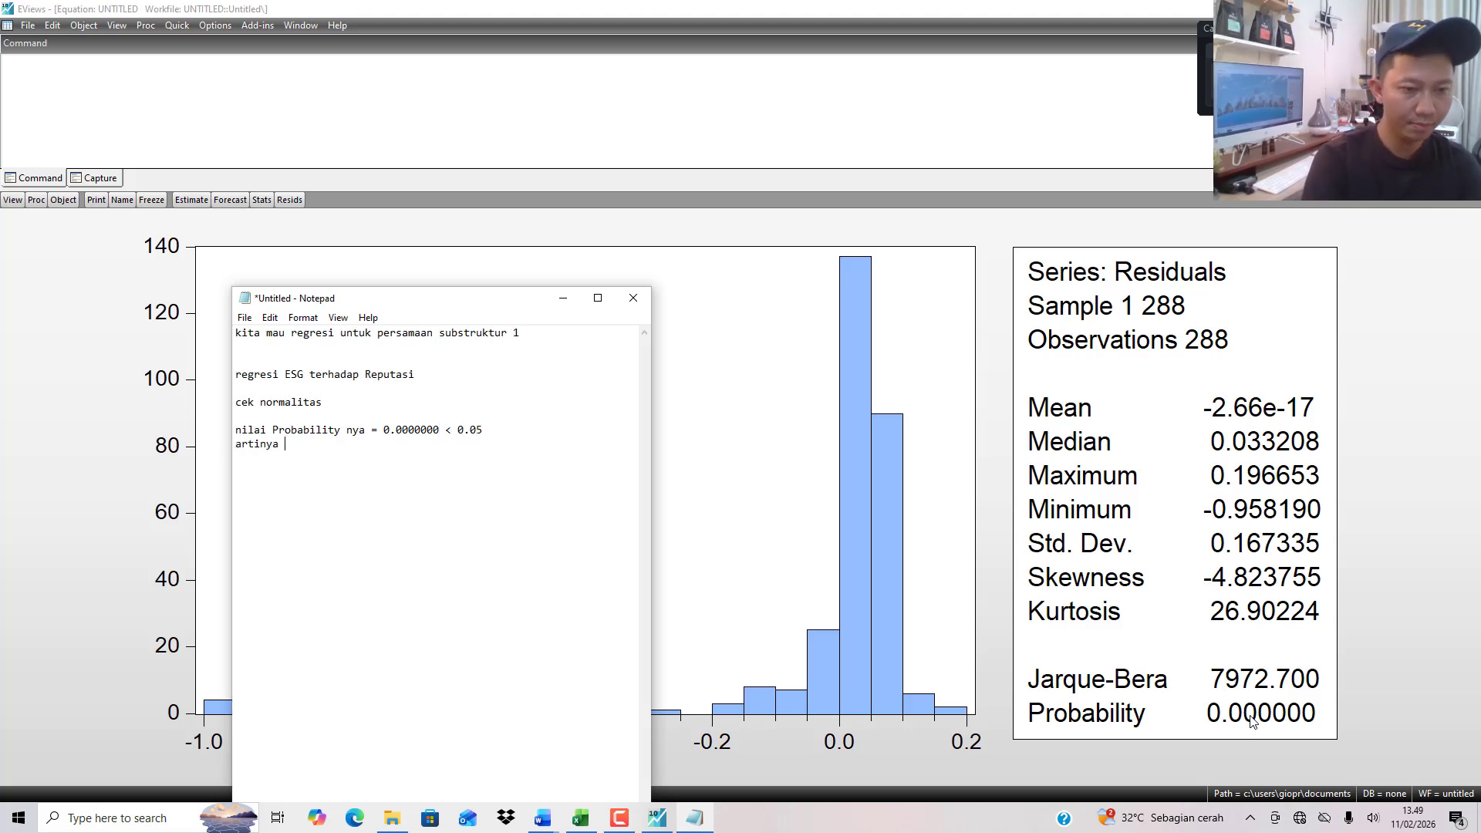
type("asumsi no")
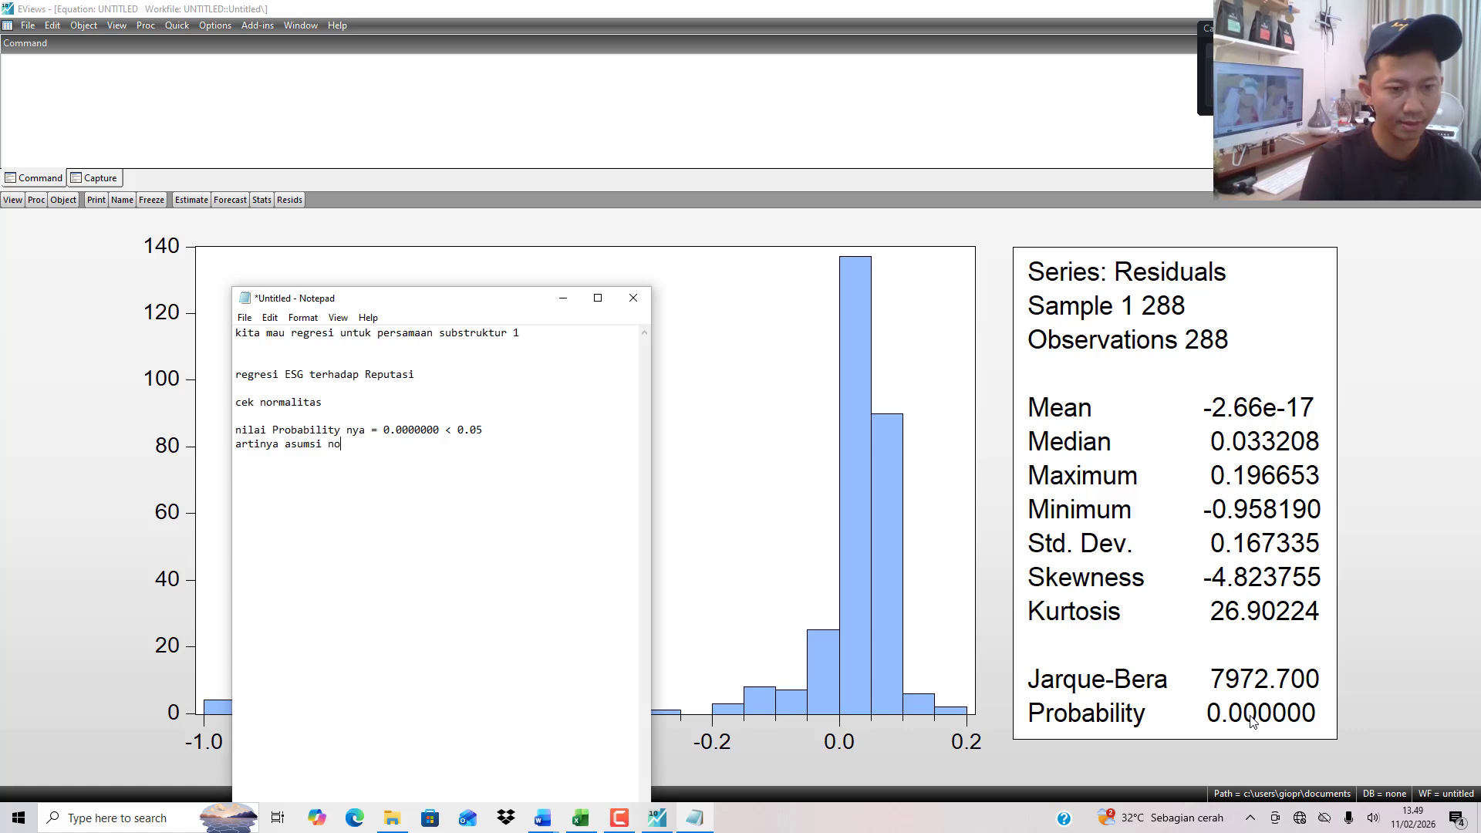
type("rmalitas tidak terpen")
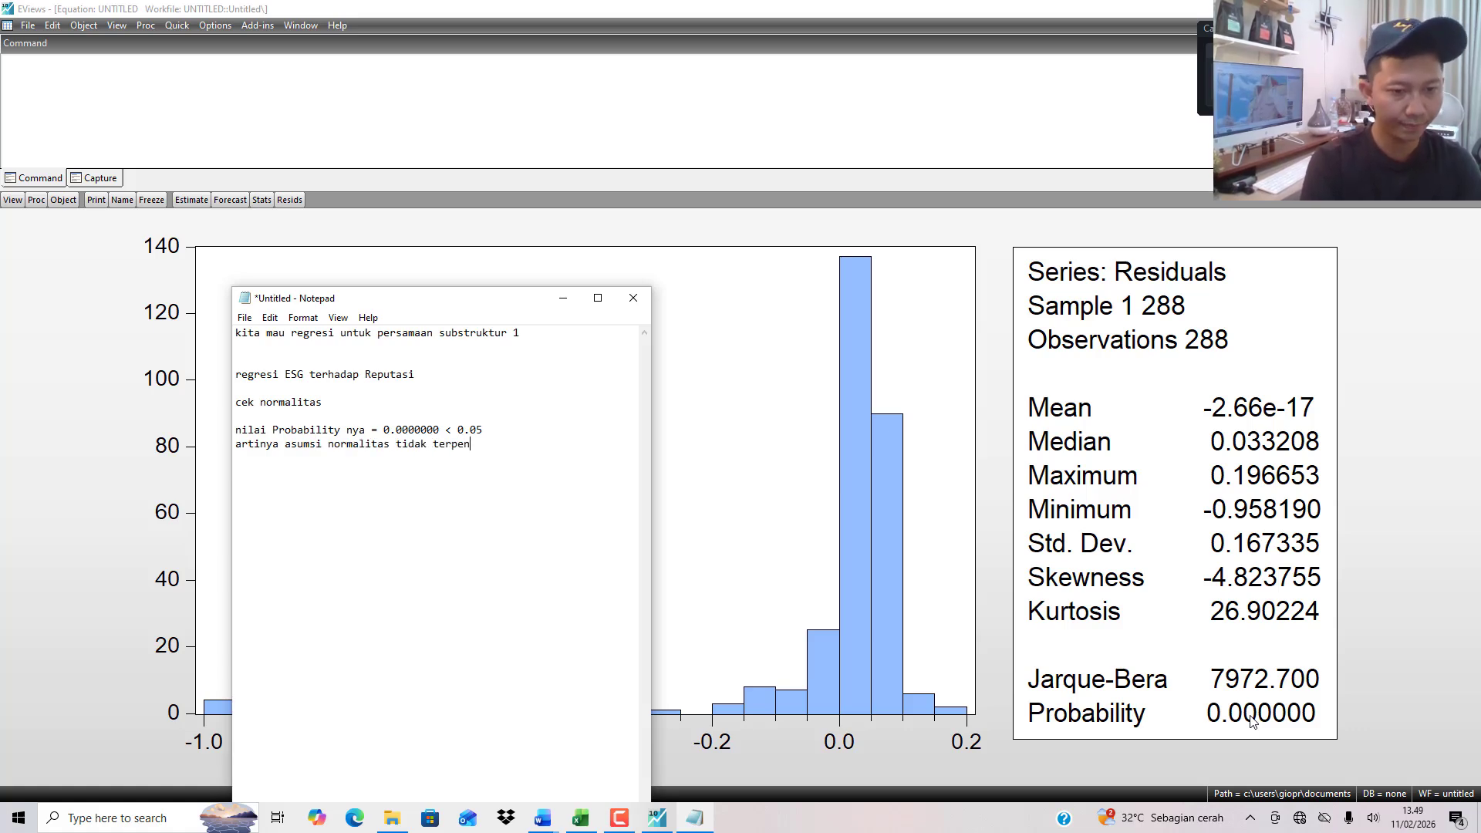
type("uhi    k")
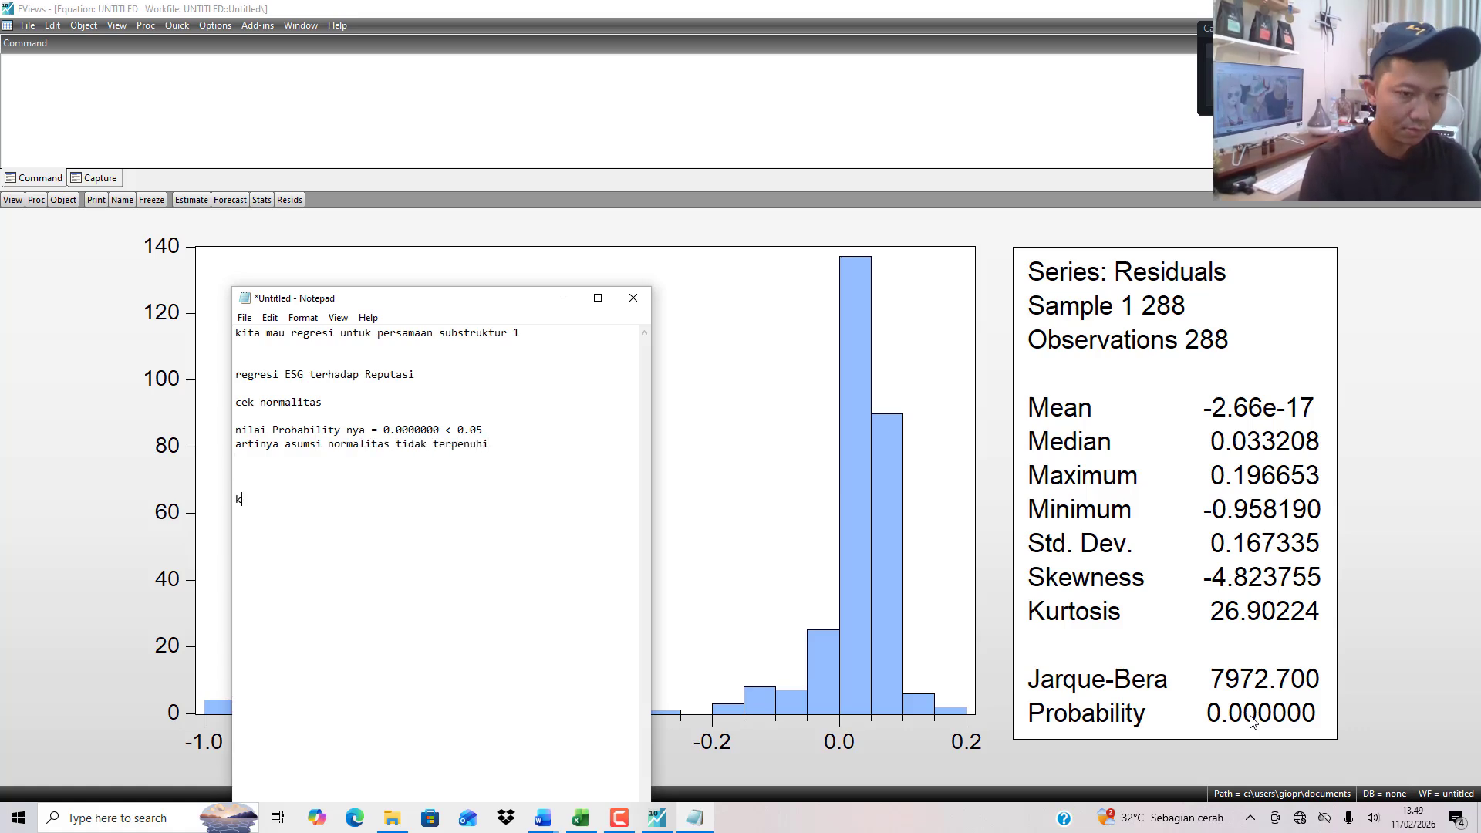
Add the note "kita coba mengggunakan transformasi logaritma natural (ln)" a few lines below the normality conclusion.
type("ita coba mengggun")
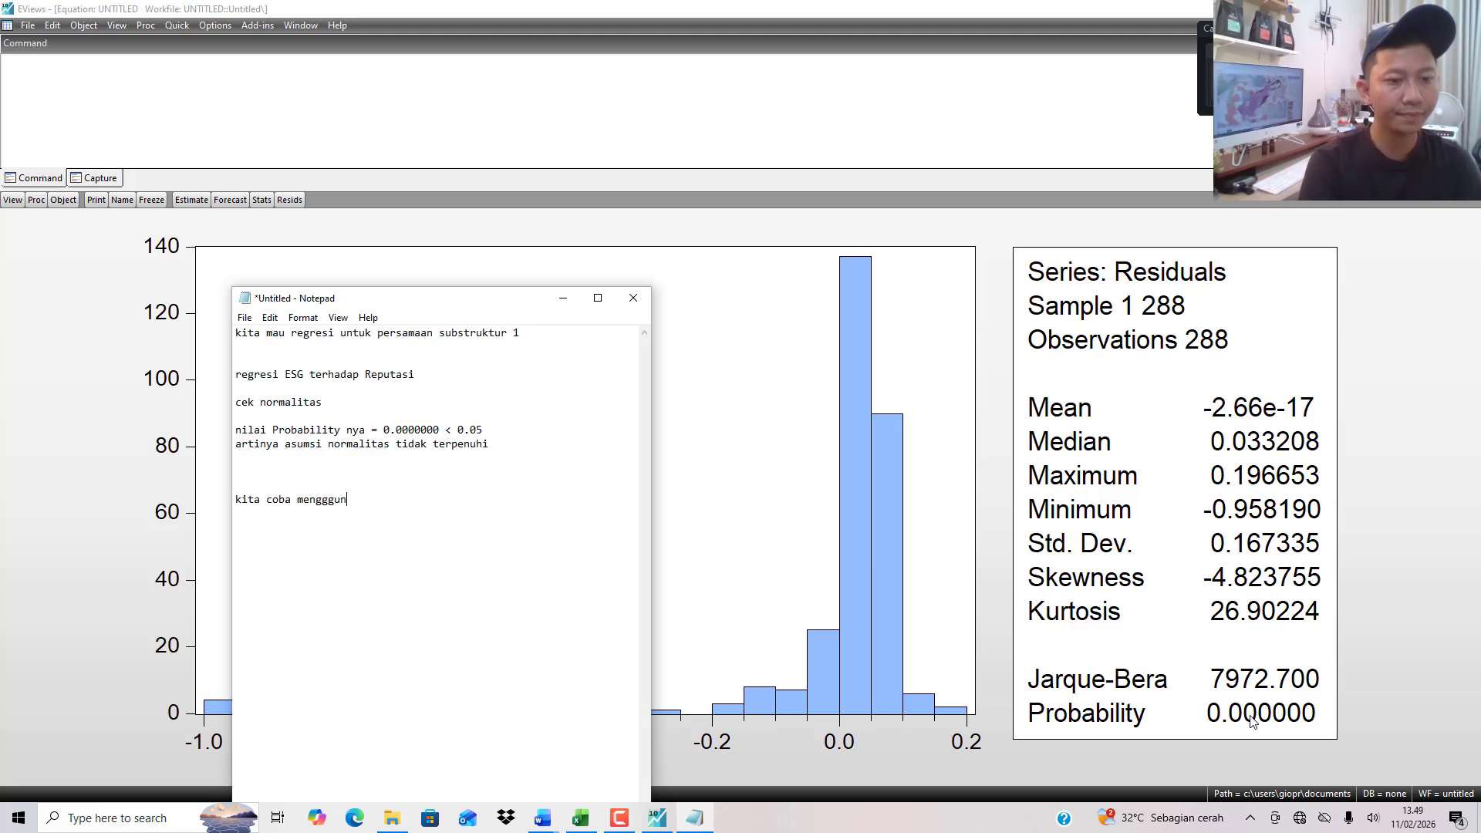
type("akan transfor")
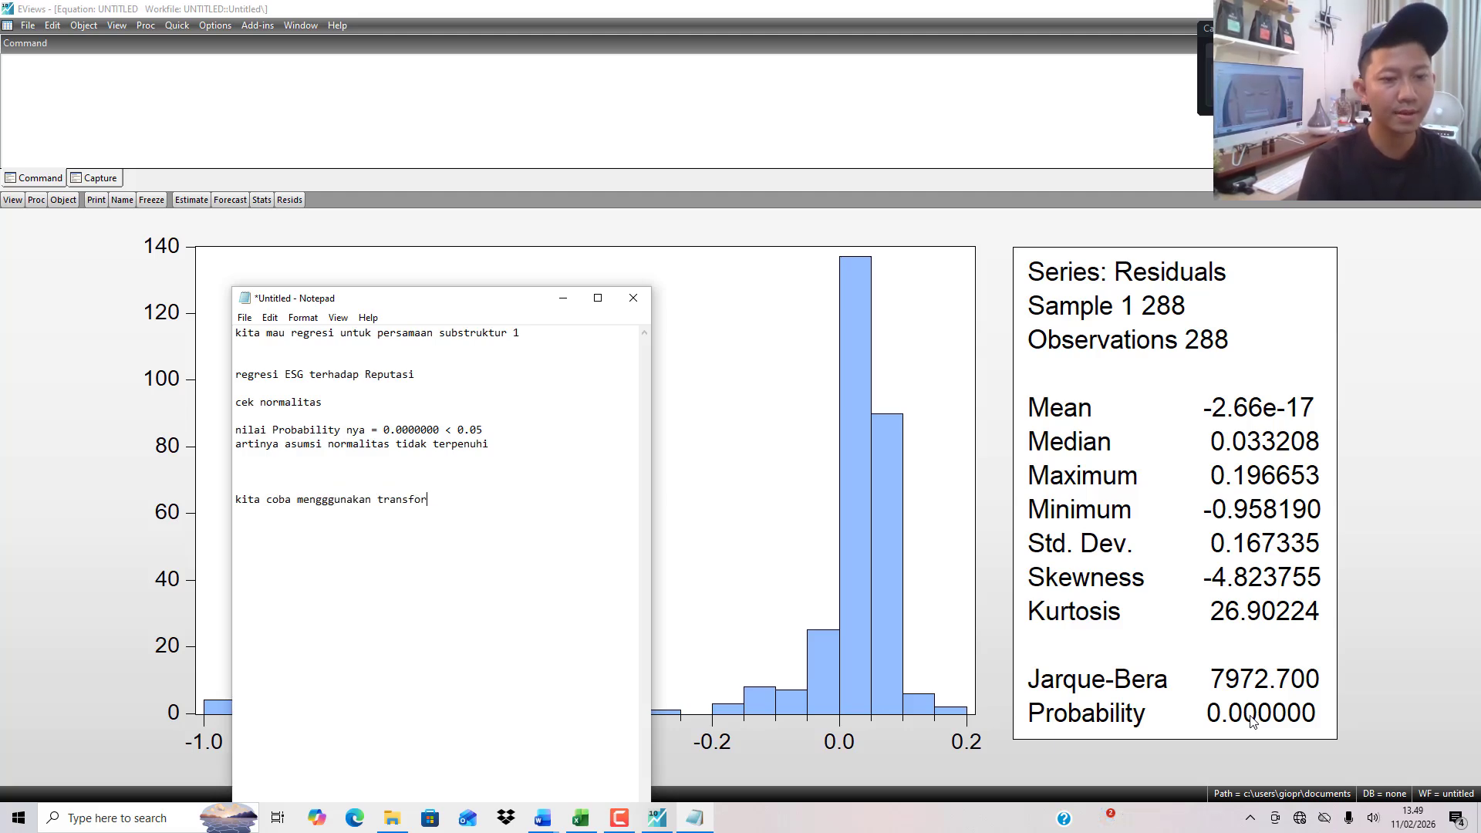
type("masi logari")
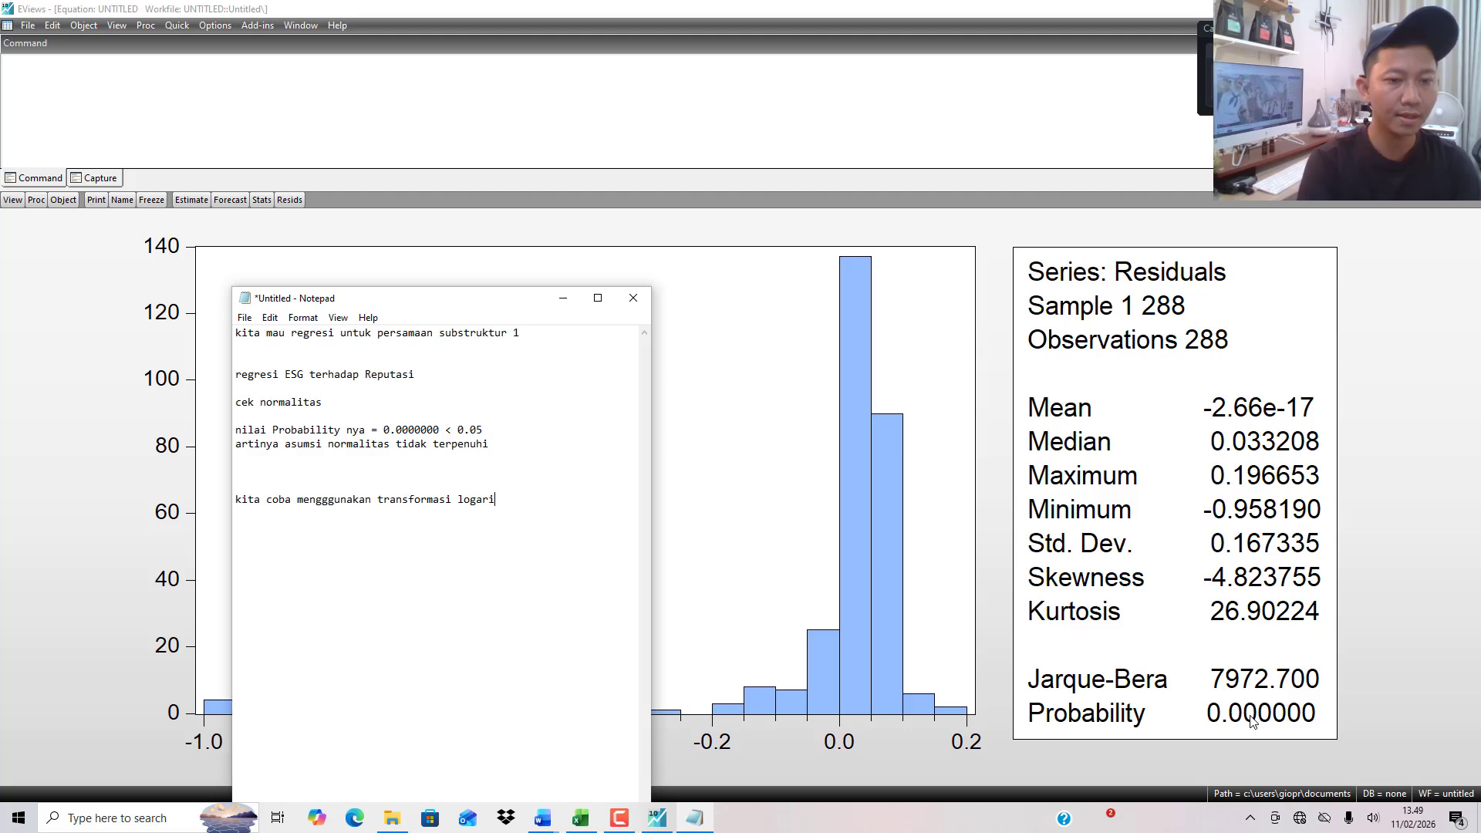
type("tma natural")
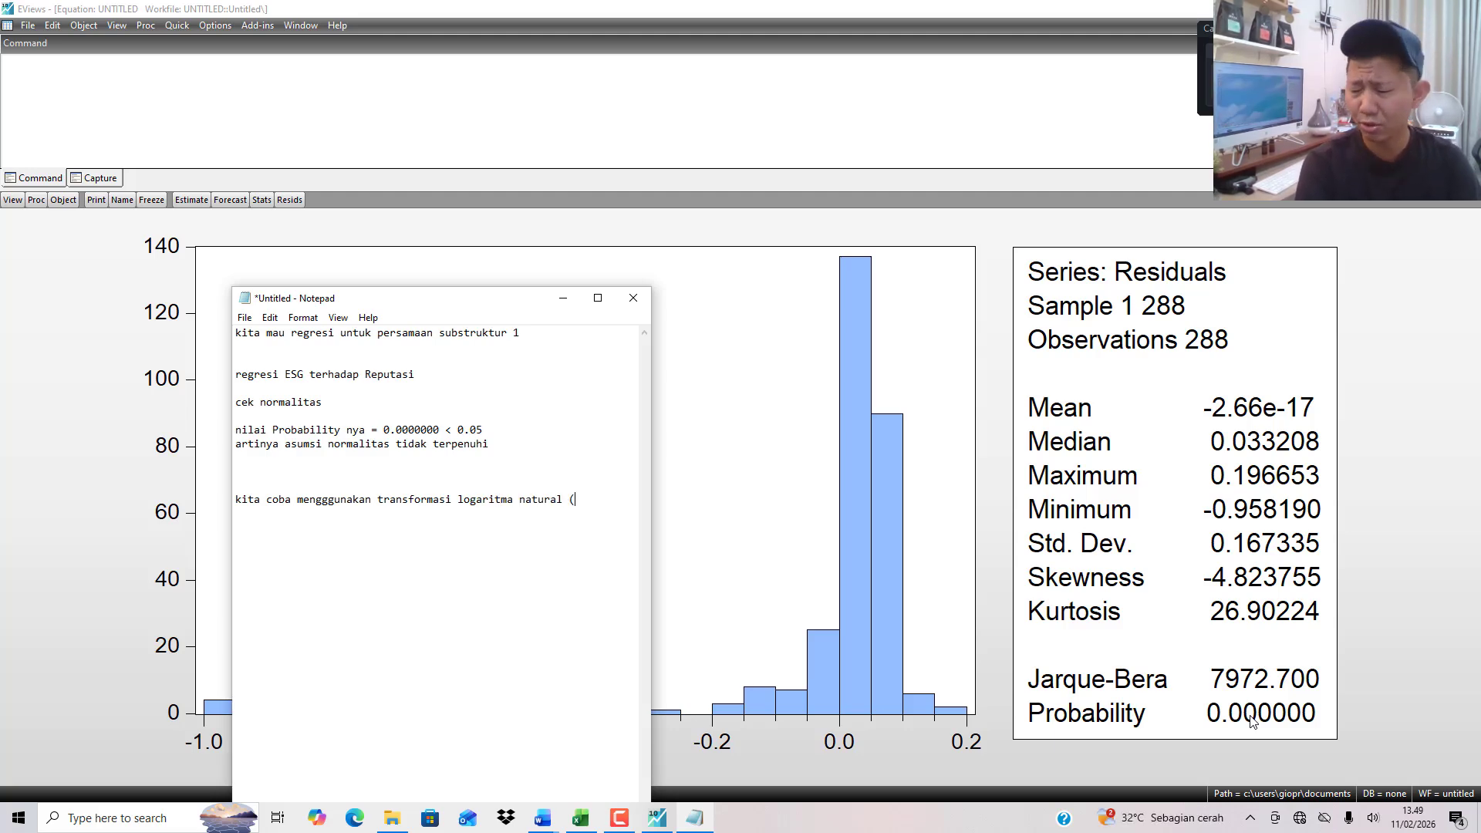
type(" (ln")
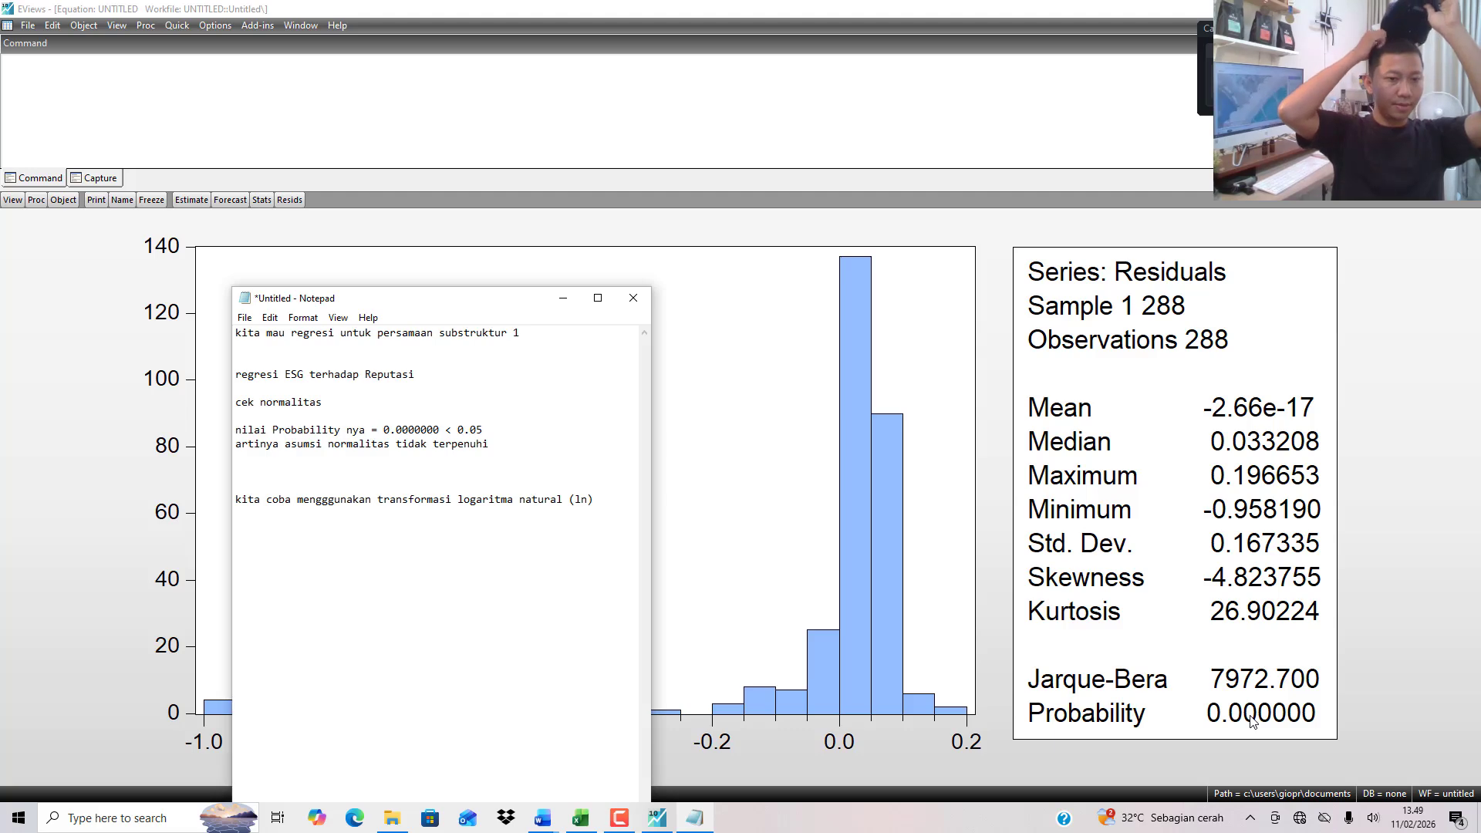
Return to EViews and re-estimate the equation with the log-transformed dependent variable, as "lnreputasi esg c".
left_click(694, 816)
left_click(190, 201)
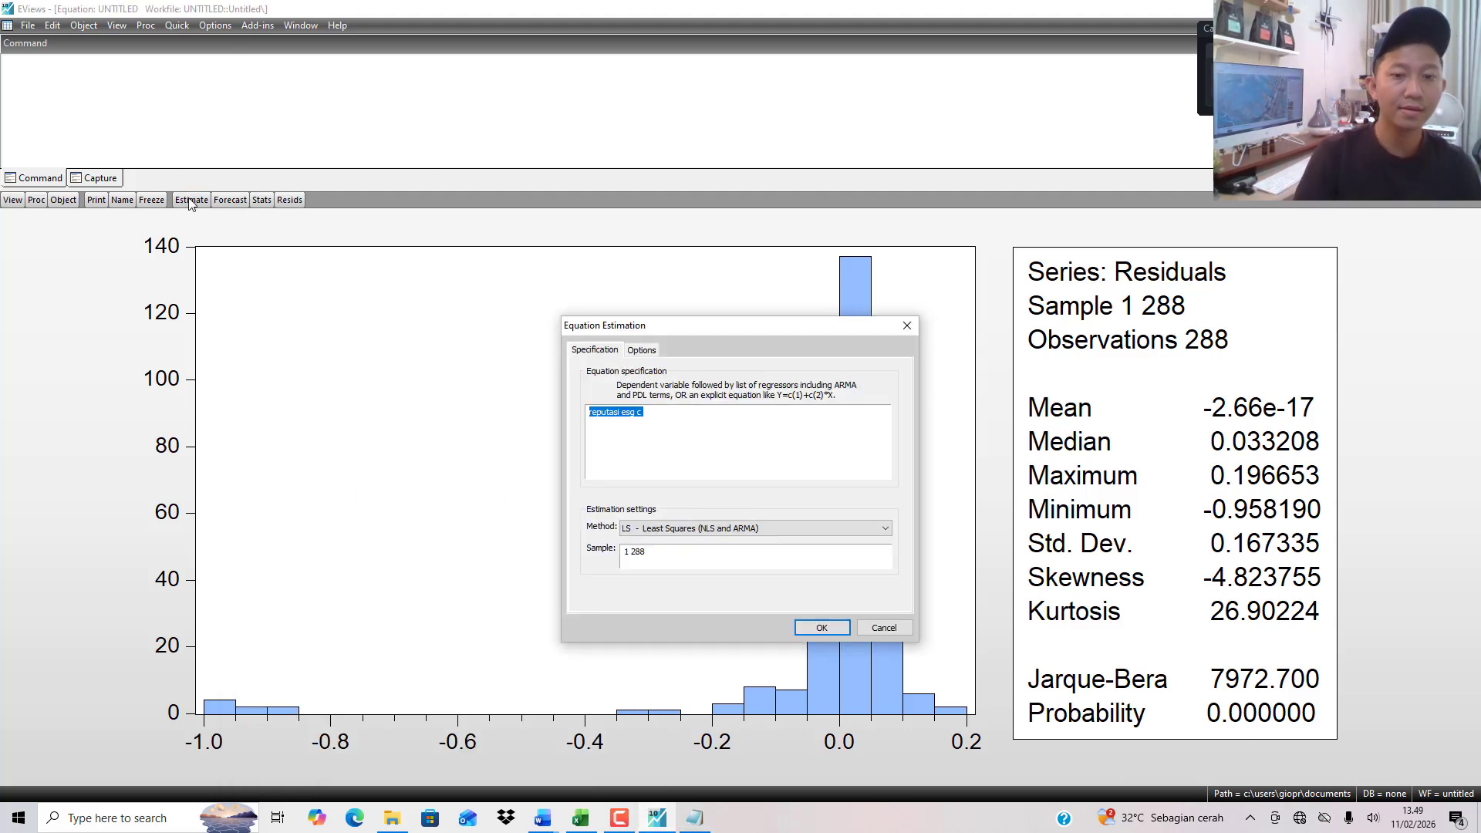
key("Home")
type("ln")
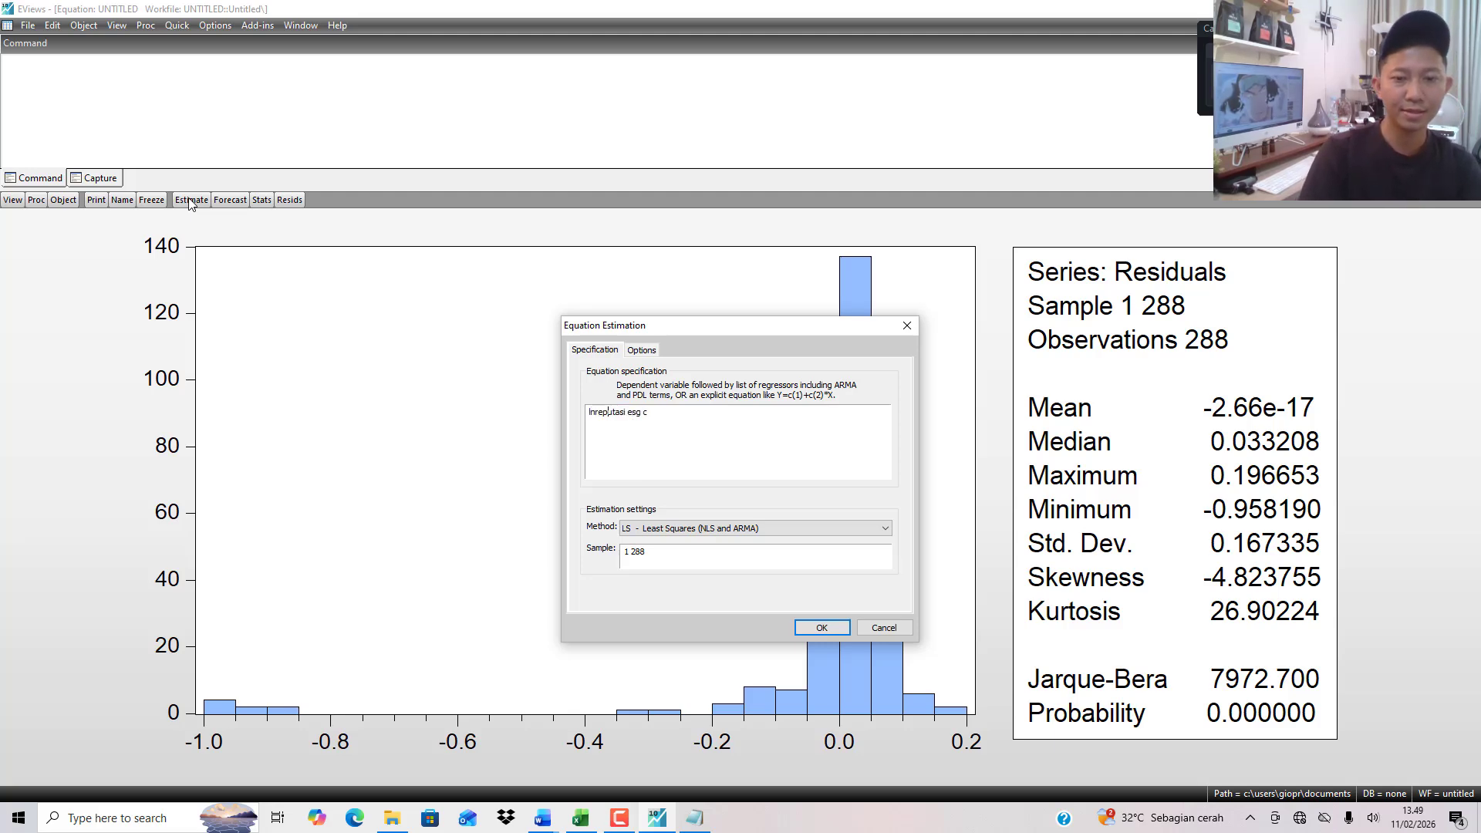
key("Return")
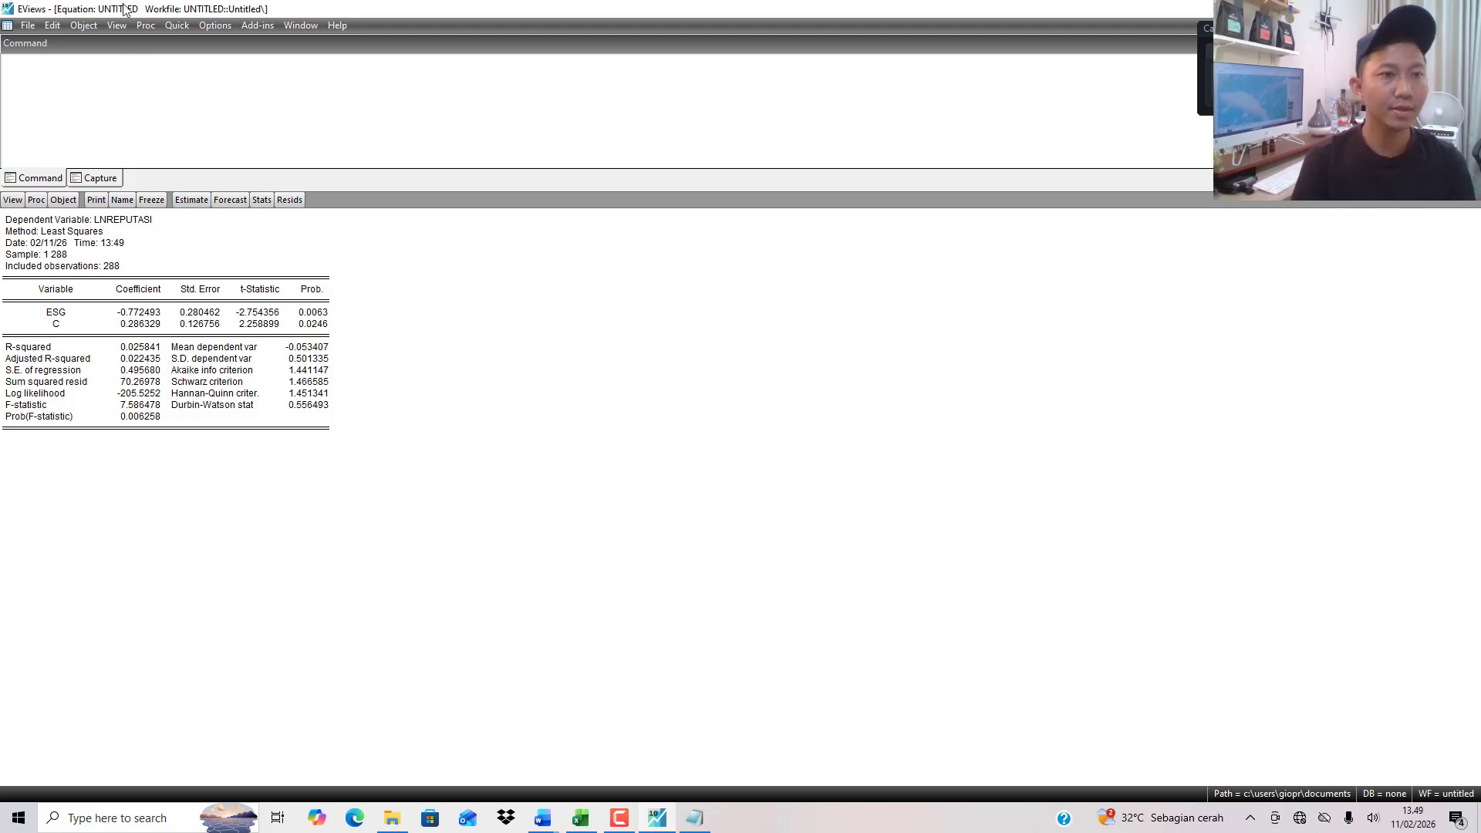
Run the Histogram - Normality Test on the residuals of the lnreputasi equation.
left_click(117, 26)
mouse_move(227, 167)
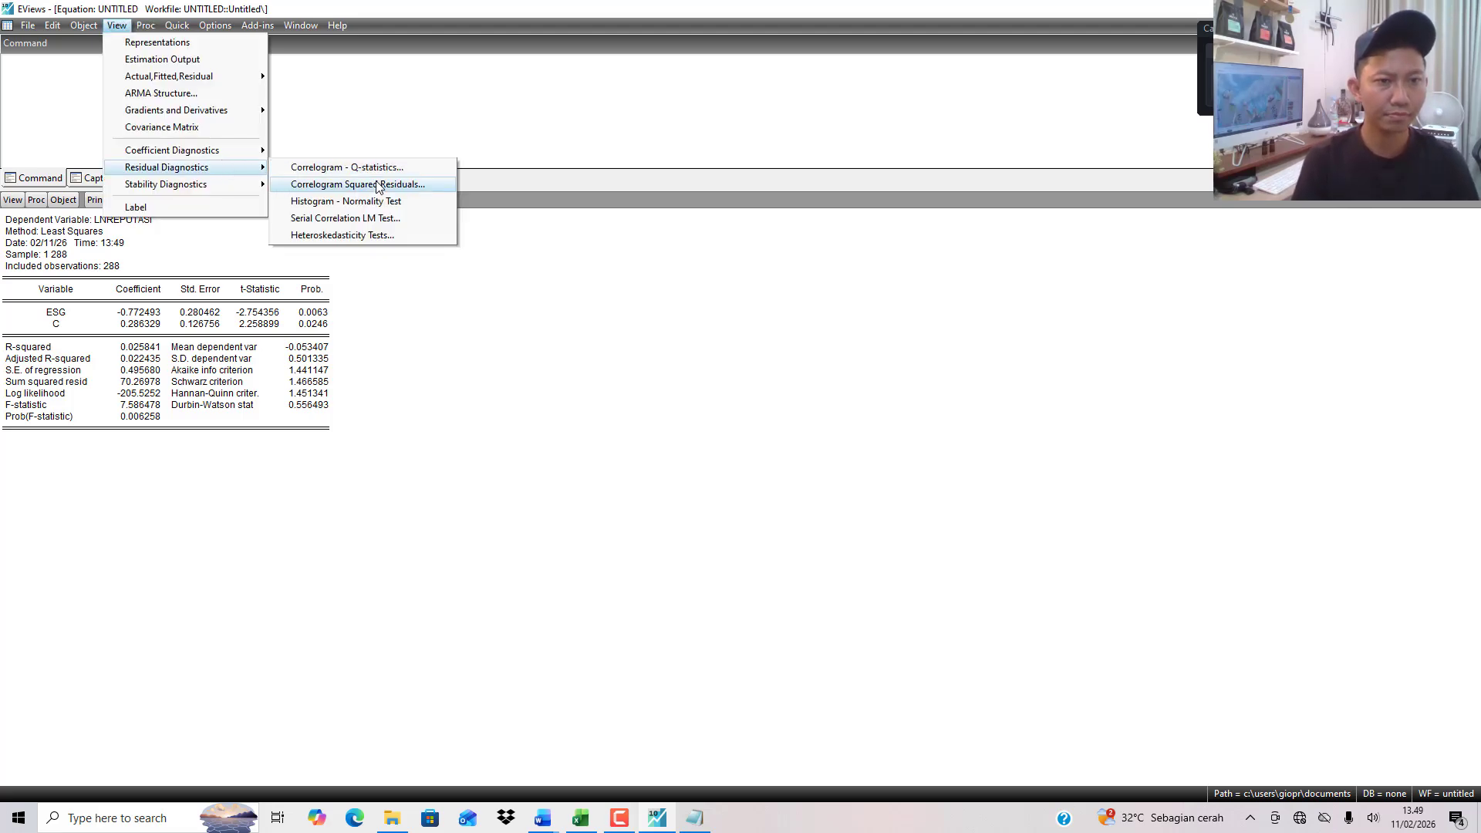
left_click(381, 202)
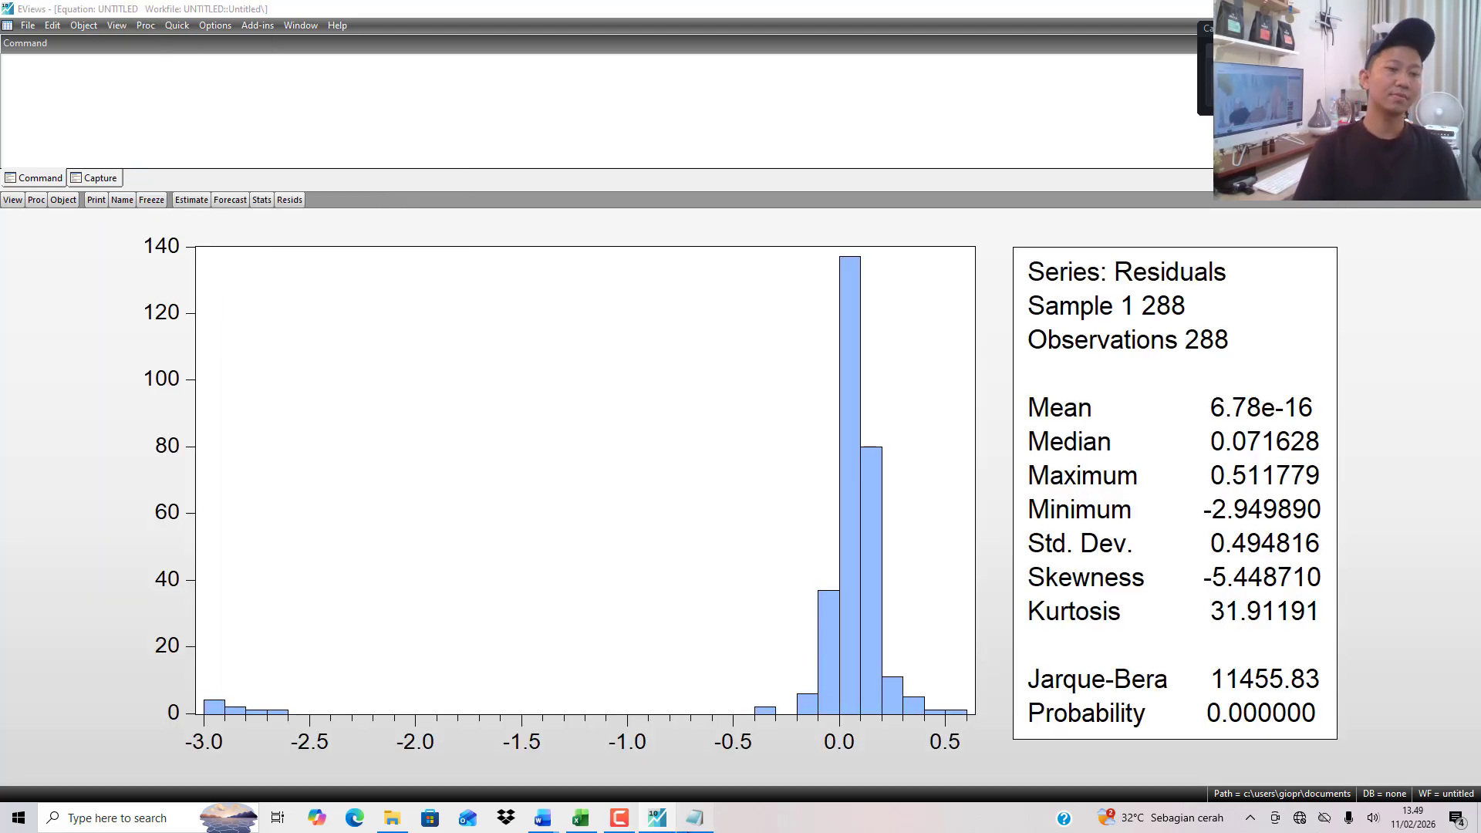
Switch to Notepad and copy the two-line probability and normality conclusion to below the "logaritma natural (ln)" note, leaving a blank line between.
key("alt+Tab")
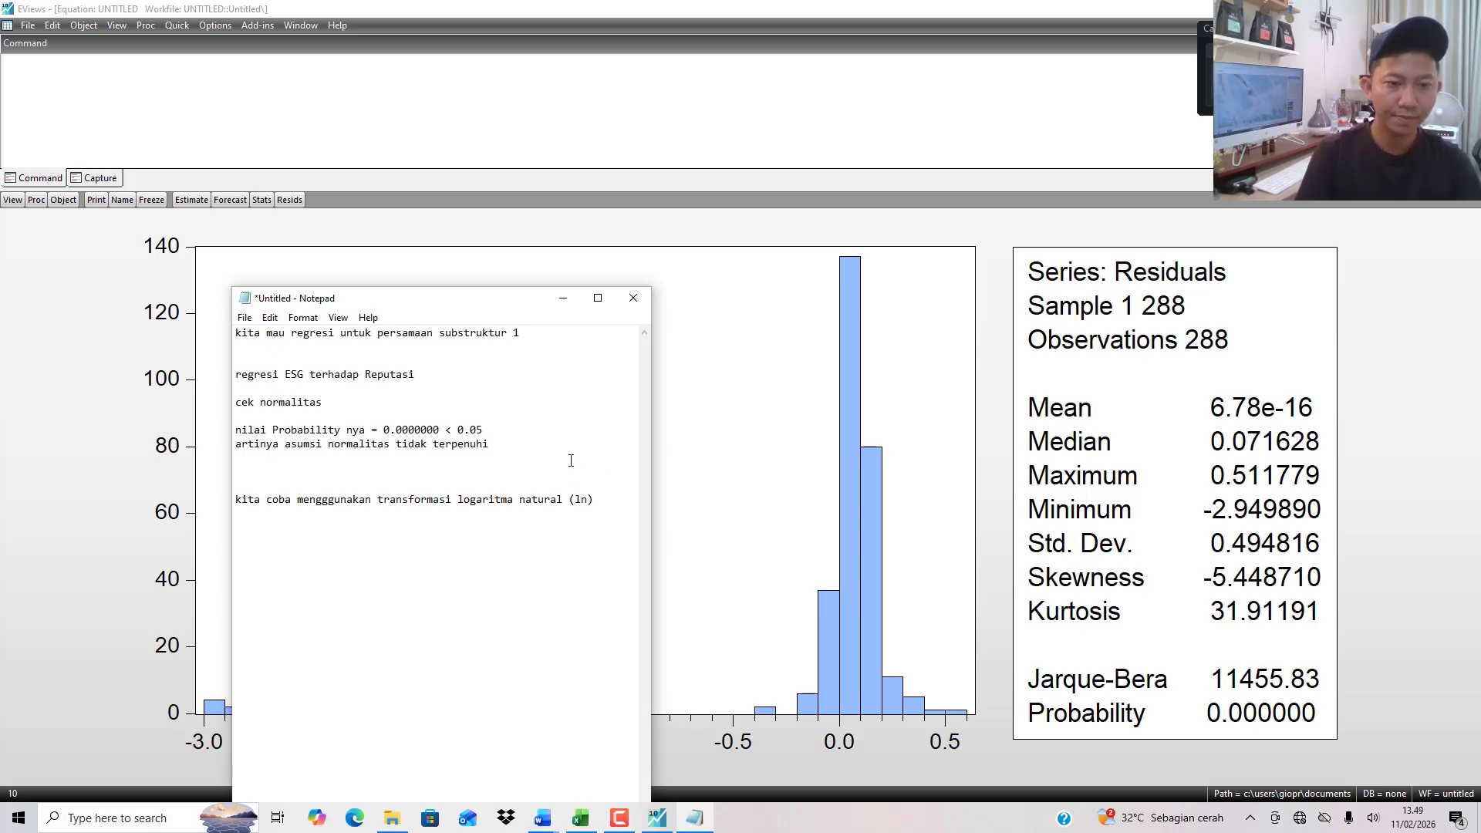
left_click_drag(570, 460, 138, 431)
key("ctrl+c")
left_click(266, 500)
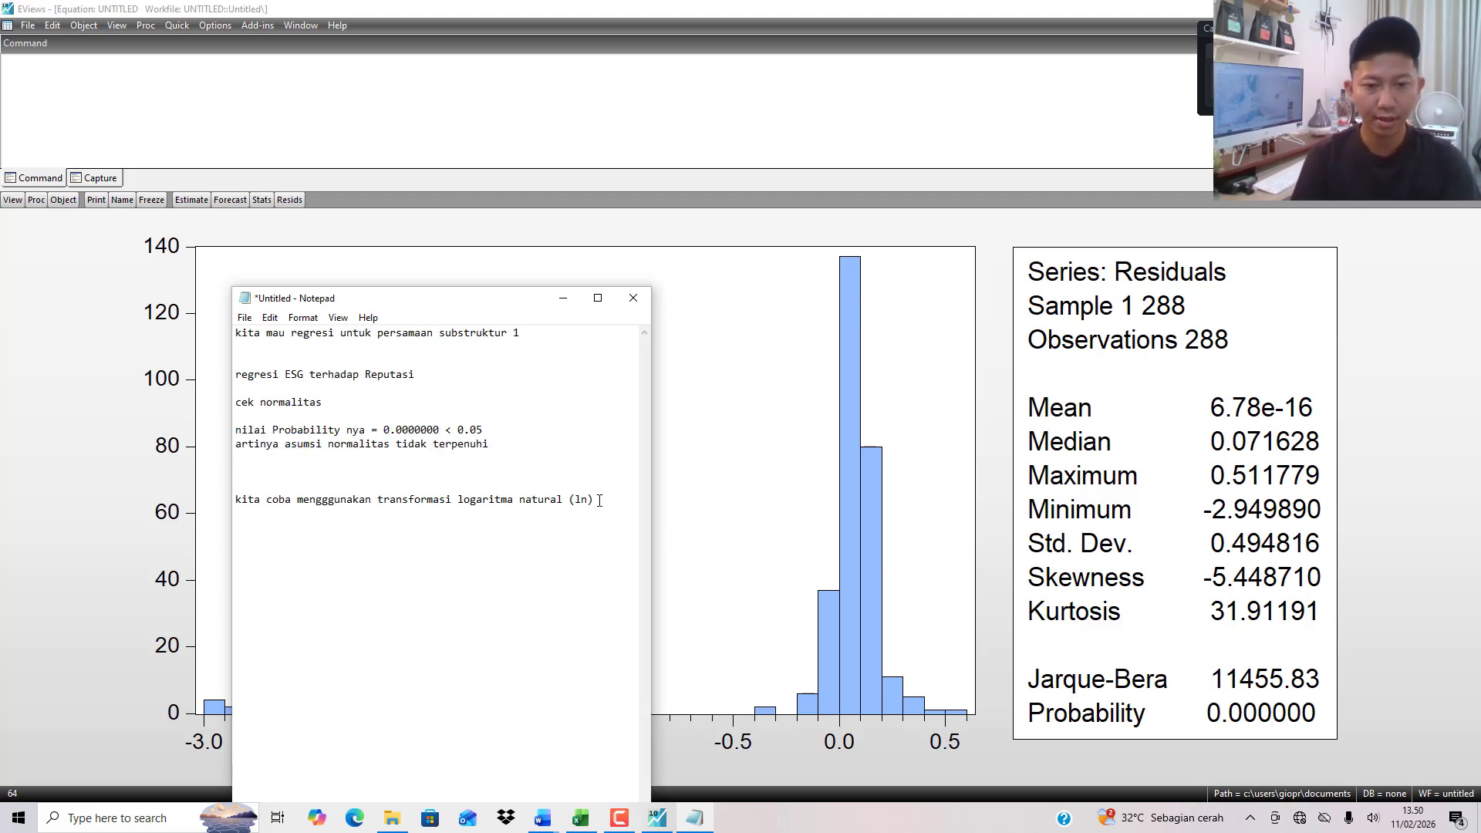
key("Return")
key("Return")
key("Return")
key("Return")
key("Return")
key("Return")
key("Return")
key("Return")
key("Return")
key("Return")
key("Return")
key("Return")
key("Return")
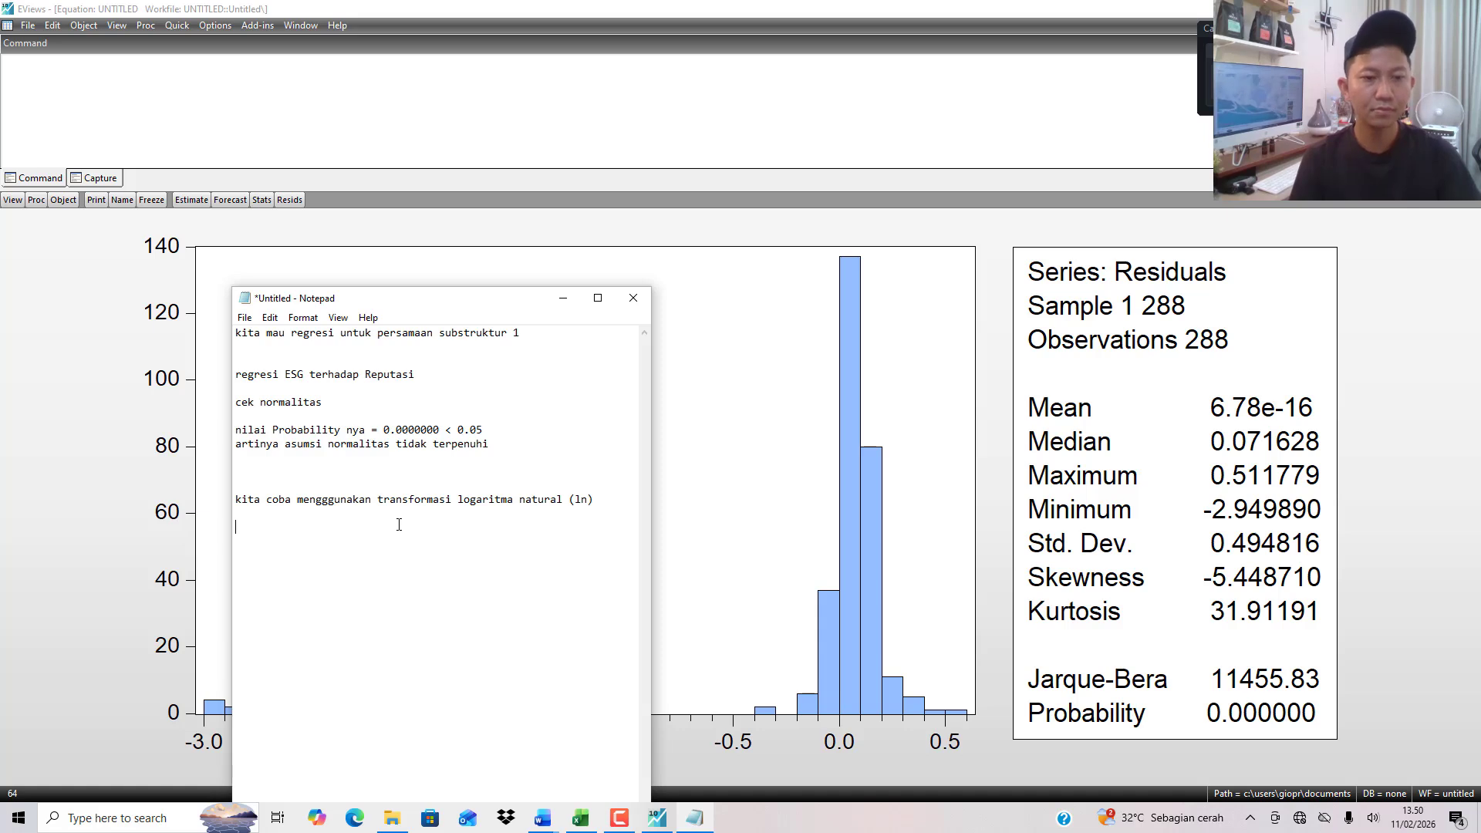
key("ctrl+v")
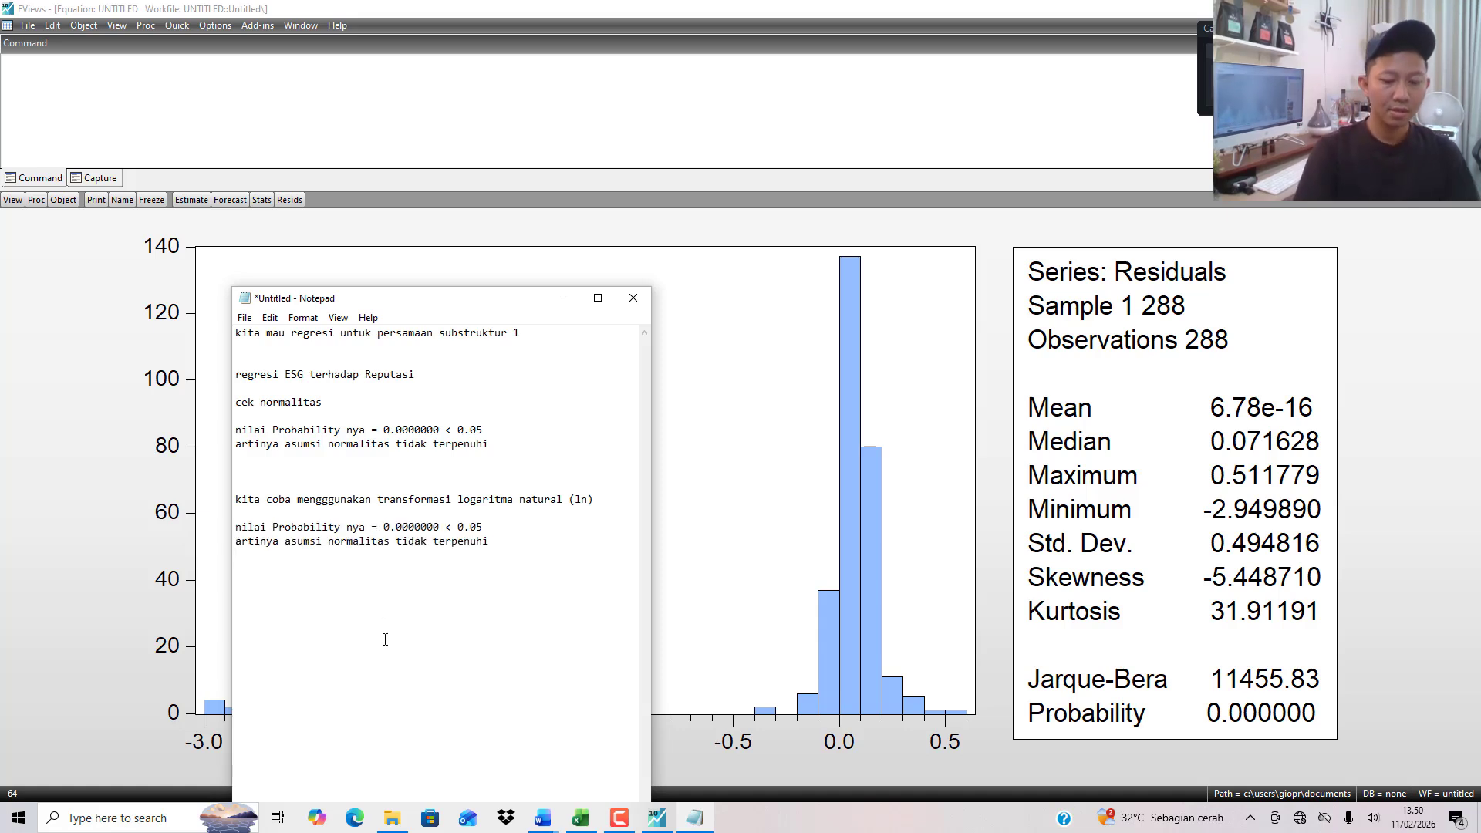
Add the note "kita coba menggunakan transformasi square root" a few lines below the copied normality conclusion.
type("kita c")
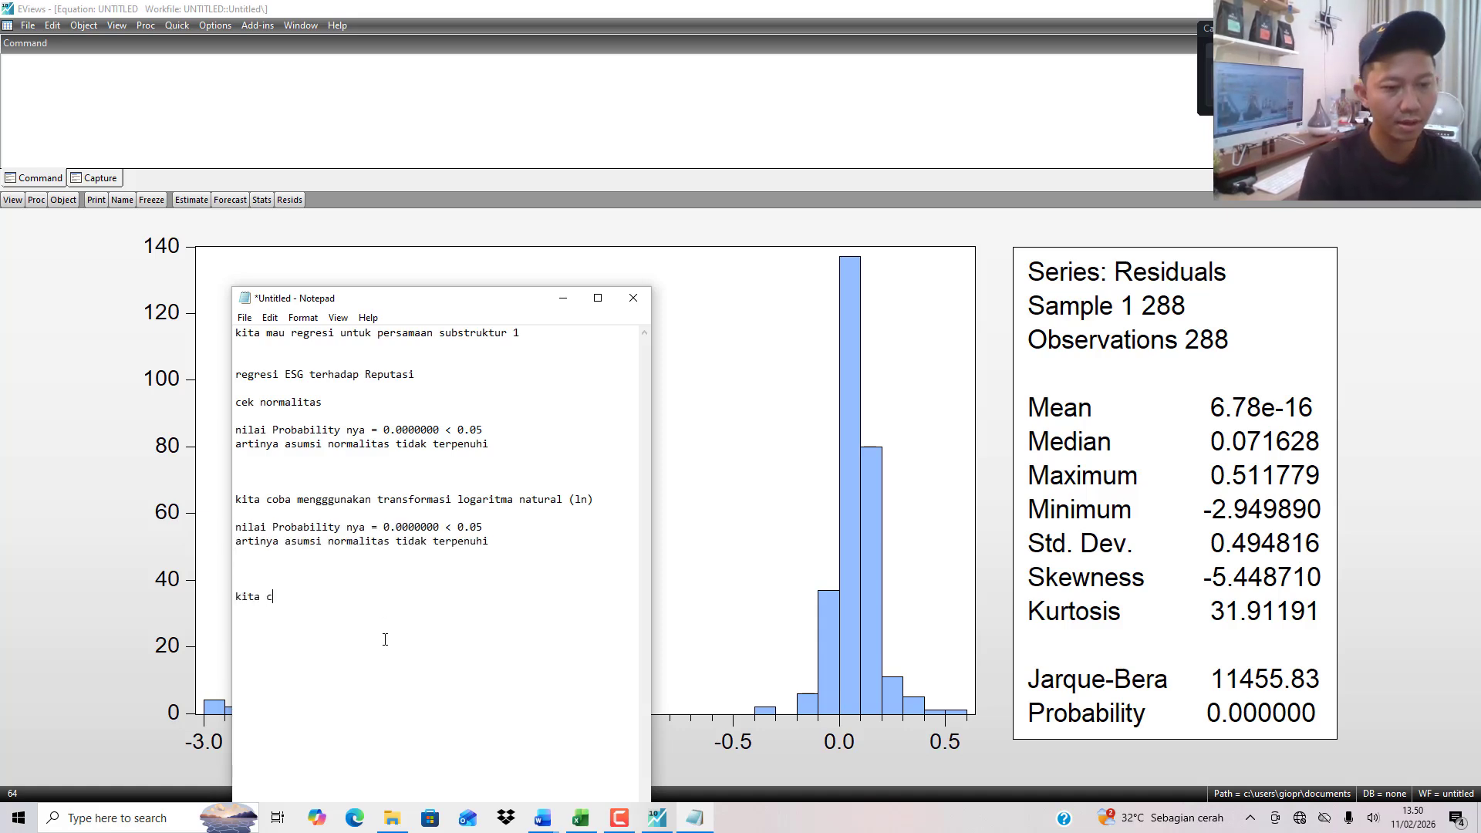
type("oba meng")
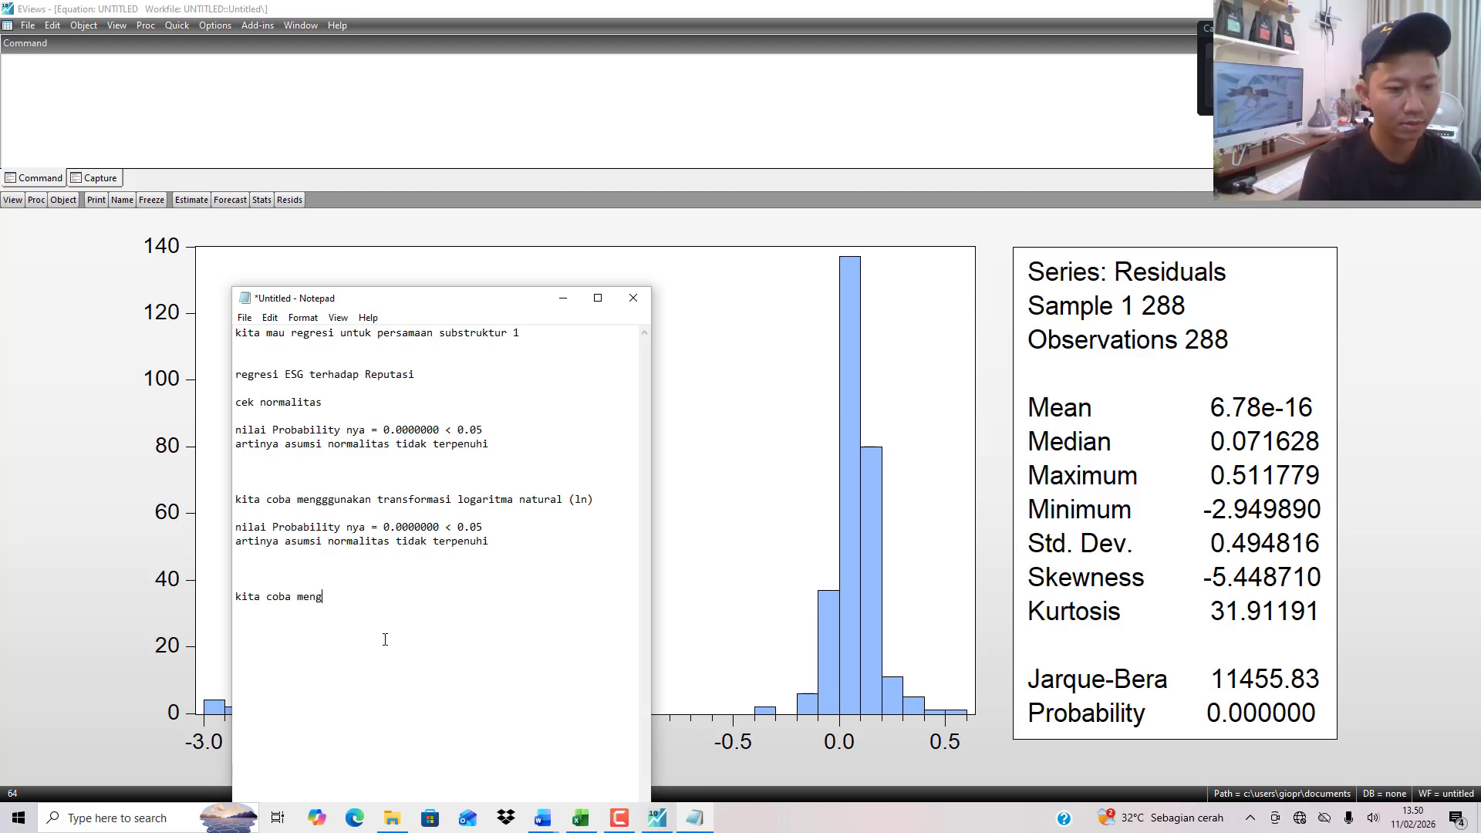
type("gunakan transformasi")
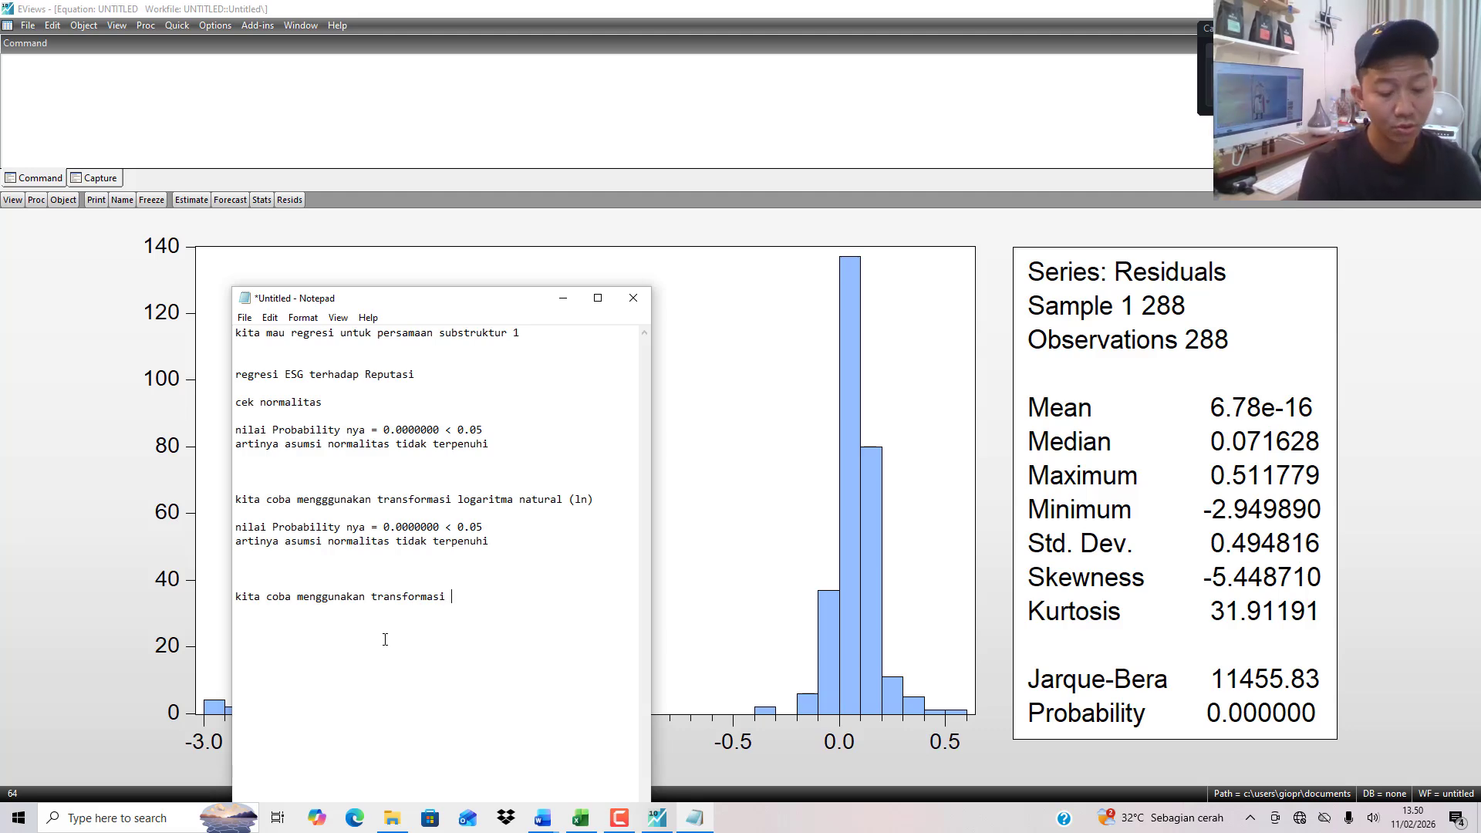
type(" square root")
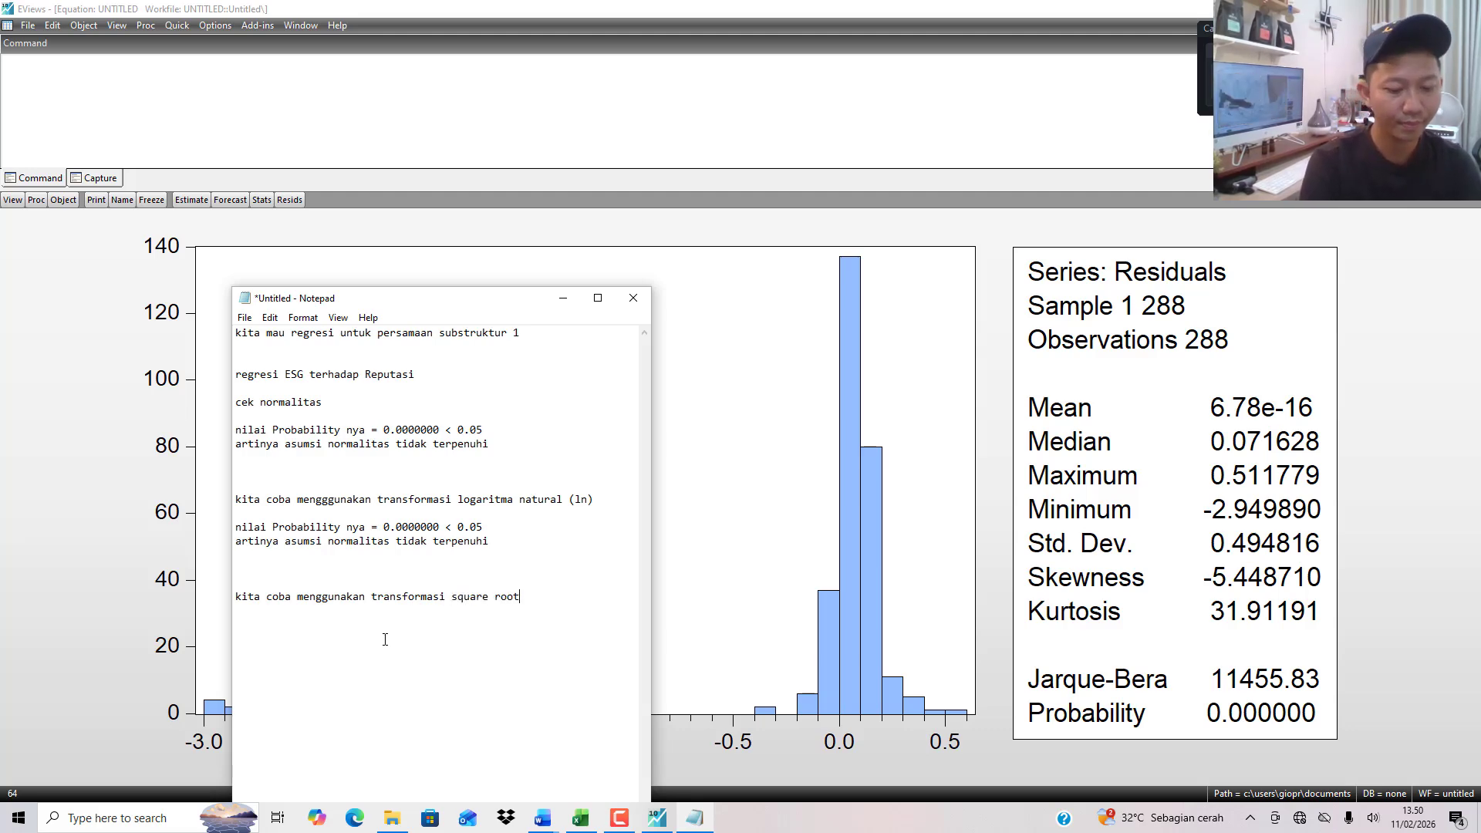
Complete the square root note with "(sqrt)" and re-estimate the equation in EViews as "sqrtreputasi esg c".
type(" (sqrt)")
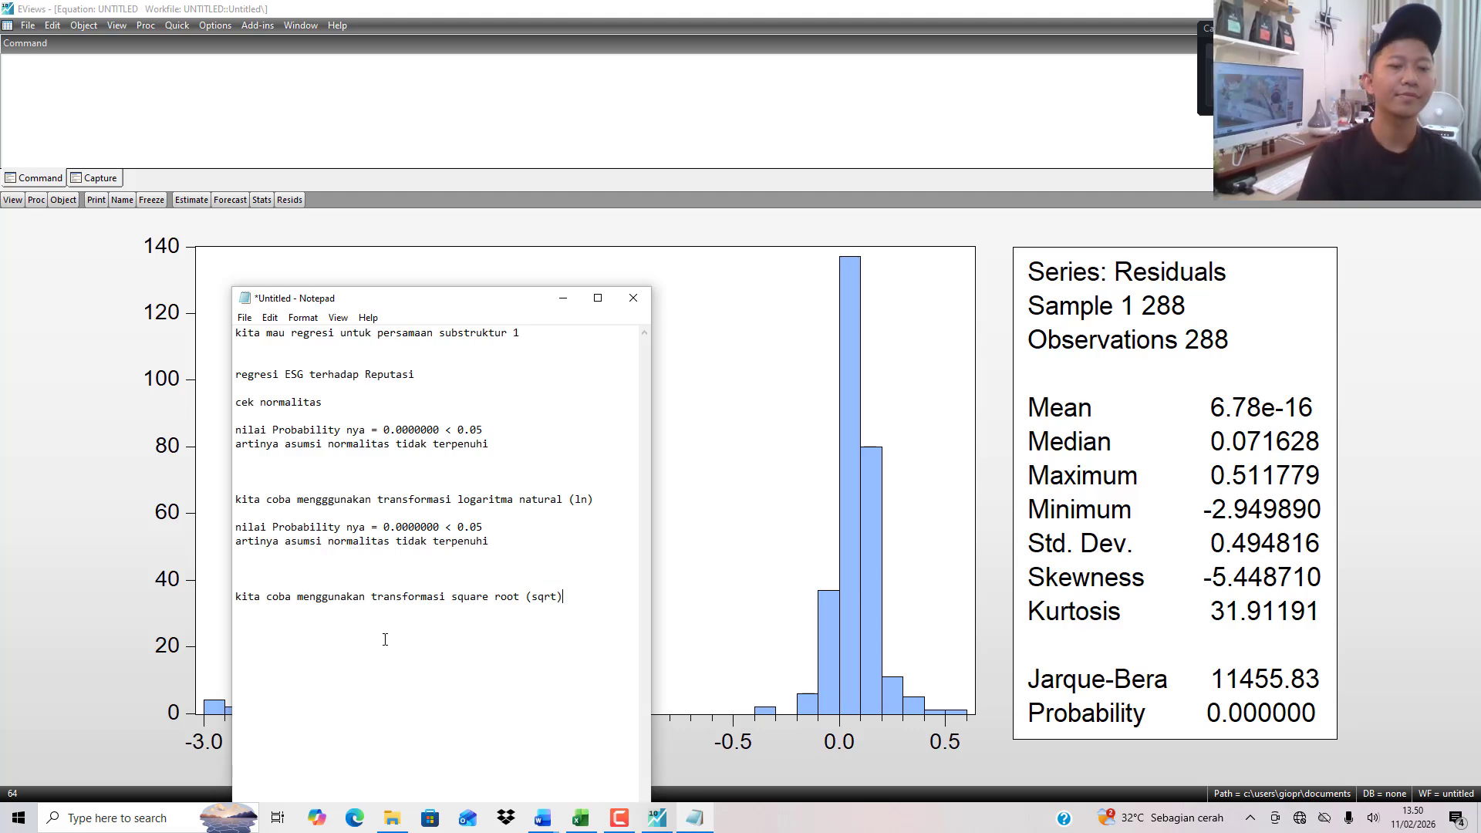
left_click(207, 200)
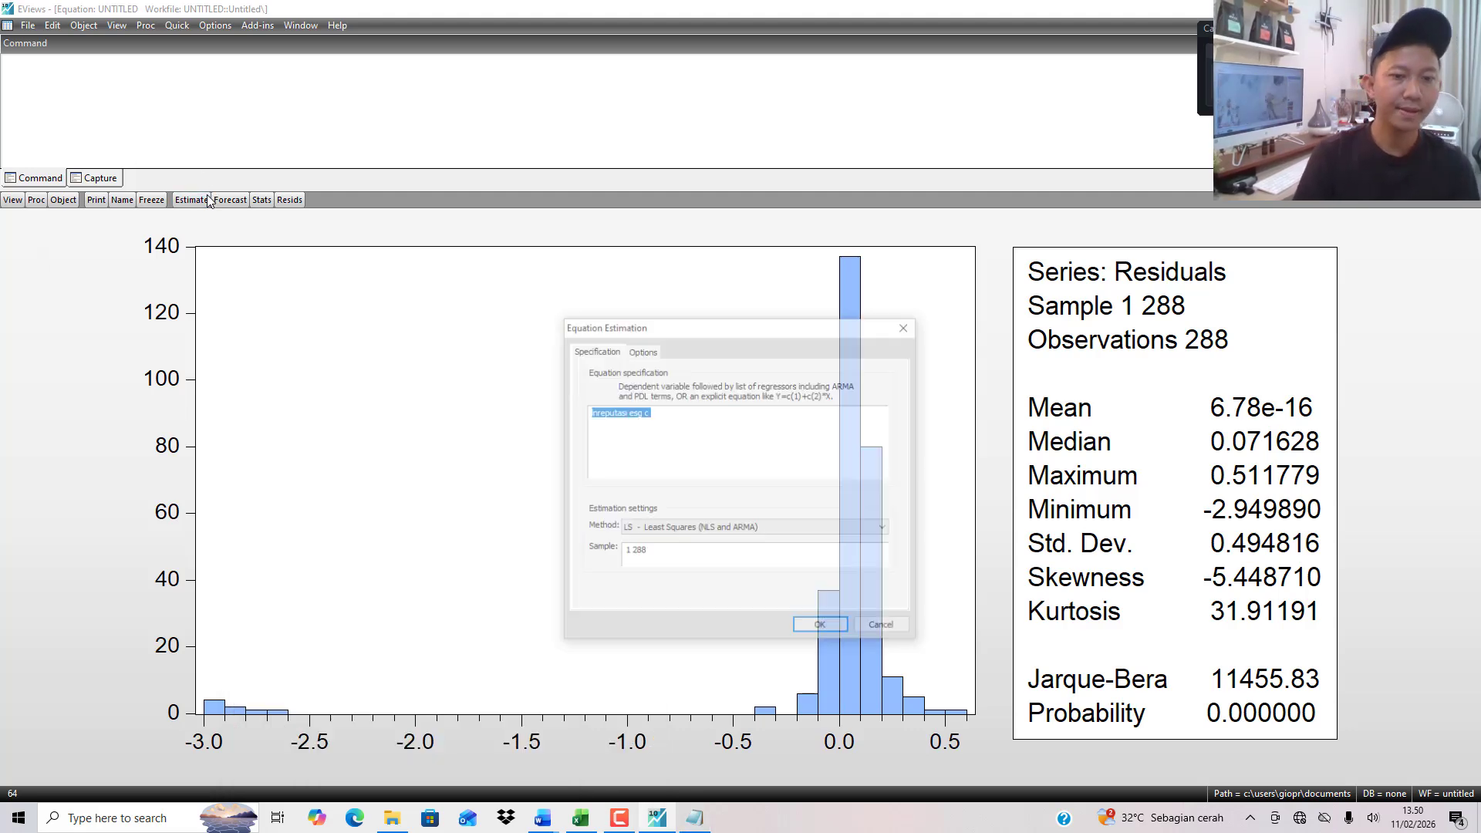
type("ln")
key("BackSpace")
key("BackSpace")
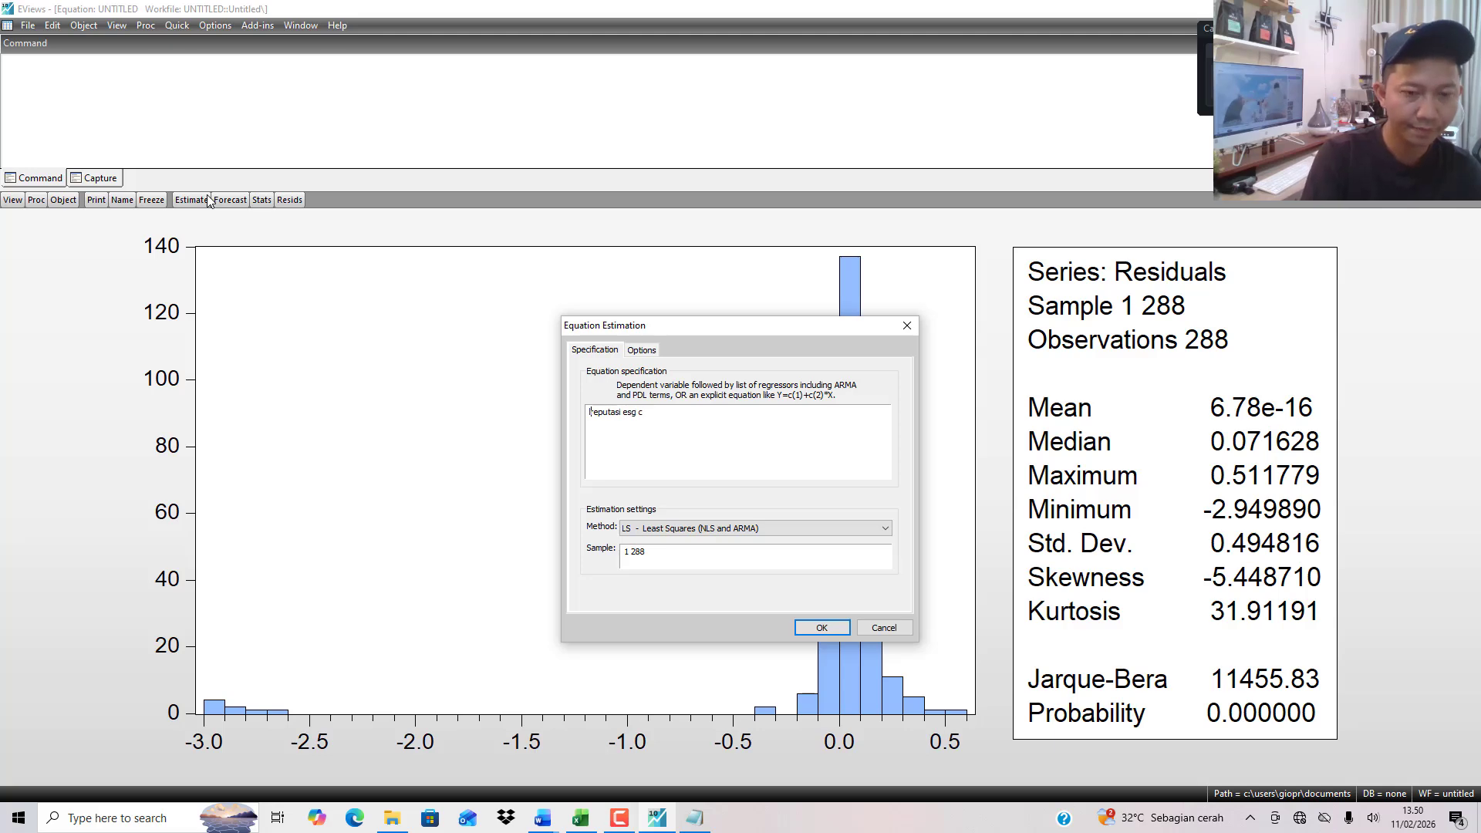
type("sqrt(")
key("Right")
key("Right")
key("Right")
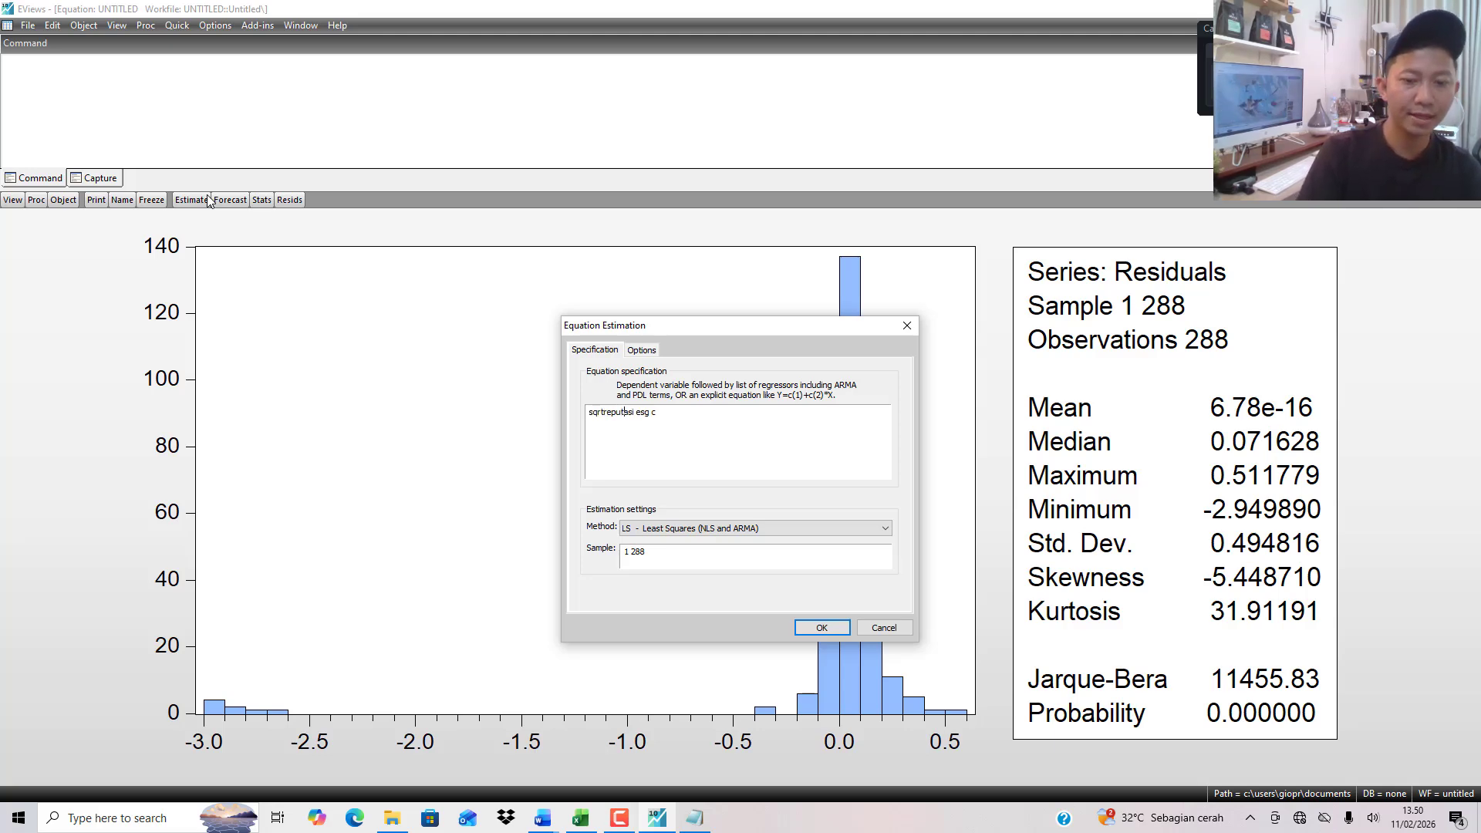
key("Return")
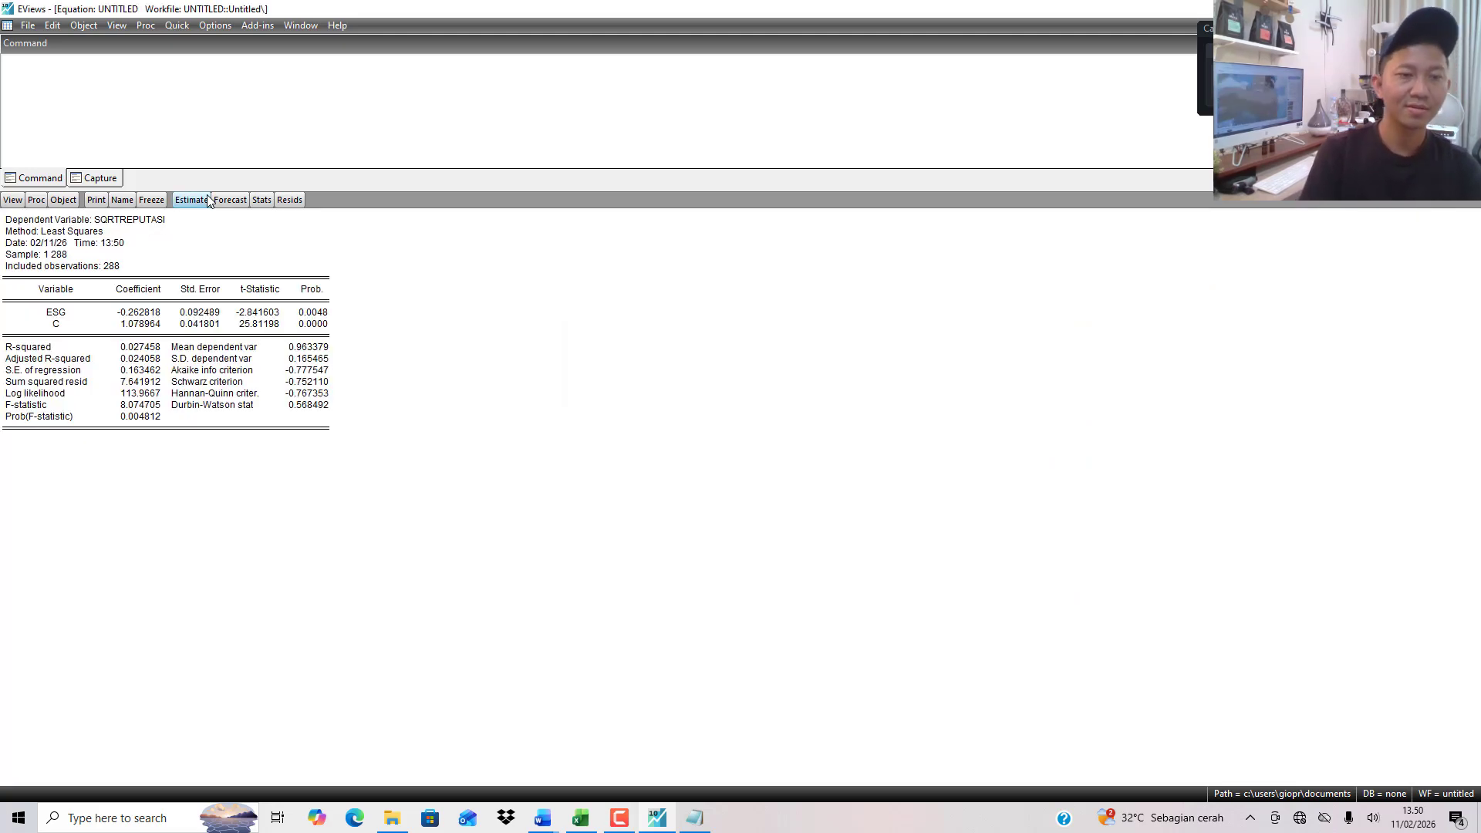
Run the Histogram - Normality Test on the residuals of the sqrtreputasi equation.
left_click(125, 28)
mouse_move(220, 169)
left_click(352, 200)
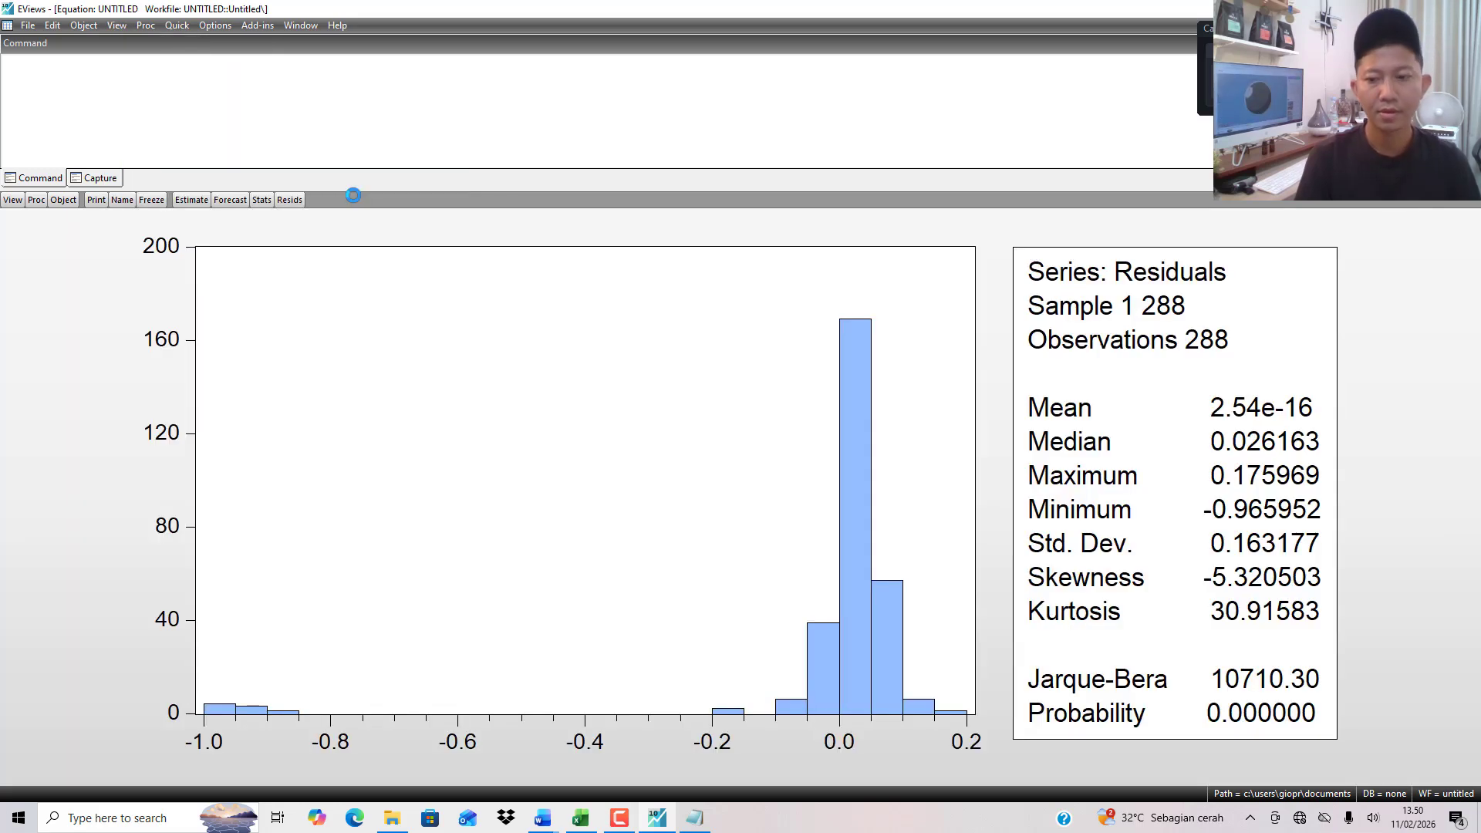
Switch to Notepad and copy the two-line probability and normality conclusion to below the "square root (sqrt)" note, leaving a blank line between.
left_click(694, 817)
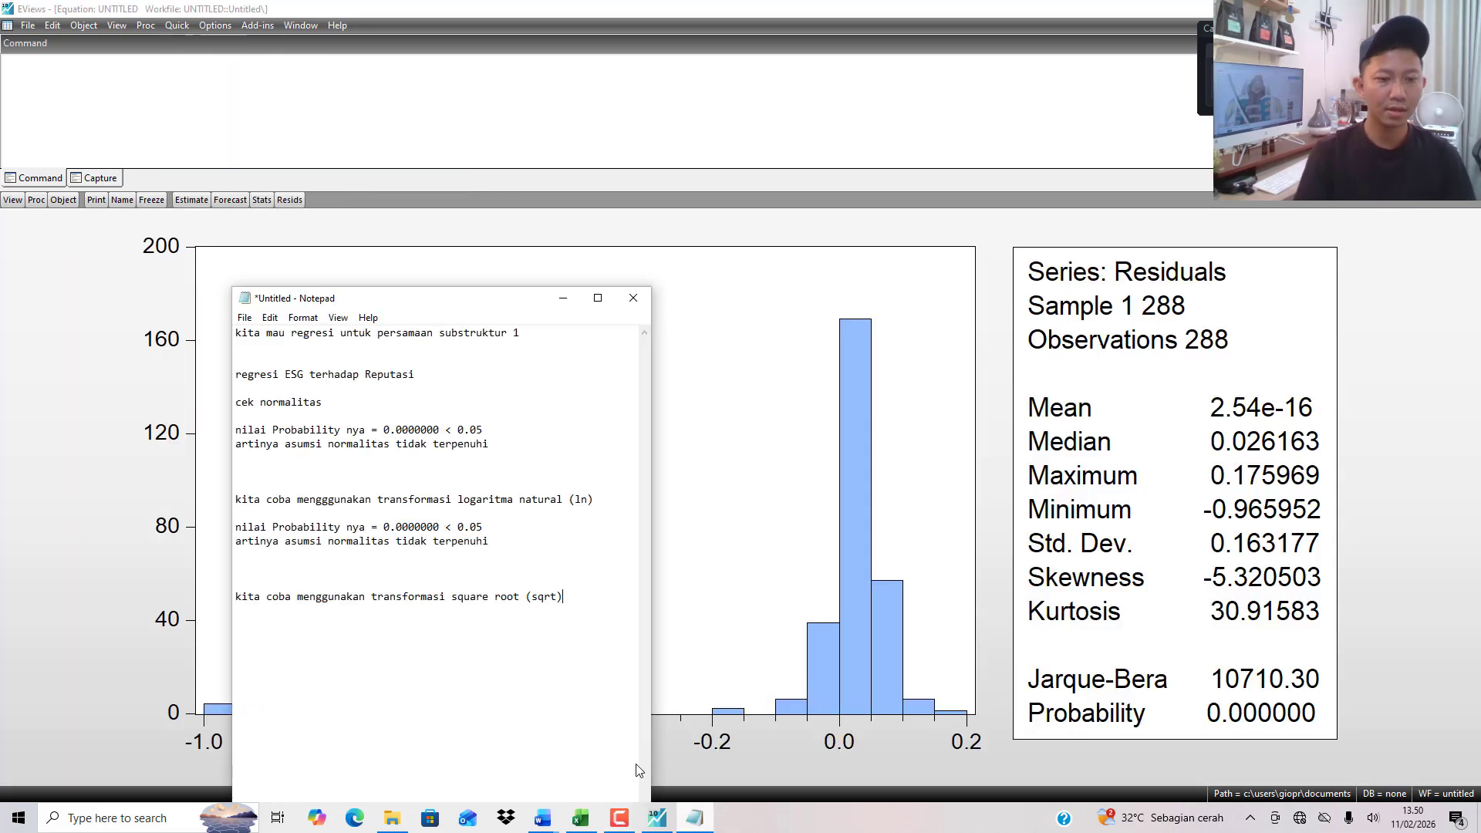
left_click_drag(540, 546, 183, 531)
key("ctrl+c")
left_click(299, 644)
key("ctrl+v")
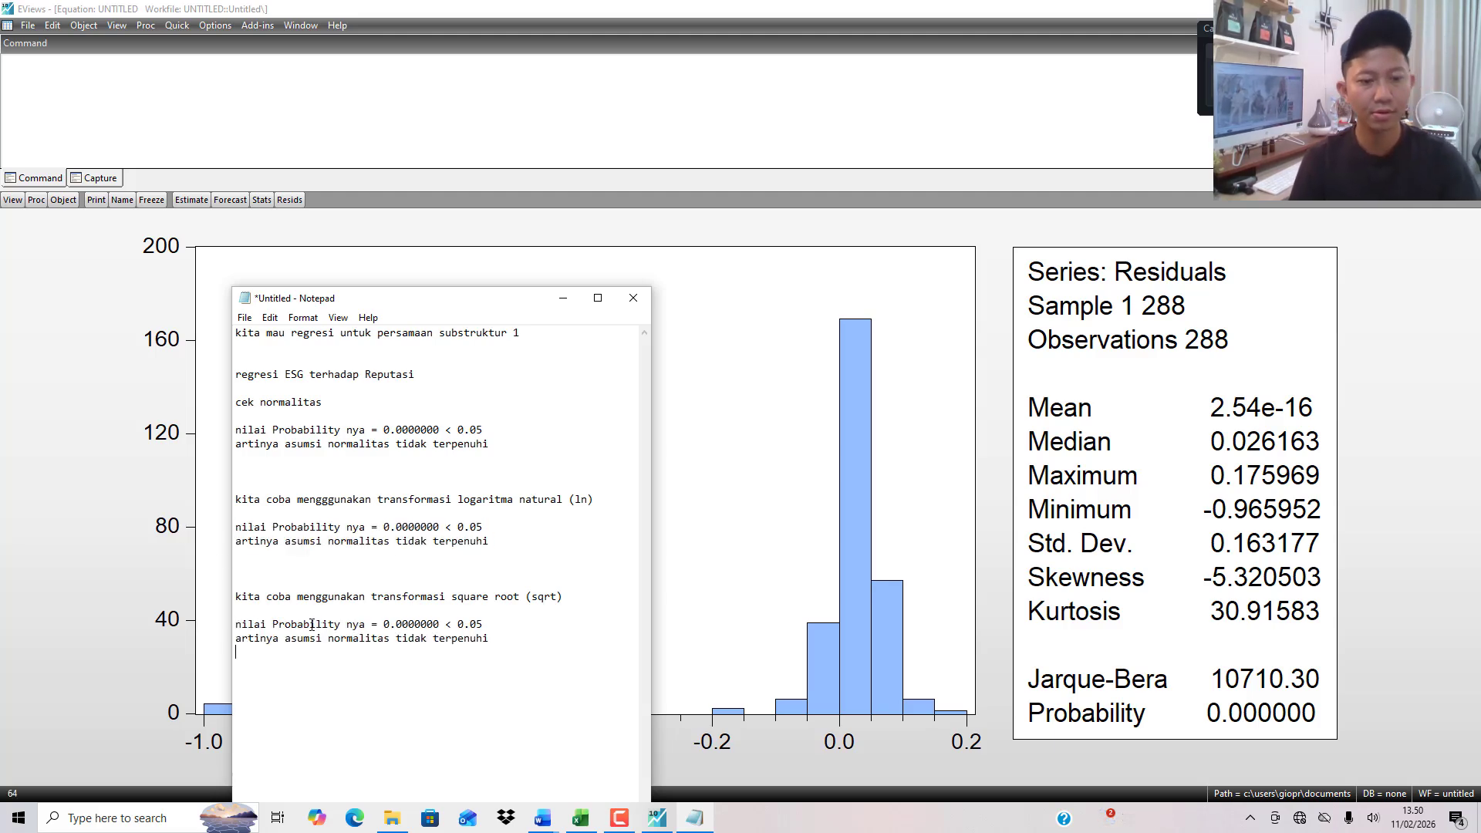
Add the note "kita coba menggunakan transformasi logaritma natural normal (lnn)" a few lines below the copied conclusion, followed by blank lines.
key("Return")
key("Return")
key("Return")
scroll(311, 624, "down", 5)
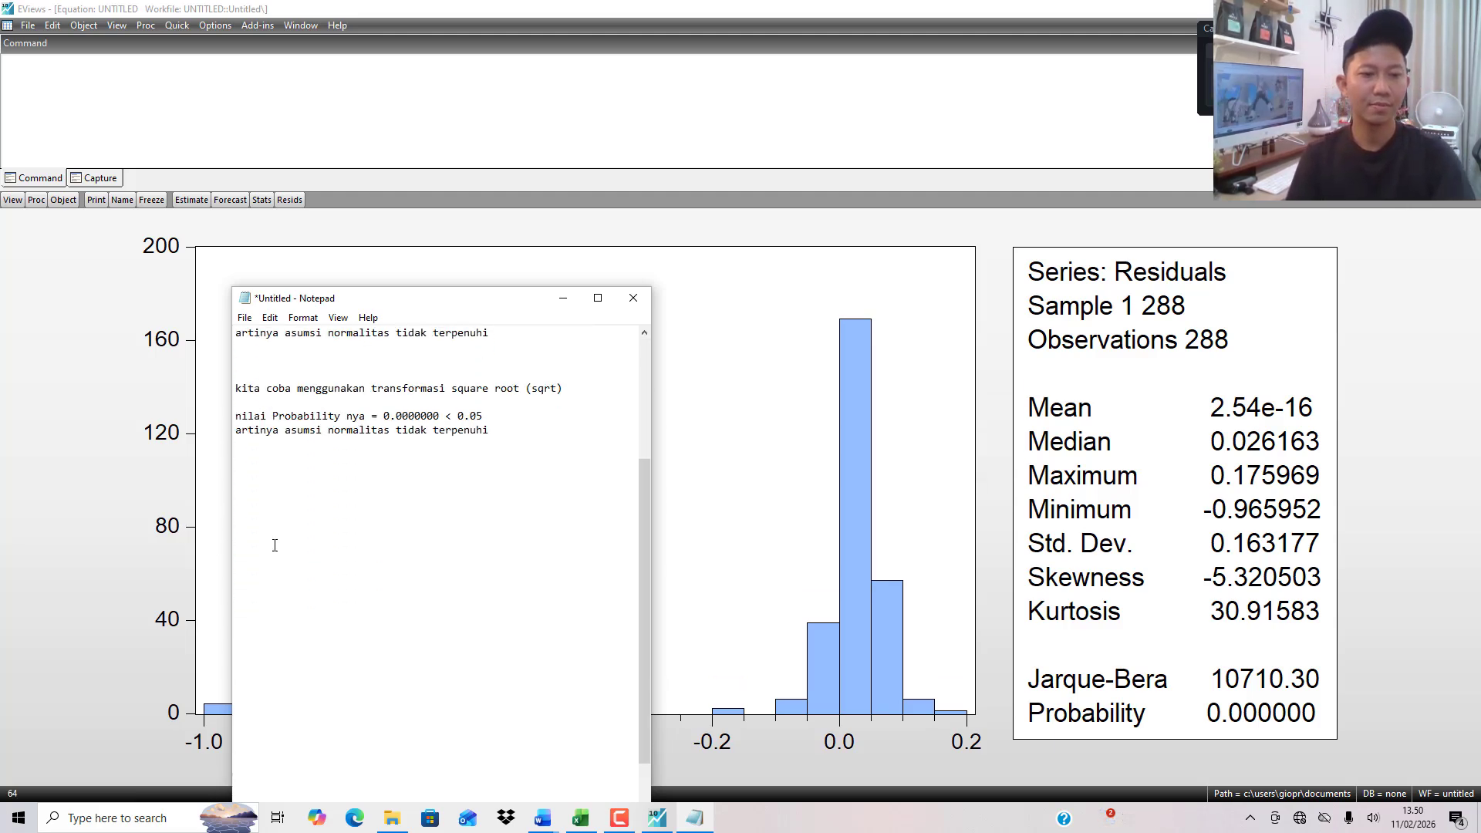
type("k")
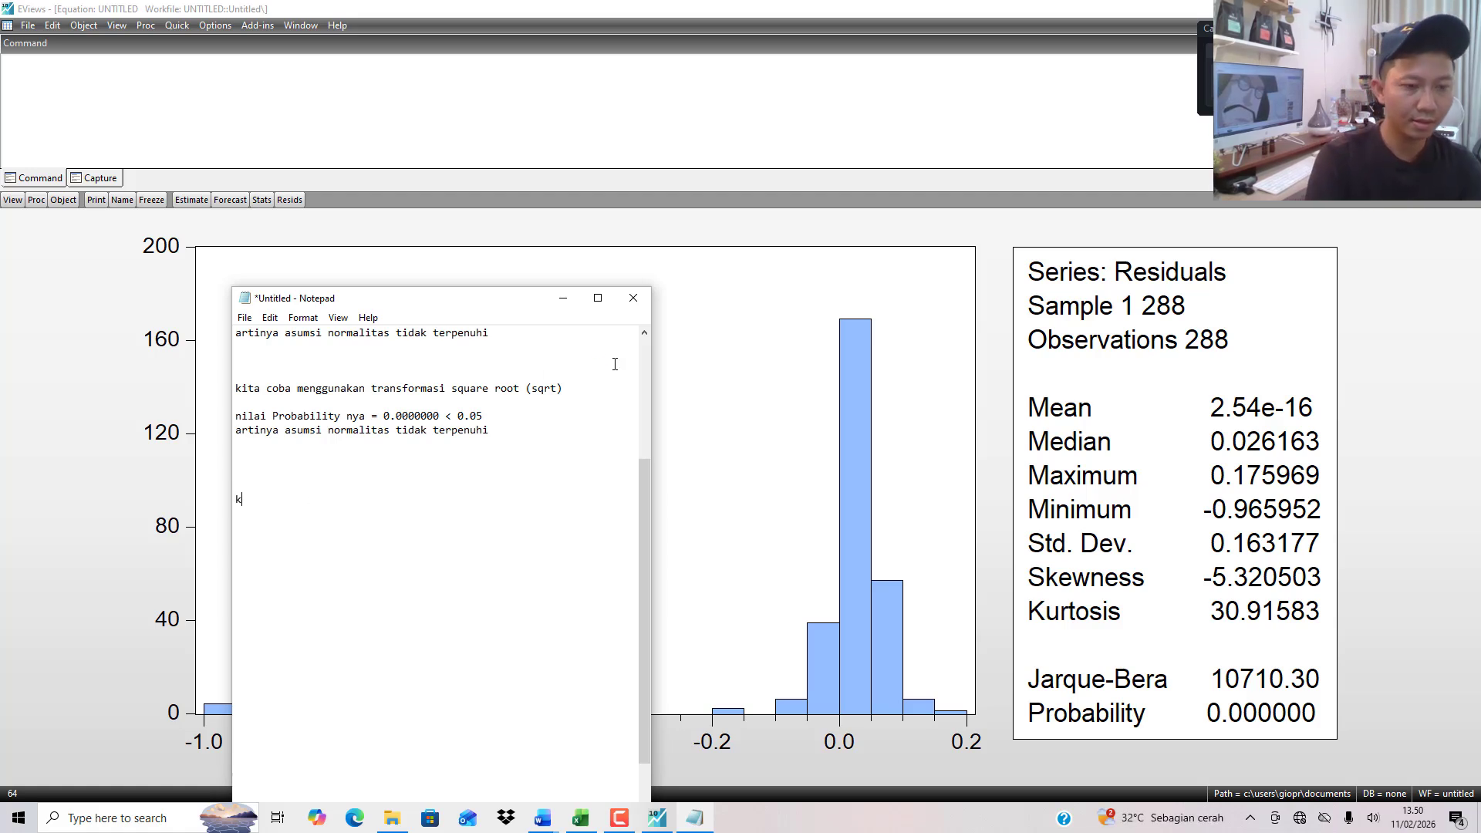
type("ita coba meng")
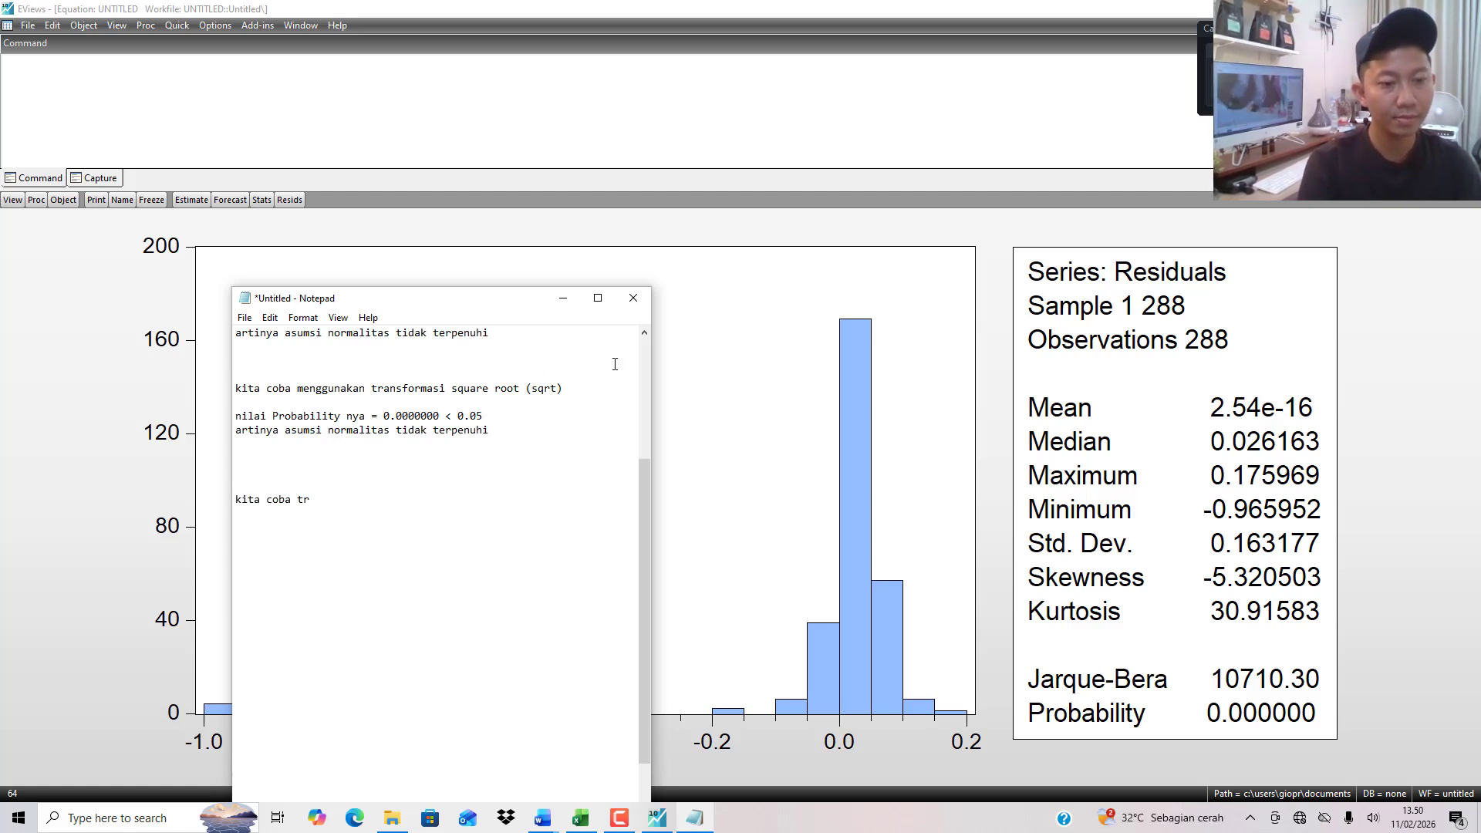
type("gunak")
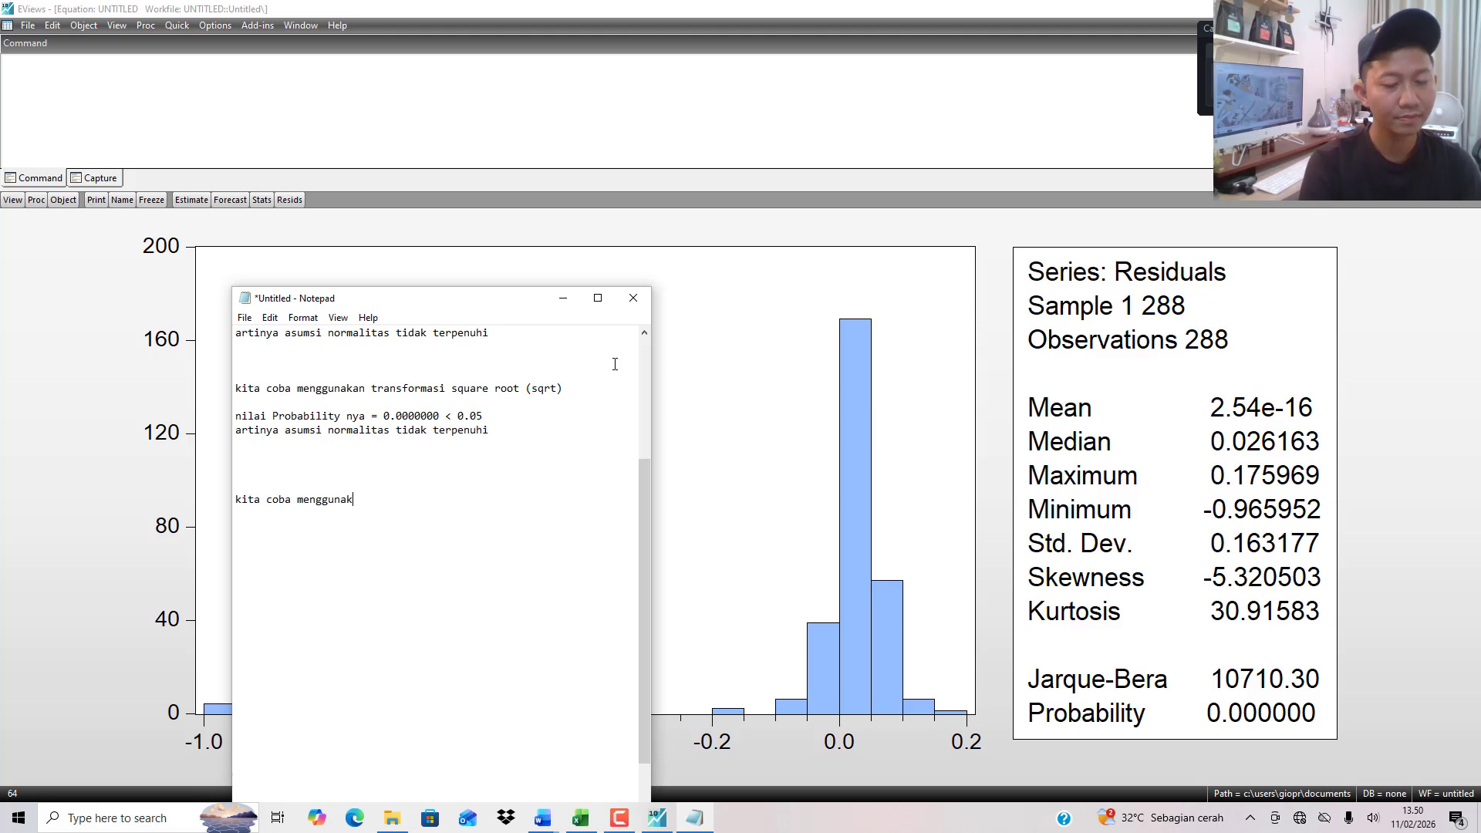
type("an transf")
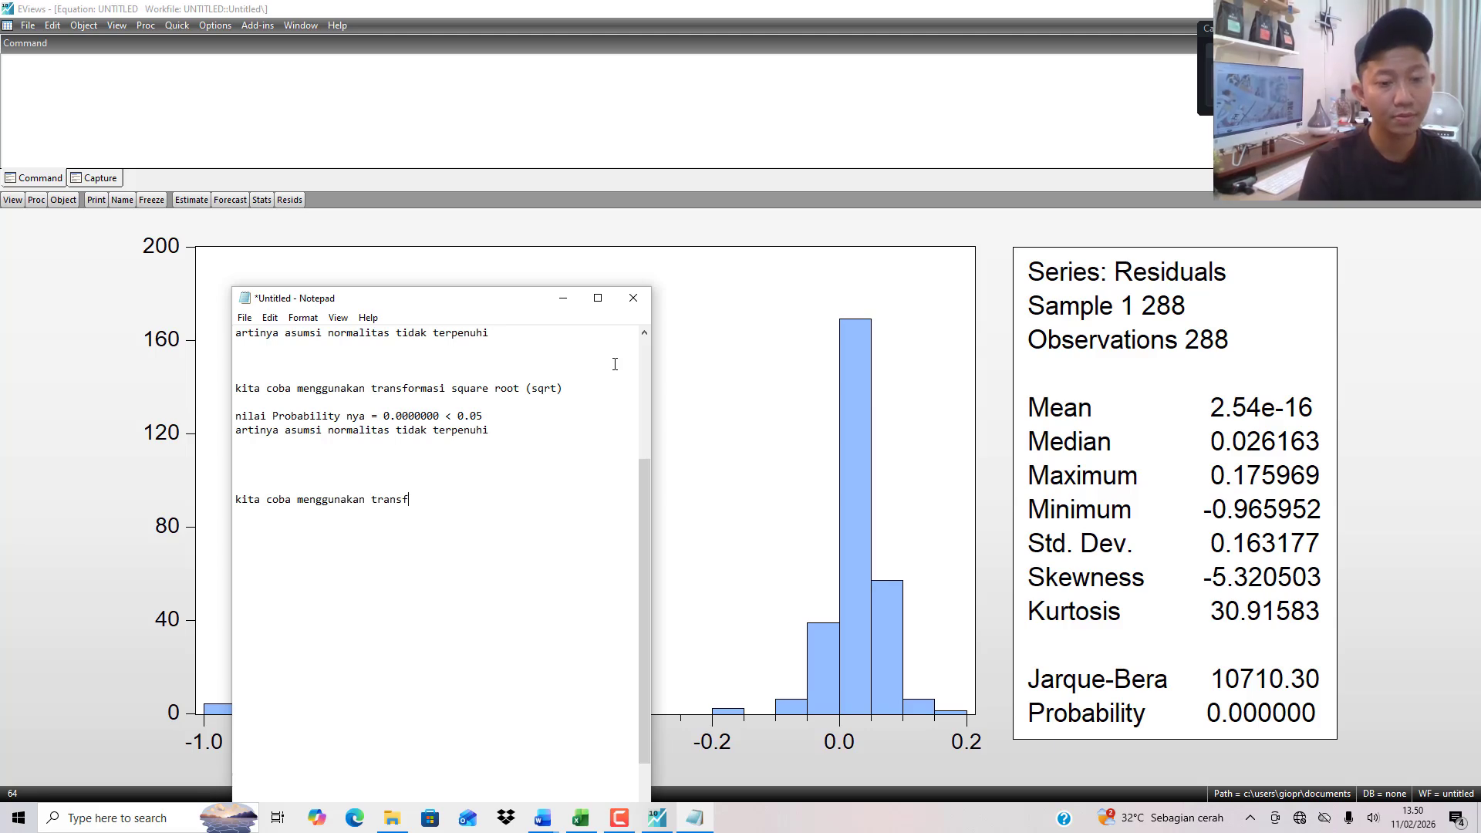
type("ormasi logaritman natur")
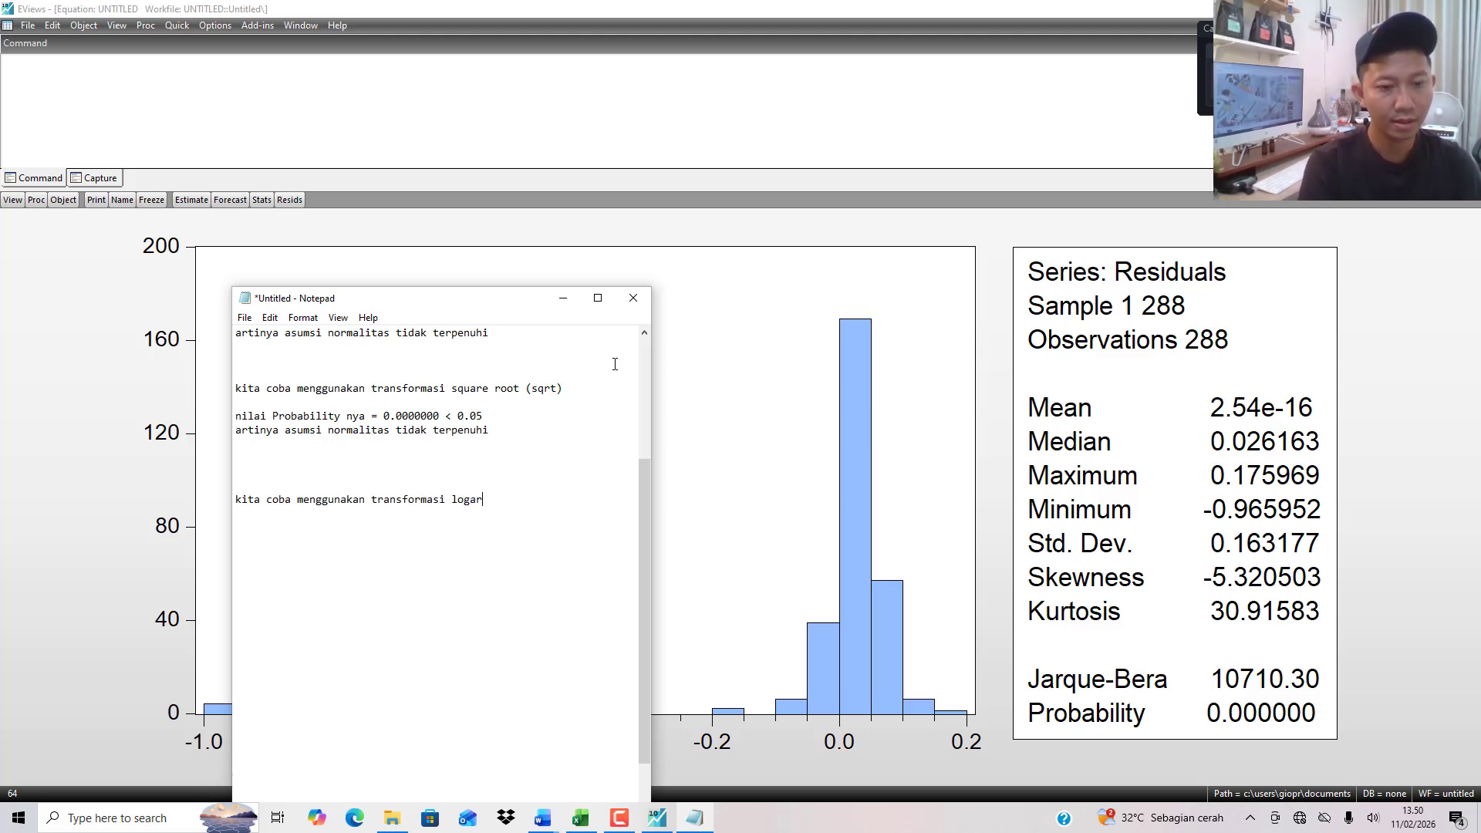
key("BackSpace")
key("BackSpace")
key("BackSpace")
key("BackSpace")
key("BackSpace")
key("BackSpace")
key("BackSpace")
key("BackSpace")
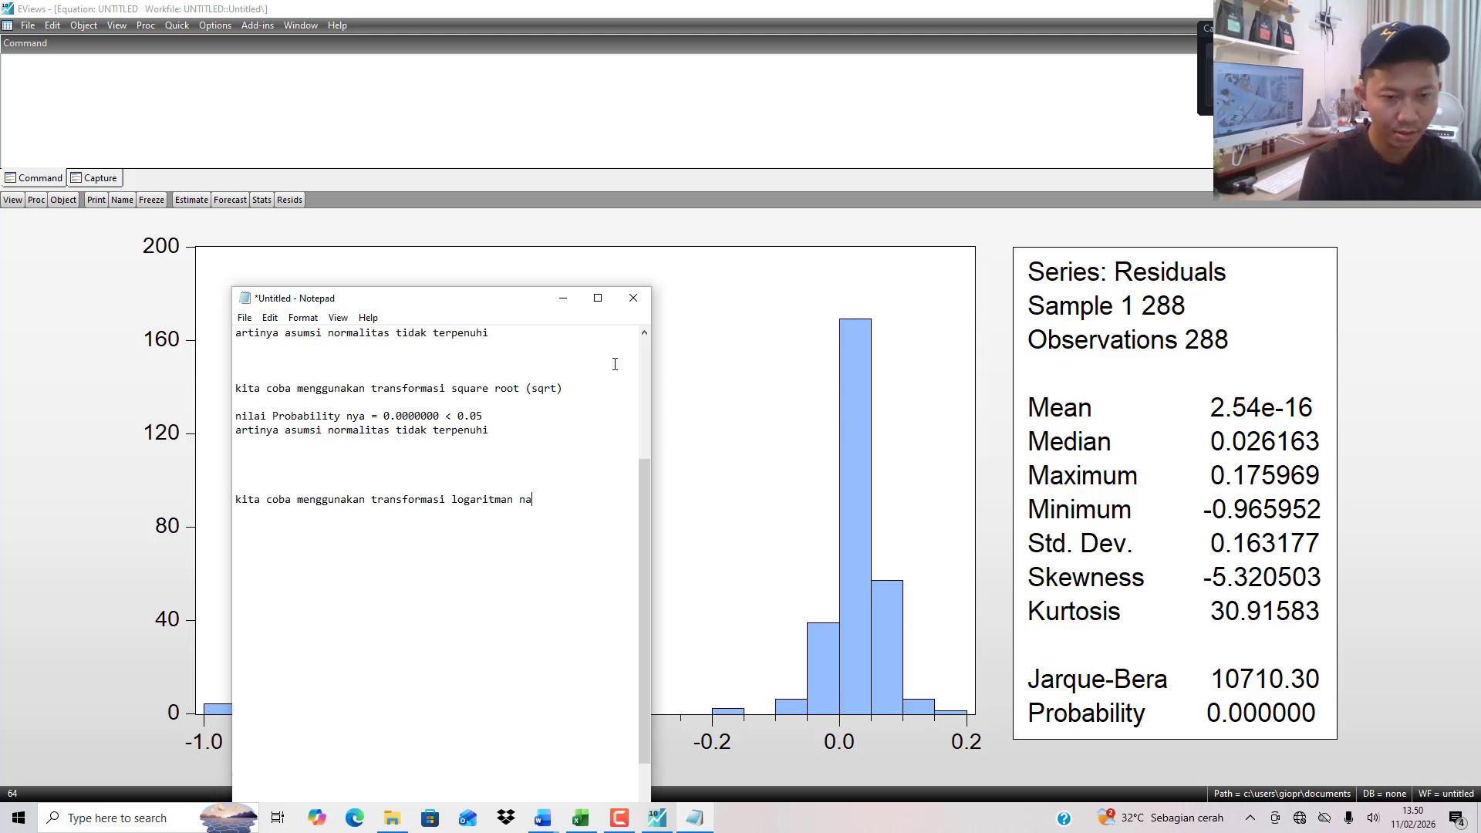
type("a natural n")
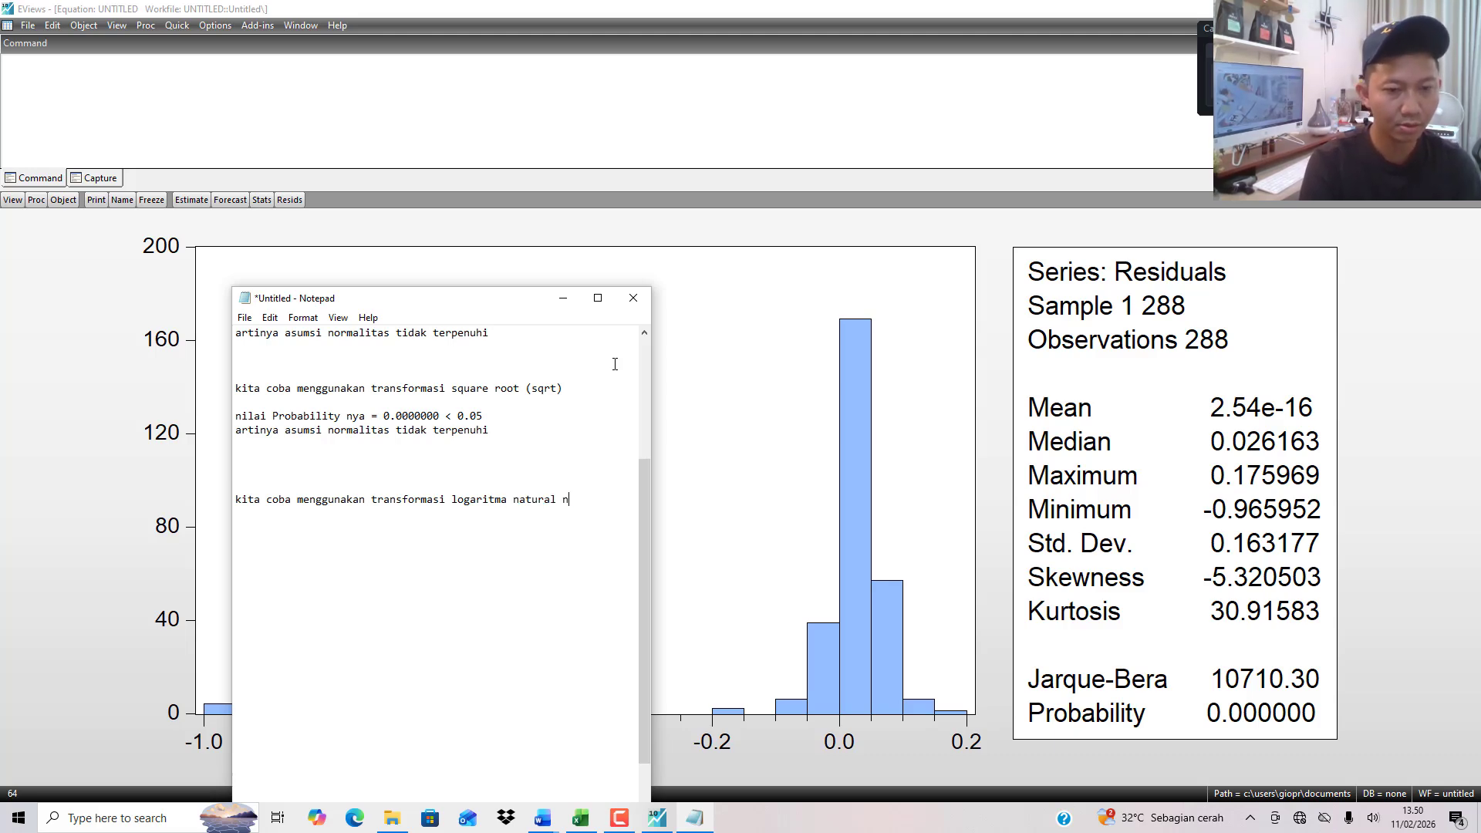
type("ormal (lnn)")
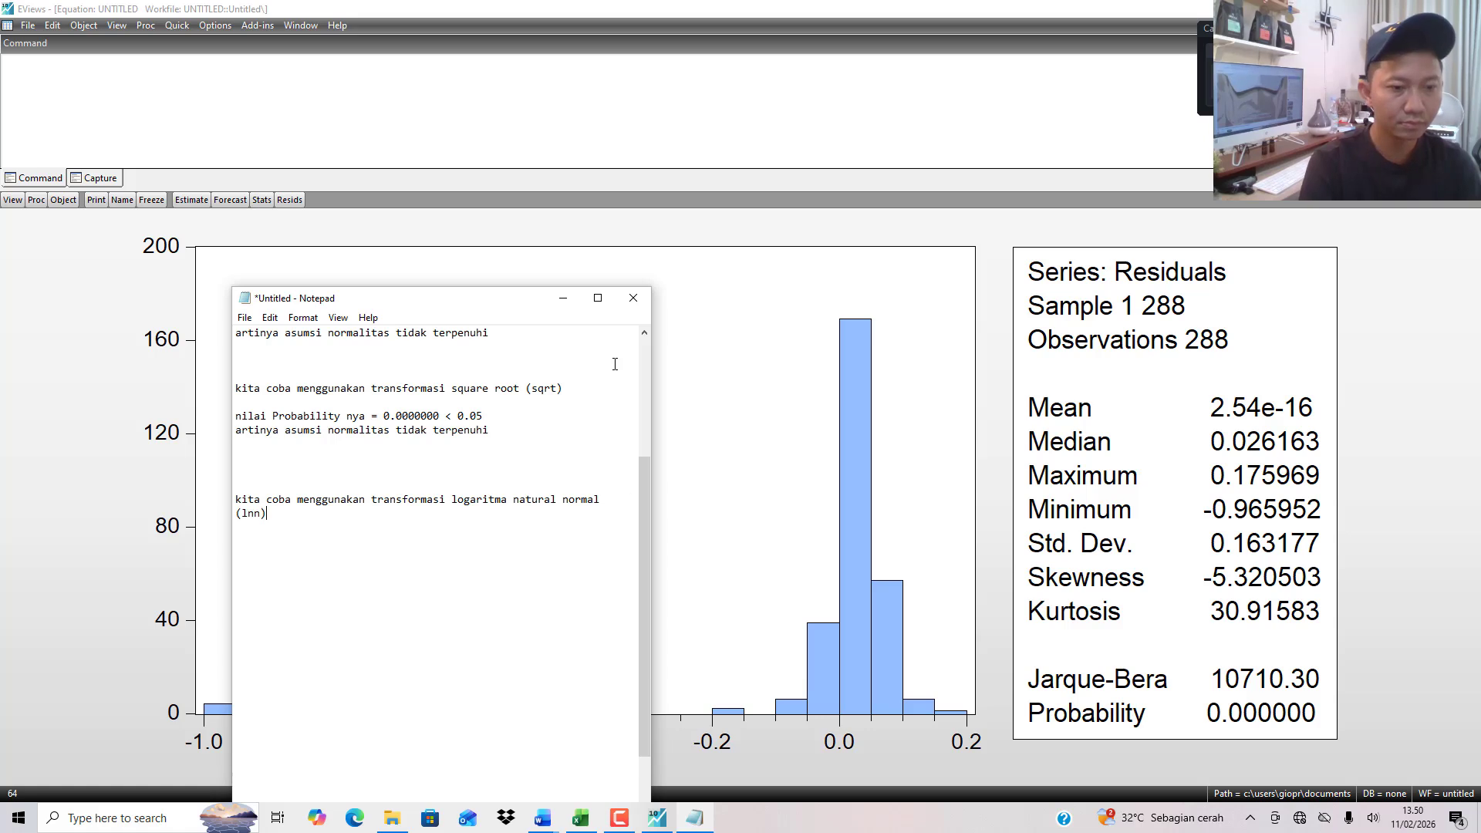
key("Return")
key("Return")
key("Return")
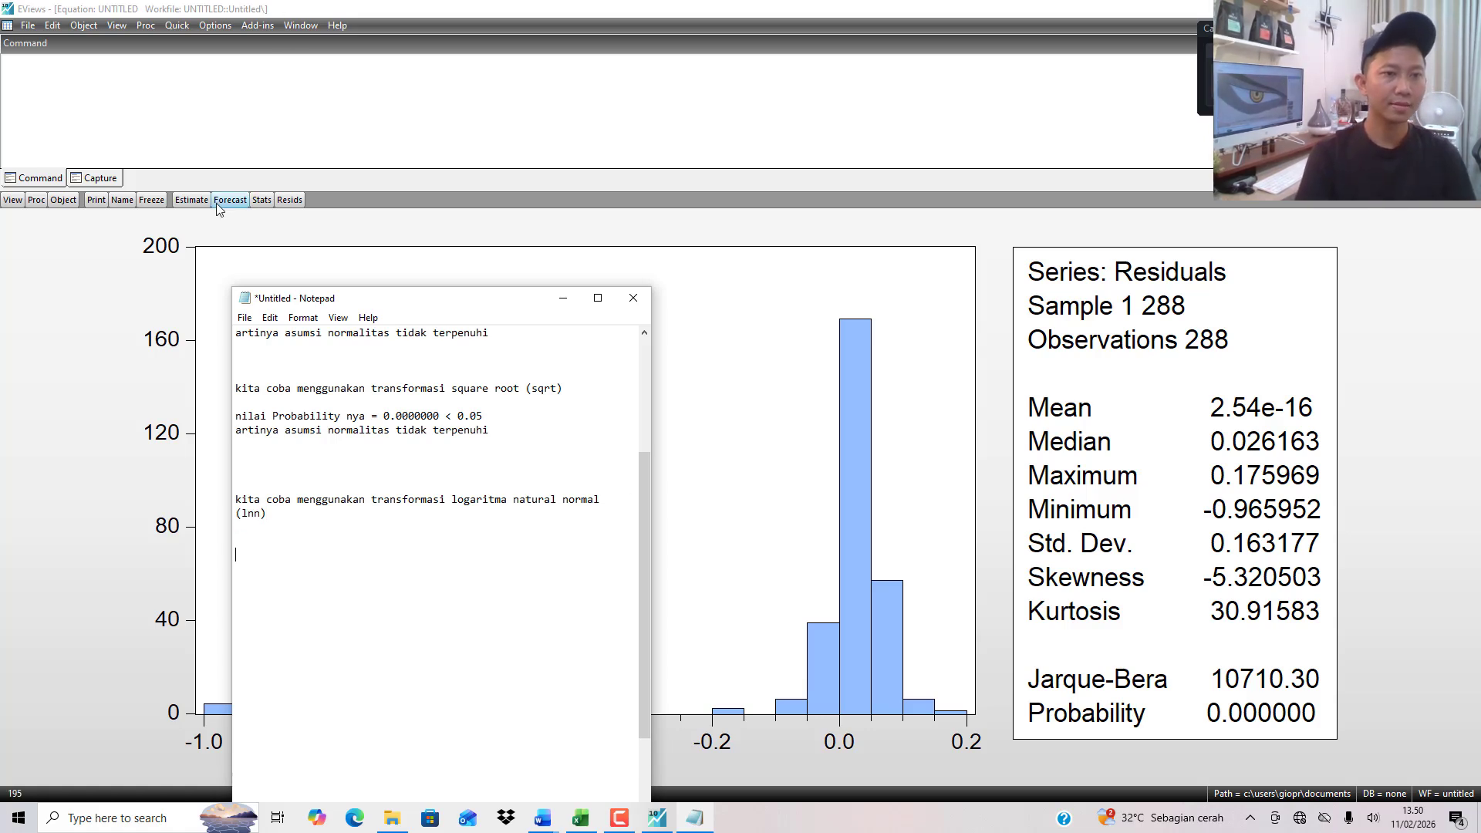
Return to EViews and re-estimate the equation with the lnn-transformed dependent variable, as "lnnreputasi esg c".
left_click(190, 200)
key("Home")
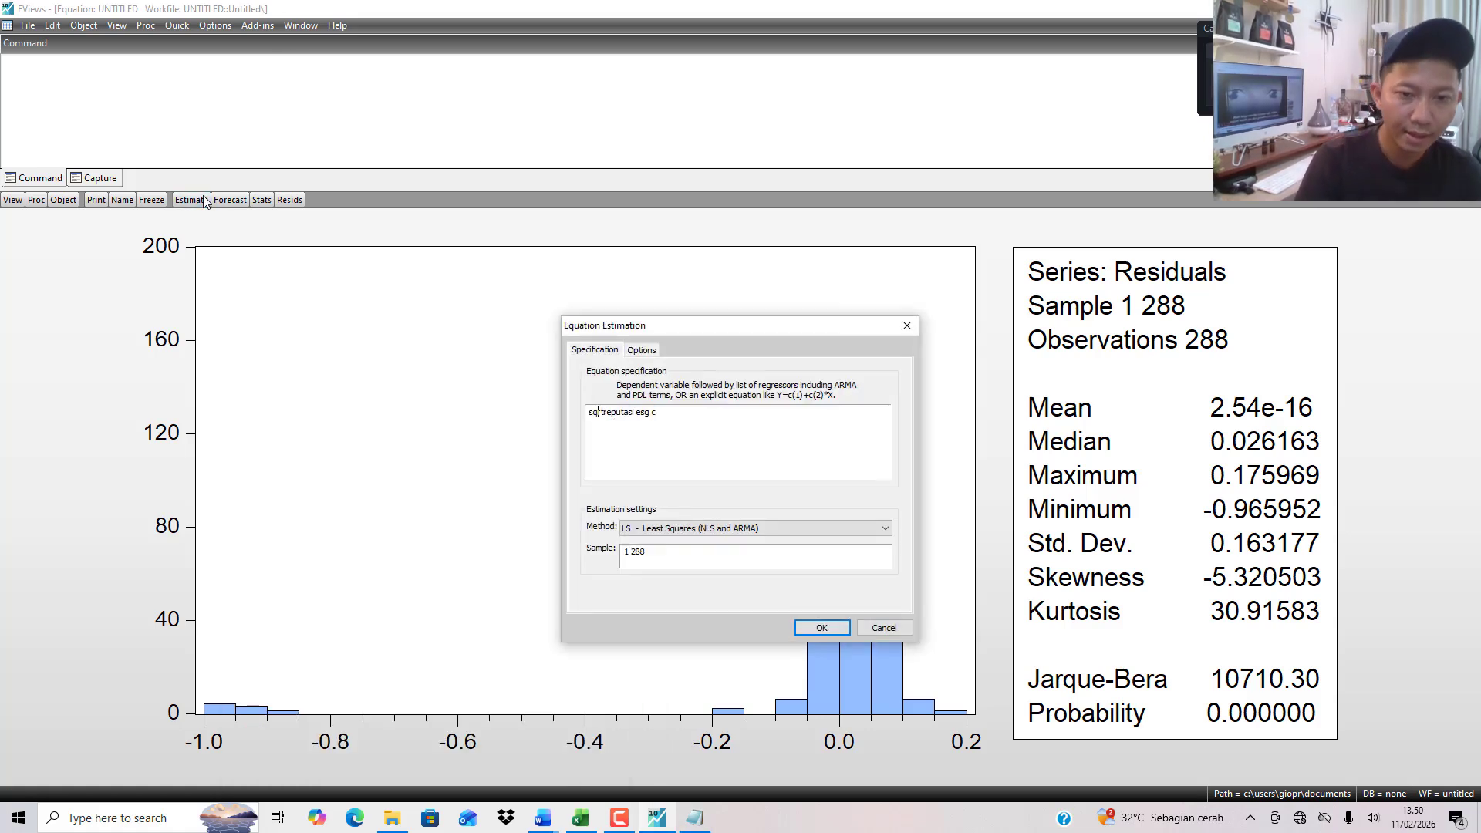
key("Right")
key("Right")
key("BackSpace")
key("BackSpace")
key("BackSpace")
key("BackSpace")
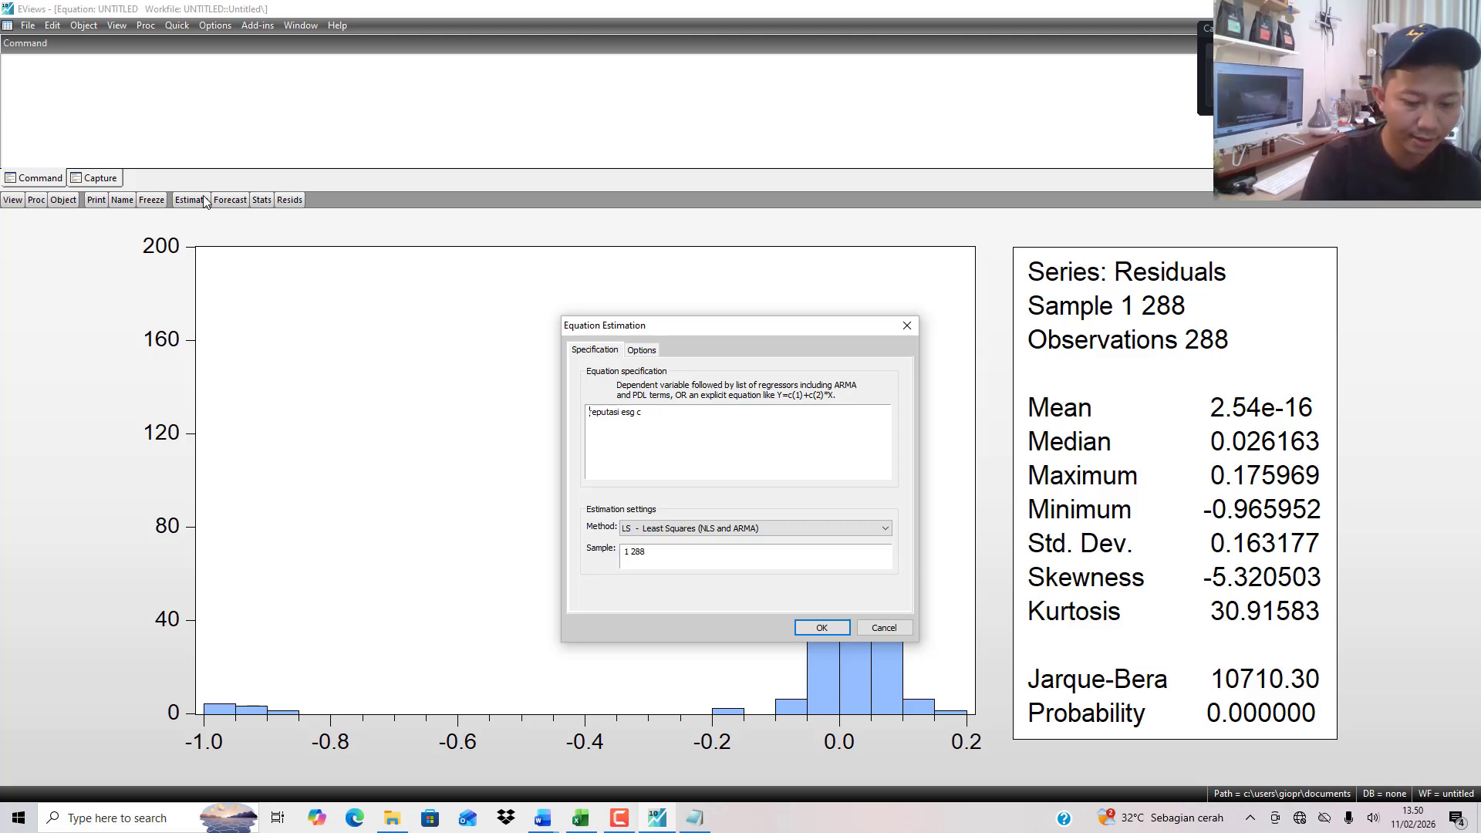
type("lnn")
key("Return")
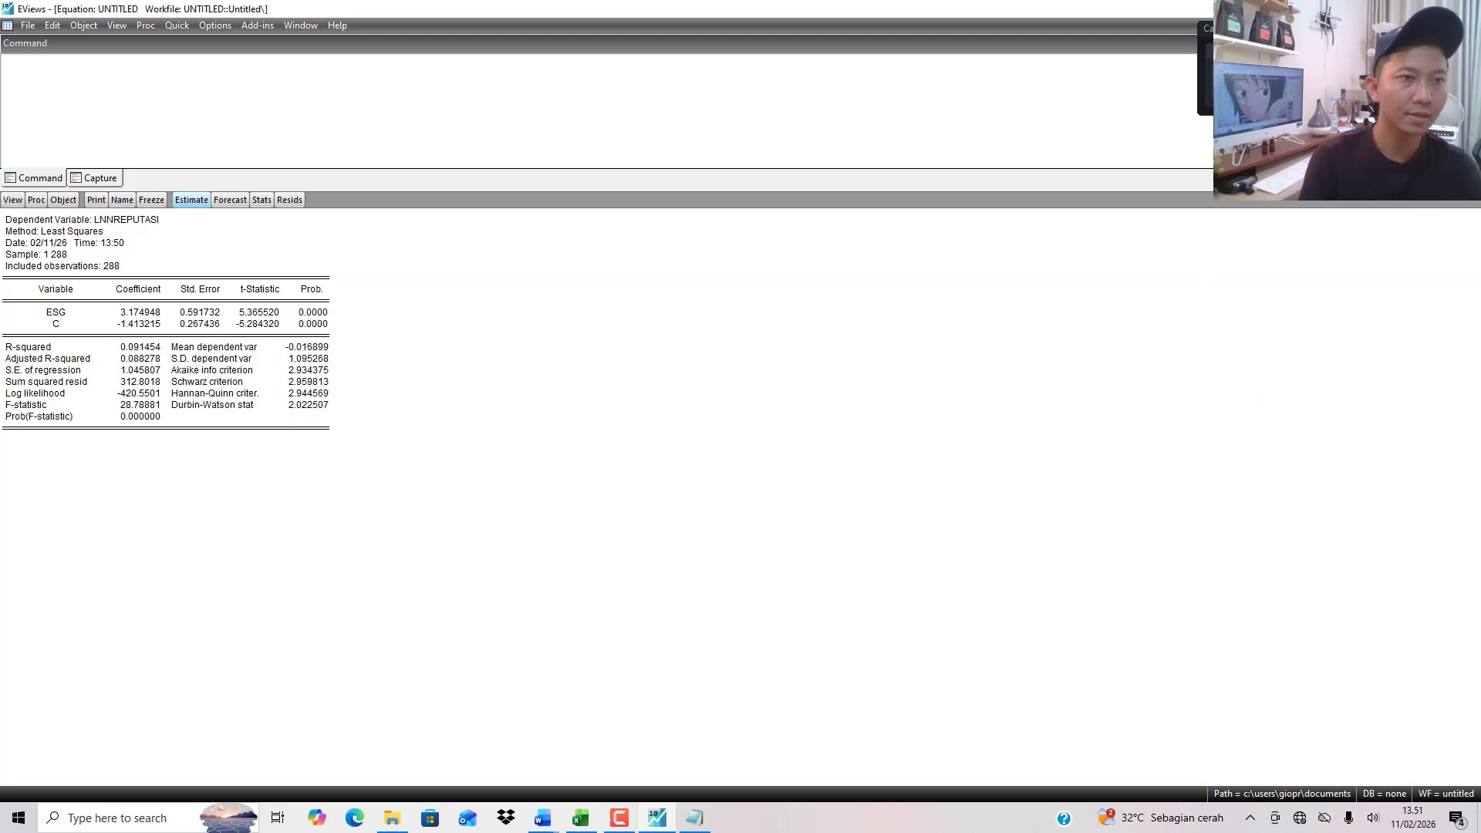
Run the Histogram - Normality Test on the residuals of the lnnreputasi equation.
left_click(129, 26)
mouse_move(170, 165)
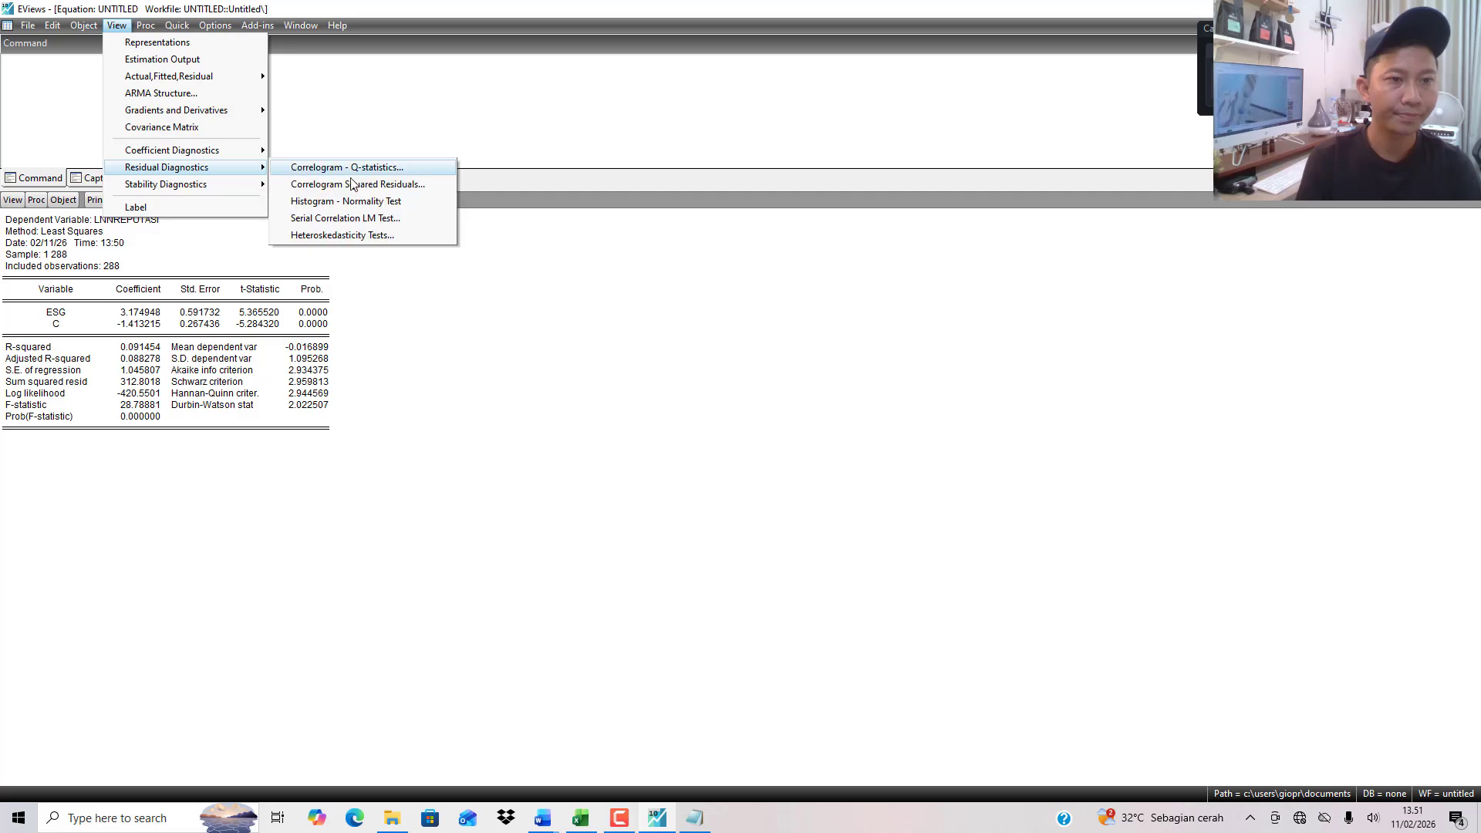
left_click(356, 202)
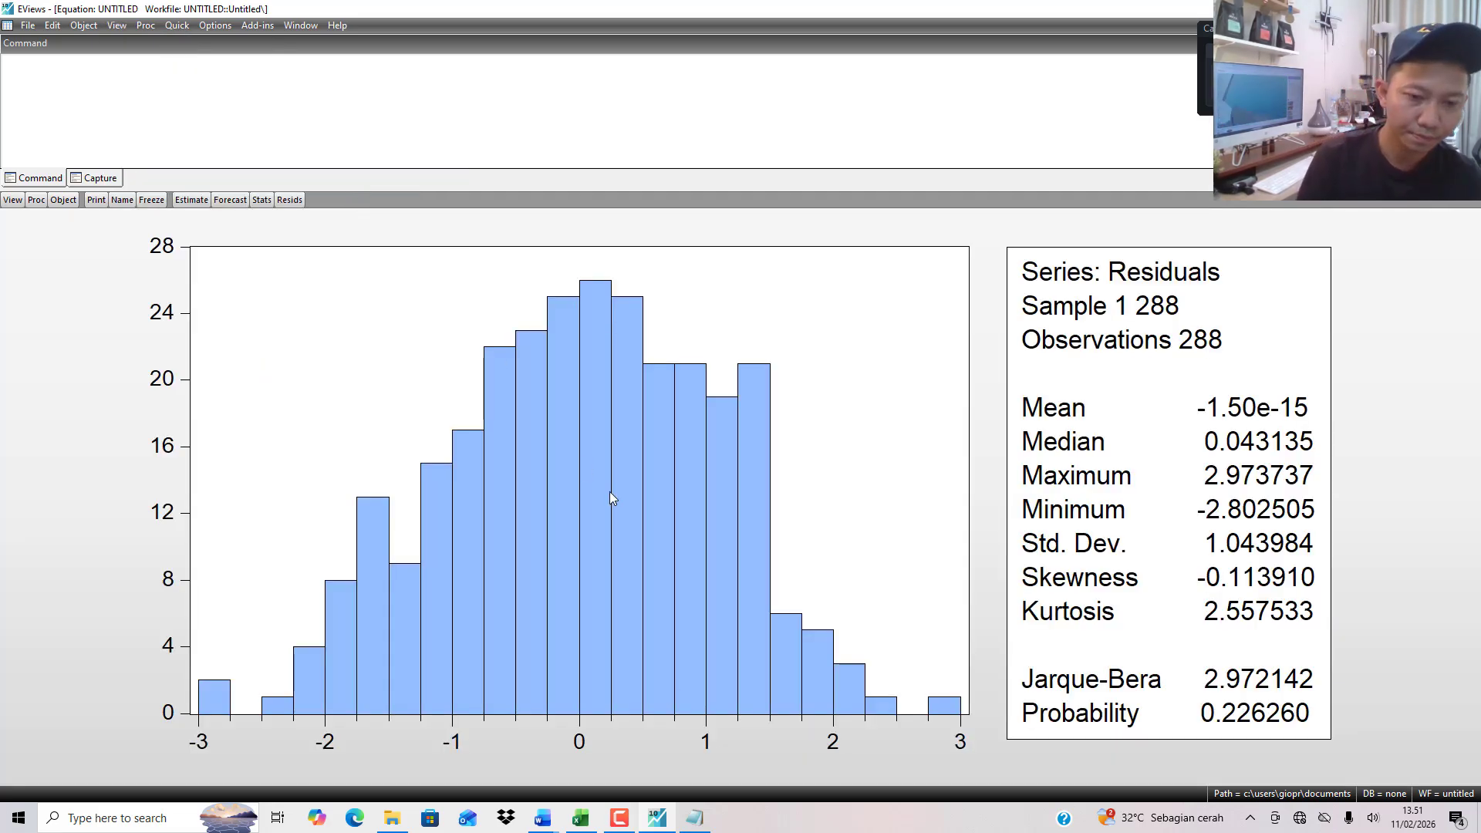
Switch to Notepad and record "ternyata sudah normal" and "nilai probability = 0.226260 > 0.05" below the lnn note, separated by a blank line.
left_click(693, 817)
type("t")
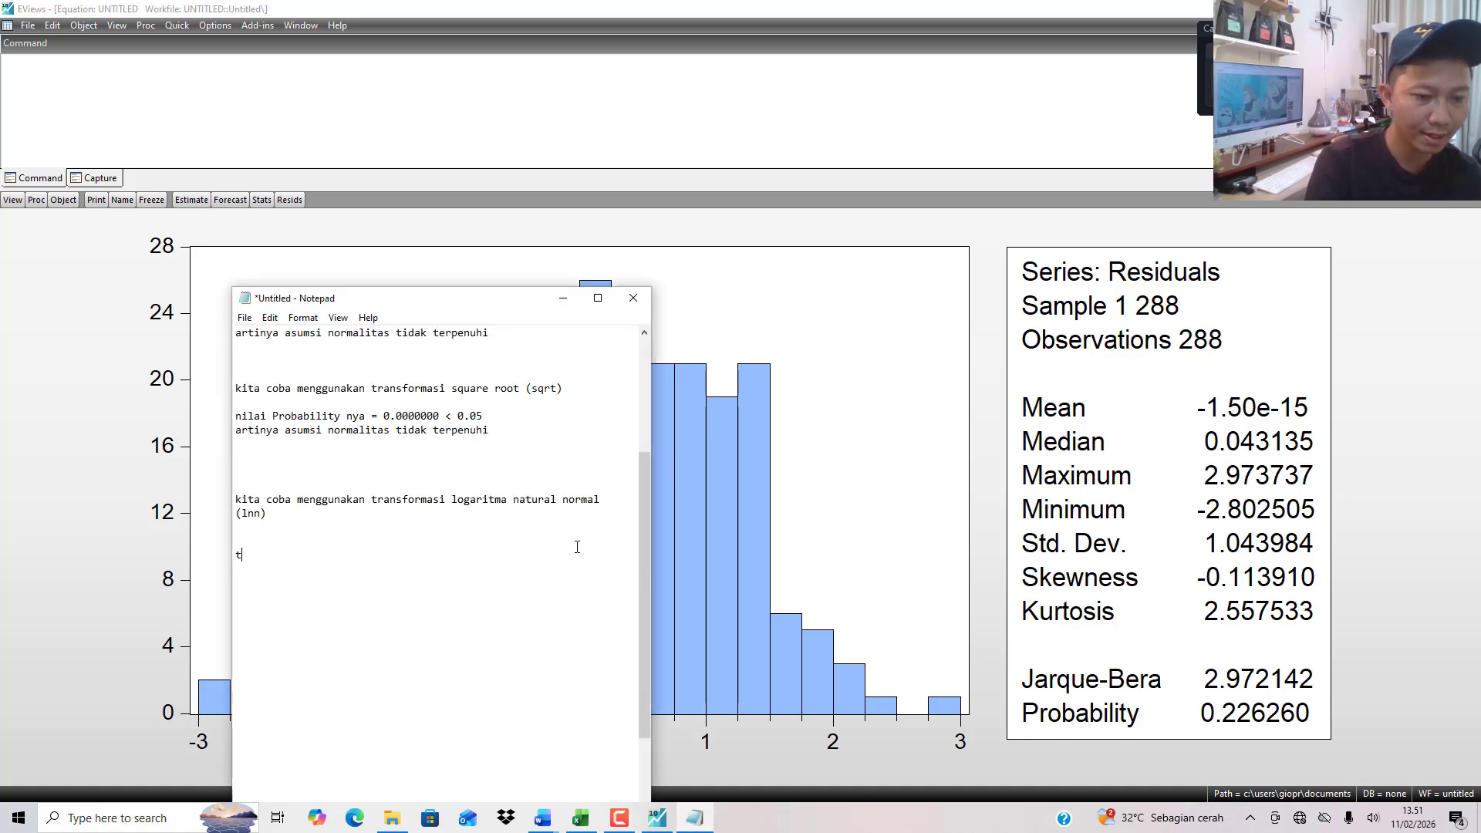
type("ernyata sudah nor")
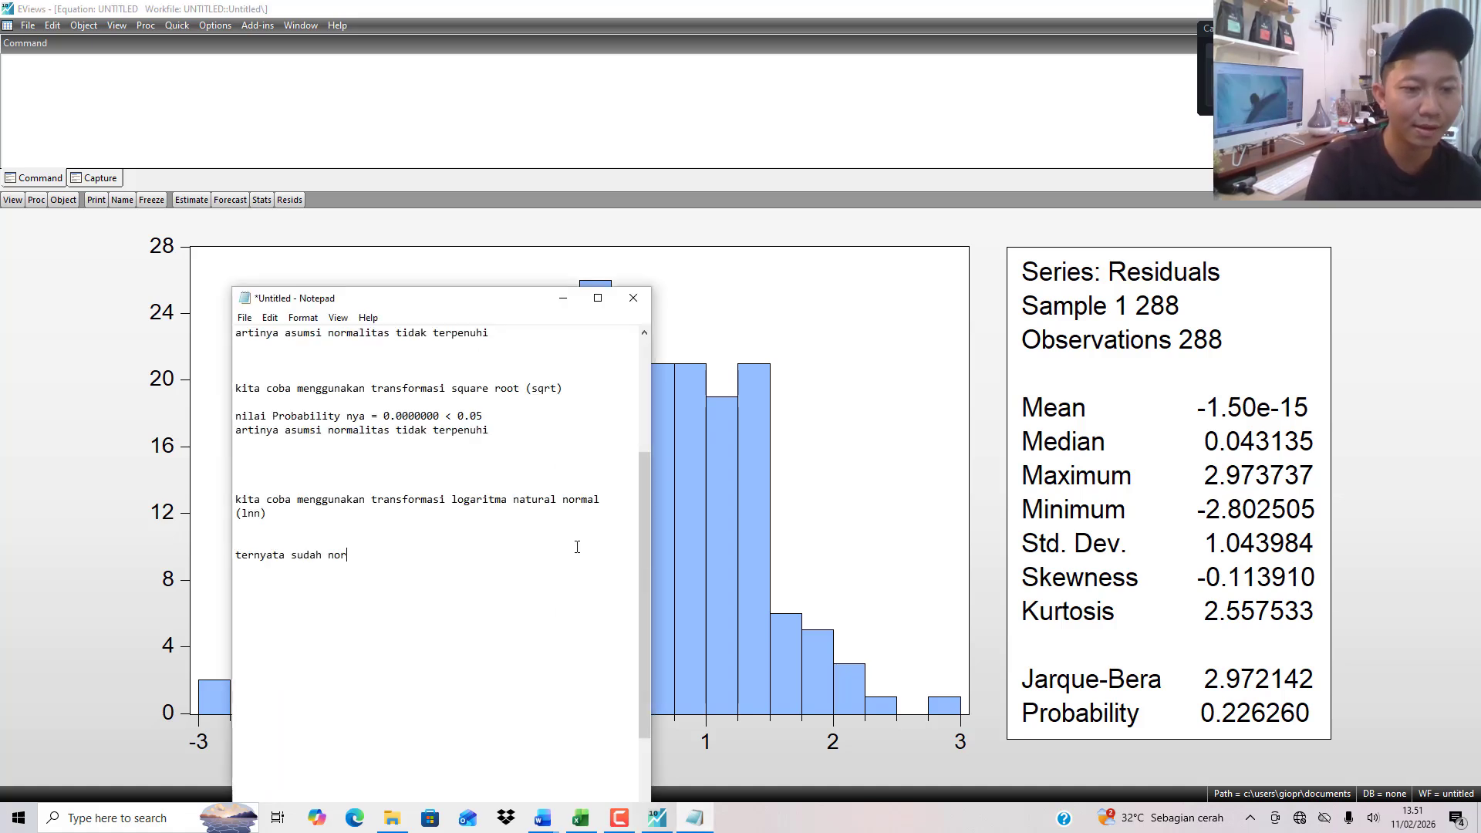
type("mal")
key("Return")
type("nila")
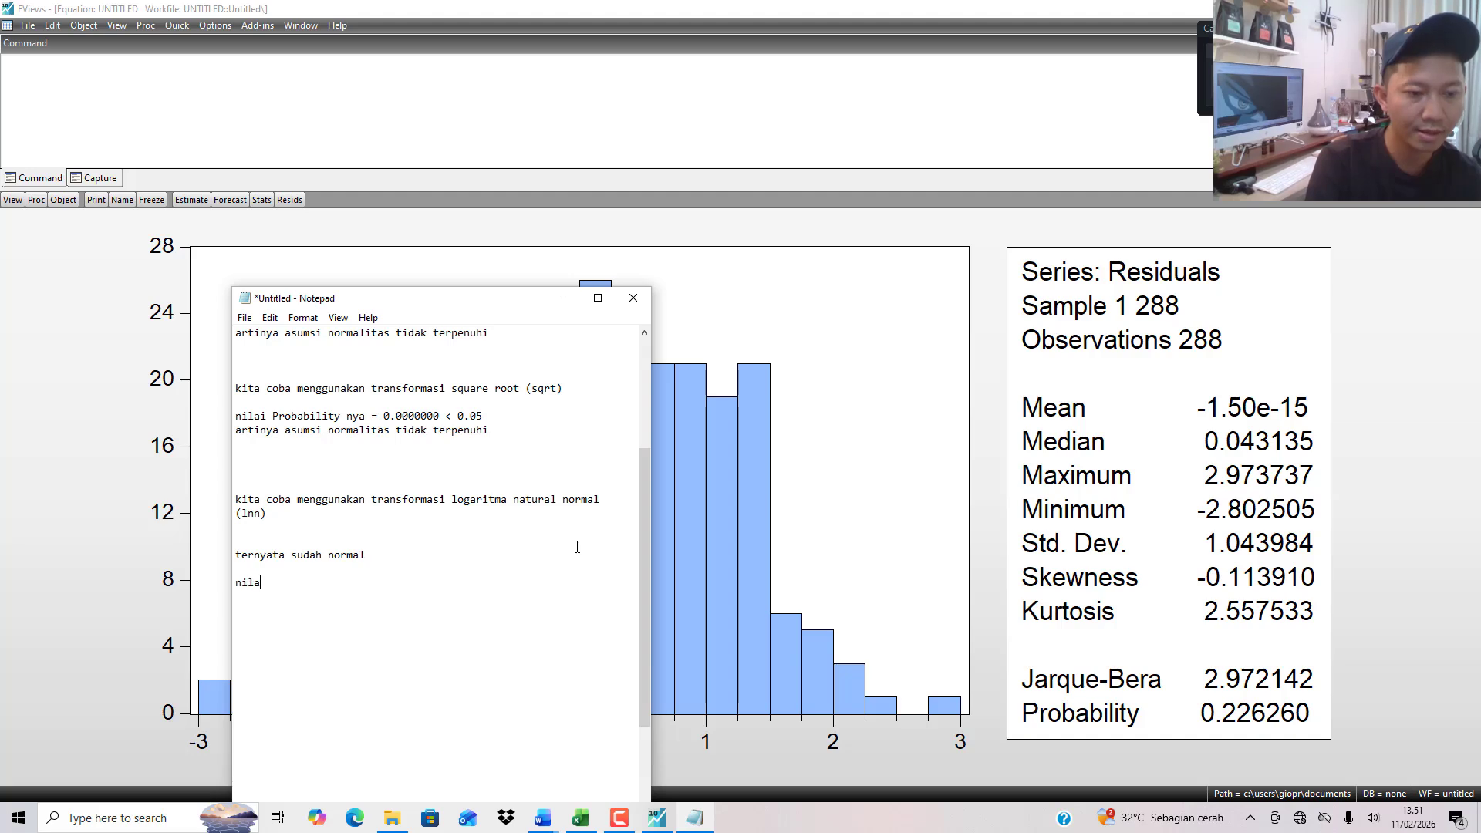
type("i probability")
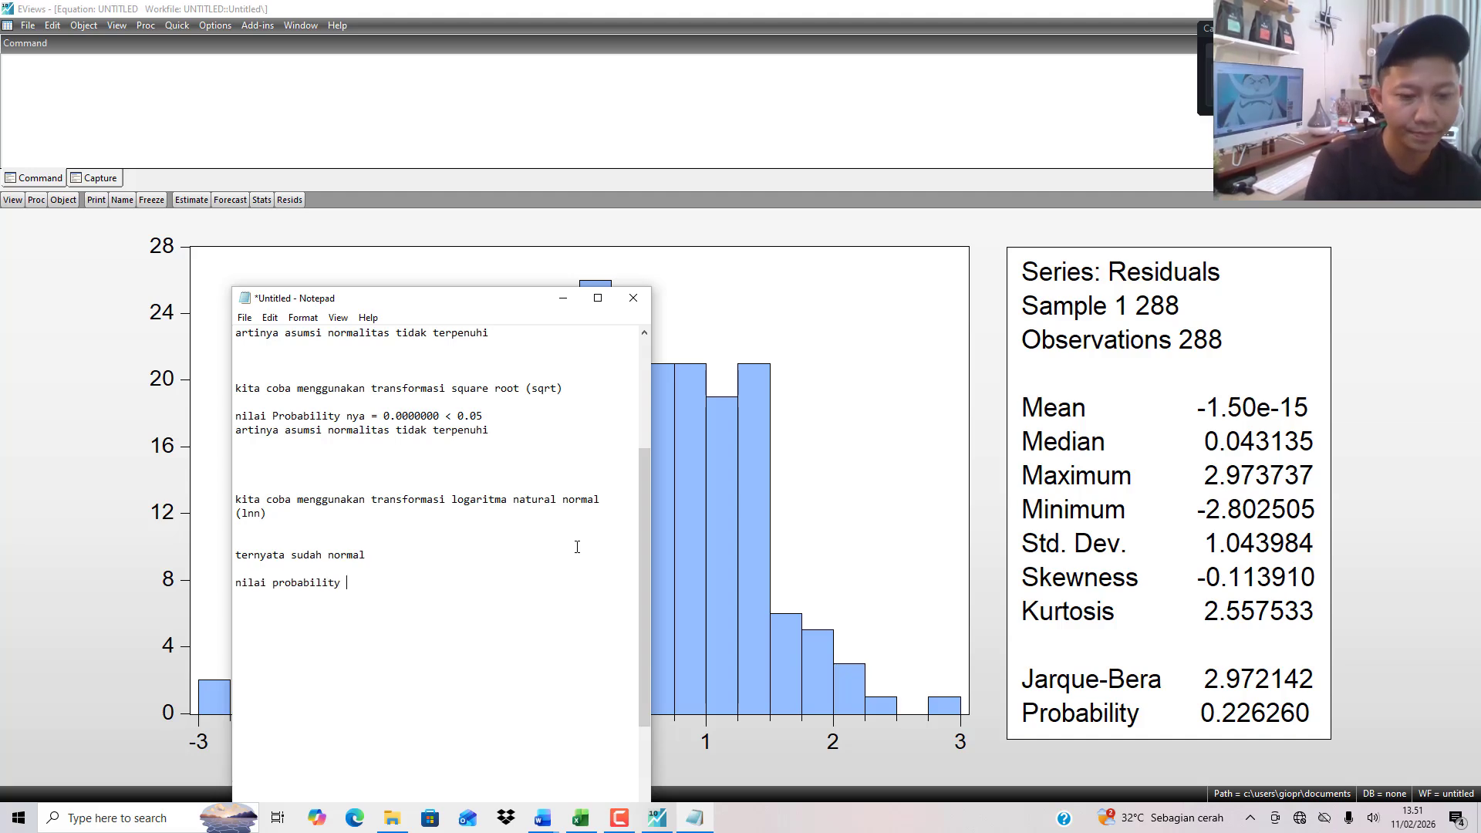
type(" = 0.226")
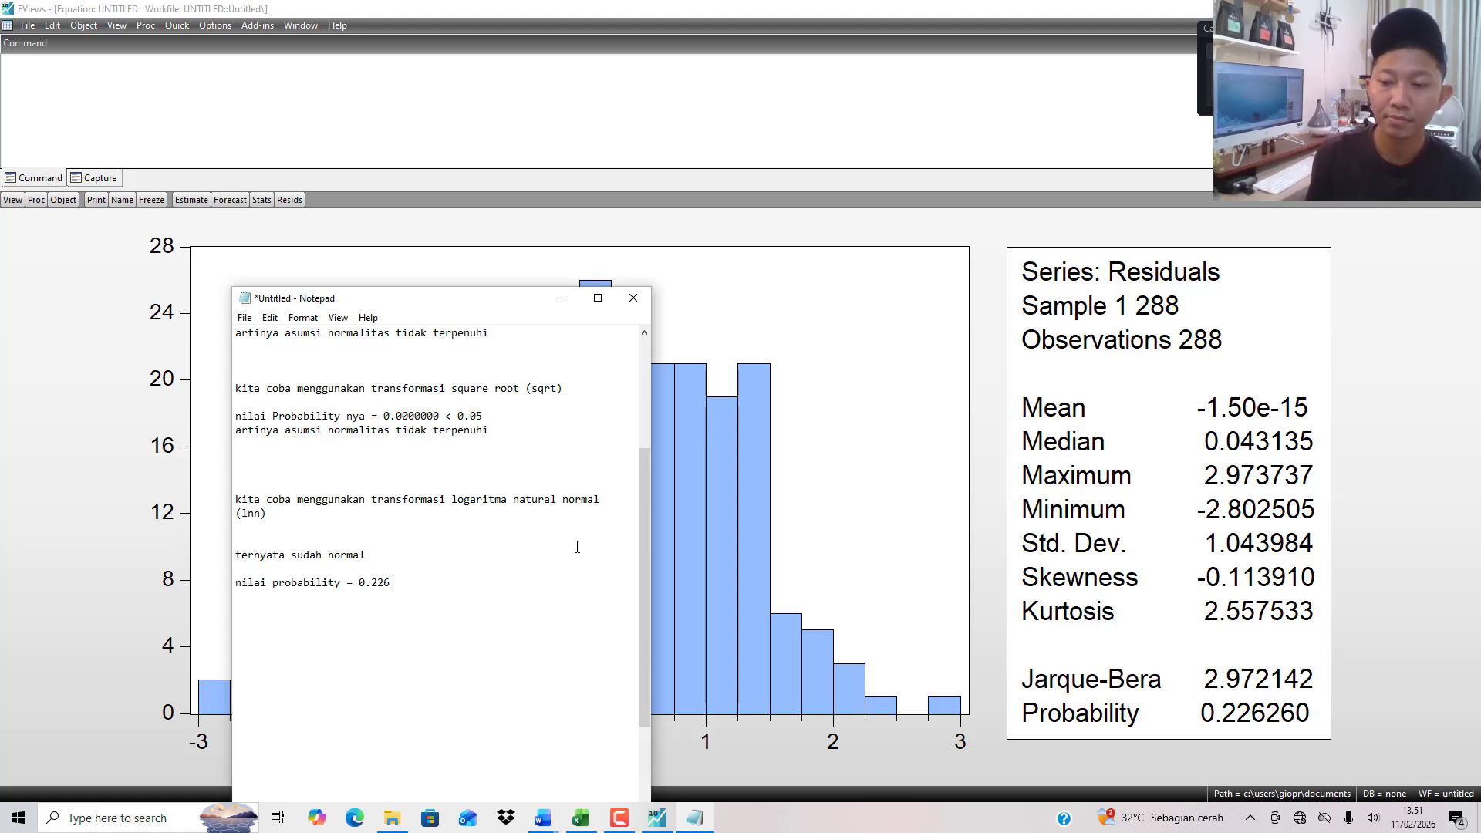
type("260")
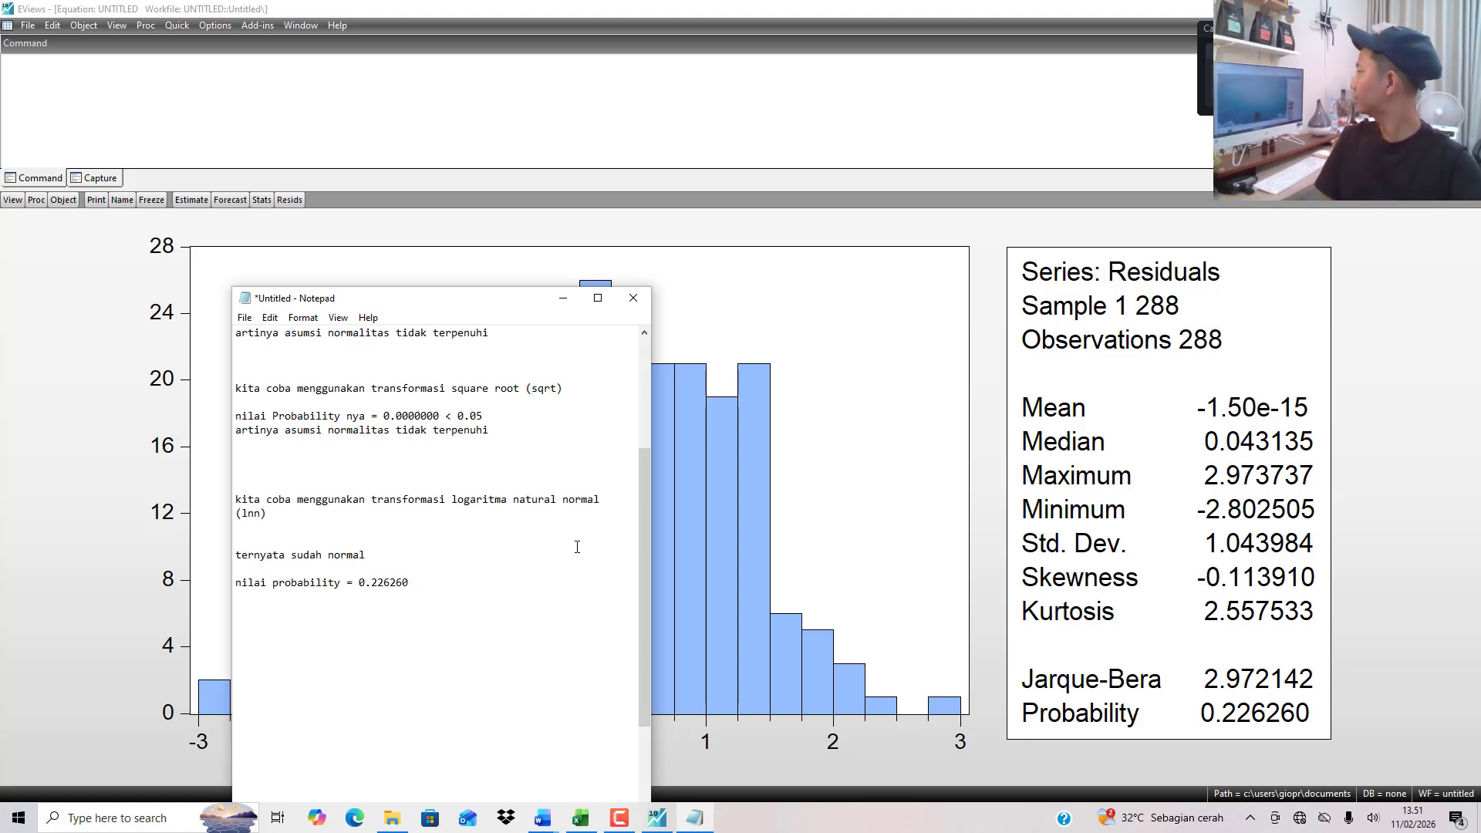
type(" > ")
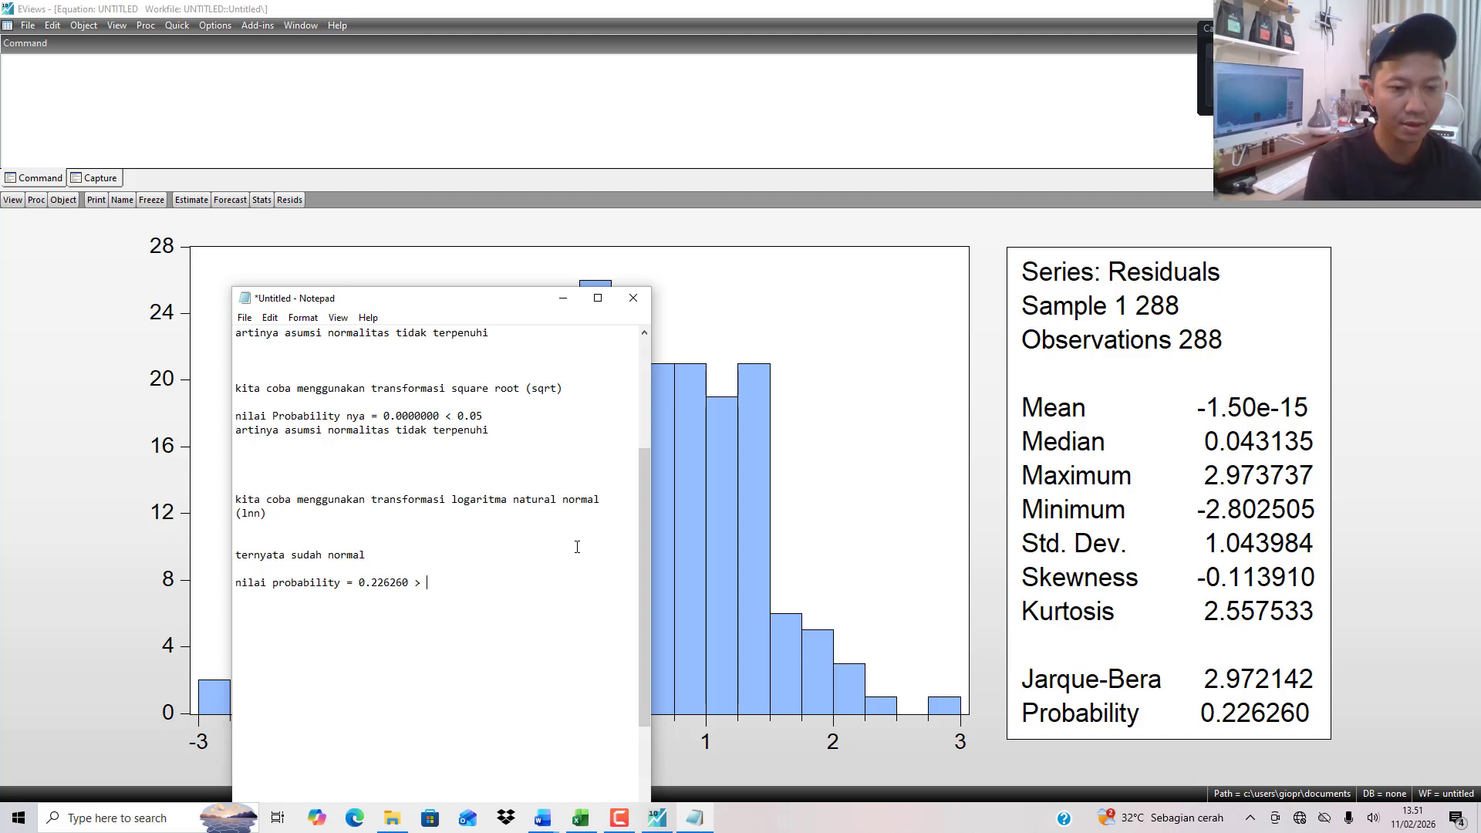
type("0.05")
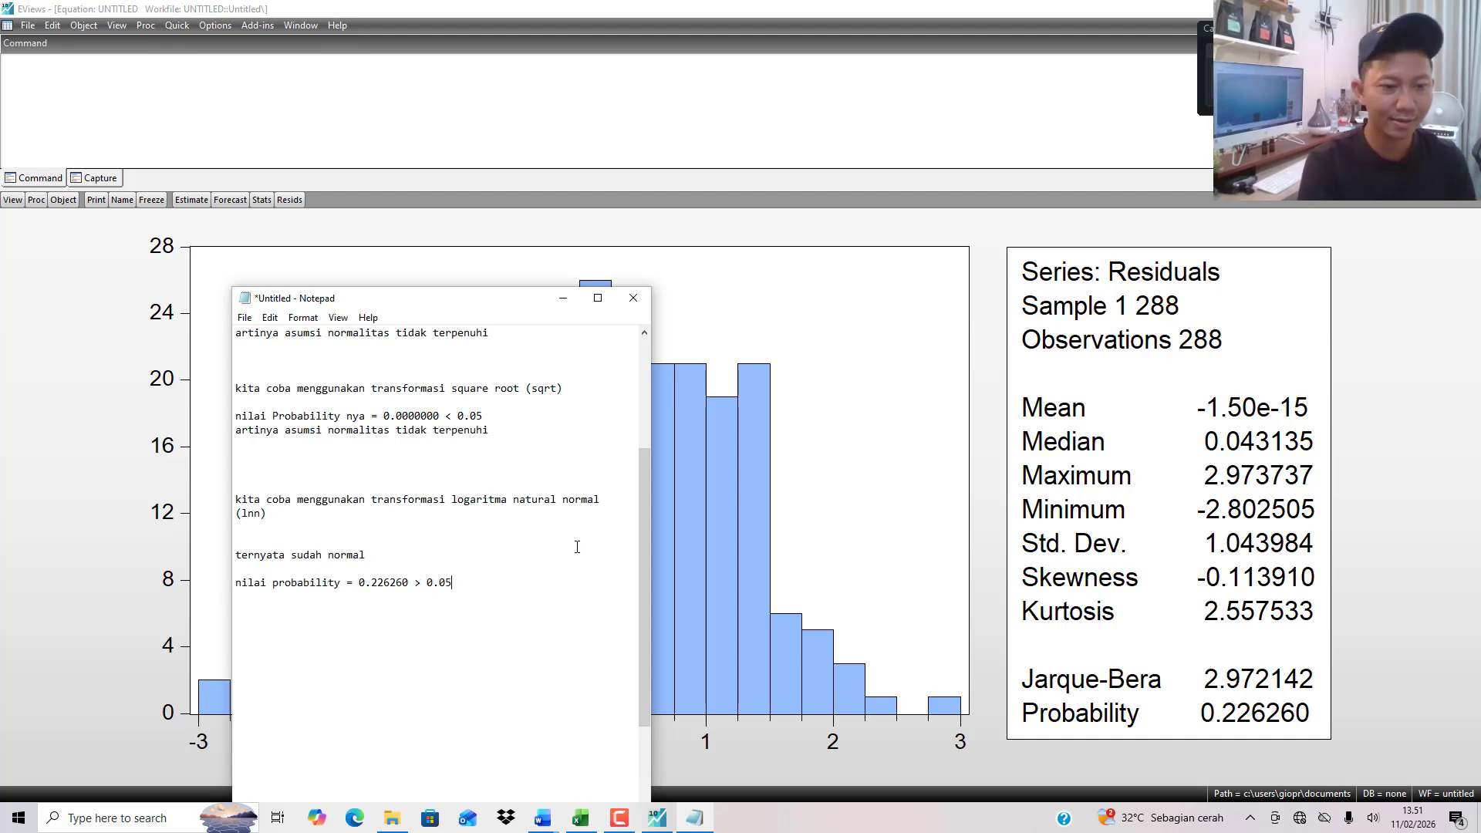
List the remaining checks "cek multikol", "cek hetero" and "cek autokorelasi" below the probability line, with a blank line between each.
key("Return")
key("Return")
key("Return")
key("Return")
type("cek mul")
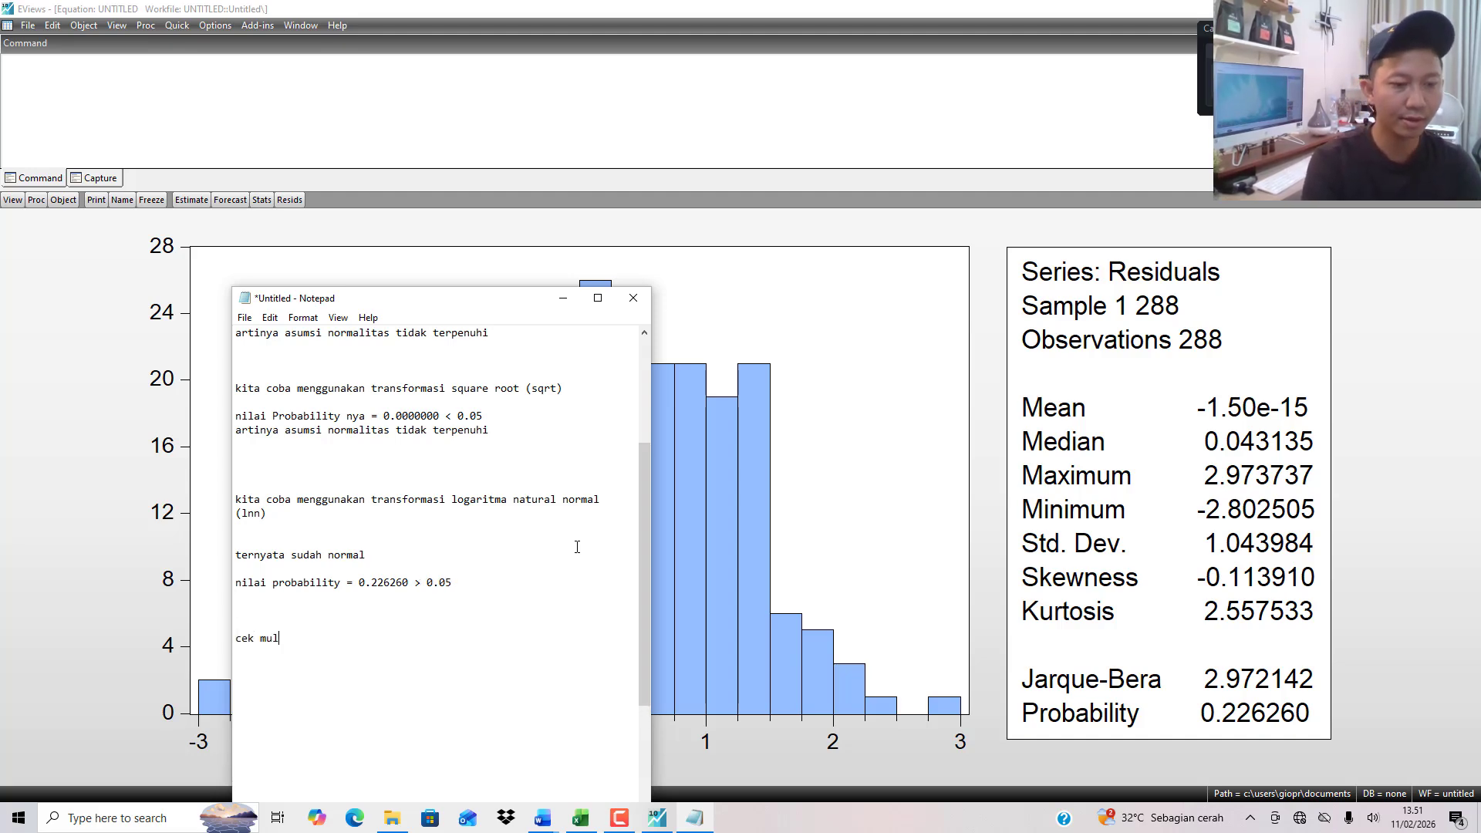
type("tikol")
key("Return")
key("Return")
type("cek ")
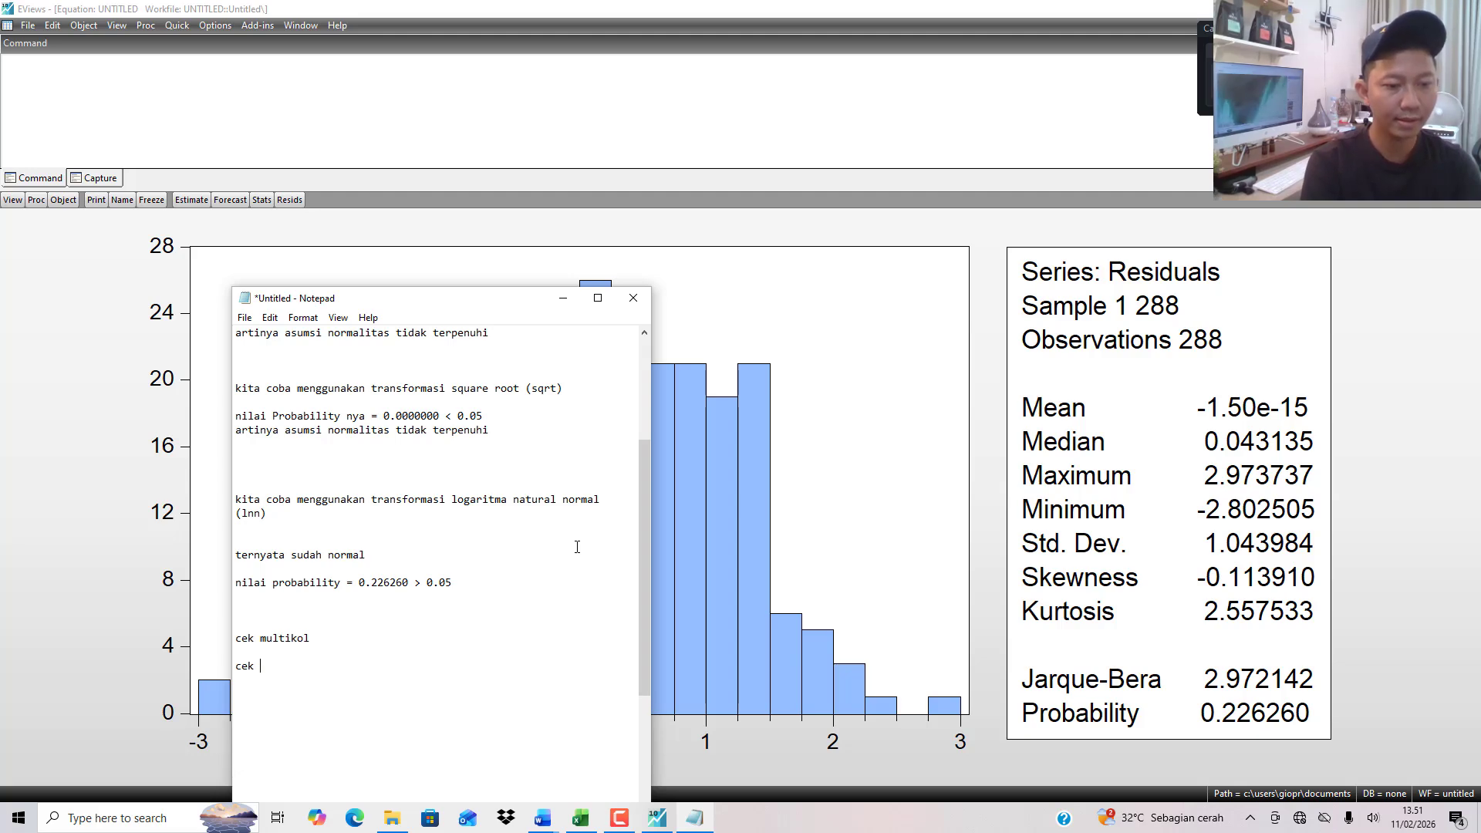
type("hetero")
key("Return")
key("Return")
type("cek ")
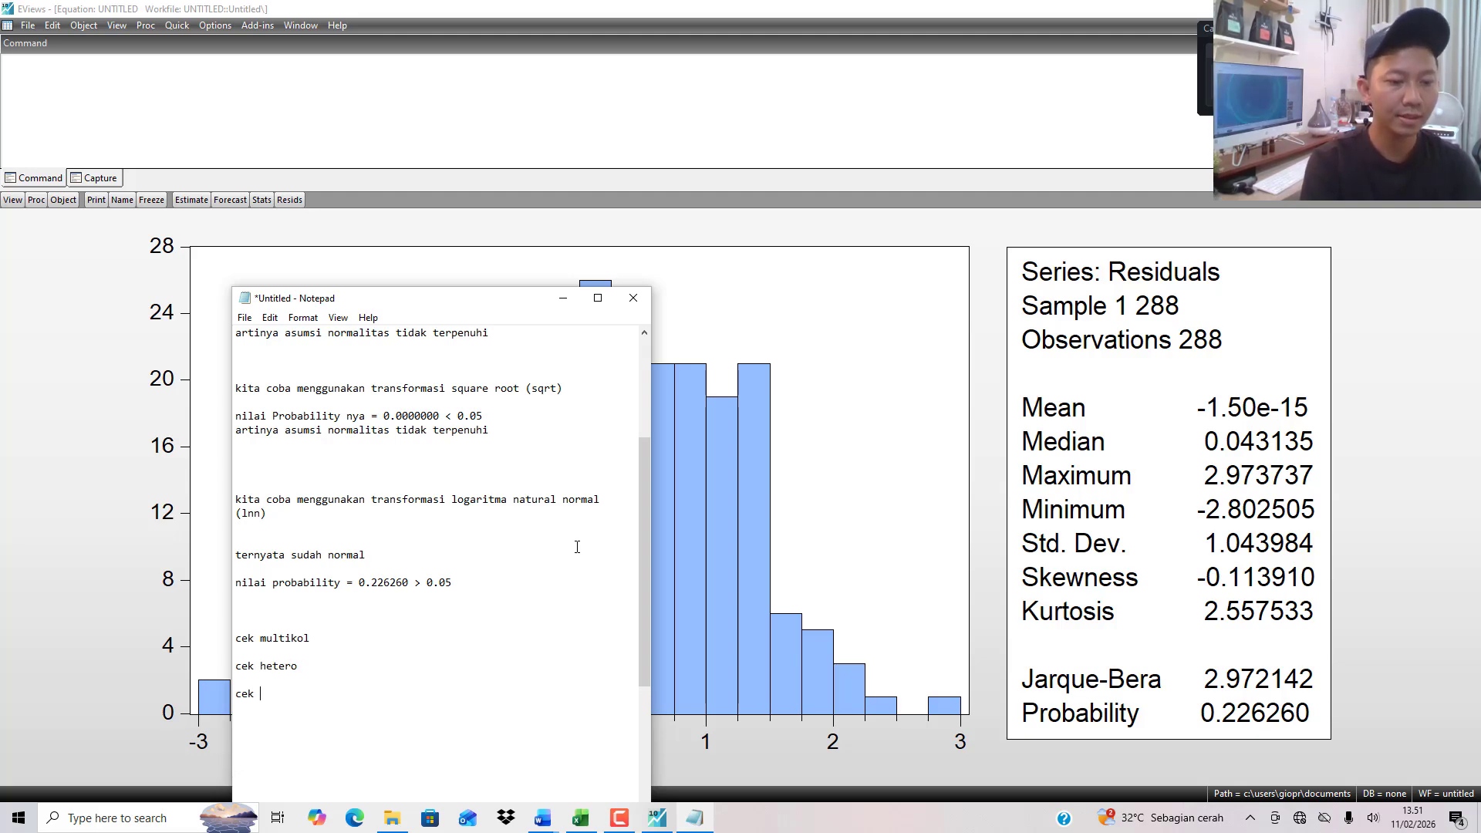
type("autokorelasi")
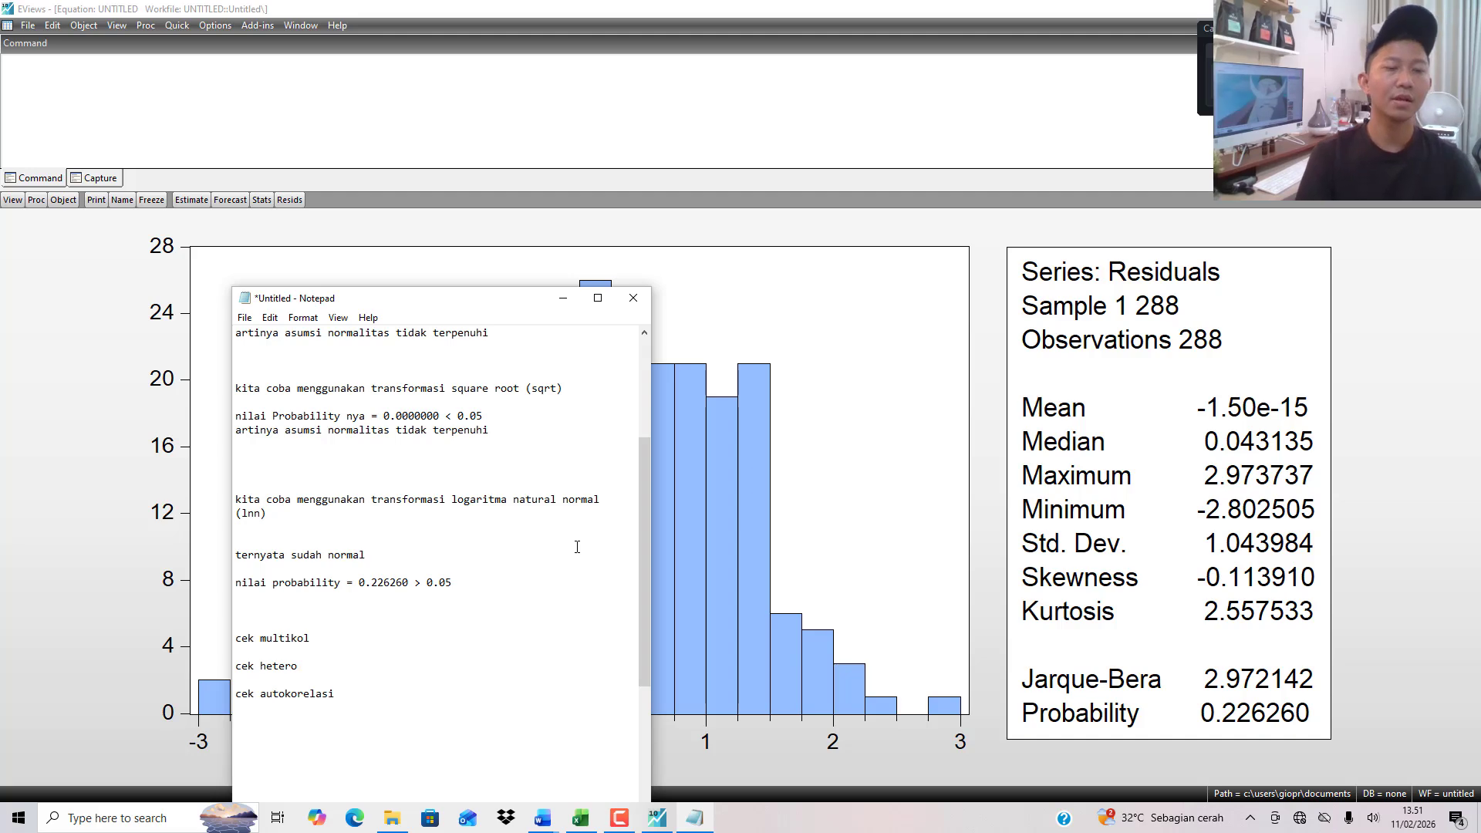
Display the Variance Inflation Factors of the lnnreputasi equation in EViews and select the centered VIF of ESG.
left_click(117, 25)
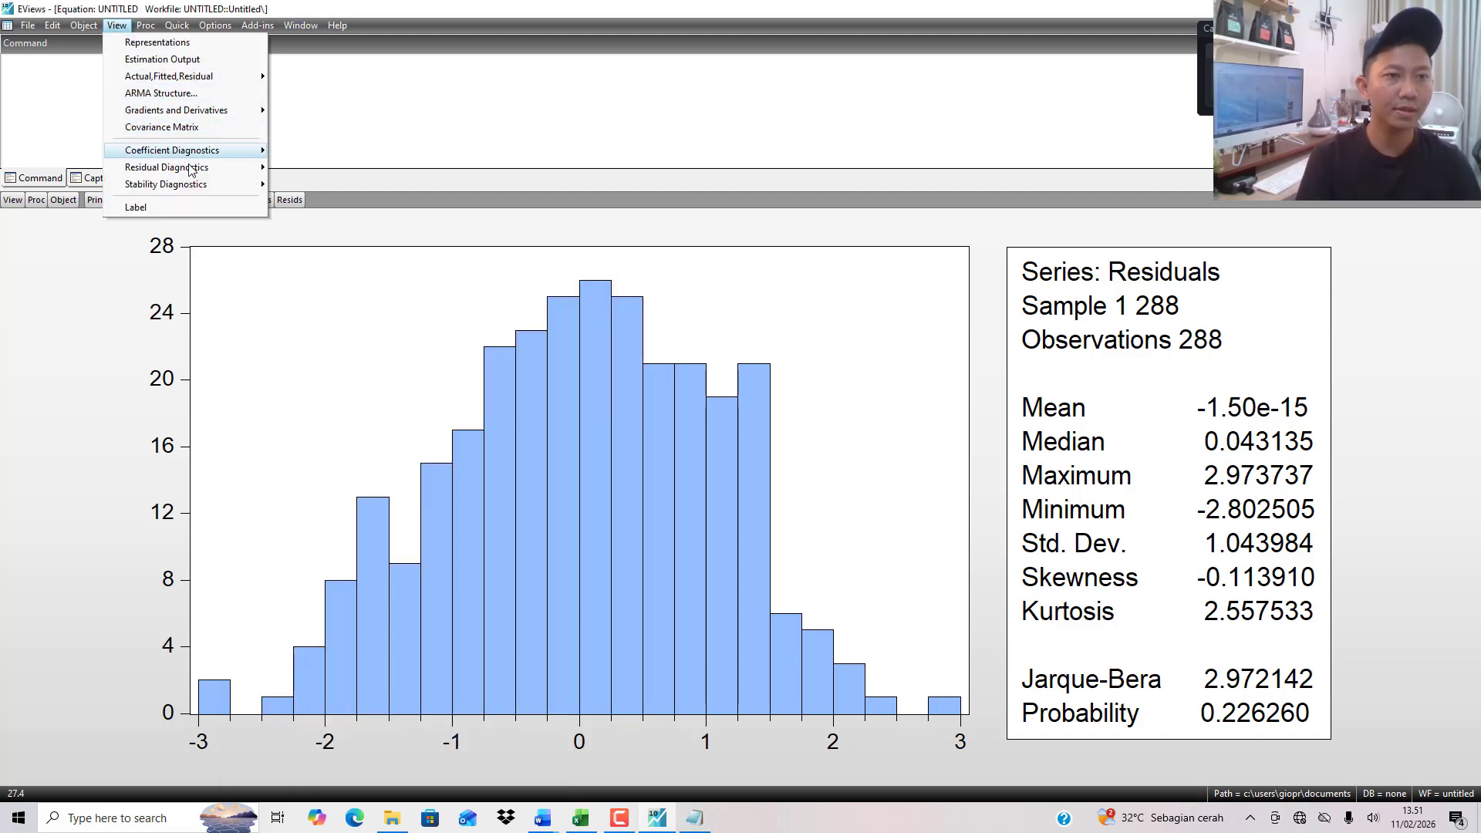
mouse_move(193, 150)
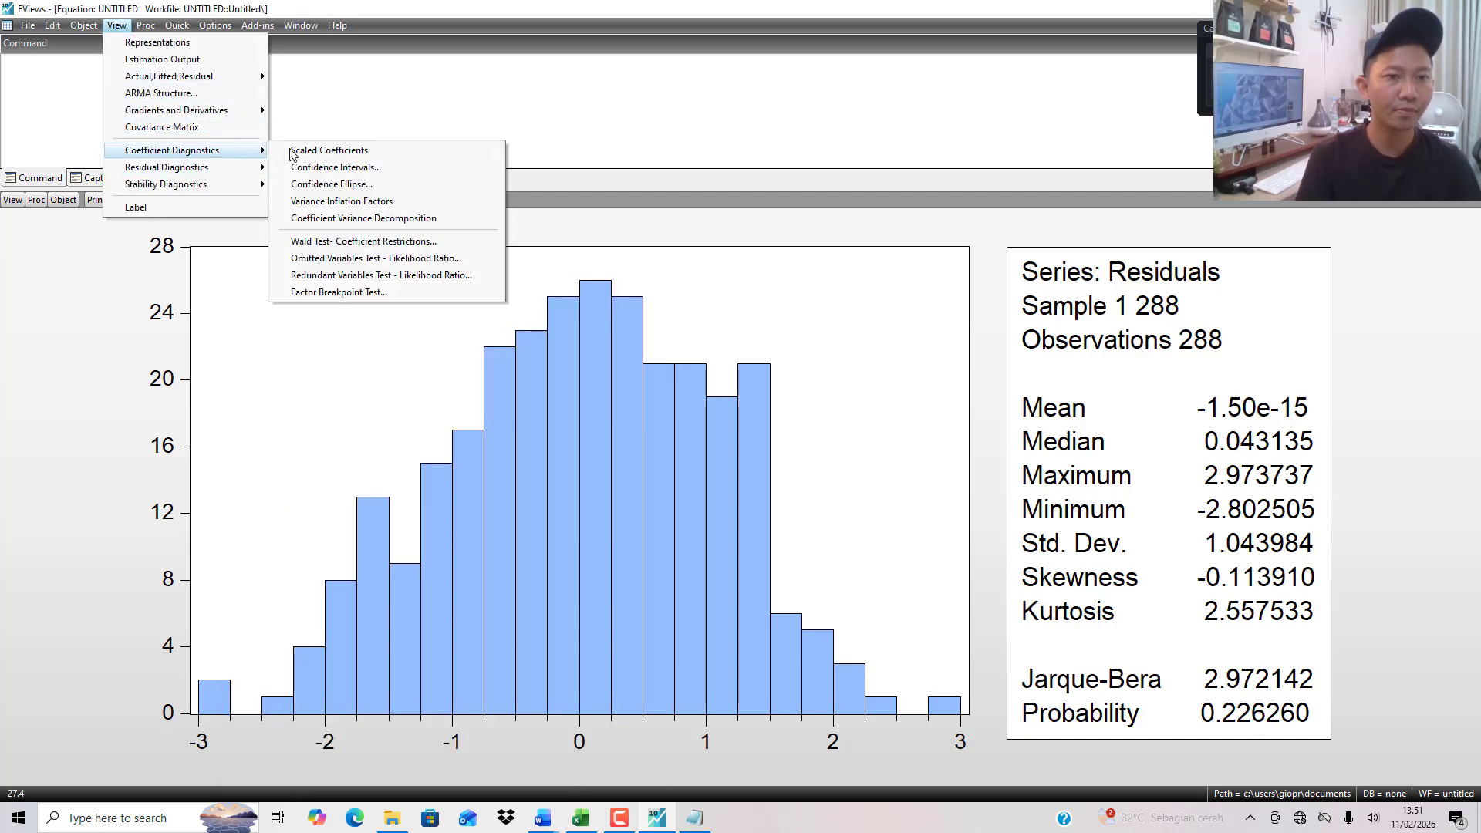
left_click(380, 202)
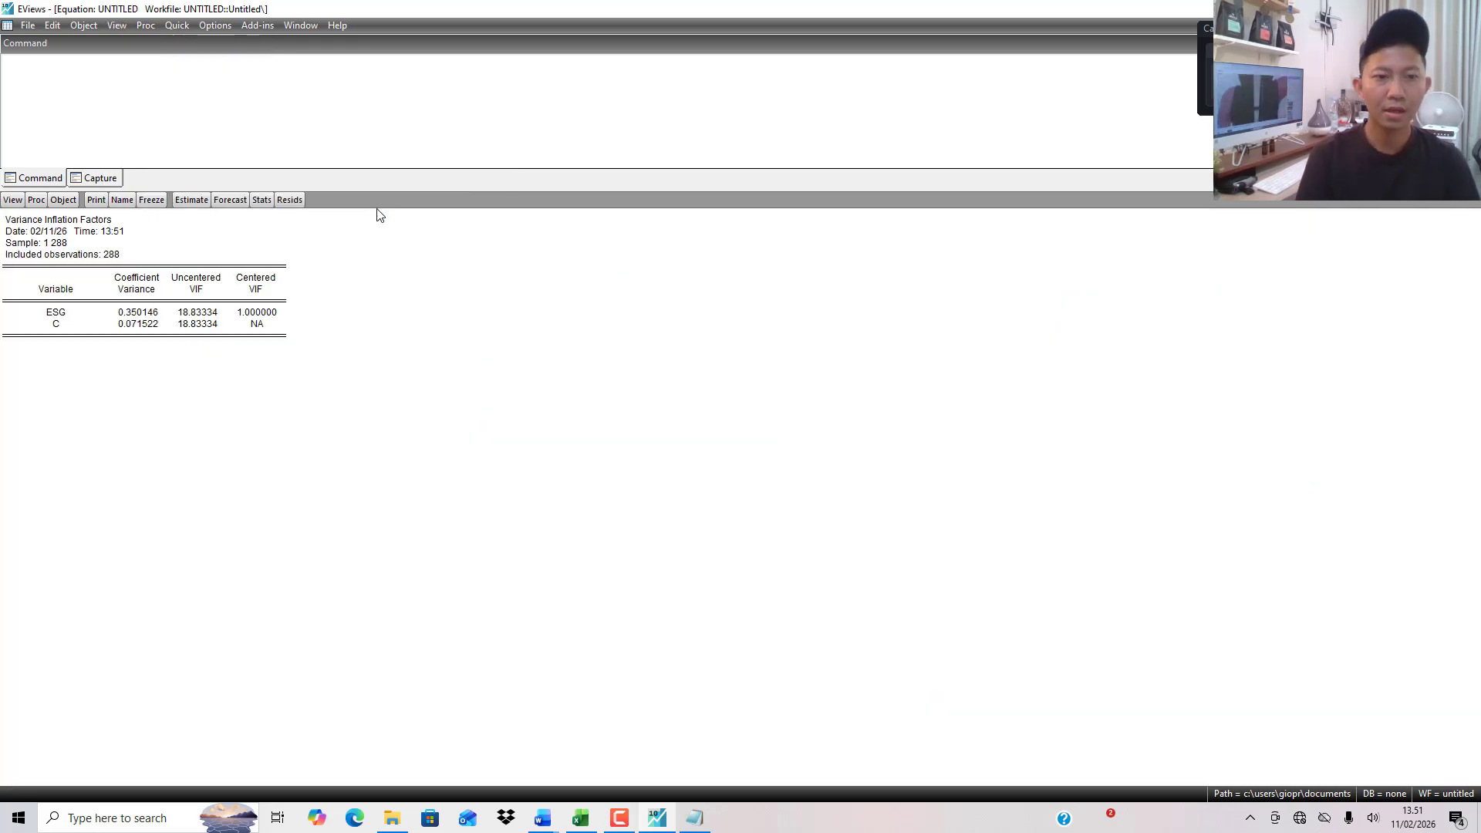
left_click(257, 312)
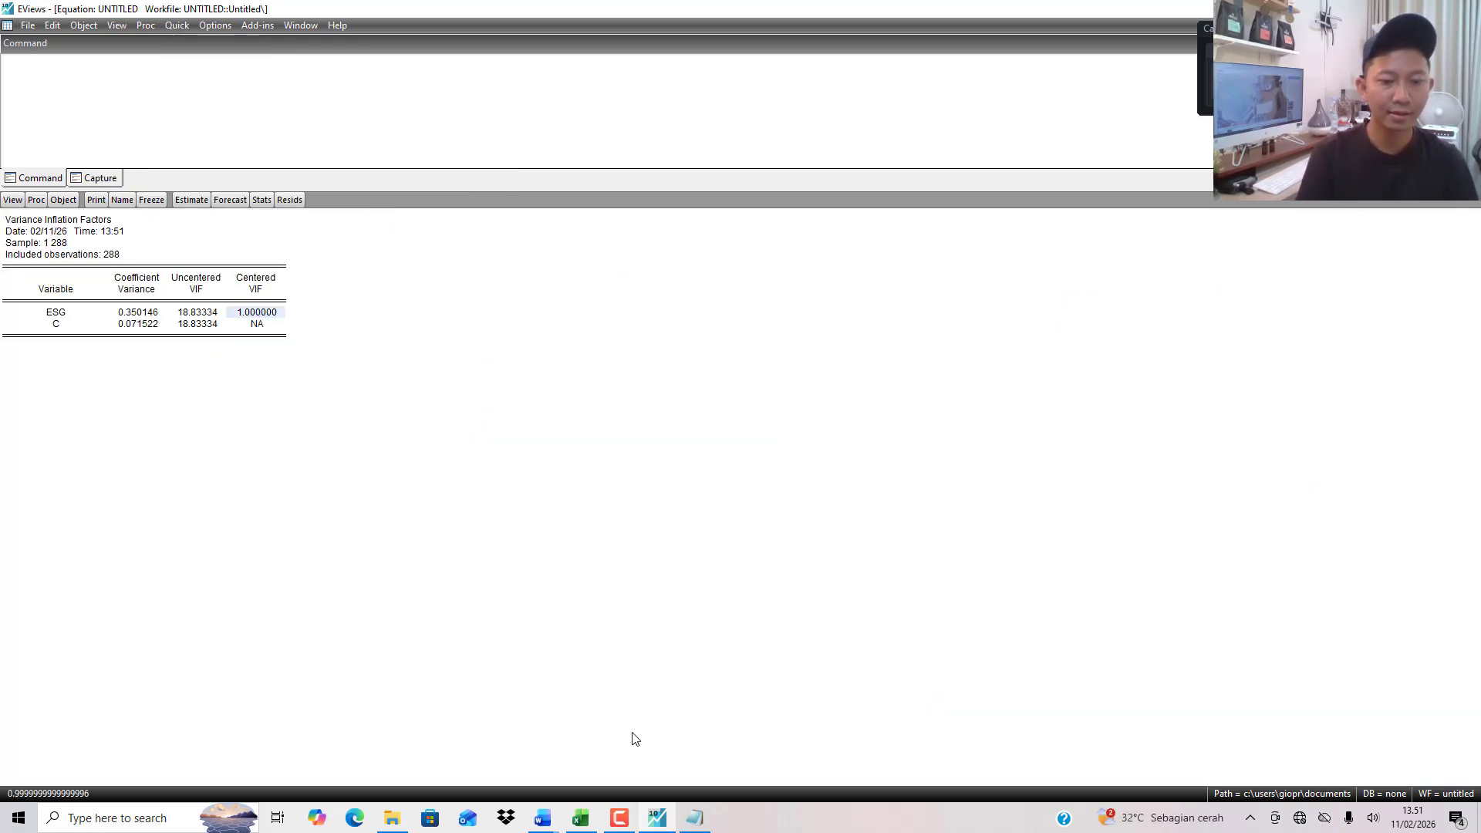
Switch to Notepad, move it off the VIF table, and note "vif dari esg = 1 < 10, berarti lolos, tidak terkena masalah multikol" under "cek multikol".
left_click(694, 817)
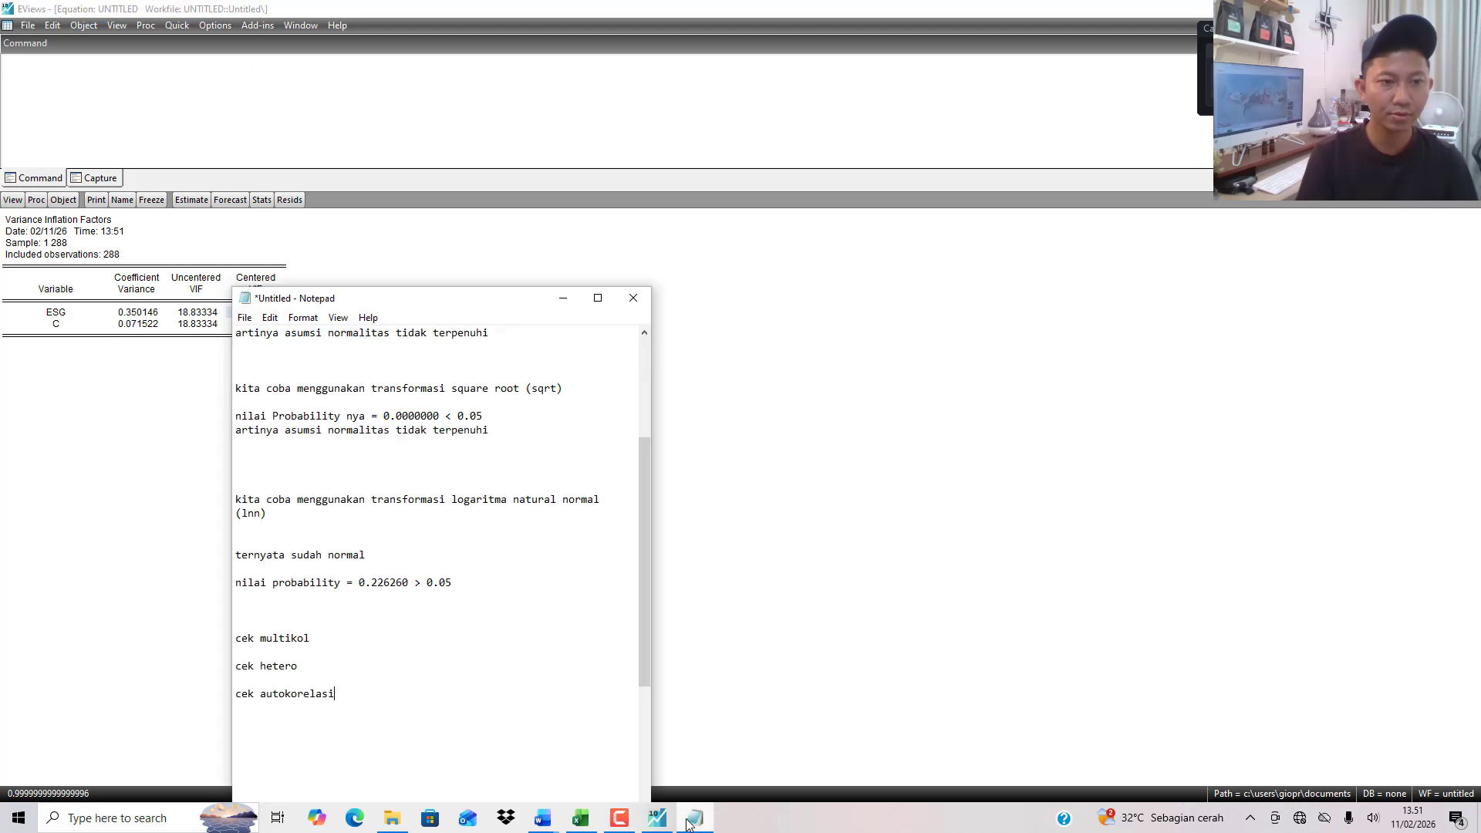
left_click_drag(488, 305, 739, 169)
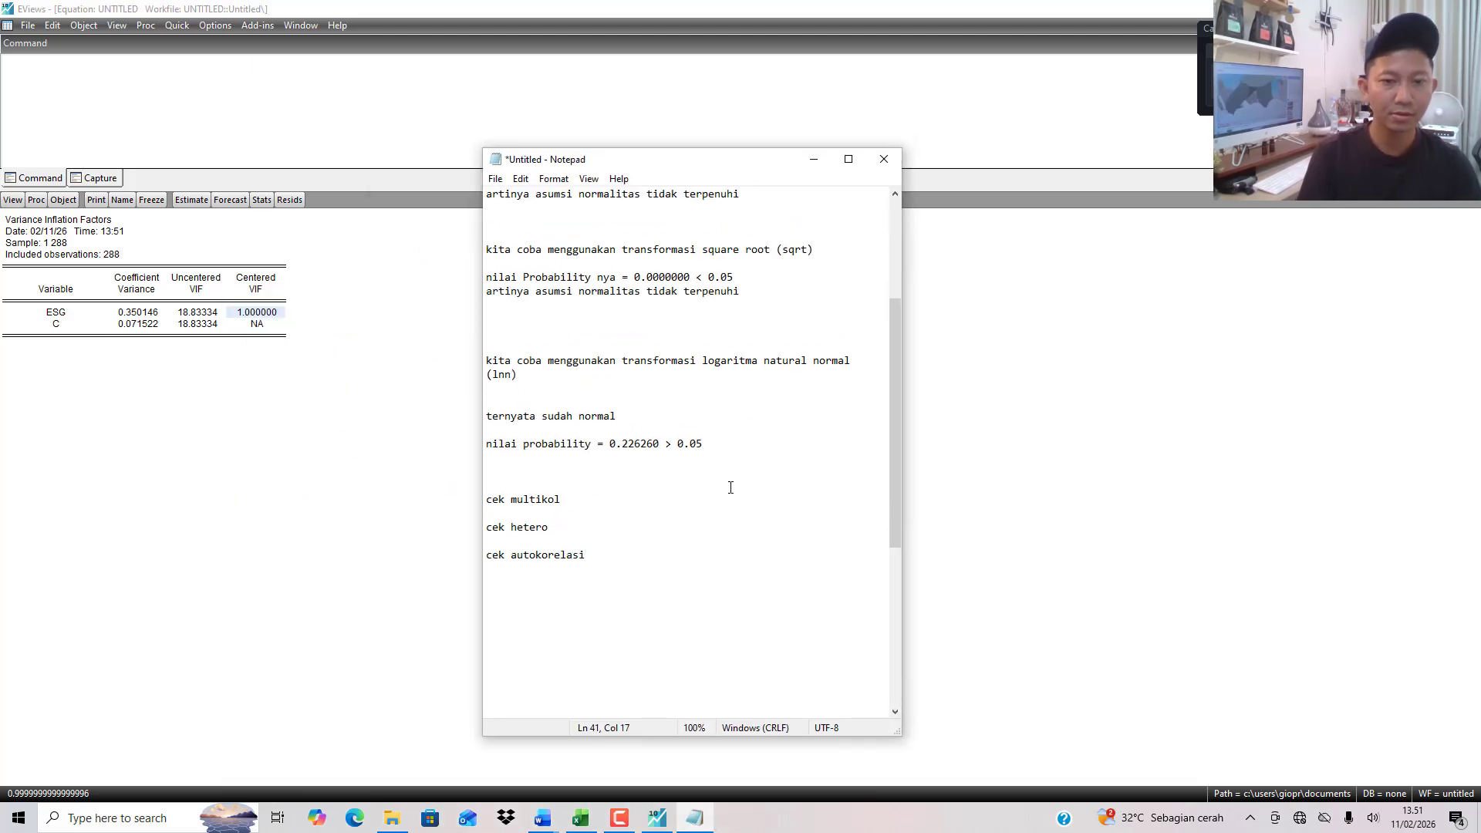
key("Return")
key("Return")
key("Return")
key("Return")
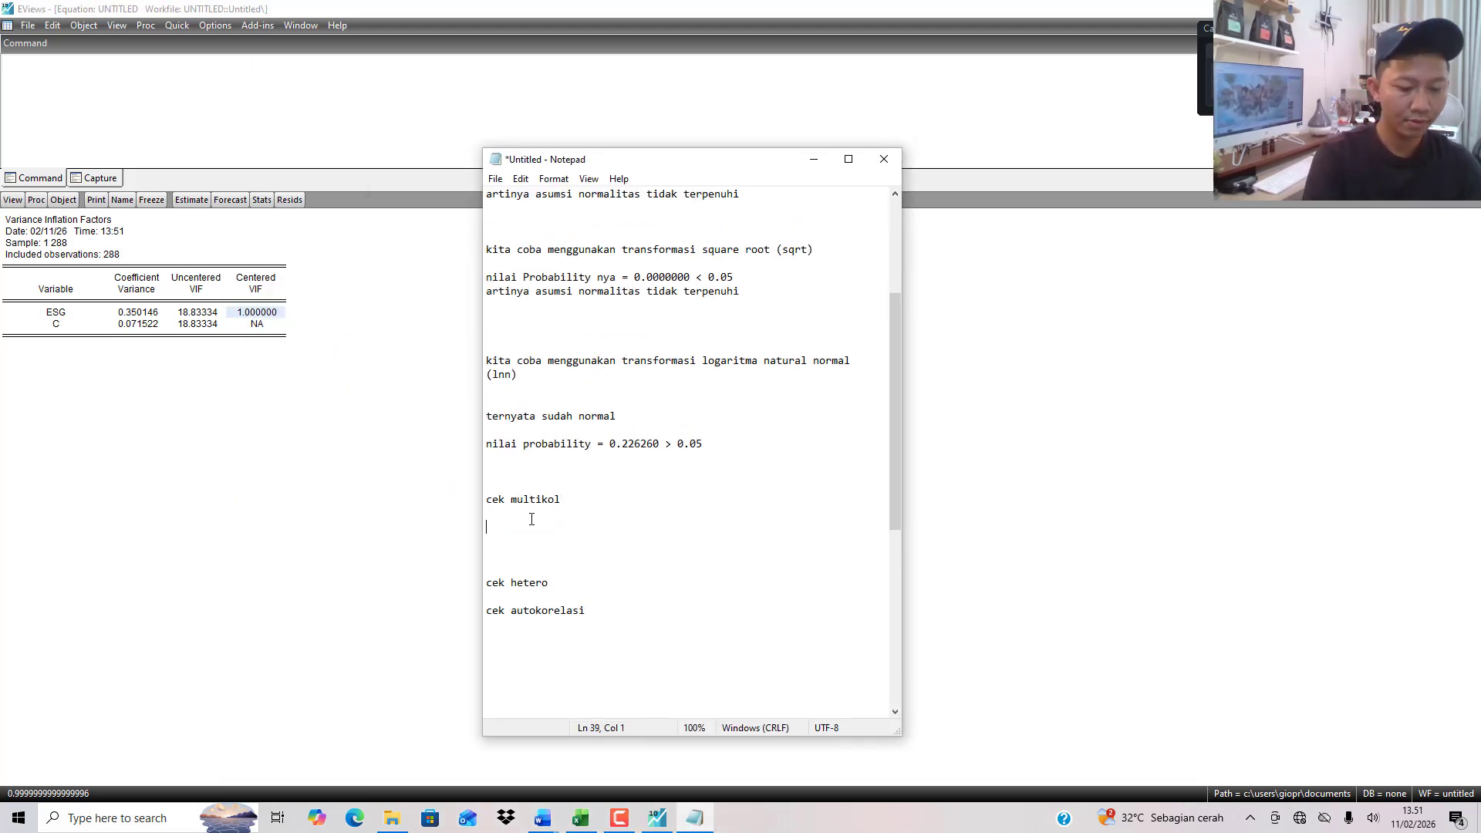
left_click(531, 525)
type("vif")
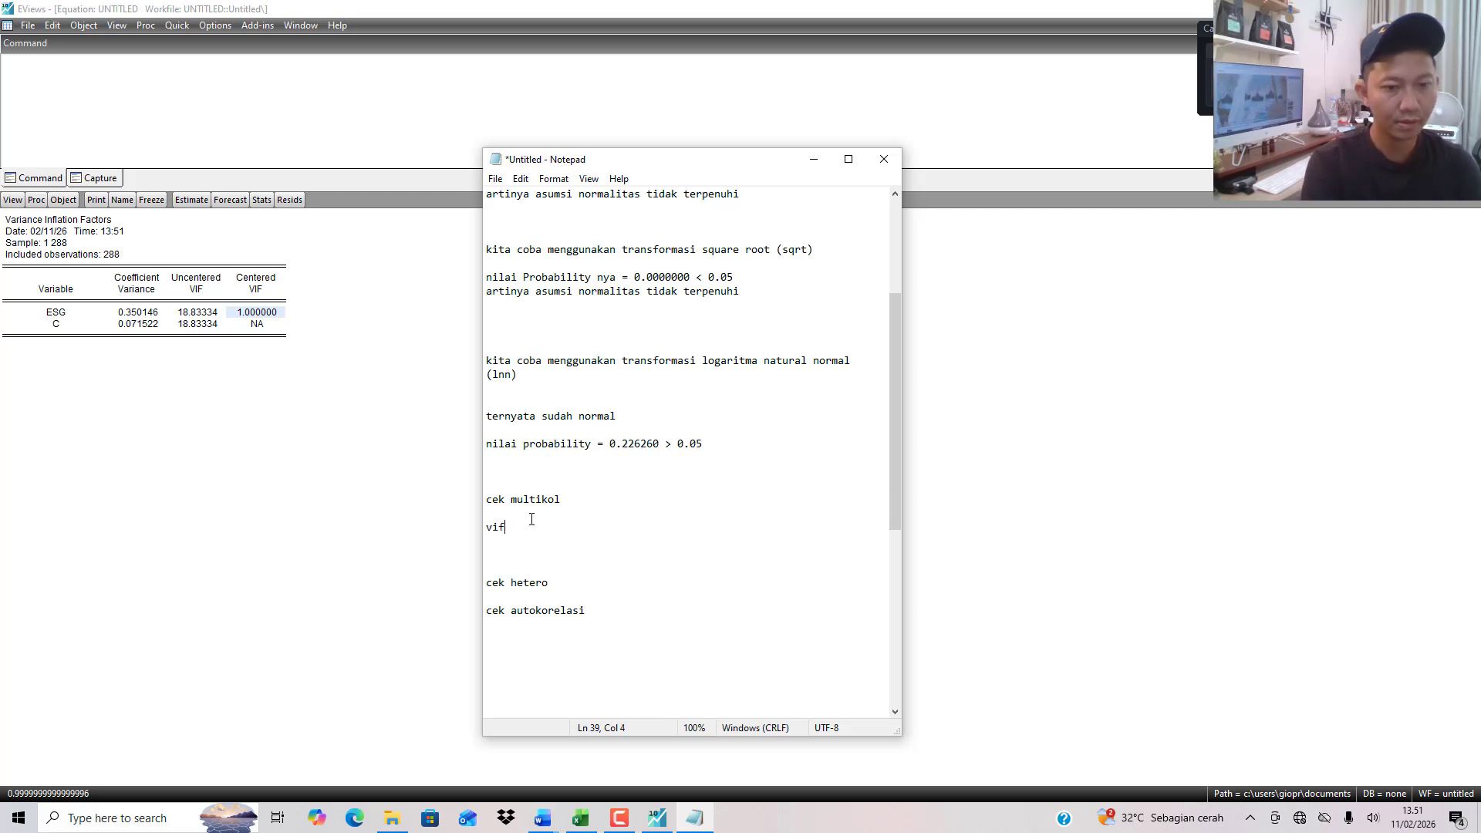
type("d dari")
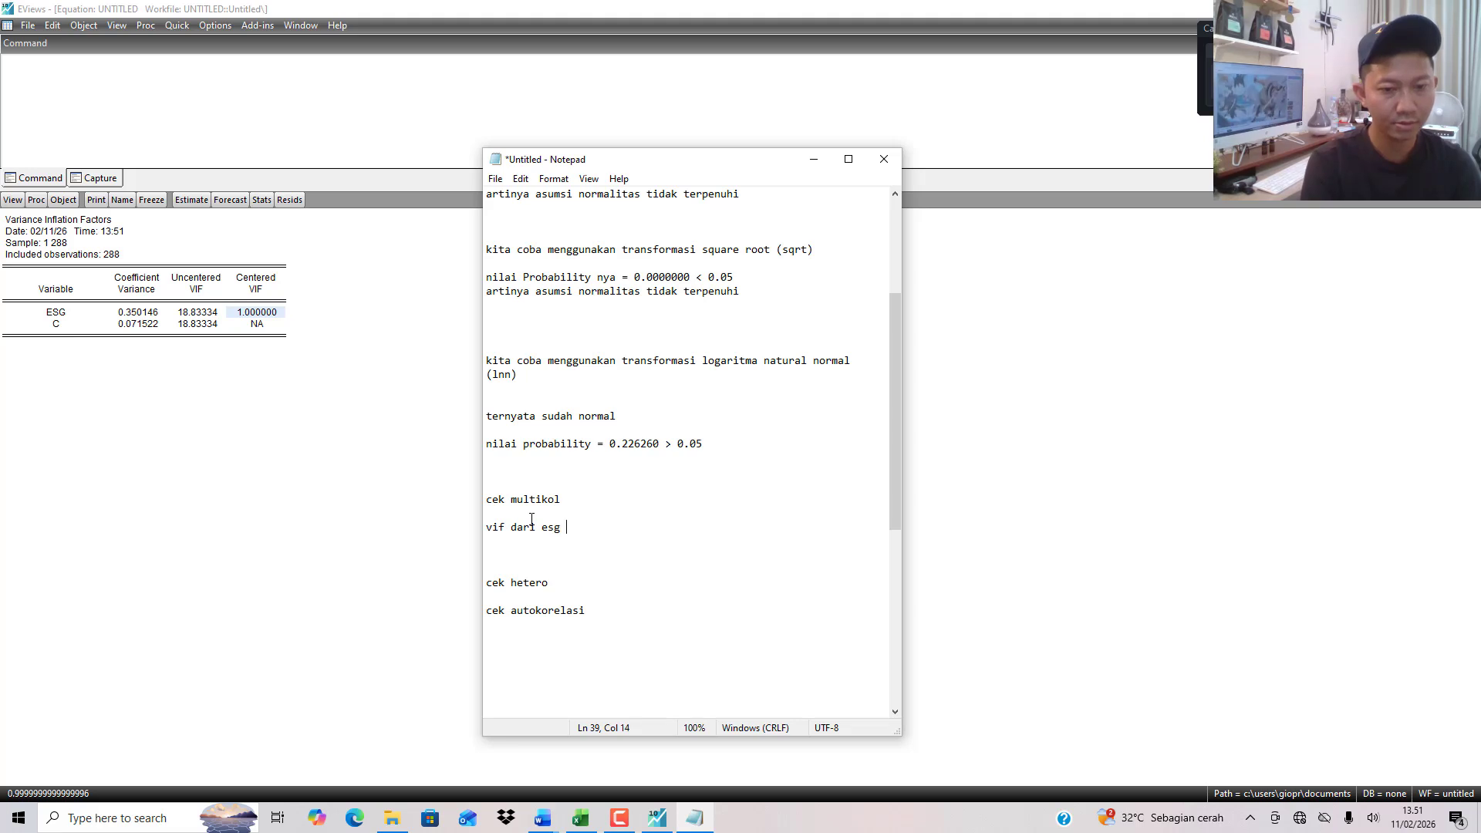
type("esg = 1 < ")
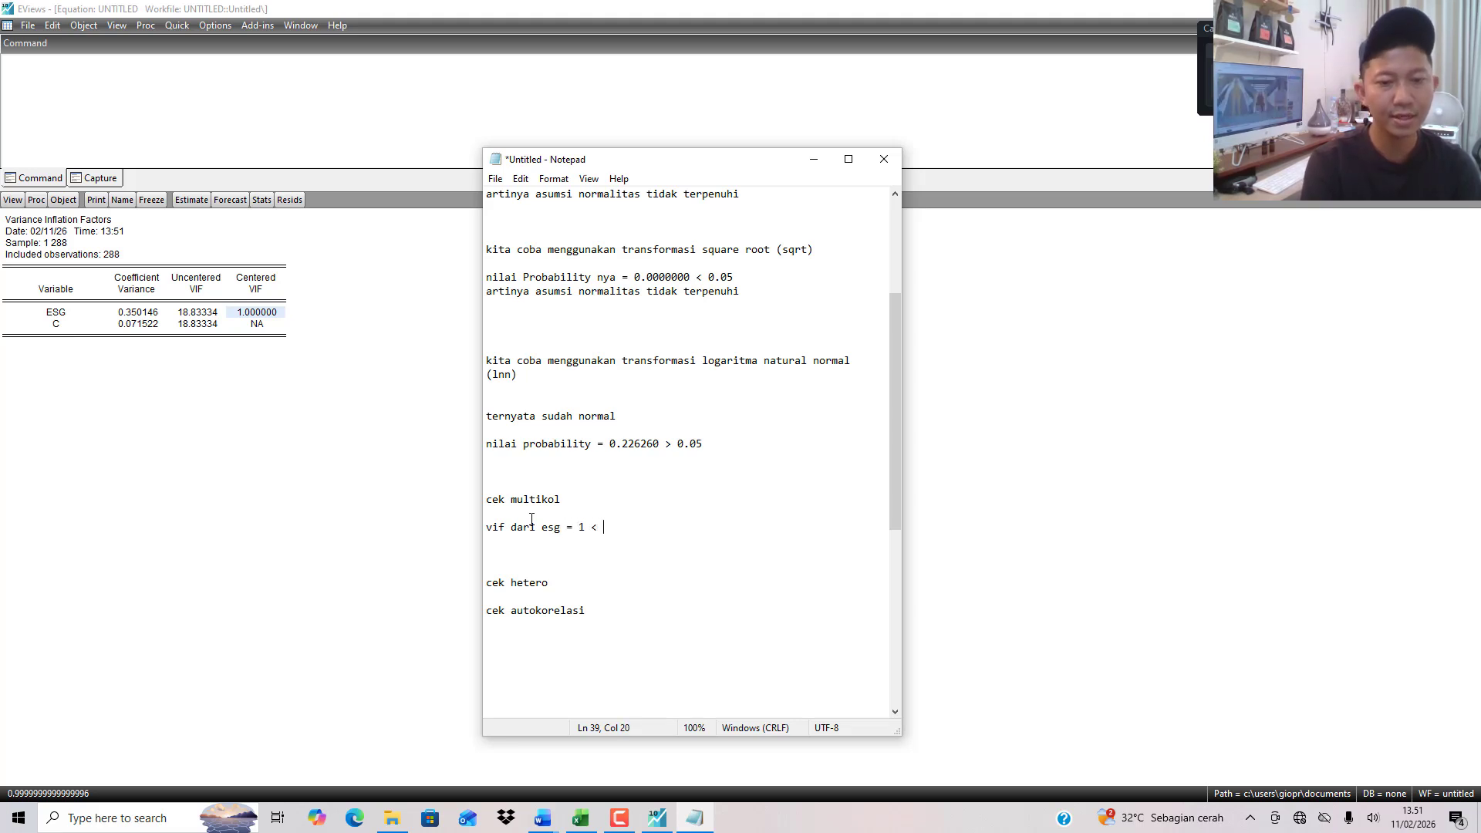
type("10, berarti lo")
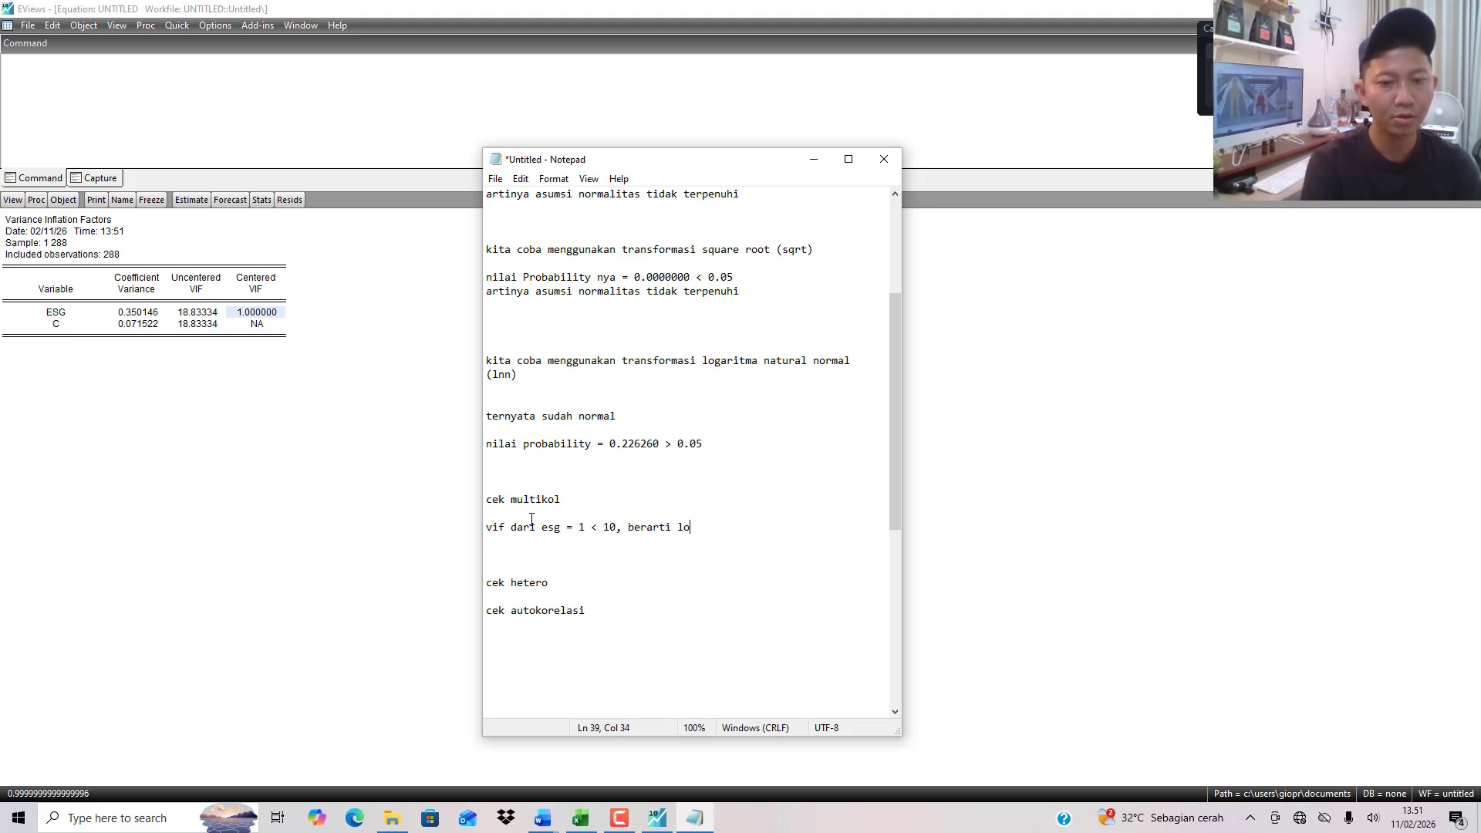
type("los, tidak ter")
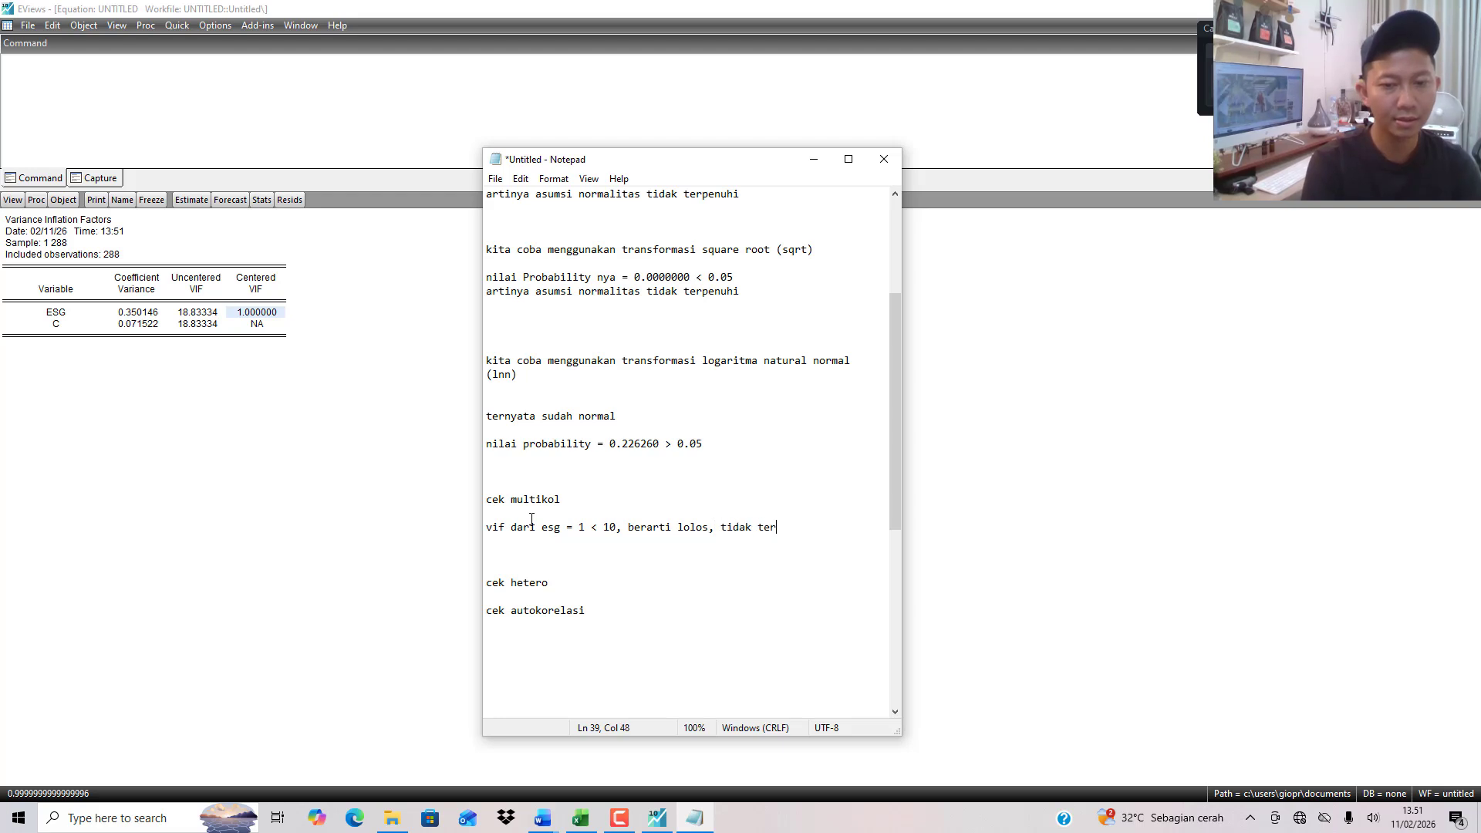
type("kena masalah multikol")
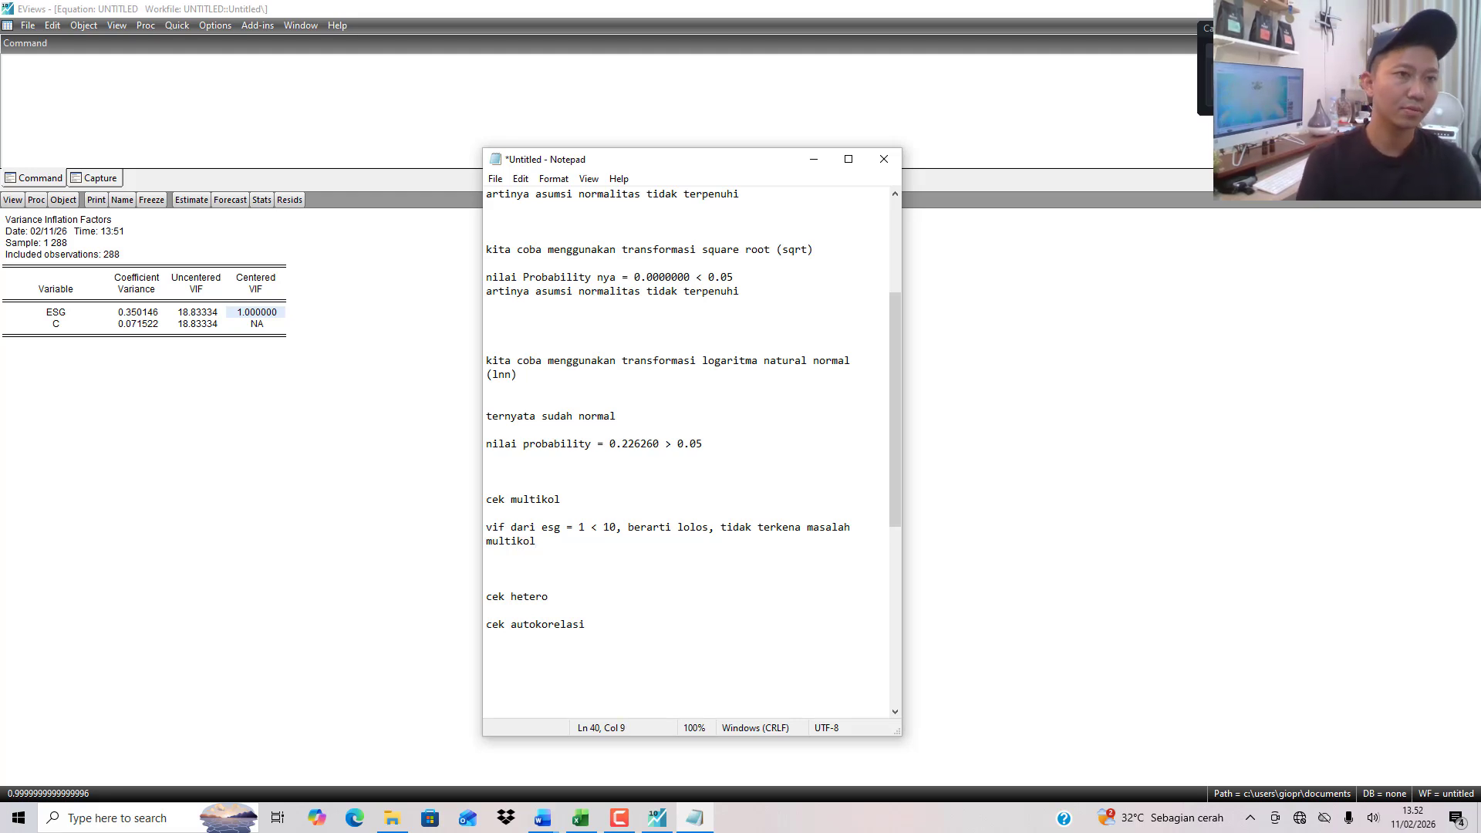
Return to EViews and run the Breusch-Pagan-Godfrey heteroskedasticity test on the residuals of the equation.
left_click(117, 25)
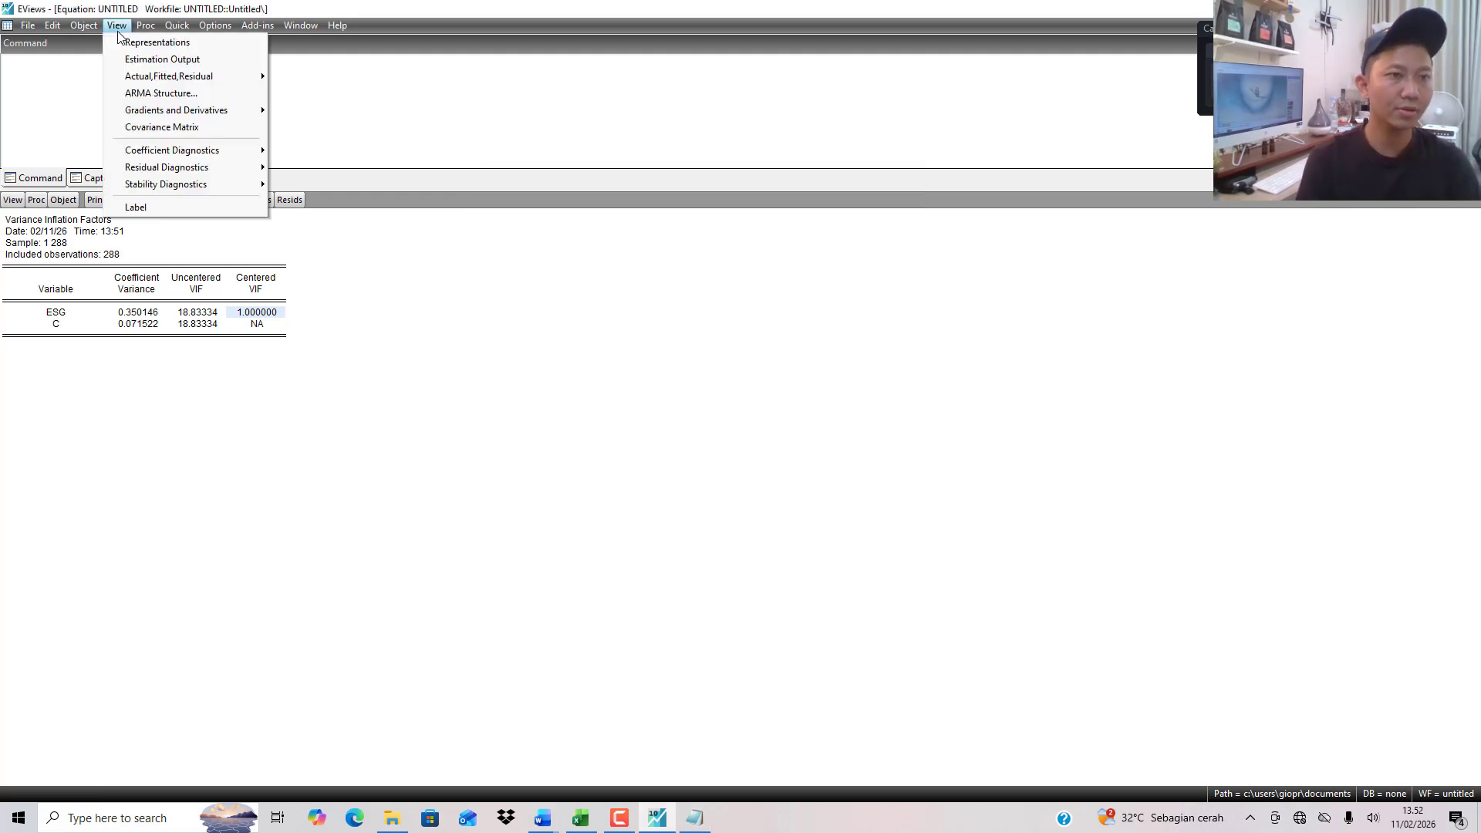
mouse_move(231, 168)
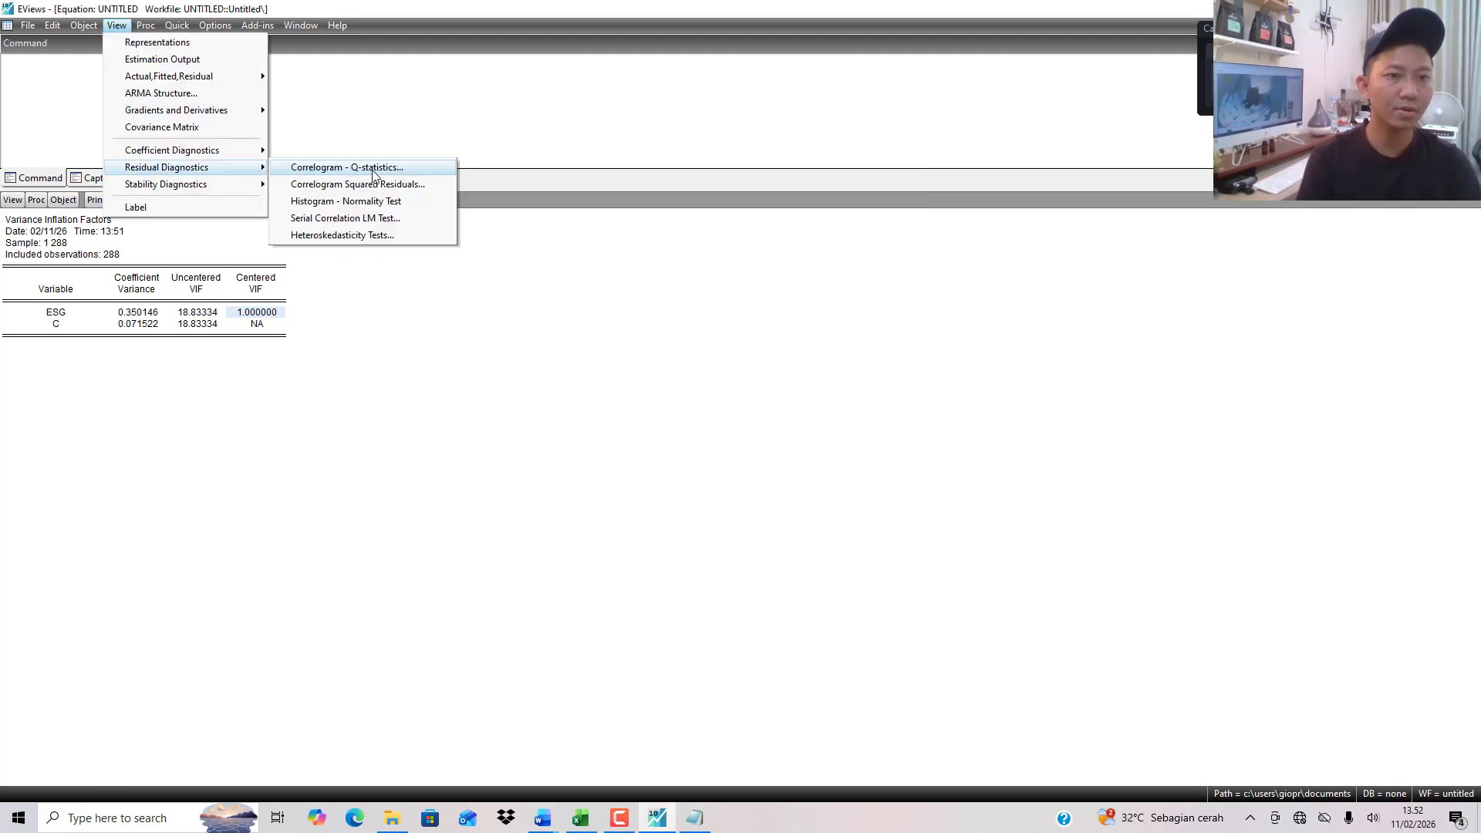
left_click(382, 236)
left_click(704, 601)
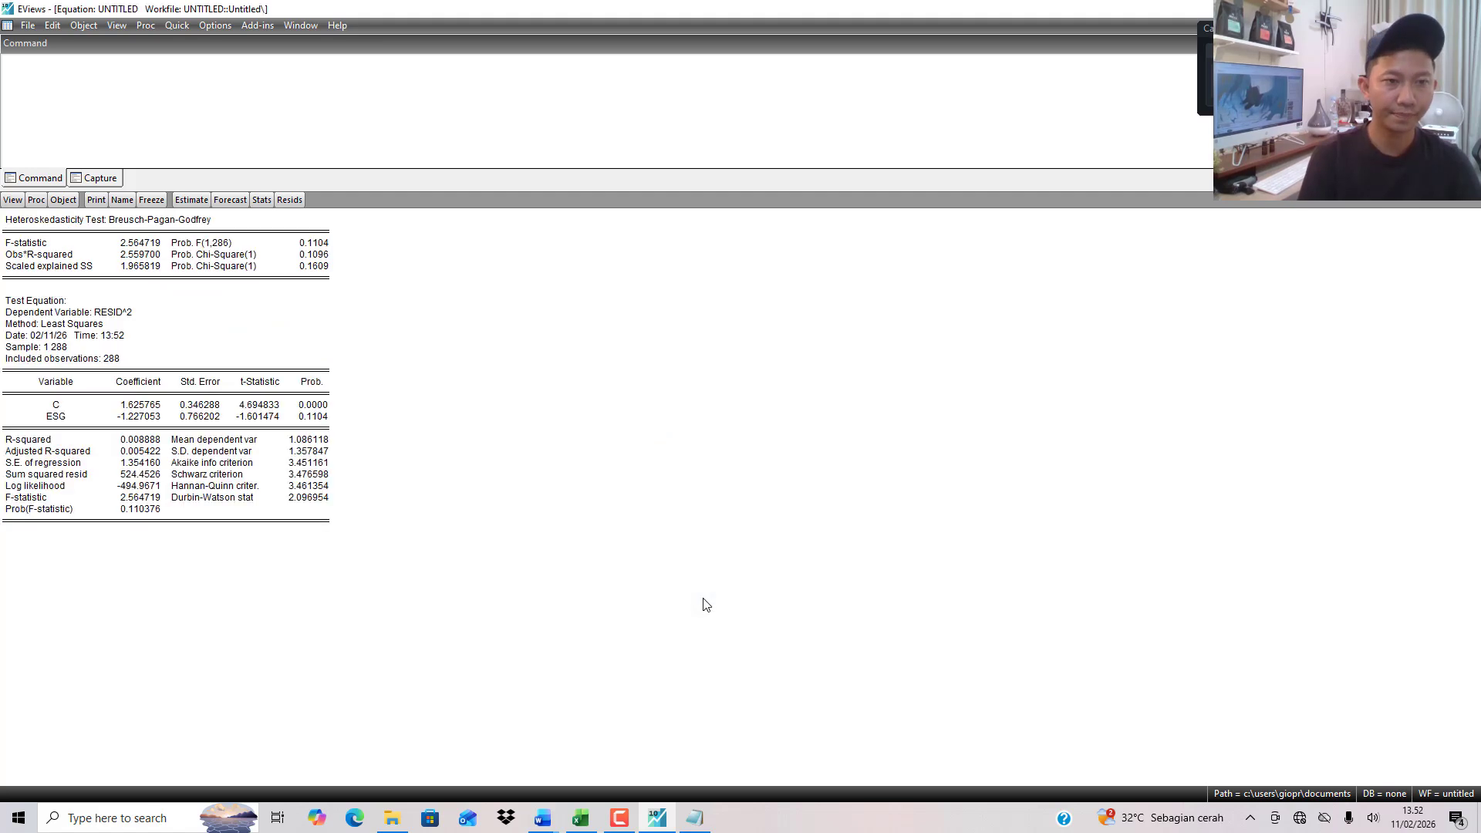
Copy the Prob. Chi-Square(1) label and value from the Obs*R-squared row as displayed, and paste them into Notepad below "cek hetero".
left_click(194, 257)
left_click_drag(283, 255, 320, 257)
key("ctrl+c")
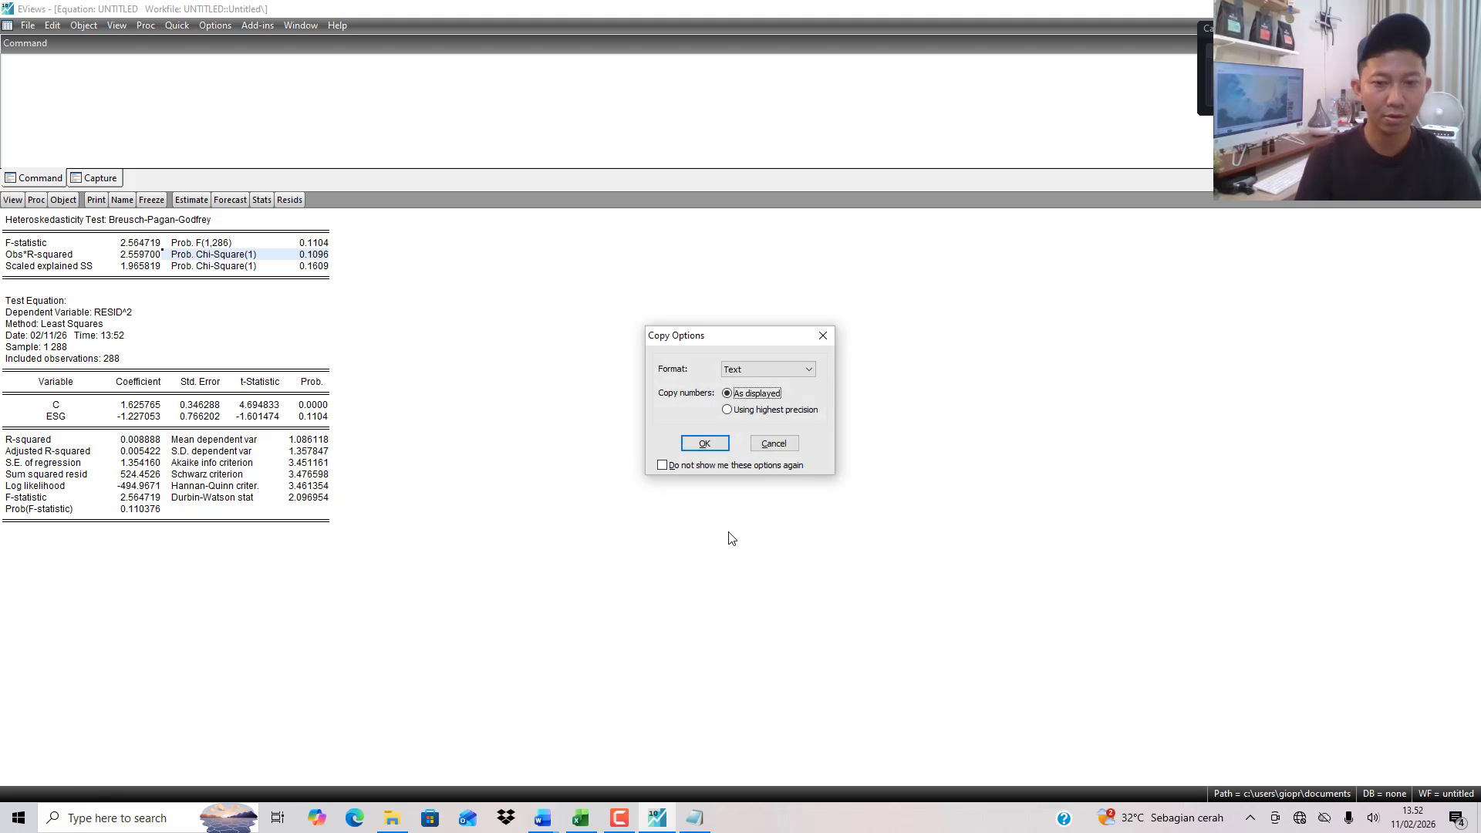
left_click(702, 441)
left_click(701, 813)
left_click(632, 598)
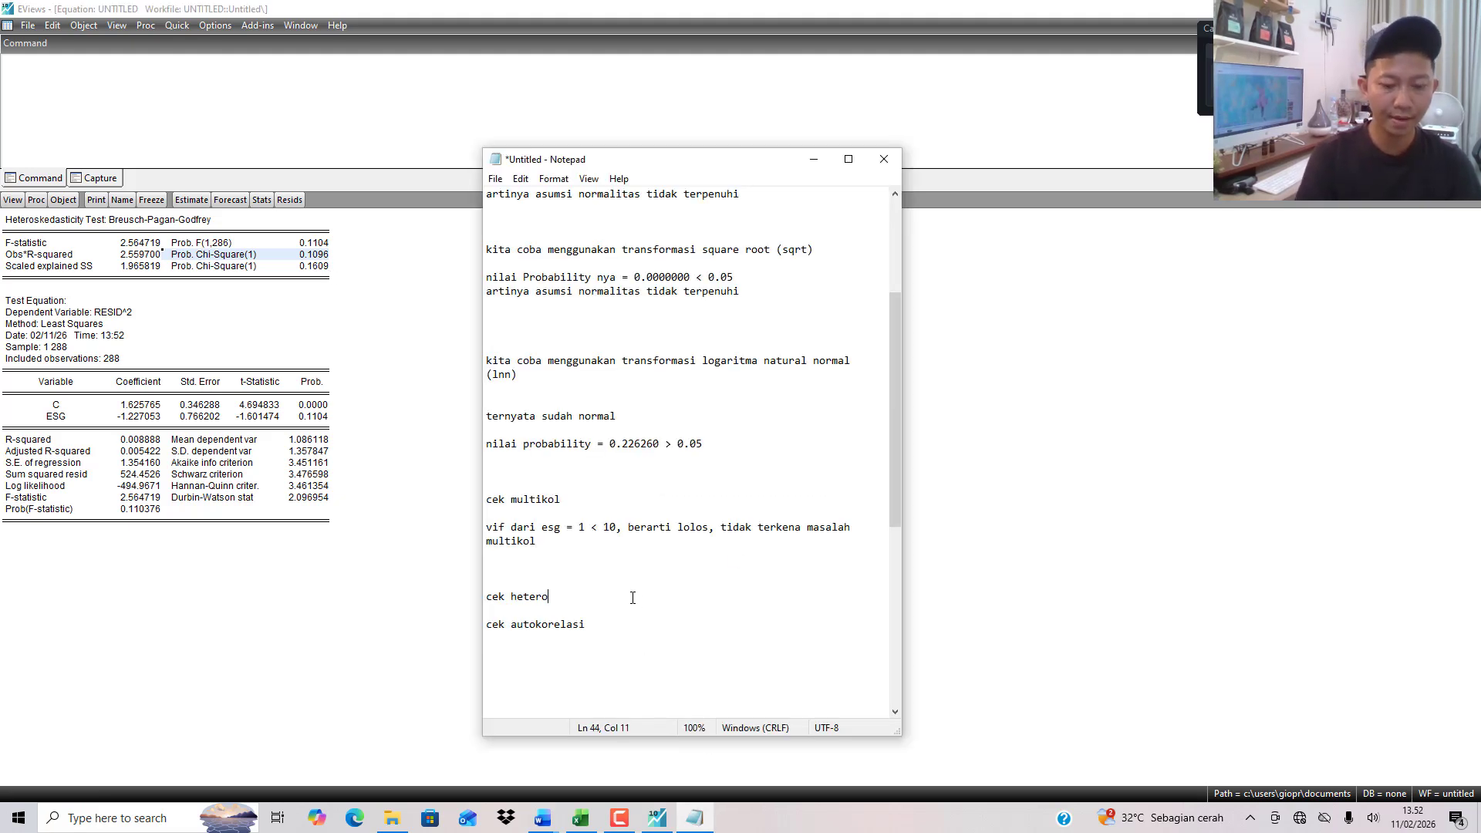
key("Return")
key("Return")
key("ctrl+v")
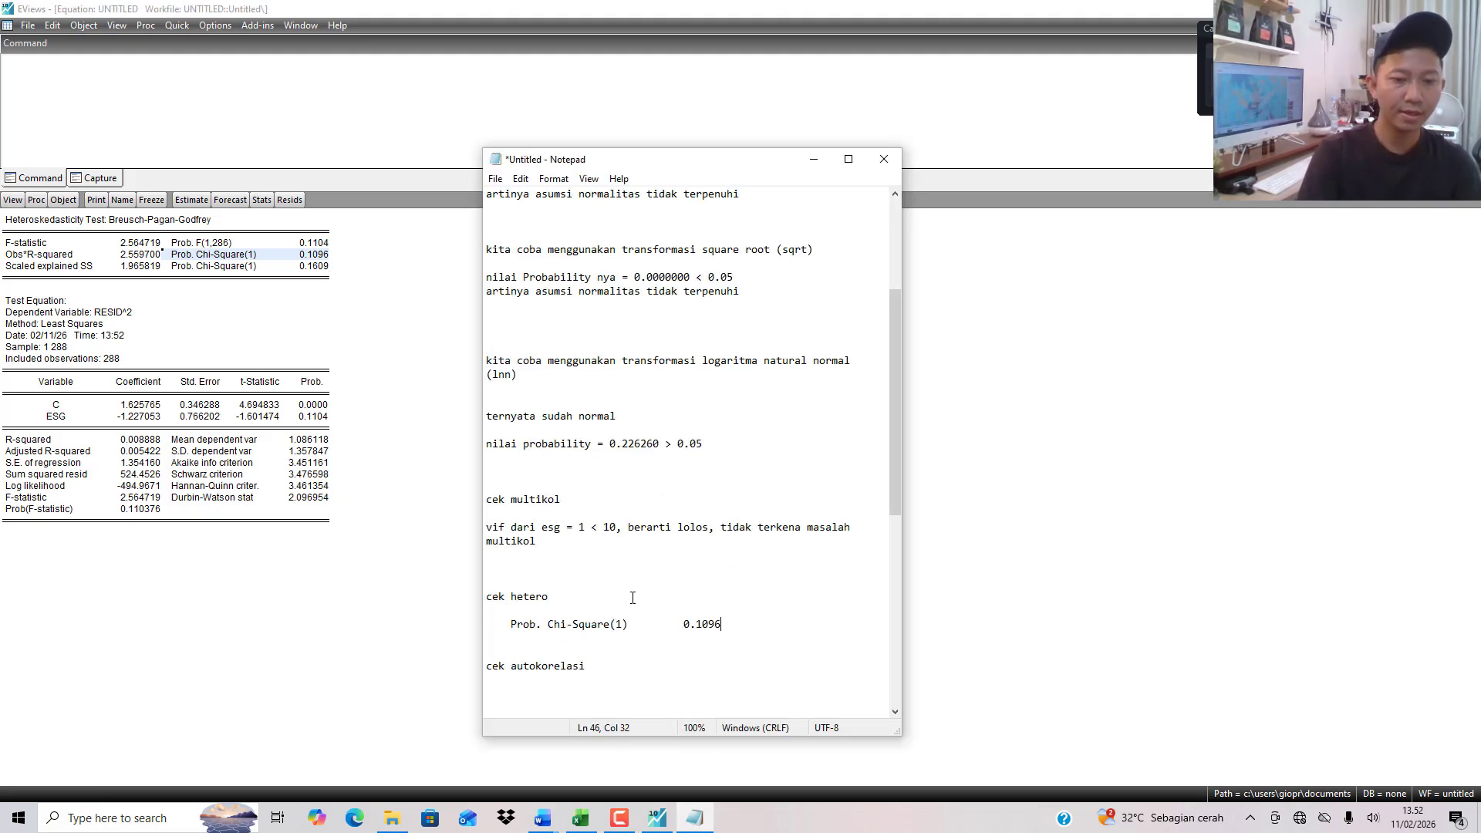
Complete the pasted line as "Prob. Chi-Square(1) = 0.1096 > 0.05, artinya lolos, tidak terkenal permasalahan heteroskedastisitas", removing the gap before the value.
key("BackSpace")
key("BackSpace")
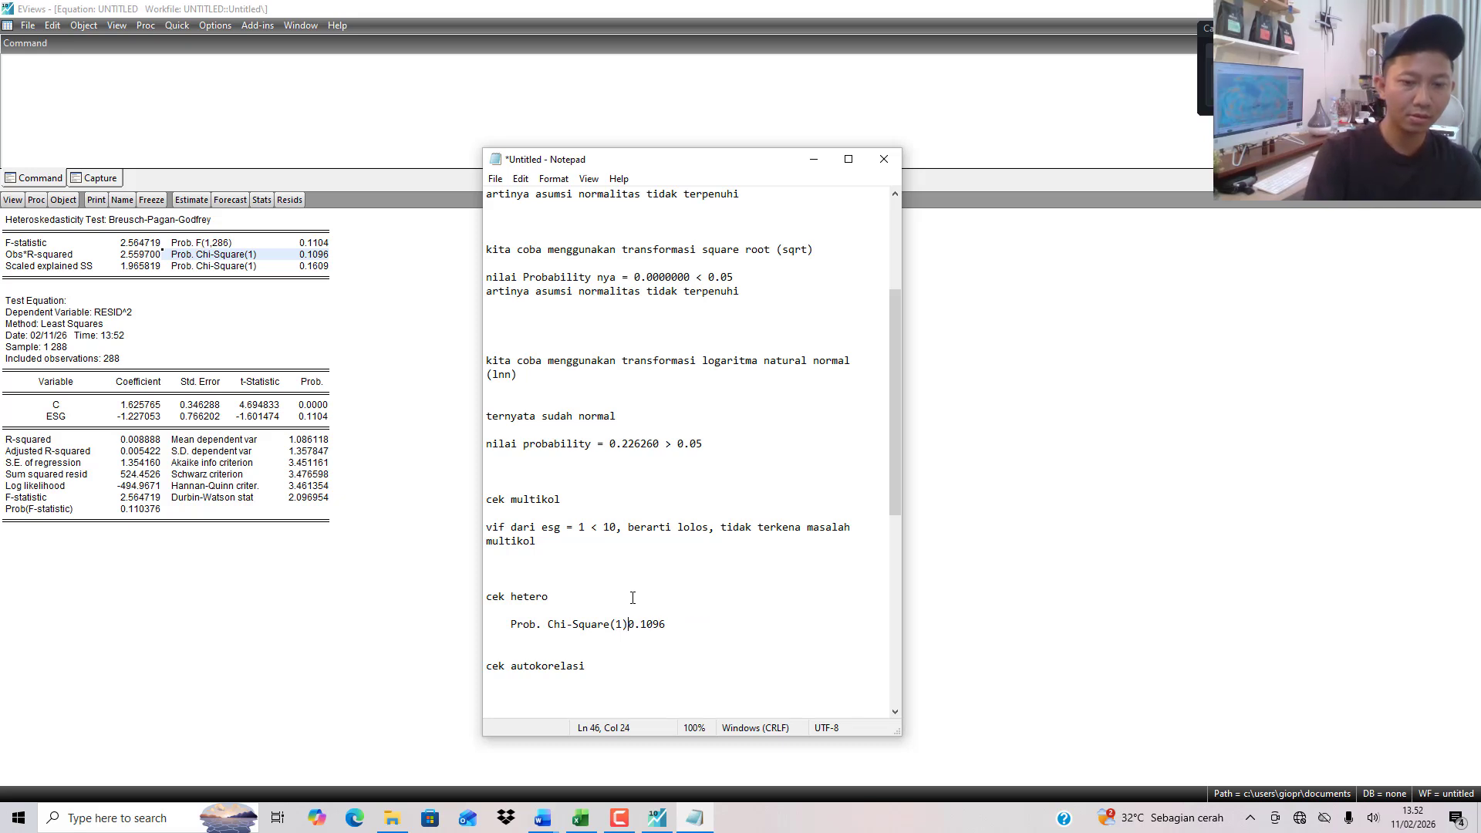
type("= 0.1096")
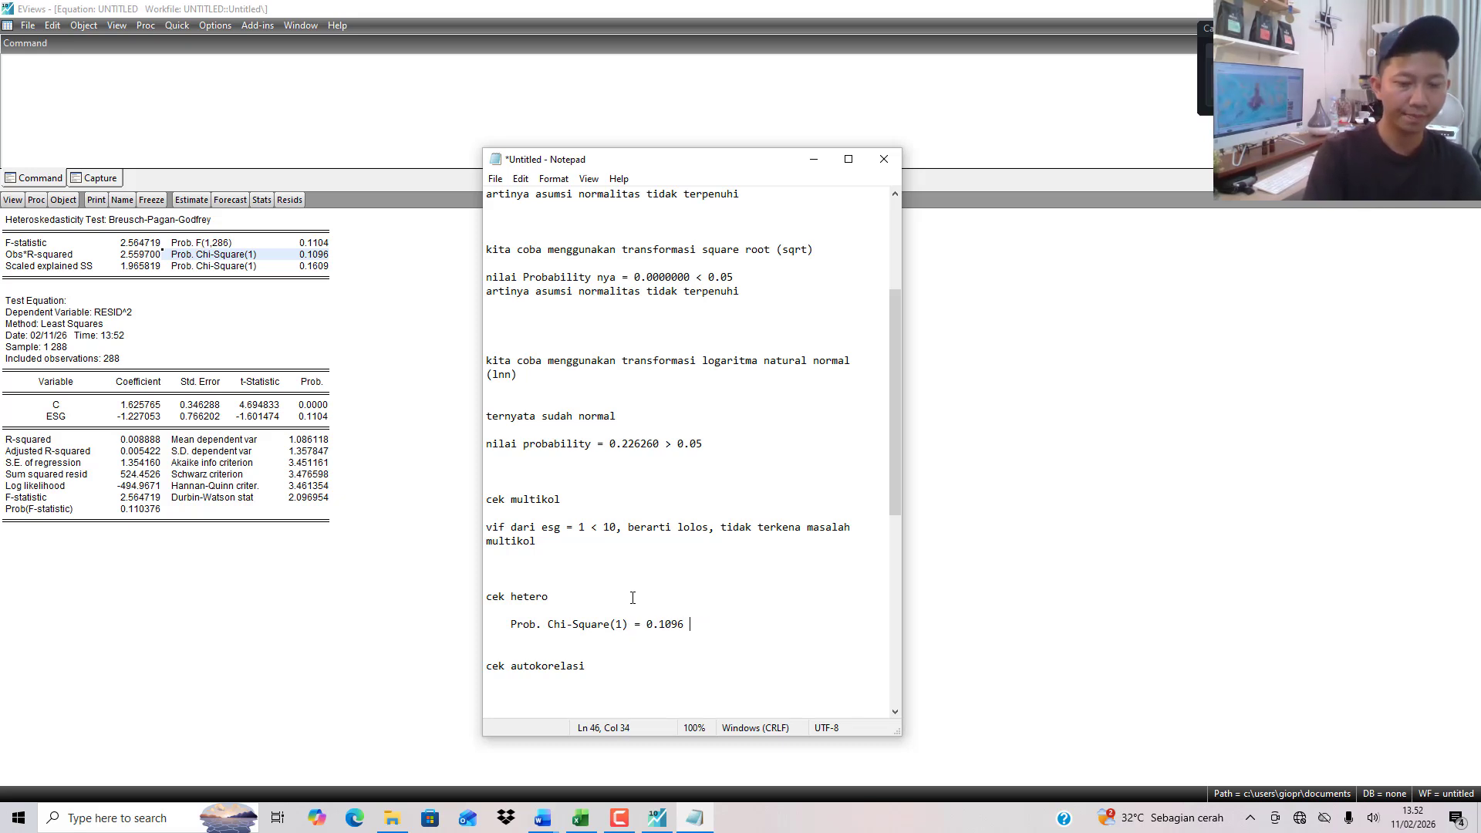
type(" > 0.05,")
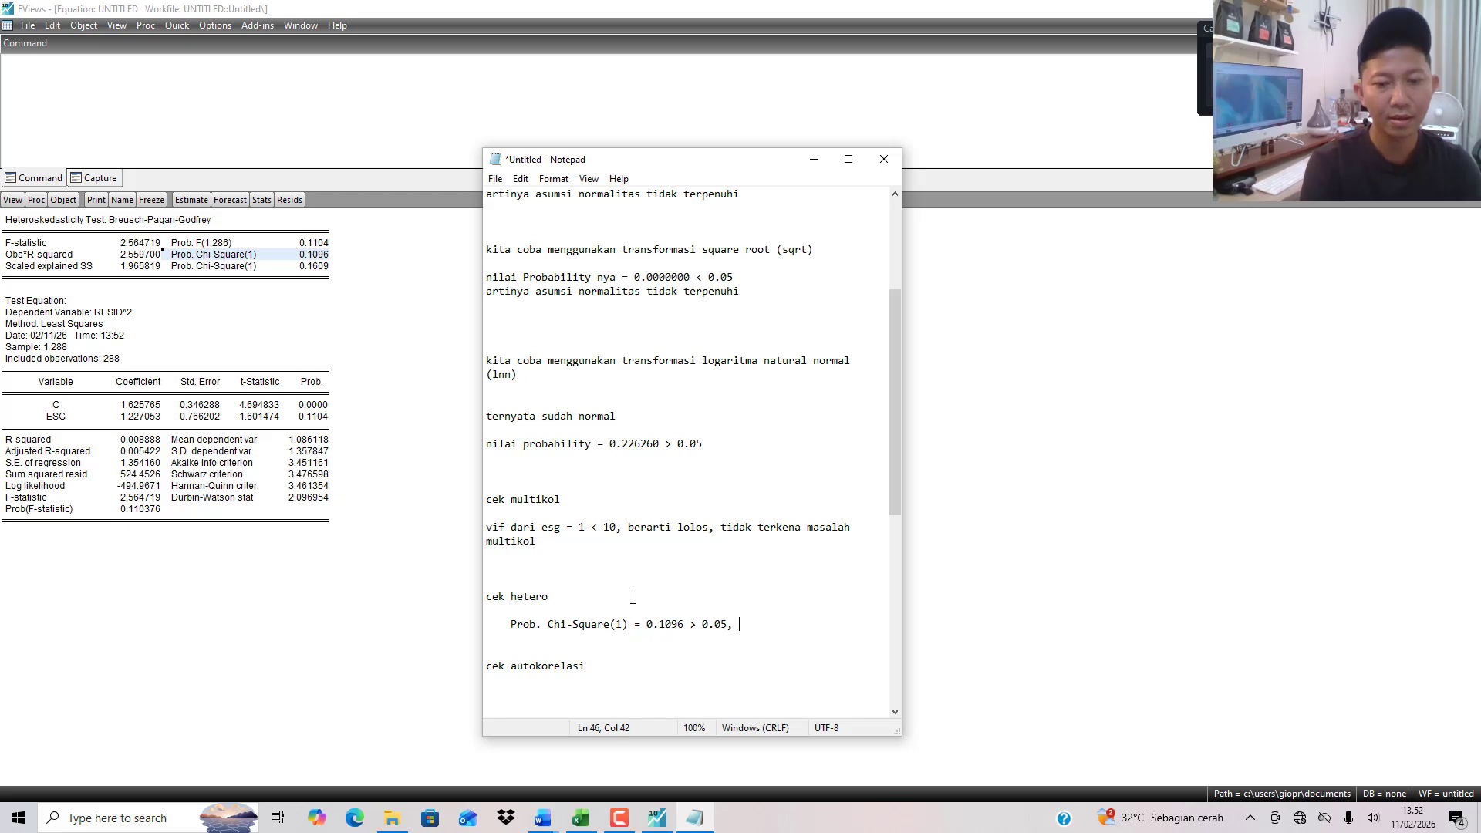
type(" artinya lo")
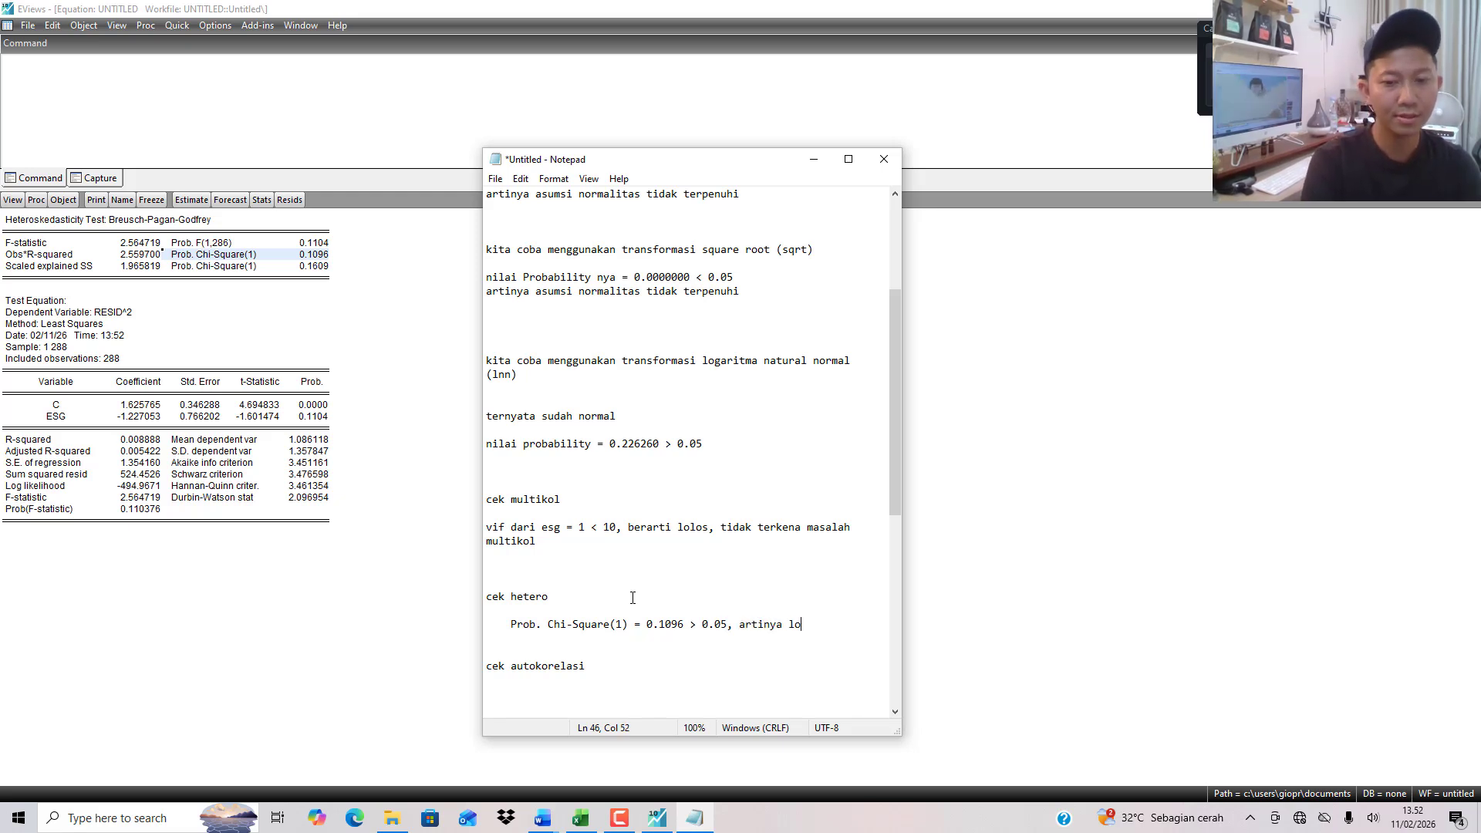
type("los, tidak t")
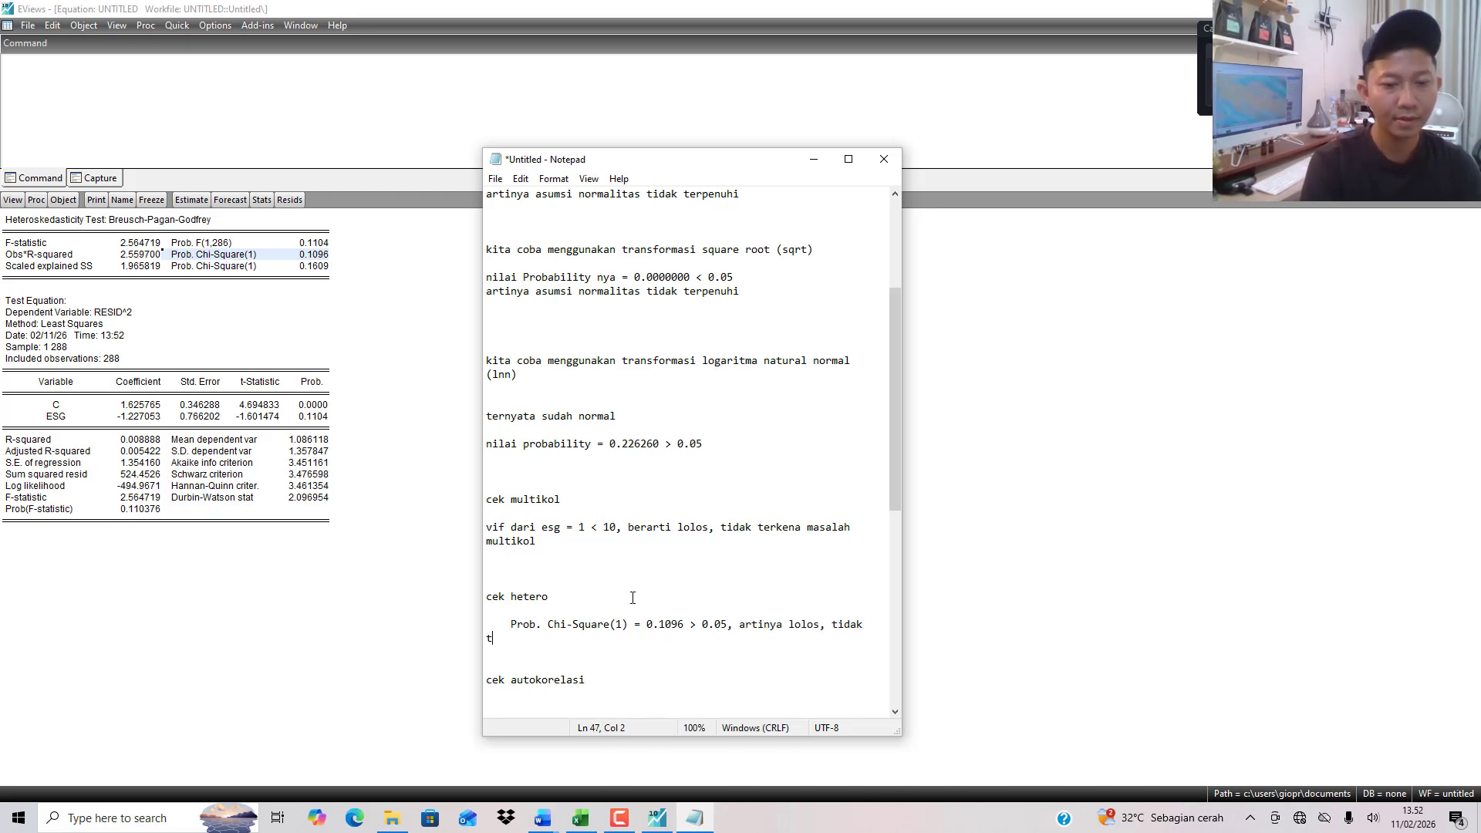
type("erkenal per")
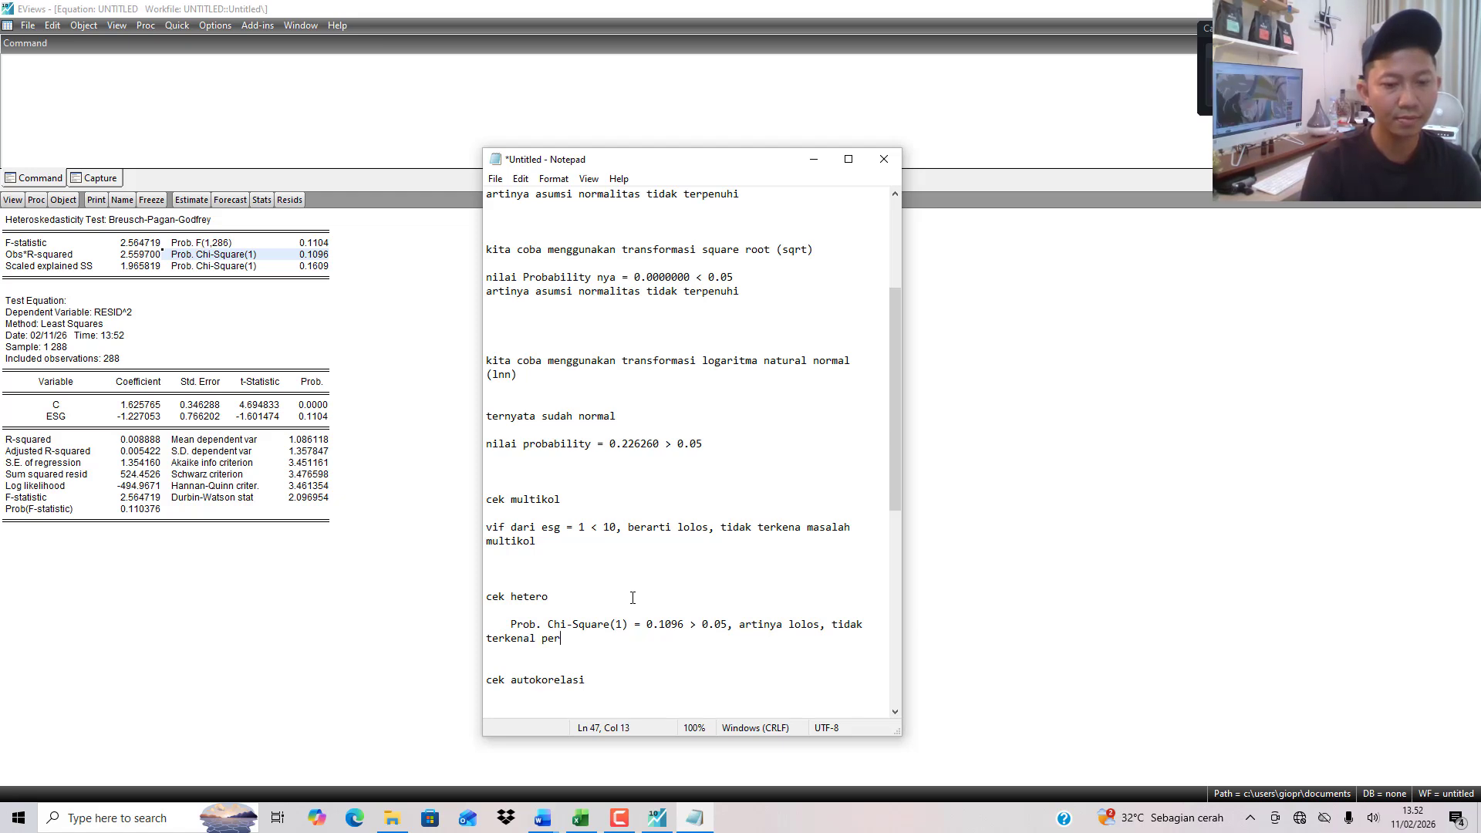
type("masalahan ")
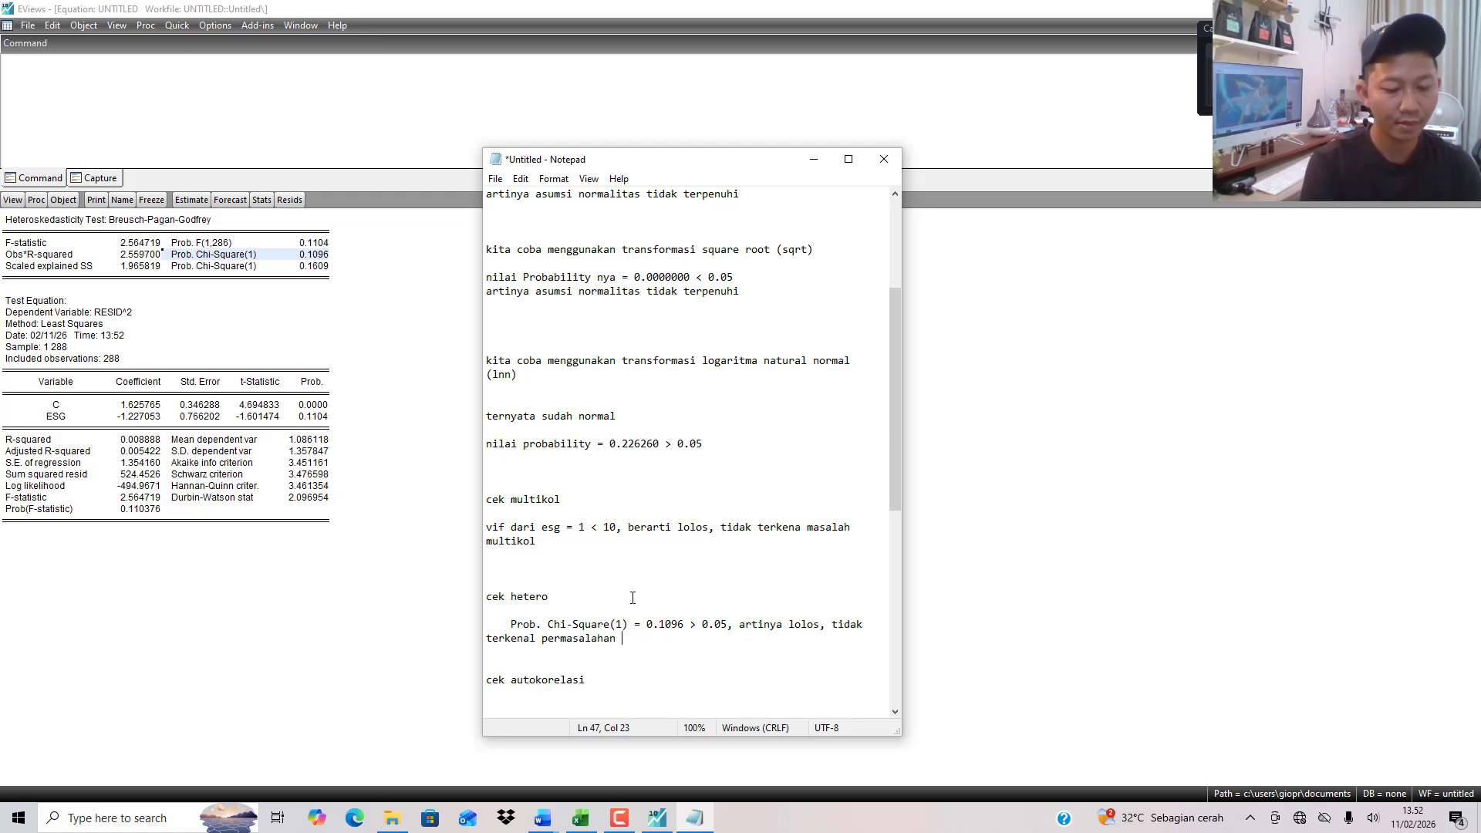
type("heteroskedastisitas")
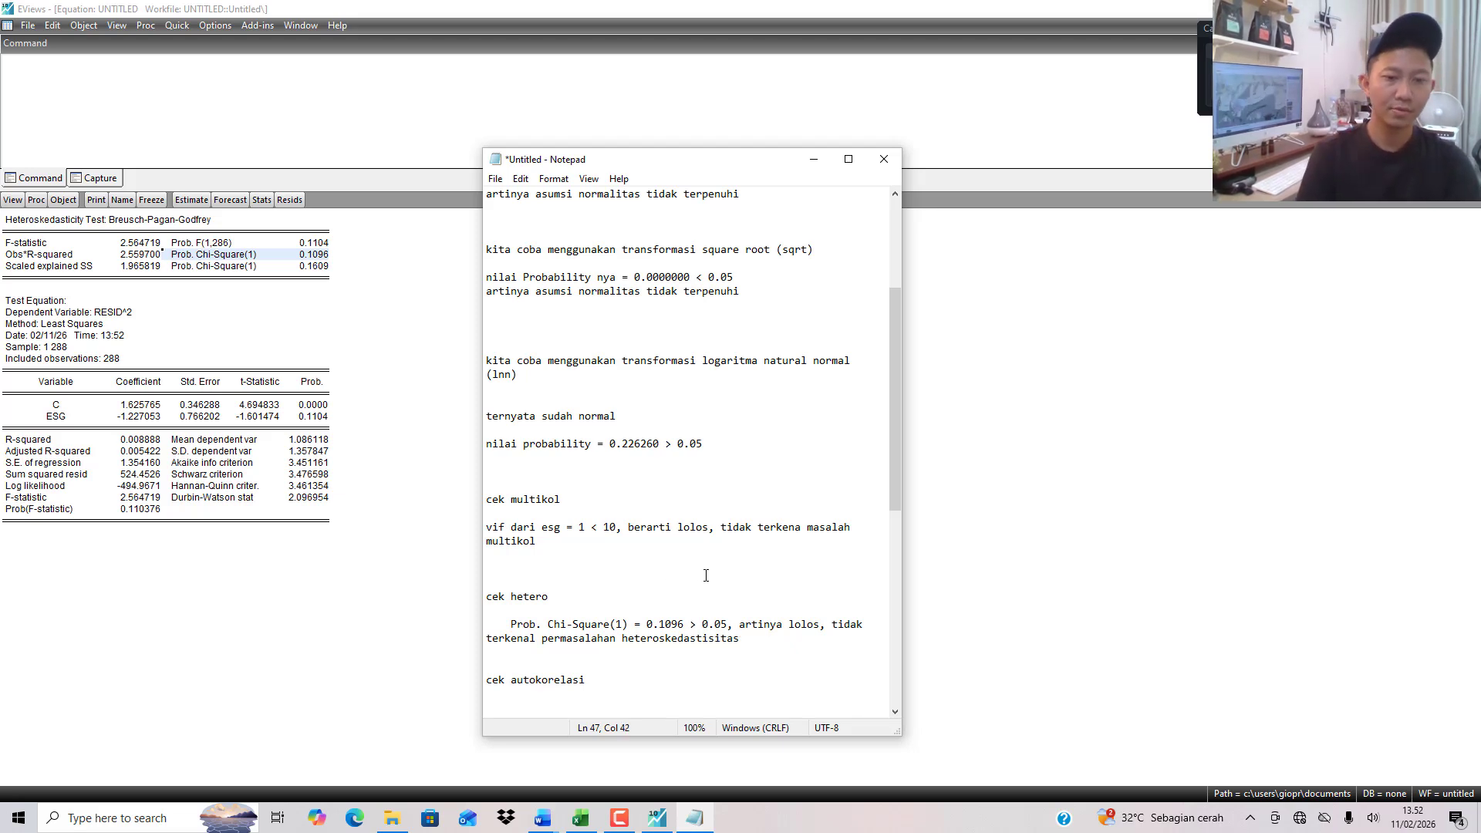
Place the Notepad cursor below "cek autokorelasi", and re-estimate "lnnreputasi esg c" in EViews by least squares over sample 1 288.
scroll(600, 512, "down", 6)
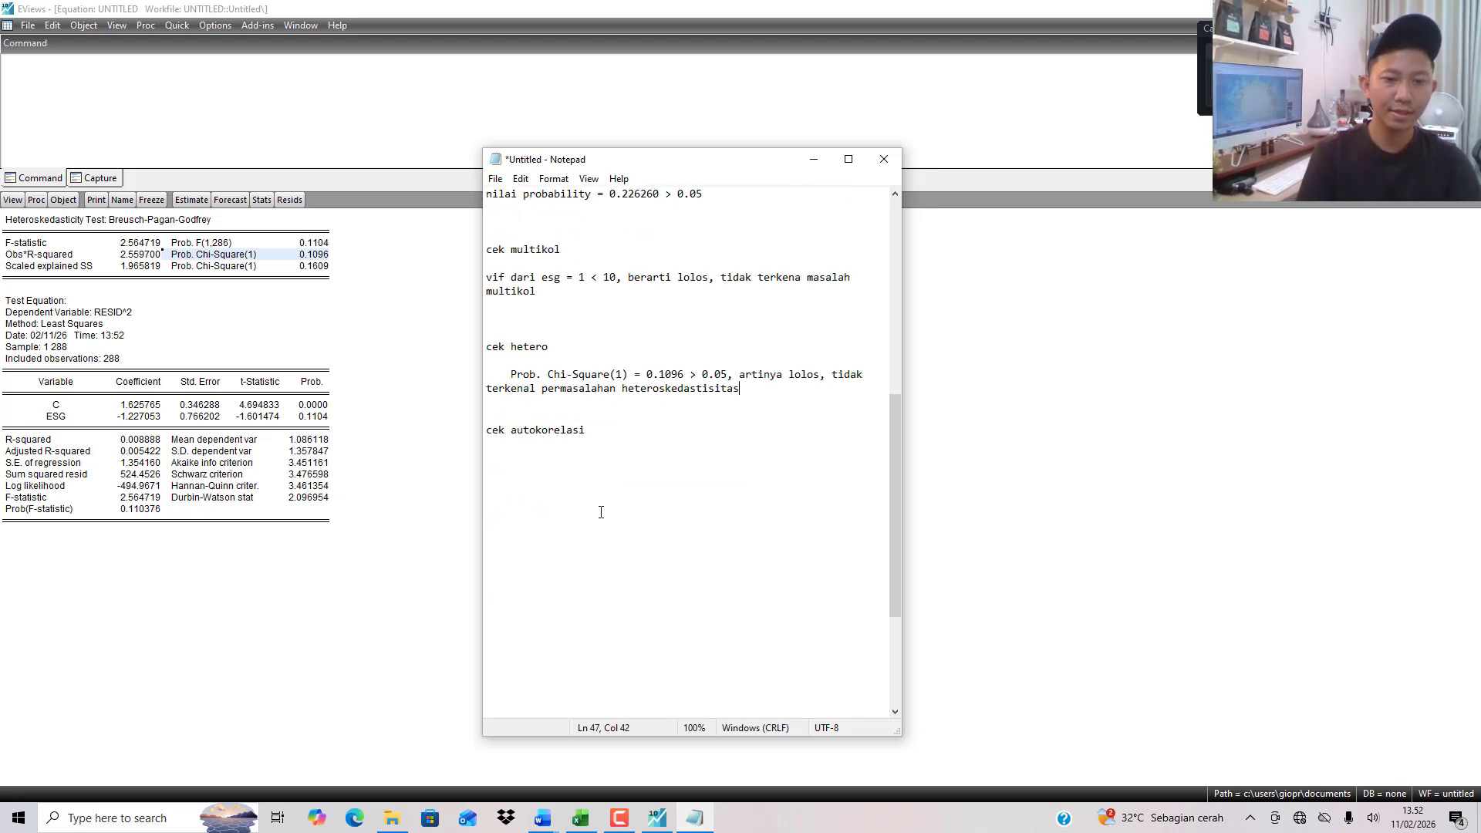
left_click(625, 436)
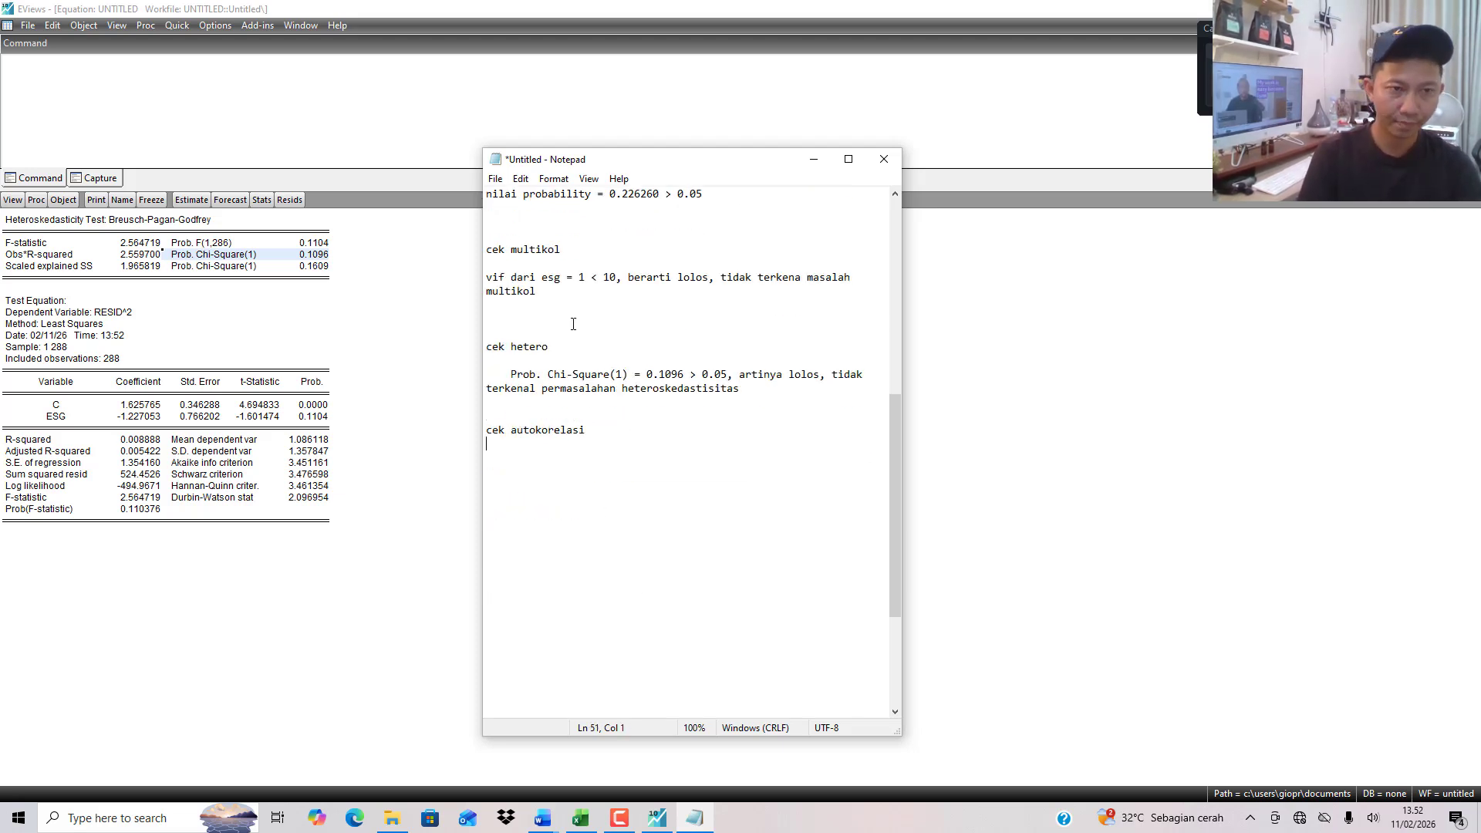
left_click(192, 199)
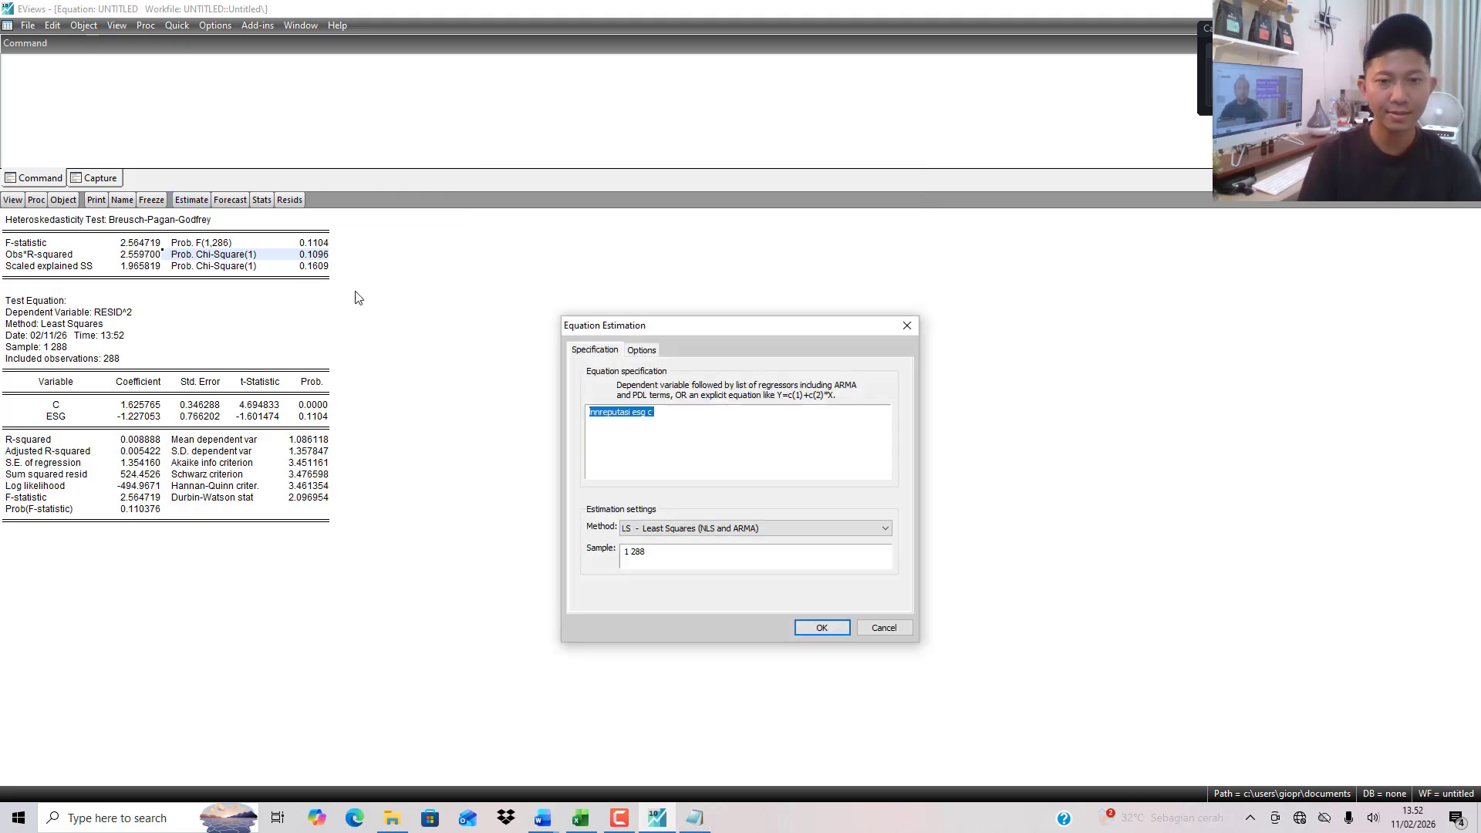
left_click(806, 626)
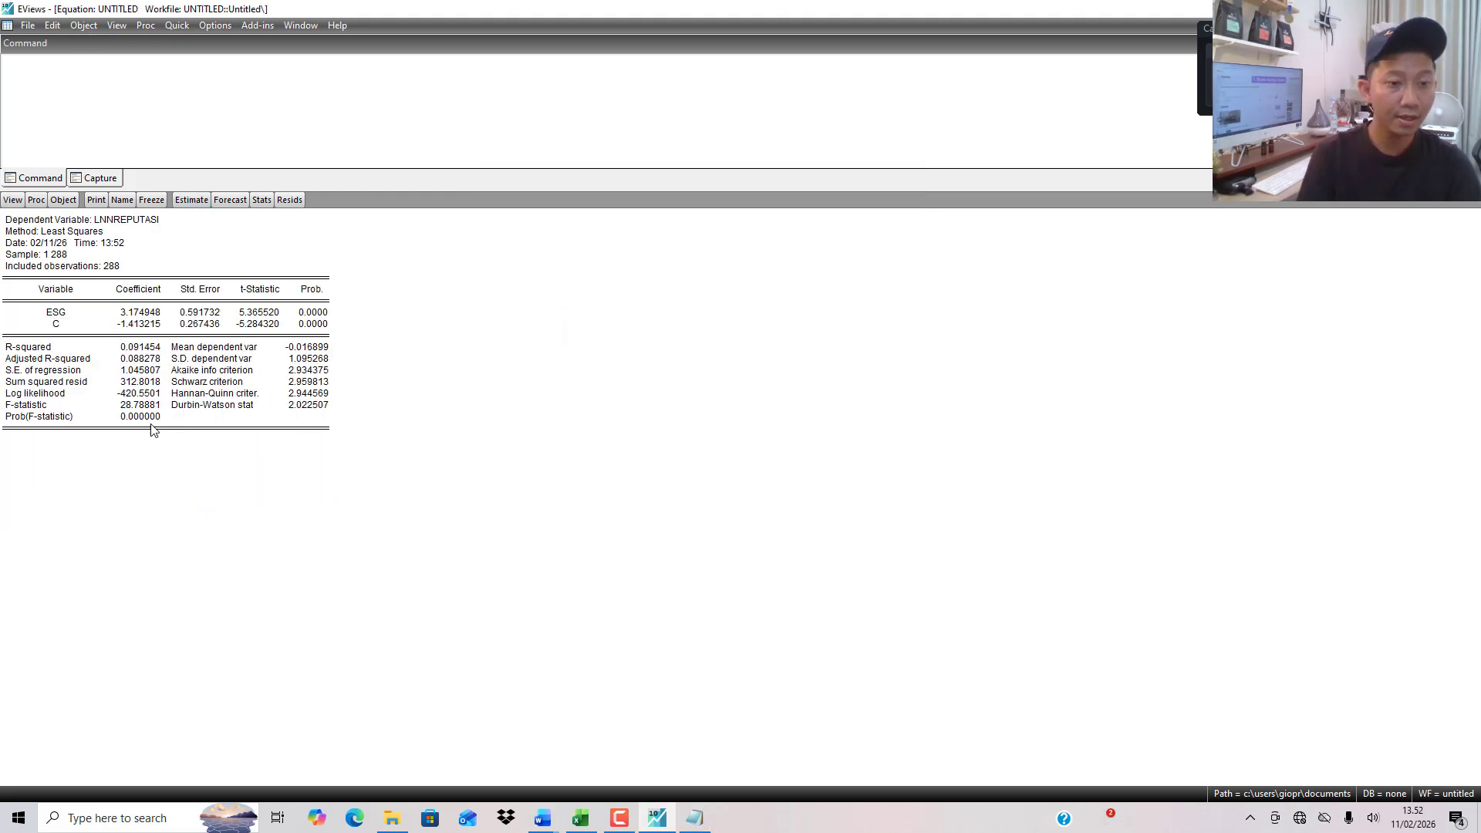
Copy the Durbin-Watson stat value as displayed, switch to Notepad and paste it below "cek autokorelasi".
left_click_drag(228, 405, 307, 415)
key("ctrl+c")
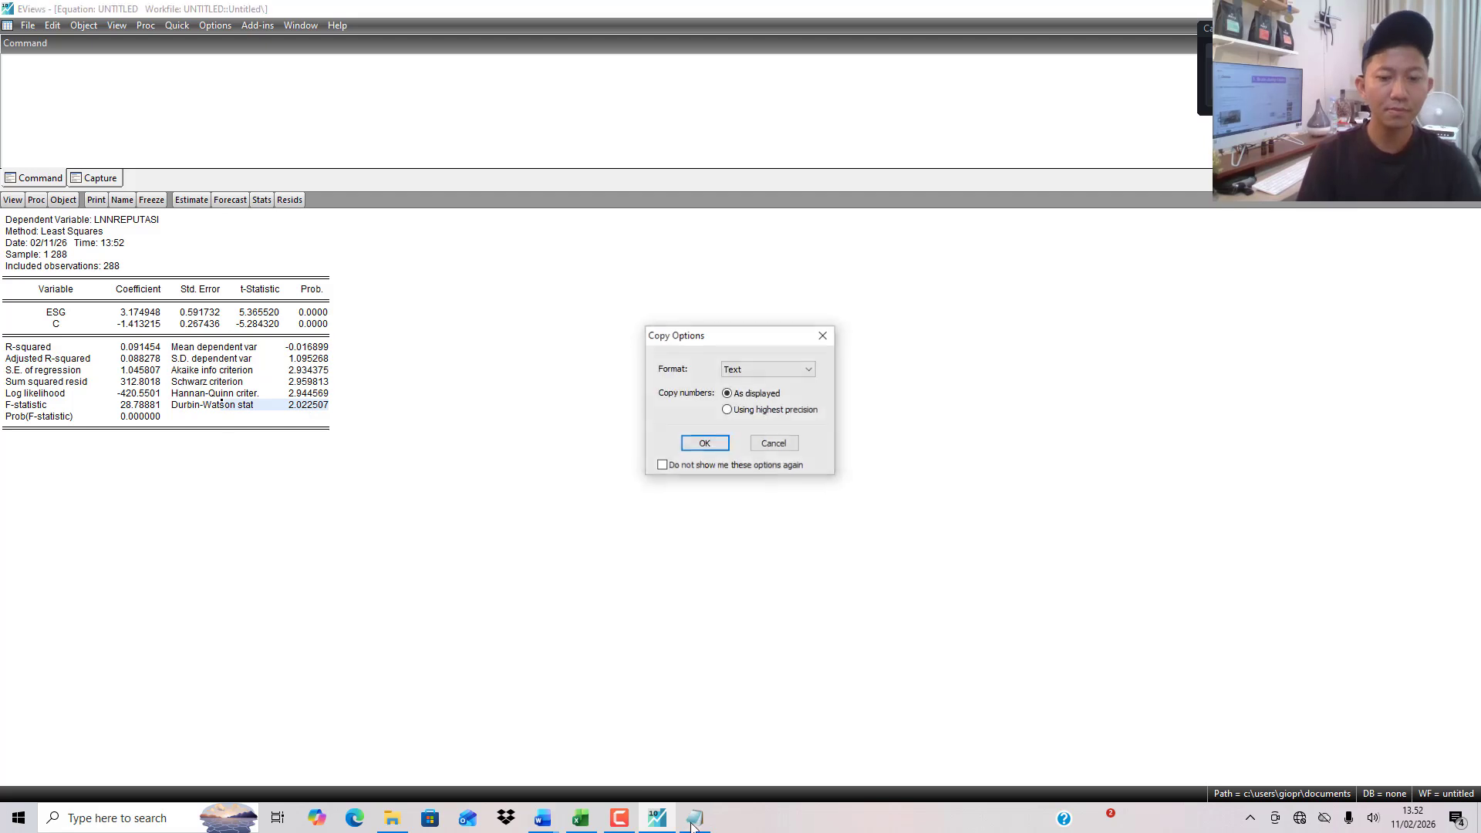
left_click(704, 443)
left_click(694, 817)
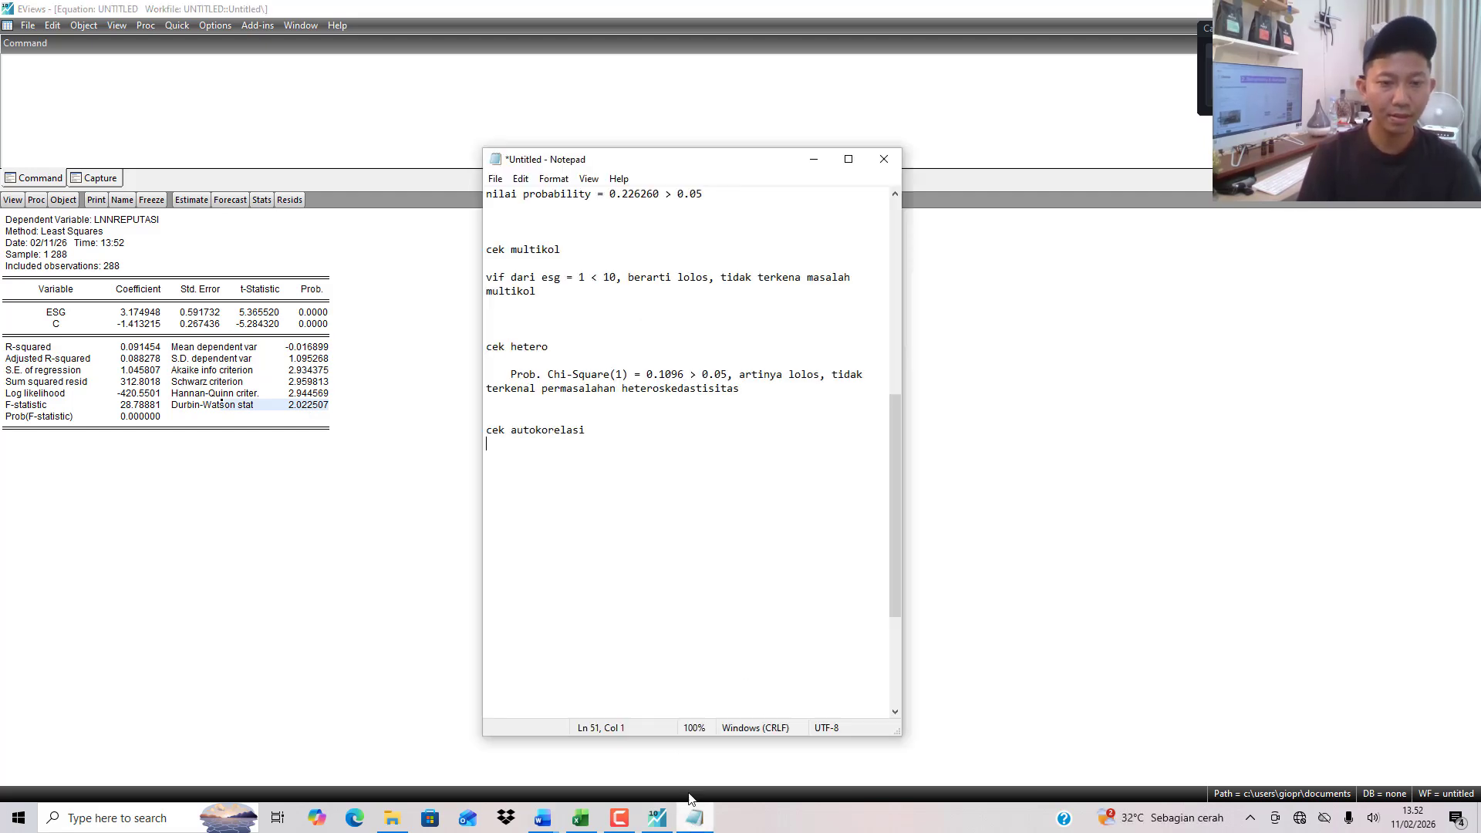
key("ctrl+v")
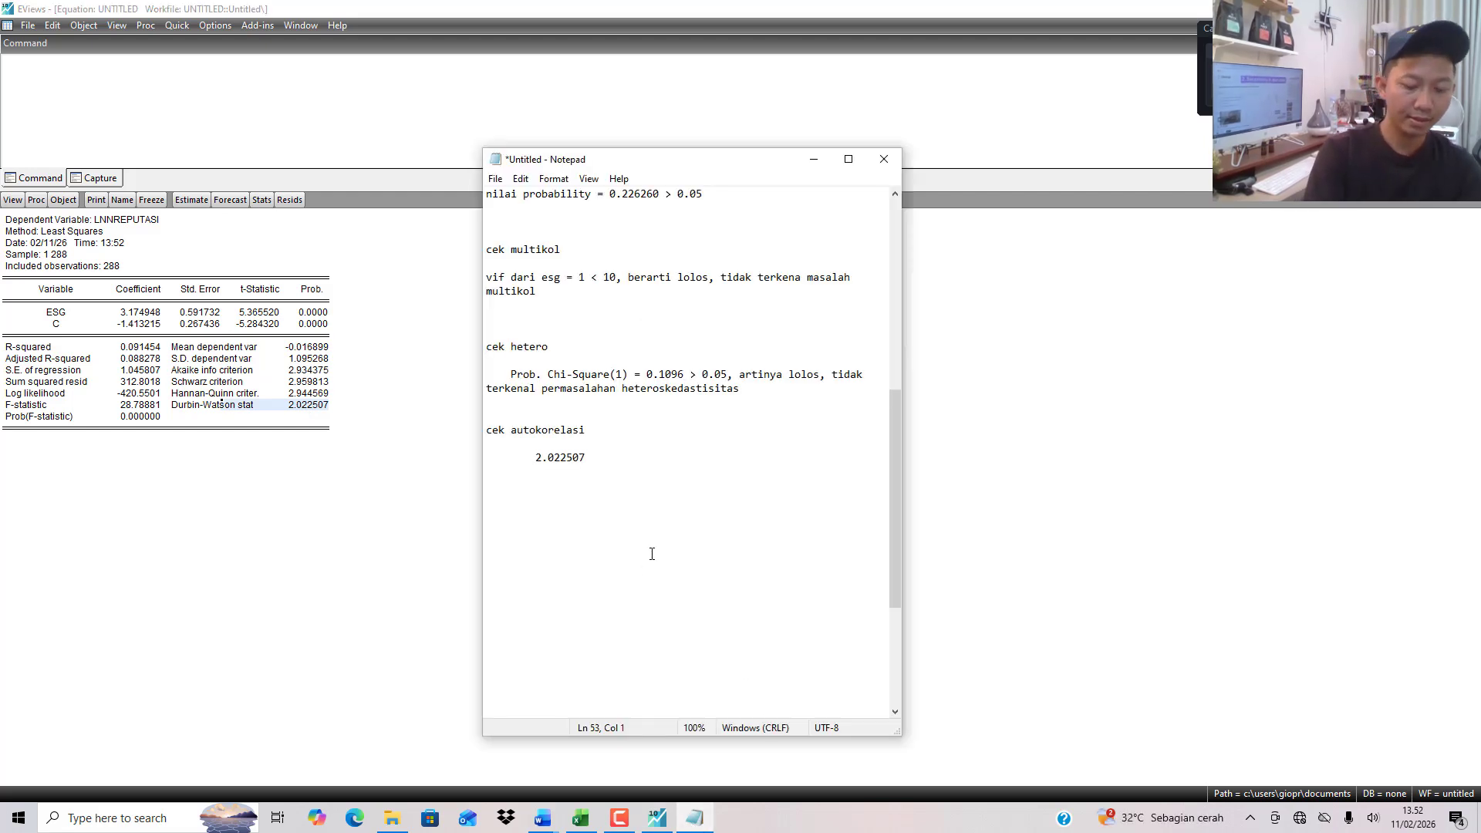
Add the note "nilai DW = 2.022507, nilai DW ini berada pada interval dari 1 sampai 3, artinya lolos, tidak terkena permasalahan autokorelasi".
key("Return")
type("nilai DW = 2.0")
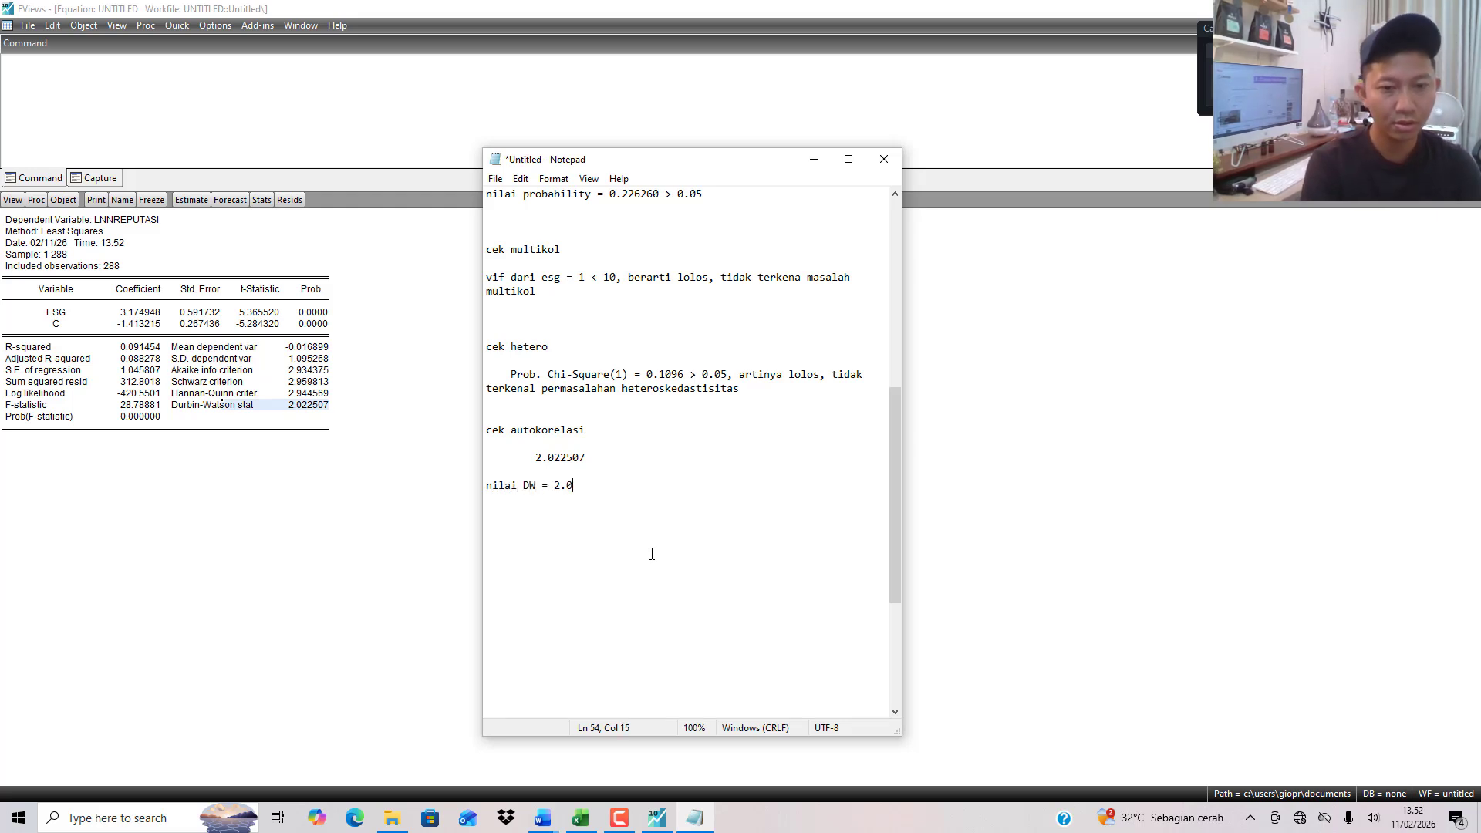
type("22507,")
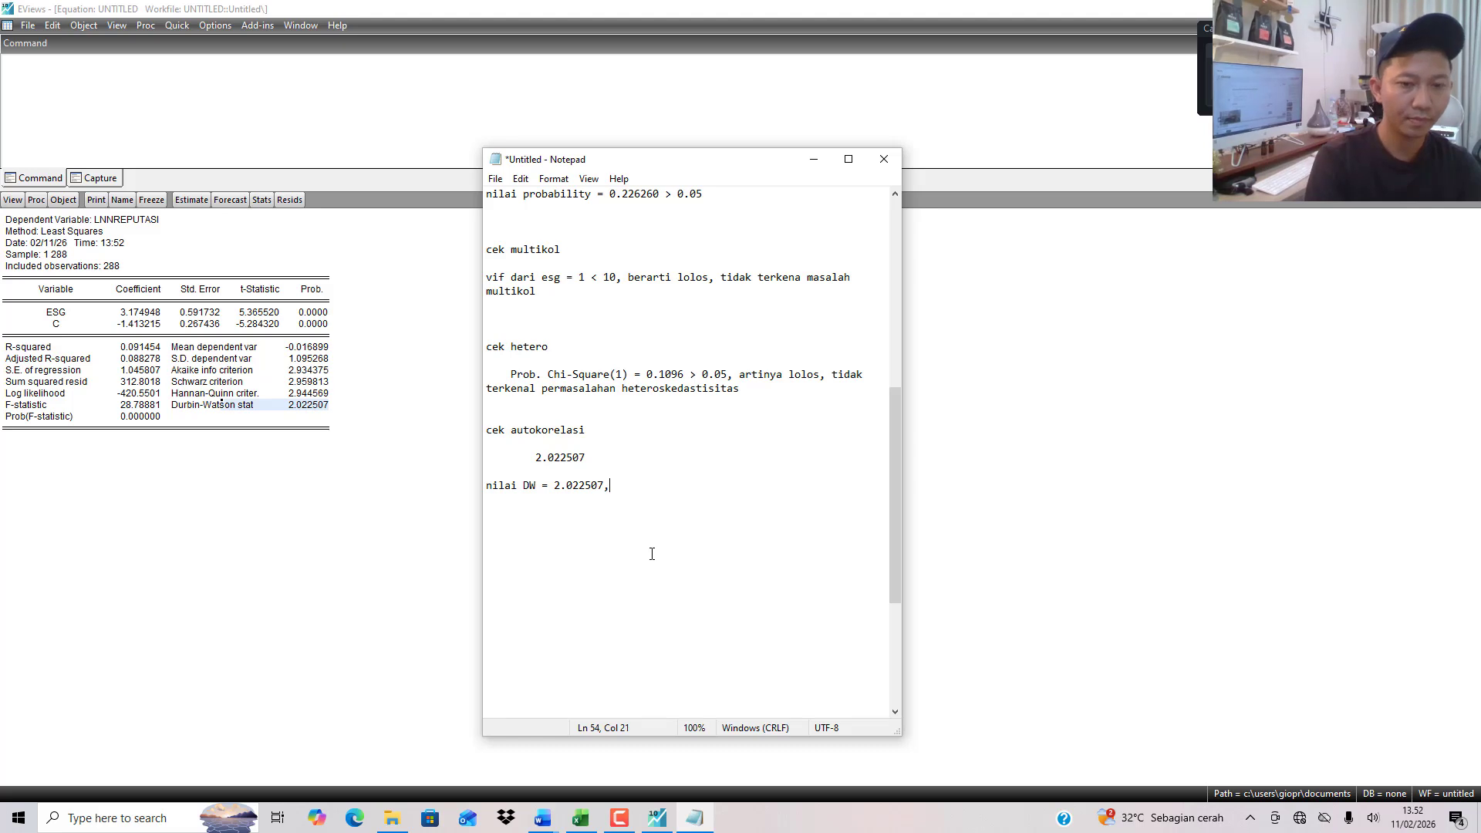
type(" nilai DW in")
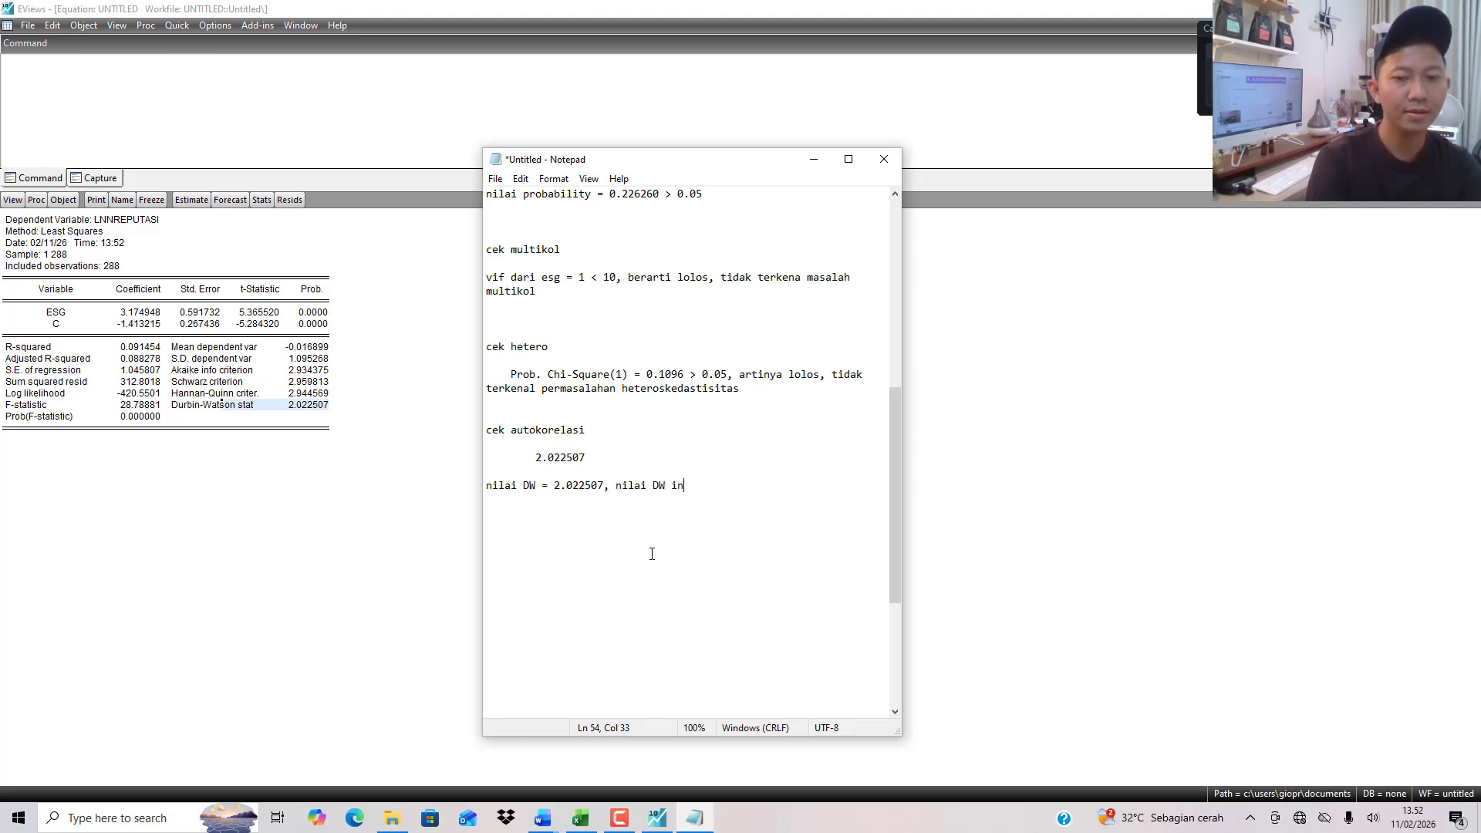
type("i berada pada int")
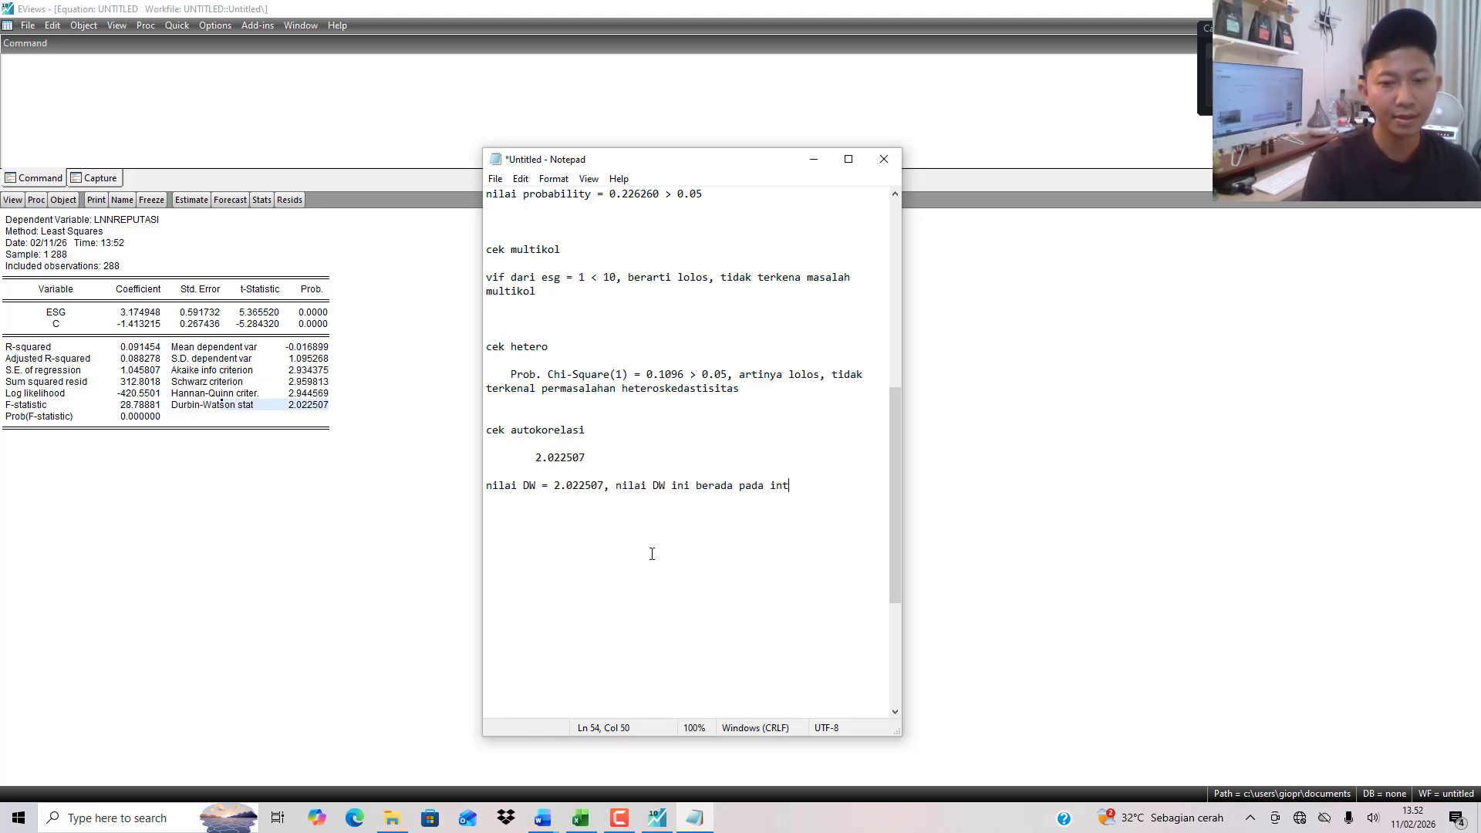
type("erval")
key("Return")
type("dari ")
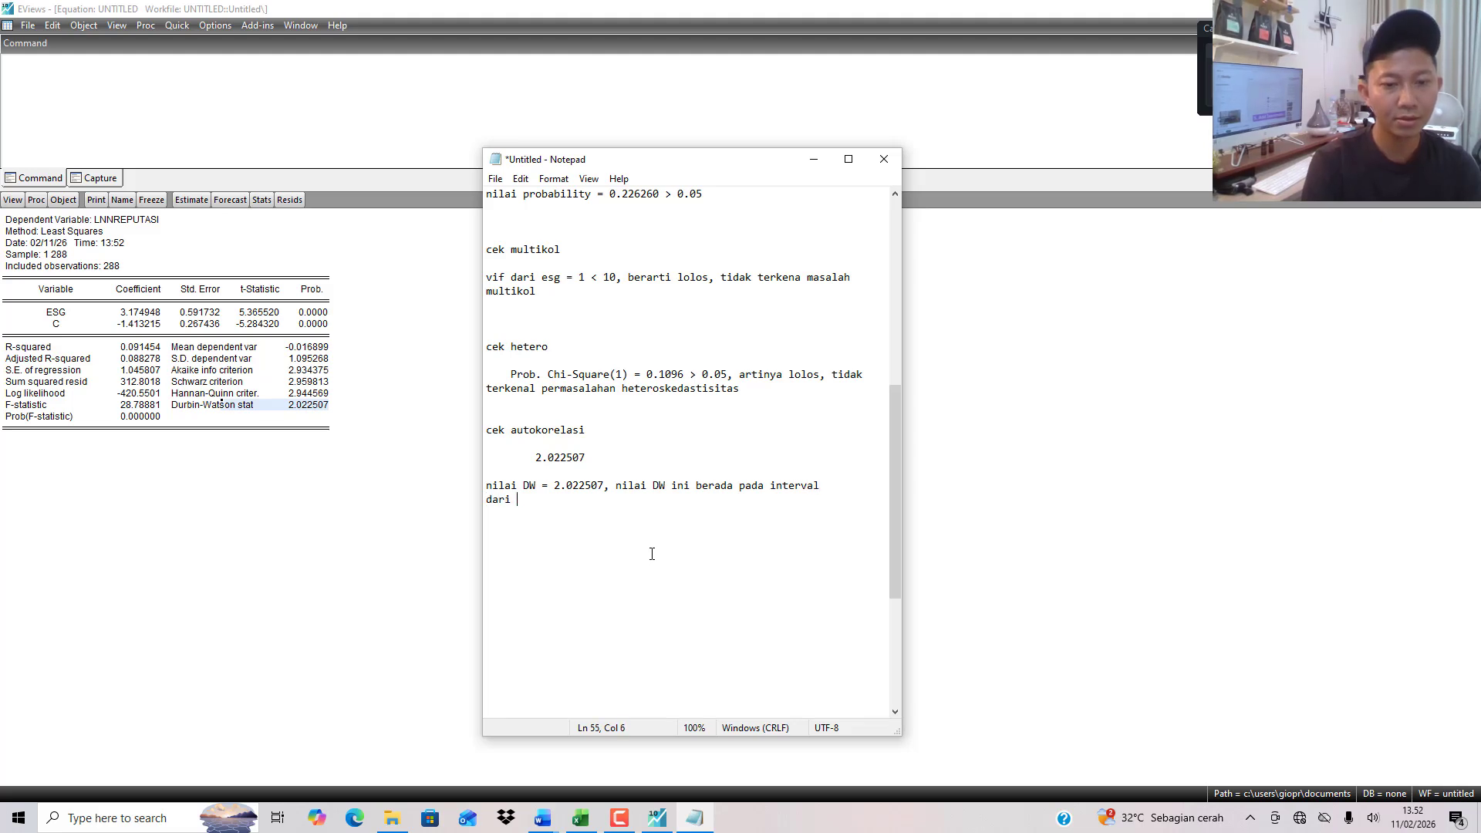
type("1 sampai 3")
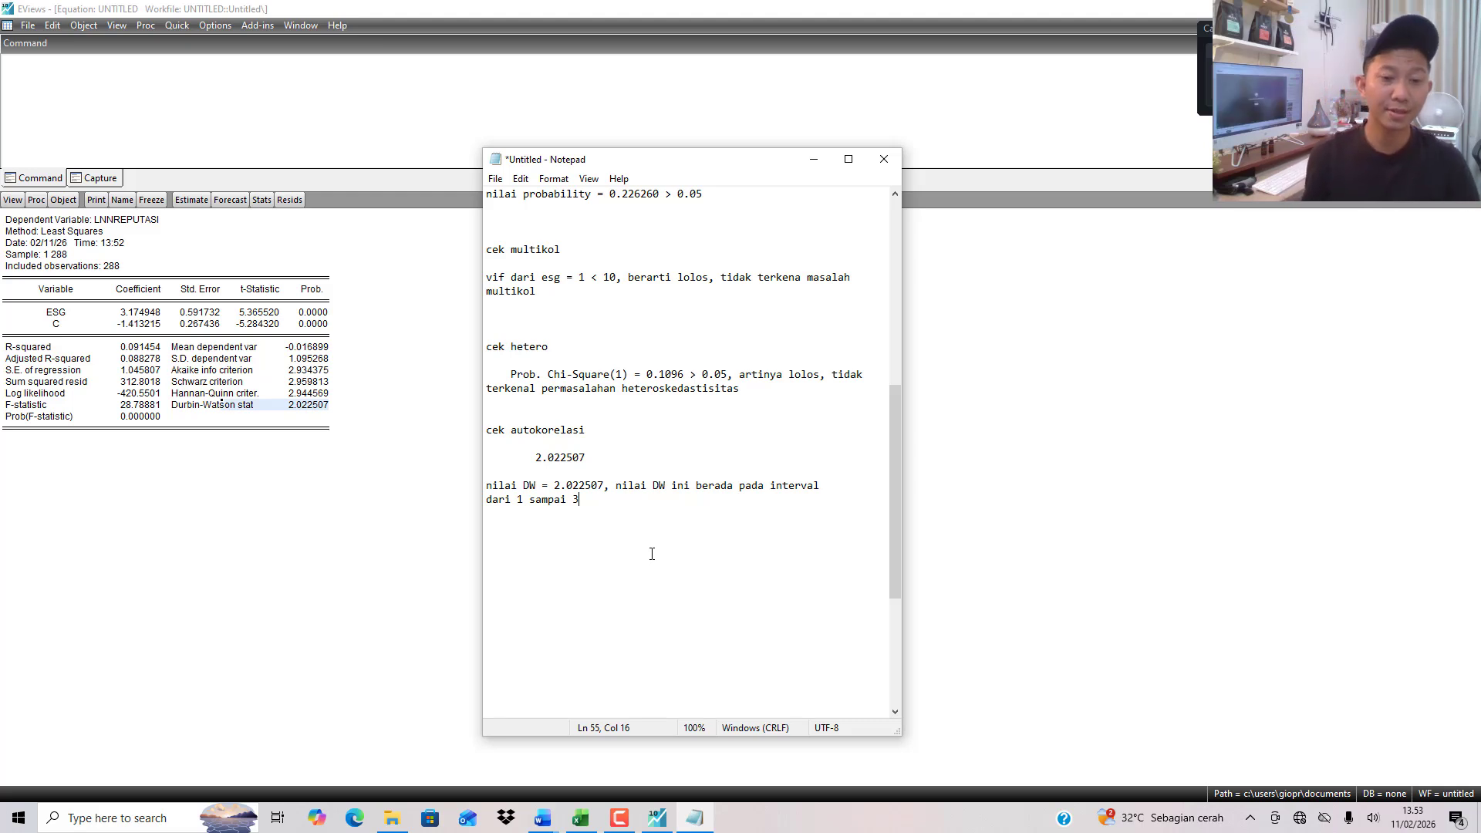
type(", artiny")
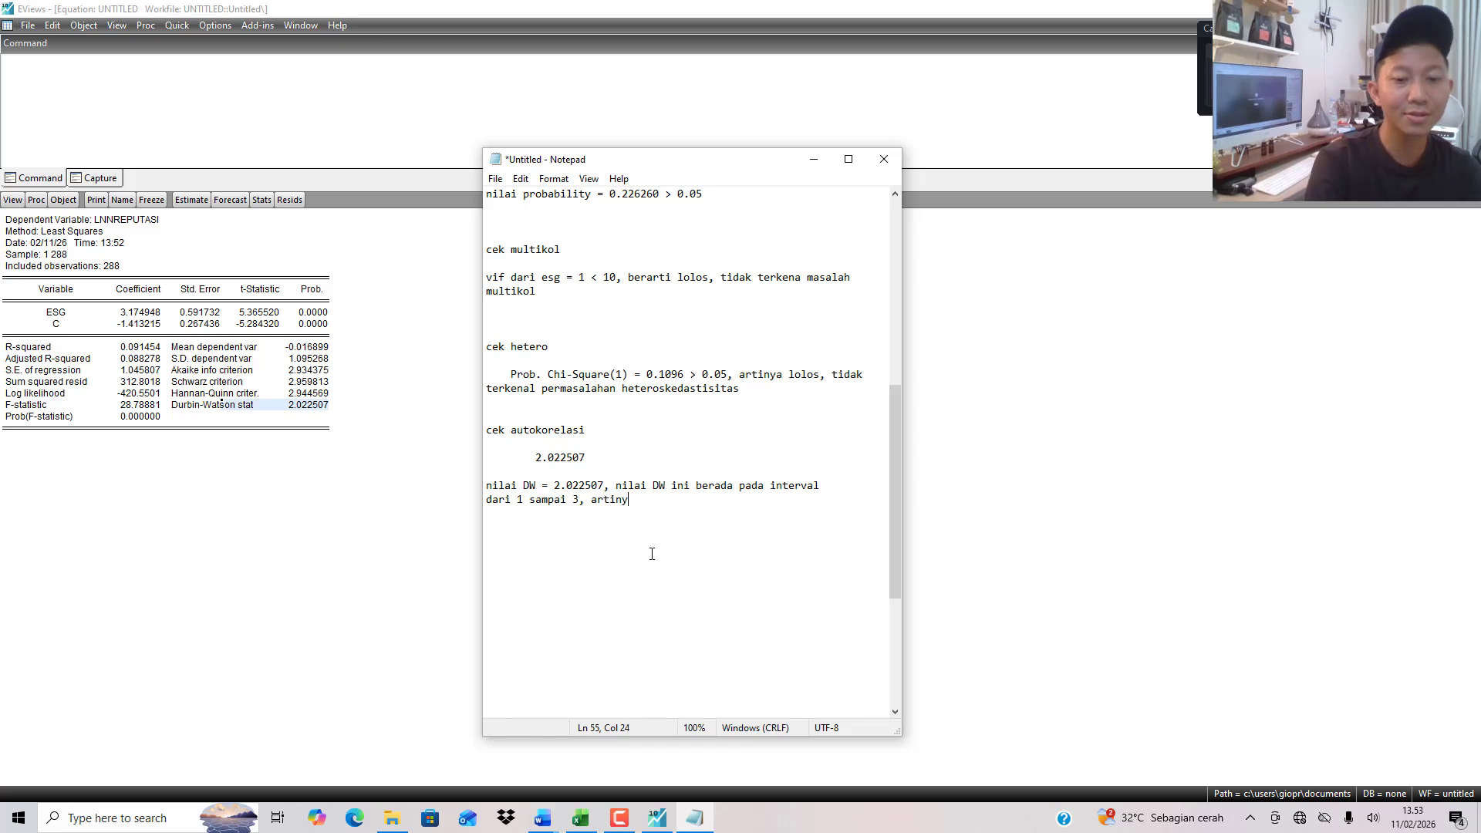
type("a lolos, tidak terk")
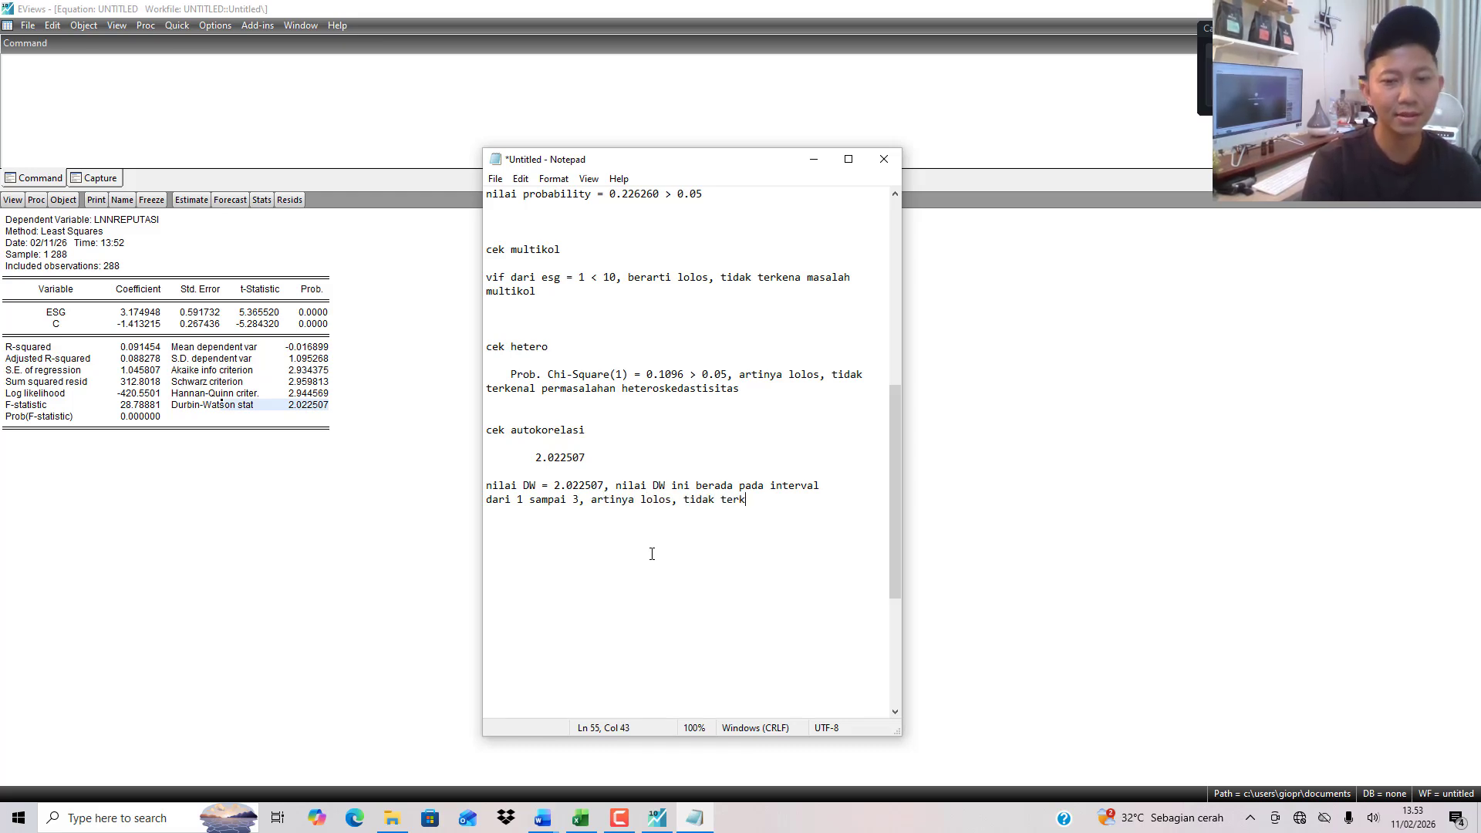
type("ena permasalaha")
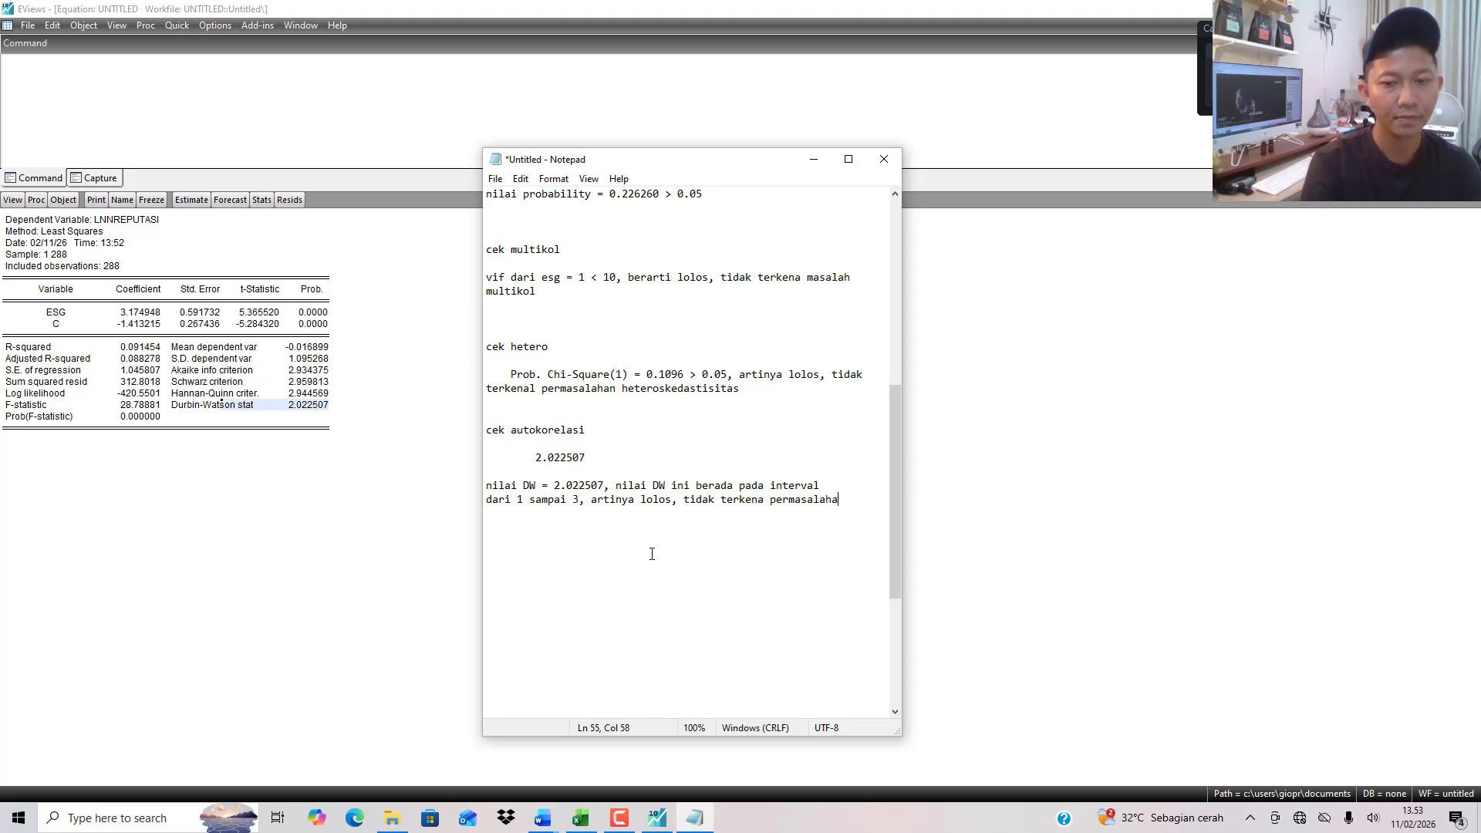
type("n autokorelasi")
Leave blank lines below the autocorrelation note and write "selesai uji asumsi klasik untuk substruktur 1".
key("Return")
key("Return")
key("Return")
key("Return")
key("Return")
key("Return")
key("Return")
key("Return")
key("Return")
key("Return")
key("Return")
key("Return")
key("Return")
key("Return")
key("Return")
key("Return")
key("Return")
key("Return")
key("Return")
key("Return")
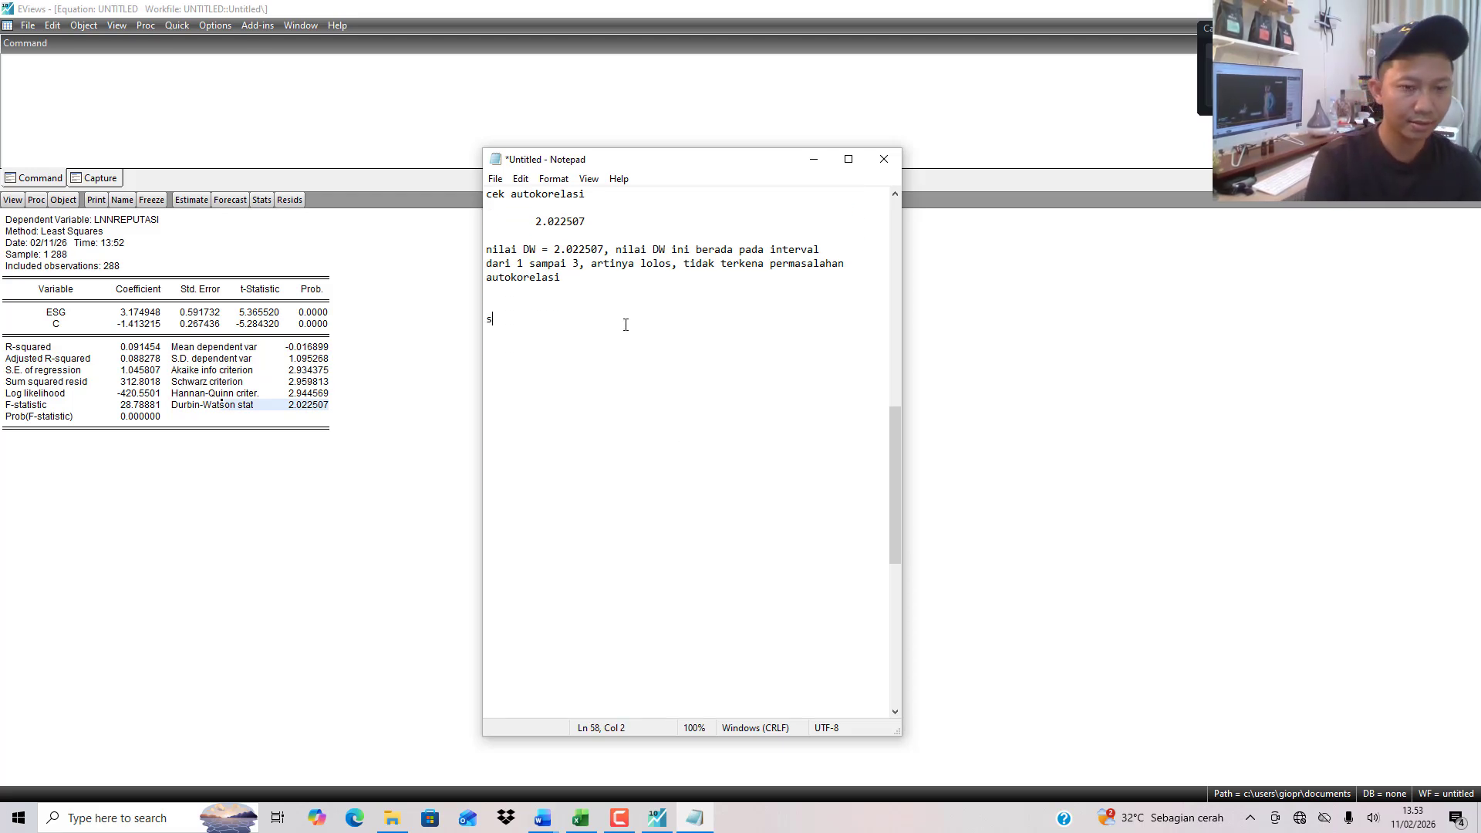
type("selesai uji asumsi k")
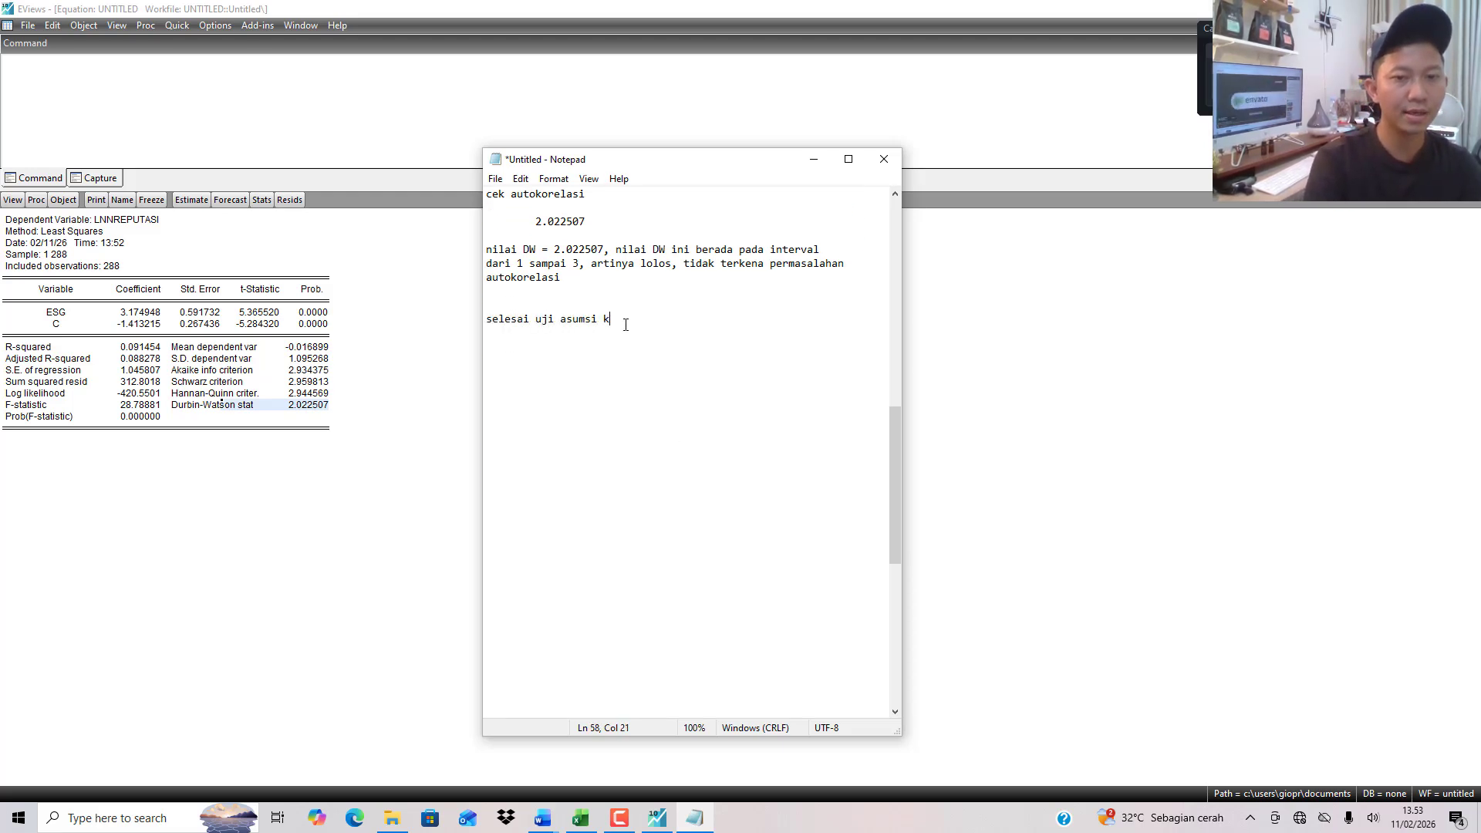
type("lasik untuk sb")
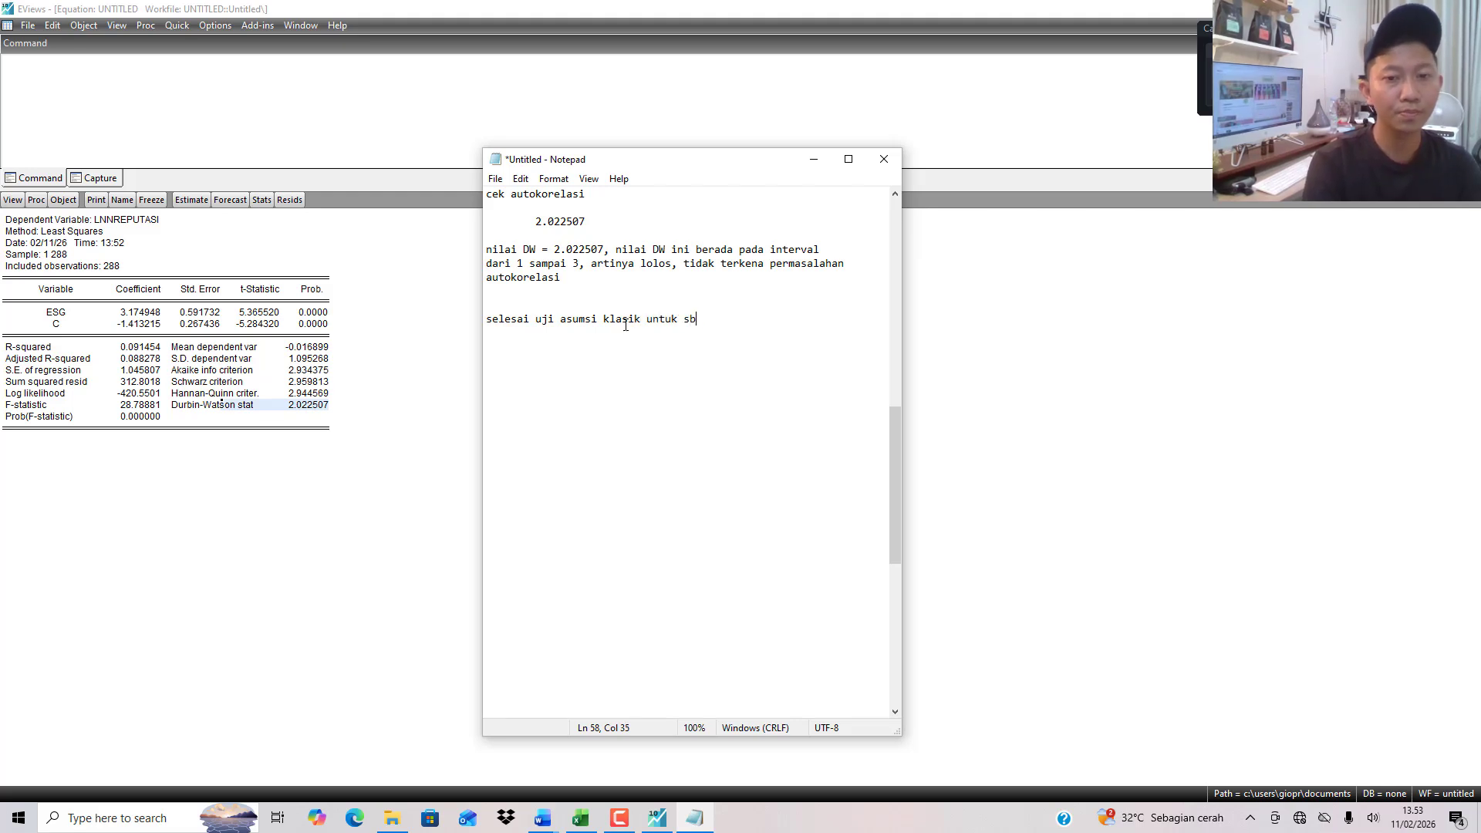
type("k sub")
key("BackSpace")
type("ubstruktur ")
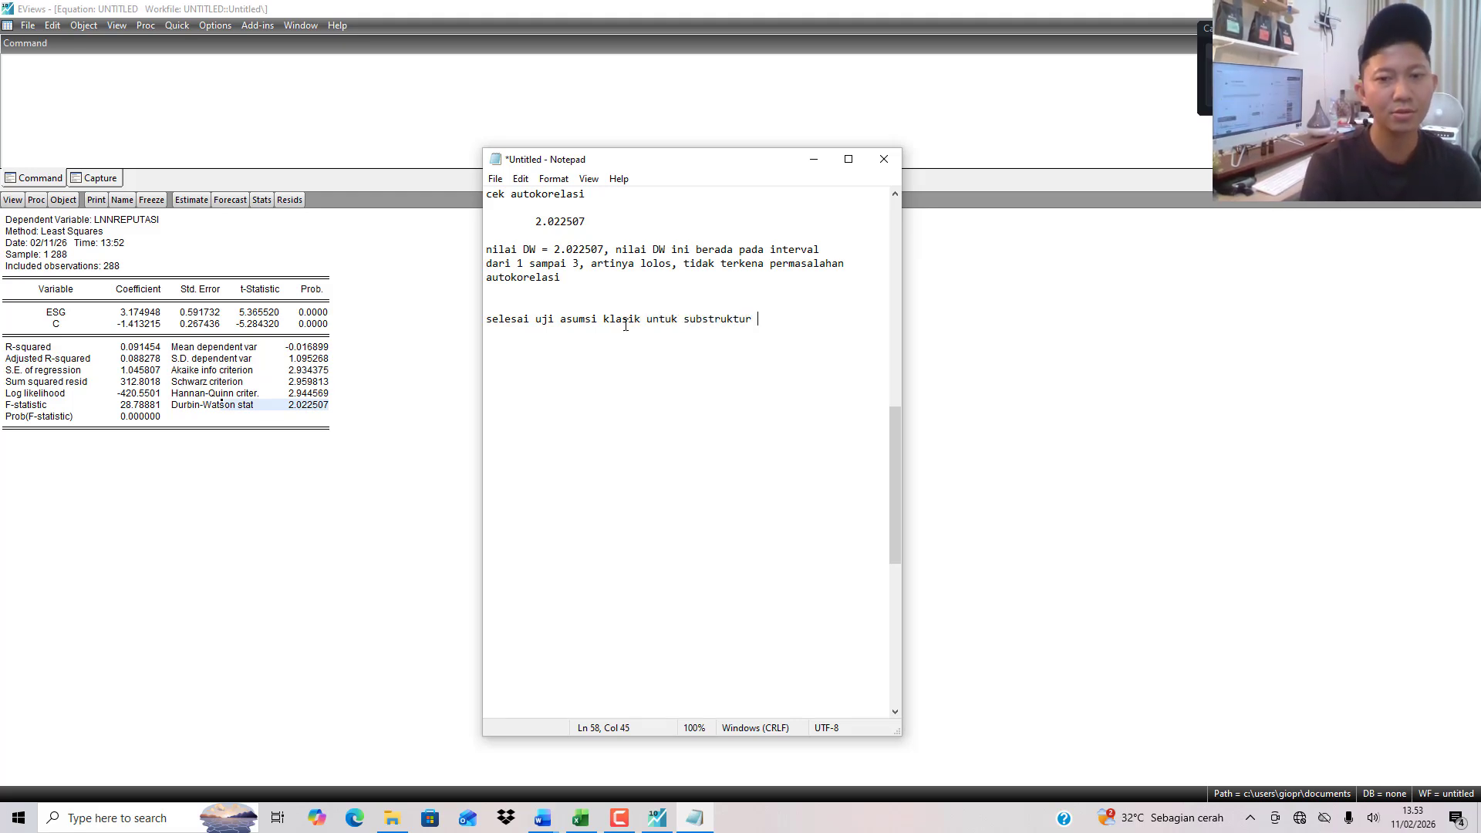
type("1")
Further down, write "sekarang kita cek lagi untuk substruktur 2" and, below it, "cek normalitas".
key("Return")
key("Return")
type("sekarang ")
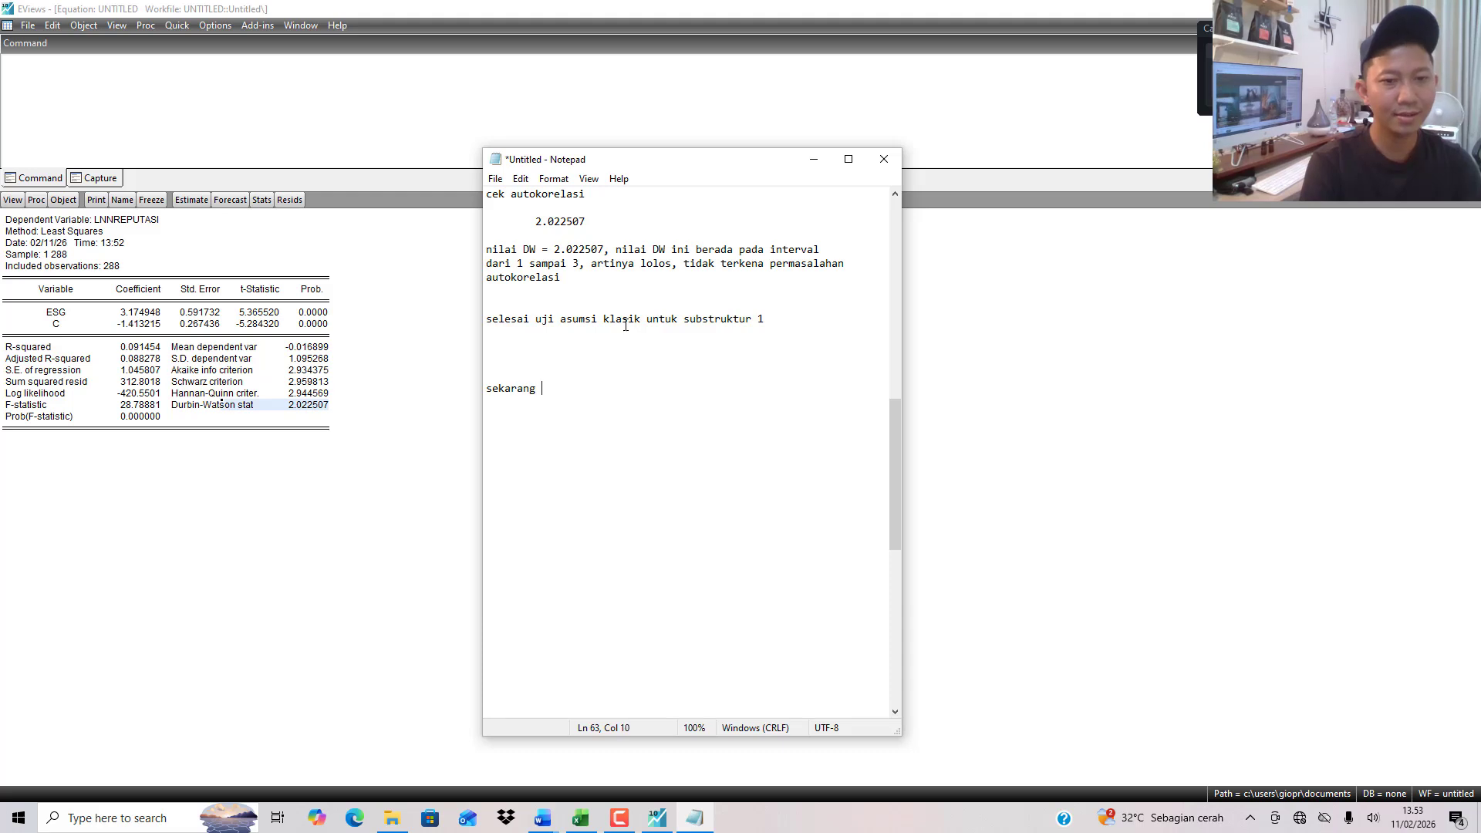
type("kita cek lagi")
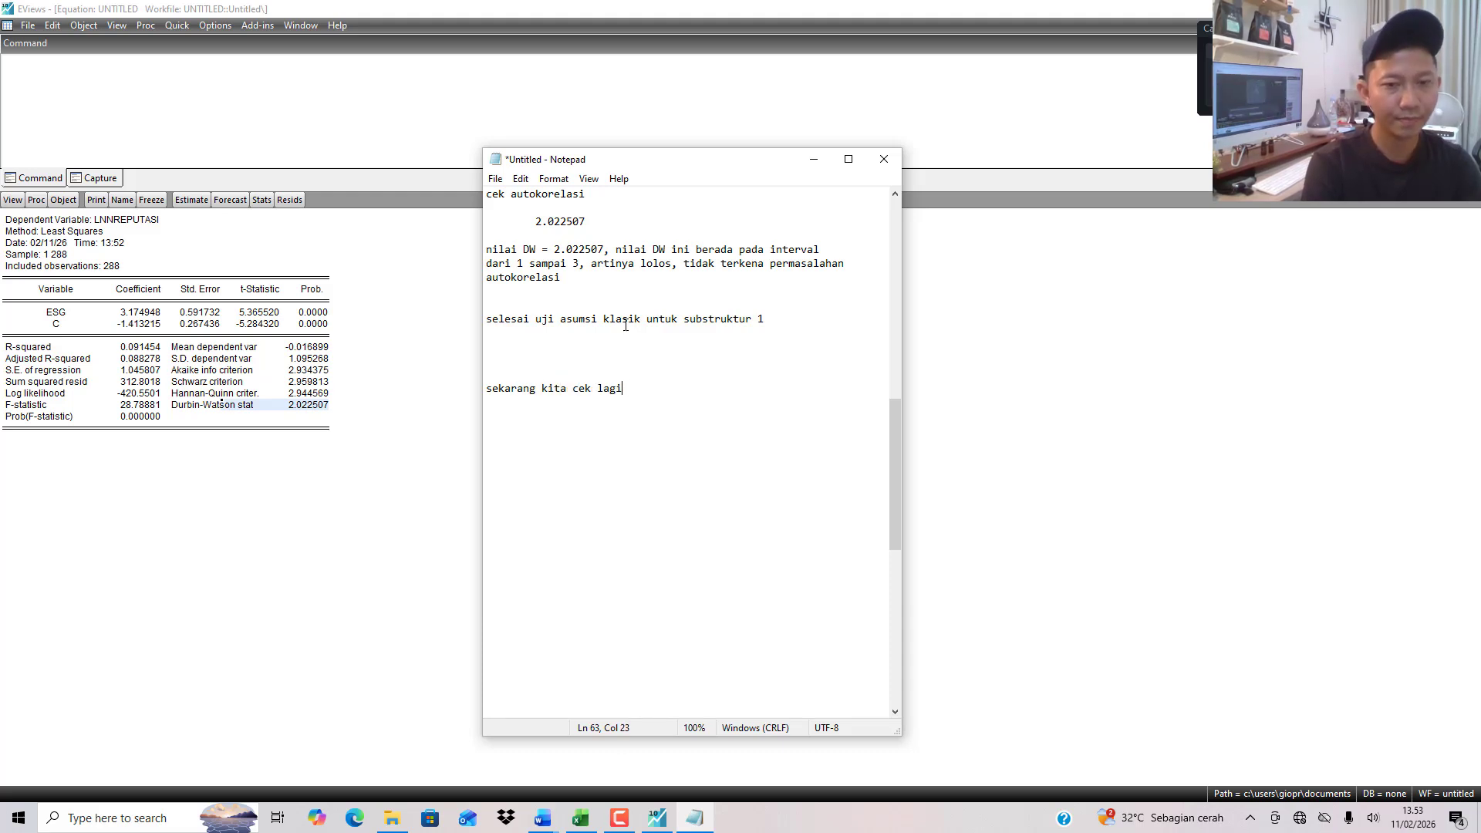
type(" untuk substruktur 2")
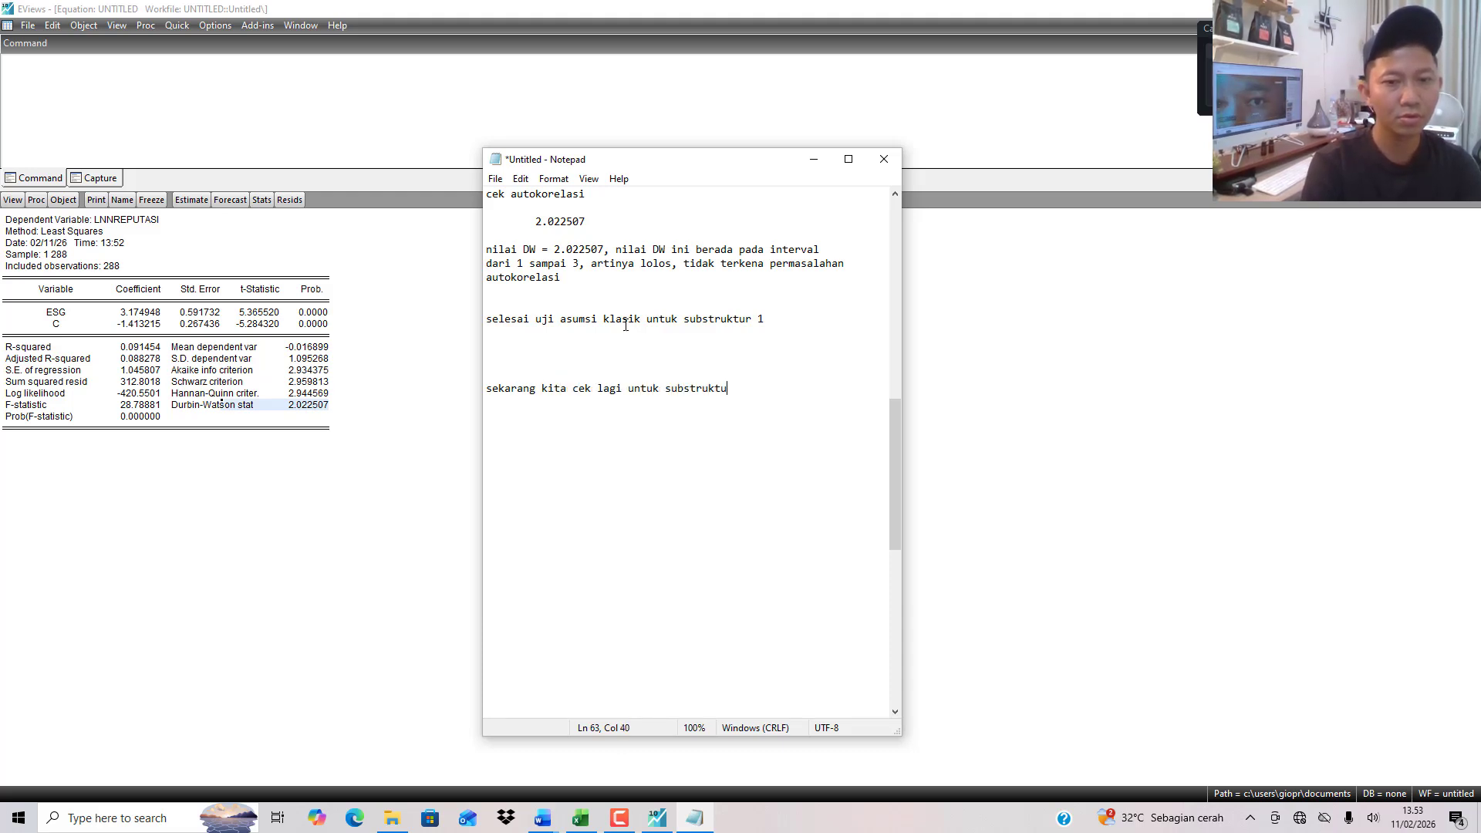
key("Return")
key("Return")
type("cek ")
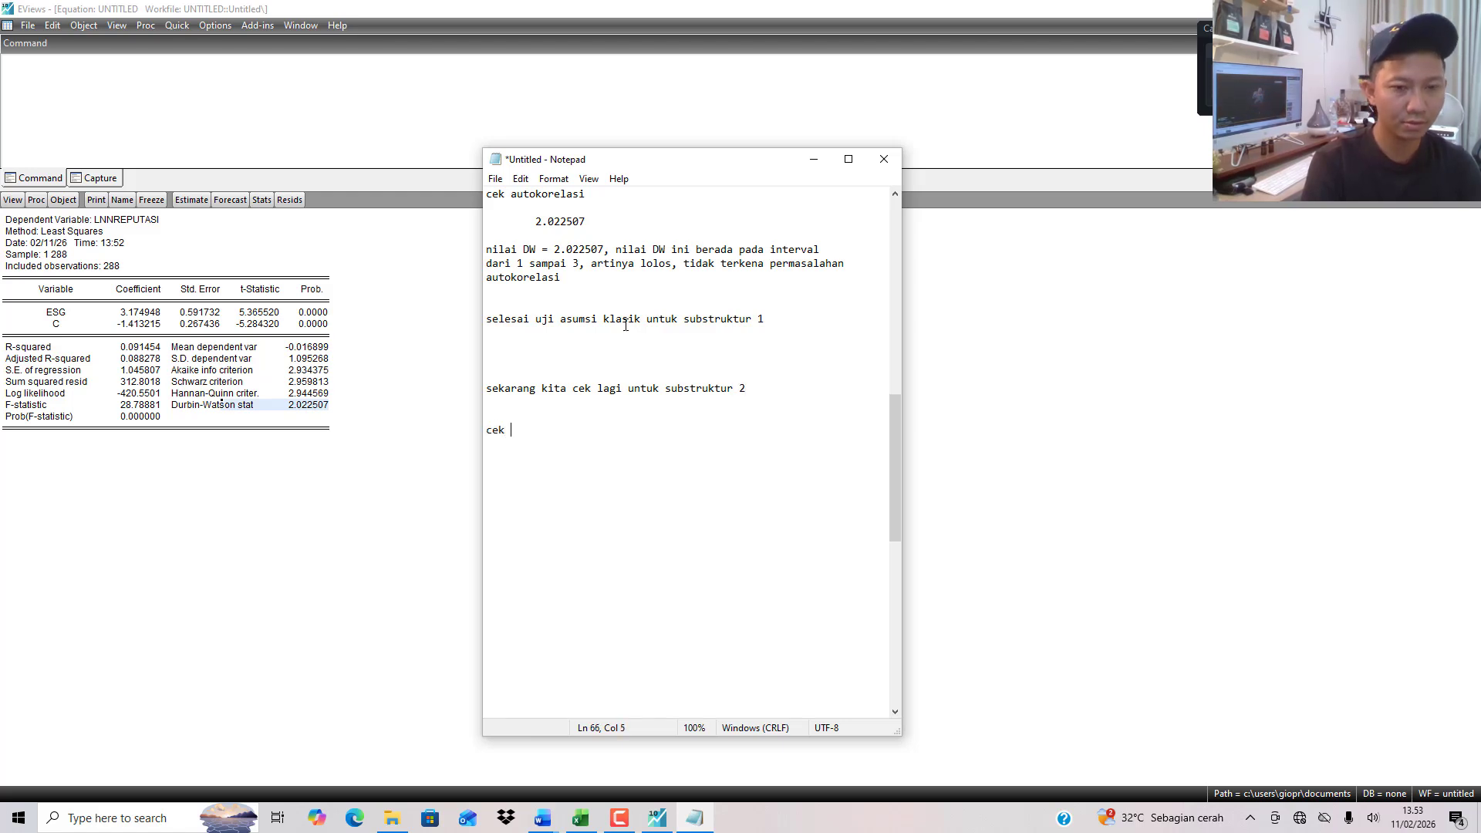
type("normalitas")
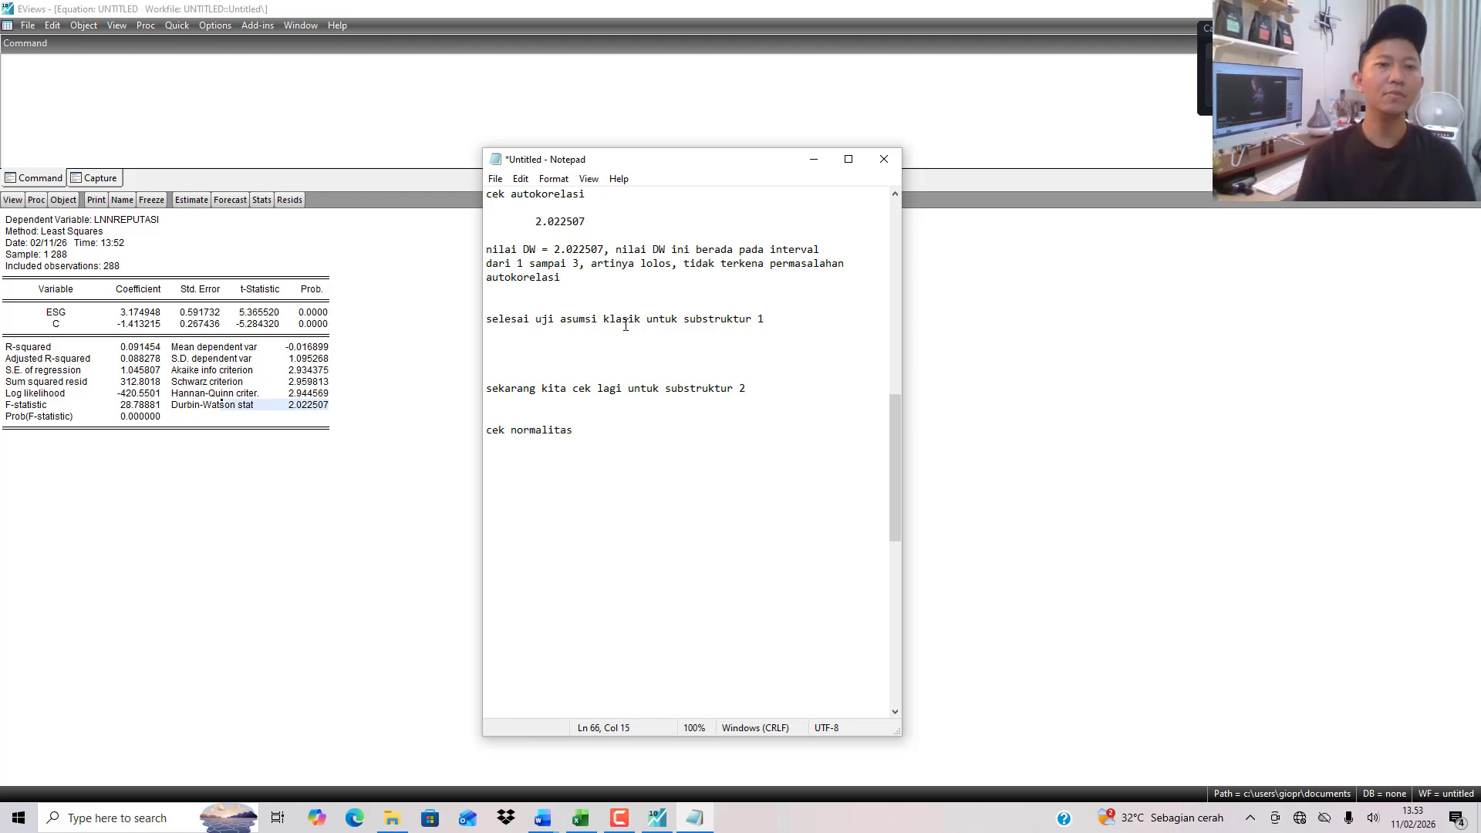
Return to EViews and re-estimate the equation as "roa esg lnnreputasi c" by least squares over sample 1 288.
left_click(207, 202)
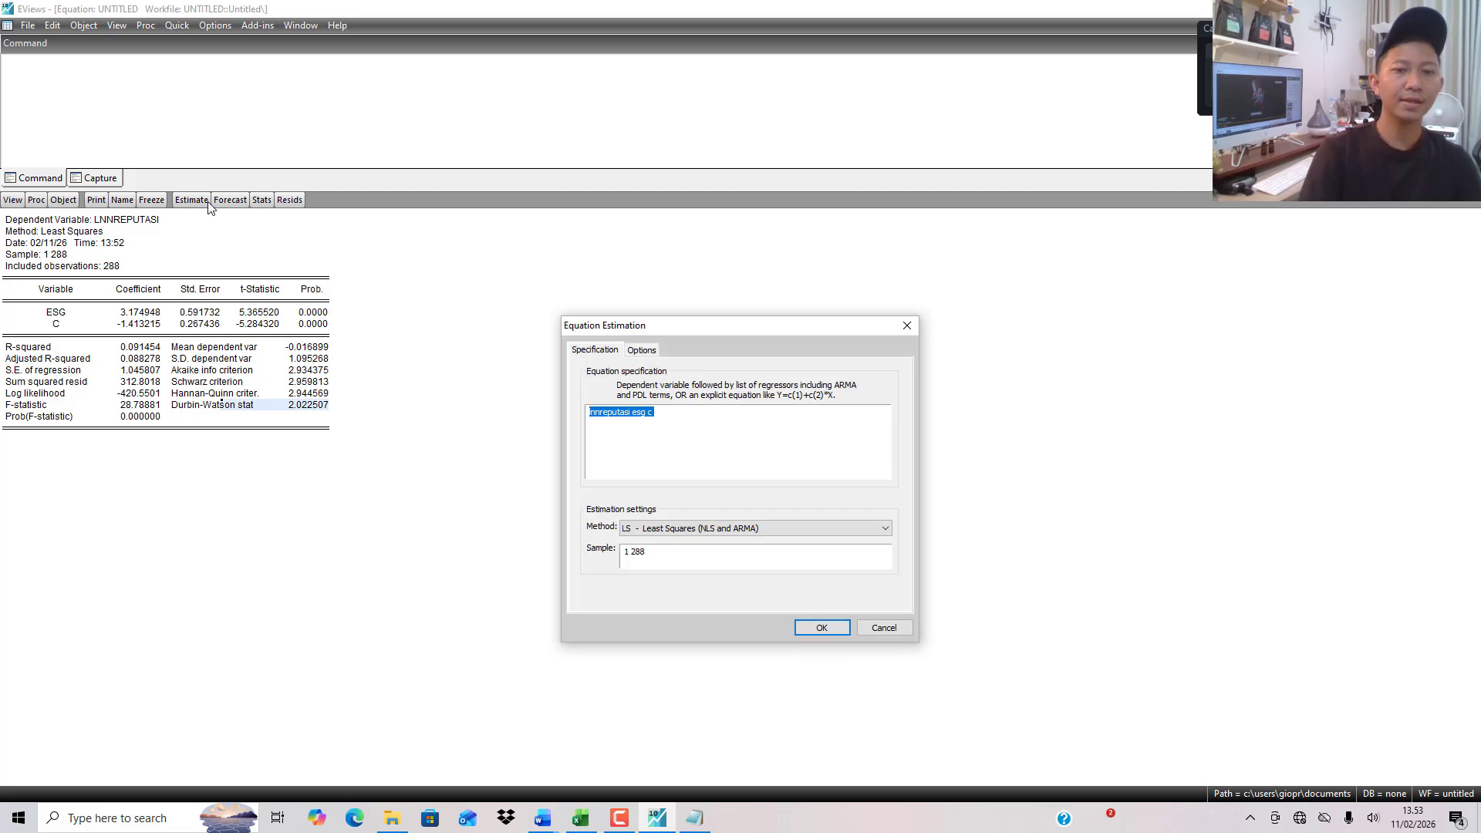
key("Home")
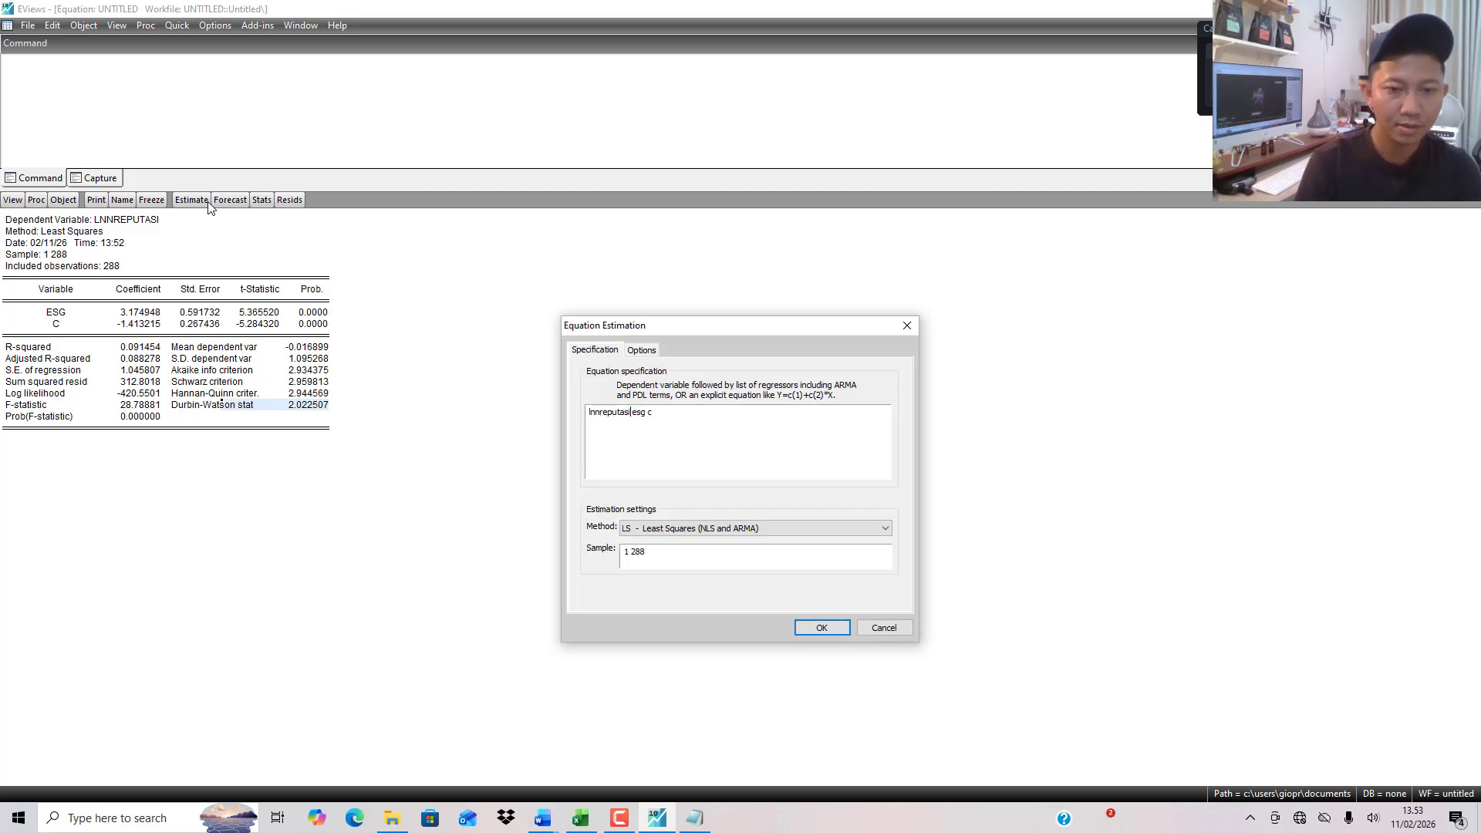
key("Left")
key("shift+Home")
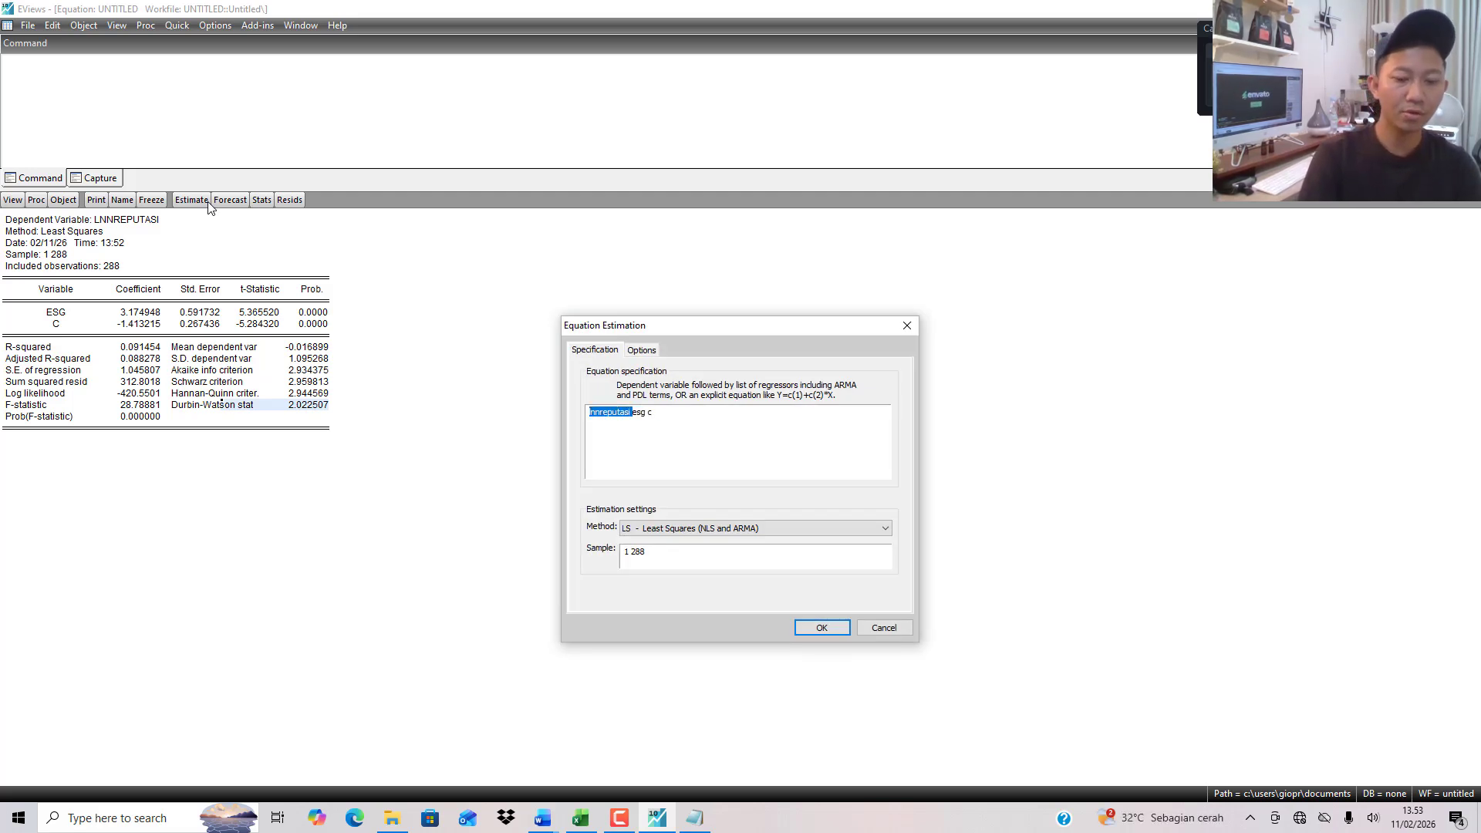
type("roa")
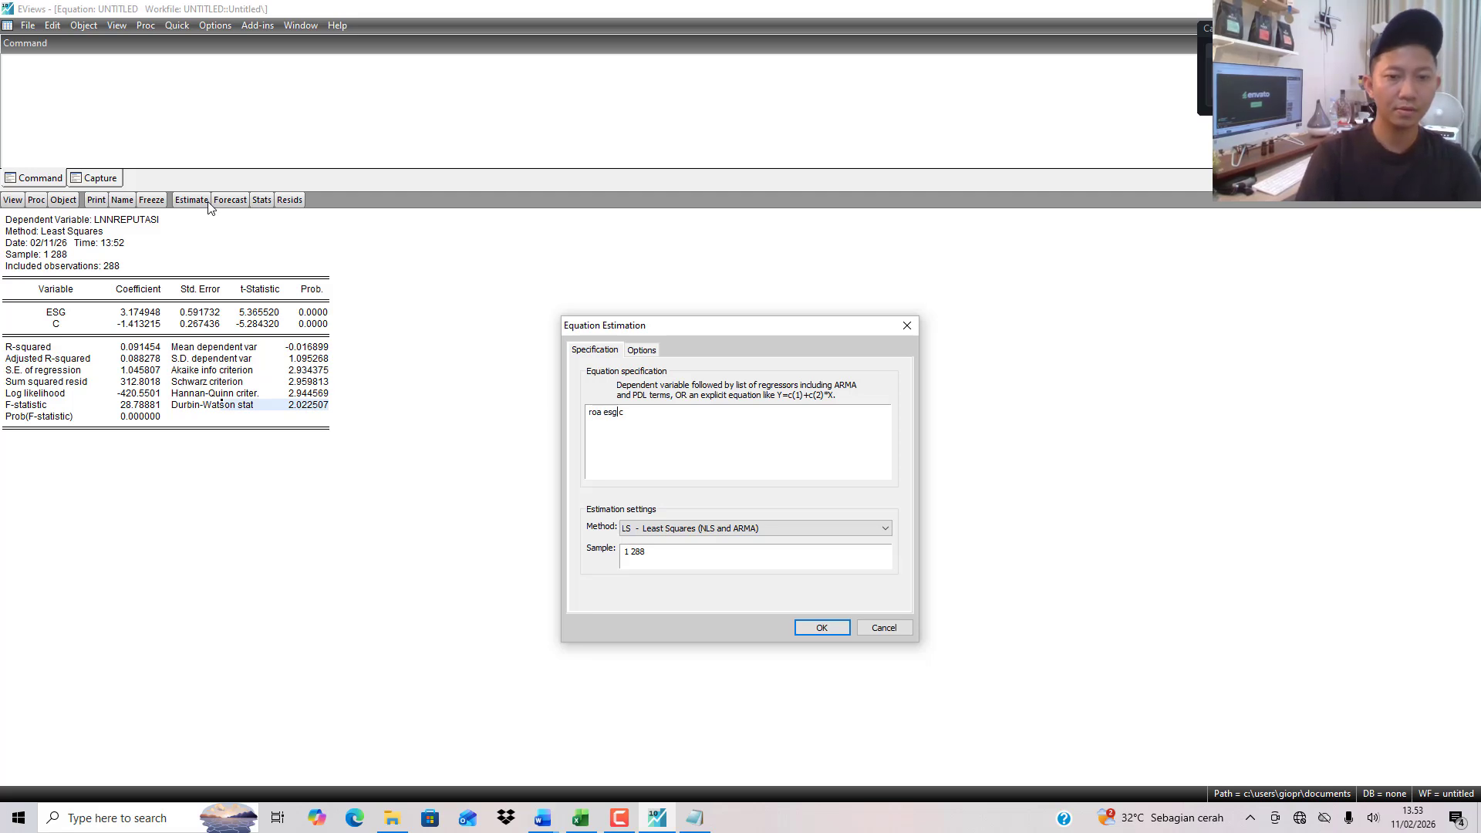
type("lnnreputasi")
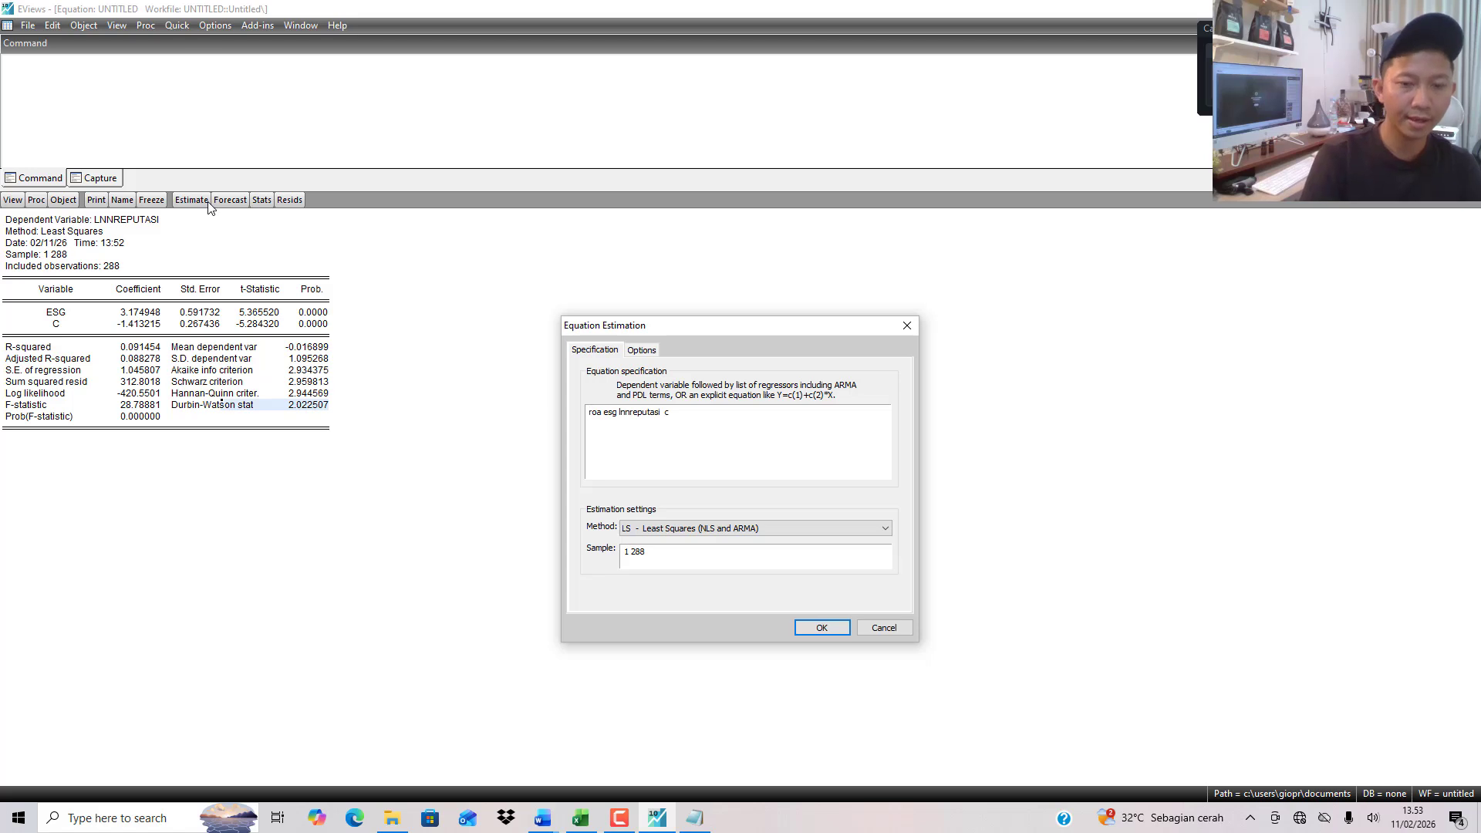
key("Return")
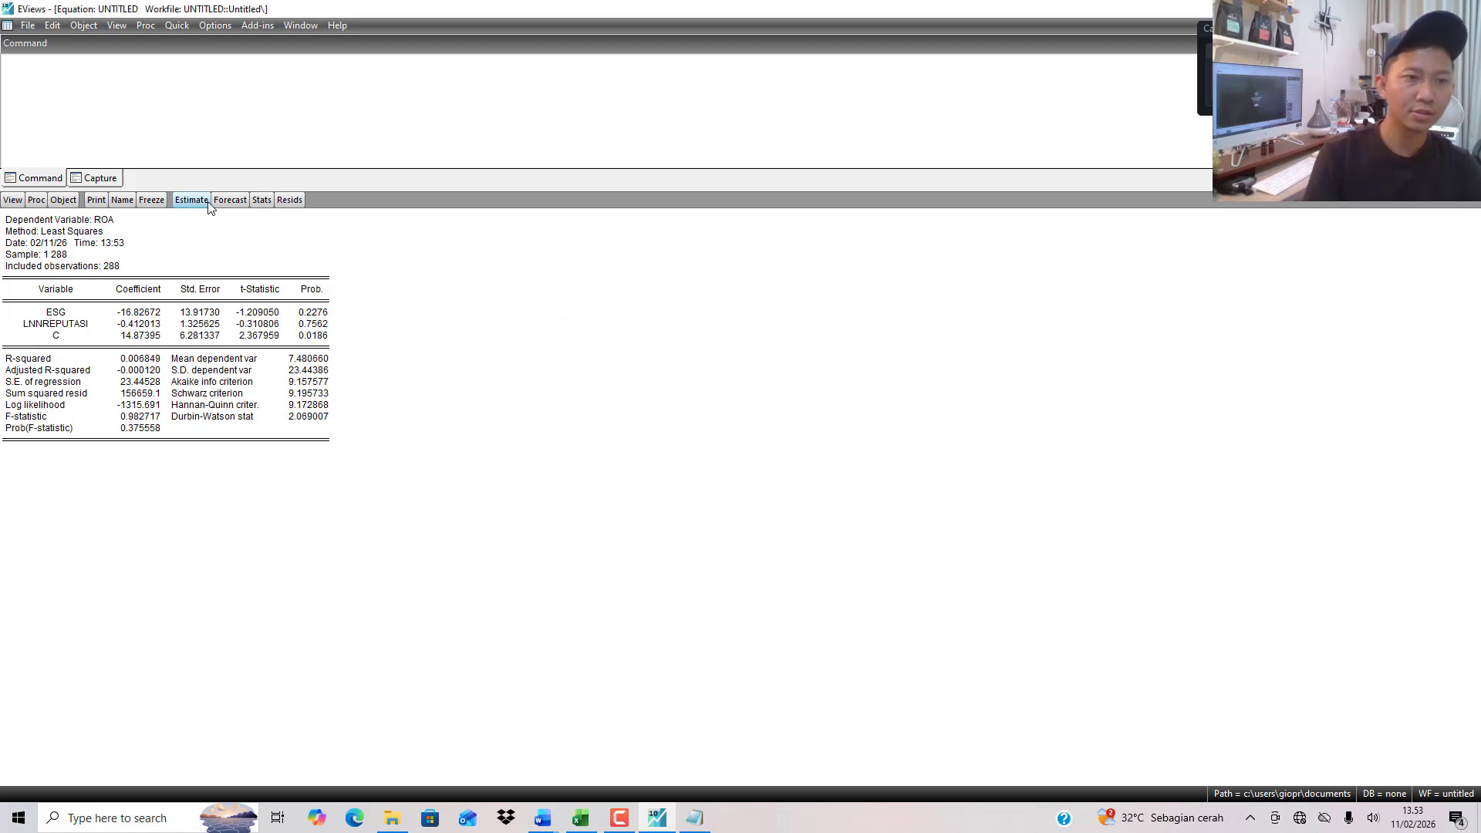
Run the histogram normality test on the residuals of the ROA equation.
left_click(118, 26)
mouse_move(265, 177)
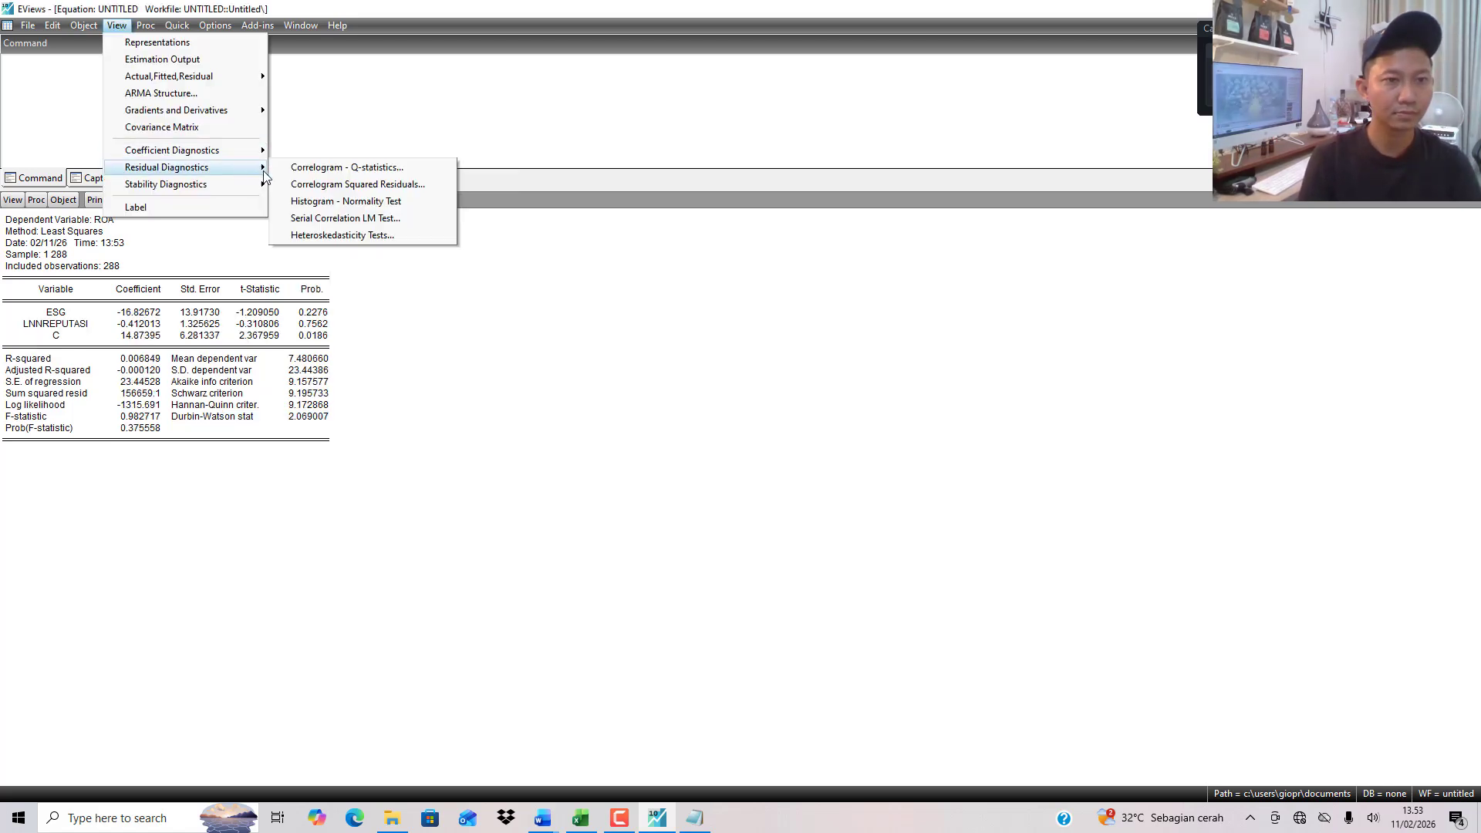
left_click(410, 200)
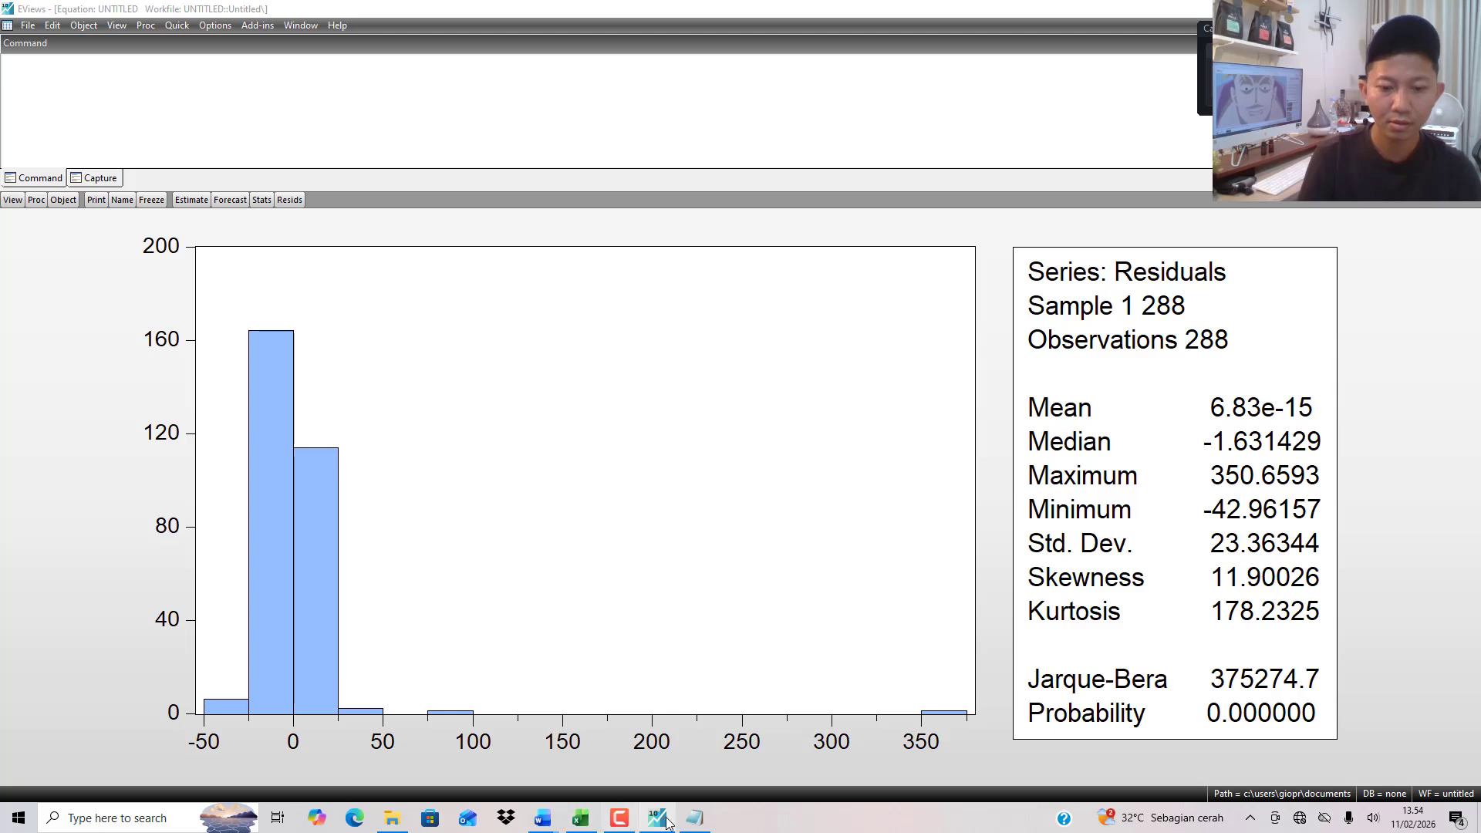
In Notepad, copy the two-line failed-normality note from the square root (sqrt) section and paste it below substruktur 2's "cek normalitas".
left_click(694, 817)
scroll(570, 366, "up", 10)
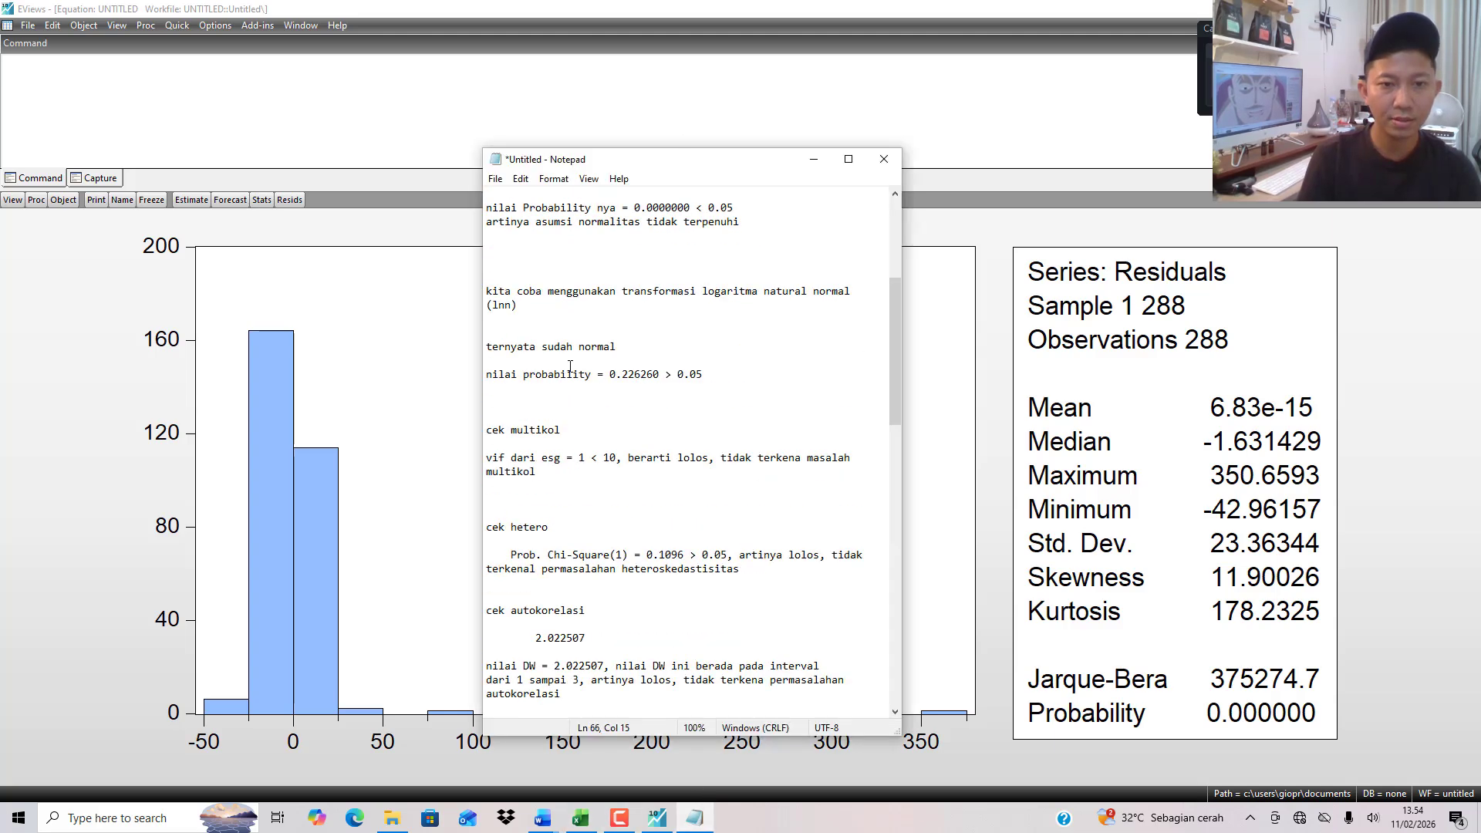
scroll(570, 366, "up", 4)
left_click_drag(550, 412, 443, 377)
key("ctrl+c")
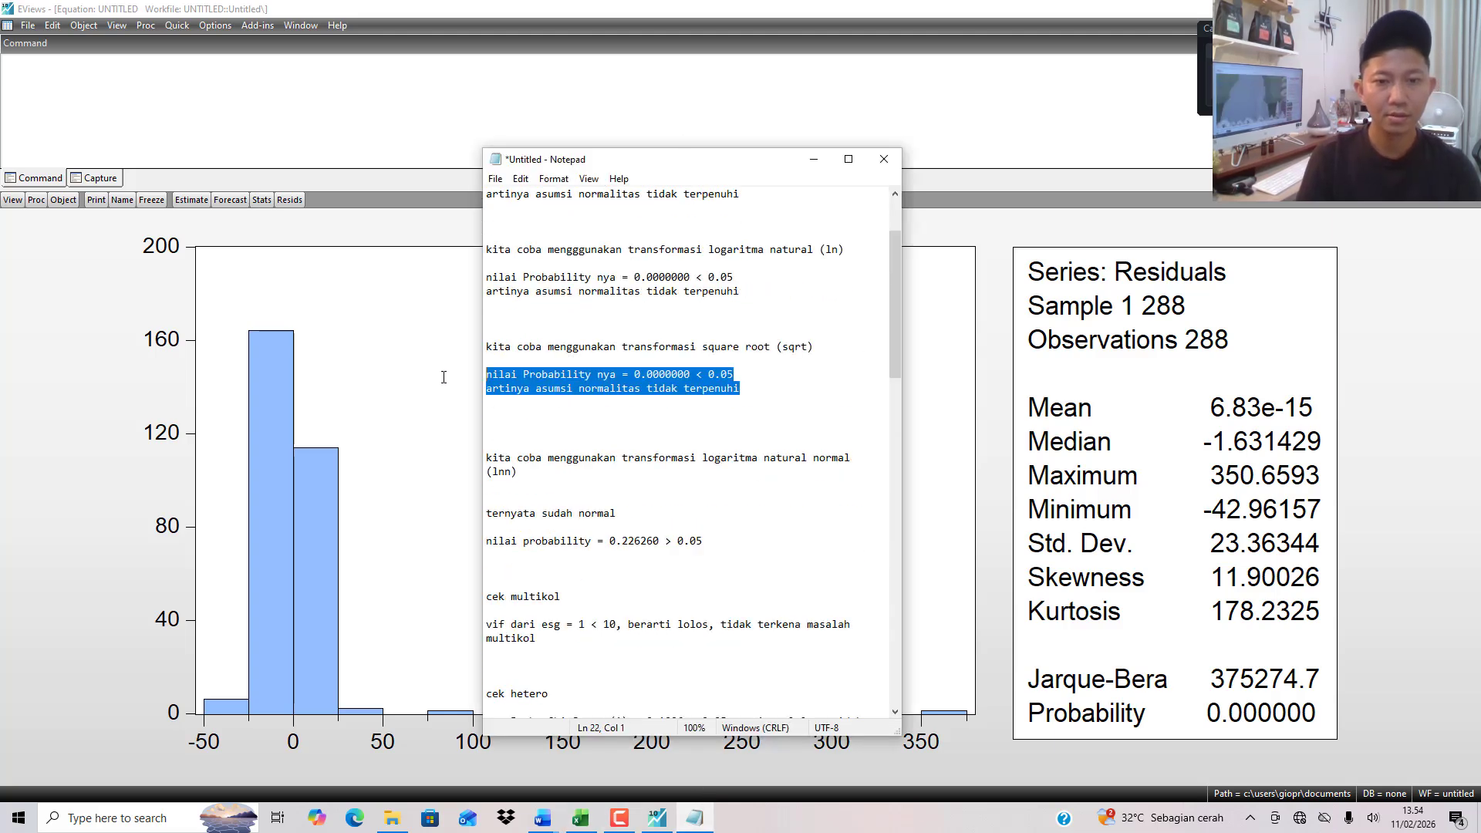
scroll(653, 435, "down", 16)
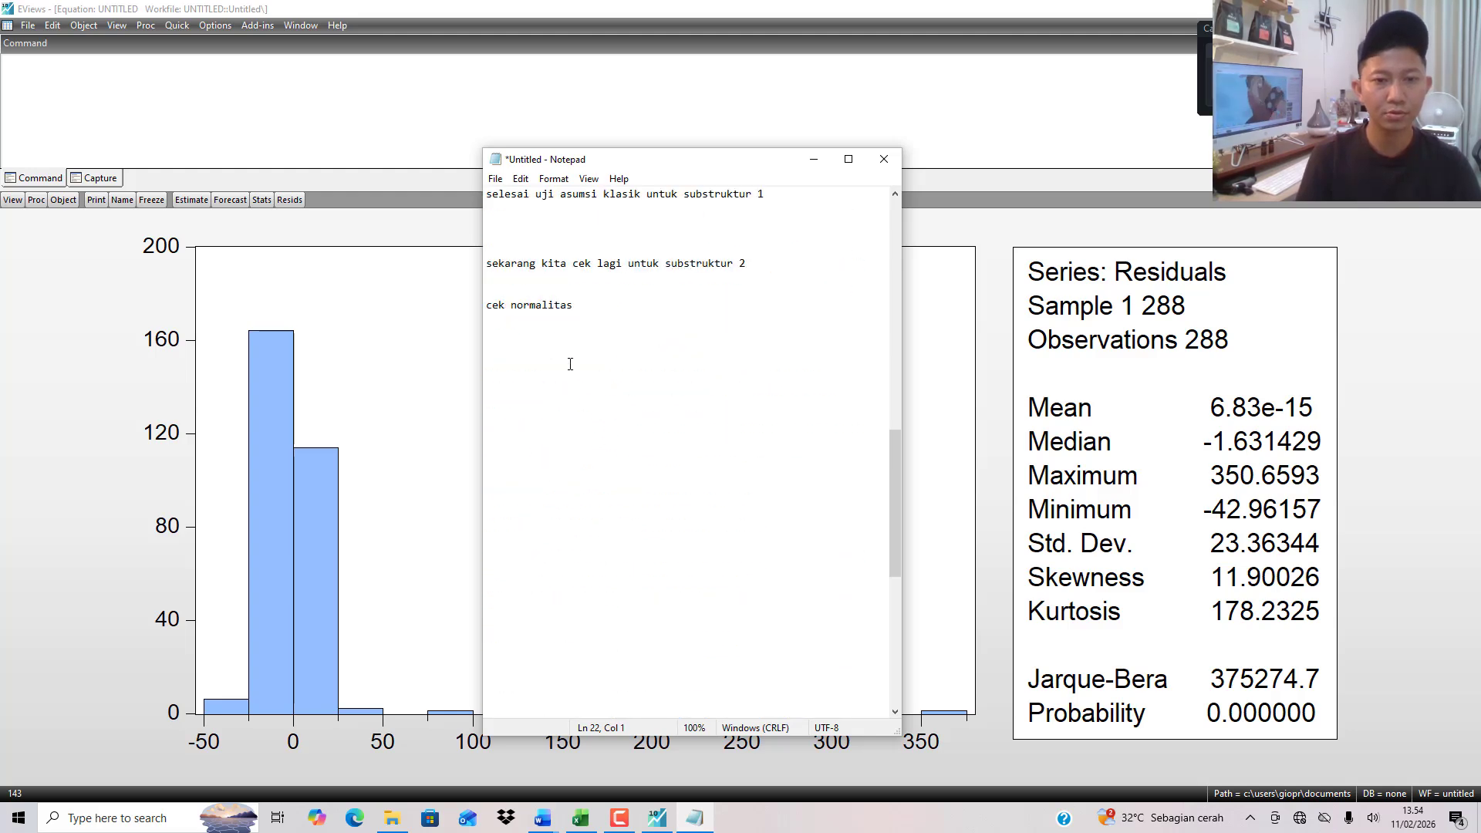
left_click(563, 340)
key("ctrl+v")
scroll(589, 240, "down", 1)
Insert a large block of blank lines above the line "sekarang kita cek lagi untuk substruktur 2".
left_click(592, 236)
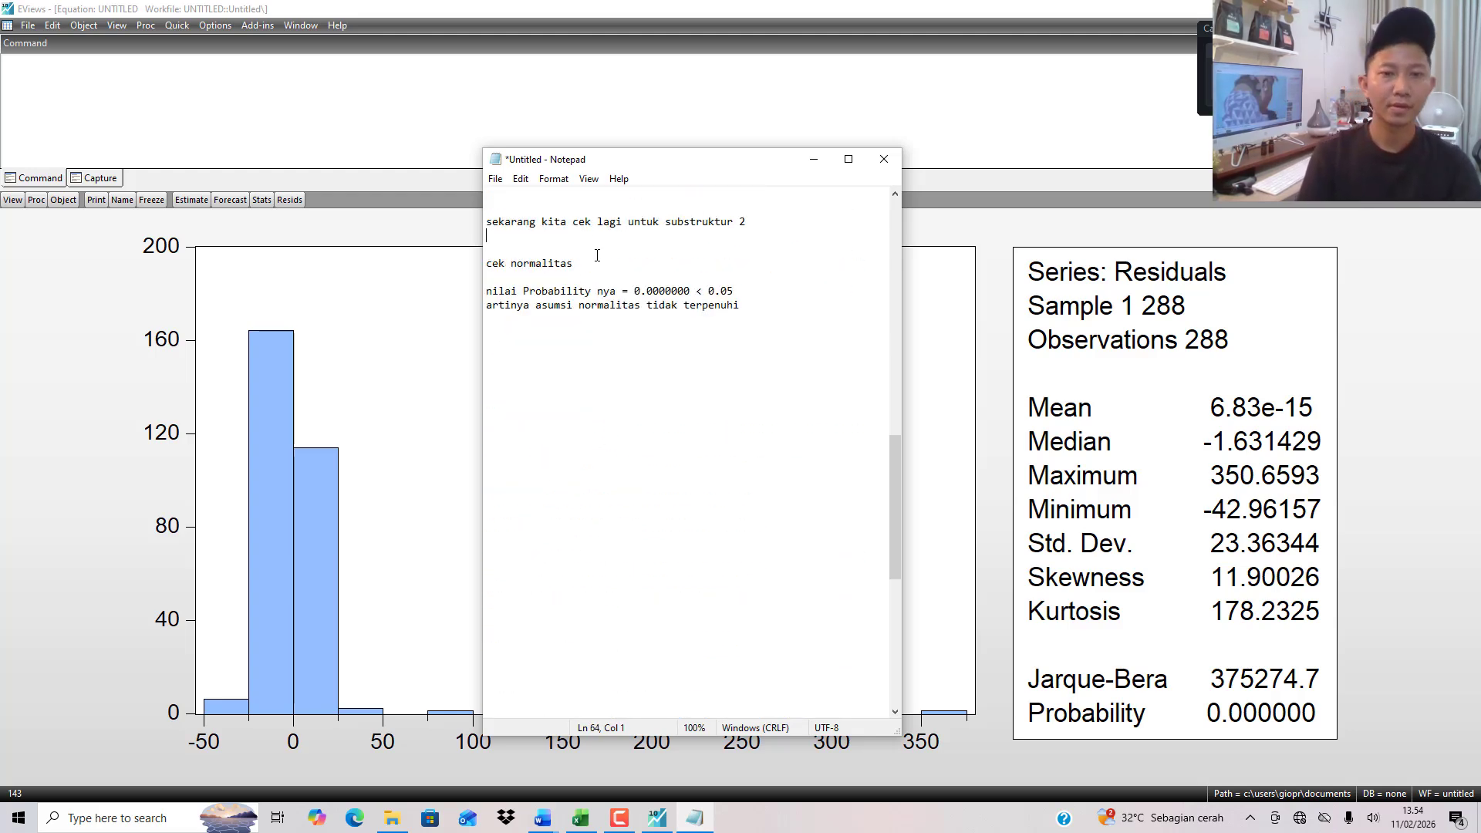
key("Return")
key("Return")
key("Return")
key("Return")
key("Return")
key("Return")
key("Return")
key("Return")
key("Return")
key("Return")
key("Return")
key("Return")
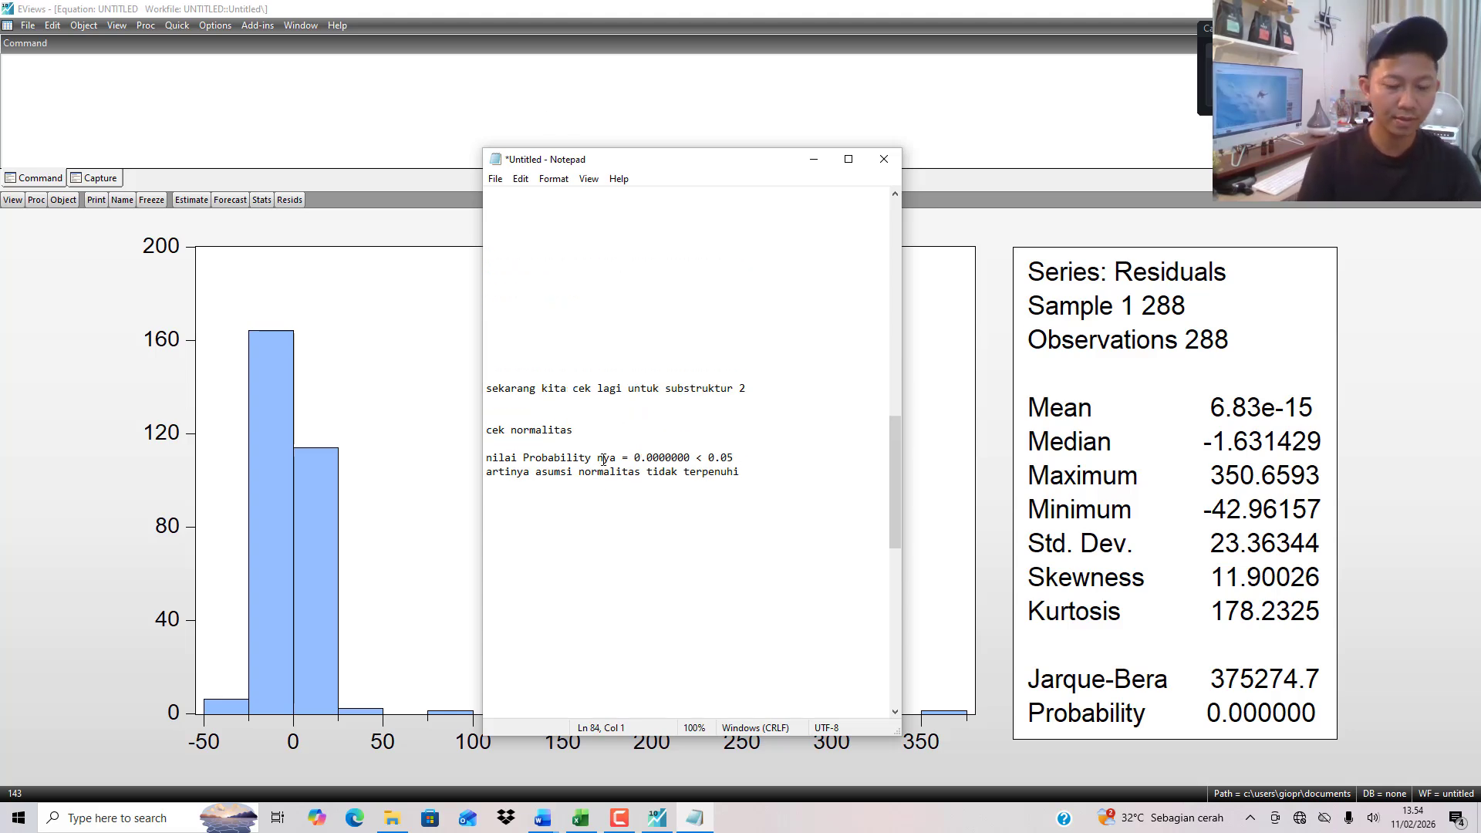
In EViews, re-estimate the equation as "lnroa esg lnnreputasi c" and run the histogram normality test on its residuals.
left_click(186, 199)
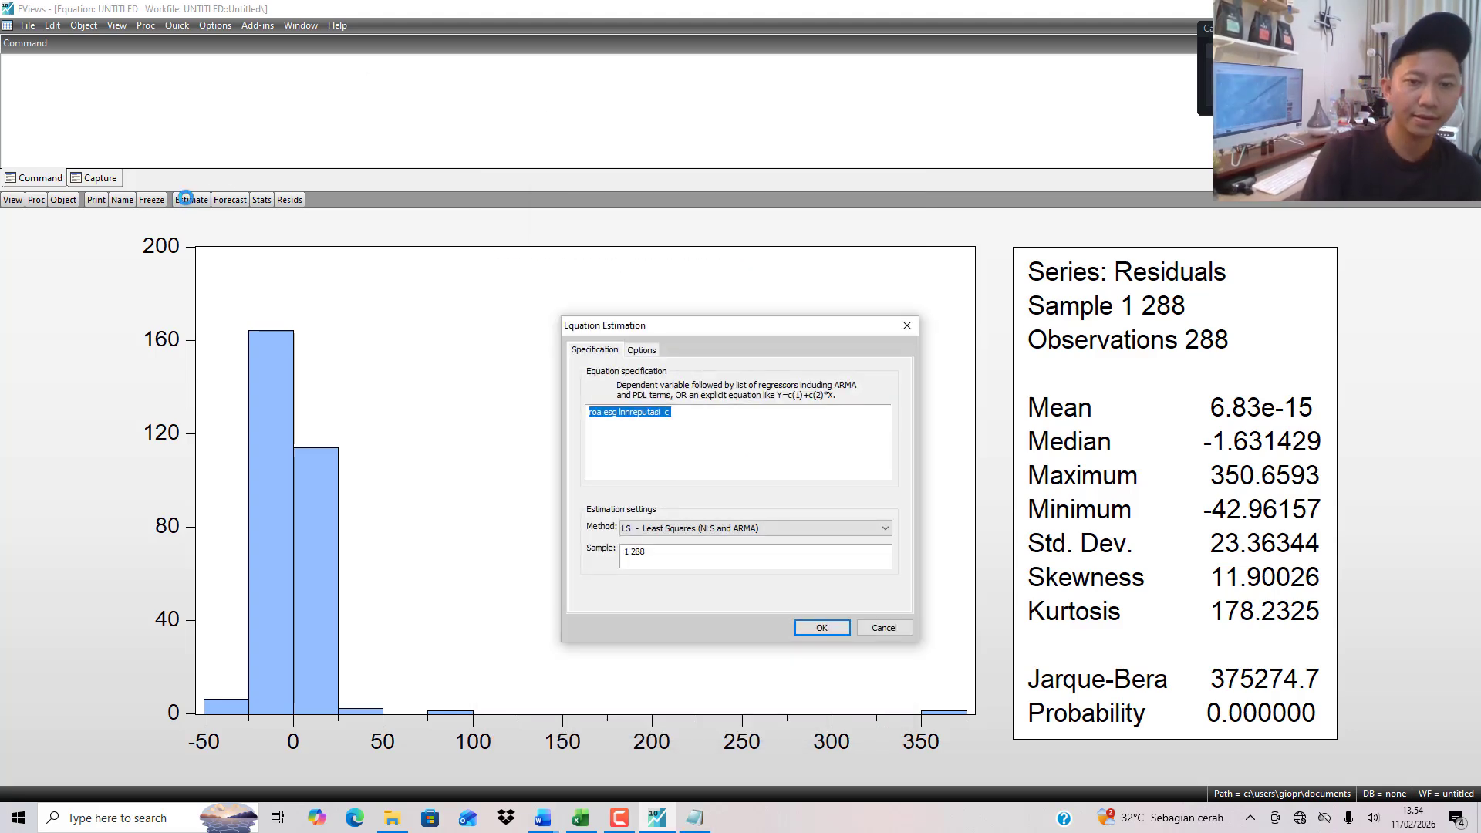
left_click(596, 412)
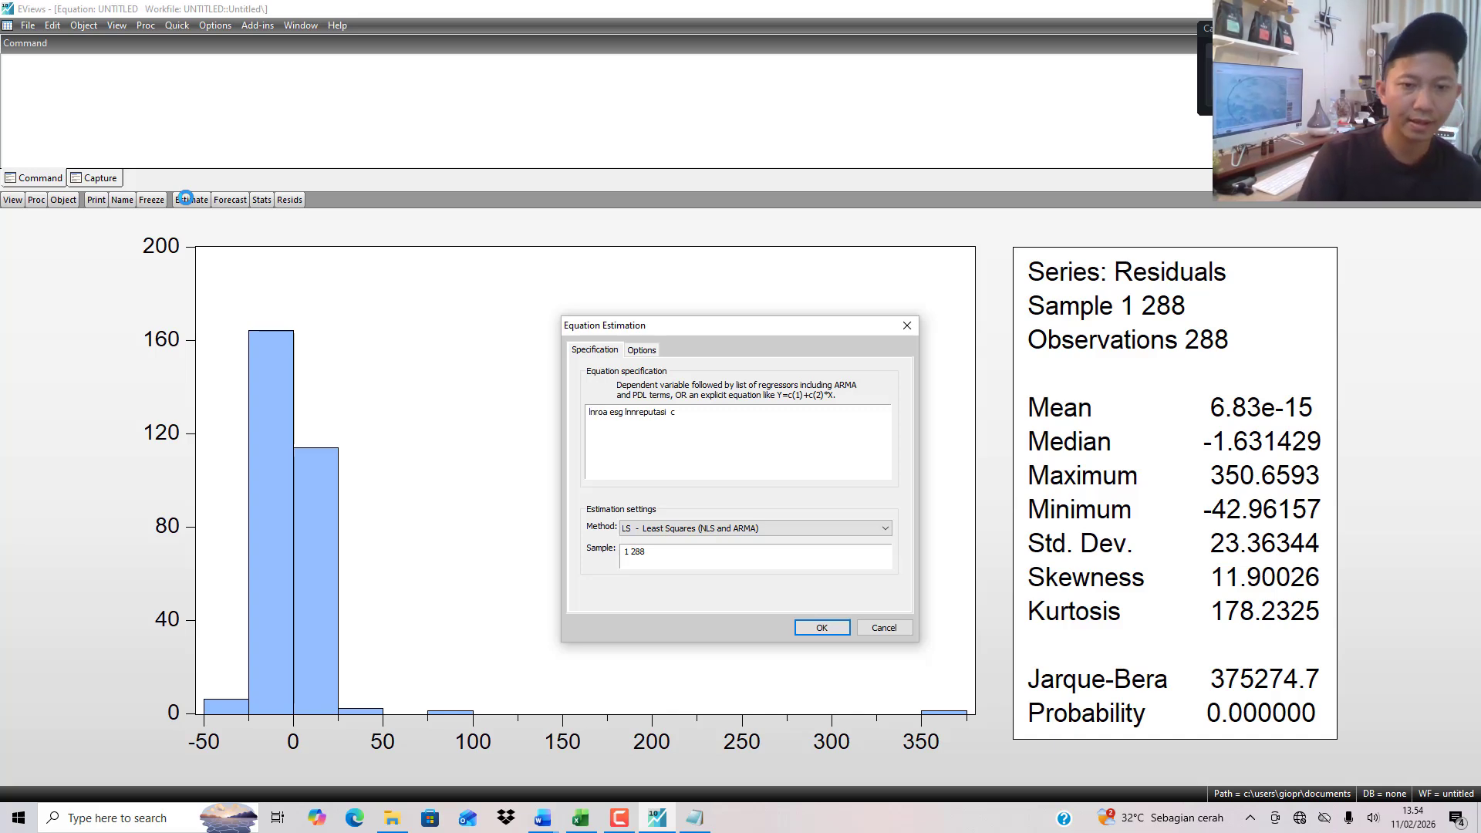
key("Return")
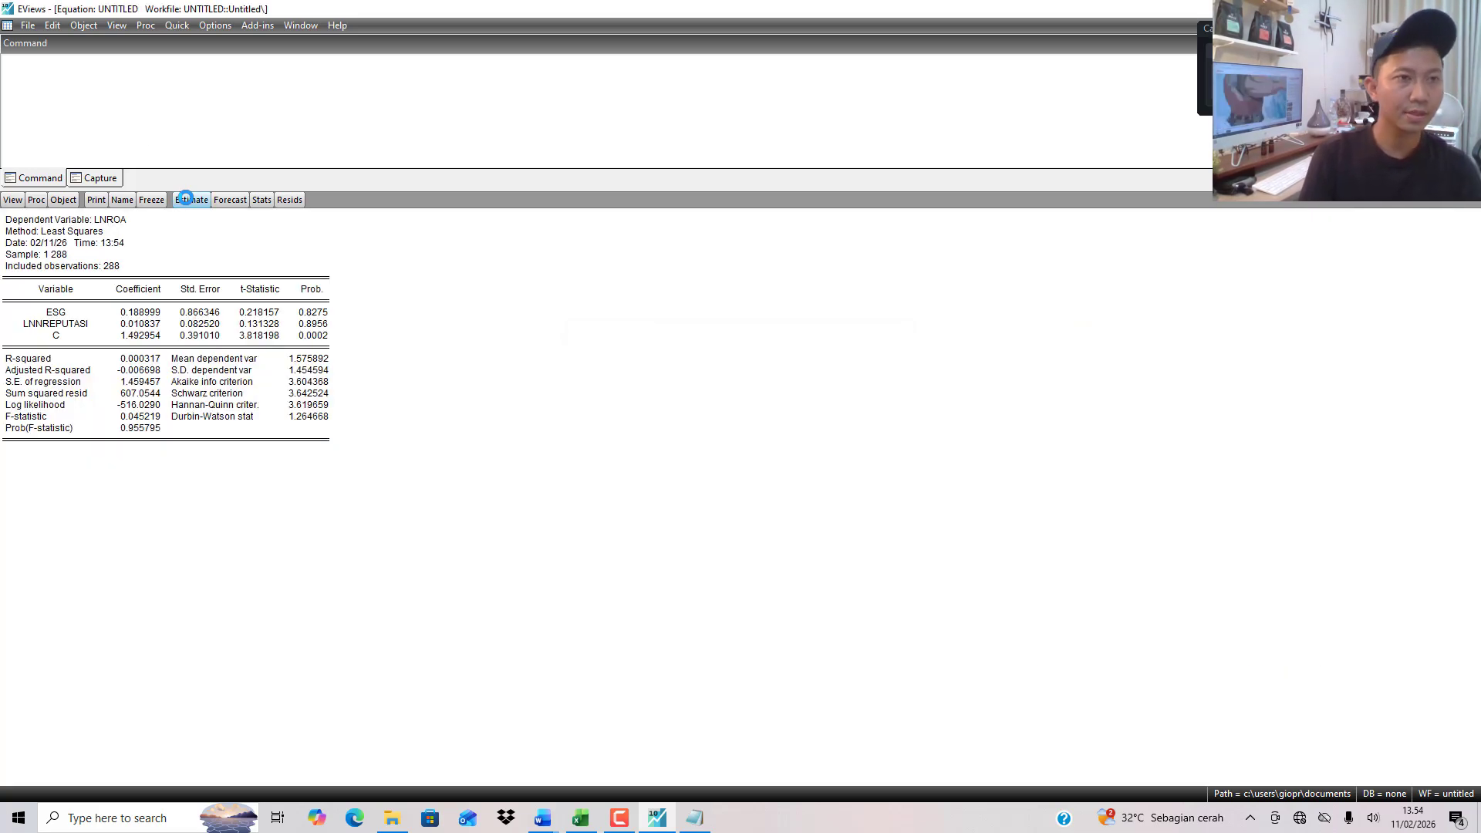
left_click(120, 23)
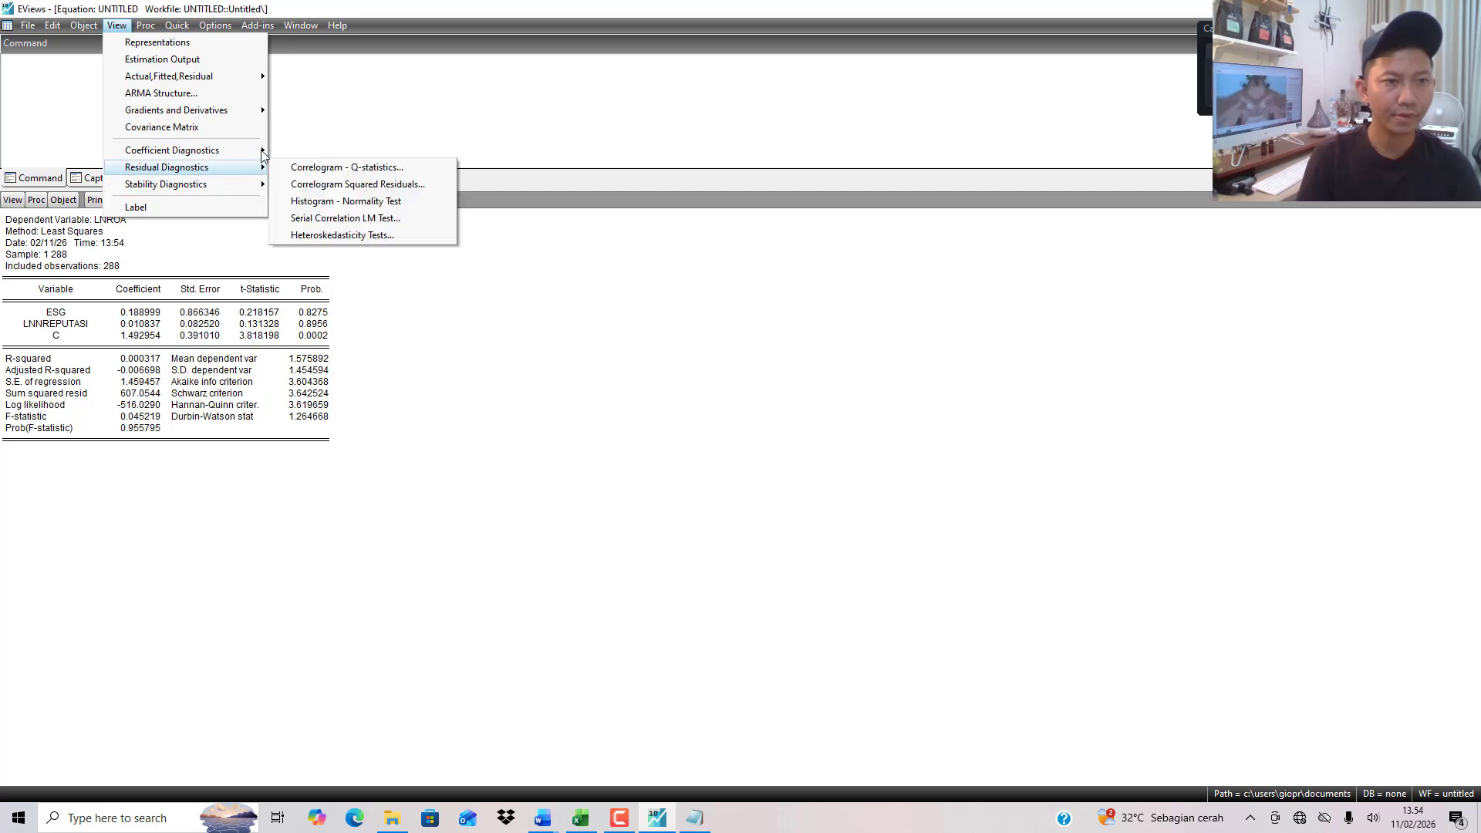
mouse_move(264, 151)
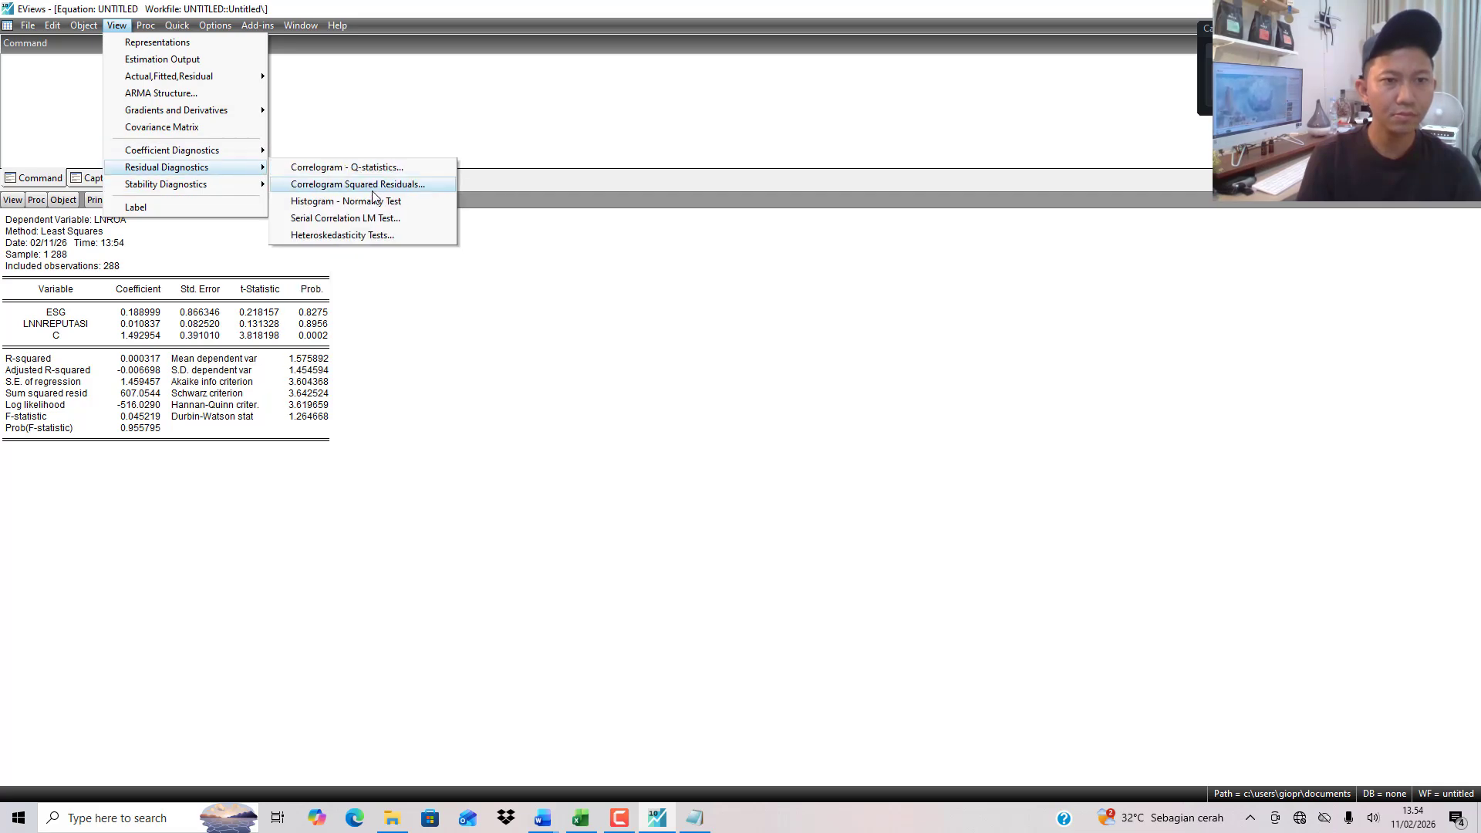
left_click(377, 202)
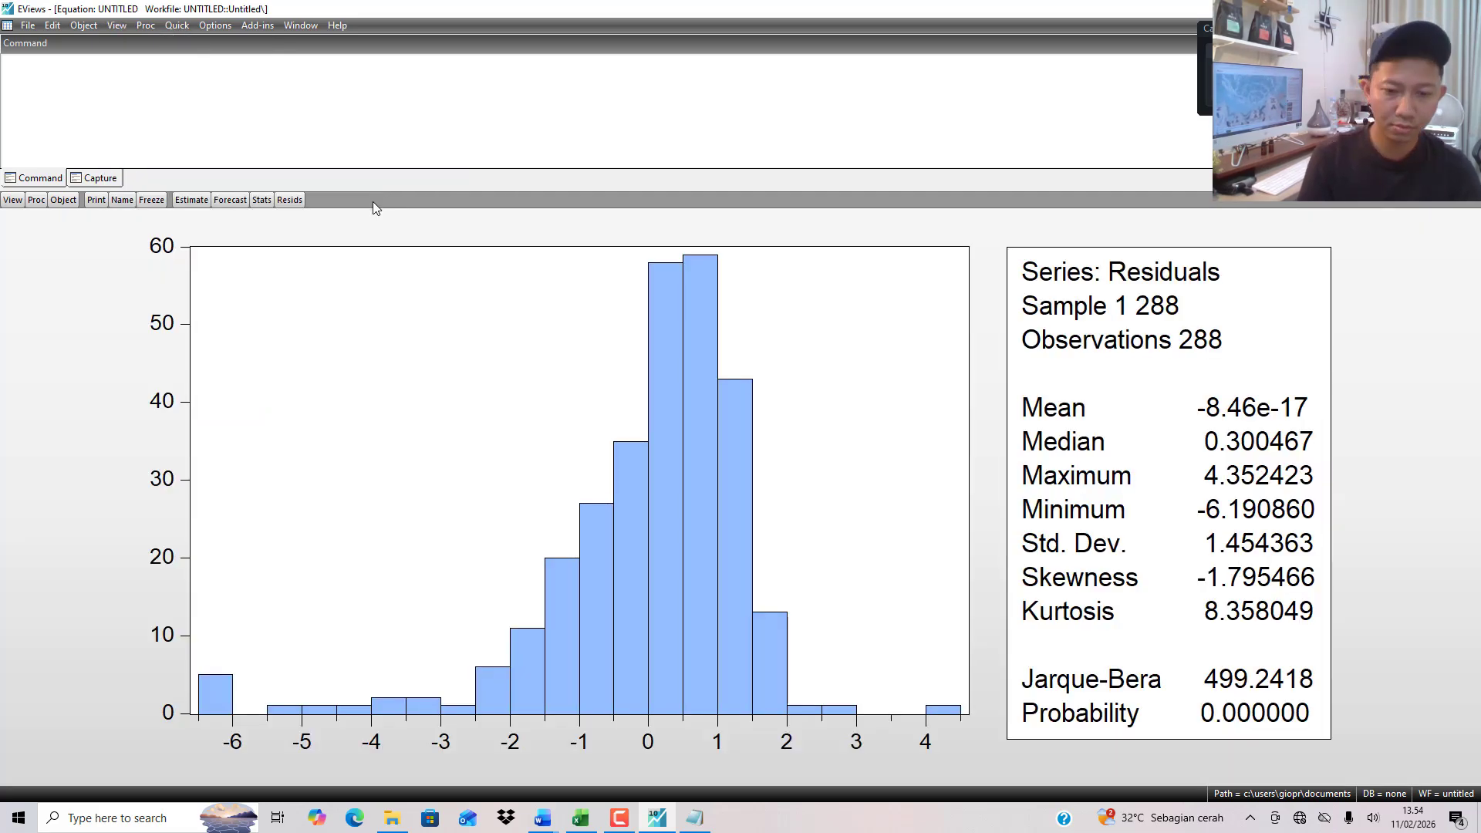
In Notepad, copy substruktur 1's ln, sqrt and lnn transformation notes and paste them below substruktur 2's failed-normality note.
left_click(694, 817)
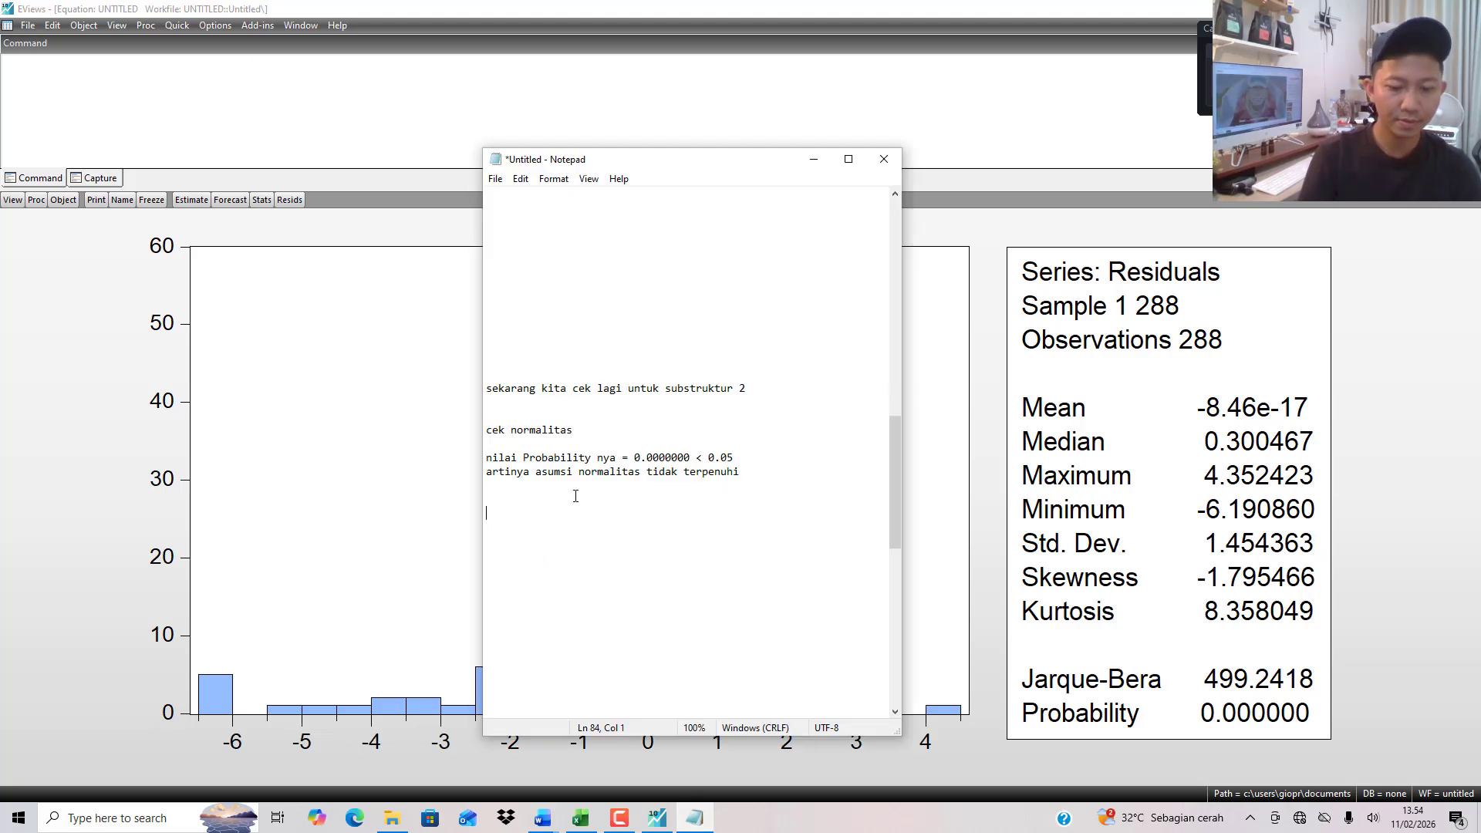
scroll(663, 323, "up", 17)
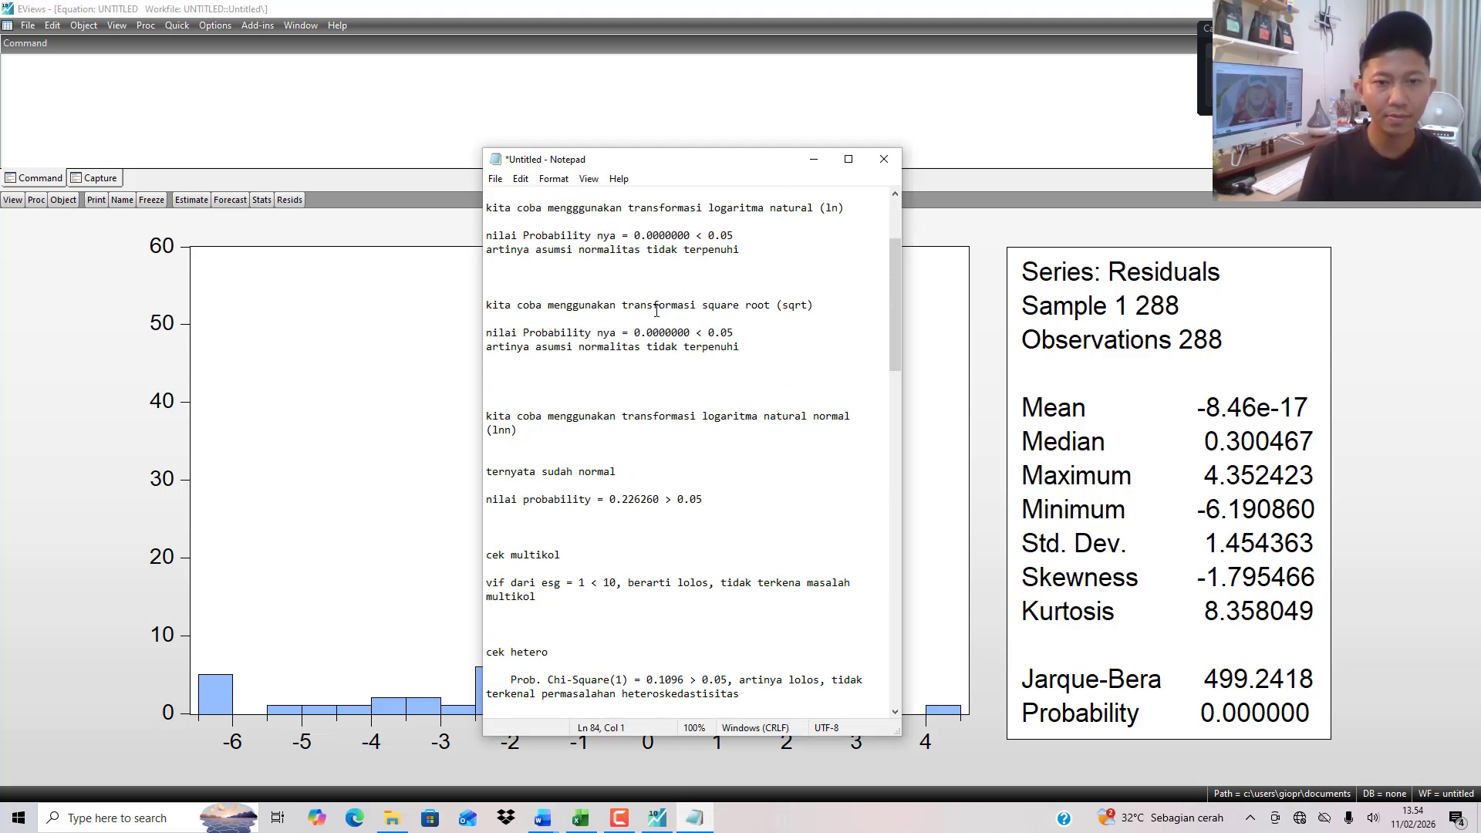
scroll(617, 312, "down", 1)
left_click_drag(530, 278, 707, 591)
key("ctrl+c")
scroll(669, 455, "down", 20)
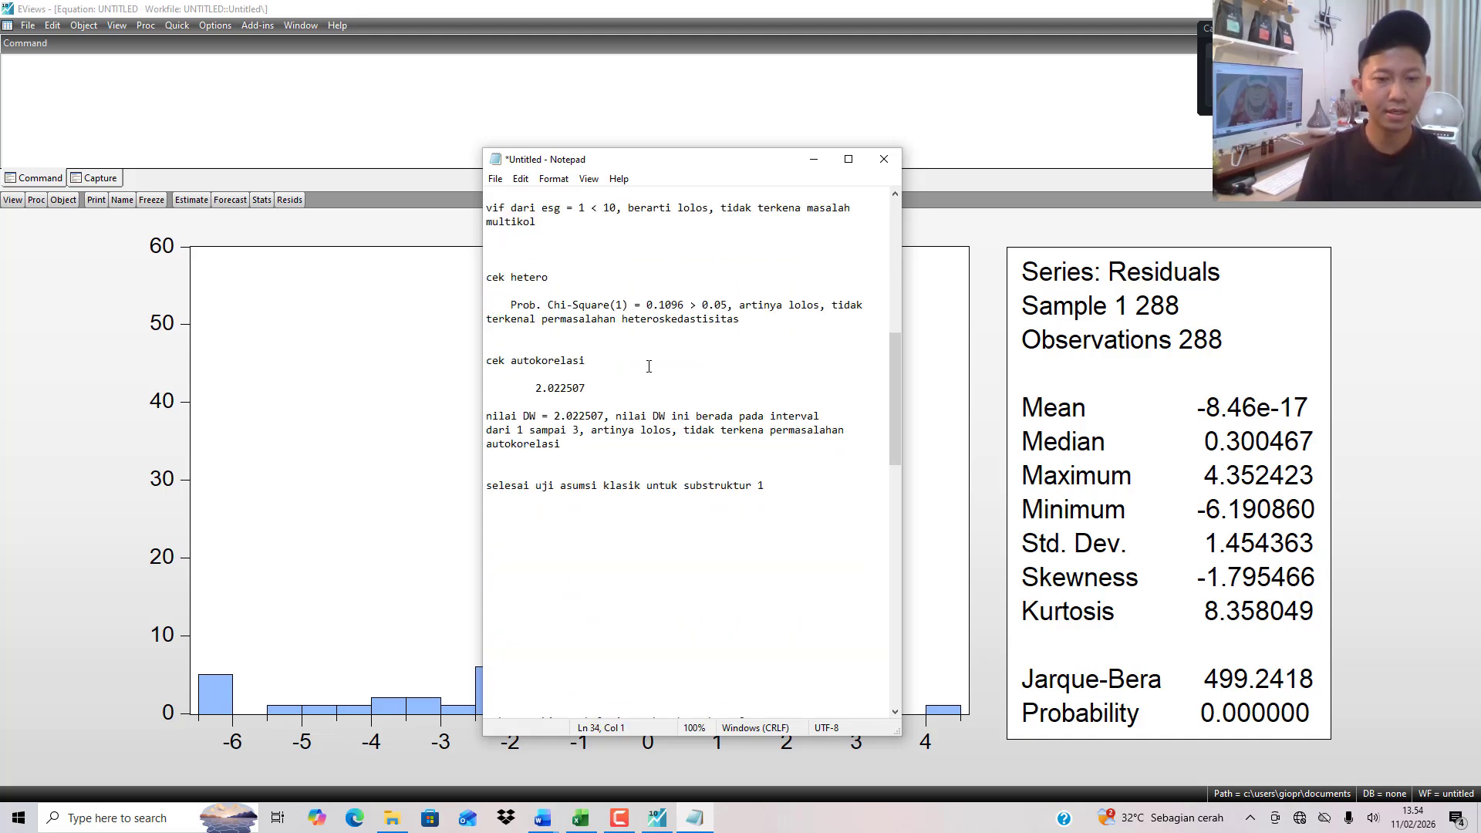
key("ctrl+v")
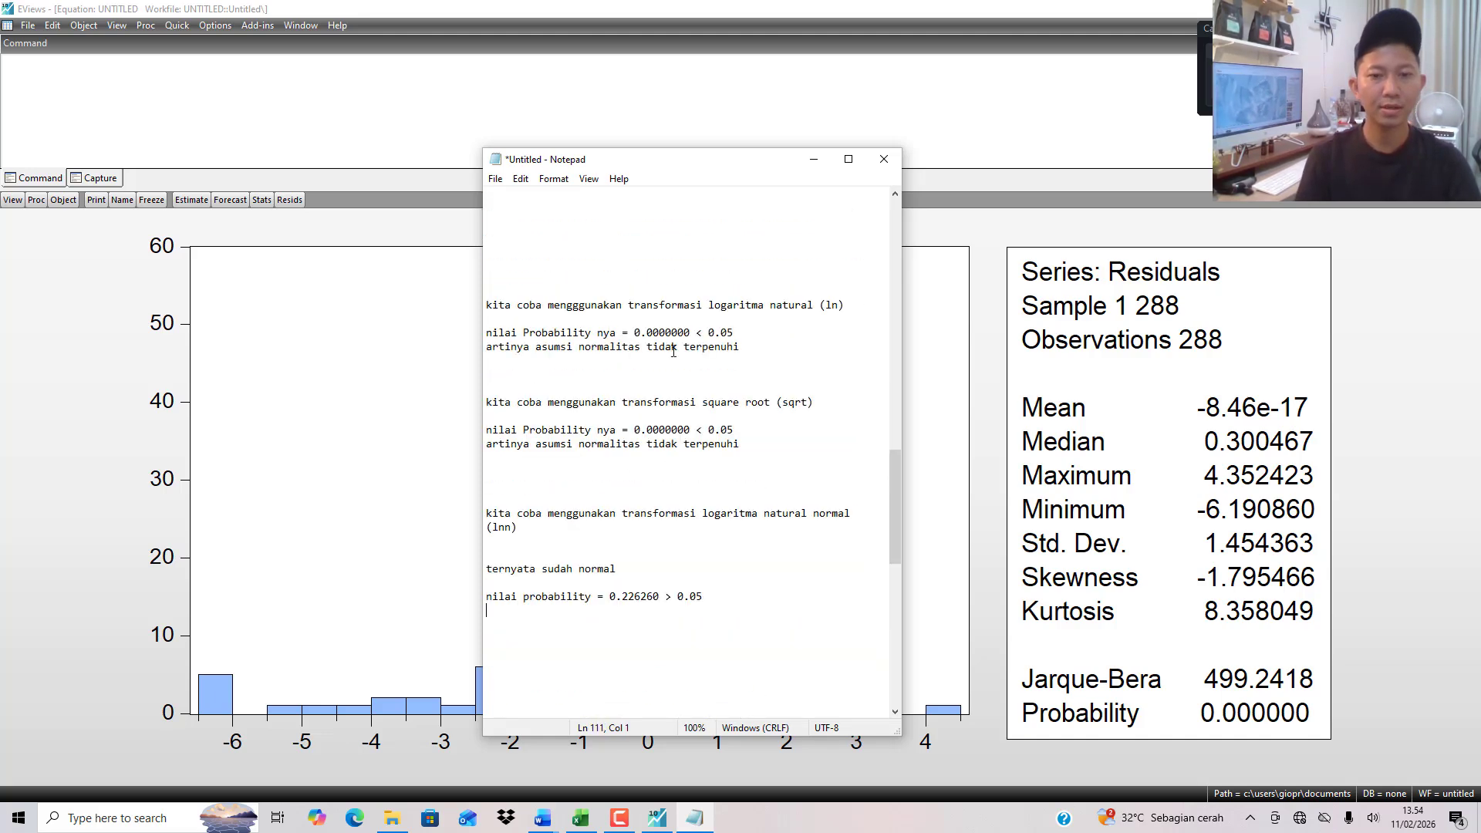
Insert three blank lines after the ln transformation note in the substruktur 2 section.
left_click(775, 346)
key("Return")
key("Return")
key("Return")
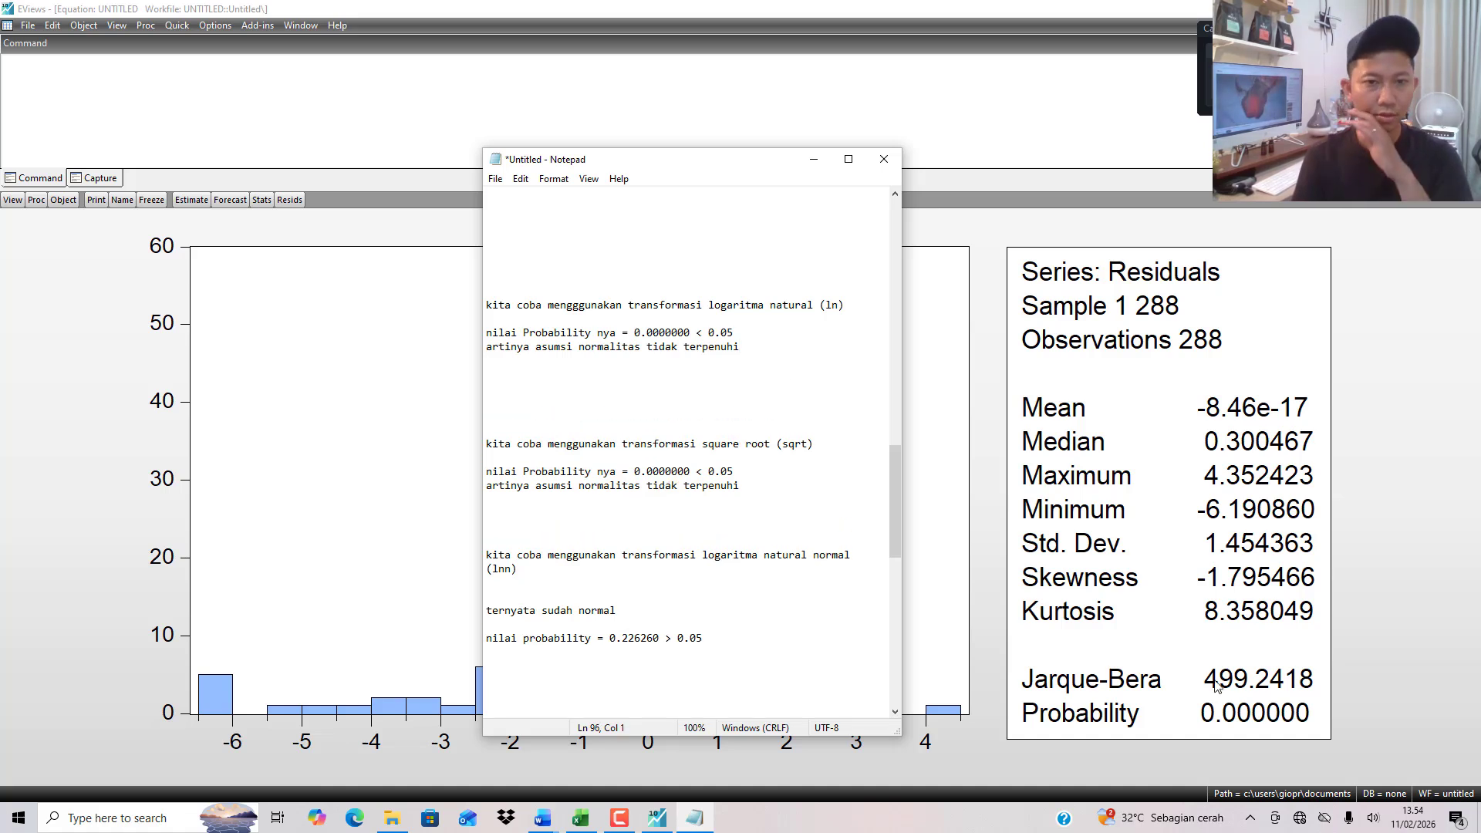
Return to EViews and re-estimate the equation as "sqrtroa esg lnnreputasi c" by least squares over sample 1 288.
left_click(653, 819)
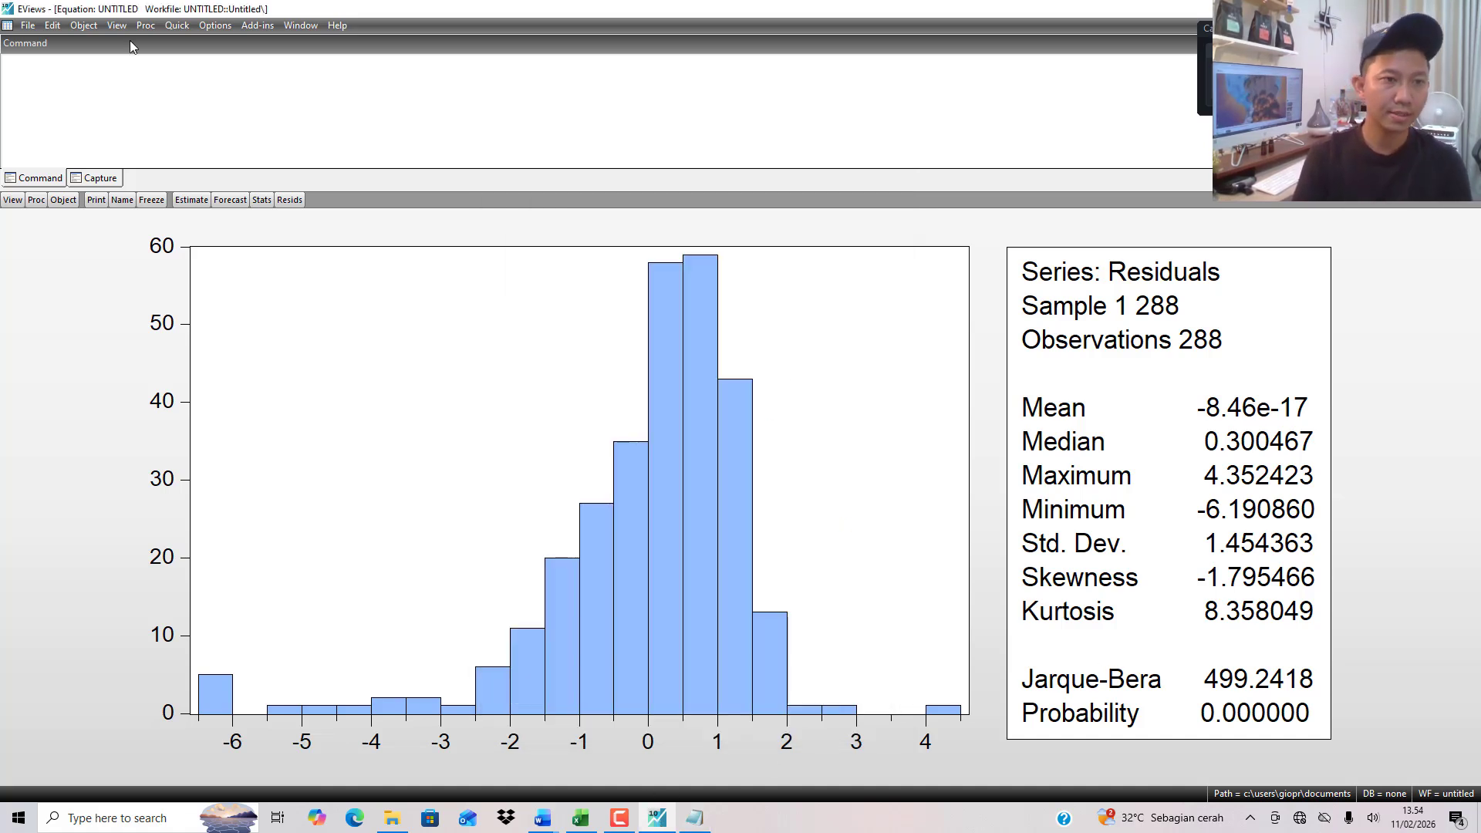
left_click(191, 199)
left_click(599, 412)
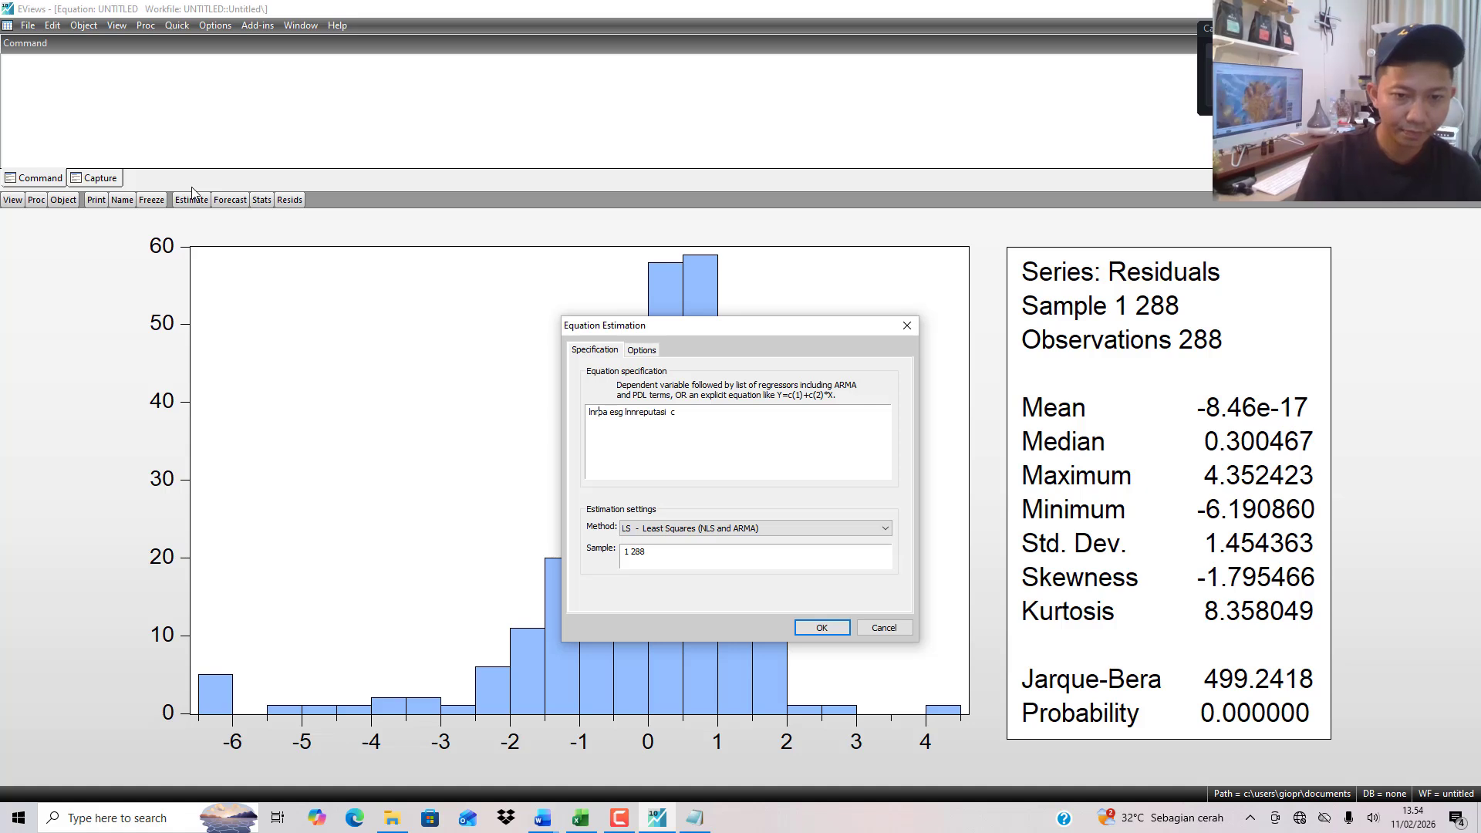
key("BackSpace")
key("BackSpace")
type("sqrt")
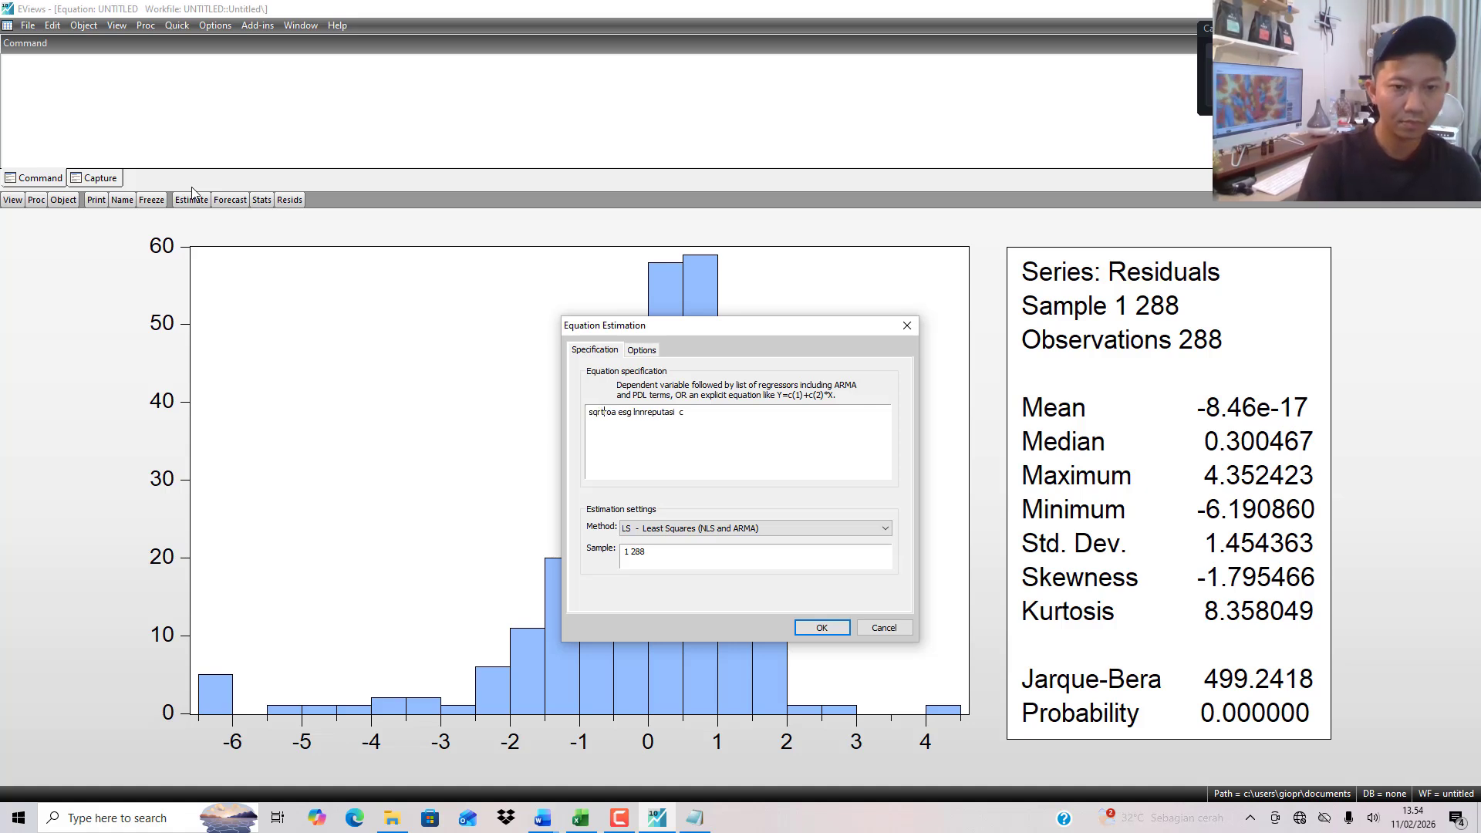
key("Return")
Run the histogram normality test on the sqrtroa equation's residuals and compare it with the square root note in Notepad.
left_click(118, 27)
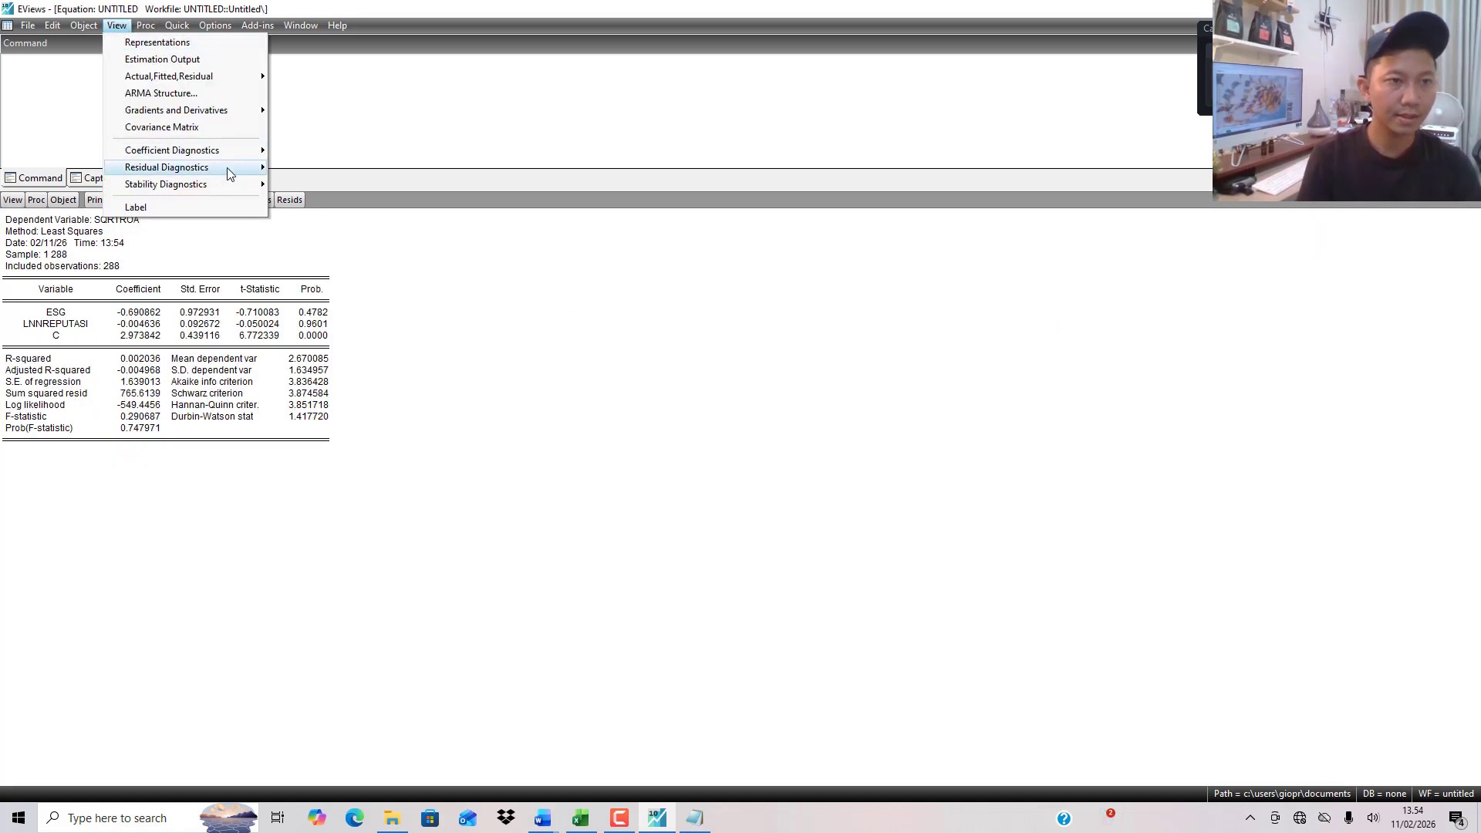
mouse_move(227, 168)
left_click(348, 202)
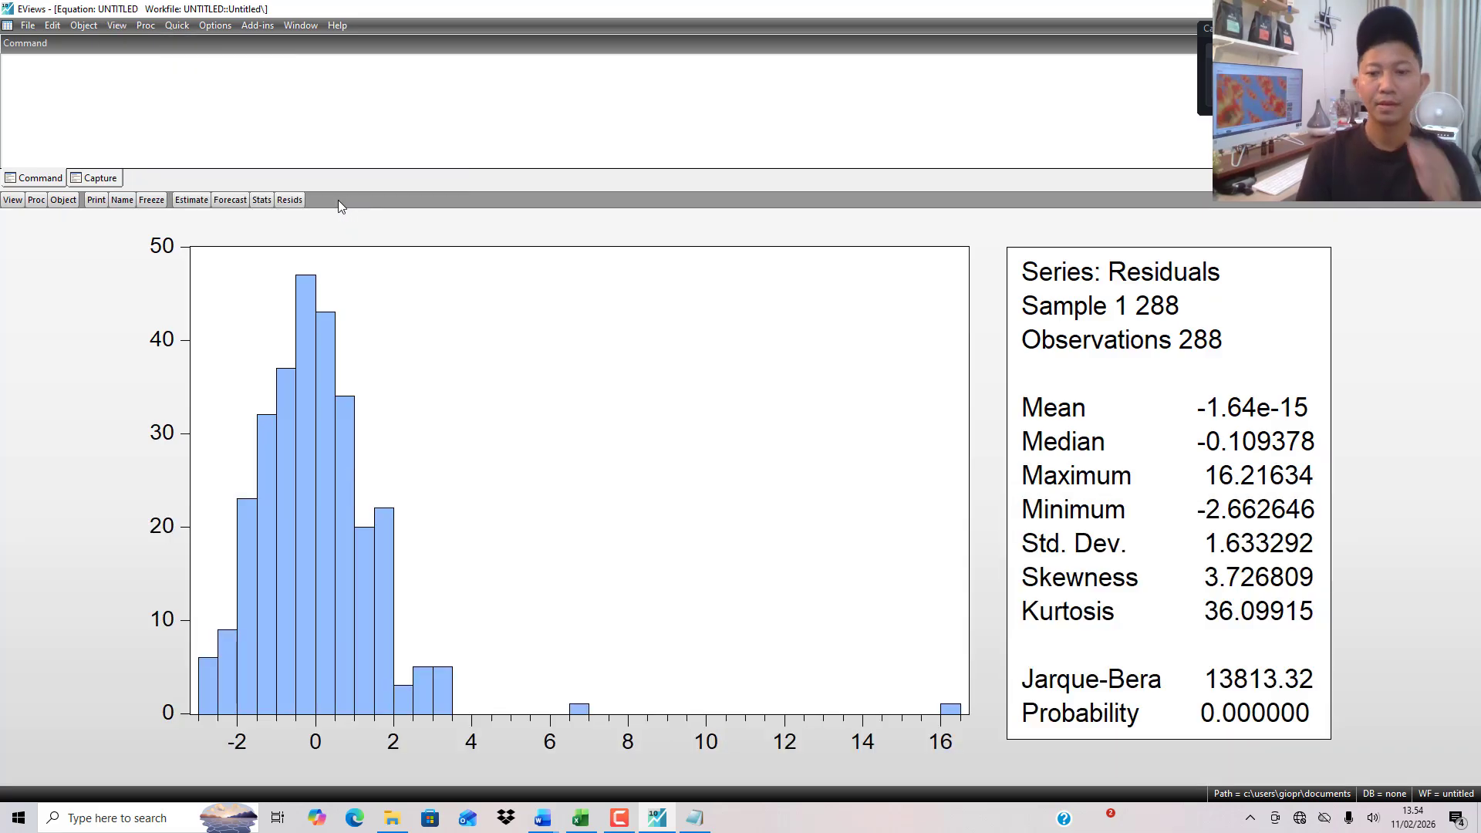
left_click(694, 817)
left_click_drag(672, 491, 486, 442)
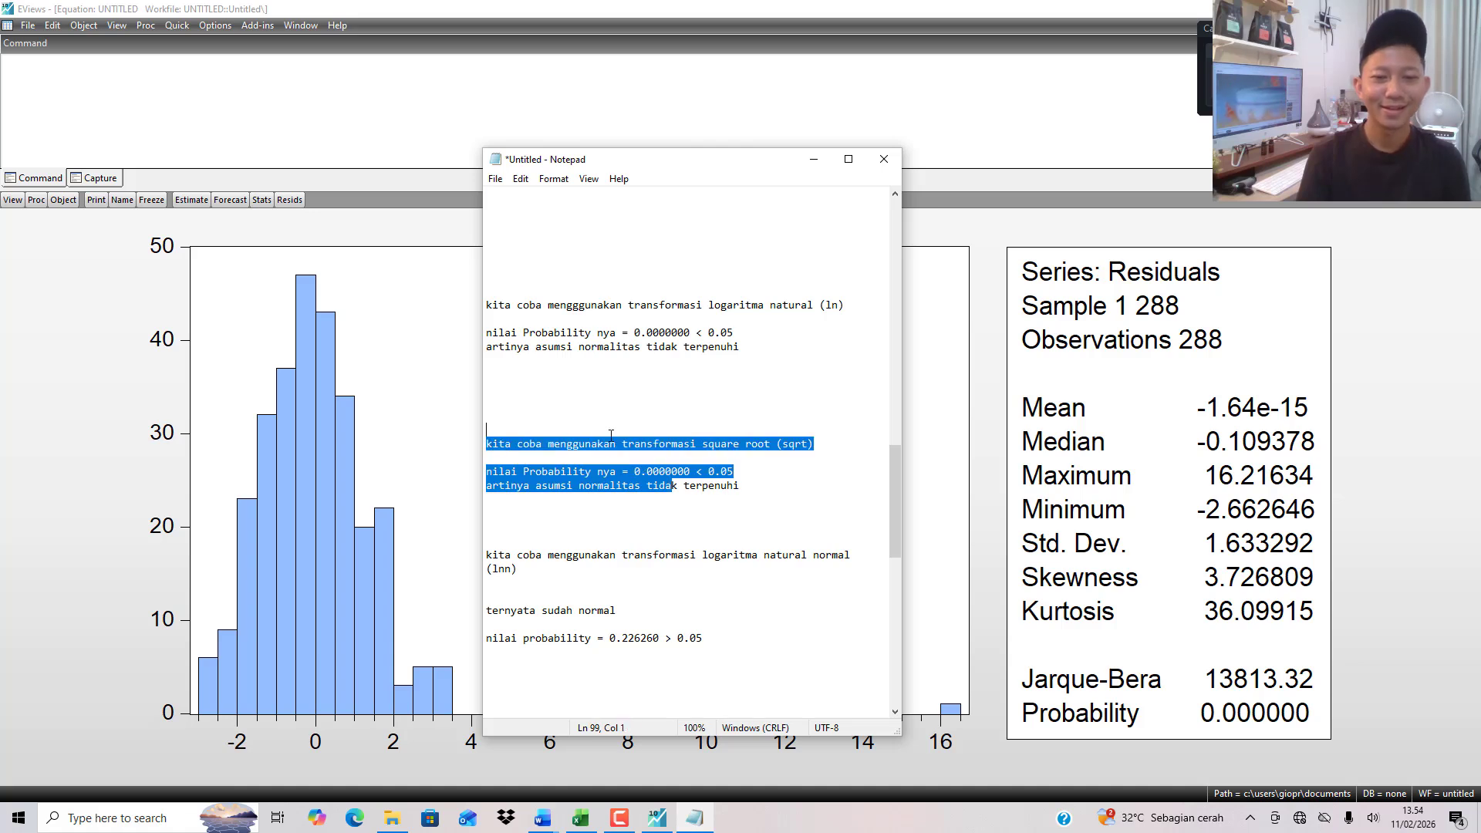
Return to EViews and re-estimate the equation as "lnnroa esg lnnreputasi c" by least squares over sample 1 288.
left_click(656, 817)
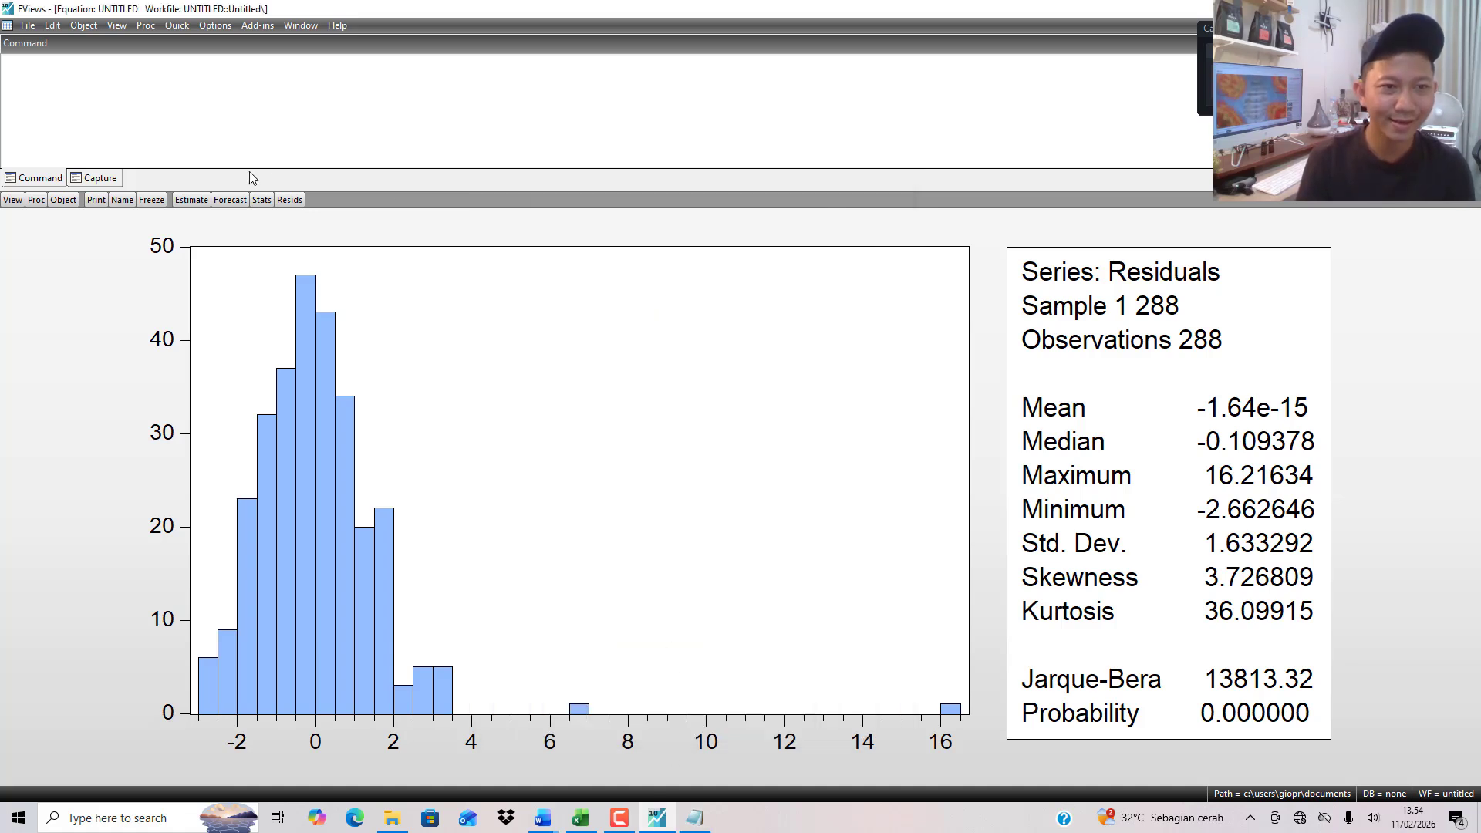
left_click(182, 202)
key("Home")
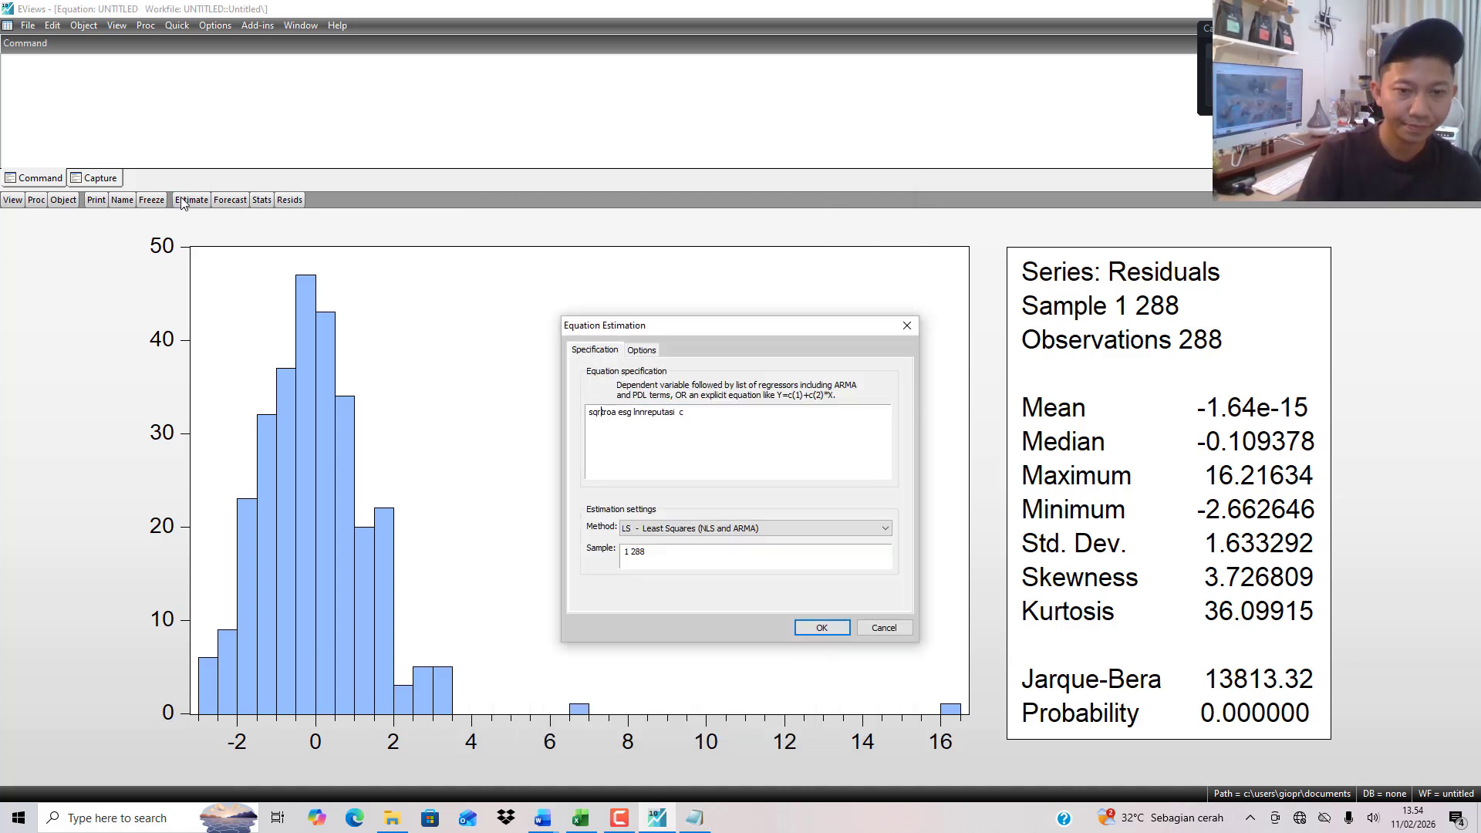
key("BackSpace")
key("BackSpace")
key("BackSpace")
key("BackSpace")
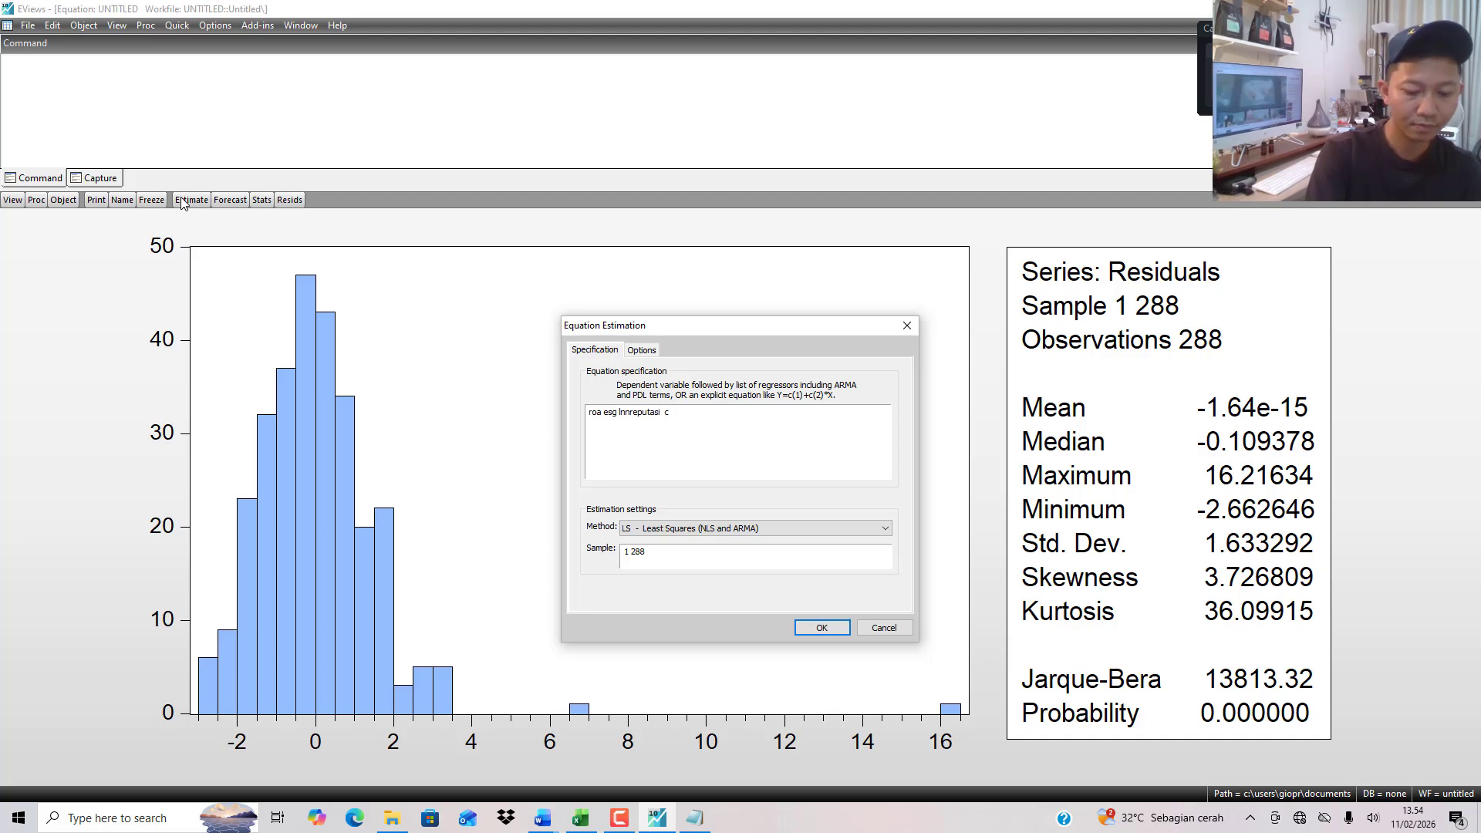
type("ln")
key("Return")
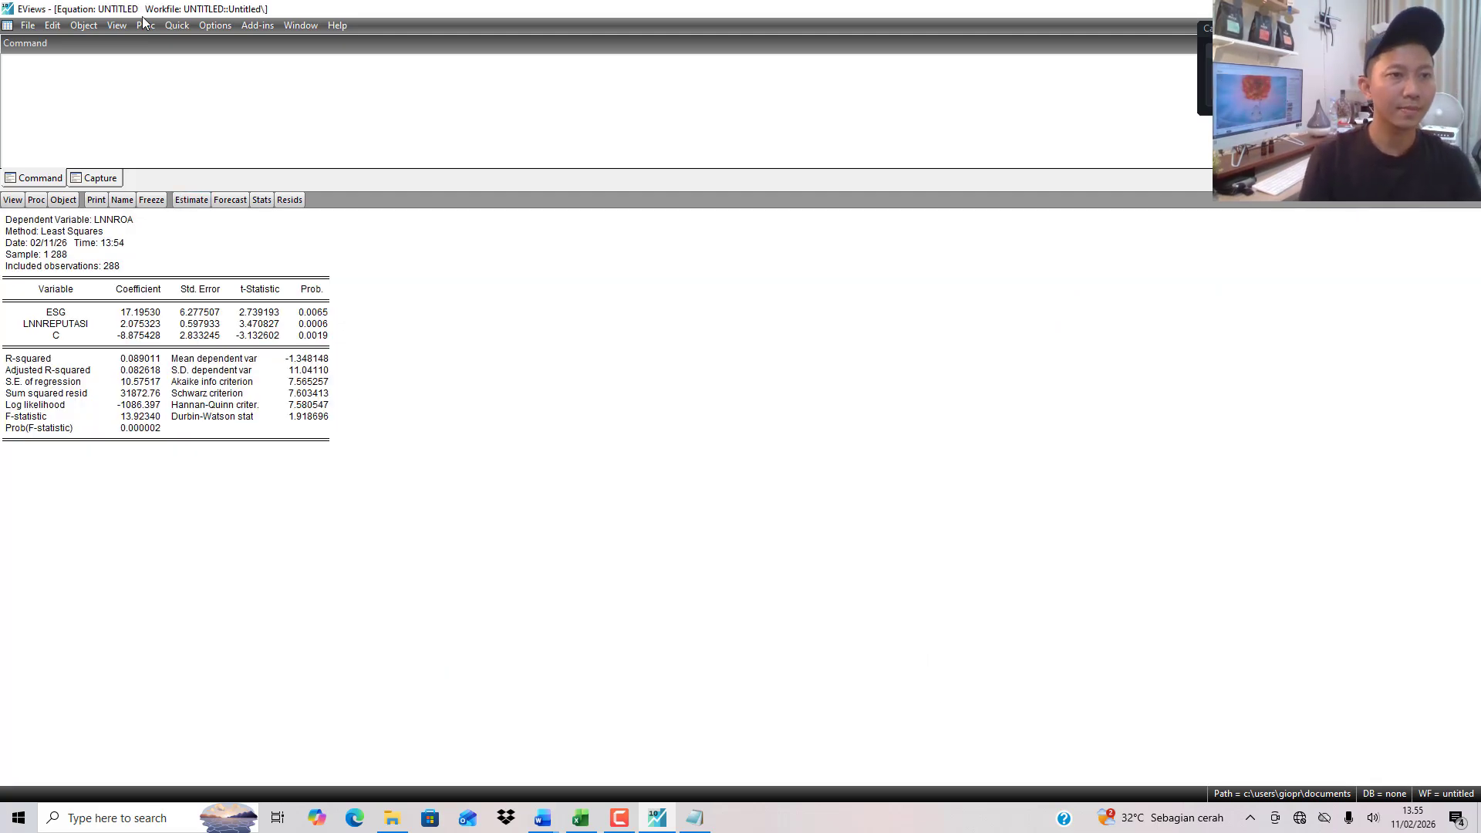
Run the histogram normality test on the residuals of the lnnroa equation.
left_click(117, 26)
mouse_move(249, 167)
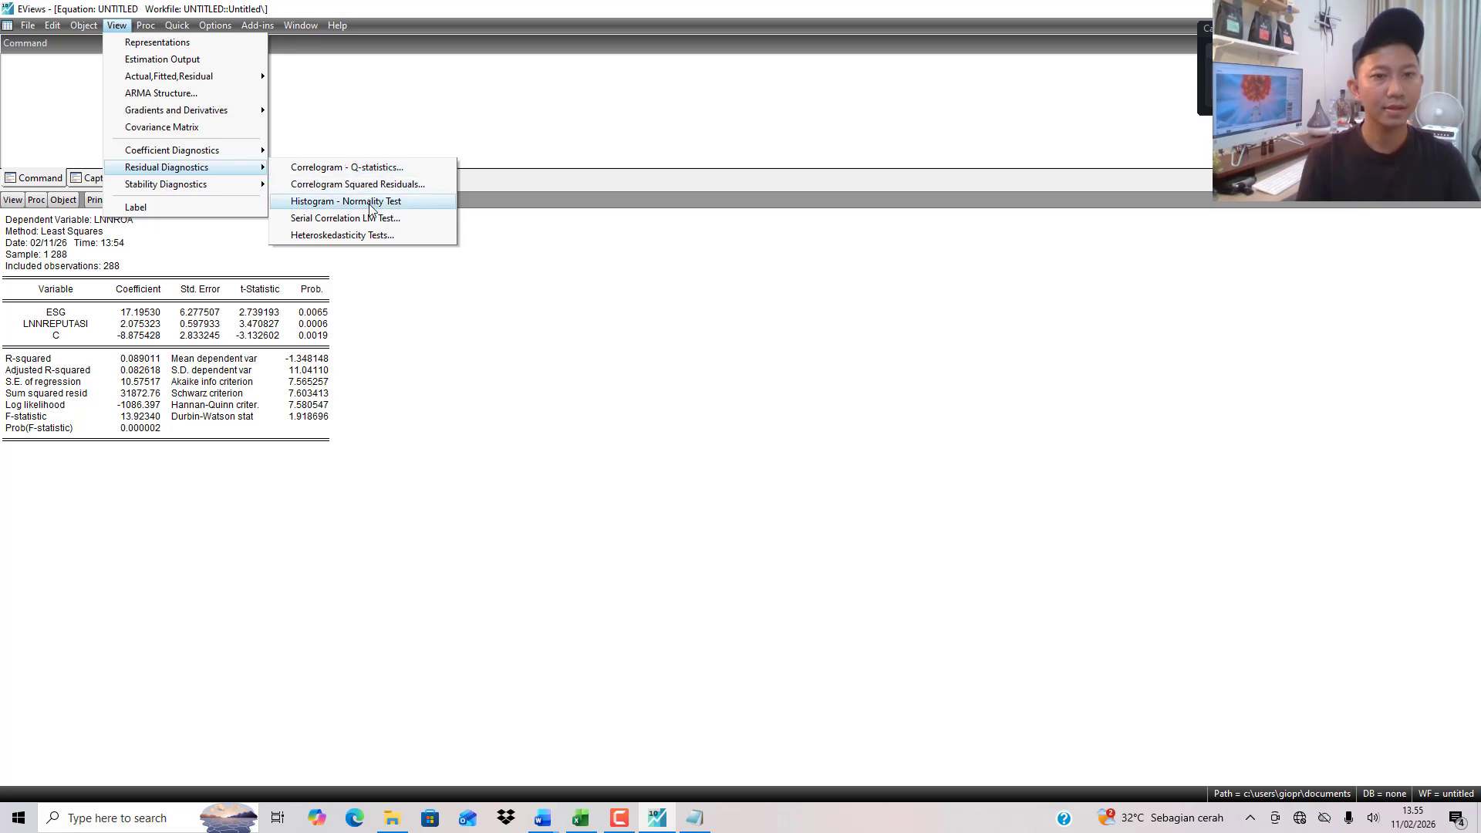
left_click(324, 202)
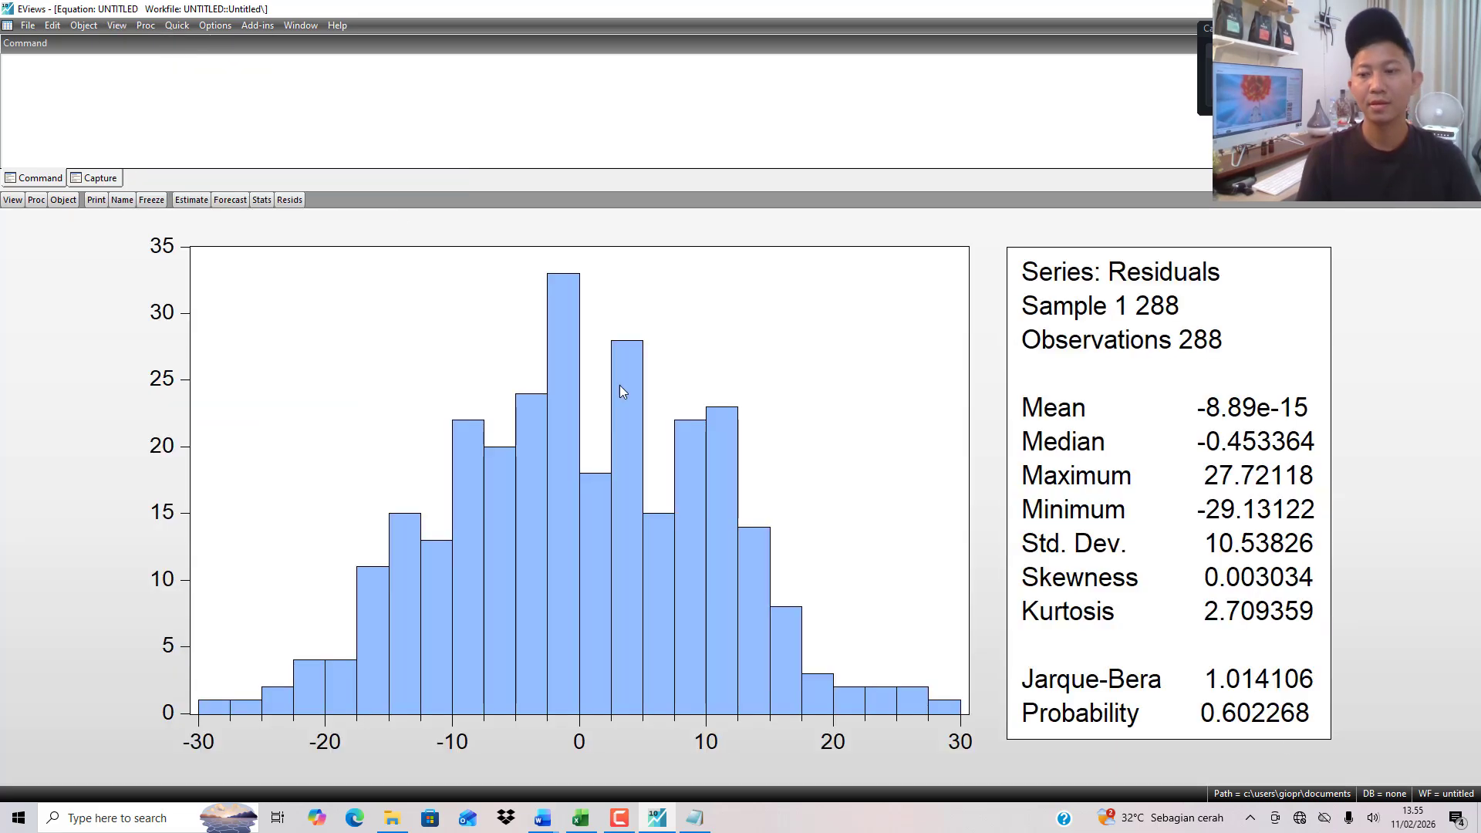
In Notepad, change substruktur 2's lnn probability to 0.602268 and append ", sudah lolos normalitas" to that line.
left_click(694, 817)
left_click(628, 640)
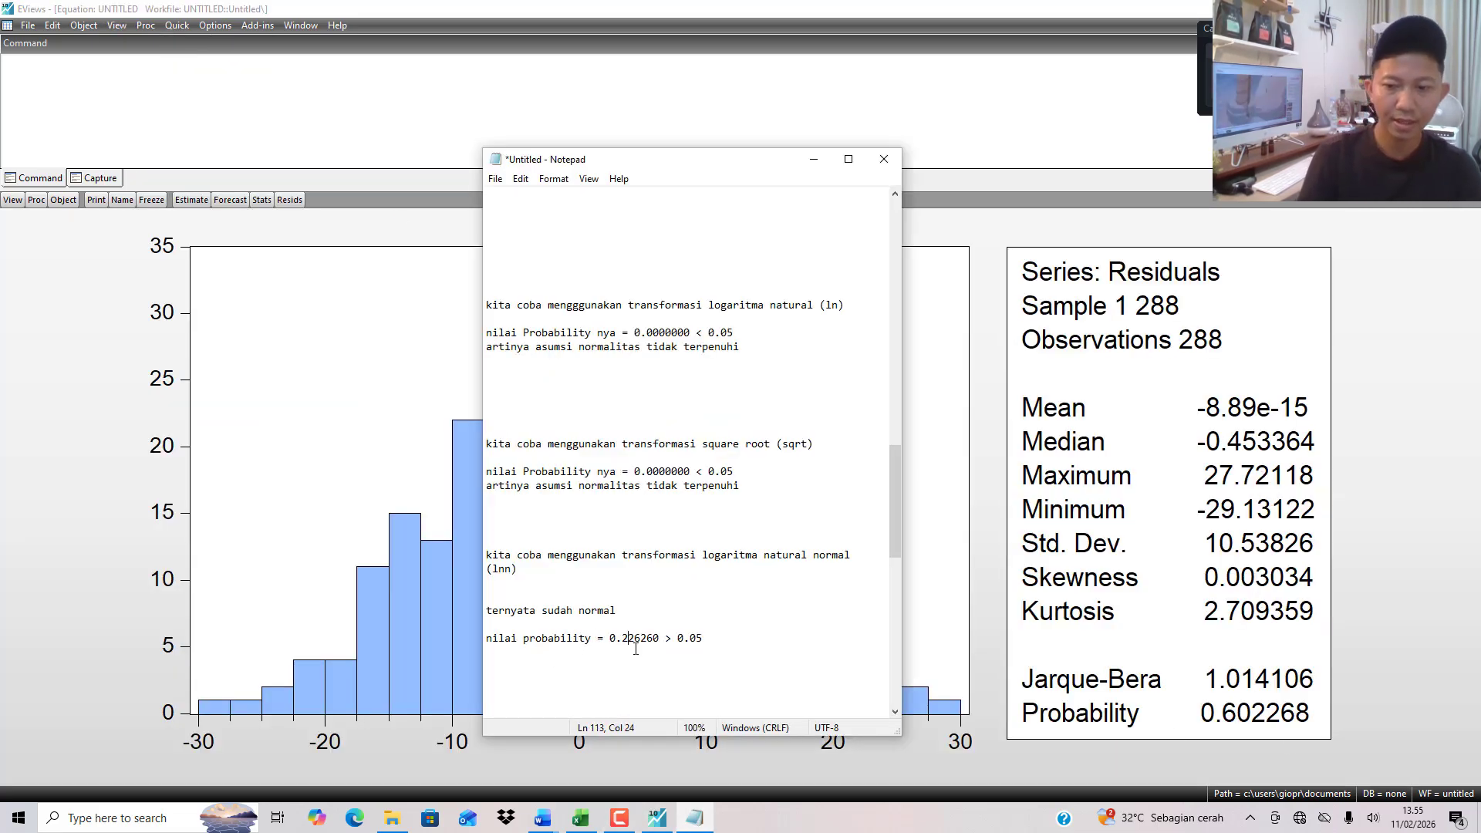
key("shift+Right")
key("shift+Right")
key("shift+Right")
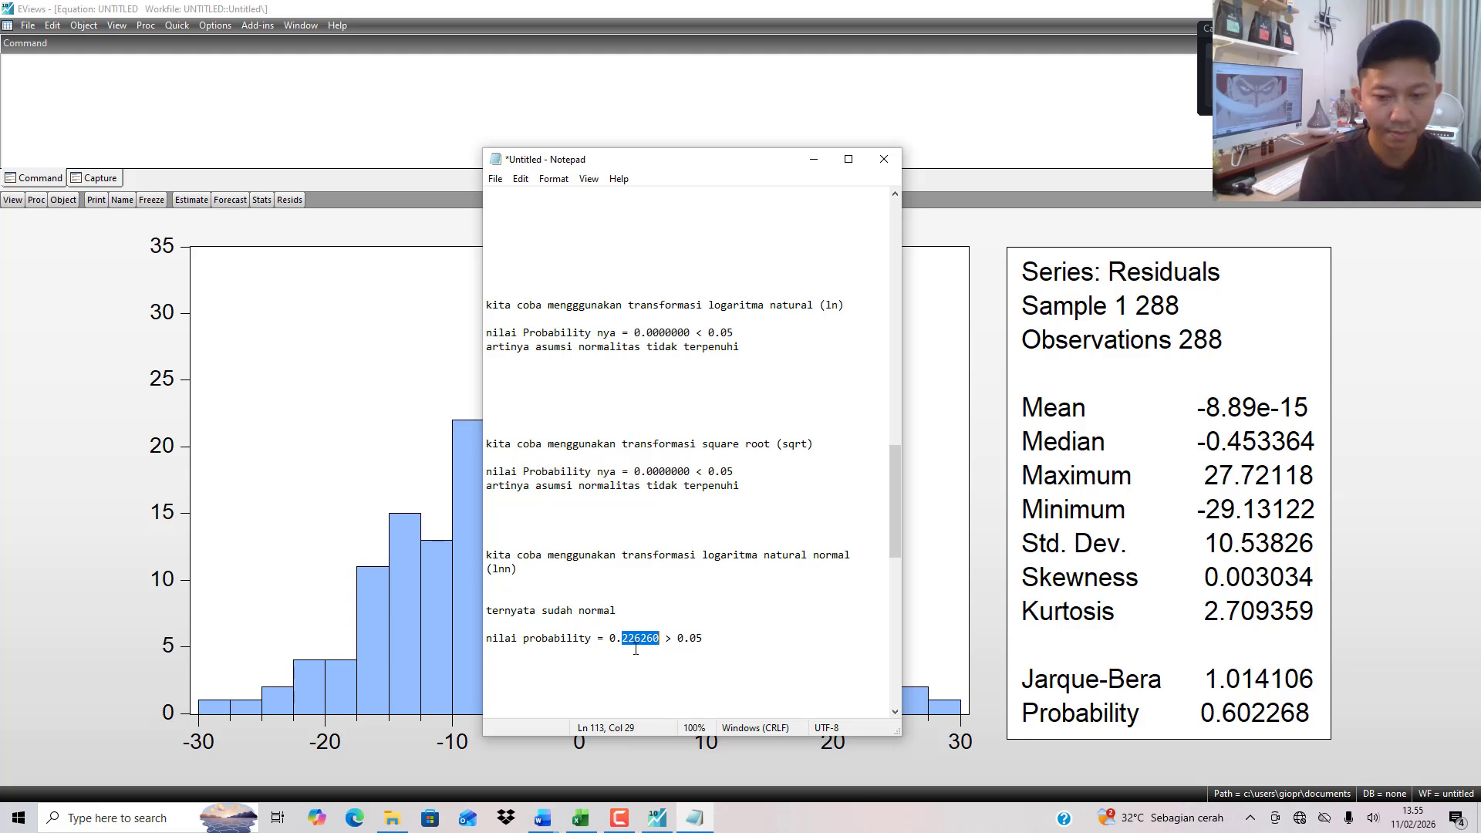
type("602268")
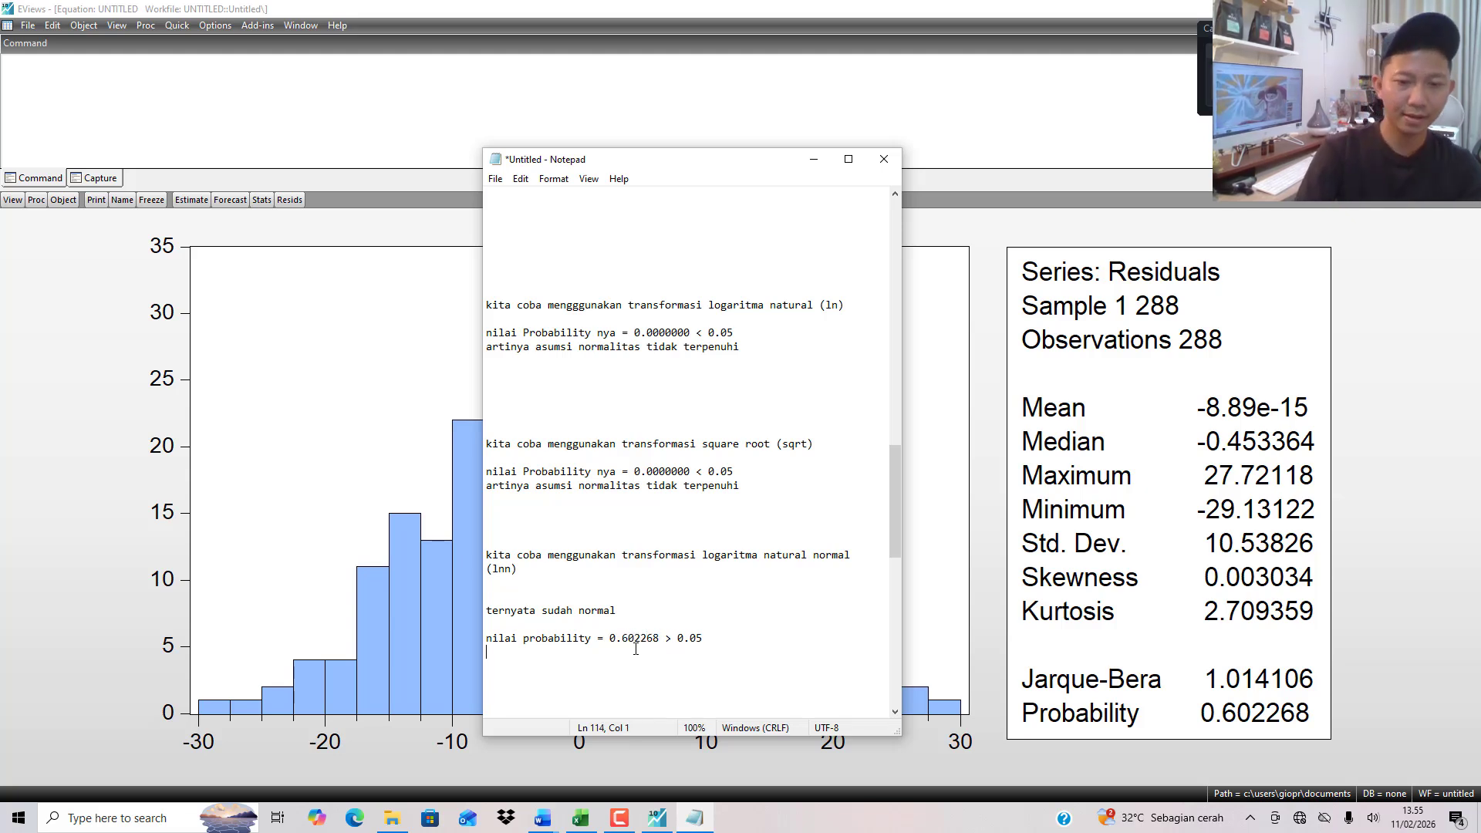
key("BackSpace")
type(", sudah lolos")
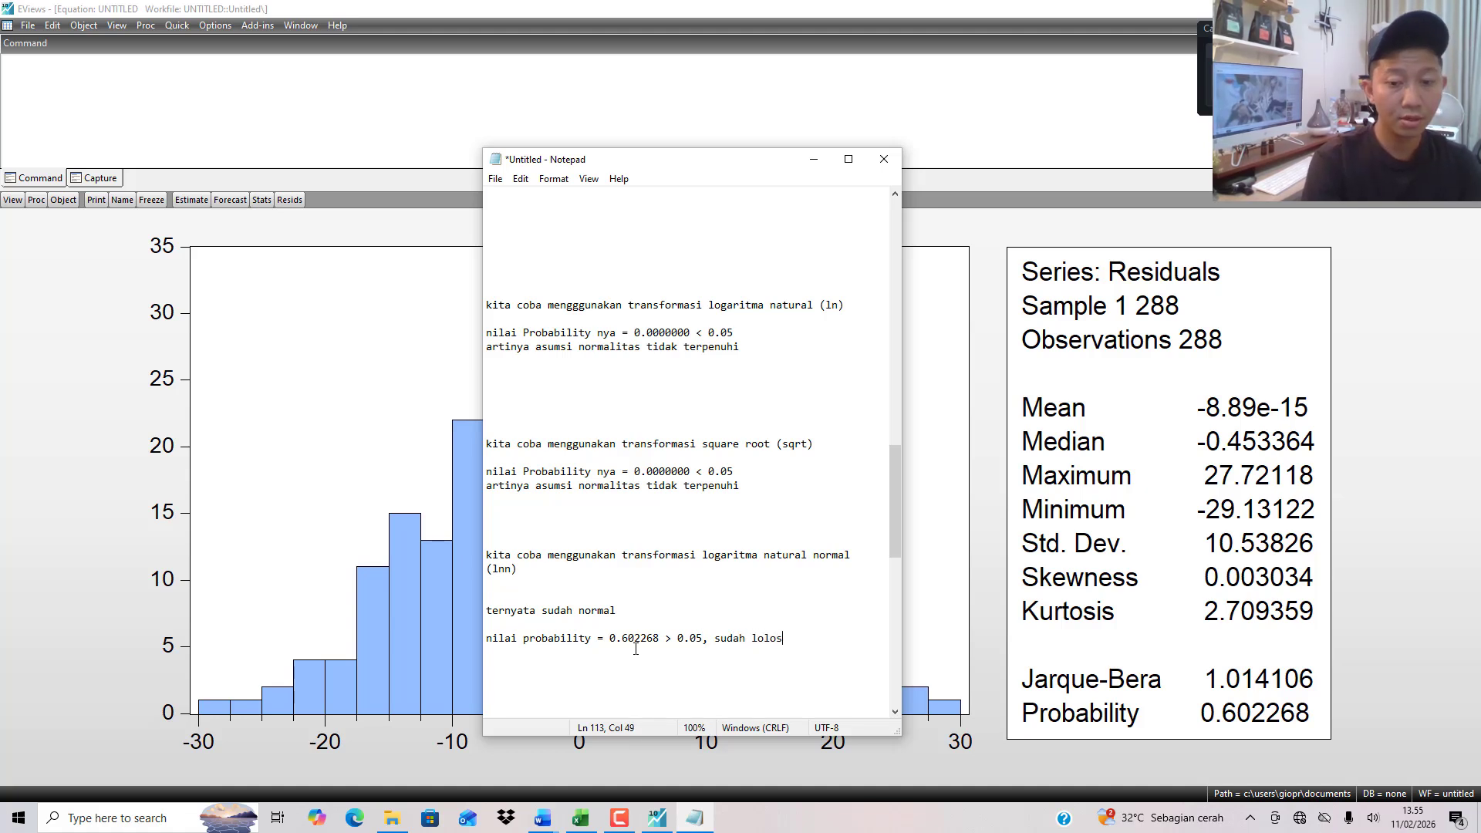
type(" normalitas")
key("Return")
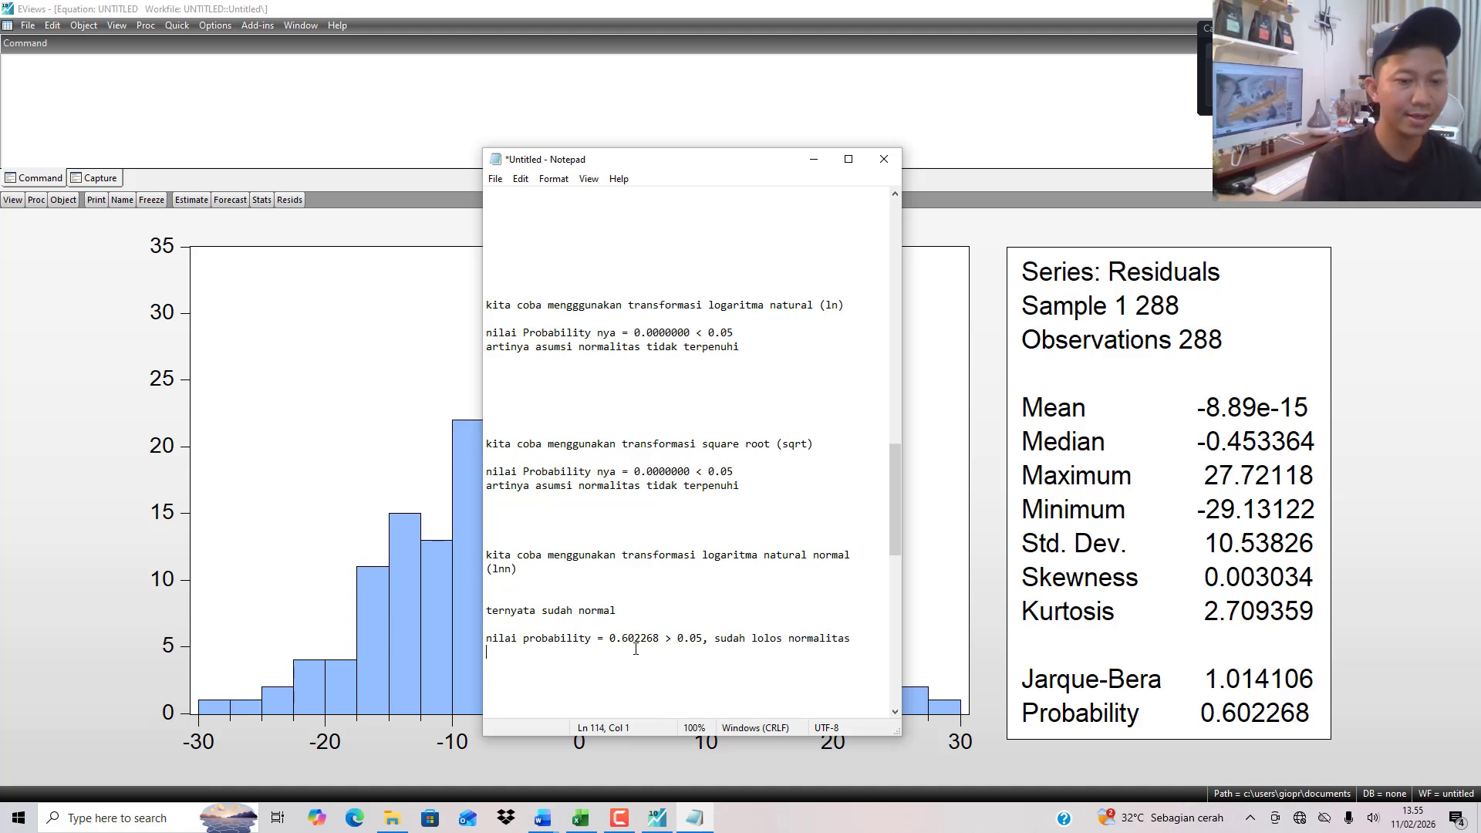
Below the normality note, leave blank lines and add the headings "cek multikol", "cek hetero" and "cek autokorelasi".
key("Return")
key("Return")
key("Return")
key("Return")
key("Return")
key("Return")
key("Return")
key("Return")
key("Return")
key("Return")
key("Return")
key("Return")
key("Return")
key("Return")
key("Return")
key("Return")
key("Return")
key("Return")
key("Return")
key("Return")
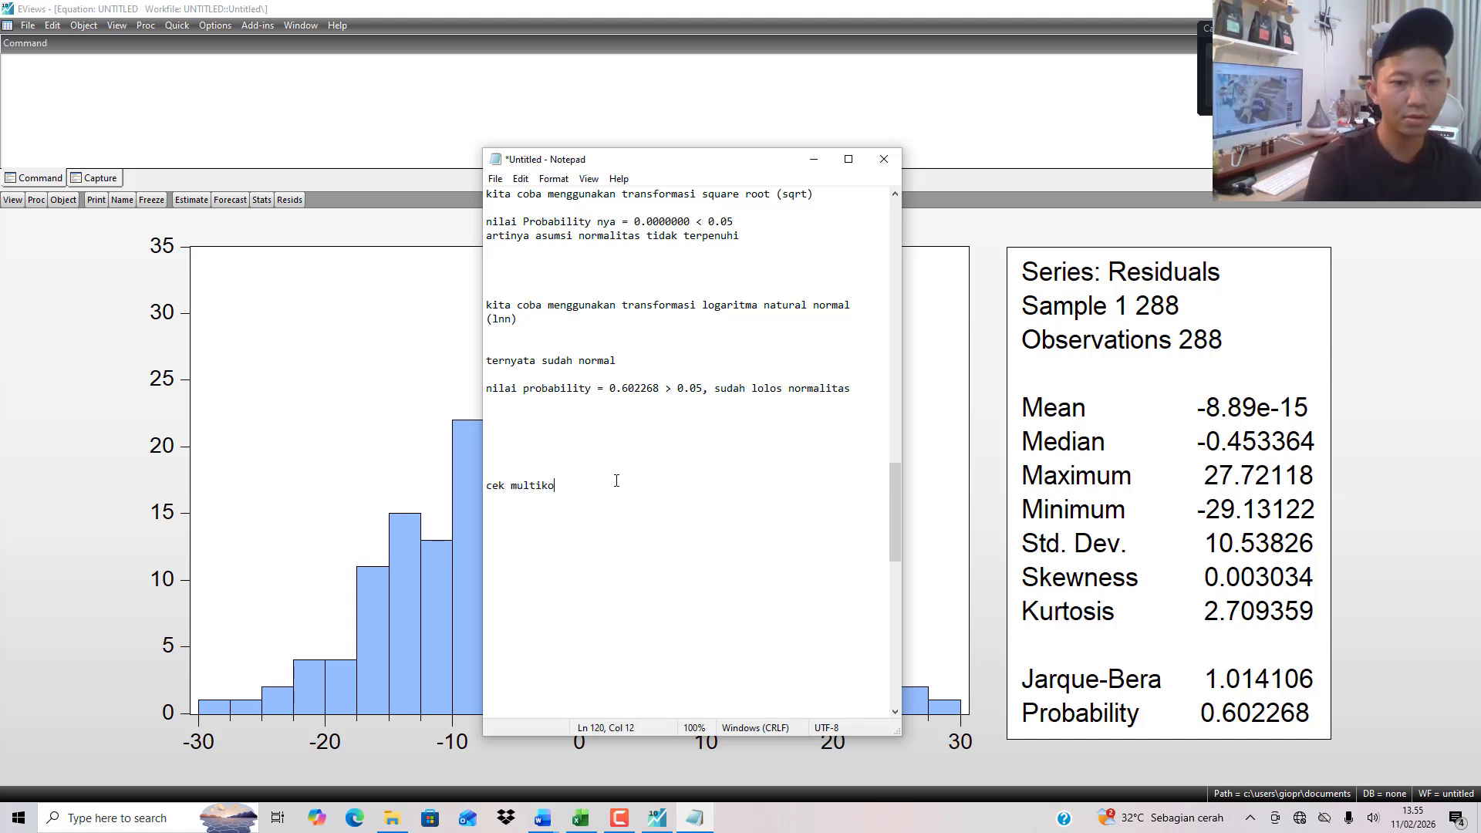
key("Return")
key("Return")
type("cek mul")
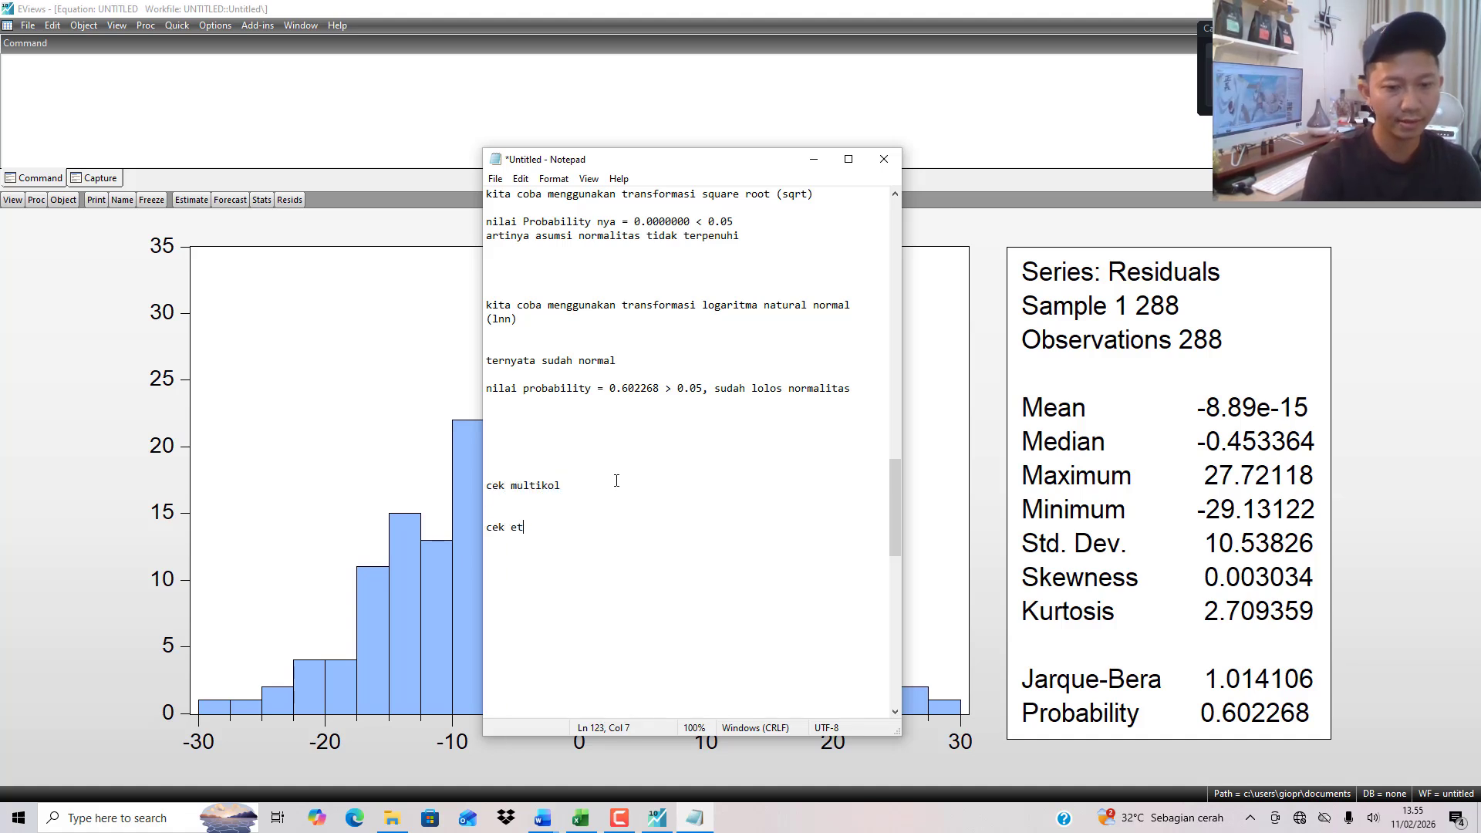
key("BackSpace")
key("BackSpace")
key("BackSpace")
type("hetero")
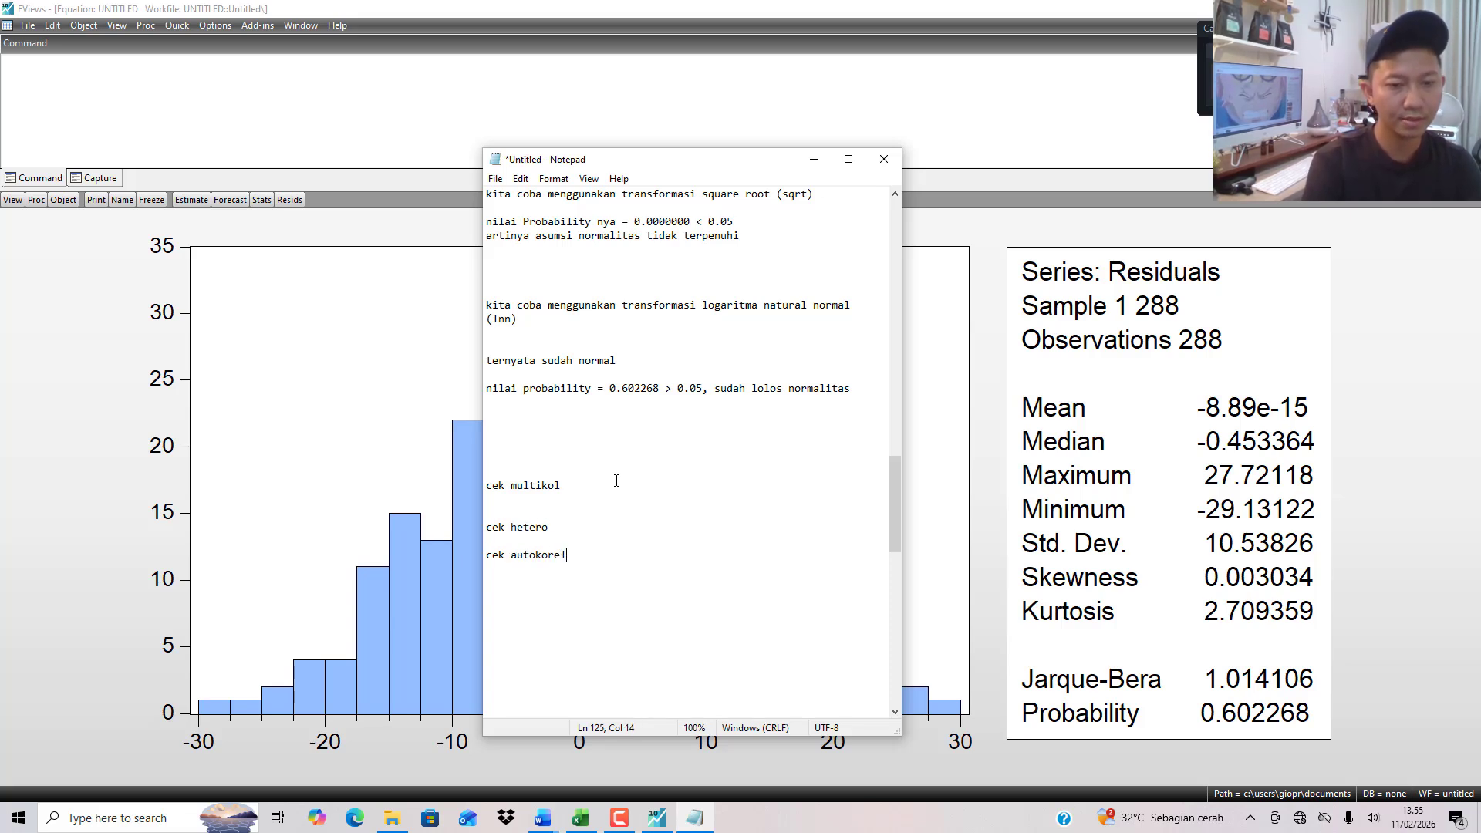
type("asi")
Return to EViews, re-estimate the lnnroa equation with its existing specification and display its variance inflation factors.
left_click(694, 817)
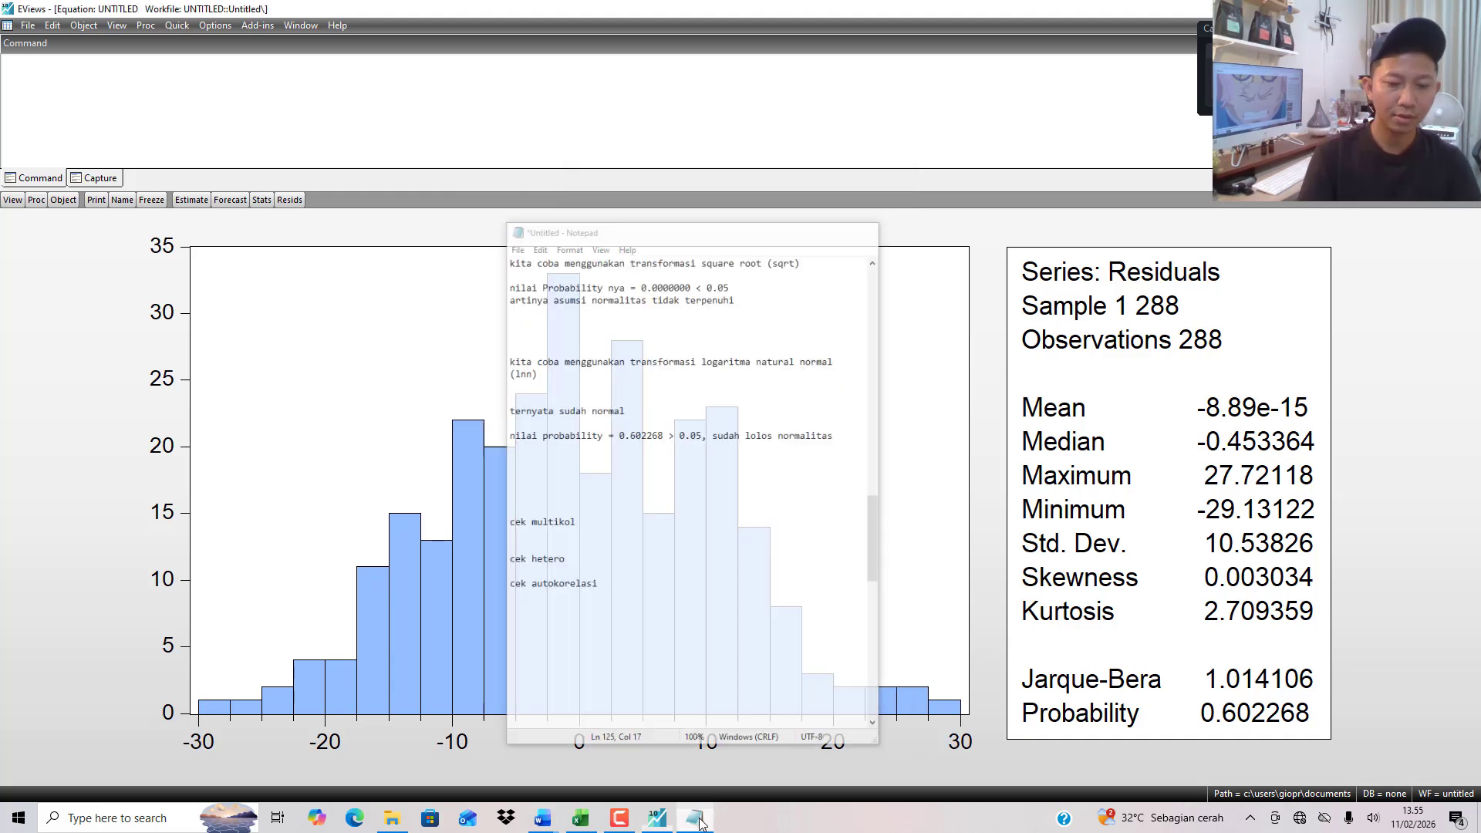
left_click(191, 200)
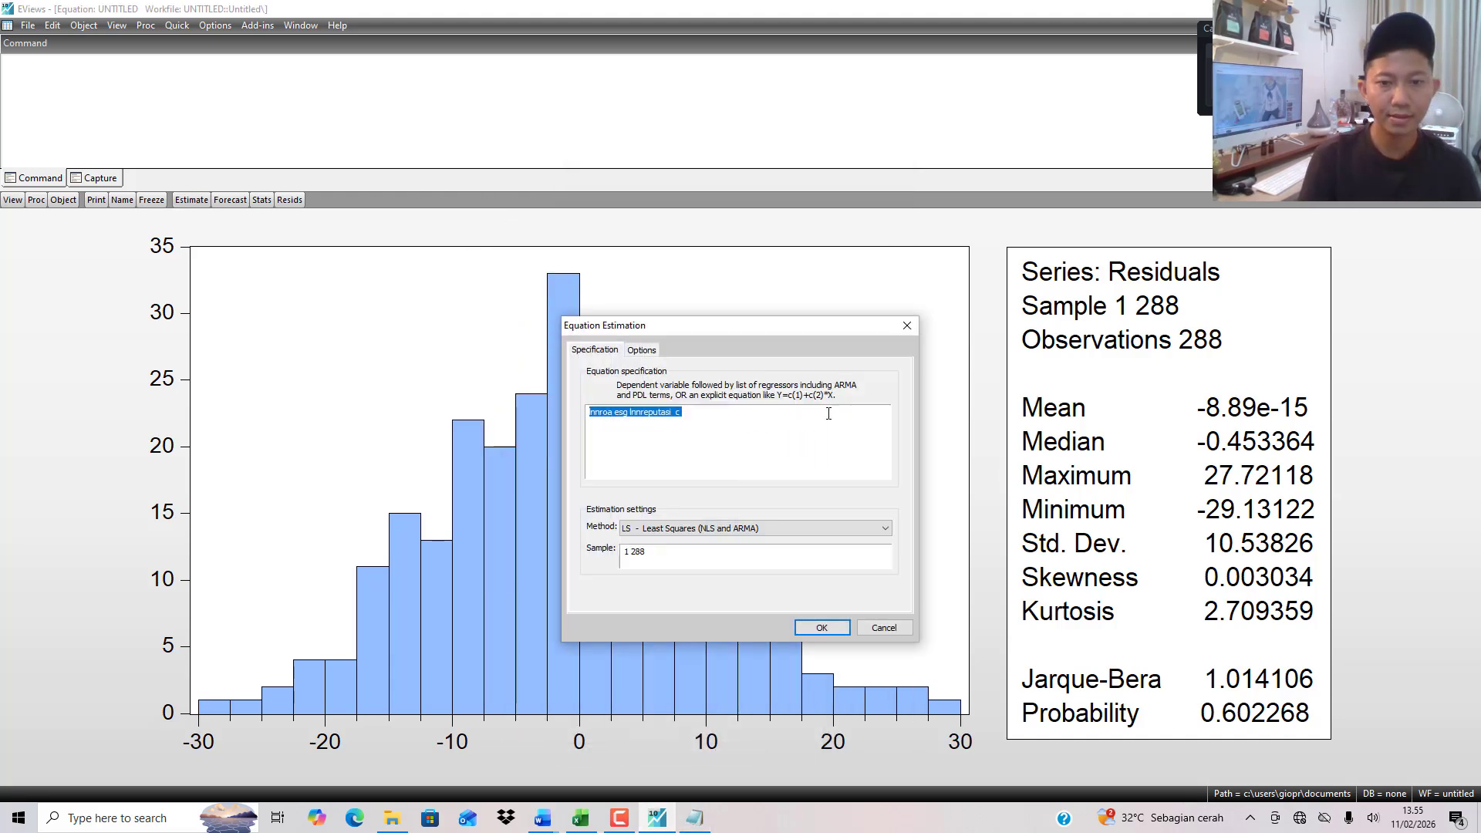
left_click(821, 628)
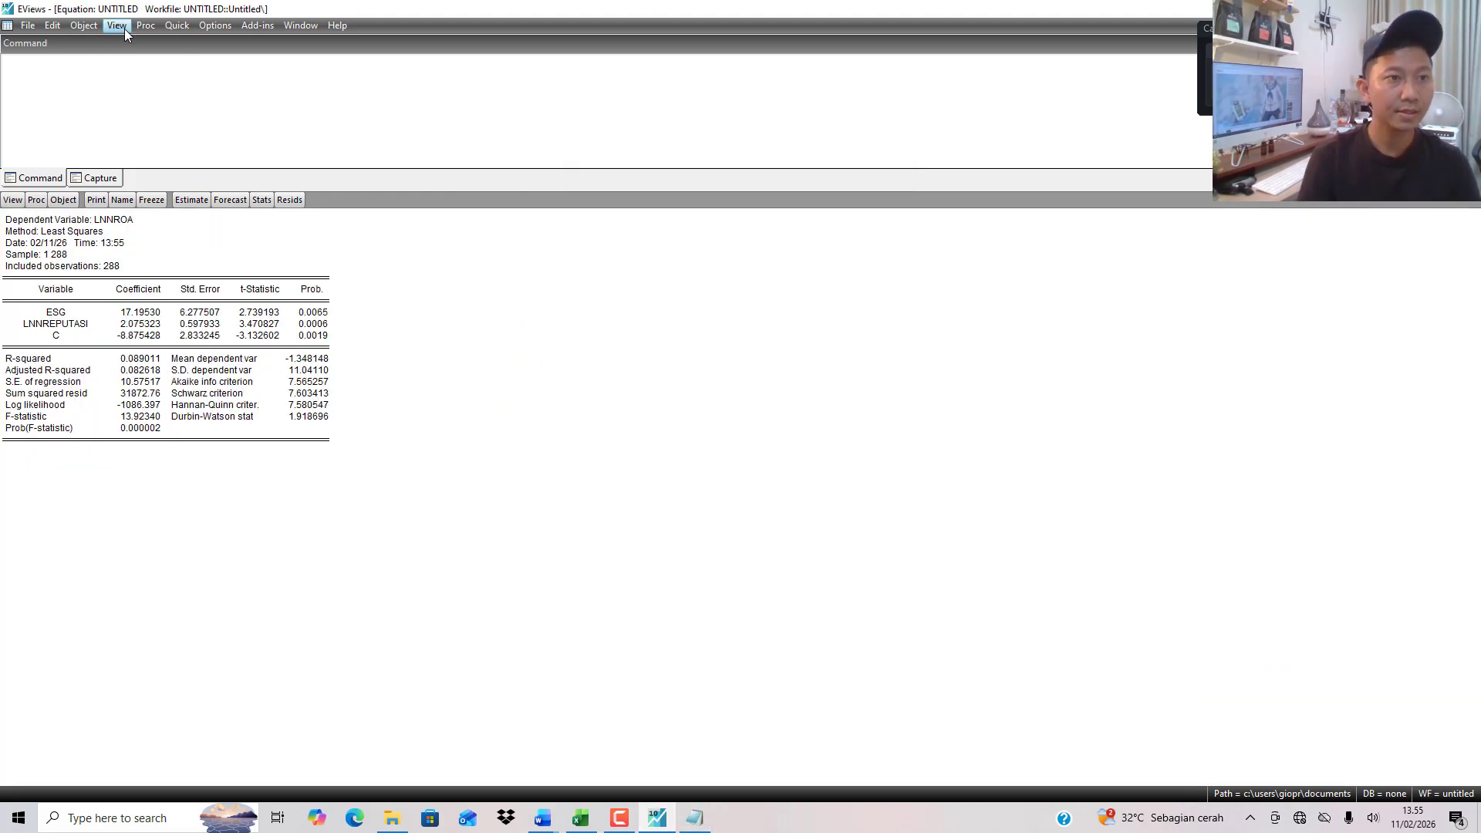
left_click(117, 25)
mouse_move(241, 152)
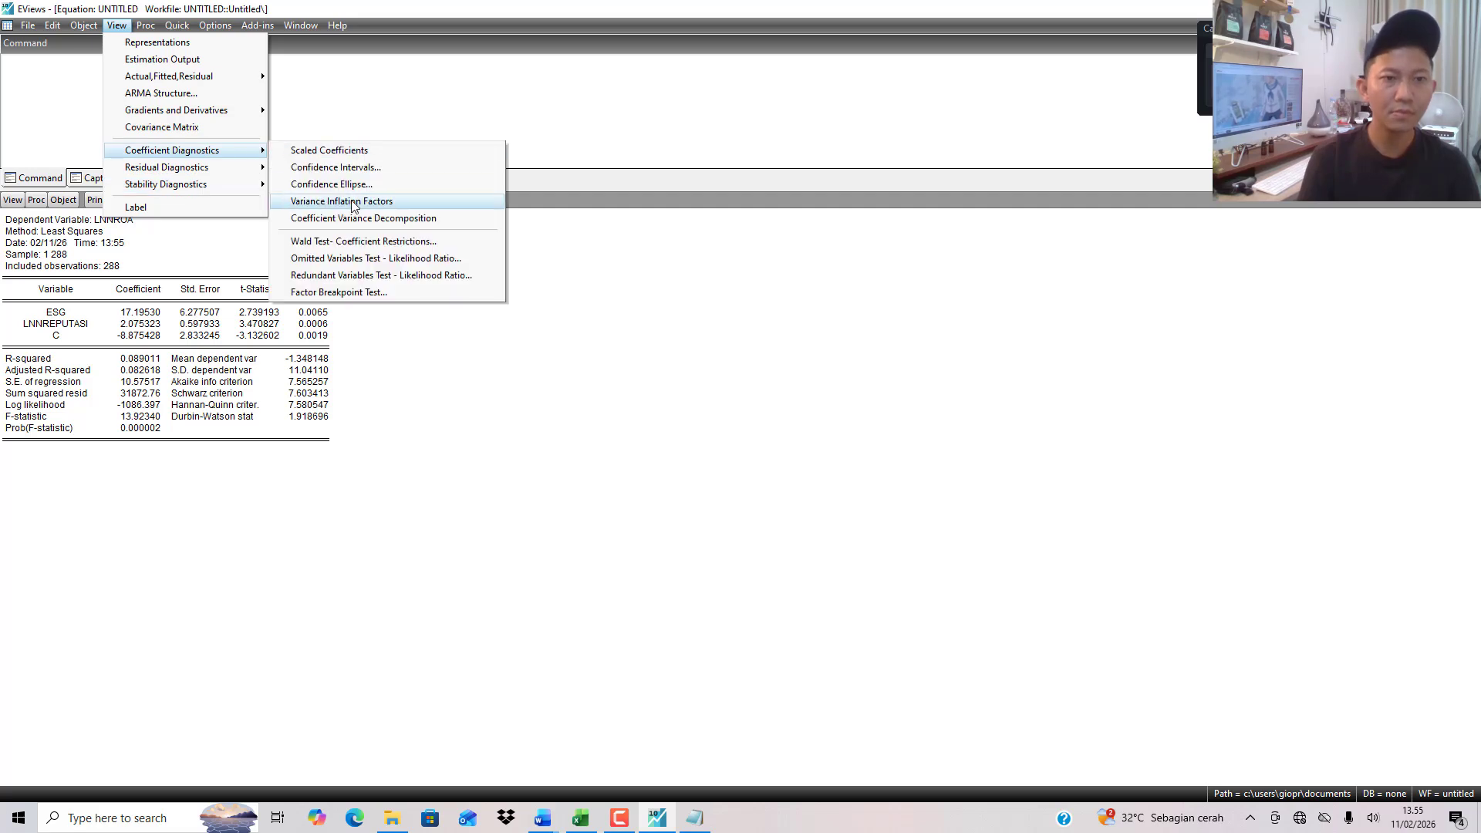
left_click(353, 202)
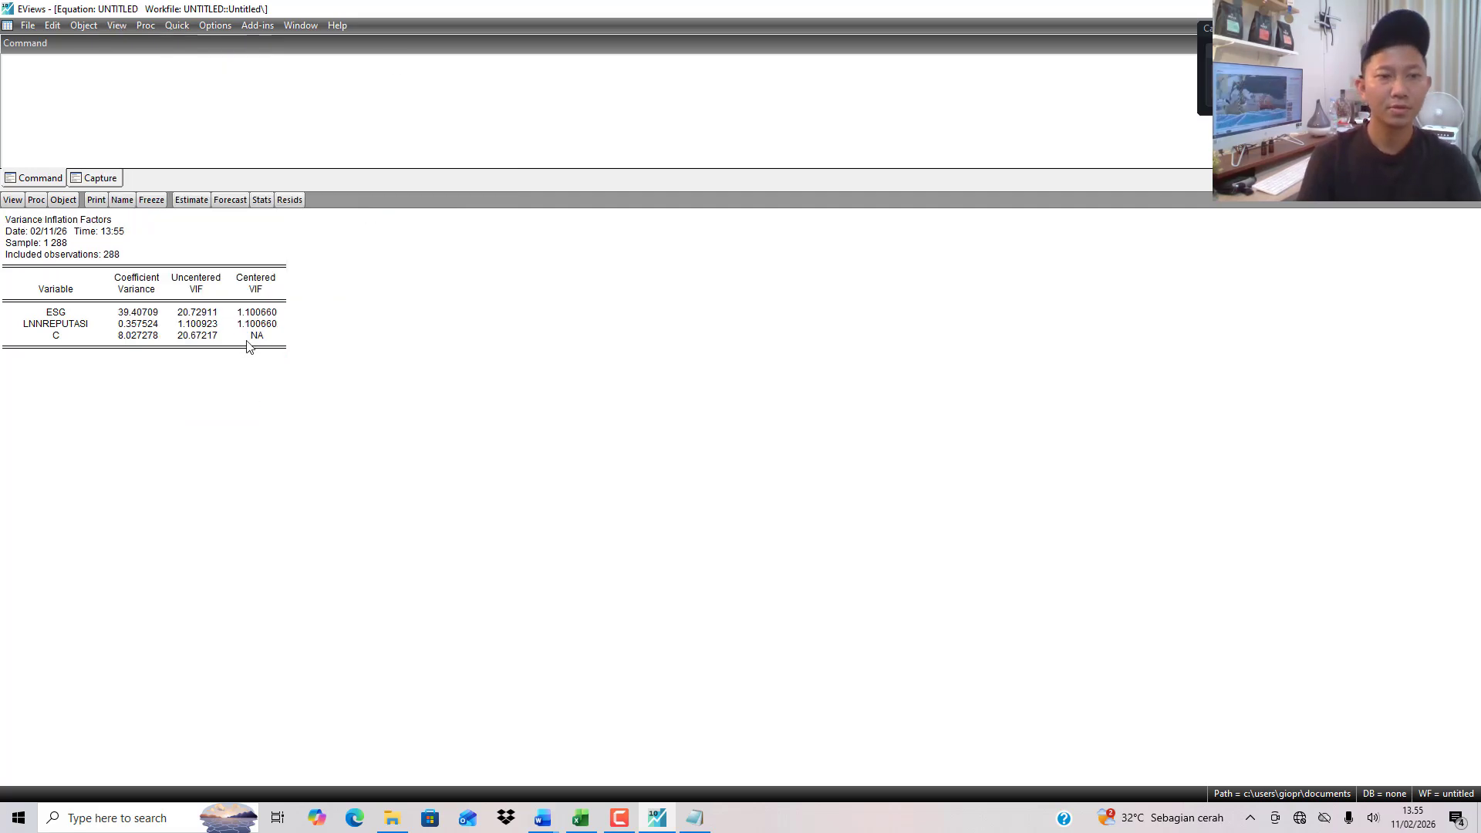
Copy the centered VIF values of ESG and LNNREPUTASI as displayed text and paste them under "cek multikol" in Notepad, followed by blank lines.
left_click_drag(257, 312, 264, 326)
key("ctrl+c")
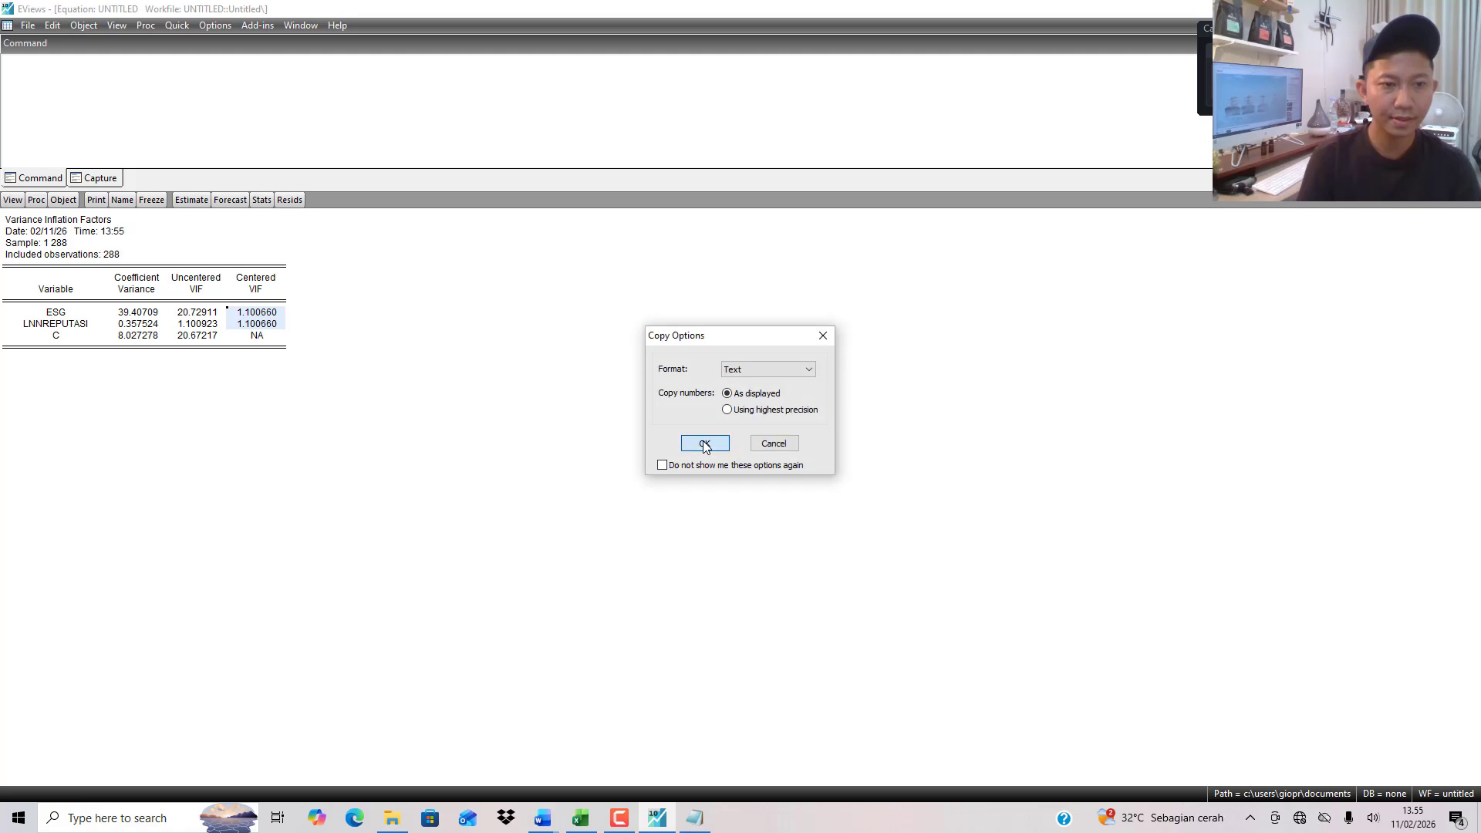
left_click(701, 440)
left_click(686, 819)
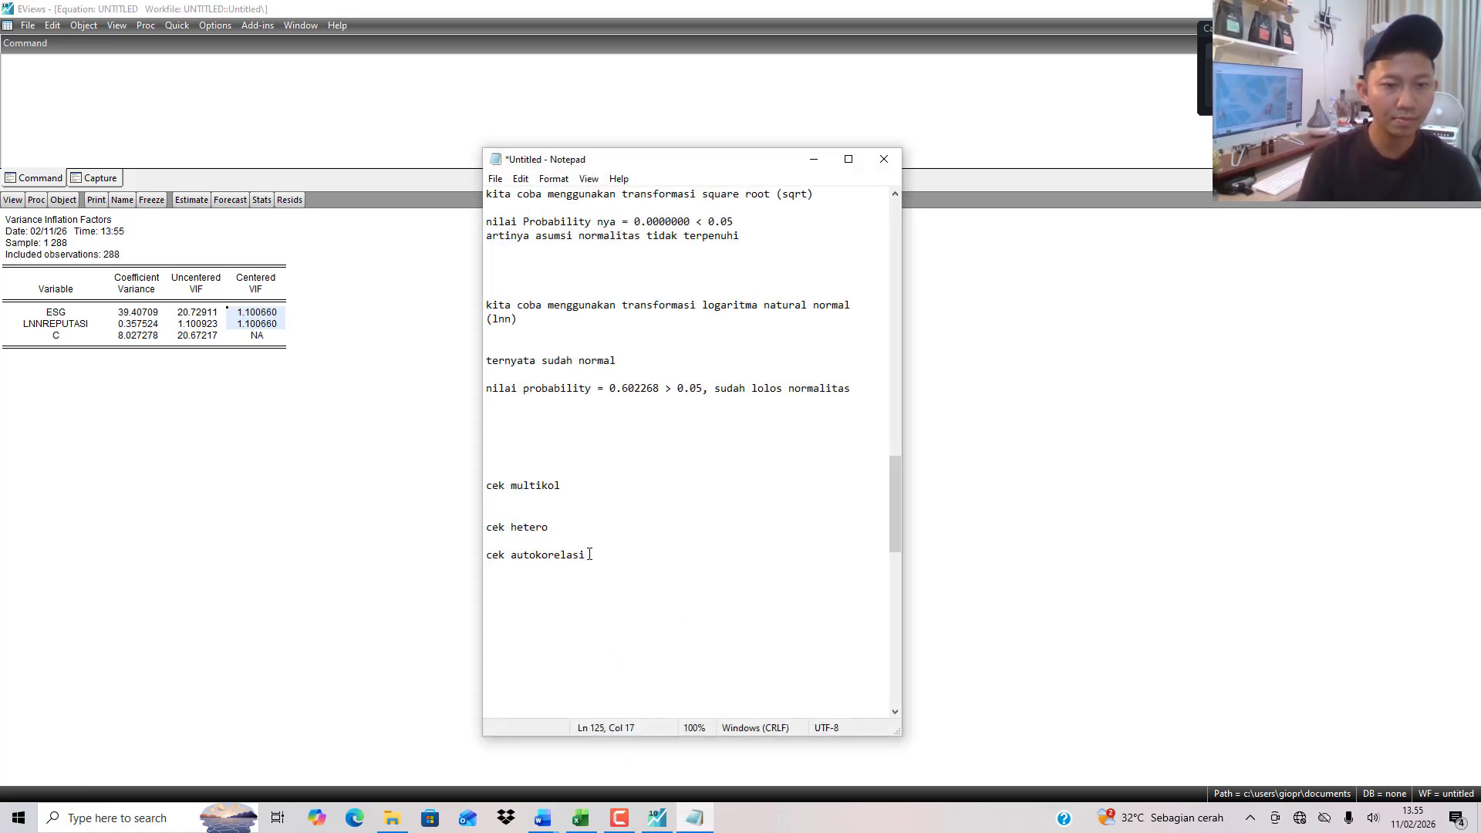
key("ctrl+v")
key("Return")
key("Return")
key("Return")
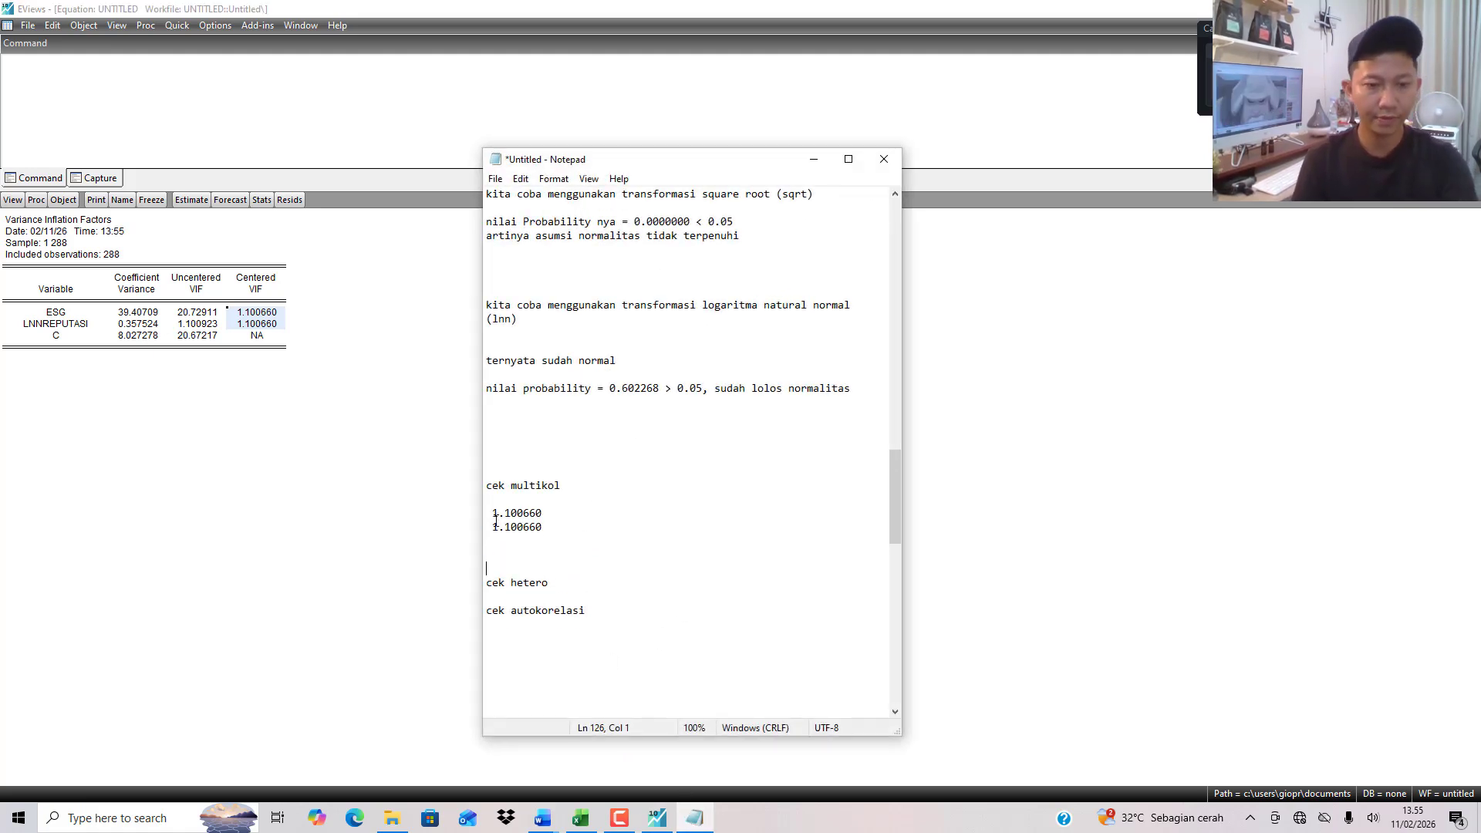
Label the pasted values as "VIF untuk ESG = 1.100660 < 10" and "VIF untuk reputasi = 1.100660 <10".
type("VIF untuk ESG")
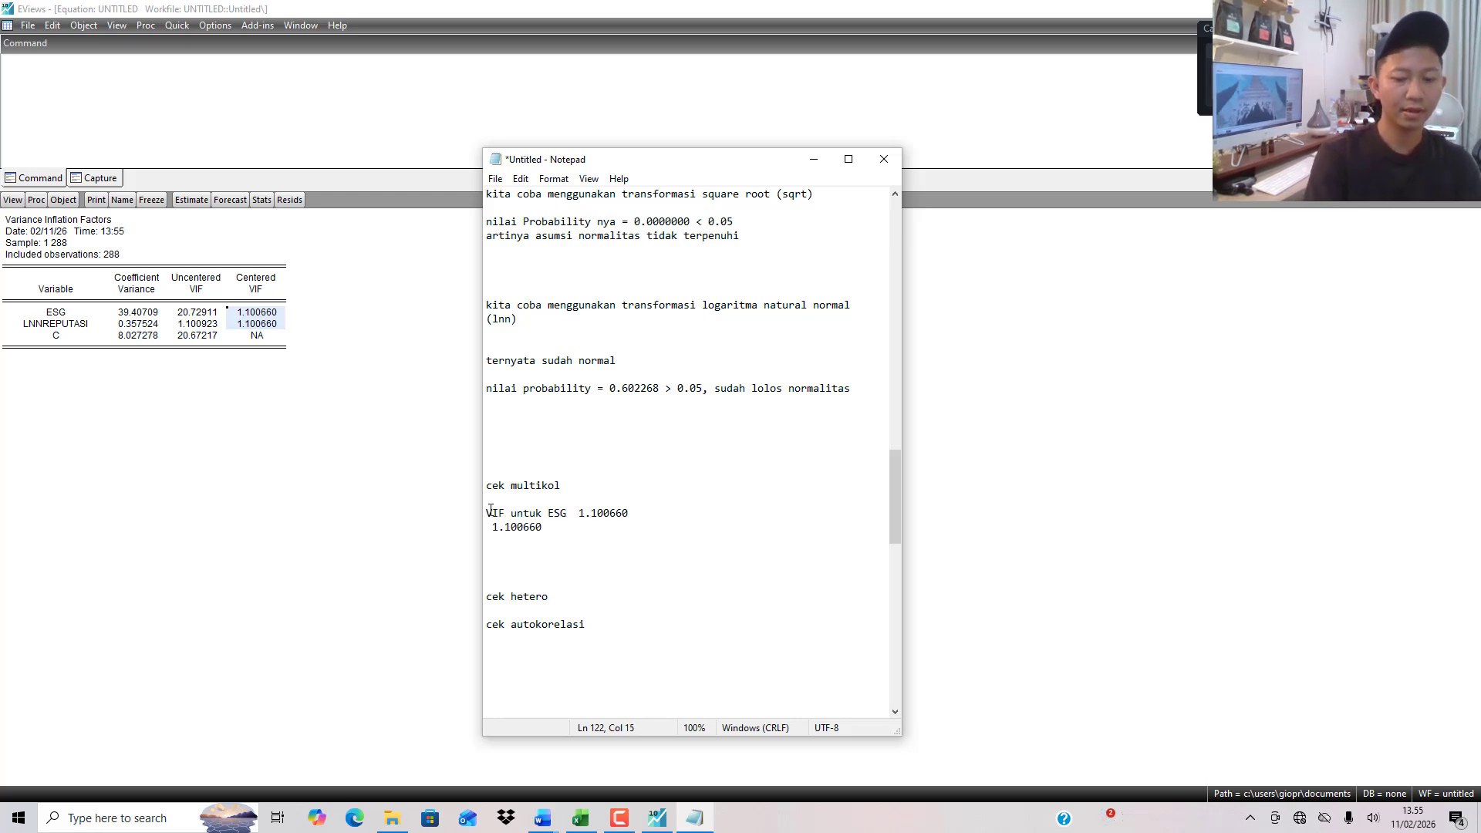
type(" =")
key("Left")
key("Left")
key("Left")
key("Left")
key("Left")
key("Left")
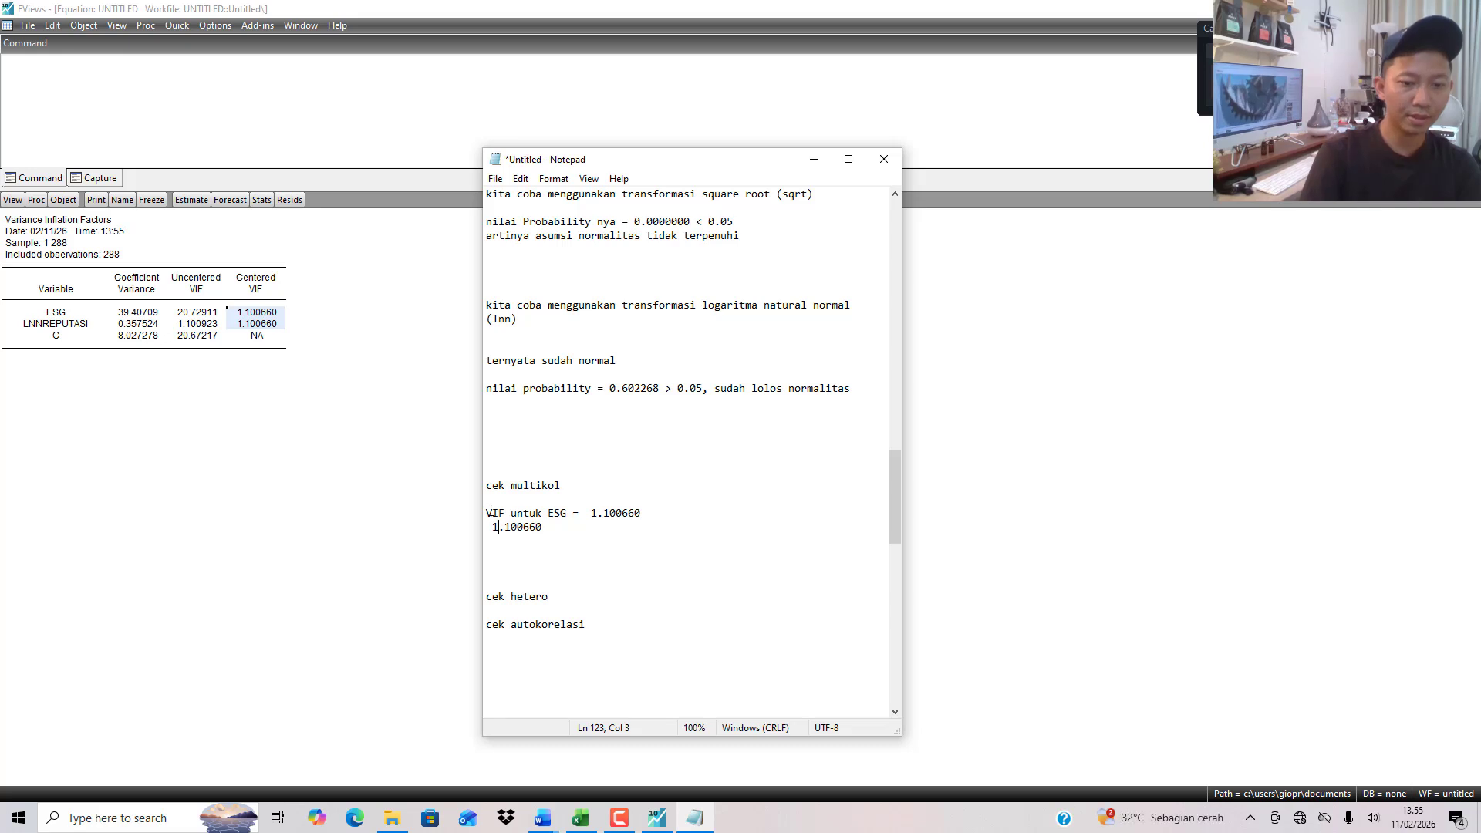
type("VIF untuk r")
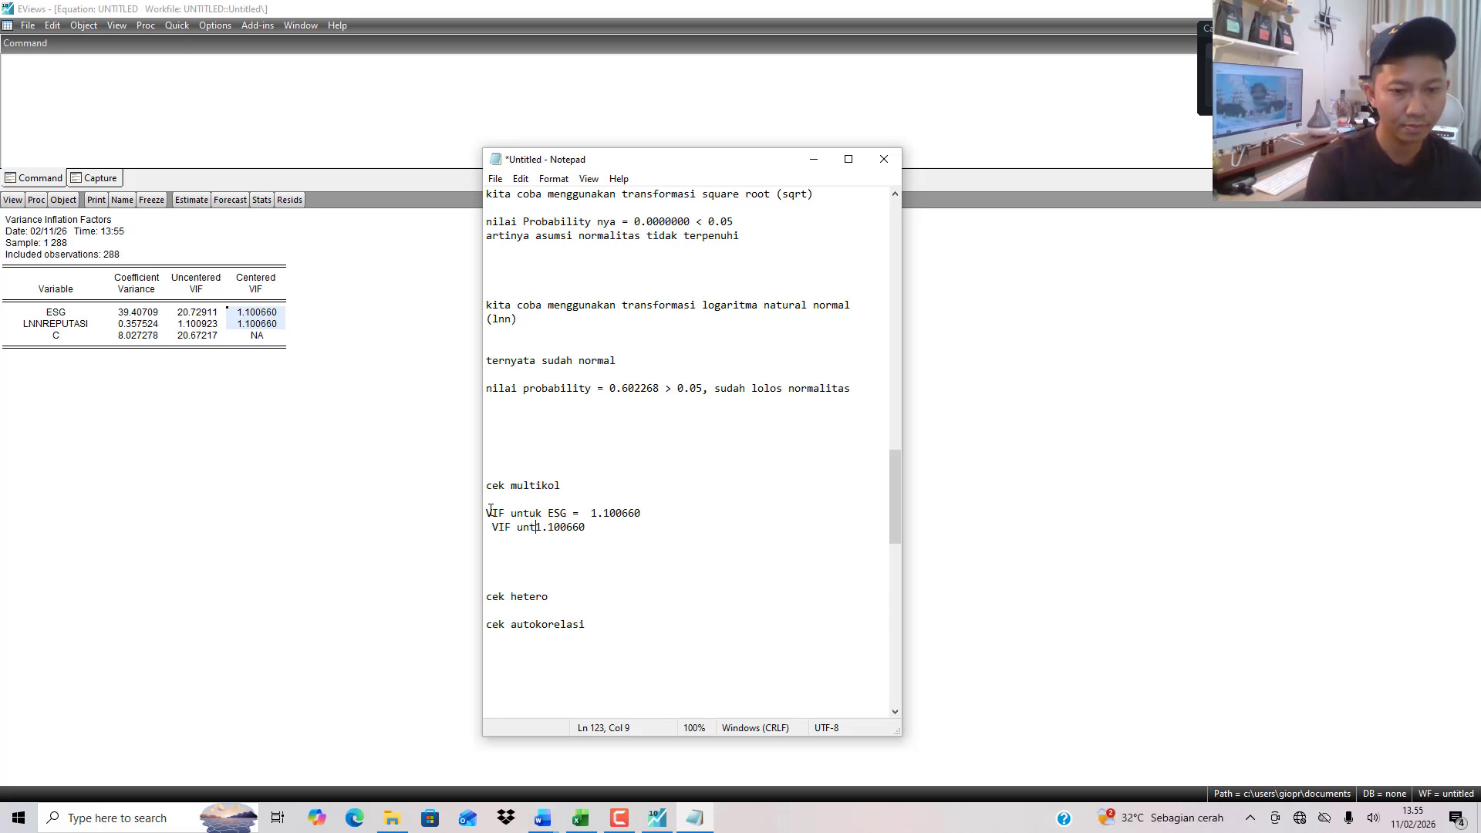
type("eputasi =")
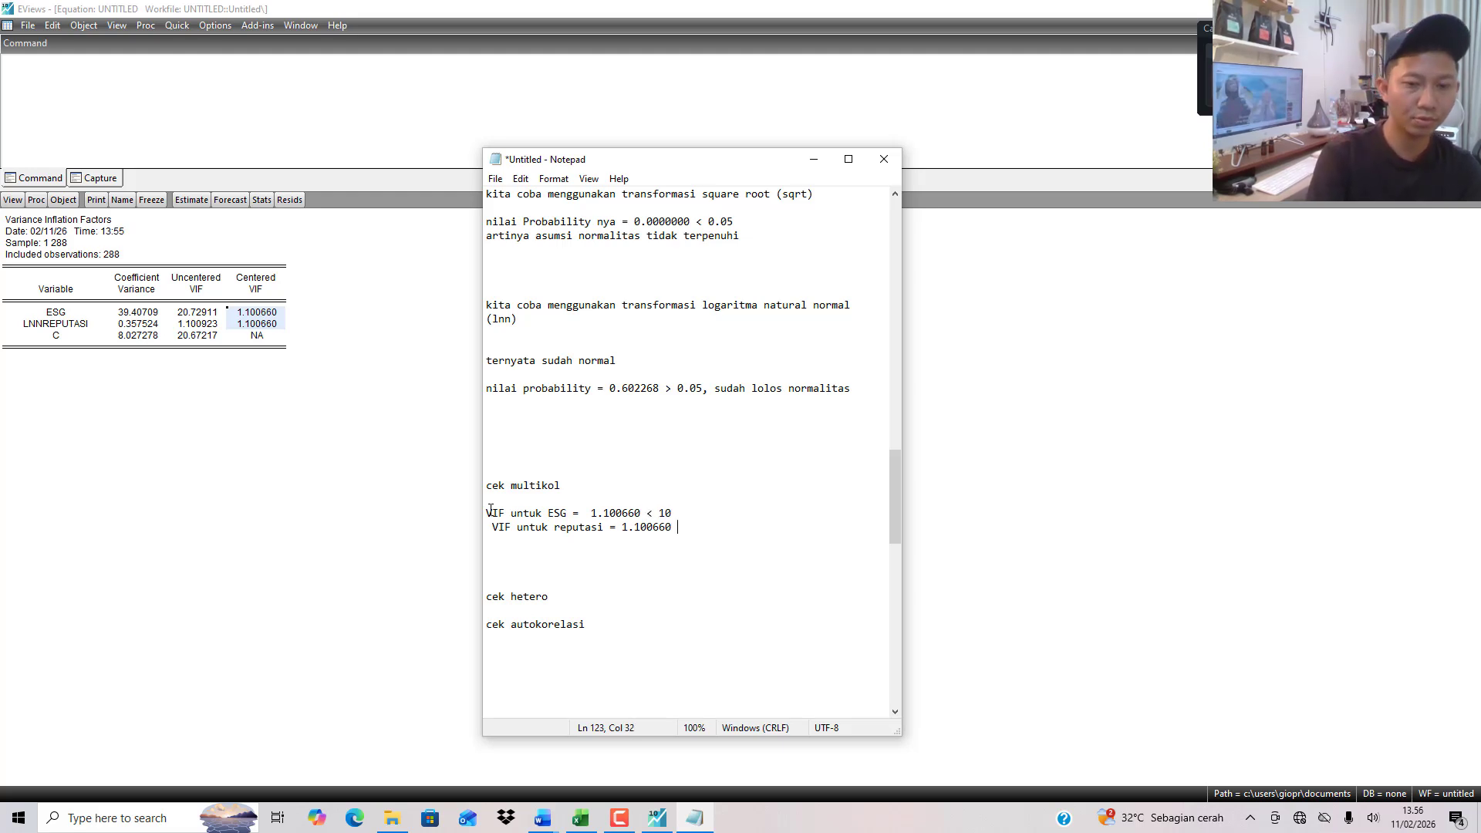
type("<10")
Below the VIF lines, add the conclusion "brarti tidak terjadi permasalahan multikolinearitas".
key("Return")
key("Return")
type("brarti")
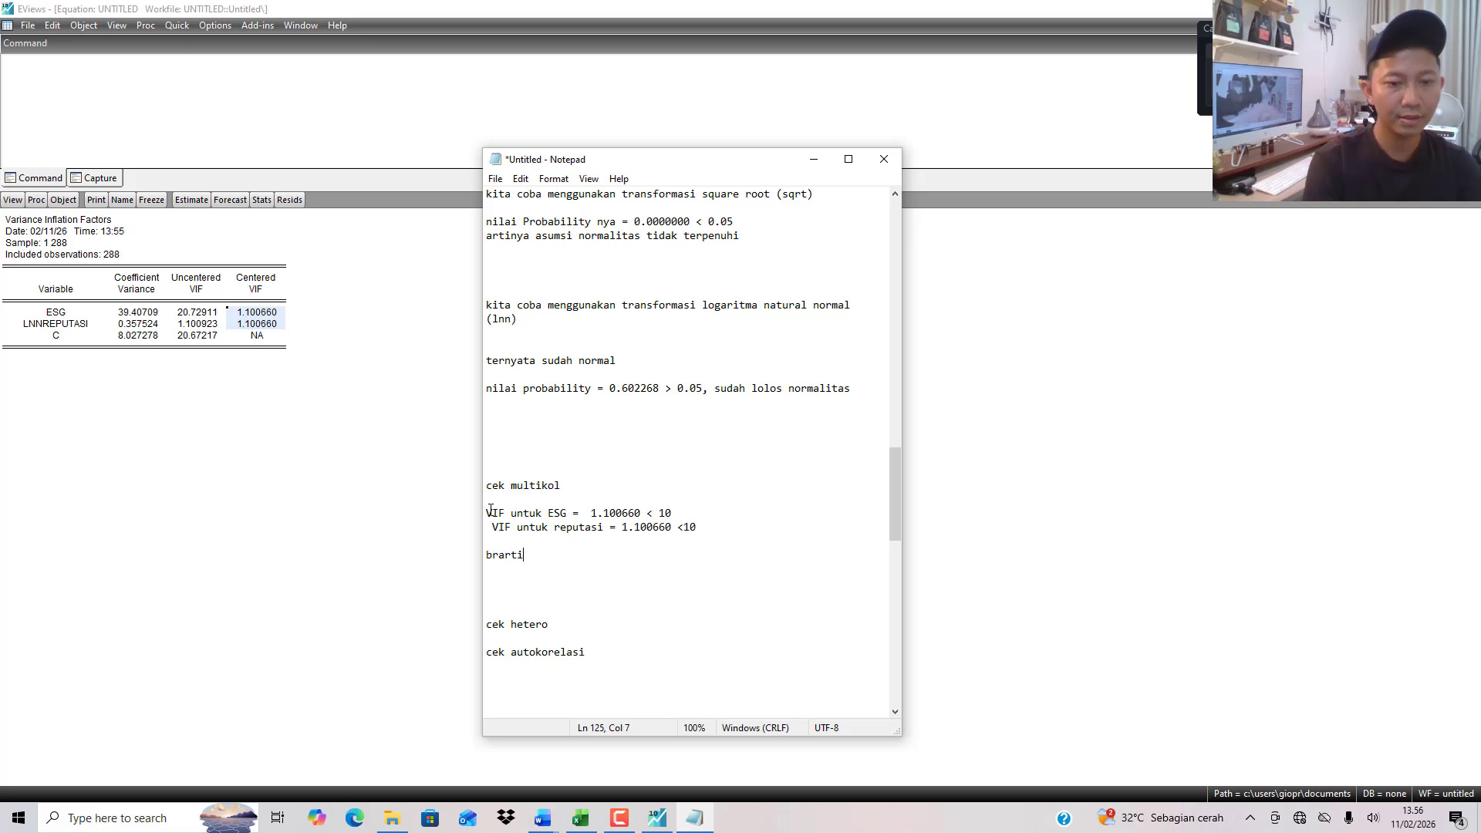
type(" tidak terjadi permasalahan")
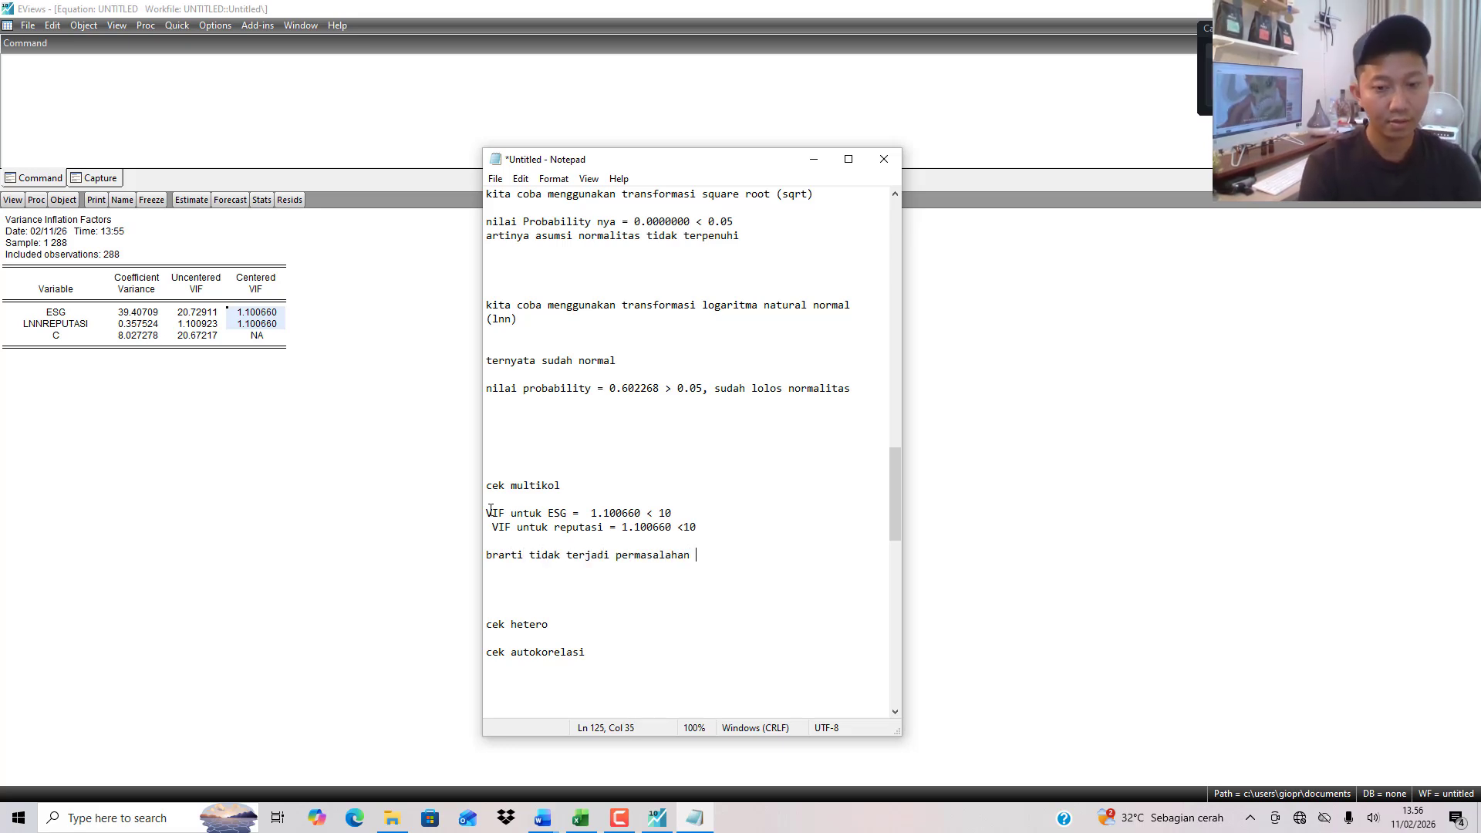
type("mult")
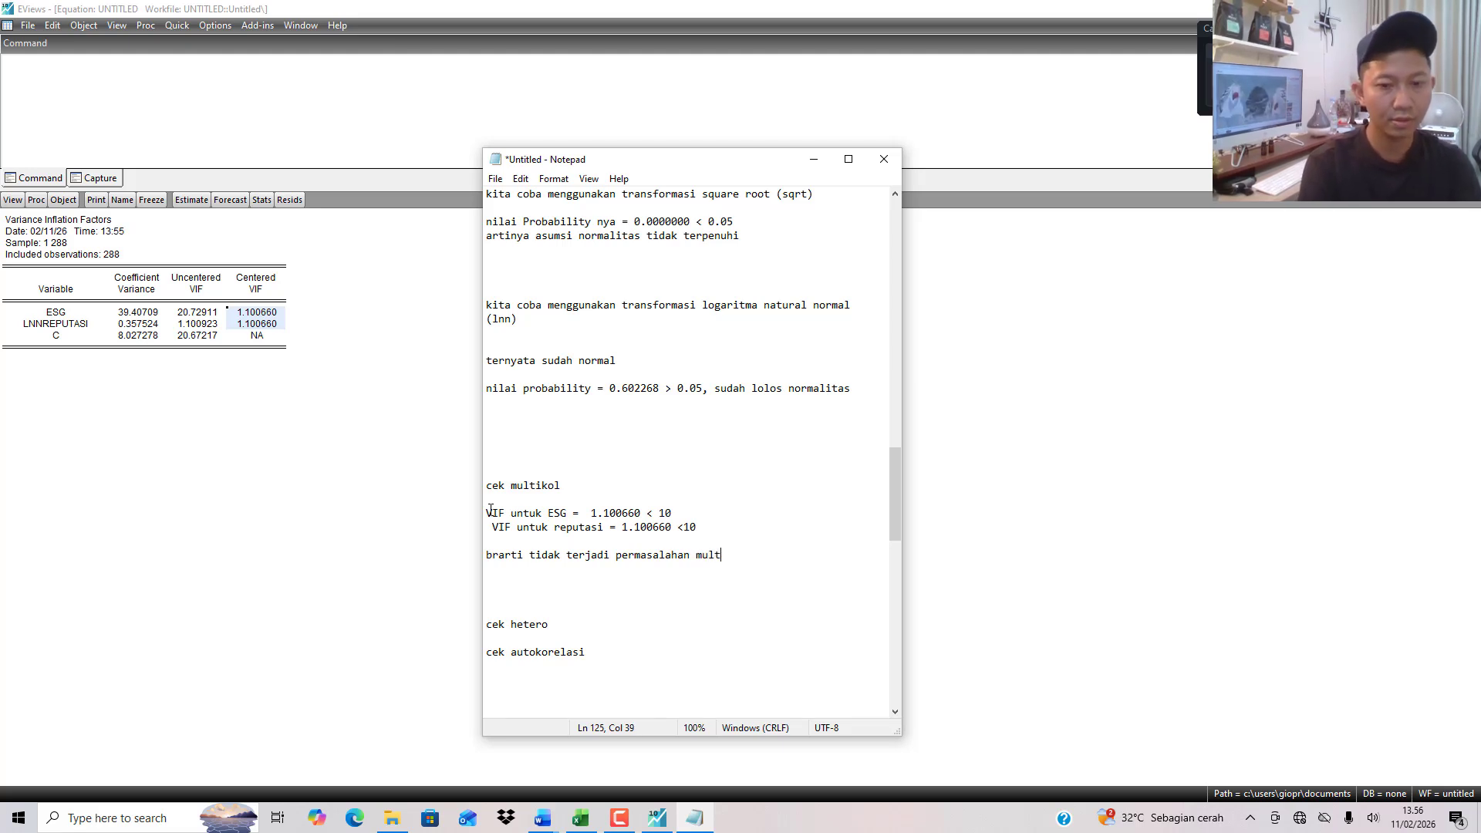
type("ikoli")
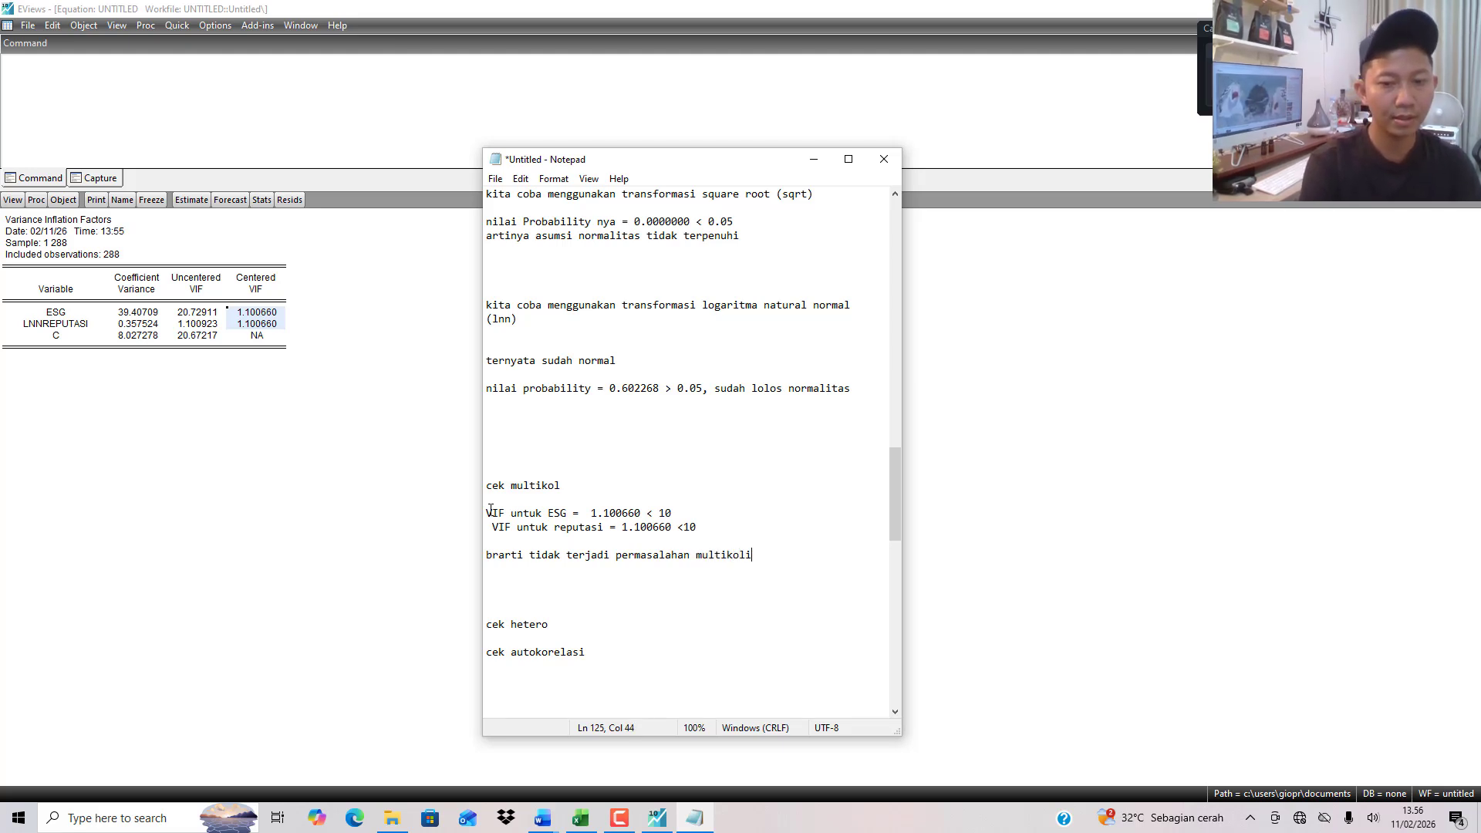
type("kilinearitas")
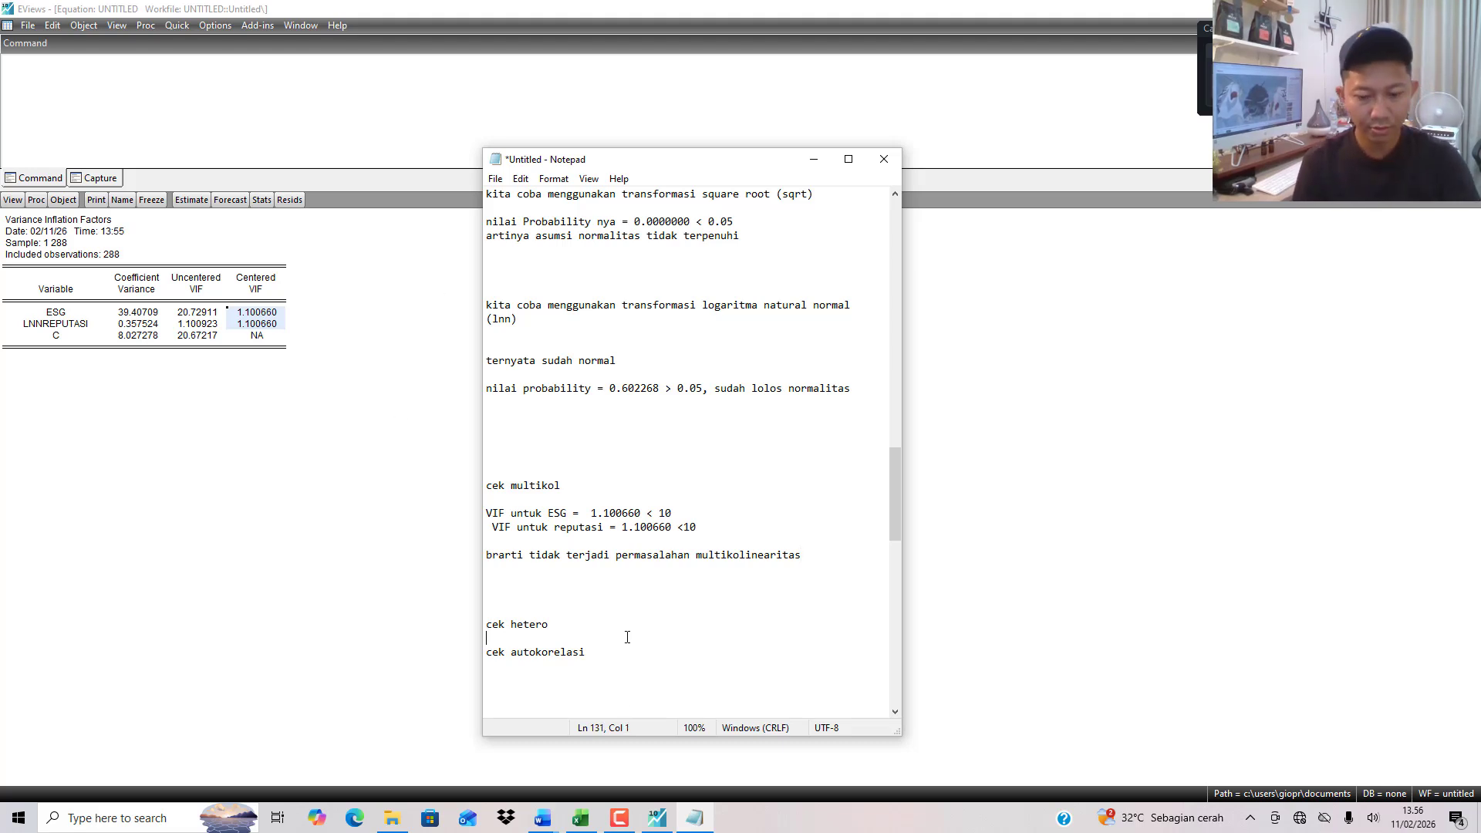
Insert a long run of blank lines between the "cek hetero" and "cek autokorelasi" headings.
key("Return")
key("Return")
key("Return")
key("Return")
key("Return")
key("Return")
key("Return")
key("Return")
key("Return")
key("Return")
key("Return")
key("Return")
key("Return")
key("Return")
key("Return")
key("Return")
key("Return")
key("Return")
key("Return")
key("Return")
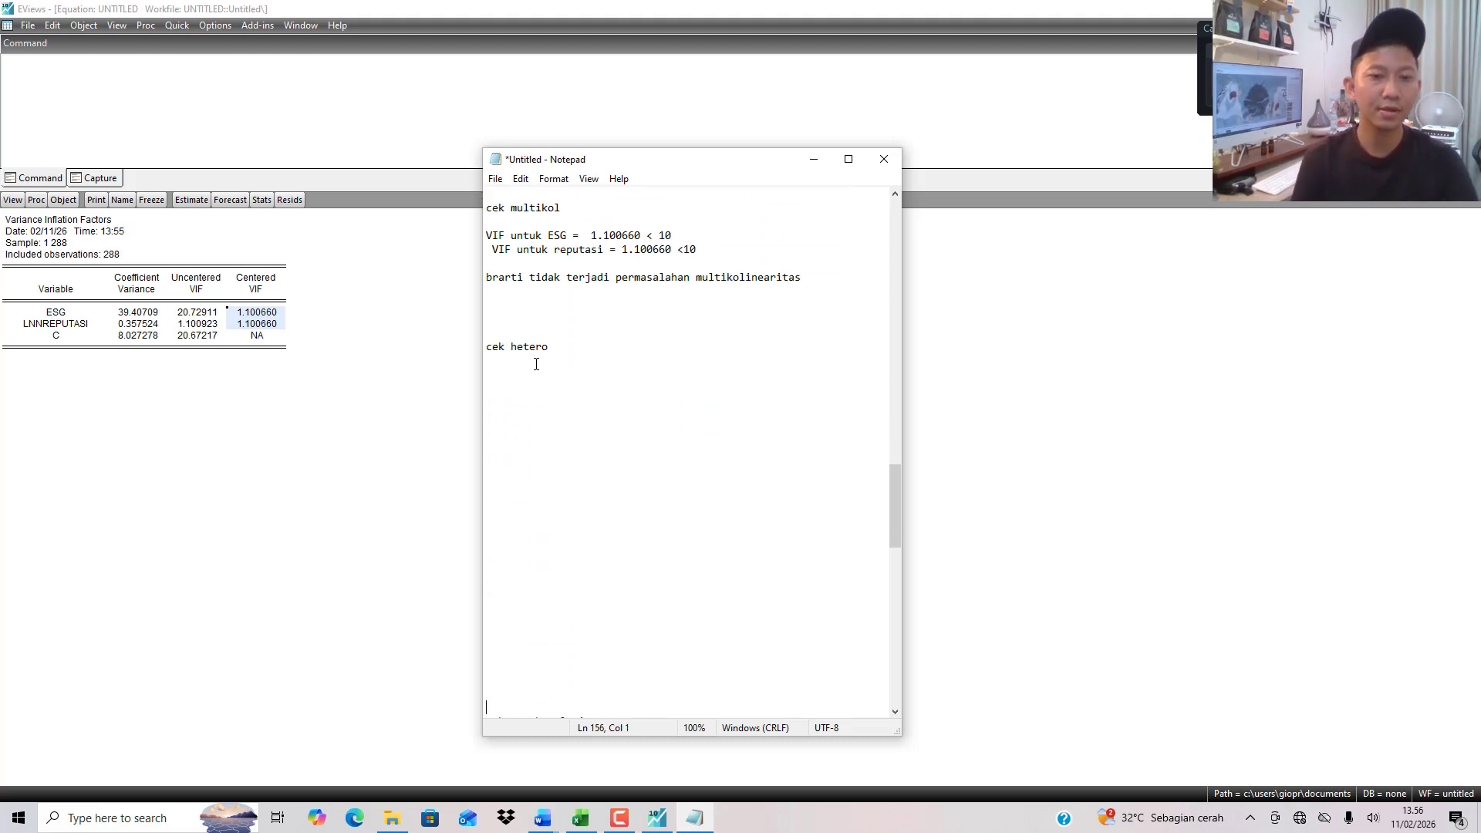
In EViews, run the Breusch-Pagan-Godfrey heteroskedasticity test on the equation with regressors "esg lnnreputasi c".
left_click(116, 25)
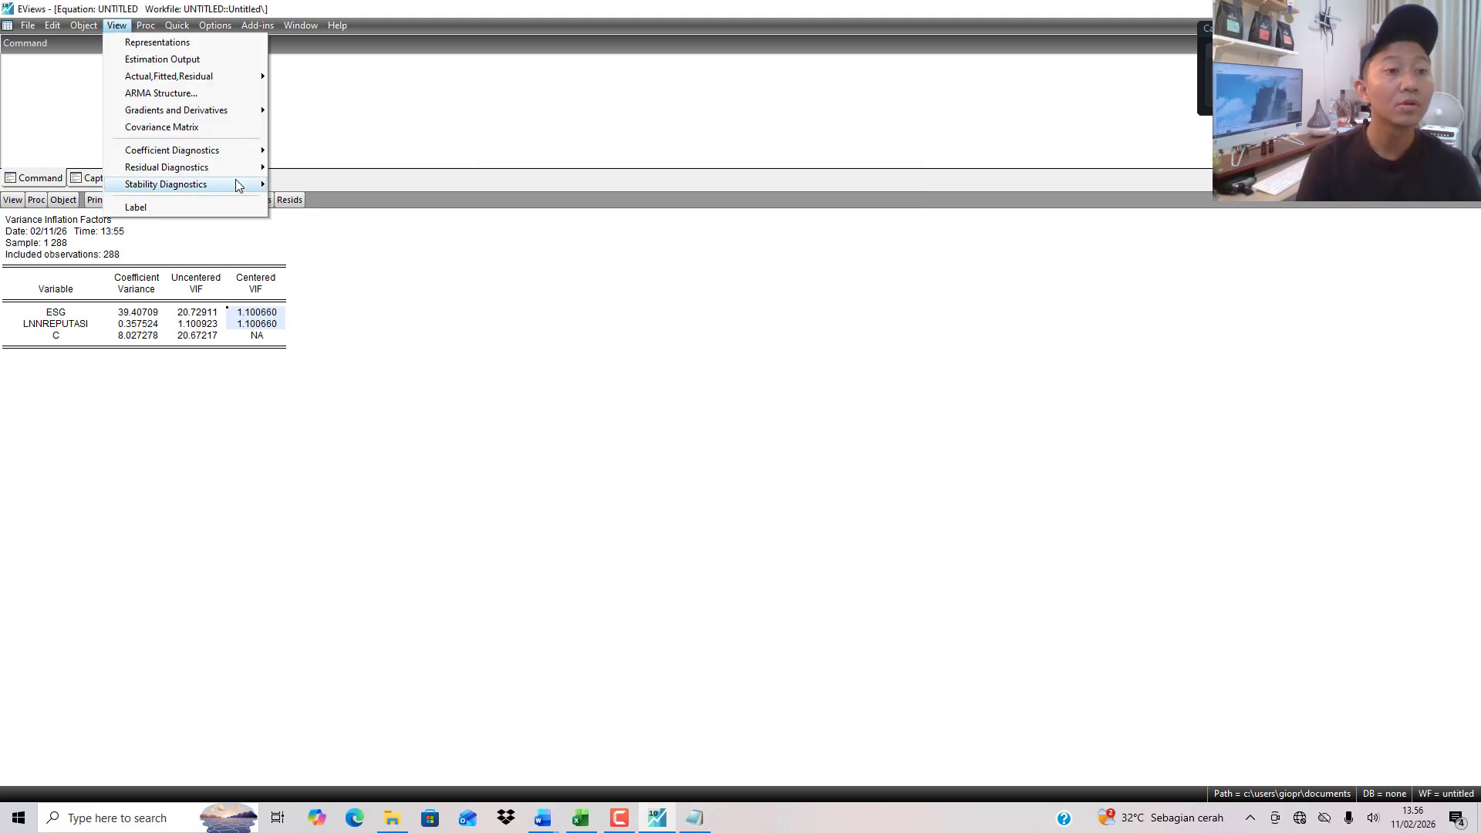
mouse_move(246, 176)
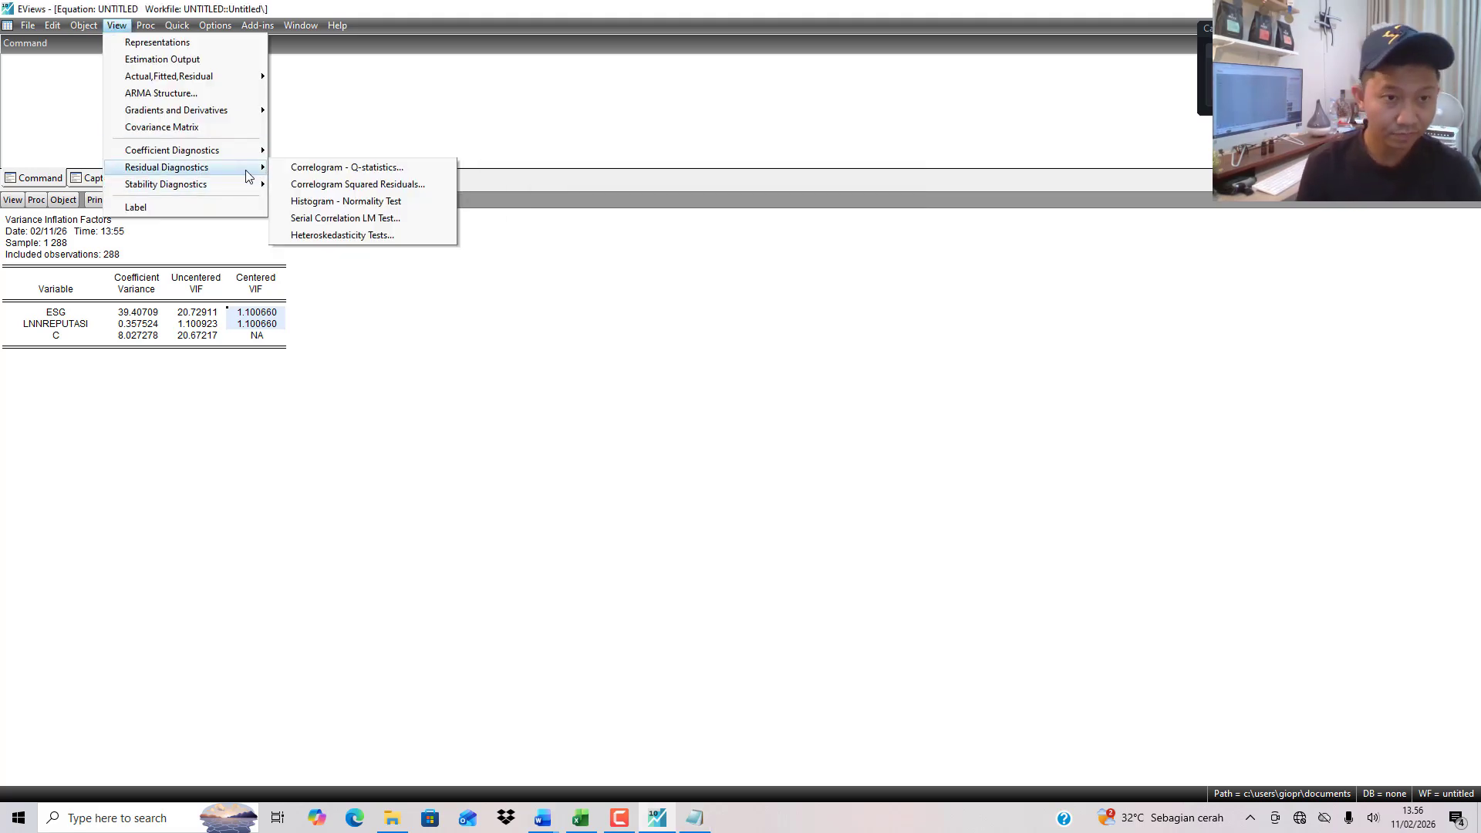
left_click(325, 235)
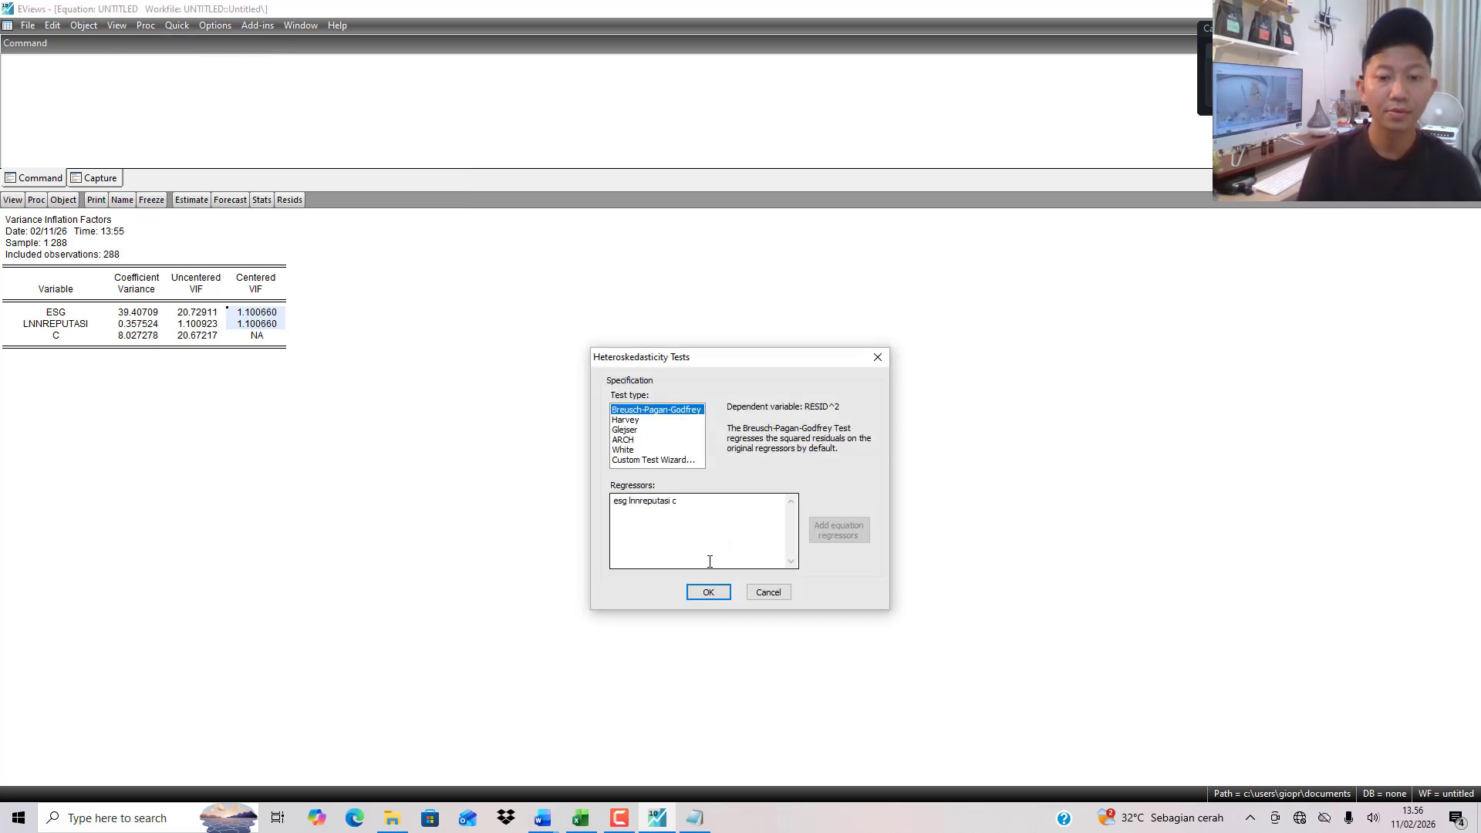
left_click(706, 594)
Copy the Obs*R-squared row's Prob. Chi-Square(2) label and value as displayed text and paste them under "cek hetero" in Notepad.
left_click_drag(231, 257, 316, 260)
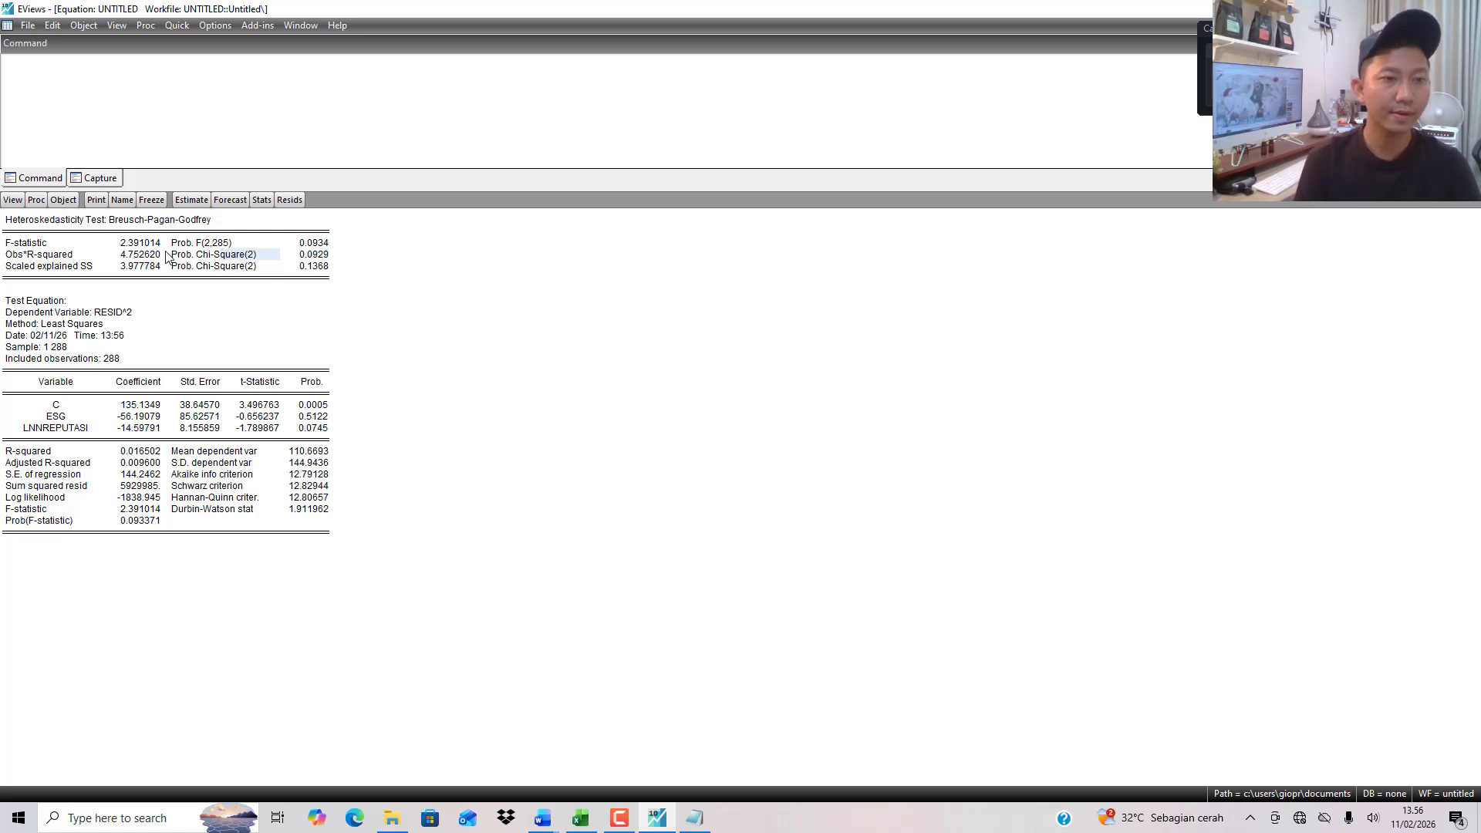
left_click_drag(166, 257, 329, 257)
key("ctrl+c")
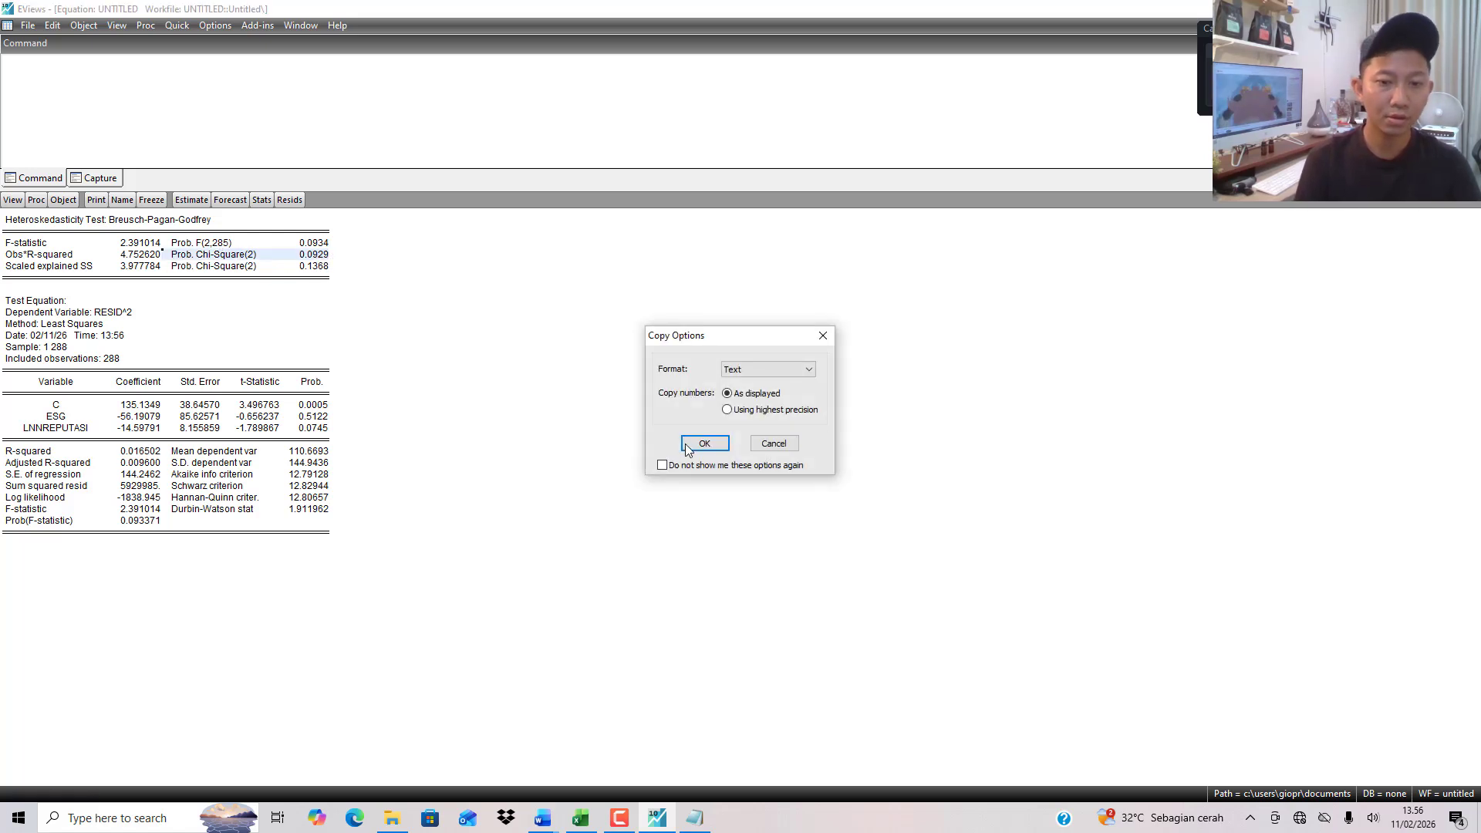
left_click(701, 441)
left_click(693, 817)
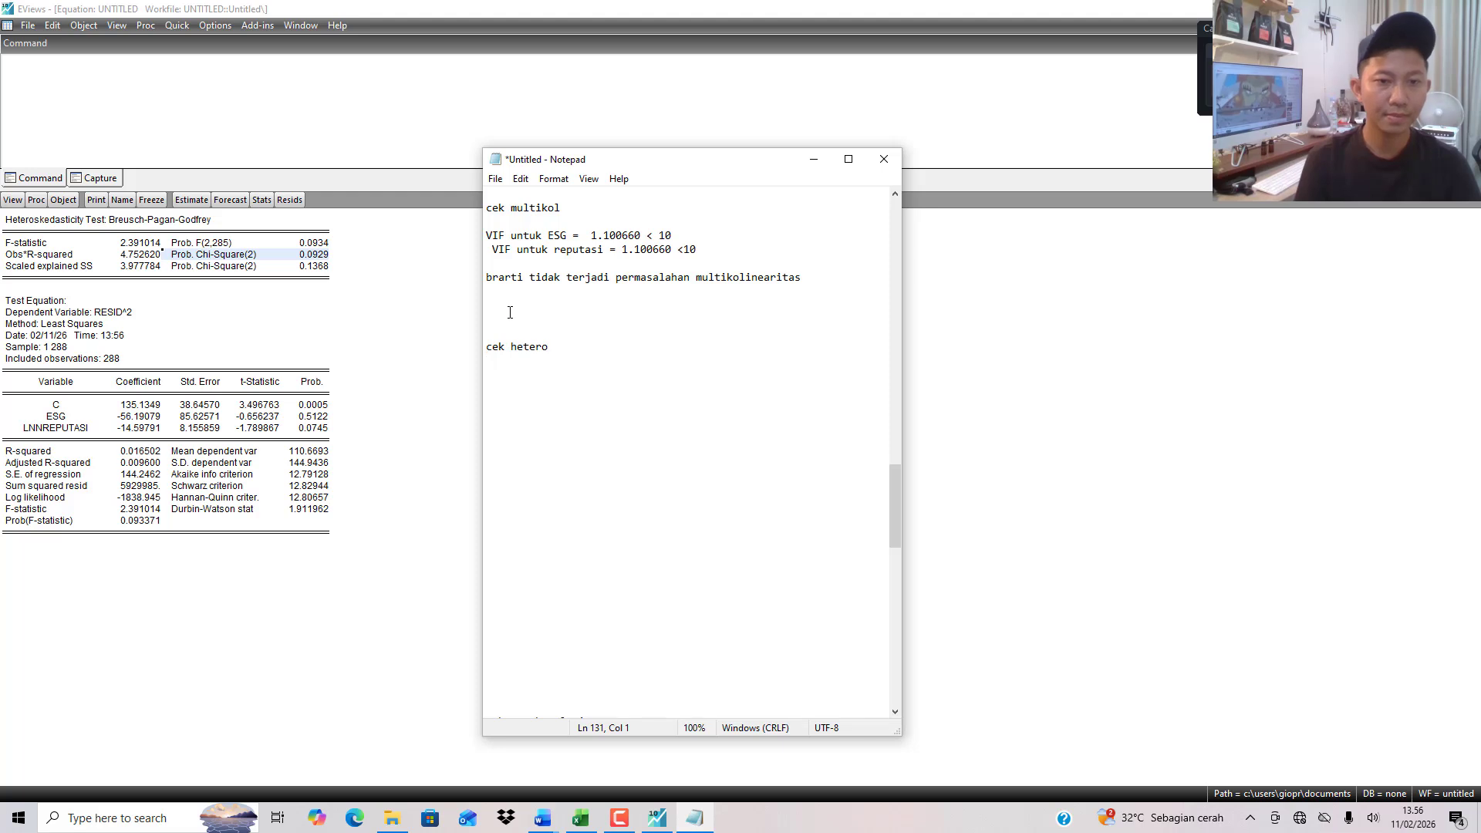
key("ctrl+v")
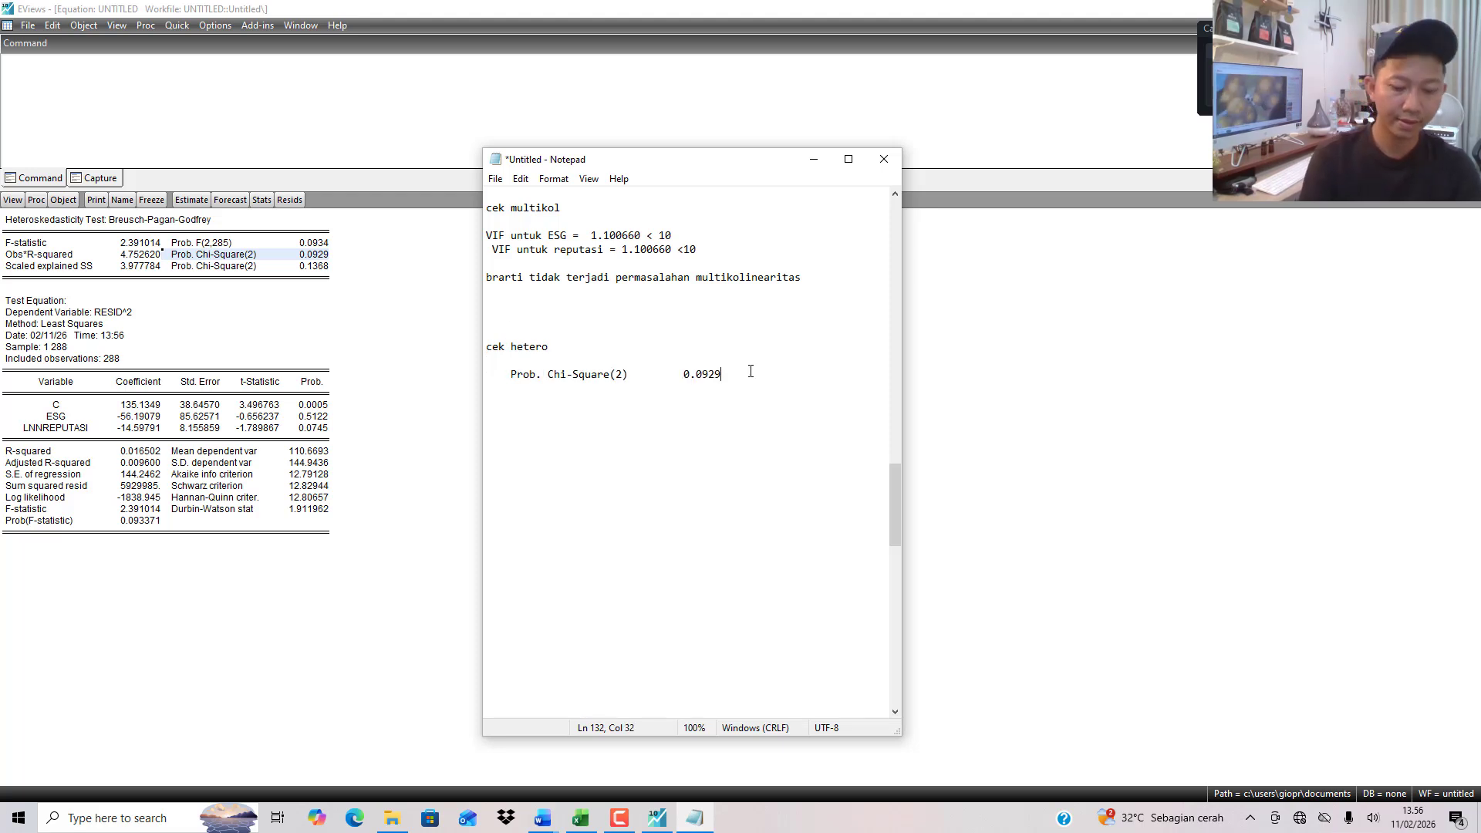
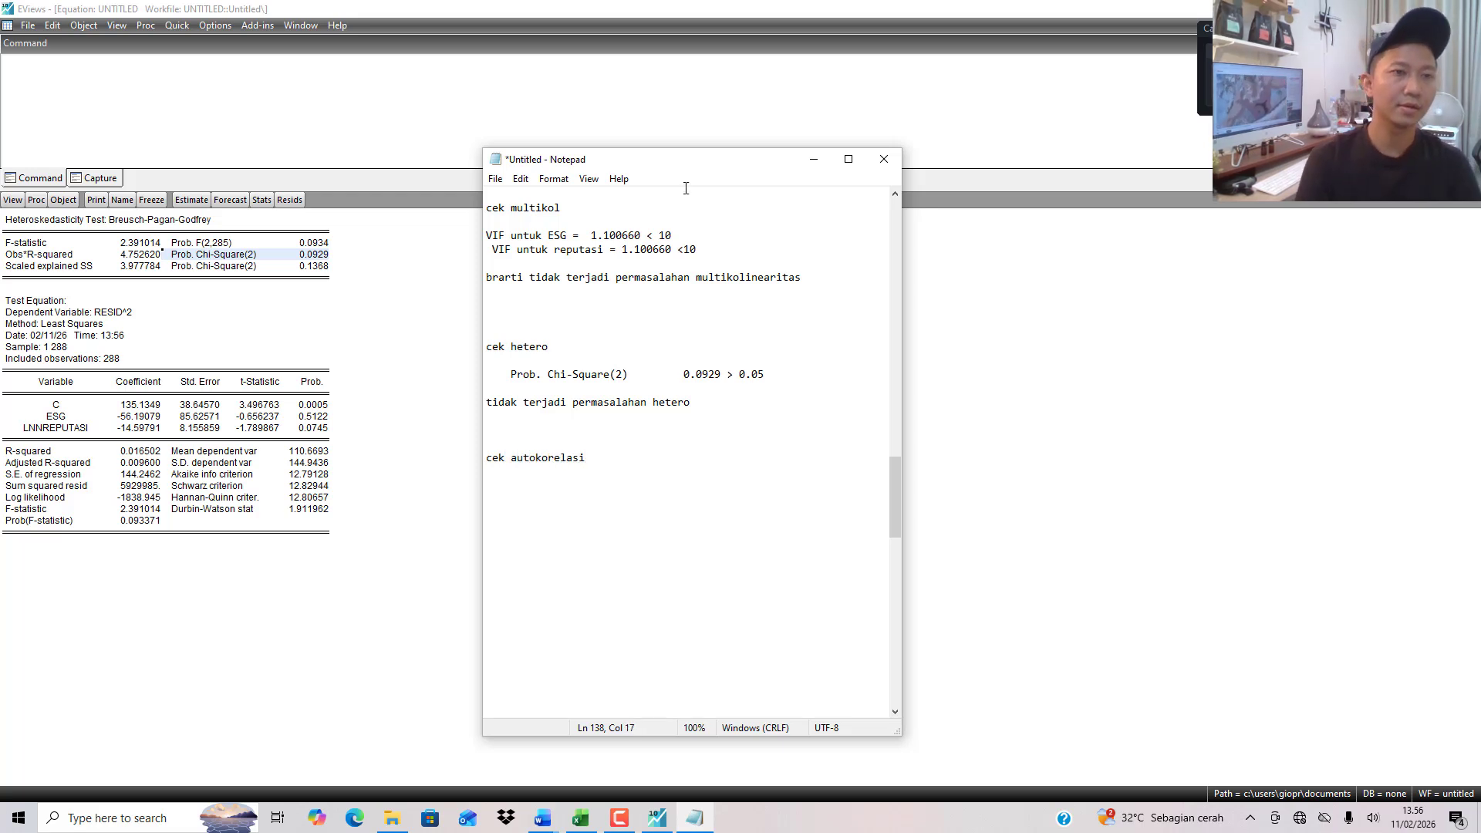
In EViews, re-estimate the lnnroa equation by least squares and copy its Durbin-Watson stat label and value as text.
left_click(191, 200)
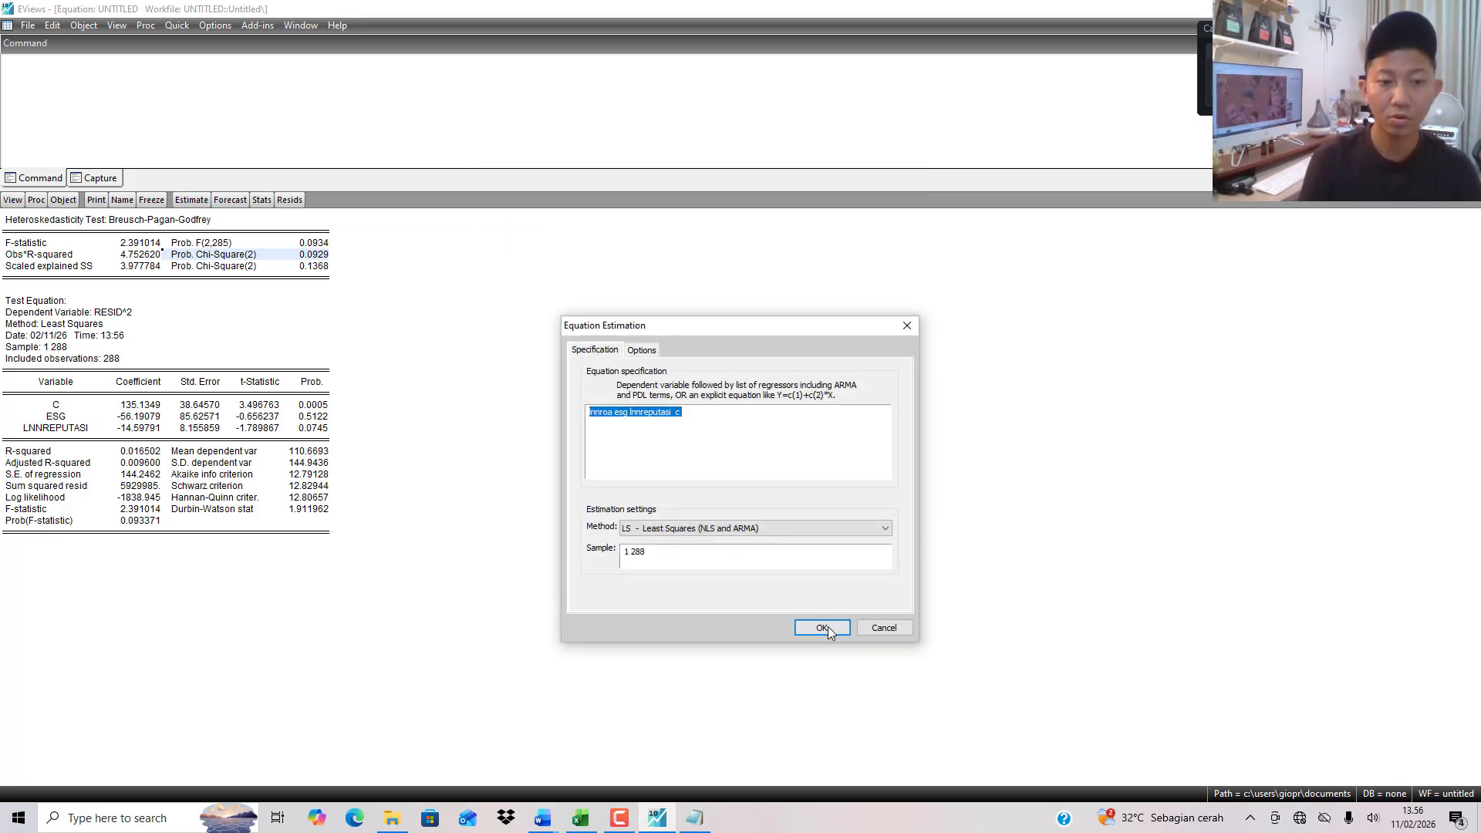
left_click(822, 628)
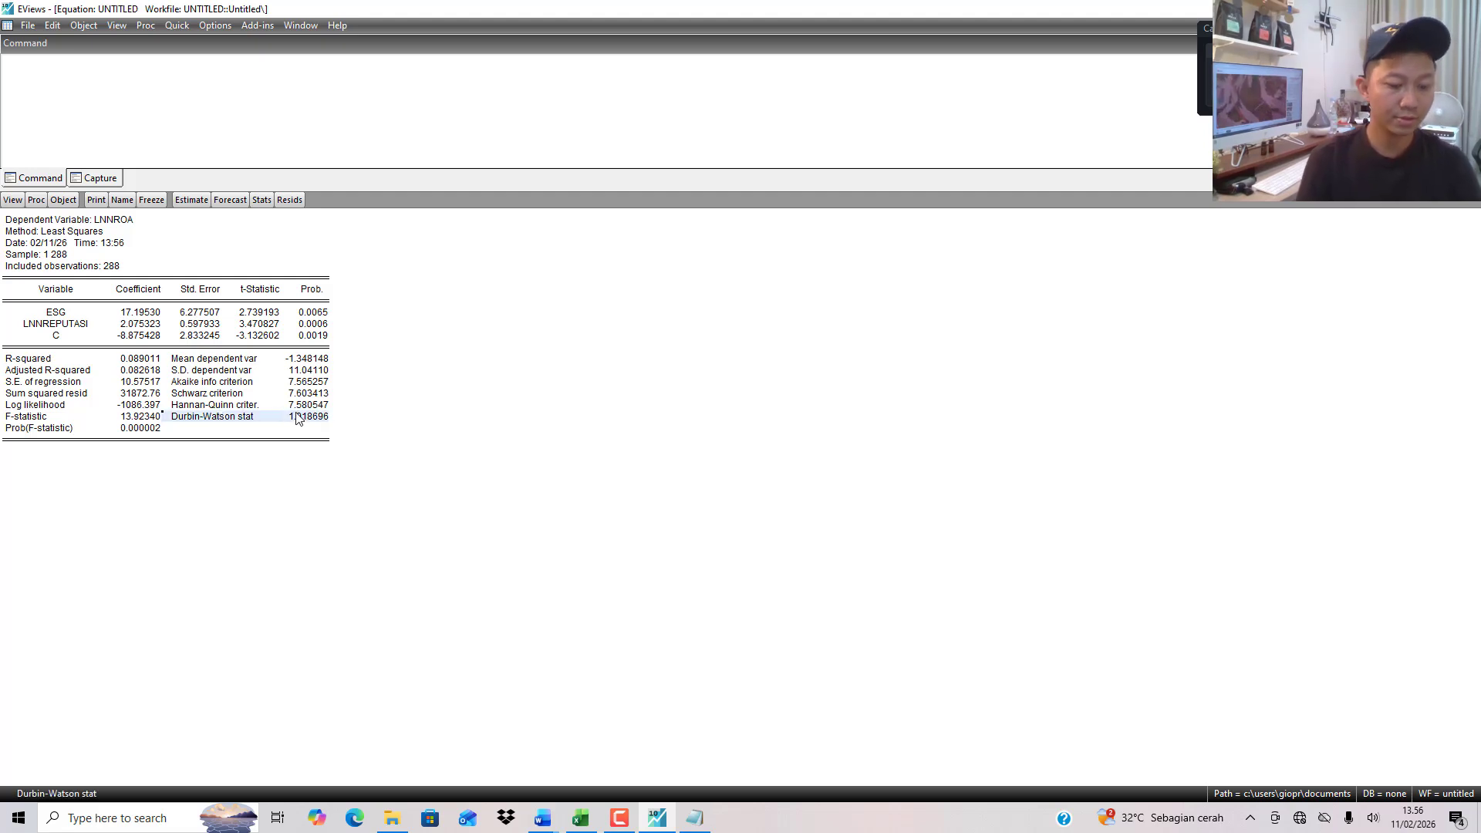
key("ctrl+c")
key("Return")
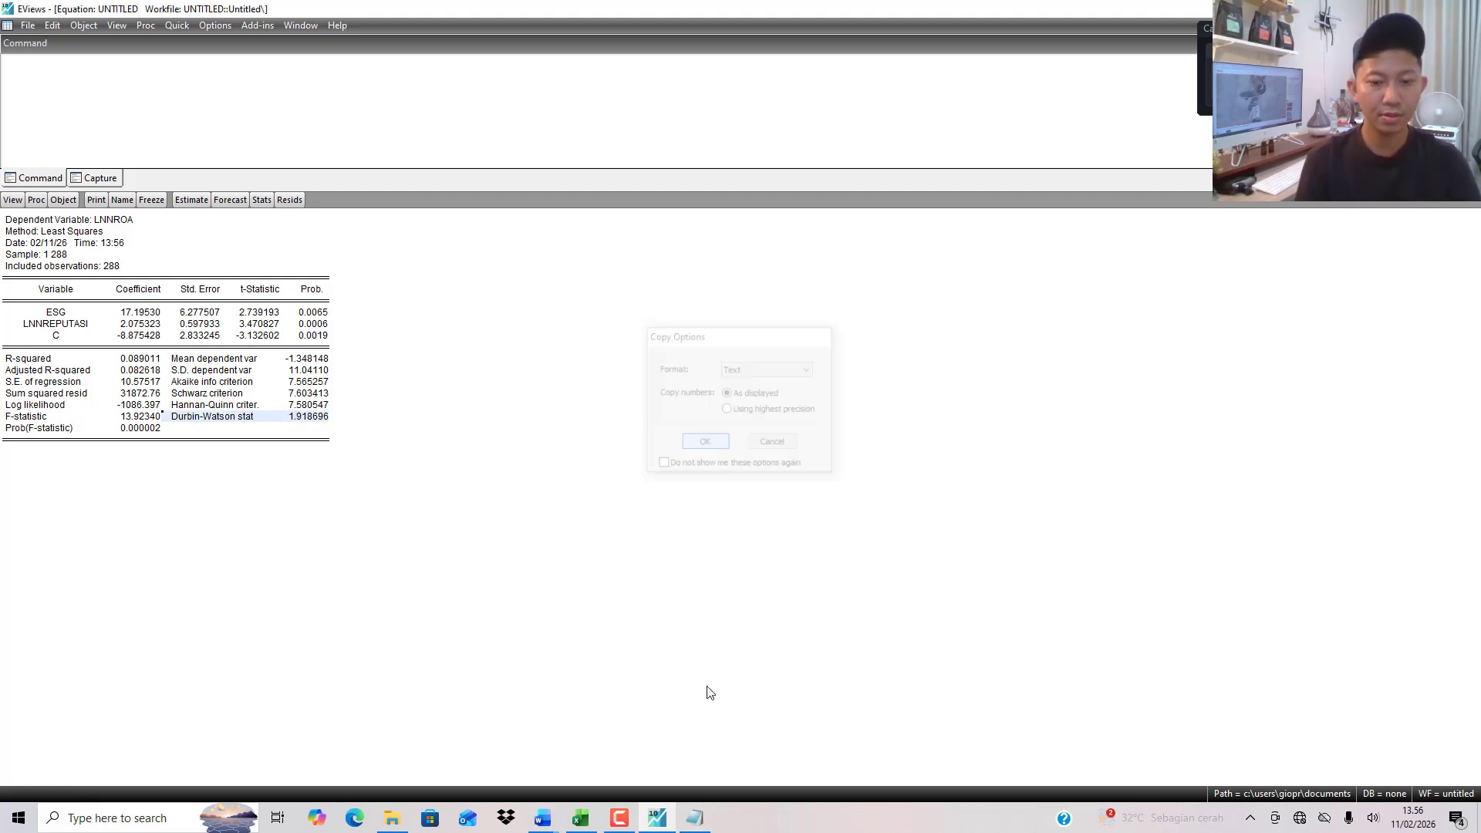
Paste the Durbin-Watson result under "cek autokorelasi" in Notepad and tidy it to read "Durbin-Watson stat = 1.918696".
key("alt+Tab")
key("Return")
key("Return")
key("ctrl+v")
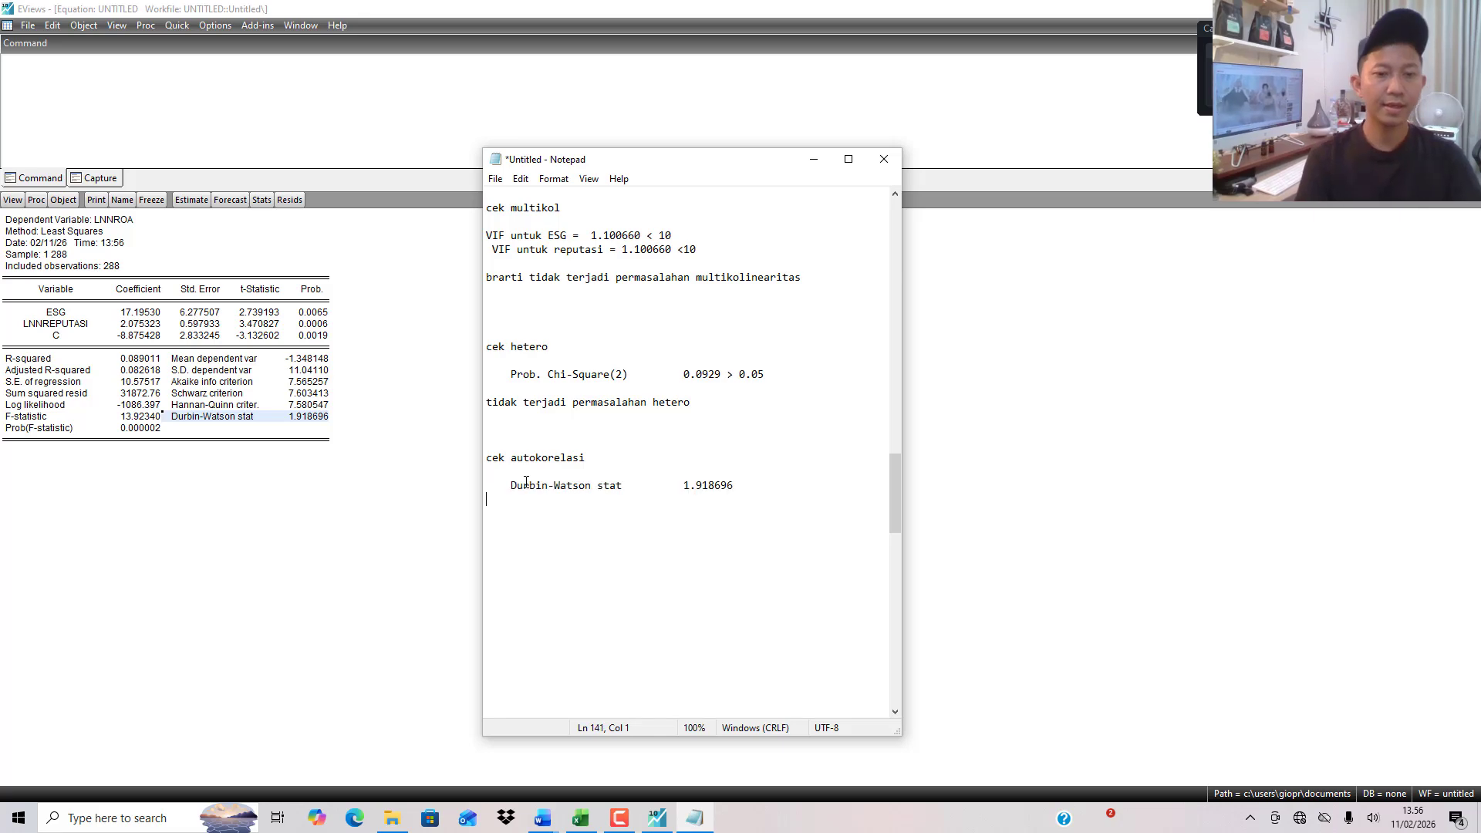
left_click(684, 485)
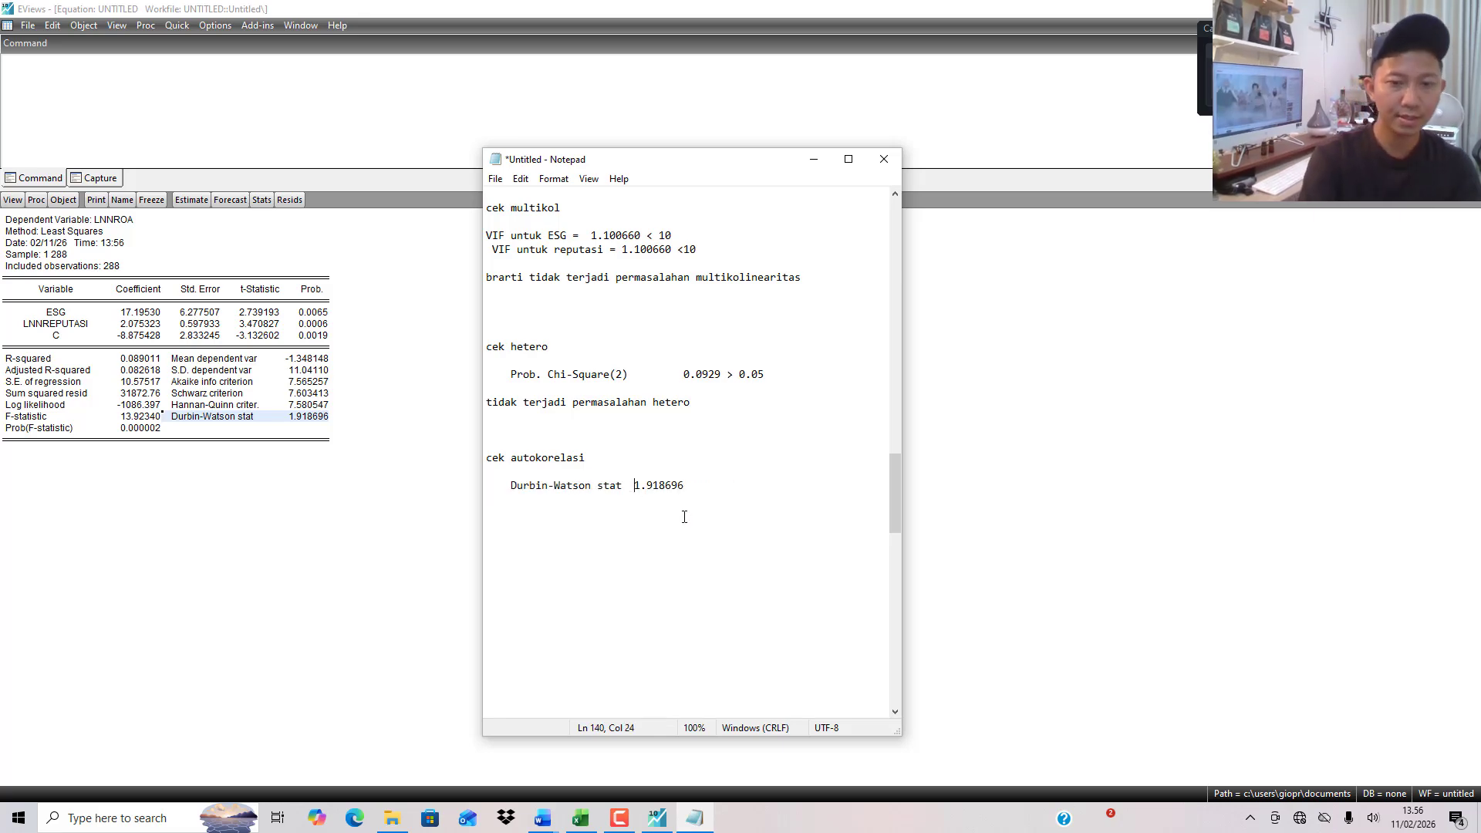
key("BackSpace")
type("=")
Copy the "nilai DW" autocorrelation conclusion from the substruktur 1 notes and paste it below substruktur 2's Durbin-Watson stat line.
scroll(684, 516, "up", 15)
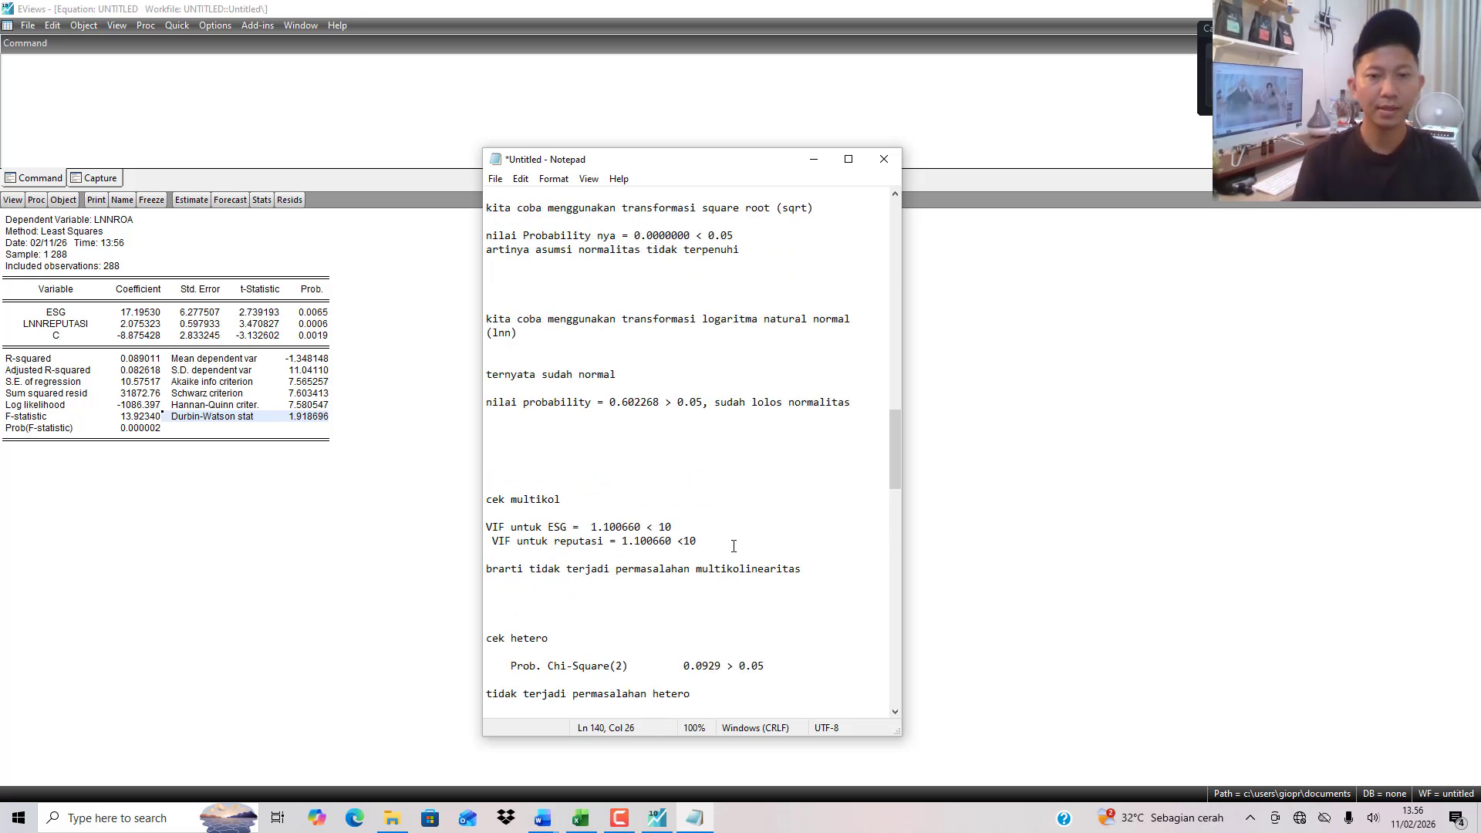
scroll(684, 373, "up", 10)
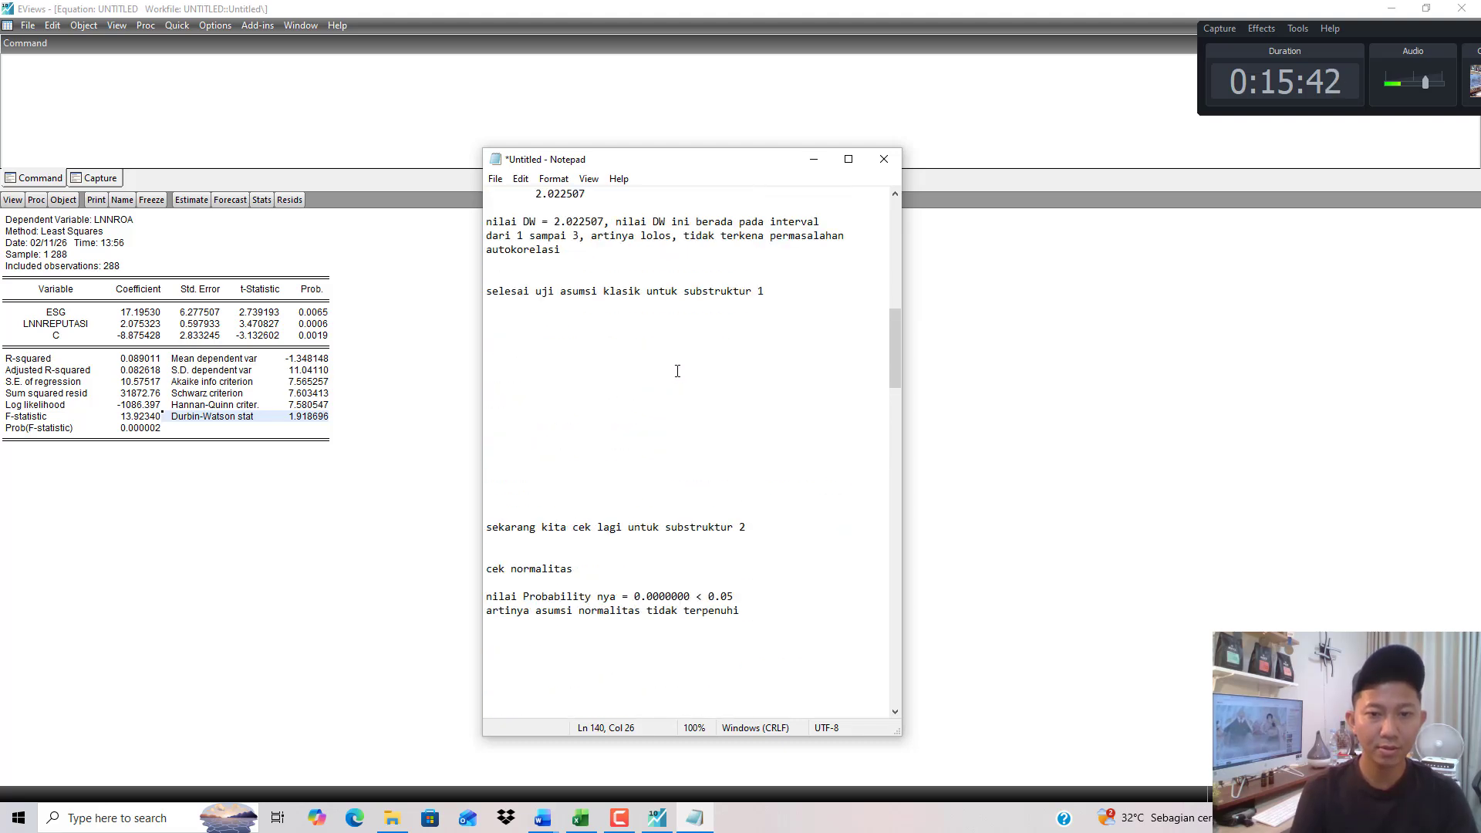
left_click_drag(572, 333, 593, 370)
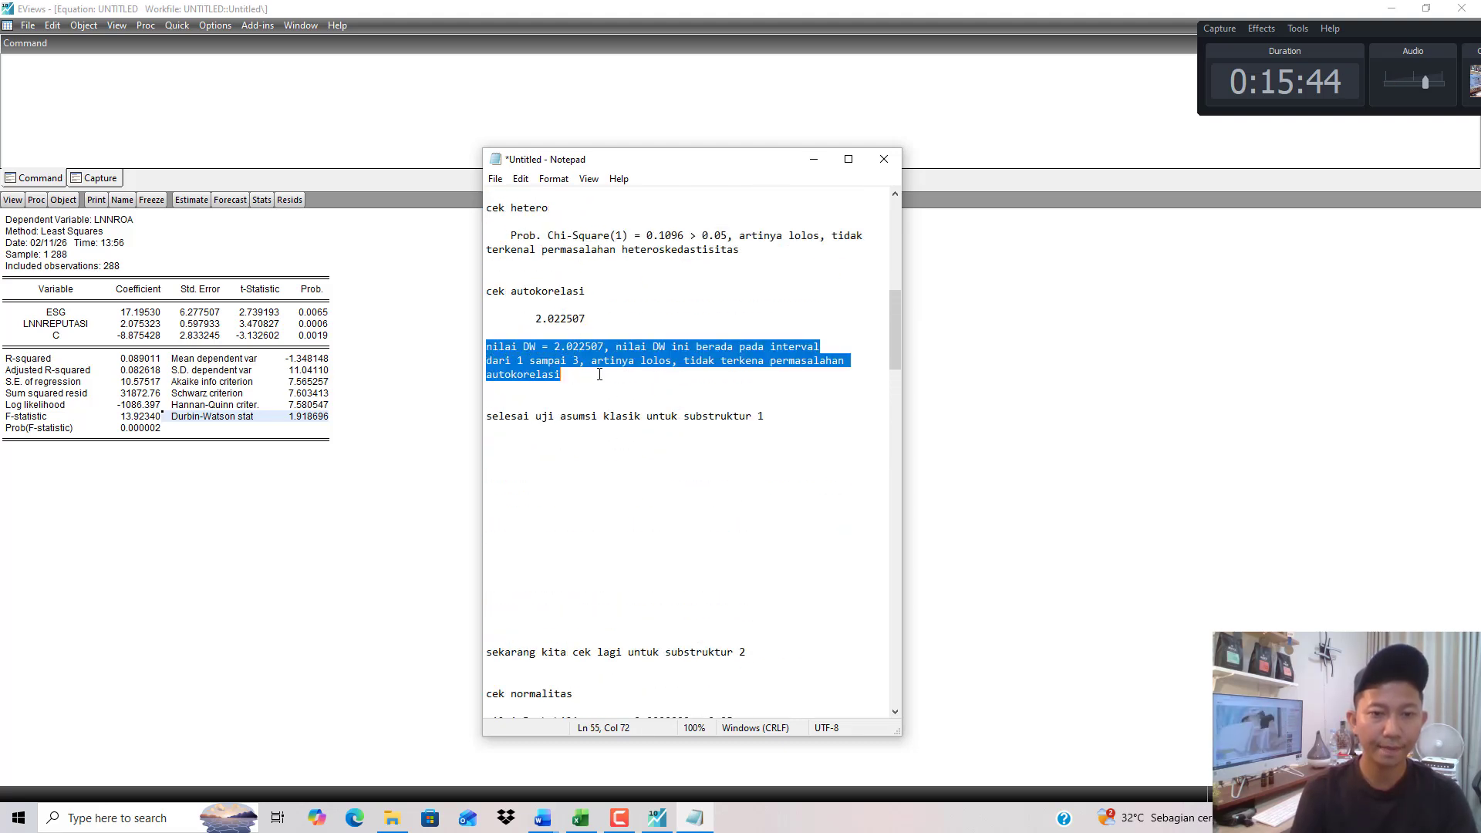
left_click(593, 370)
scroll(617, 424, "down", 12)
scroll(649, 478, "down", 5)
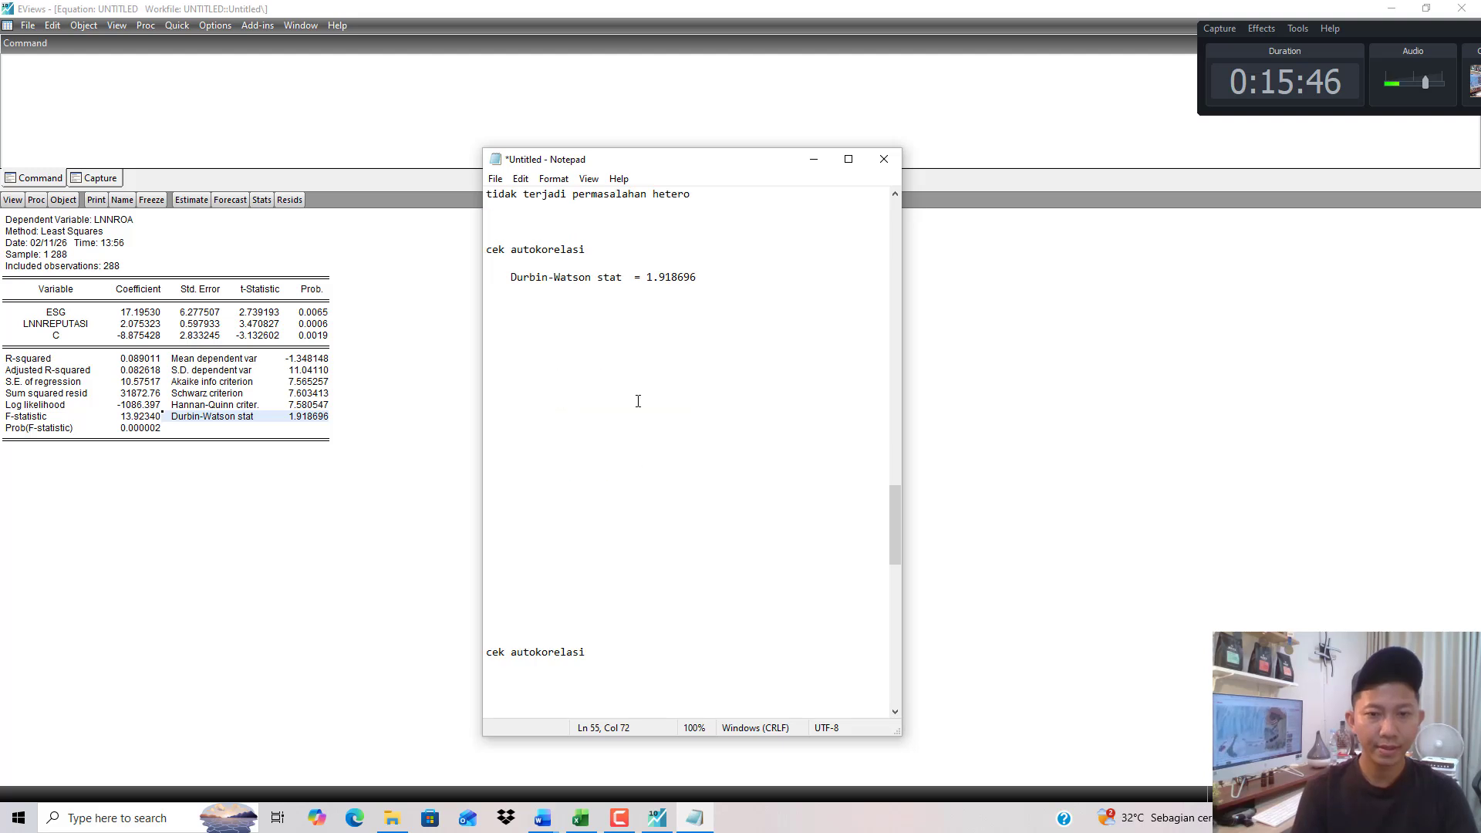
left_click(635, 339)
key("ctrl+v")
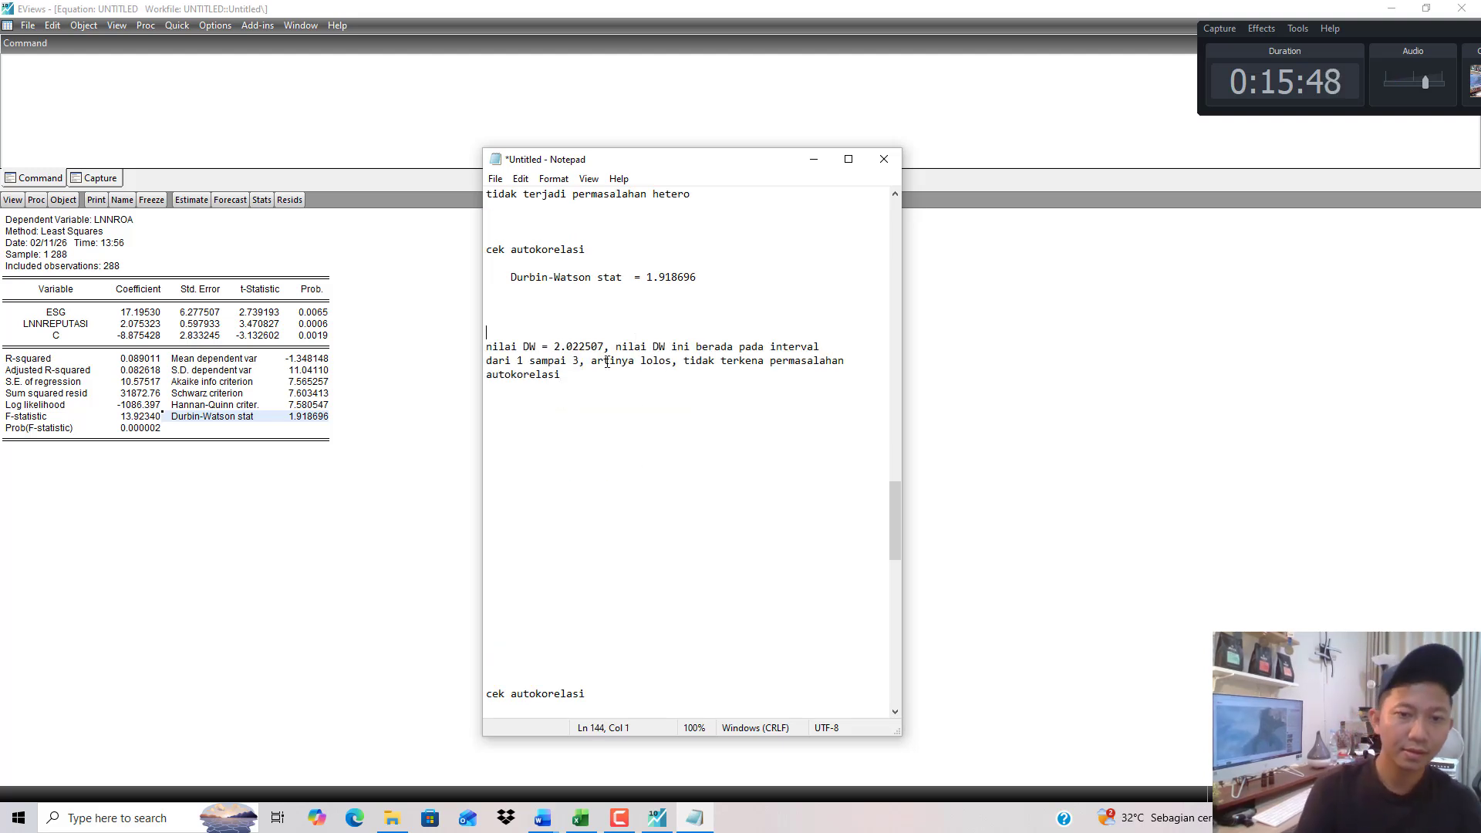
Replace the DW value in the pasted conclusion with 1.918696.
key("Up")
key("Home")
key("Right")
key("Right")
key("Right")
key("Right")
key("Right")
key("Right")
key("Right")
key("Right")
key("Right")
key("Right")
key("Right")
key("Right")
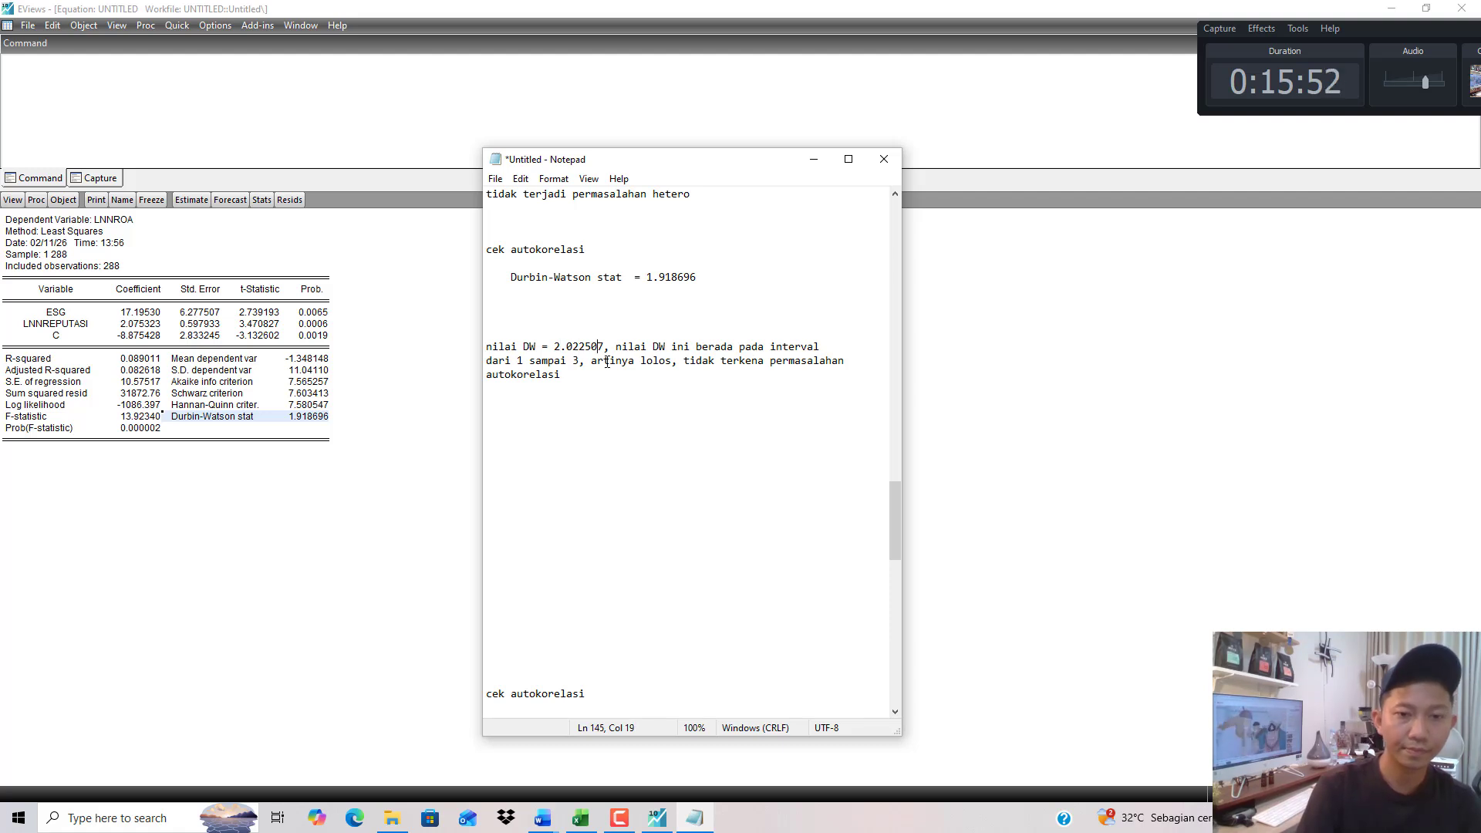
key("Right")
key("shift+Left")
key("shift+Left")
key("shift+Left")
key("shift+Left")
key("shift+Left")
key("shift+Left")
key("shift+Left")
key("shift+Left")
key("shift+Left")
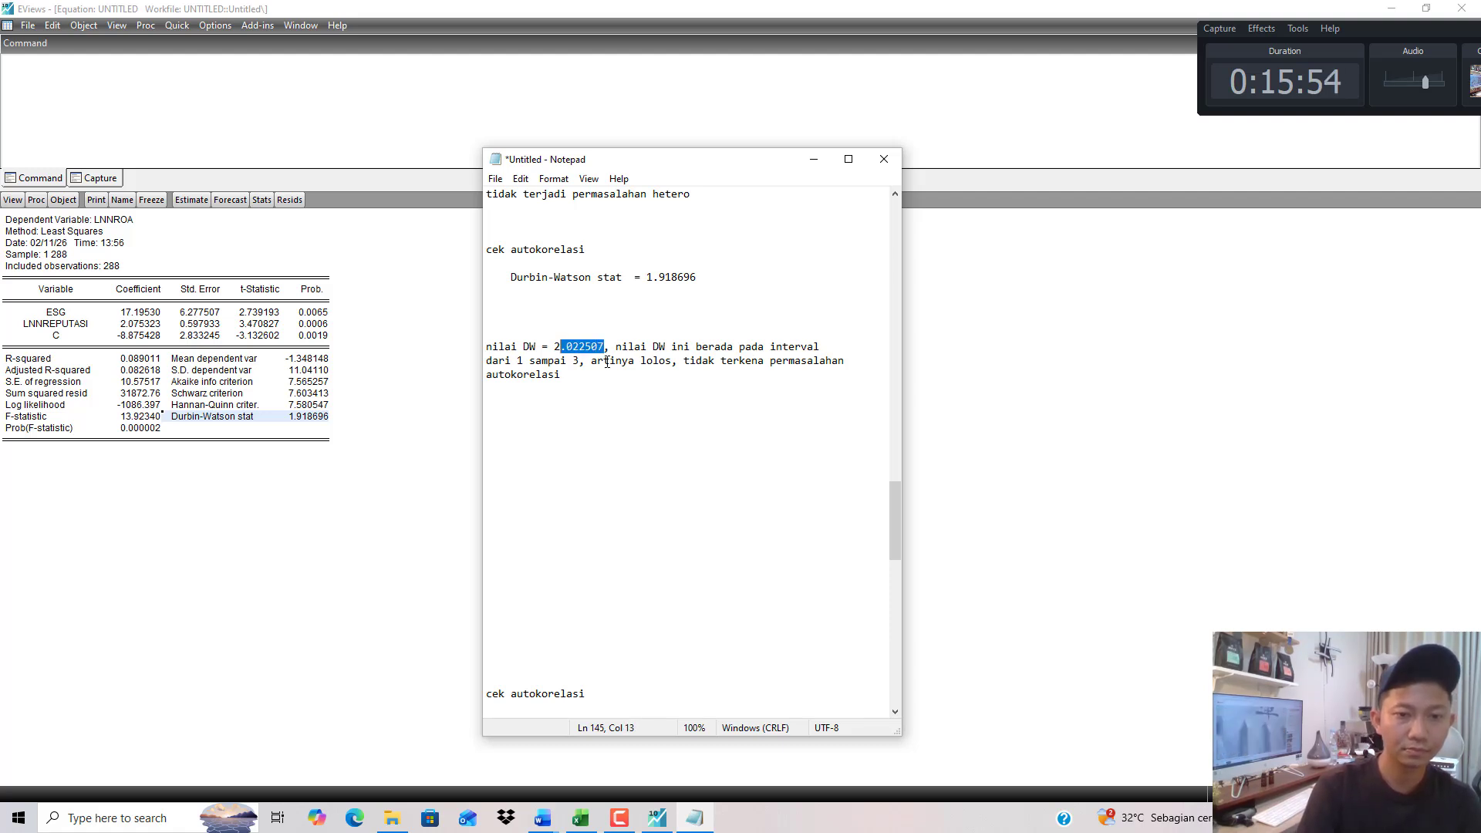
type("1.91")
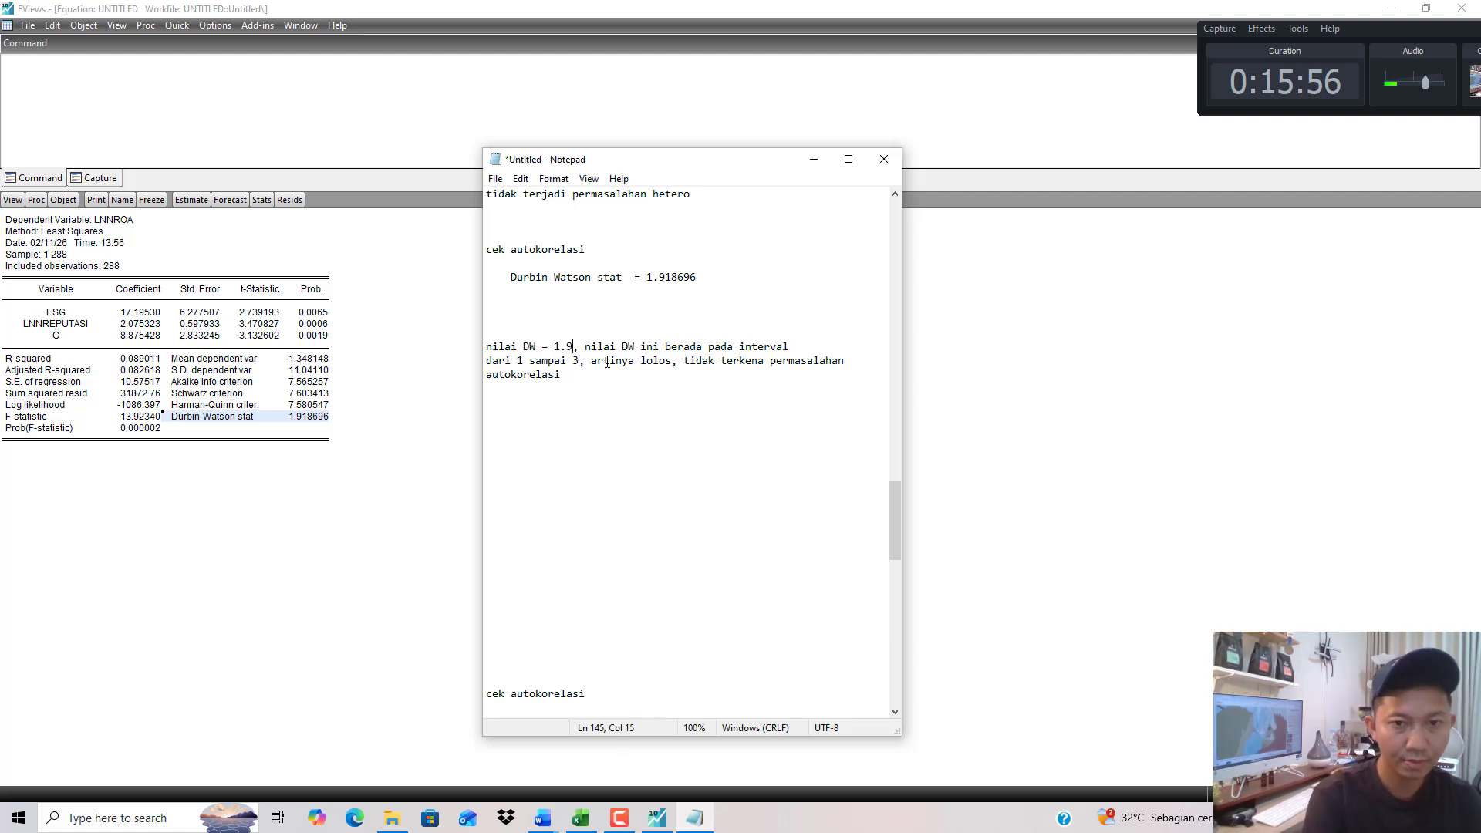
type("8696")
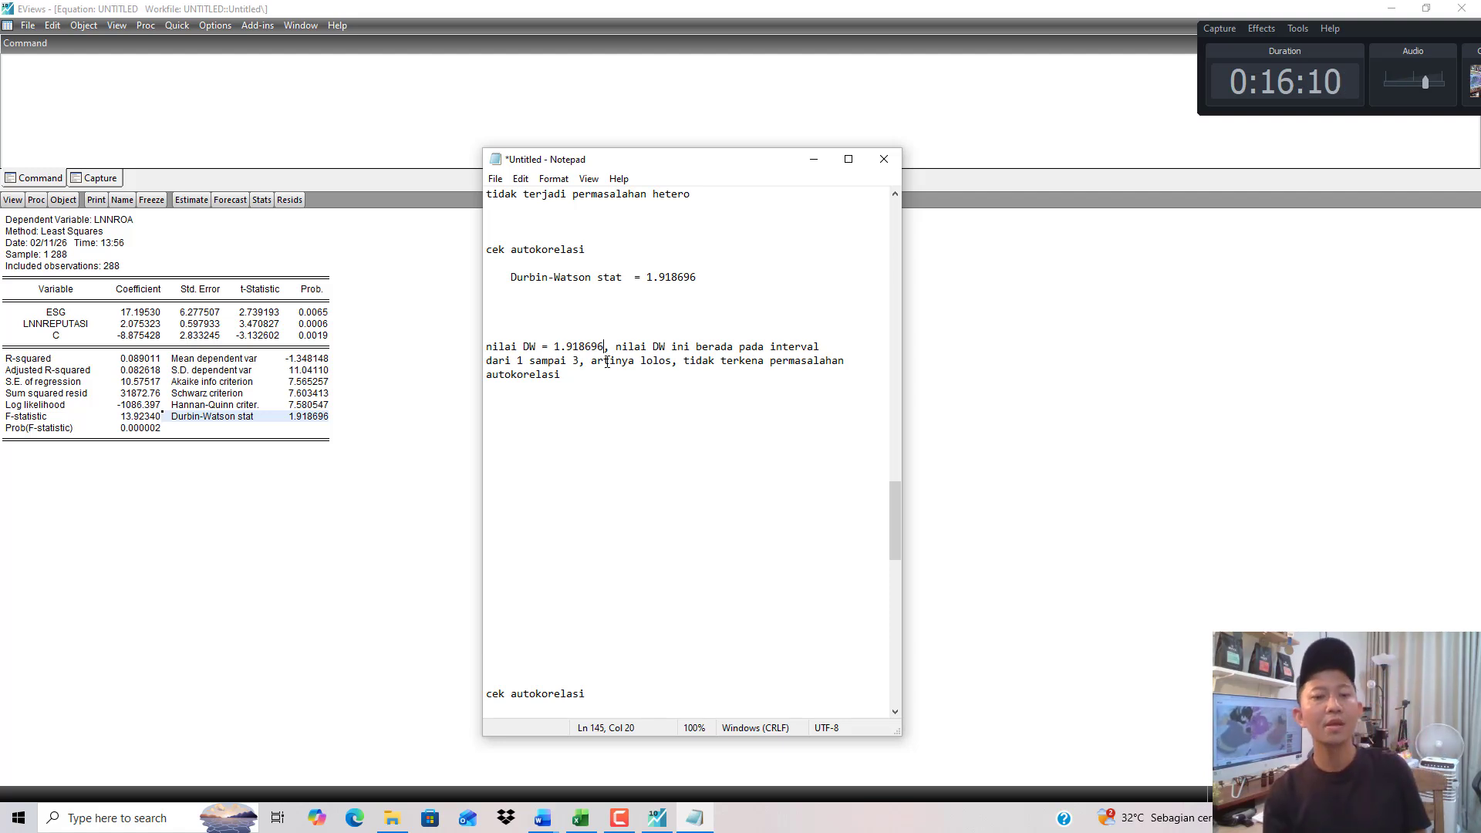
Switch to the Word document "Lampiran EViews 10 Februari 2026" and examine the normality test results before and after data transformation.
mouse_move(542, 818)
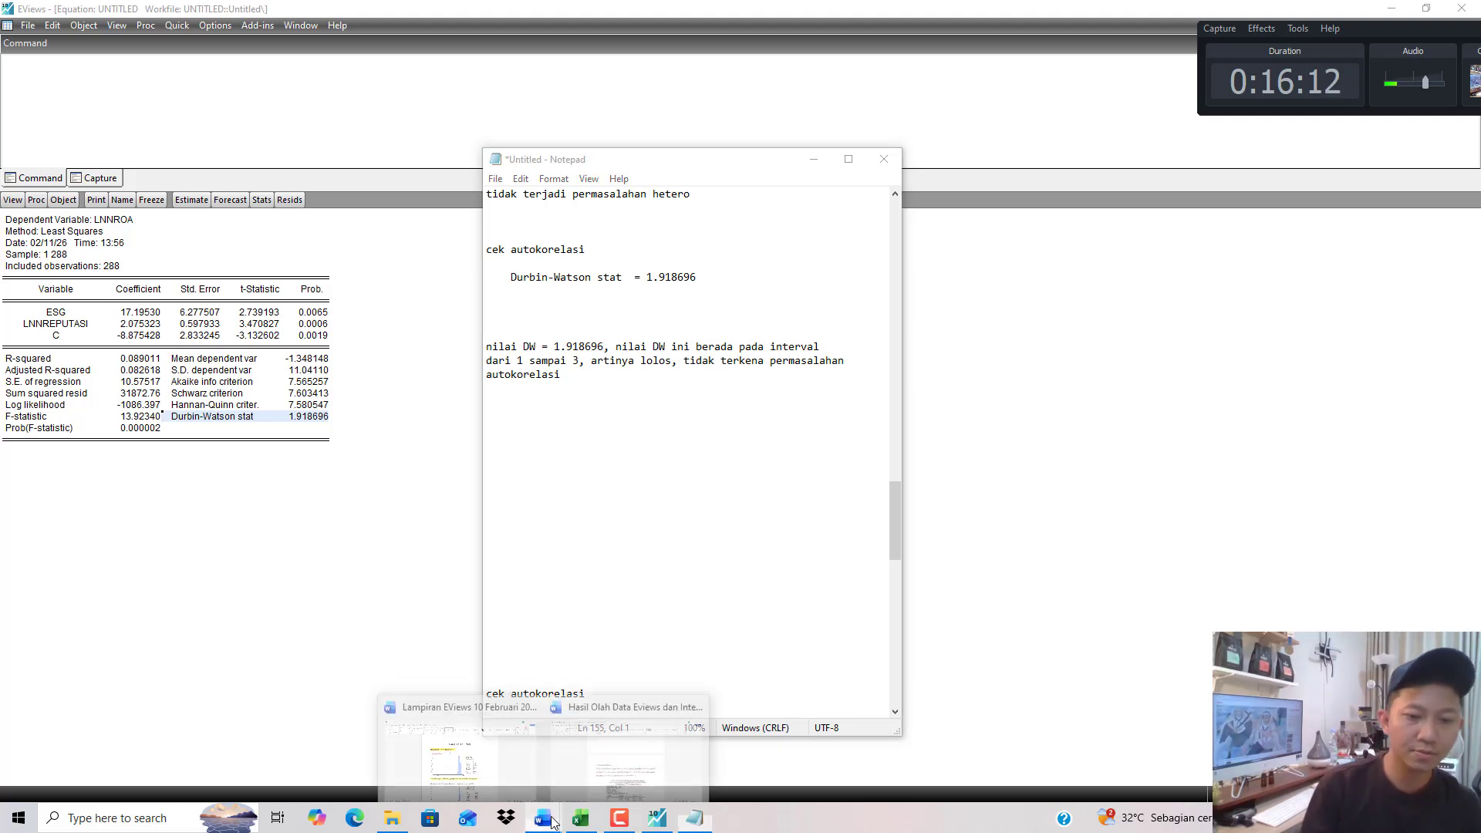
left_click(478, 748)
scroll(790, 297, "down", 3)
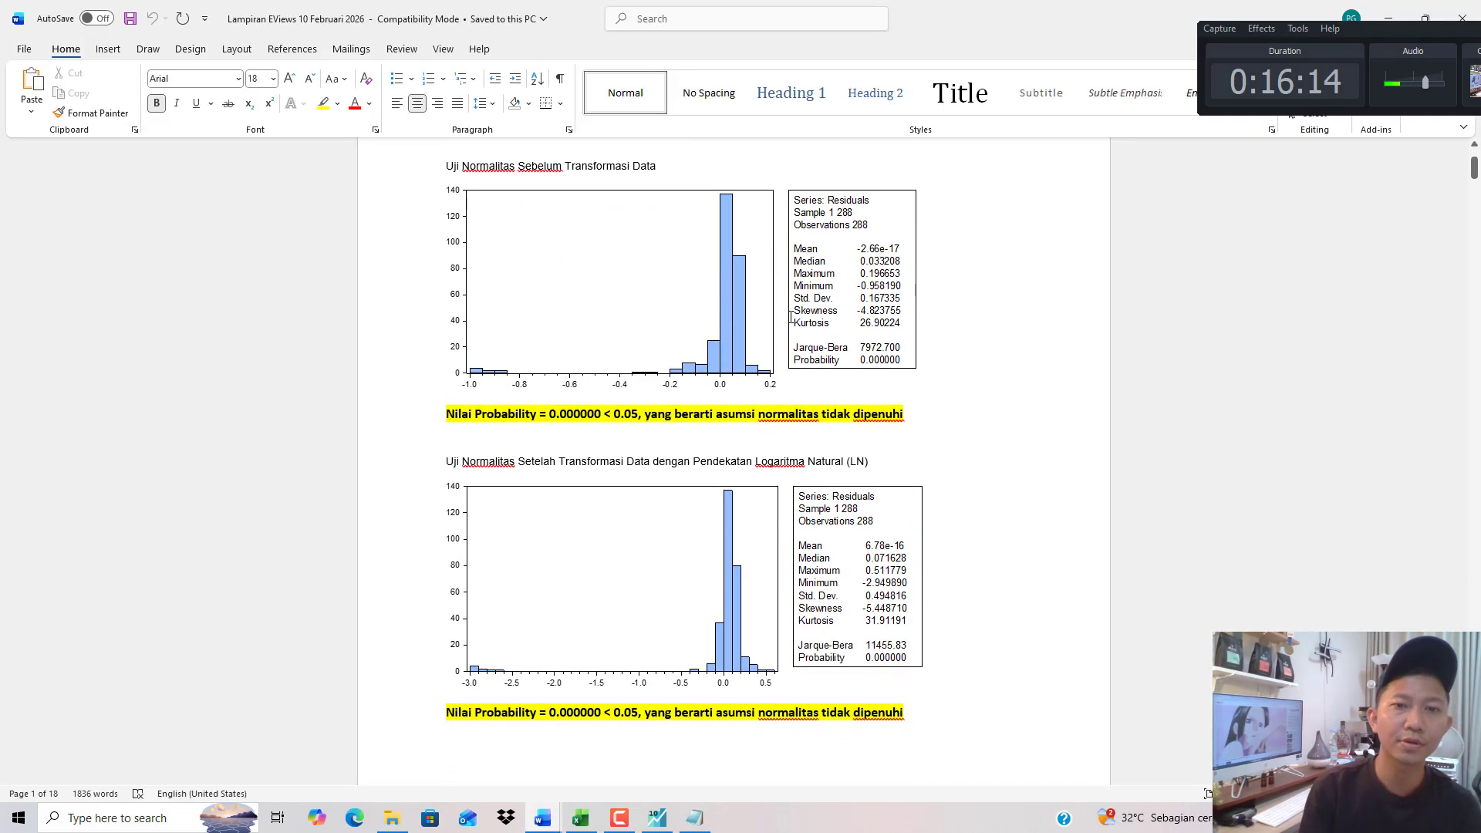
Review the EViews appendix from the Substruktur 1 normality tests through the panel model tests to Substruktur 2, and return to its start.
scroll(790, 297, "up", 3)
scroll(788, 299, "down", 3)
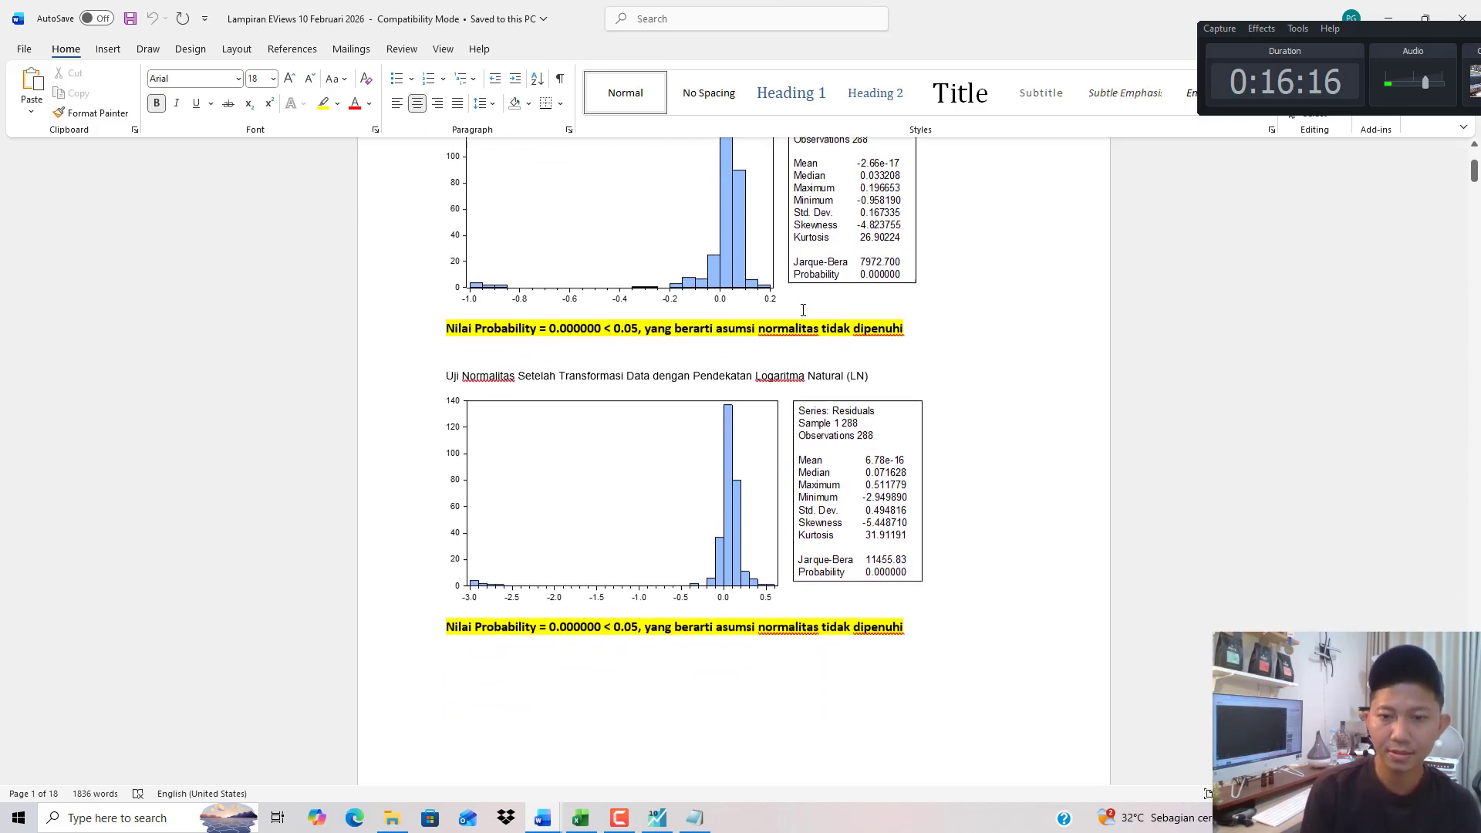
scroll(807, 306, "down", 15)
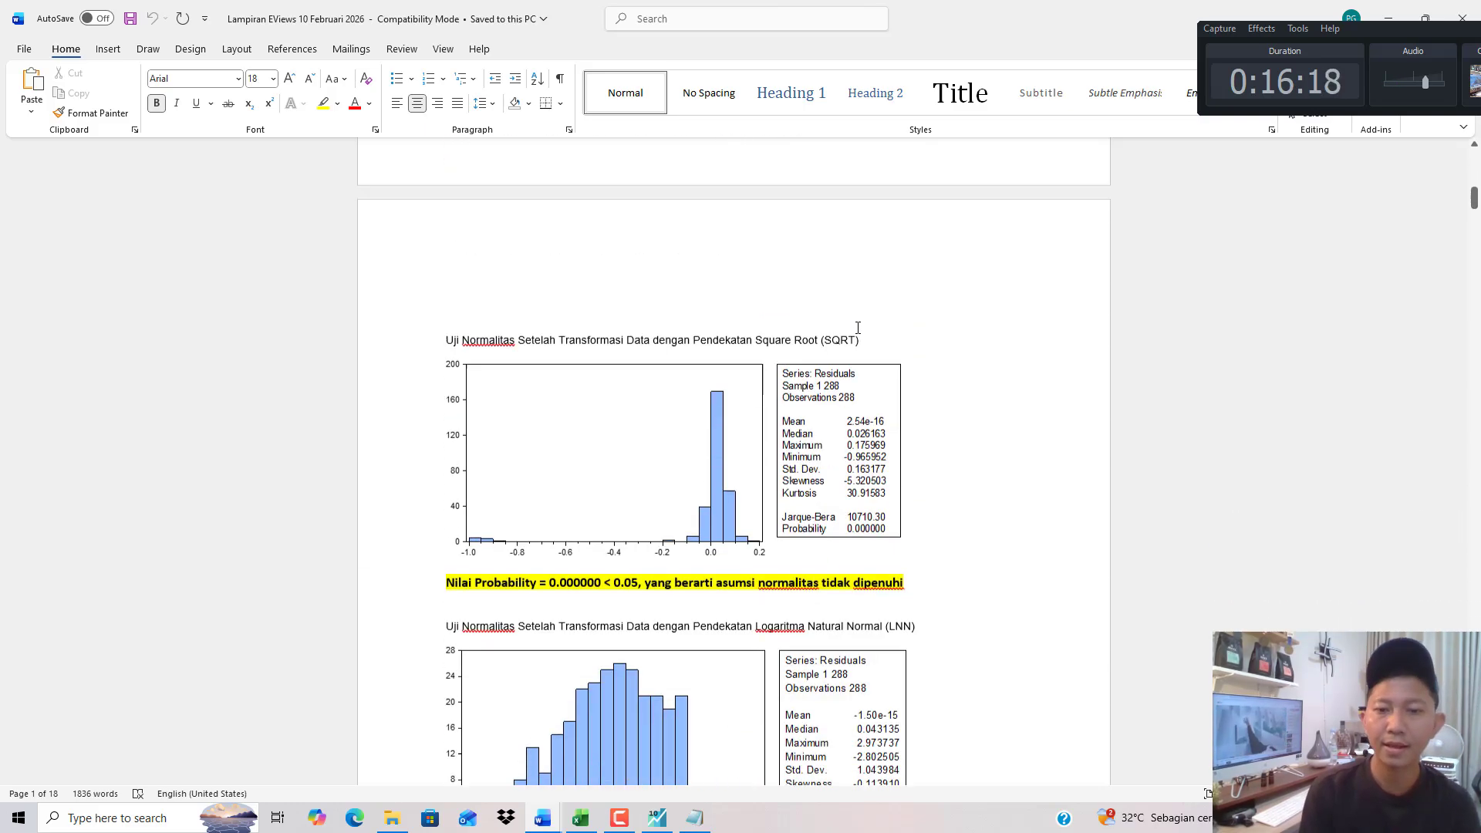
scroll(890, 337, "down", 15)
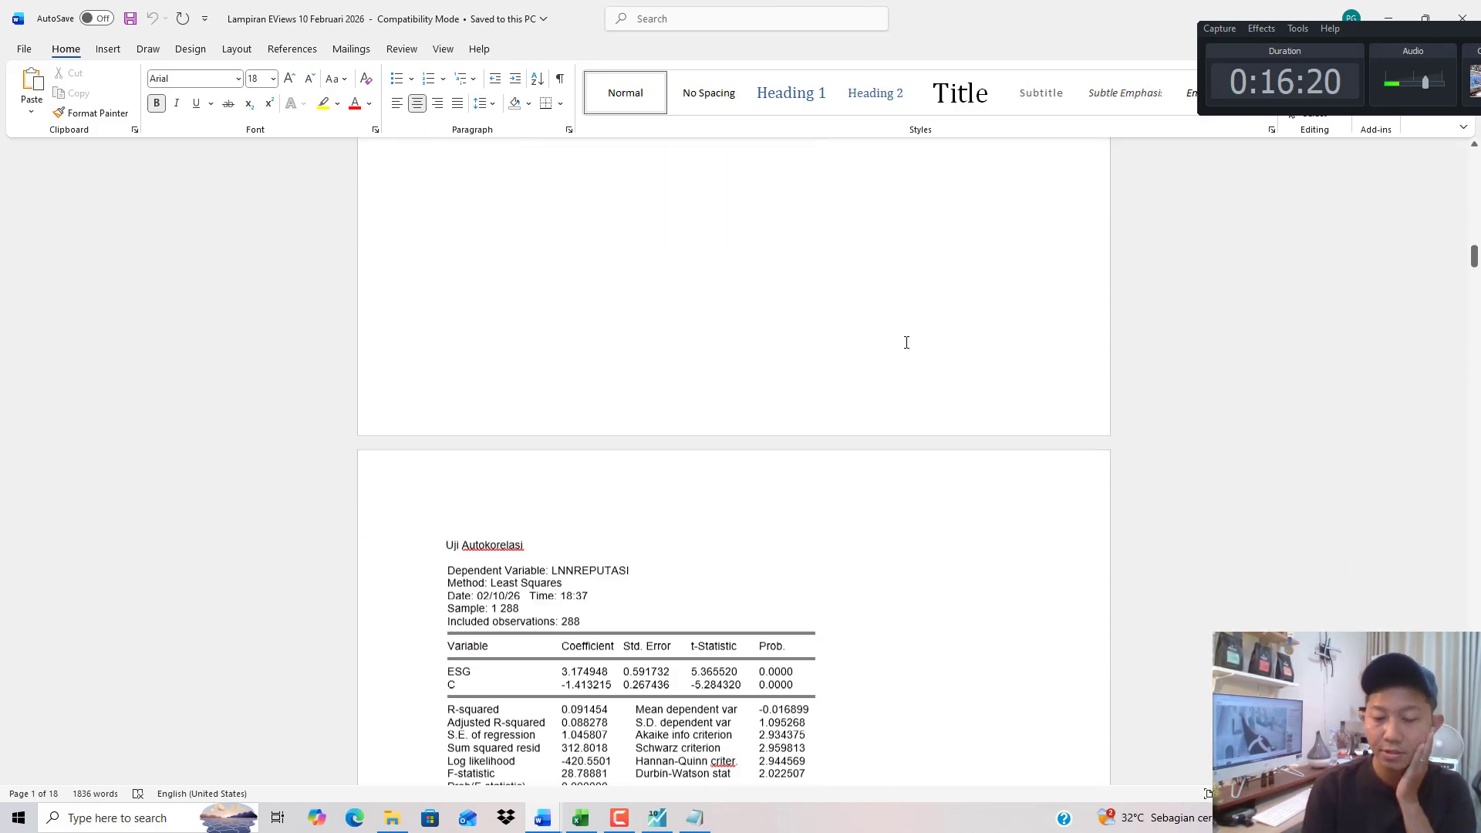
scroll(909, 330, "down", 15)
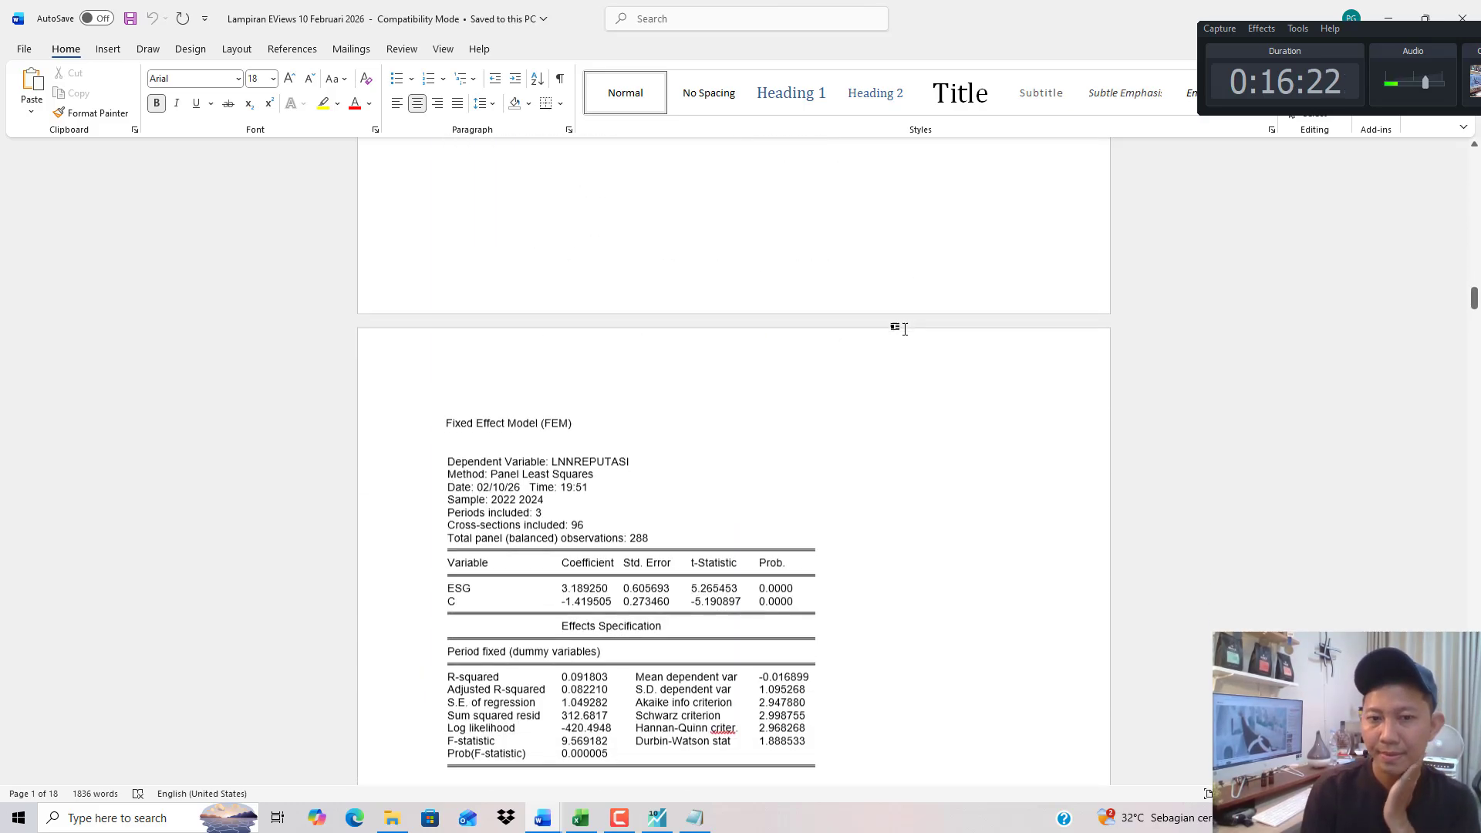
scroll(910, 330, "down", 15)
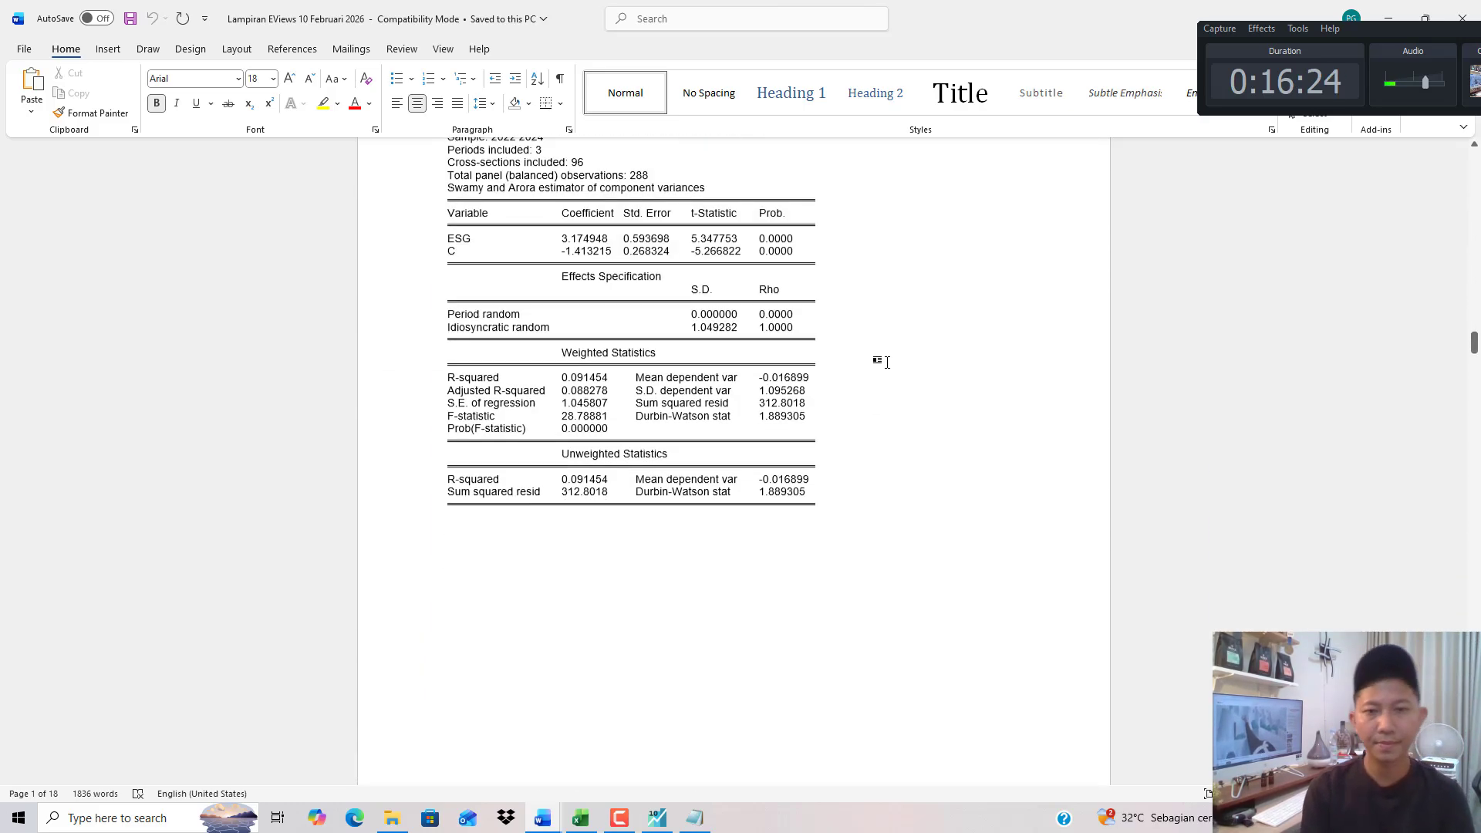
scroll(1477, 542, "down", 15)
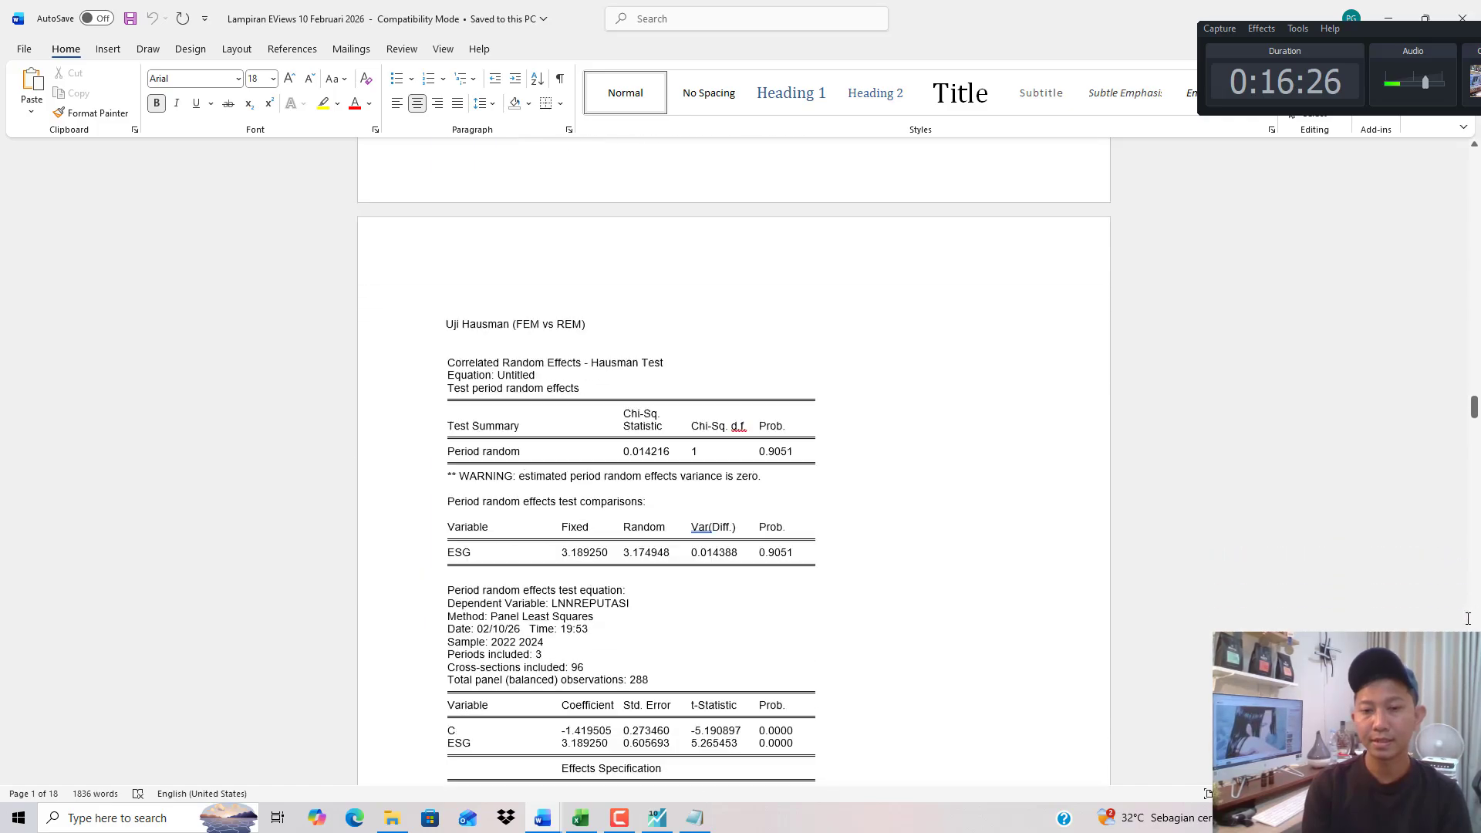
scroll(1477, 566, "down", 10)
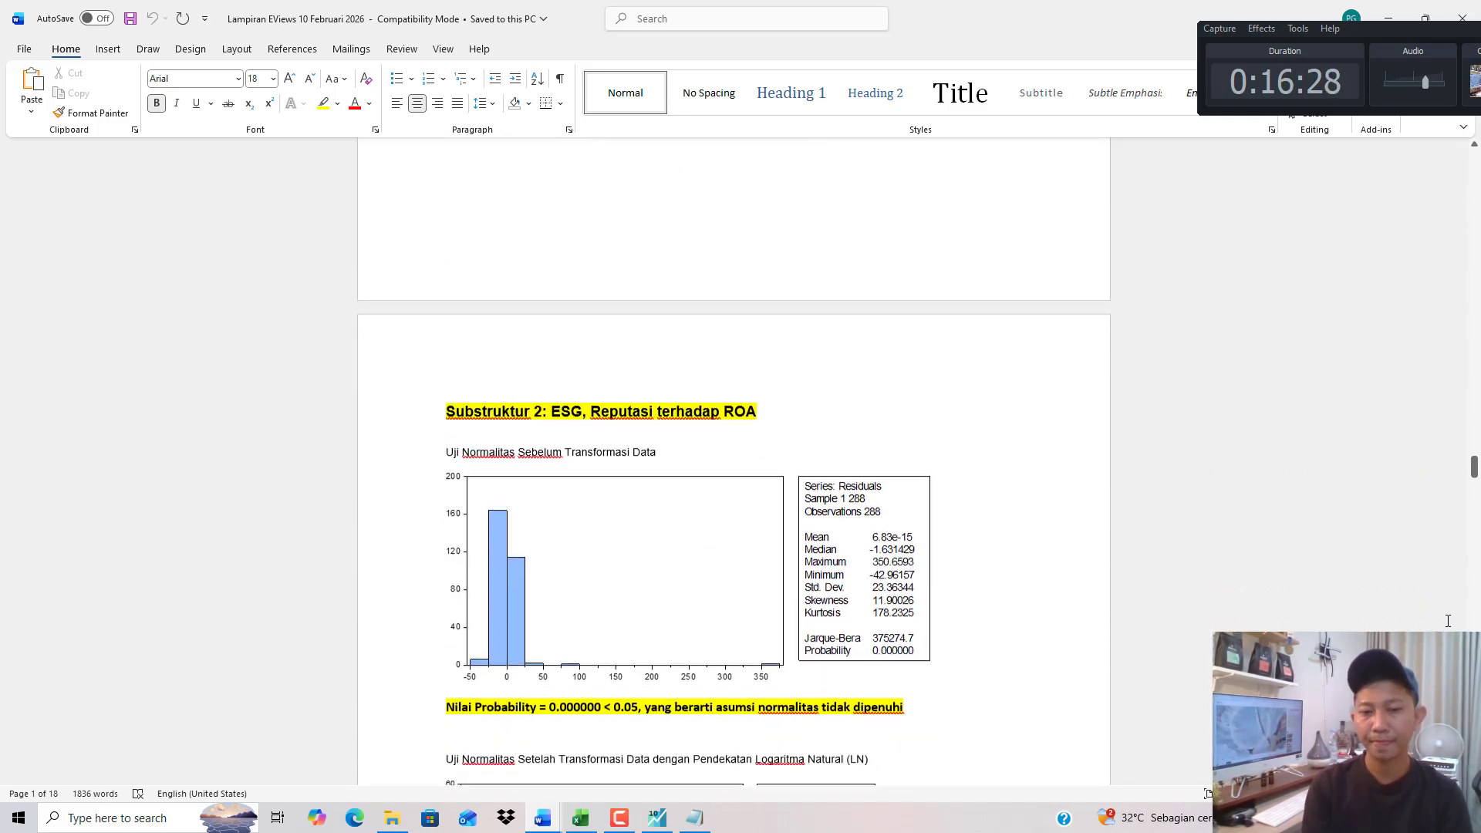
left_click_drag(1478, 488, 1478, 494)
left_click_drag(1473, 369, 1472, 146)
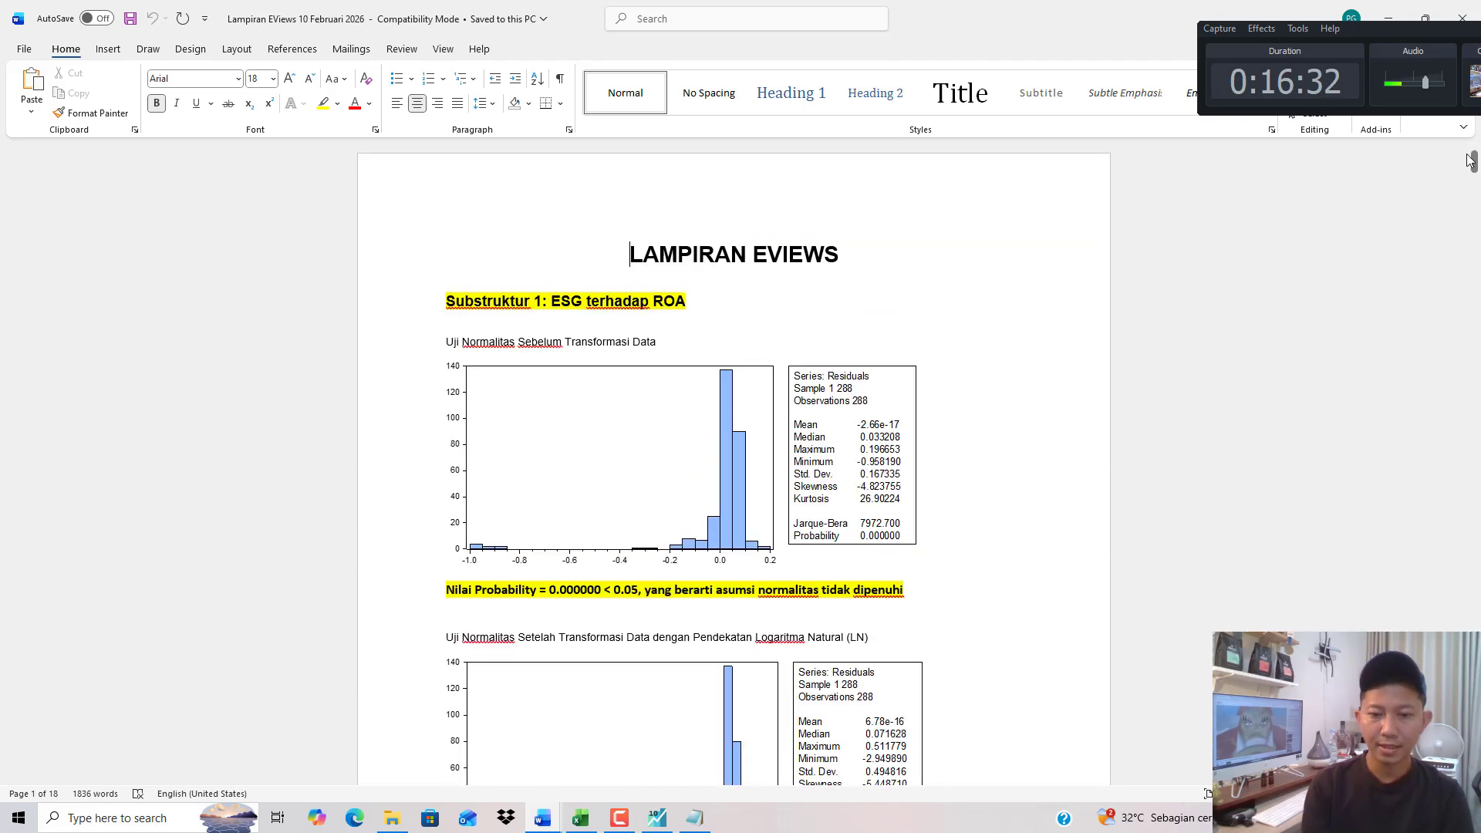
Switch to Notepad and clear all text from the untitled note.
left_click(694, 817)
key("ctrl+a")
key("Delete")
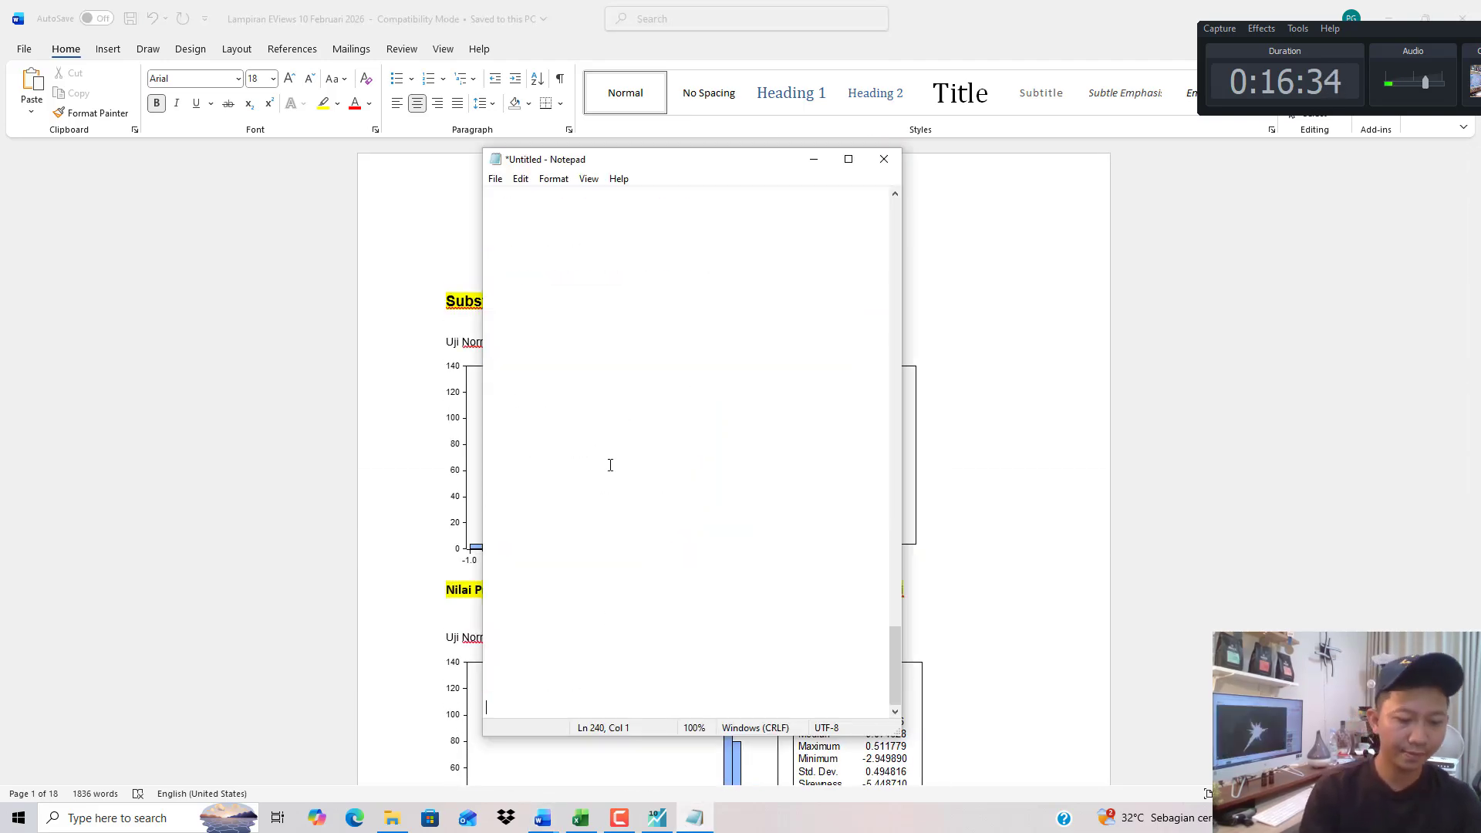
Write the line "regresi data panel untuk substruktur 1" in the note, followed by blank lines.
type("regresi data p")
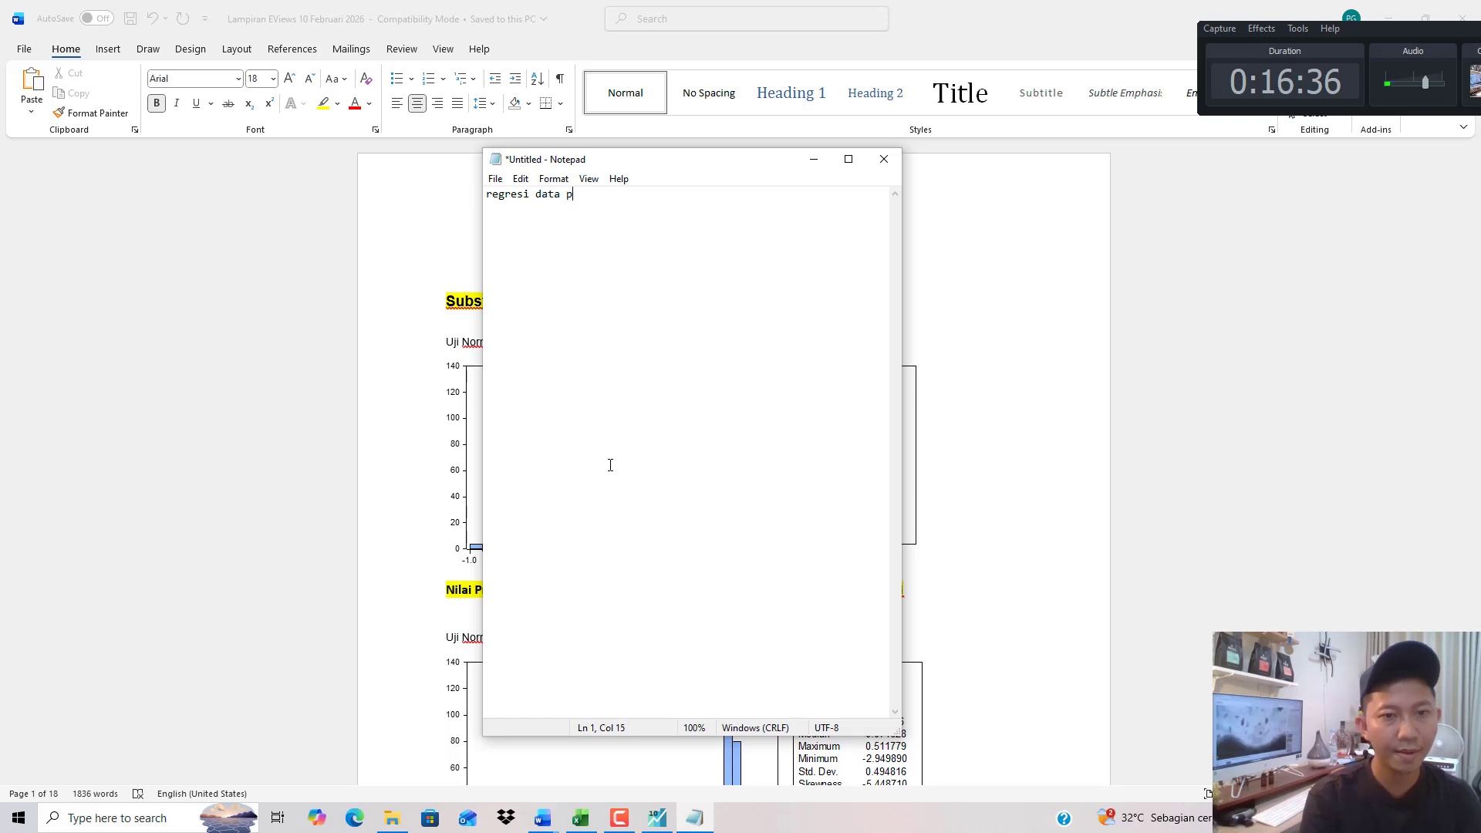
type("anel unuk u")
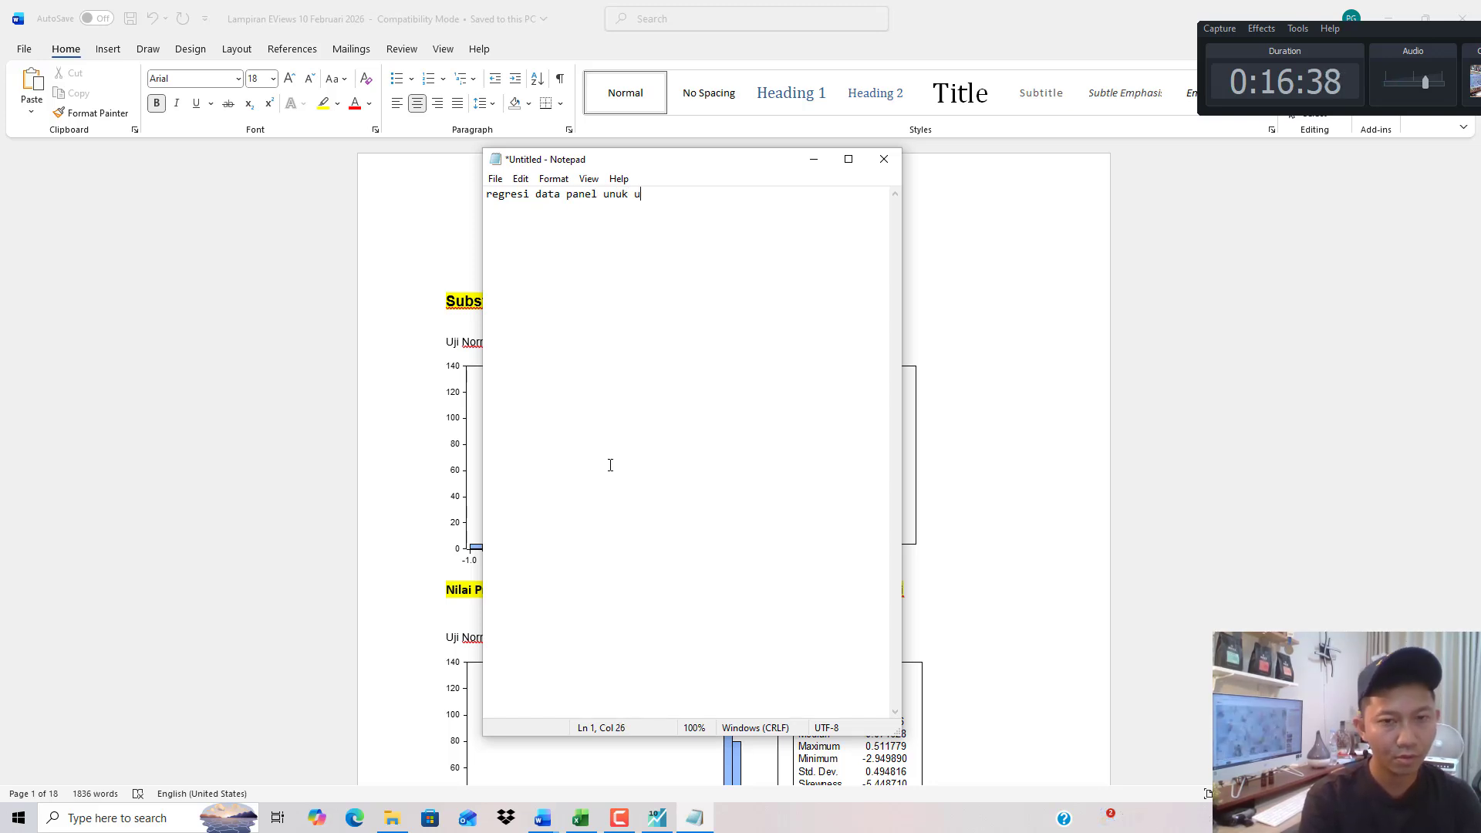
key("BackSpace")
key("BackSpace")
key("BackSpace")
key("BackSpace")
type("tu")
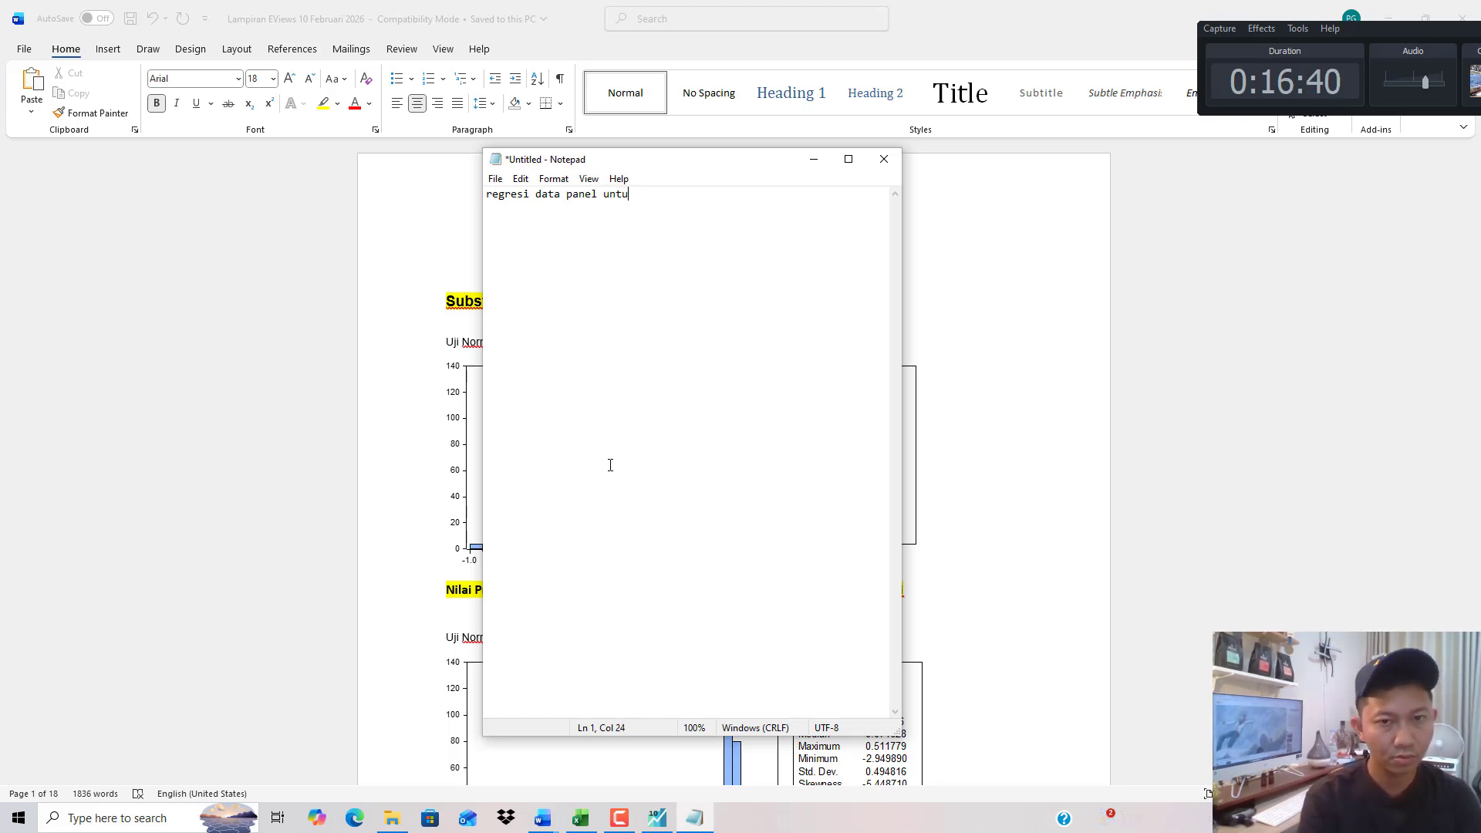
type("k subst")
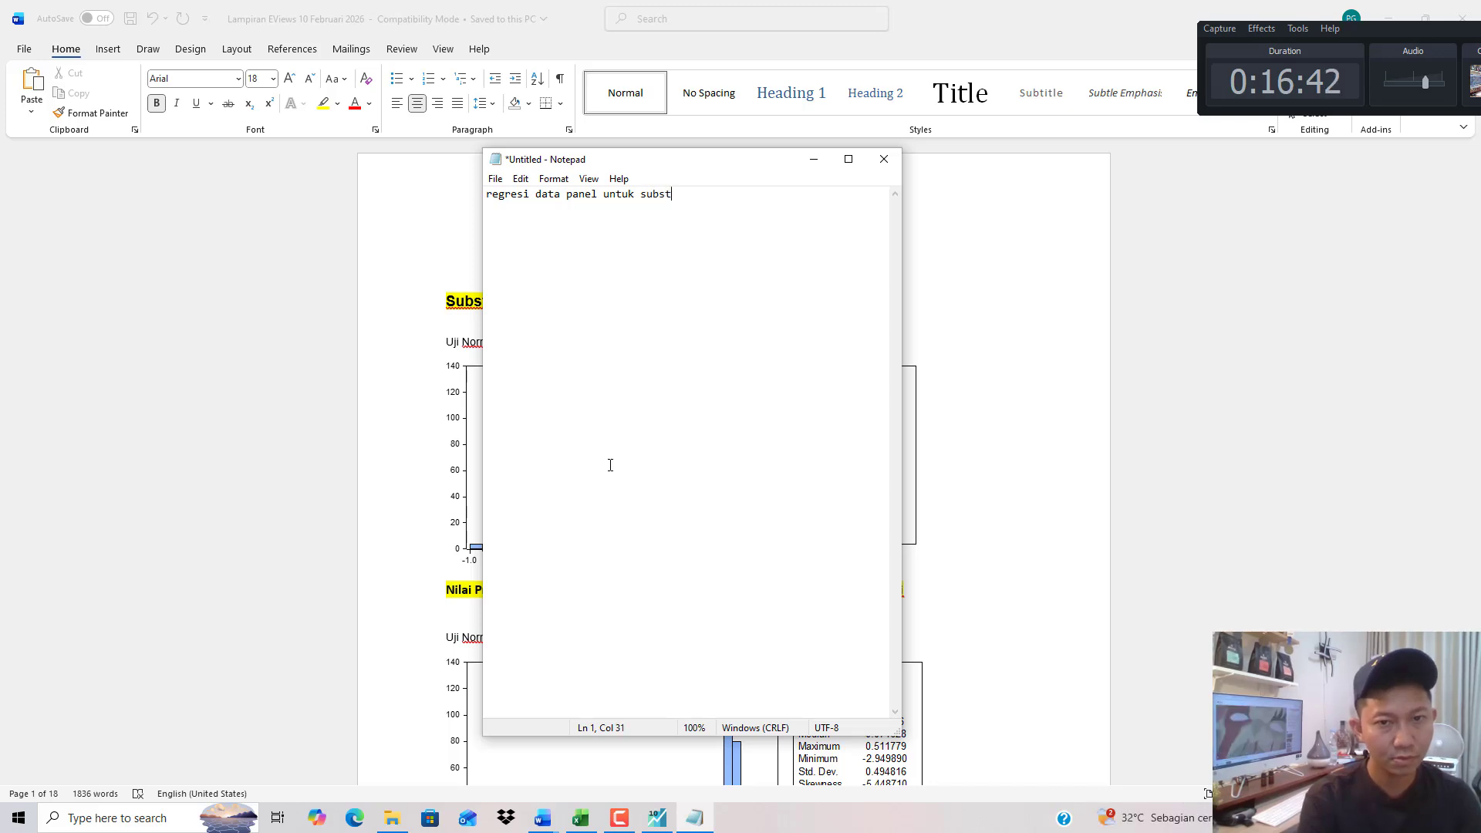
type("ruktur 1")
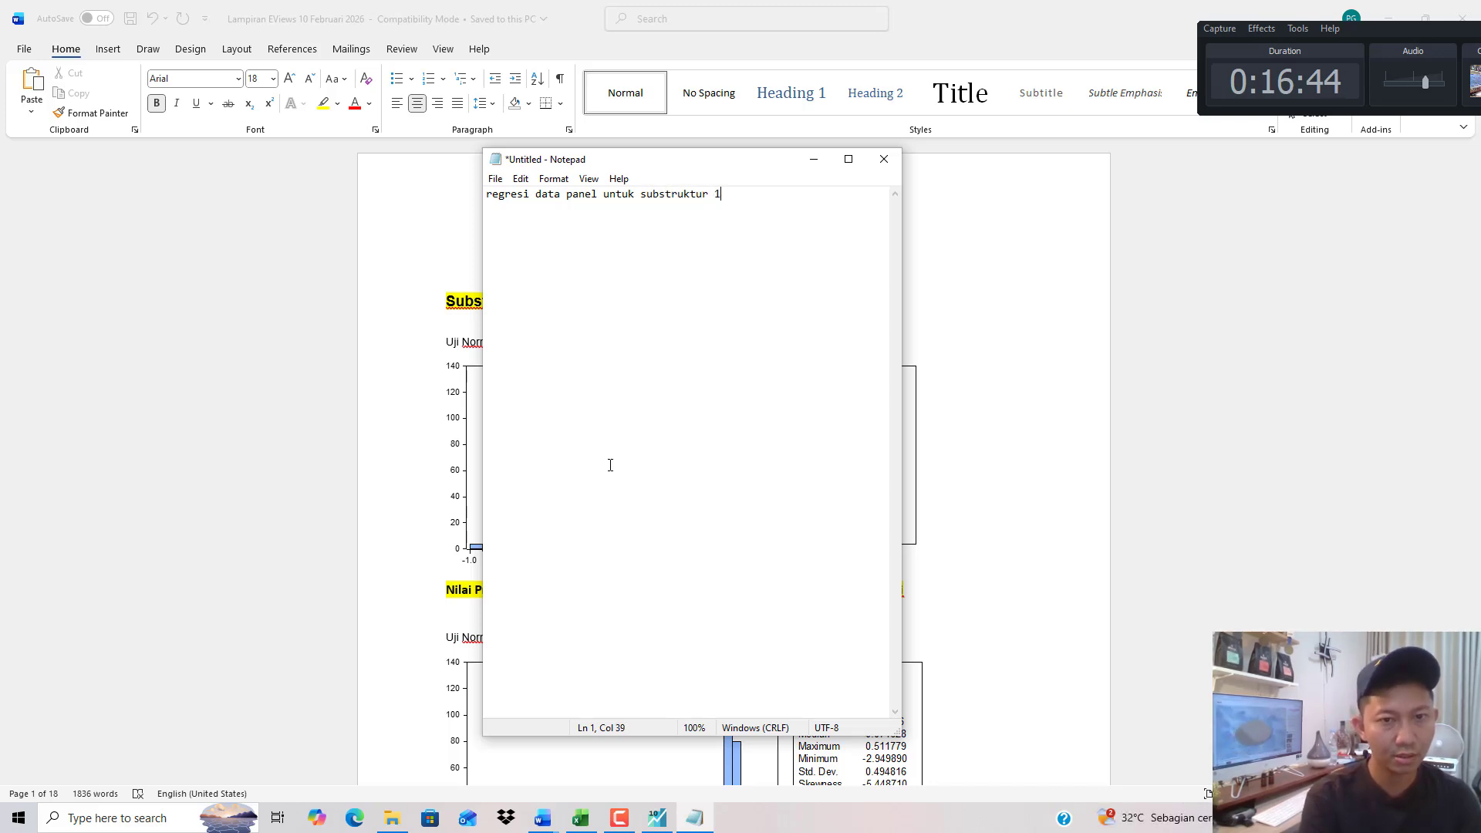
key("Return")
key("Return")
key("Return")
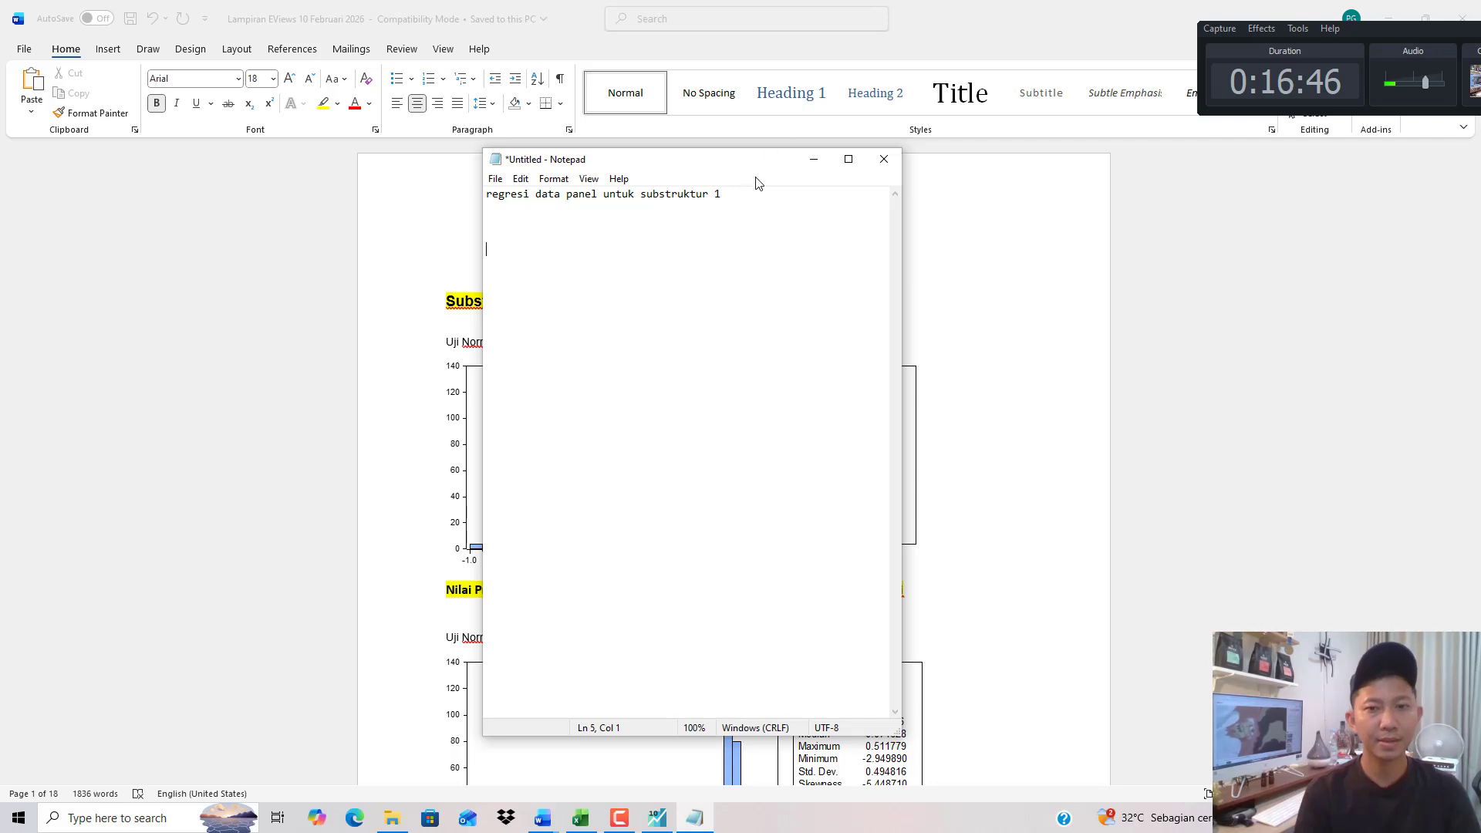
Duplicate the line below as "regresi data panel untuk substruktur 2", leaving blank lines between the two entries.
key("ctrl+a")
key("ctrl+c")
left_click(540, 277)
key("ctrl+v")
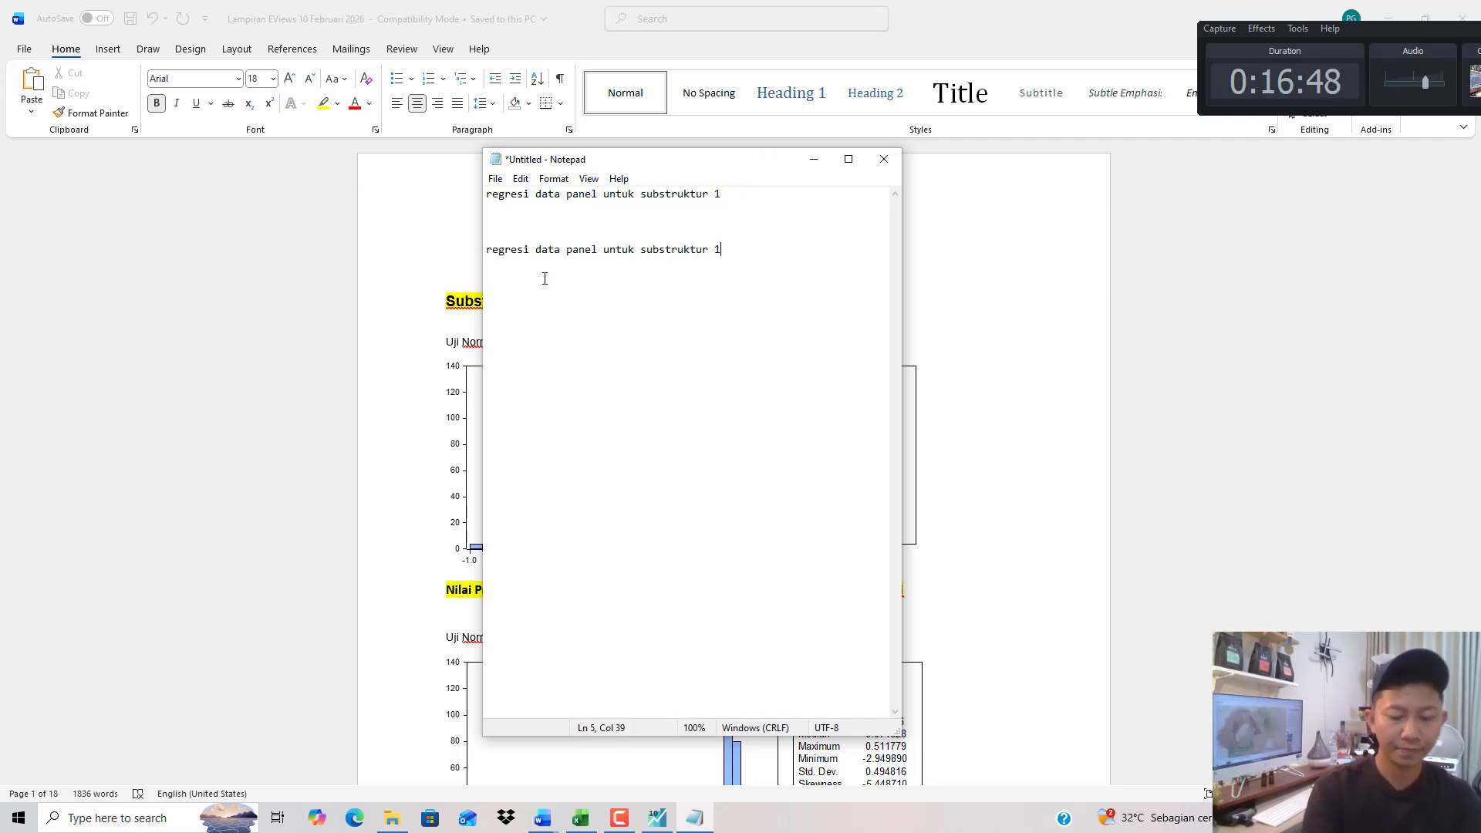
key("BackSpace")
type("2")
key("Return")
key("Return")
key("Up")
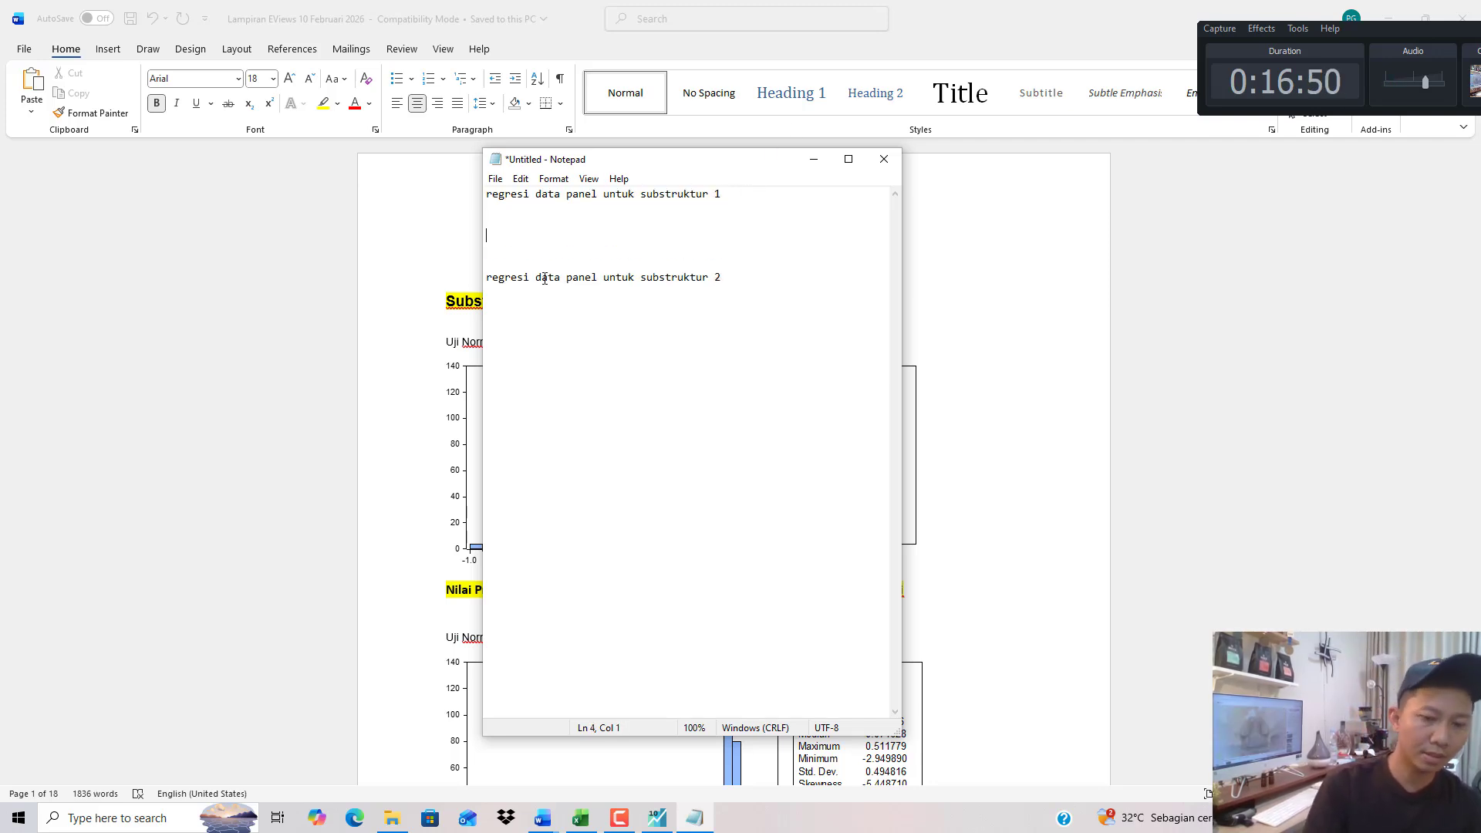
Review the Sobel mediation, hypothesis and model selection tests in the "Hasil Olah Data Eviews dan Interpretasi" document, and return to the note.
mouse_move(555, 819)
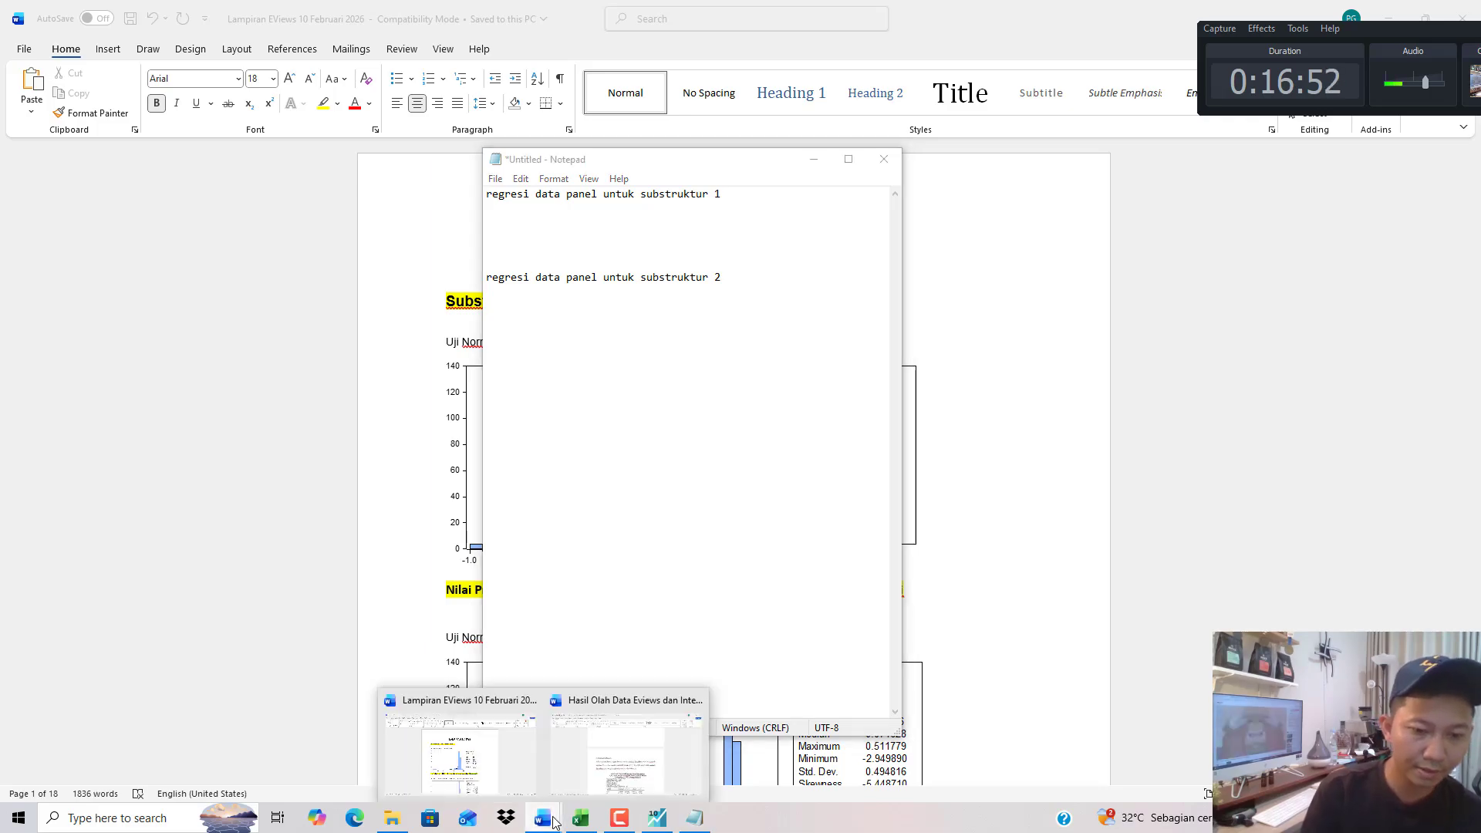
left_click(587, 785)
scroll(974, 552, "down", 1)
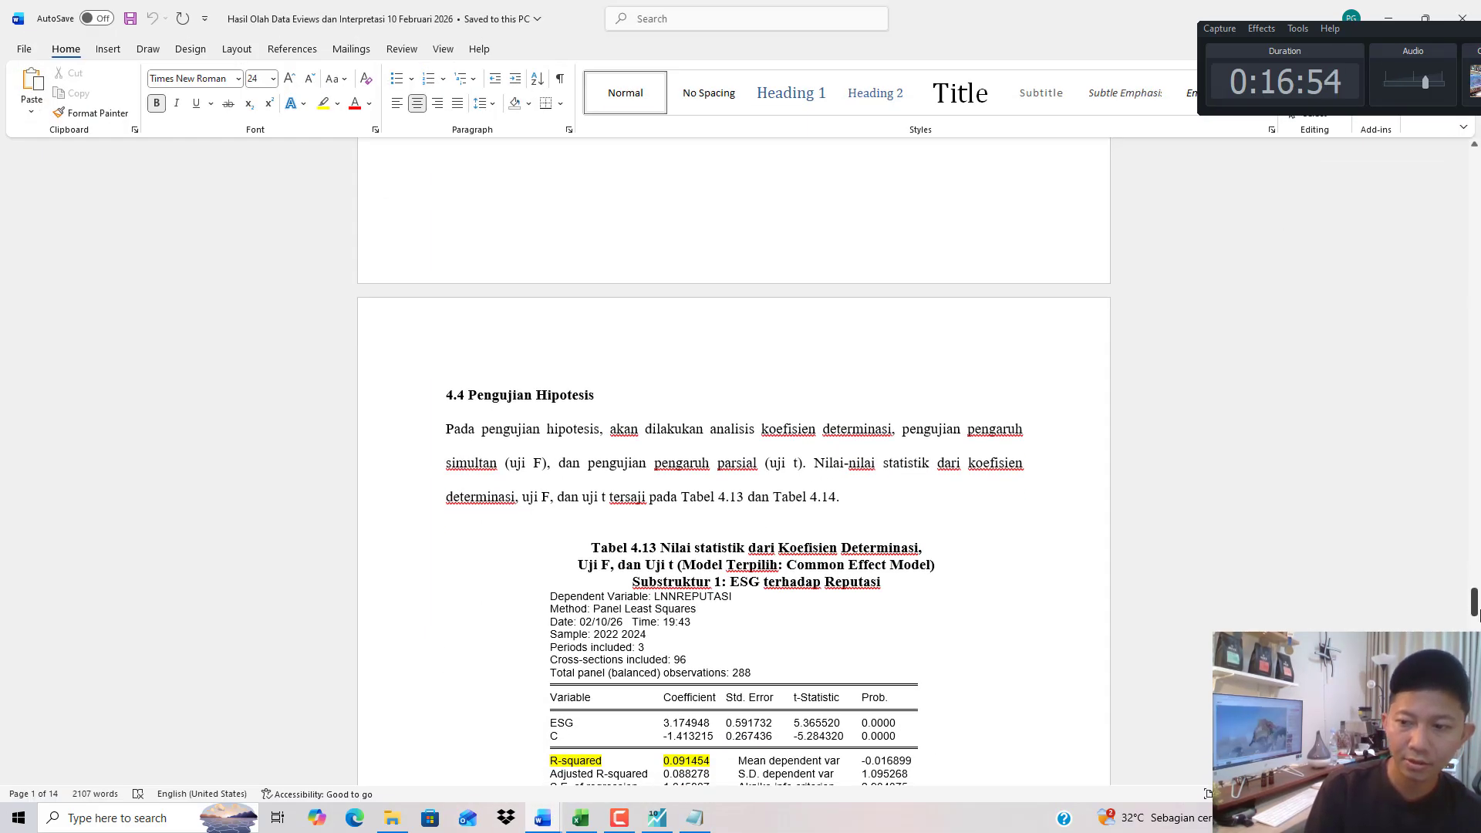
left_click_drag(1475, 609, 1474, 631)
scroll(732, 462, "down", 10)
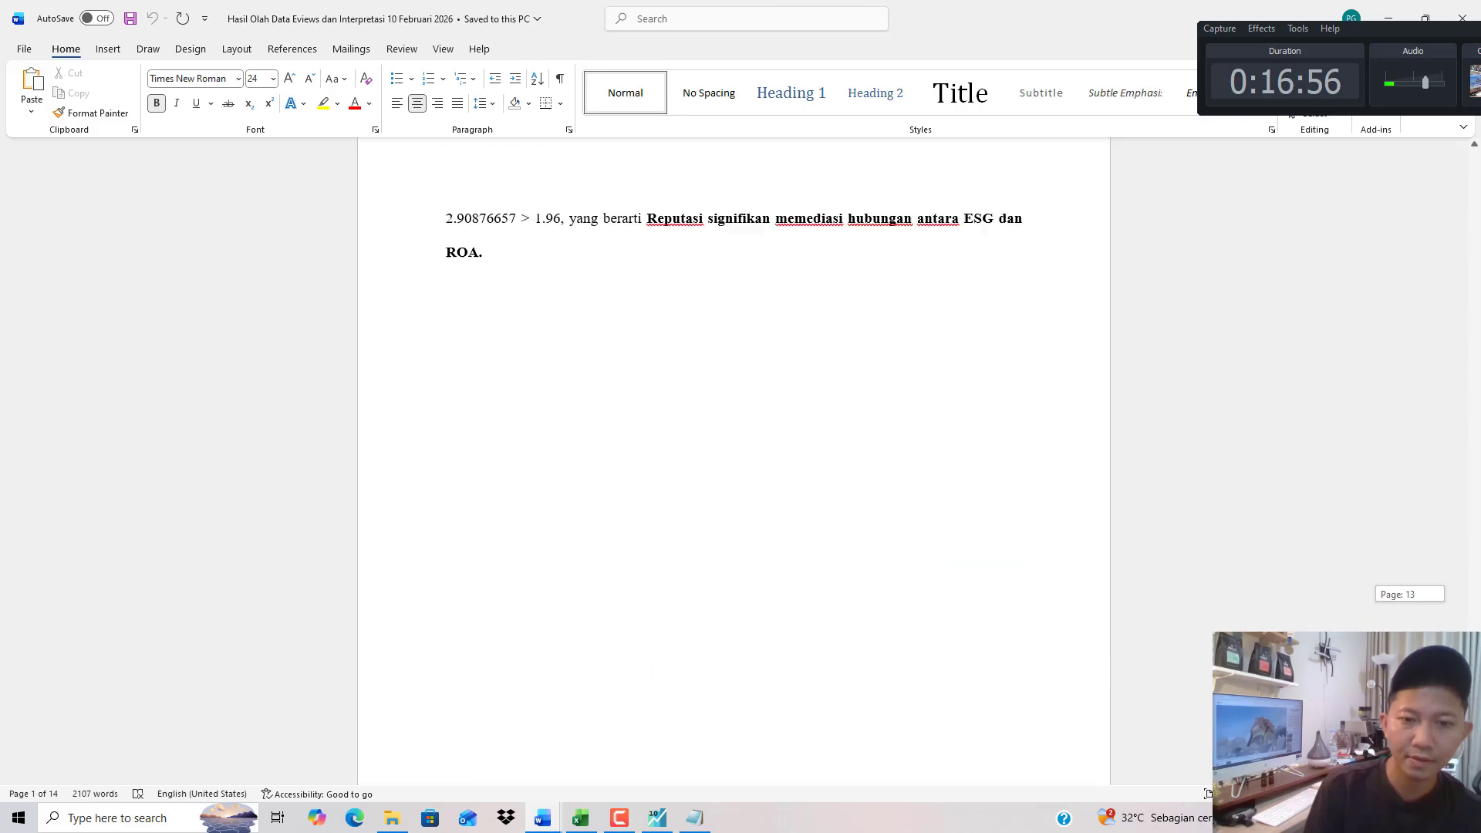
scroll(733, 463, "up", 3)
scroll(732, 462, "down", 2)
scroll(732, 463, "up", 2)
scroll(1141, 633, "up", 10)
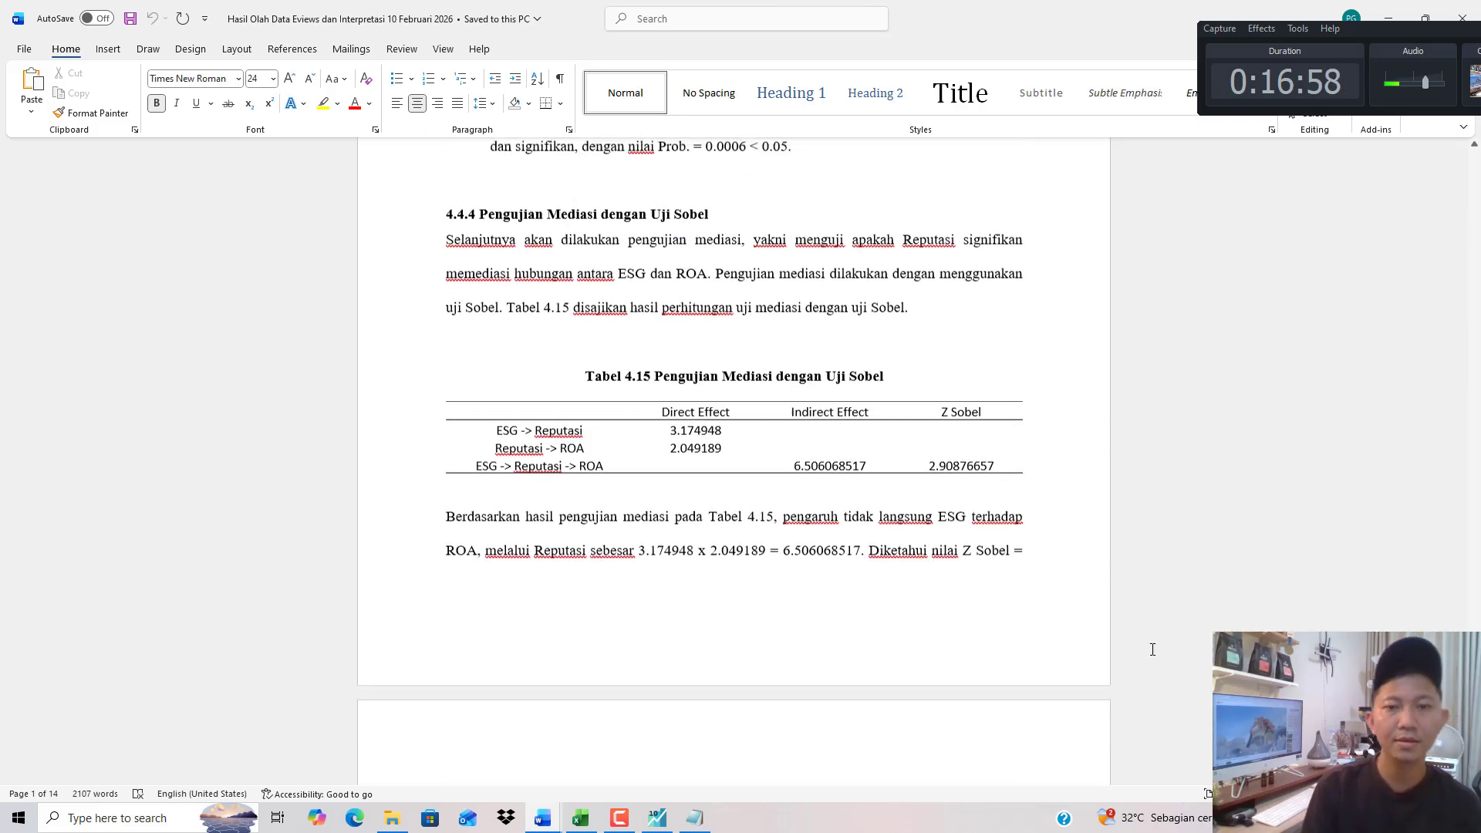
scroll(1140, 633, "up", 20)
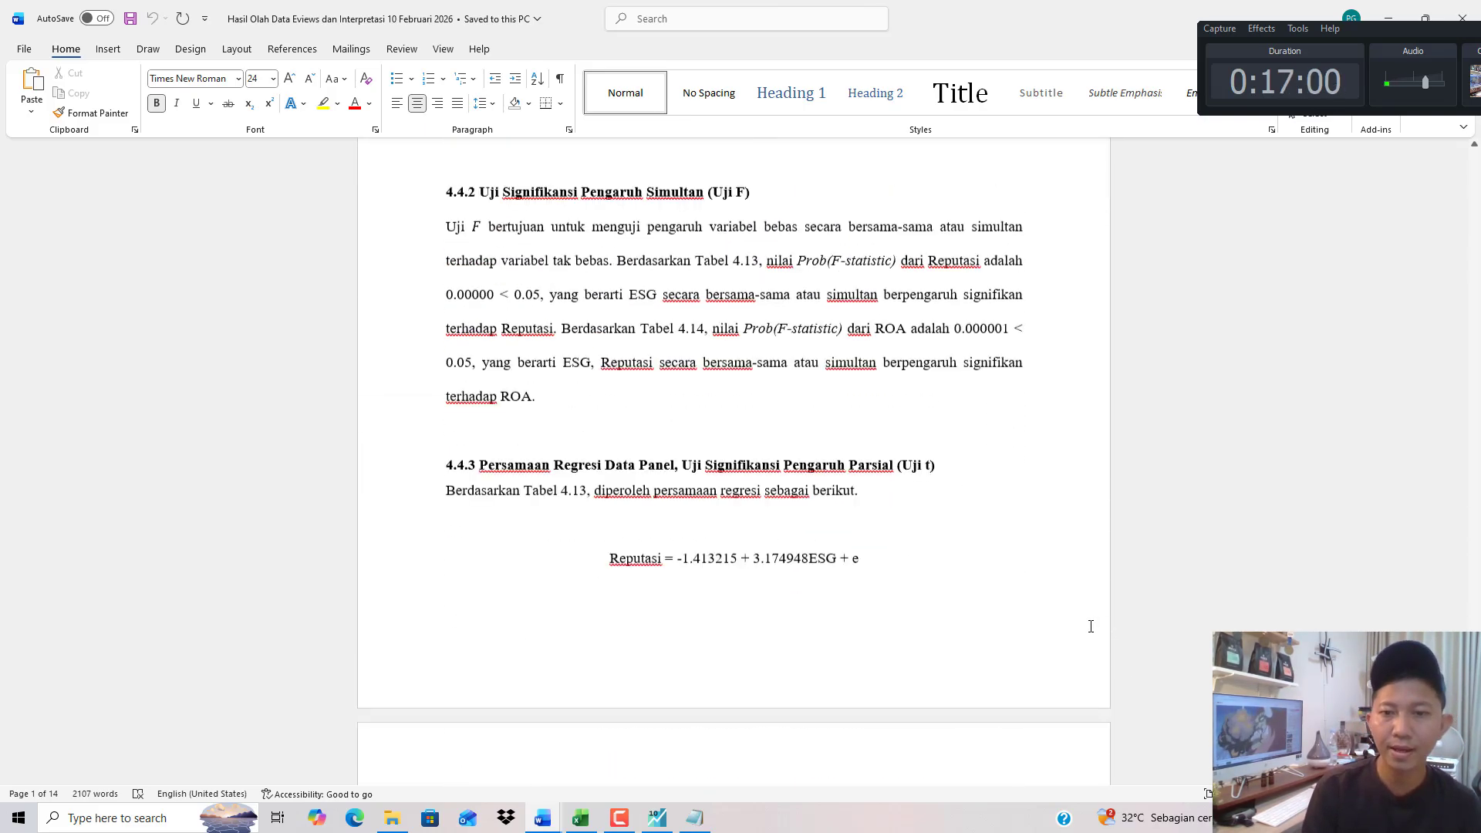
scroll(1101, 596, "up", 20)
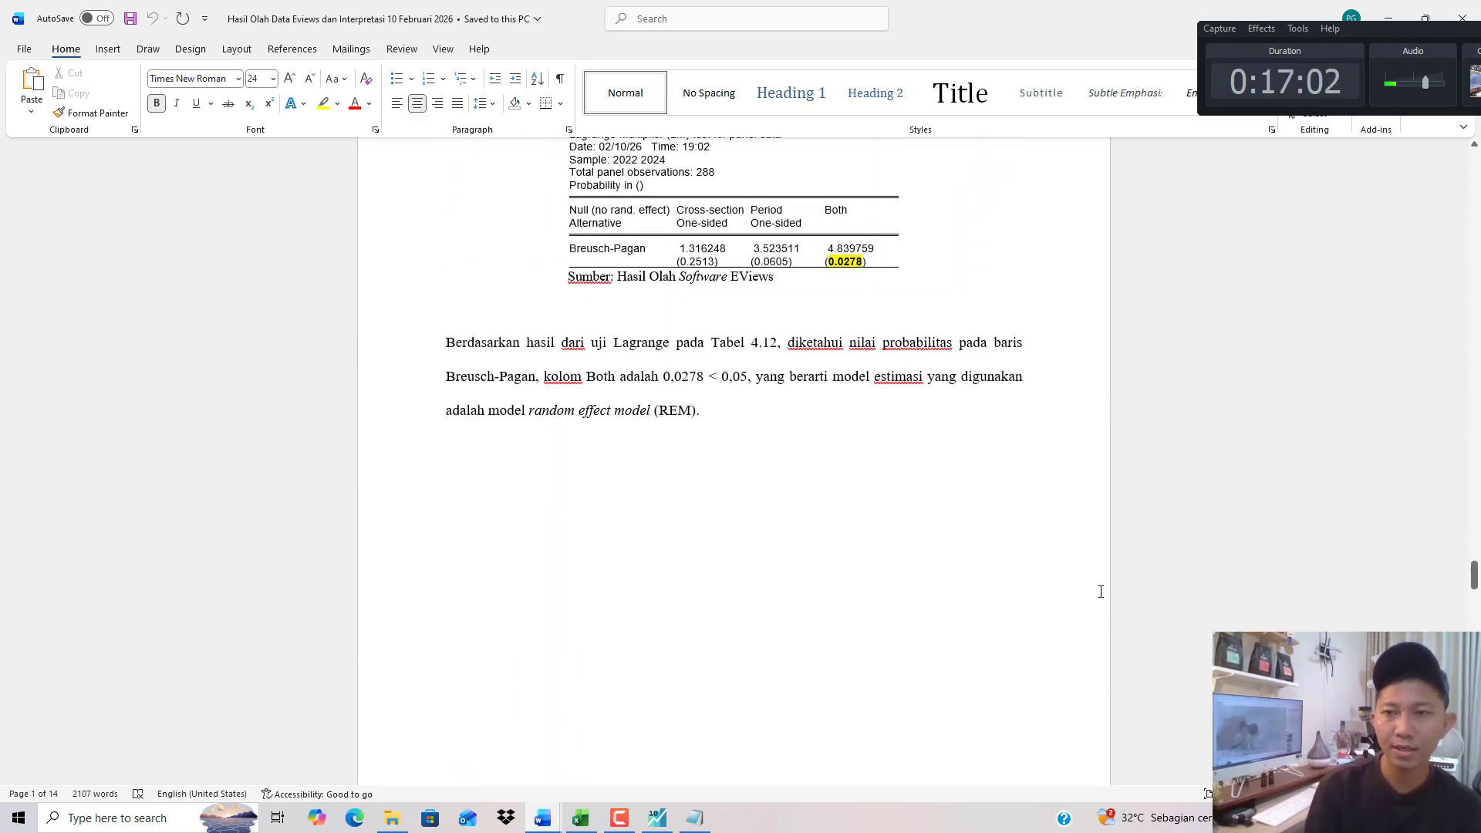
scroll(1472, 499, "up", 1)
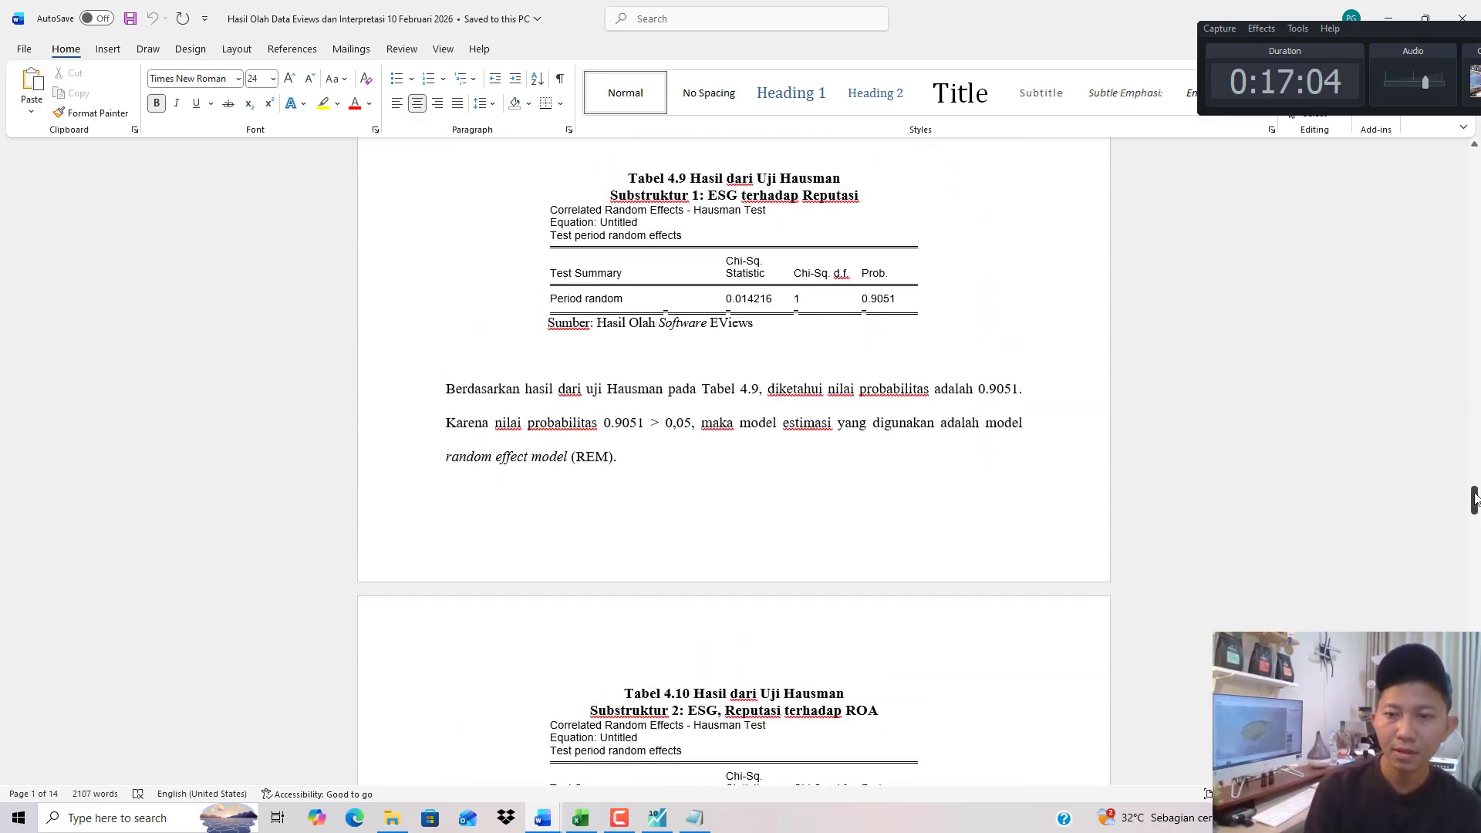
left_click_drag(1472, 499, 1396, 24)
left_click(1394, 21)
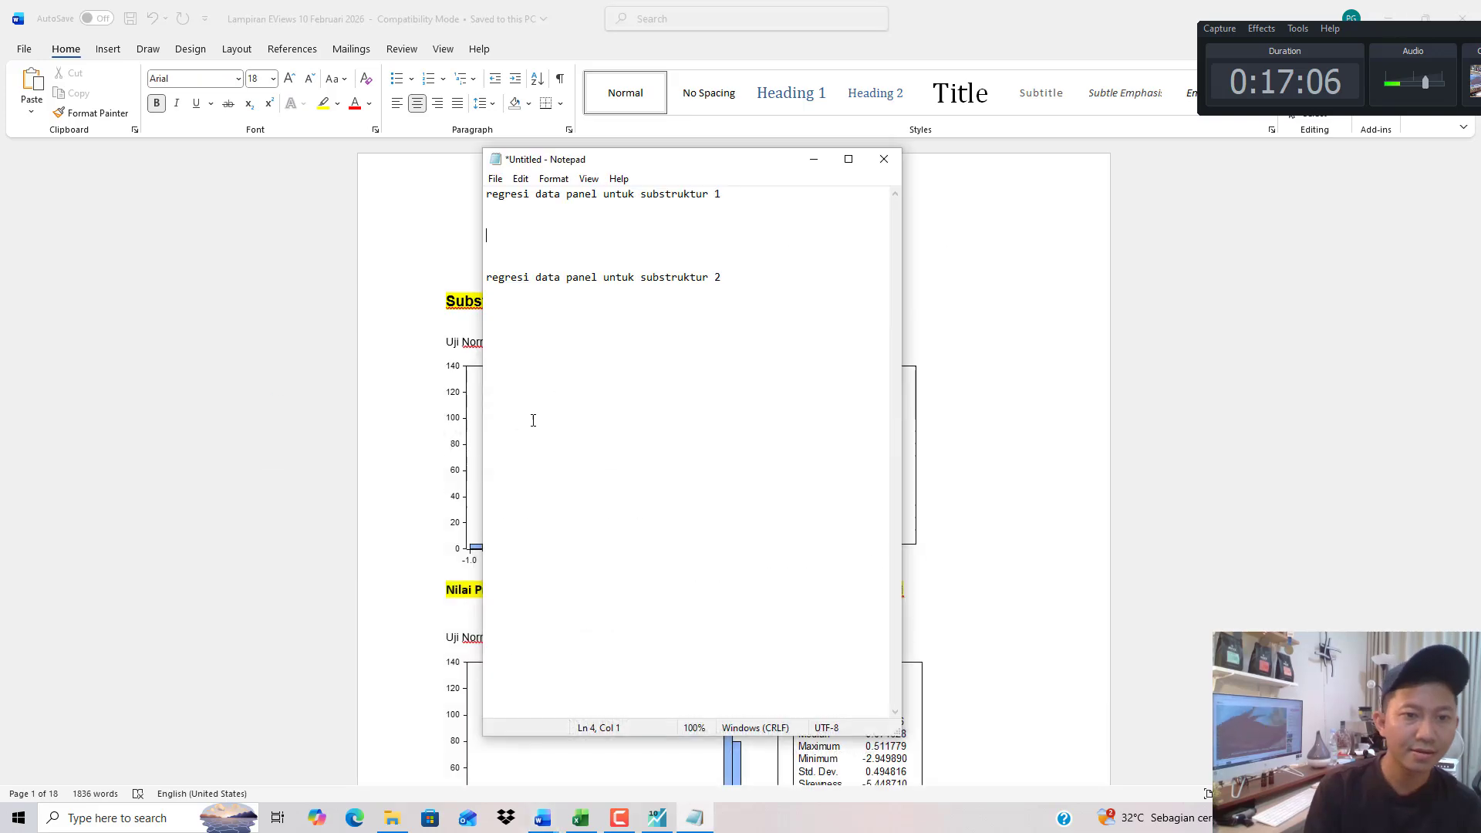
Switch to EViews and close the untitled equation and the untitled group, confirming their deletion.
left_click(657, 817)
left_click_drag(1424, 36, 1477, 94)
left_click(1472, 28)
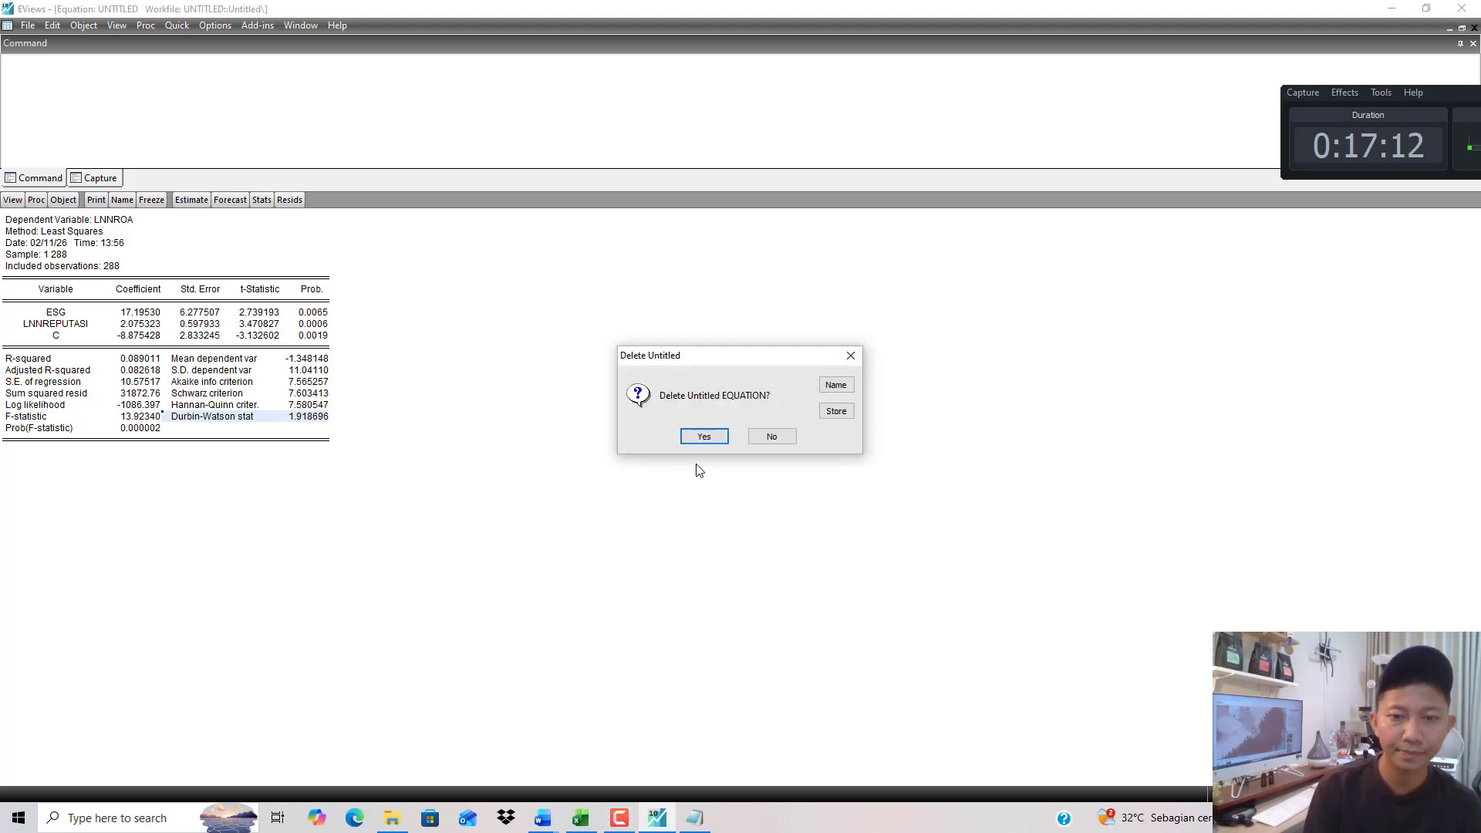
left_click(703, 437)
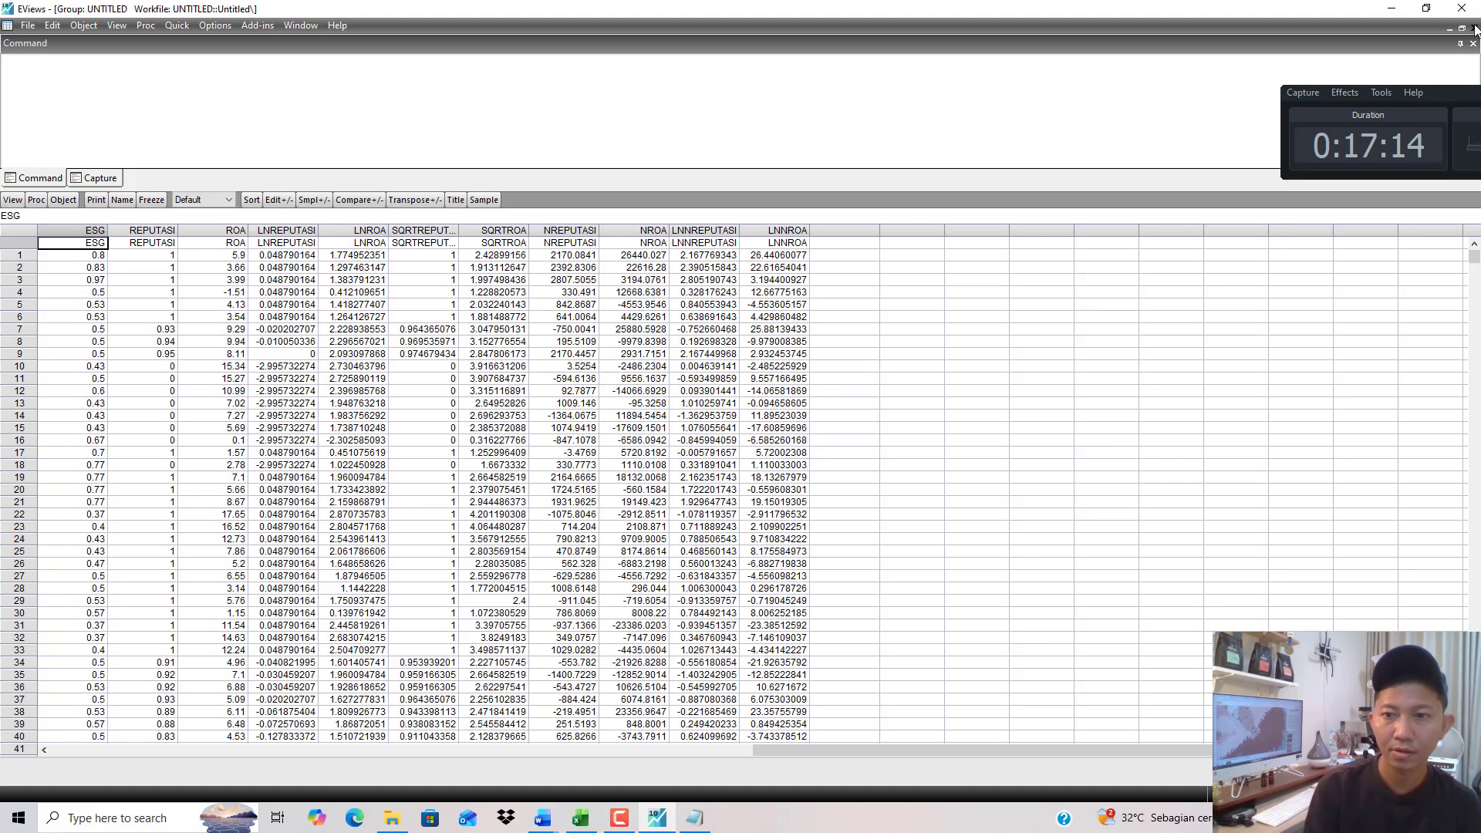
left_click(1473, 28)
left_click(703, 436)
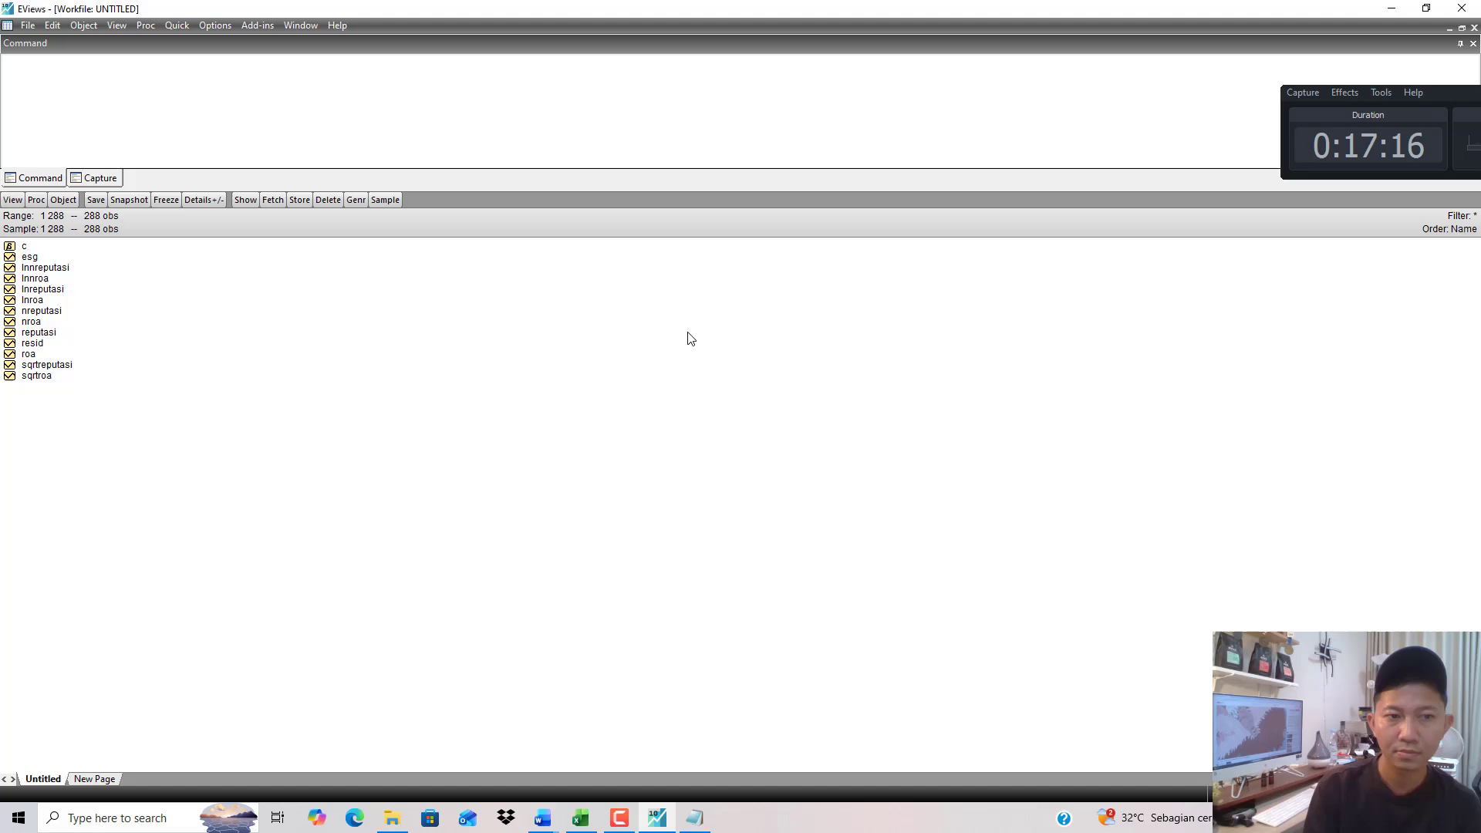
left_click(1461, 8)
left_click(683, 439)
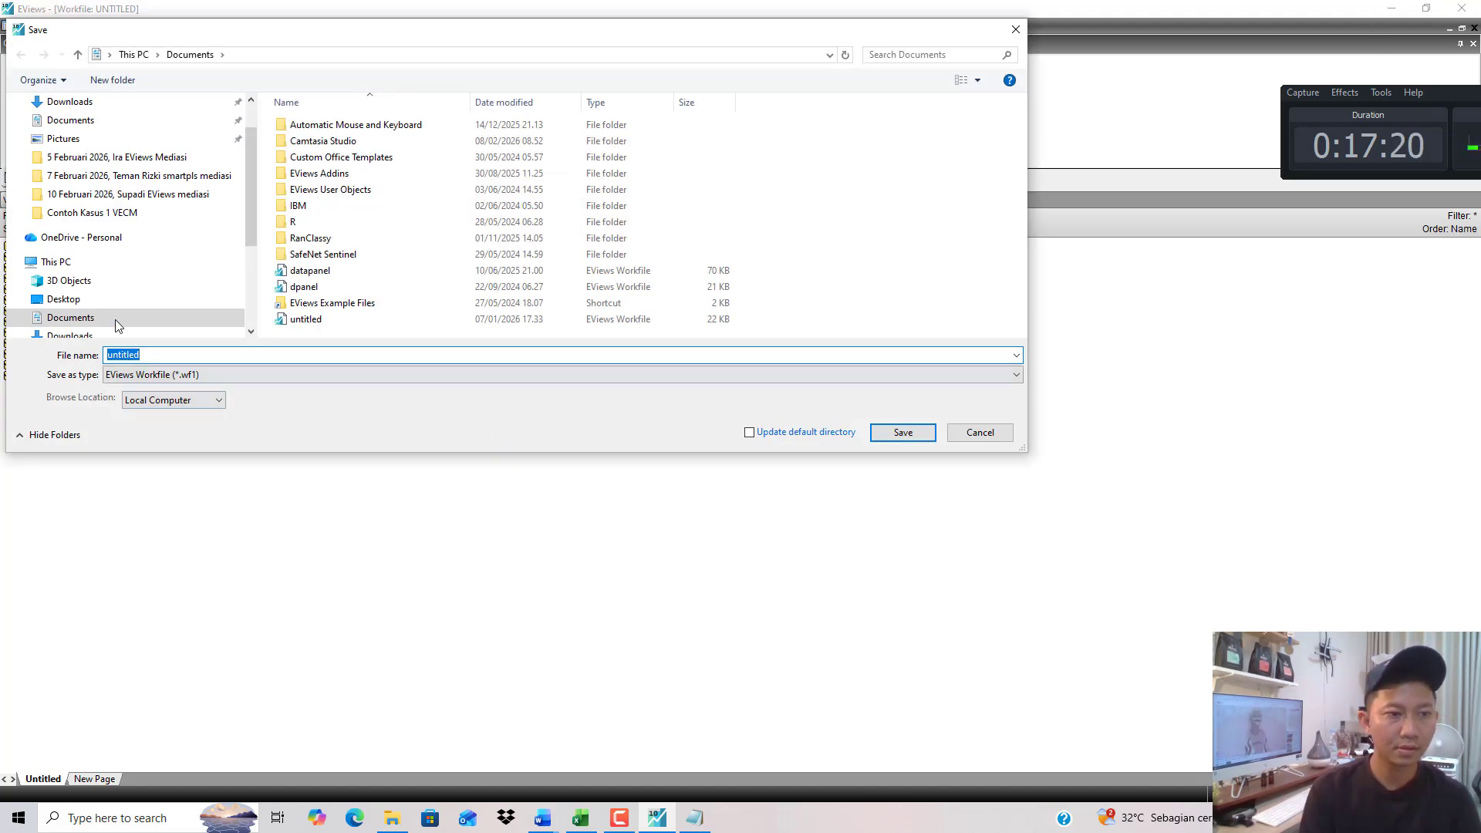
left_click(1015, 30)
left_click(1461, 8)
left_click(697, 446)
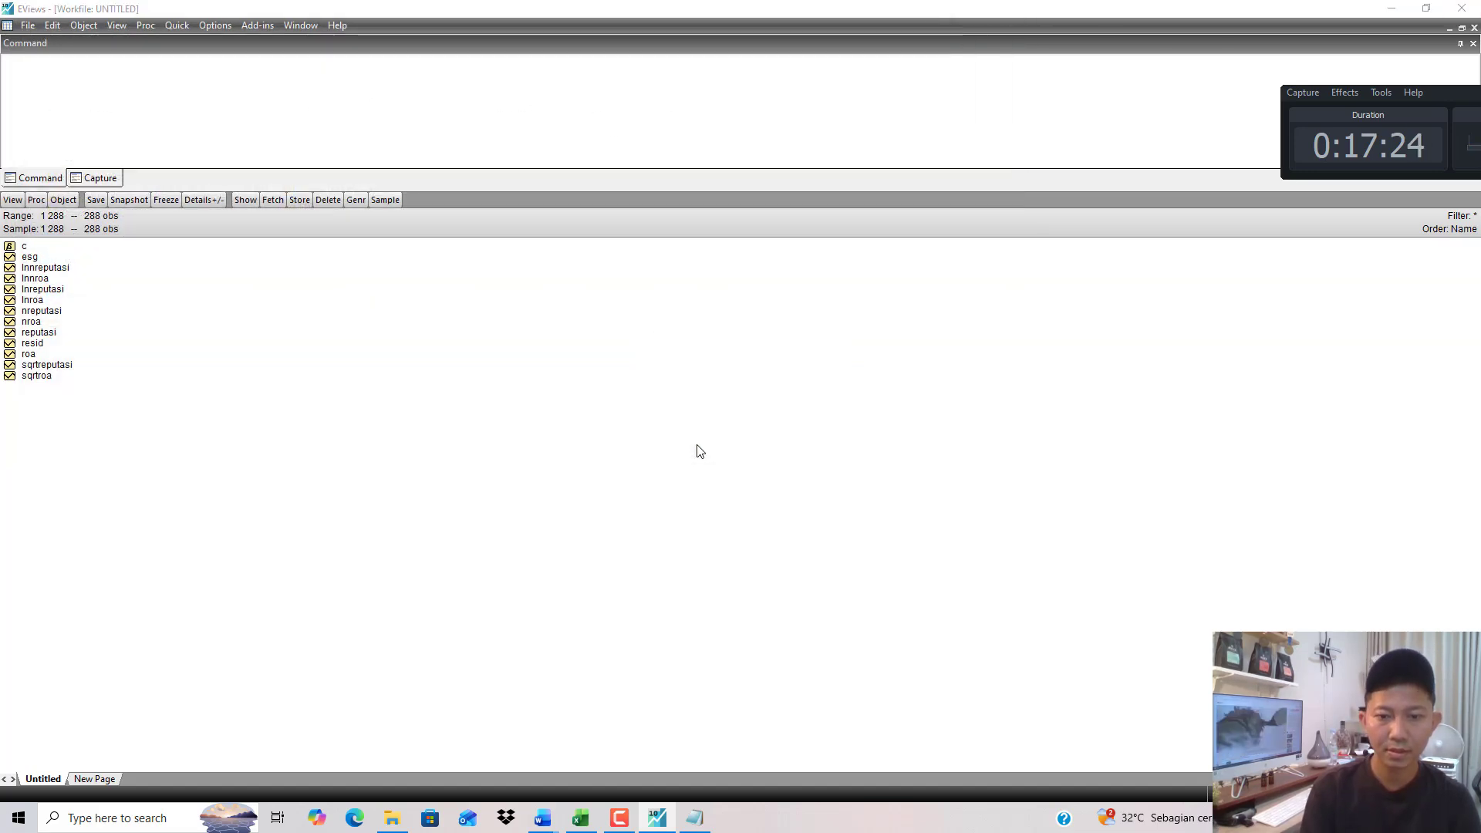
left_click(977, 429)
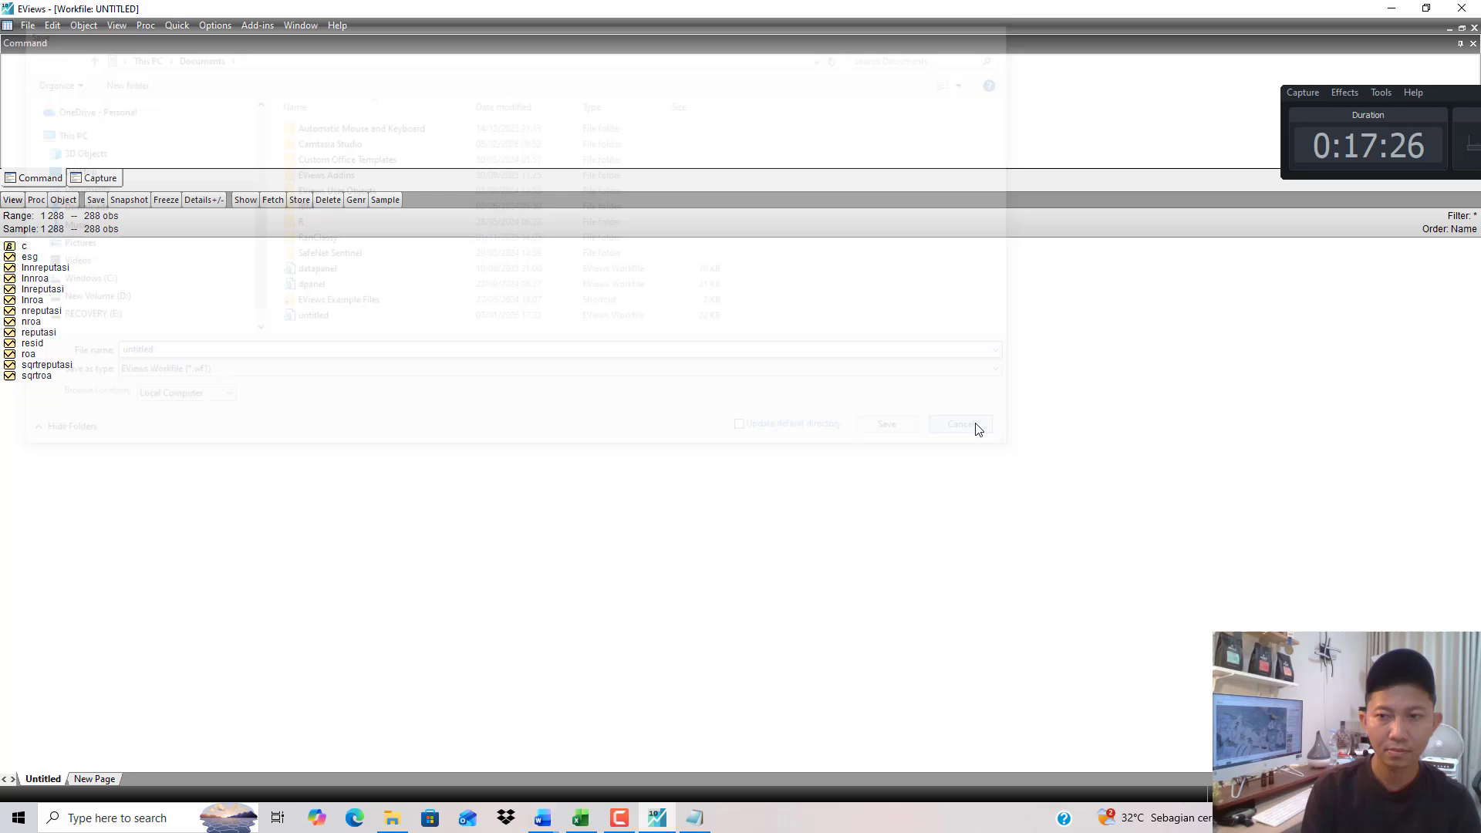
Close EViews without saving the workfile, relaunch it and dismiss the startup screen.
left_click(1461, 8)
left_click(741, 440)
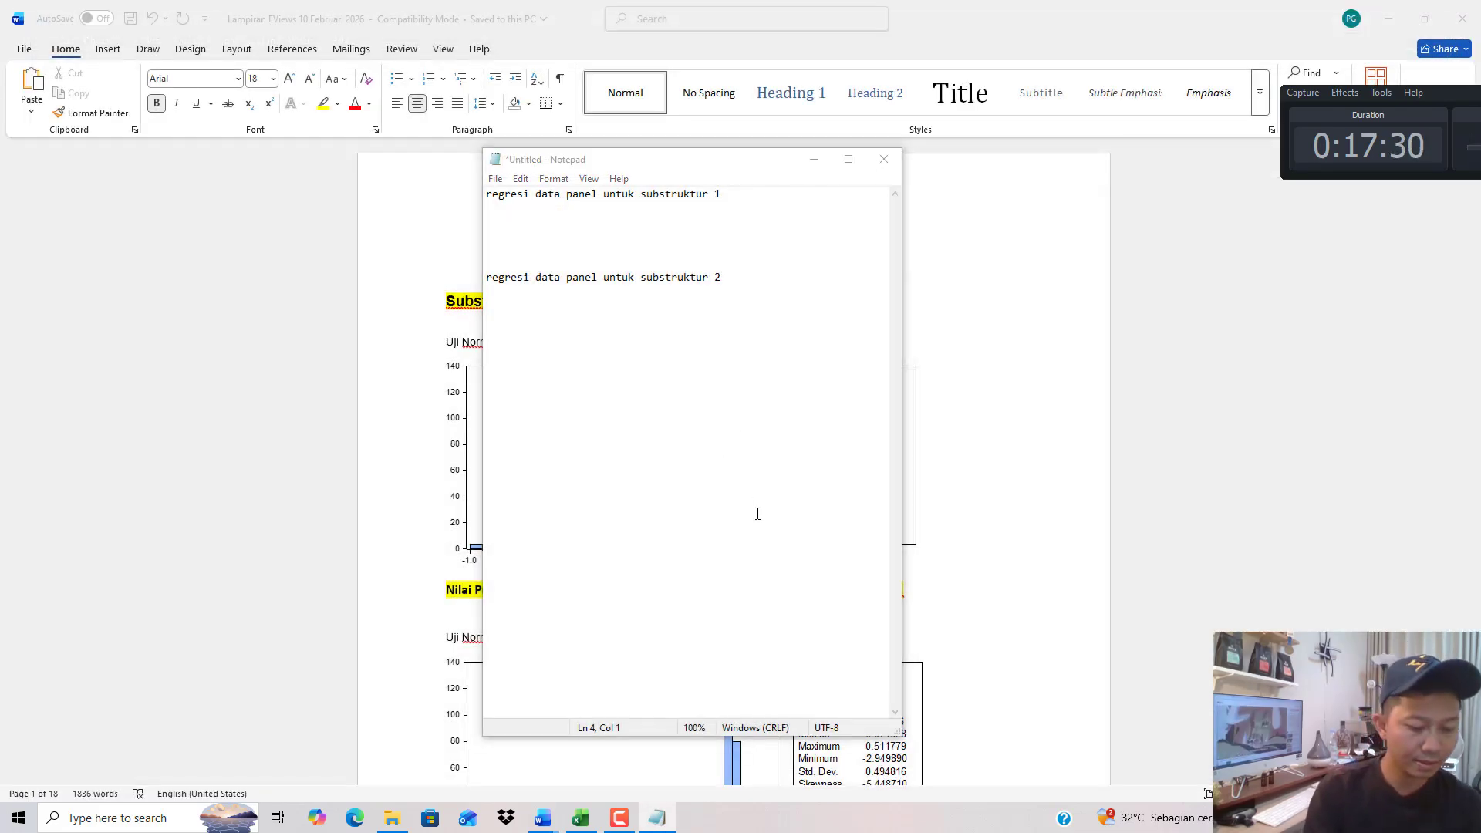
key("super")
type("ev")
key("Return")
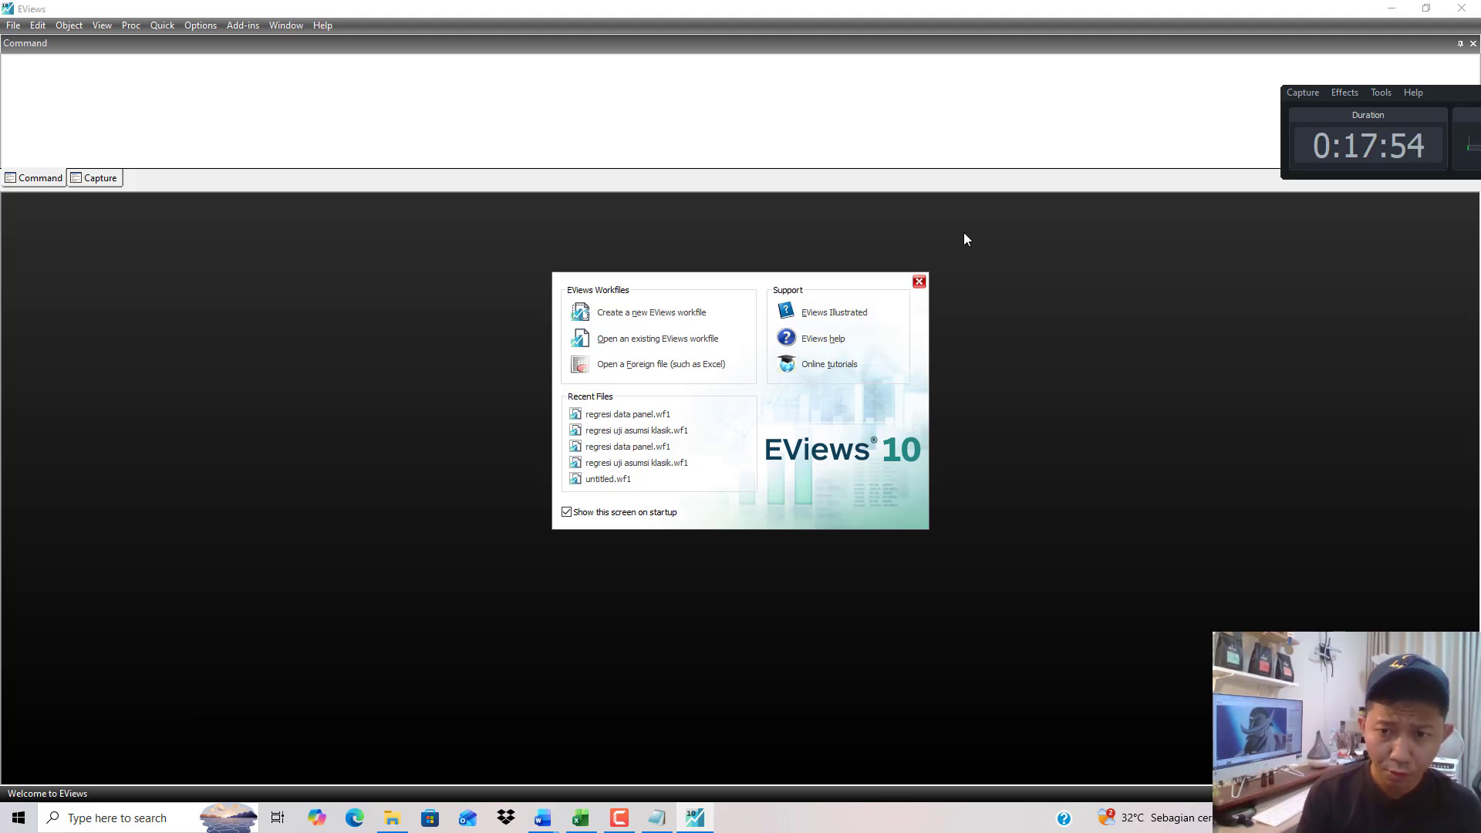
left_click(918, 283)
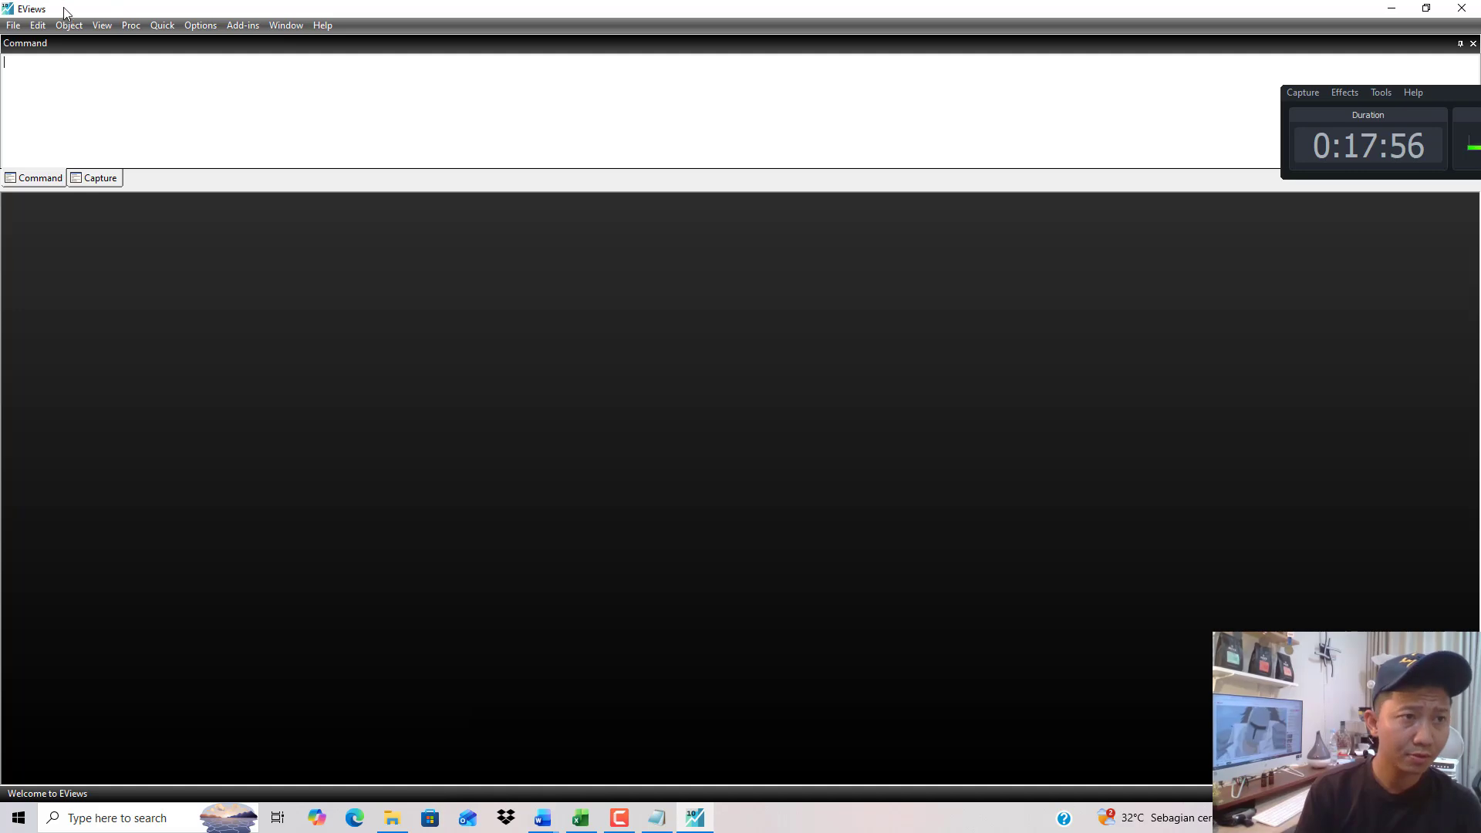
Start a new workfile and set its structure type to Balanced Panel.
left_click(13, 25)
key("Left")
key("Left")
key("Left")
key("Left")
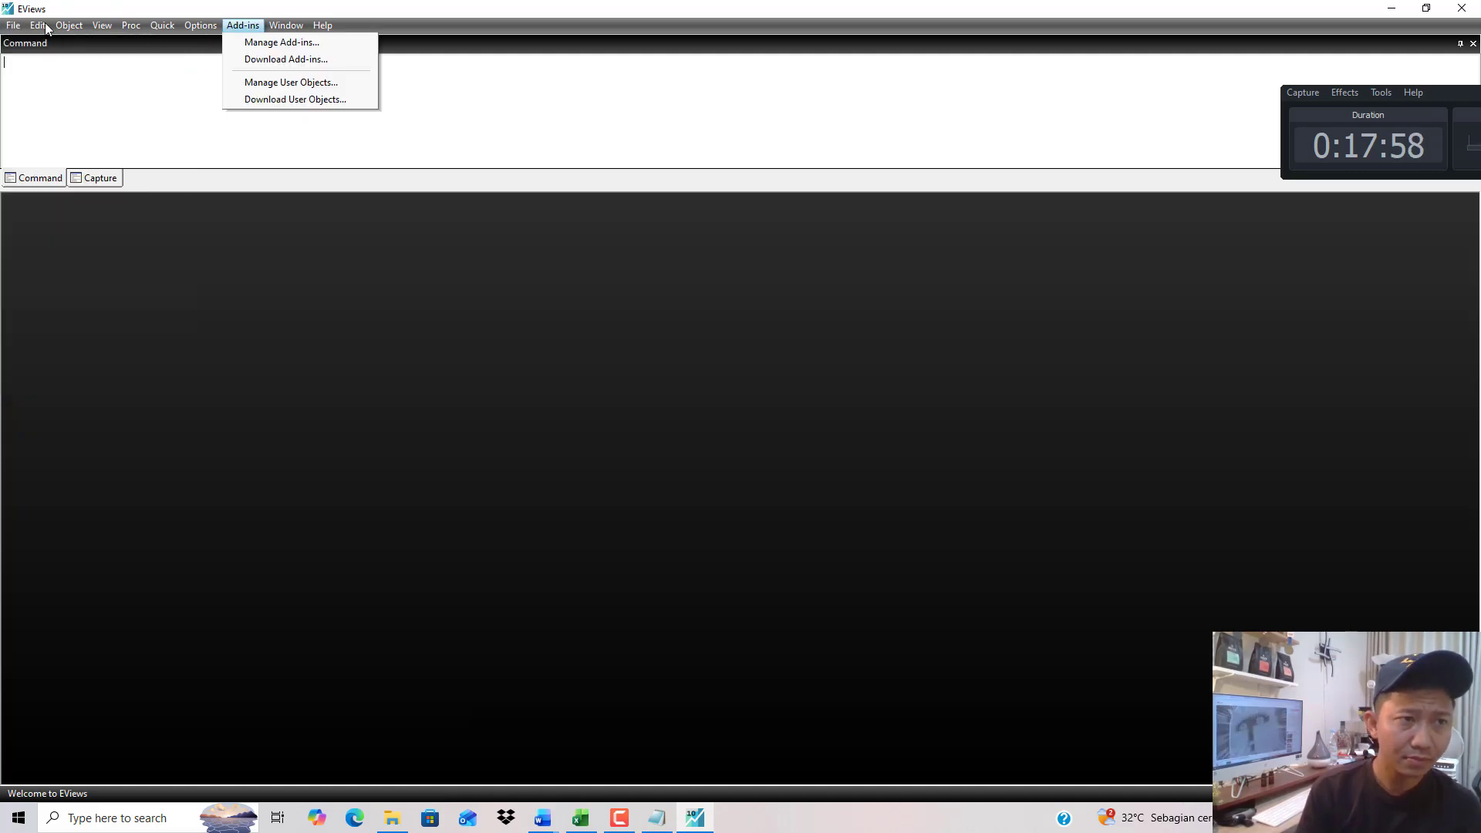
mouse_move(219, 43)
left_click(266, 44)
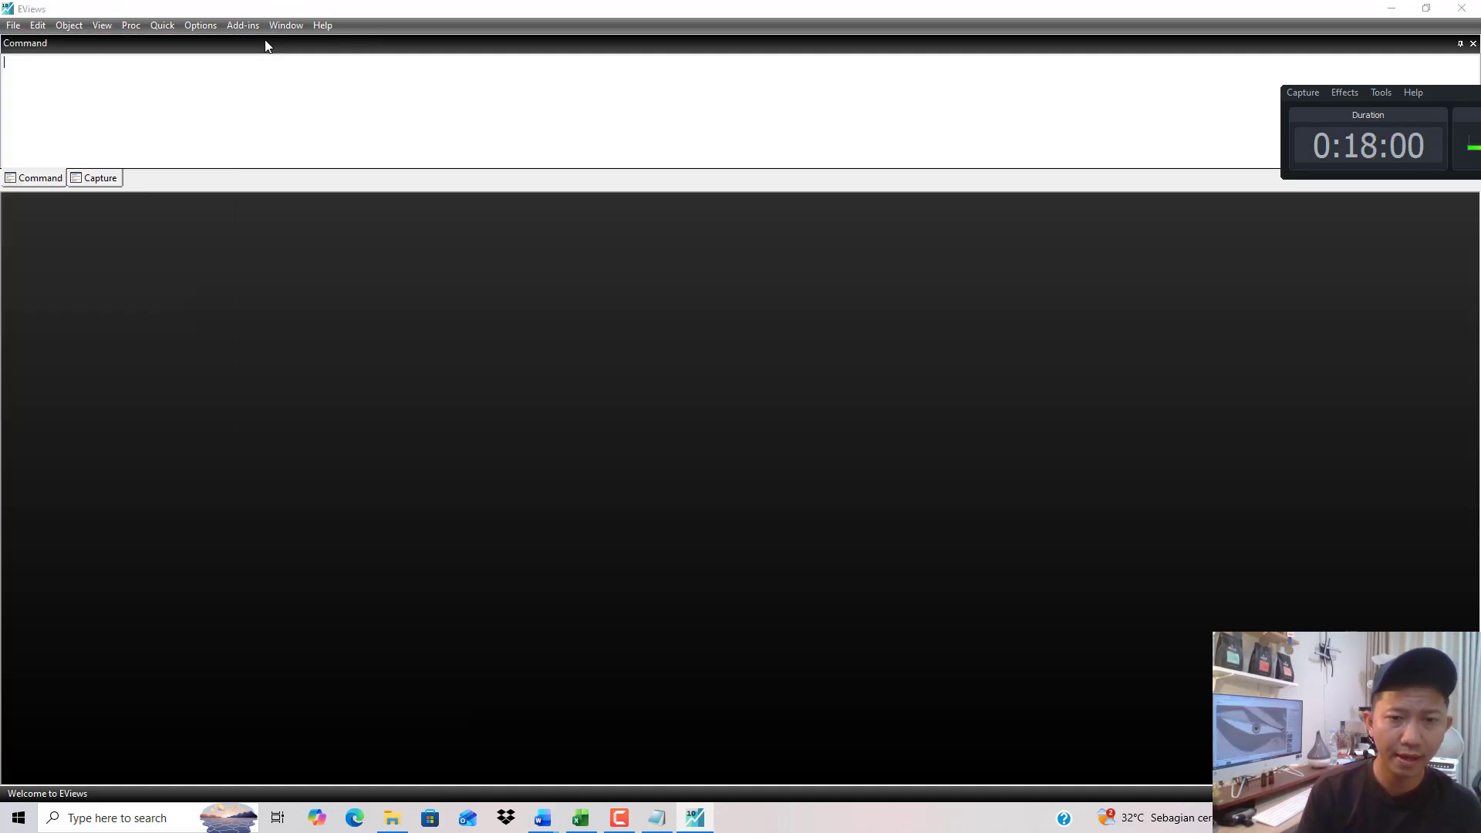
left_click(611, 321)
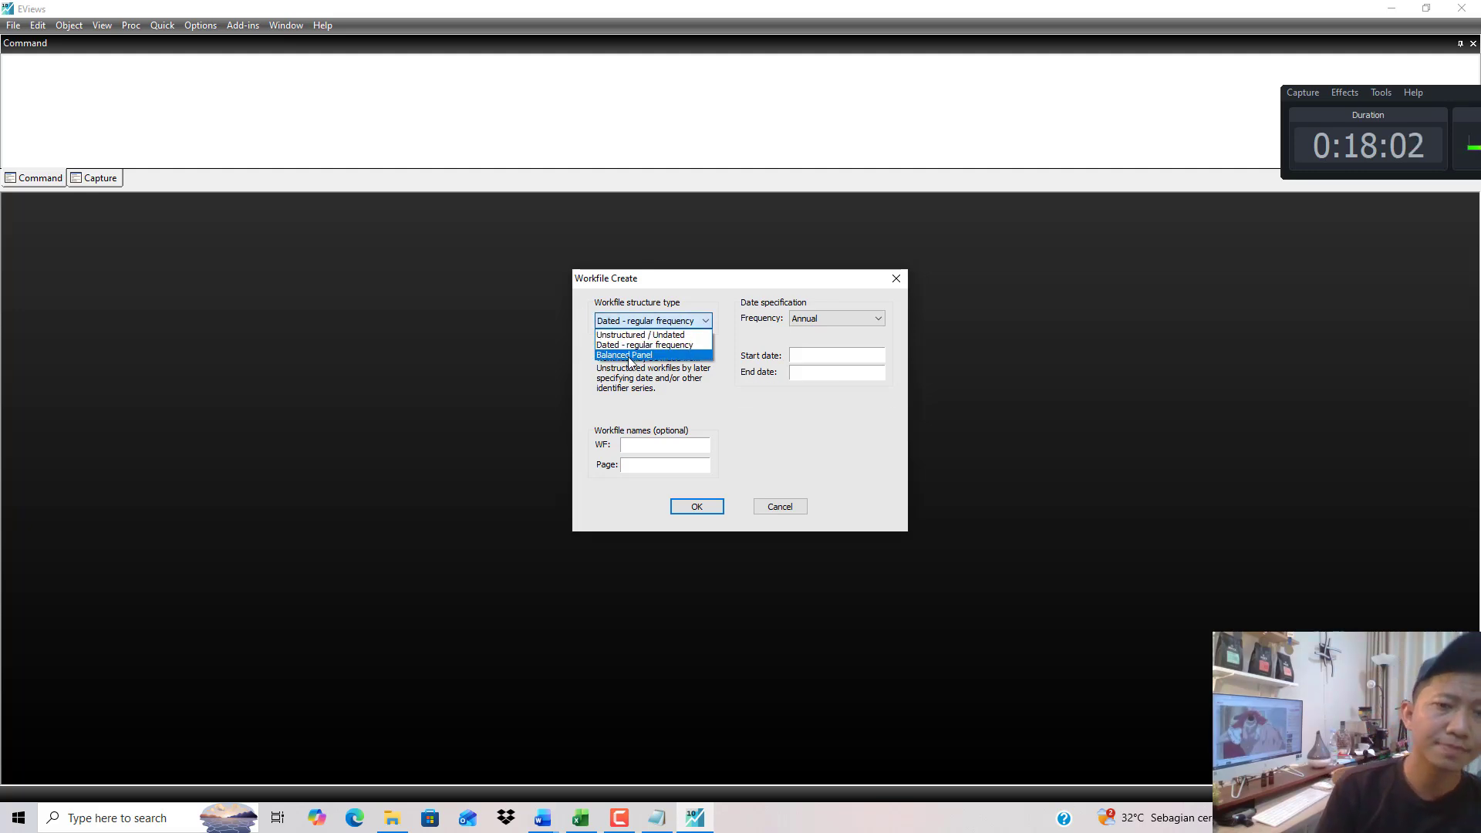
left_click(629, 355)
Switch to the "Data Rapi Proses" workbook in Excel and check the last company number and its years in Sheet1.
left_click(580, 817)
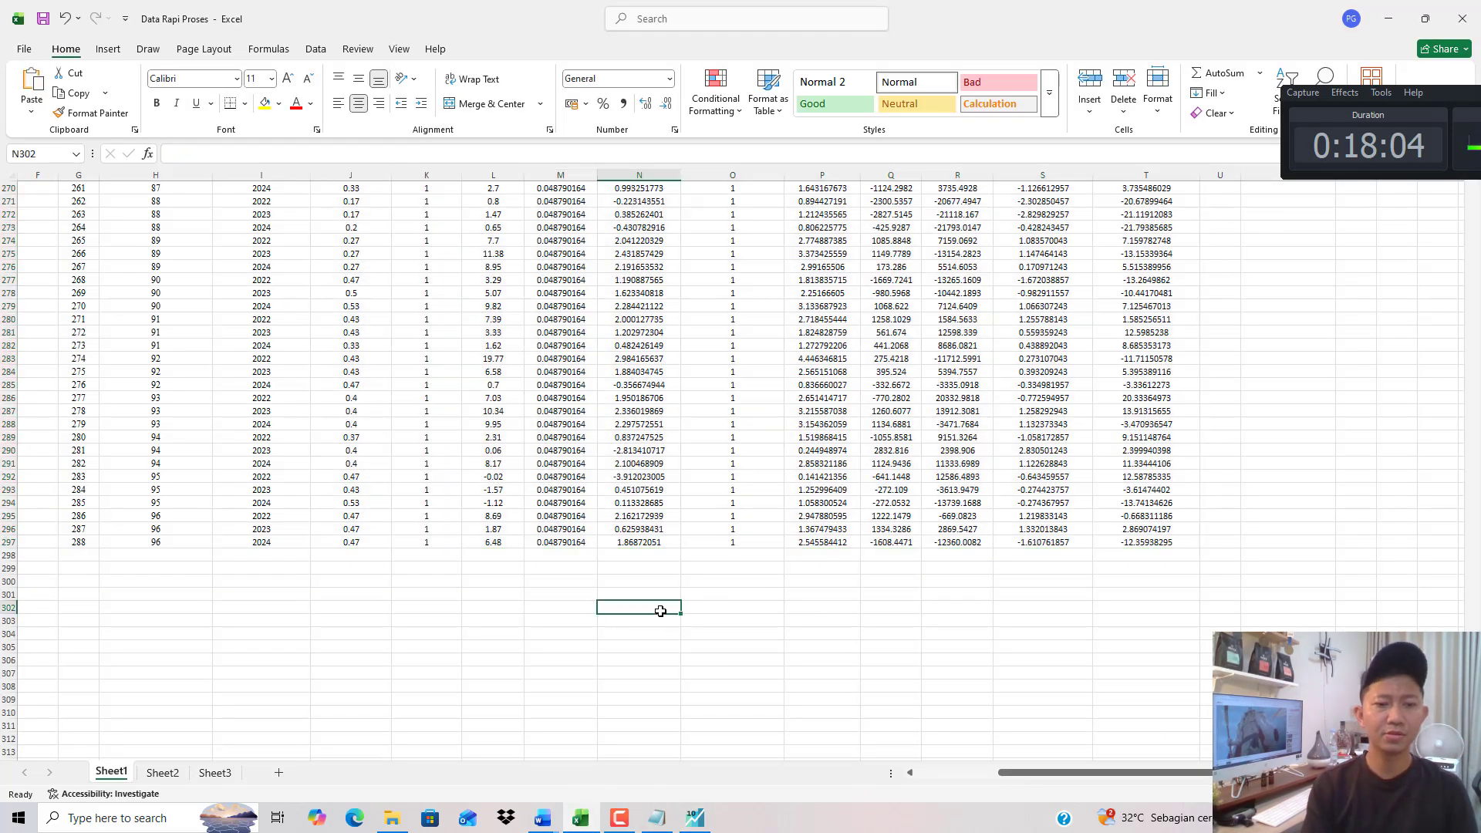
left_click_drag(1083, 769, 1003, 770)
left_click(568, 466)
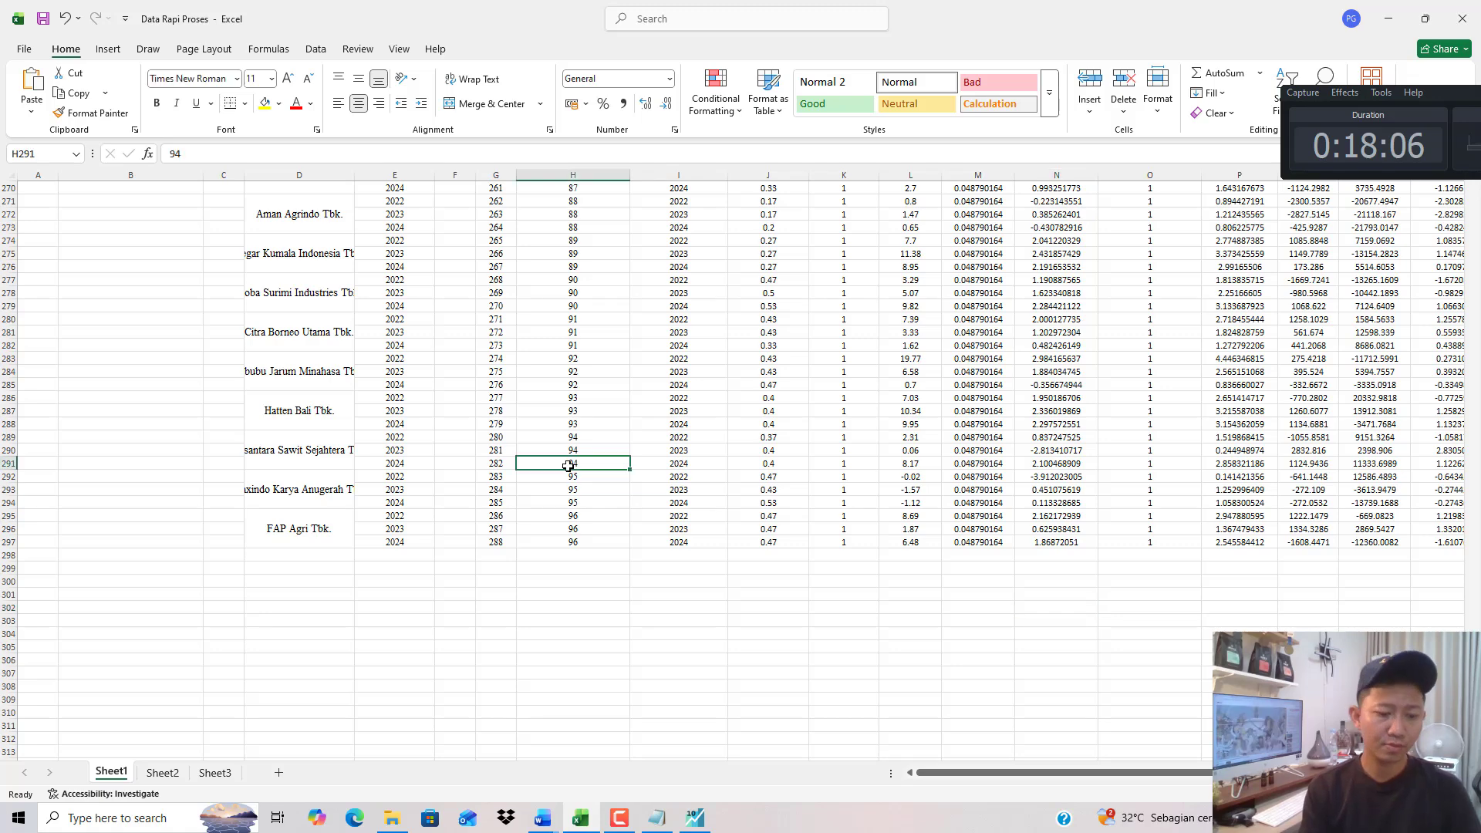
left_click_drag(502, 514, 572, 538)
left_click_drag(688, 516, 689, 542)
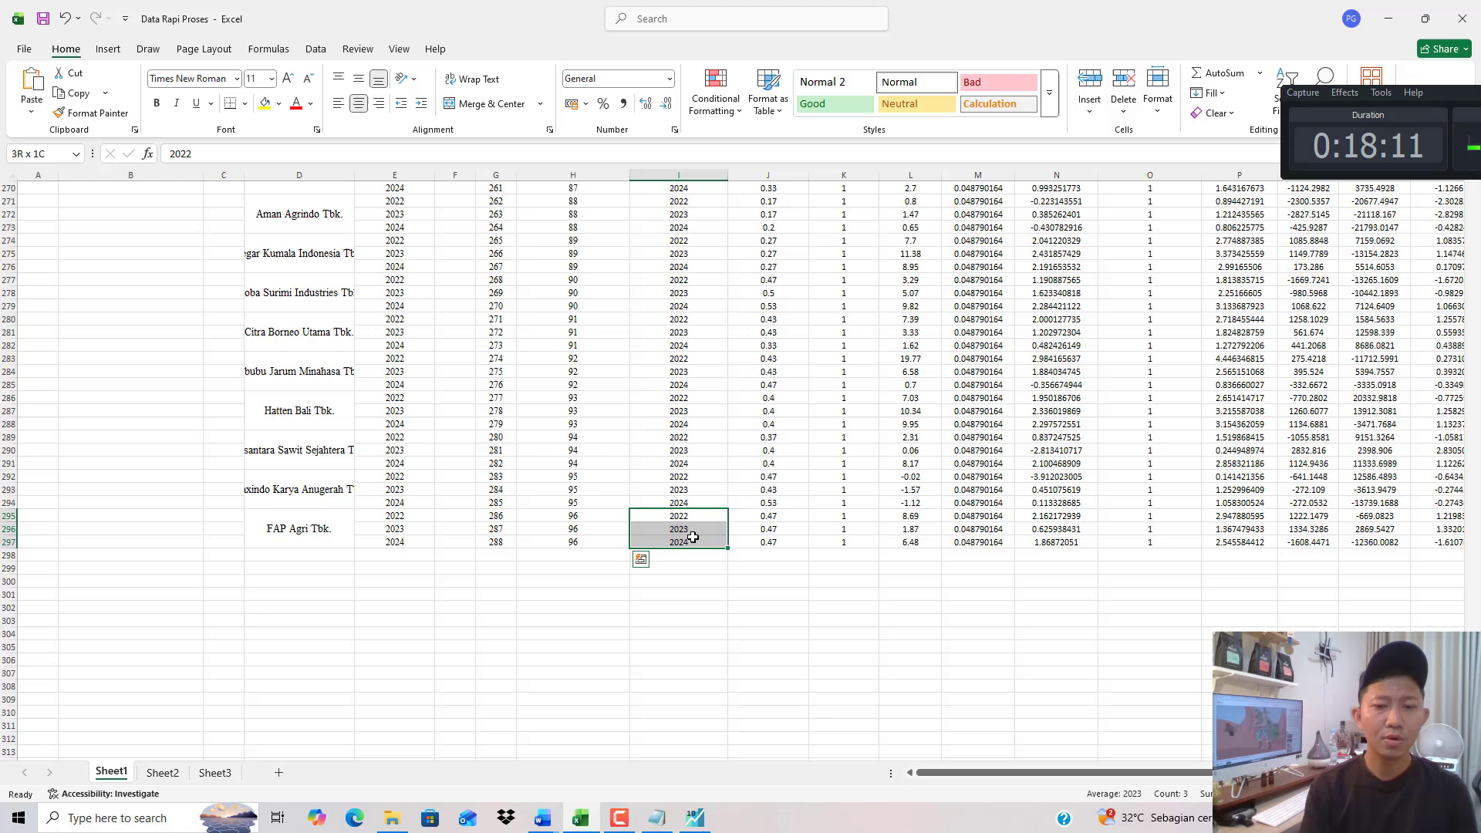
Return to EViews and create the annual panel workfile with start date 2022, end date 2024 and 96 cross sections.
left_click(697, 817)
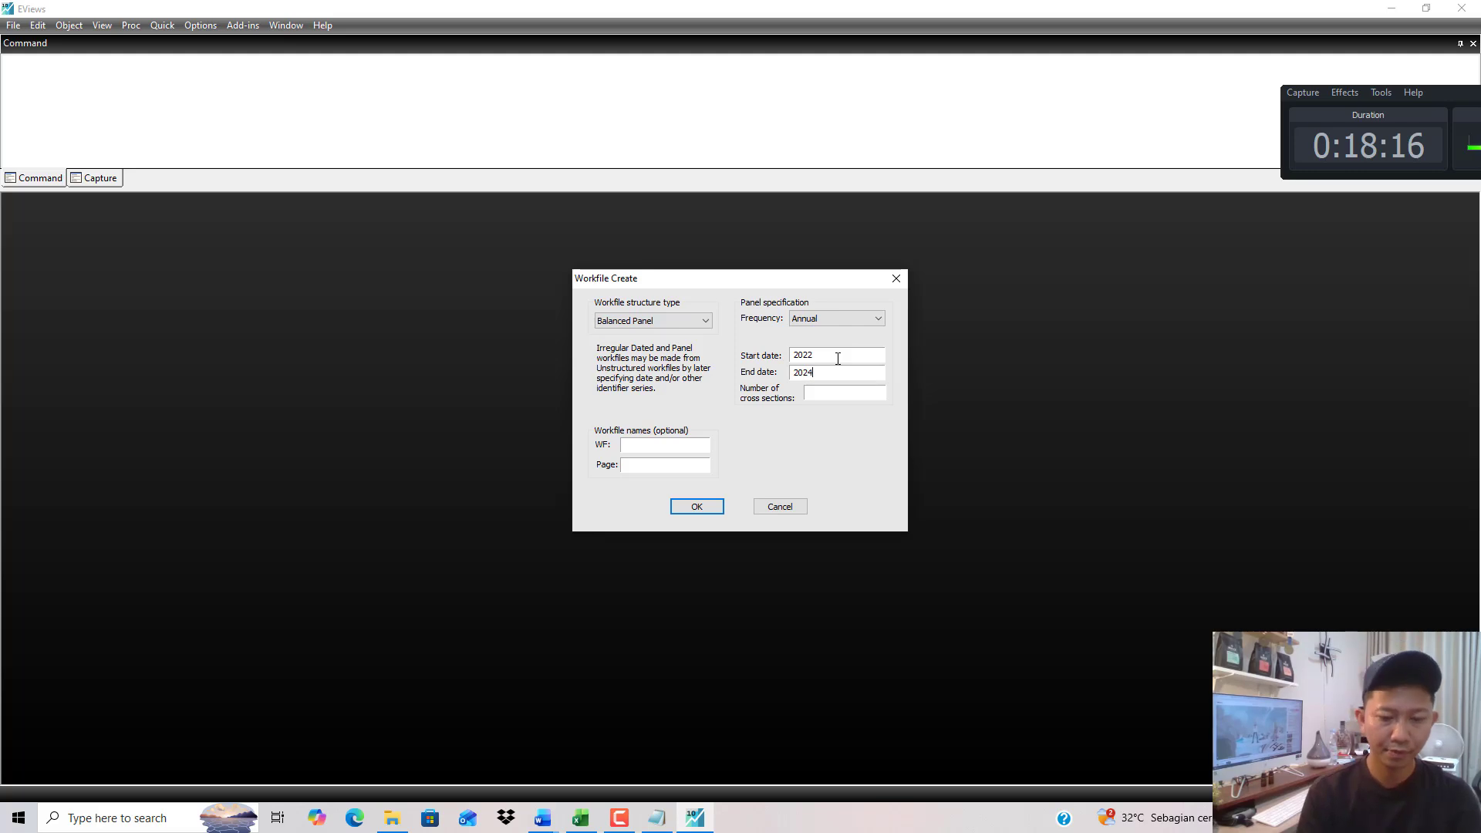
left_click(586, 807)
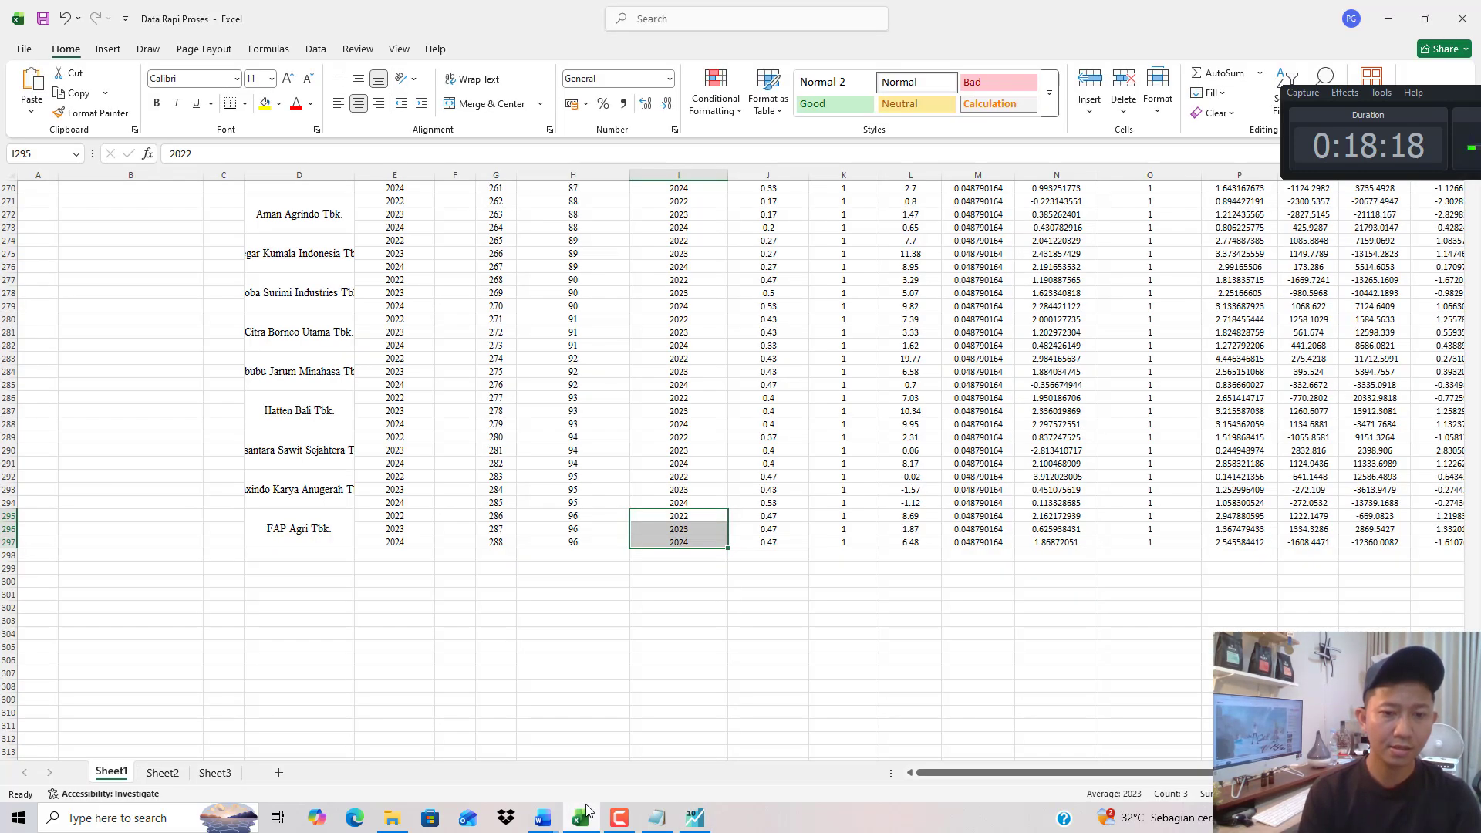
key("alt+Tab")
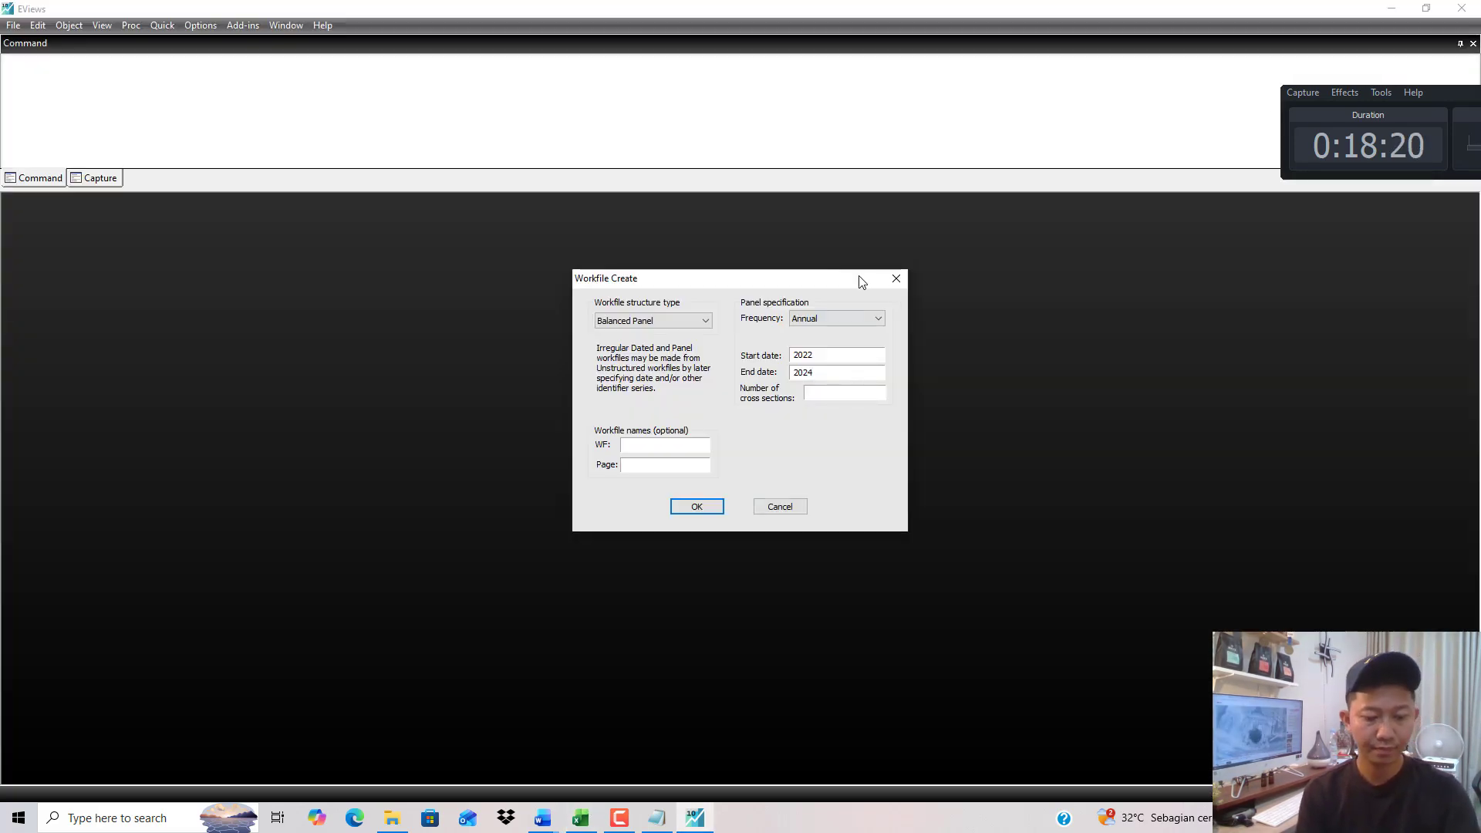
type("96")
left_click(701, 505)
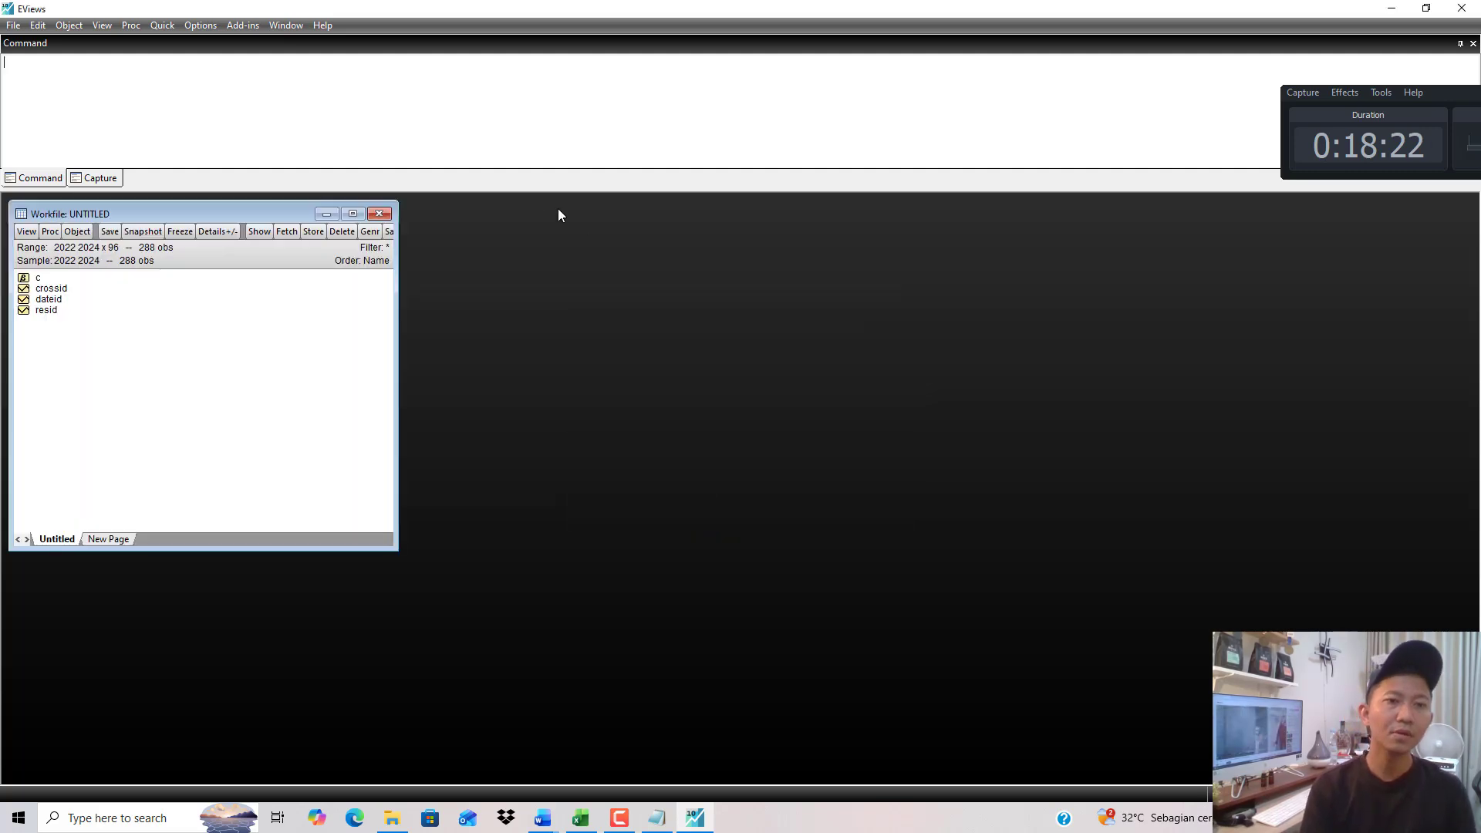
Maximize the workfile, open an empty group and select the blank series-name cell above the first observation.
left_click(352, 214)
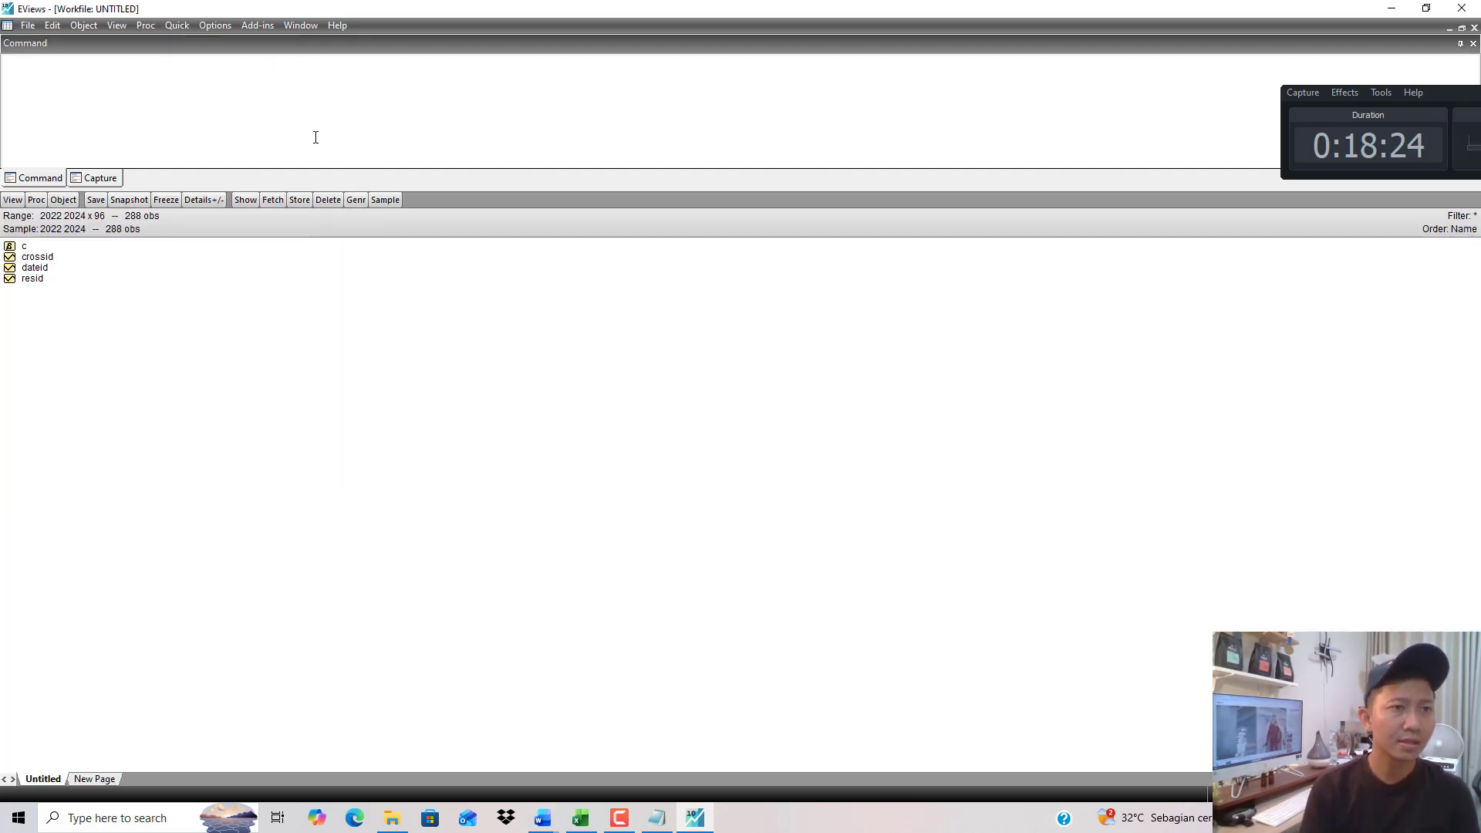
left_click(176, 26)
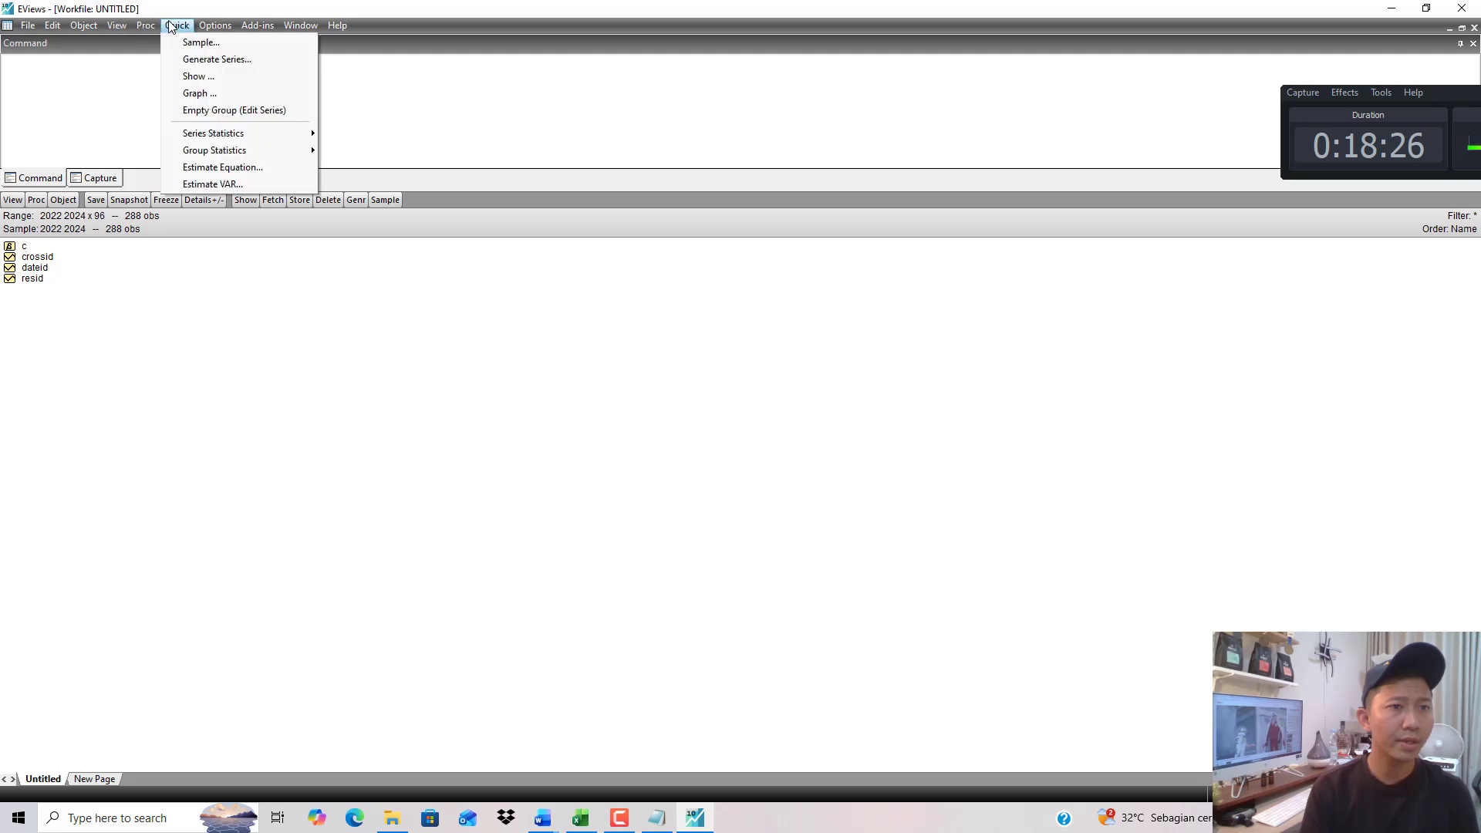
left_click(235, 112)
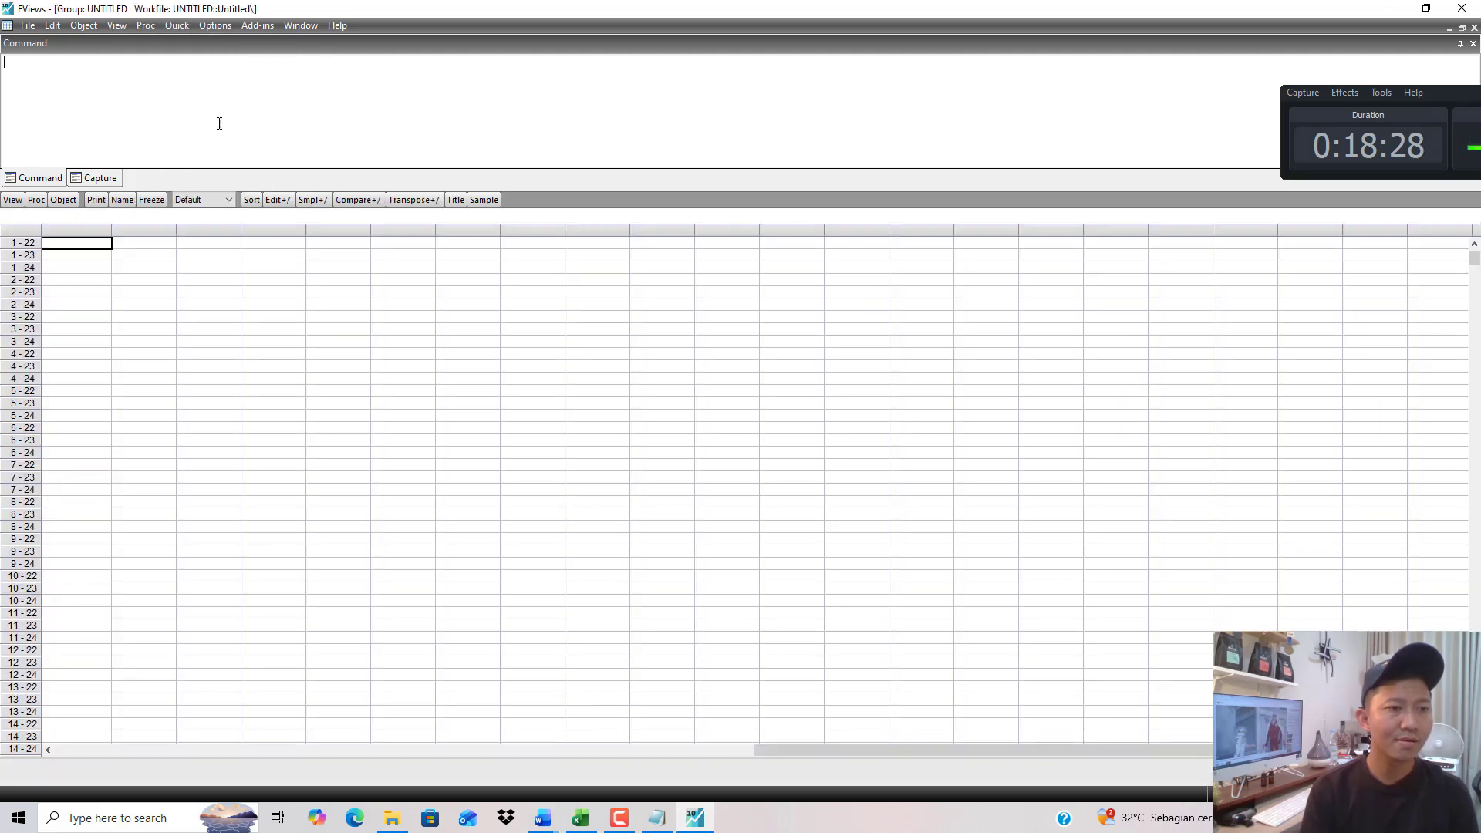
left_click(75, 246)
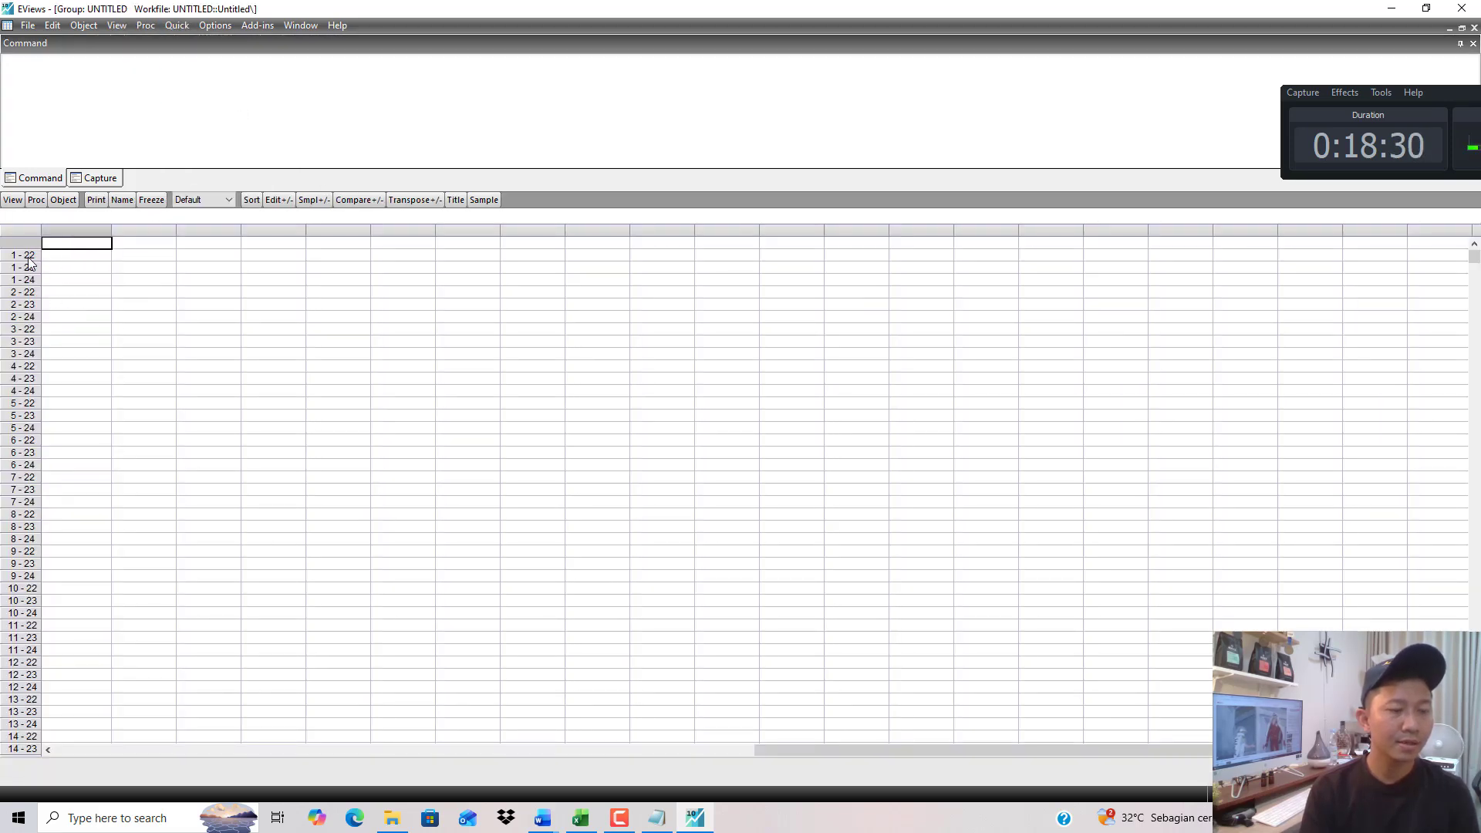
key("Down")
key("Down")
key("Down")
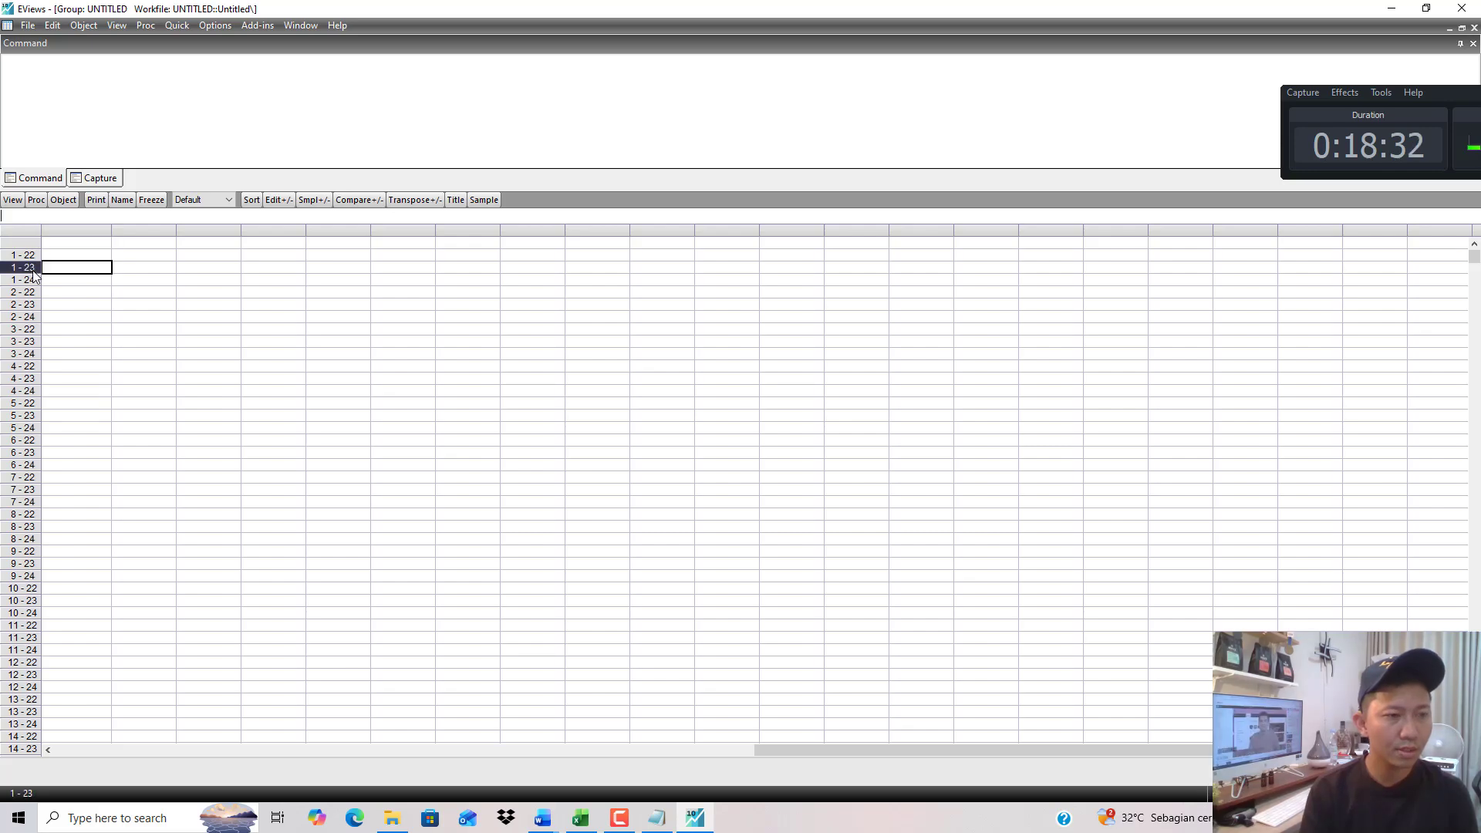
left_click(78, 244)
Switch to the "Data Rapi Proses" workbook in Excel and select the row 9 headers from ESG through lnnROA in Sheet1.
left_click(580, 817)
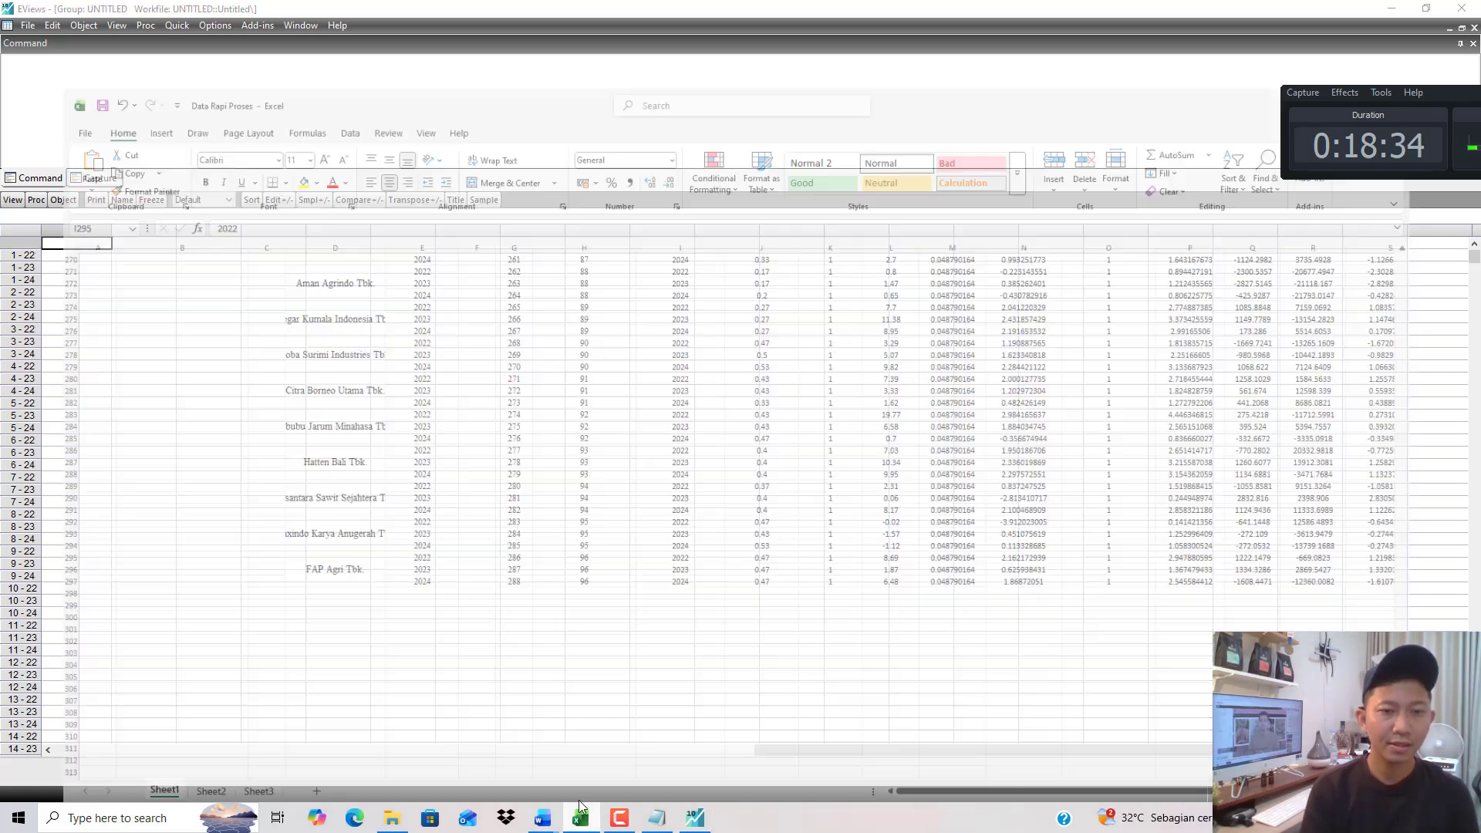
left_click_drag(1471, 717, 1472, 224)
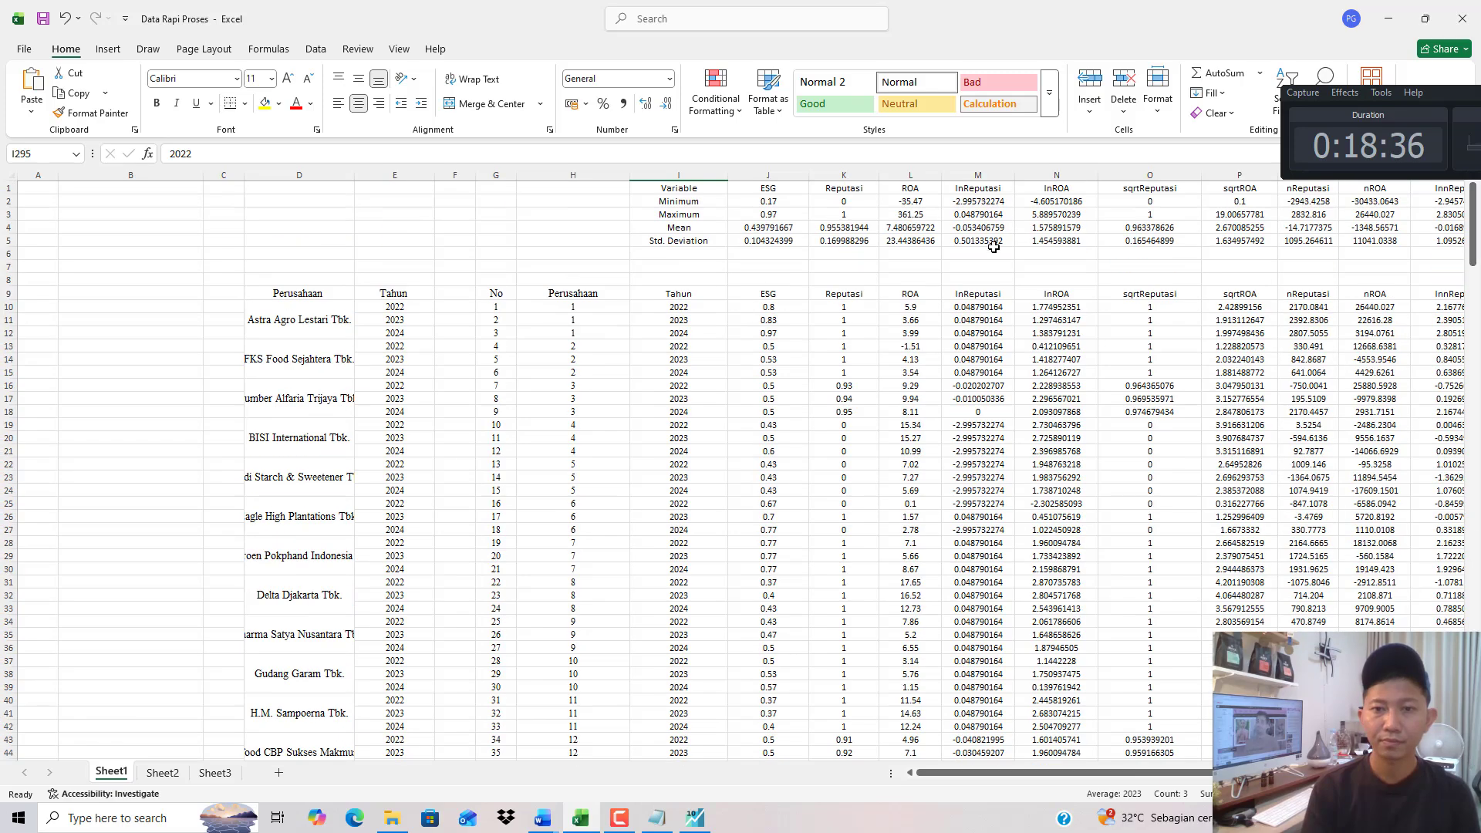
left_click(759, 294)
key("shift+Right")
key("shift+Right")
key("shift+Right")
key("shift+Right")
key("shift+Right")
key("shift+Right")
key("shift+Right")
key("shift+Right")
key("shift+Right")
key("shift+Right")
key("shift+Right")
key("shift+Right")
key("shift+Right")
key("shift+Right")
key("shift+Right")
key("shift+Right")
key("shift+Right")
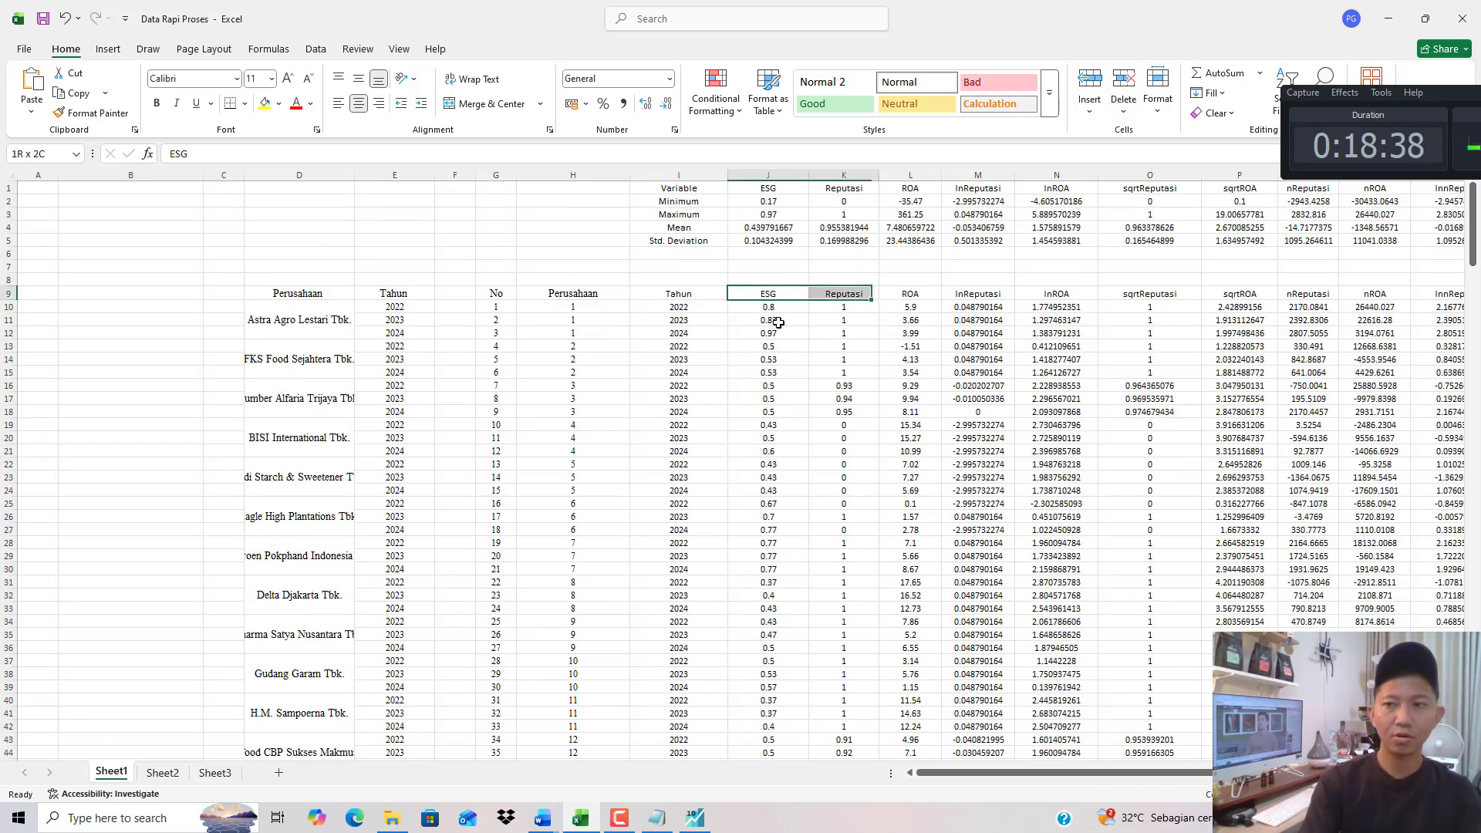
key("shift+Left")
key("shift+Left")
key("shift+Left")
key("shift+Left")
key("shift+Left")
key("shift+Left")
key("shift+Left")
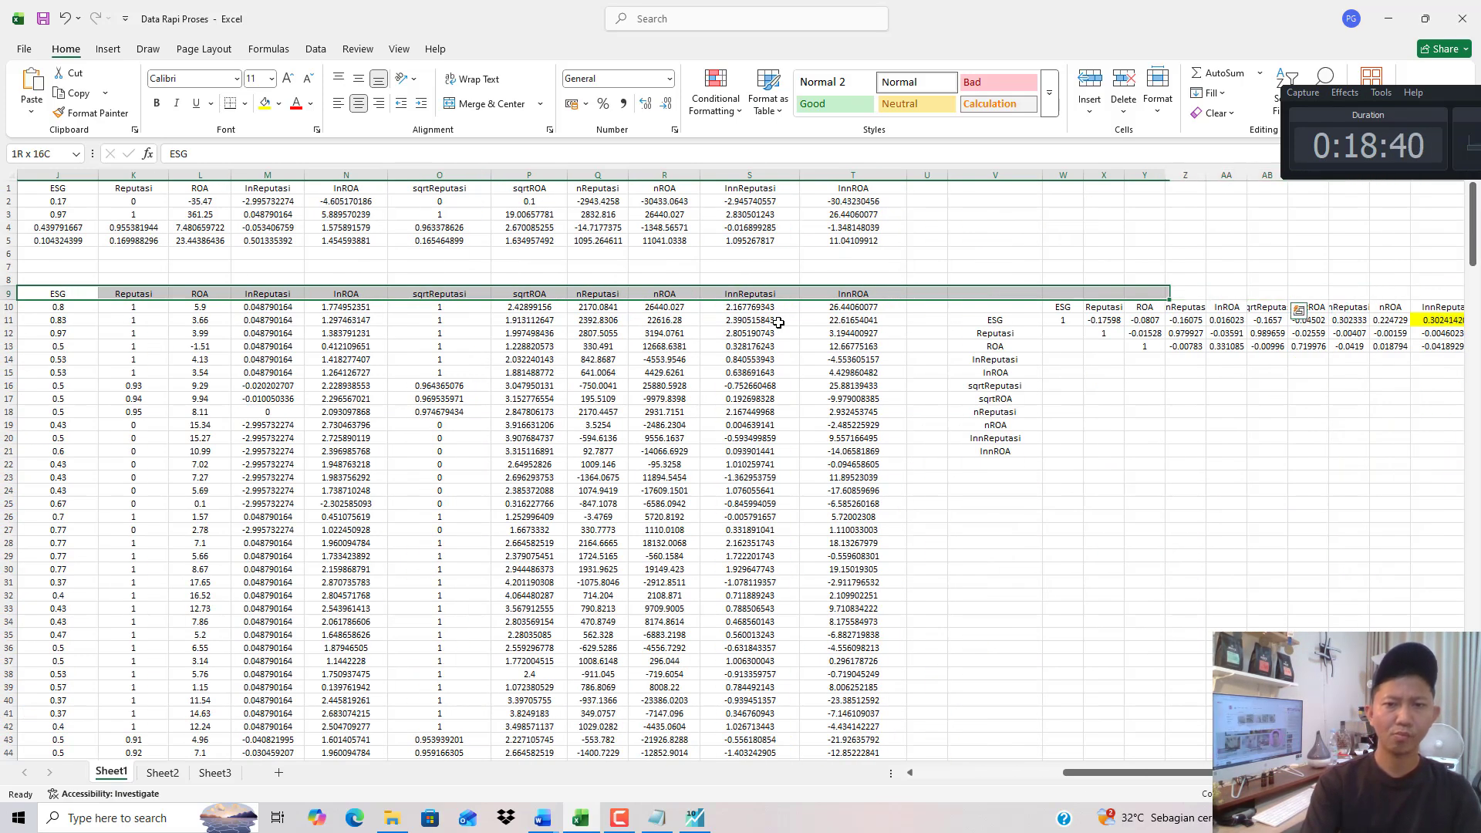
Extend the header selection down to the last data row, covering J9:T297.
key("shift+Down")
key("shift+Down")
key("shift+Down")
key("shift+Down")
key("shift+Down")
key("shift+Down")
key("shift+Down")
key("shift+Down")
key("shift+Down")
key("shift+Down")
key("shift+Down")
key("shift+Down")
key("shift+Down")
key("shift+Down")
key("shift+Down")
key("shift+Down")
key("shift+Down")
key("shift+Down")
key("shift+Down")
key("shift+Down")
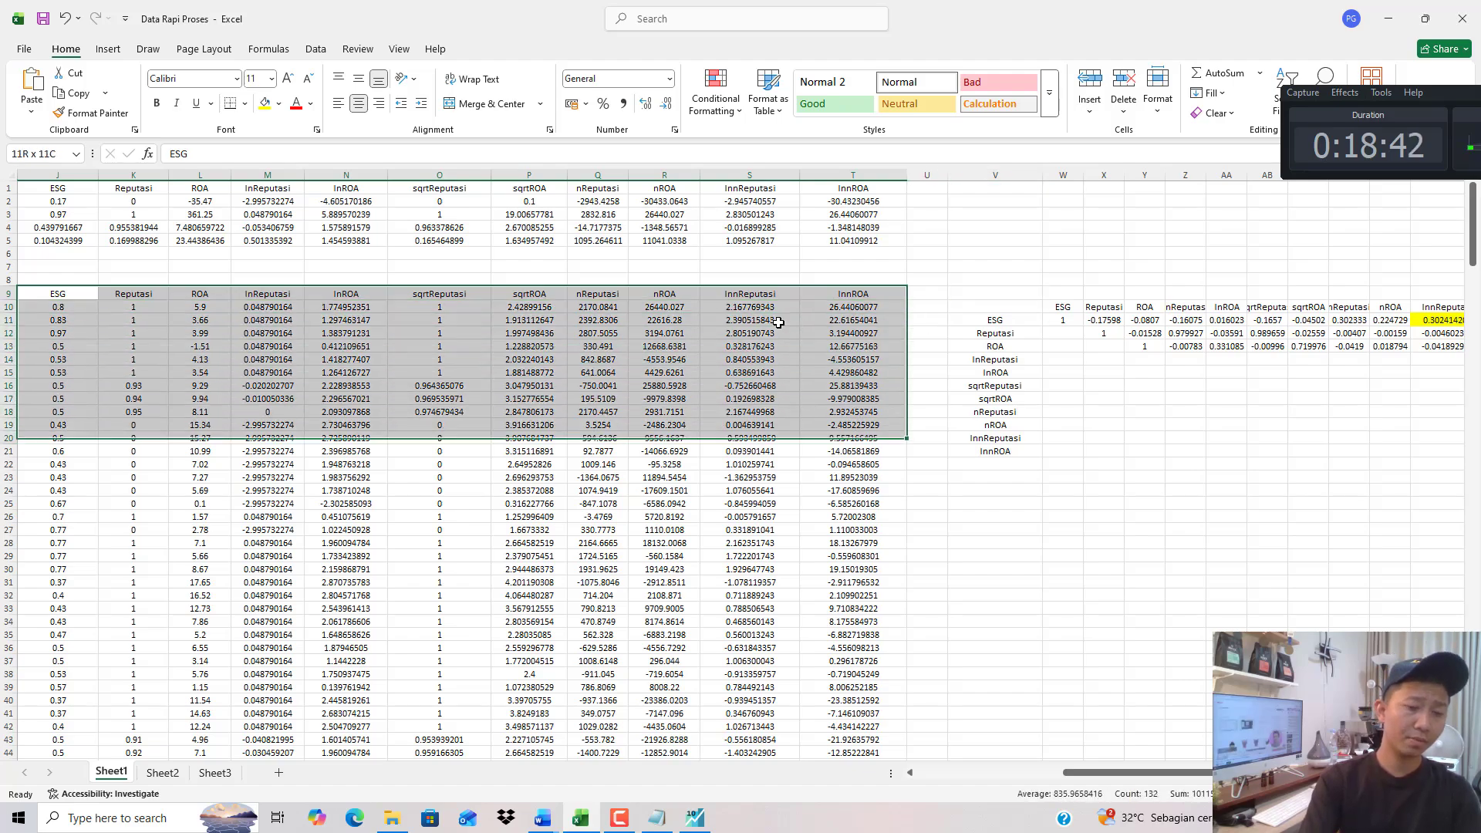
key("shift+Down")
key("shift+Down")
key("shift+Down")
key("shift+Down")
key("shift+Down")
key("shift+Down")
key("shift+Down")
key("shift+Down")
key("shift+Down")
key("shift+Down")
key("shift+Down")
key("shift+Down")
key("shift+Down")
key("shift+Down")
key("shift+Down")
key("shift+Down")
key("shift+Down")
key("shift+Down")
key("shift+Down")
key("shift+Down")
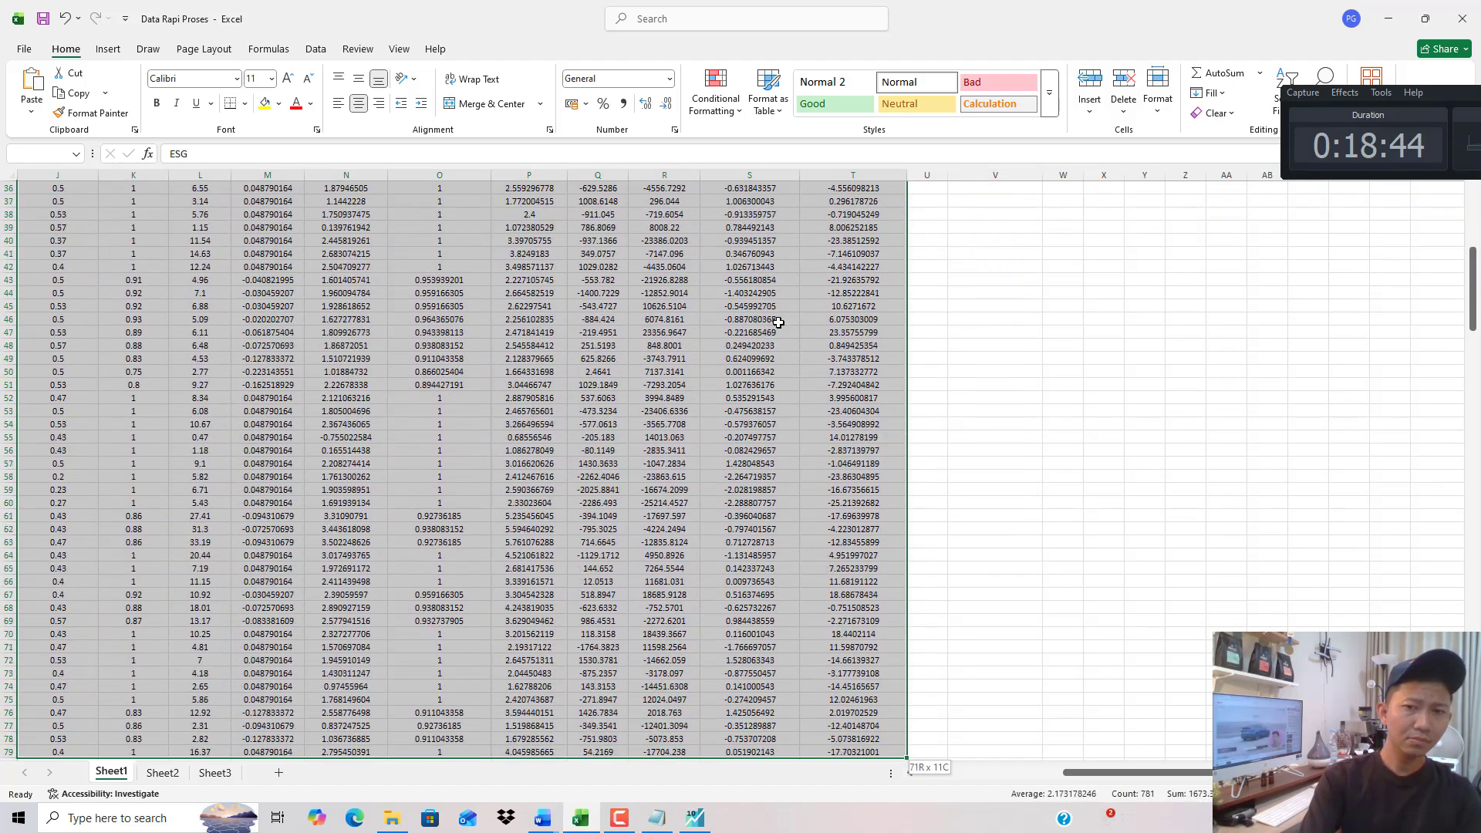
key("shift+Down")
key("shift+Down")
key("shift+Down")
key("shift+Down")
key("shift+Down")
key("shift+Down")
key("shift+Down")
key("shift+Down")
key("shift+Down")
key("shift+Down")
key("shift+Down")
key("shift+Down")
key("shift+Down")
key("shift+Down")
key("shift+Down")
key("shift+Down")
key("shift+Down")
key("shift+Down")
key("shift+Down")
key("shift+Down")
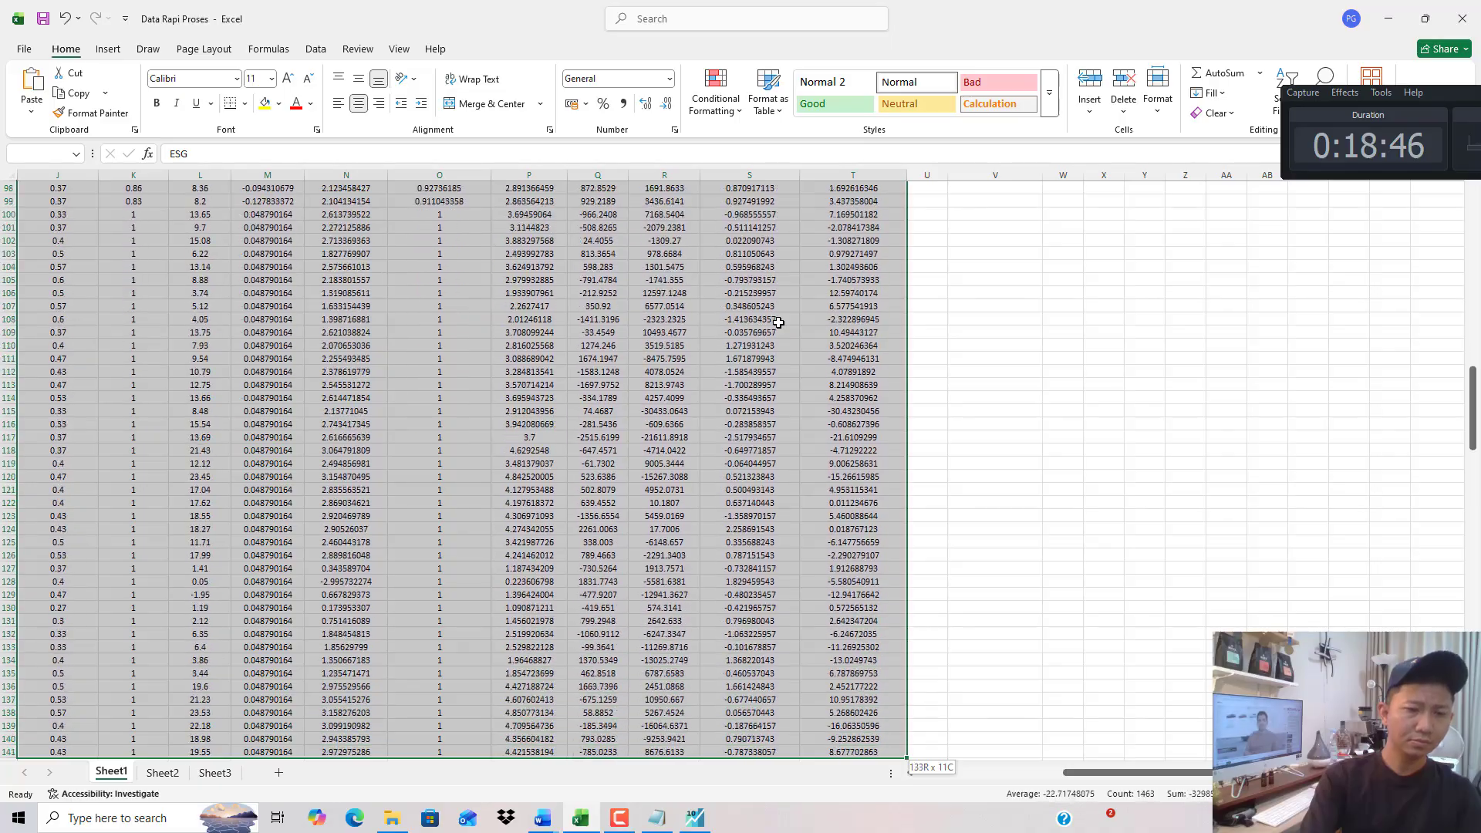
key("shift+Down")
key("shift+Down")
key("shift+Down")
key("shift+Down")
key("shift+Down")
key("shift+Down")
key("shift+Down")
key("shift+Down")
key("shift+Down")
key("shift+Down")
key("shift+Down")
key("shift+Down")
key("shift+Down")
key("shift+Down")
key("shift+Down")
key("shift+Down")
key("shift+Down")
key("shift+Down")
key("shift+Down")
key("shift+Down")
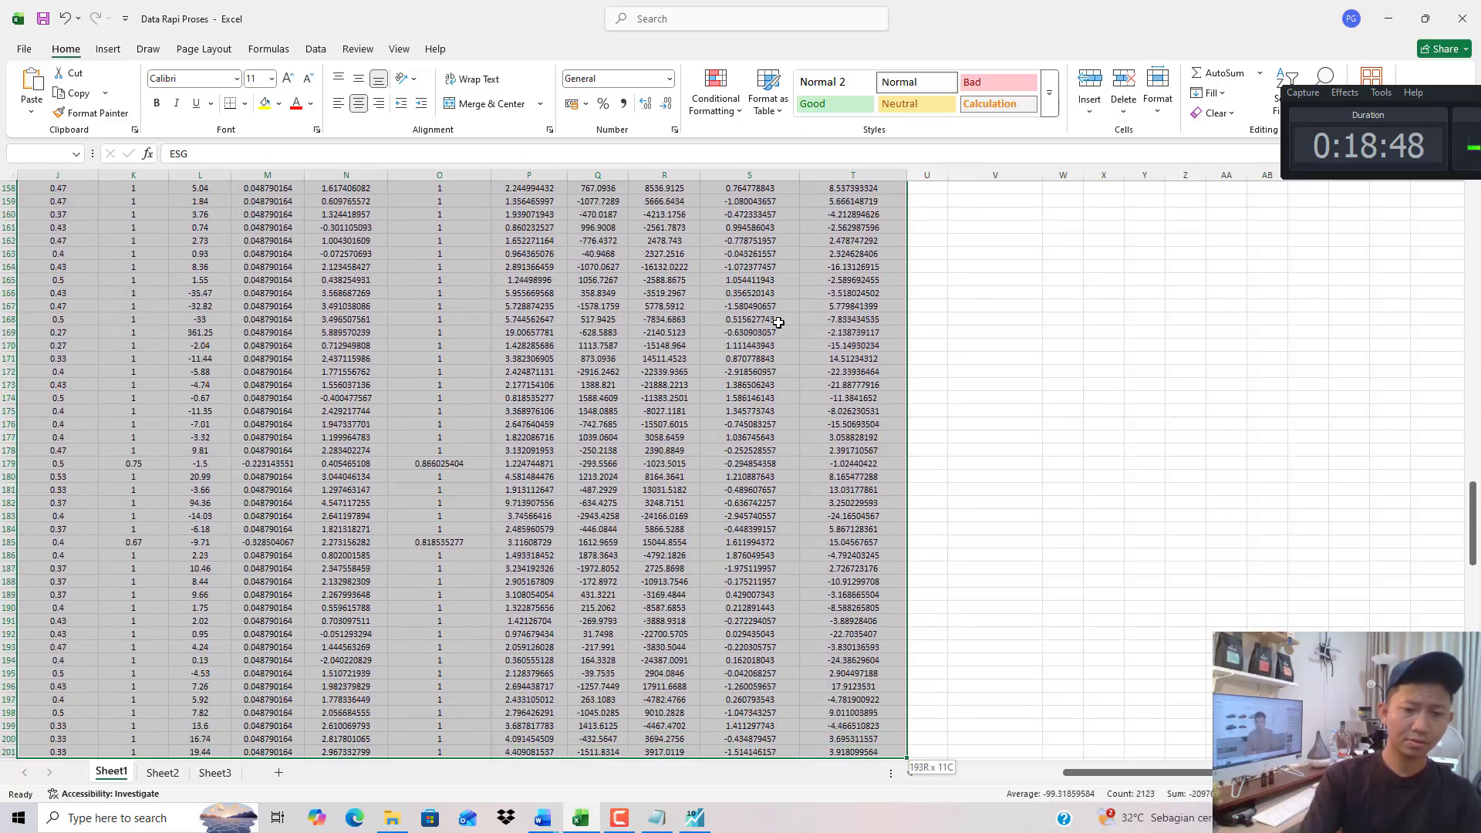
key("shift+Down")
key("shift+Down")
key("shift+Down")
key("shift+Down")
key("shift+Down")
key("shift+Down")
key("shift+Down")
key("shift+Down")
key("shift+Down")
key("shift+Down")
key("shift+Down")
key("shift+Down")
key("shift+Down")
key("shift+Down")
key("shift+Down")
key("shift+Down")
key("shift+Down")
key("shift+Down")
key("shift+Down")
key("shift+Down")
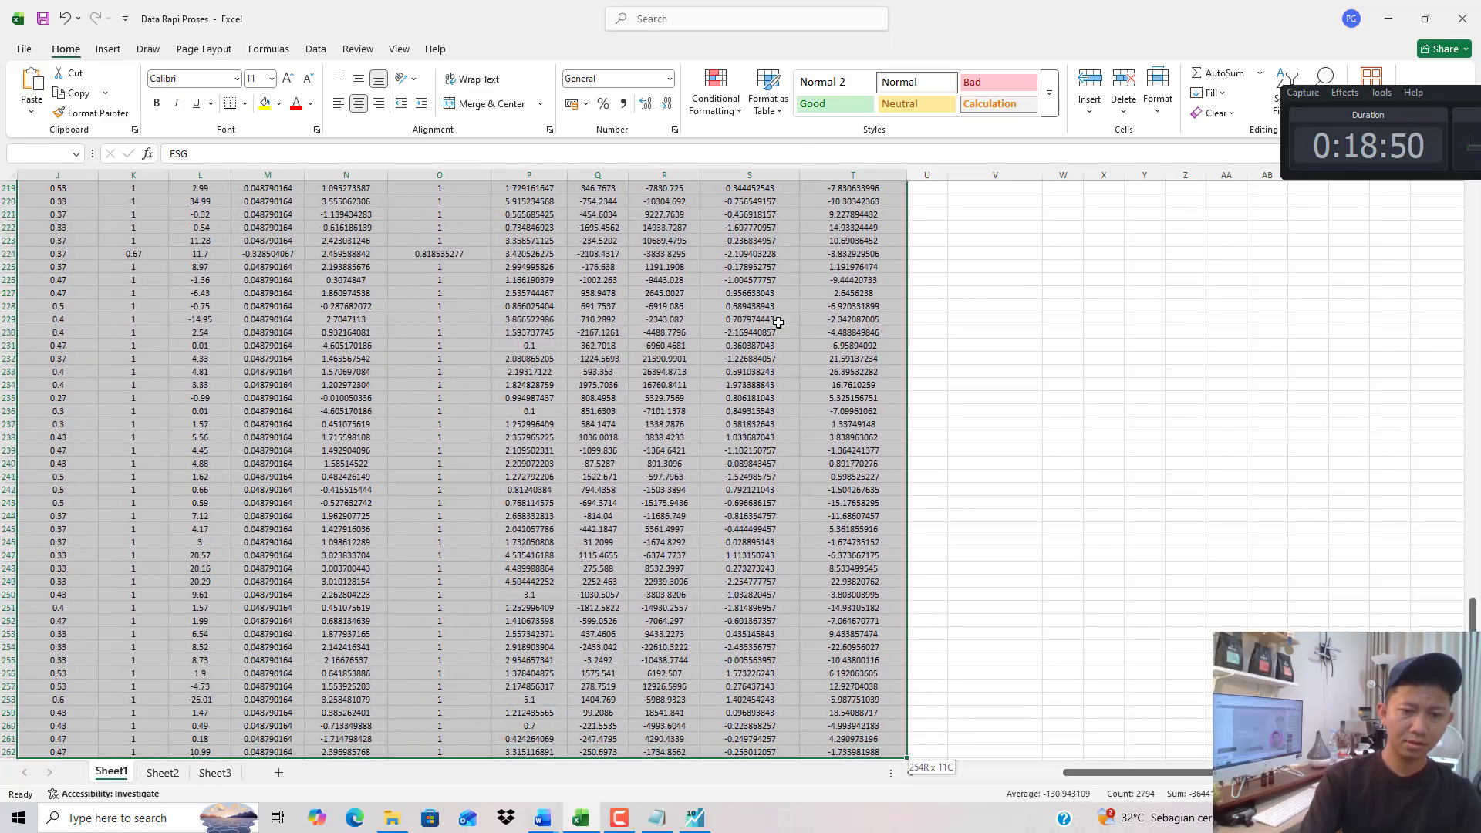
key("shift+Down")
key("shift+Down")
key("shift+Down")
key("shift+Down")
key("shift+Down")
key("shift+Down")
key("shift+Down")
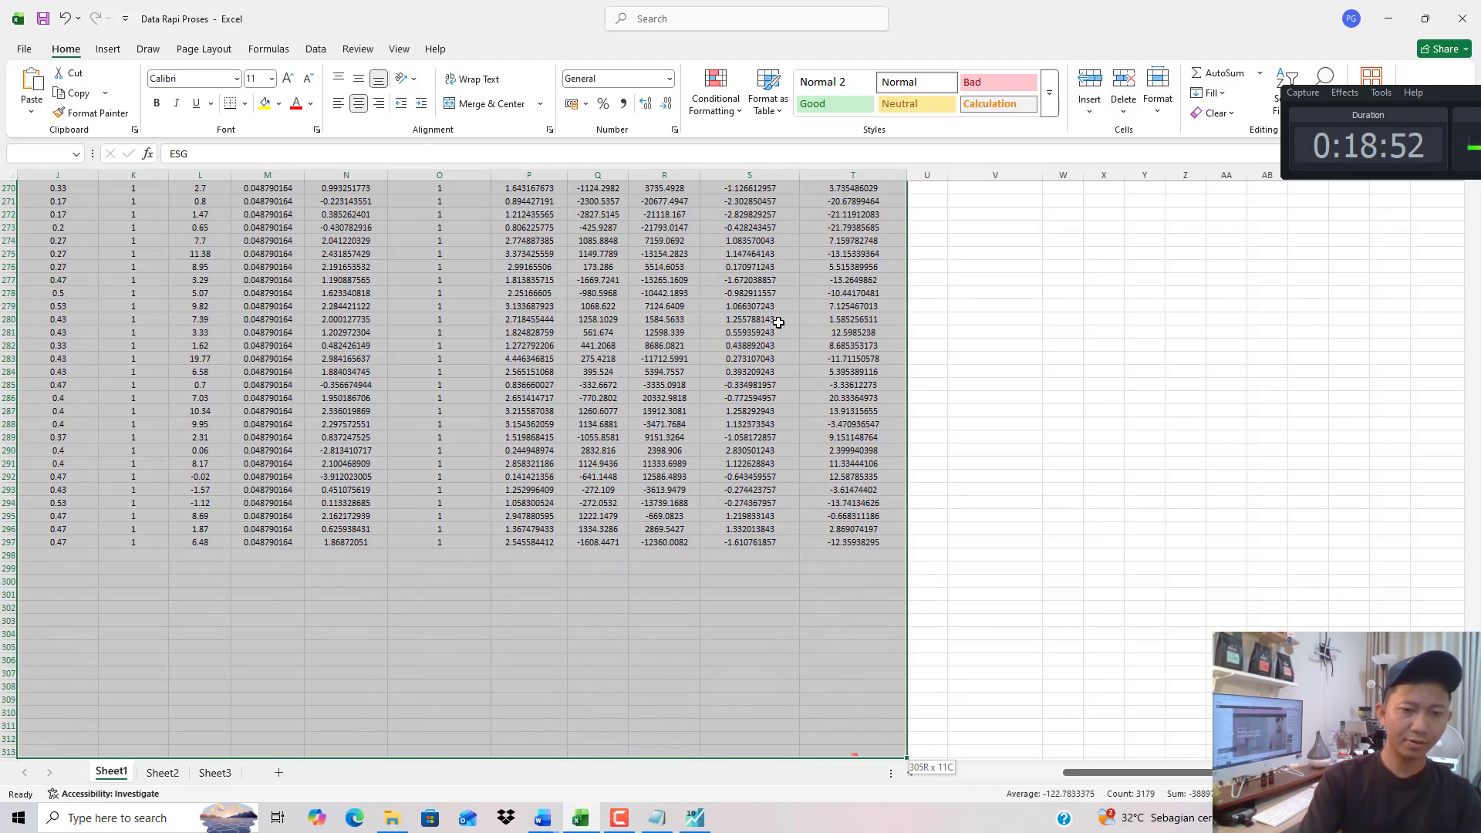
scroll(779, 323, "down", 5)
key("shift+Up")
key("shift+Up")
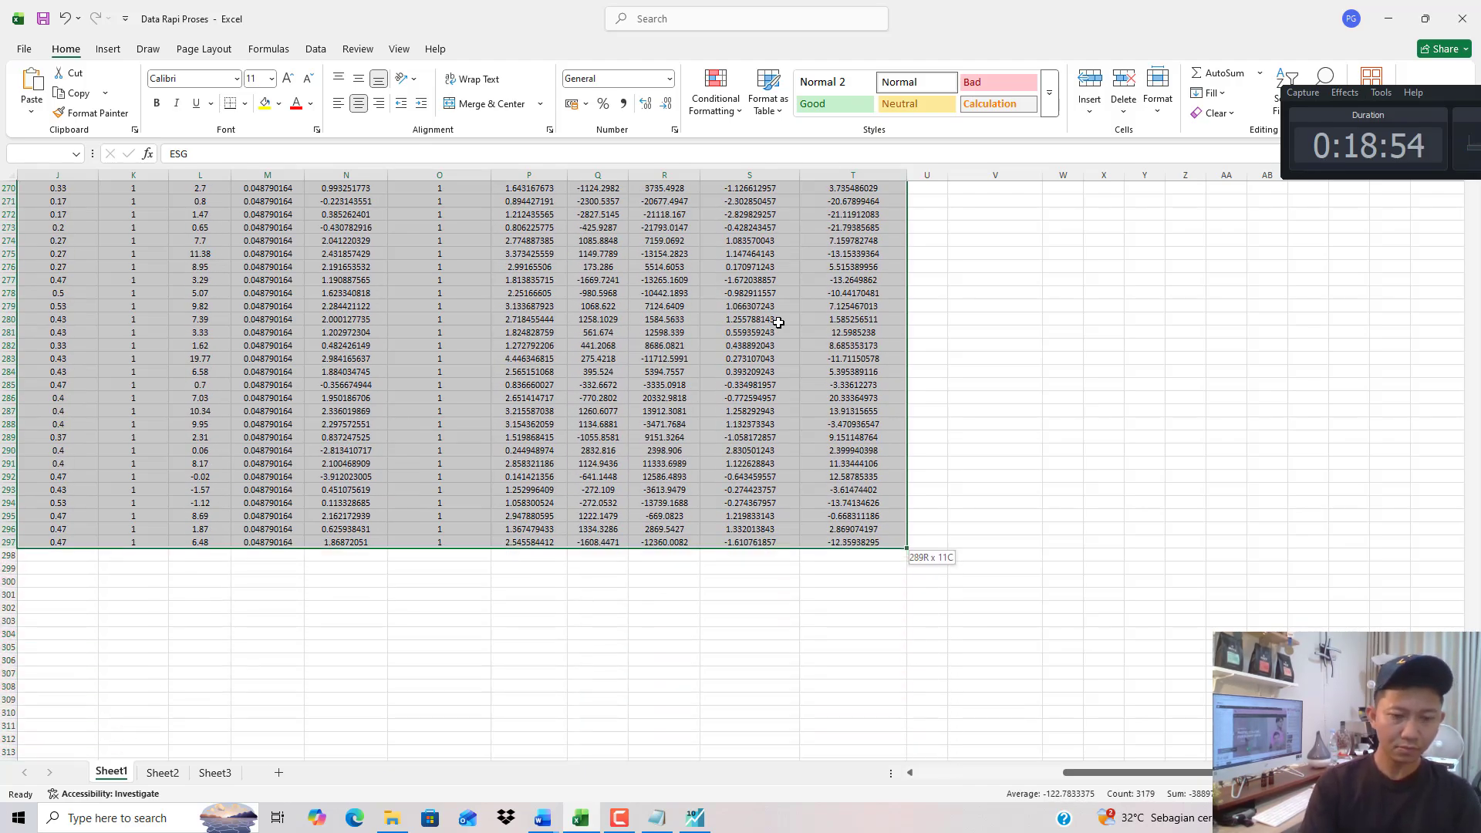
Copy the selected Excel data and paste it into the empty group in EViews, starting at the series-name cell.
key("ctrl+c")
key("alt+Tab")
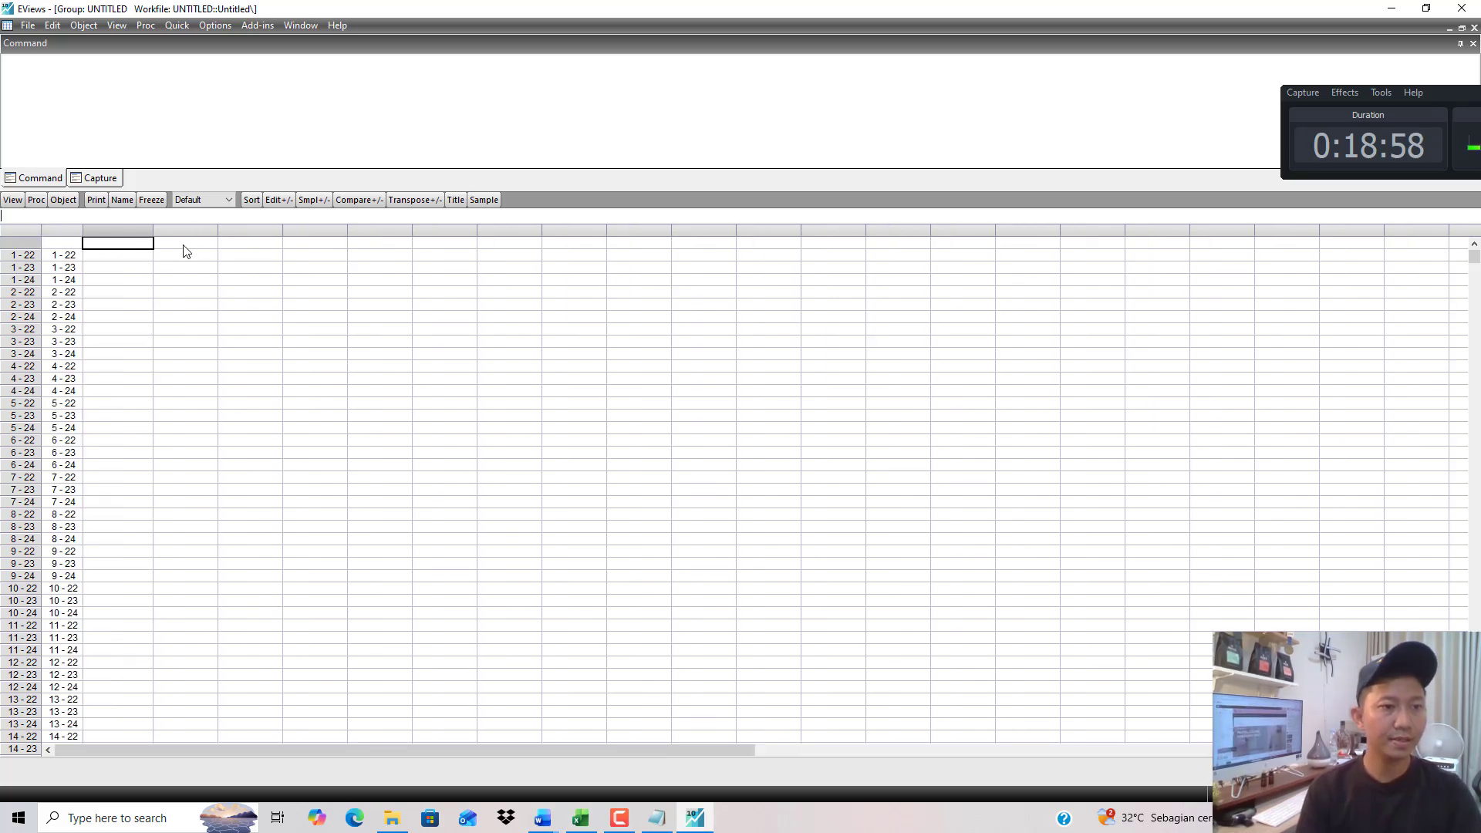
key("ctrl+v")
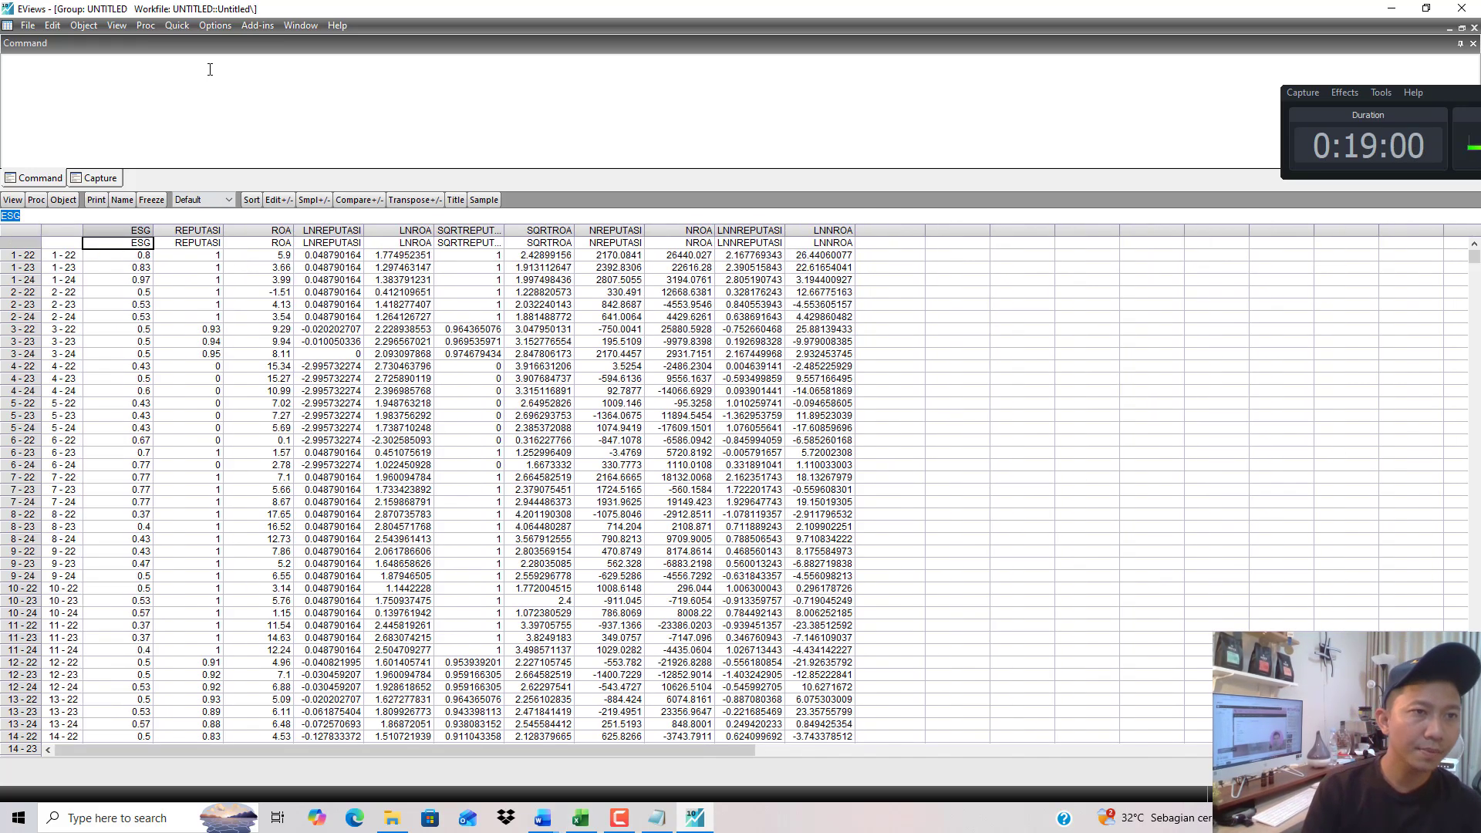
Estimate the least squares equation "lnnreputasi esg c" for sample 2022 2024 with no cross-section or period effects.
left_click(177, 26)
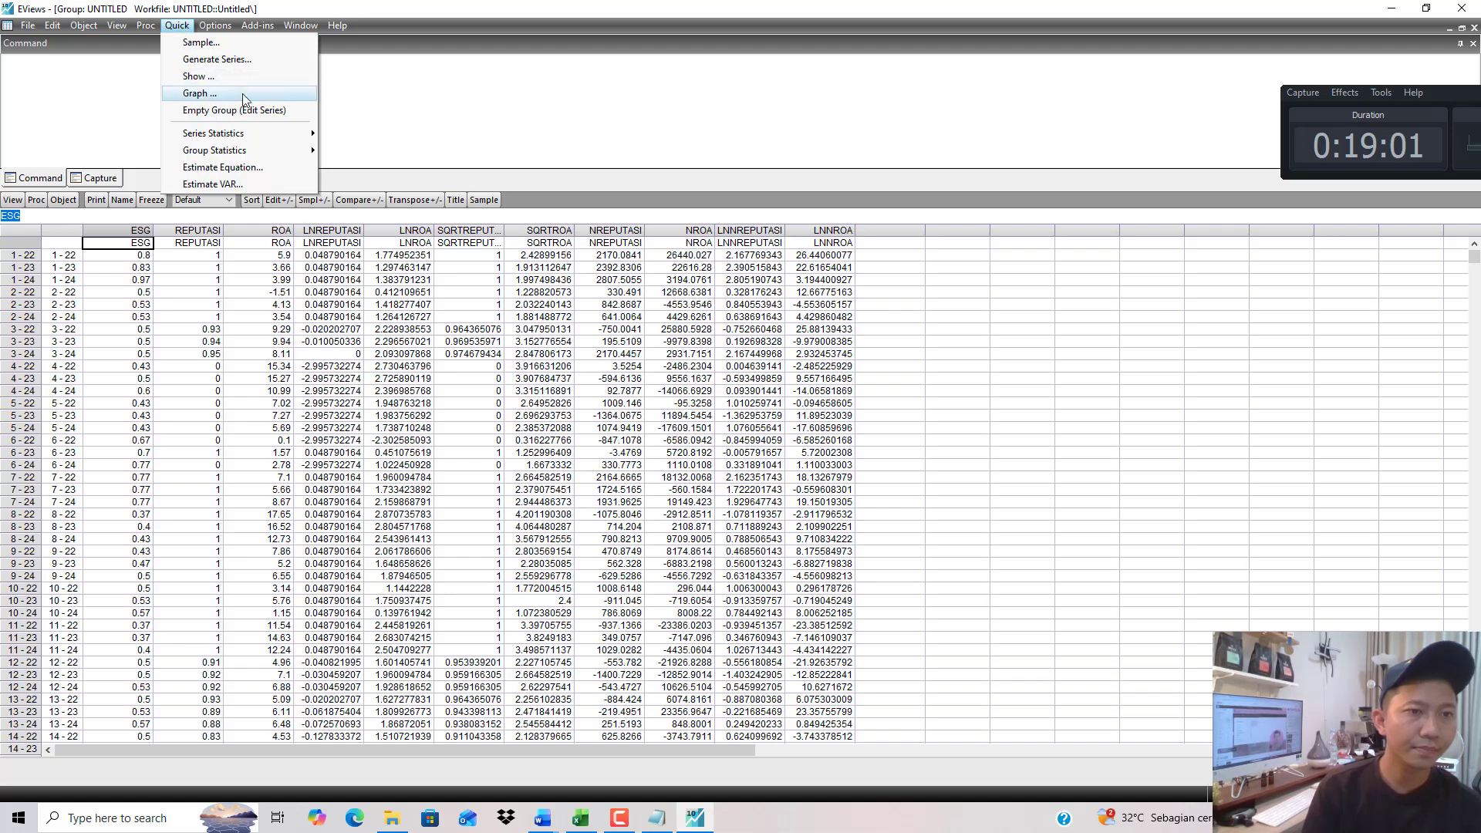
left_click(223, 167)
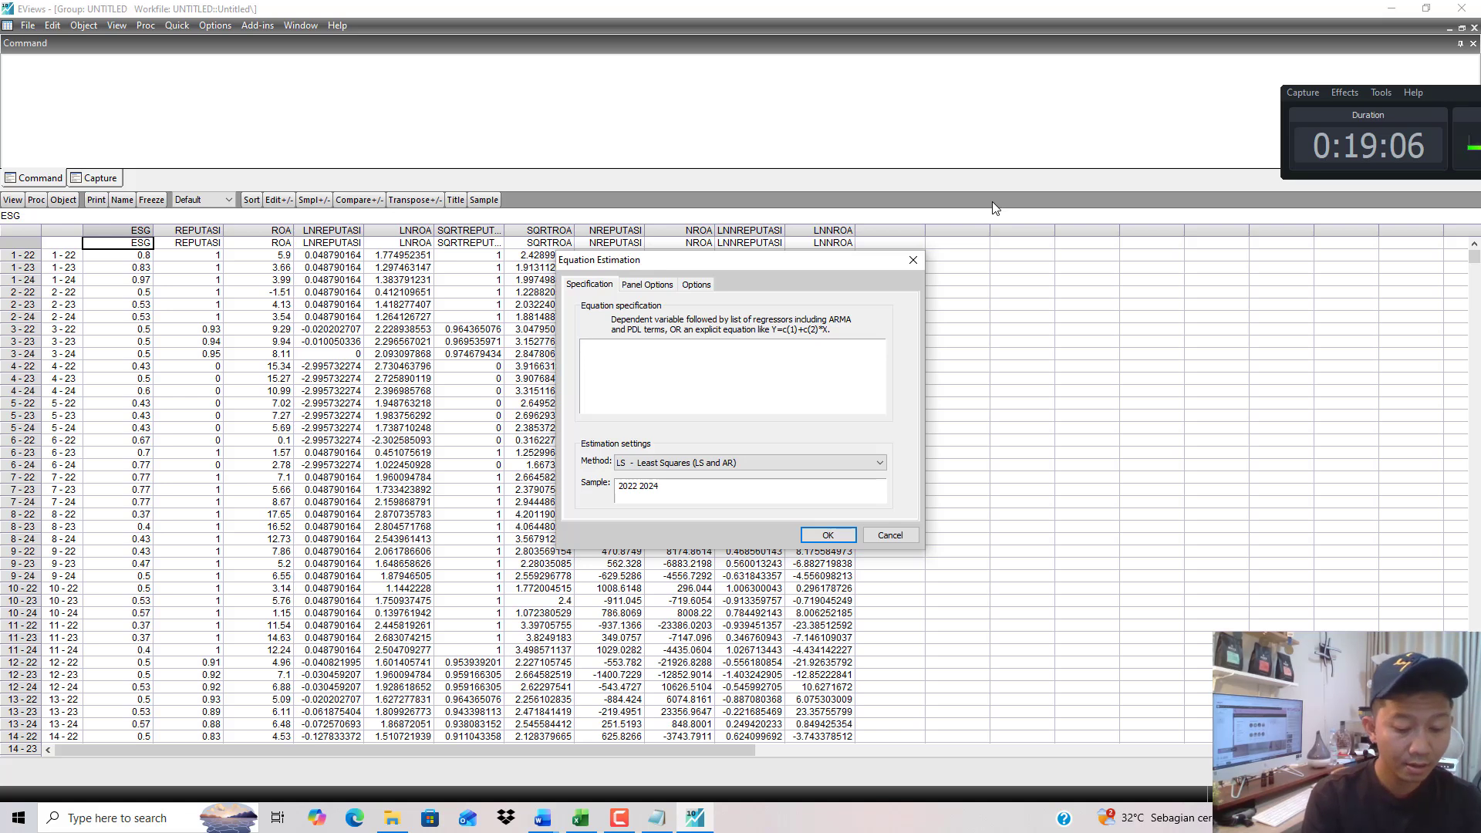
type("reputasi esg c")
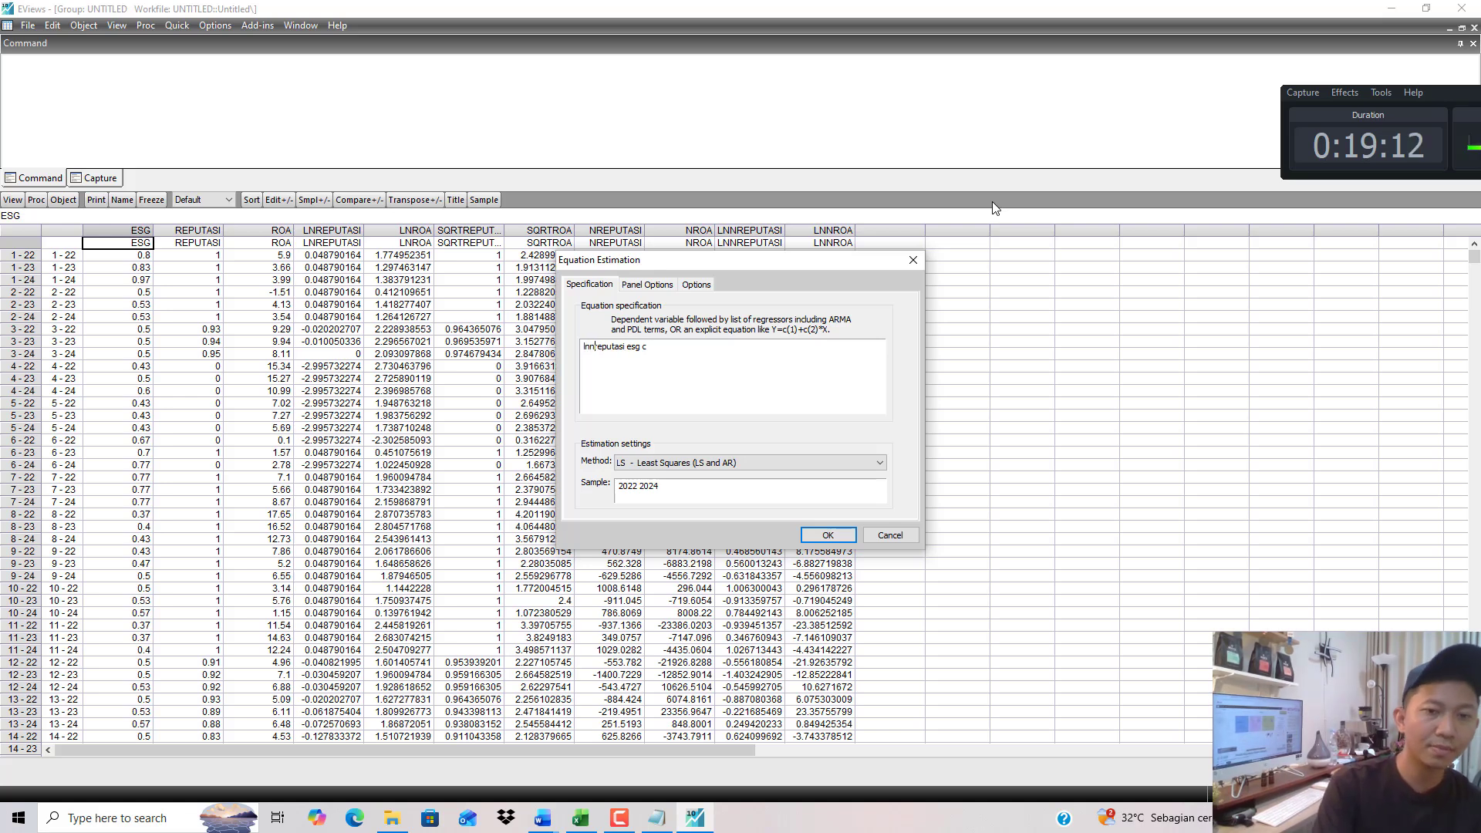
key("Right")
key("Right")
key("Right")
key("Right")
key("Right")
key("Right")
key("Right")
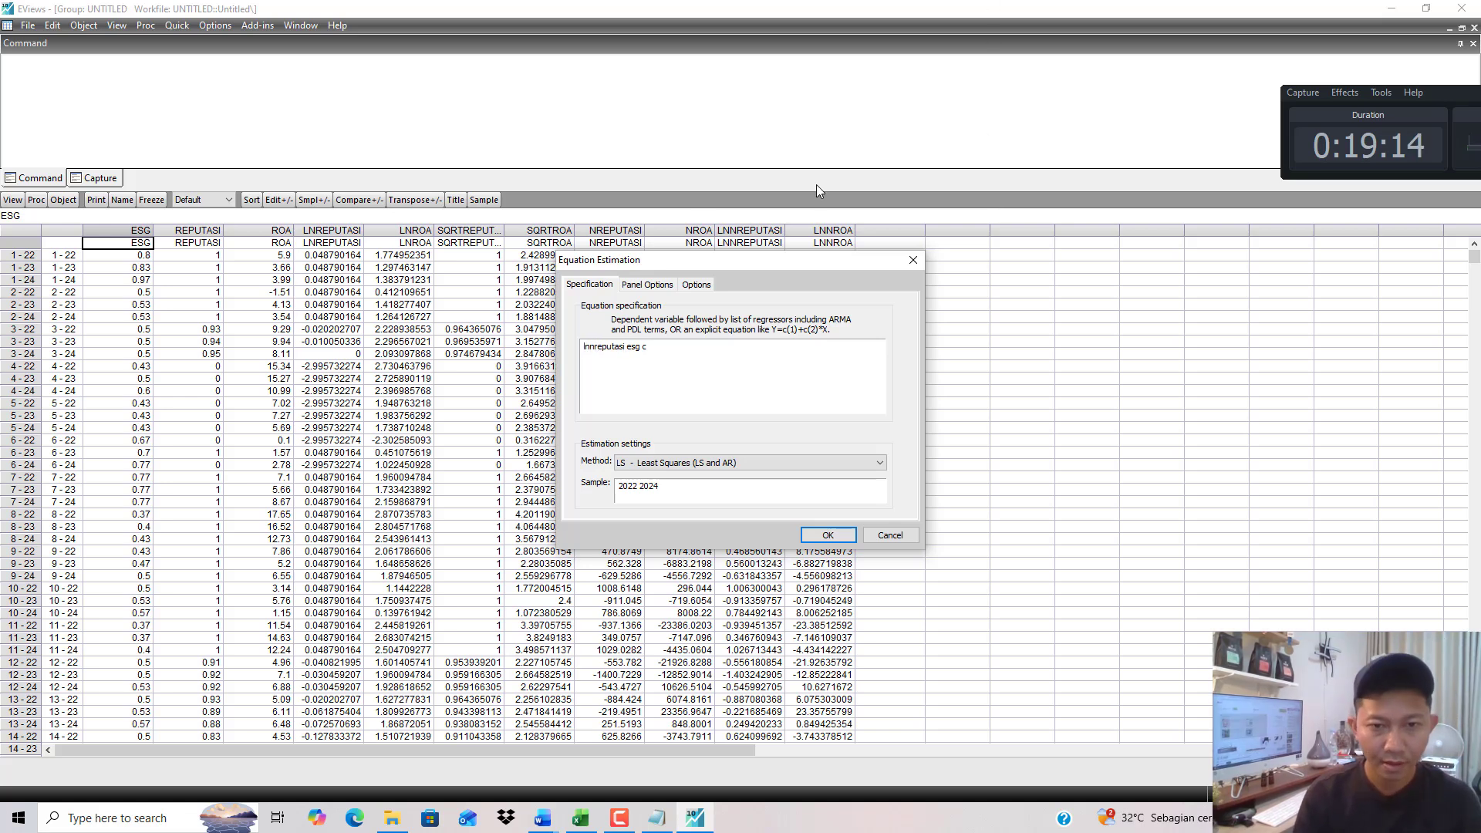
left_click(637, 285)
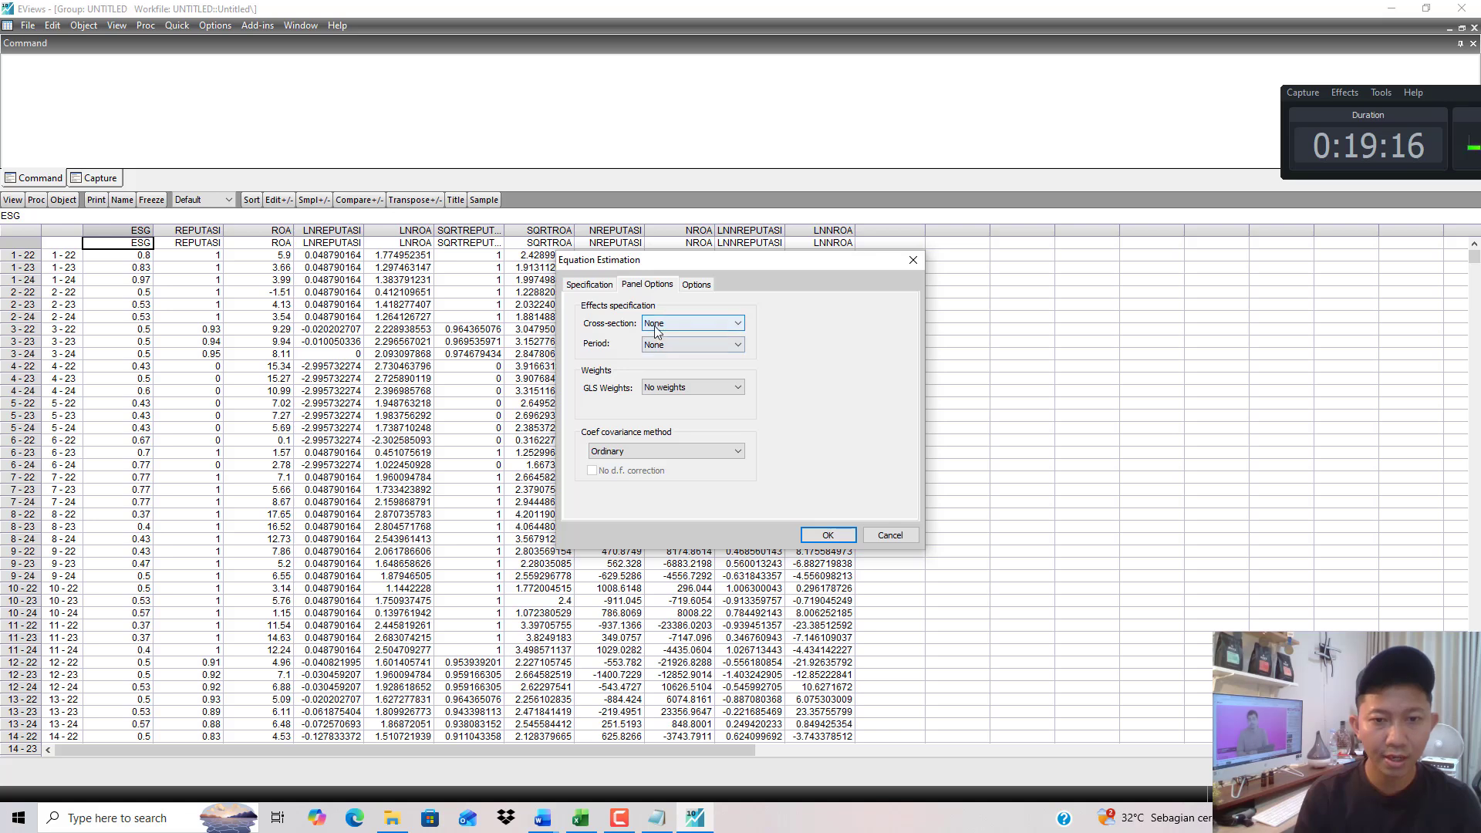
left_click(609, 287)
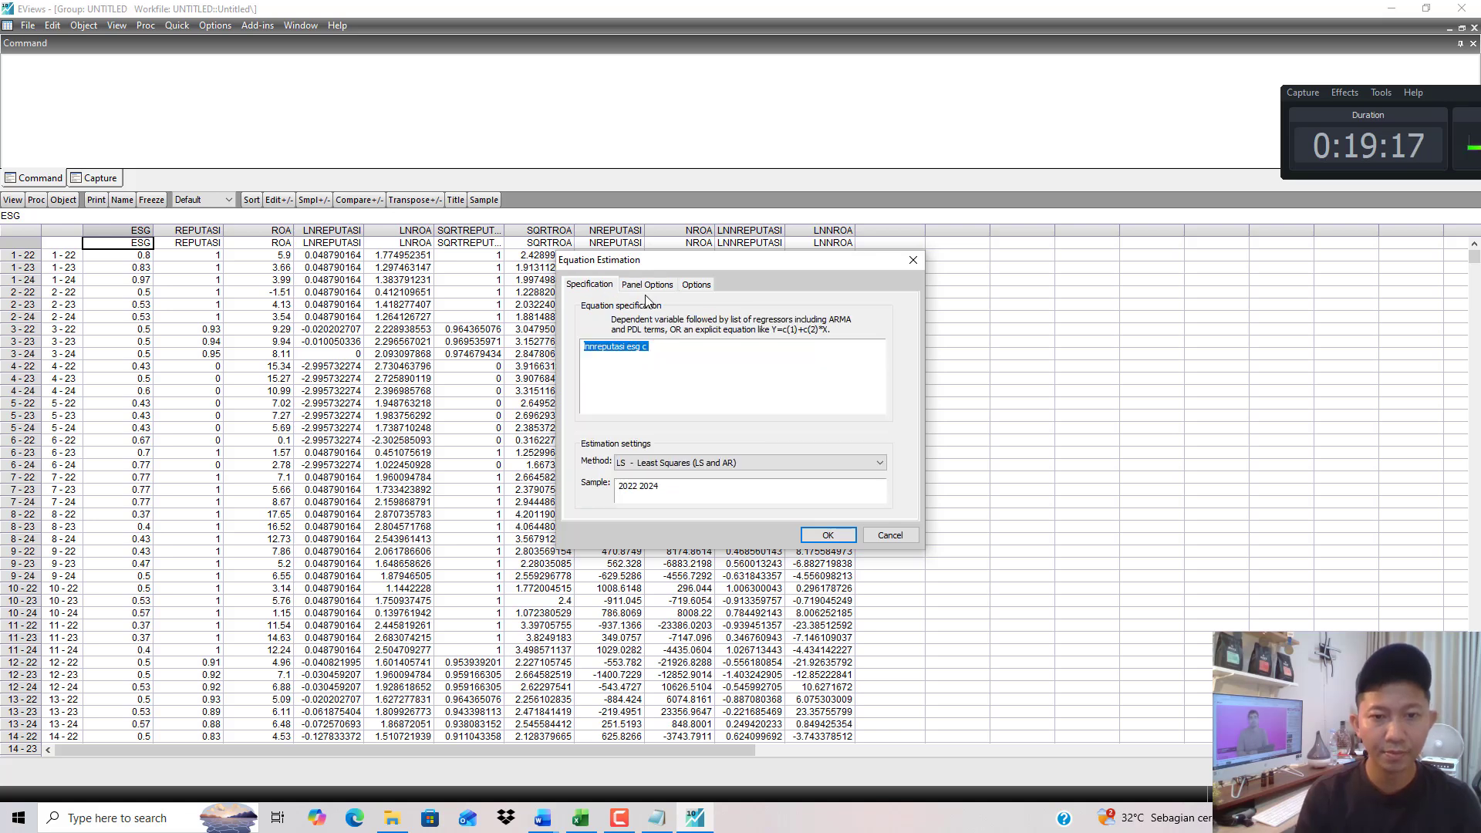
left_click(838, 537)
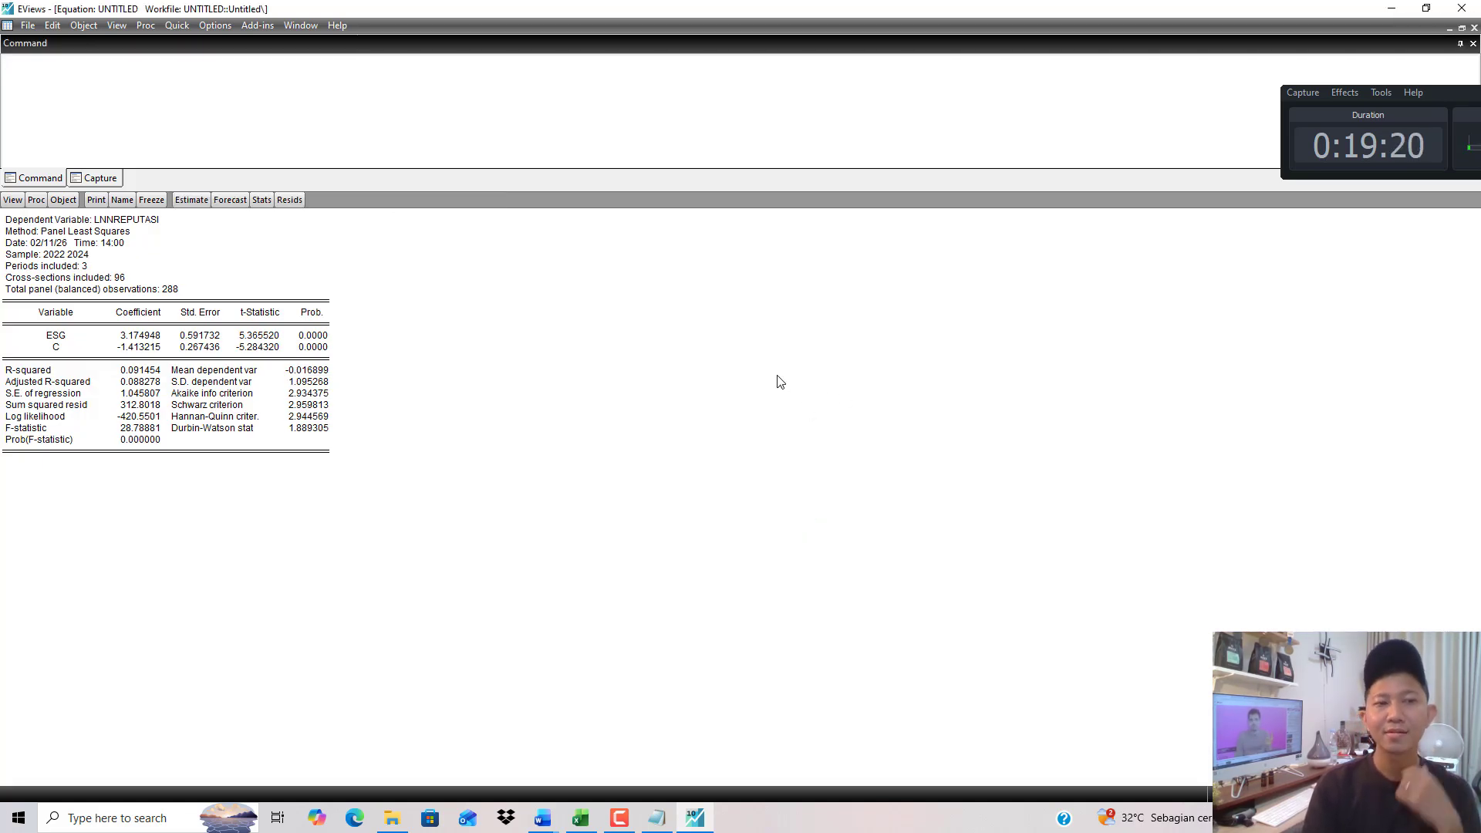
Re-estimate the lnnreputasi equation with period effects set to Fixed and cross-section effects left at None.
left_click(185, 202)
left_click(647, 362)
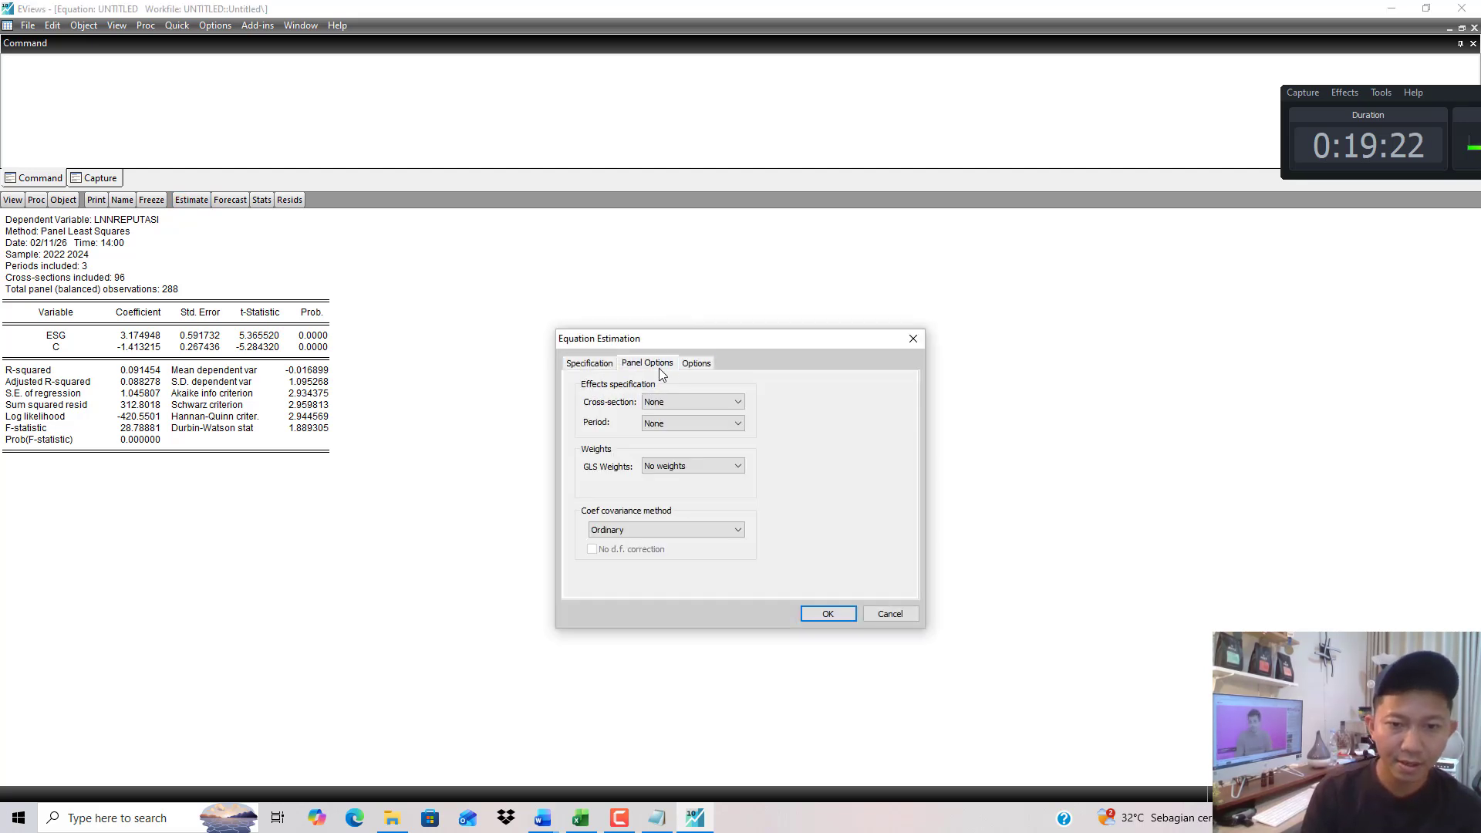
left_click(677, 423)
left_click(657, 447)
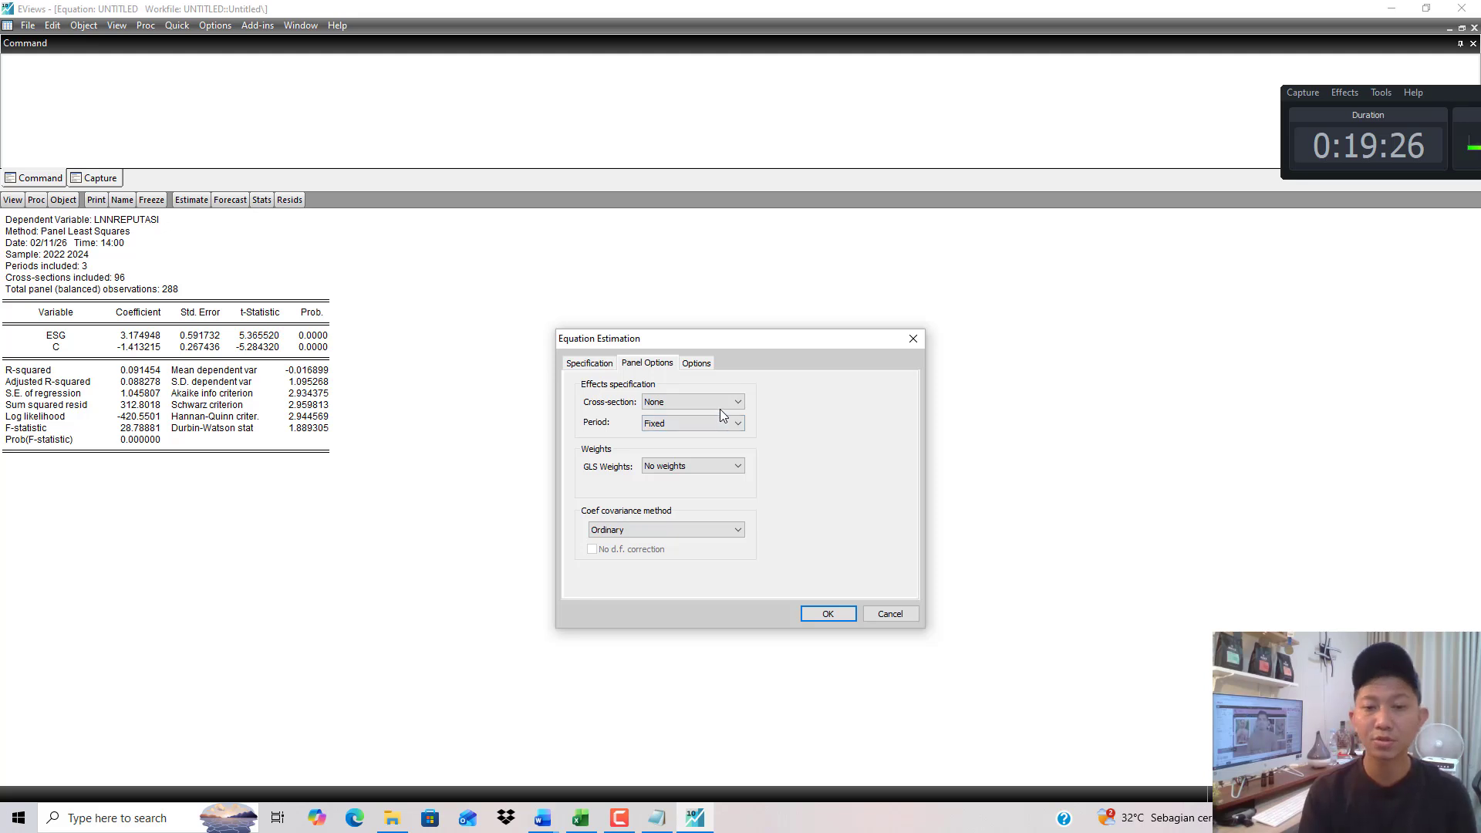
left_click(805, 607)
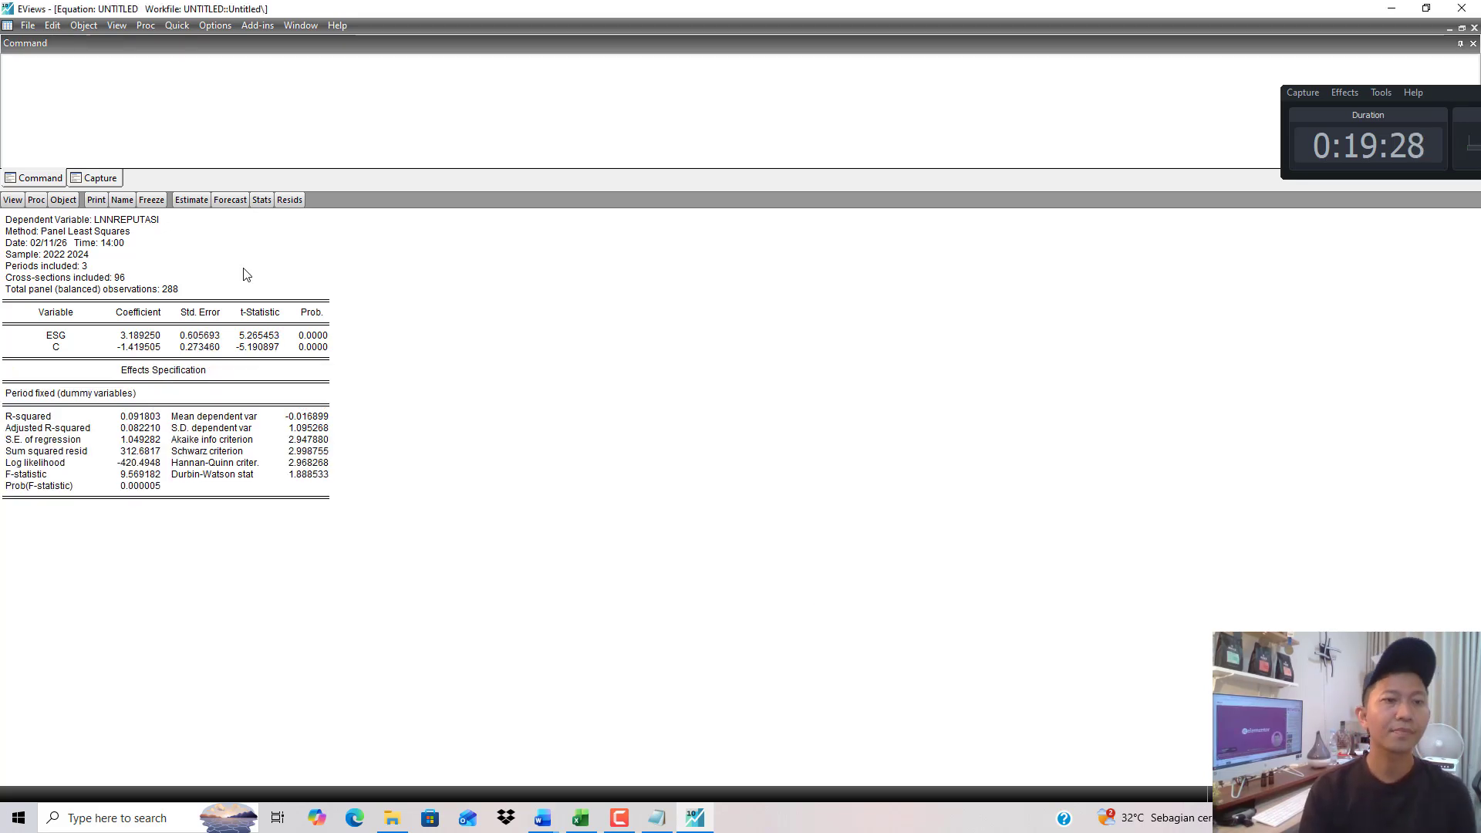
Re-estimate the lnnreputasi equation with period effects set to Random and cross-section effects left at None.
left_click(191, 200)
left_click(659, 363)
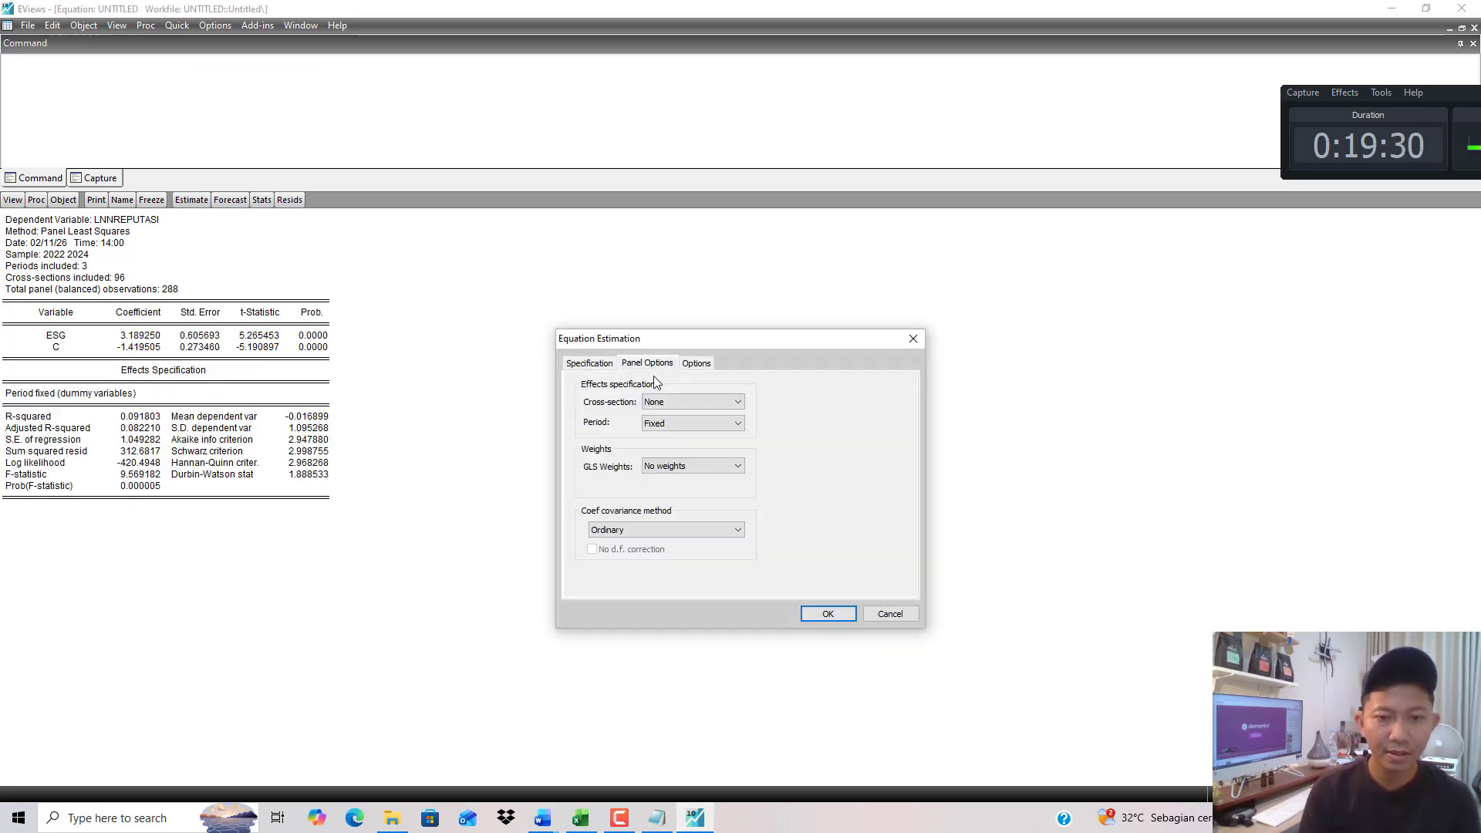
left_click(681, 424)
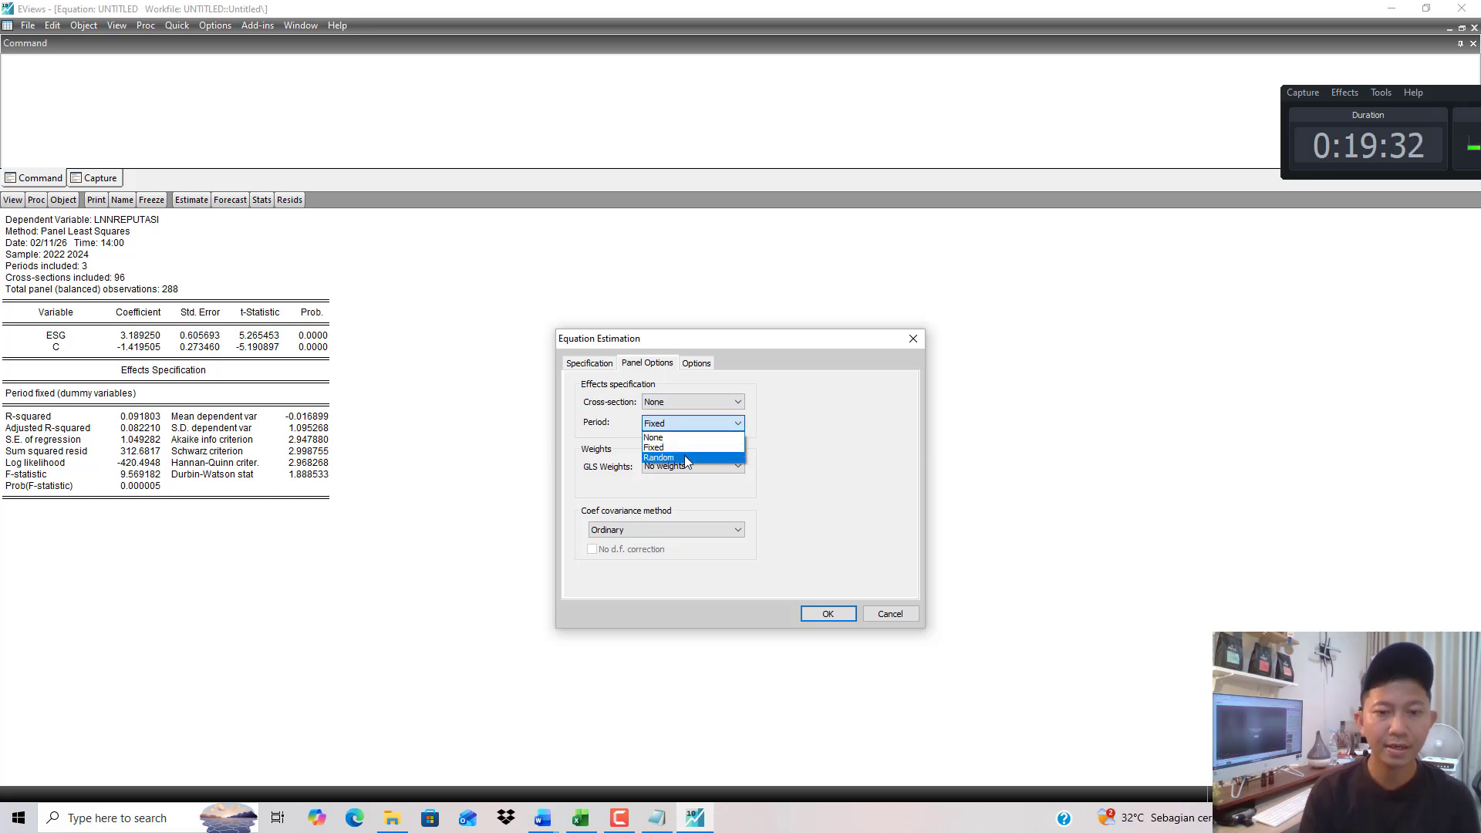
left_click(684, 456)
left_click(845, 617)
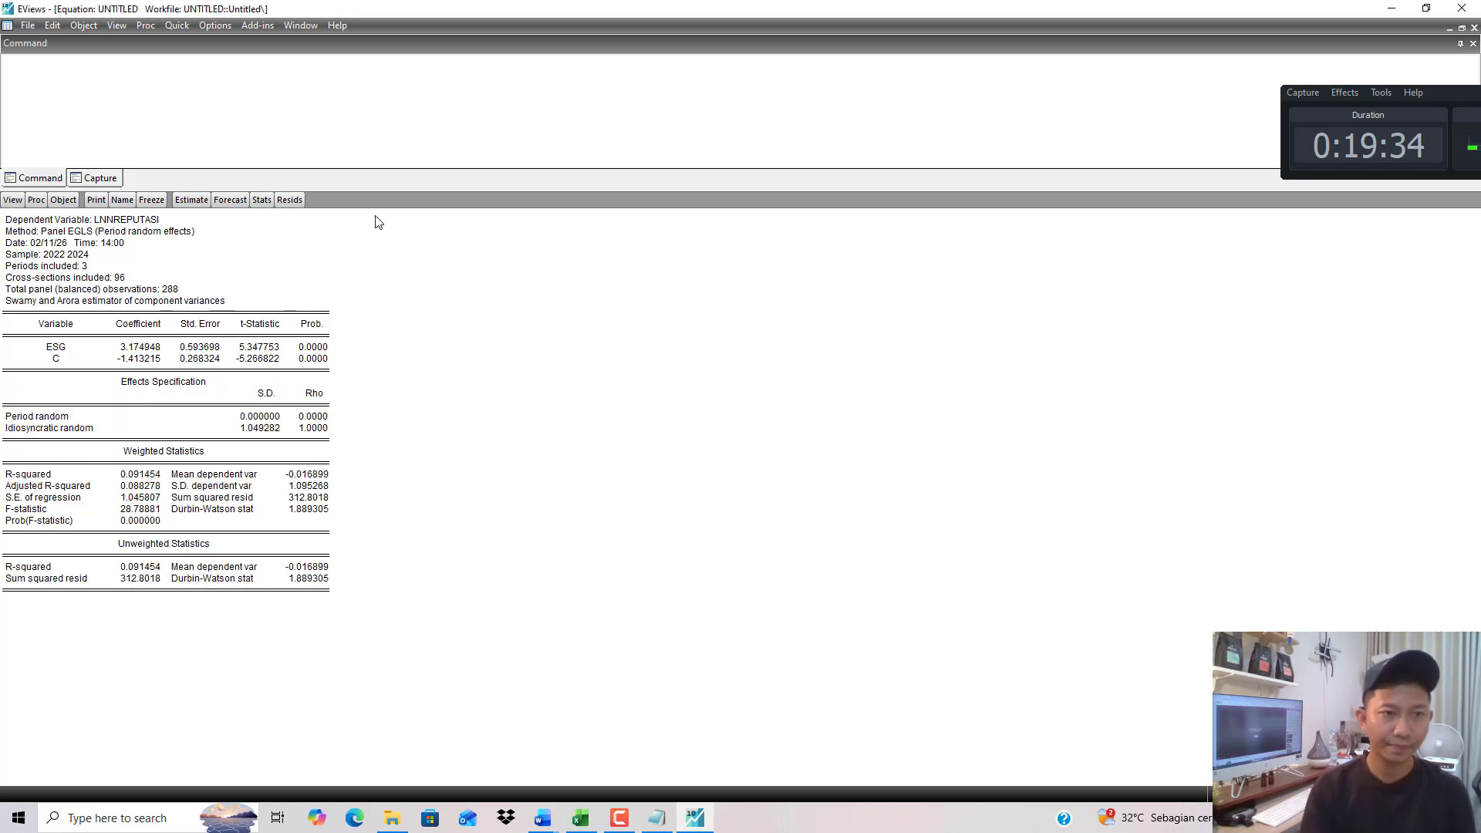
Switch the lnnreputasi equation's period effects back to Fixed and estimate it again.
left_click(204, 202)
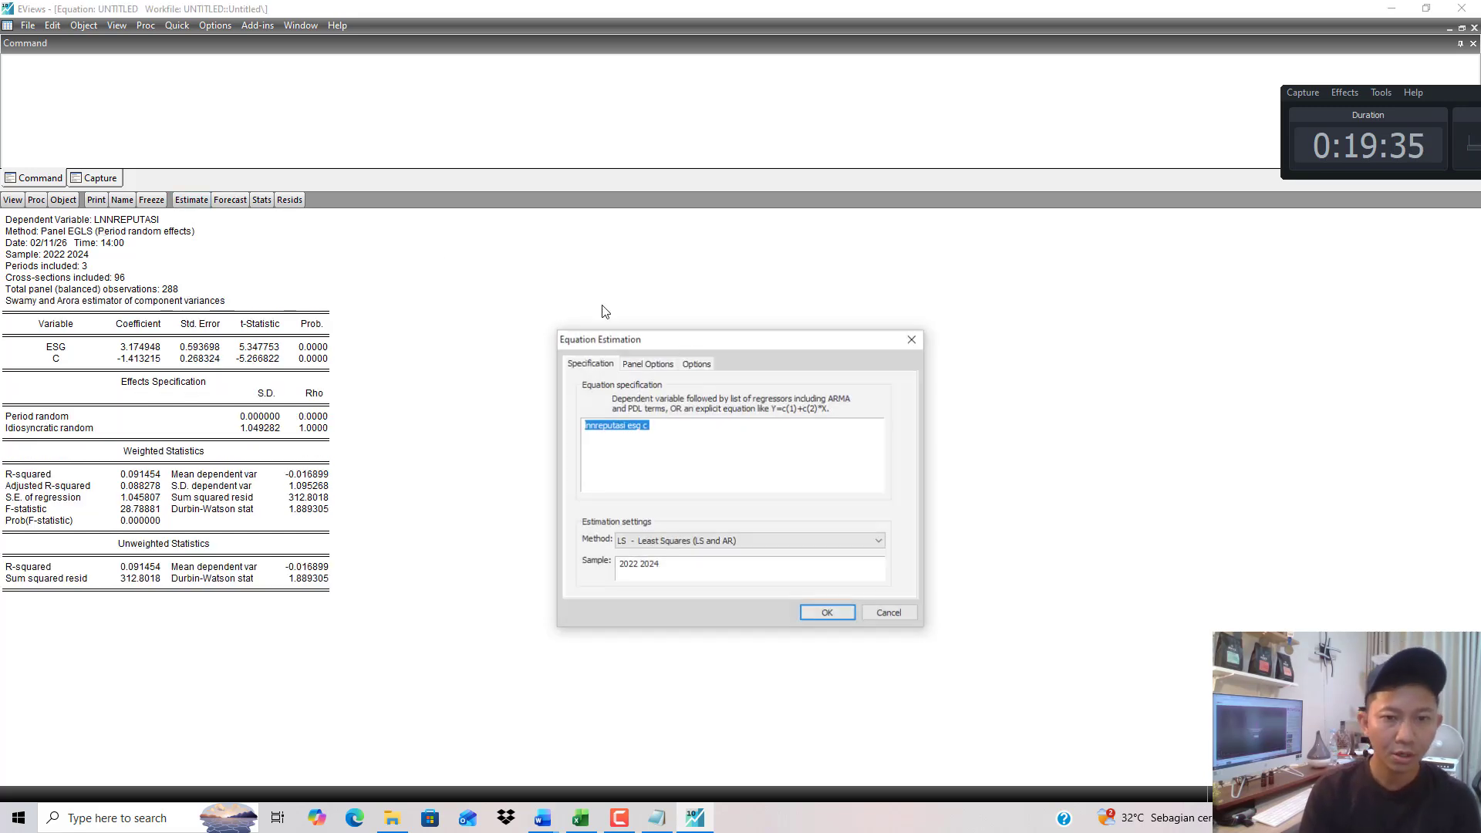
left_click(652, 366)
left_click(669, 426)
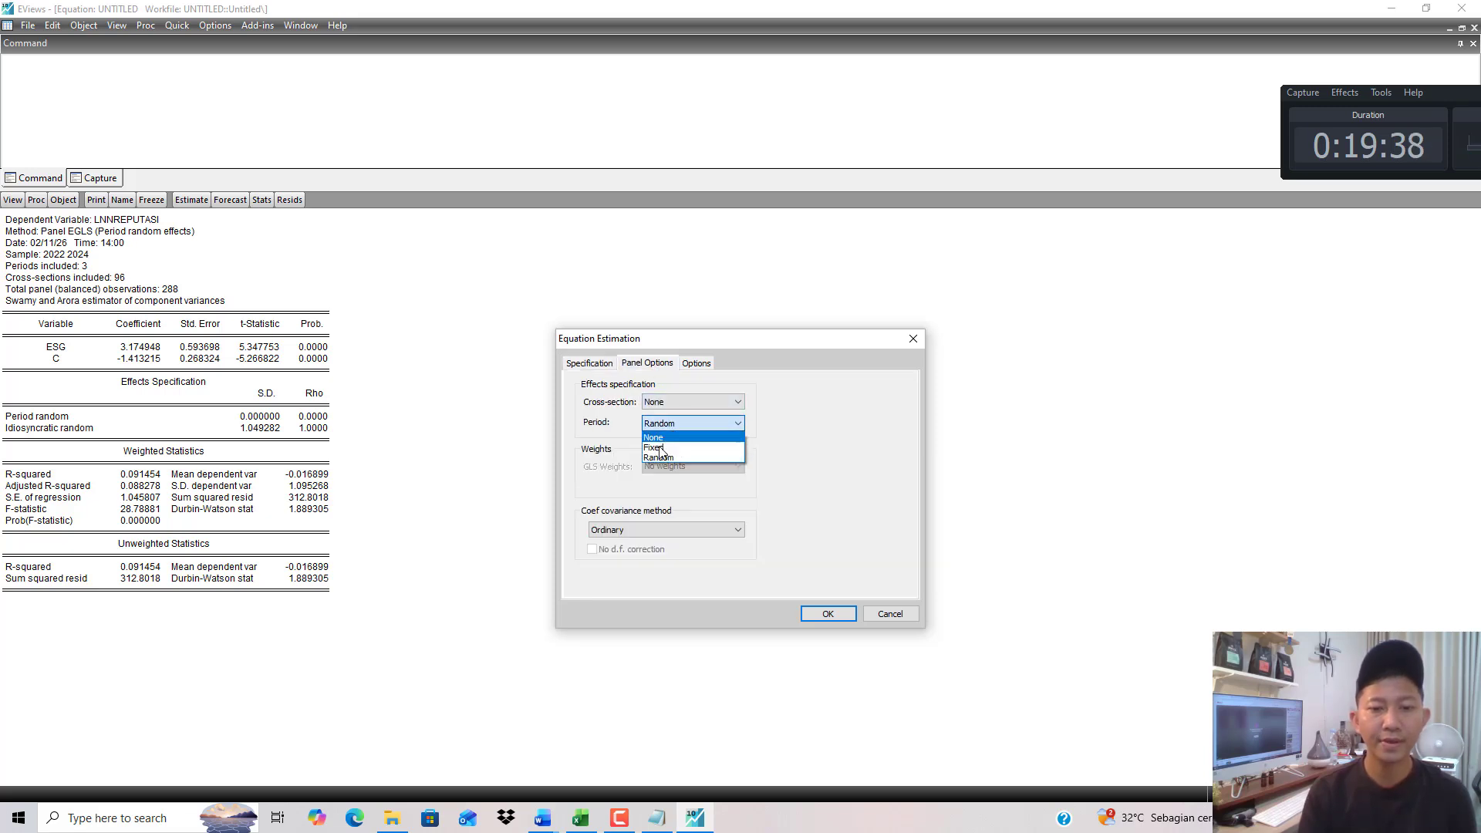
left_click(671, 443)
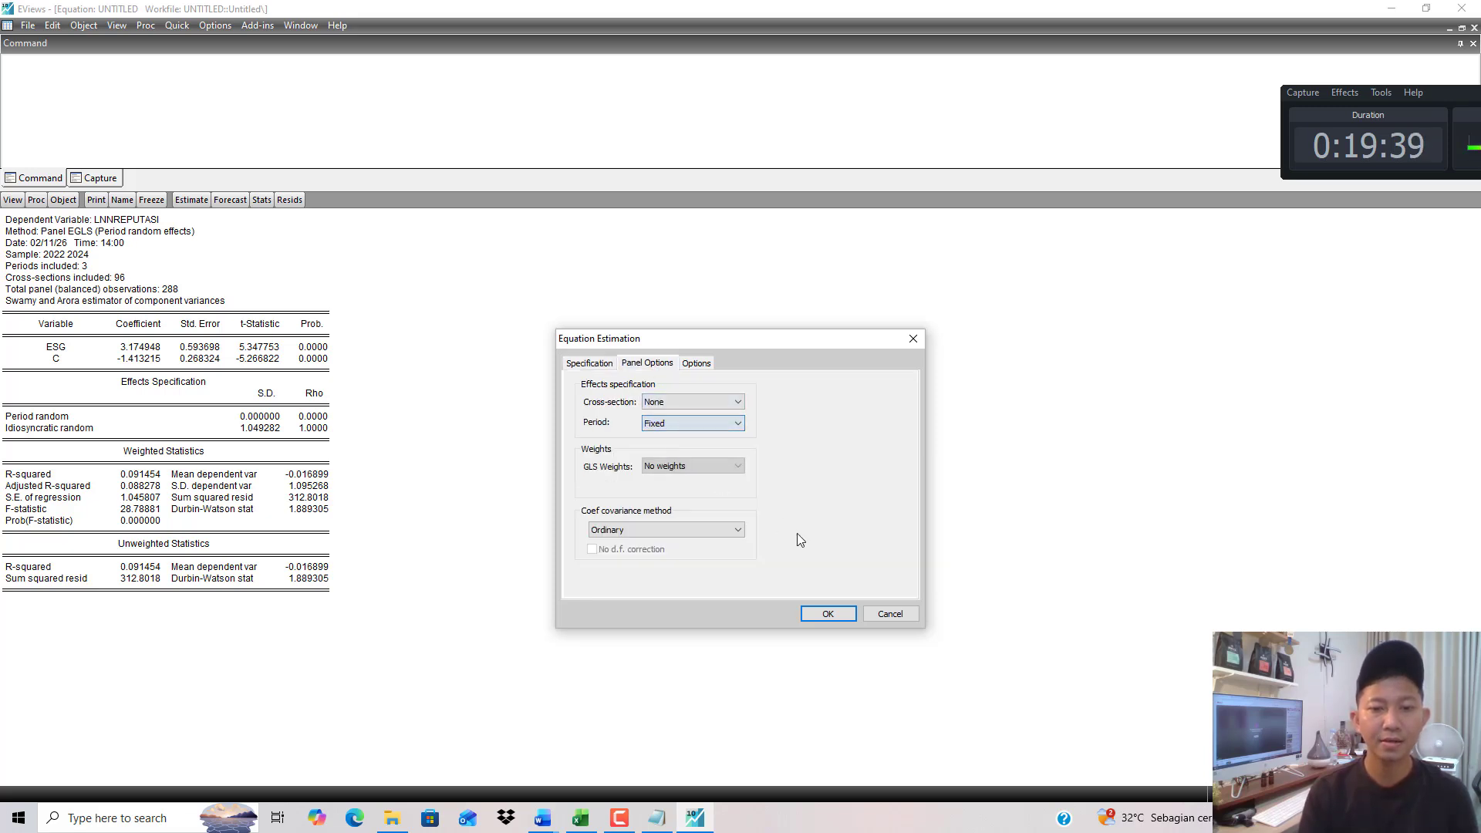
left_click(827, 614)
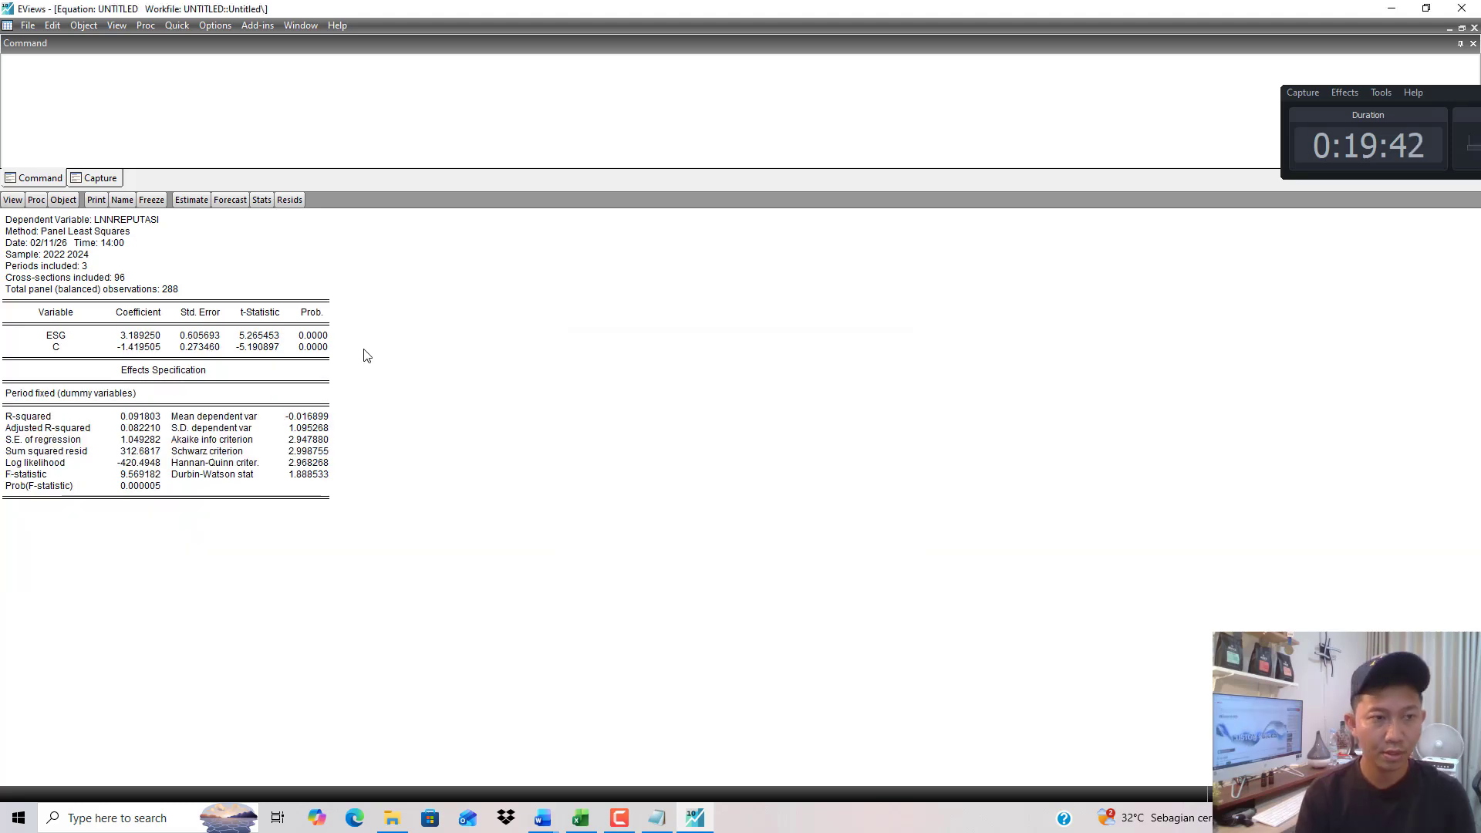
Run the redundant fixed effects test on the lnnreputasi equation and check the Period F and Period Chi-square probabilities.
left_click(13, 200)
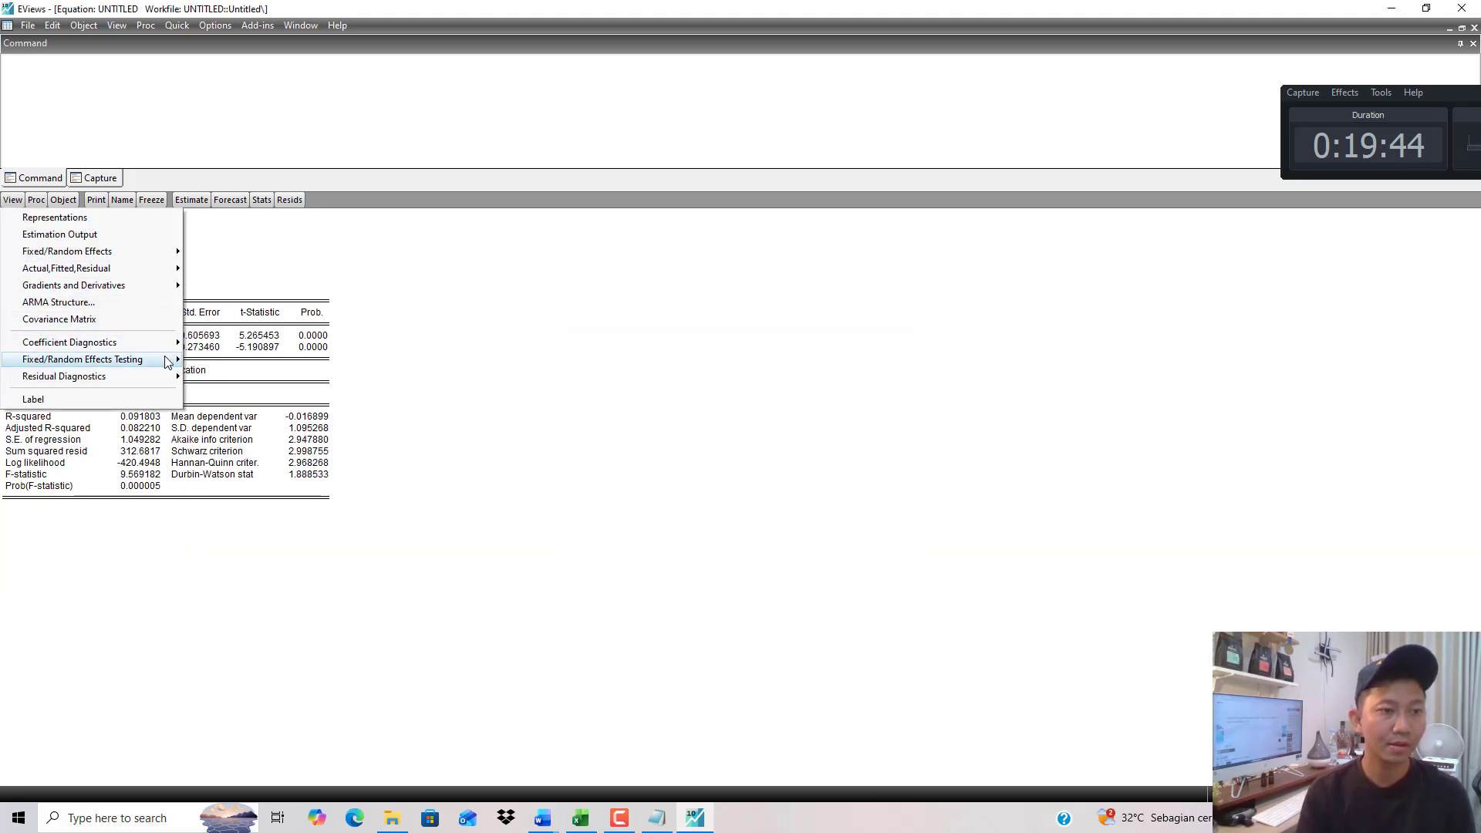
mouse_move(174, 359)
left_click(232, 359)
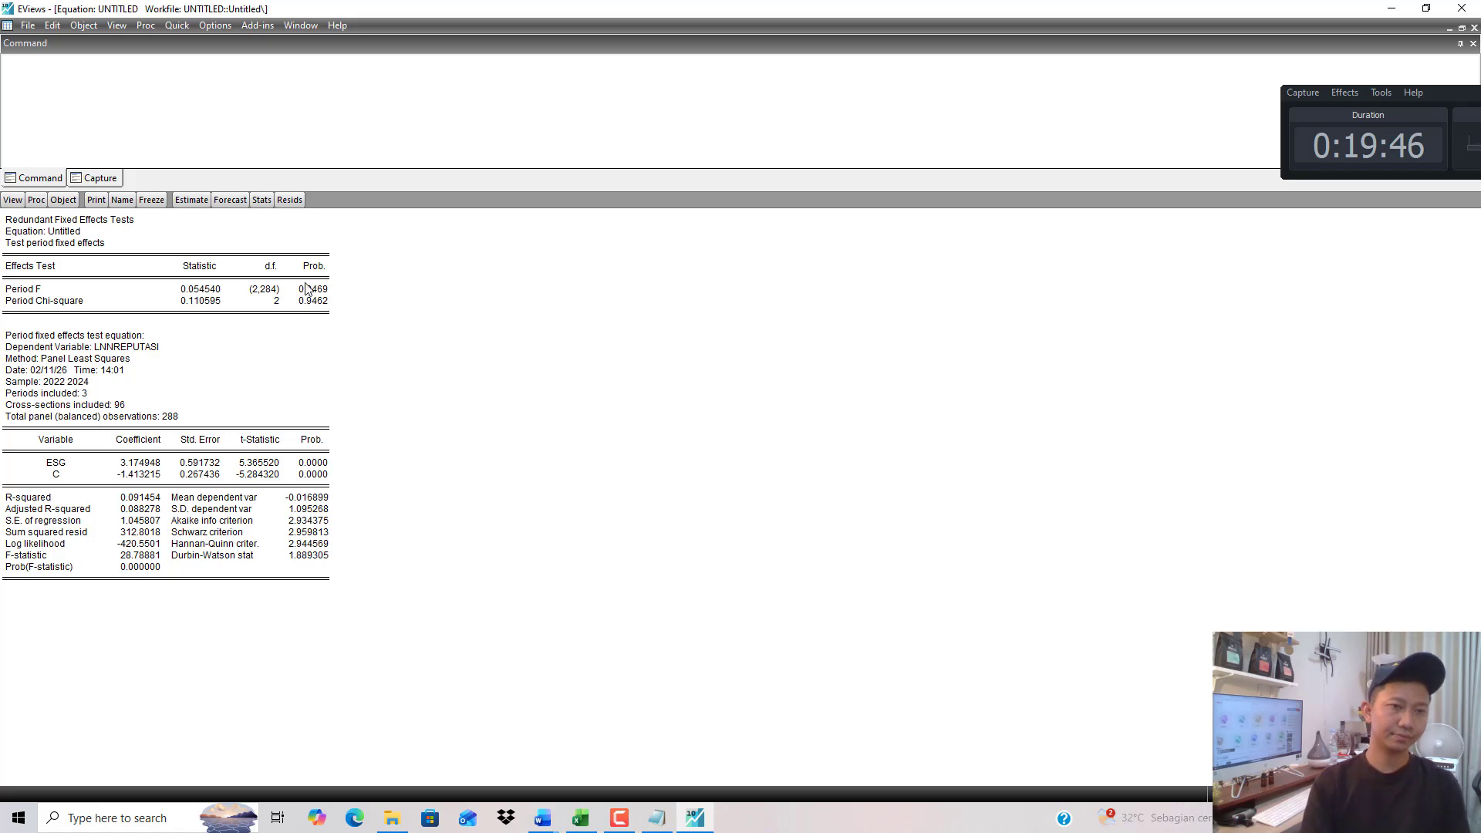
left_click(309, 289)
left_click(306, 300)
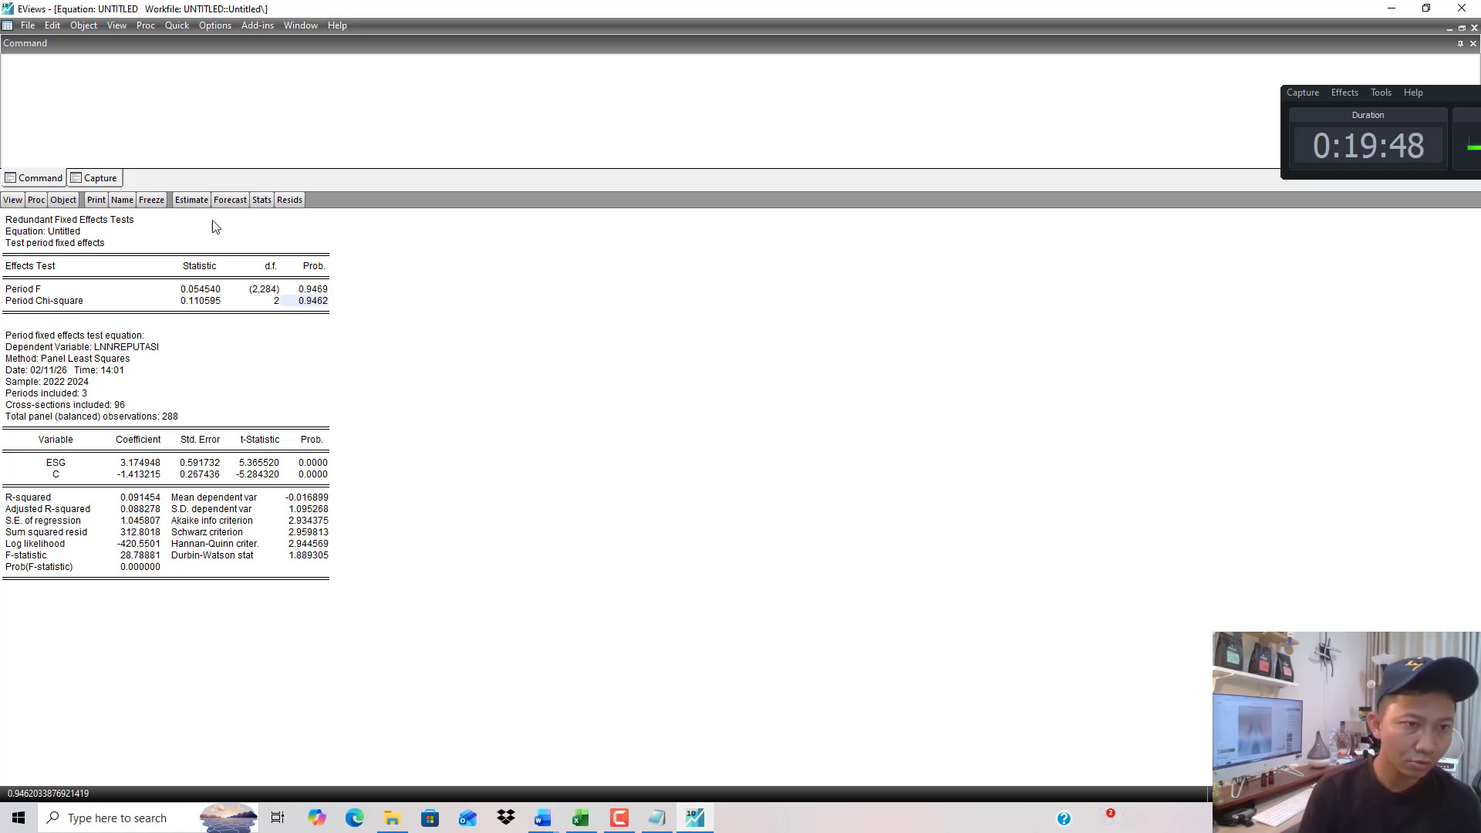
Re-estimate the lnnreputasi equation with Random period effects in preparation for the Hausman test.
left_click(191, 200)
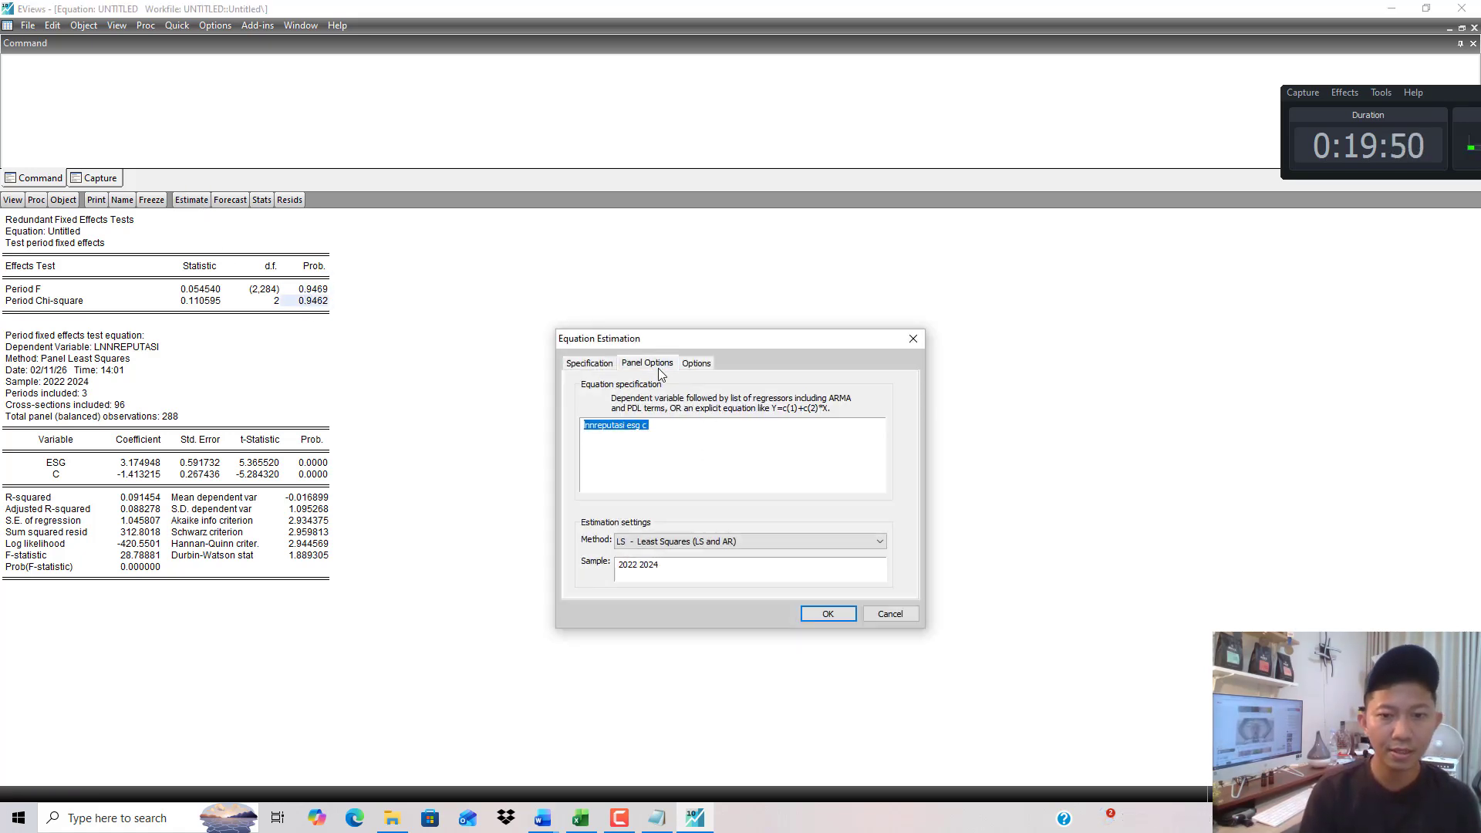
left_click(661, 369)
left_click(687, 423)
left_click(694, 460)
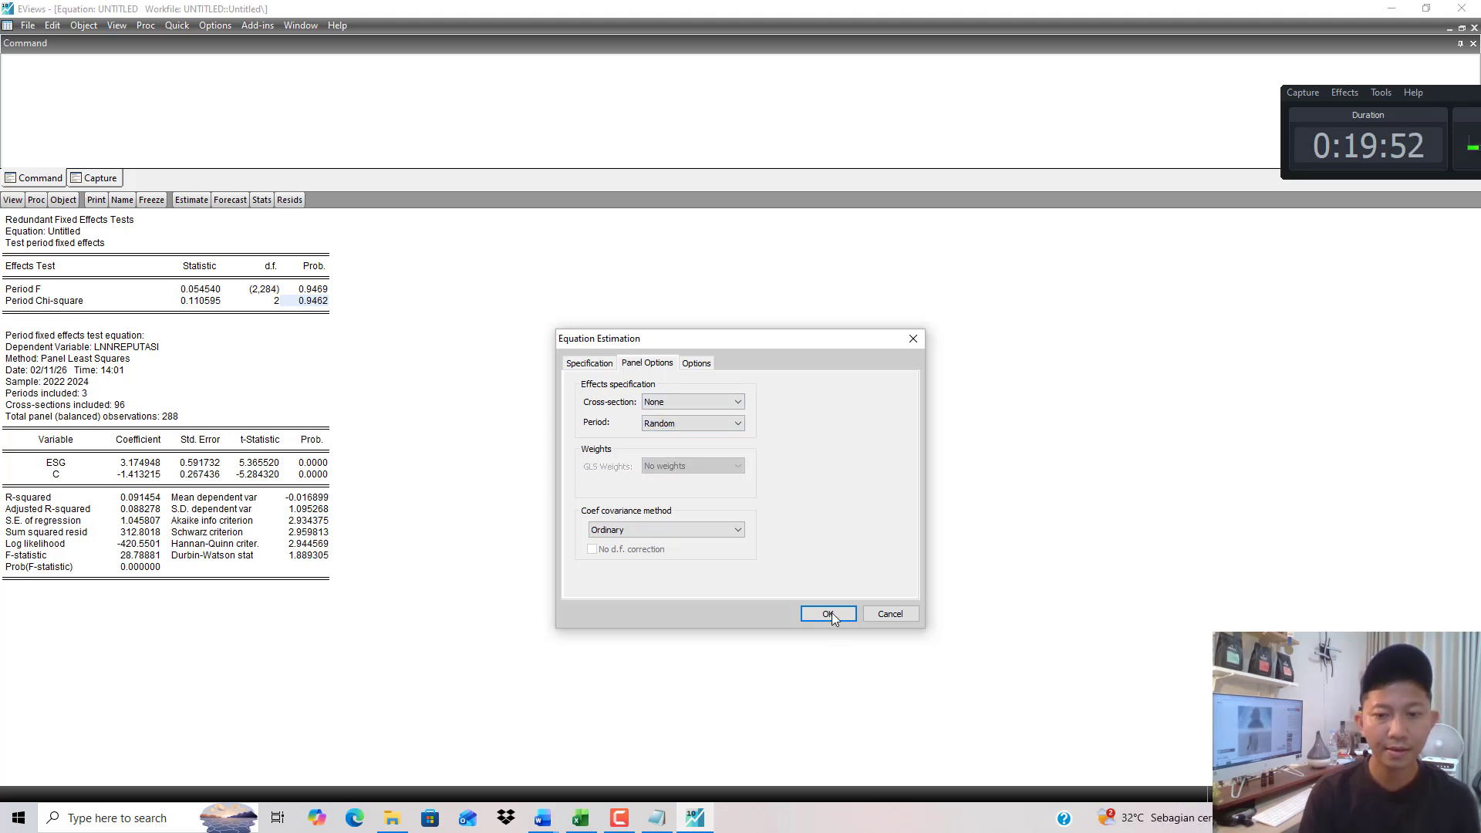
left_click(827, 613)
Run the correlated random effects Hausman test on the period-random lnnreputasi equation.
left_click(12, 200)
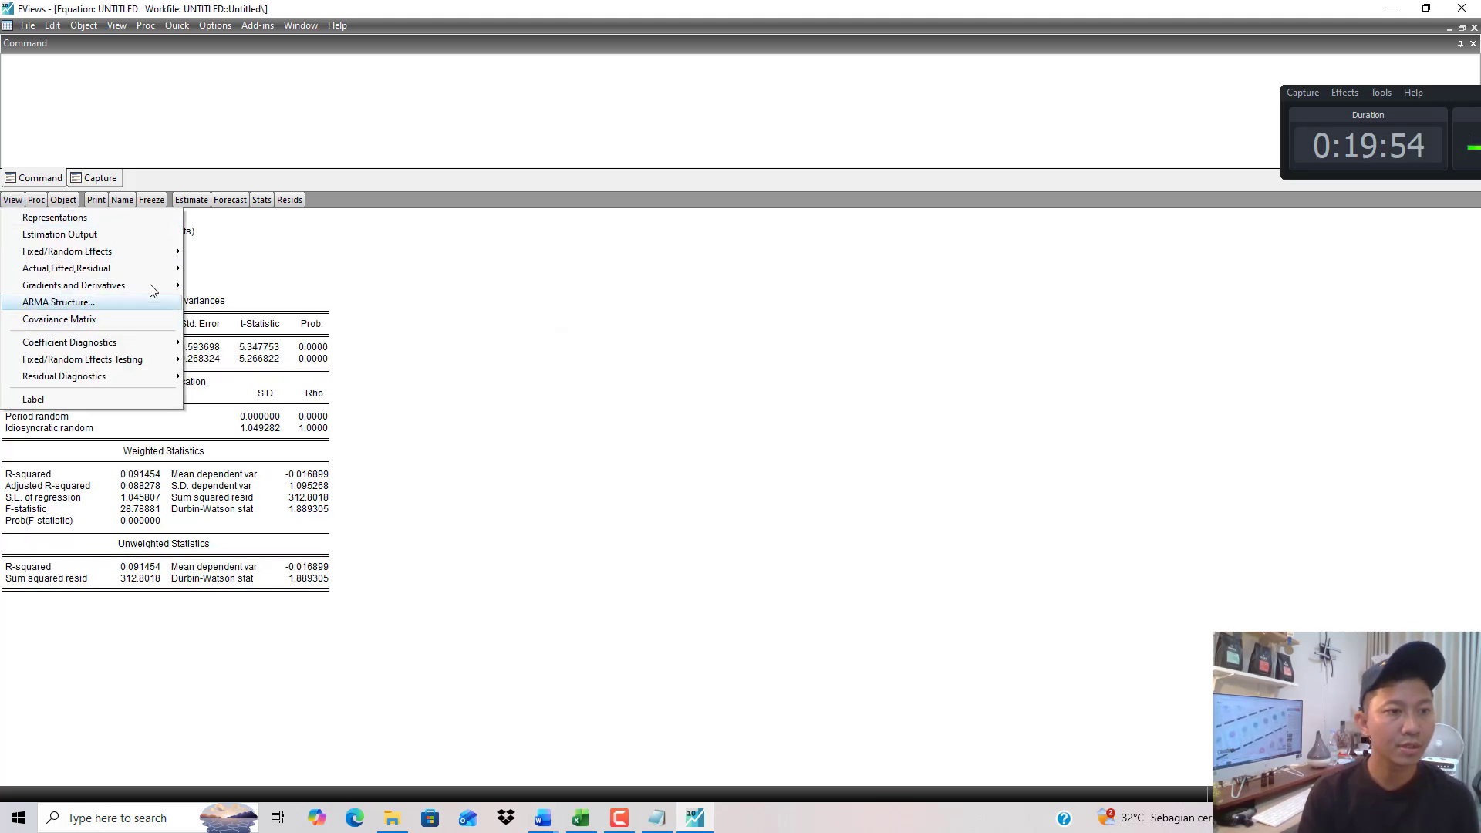
mouse_move(154, 252)
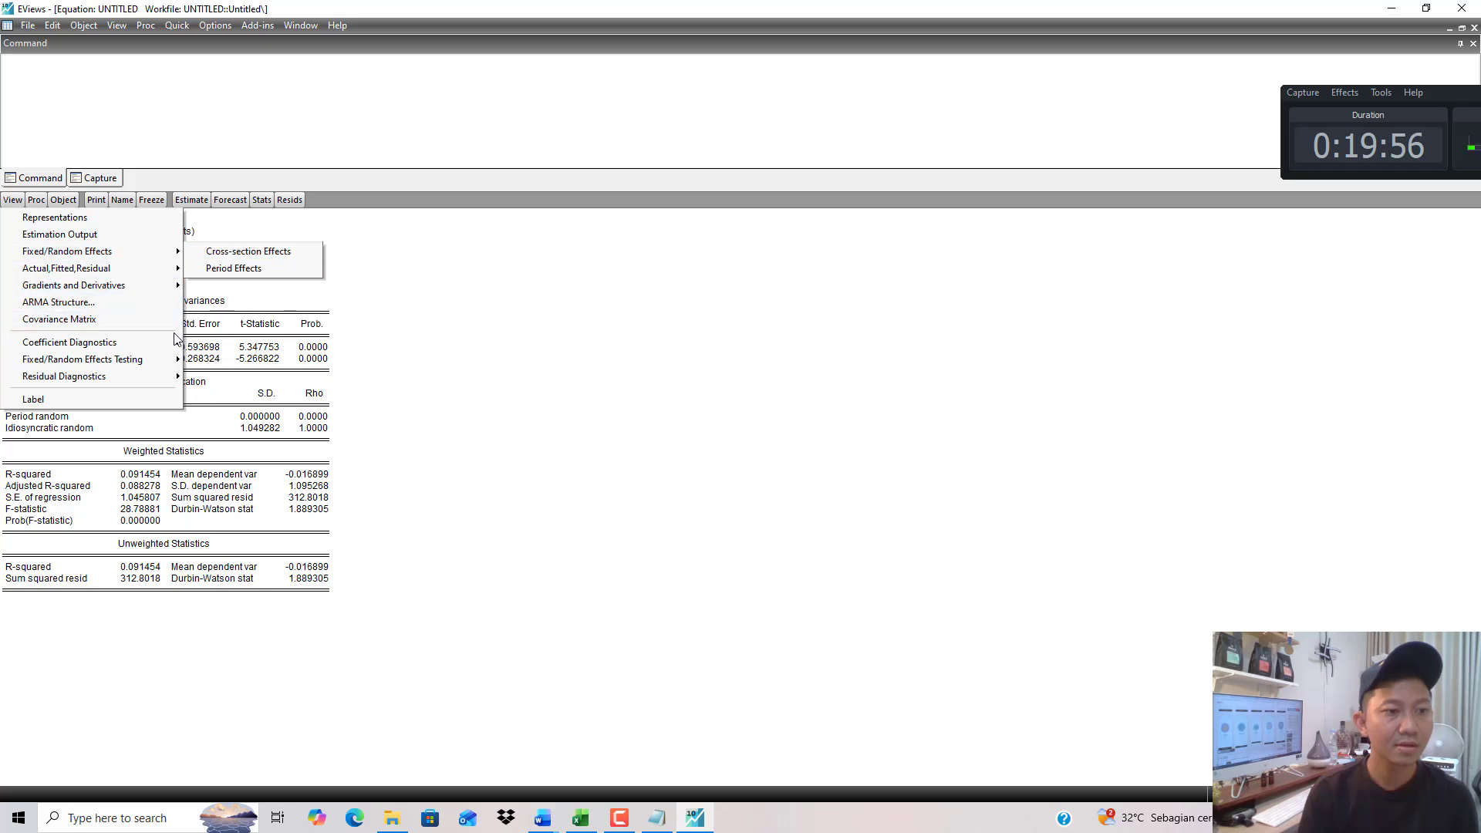
mouse_move(154, 359)
left_click(293, 394)
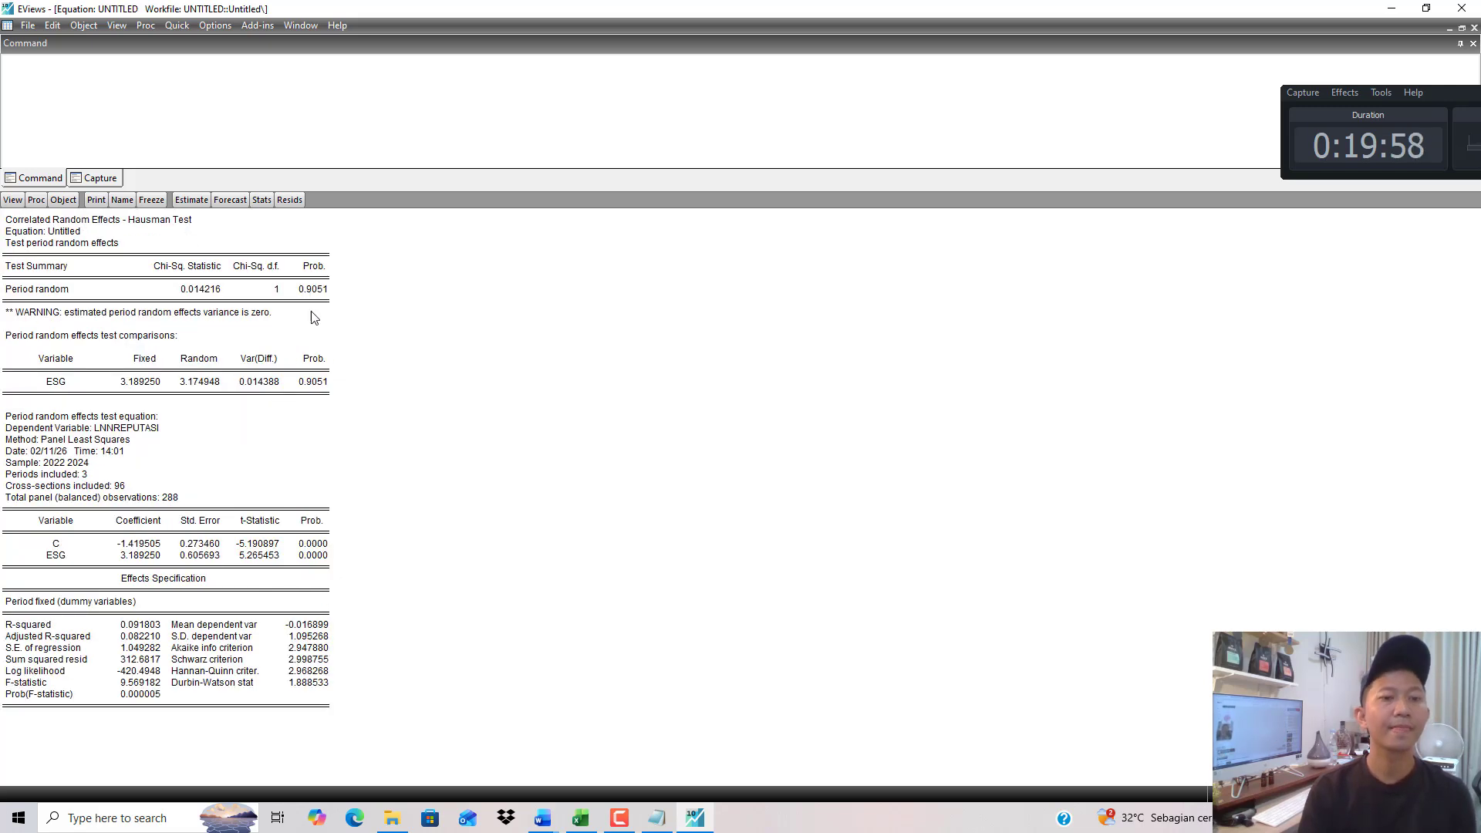
Change the equation specification to "lnnroa esg lnnreputasi c", keeping least squares and the sample 2022 2024.
left_click(202, 202)
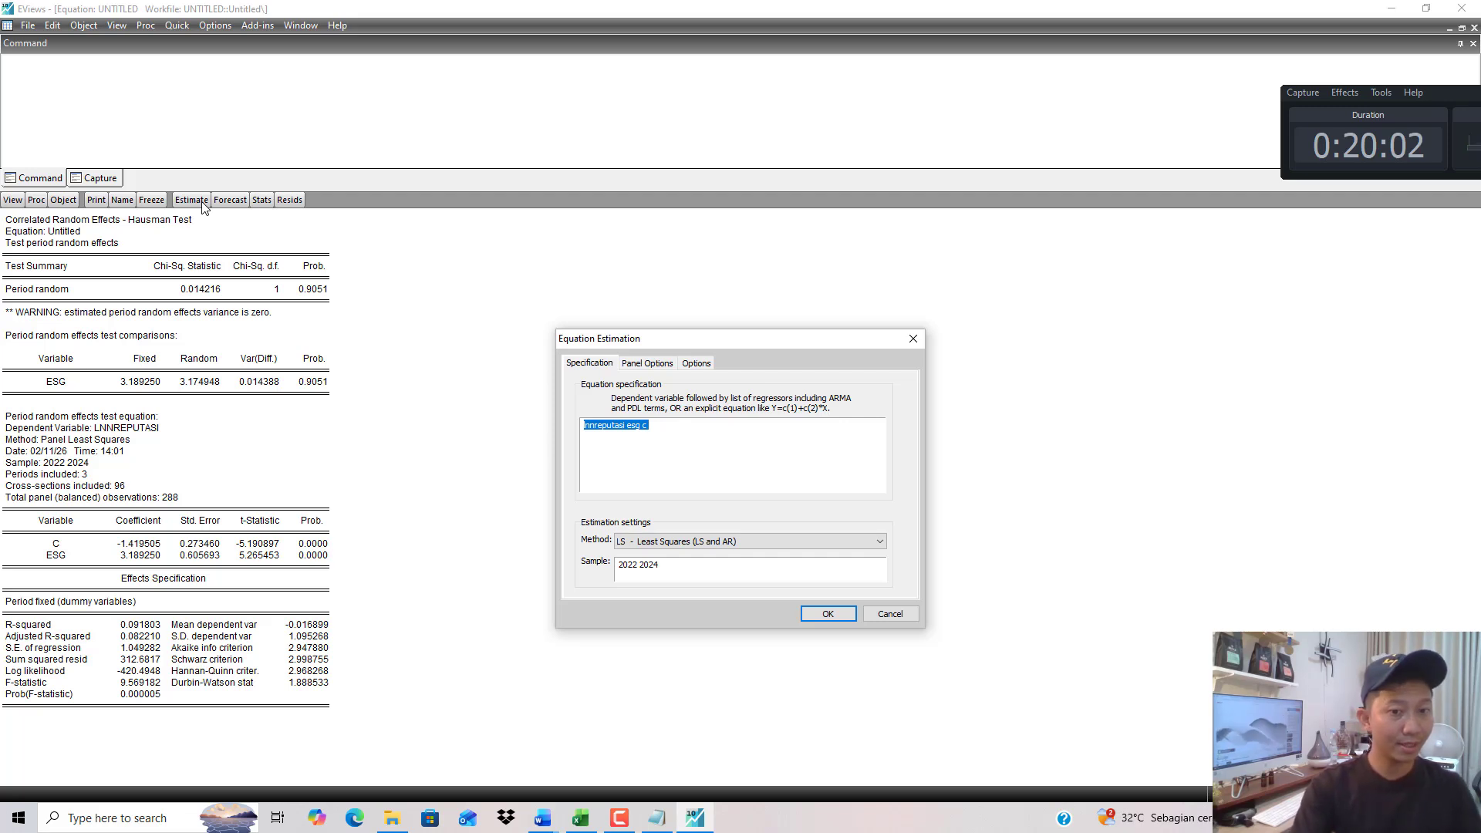
key("End")
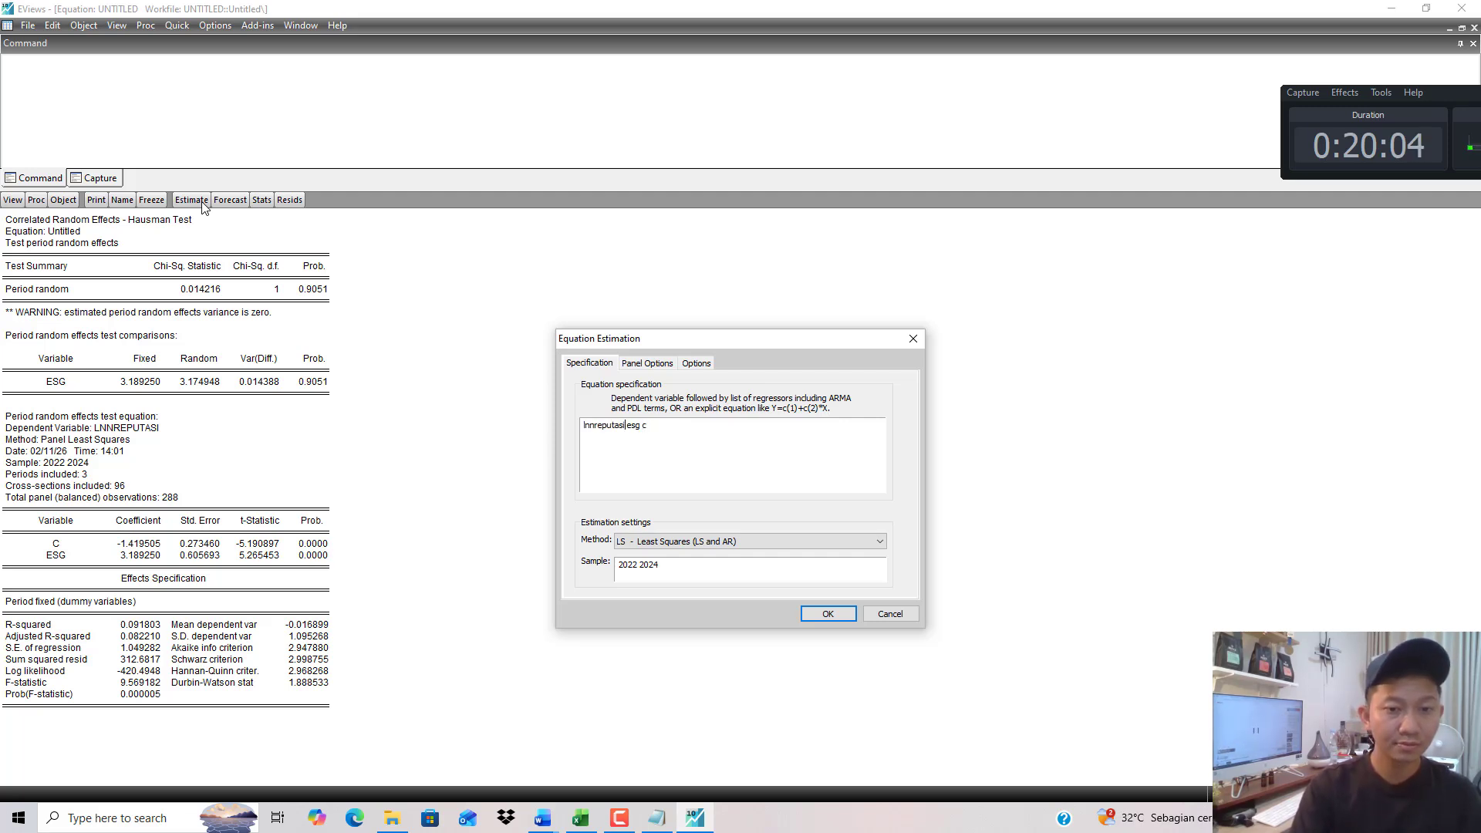
key("BackSpace")
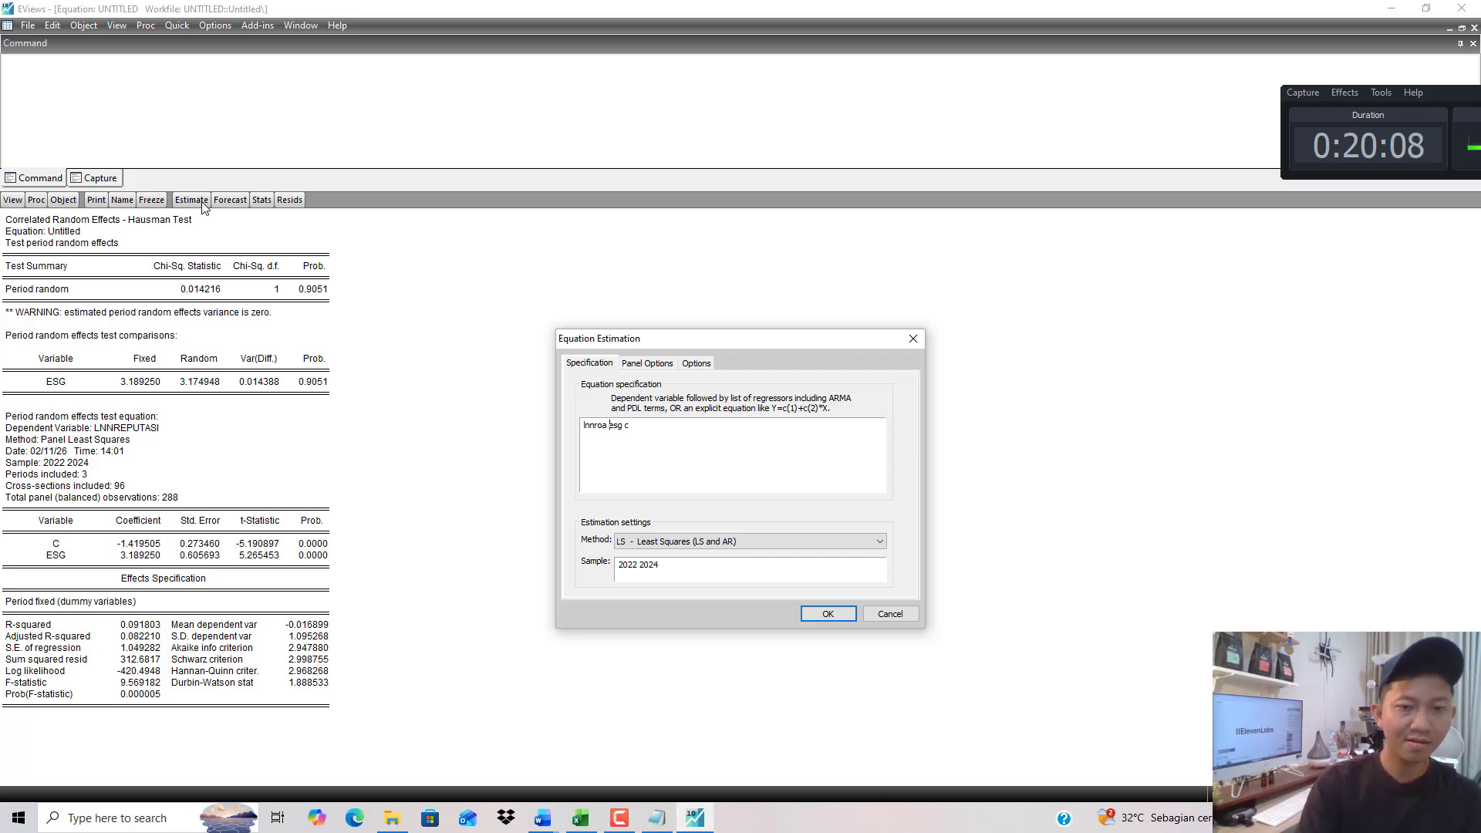
type("lnnreputasi")
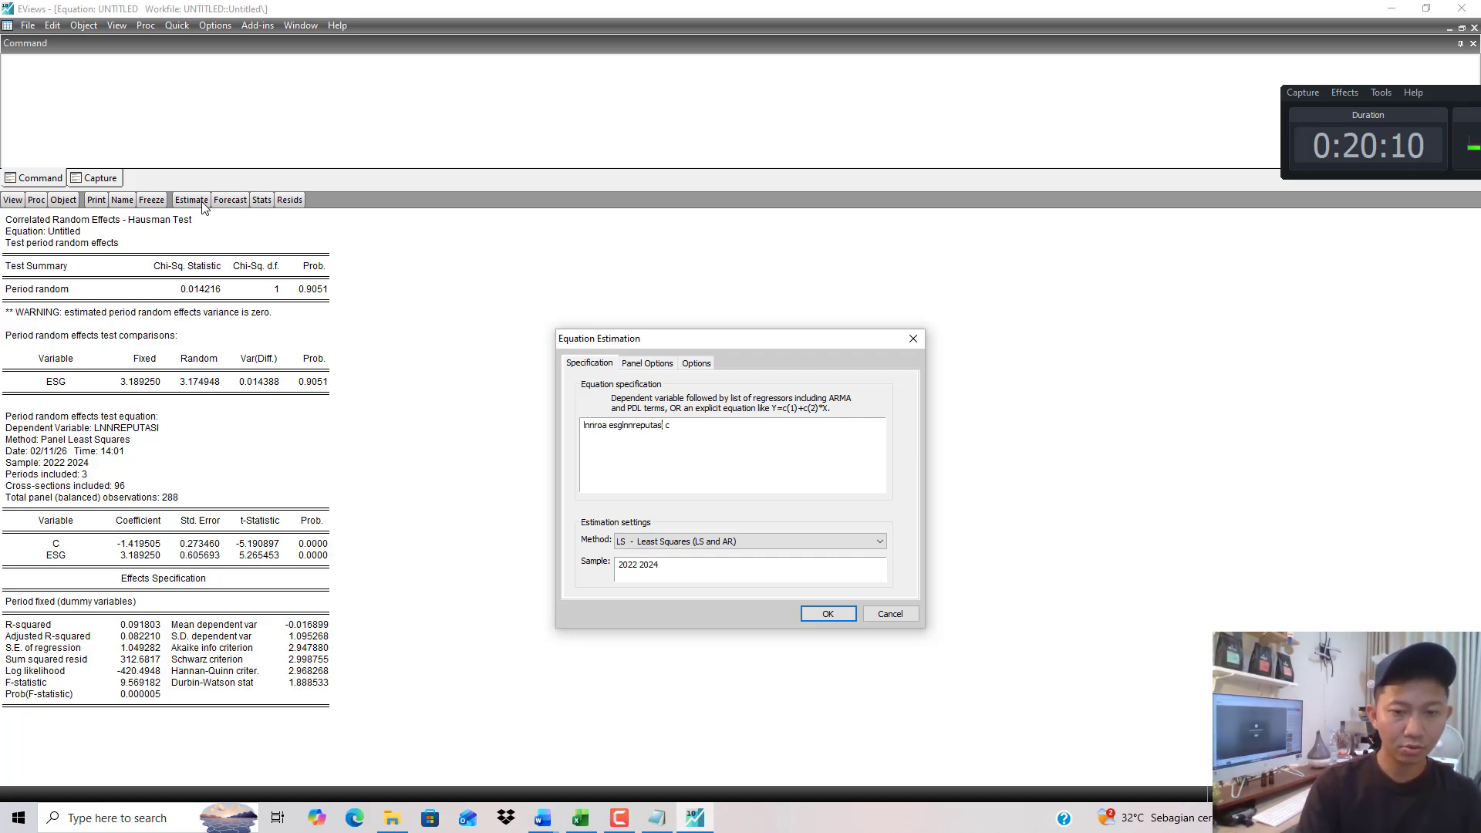
key("Left")
key("Left")
key("Left")
key("Left")
key("Left")
key("Left")
key("Left")
key("Left")
key("Left")
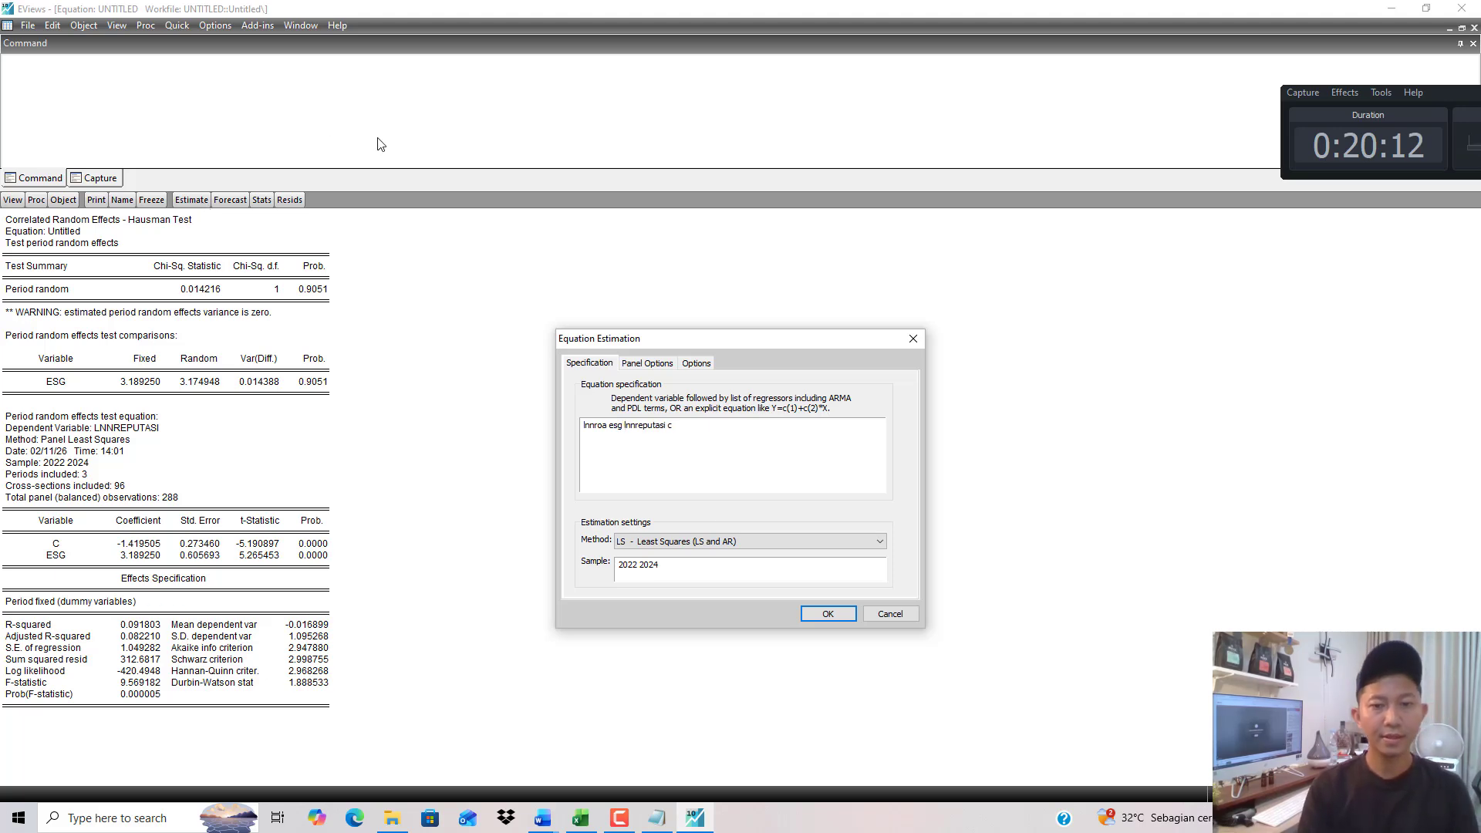
Set period effects to None and estimate the lnnroa equation without any cross-section or period effects.
left_click(657, 364)
left_click(677, 423)
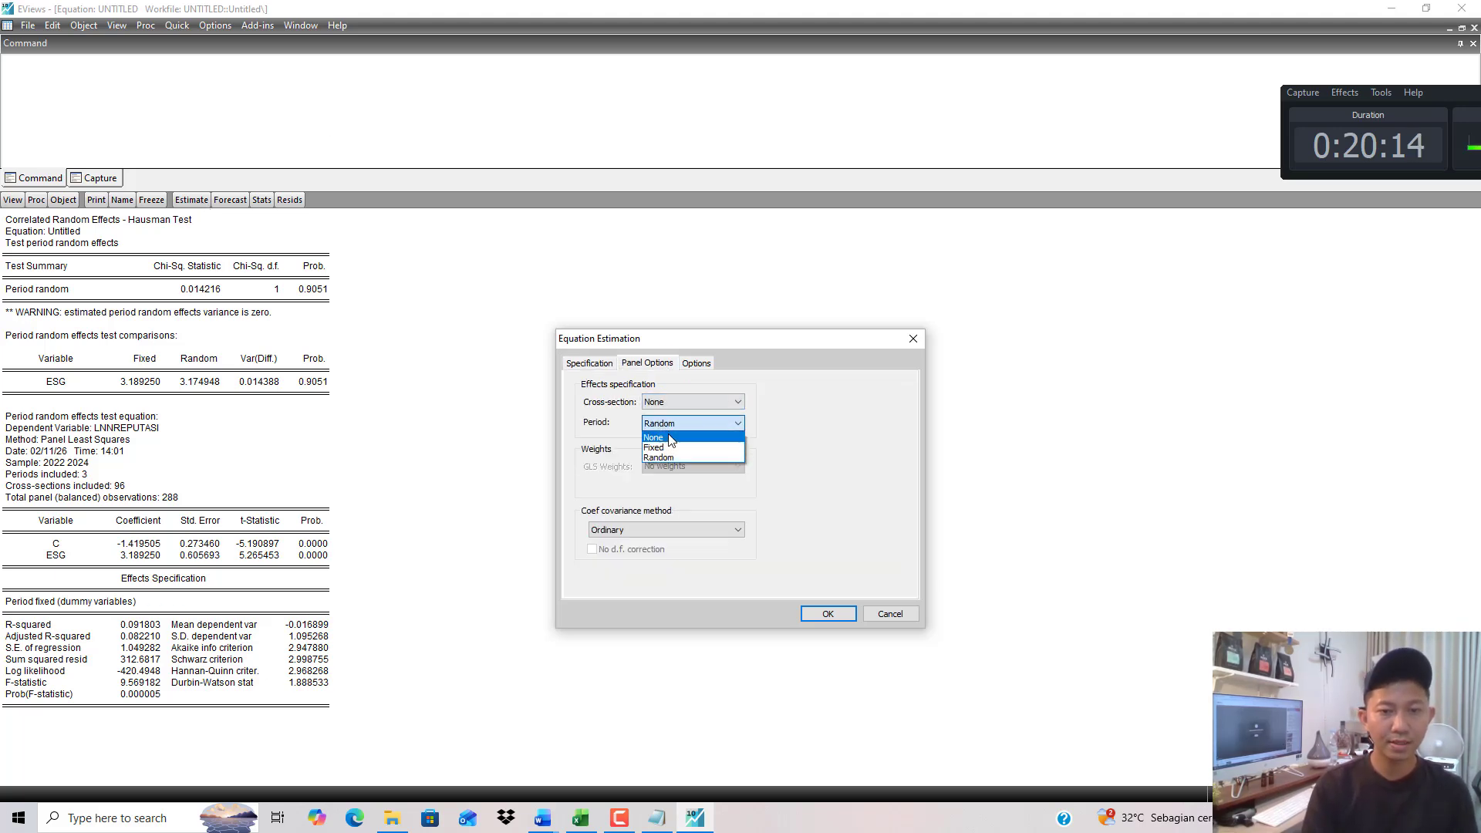
left_click(673, 436)
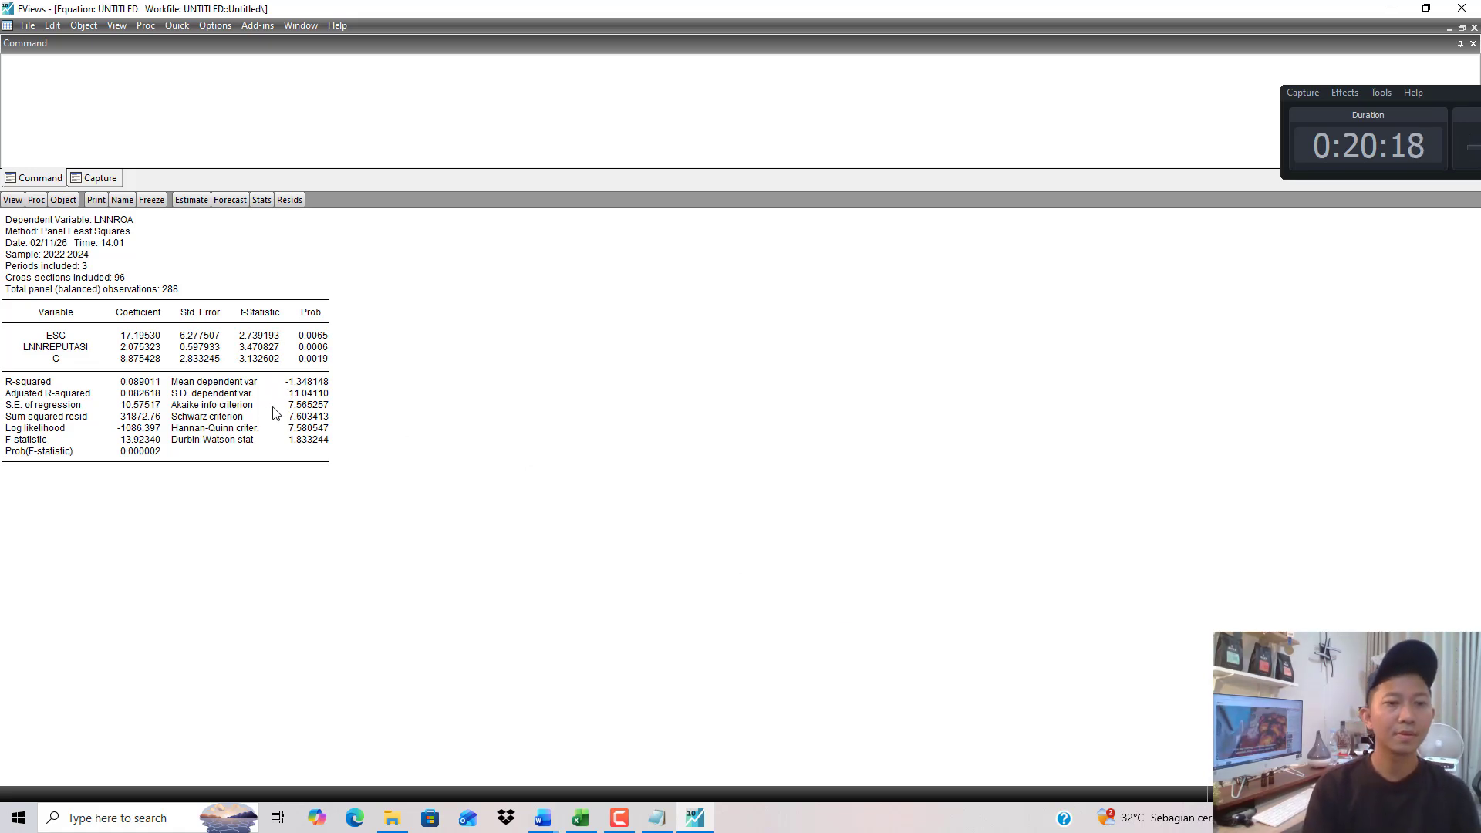
Re-estimate the lnnroa equation with period effects set to Fixed and cross-section effects left at None.
left_click(192, 200)
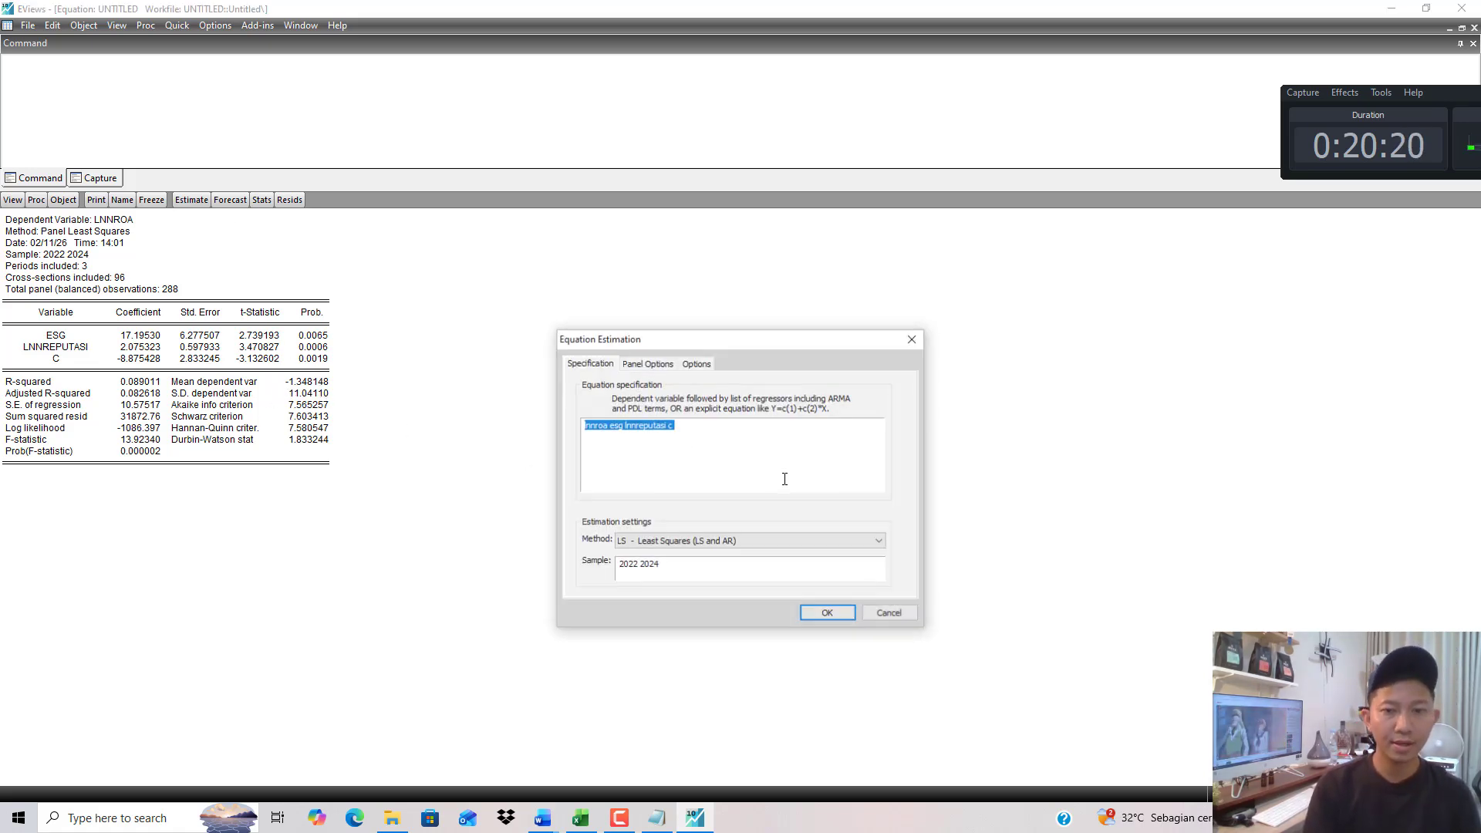
left_click(647, 362)
left_click(683, 423)
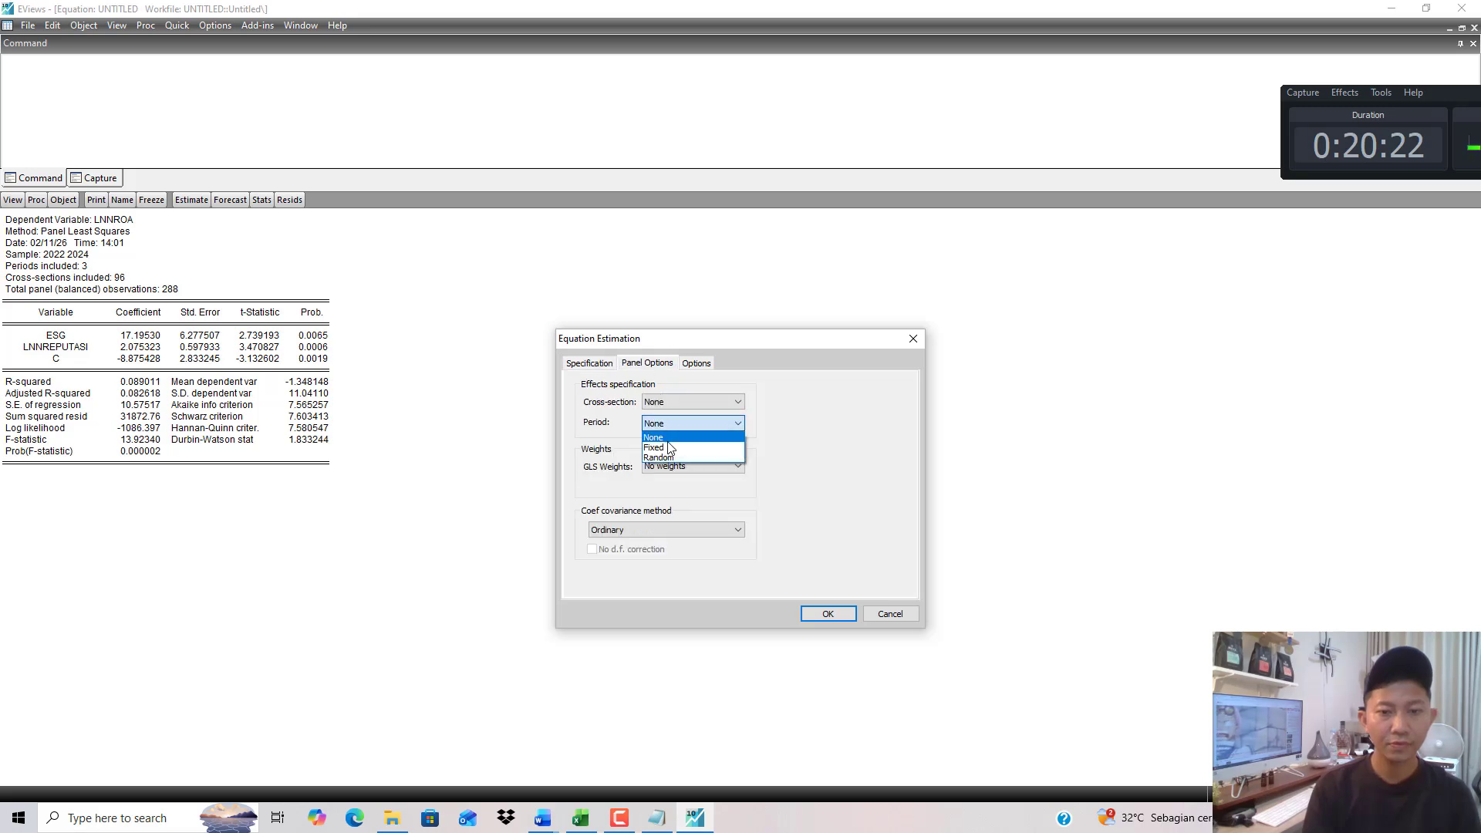
left_click(668, 449)
left_click(826, 614)
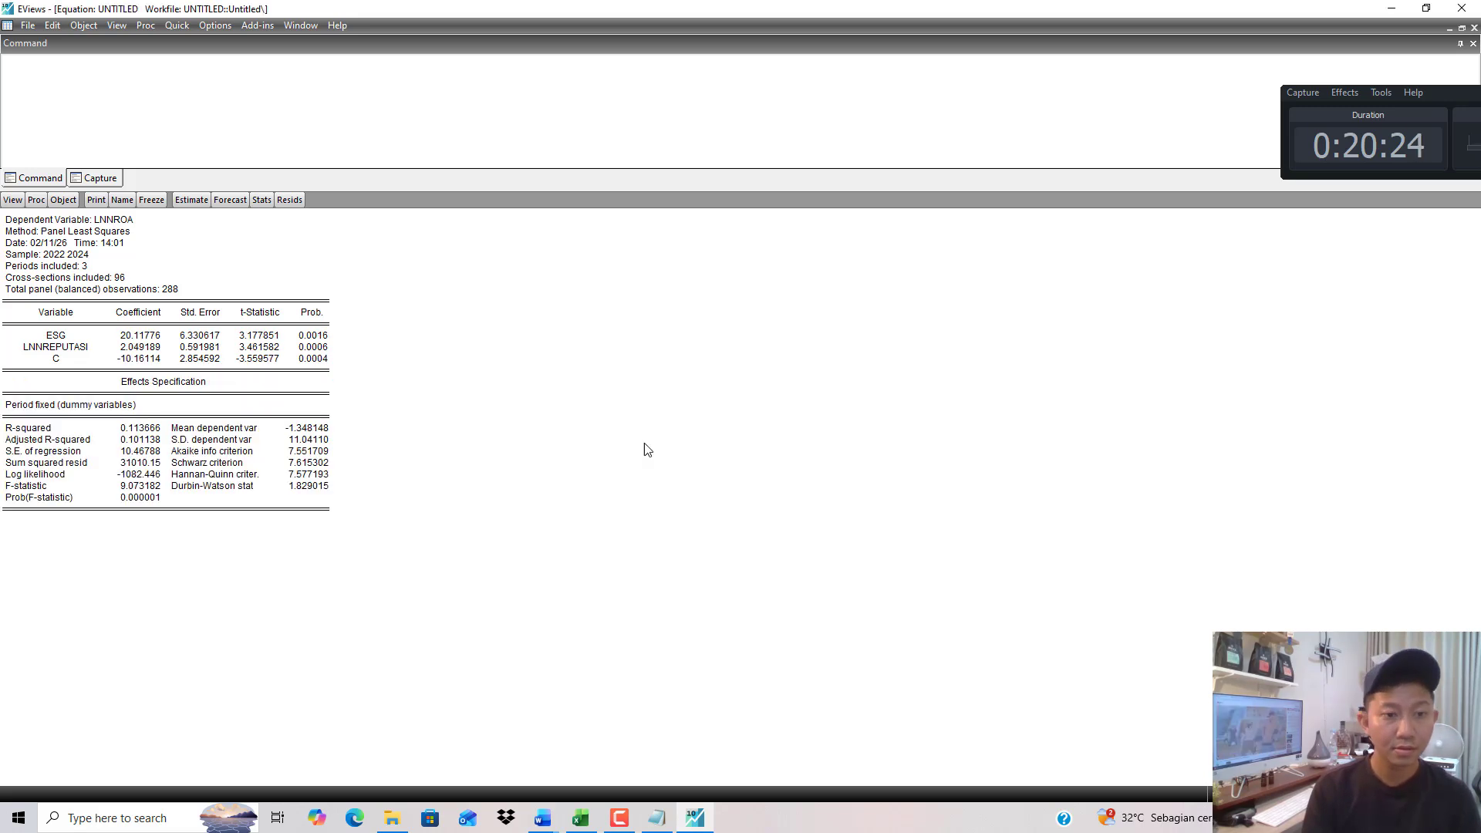
Re-estimate the lnnroa equation with period effects set to Random and cross-section effects left at None.
left_click(193, 200)
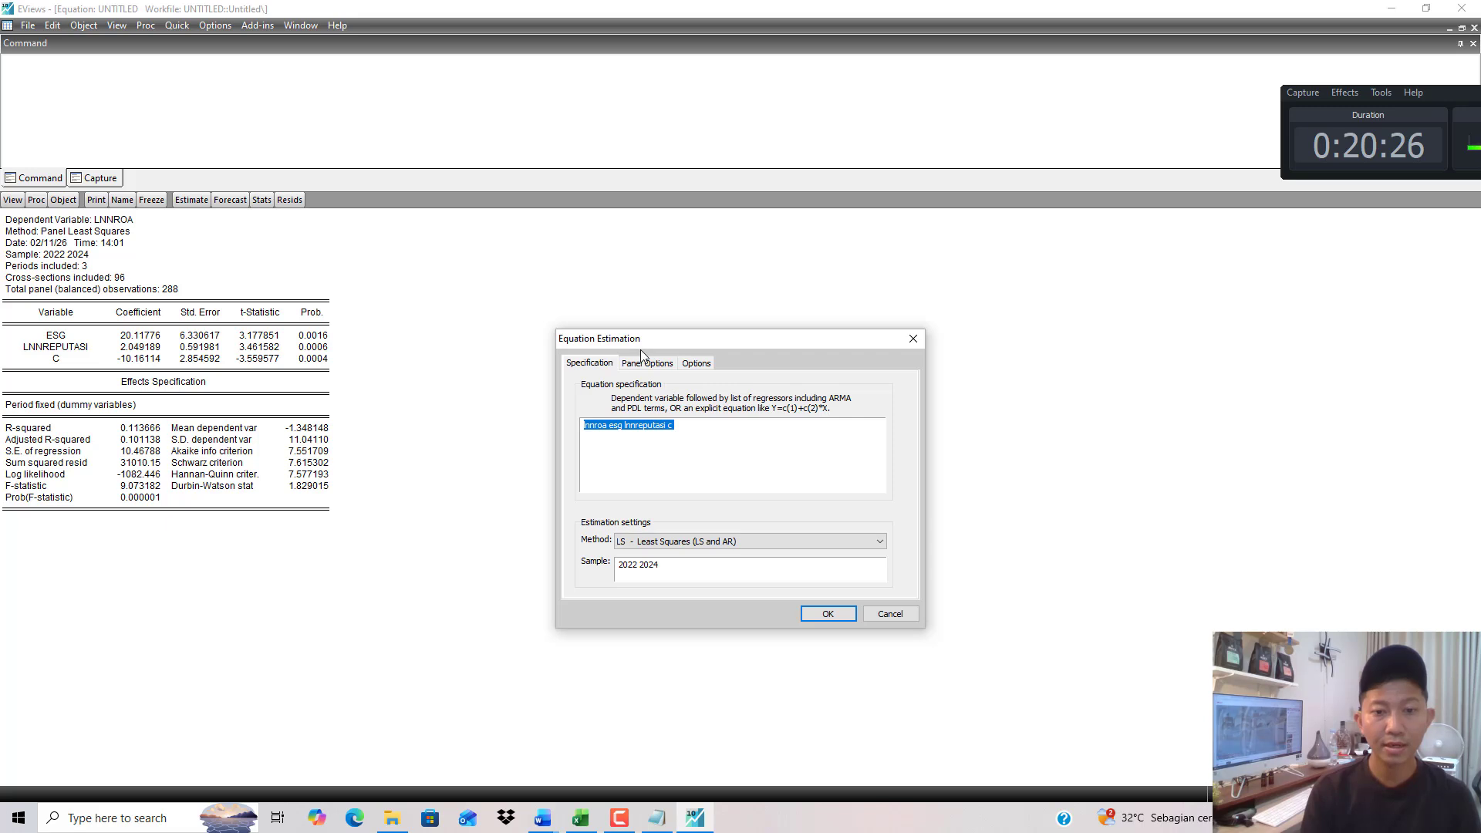
left_click(648, 364)
left_click(678, 423)
left_click(670, 451)
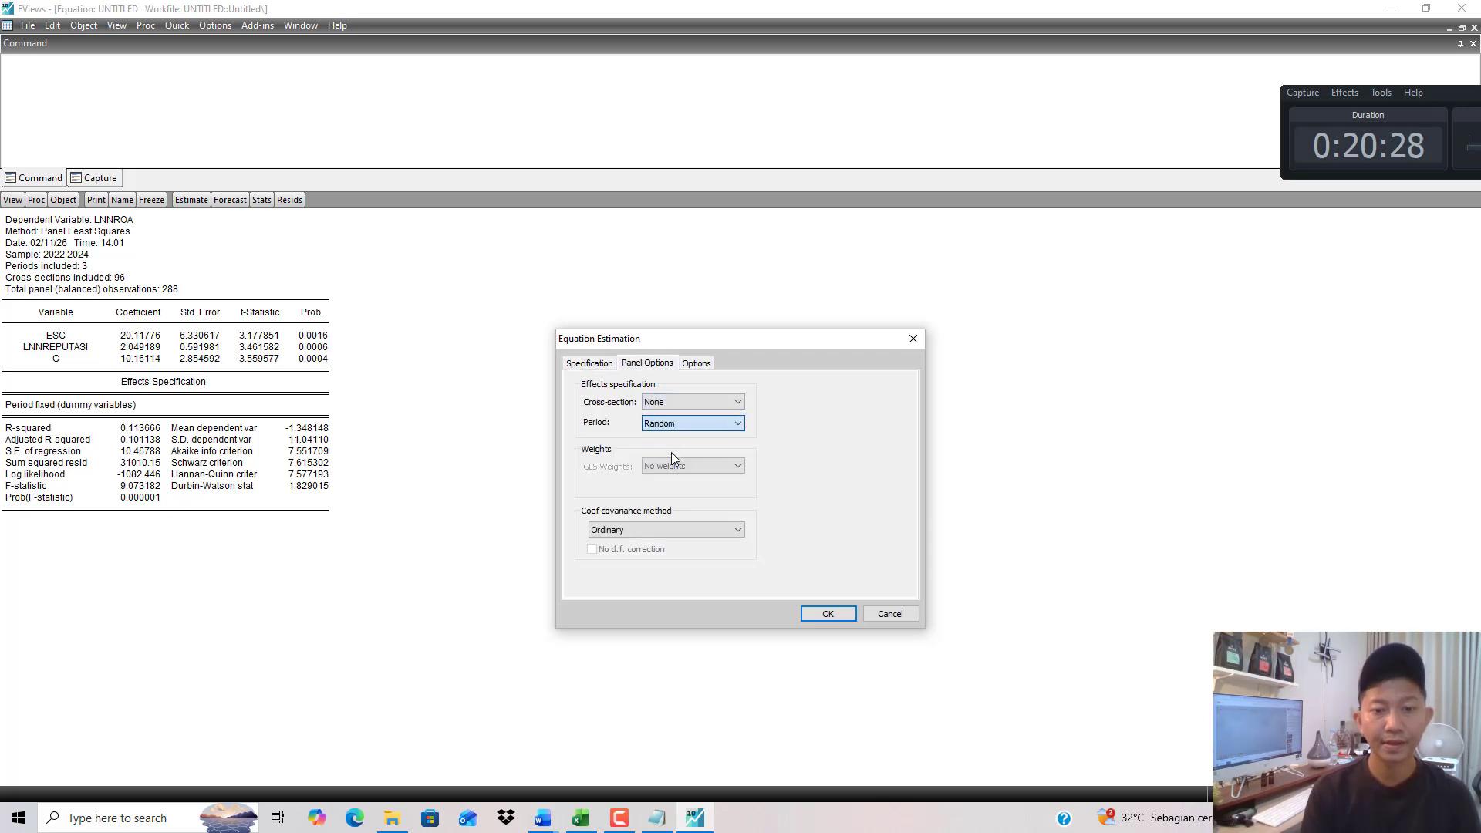
left_click(830, 617)
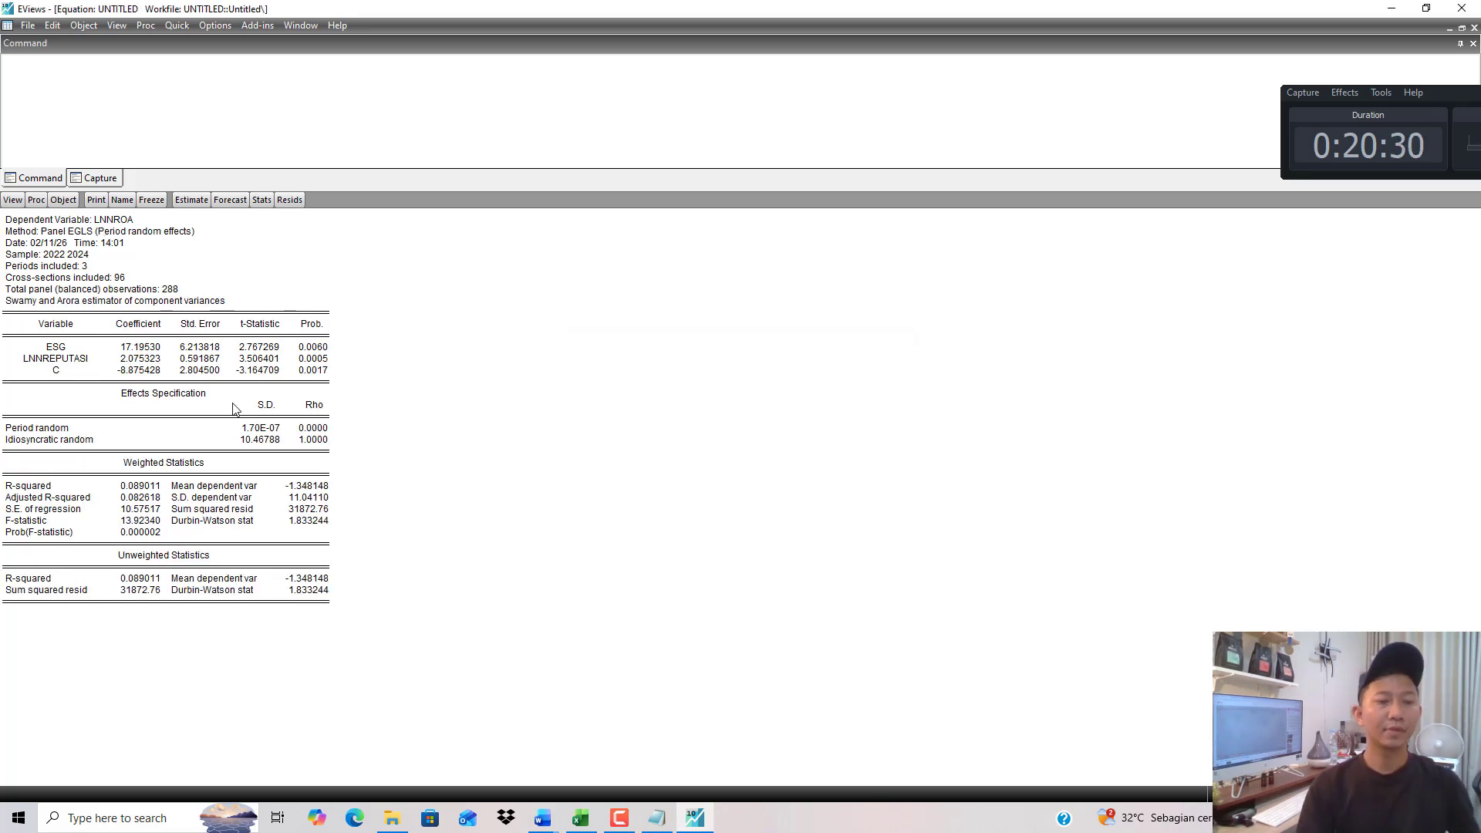
Switch to the Word document "Hasil Olah Data Eviews dan Interpretasi 10 Februari 2026" and examine its Chow, Hausman, Lagrange and regression result tables.
left_click(542, 818)
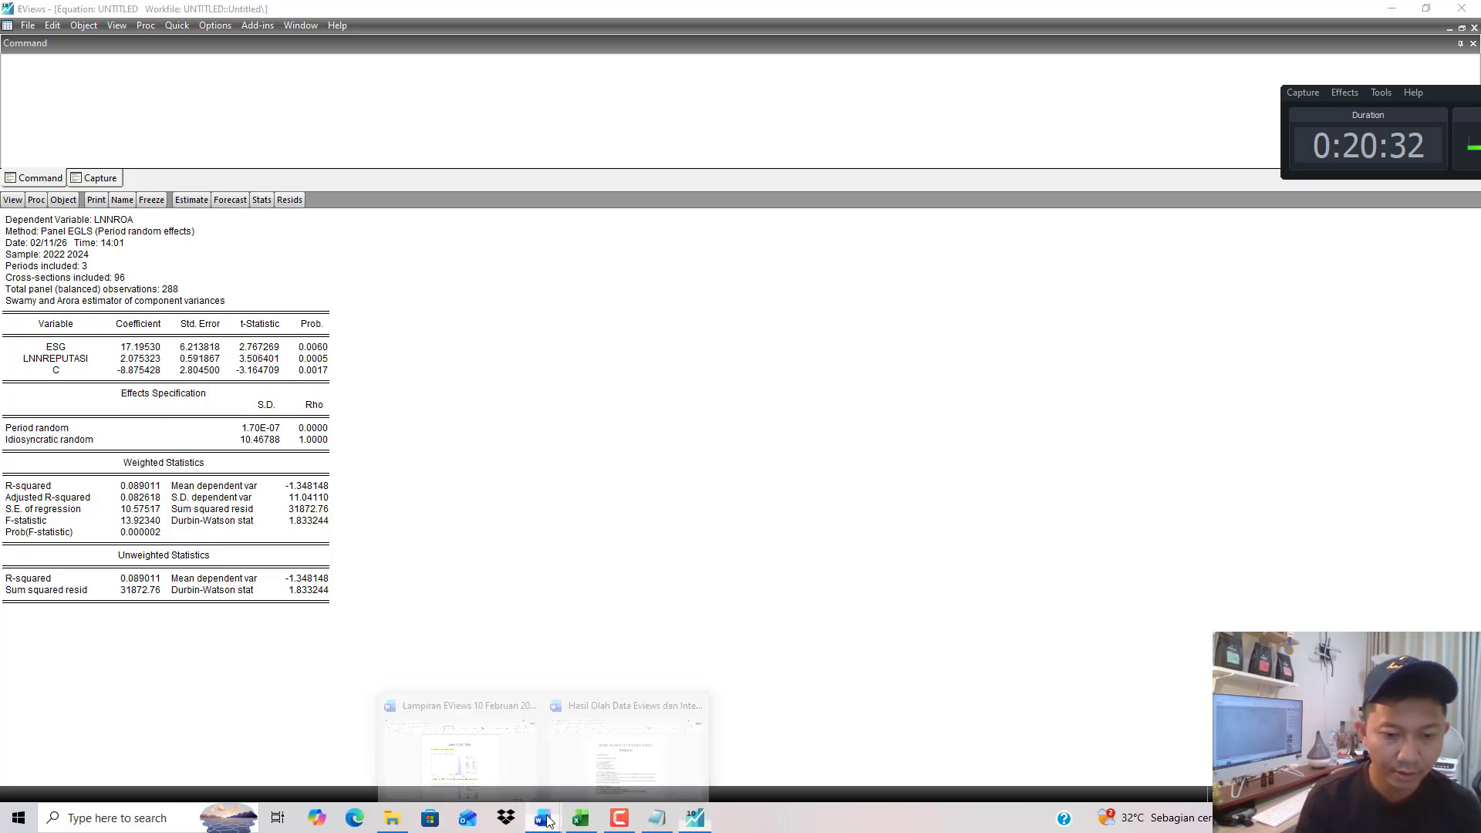
left_click(609, 751)
scroll(609, 751, "down", 15)
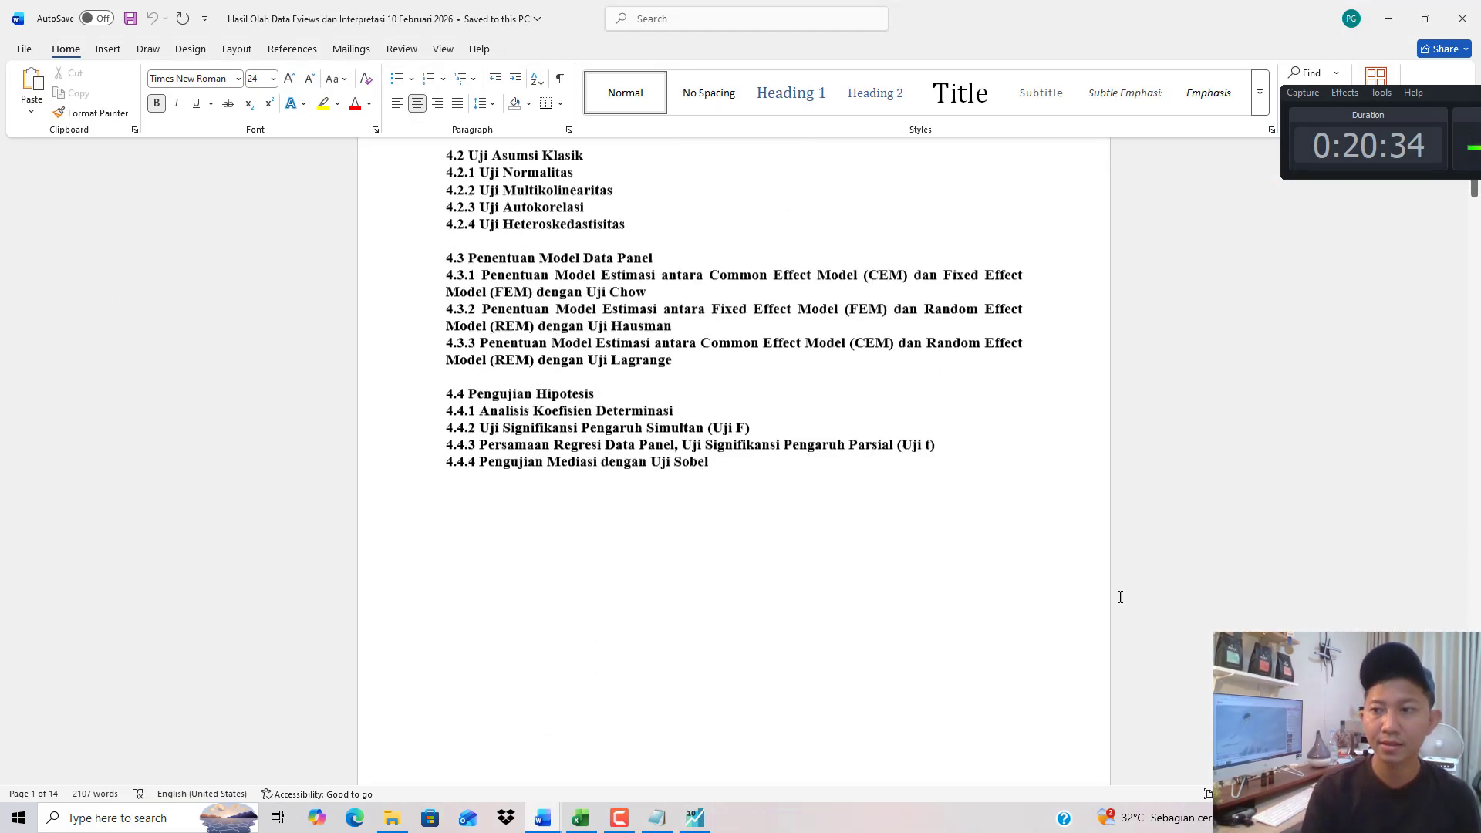
scroll(732, 462, "down", 20)
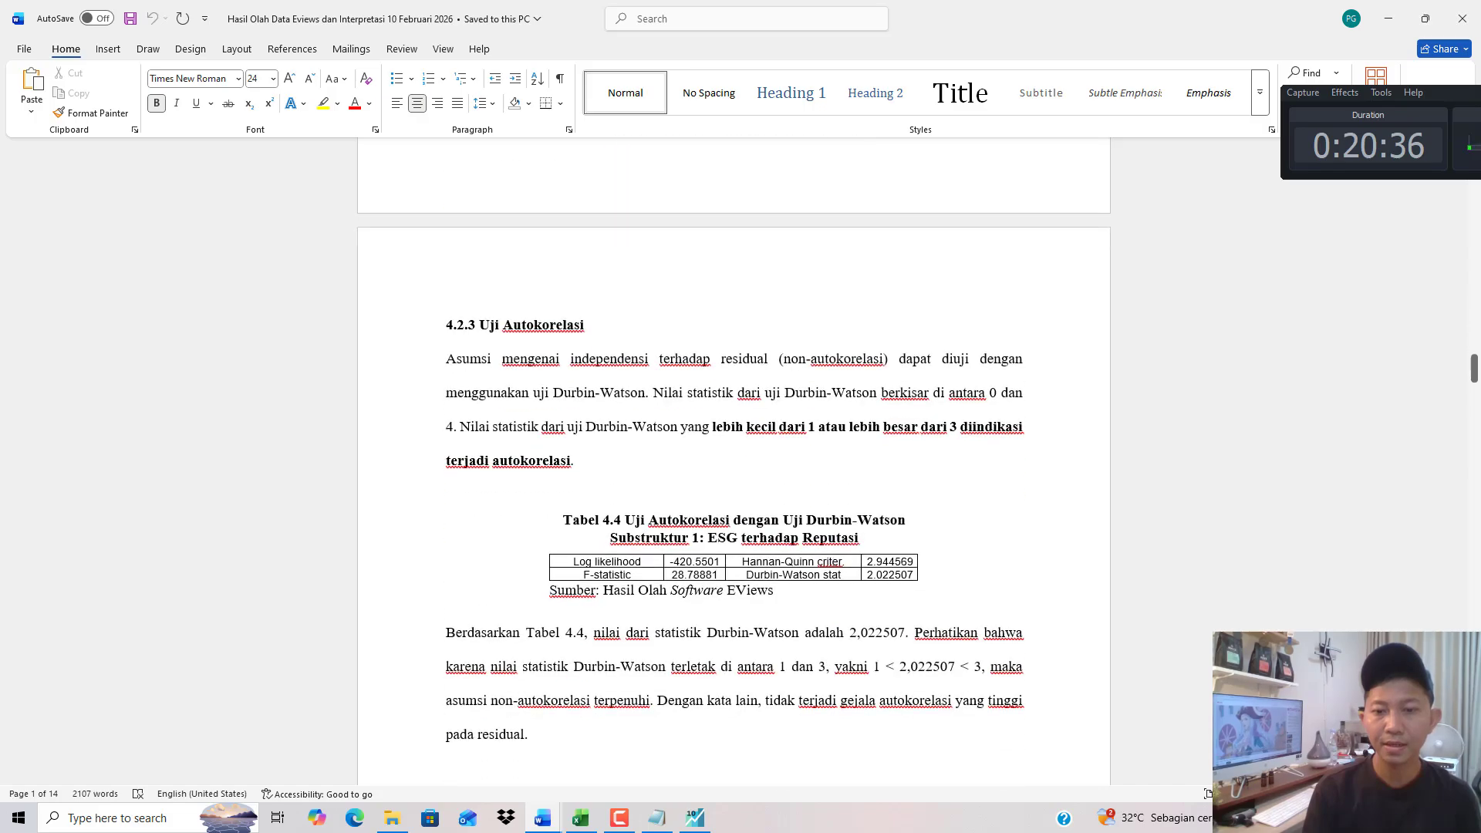
scroll(733, 462, "down", 10)
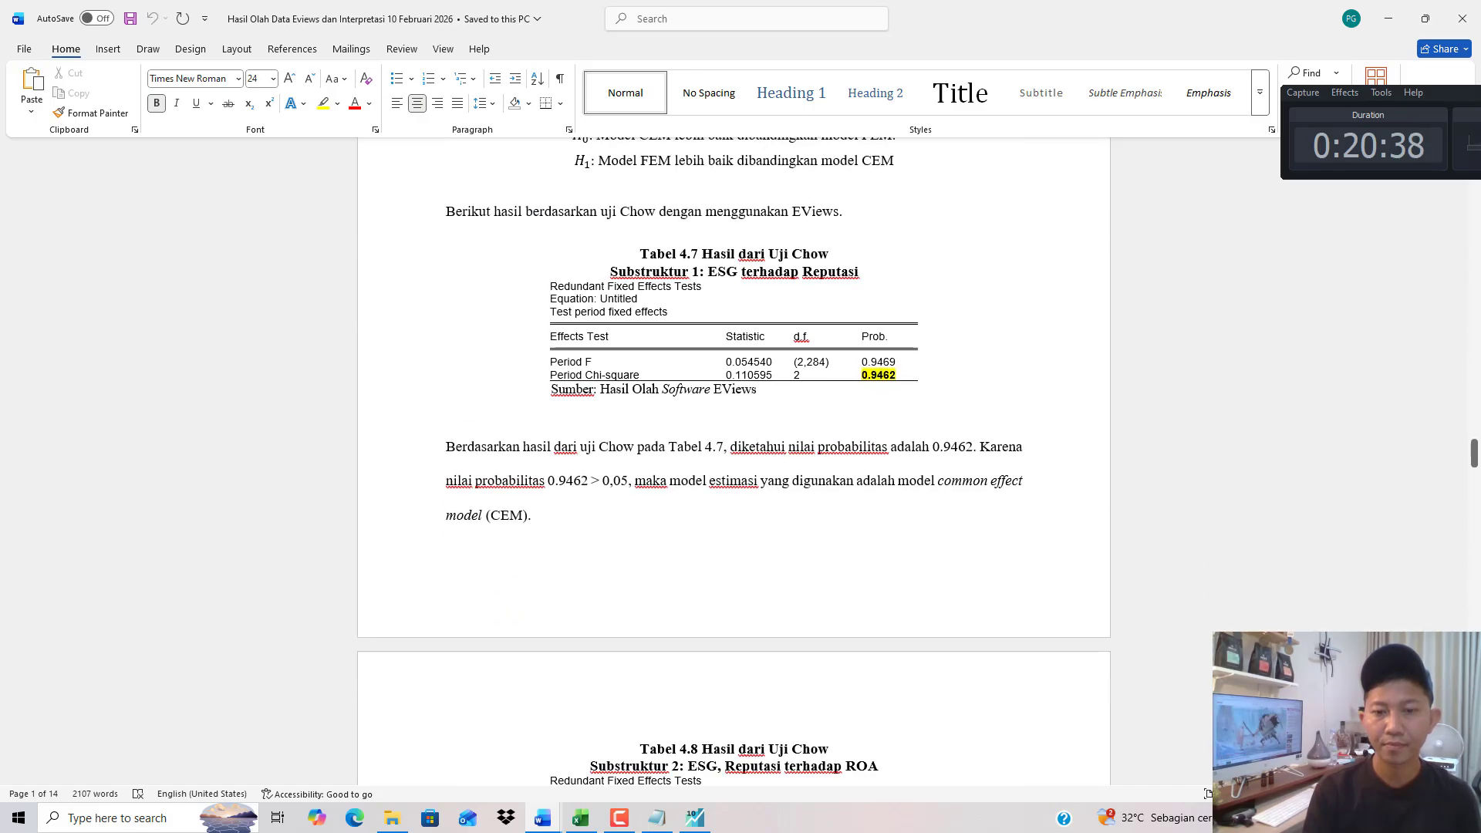
scroll(783, 646, "down", 15)
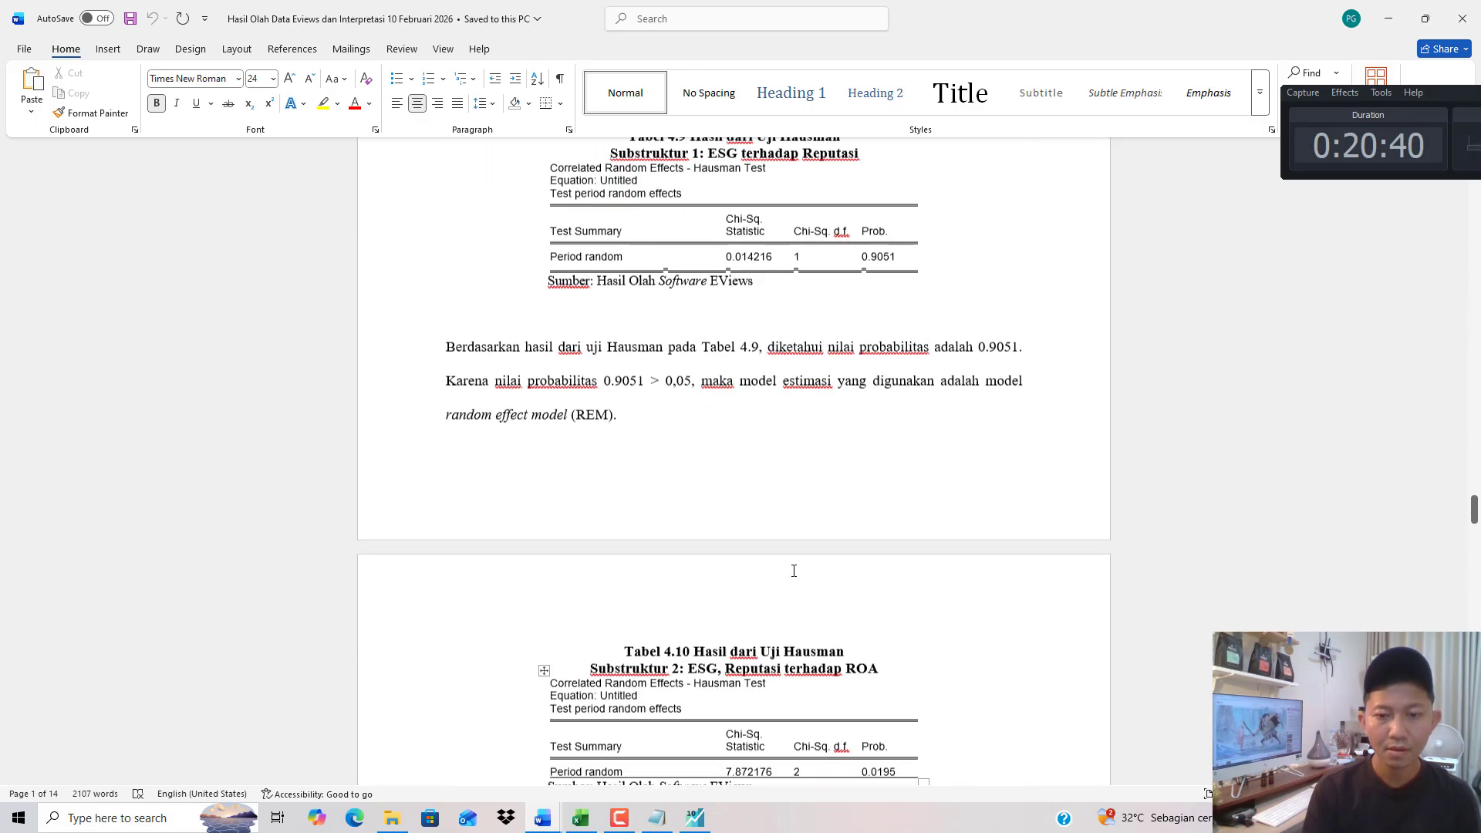
scroll(815, 549, "down", 15)
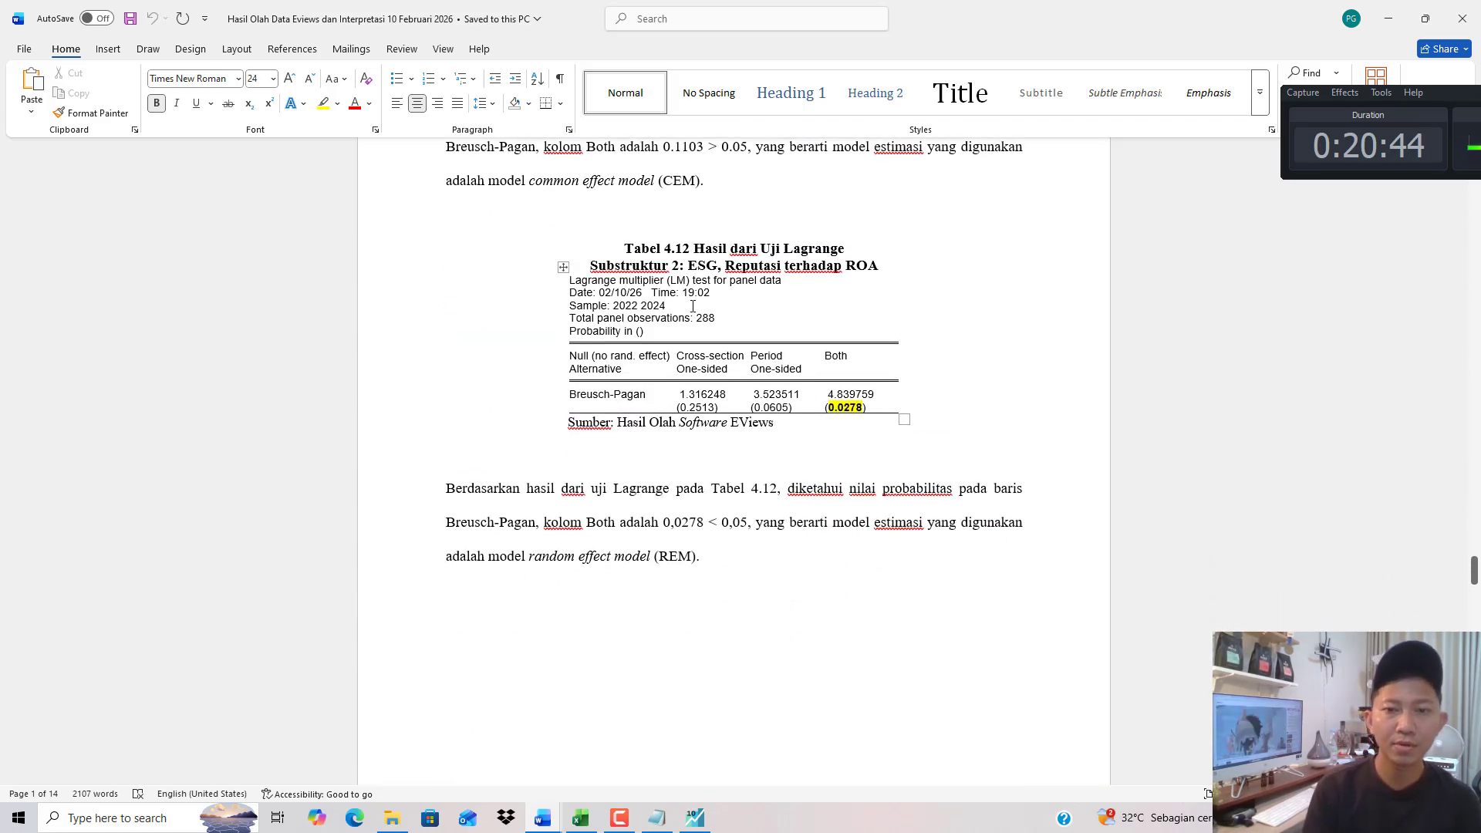
scroll(692, 306, "down", 20)
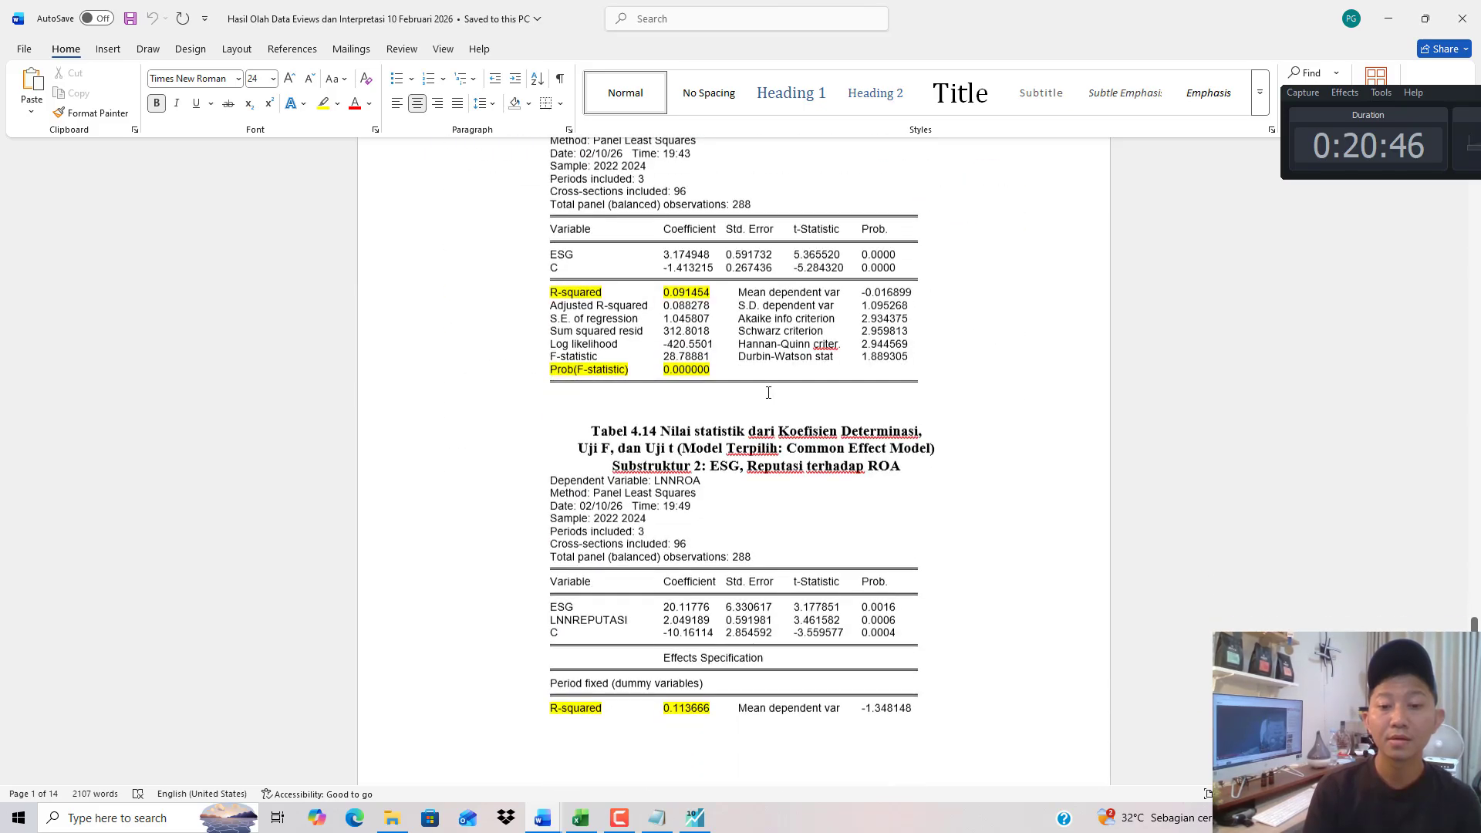
Examine the regression outputs in Tabel 4.13 and Tabel 4.14, including the model named in each table title.
scroll(771, 384, "down", 3)
scroll(763, 377, "up", 10)
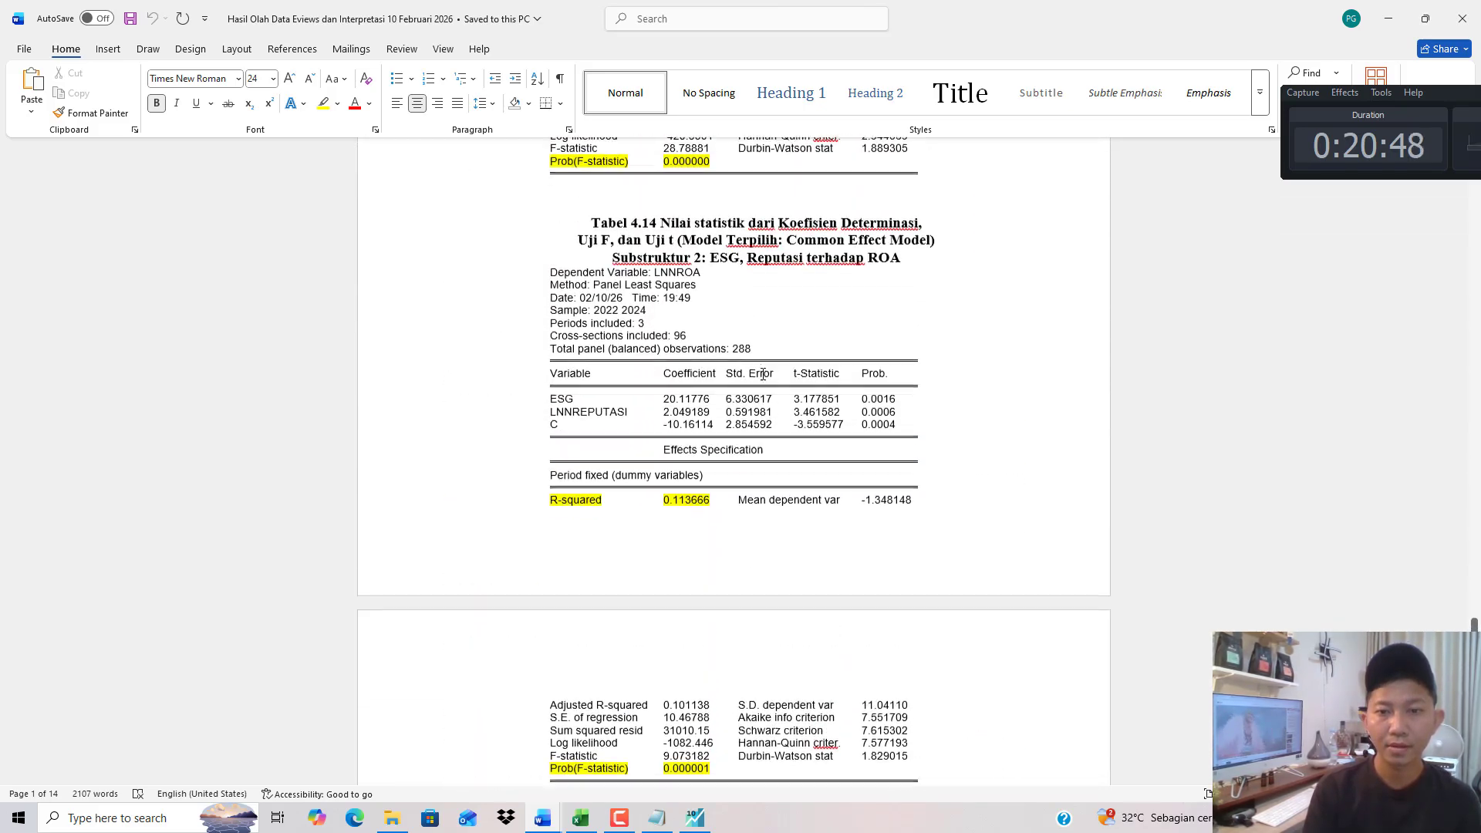
scroll(810, 297, "up", 3)
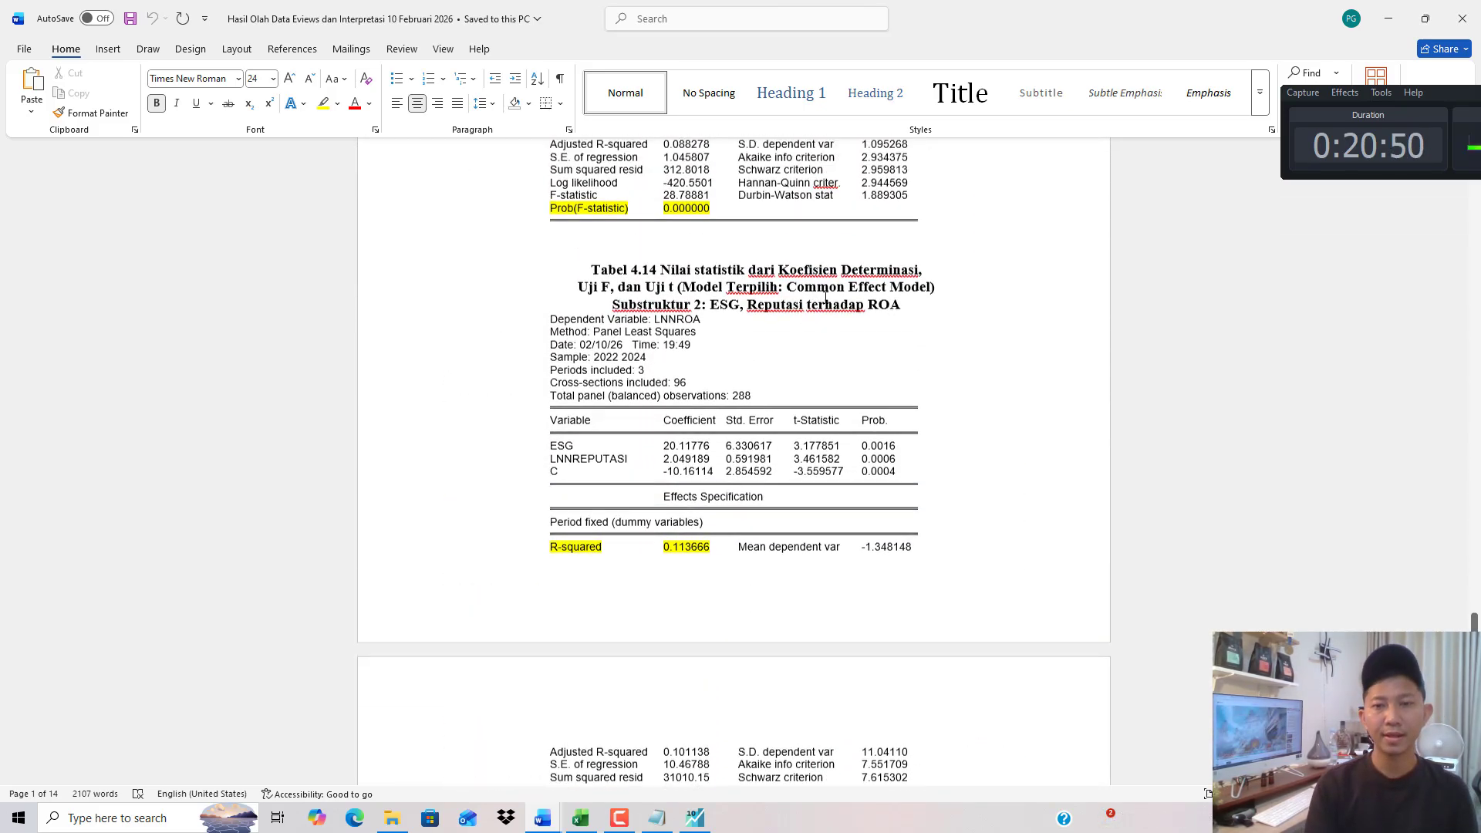
scroll(825, 297, "up", 2)
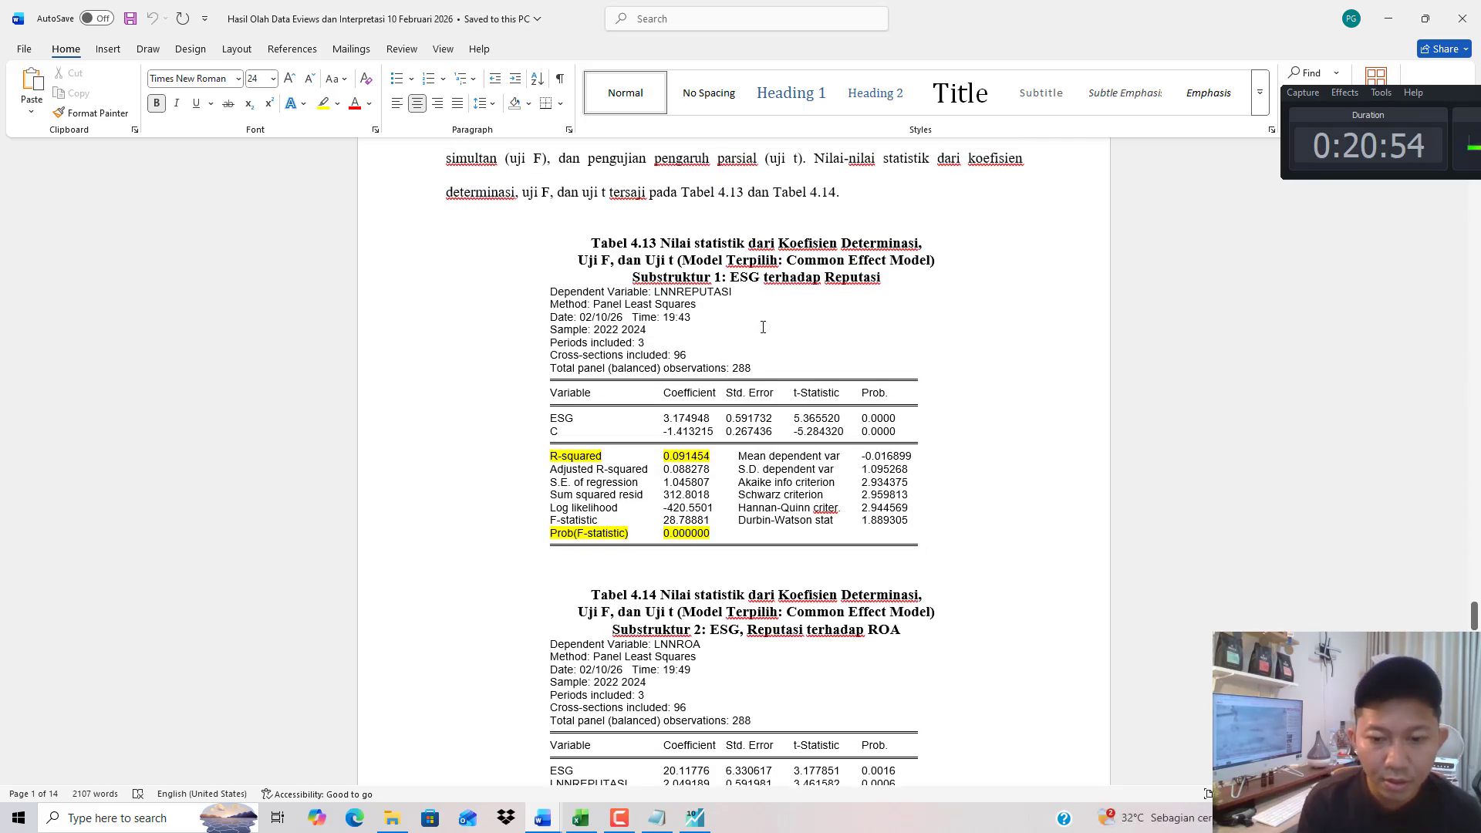
scroll(764, 333, "down", 2)
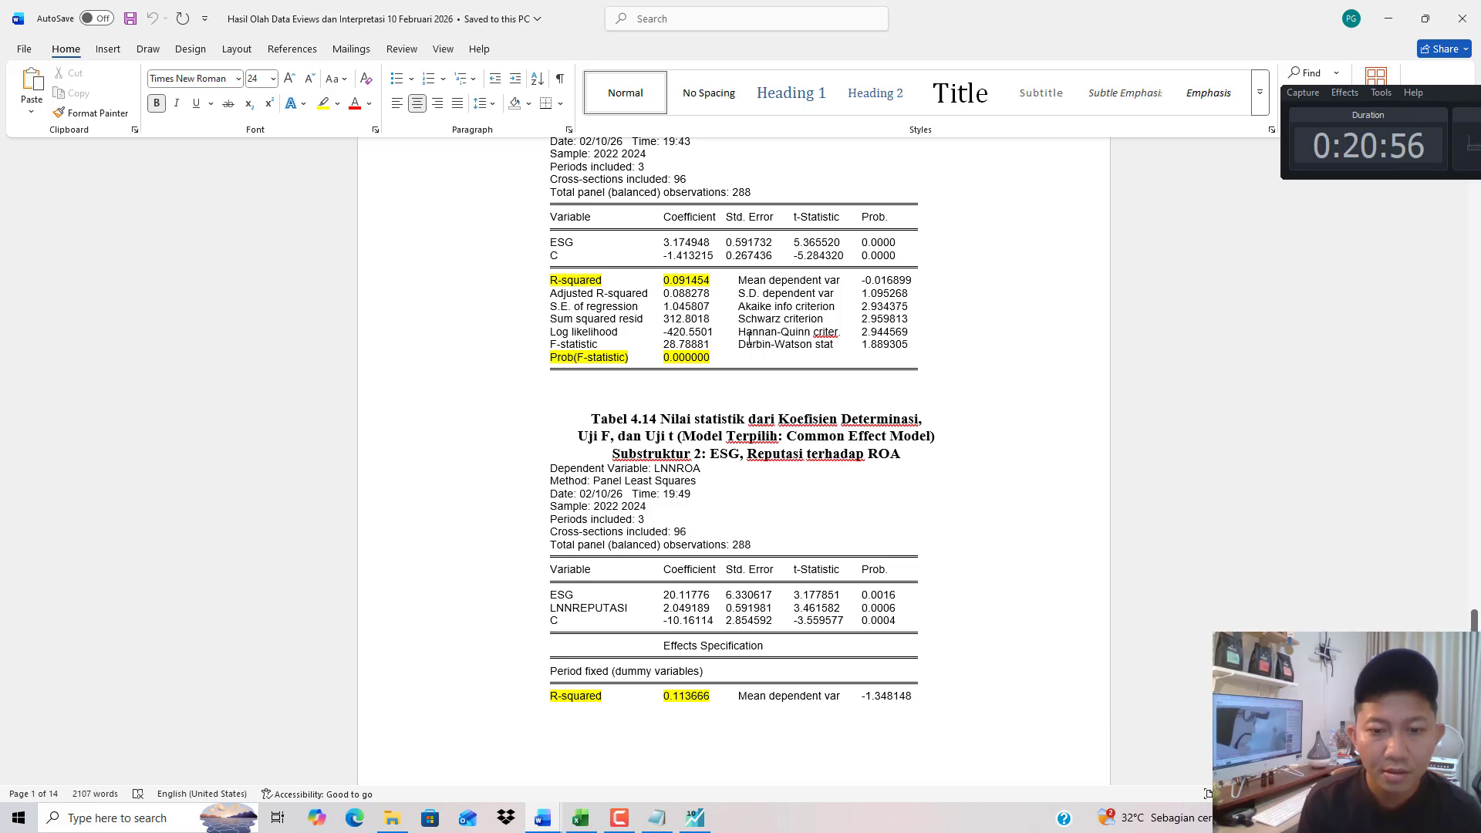
scroll(749, 338, "up", 1)
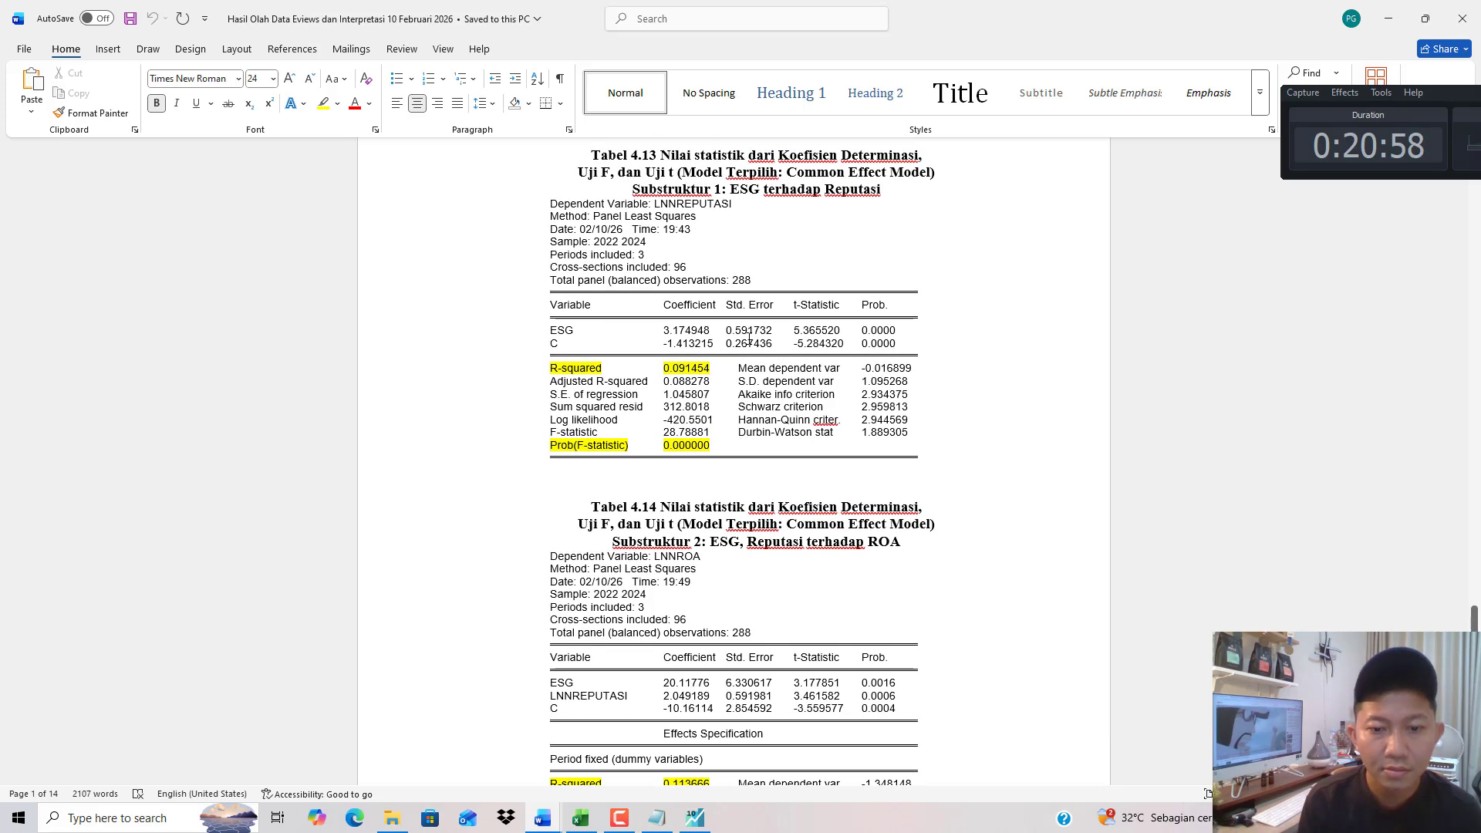
scroll(743, 337, "down", 9)
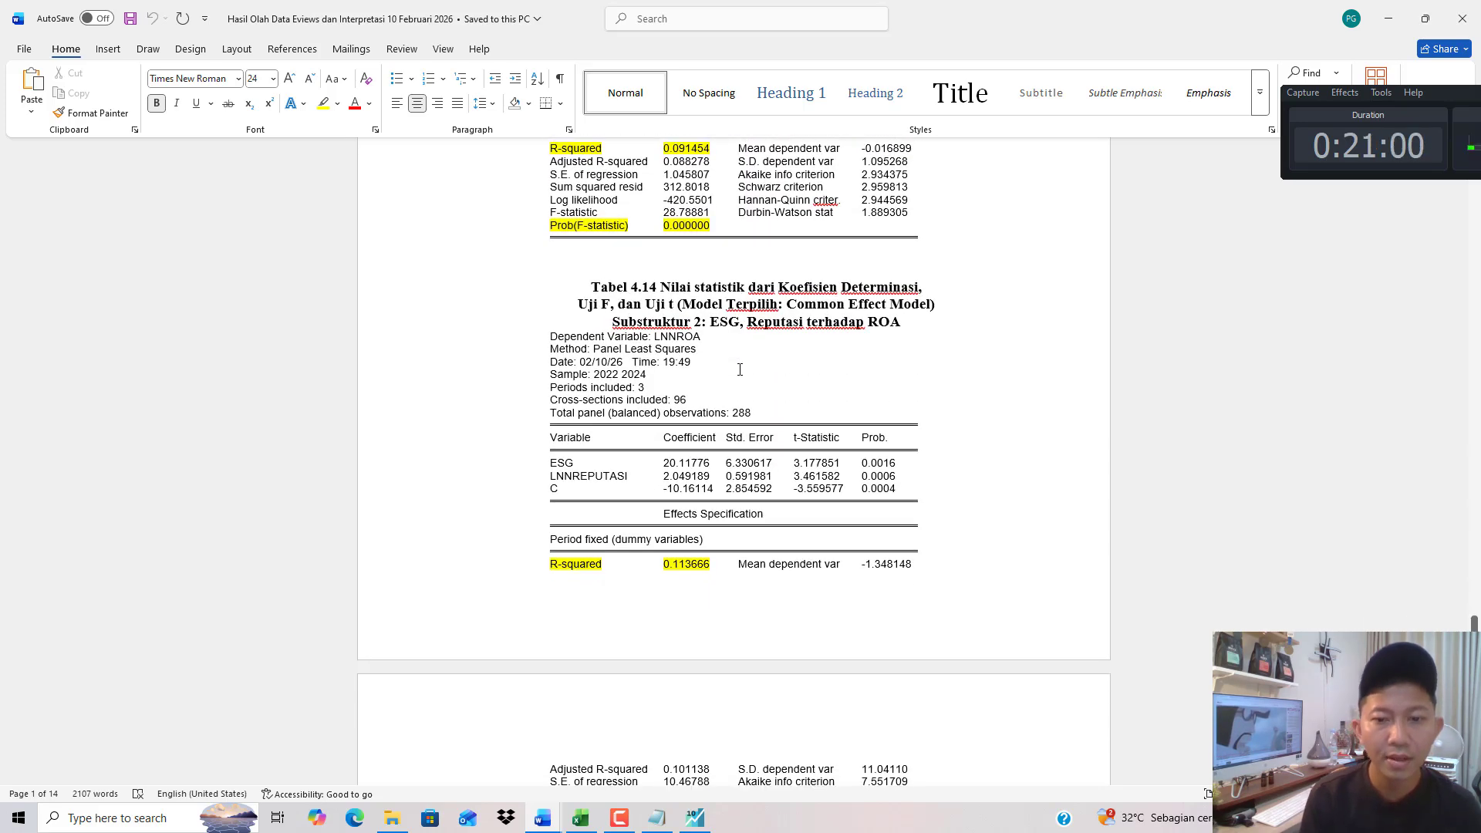
scroll(737, 466, "up", 10)
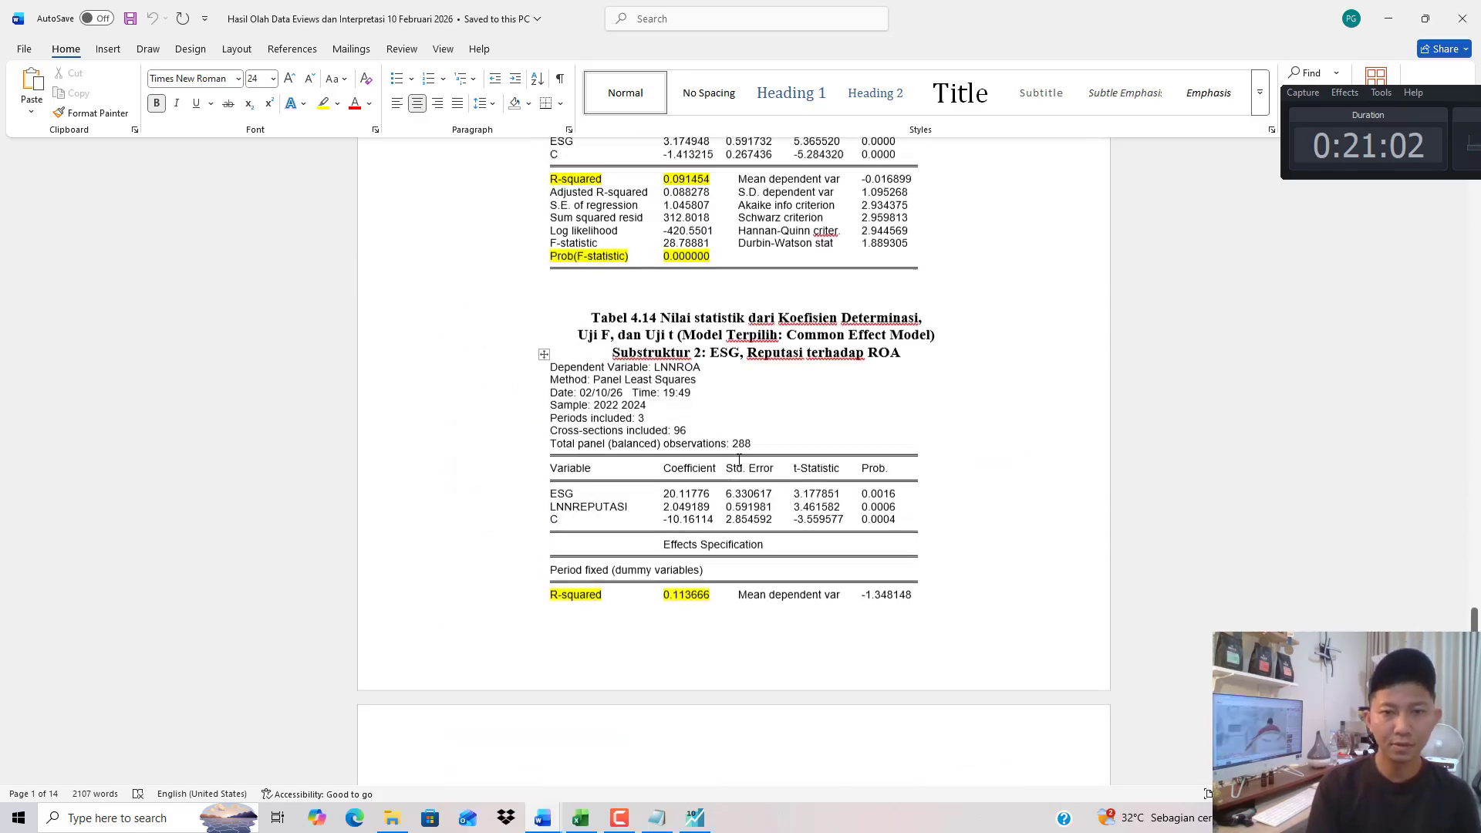
Review the Chow, Hausman and Lagrange test tables and their interpretations to check which model suits substruktur 2.
scroll(758, 458, "up", 15)
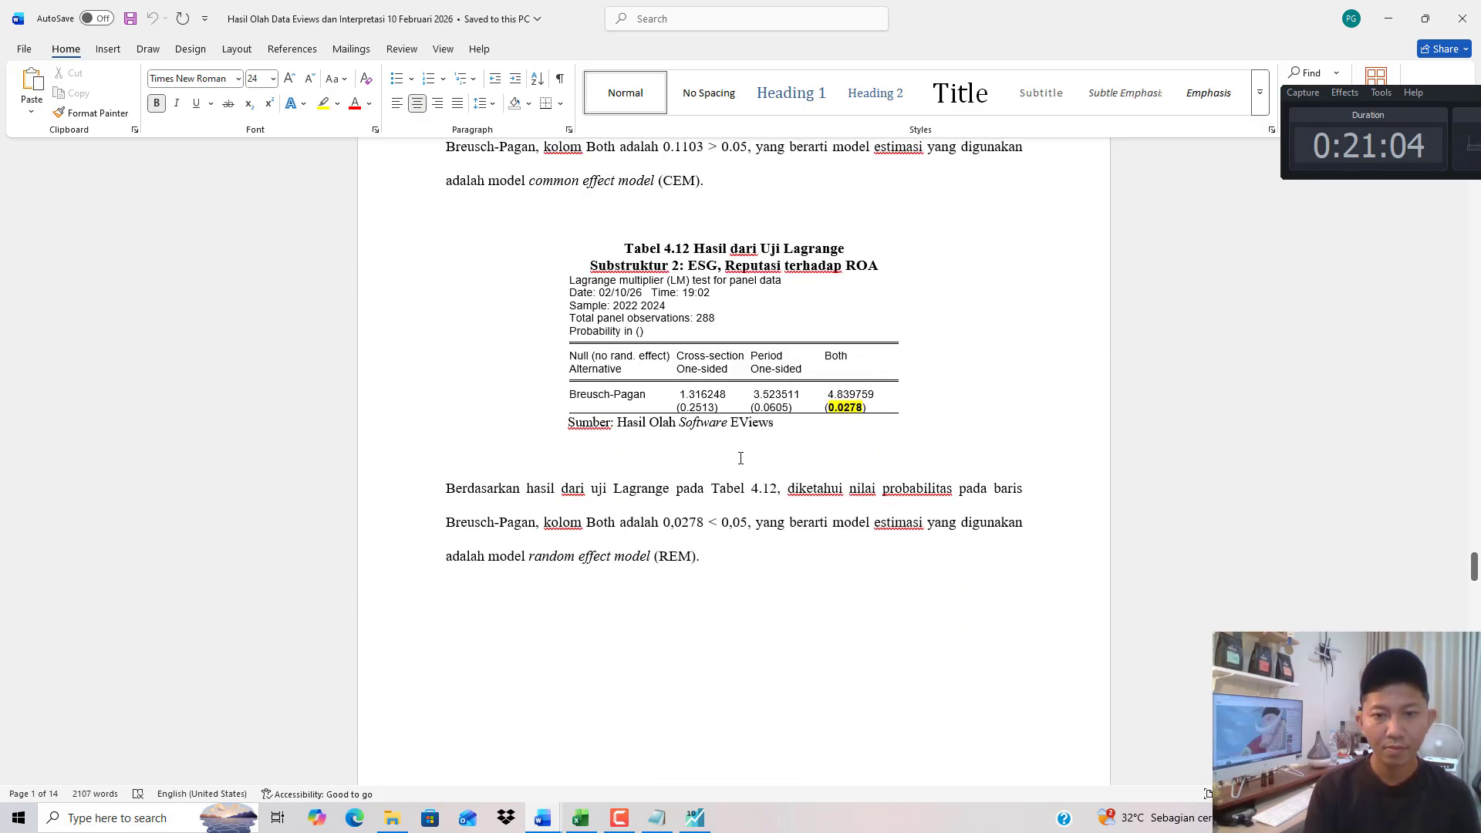
scroll(731, 455, "up", 18)
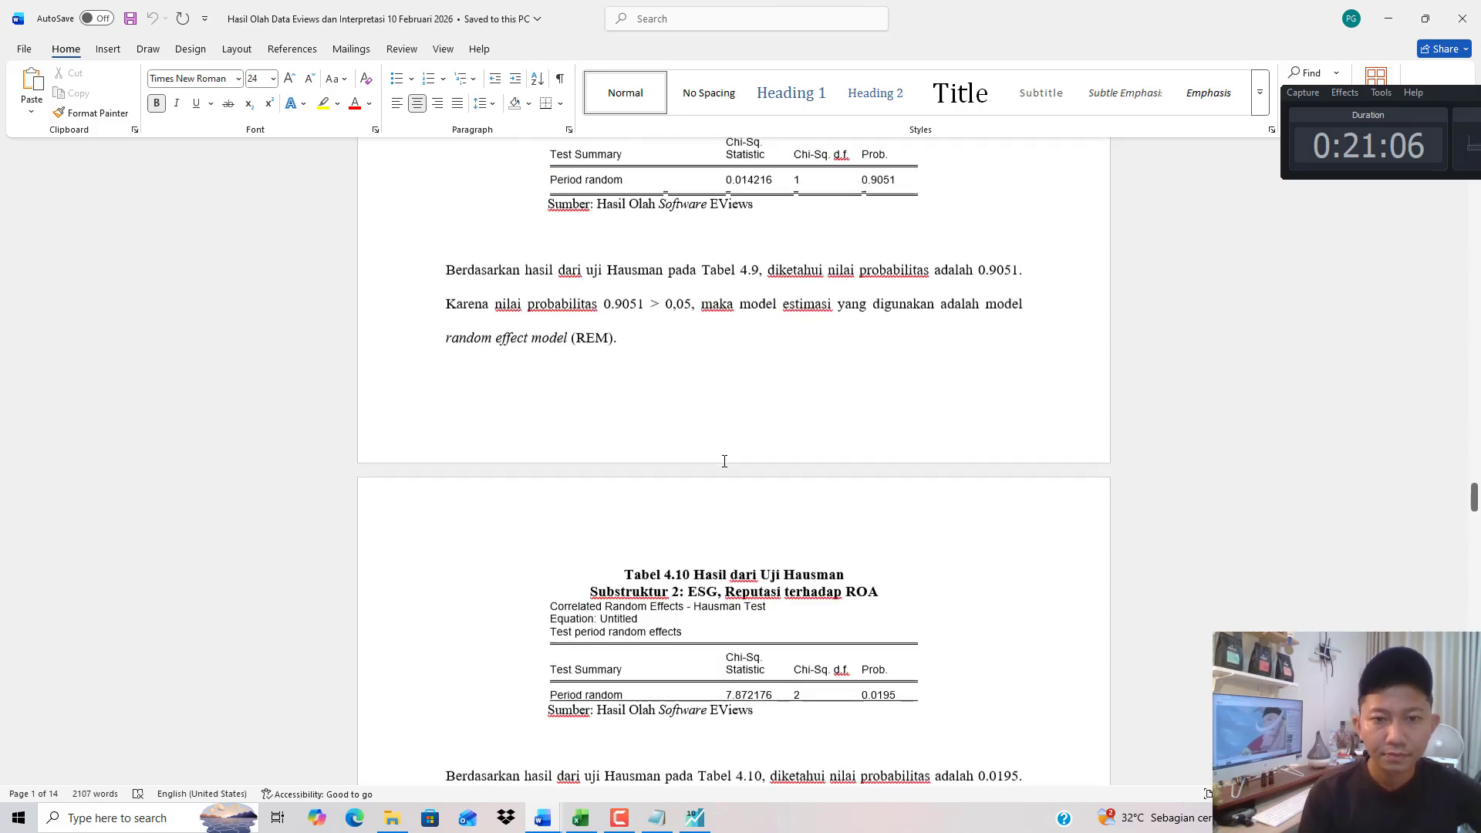
scroll(725, 461, "up", 17)
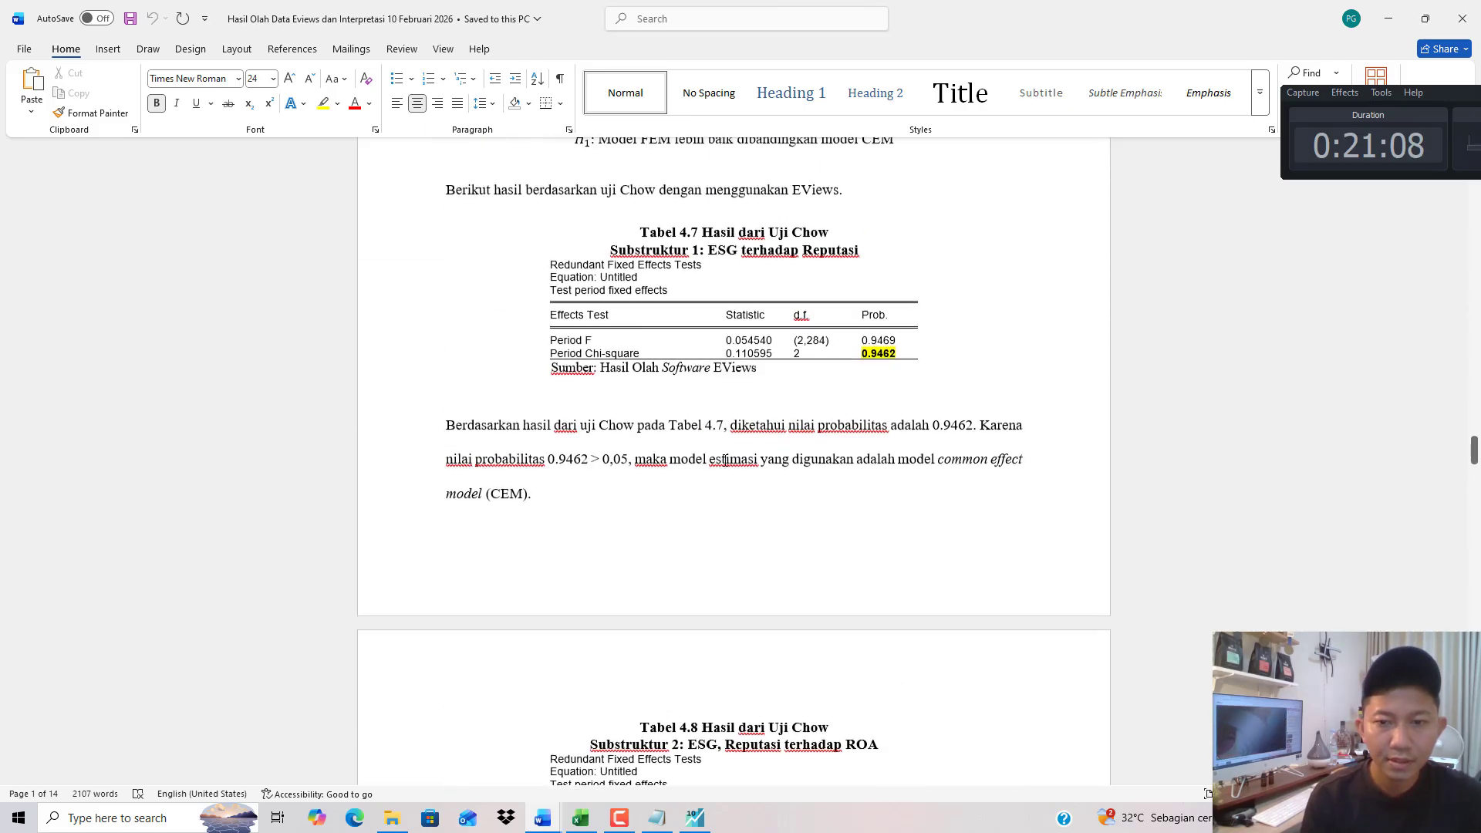
scroll(901, 446, "down", 9)
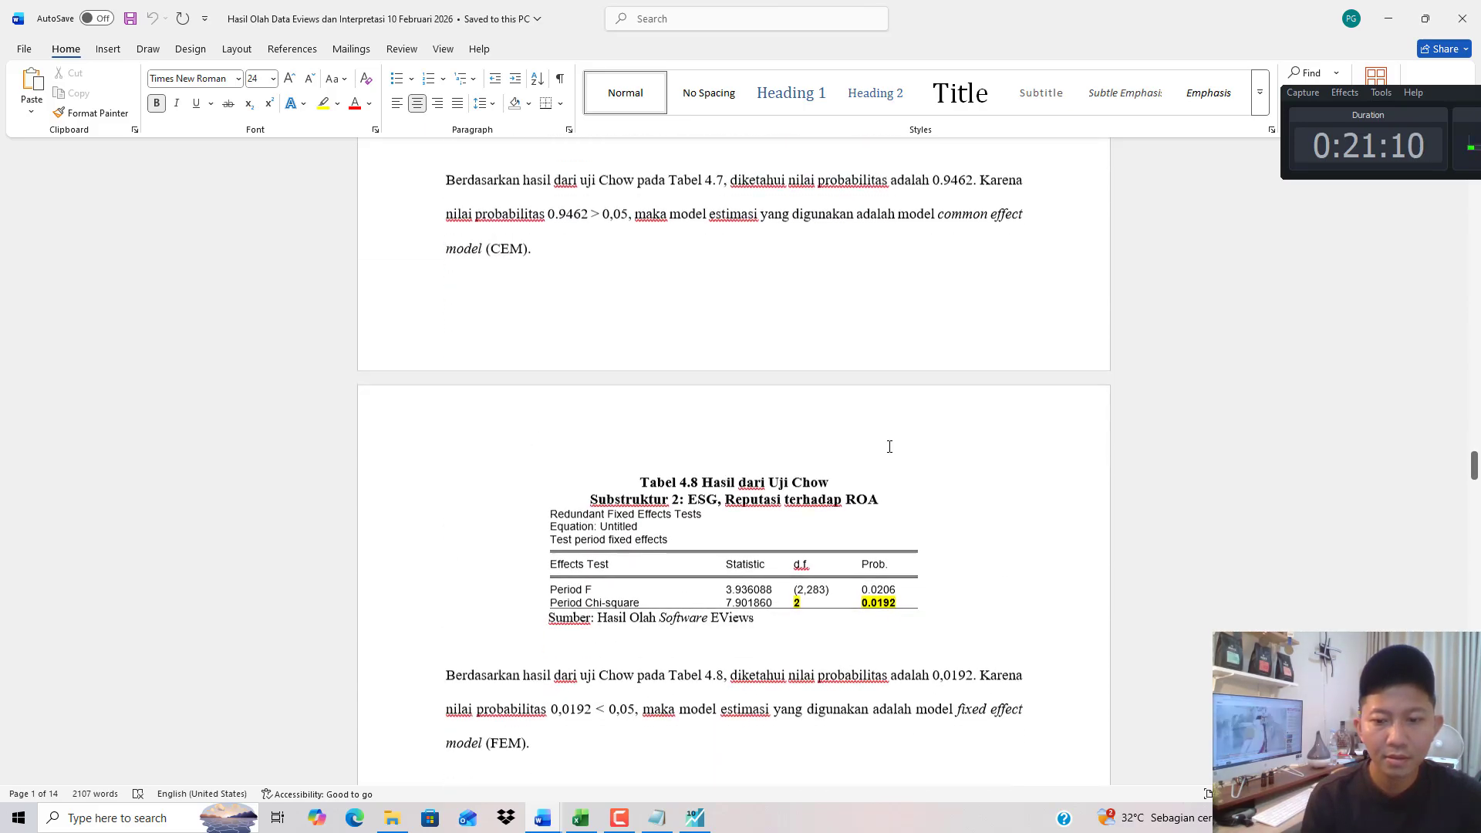
scroll(818, 519, "down", 2)
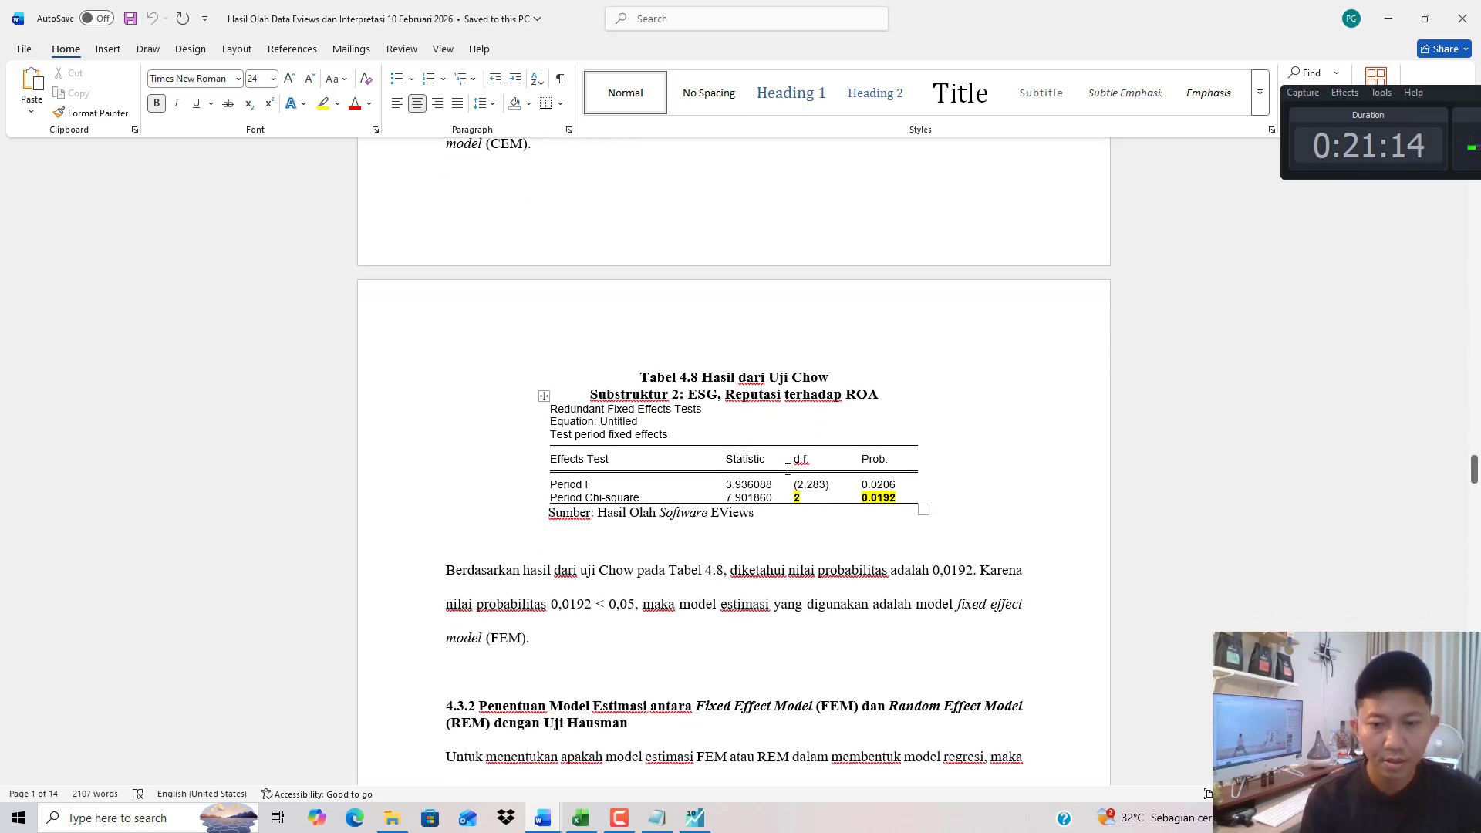
scroll(787, 468, "down", 20)
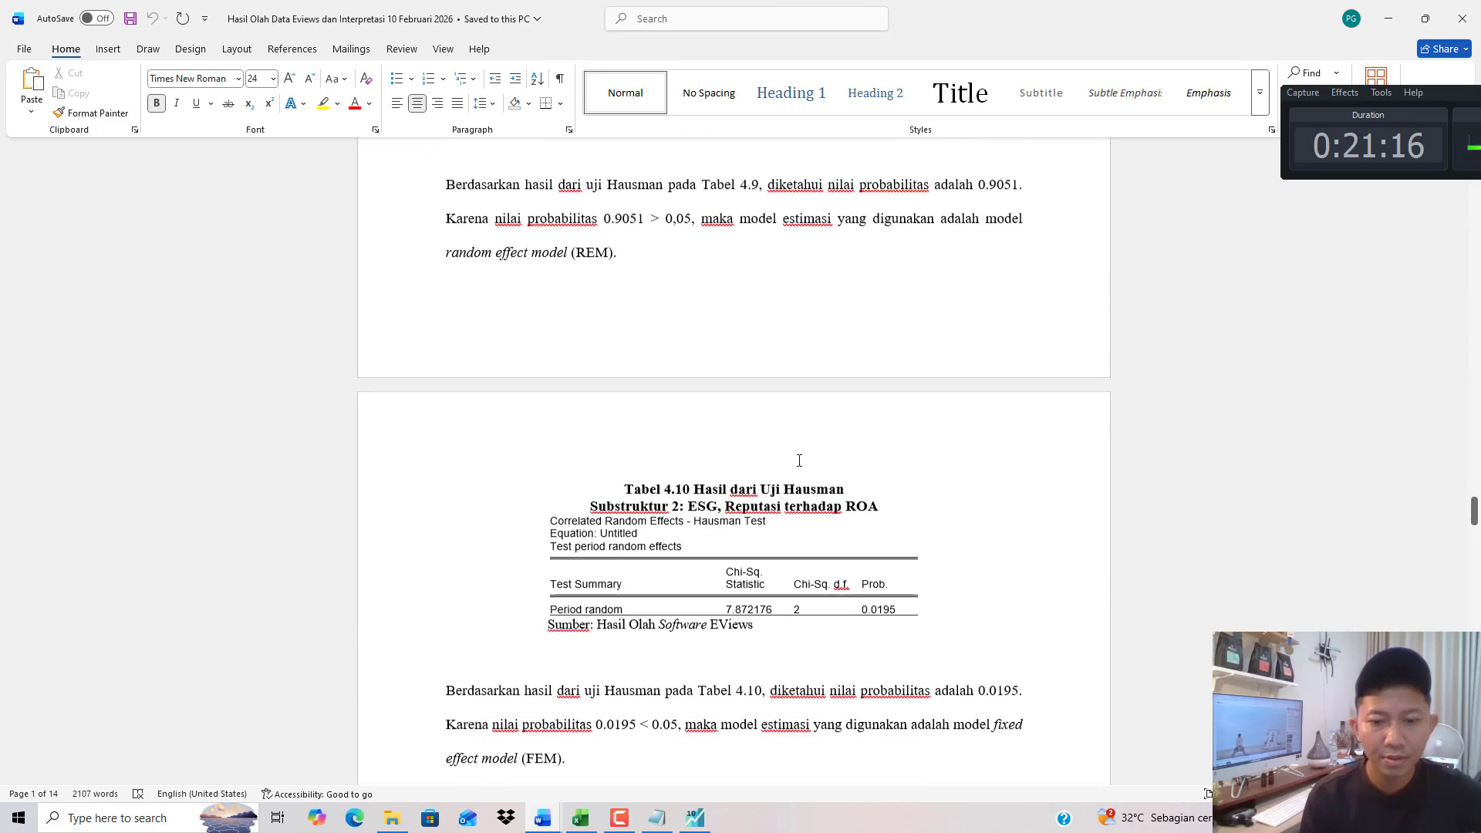
scroll(802, 459, "down", 9)
scroll(818, 452, "up", 7)
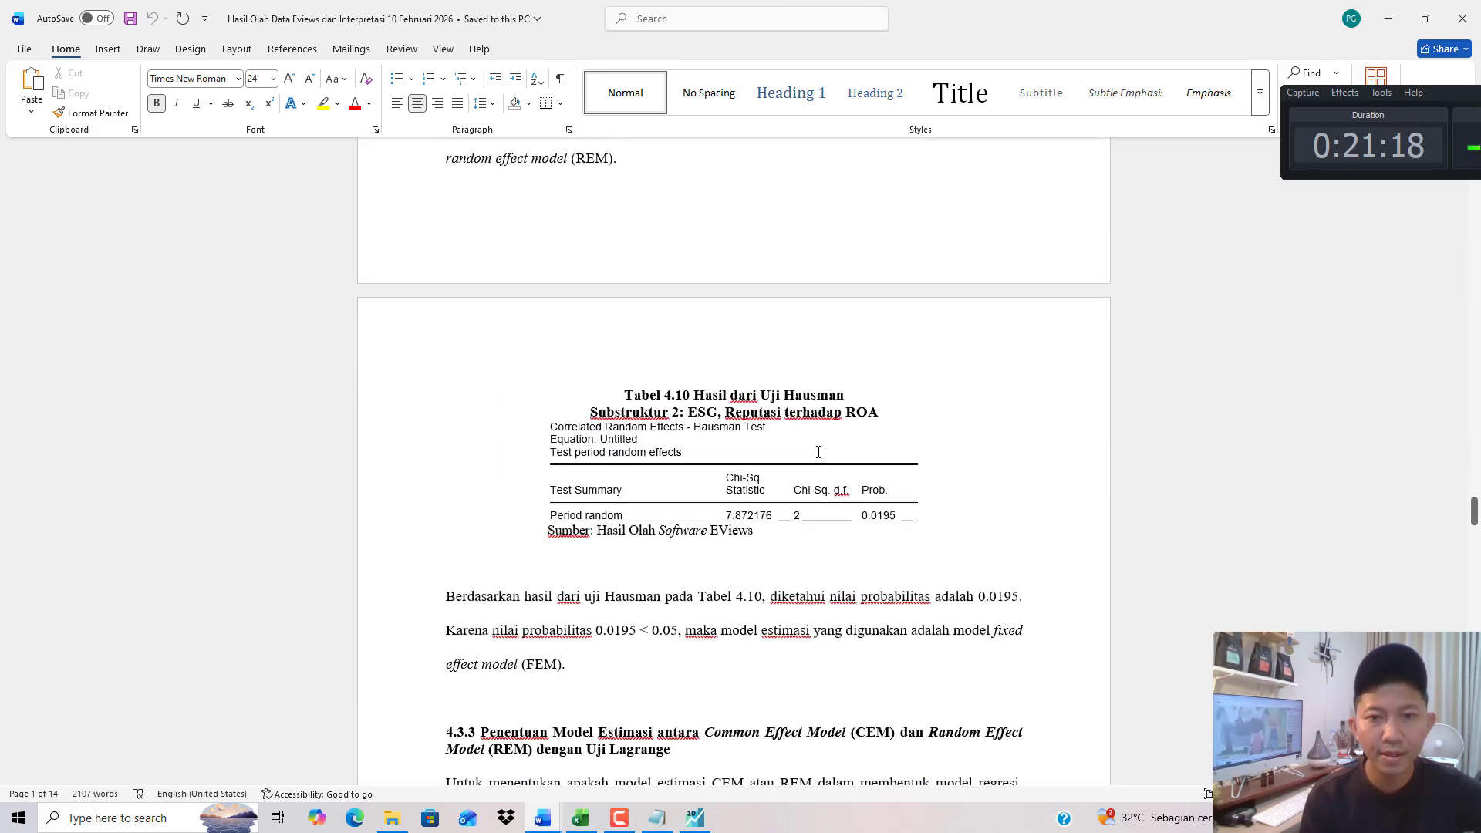
scroll(818, 452, "up", 20)
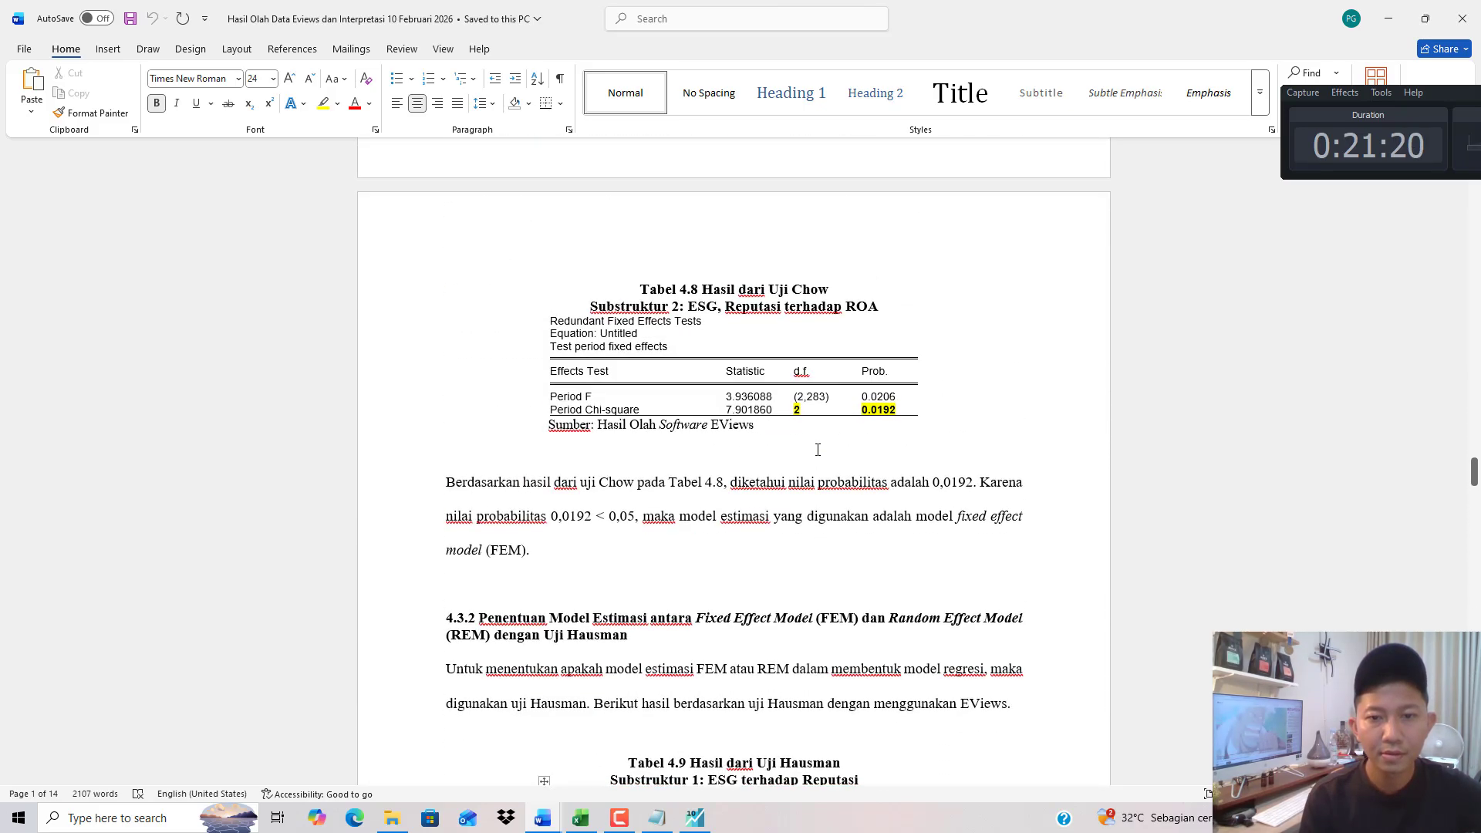
scroll(821, 455, "down", 20)
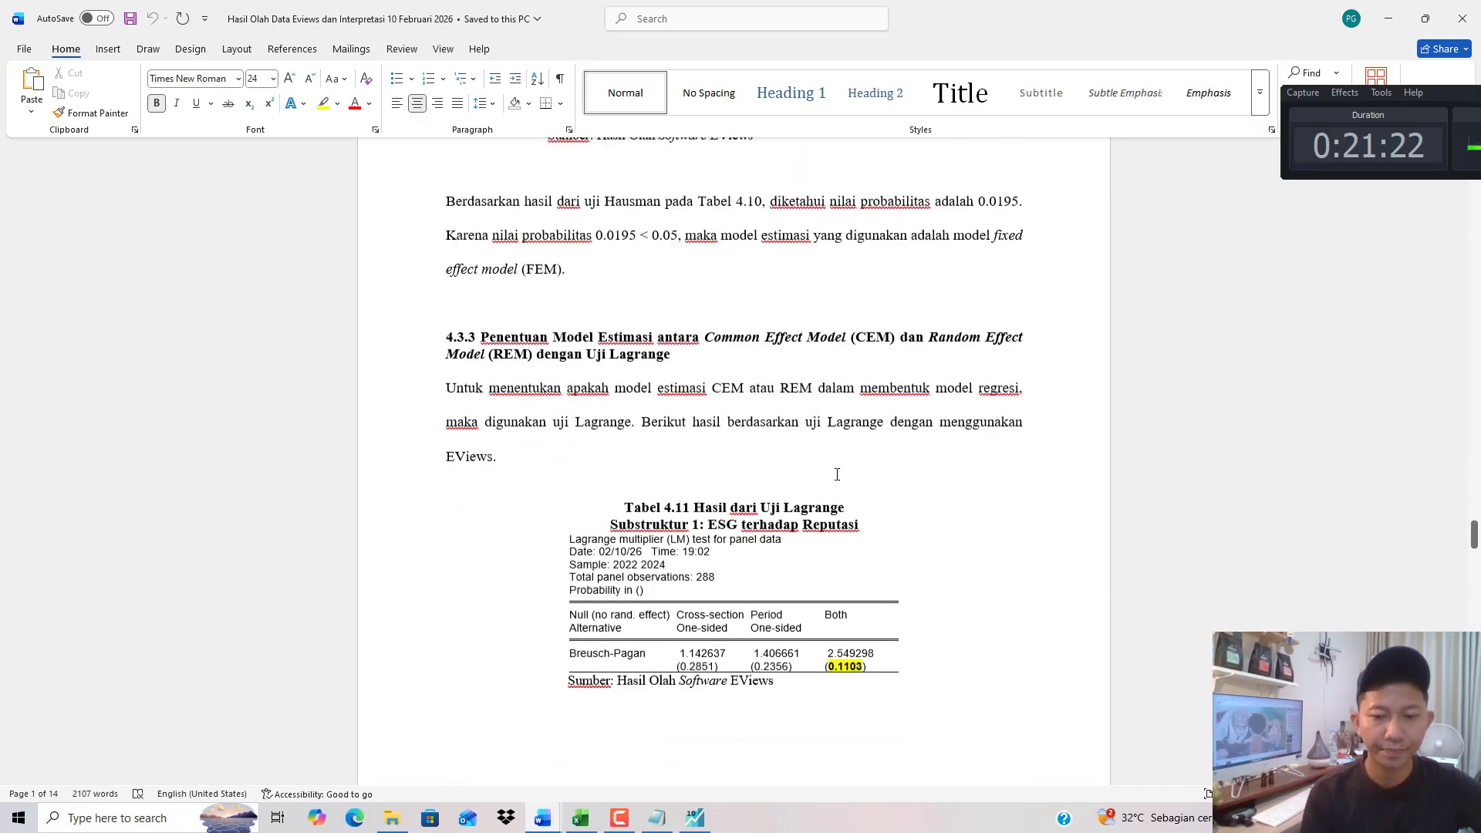
Change "Common" to "Fixed" in the Tabel 4.14 title so it reads "Model Terpilih: Fixed Effect Model", and save the document.
scroll(836, 474, "down", 15)
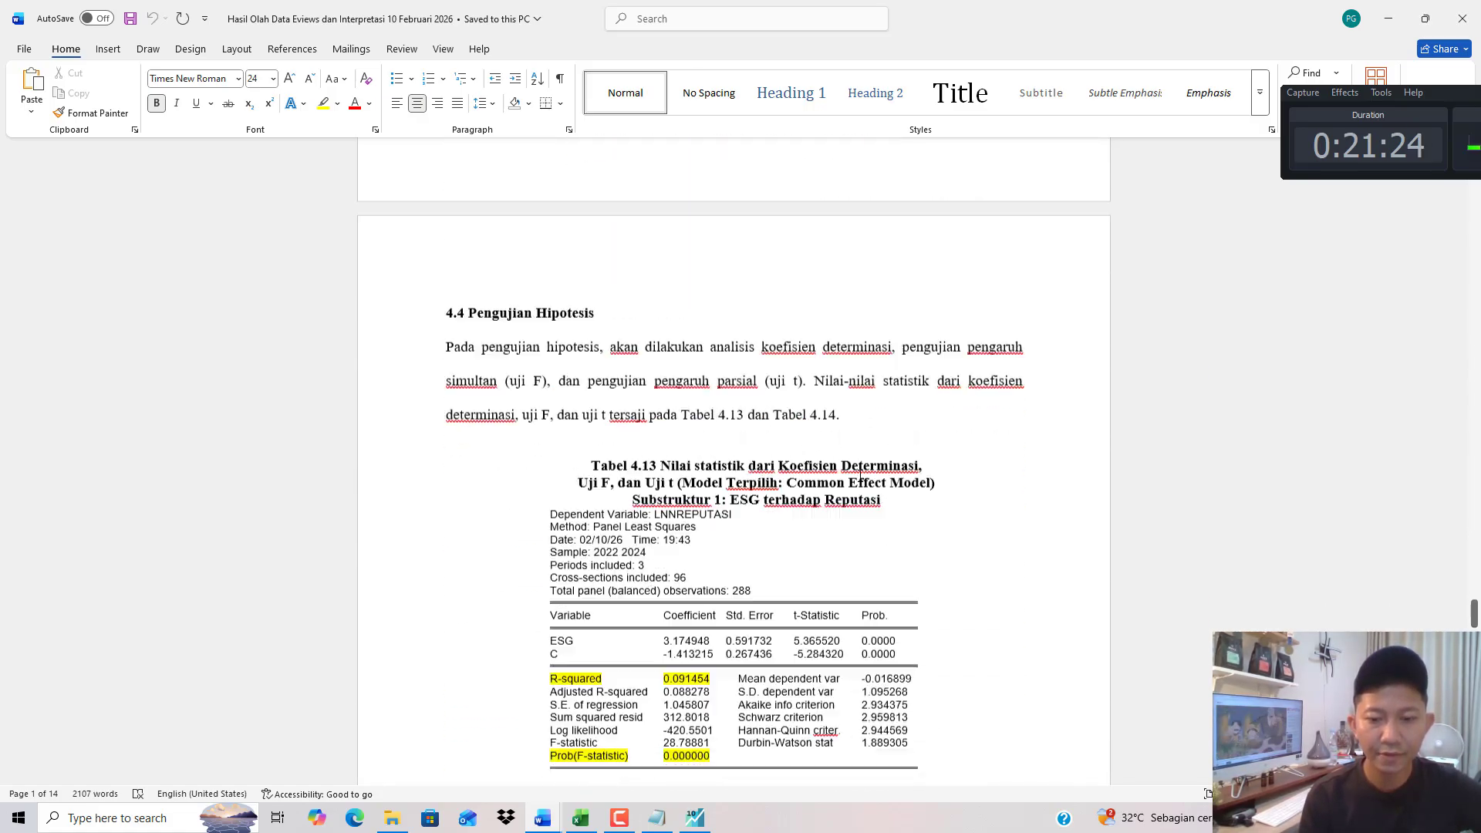
scroll(859, 476, "down", 10)
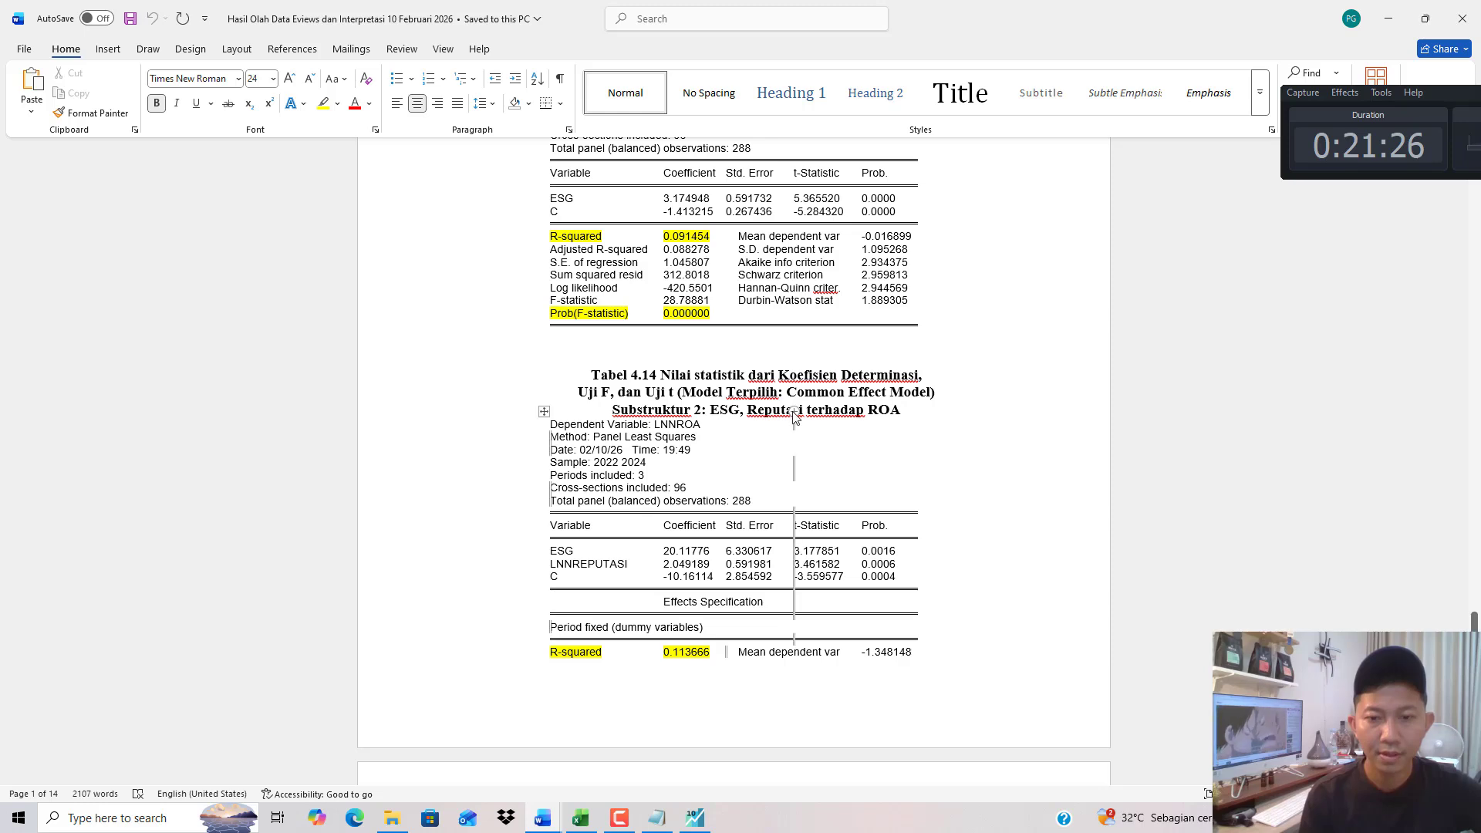
left_click(845, 392)
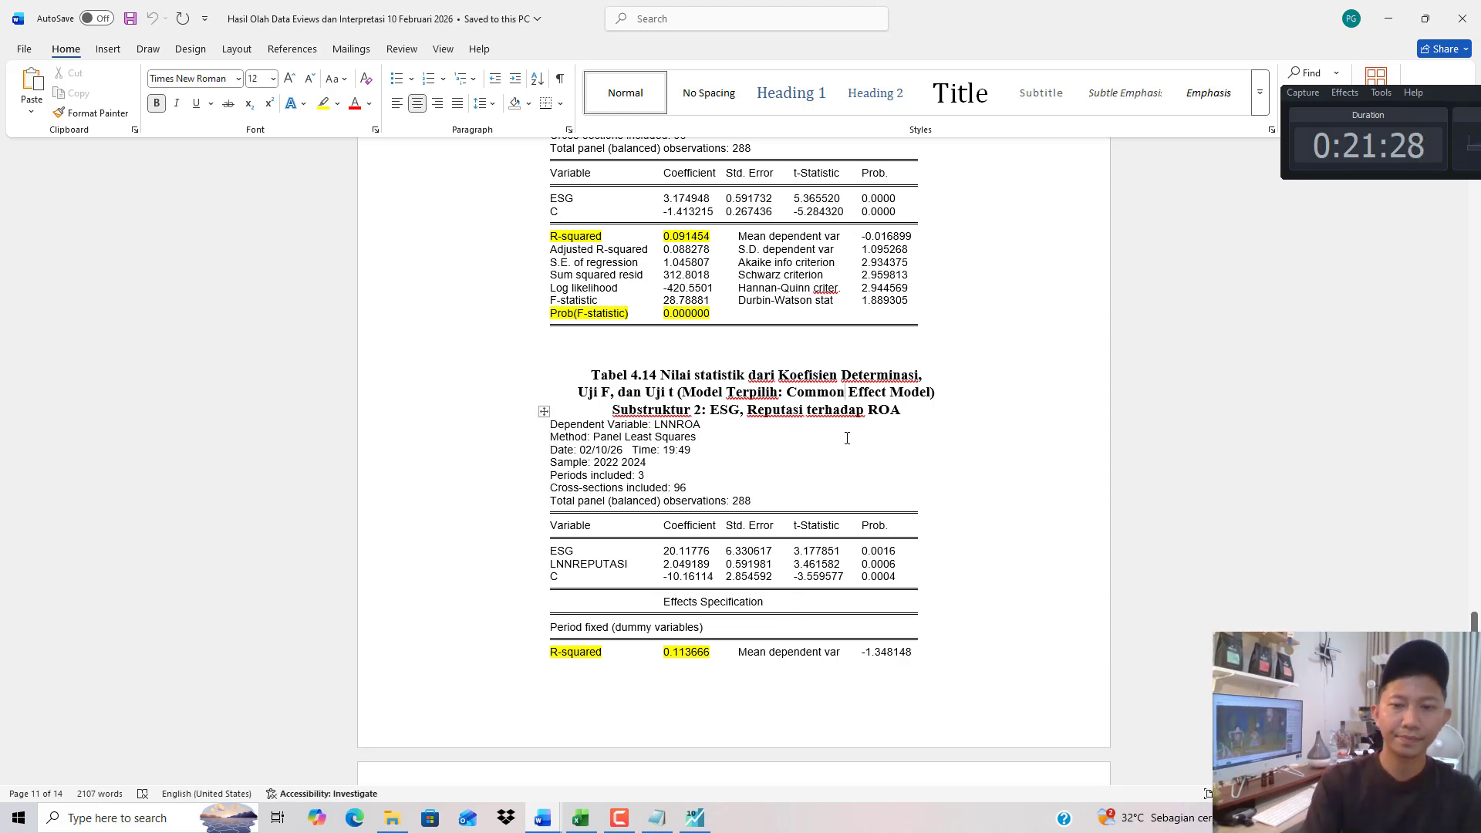
key("ctrl+shift+Left")
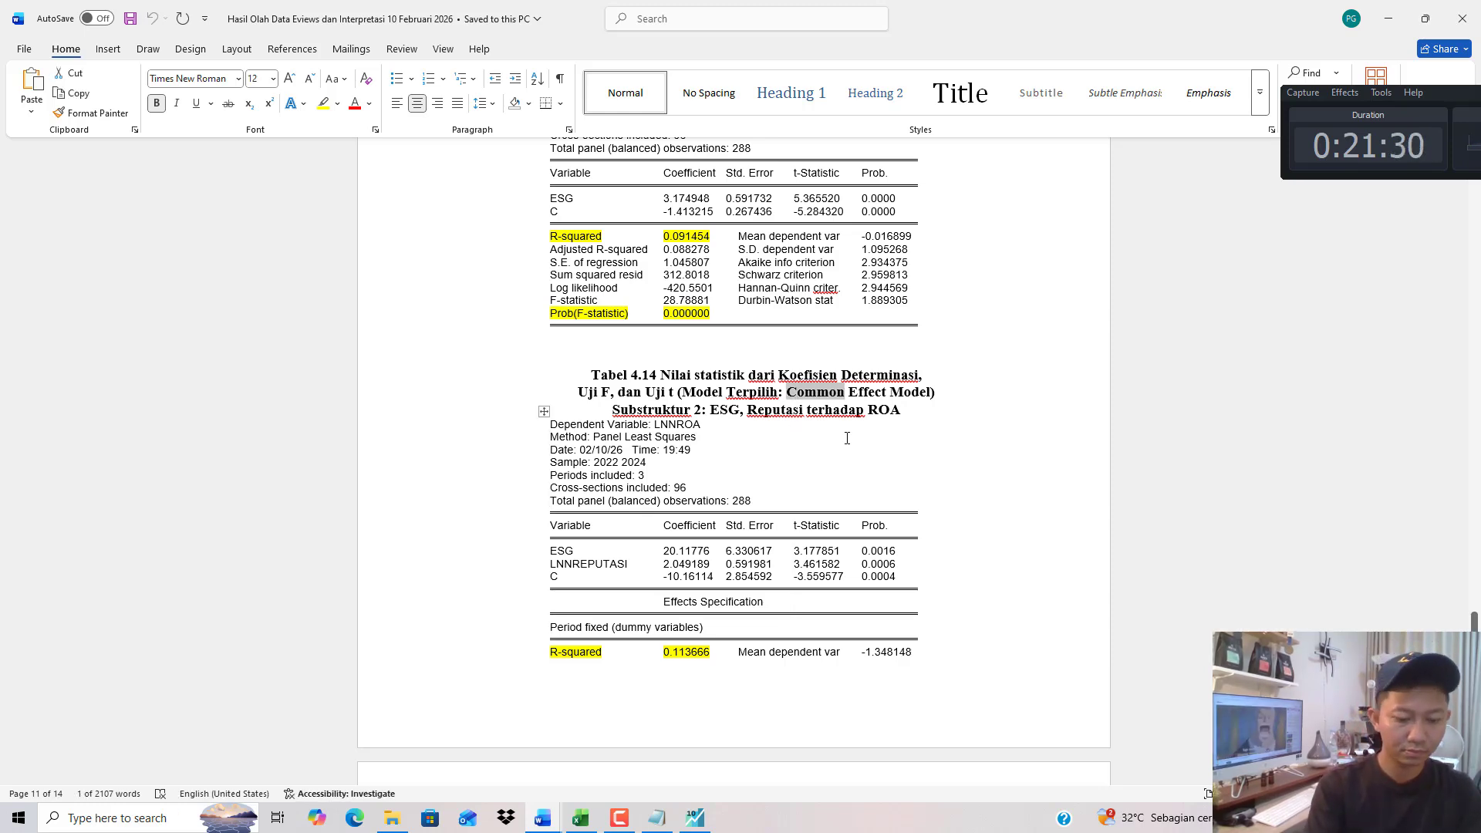
type("Fixed")
scroll(847, 438, "up", 3)
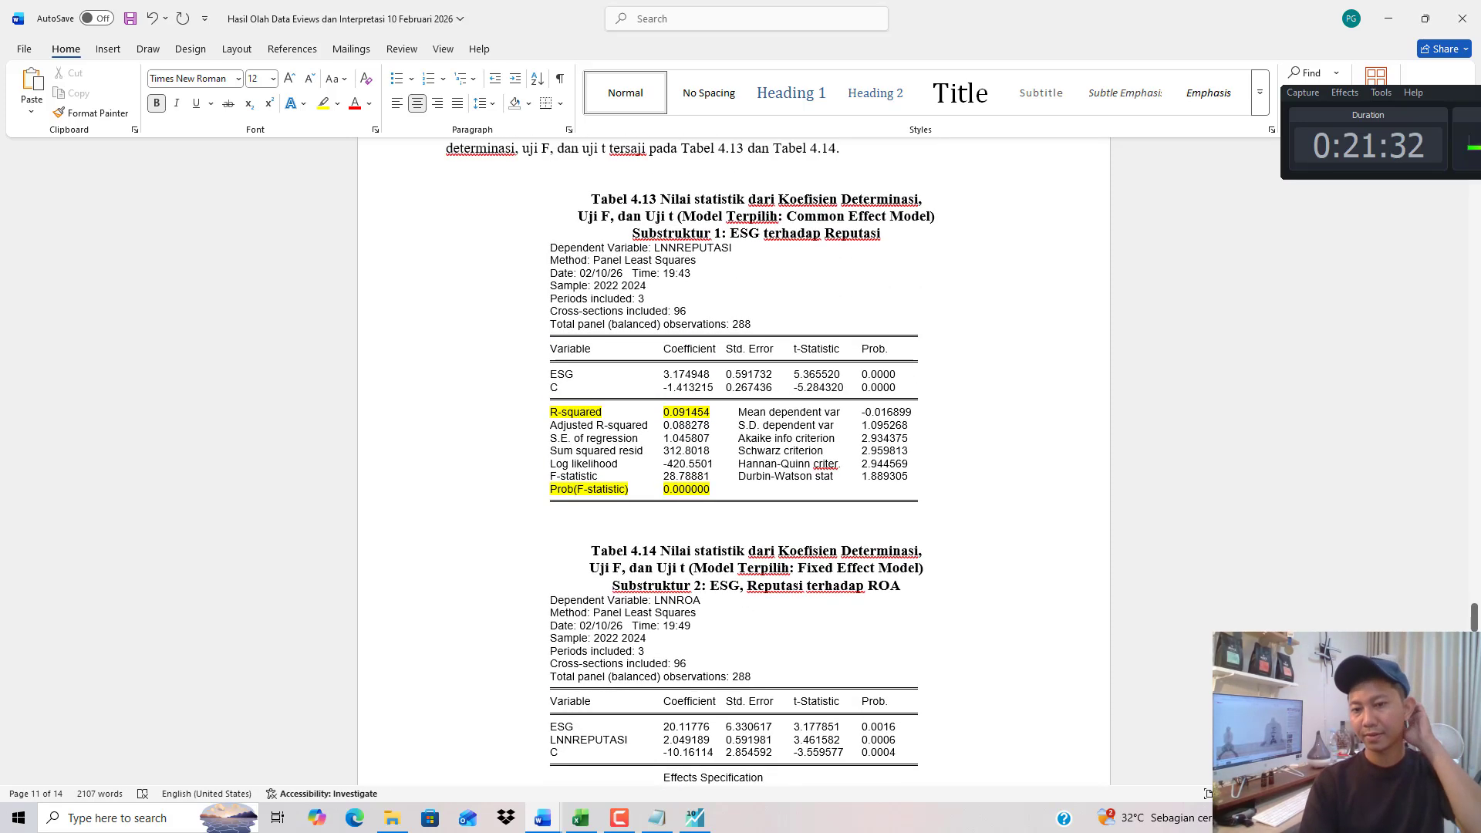
scroll(733, 463, "down", 3)
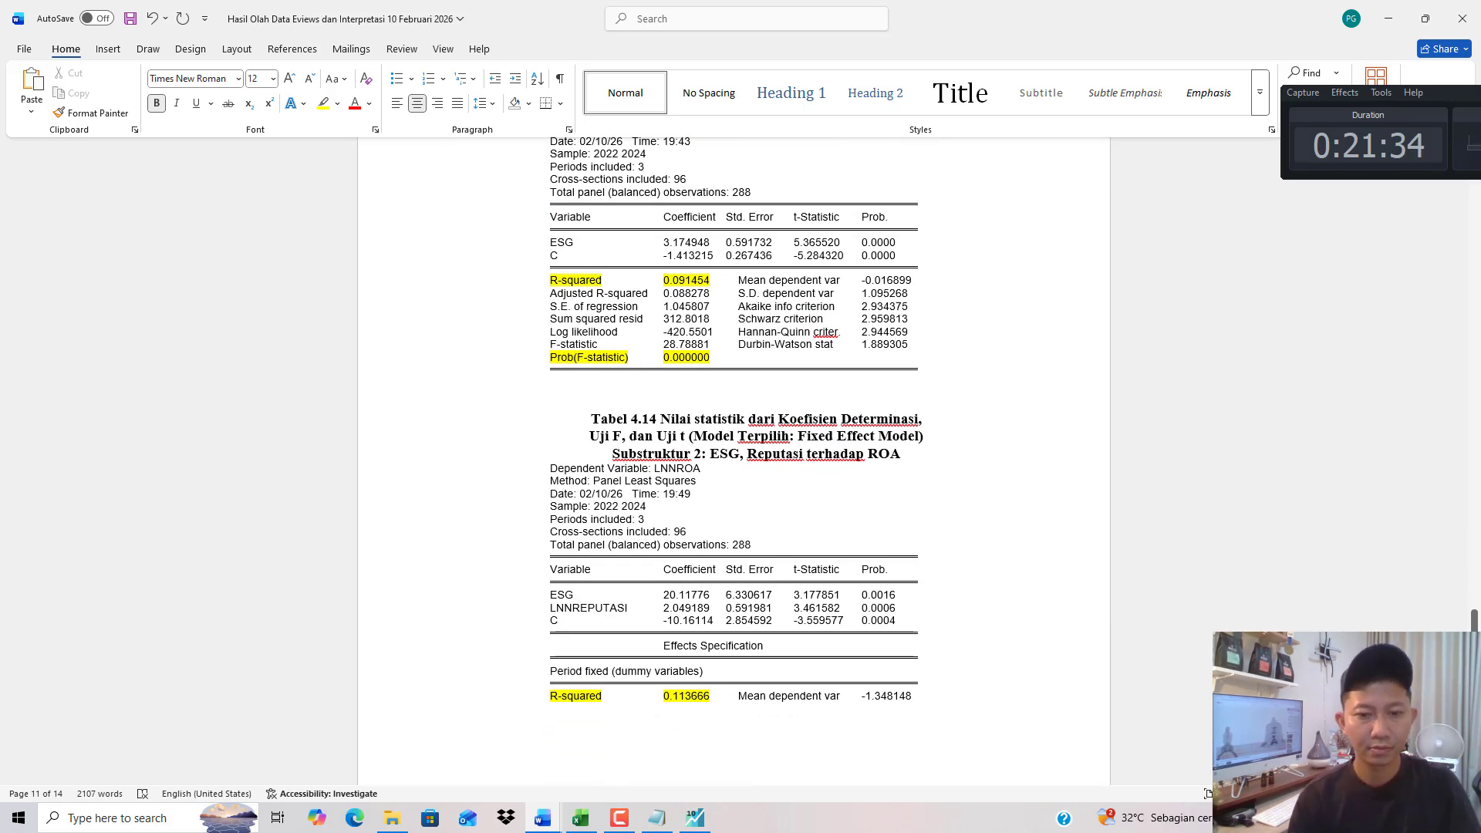
key("ctrl+s")
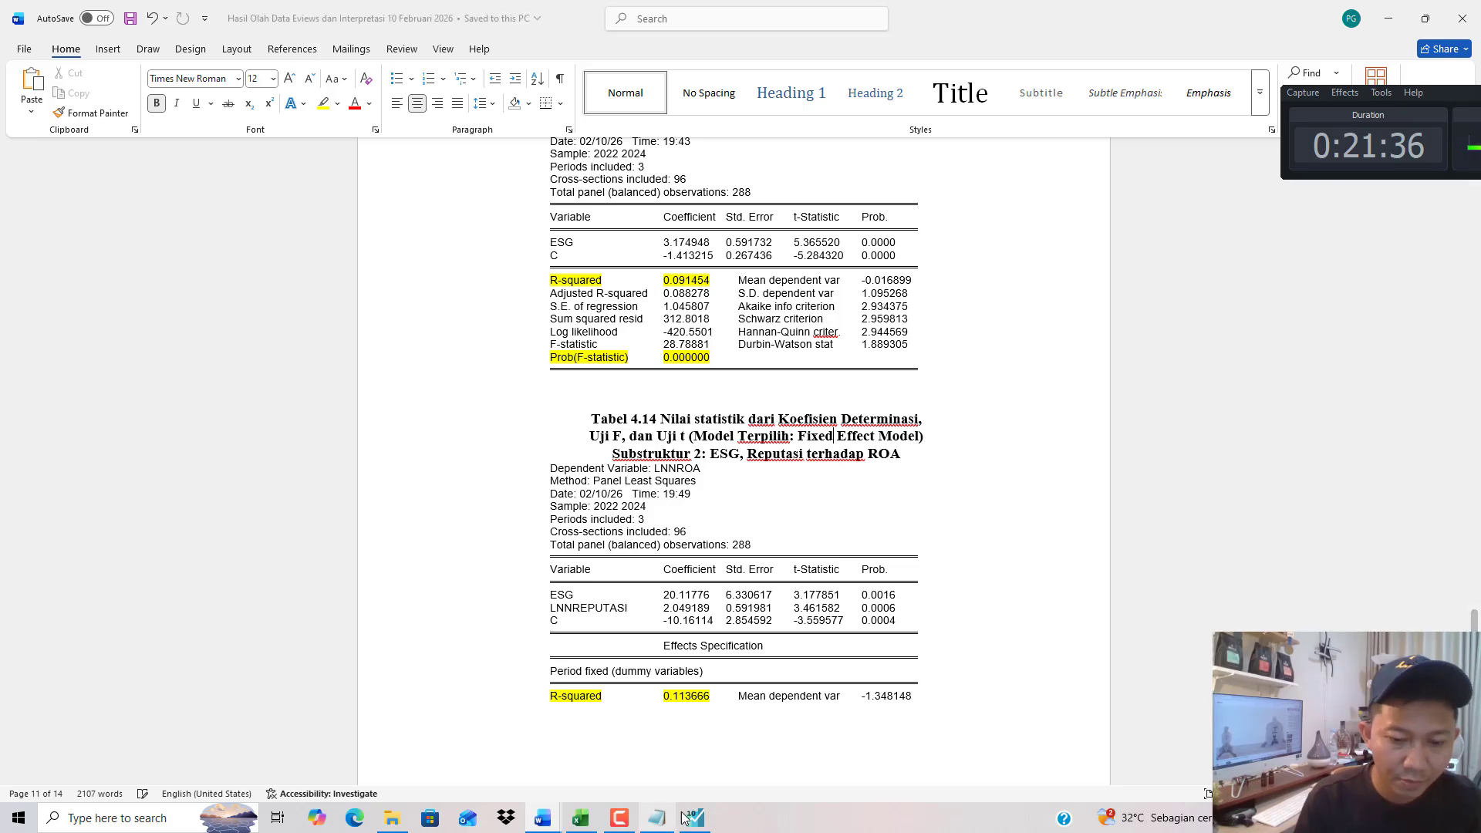
Switch to EViews and re-estimate the lnnroa equation with period effects set to Fixed and cross-section effects at None.
key("alt+Tab")
left_click(192, 201)
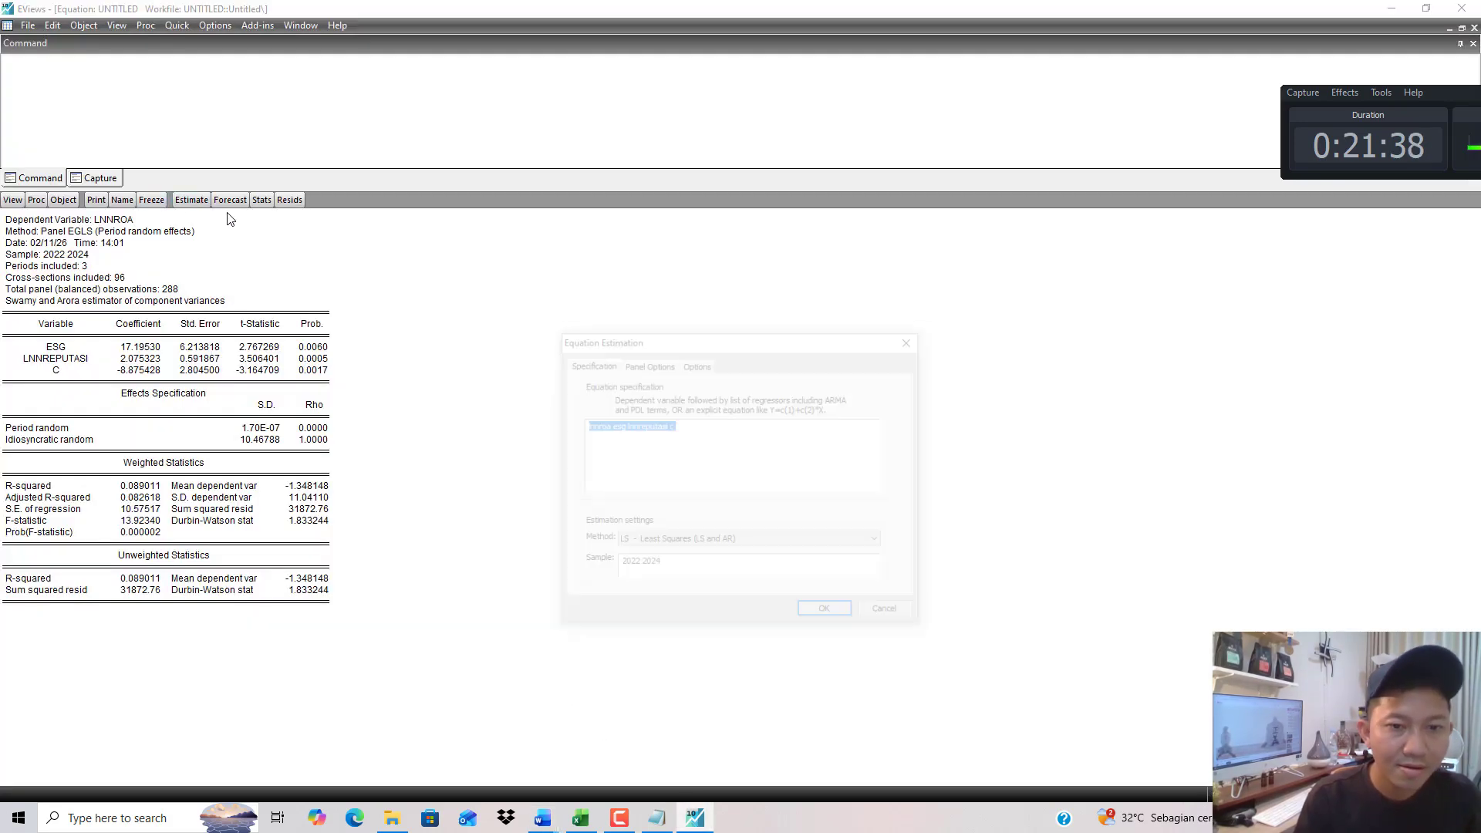
left_click(661, 363)
left_click(671, 423)
left_click(668, 446)
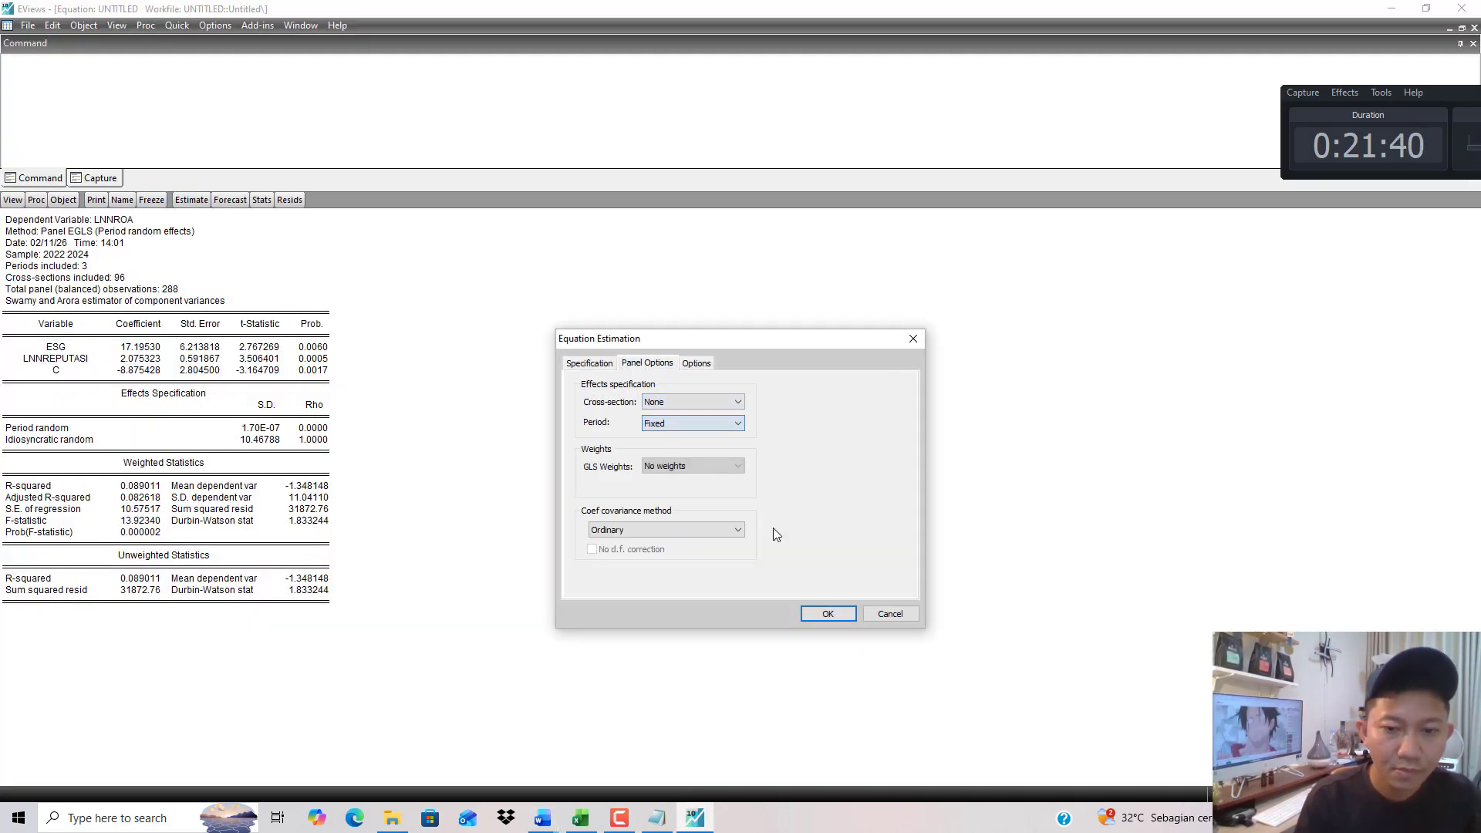
left_click(827, 614)
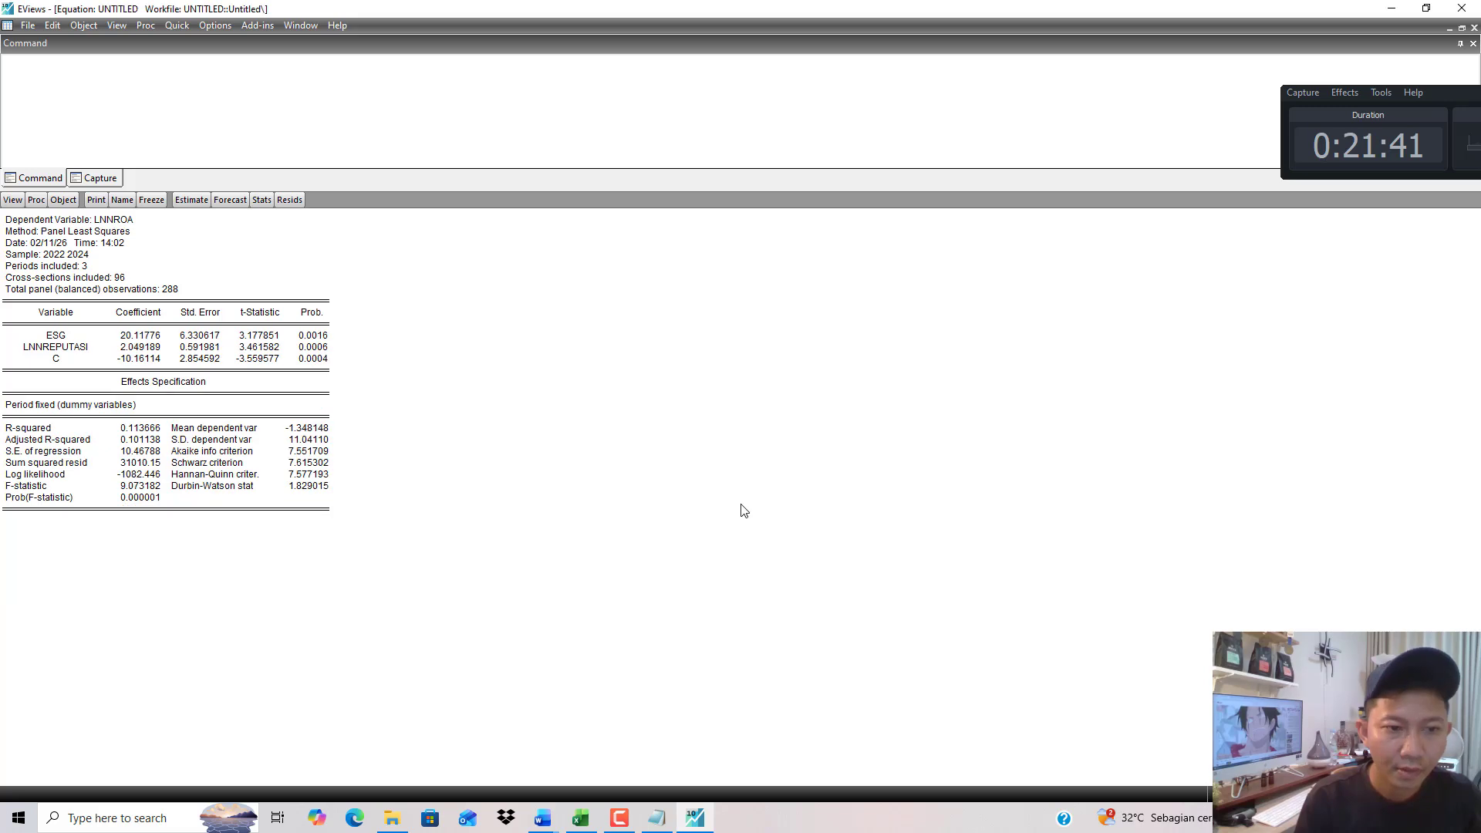
Compare the ESG and LNNREPUTASI probabilities in the EViews output with those in Tabel 4.14 of the Word results document.
left_click(319, 336)
left_click(321, 348)
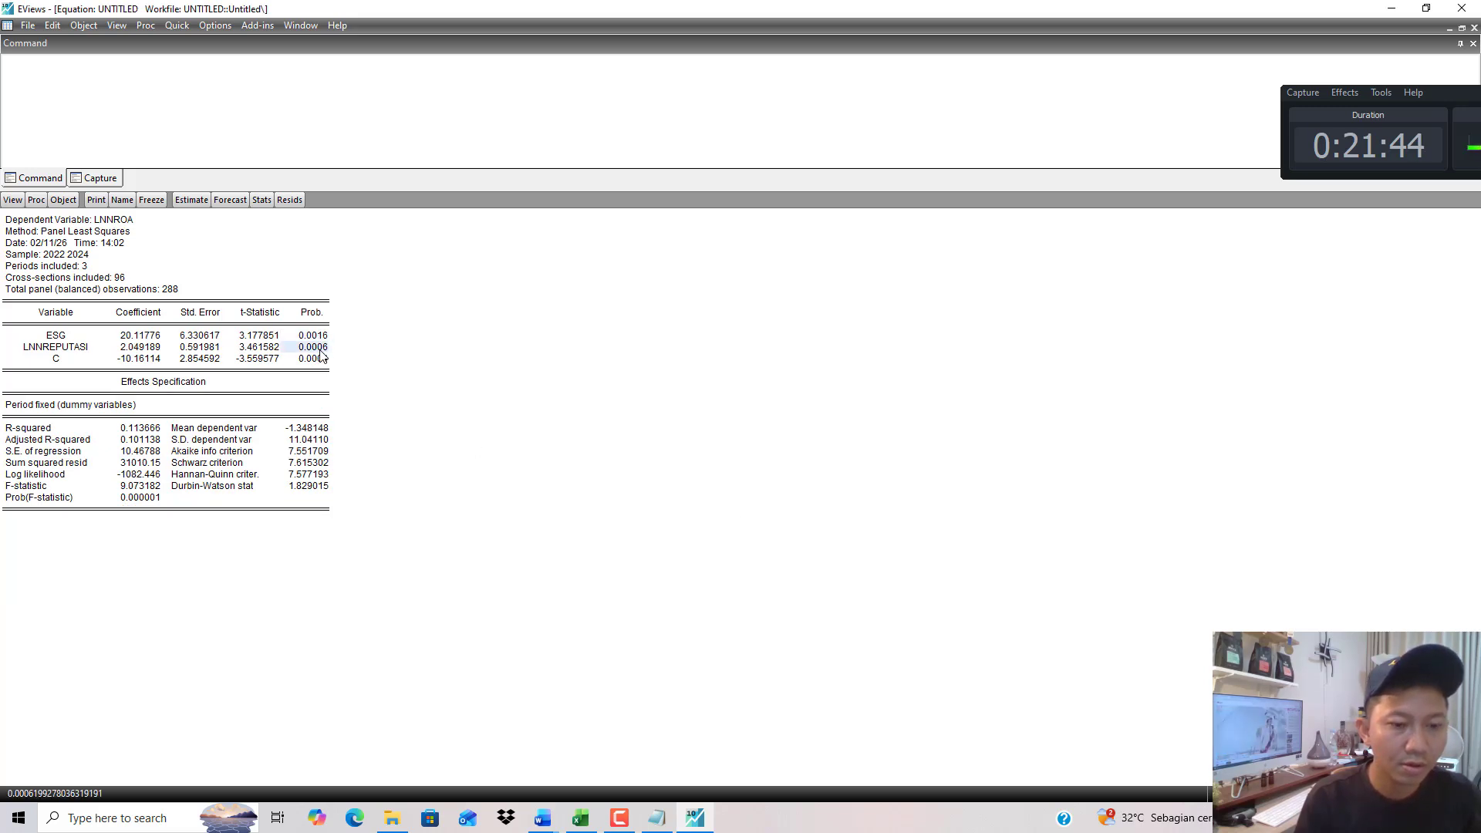
mouse_move(564, 807)
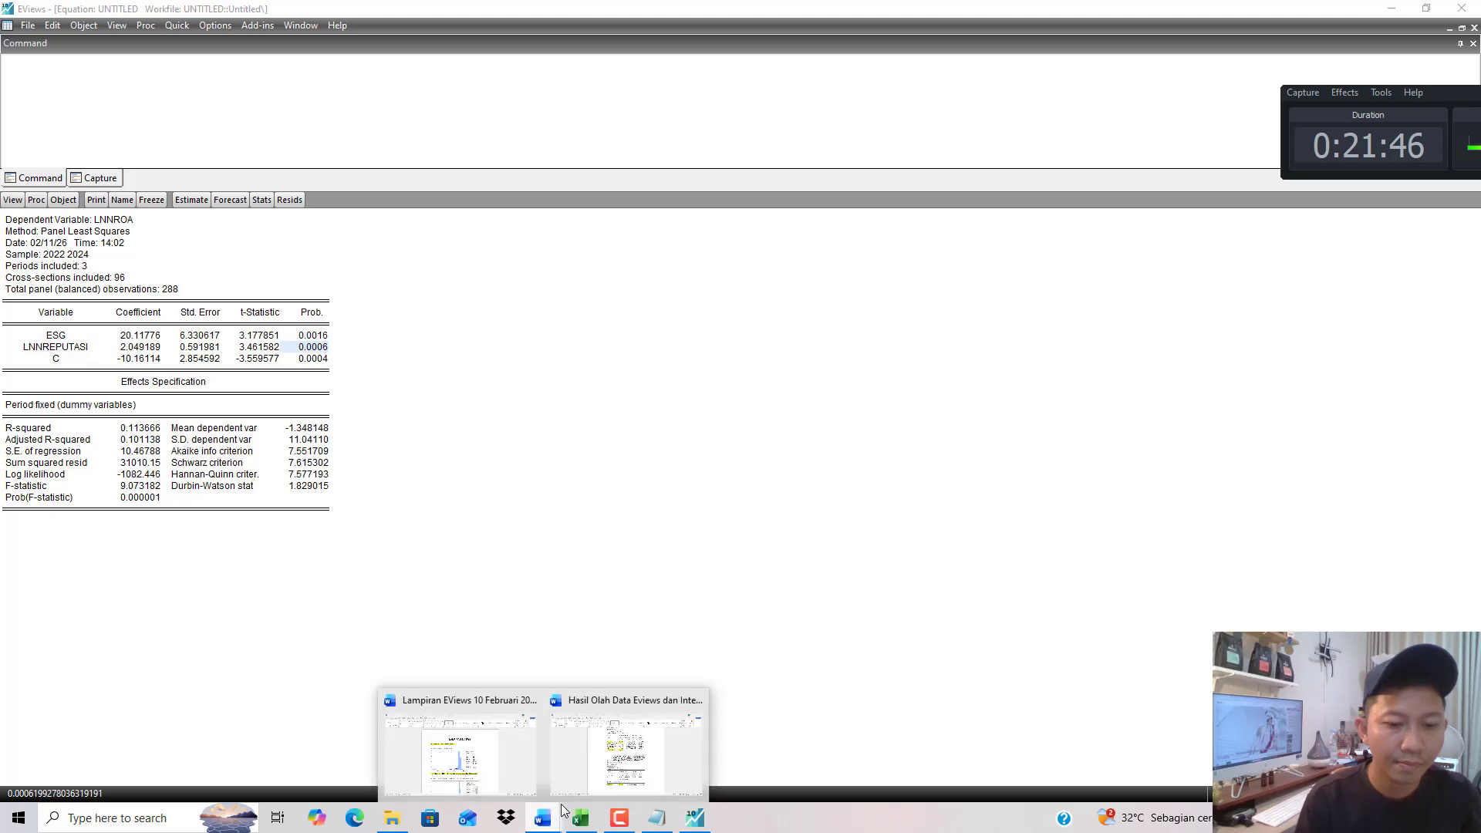
left_click(539, 780)
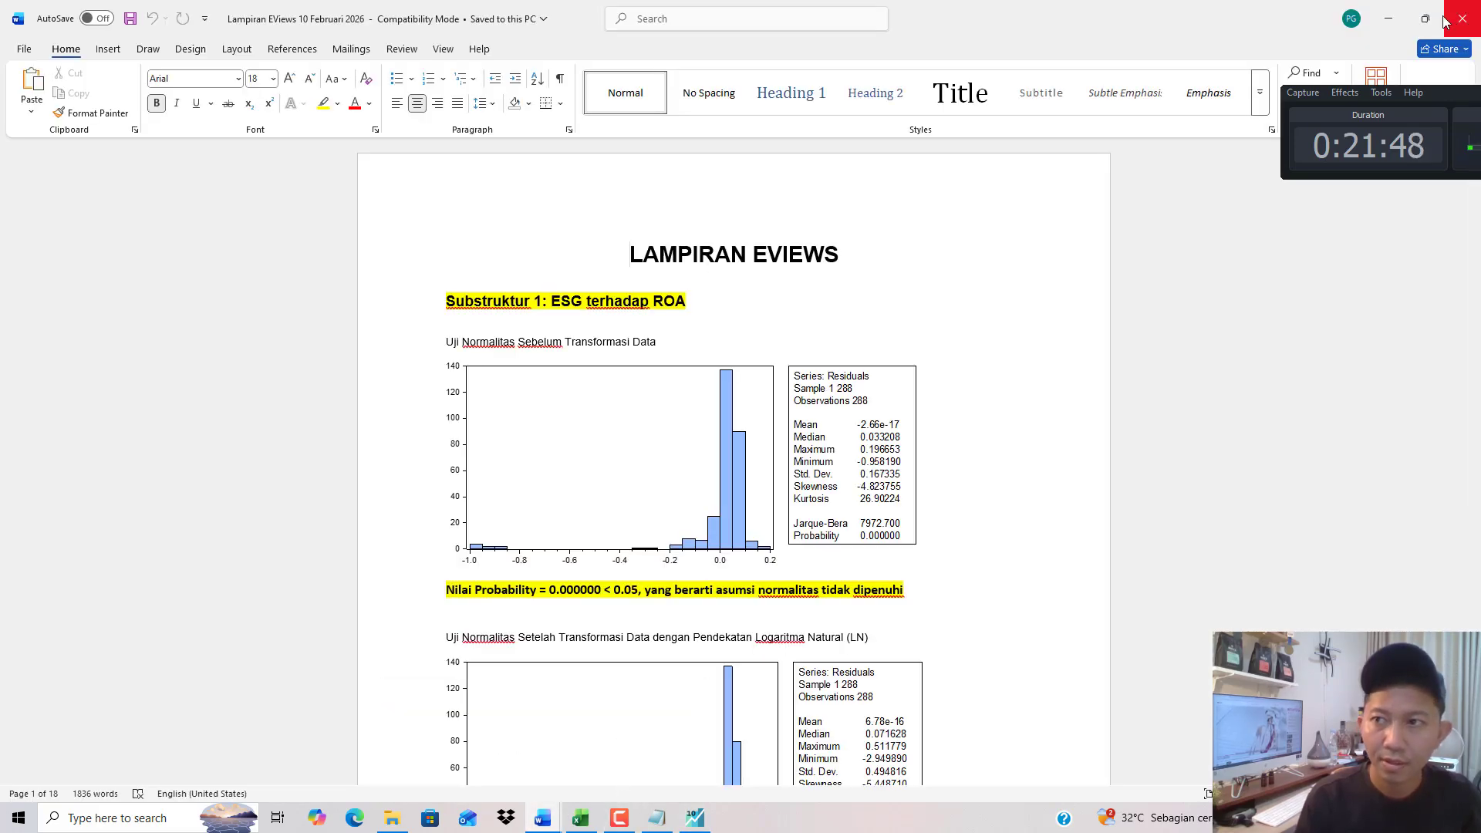
left_click(542, 817)
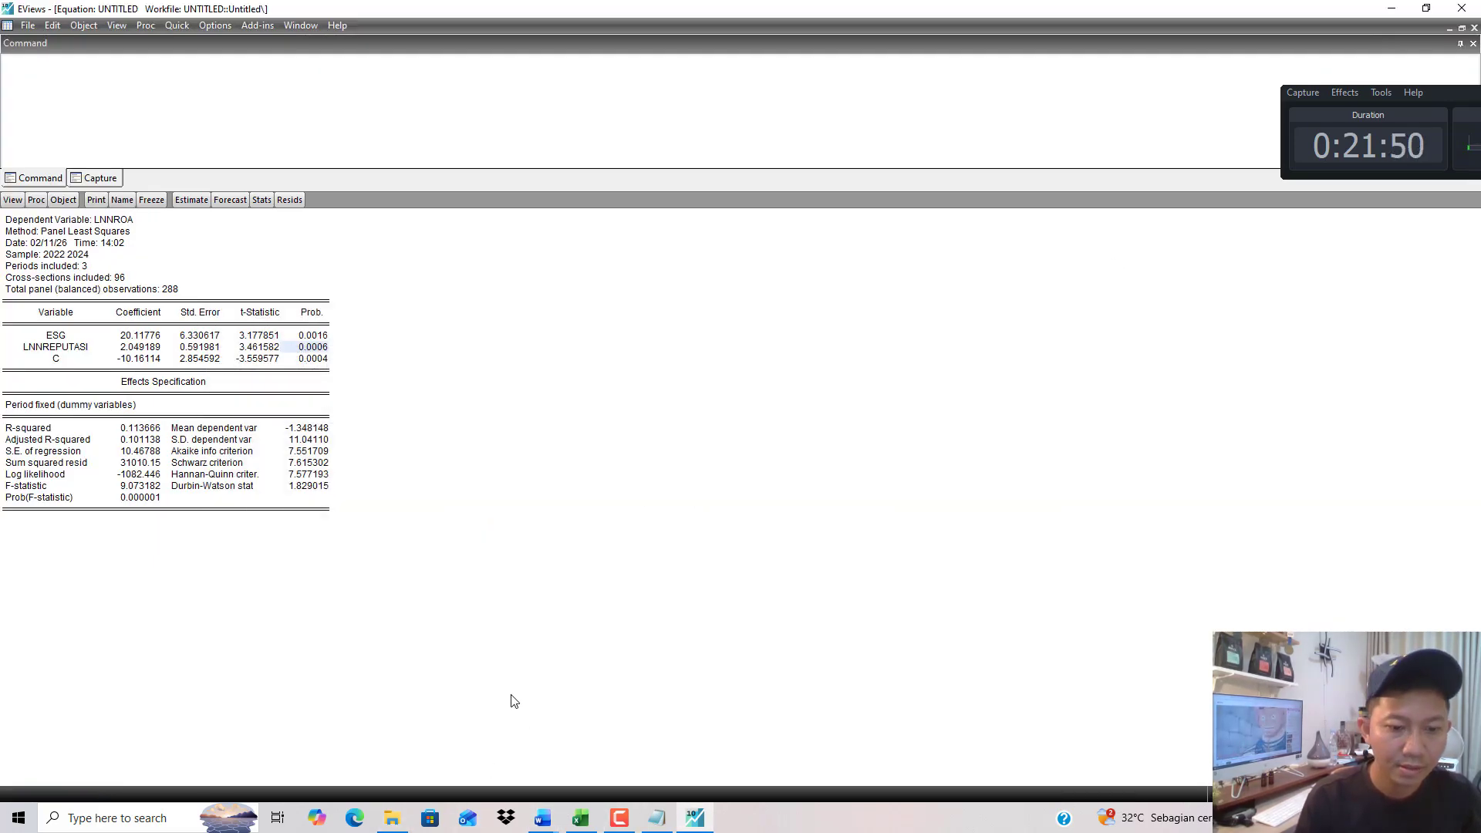
mouse_move(542, 816)
left_click(621, 721)
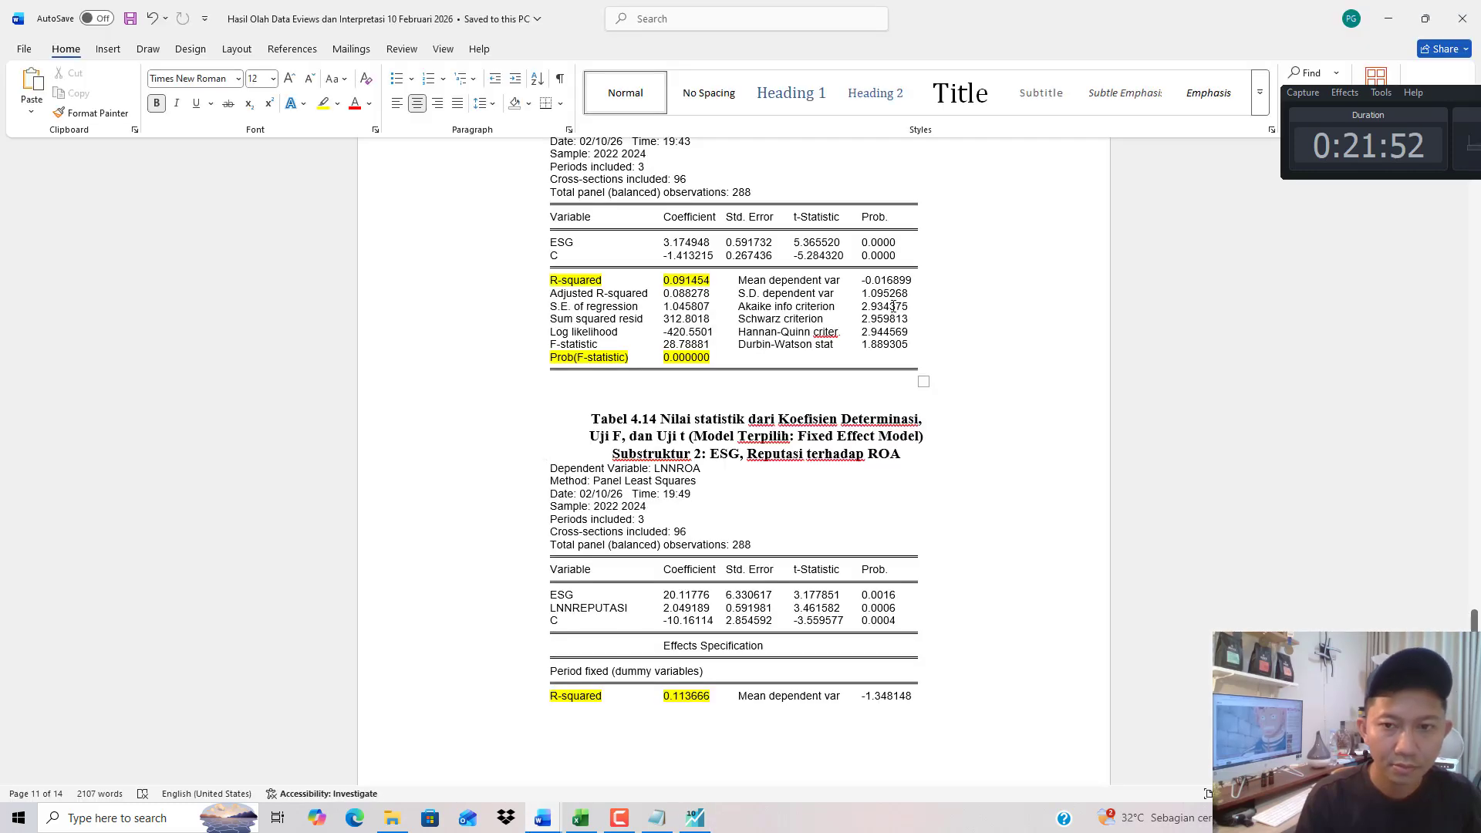
scroll(892, 293, "down", 3)
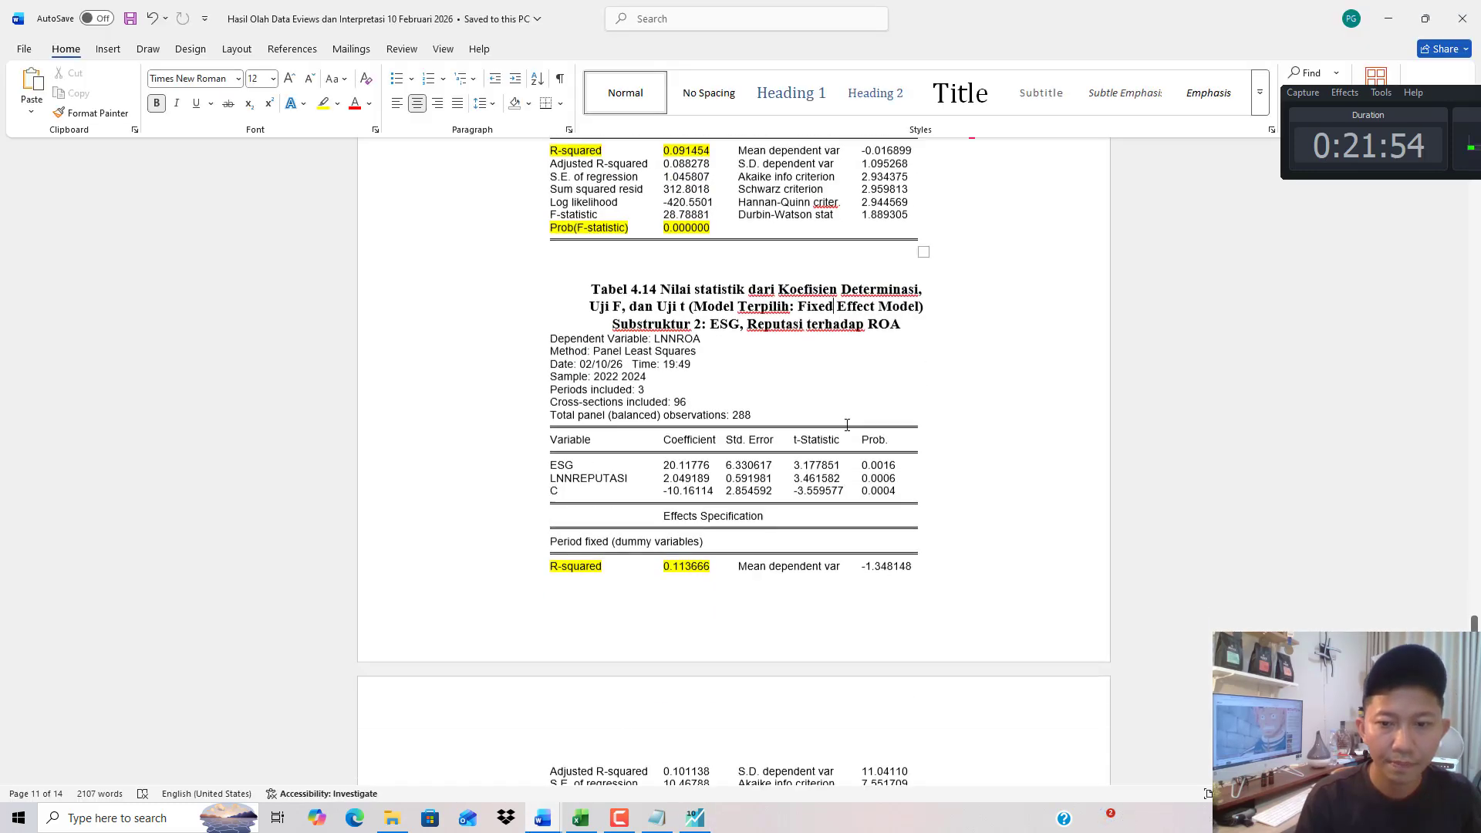
left_click(881, 476)
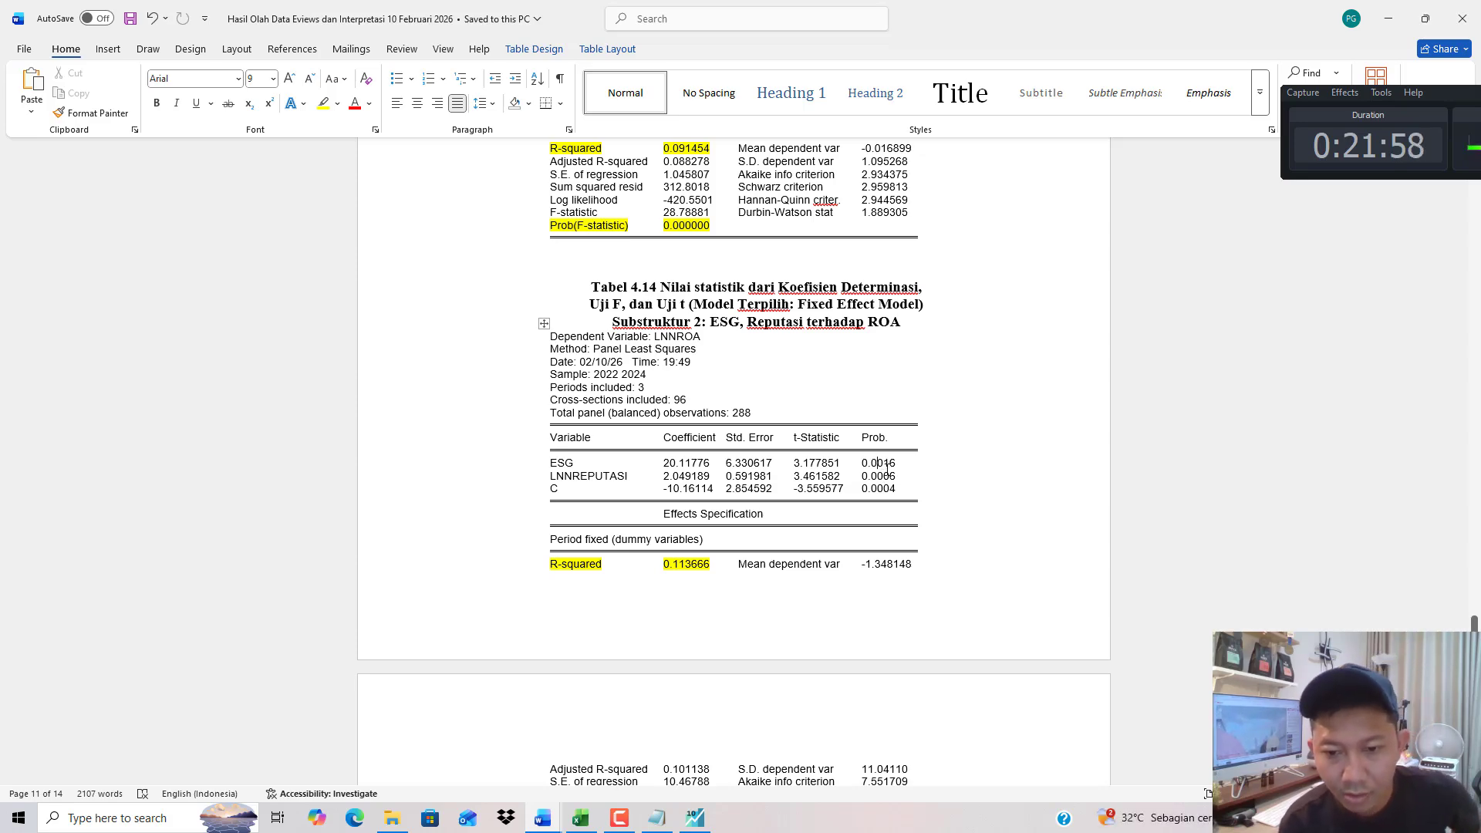
left_click(683, 822)
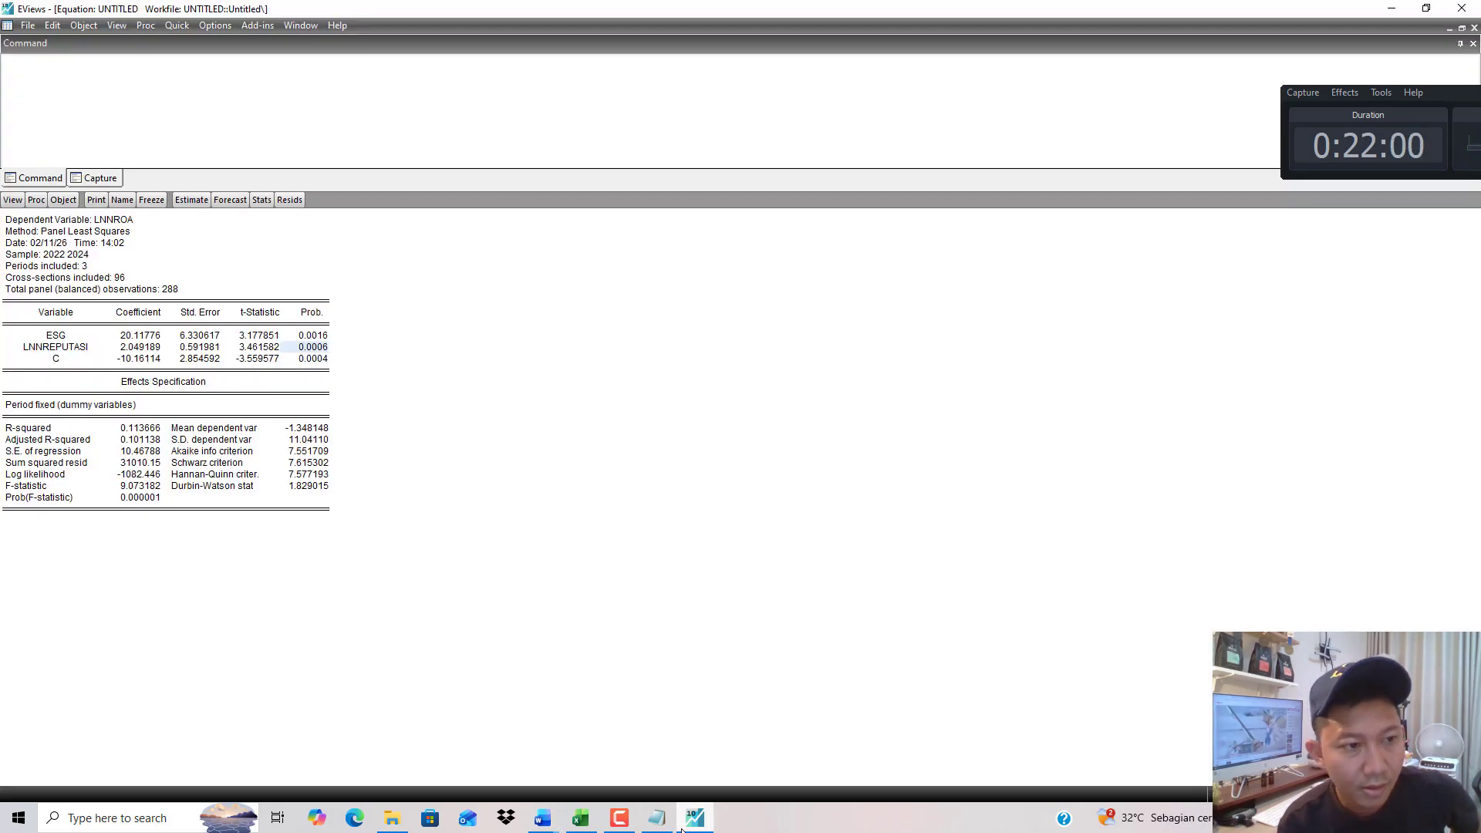
left_click(683, 822)
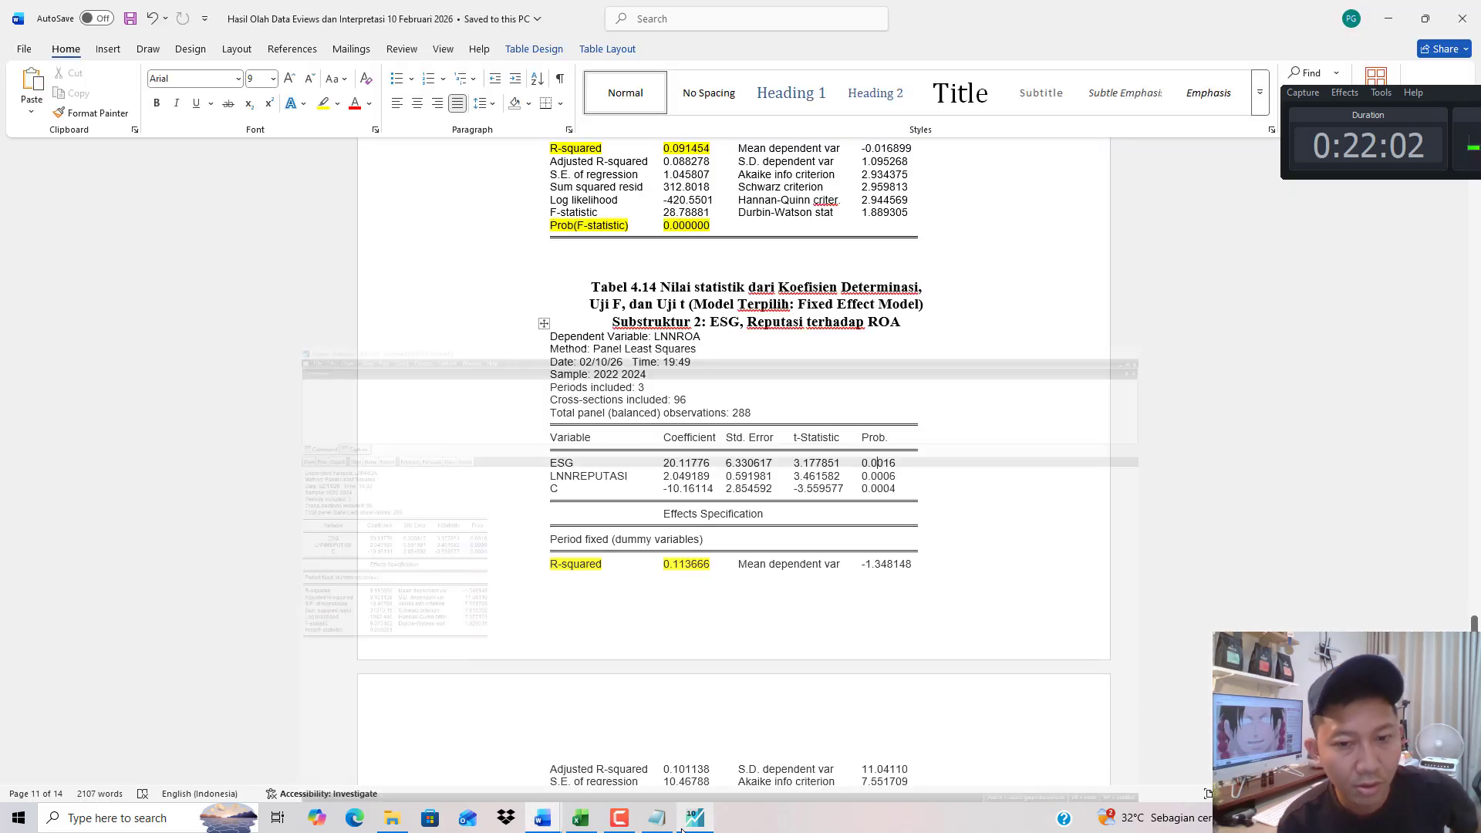
Compare the fixed-effect regression output in EViews with Tabel 4.14 in Word, including its R-squared and Prob(F-statistic) rows.
left_click(682, 827)
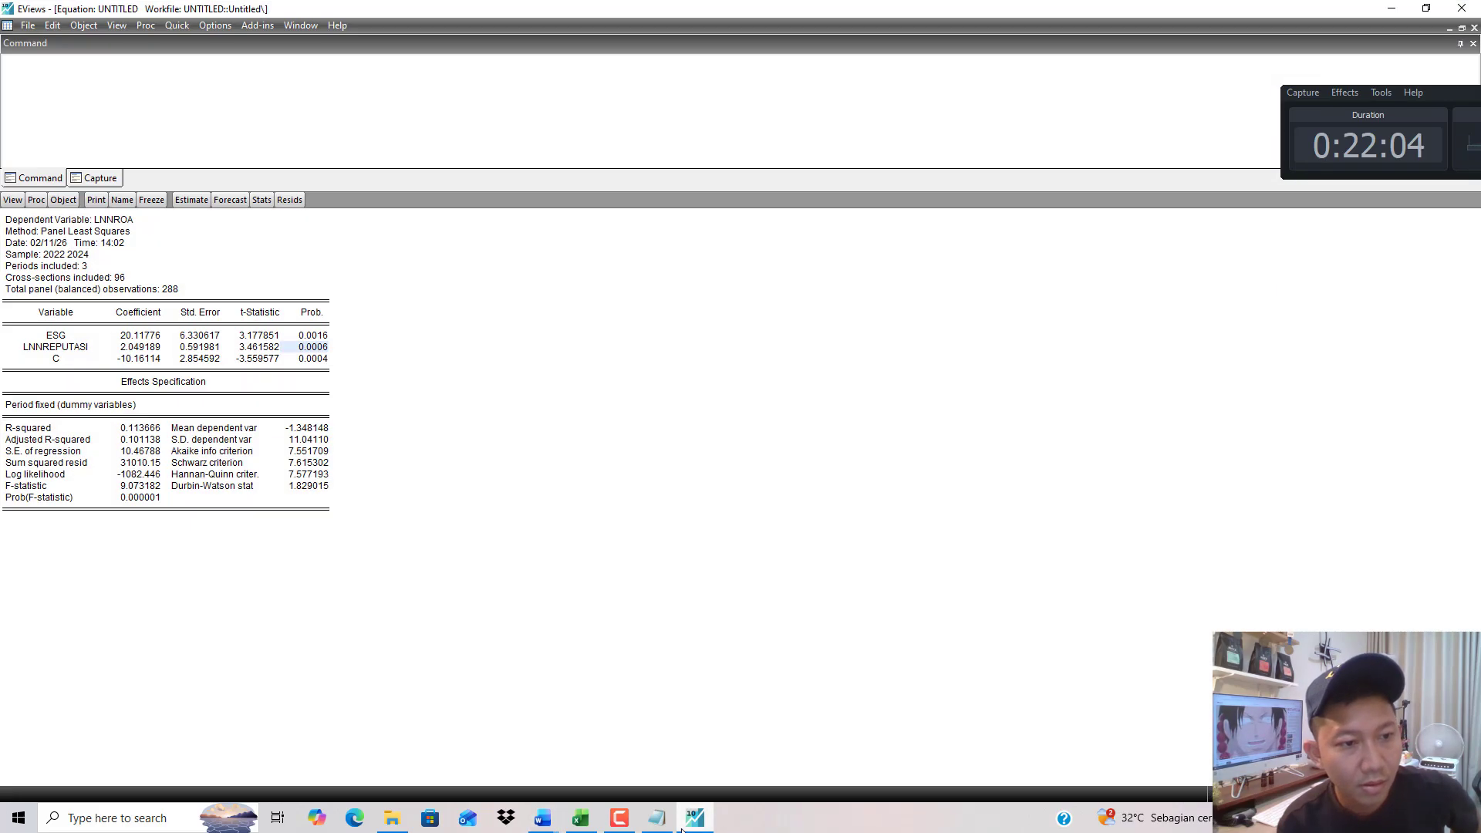
left_click(682, 827)
left_click(682, 828)
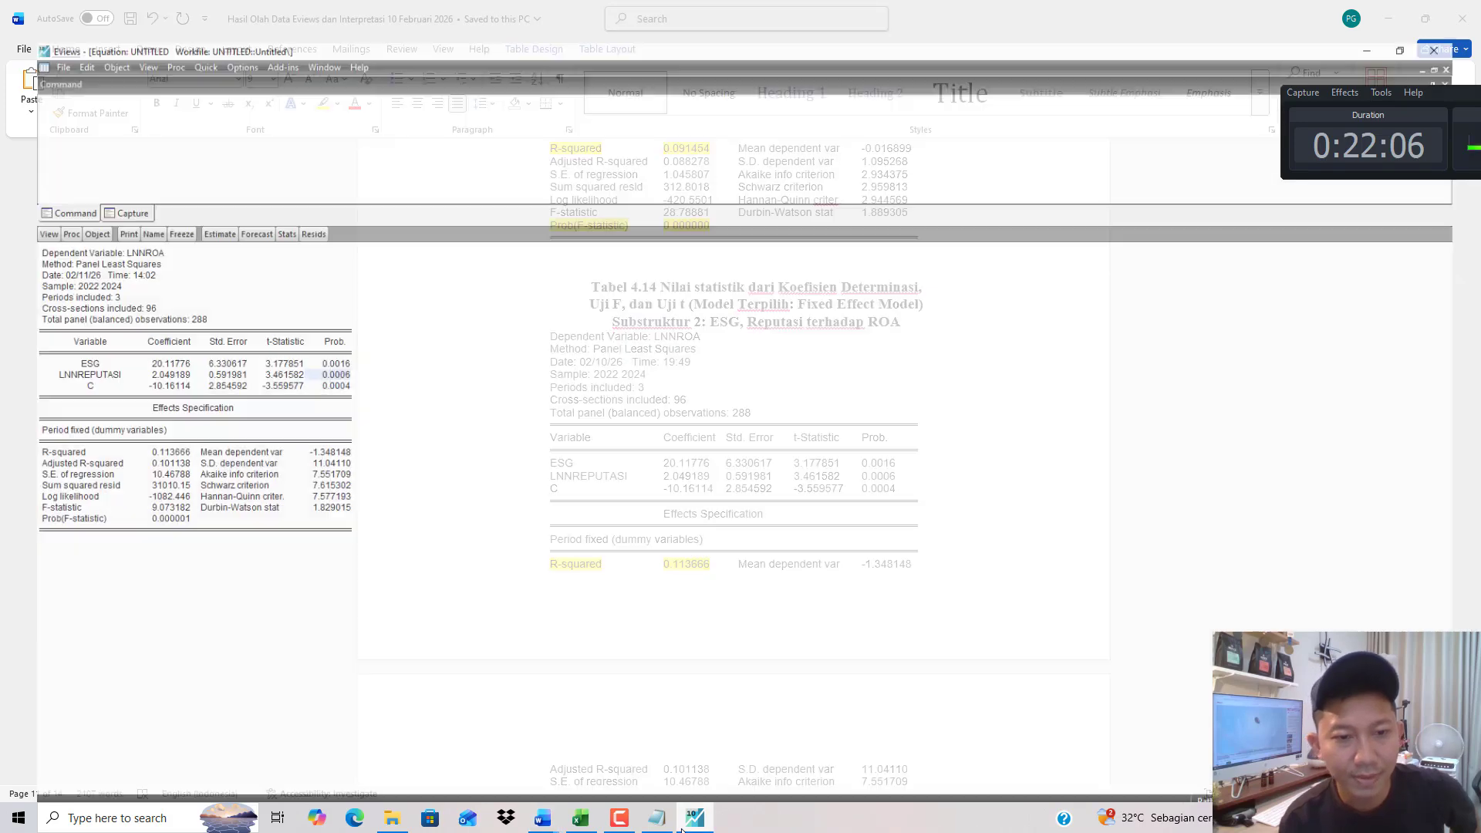
left_click(689, 827)
scroll(613, 468, "down", 5)
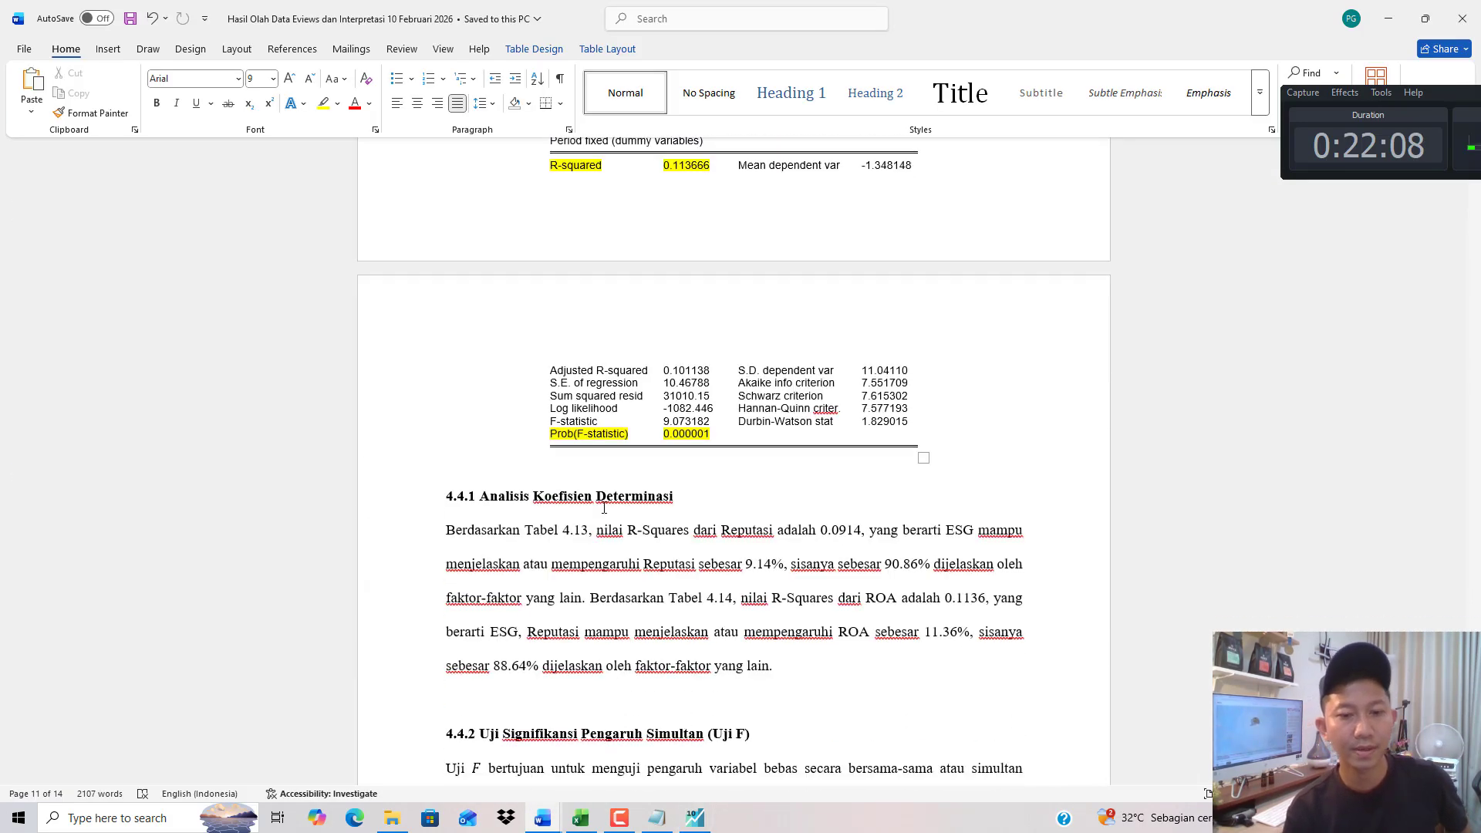
scroll(614, 468, "up", 6)
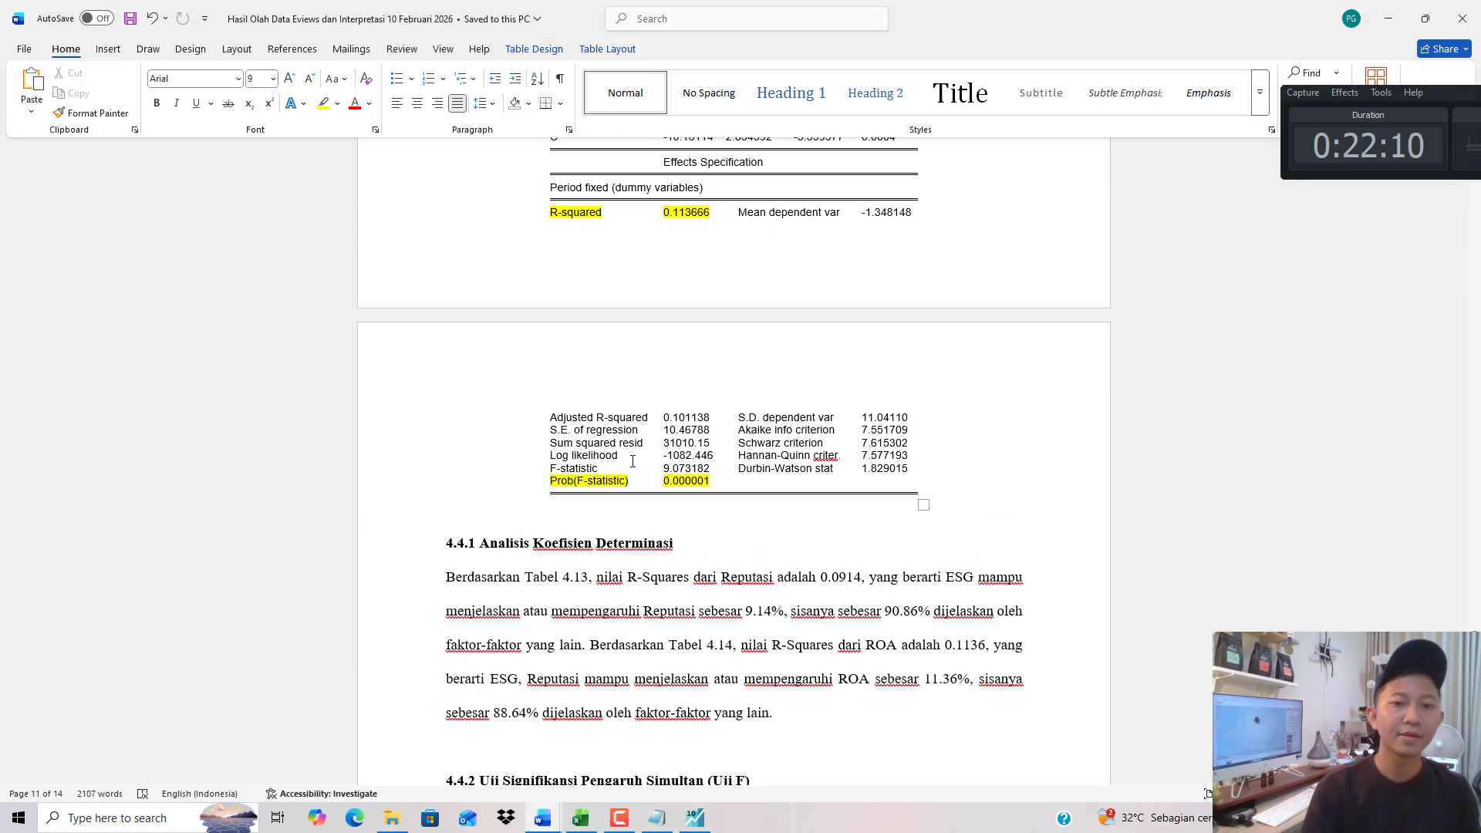
scroll(648, 443, "up", 1)
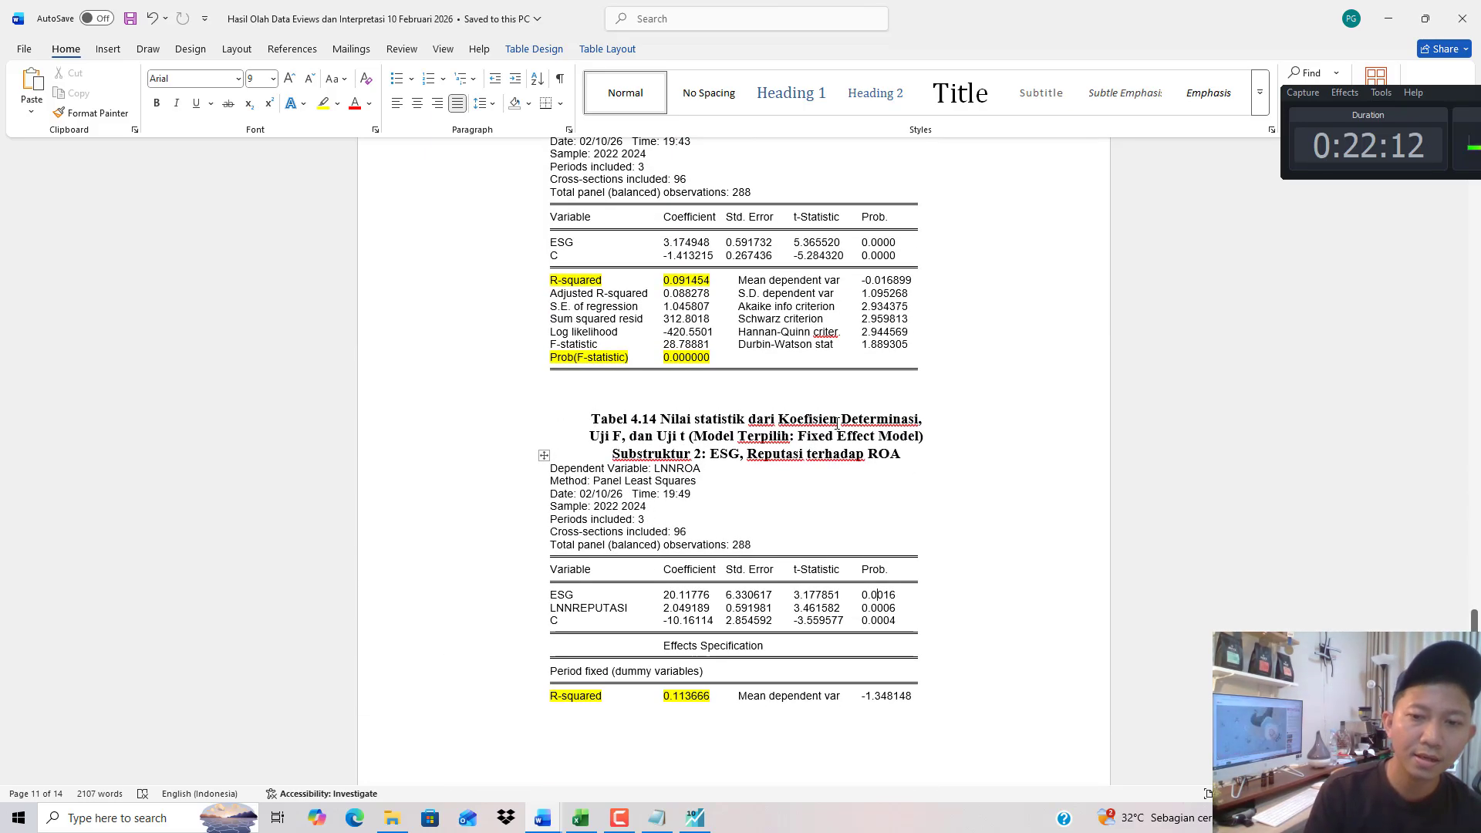
Go back through the Word document to review the Lagrange test in Tabel 4.11 and the Hausman test in Tabel 4.10.
scroll(828, 438, "up", 15)
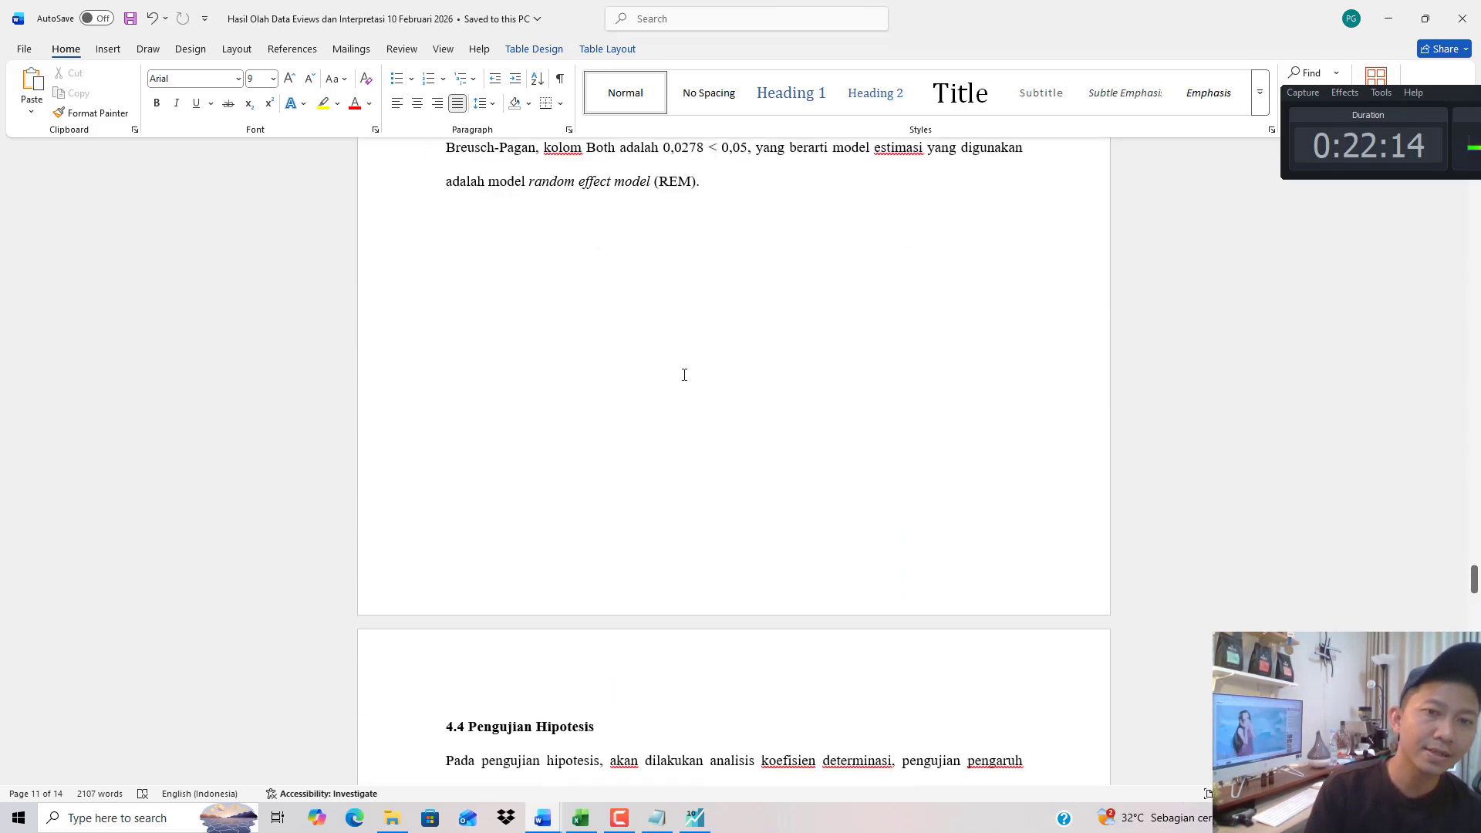
scroll(642, 355, "up", 7)
left_click(636, 828)
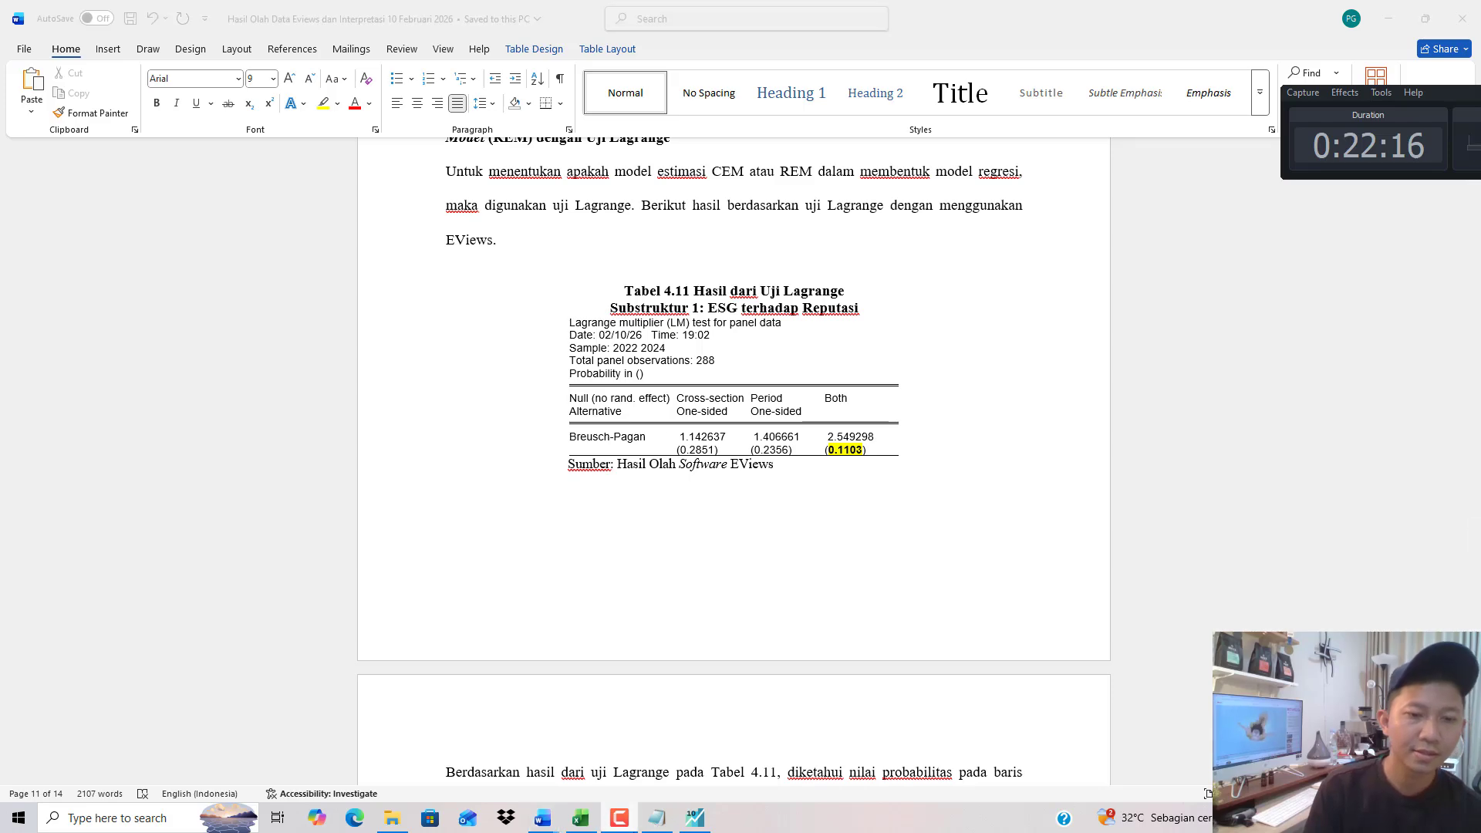
left_click(810, 453)
scroll(870, 421, "up", 5)
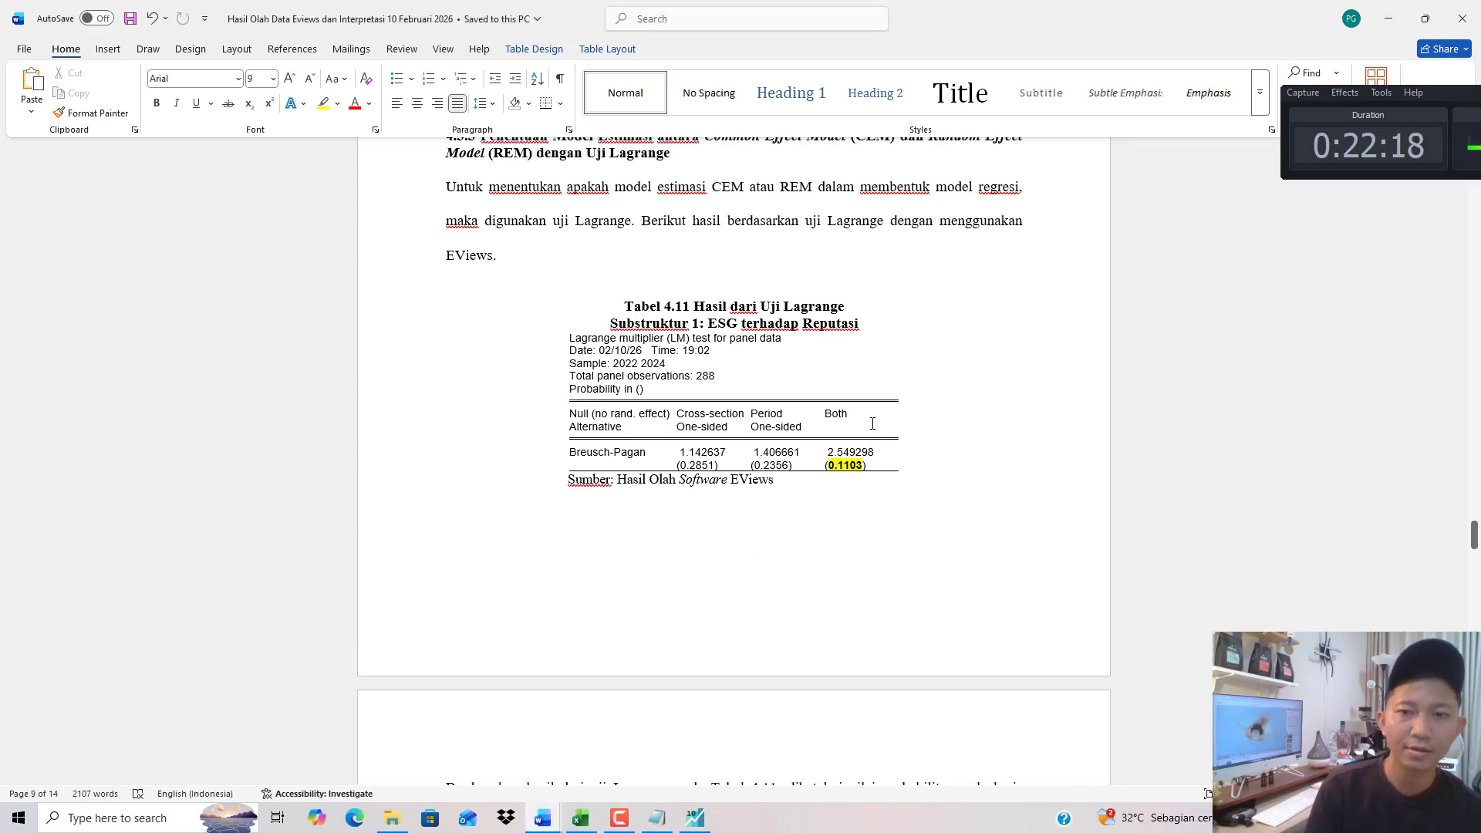
scroll(870, 421, "up", 1)
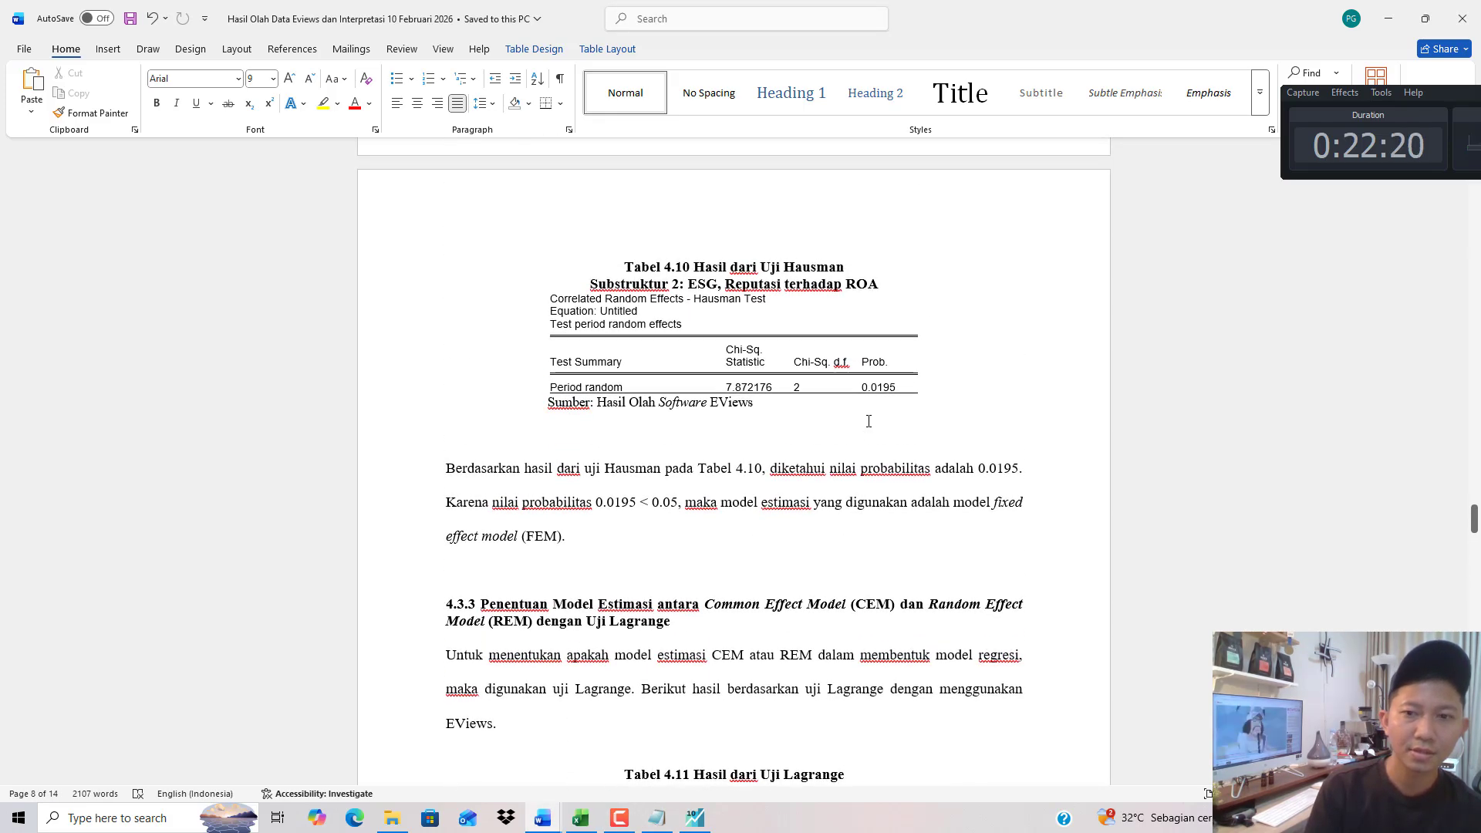
Switch to Notepad and replace all the notes with the heading "model sub 1 (uji chow: cem vs fem)".
left_click(656, 817)
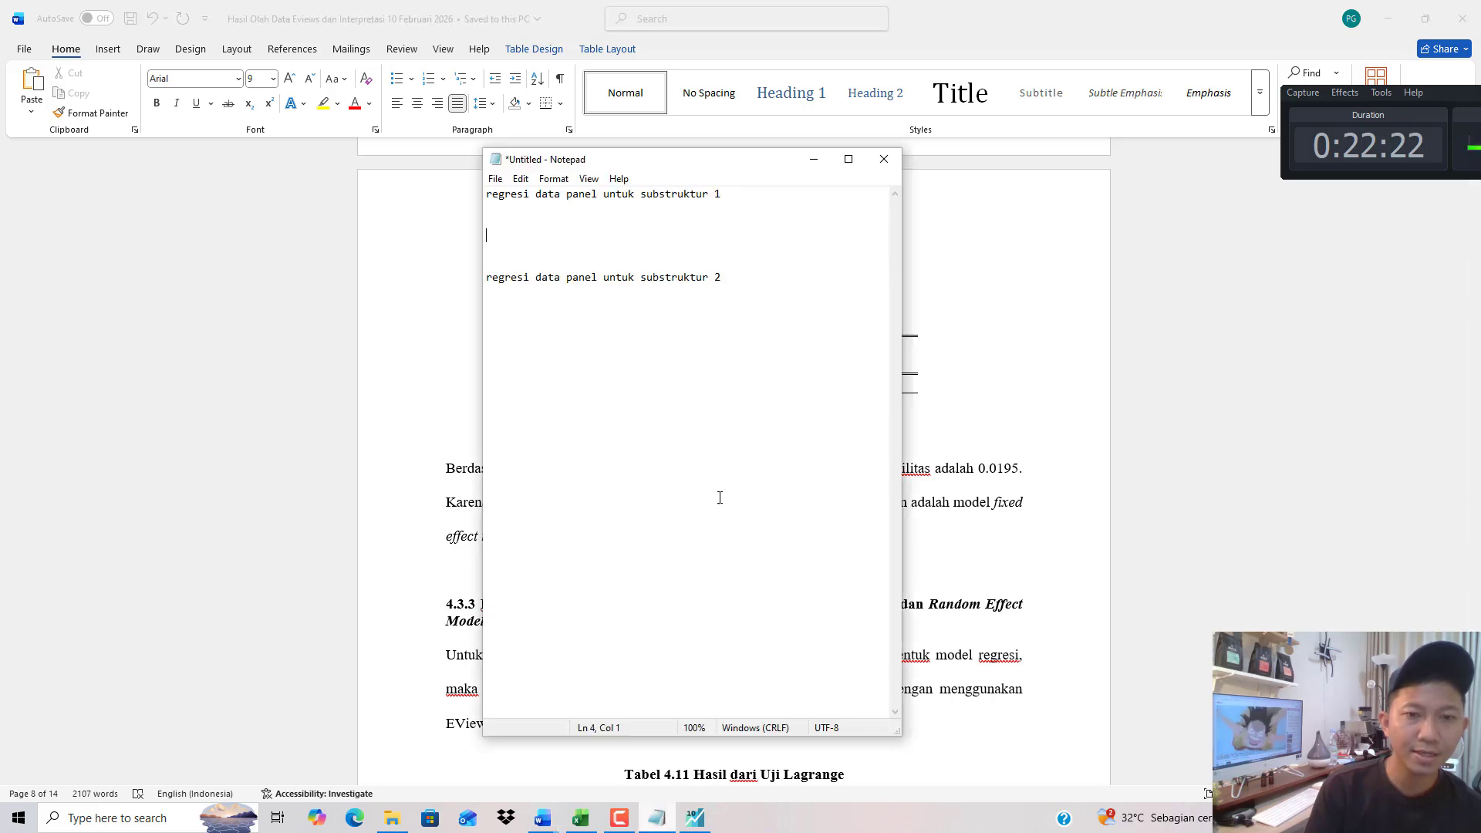
key("ctrl+a")
type("m")
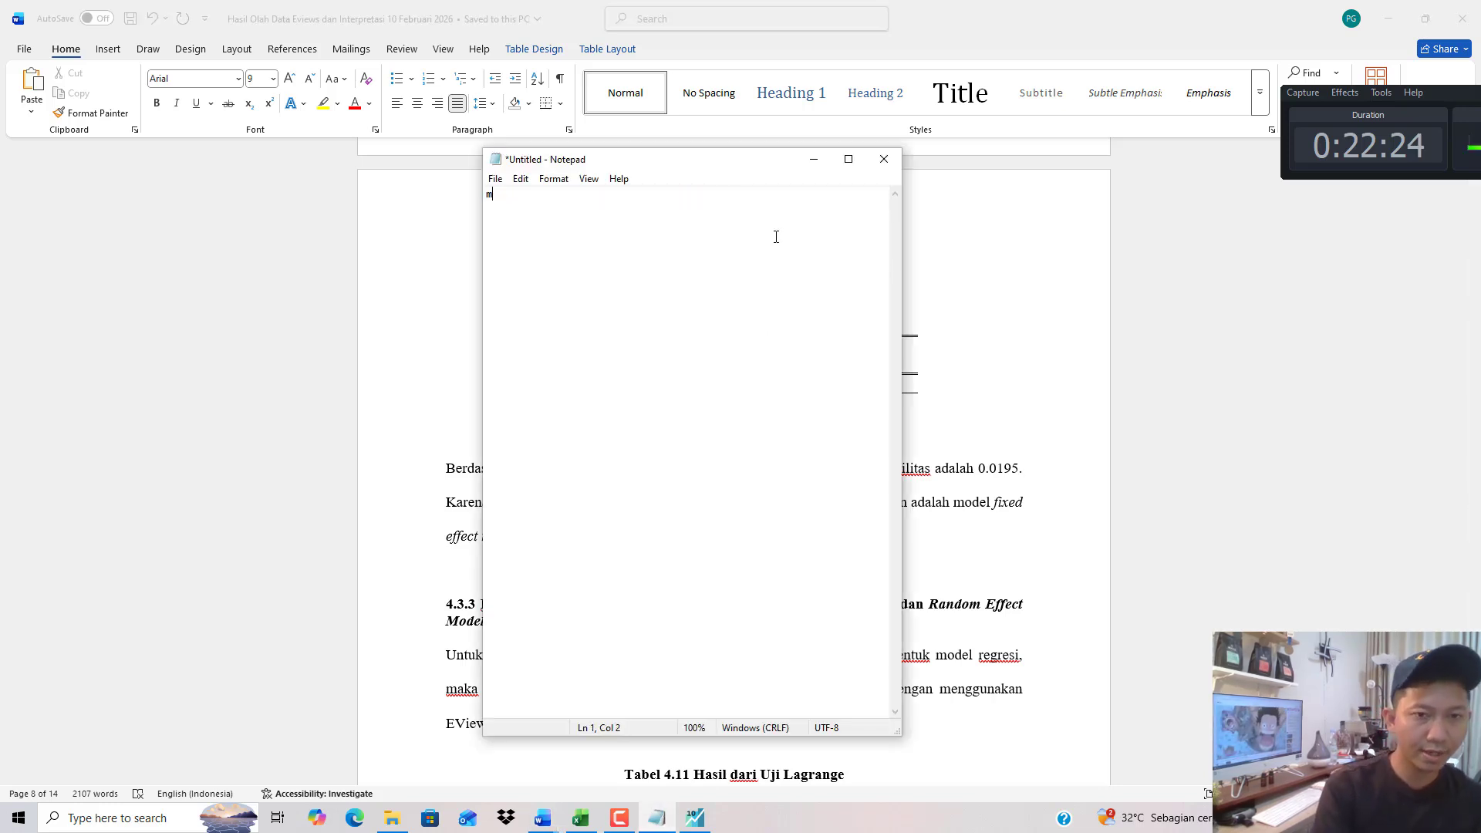
type("odel 1")
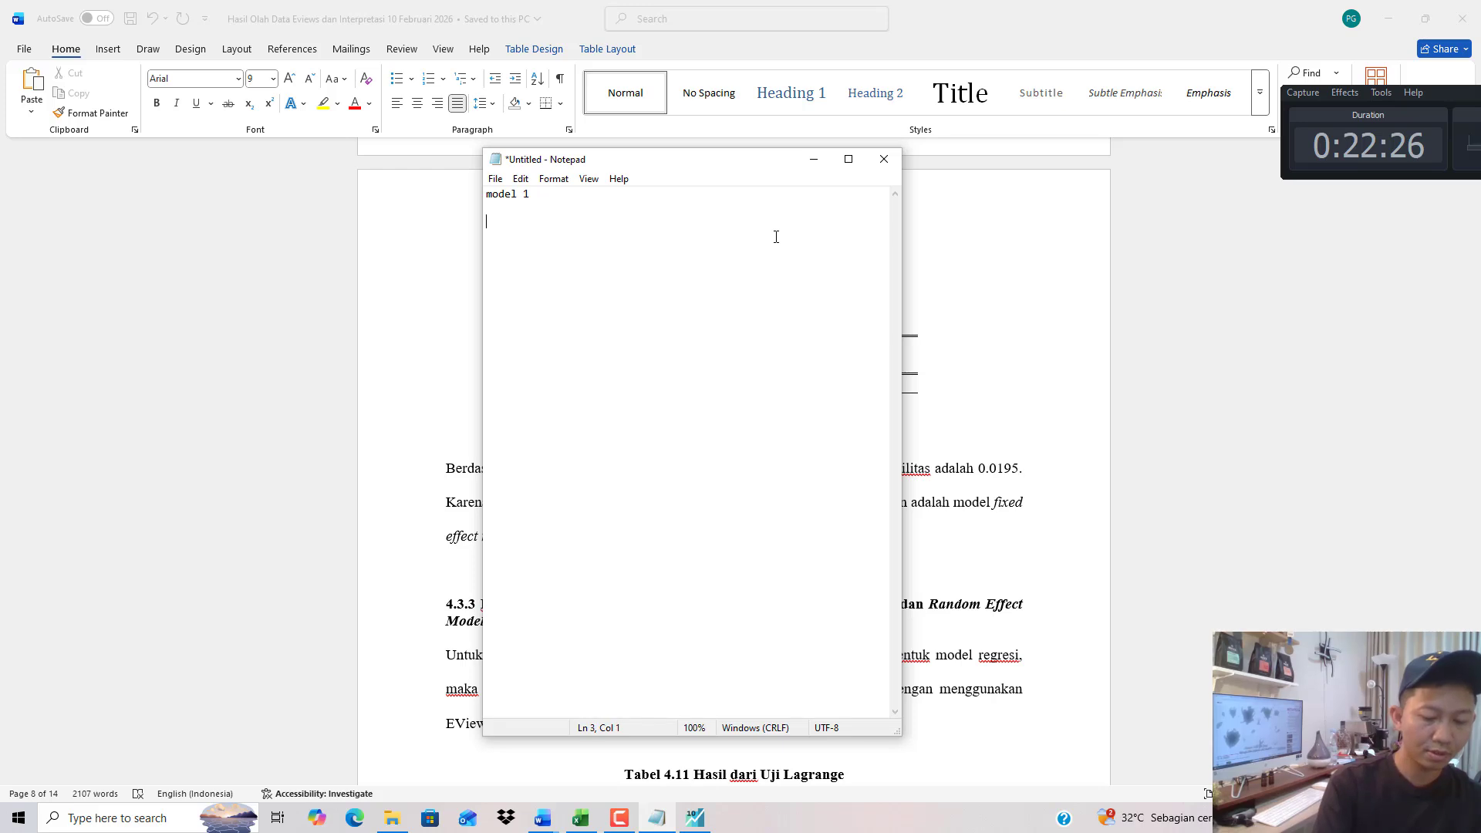
key("ctrl+a")
key("Left")
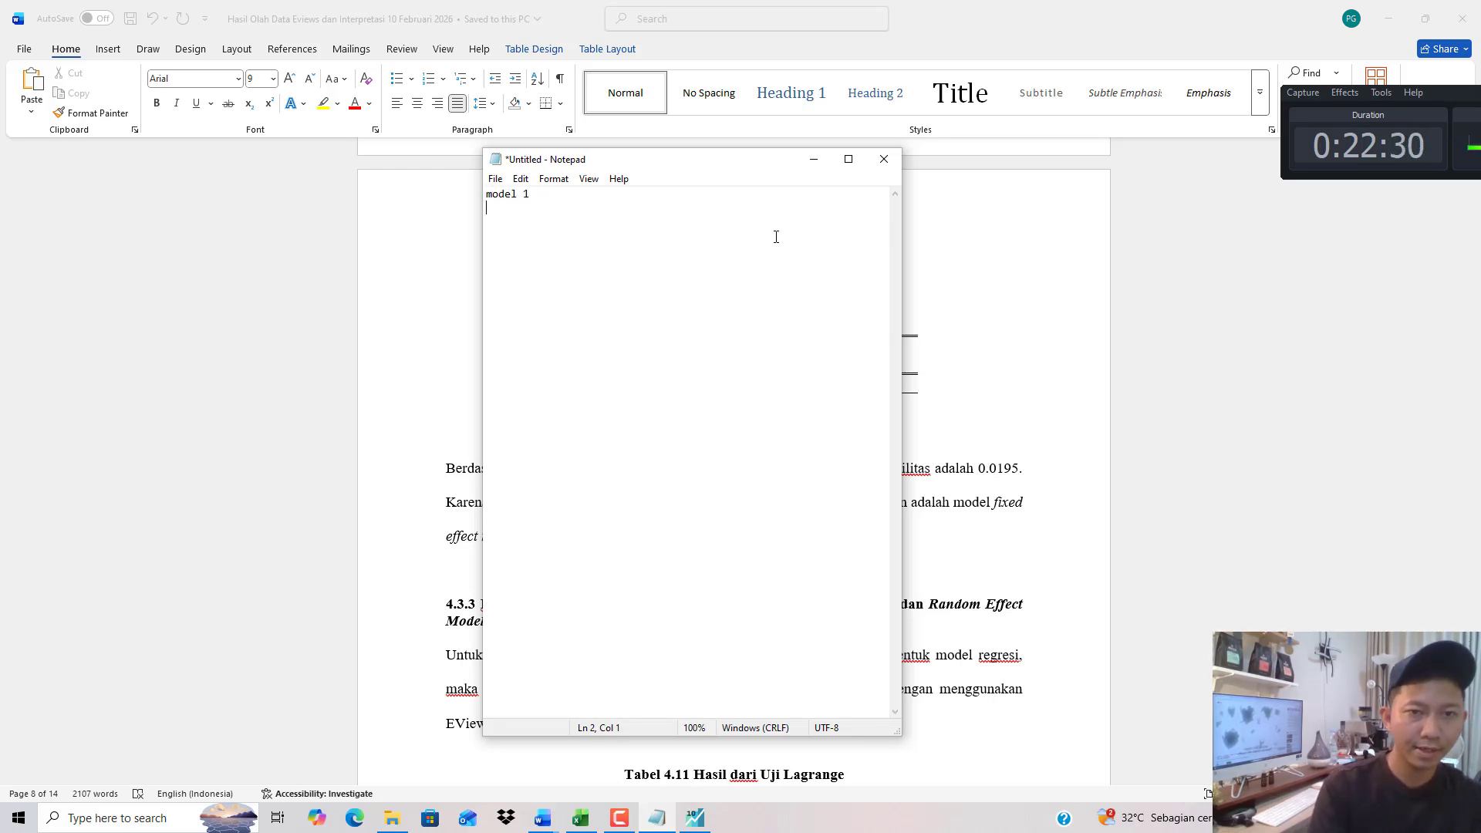
type("subs")
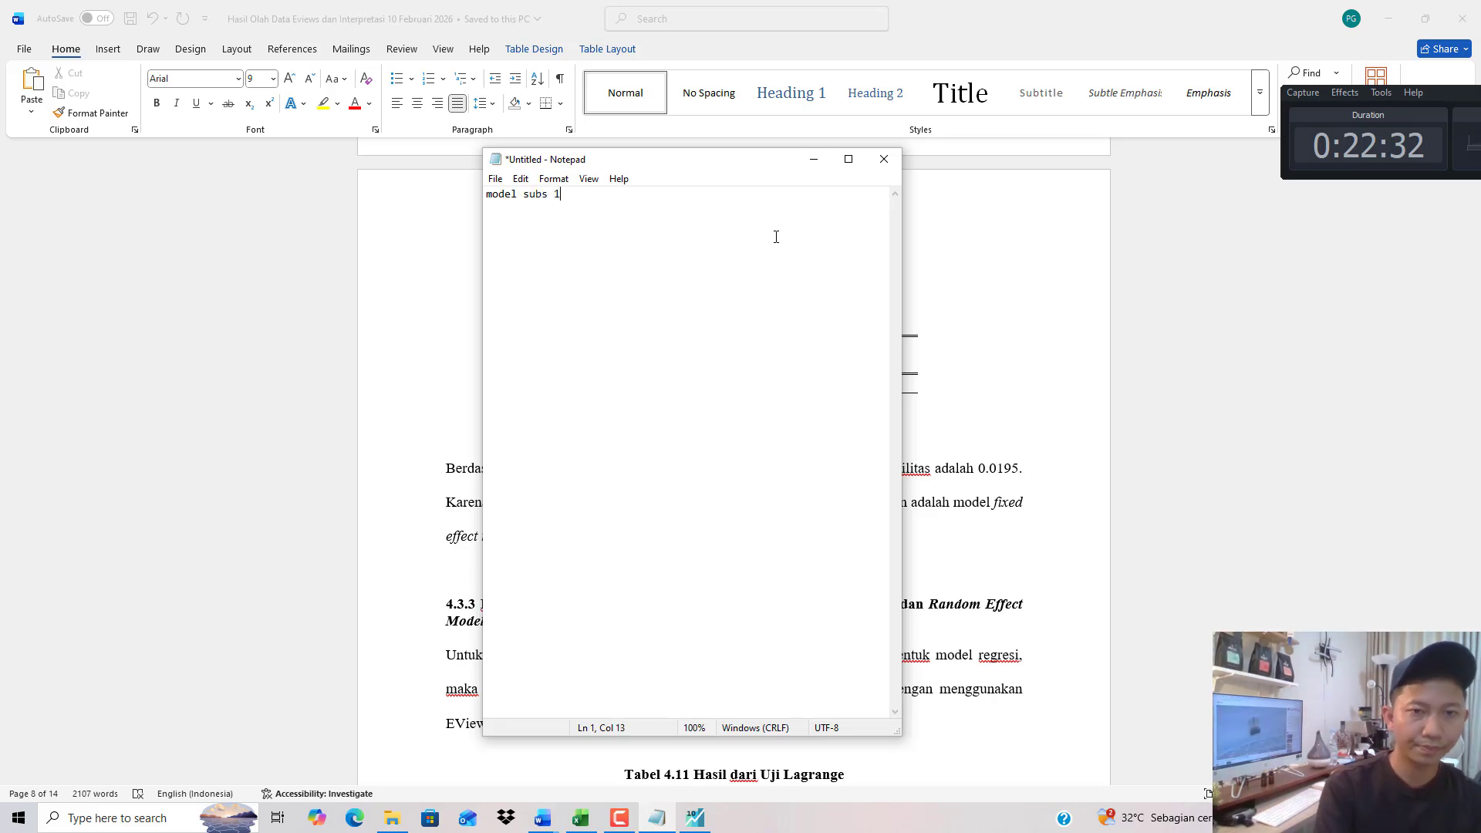
key("BackSpace")
type("1")
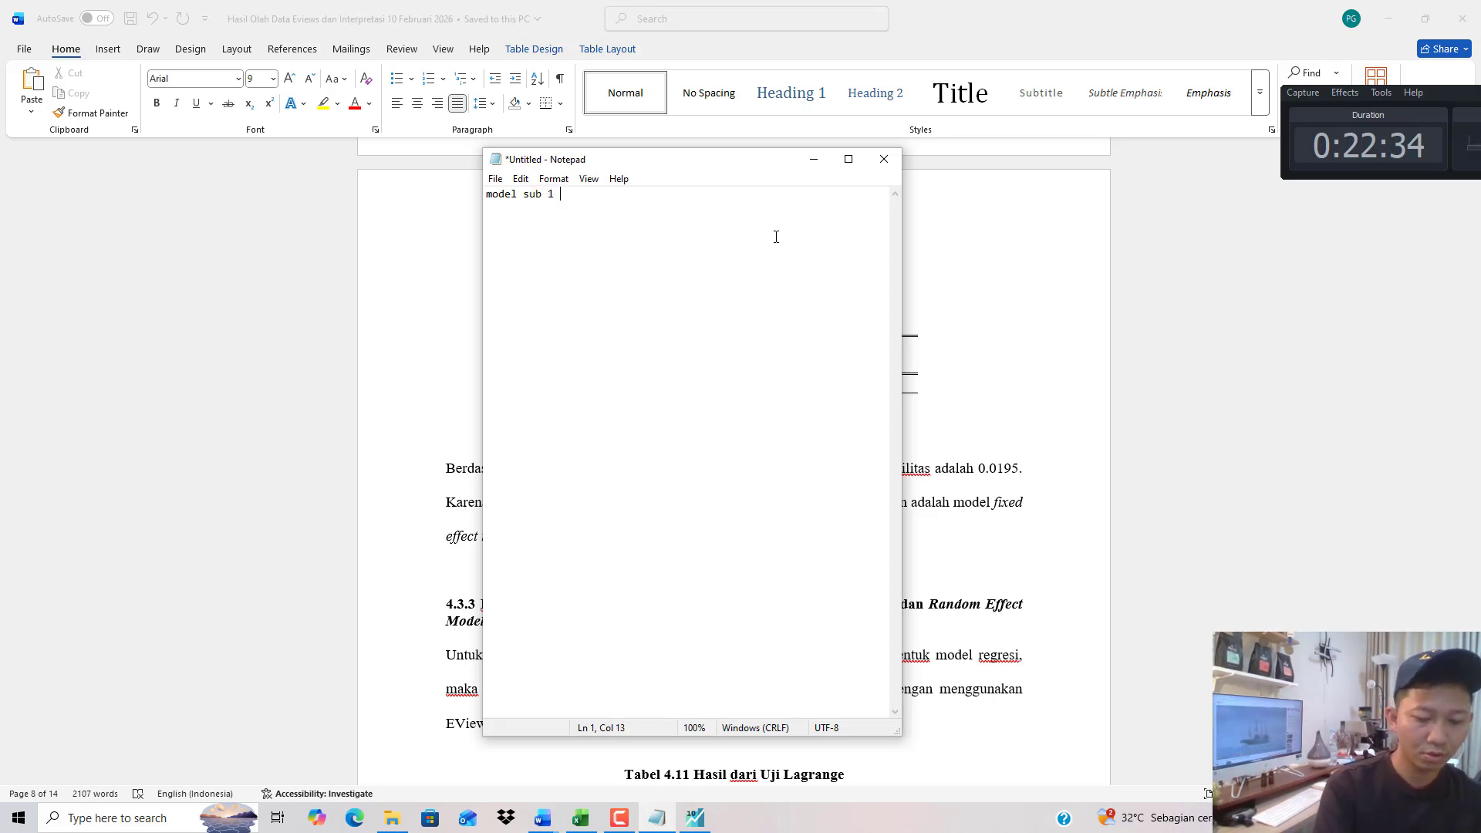
type(" (uji chow)")
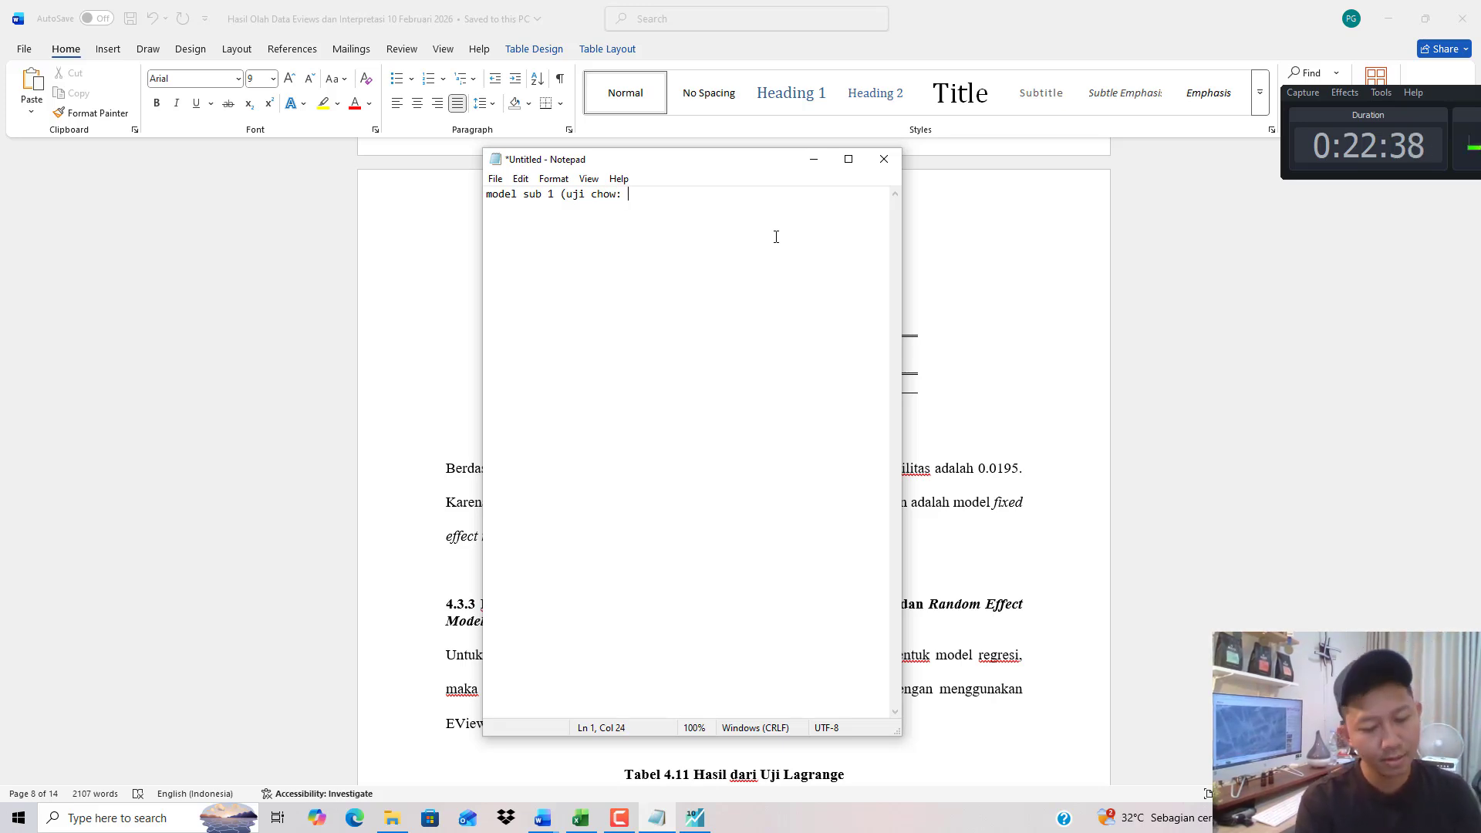
type(": cem vs")
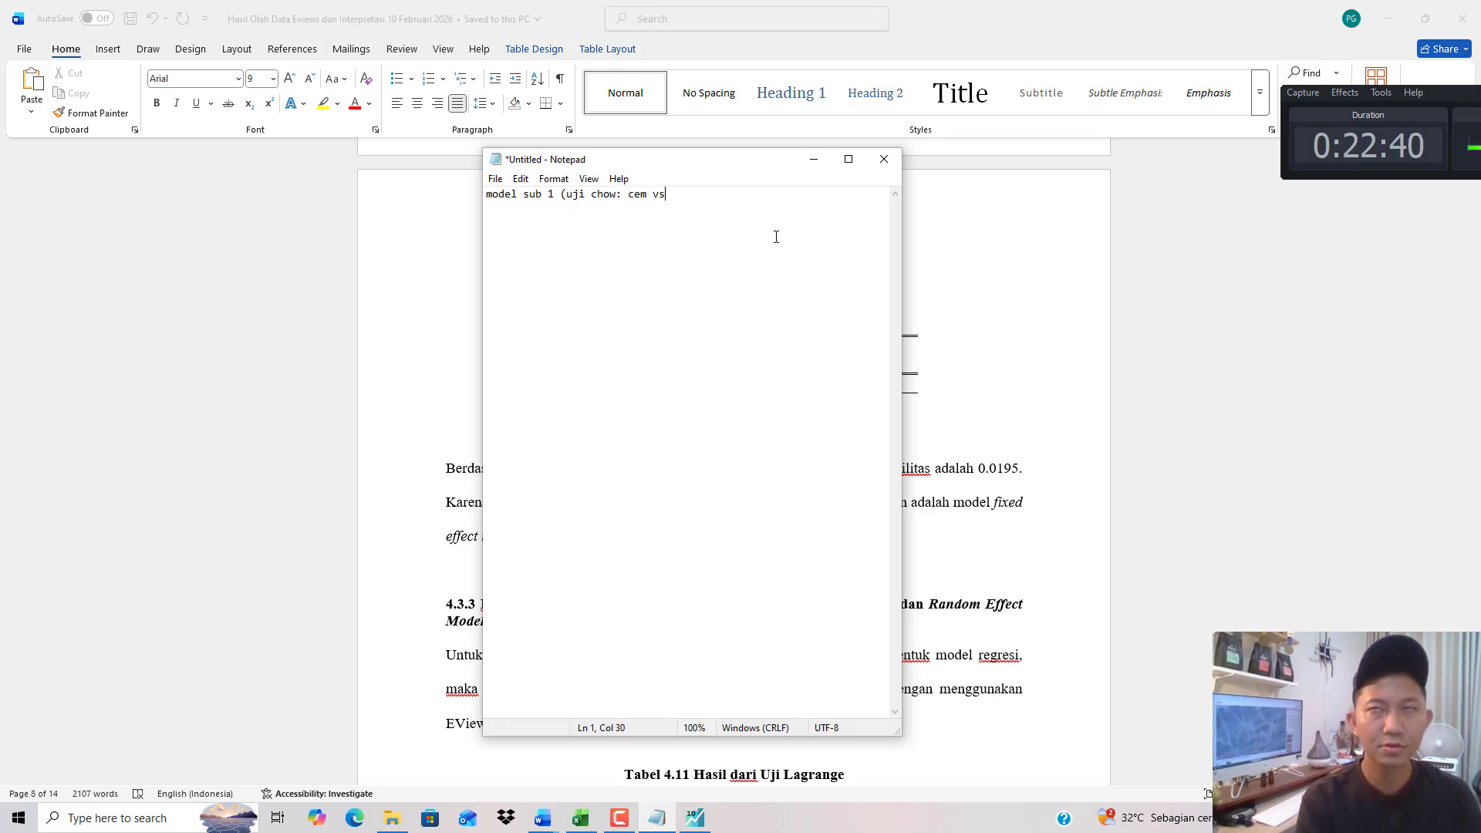
type(" fem")
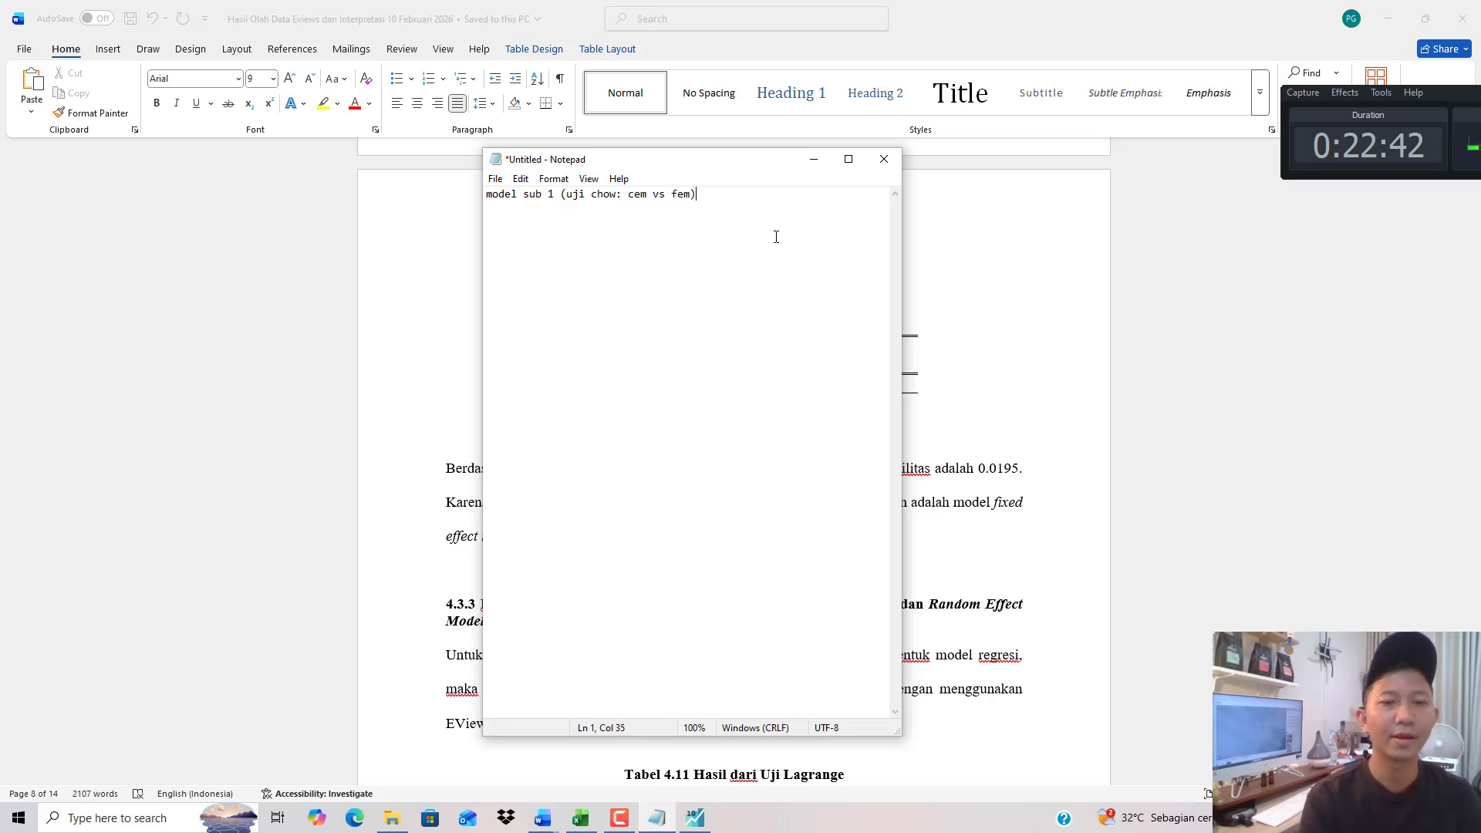
Below the heading, add the line "siapa yang menanggg??? siapa yang kalah", leaving one blank line between them.
key("Return")
type("siapa")
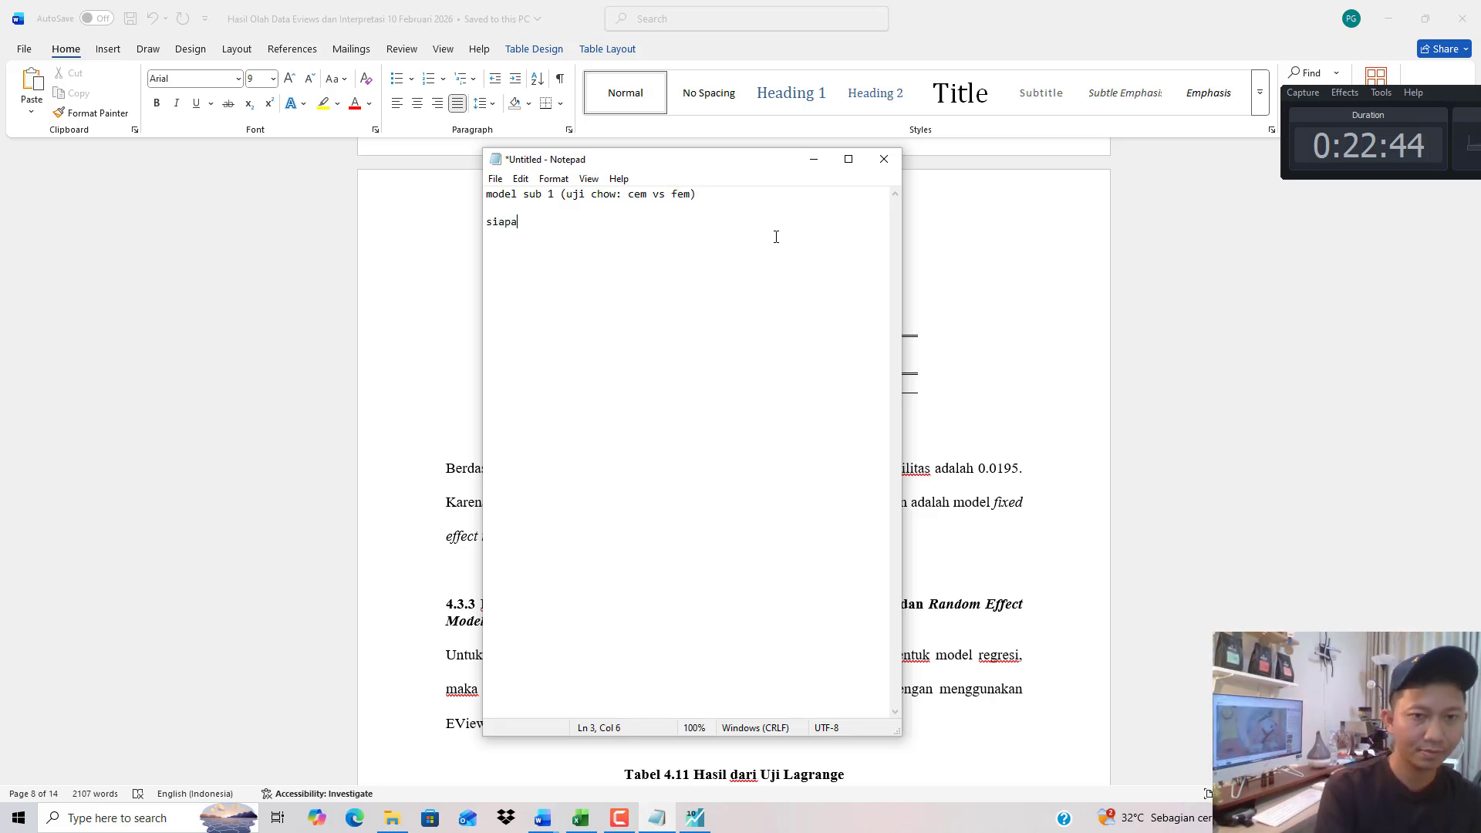
type(" yang menanggg???")
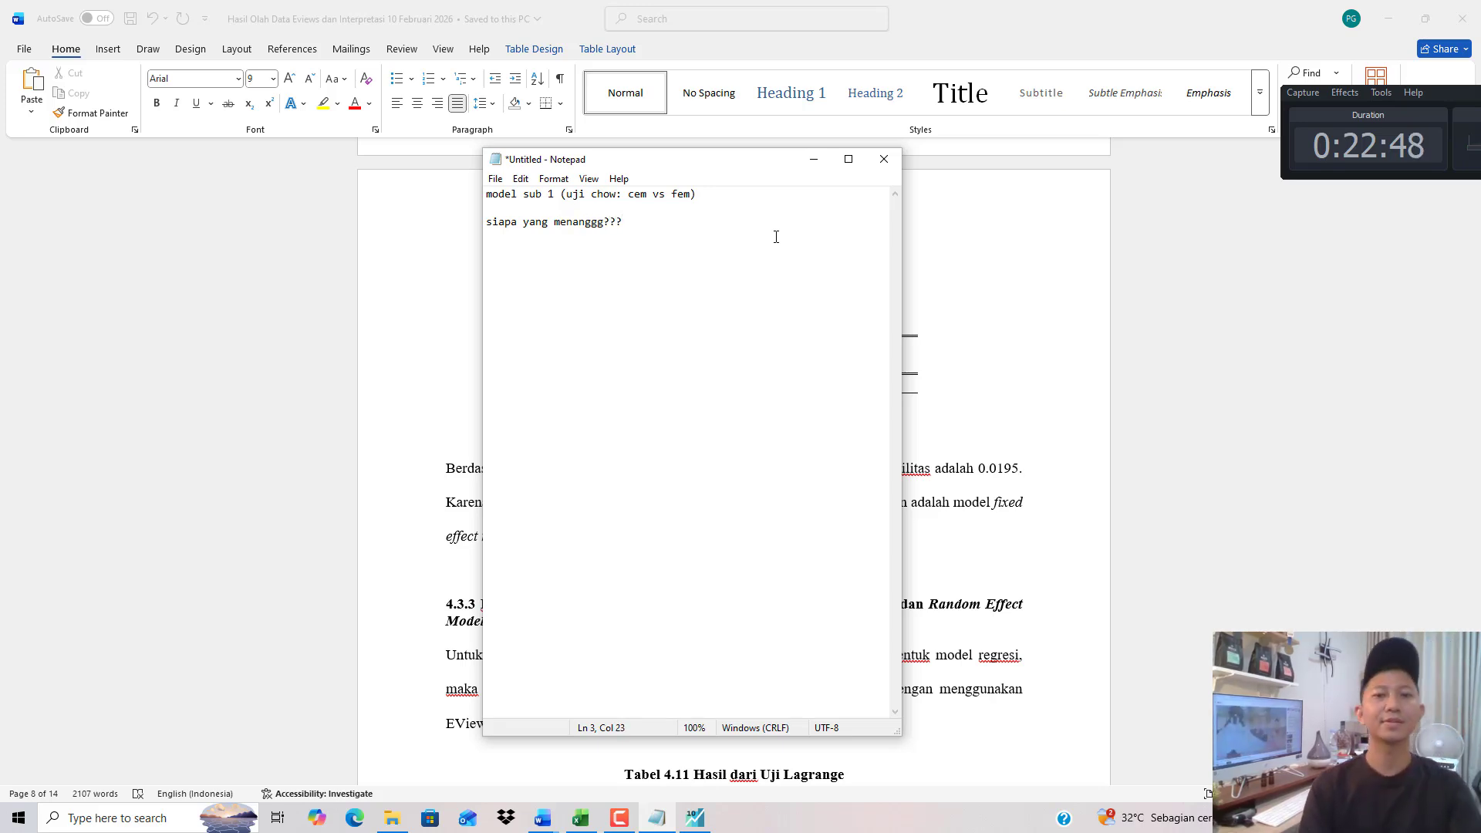
type(" siapa yang k")
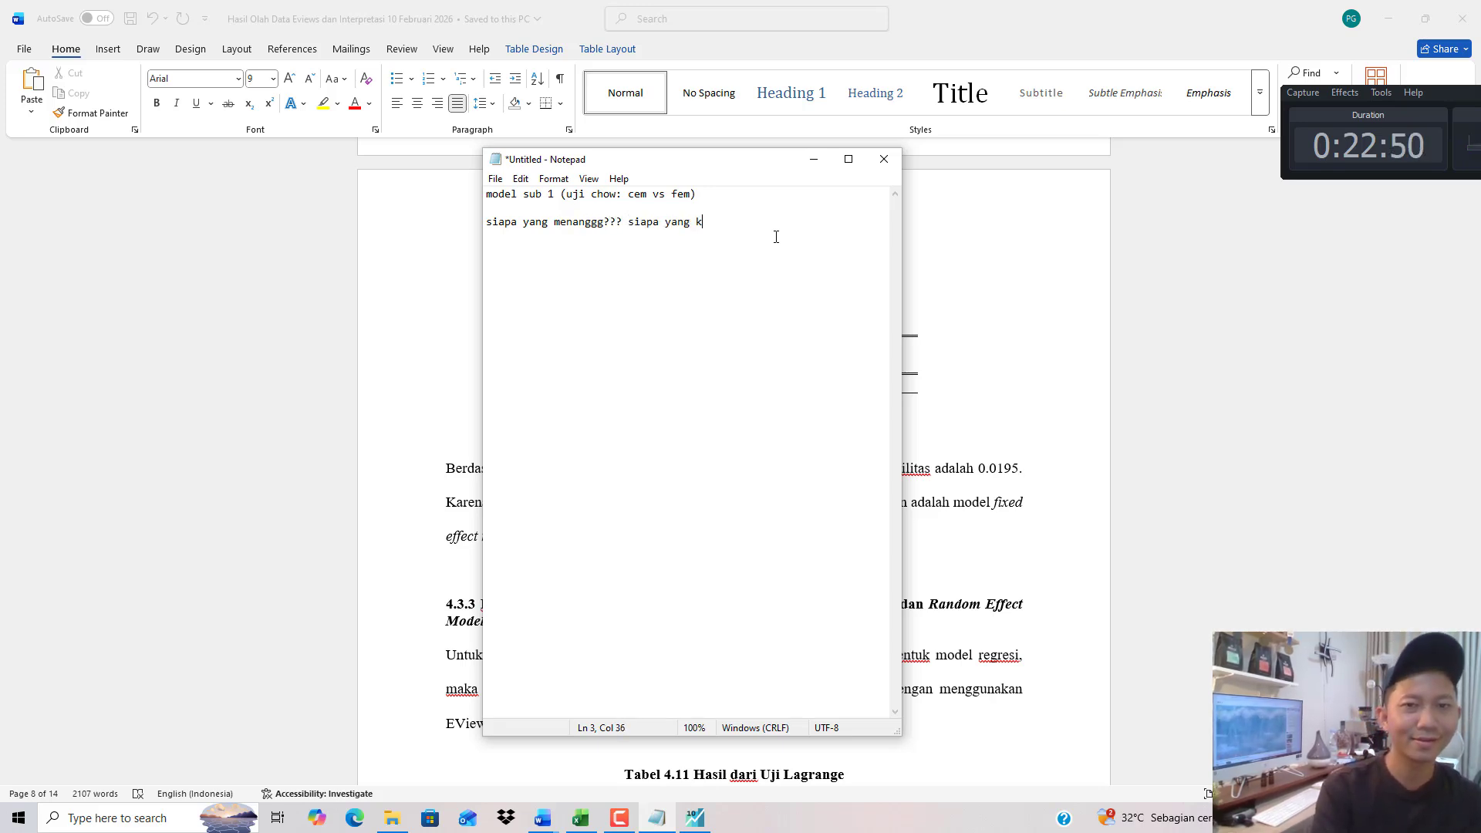
Switch to the Word document and examine the Chow test results and interpretations for both substruktur models.
key("alt+Tab")
scroll(795, 383, "up", 2)
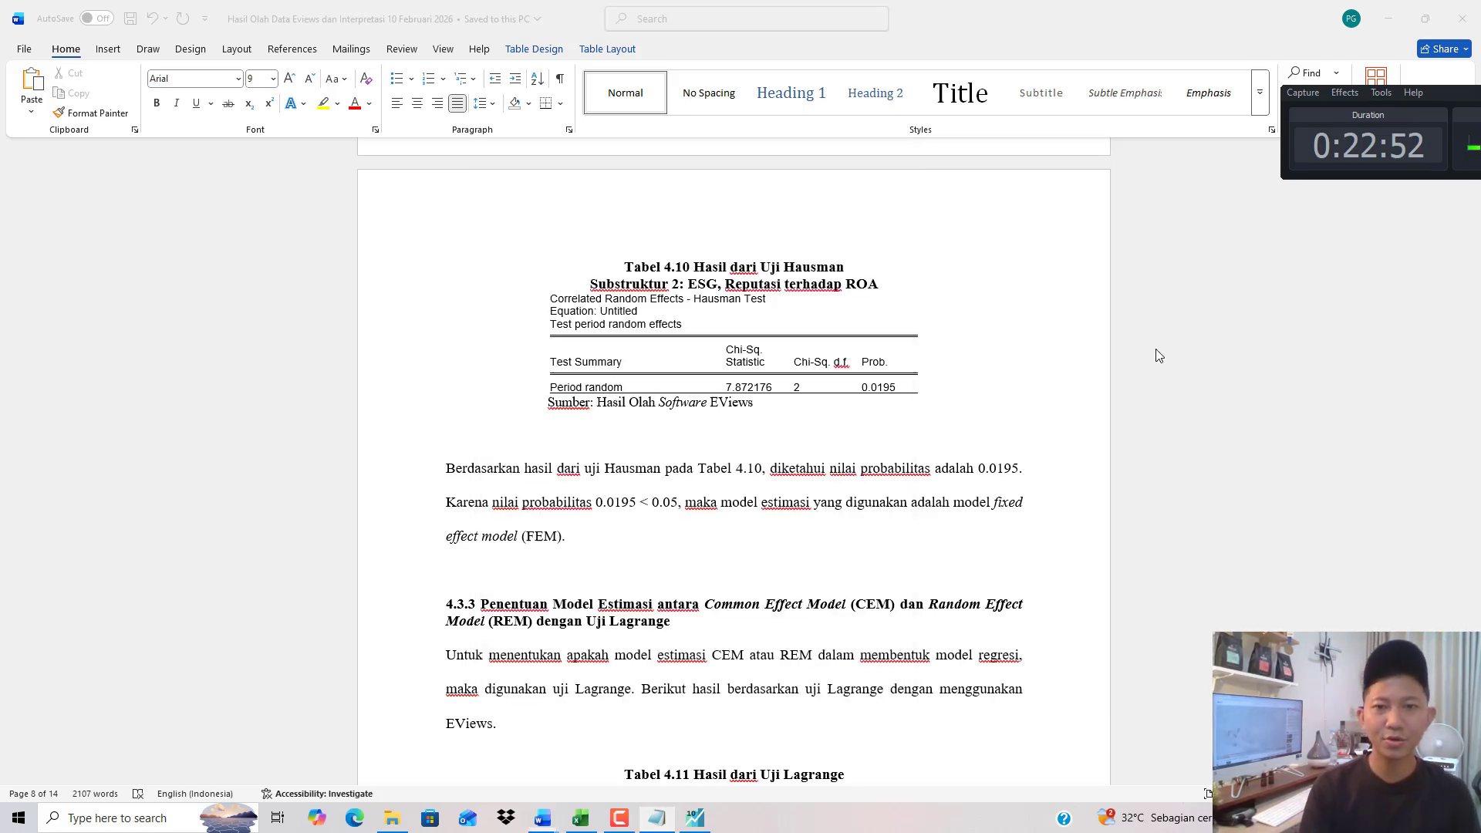
scroll(795, 383, "up", 15)
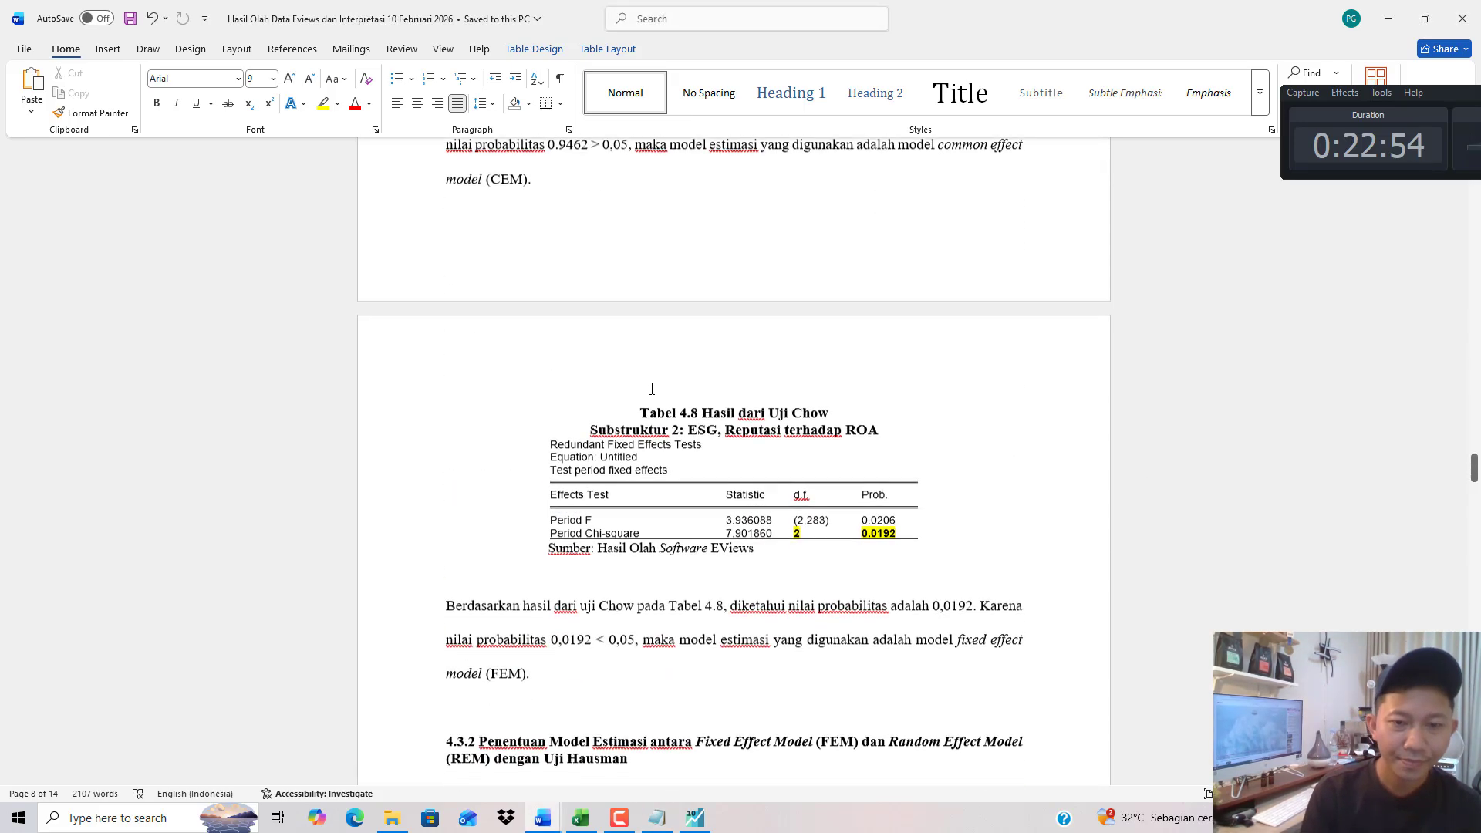
scroll(660, 384, "up", 3)
Return to the Notepad notes and add the line "model nya ada 3:" several blank lines below the existing text.
left_click(656, 818)
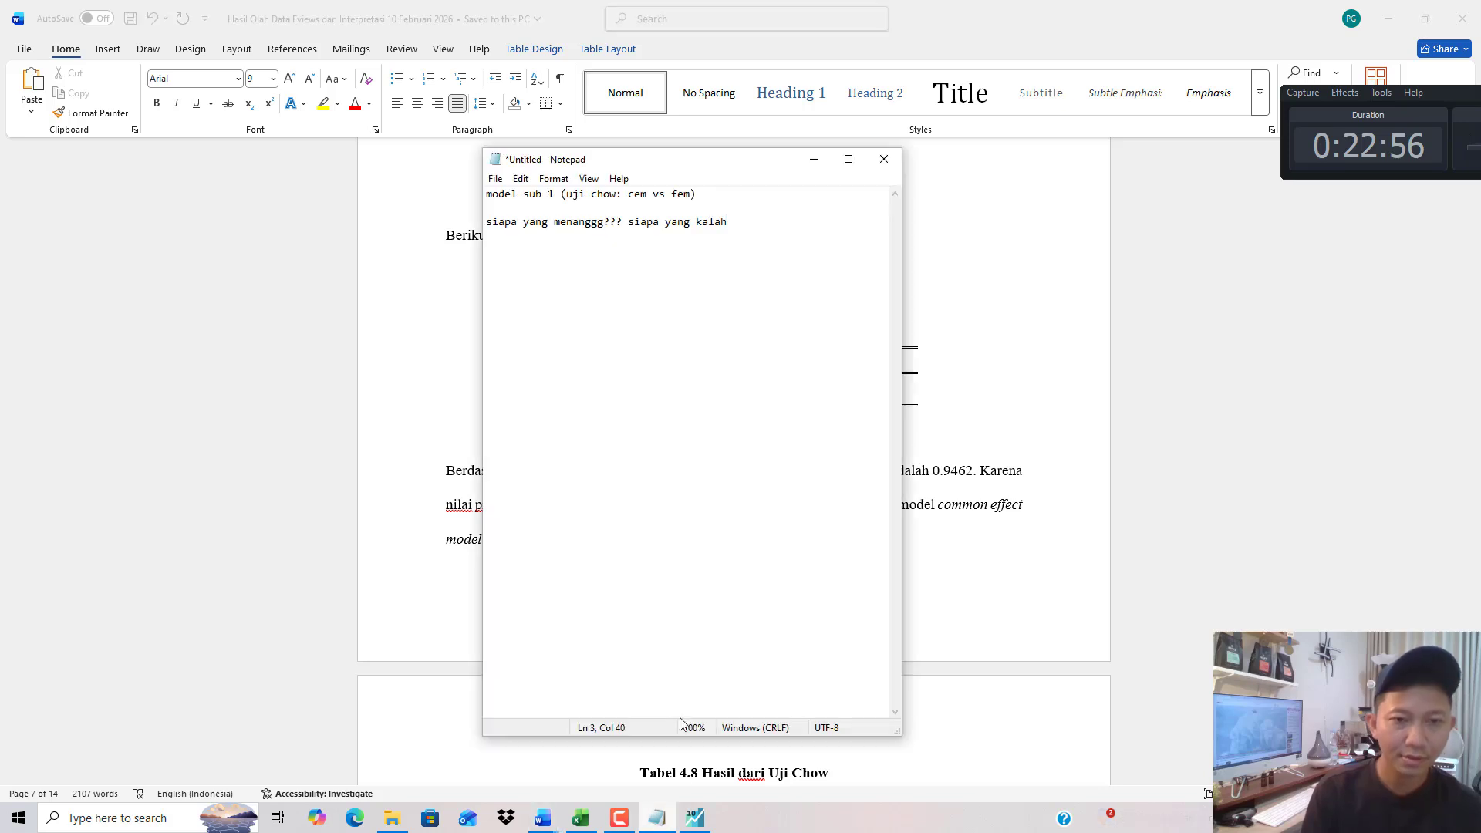
key("Up")
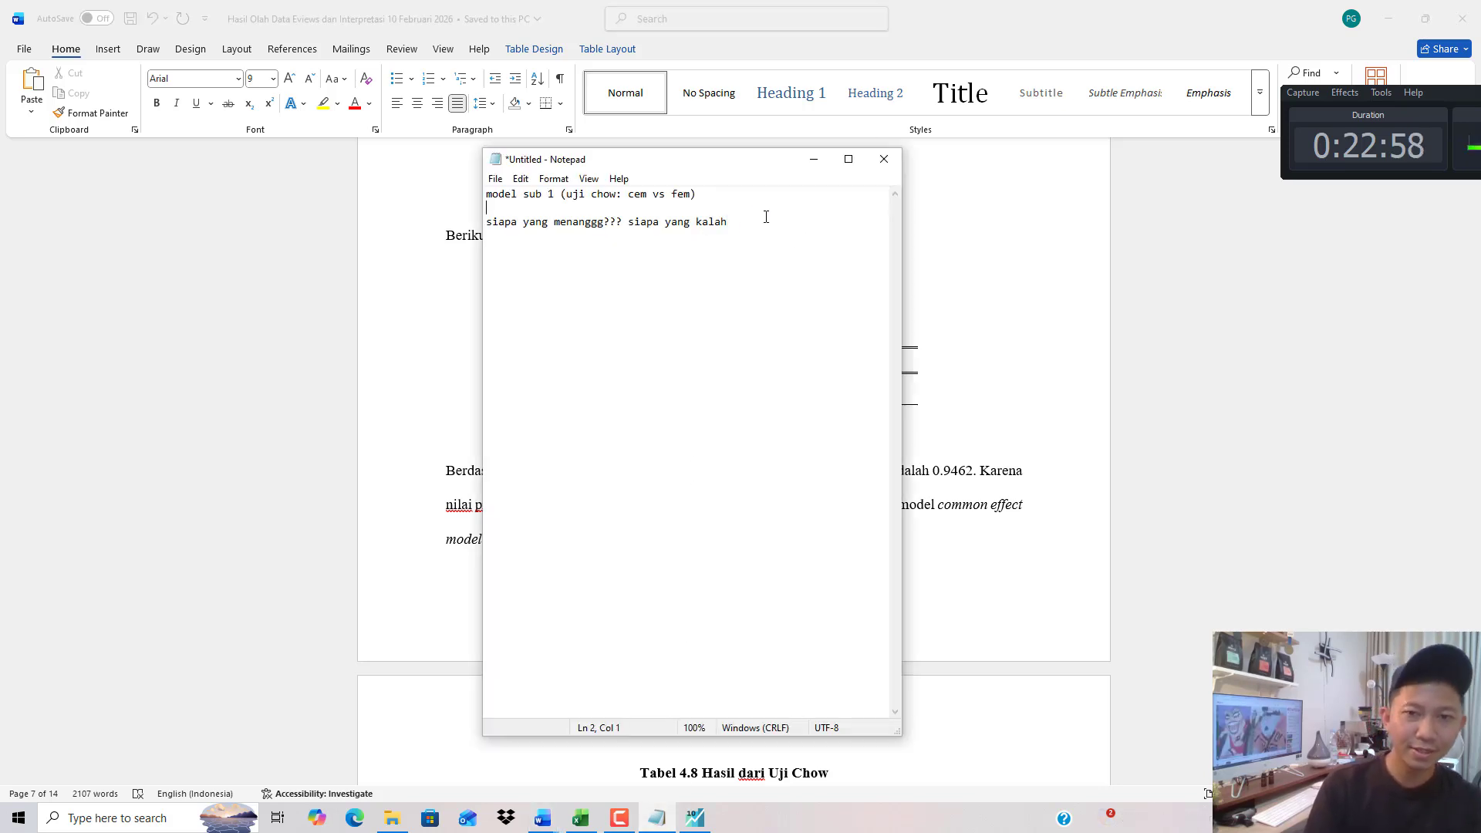
key("Return")
key("Return")
key("Return")
key("Return")
key("Return")
key("Return")
key("Return")
key("Return")
type("m")
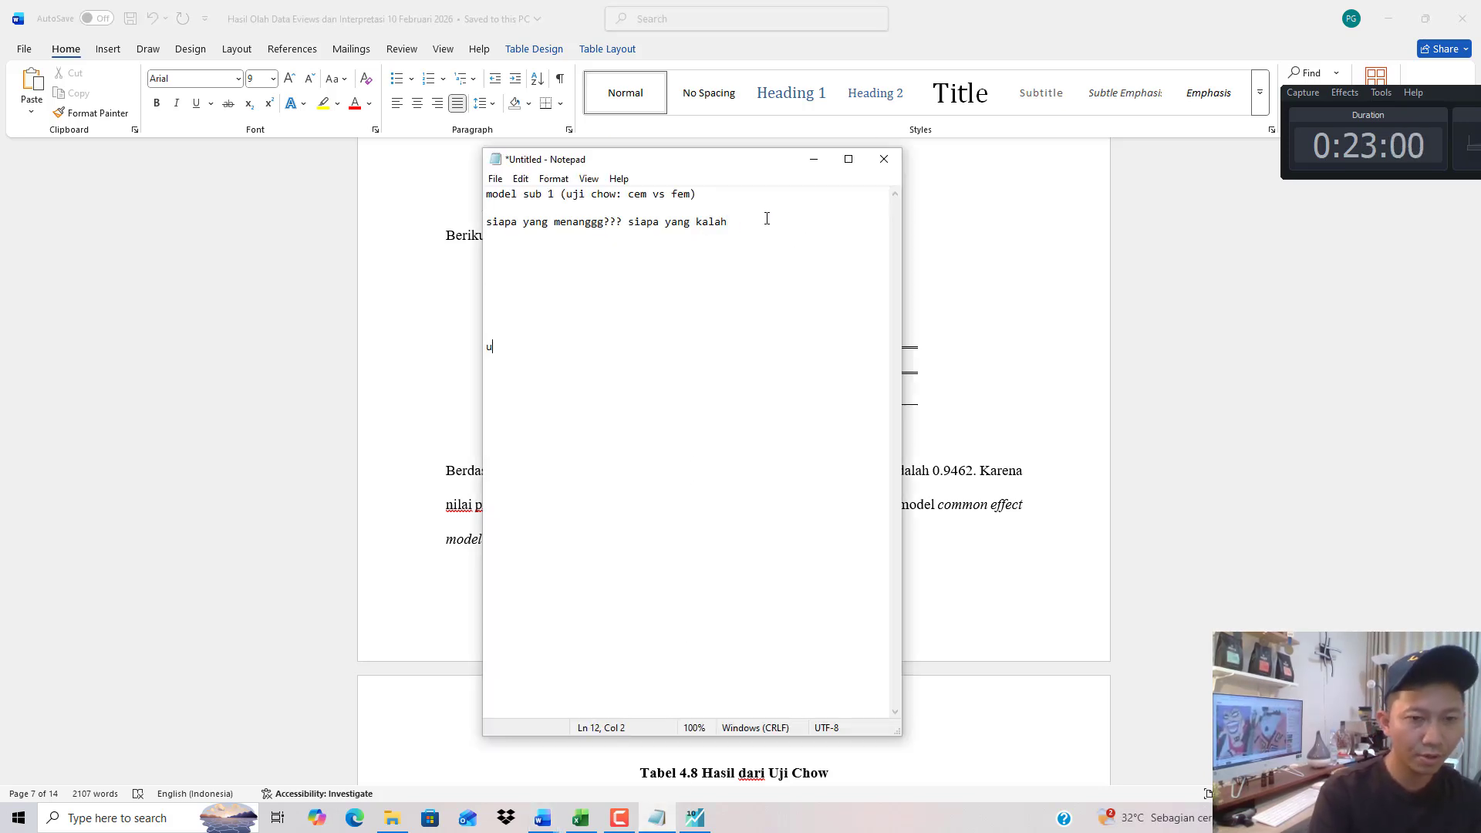
type("odel ")
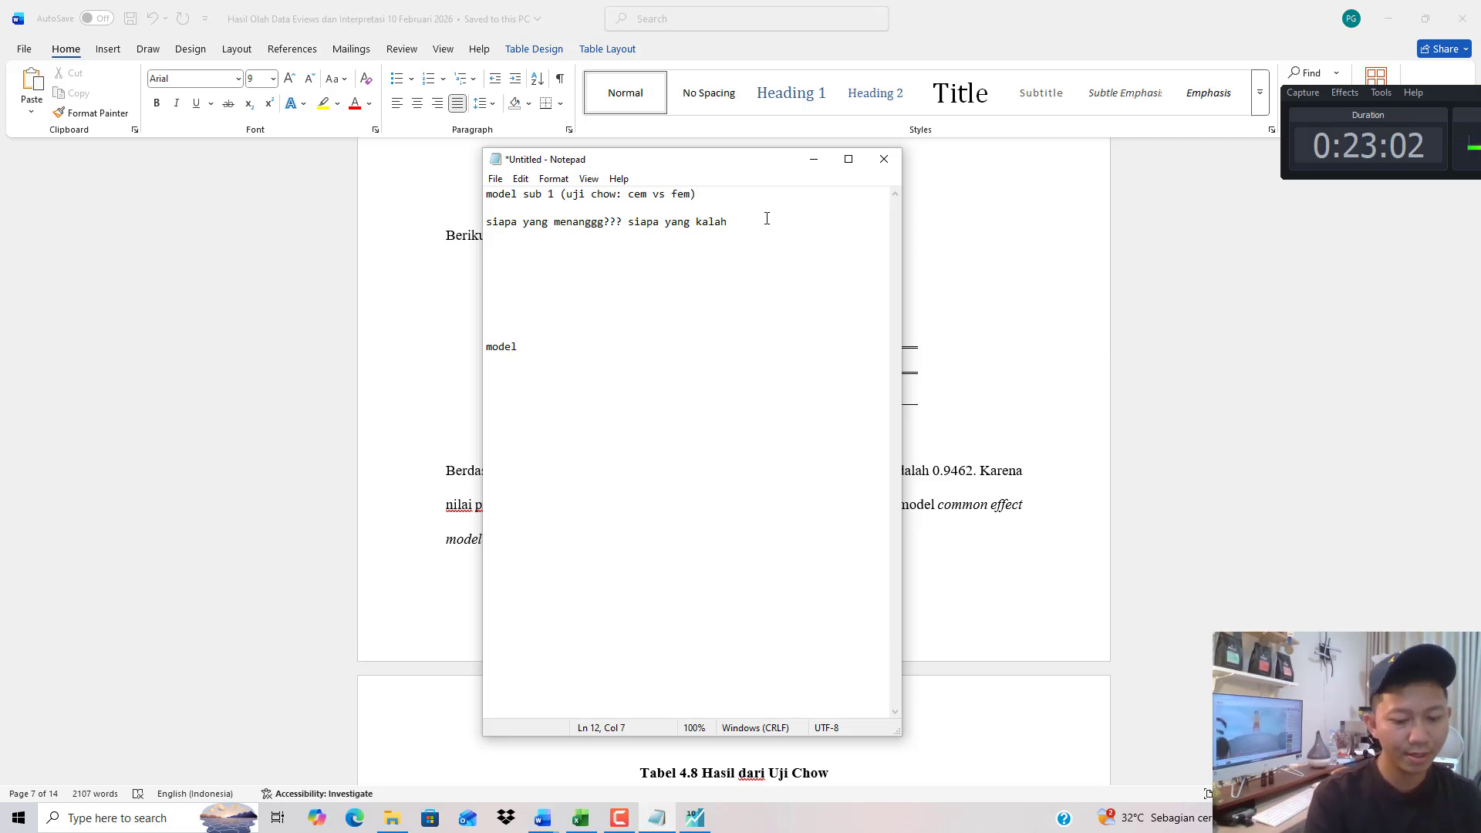
type("nya ada 3:")
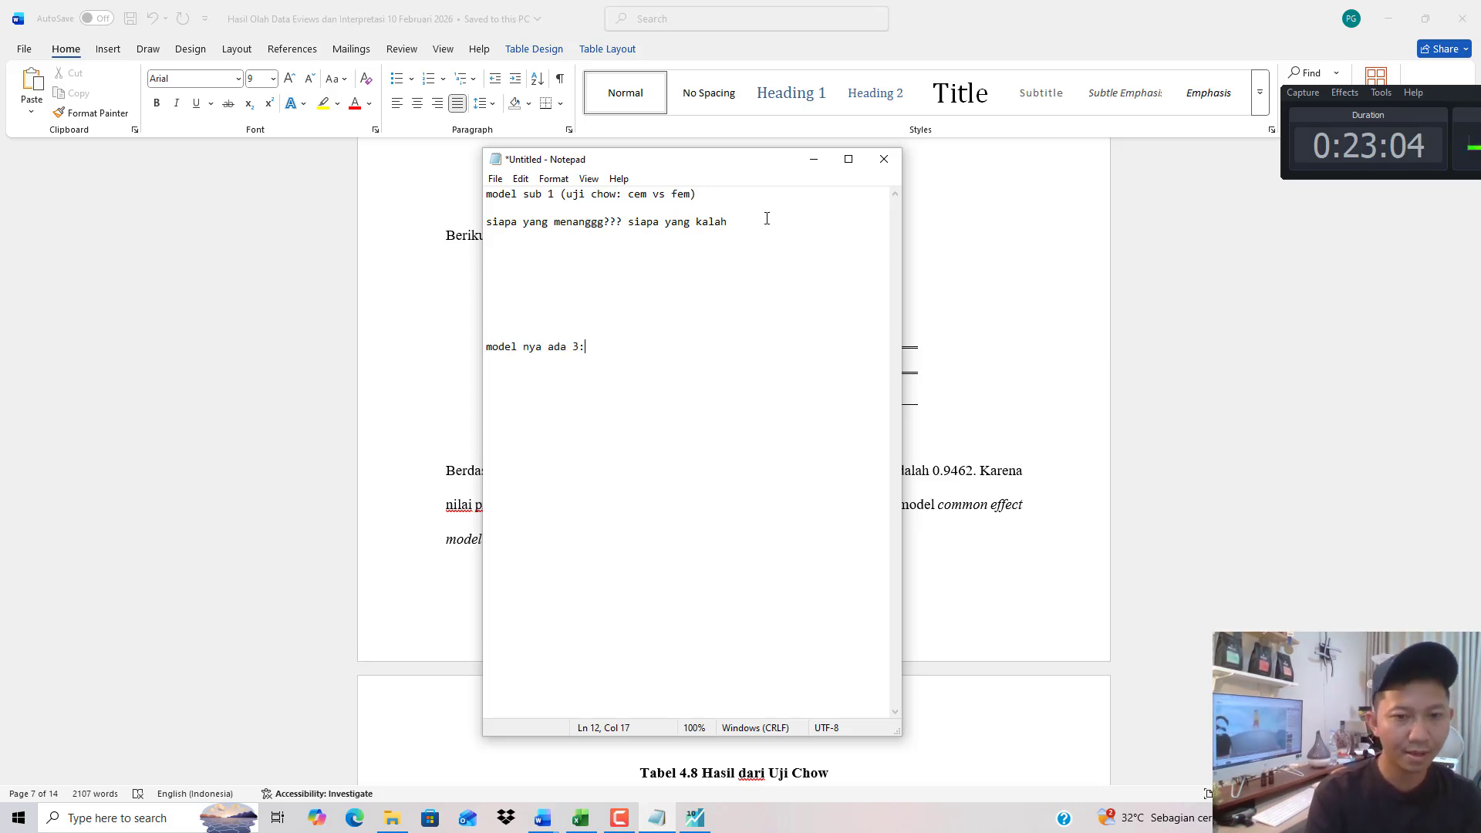
Below "model nya ada 3:", after one blank line, add the lines "model, cem = common effect model" and "model, fixed effect model".
type("odel")
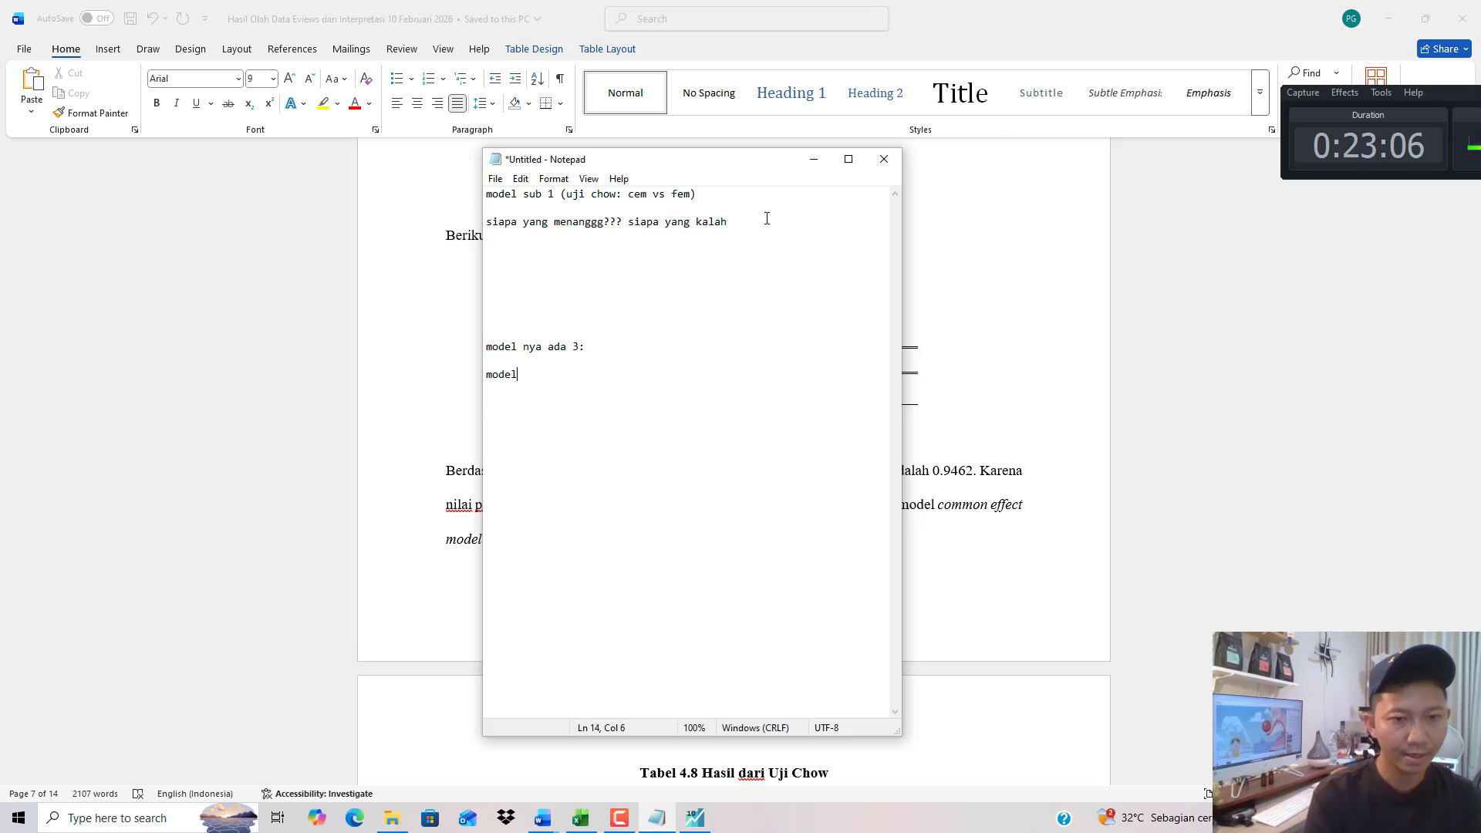
type(", cem")
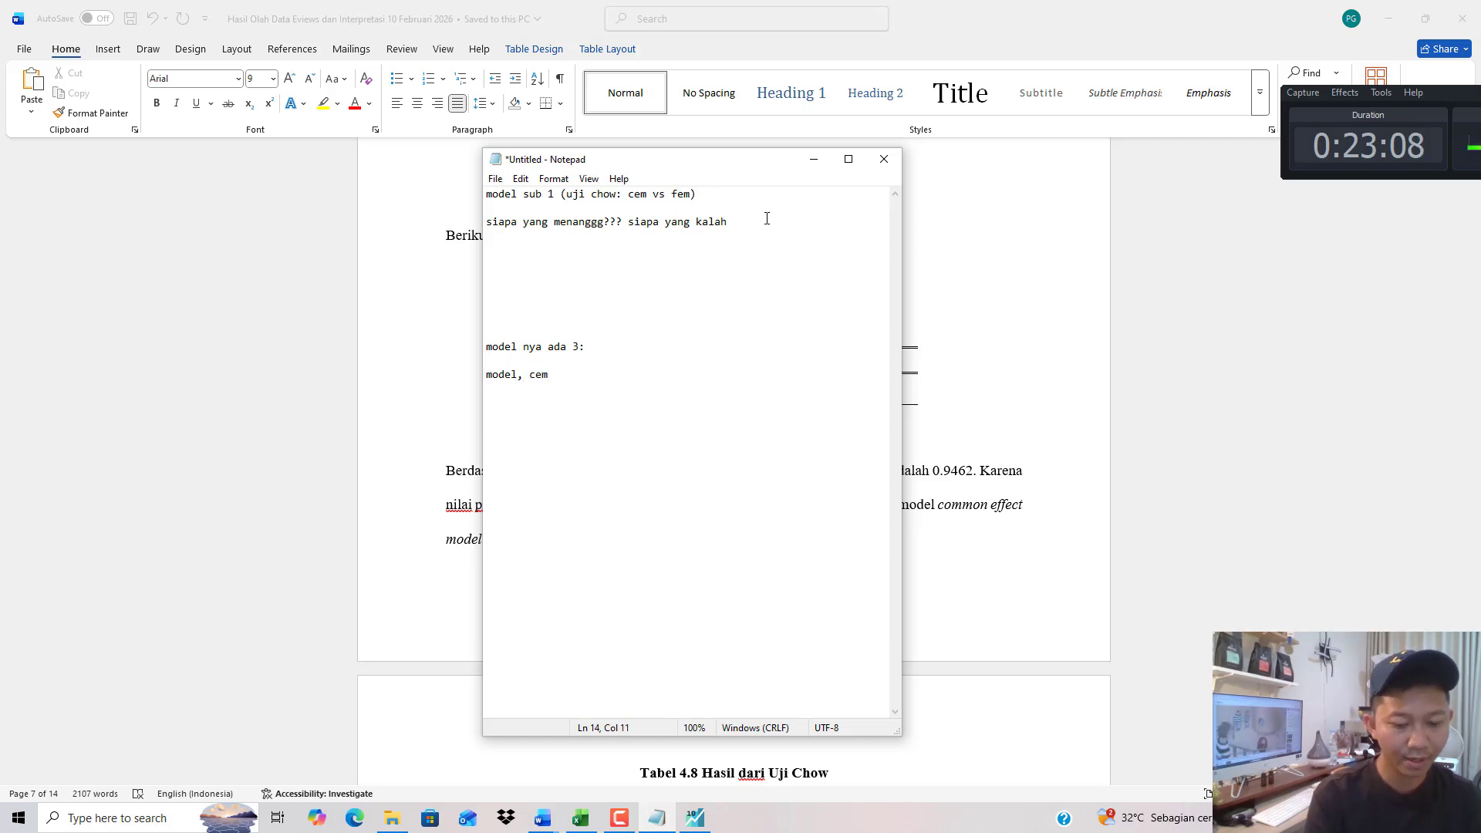
type(" = comm")
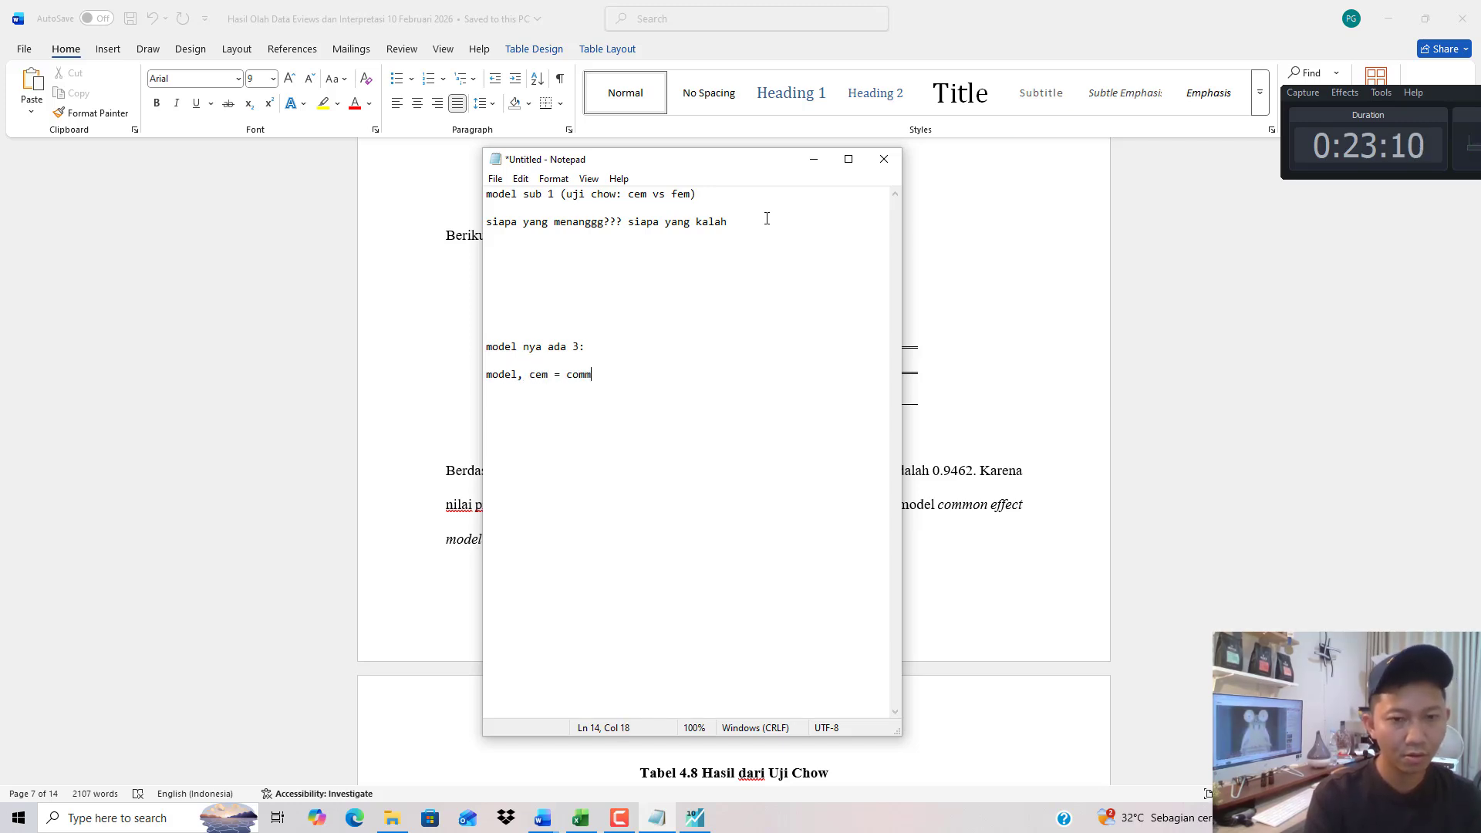
type("on effect model")
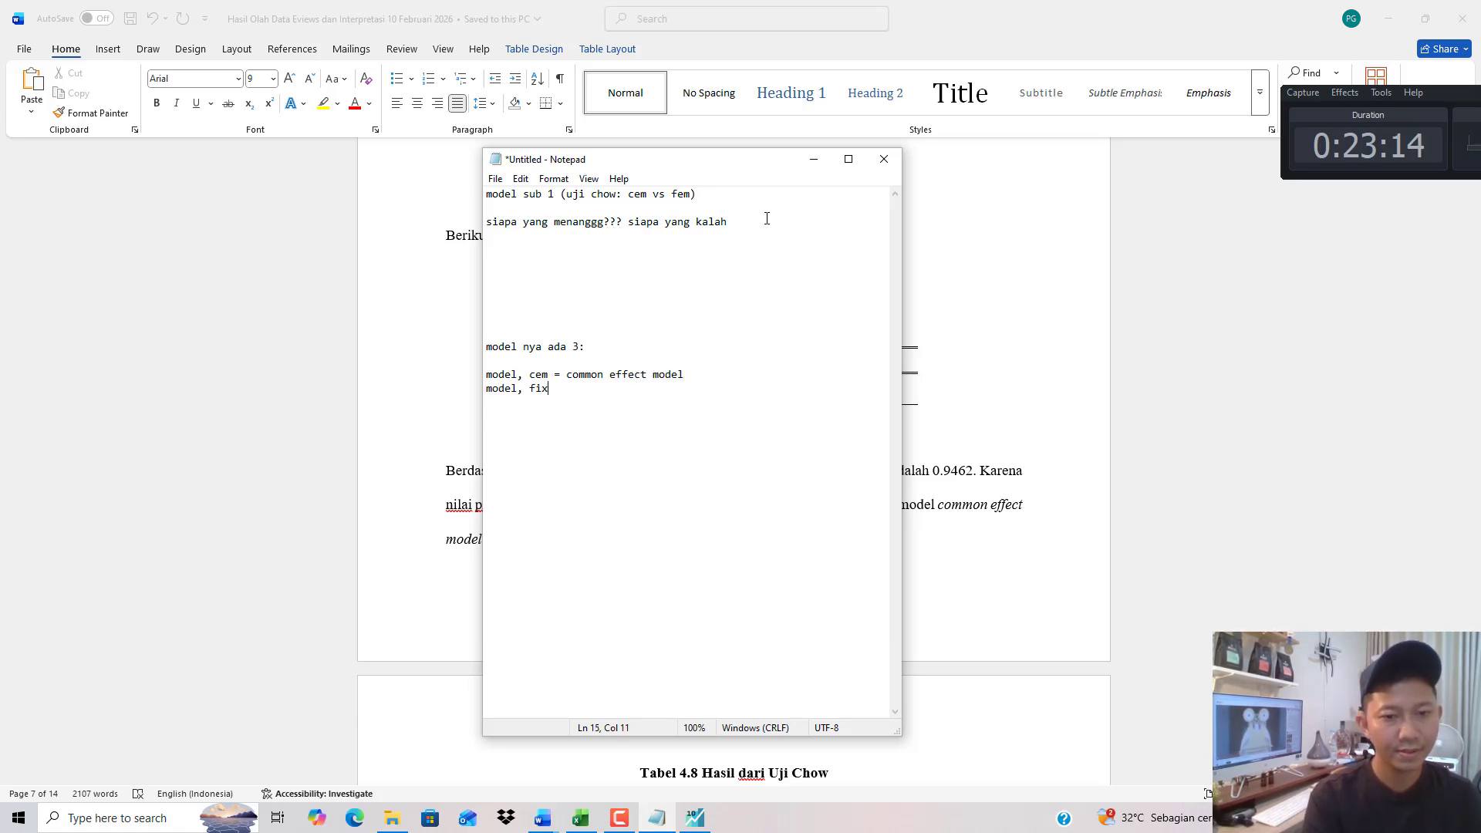
type(" effec")
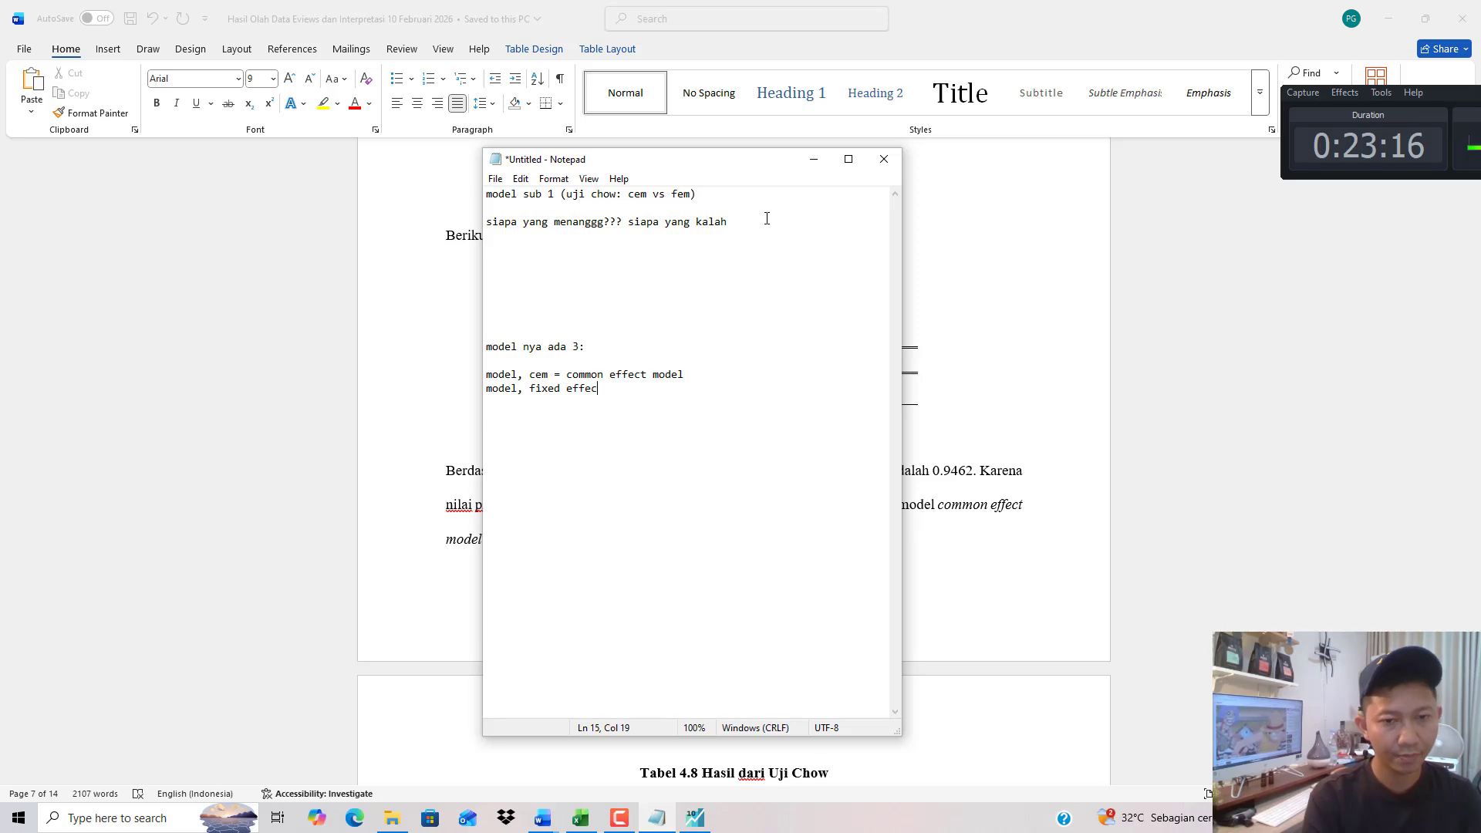
type("t m")
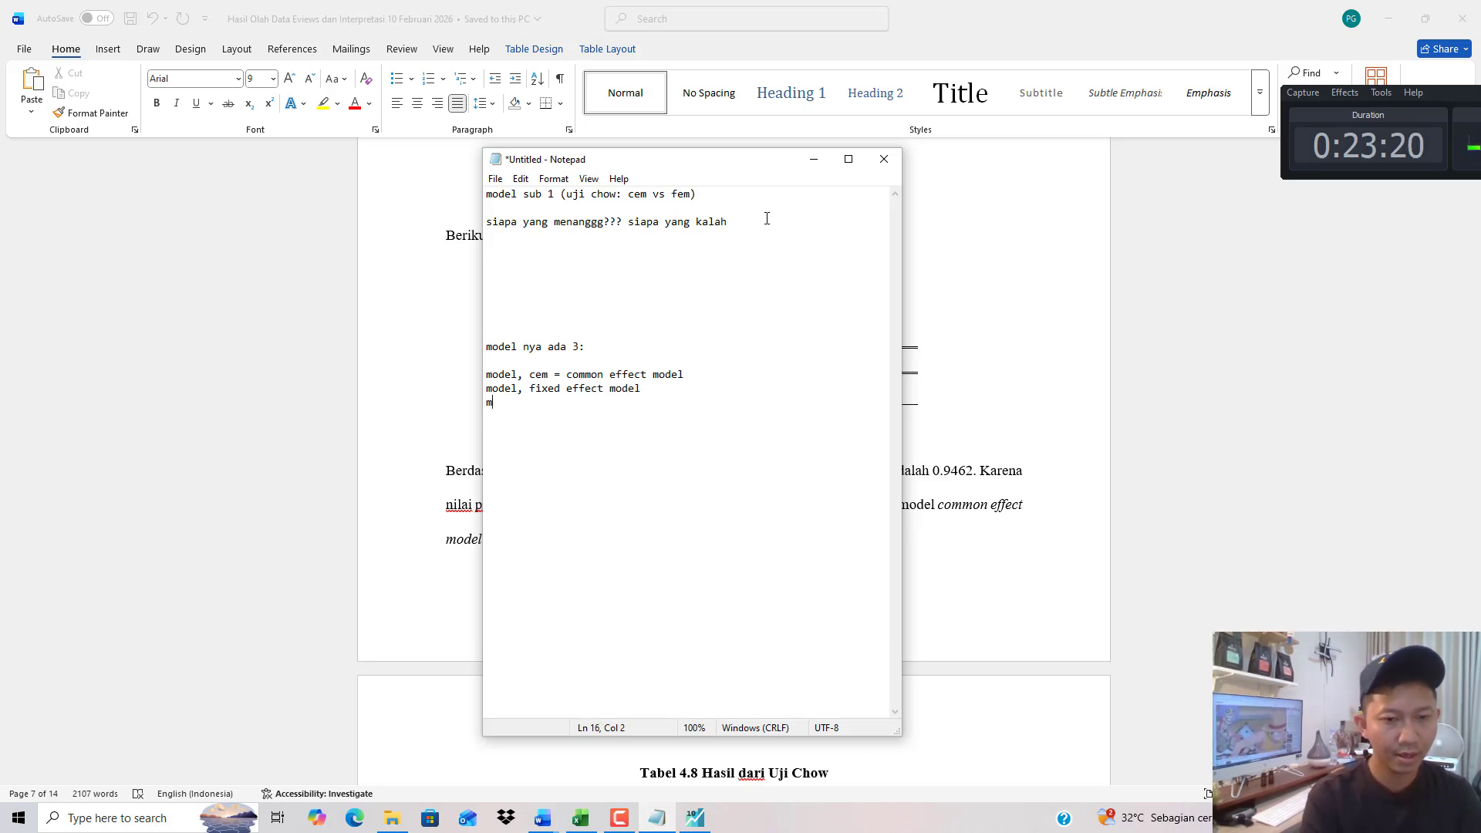
Complete the list of models with the line "model, random effect model".
type("odel, rnado")
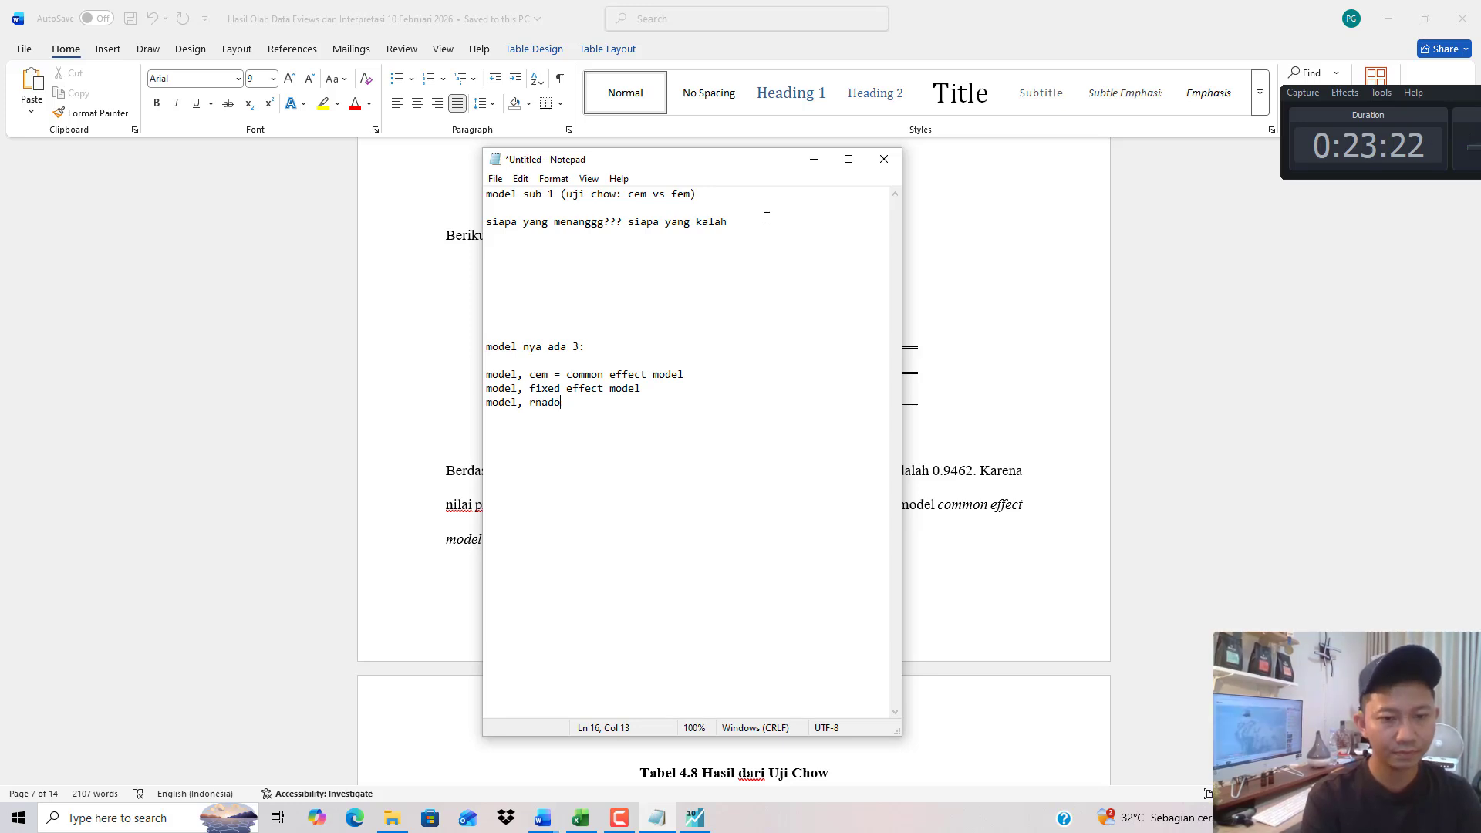
key("BackSpace")
key("BackSpace")
key("BackSpace")
key("BackSpace")
type("and")
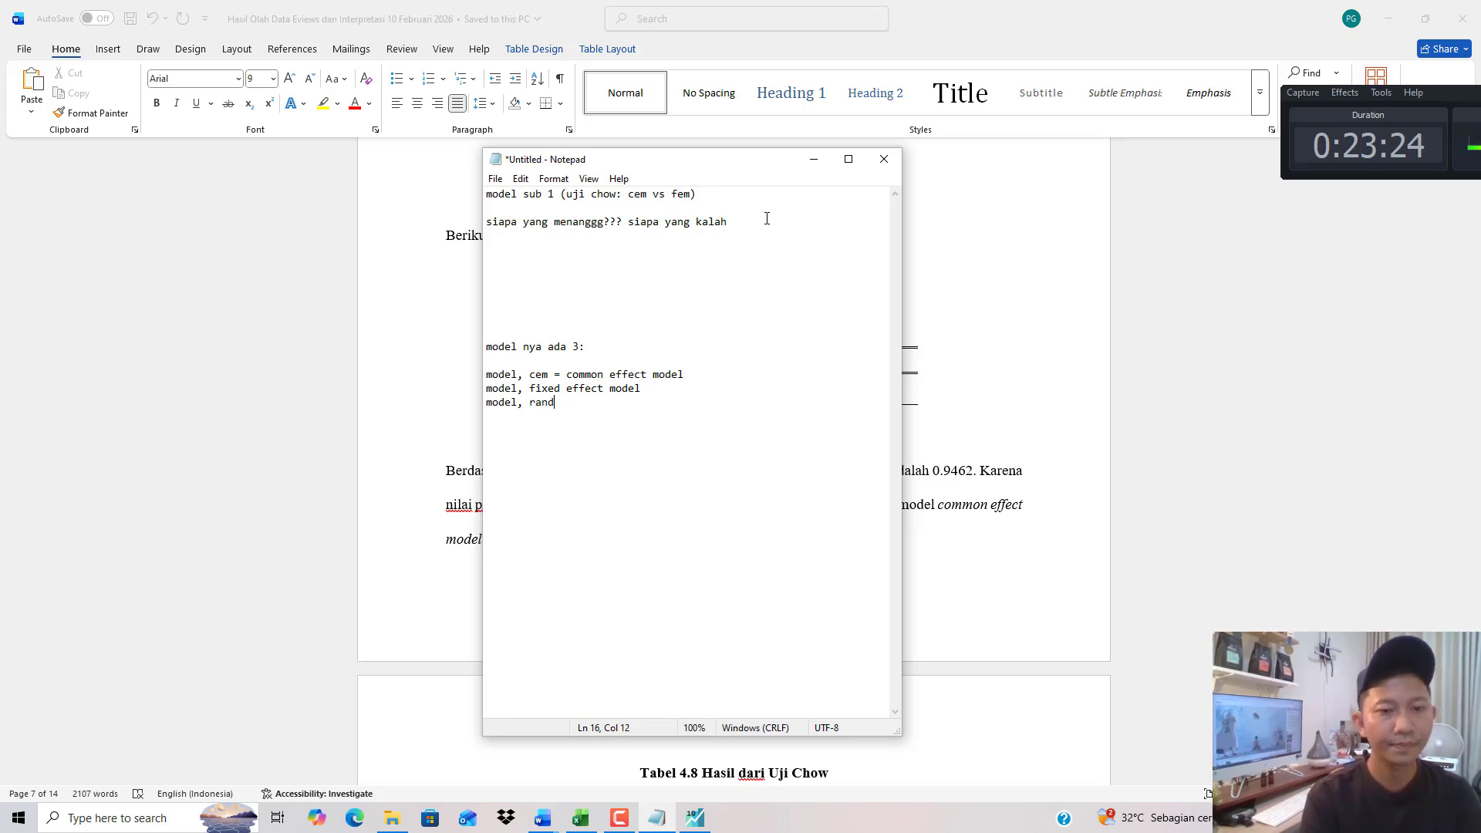
type("om effect model")
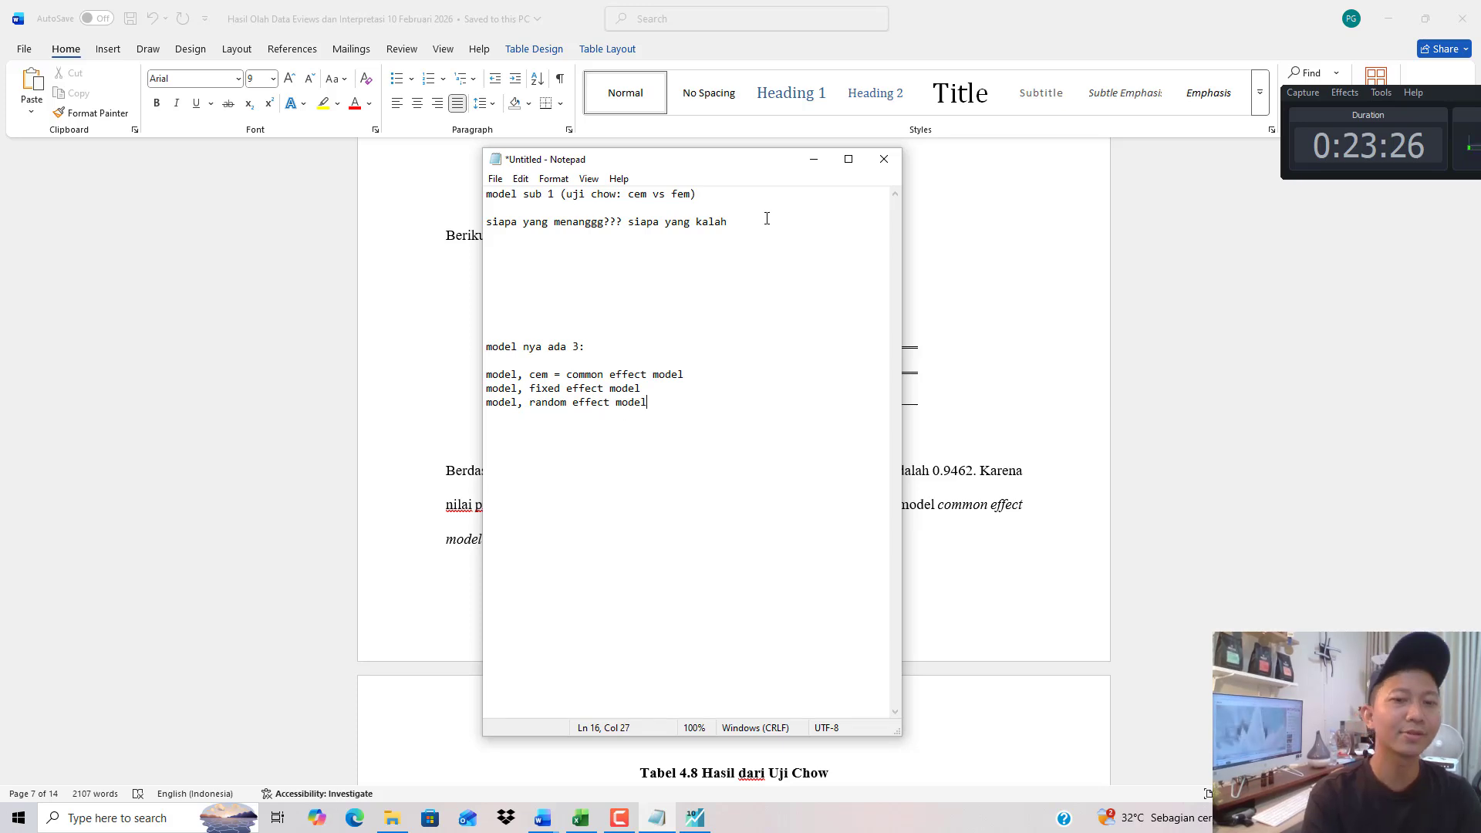
Leave several blank lines below the model list and add the line "pengujian pemilihan model, juga ada 3".
key("Return")
key("Return")
key("Return")
key("Return")
key("Return")
key("Return")
key("Return")
key("Return")
key("Return")
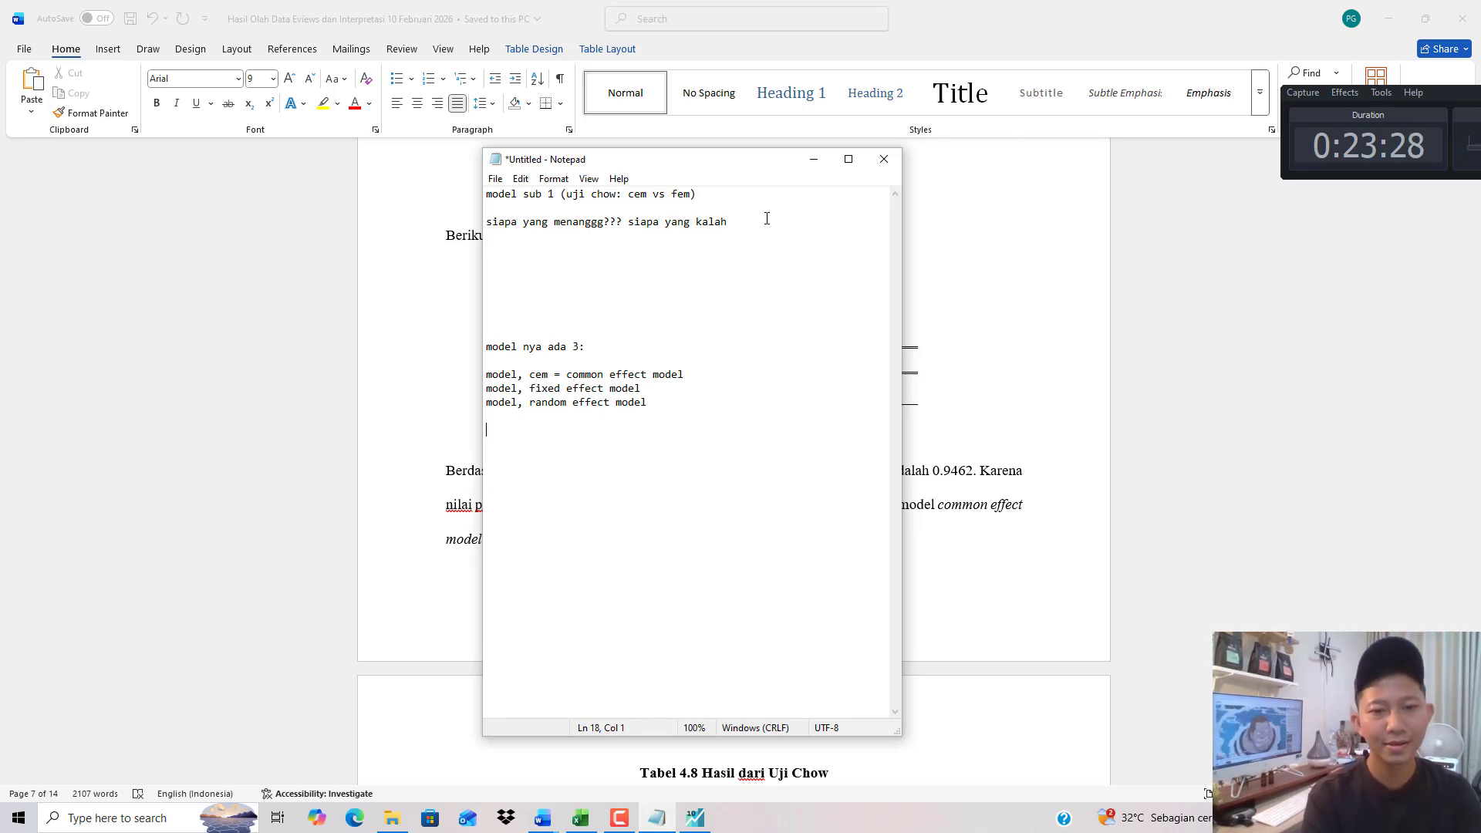
type("u")
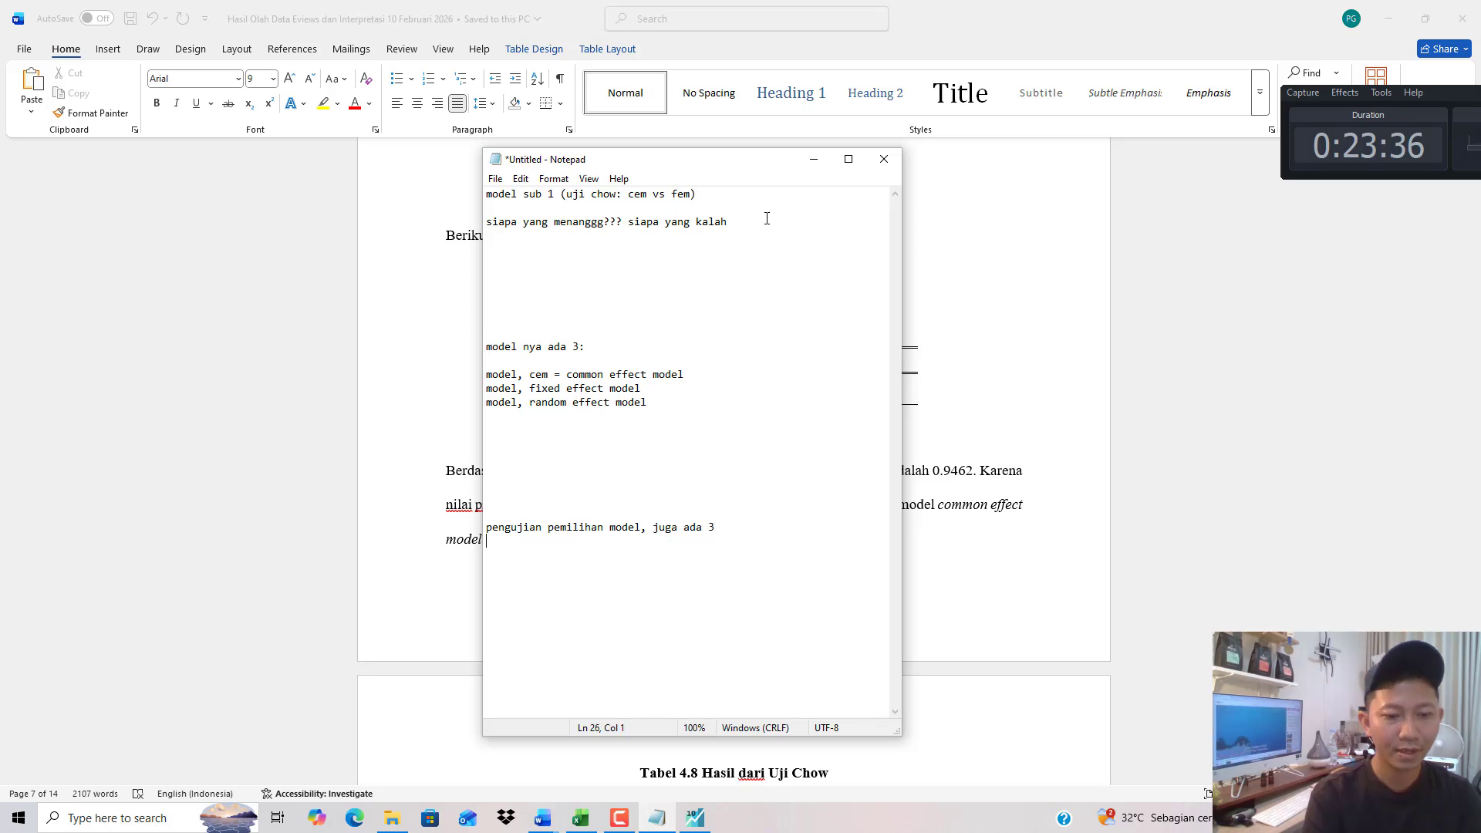
Below the model selection heading, after two blank lines, add the line "uji chow (cem vs fem)".
key("Return")
key("Return")
type("uji chow ")
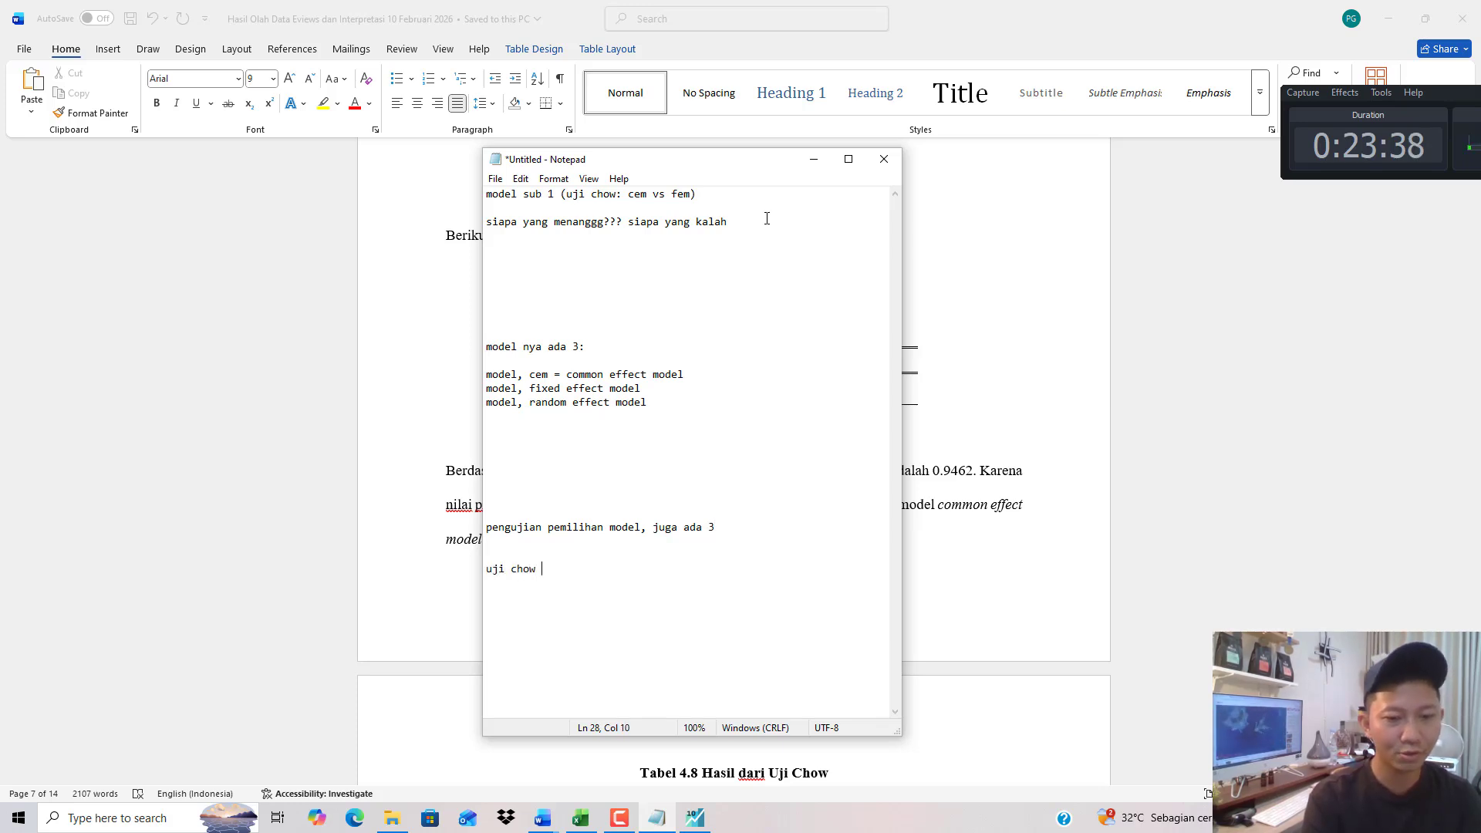
type(")")
type("cem ")
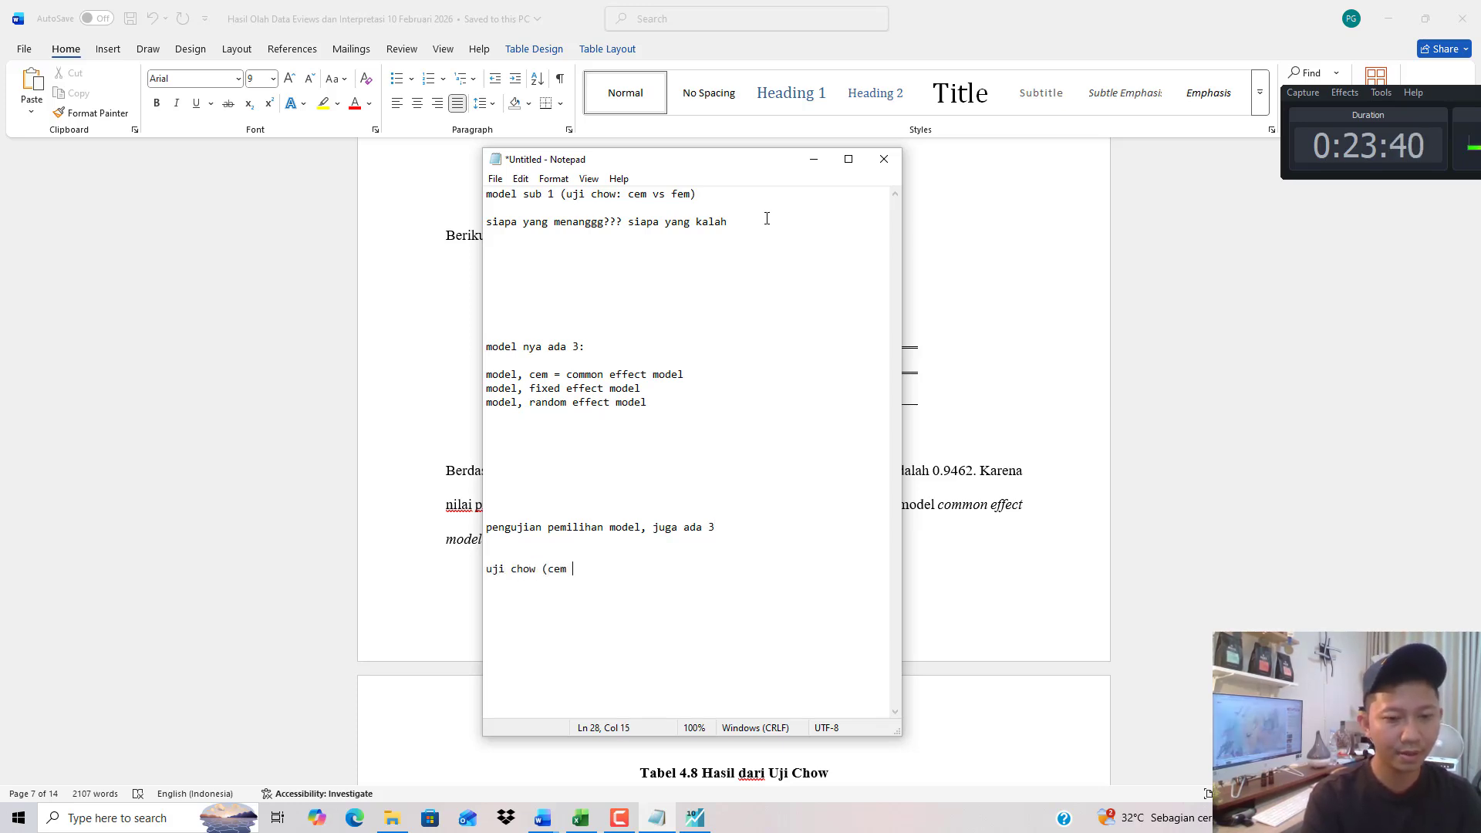
type("vs fem")
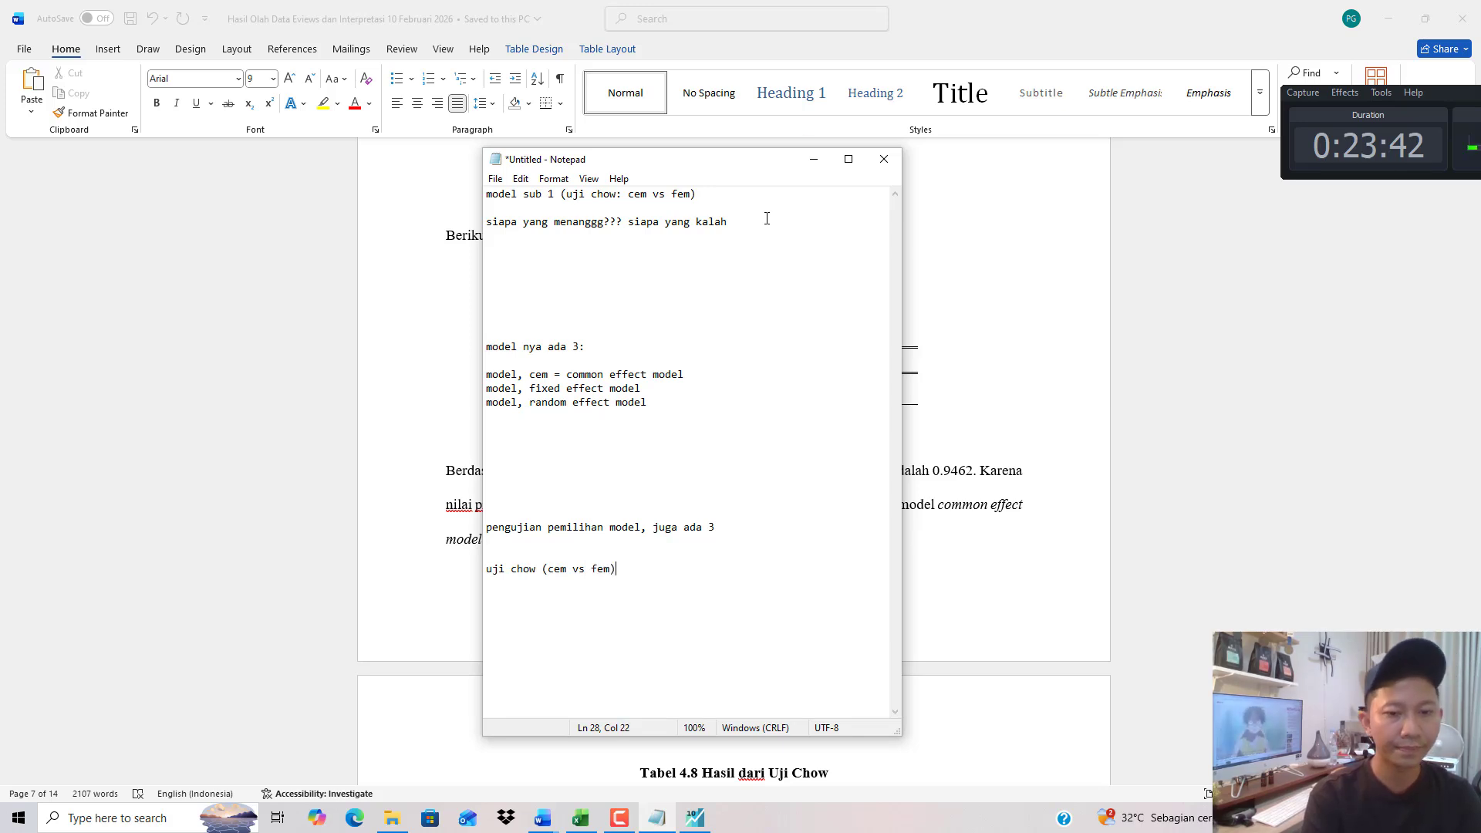
Add the lines "uji hausman (fem atau rem)" and "uji lagrange (cem atau rem)" to the list of tests.
type("ji haus")
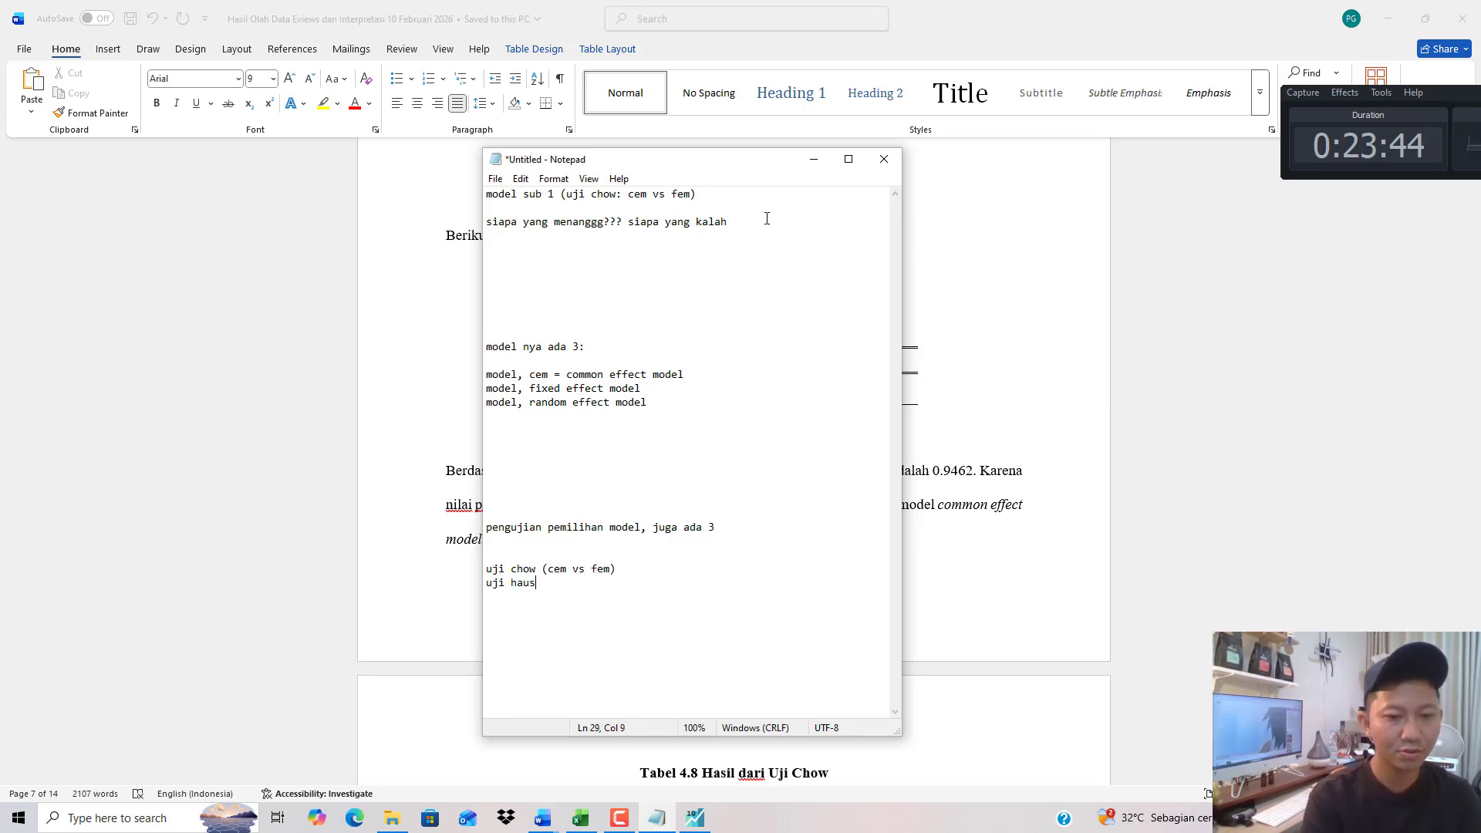
type("man (fem")
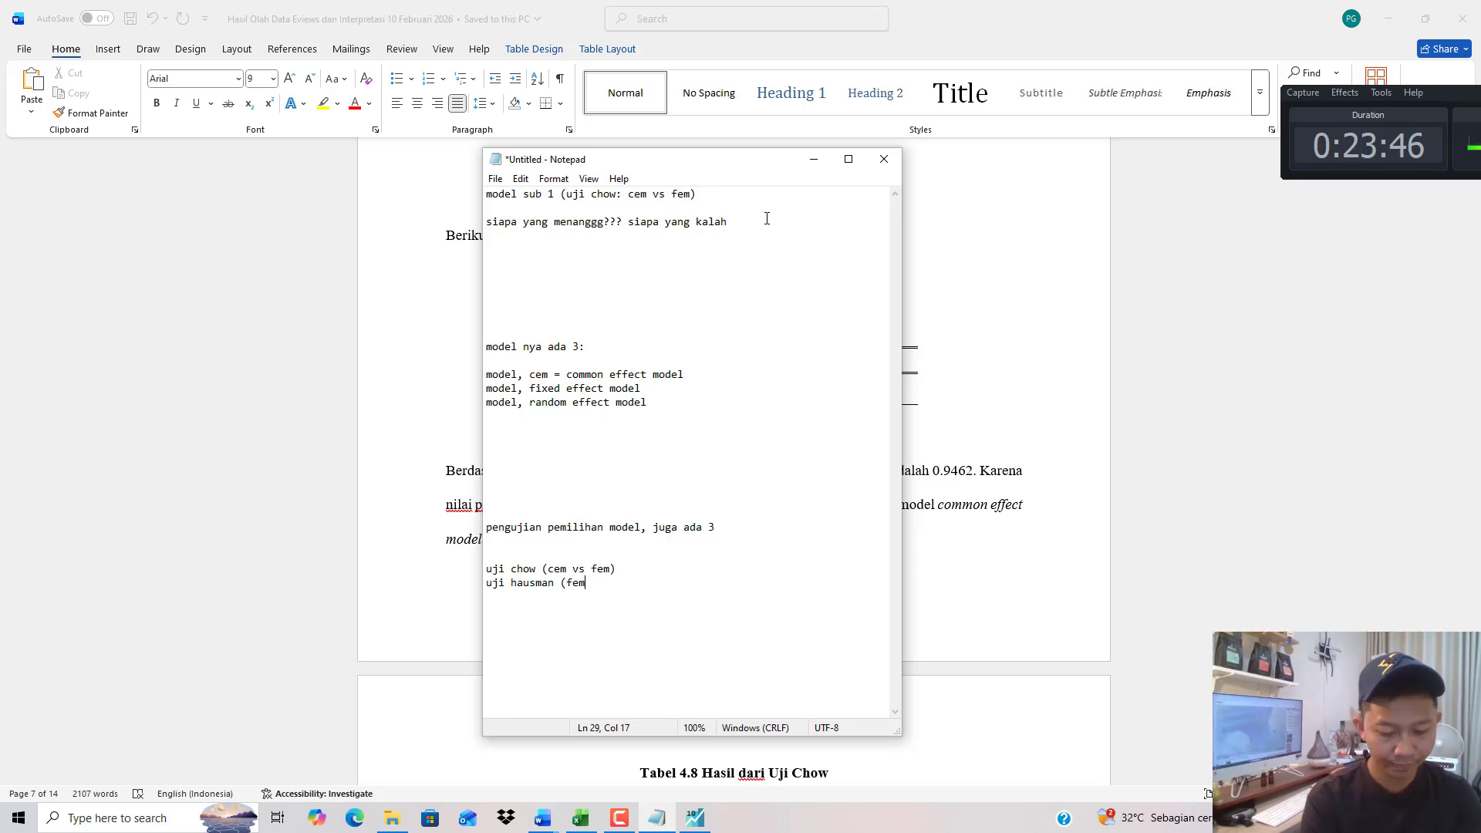
type(" atau rem")
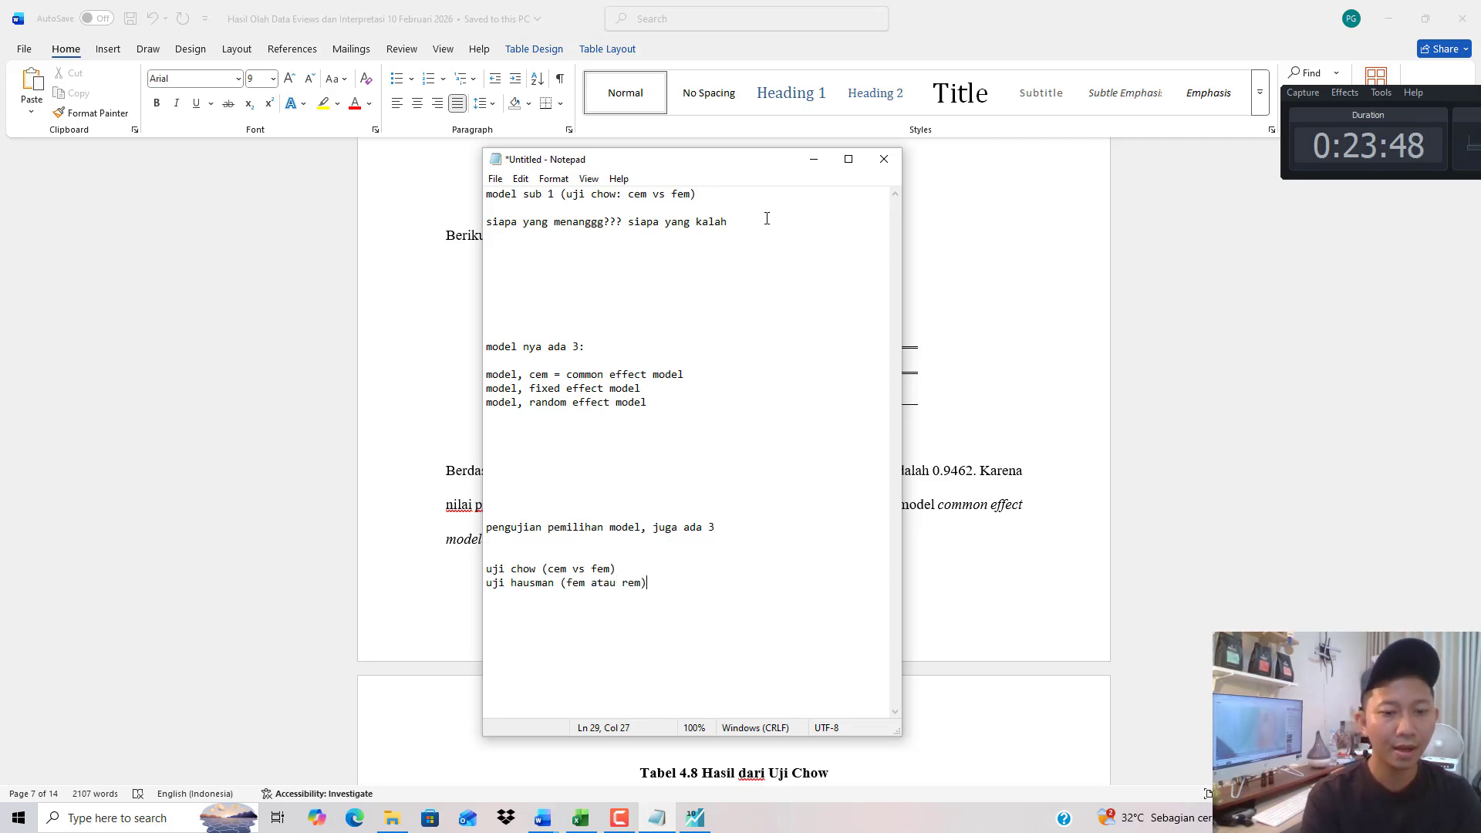
type("lagrange ")
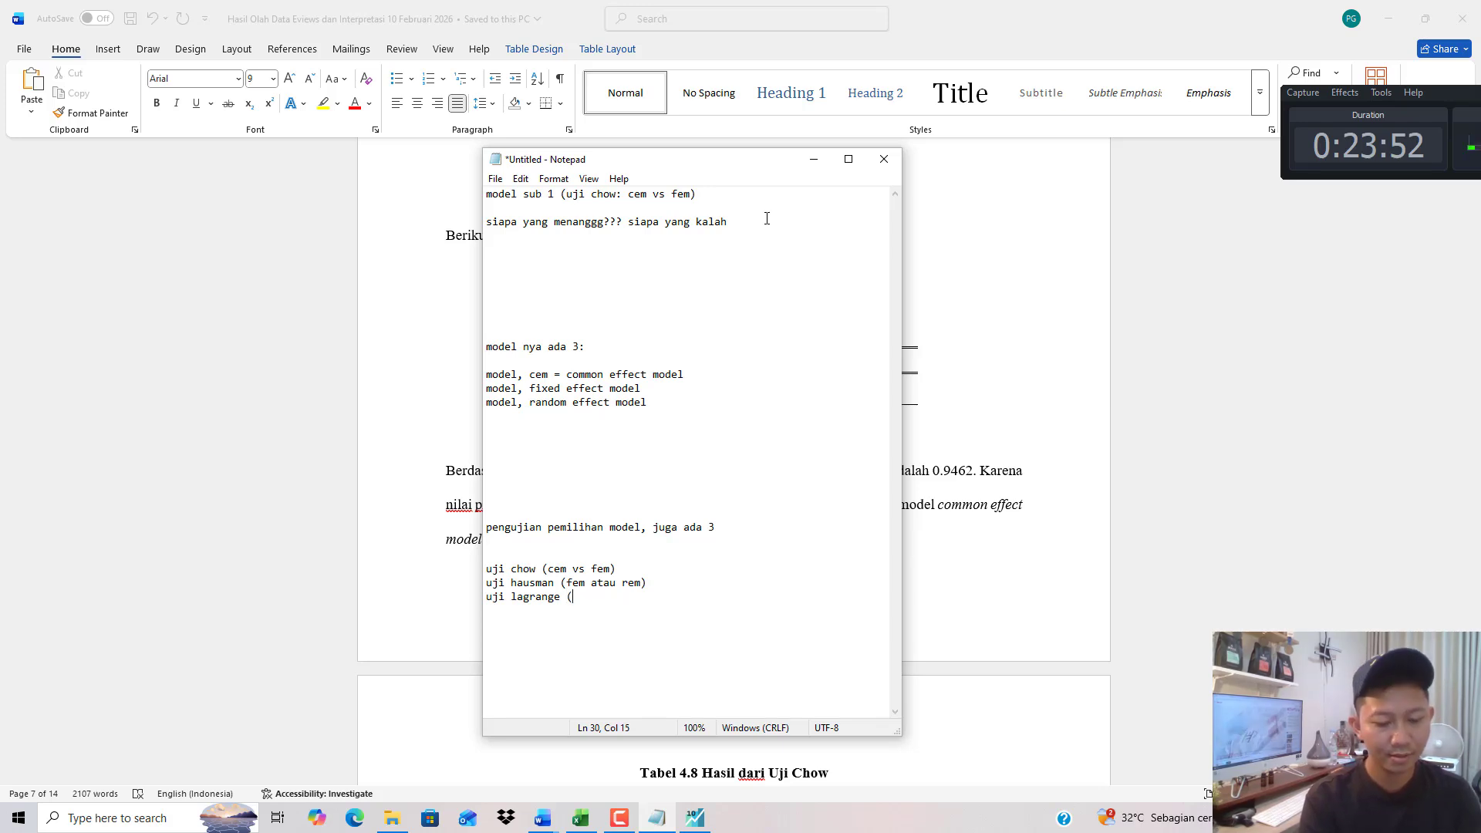
type("(cem atau rem")
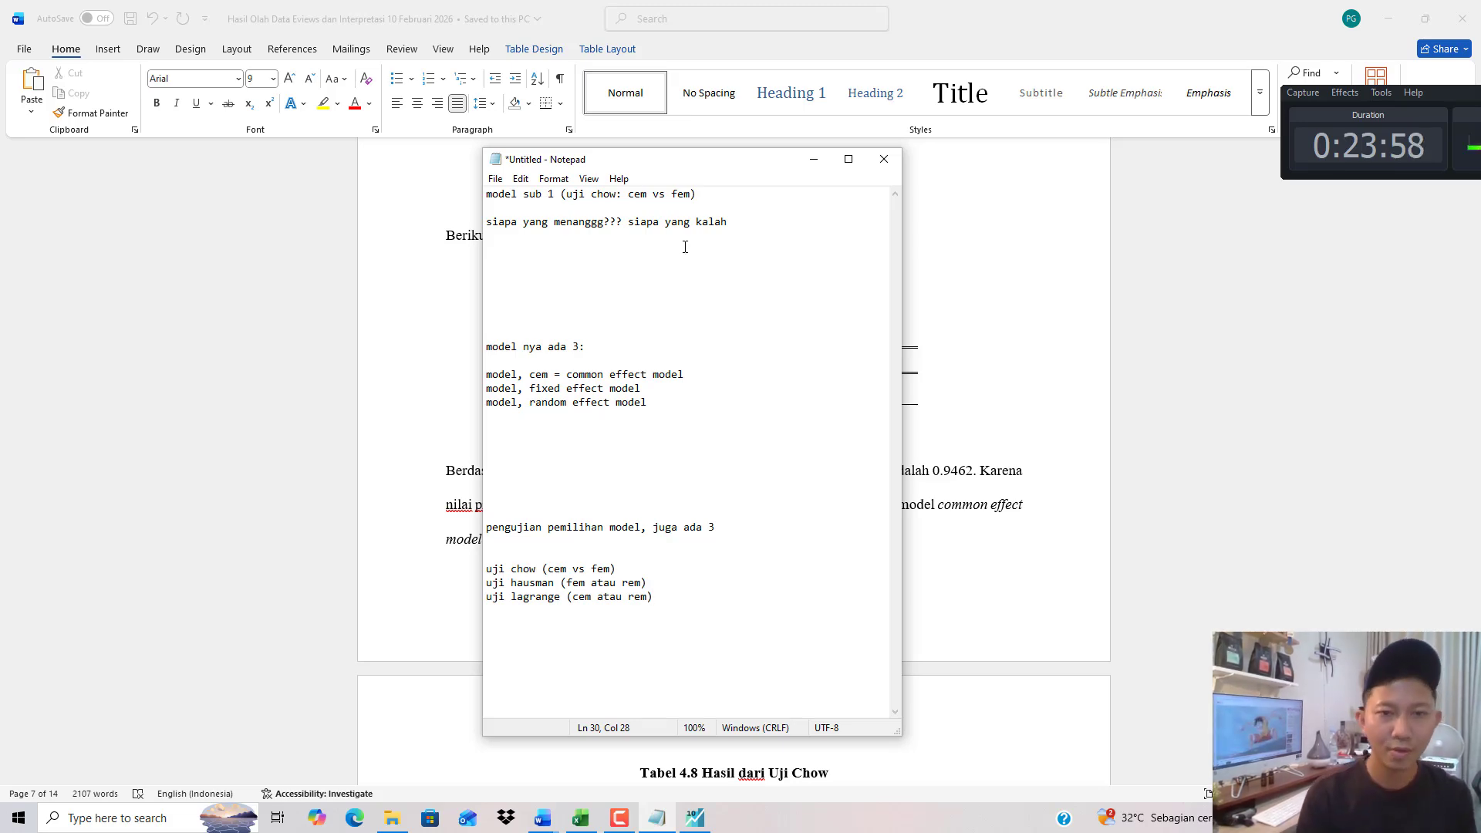
Switch to the Word document and examine the Chi-square probability in the Substruktur 1 Chow test table.
left_click(925, 254)
scroll(788, 420, "up", 10)
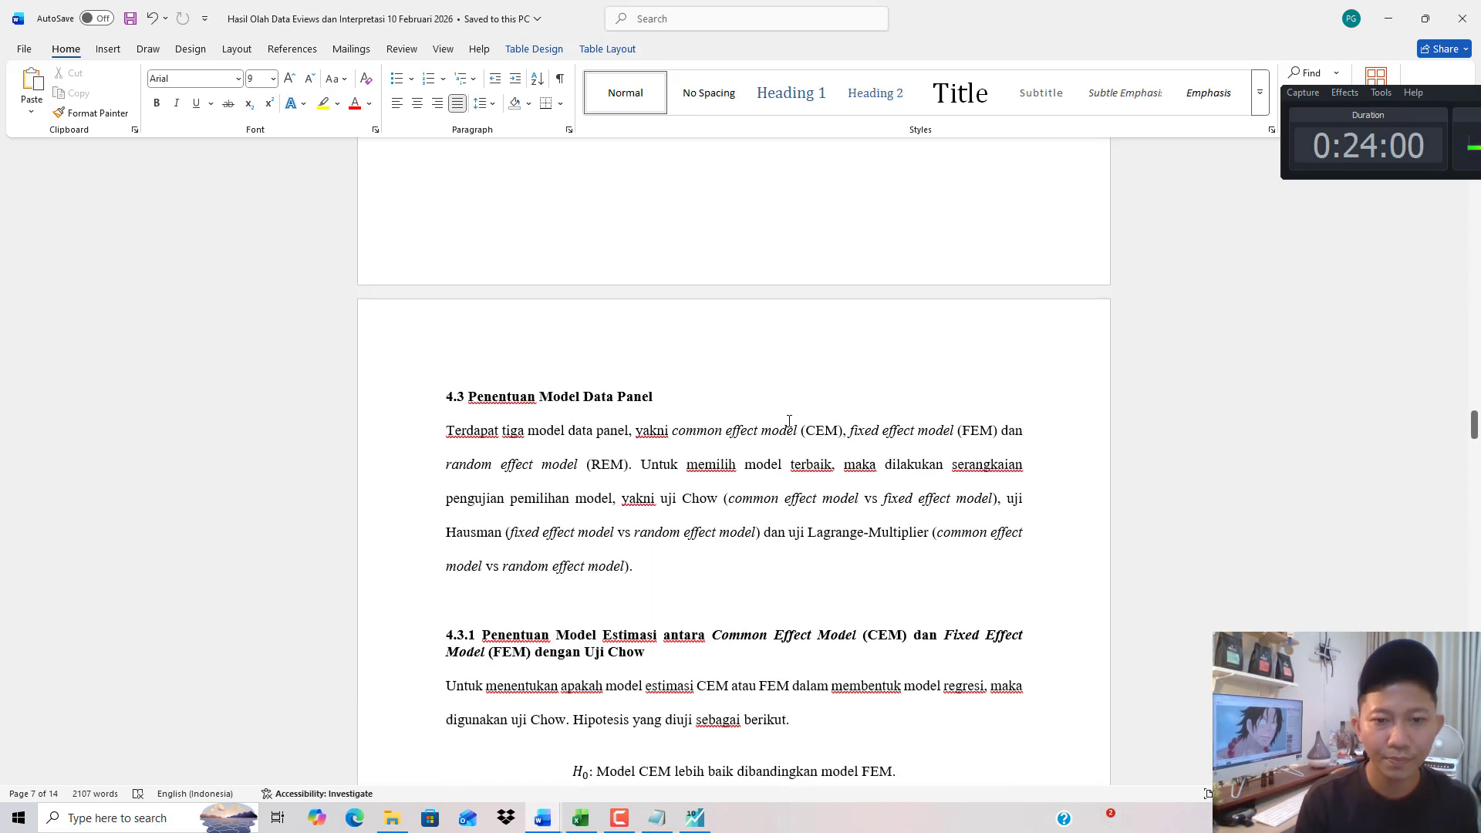
scroll(789, 421, "down", 6)
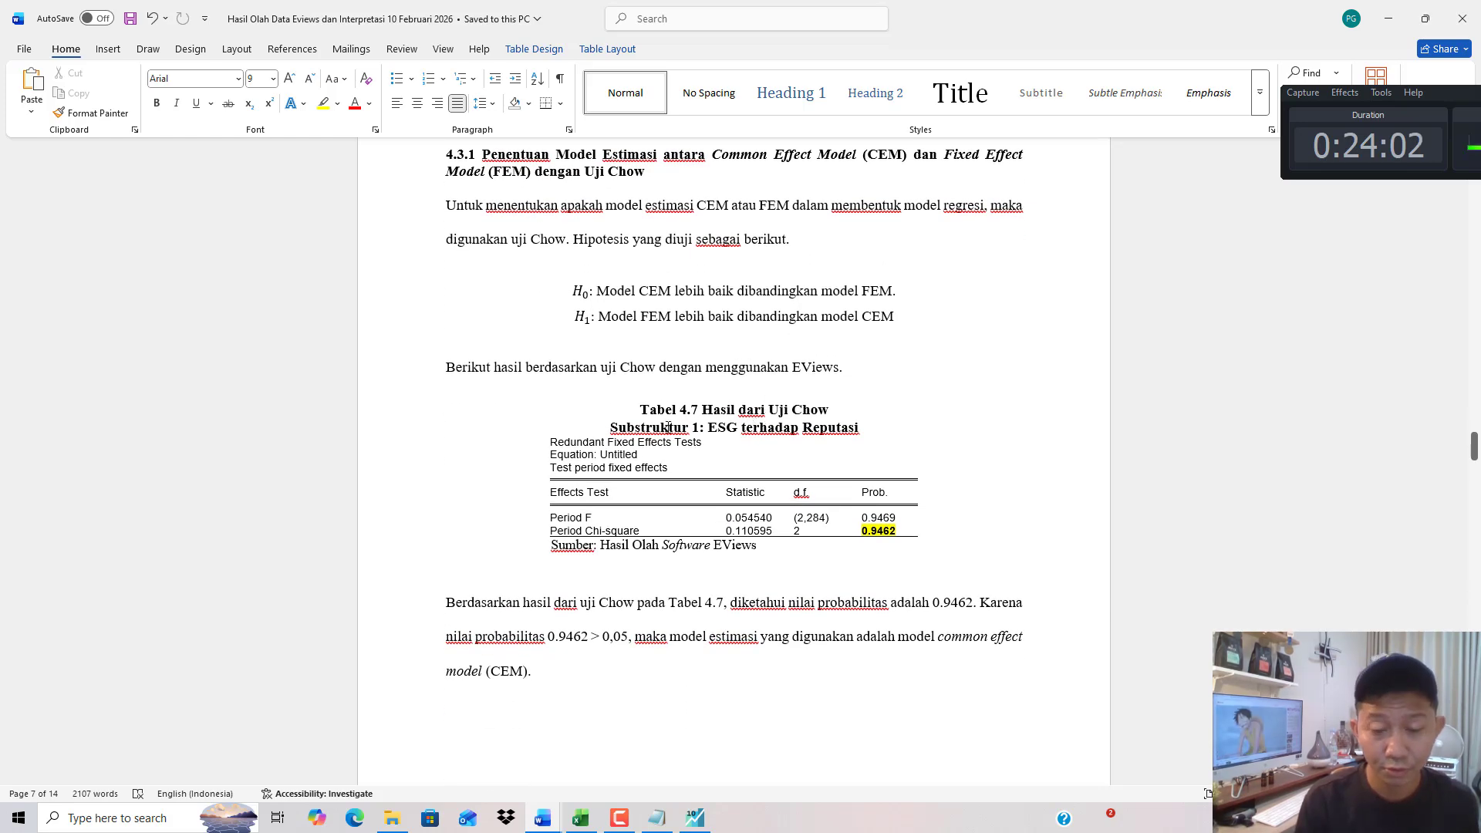
left_click_drag(668, 426, 800, 428)
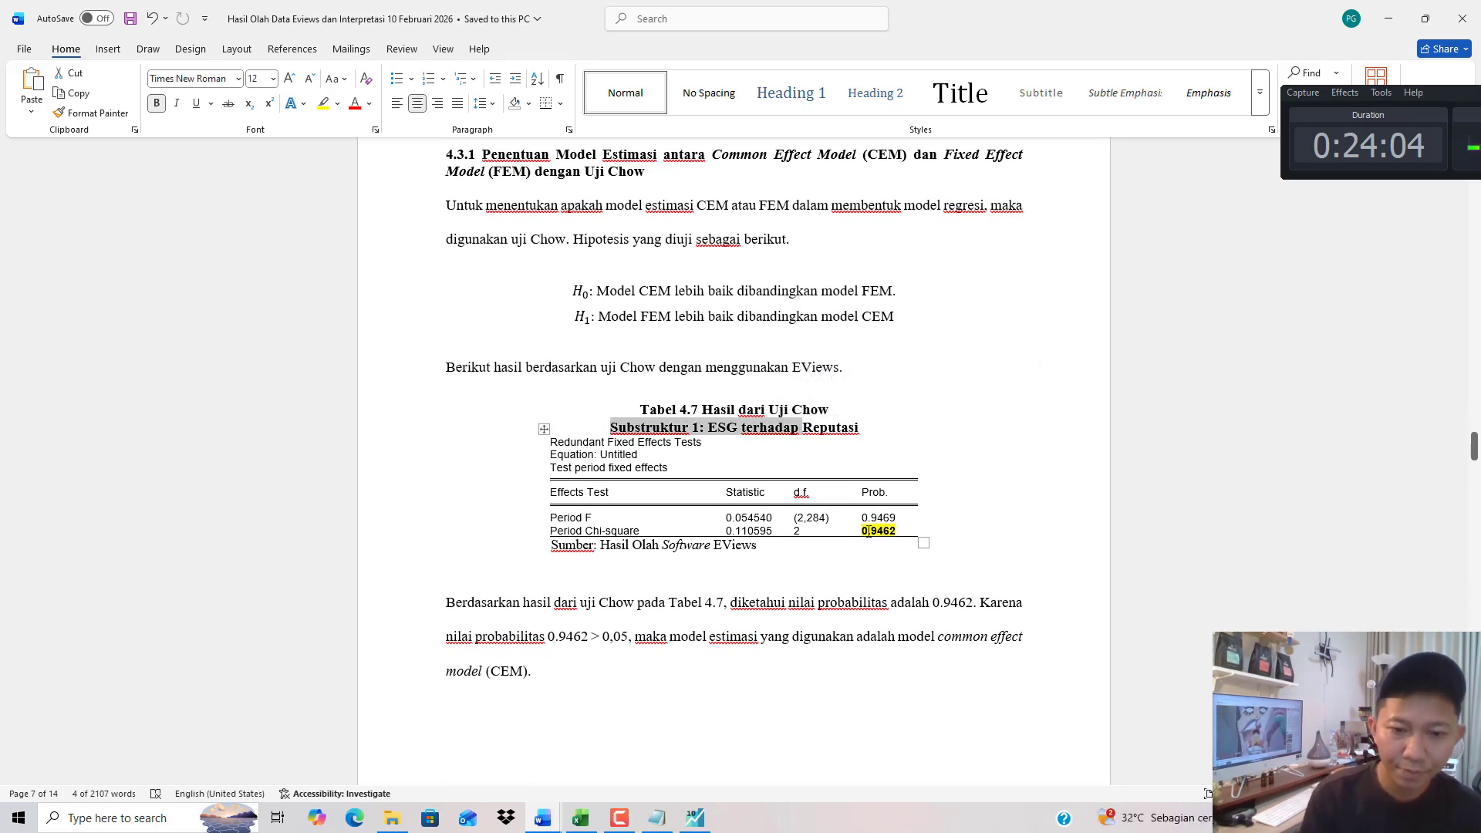
left_click(612, 530)
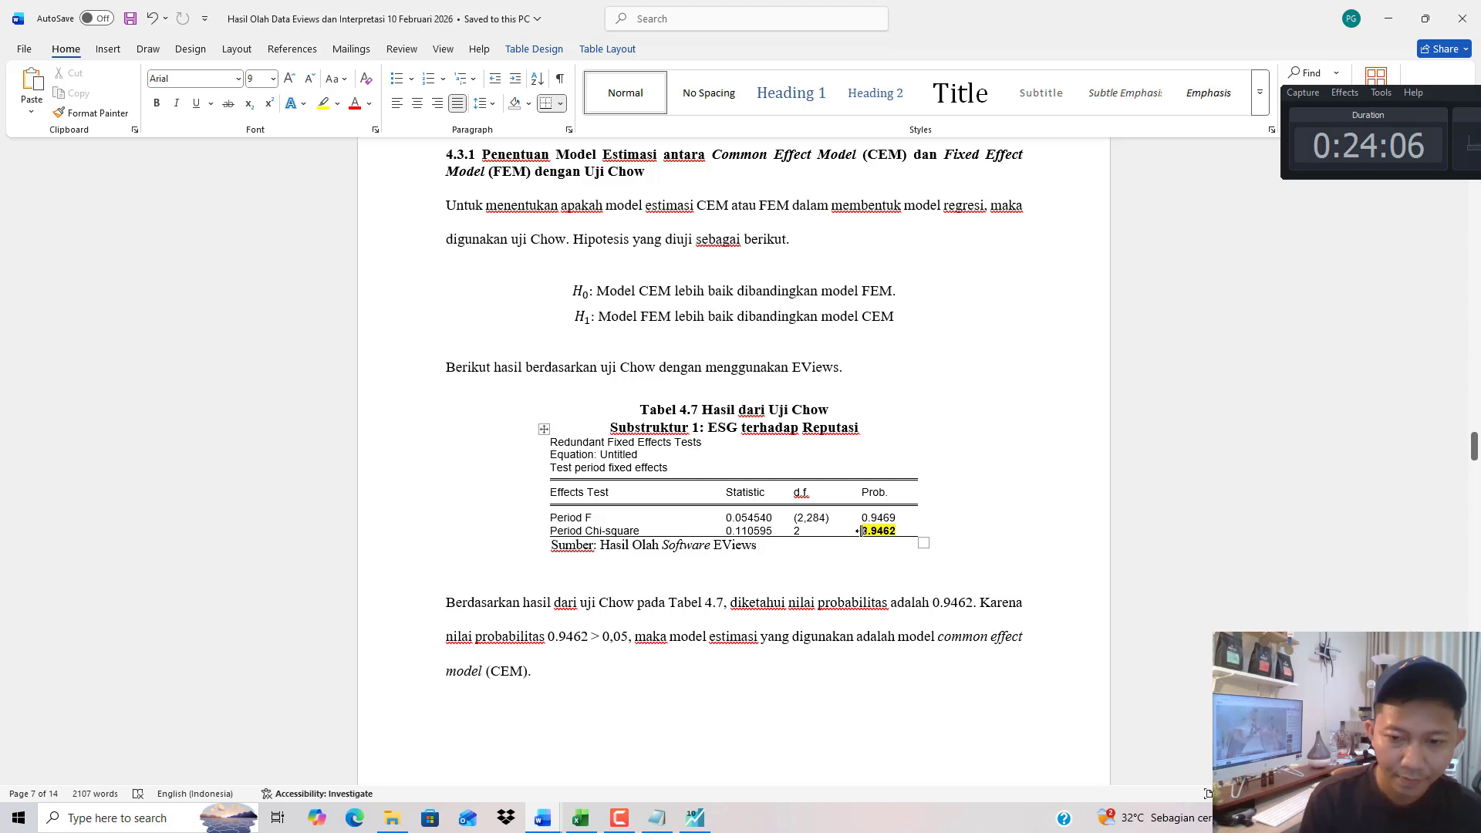
left_click_drag(868, 531, 897, 532)
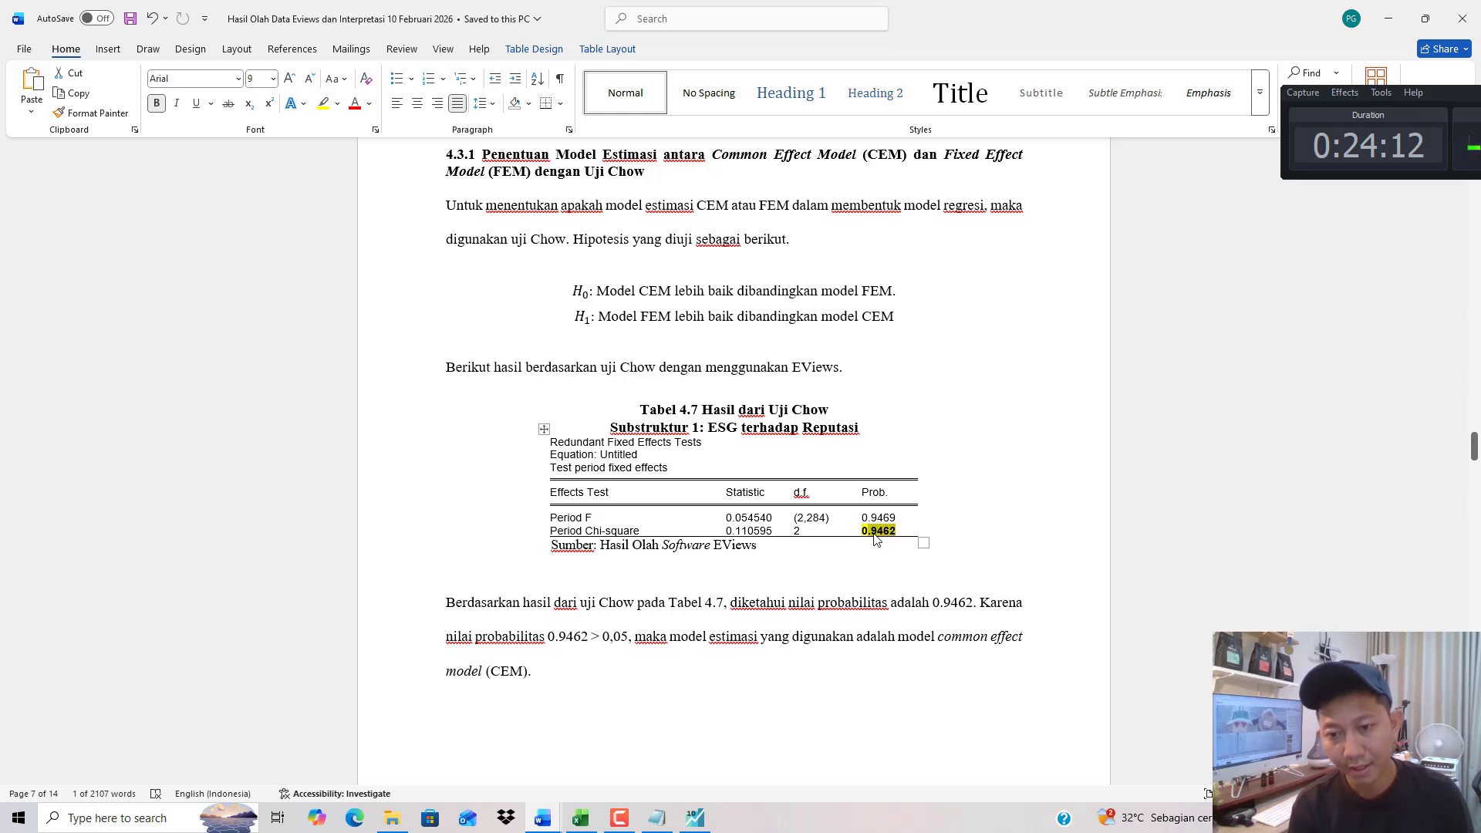
left_click(868, 533)
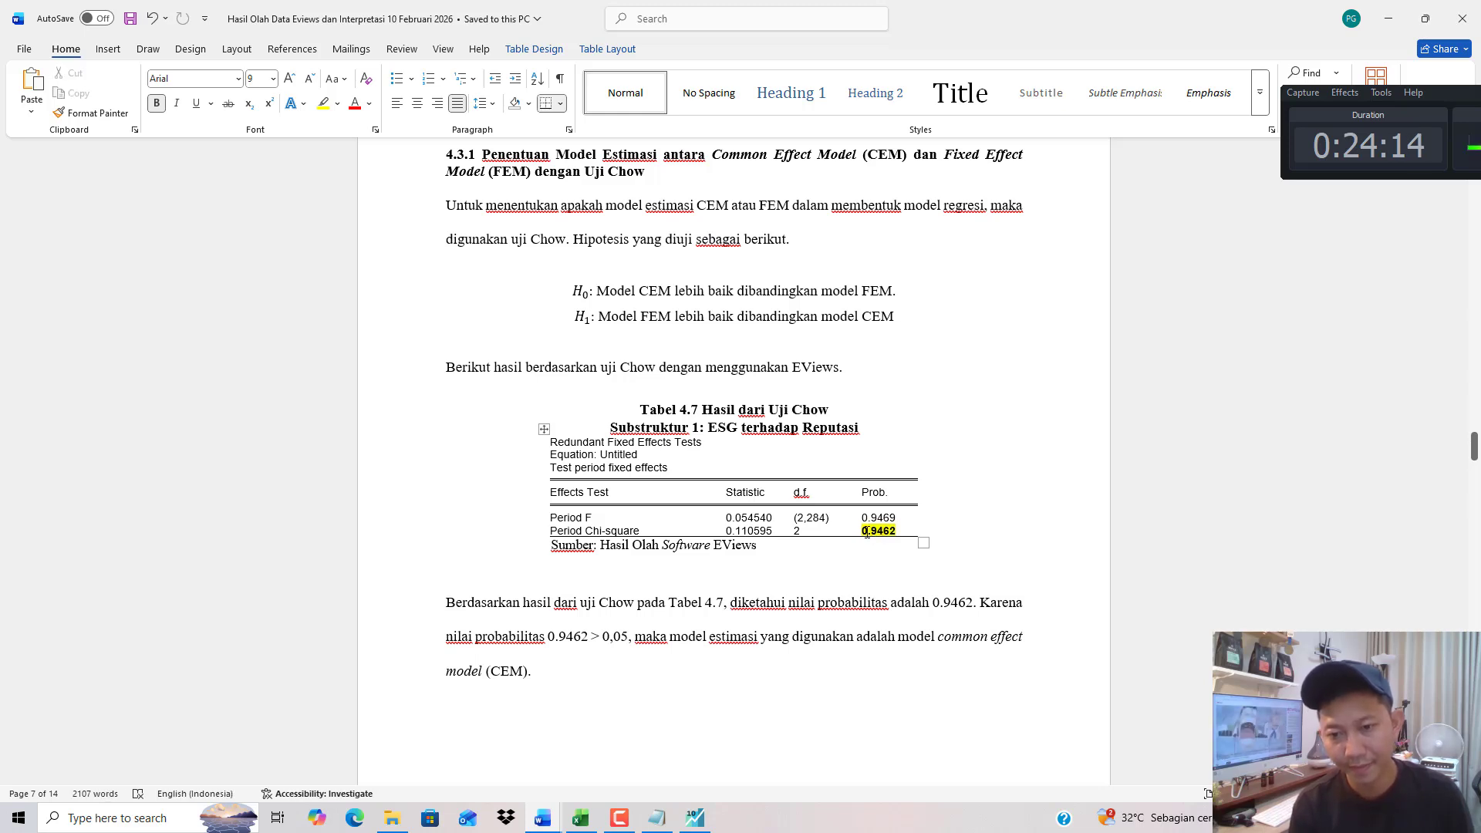
Return to the Notepad notes and add "yang menang adalah cem" and "yang kalah adalah fem" under the question, followed by blank lines.
left_click(656, 817)
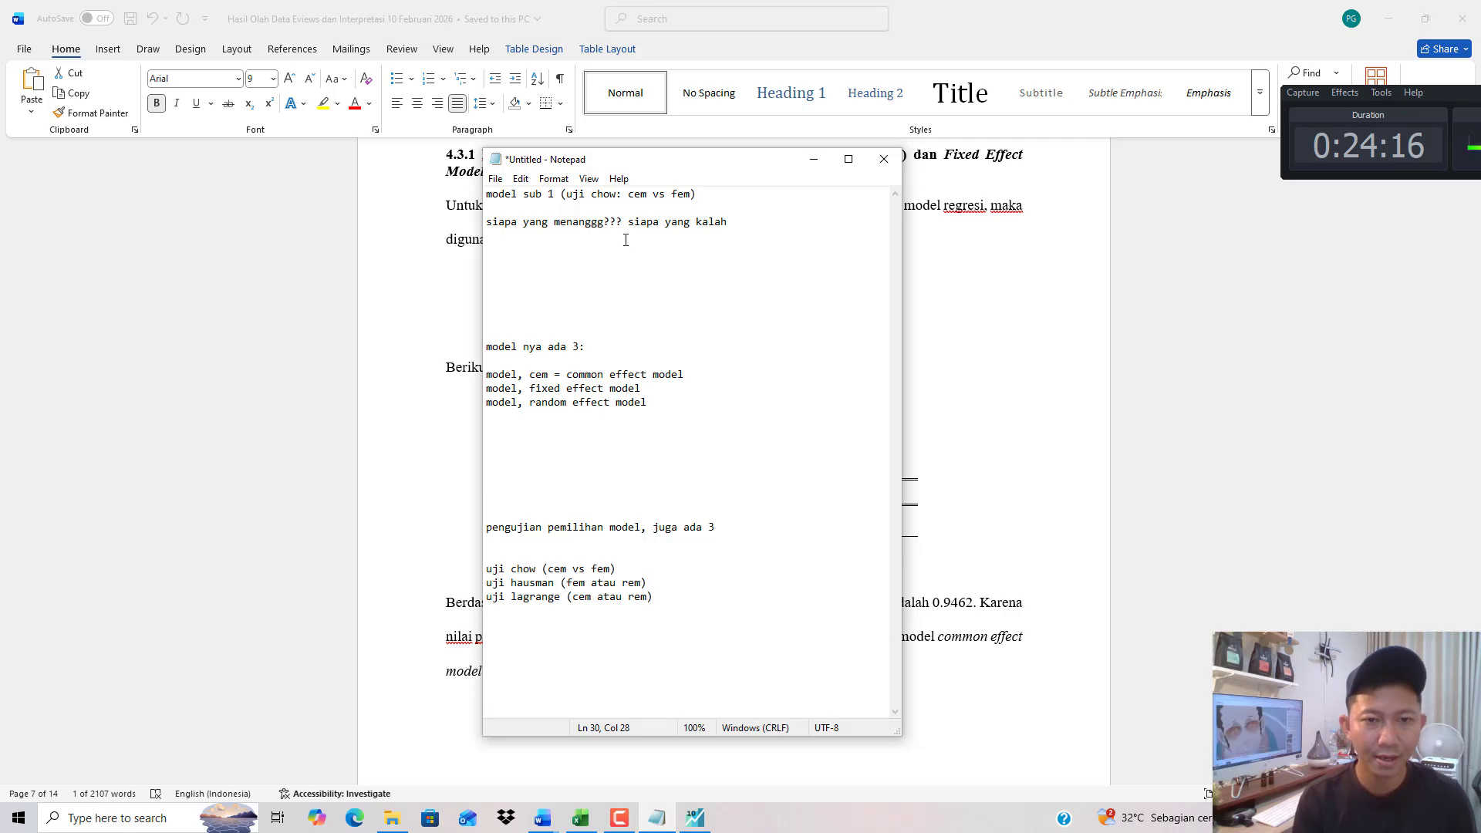
left_click(625, 239)
type("yang menan")
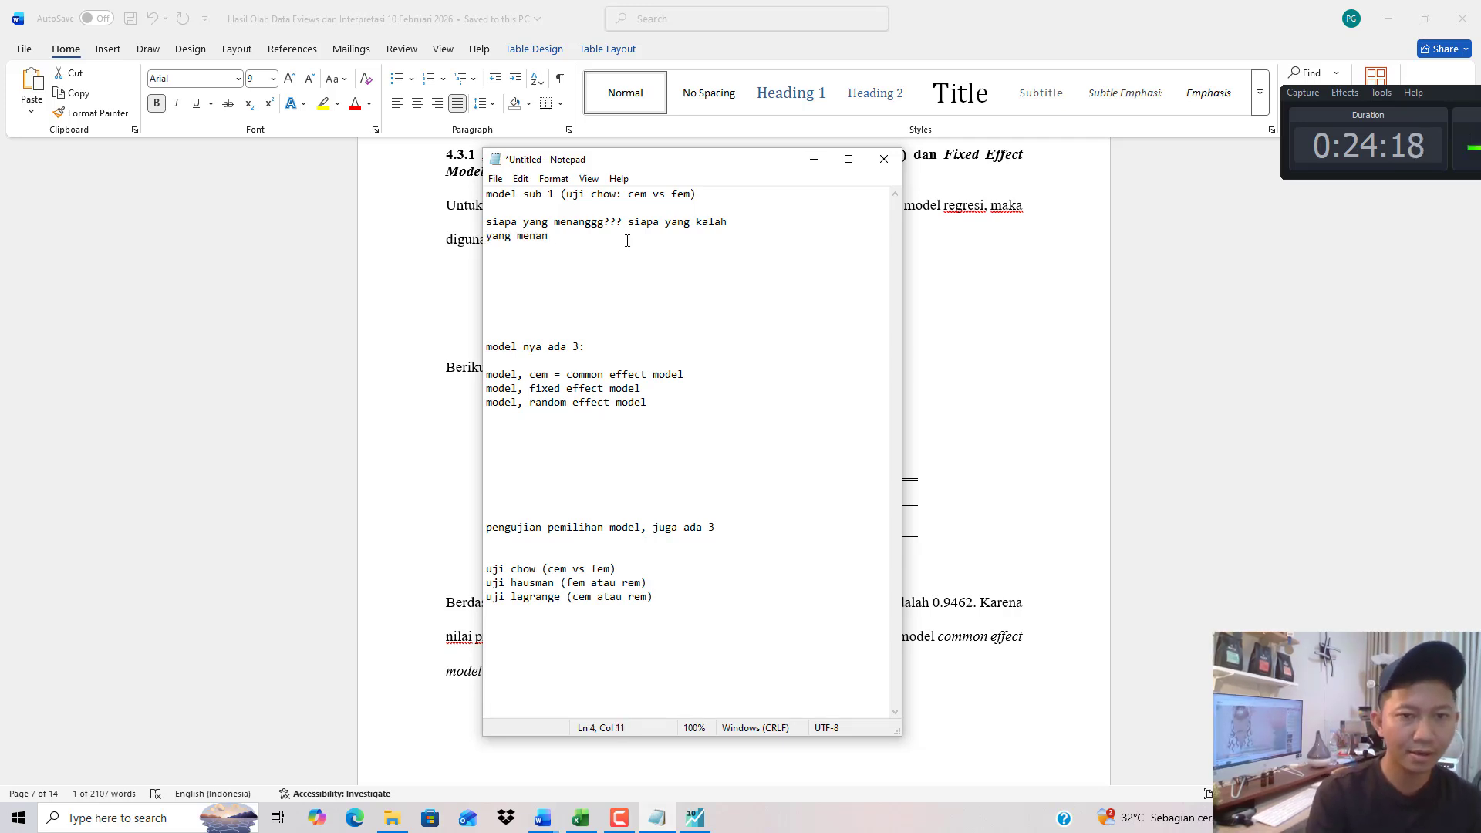
type("g adalah cem")
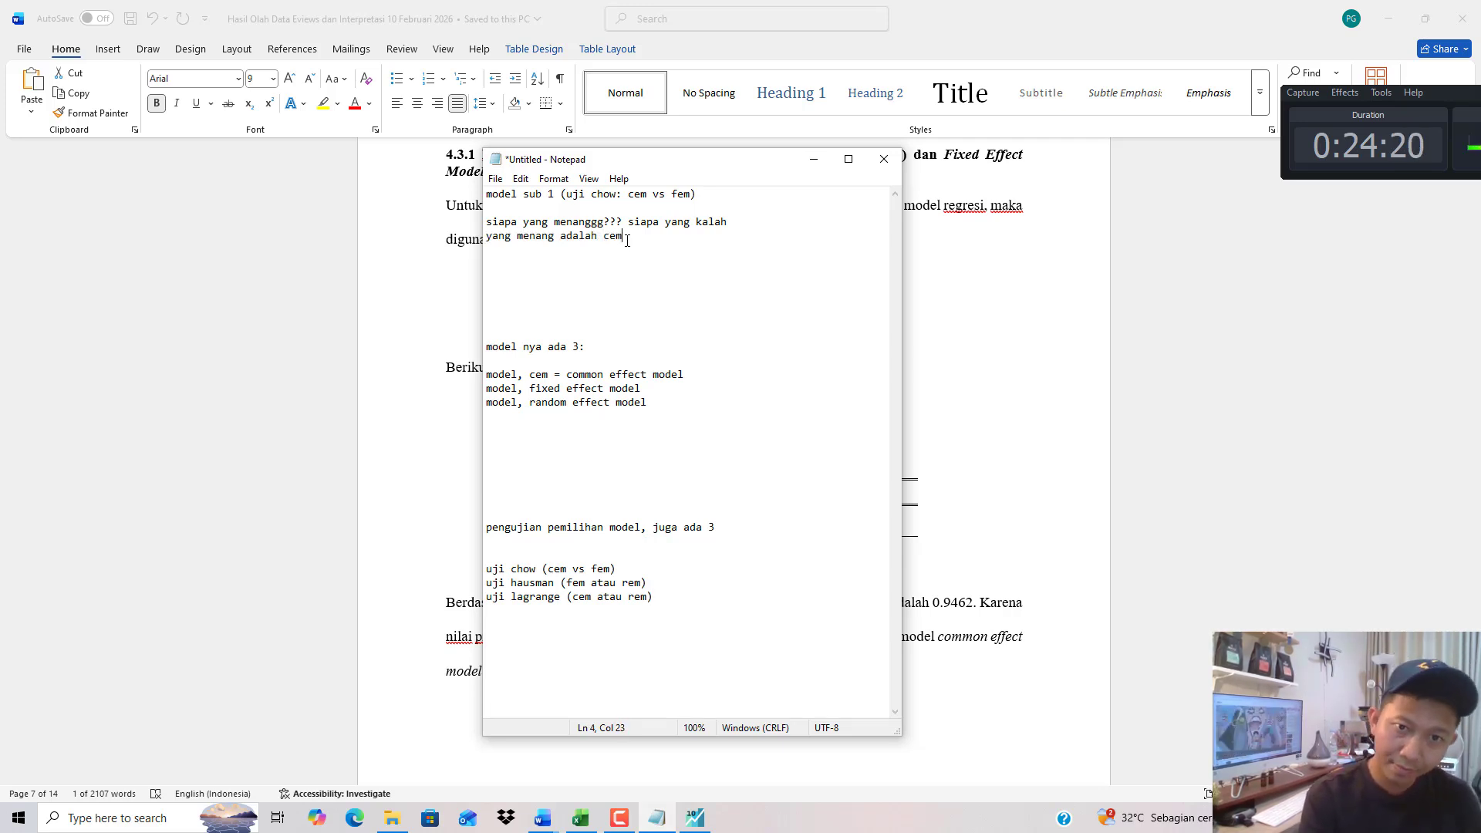
key("Return")
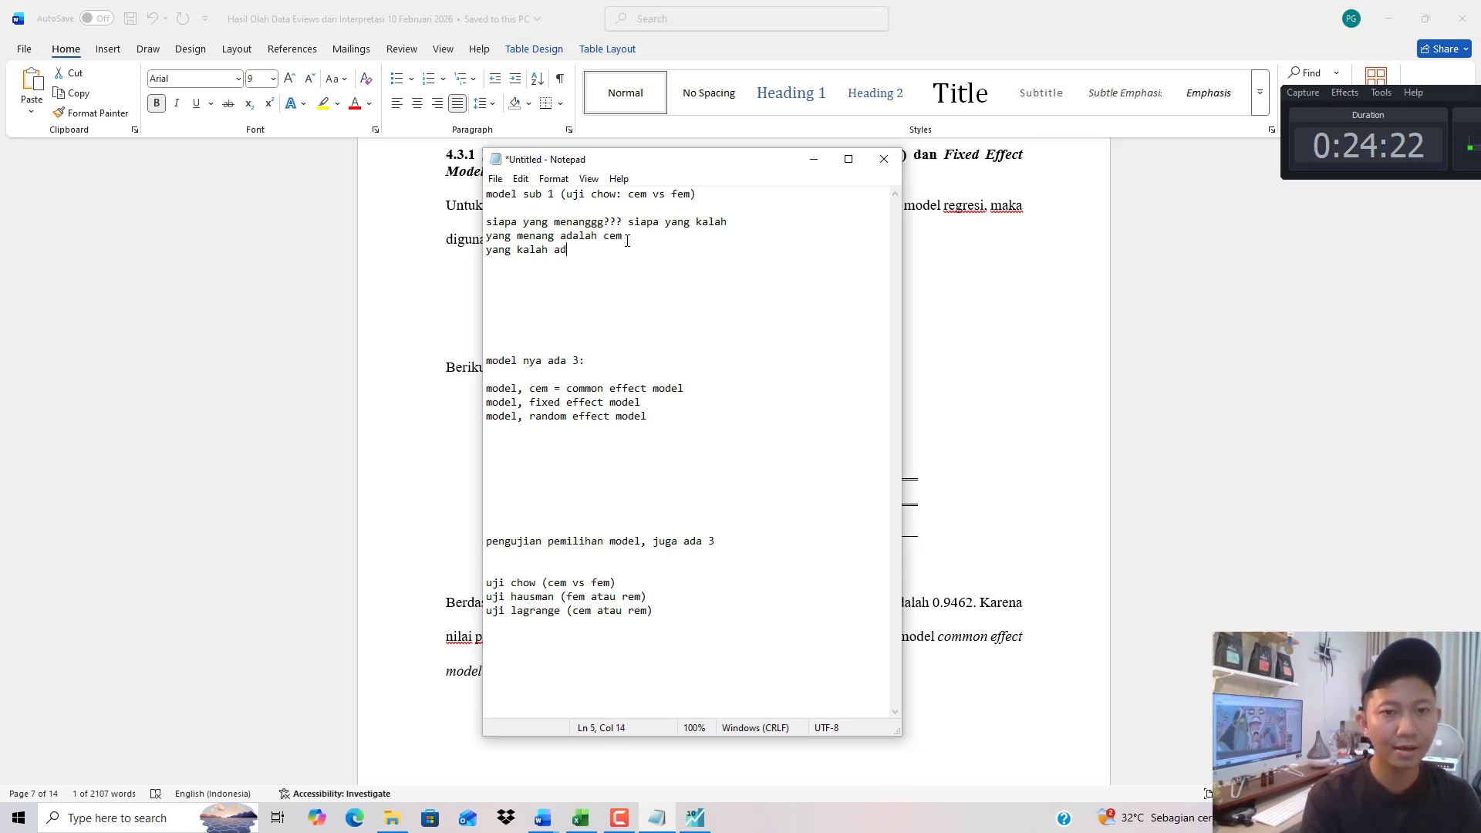
type("yang kalah adalah fem")
key("Return")
key("Return")
key("Return")
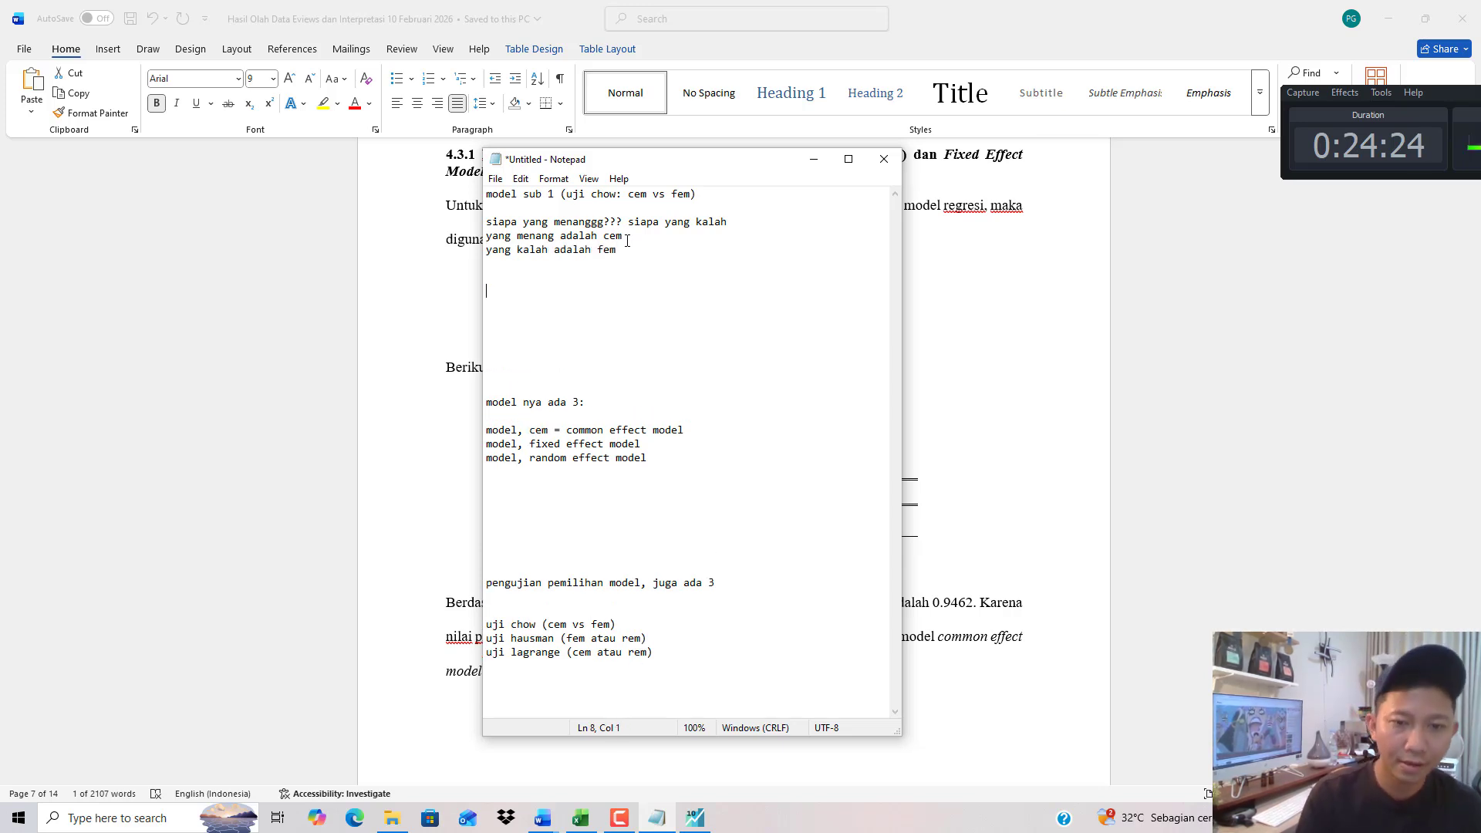
Compare the winning and losing models in the notes with the pairs listed for the Hausman and Lagrange tests.
left_click_drag(630, 251, 498, 250)
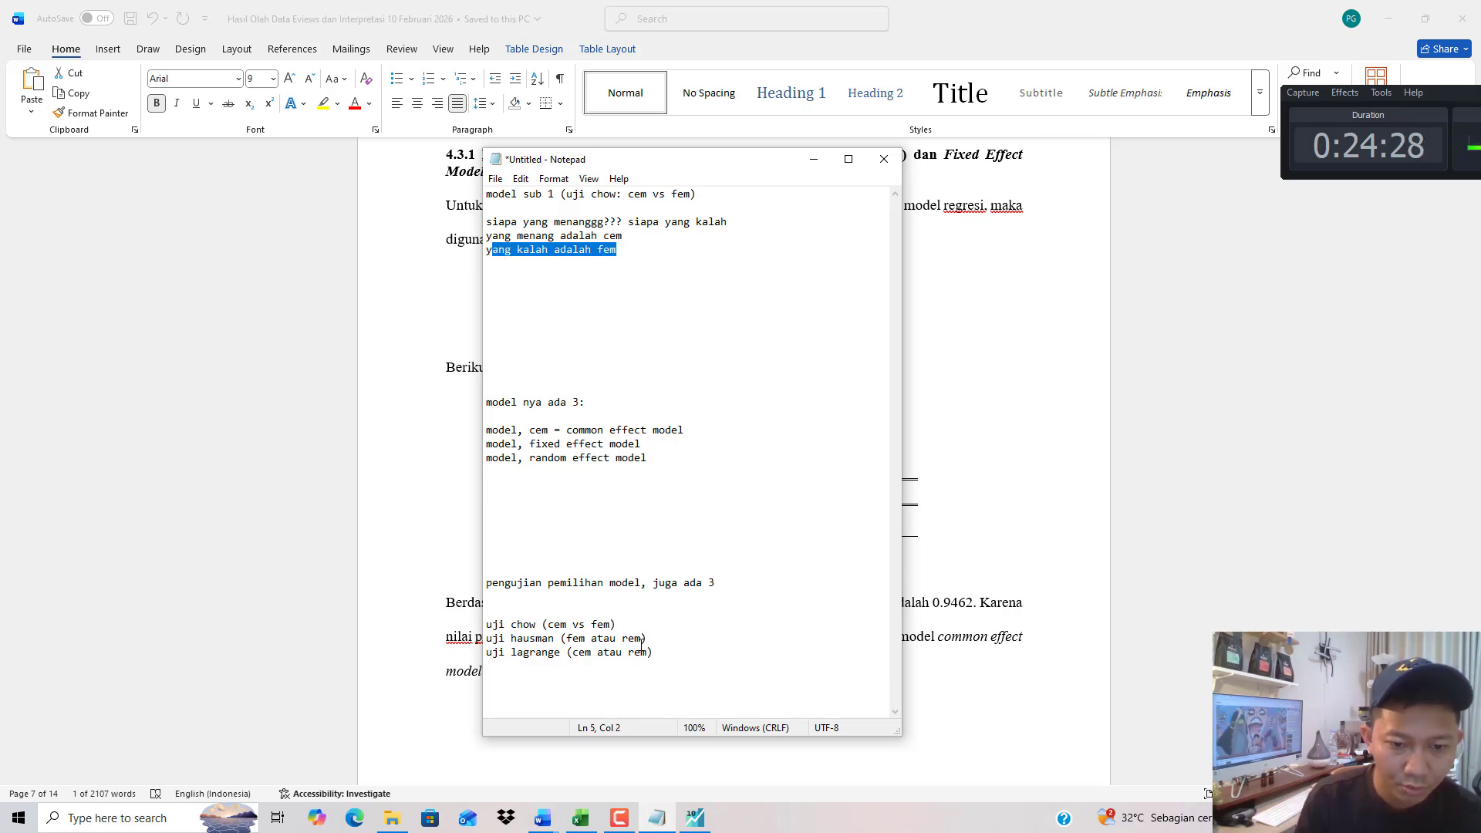
left_click_drag(648, 639, 489, 642)
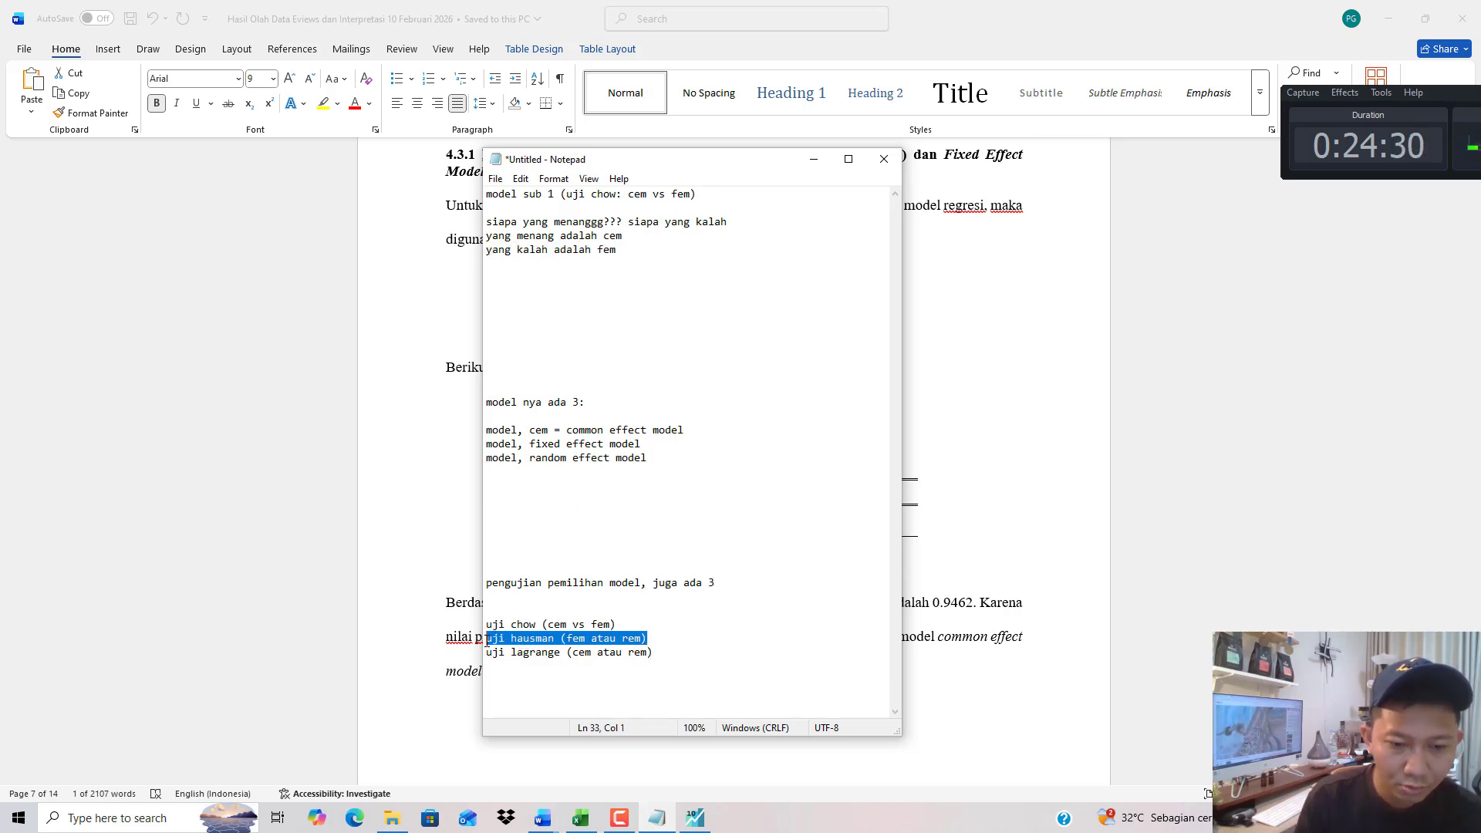
left_click(578, 640)
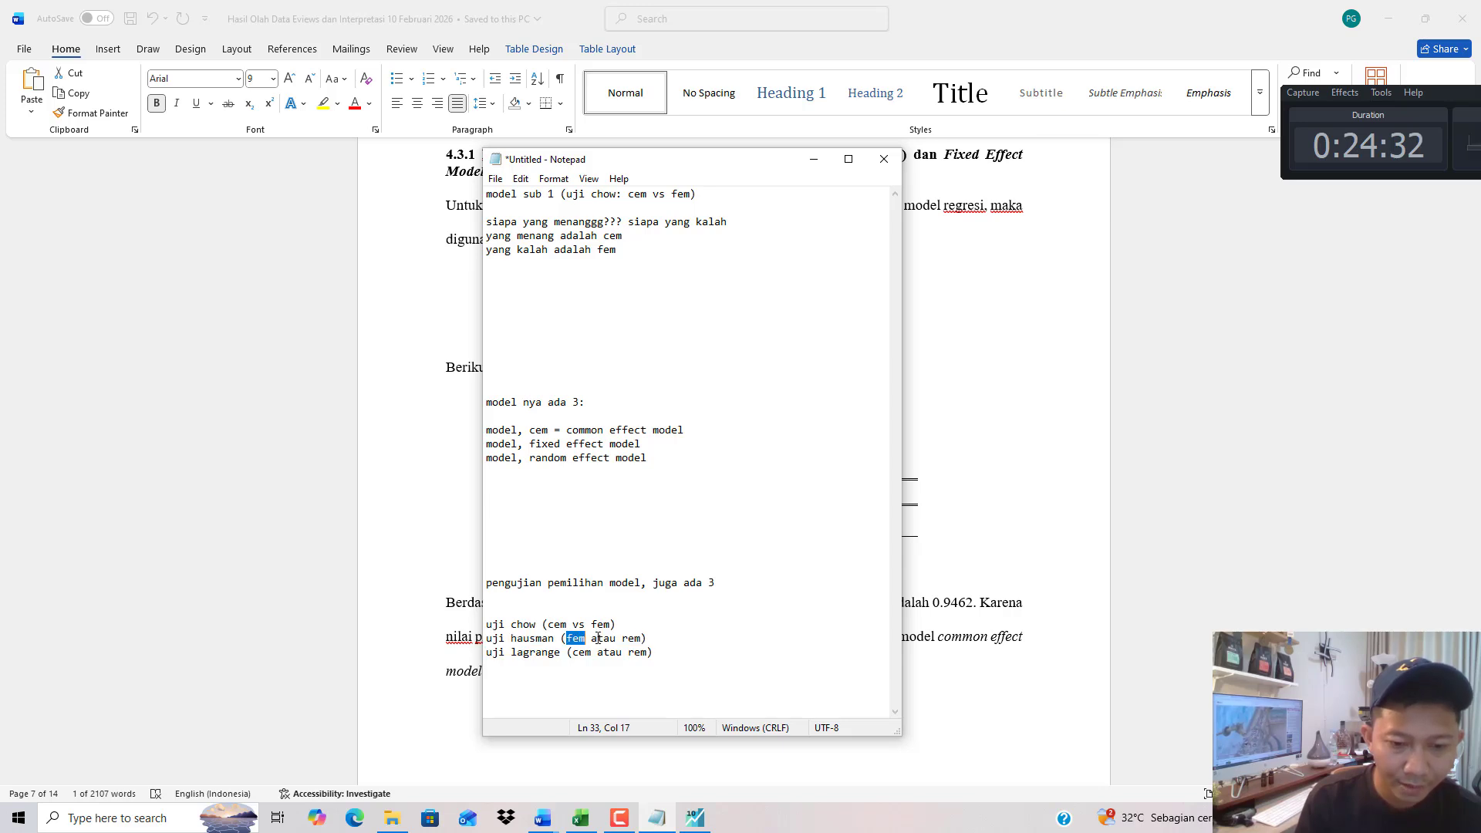
left_click_drag(598, 639, 636, 639)
left_click_drag(623, 236, 493, 236)
left_click_drag(646, 196, 585, 199)
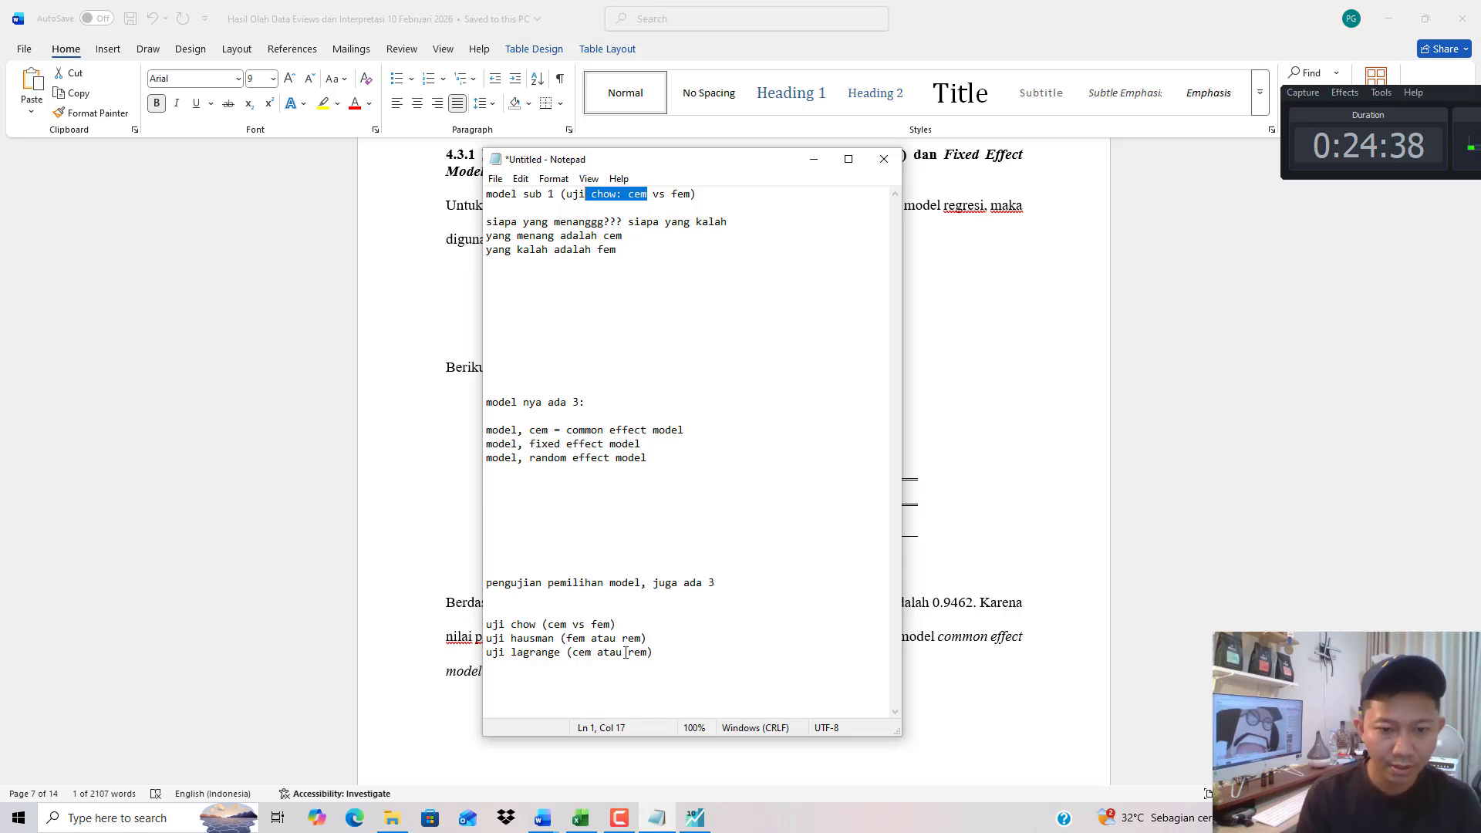
left_click_drag(625, 652, 527, 653)
left_click_drag(623, 236, 612, 237)
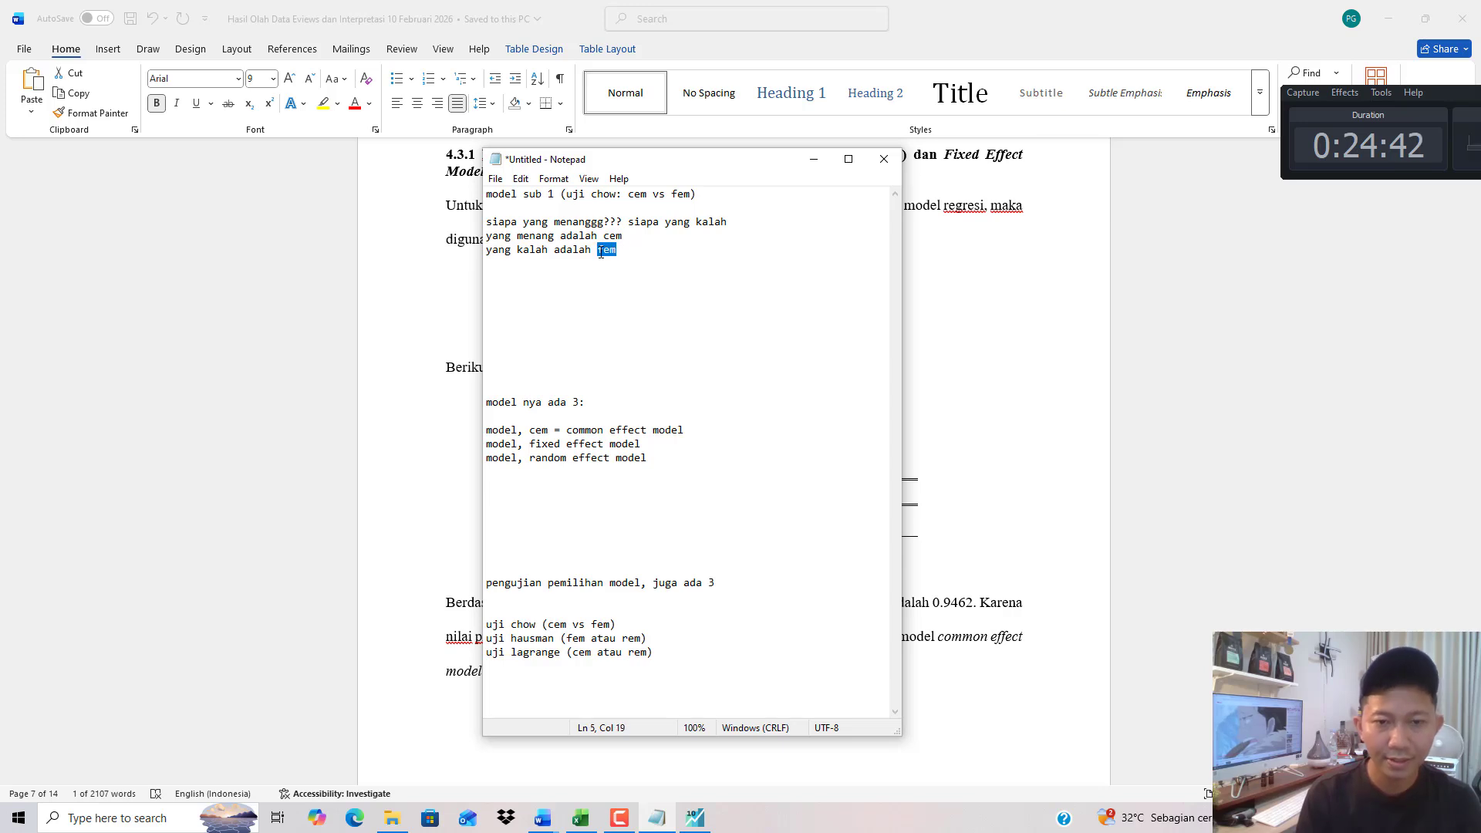
Copy the "uji lagrange (cem atau rem)" line from the test list to below "yang kalah adalah fem", followed by blank lines.
left_click_drag(642, 234, 611, 234)
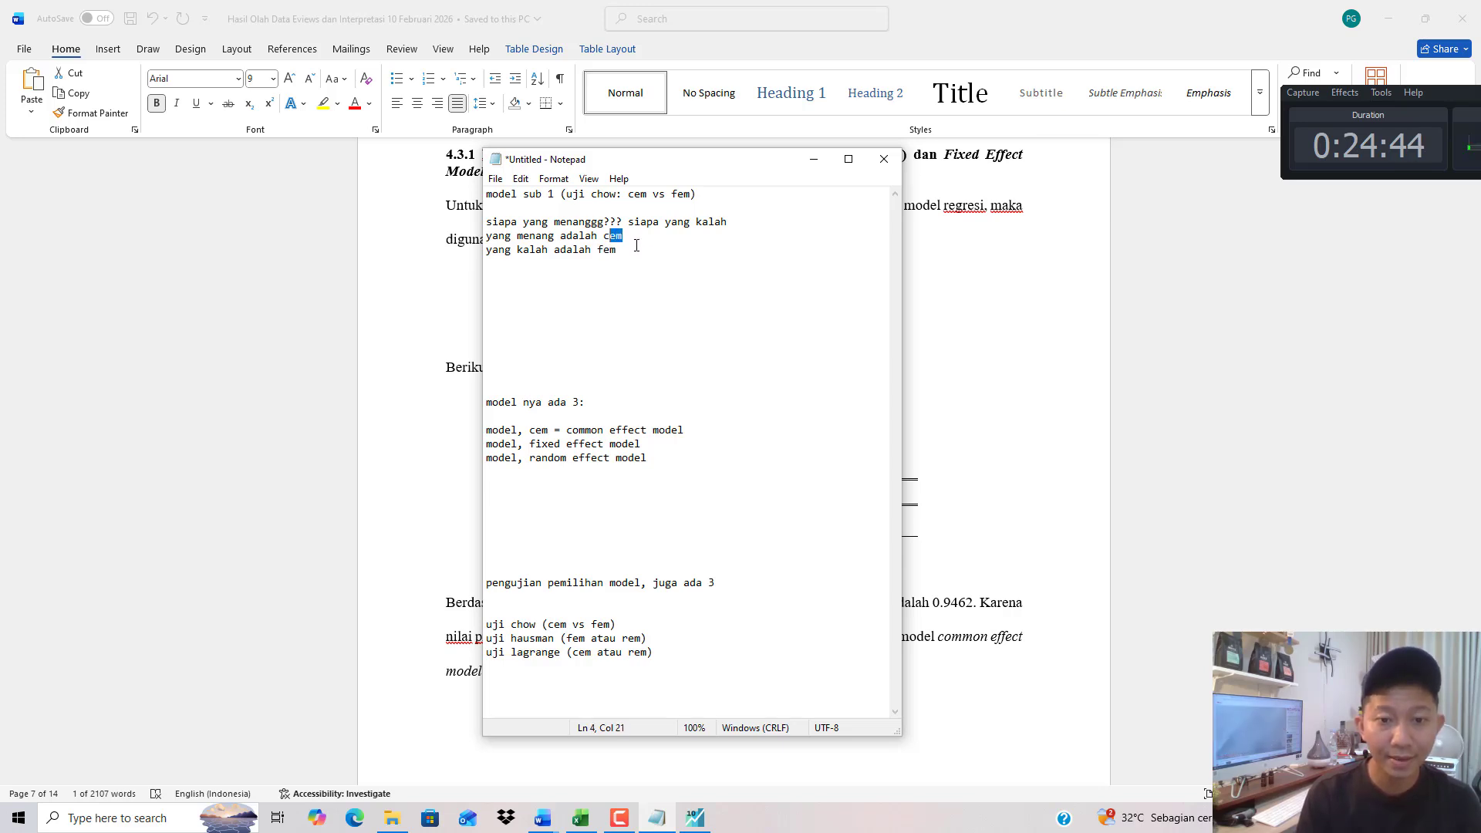
left_click_drag(634, 458, 598, 458)
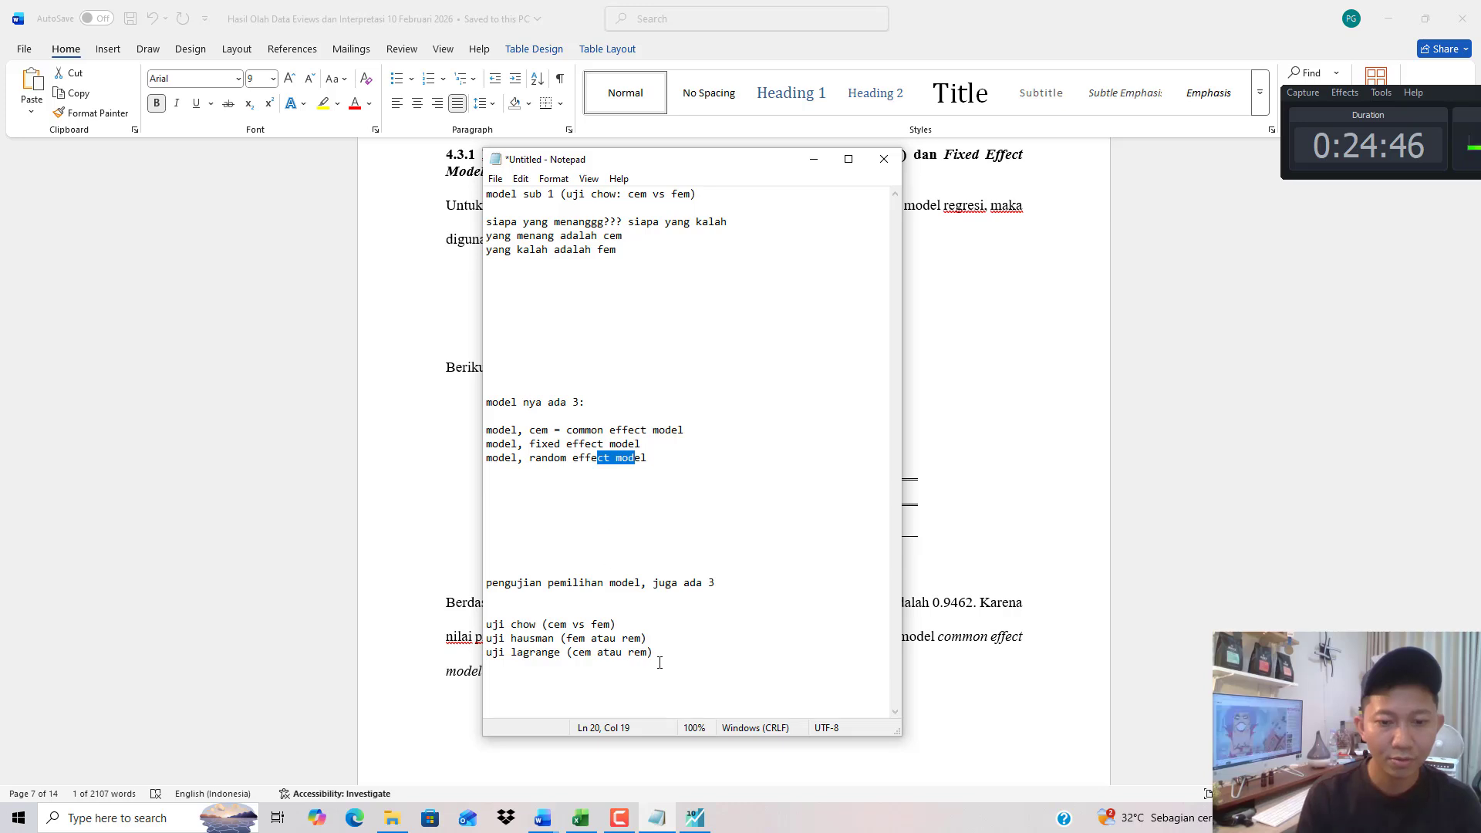
left_click_drag(654, 653, 486, 653)
key("ctrl+c")
left_click(602, 283)
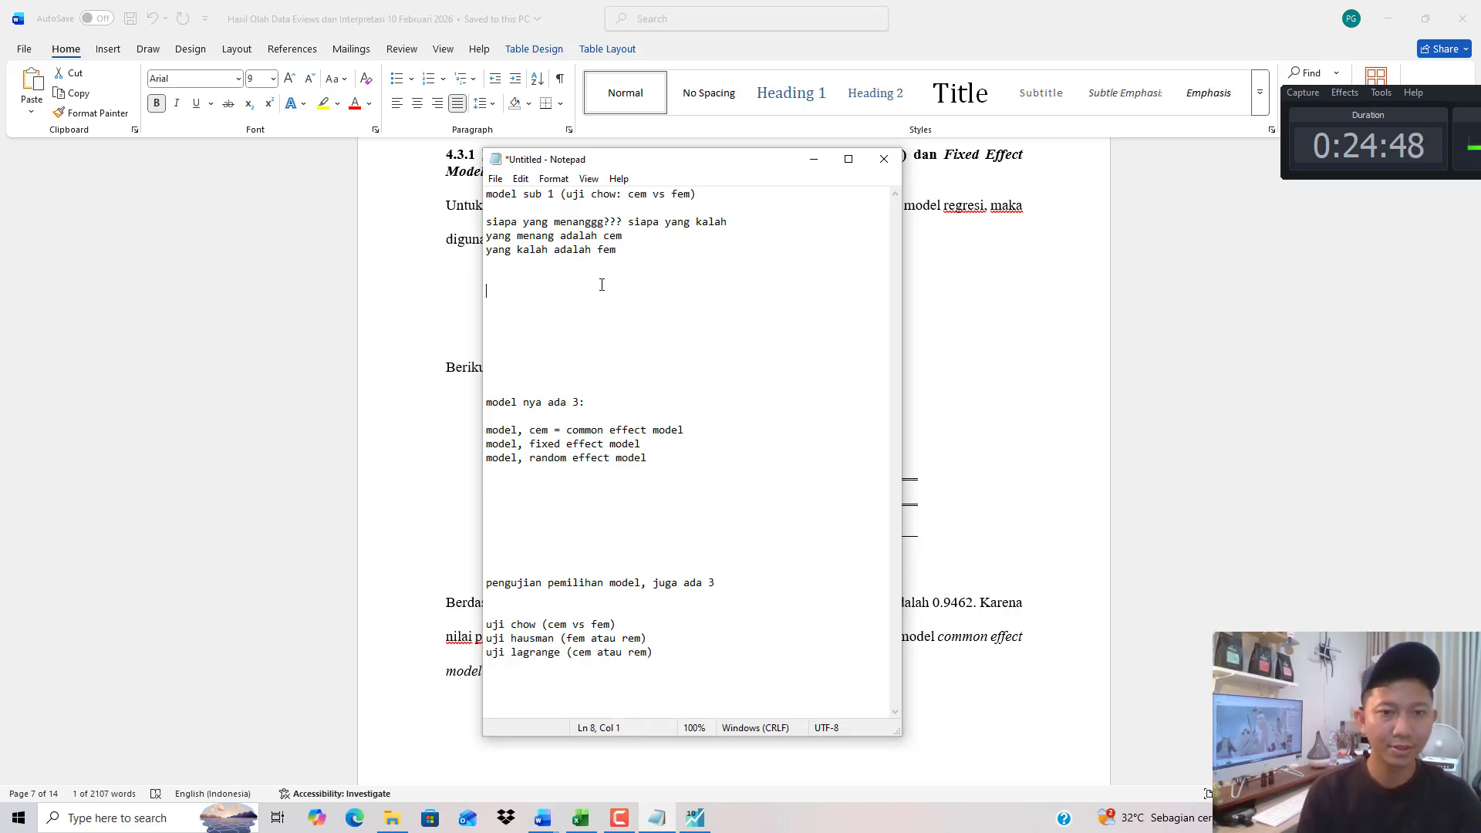
key("ctrl+v")
key("Delete")
key("Return")
key("Return")
key("Return")
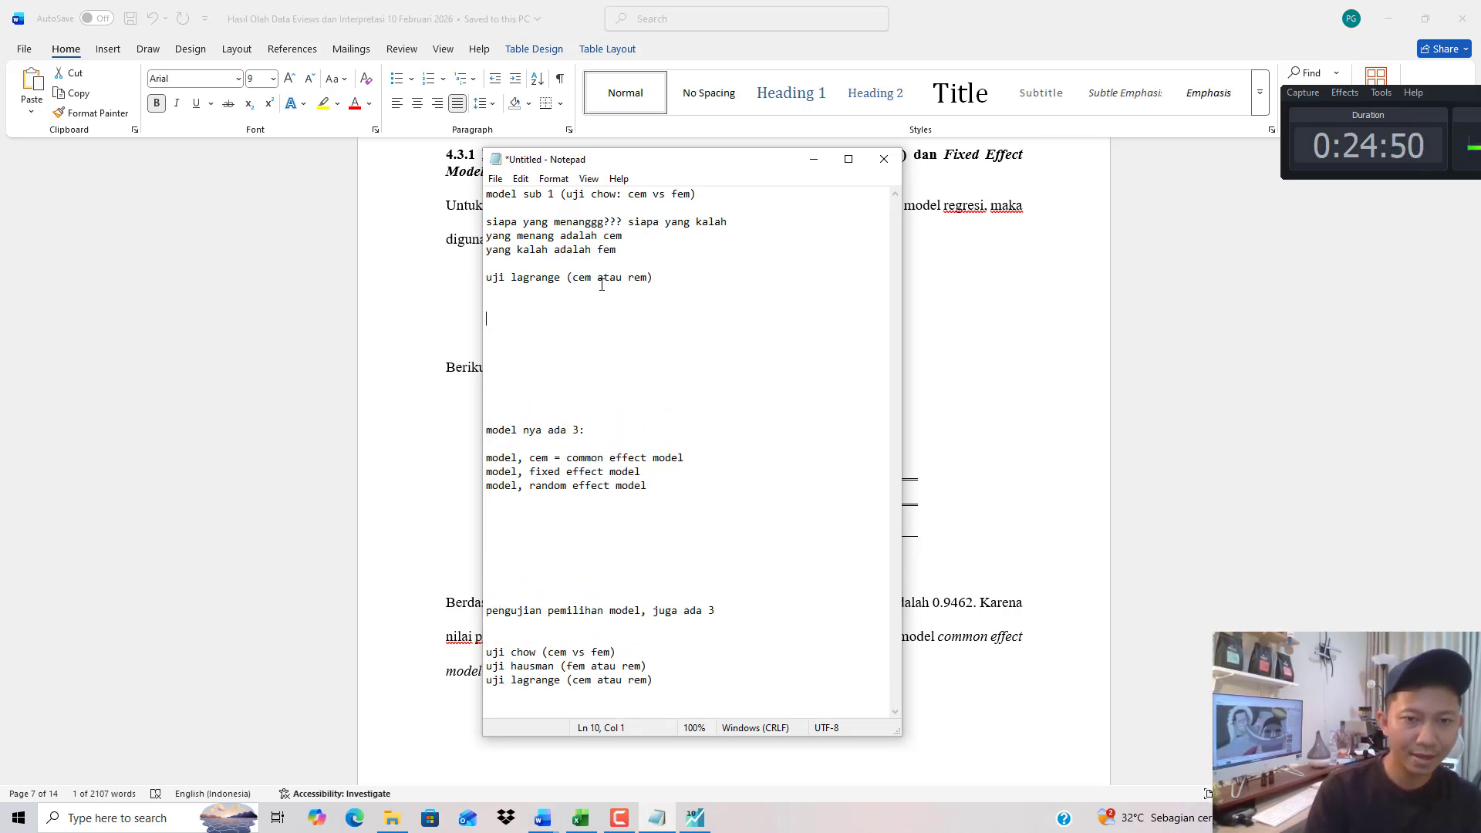
Switch to the Word document and examine the Breusch-Pagan probability and its interpretation for the Substruktur 1 Lagrange test.
left_click(1008, 307)
scroll(701, 340, "down", 15)
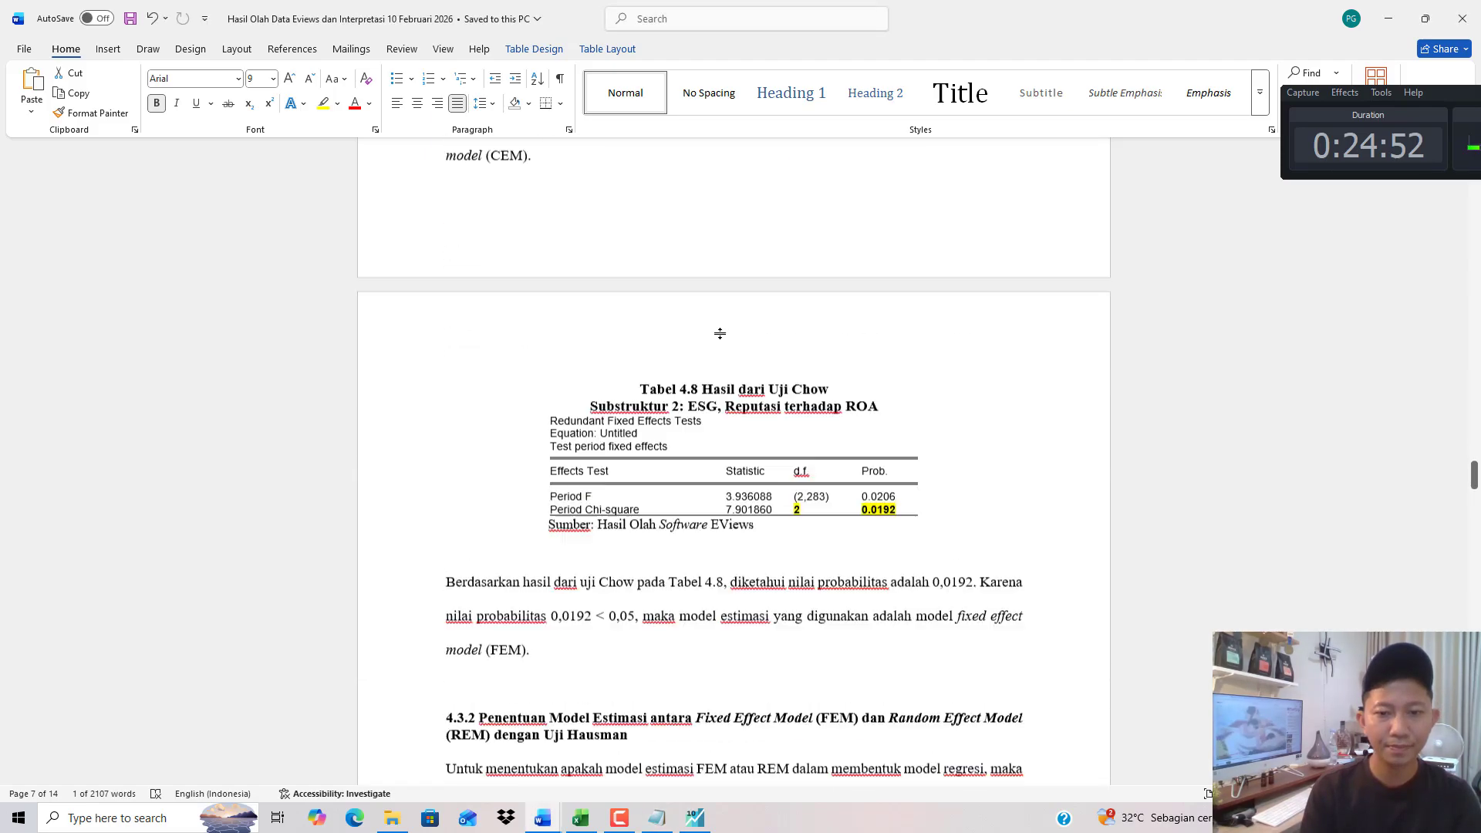
scroll(756, 318, "down", 12)
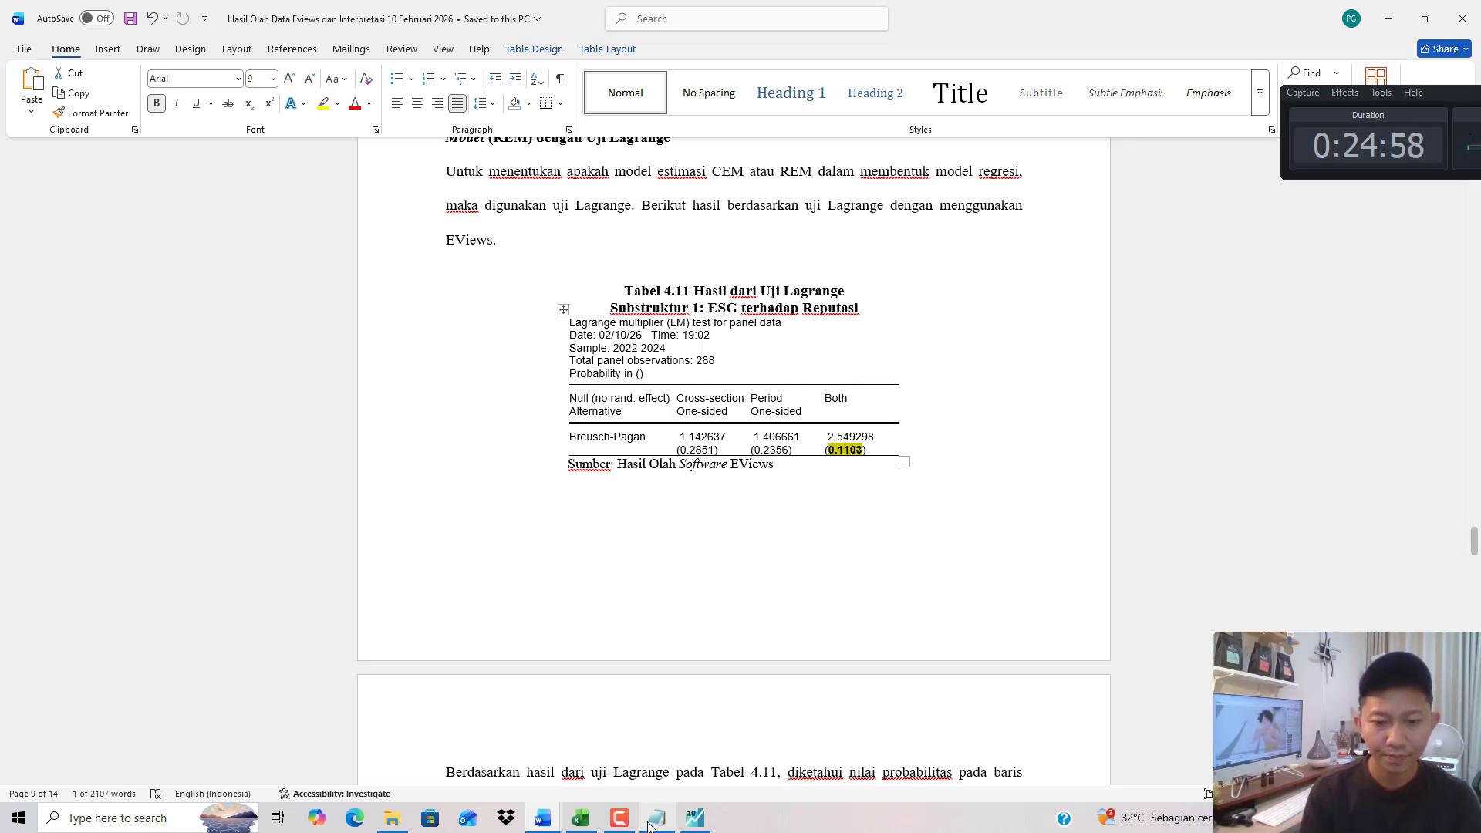
left_click(846, 450)
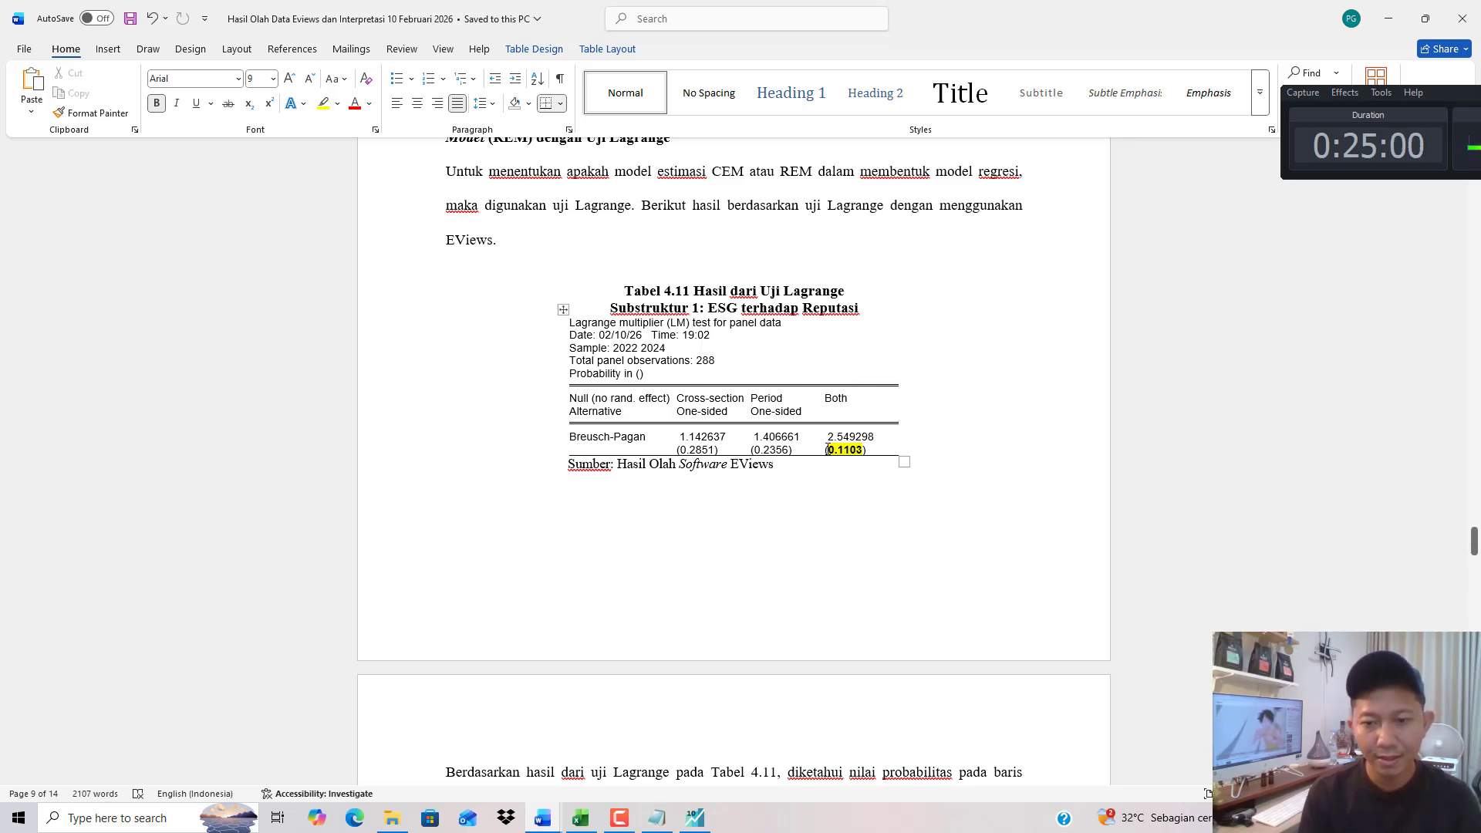
double_click(829, 449)
scroll(787, 573, "down", 3)
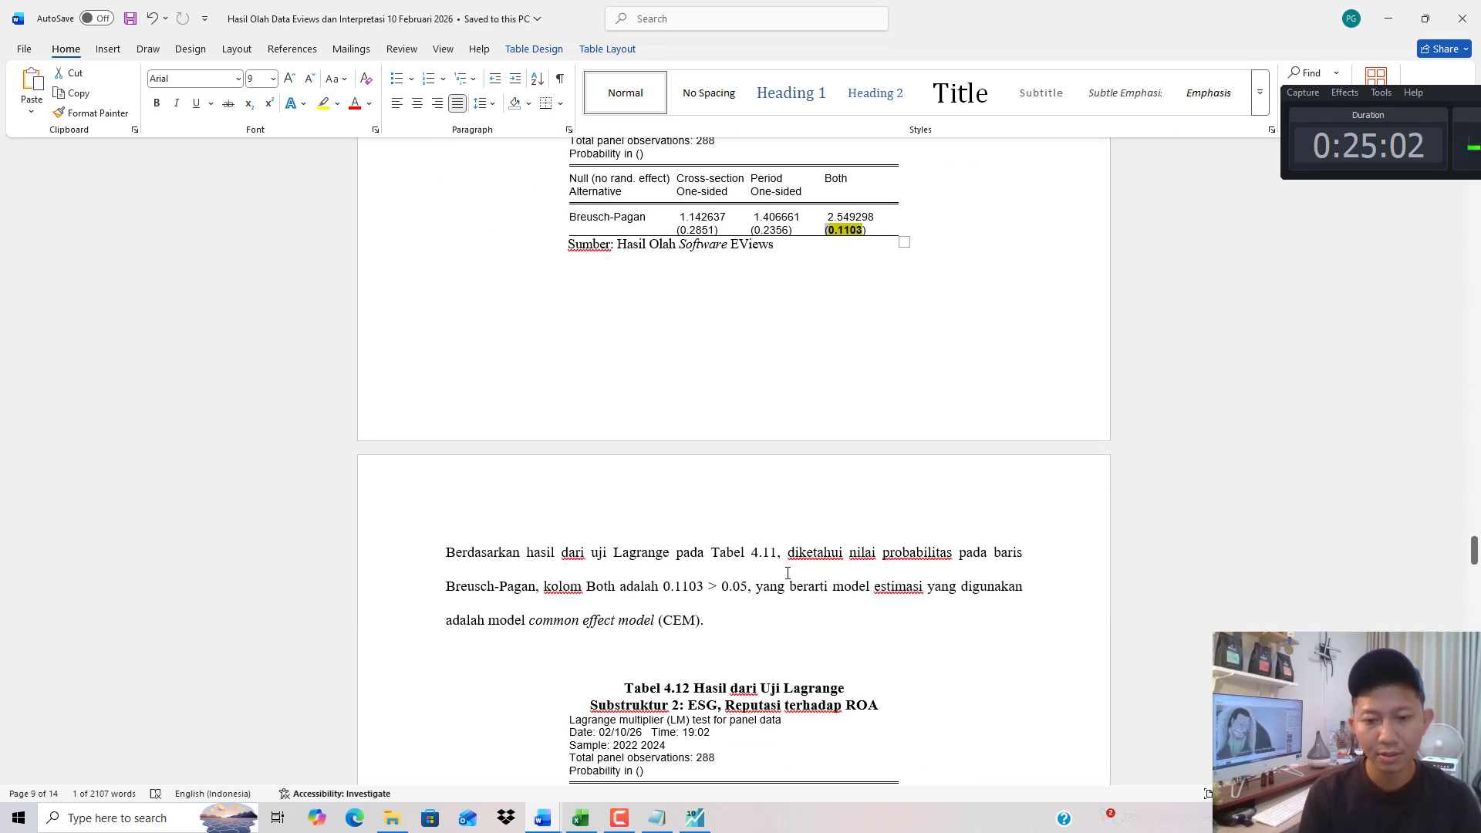
left_click_drag(657, 592, 747, 590)
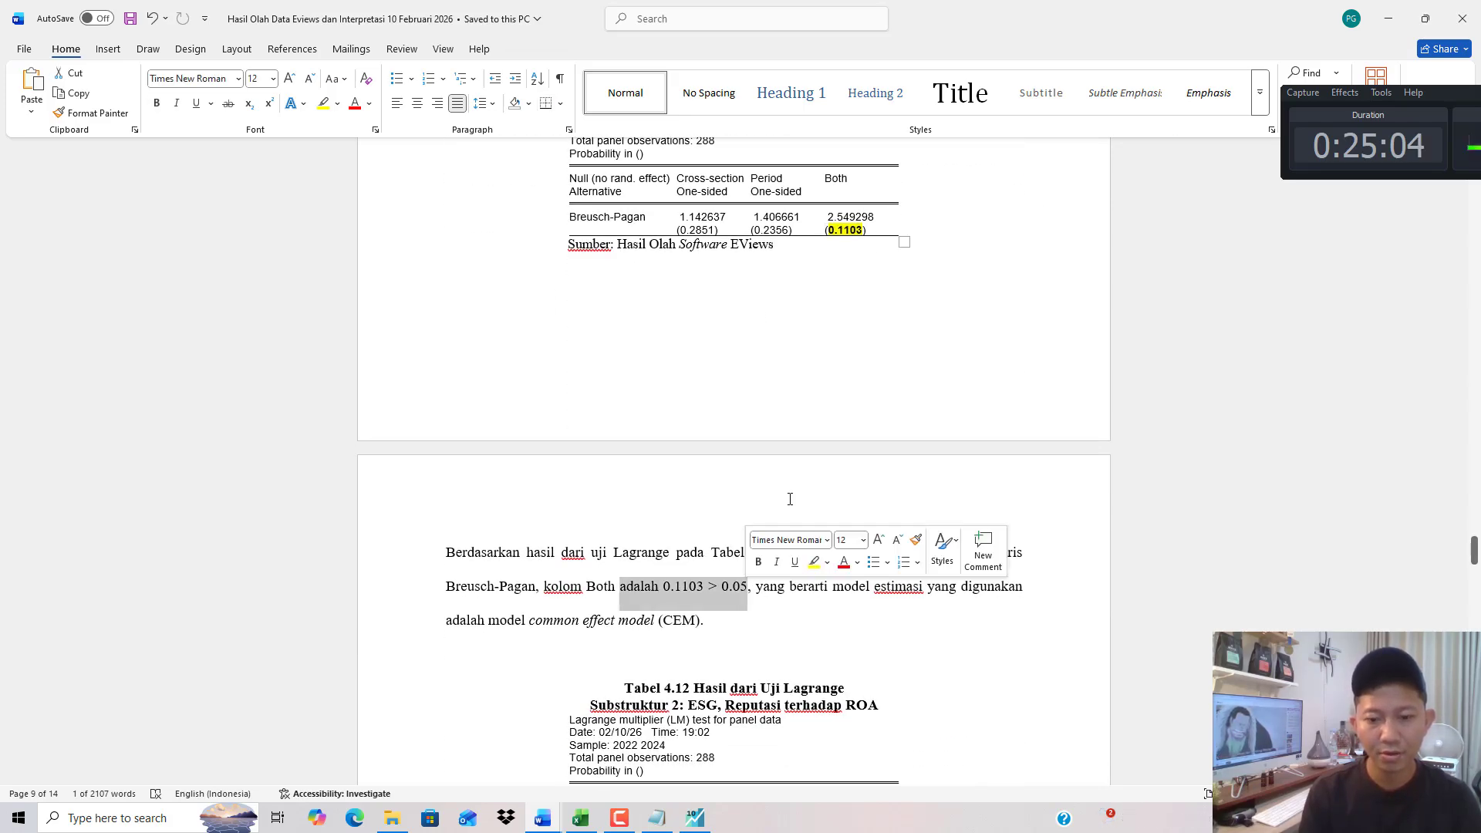
Return to the Notepad notes and add "pemenangnya juga cem" under the copied uji lagrange line.
left_click(656, 817)
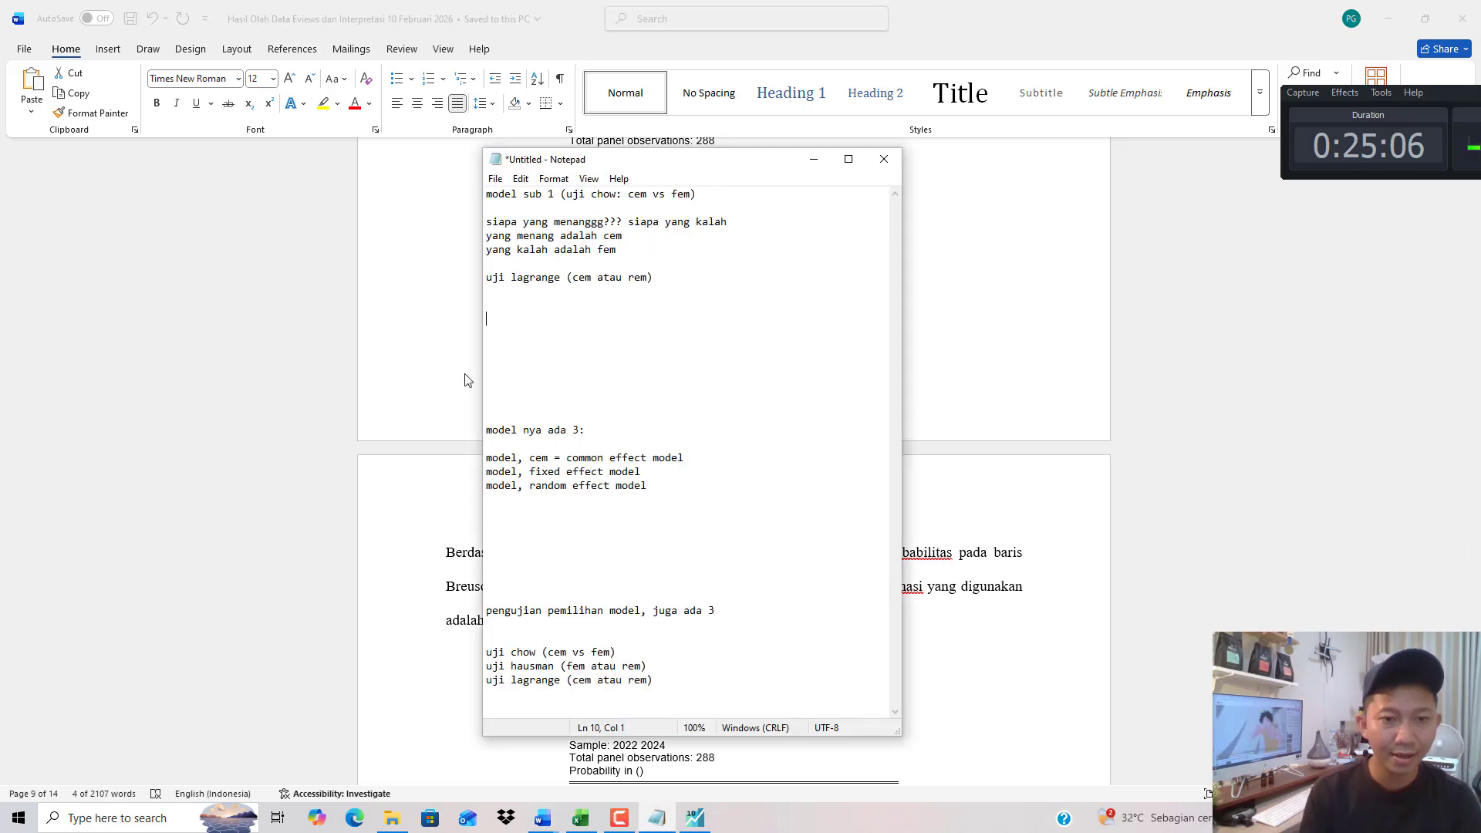
type("pemen")
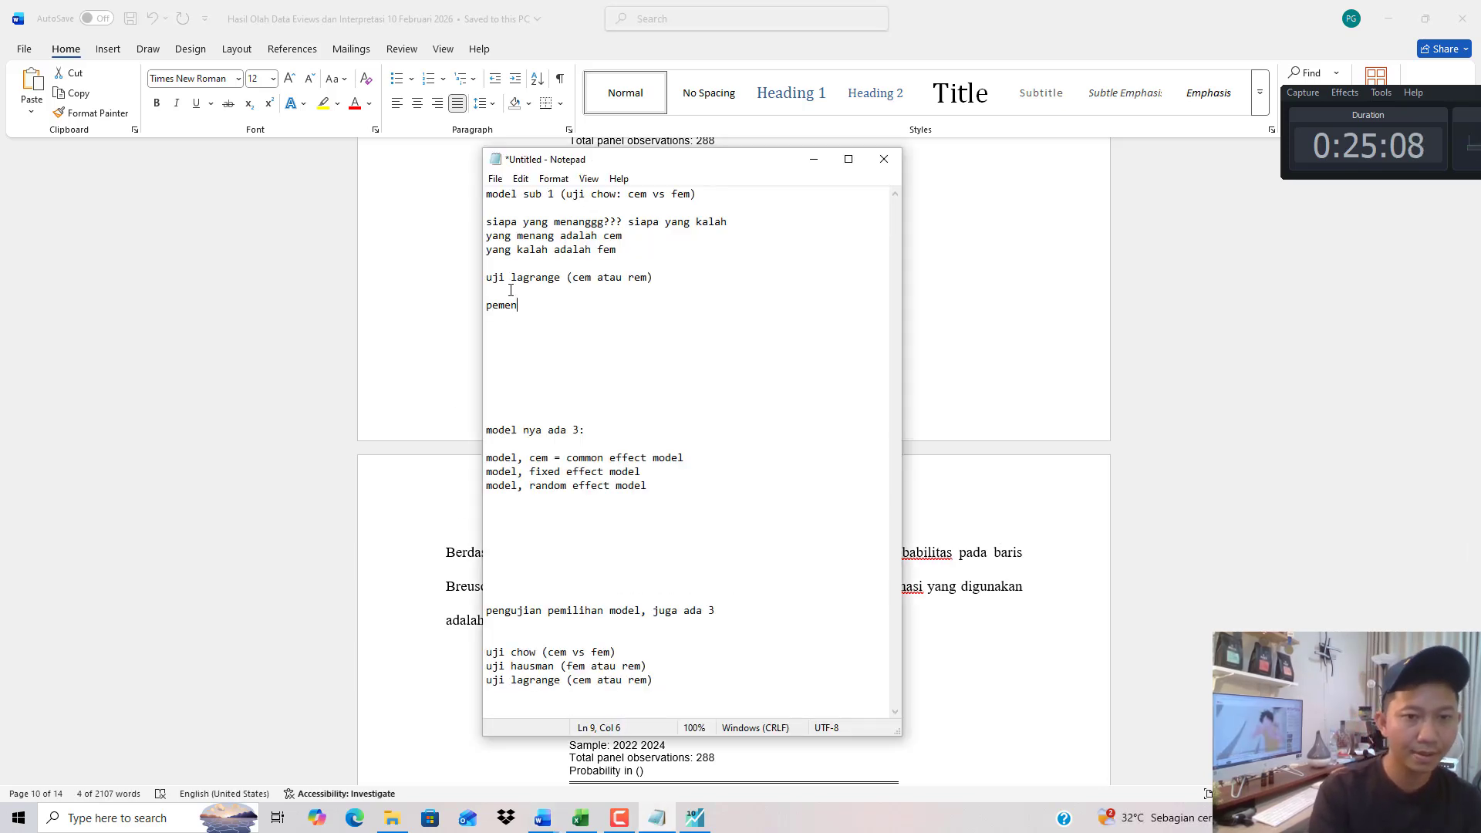
type("angnya juga cem")
key("Return")
key("Return")
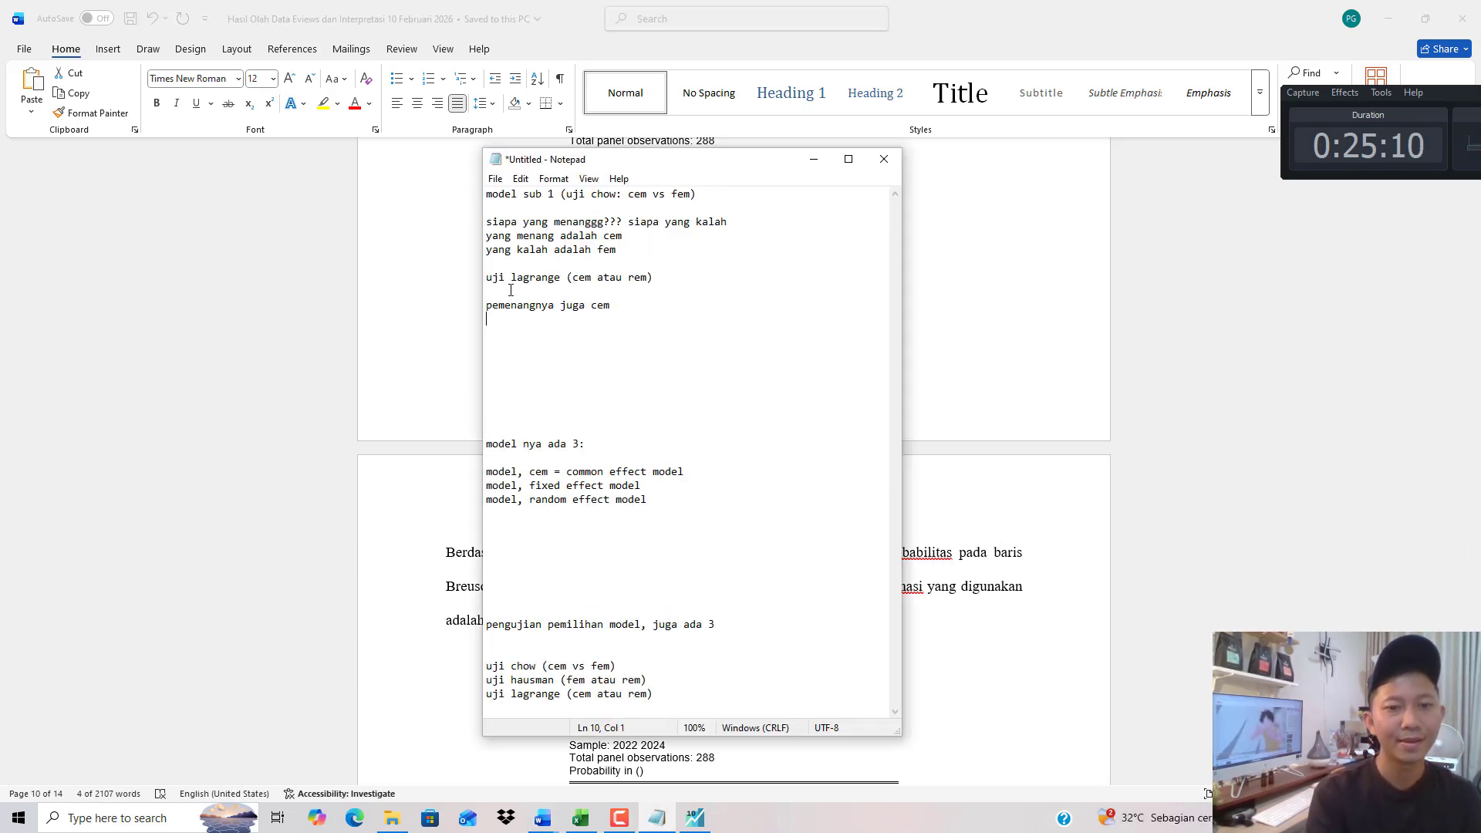
Add the conclusion "jadi model untuk substruktur 1 pake model cem" to the notes, followed by blank lines.
type("jadi model ")
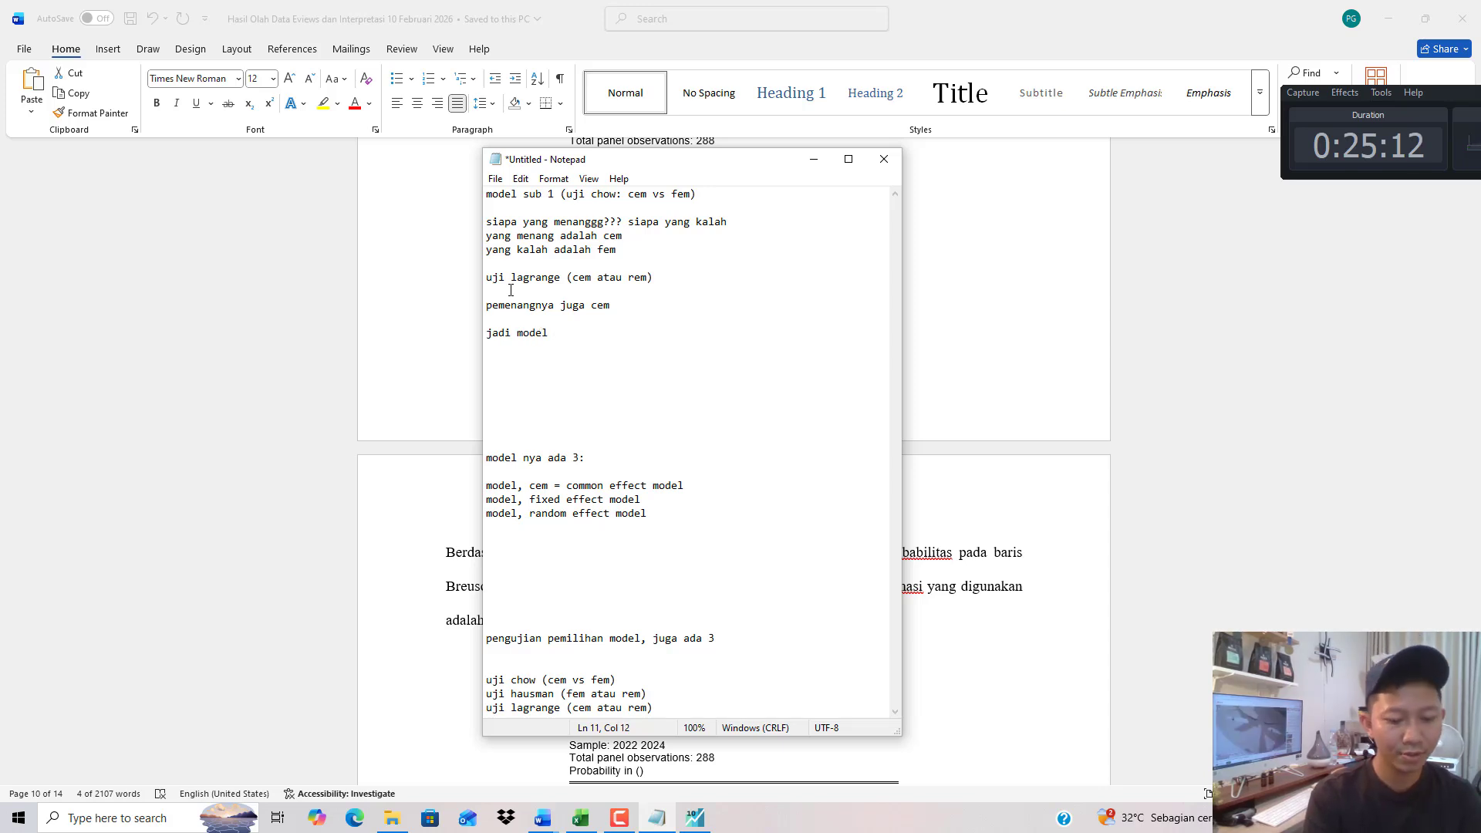
type("untuk sub")
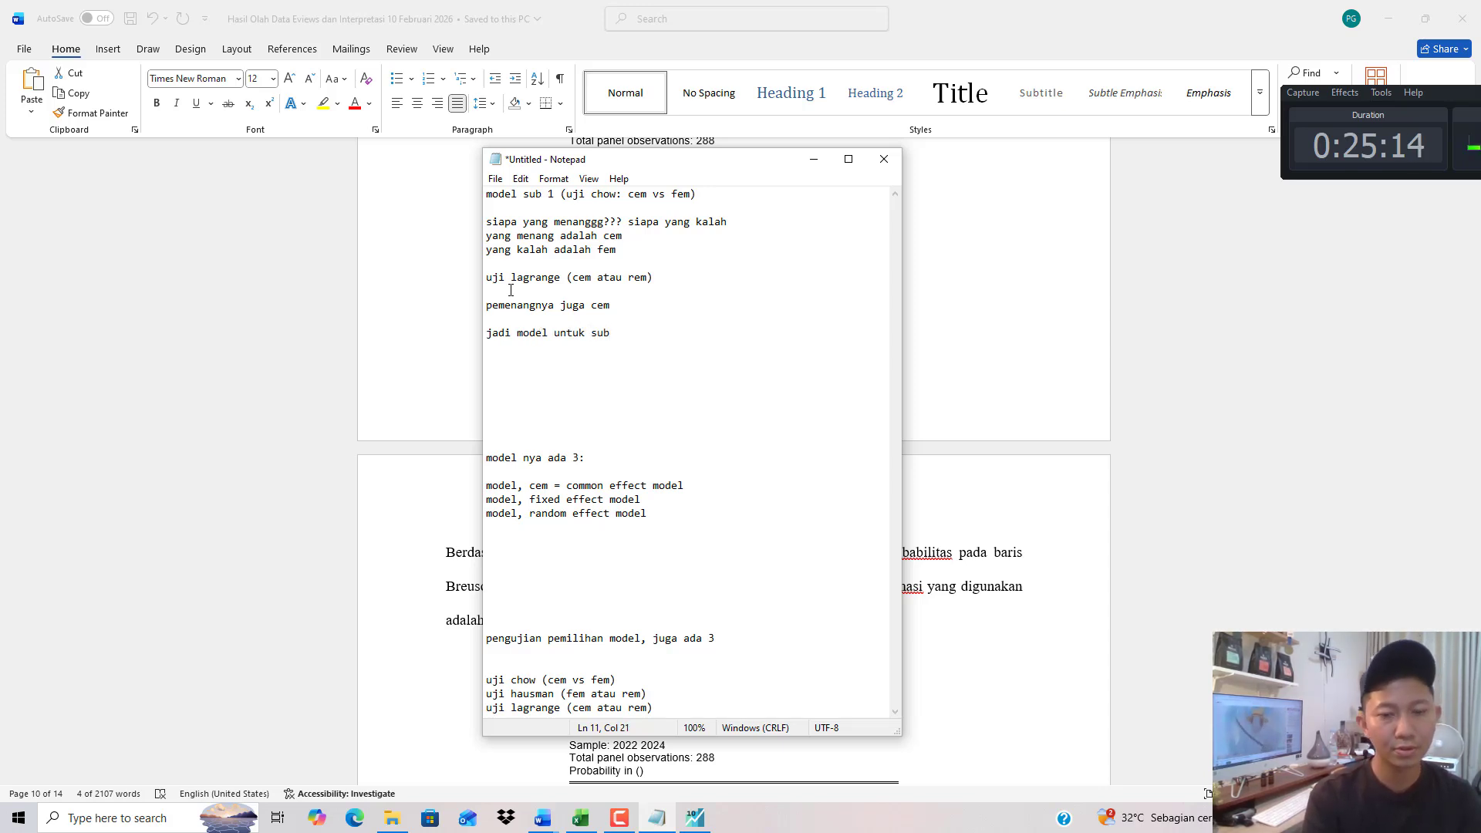
type("strukt")
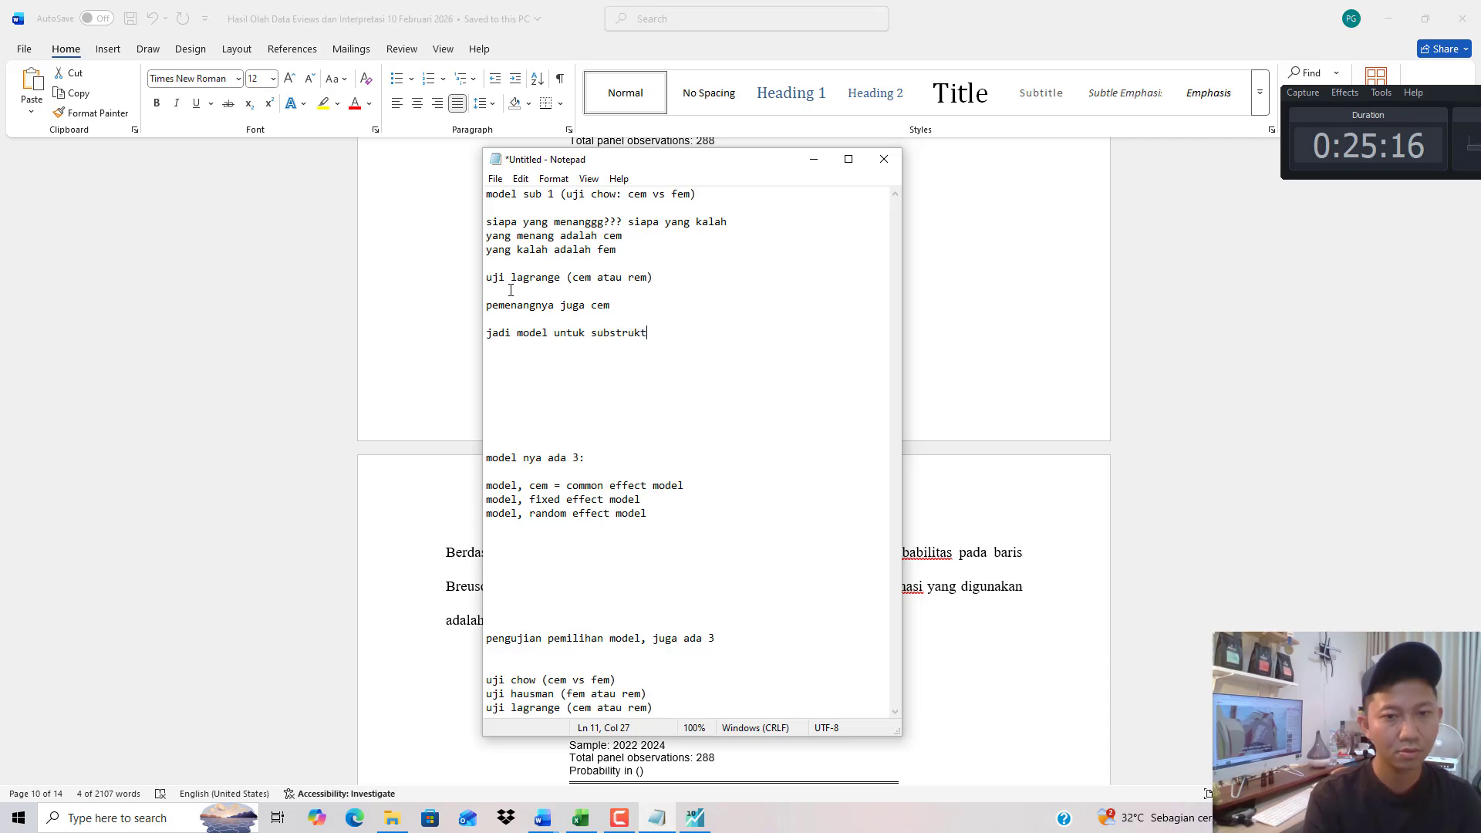
type("ur 1 pake m")
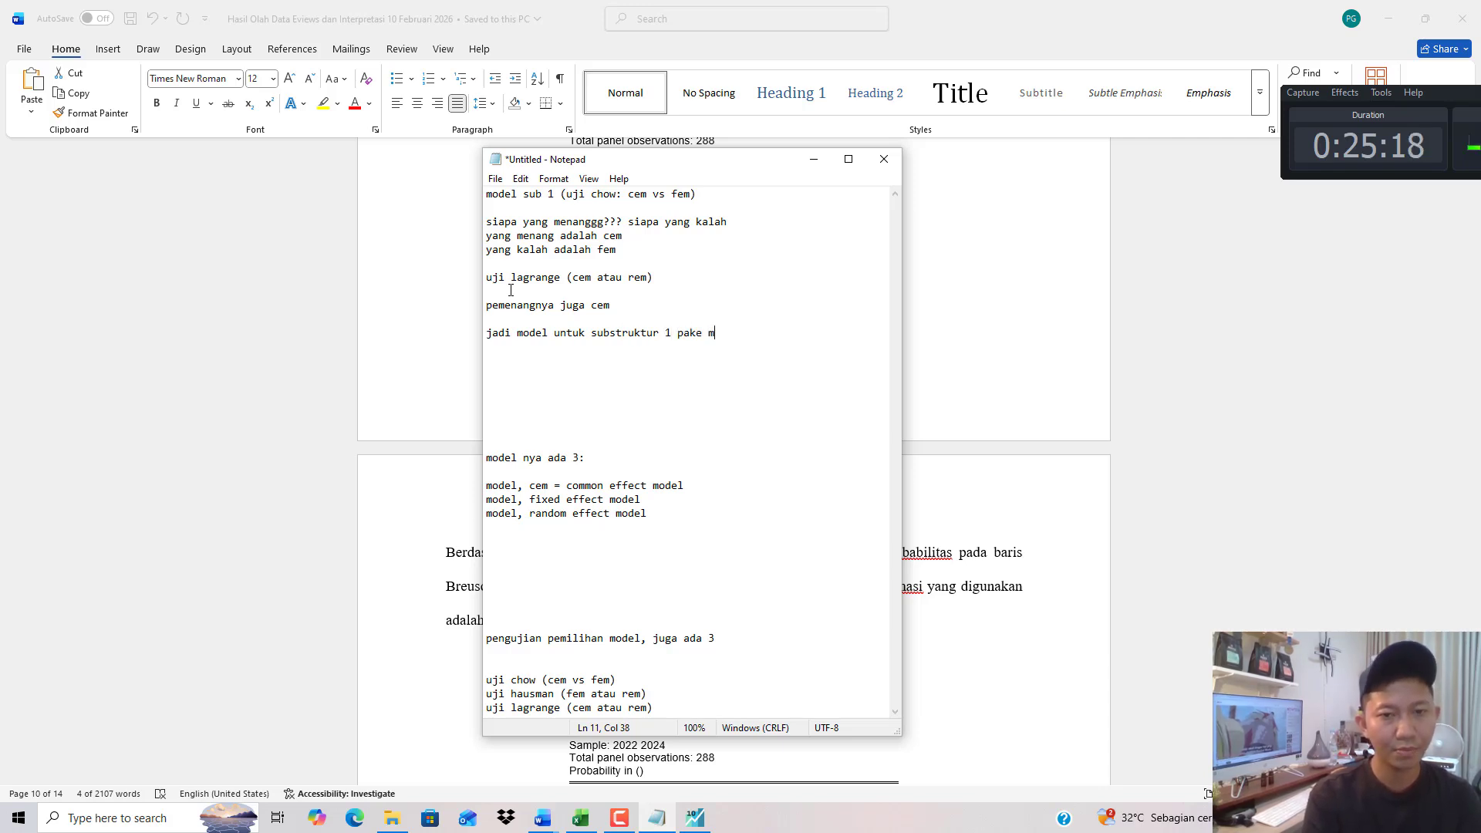
type("odel")
key("Return")
key("Return")
key("Return")
key("Return")
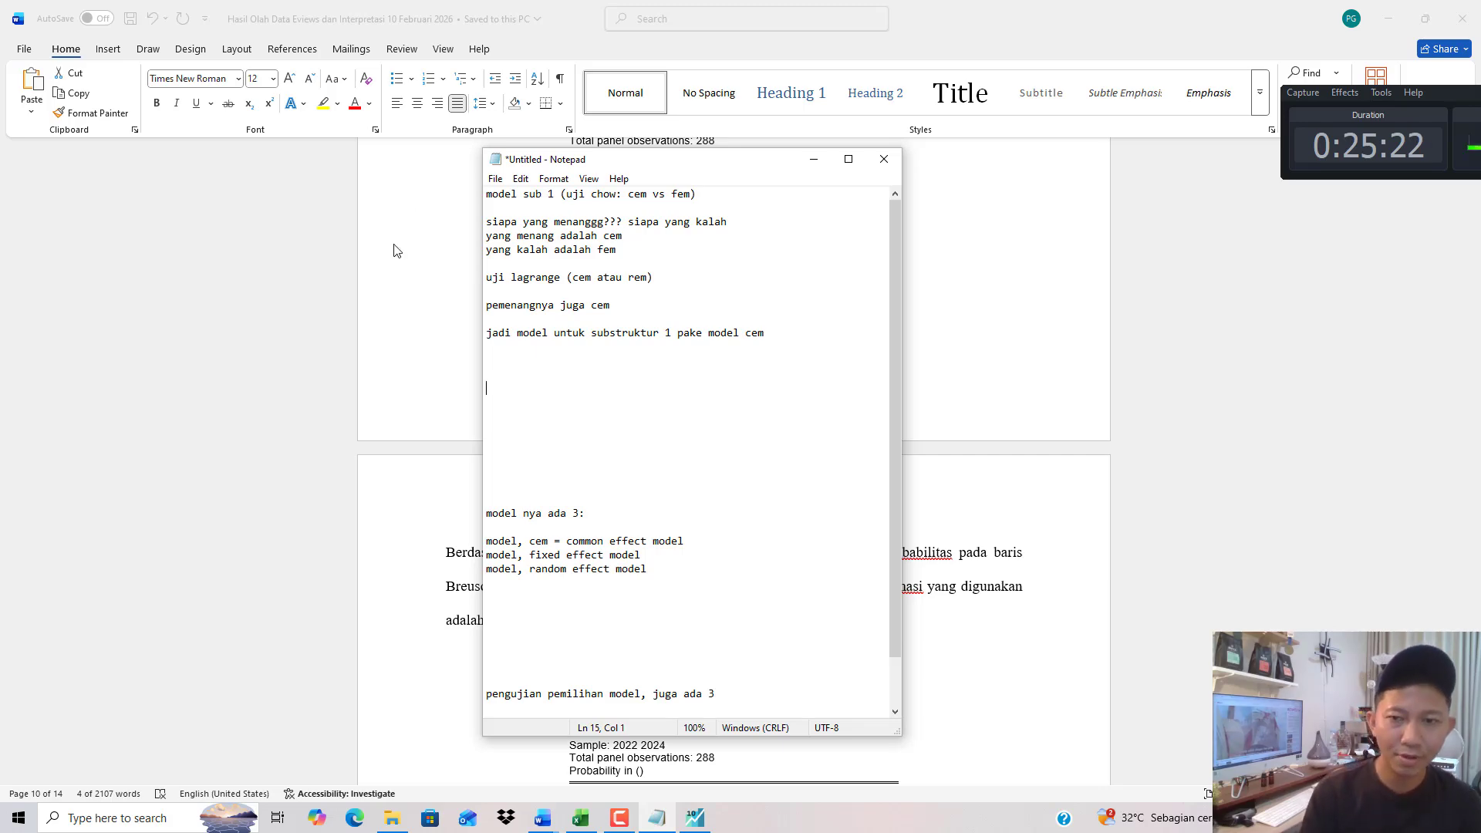
Look back over the Hausman section in Word, and add the heading "model sub 2 (uji chow)" below the conclusion in Notepad.
left_click(843, 320)
scroll(810, 319, "up", 3)
scroll(809, 319, "up", 7)
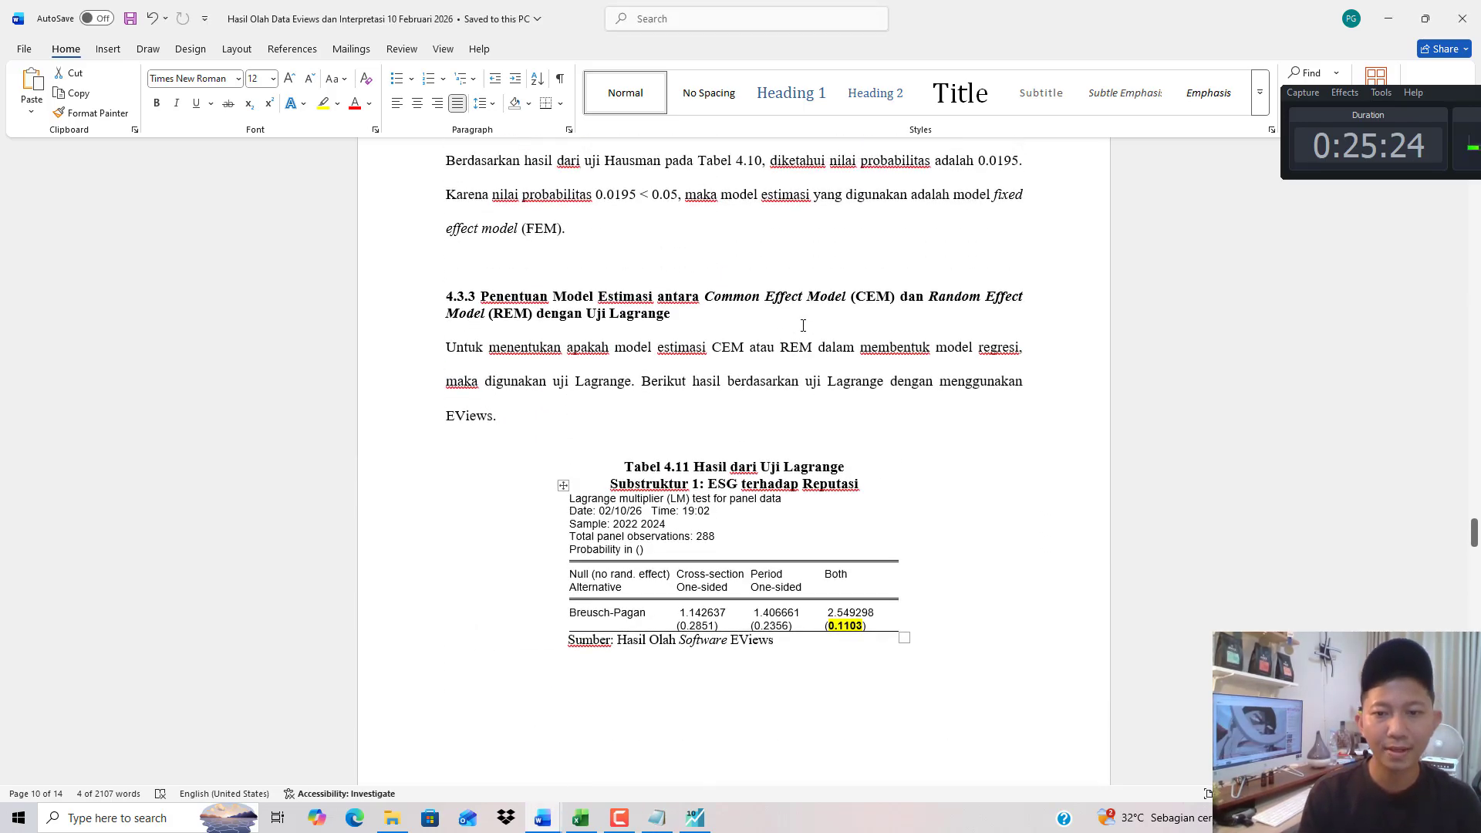
scroll(797, 325, "up", 6)
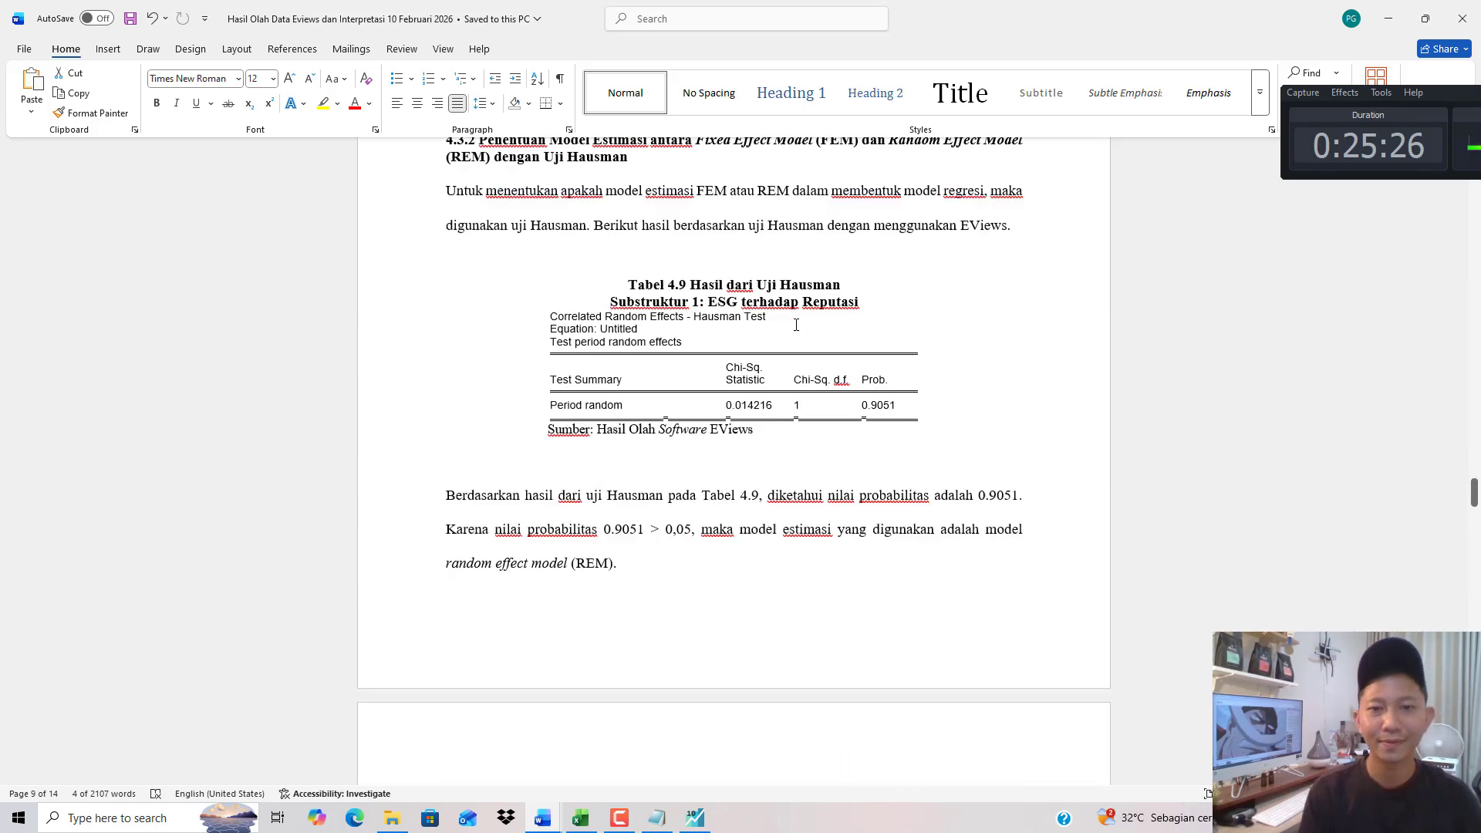
left_click(659, 822)
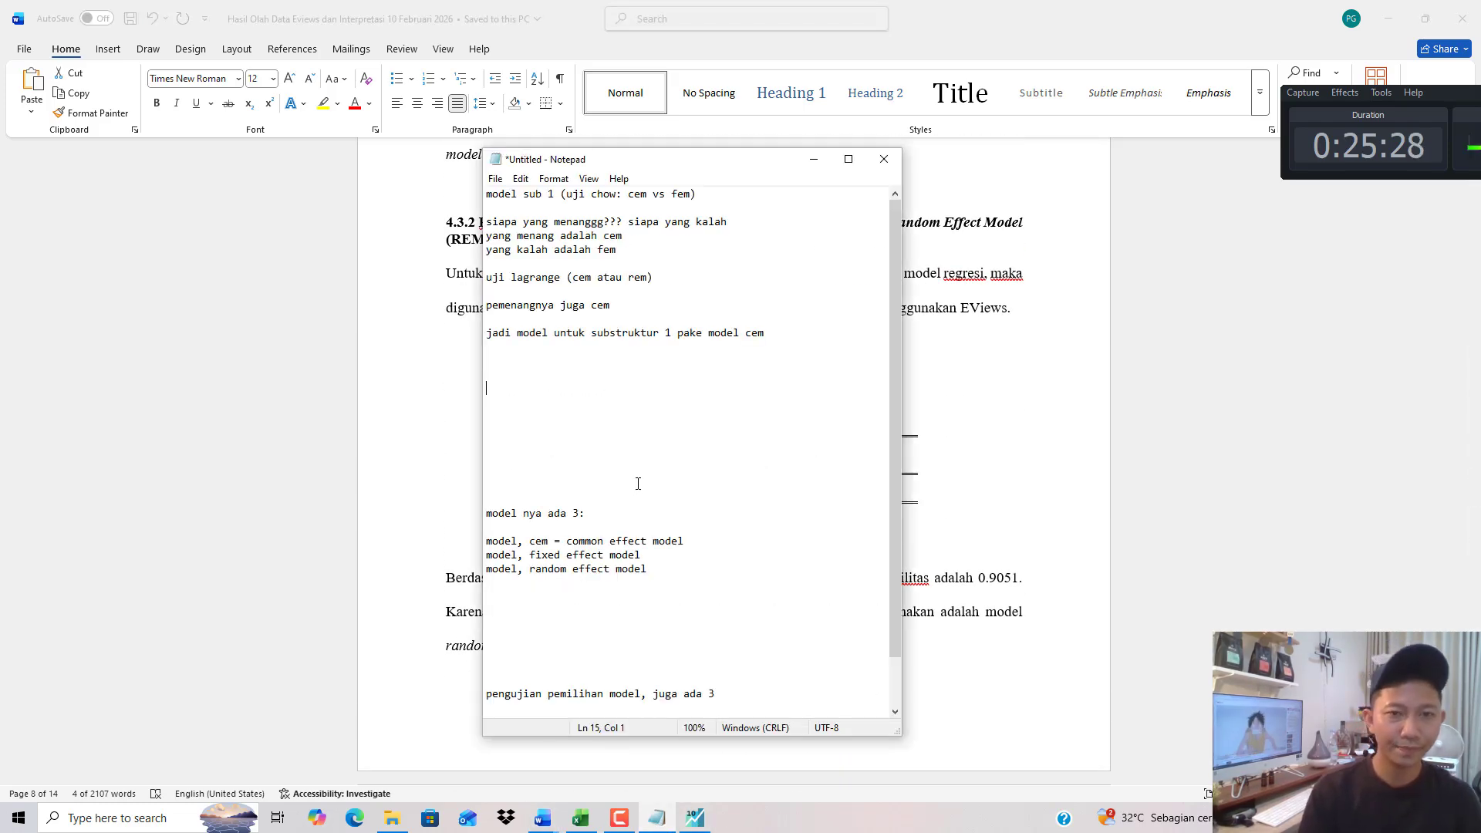
type("model sub 2 (uji")
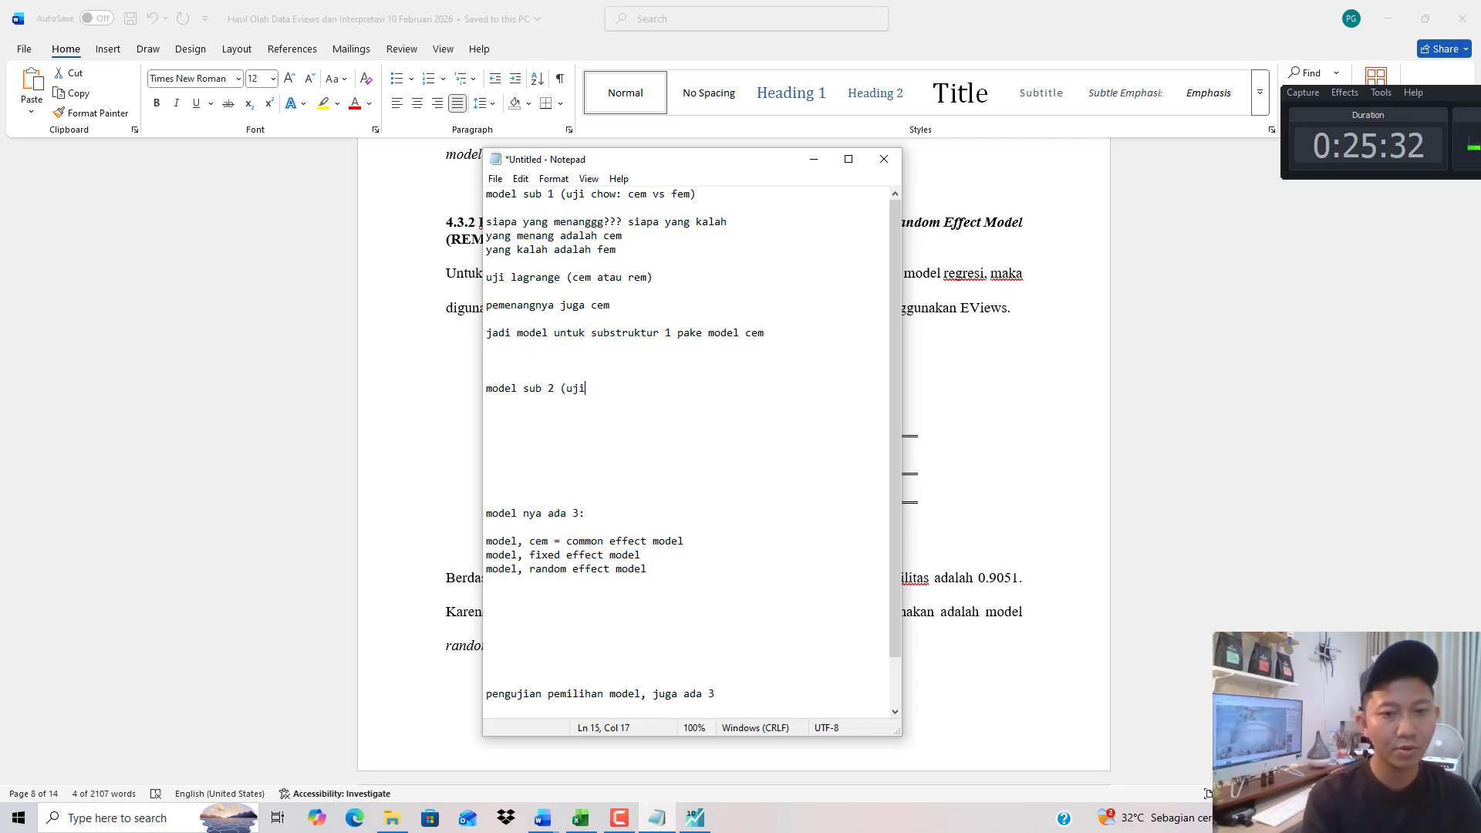
type(" chow")
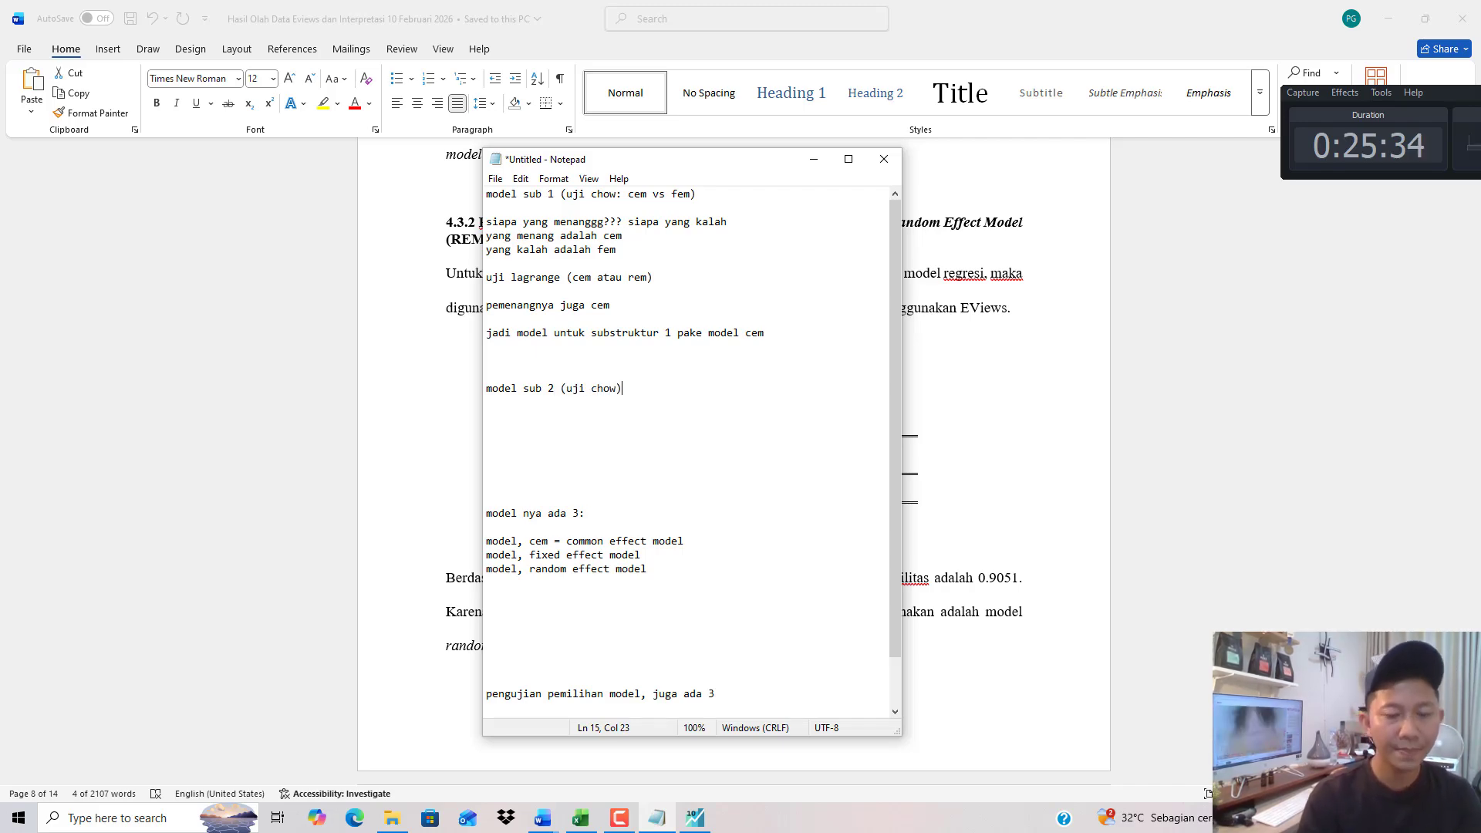
Switch to the Word document and examine the Period Chi-square probability in Tabel 4.8, the Substruktur 2 Chow test.
left_click(977, 459)
scroll(879, 451, "up", 15)
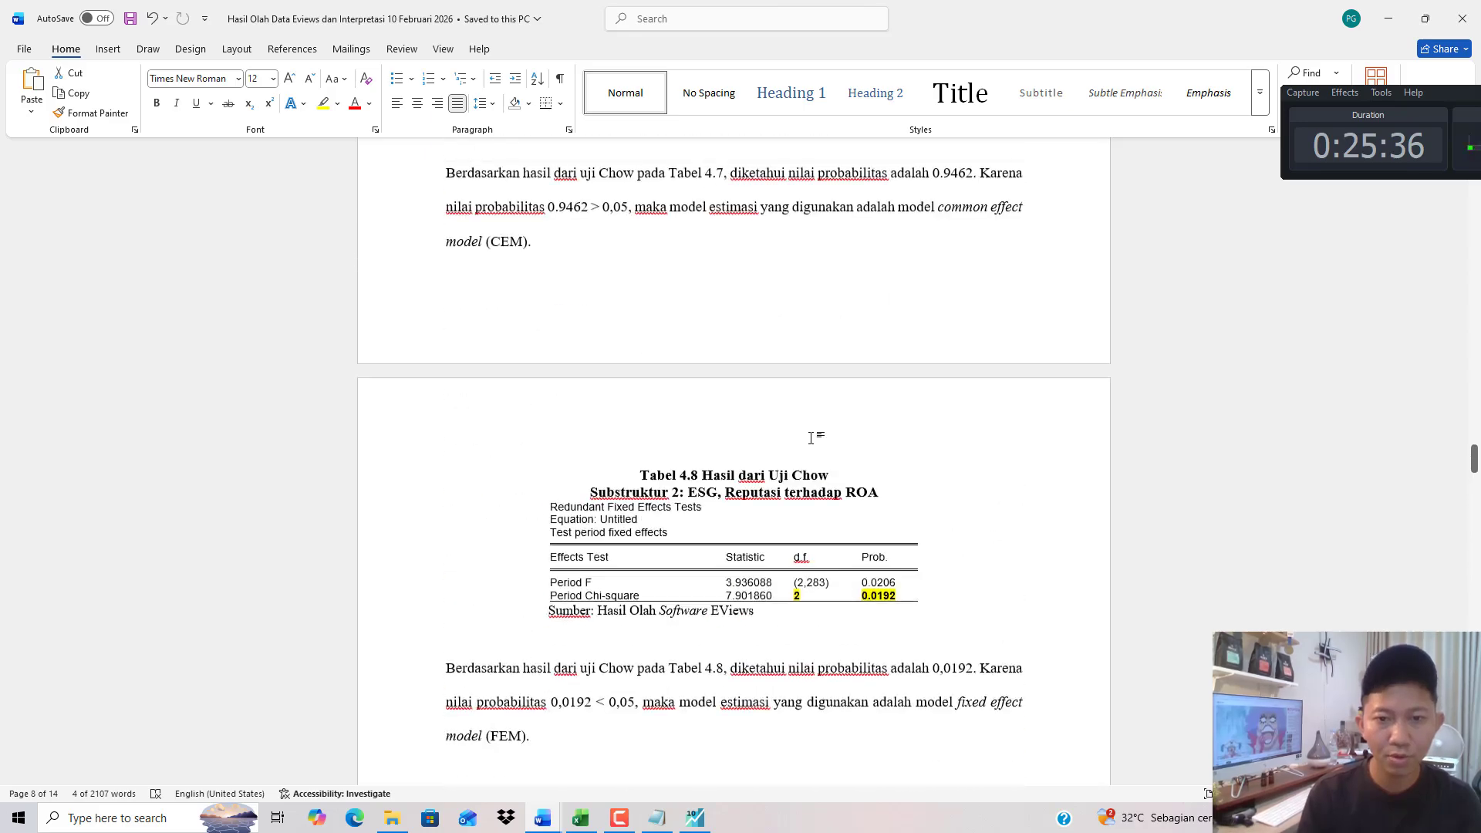
scroll(782, 442, "down", 8)
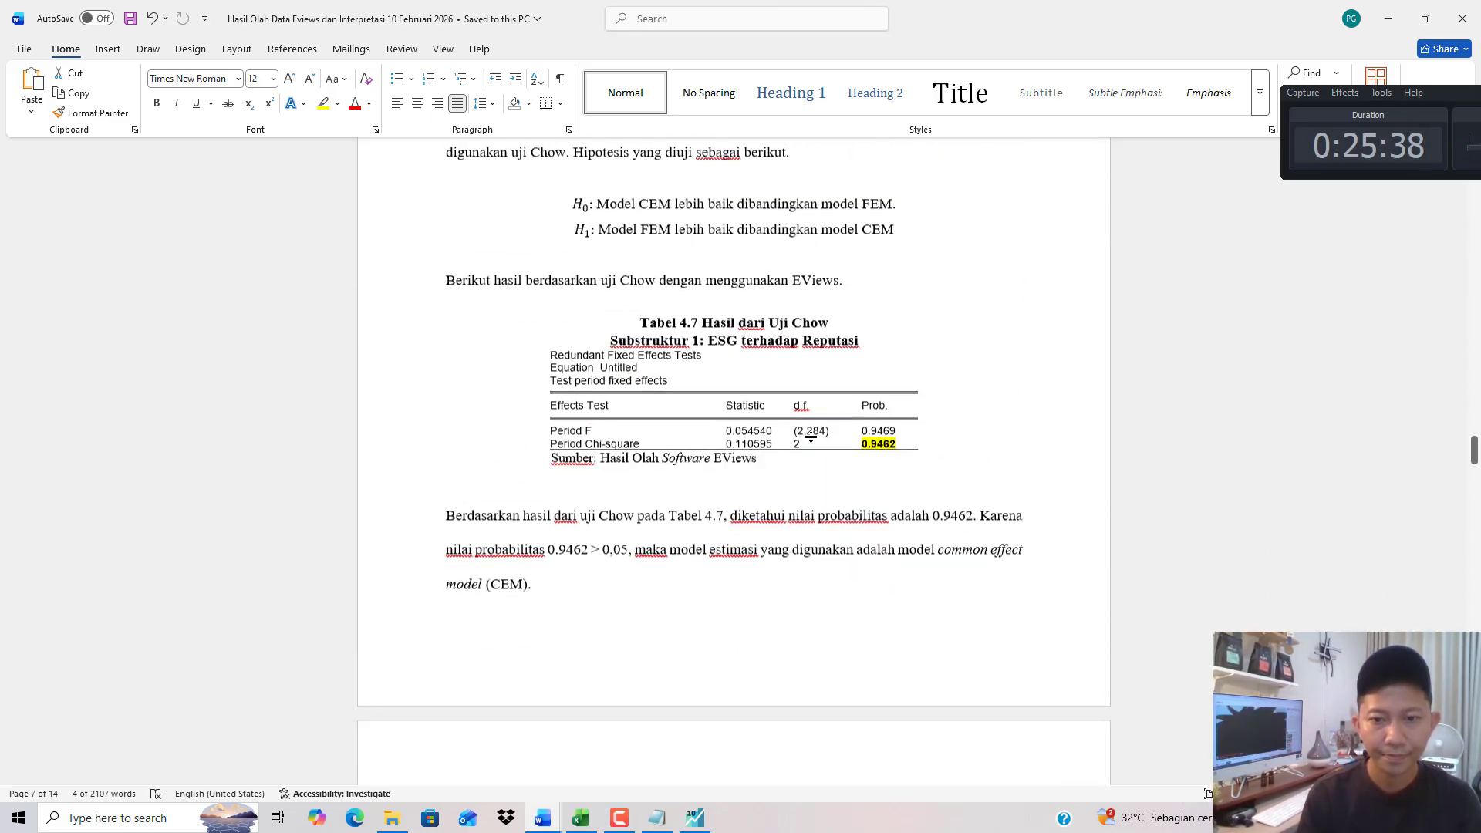
scroll(803, 367, "down", 5)
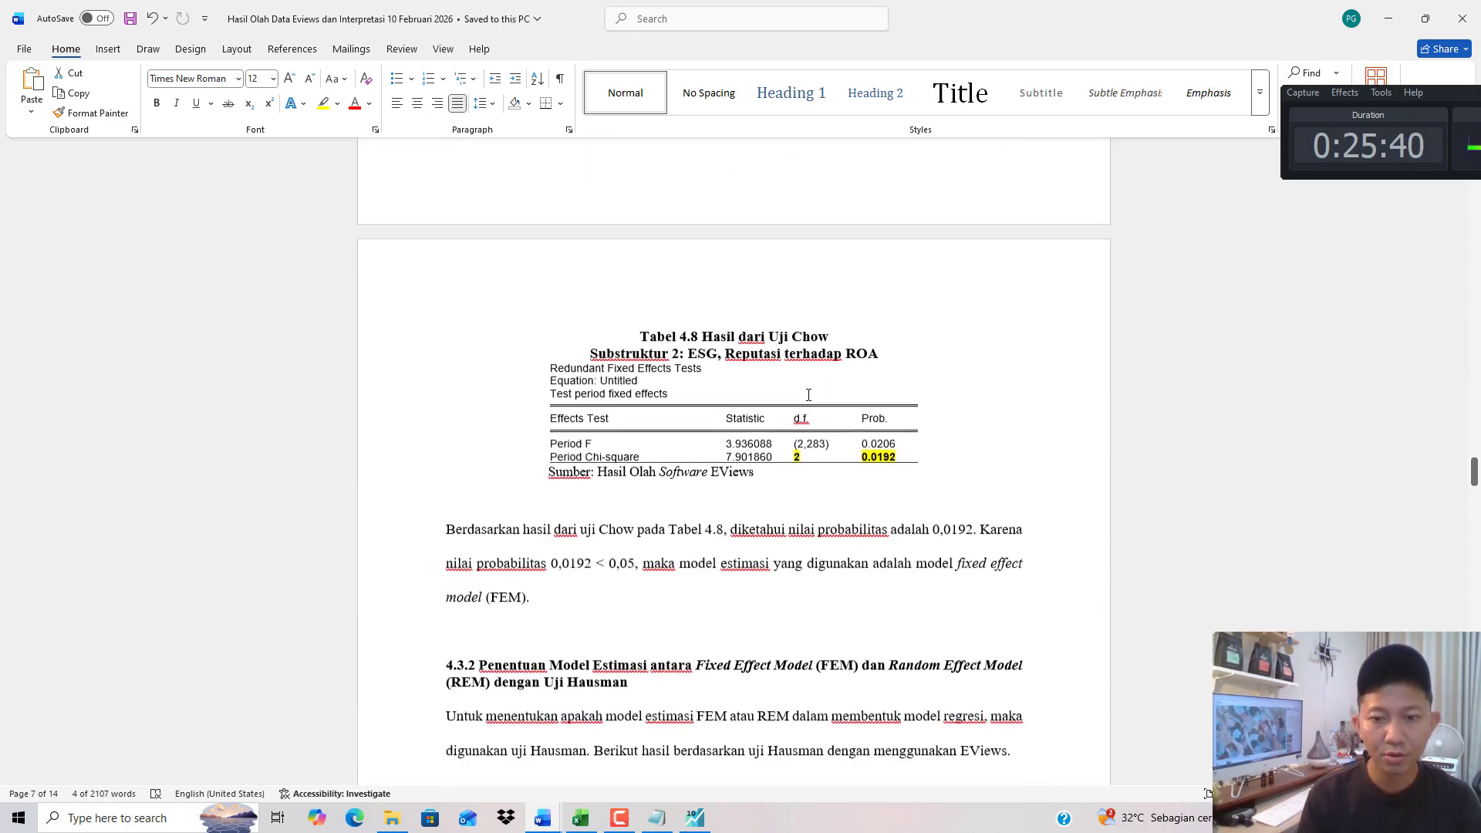
double_click(887, 453)
left_click_drag(880, 460, 898, 457)
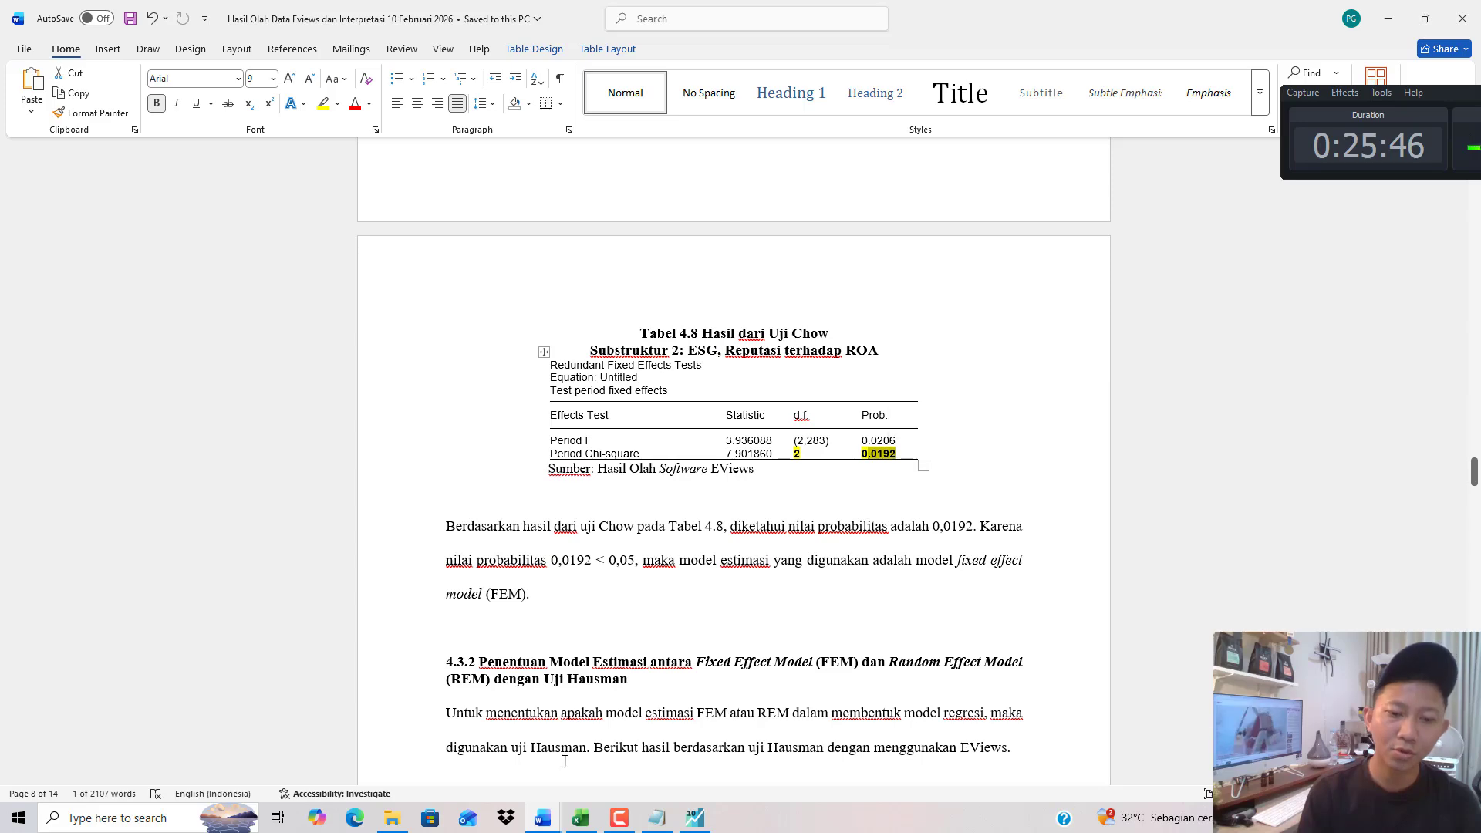
Switch to EViews and re-estimate the equation lnnroa esg lnnreputasi c with cross-section effects None and period effects Fixed.
key("alt+Tab")
left_click(191, 200)
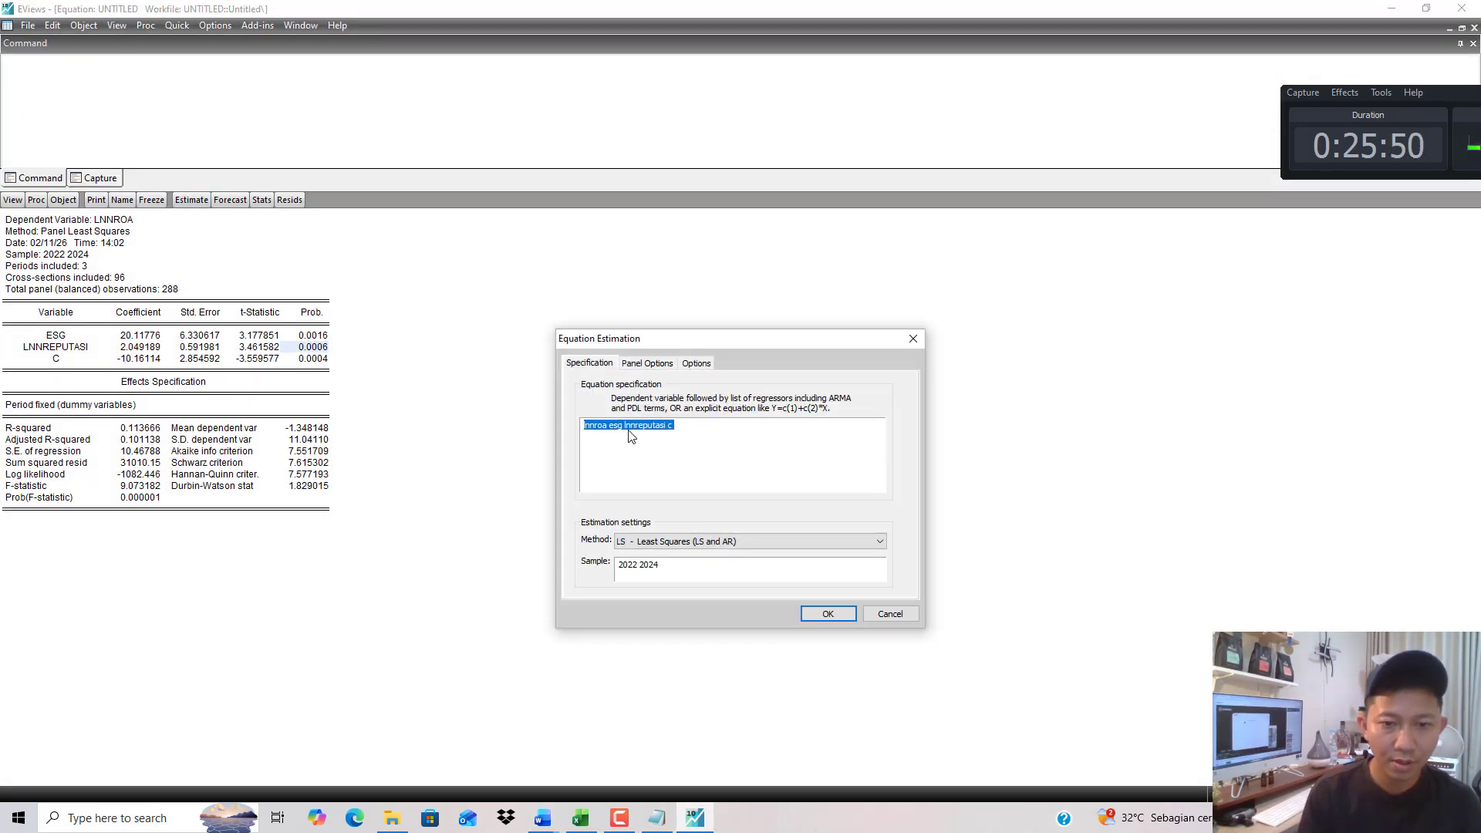
left_click(647, 363)
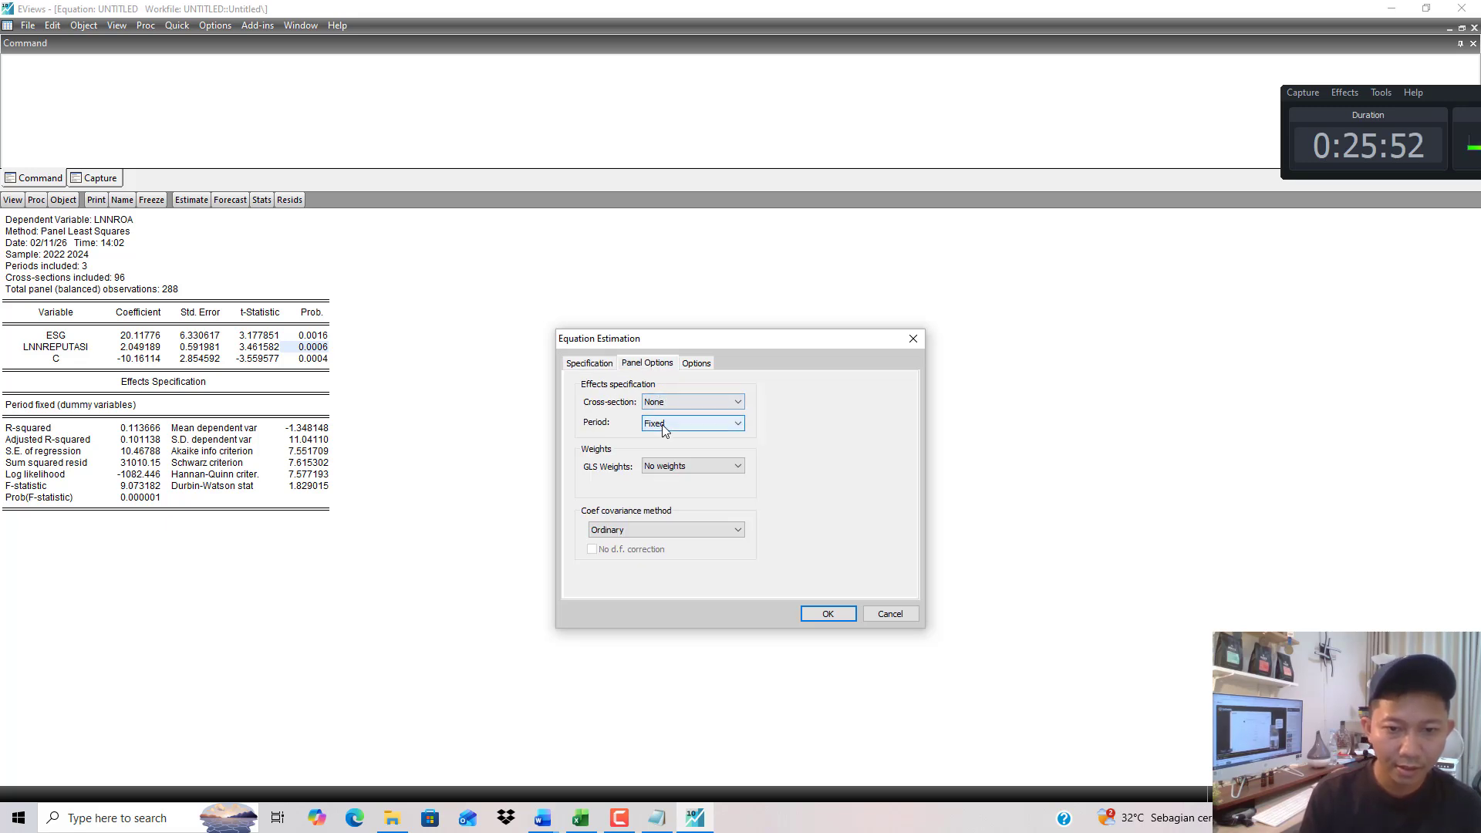
left_click(813, 618)
Run the Redundant Fixed Effects - Likelihood Ratio test on the equation and check the Period Chi-square probability.
left_click(12, 202)
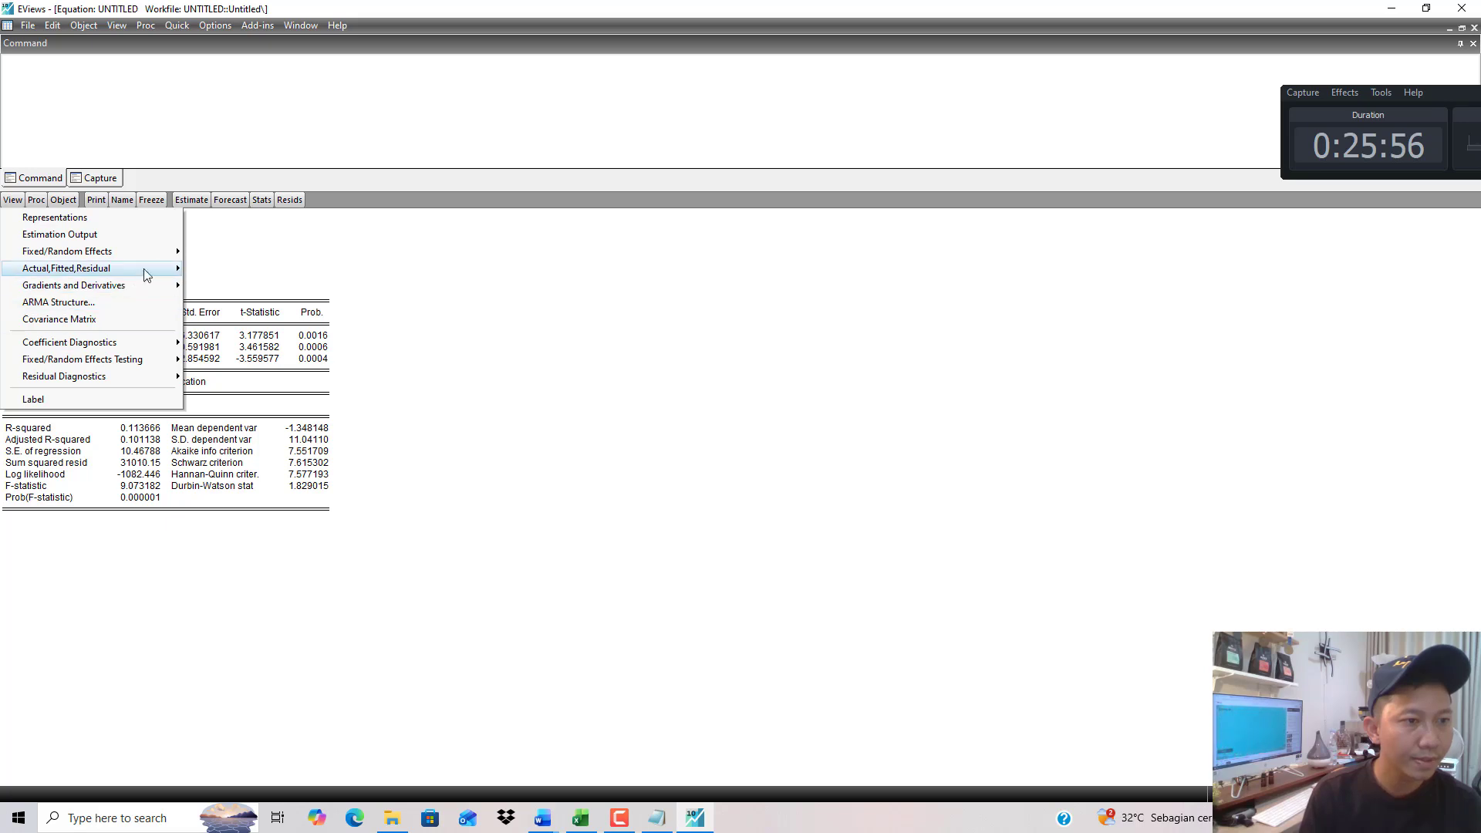
mouse_move(173, 359)
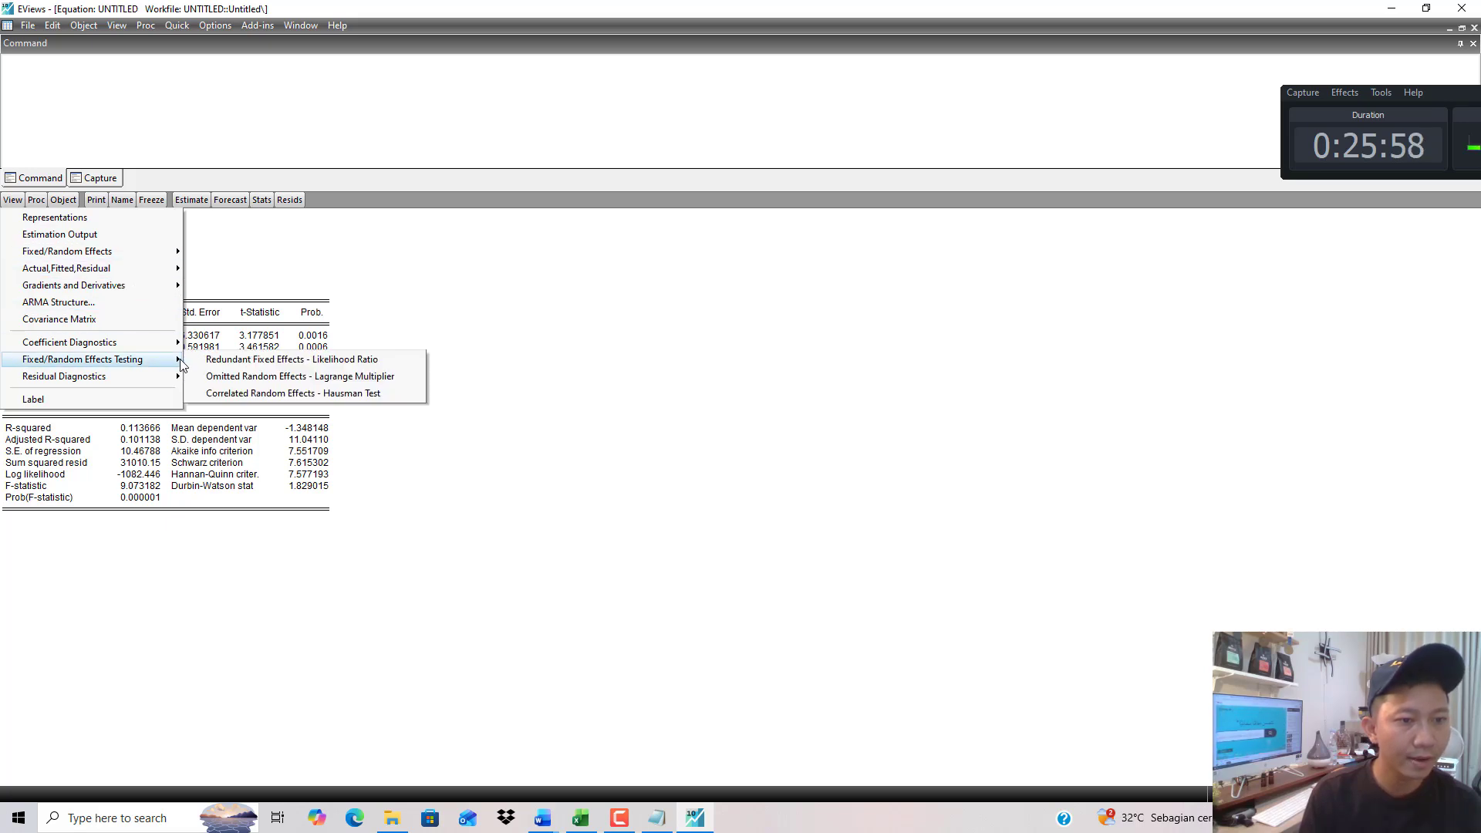
left_click(244, 360)
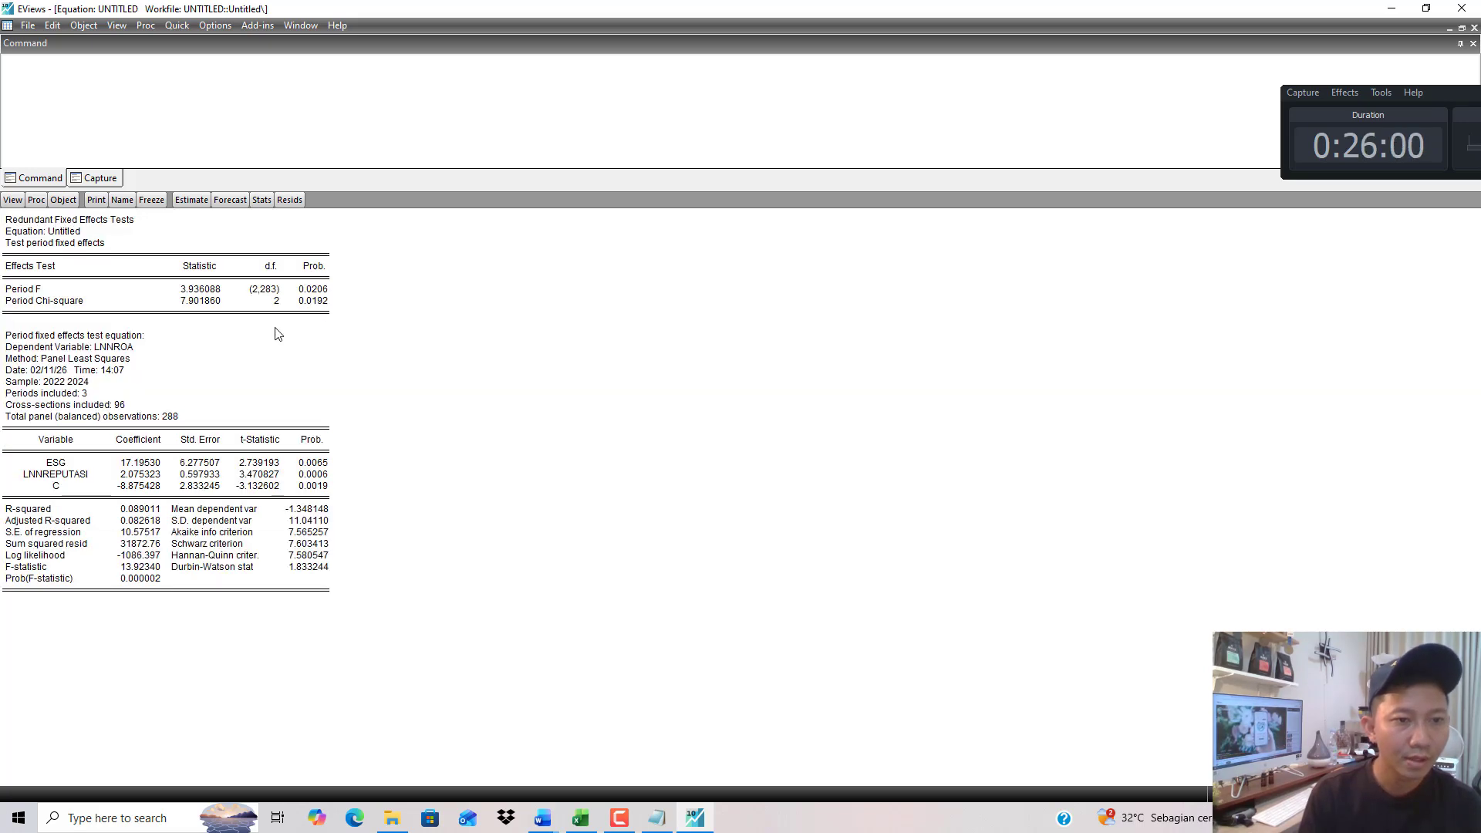
left_click(316, 302)
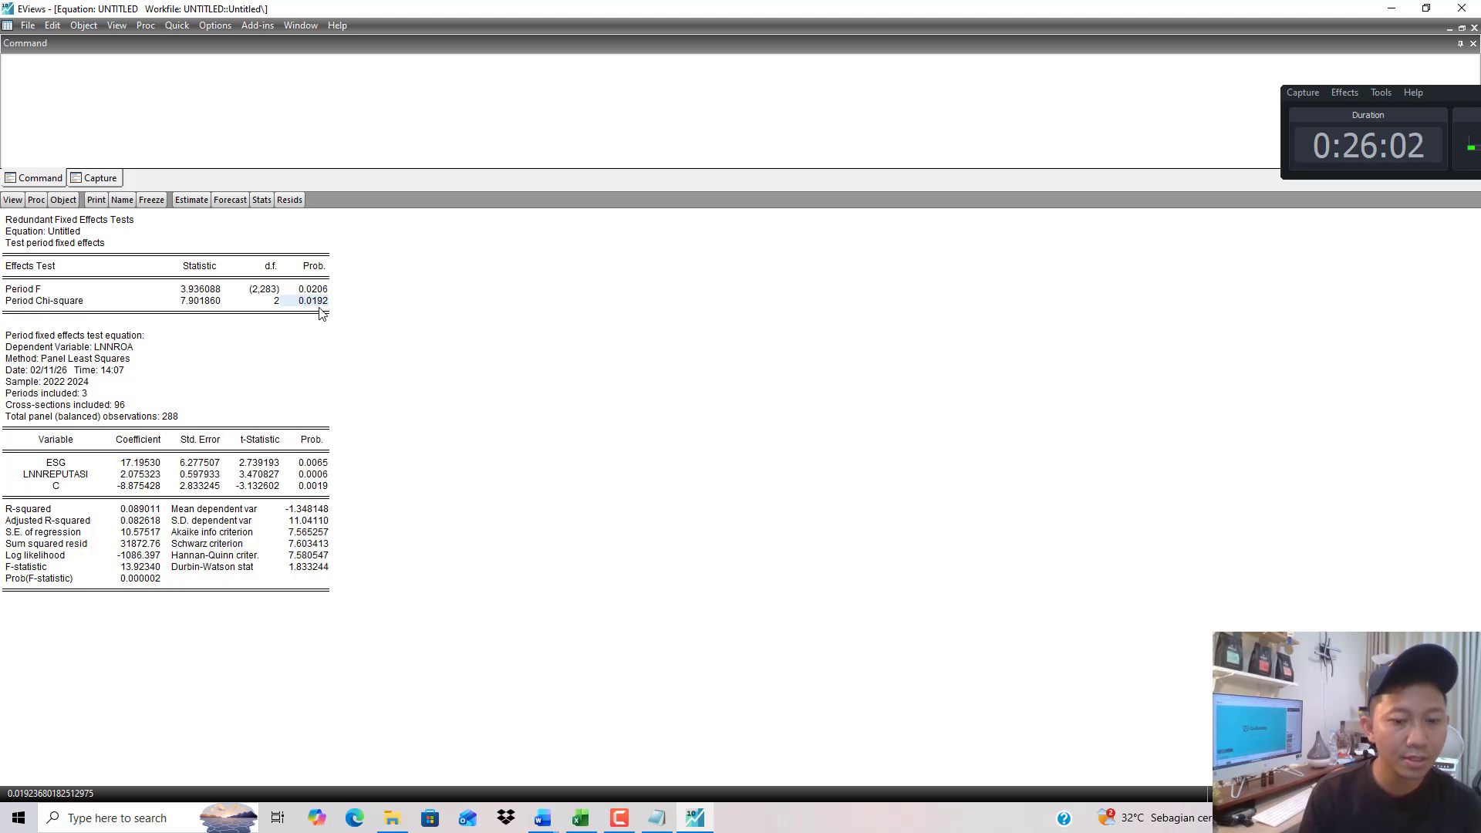
Return to the Hasil Olah Data Word document and place the Notepad notes so the Prob. column of Tabel 4.8 stays readable.
mouse_move(544, 817)
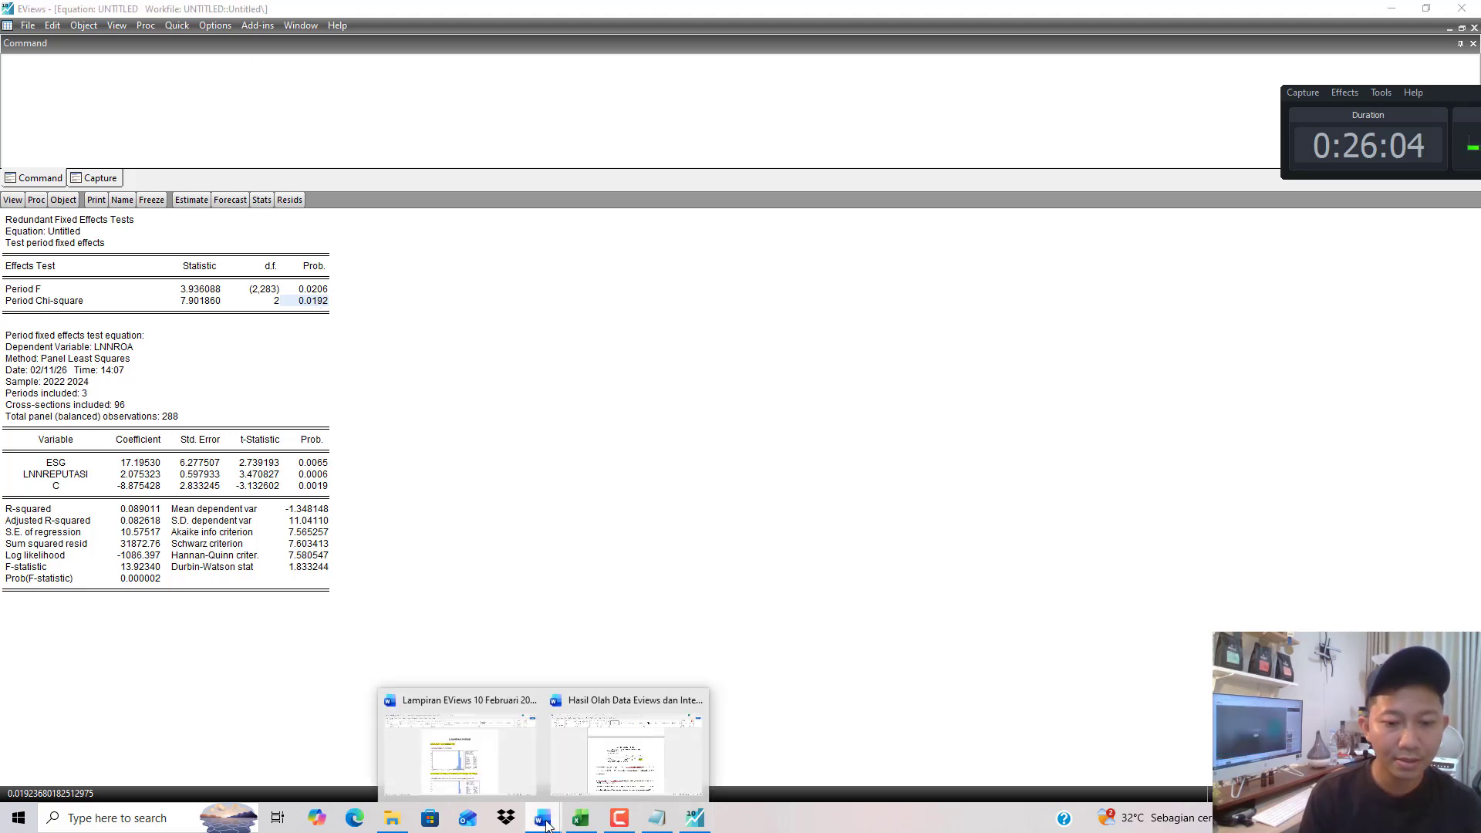
left_click(593, 750)
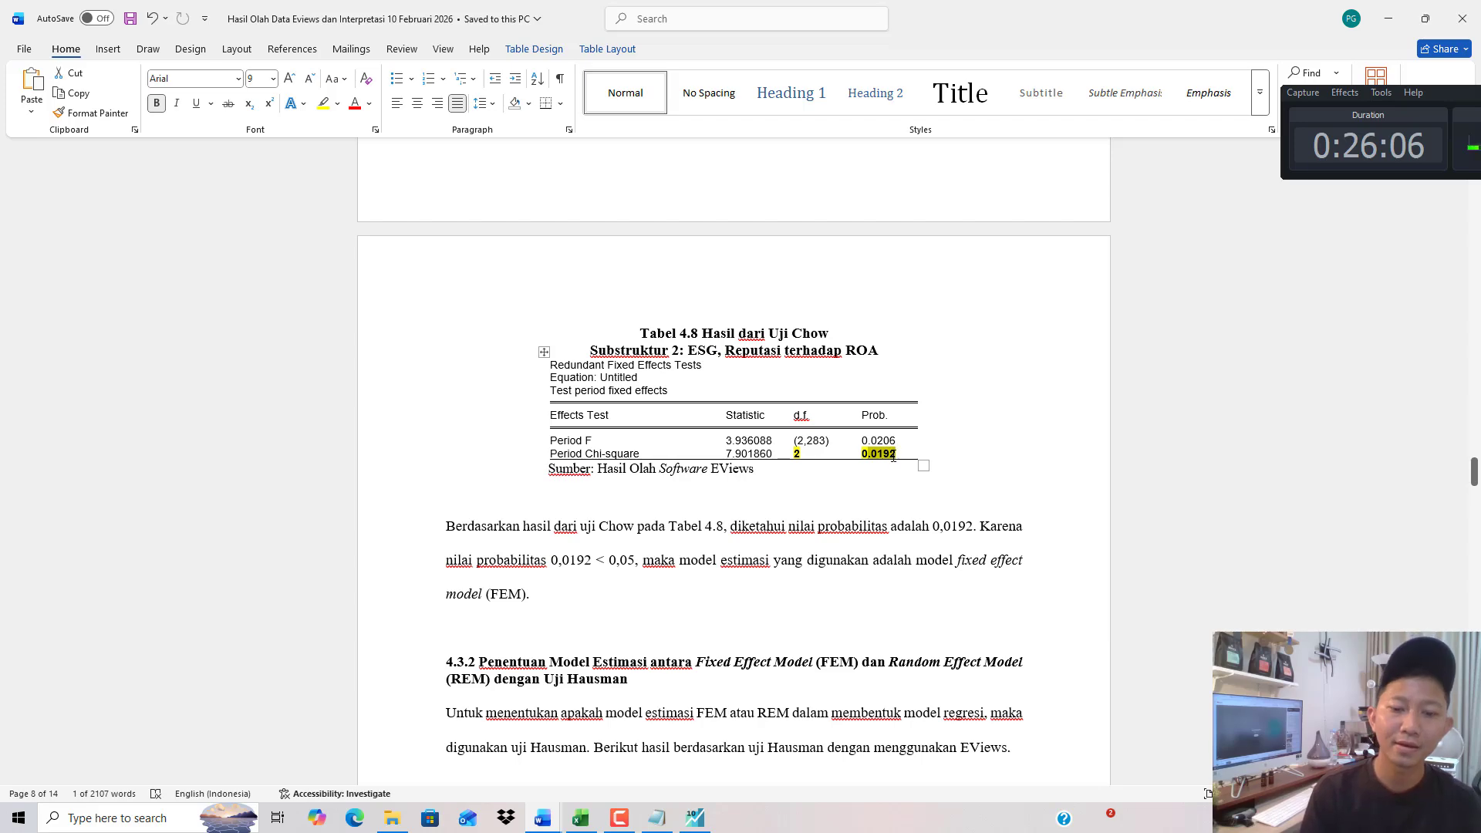
left_click(654, 819)
left_click_drag(721, 165, 473, 213)
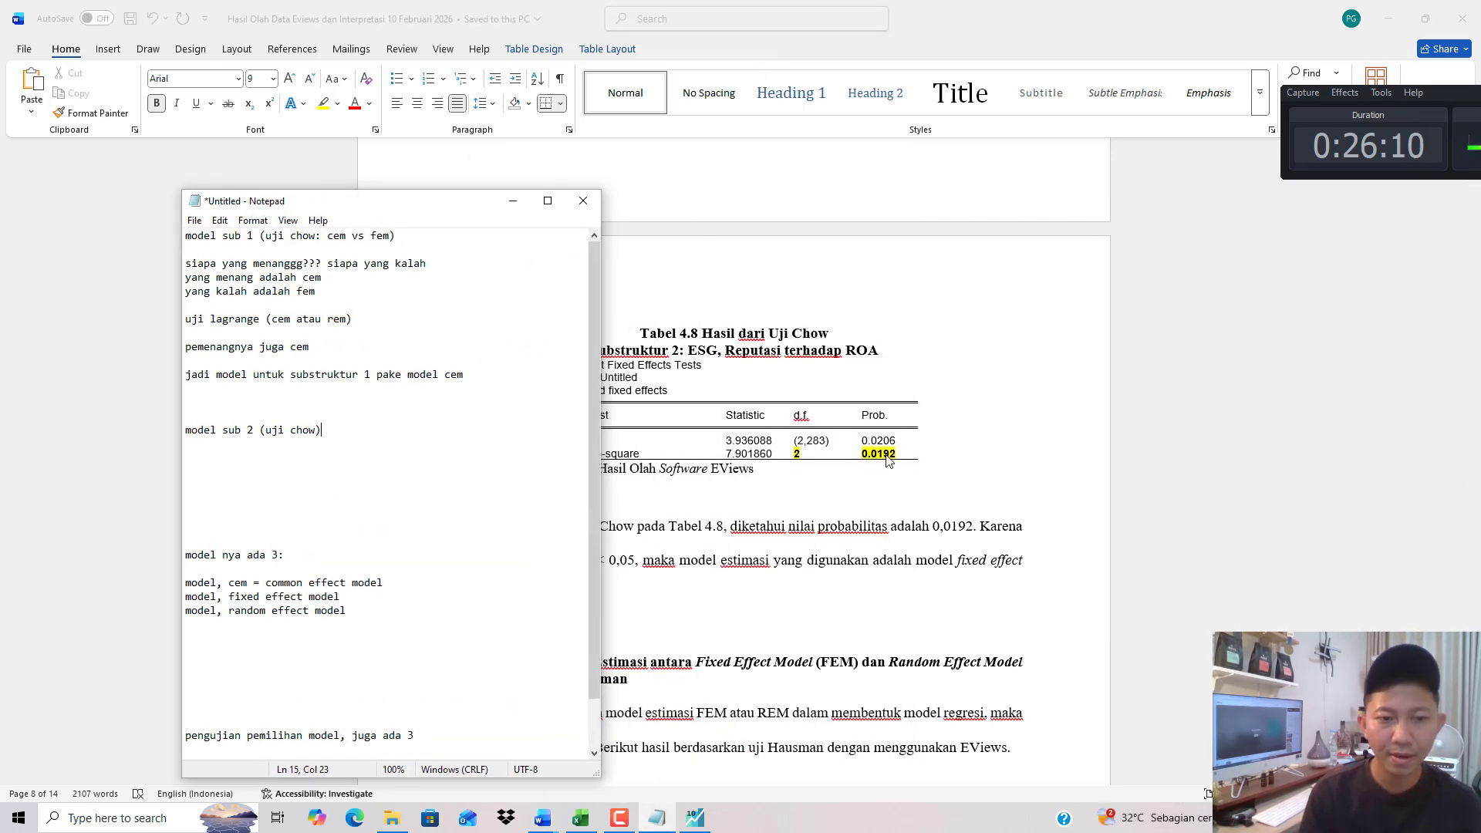
Under "model sub 2 (uji chow)" in the notes, add the lines "yang menang adalah si fem" and "yang kalah adalah si cem".
key("Return")
key("Return")
type("yang men")
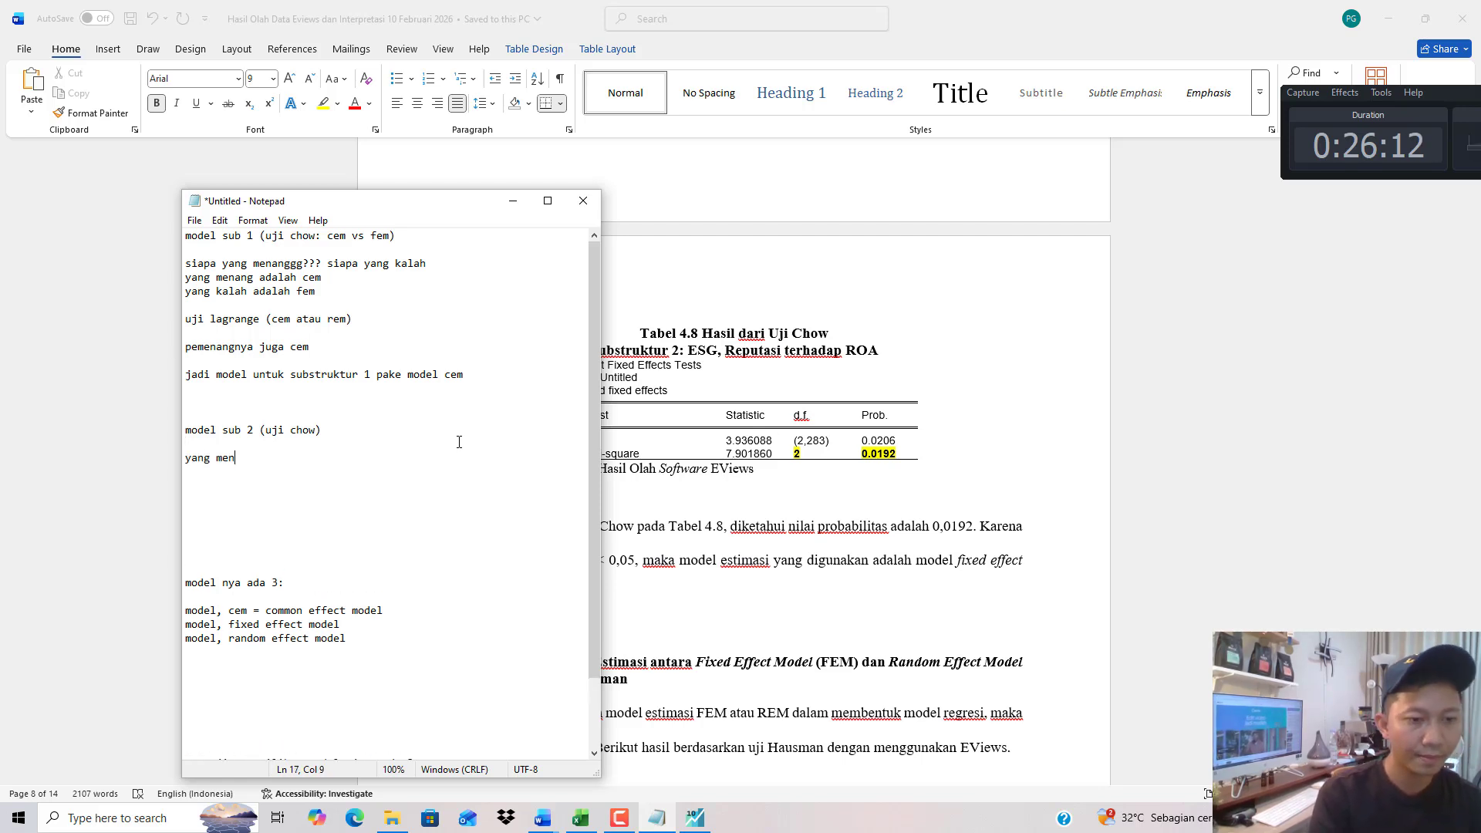
type("ang adalah si fem")
key("Return")
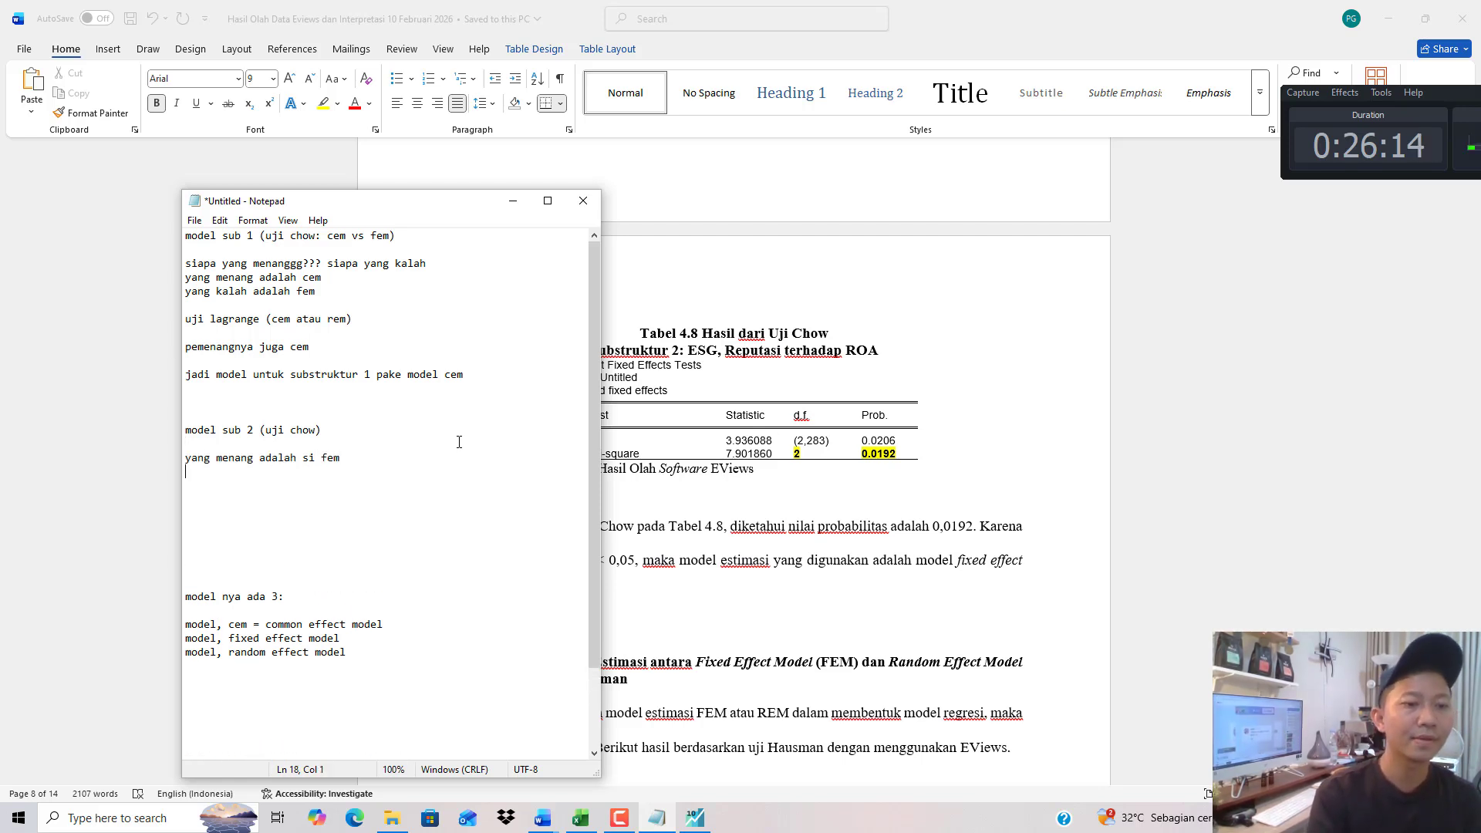
type("yang kalah ada")
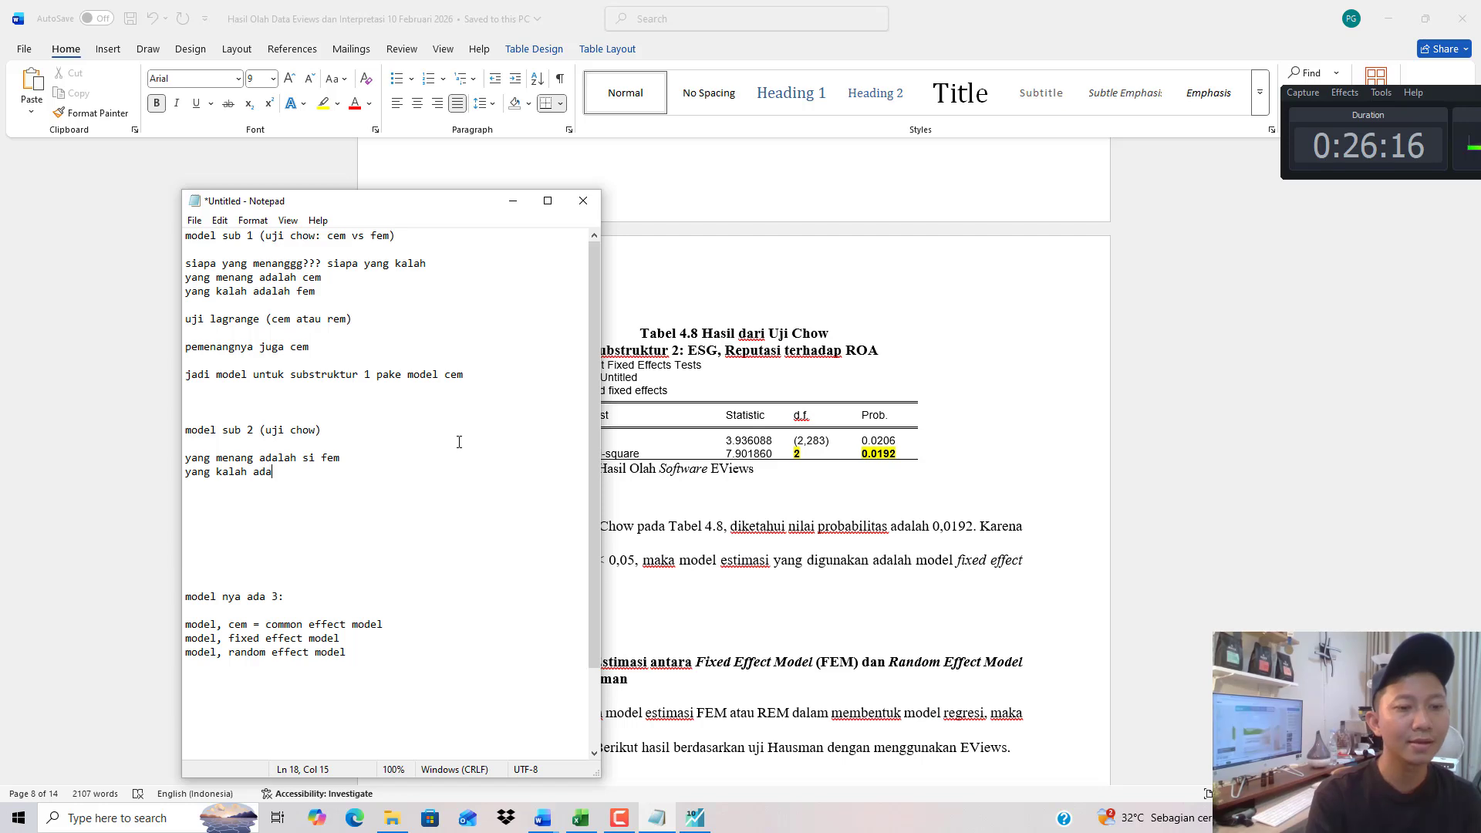
type("lah si cem")
key("Return")
key("Return")
key("Return")
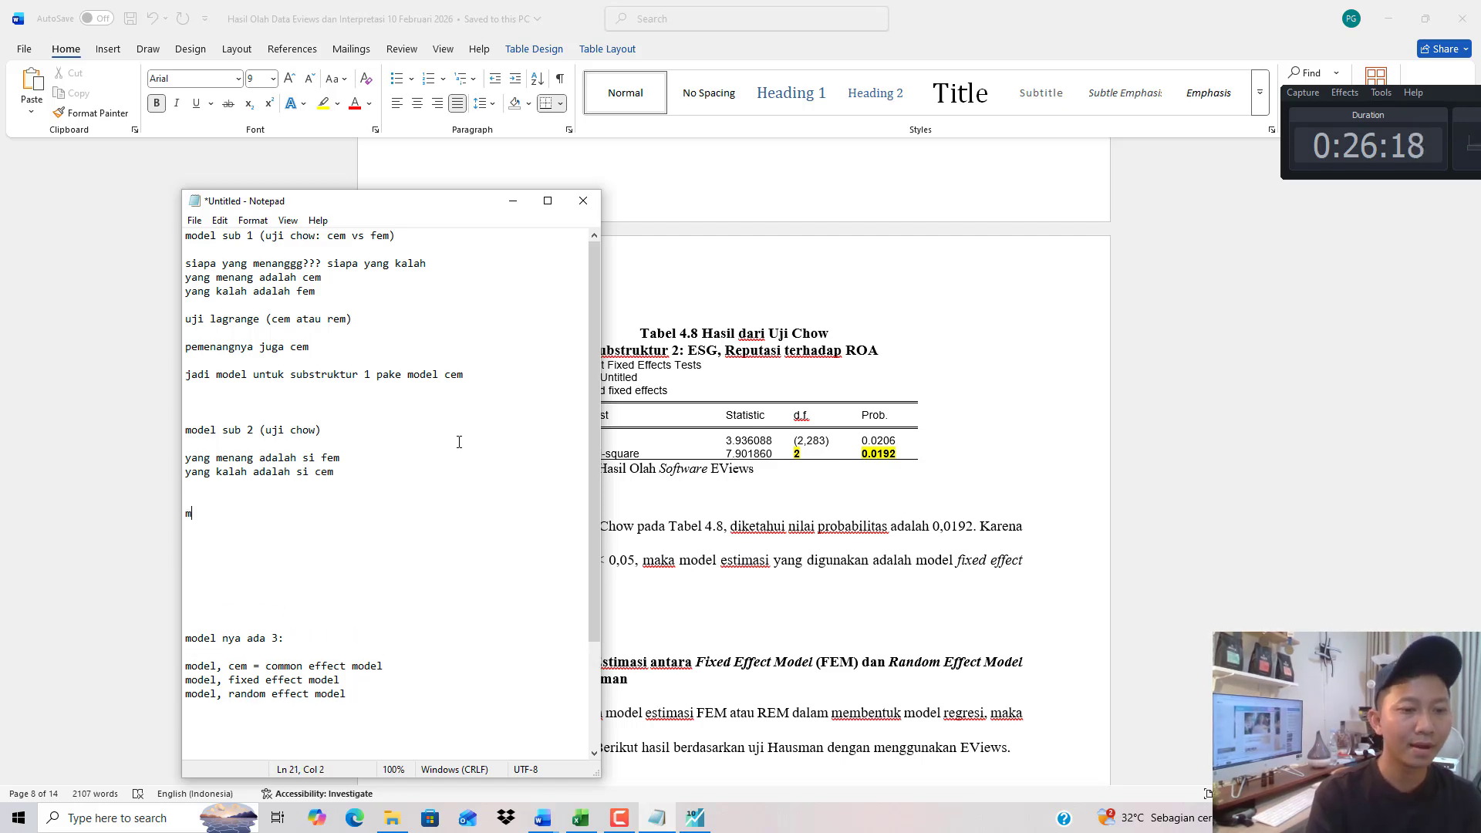
Add the follow-up lines "maka si fem tinggal melawan si rem" and "pake uji hausman" to the model sub 2 notes.
type("maka si fem ting")
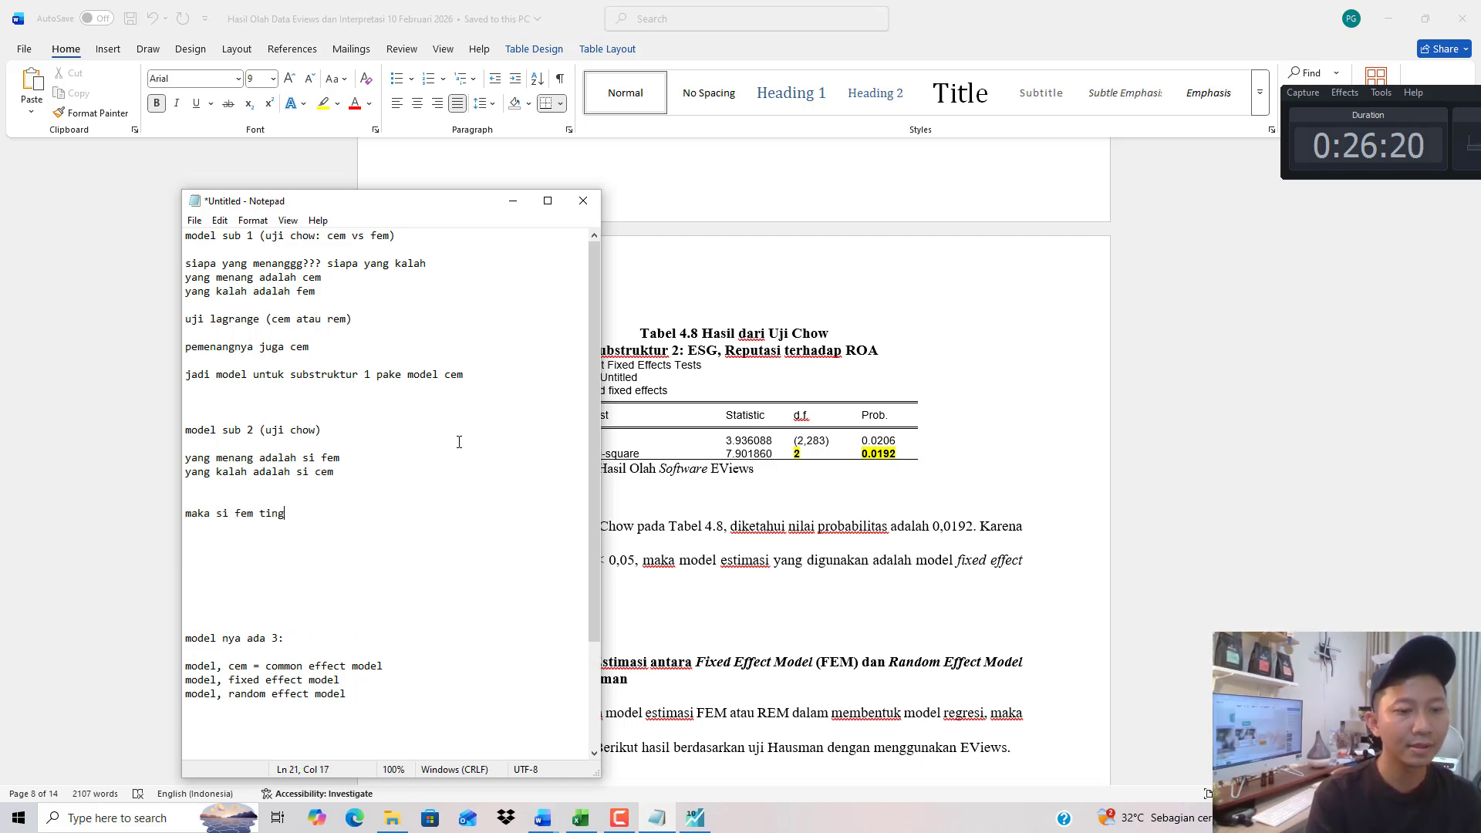
type("gal m")
type("elaw")
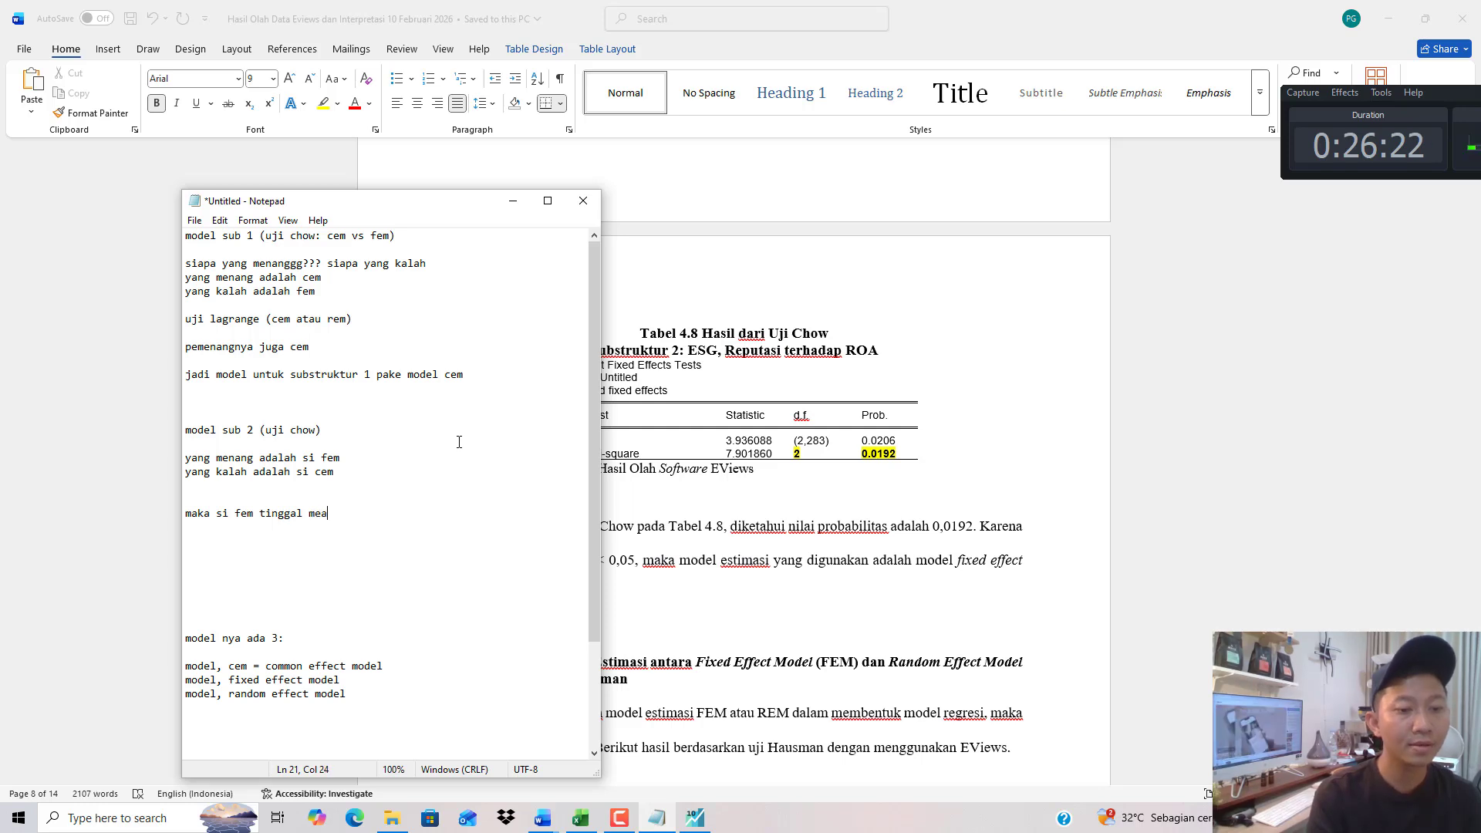
key("BackSpace")
key("BackSpace")
key("BackSpace")
type("elawan si rem")
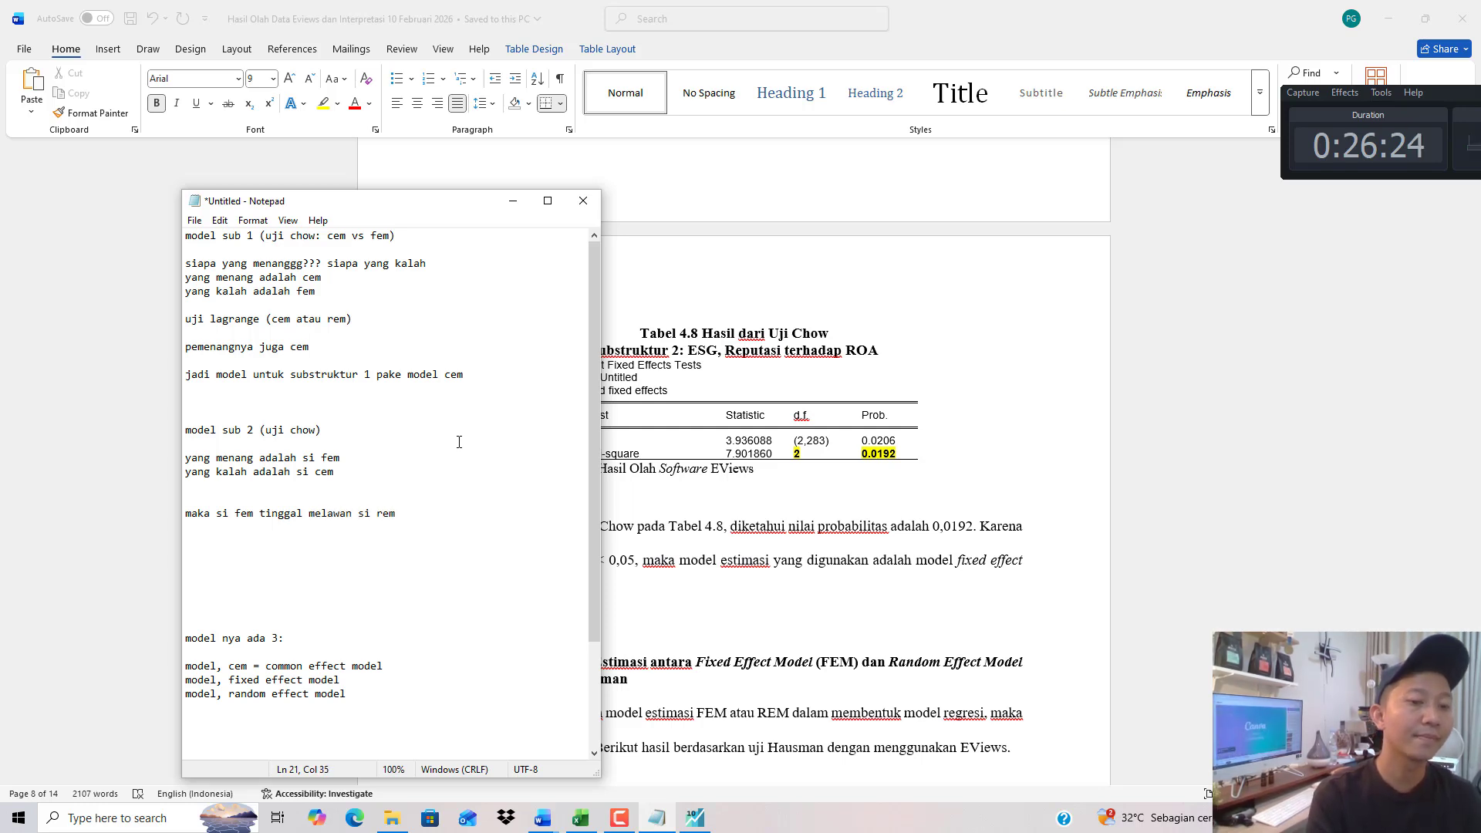
key("Return")
type("pake uji hausman")
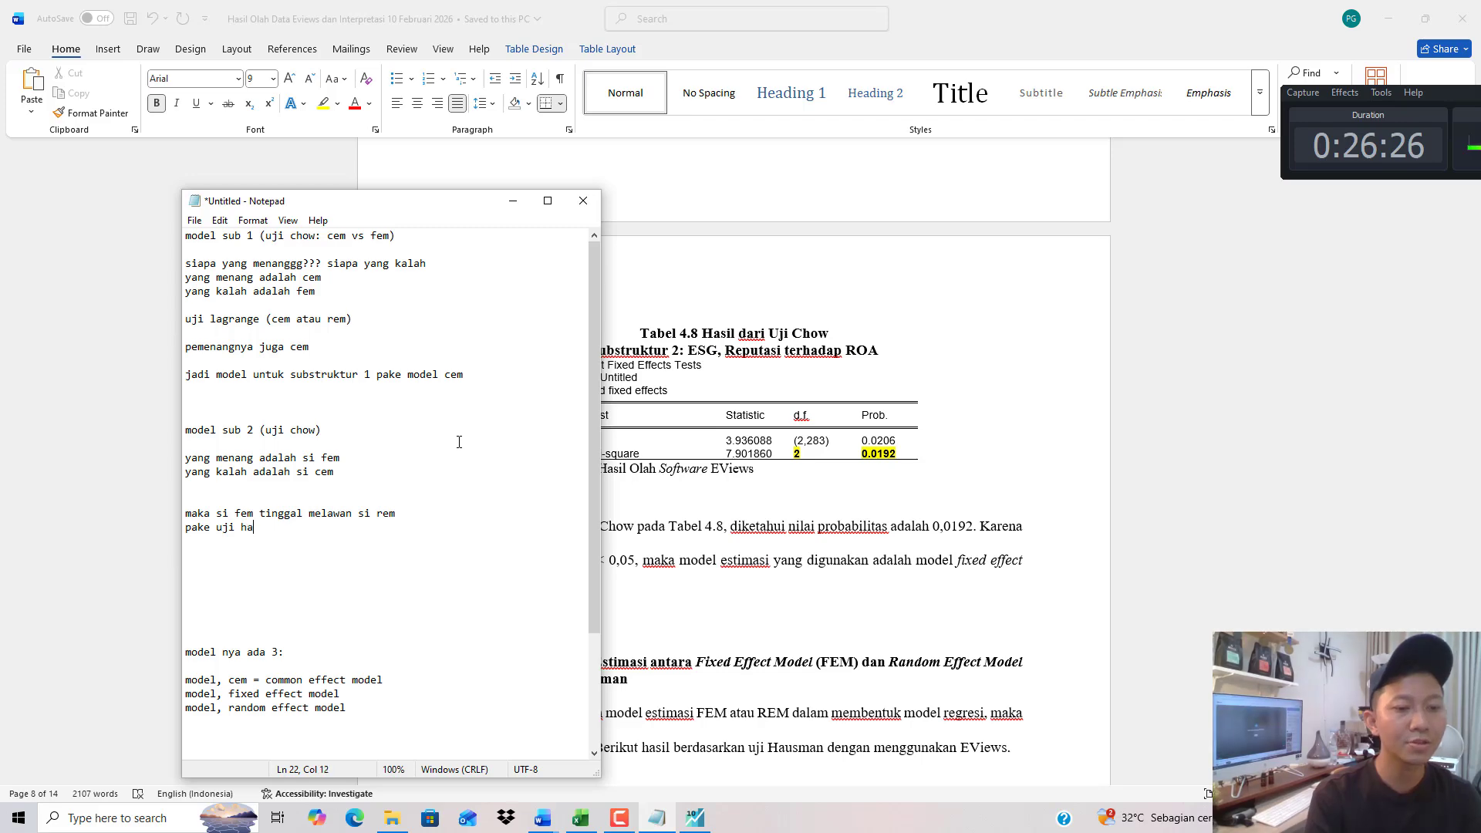
key("Return")
key("Return")
key("Return")
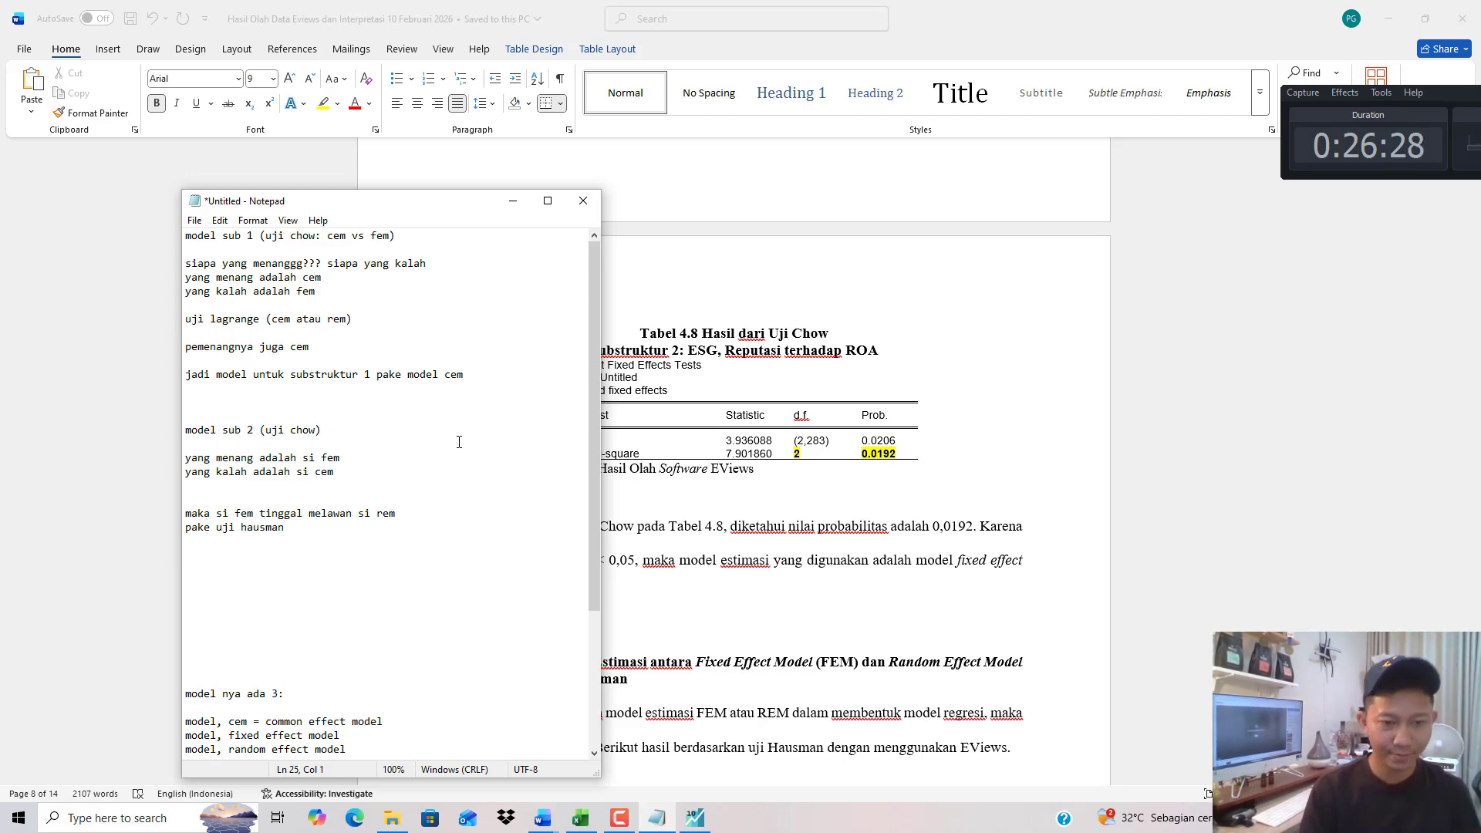
Switch to EViews and re-estimate the equation lnnroa esg lnnreputasi c with cross-section effects None and period effects Random.
key("alt+Tab")
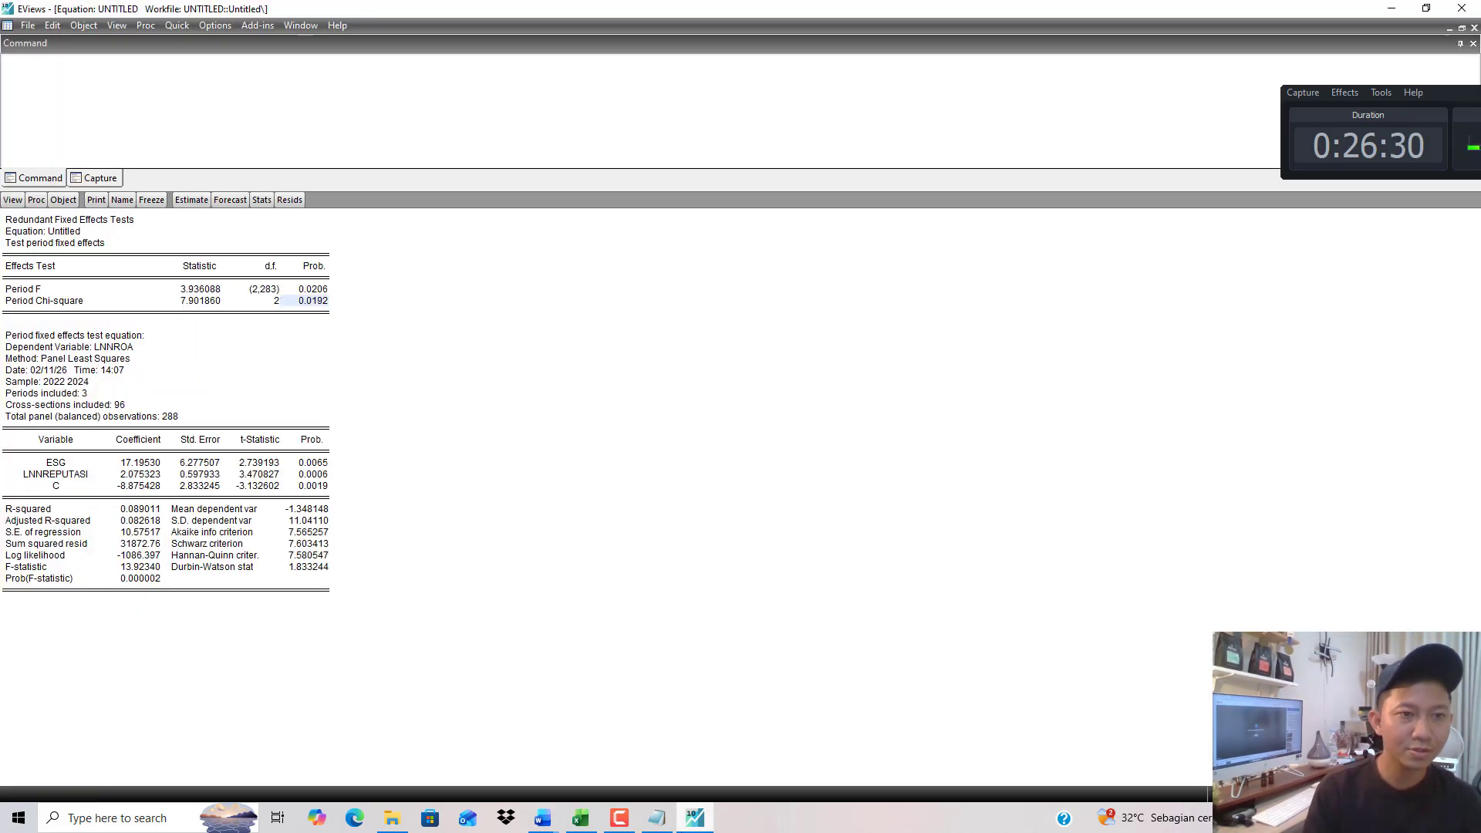
left_click(189, 202)
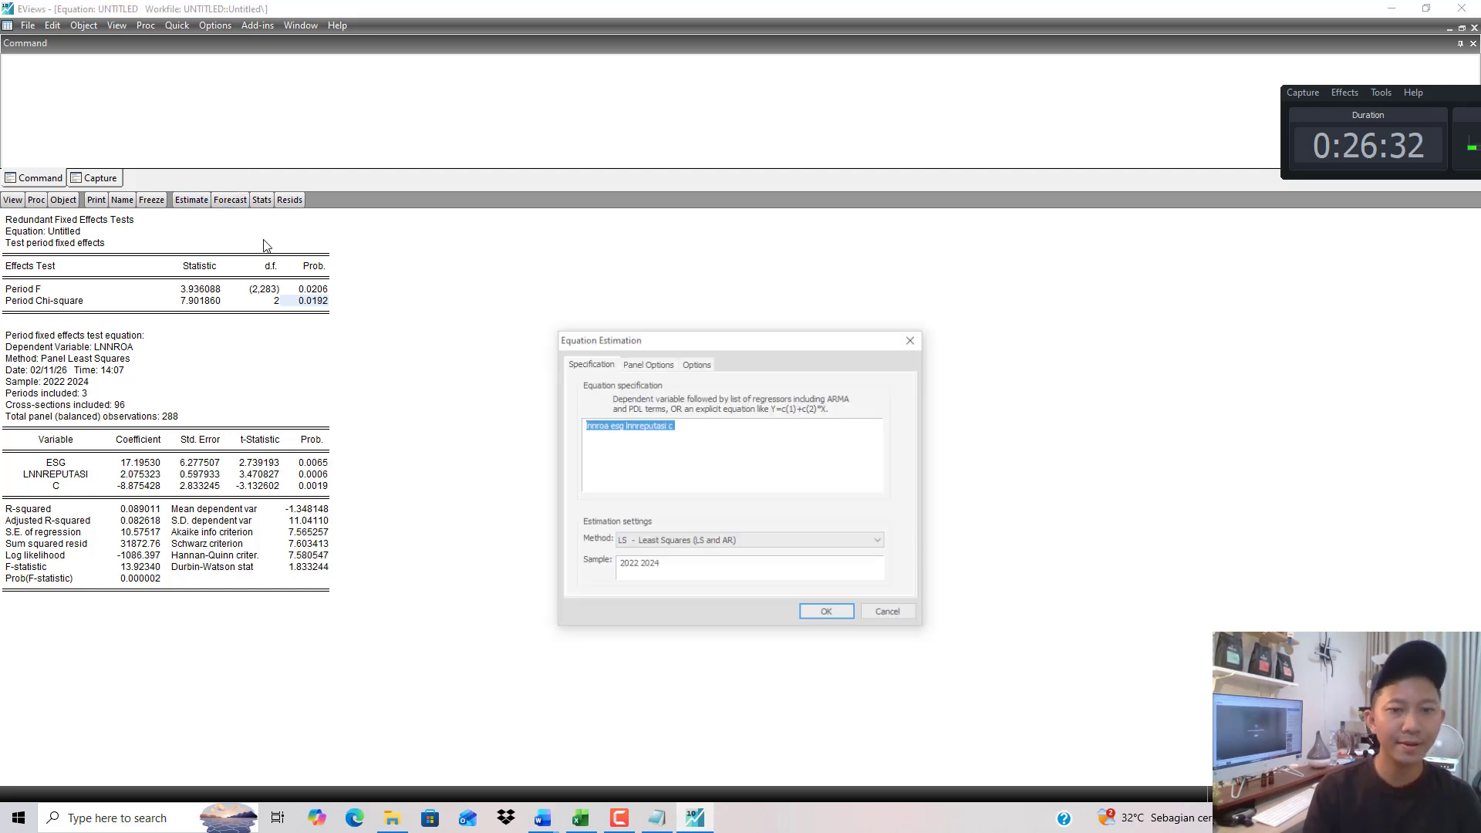
left_click(648, 363)
left_click(676, 428)
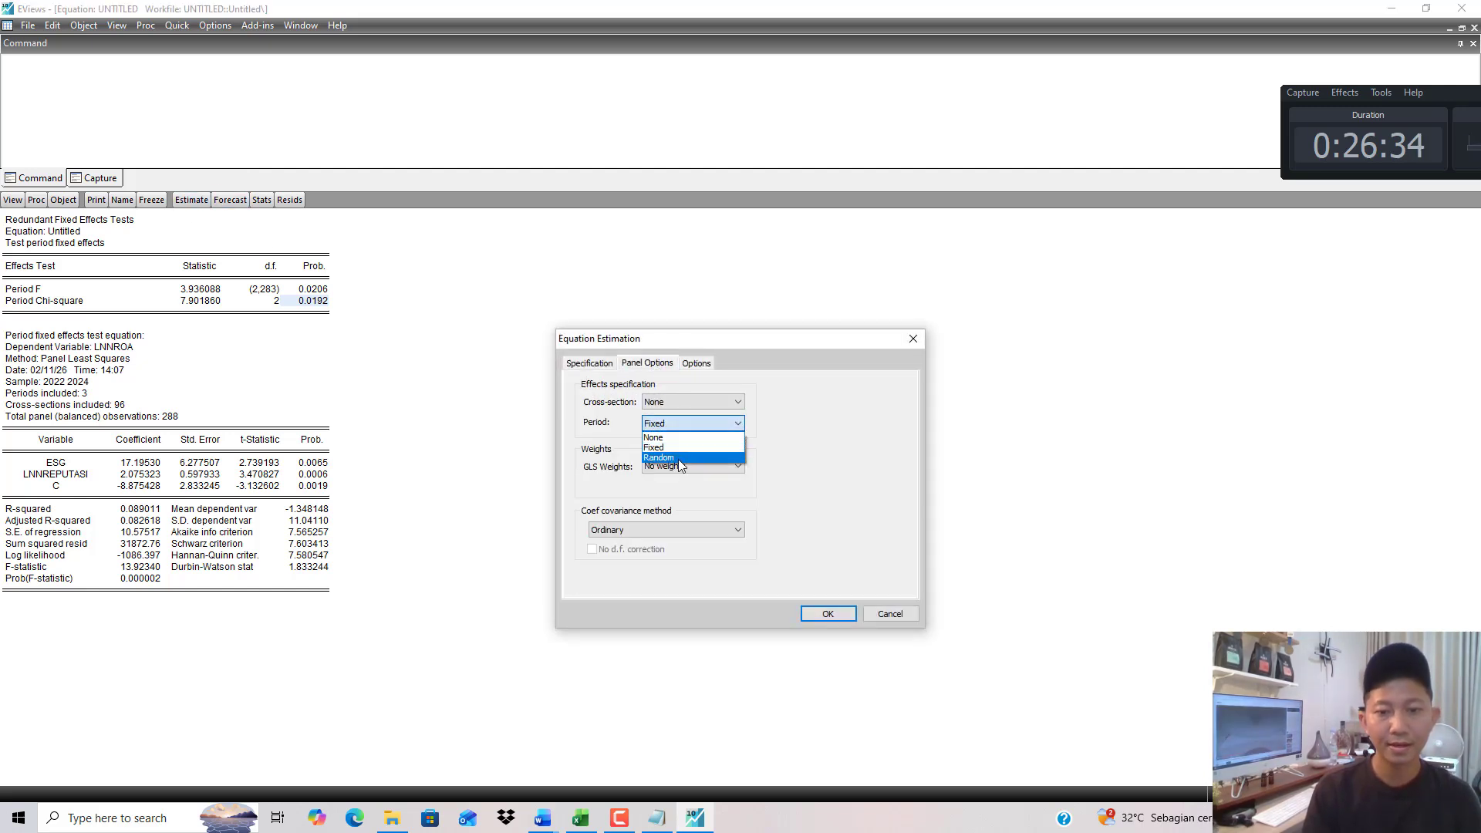
left_click(679, 462)
left_click(828, 614)
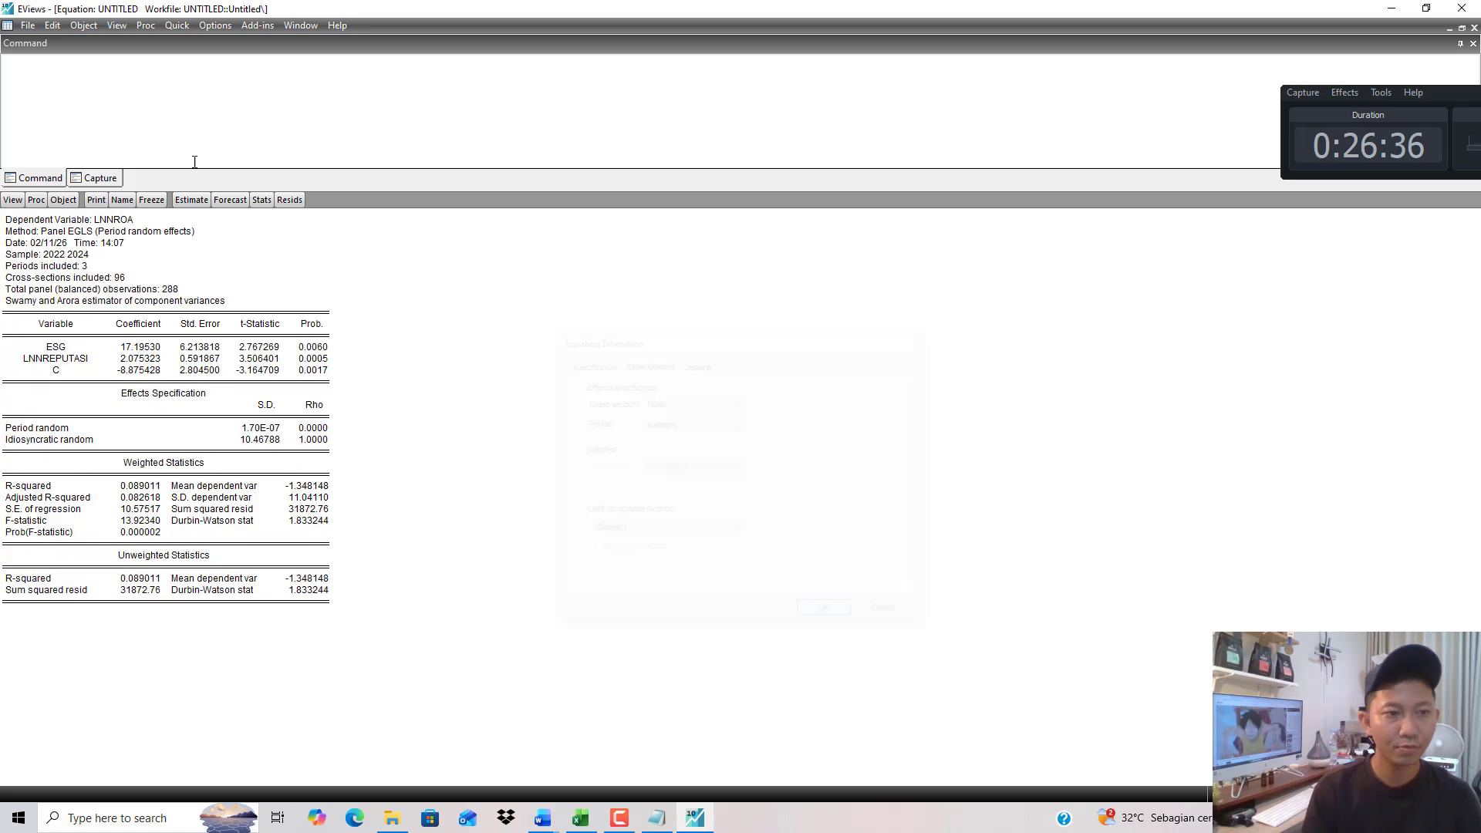
Run the Correlated Random Effects - Hausman Test on the equation and check the Period random probability.
left_click(12, 200)
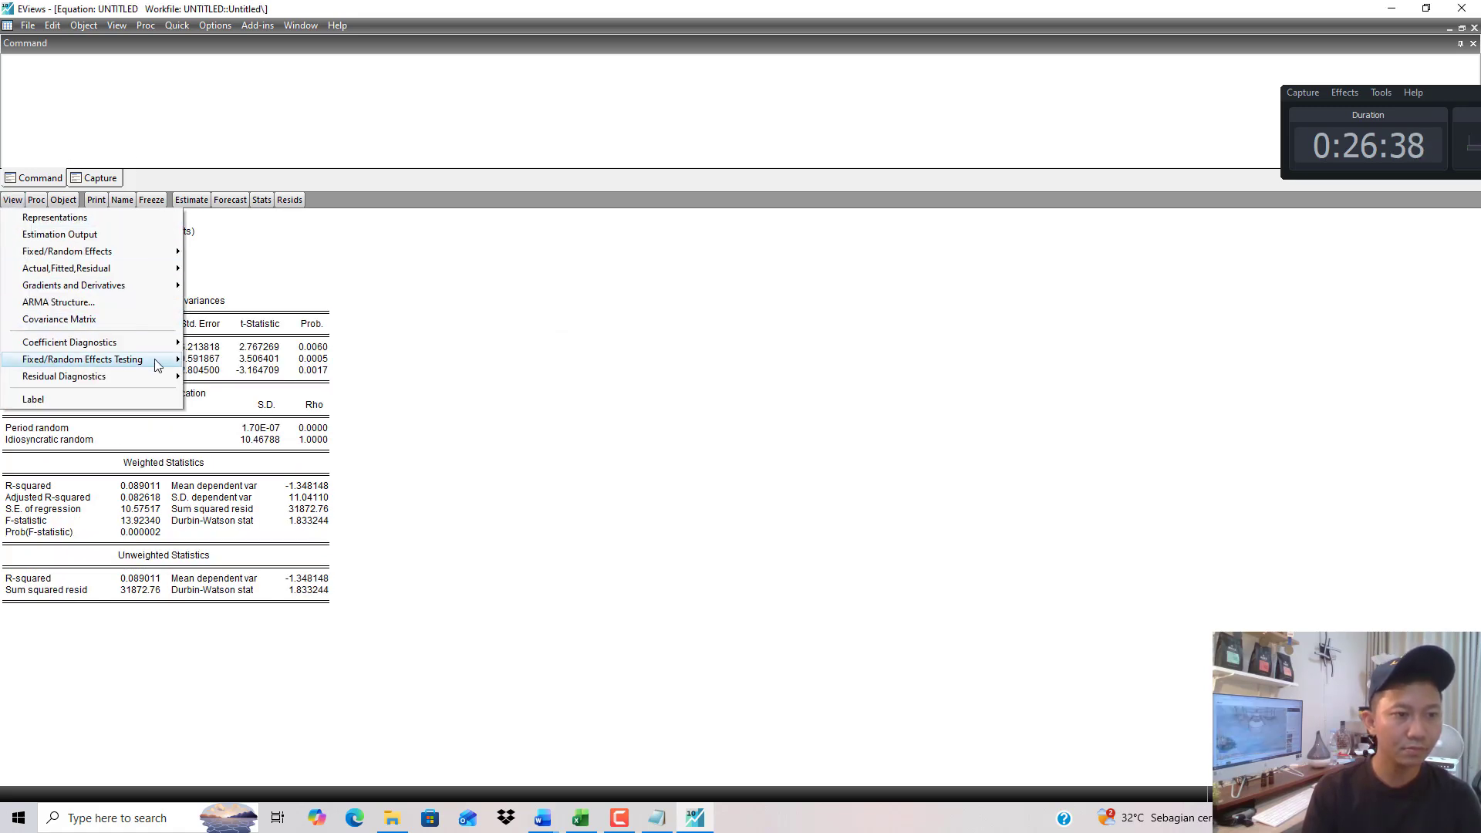
mouse_move(158, 361)
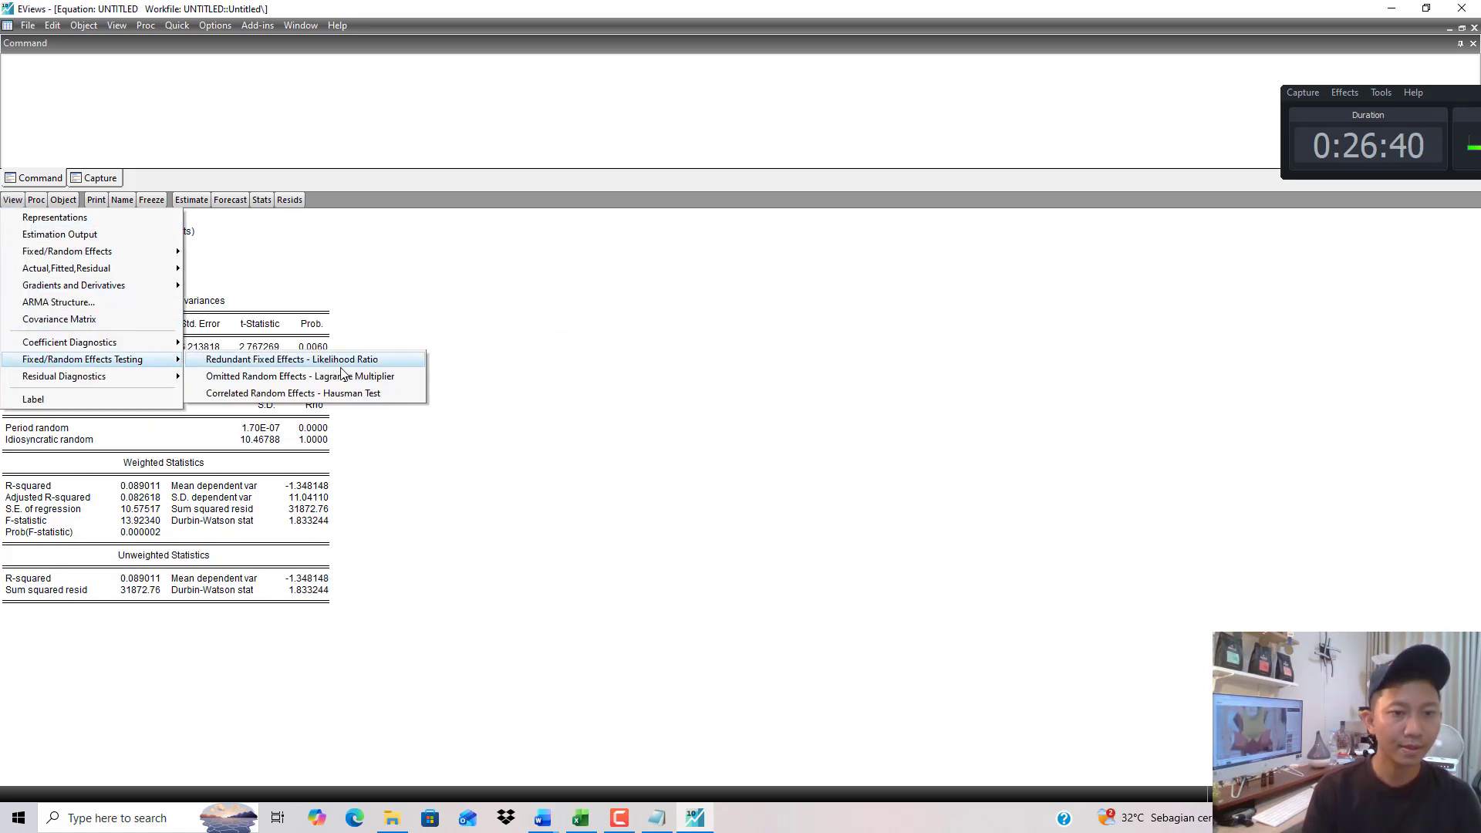
left_click(347, 393)
left_click(313, 291)
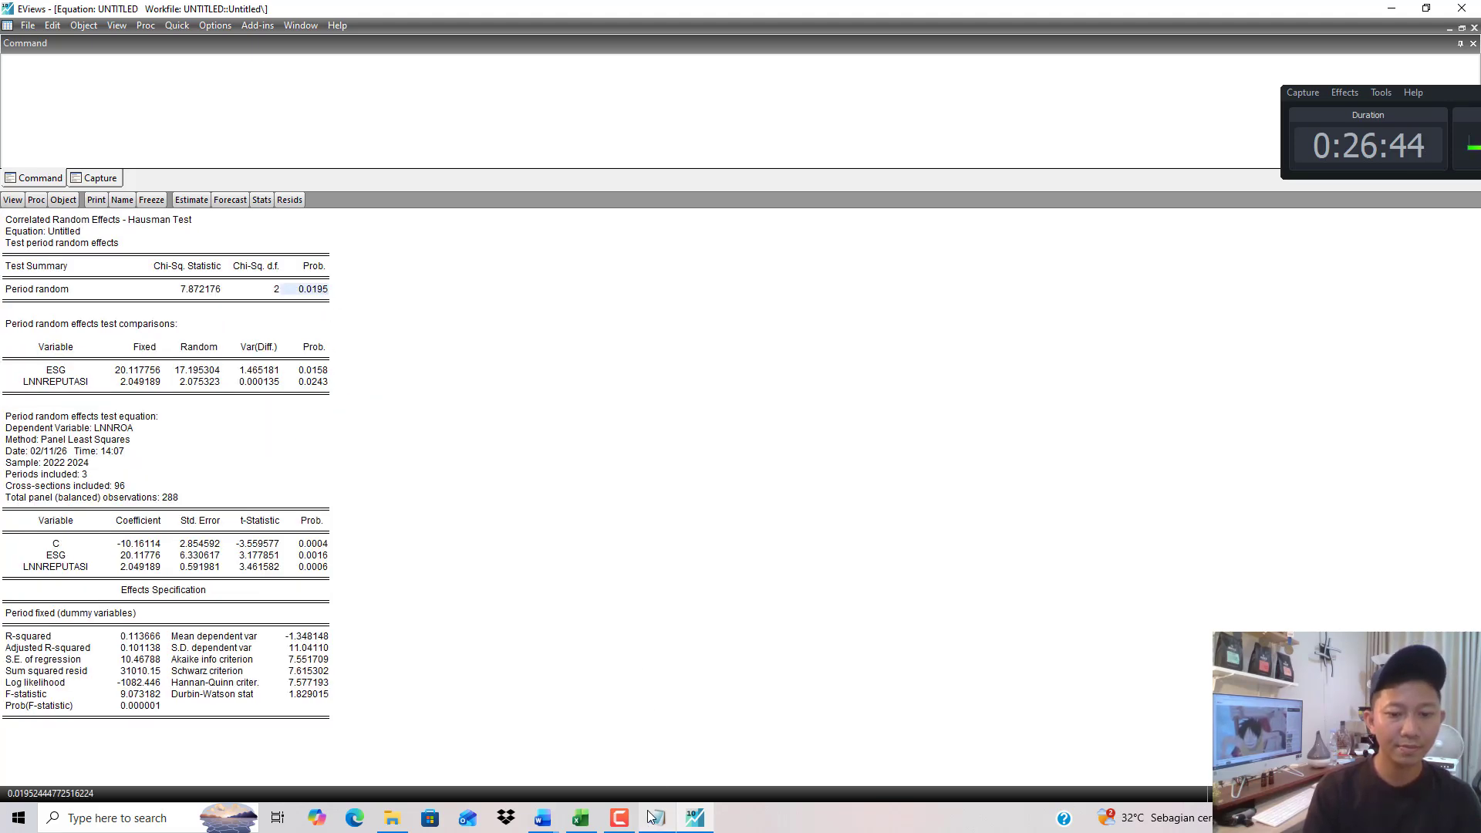
Switch to the Word document and examine the probability and model conclusion of Tabel 4.10, the Substruktur 2 Hausman test.
left_click(555, 827)
left_click(626, 747)
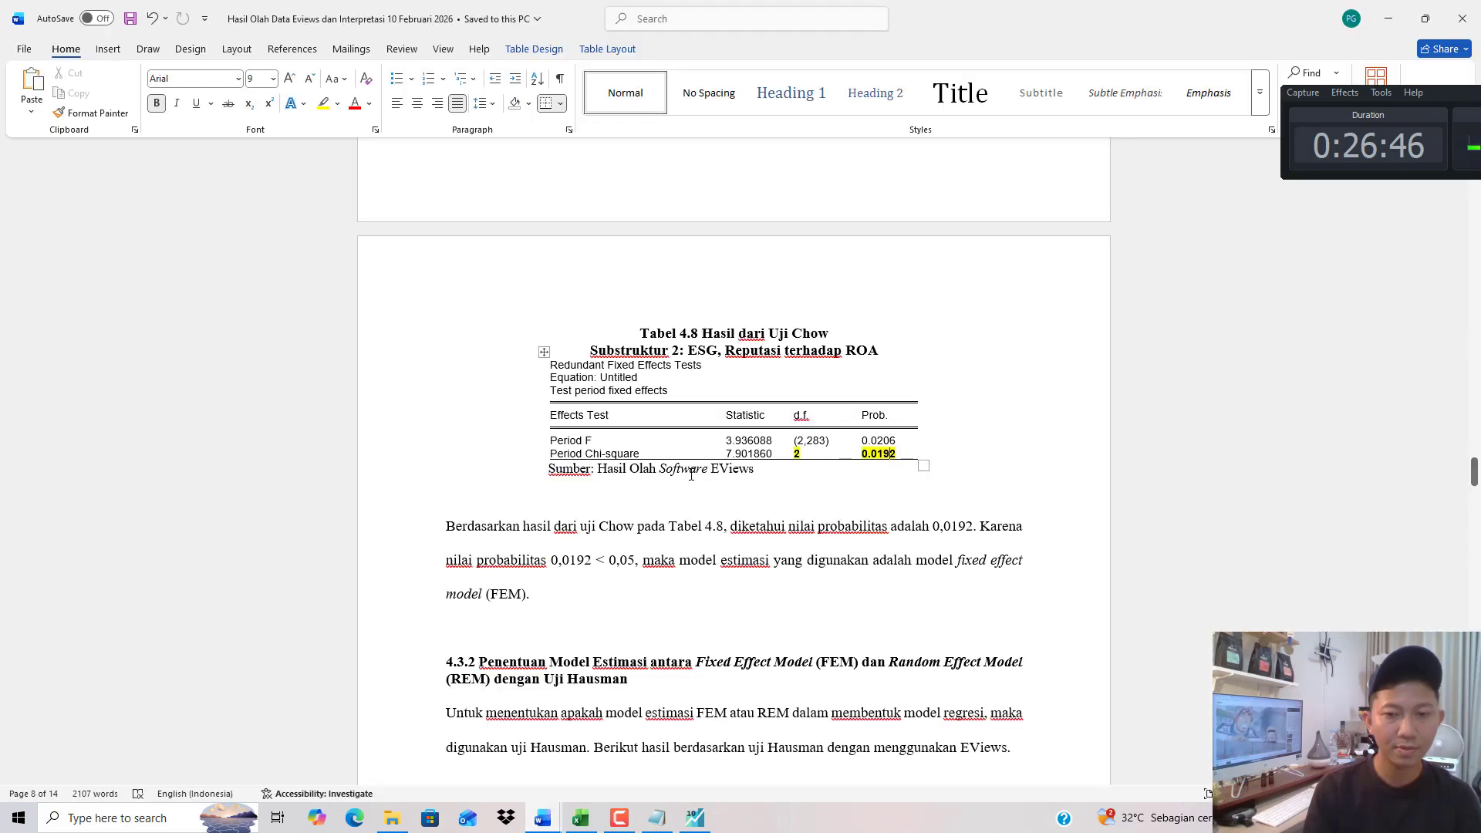
scroll(721, 419, "down", 10)
scroll(721, 418, "down", 5)
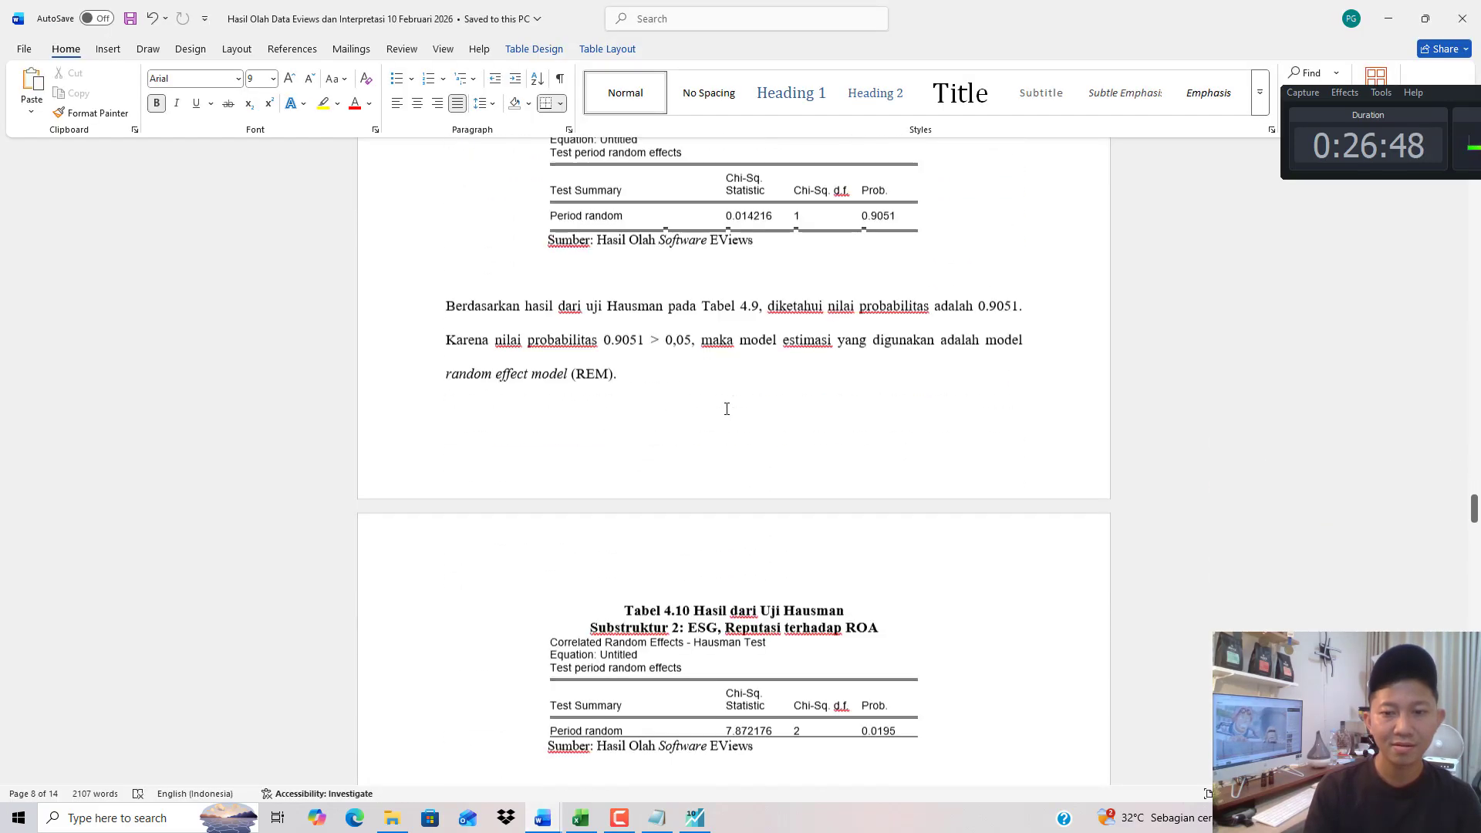
left_click_drag(868, 477, 895, 476)
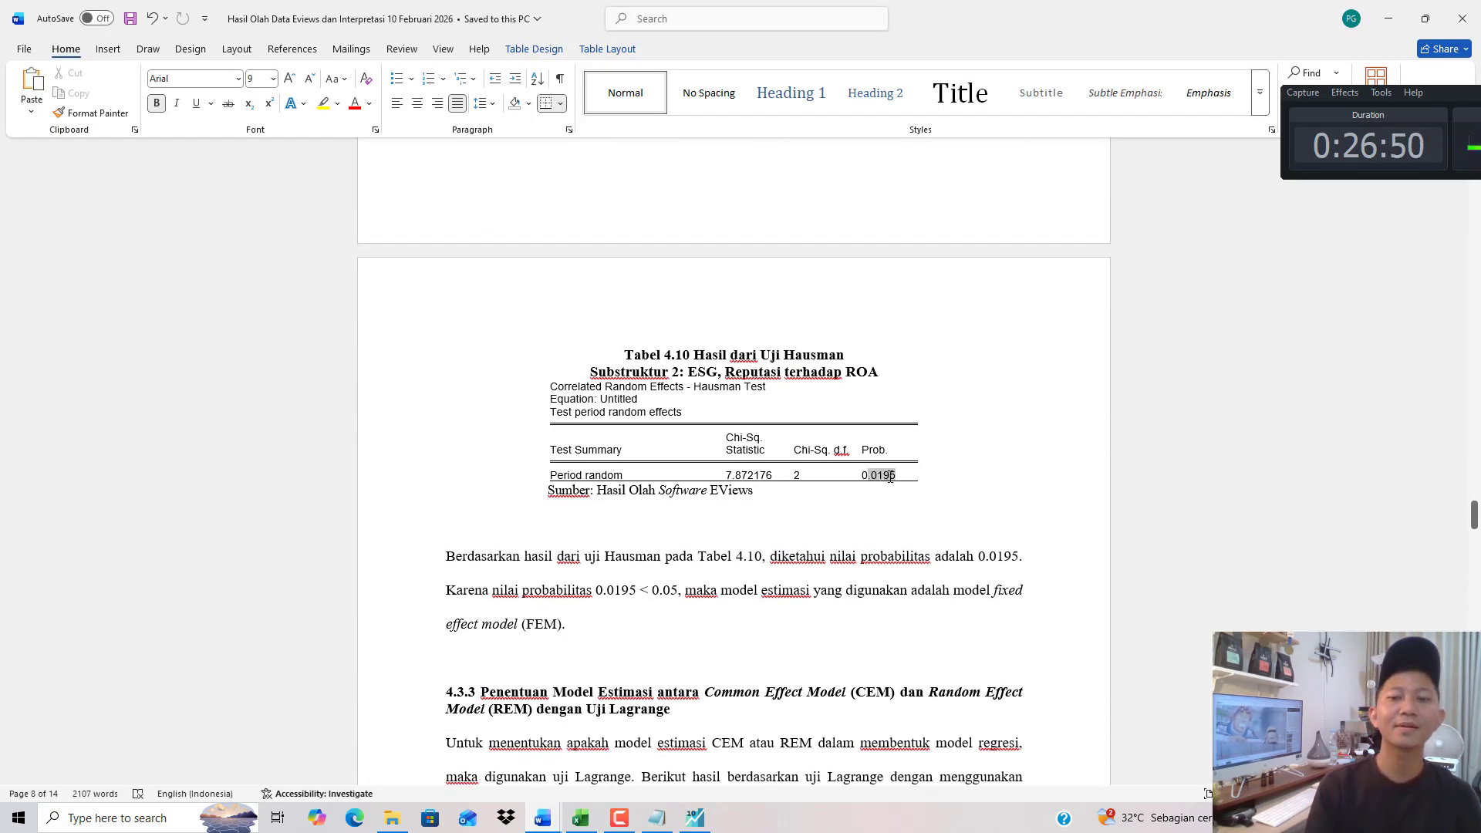
left_click_drag(606, 591, 910, 592)
Return to the Notepad notes and add the conclusion "model sub 2 yang dipake adalah fem".
left_click(656, 817)
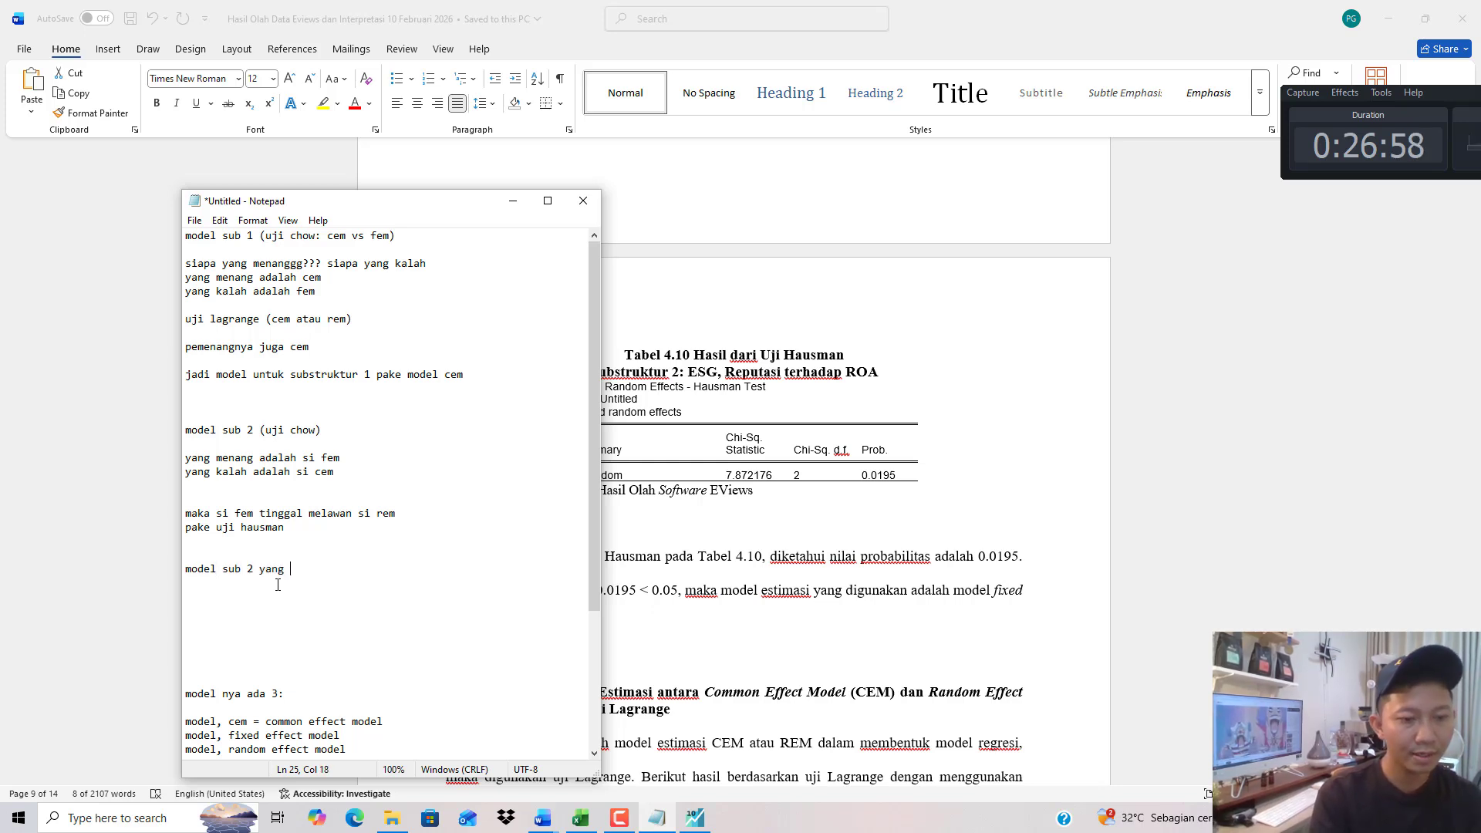
type("adalah fem")
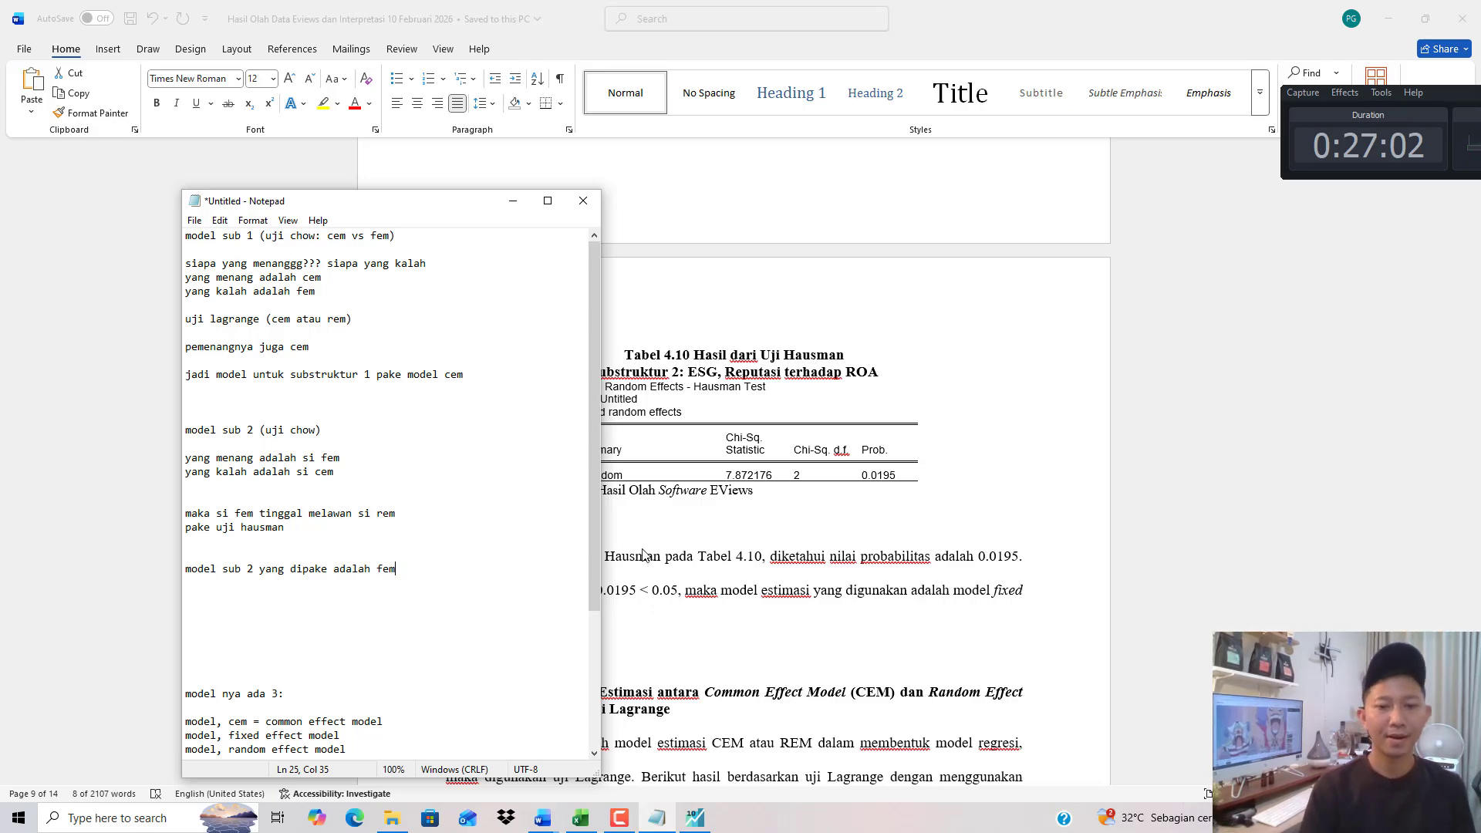
Return to the Word document and examine the selected-model results in Tabel 4.14 for Substruktur 2 and Tabel 4.13 for Substruktur 1.
left_click(643, 553)
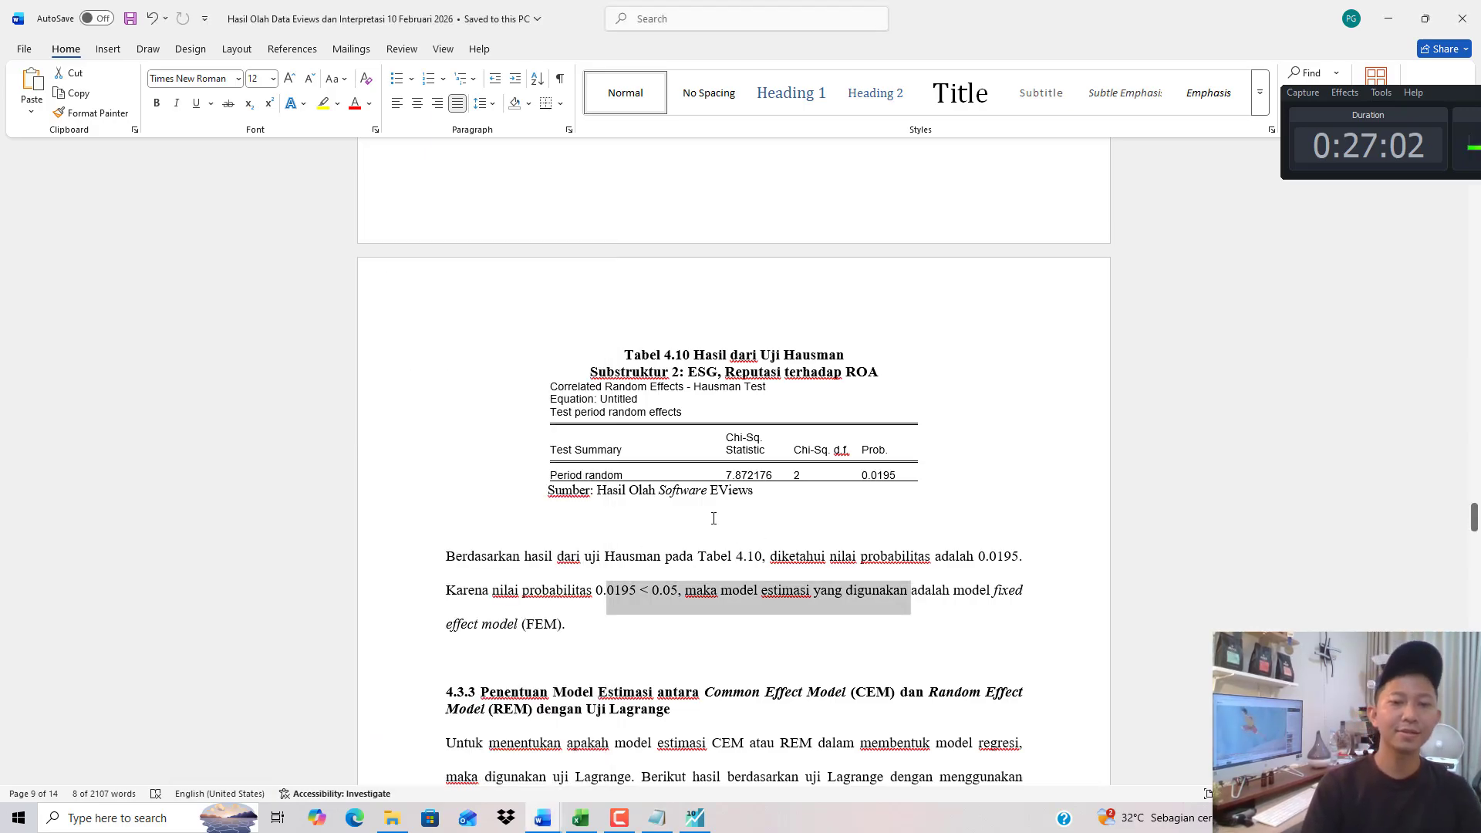
scroll(754, 398, "down", 10)
scroll(754, 398, "down", 15)
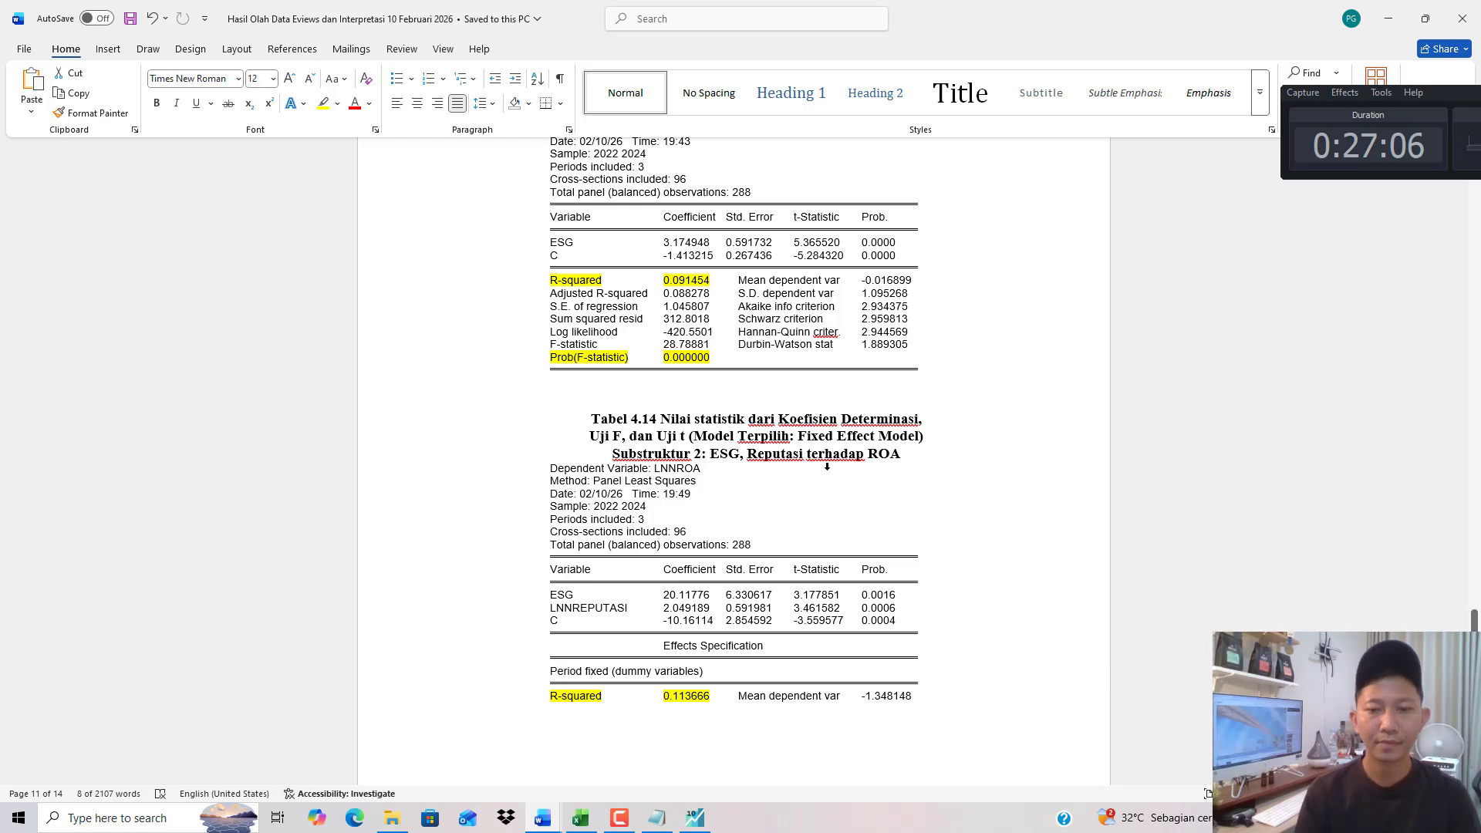
scroll(826, 441, "down", 2)
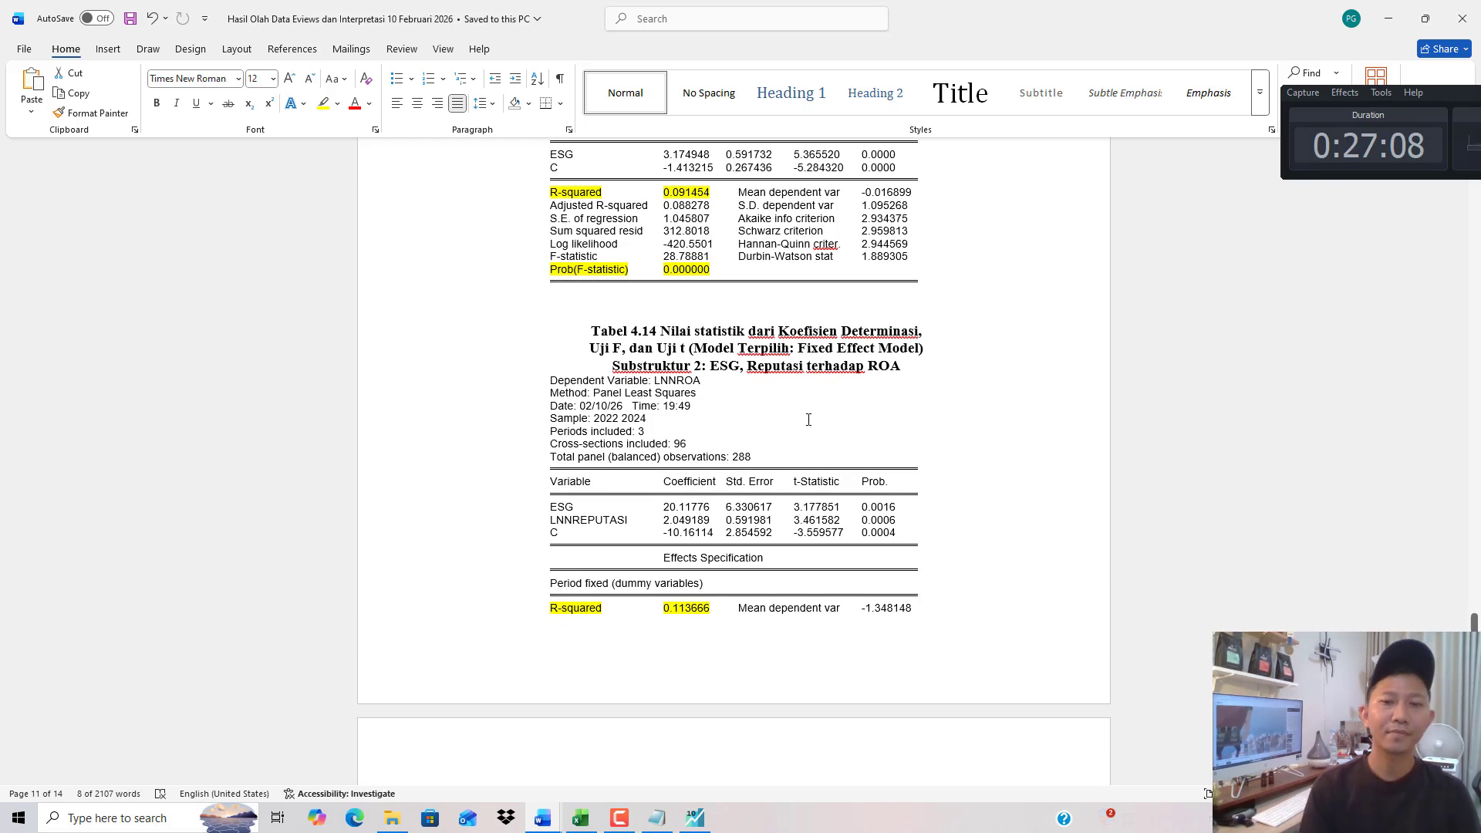
mouse_move(547, 370)
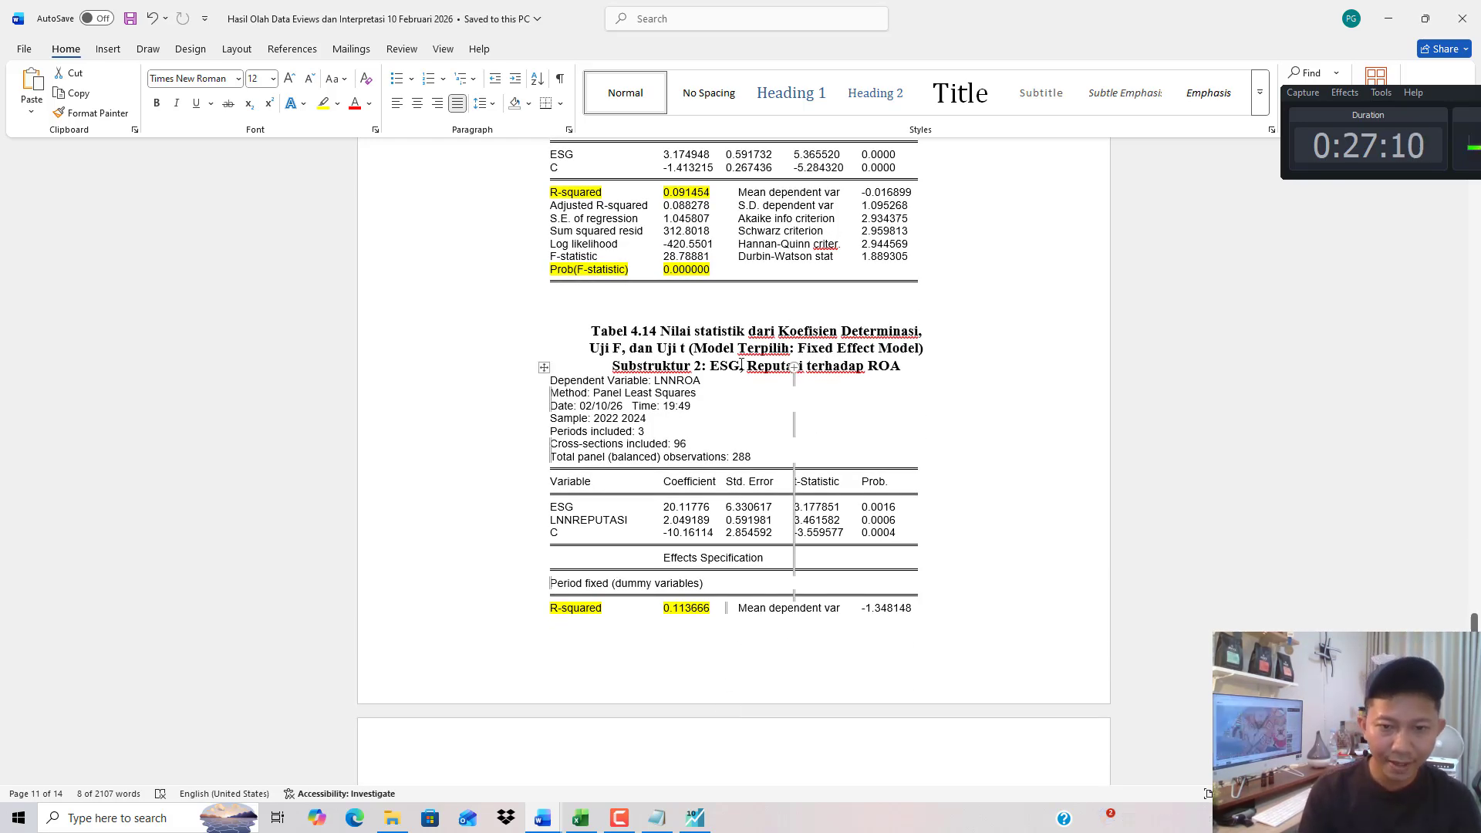
left_click(544, 368)
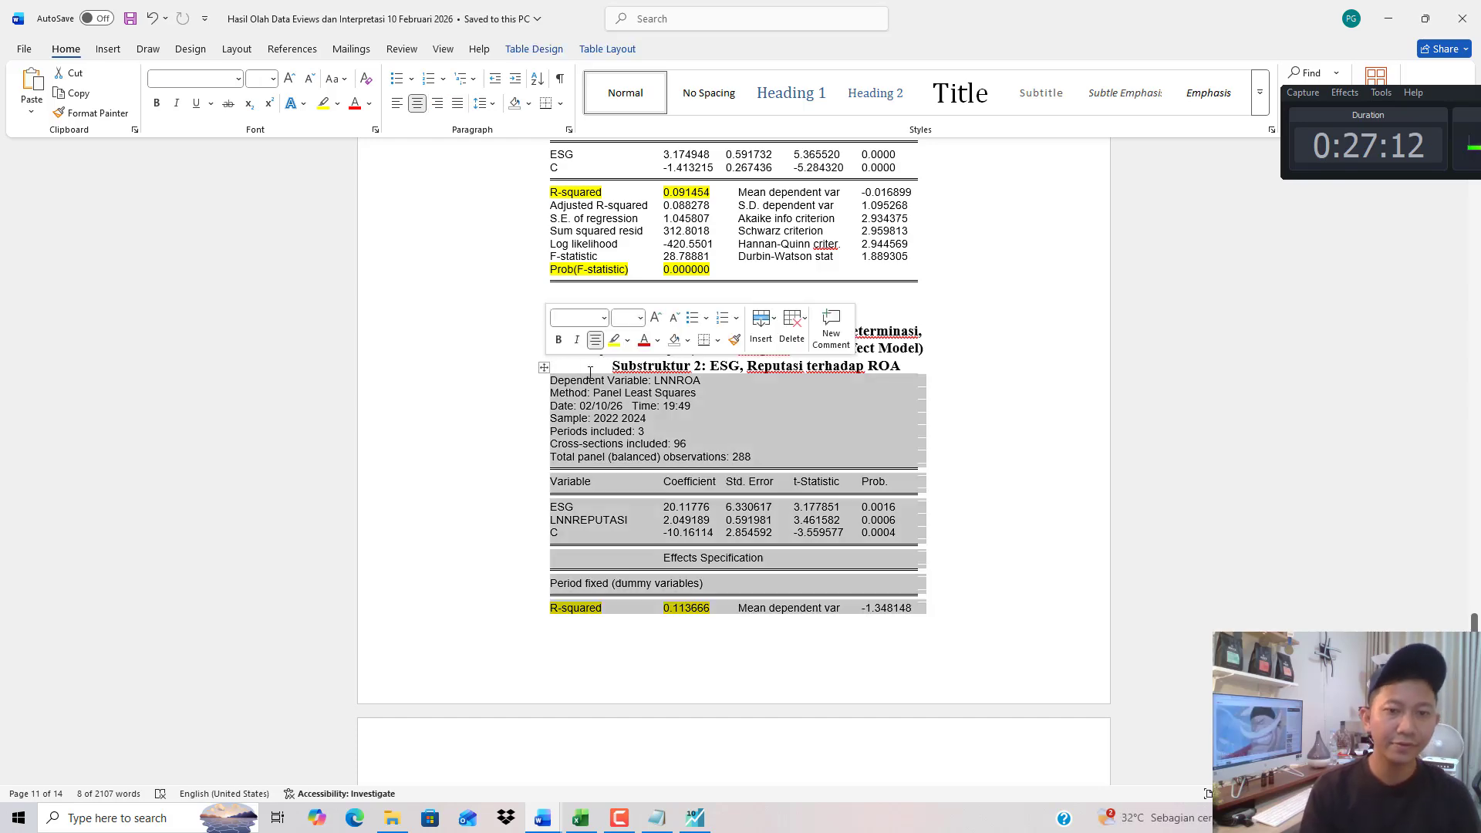
scroll(602, 370, "up", 6)
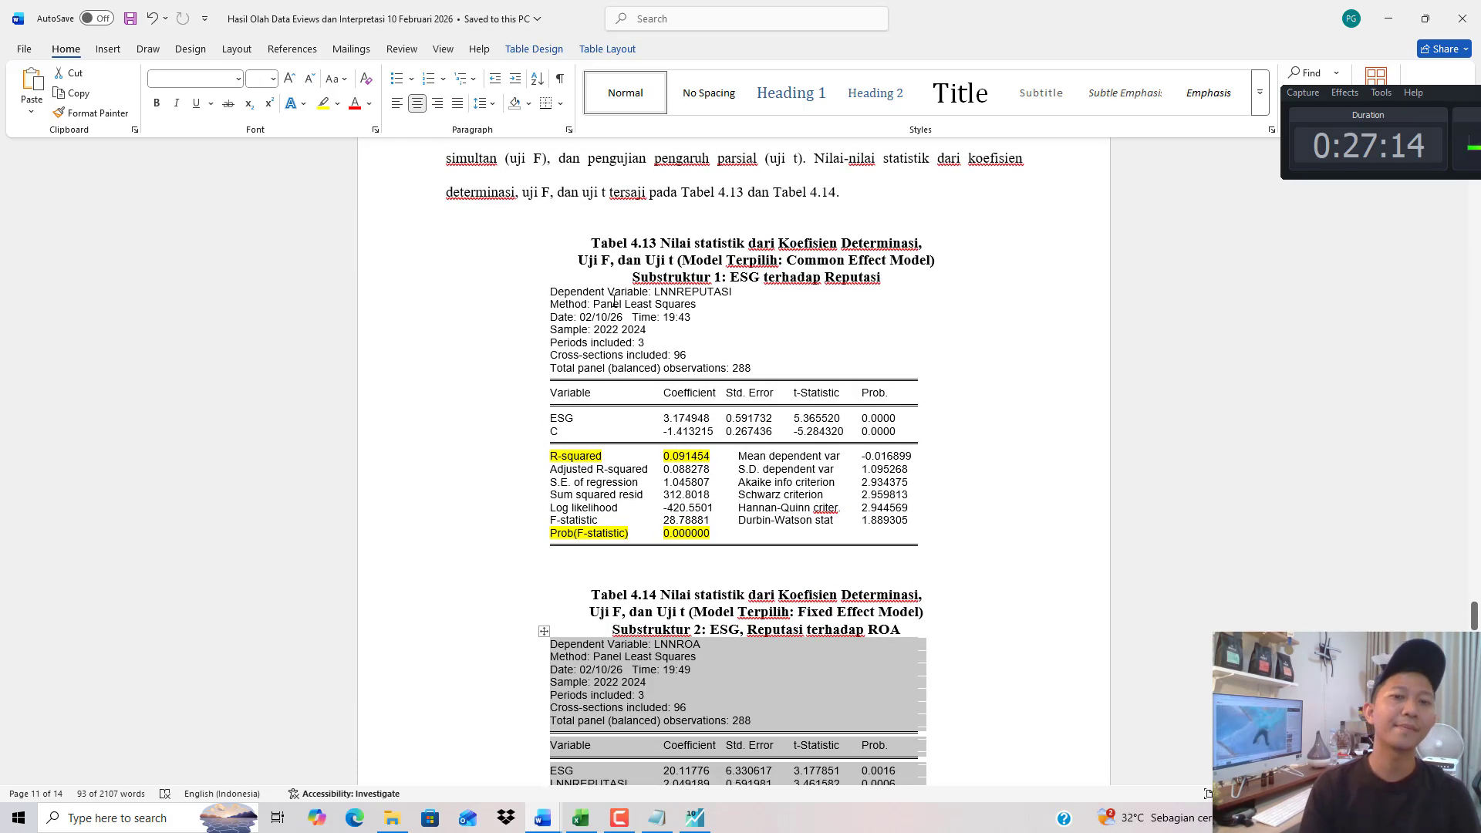
left_click(623, 292)
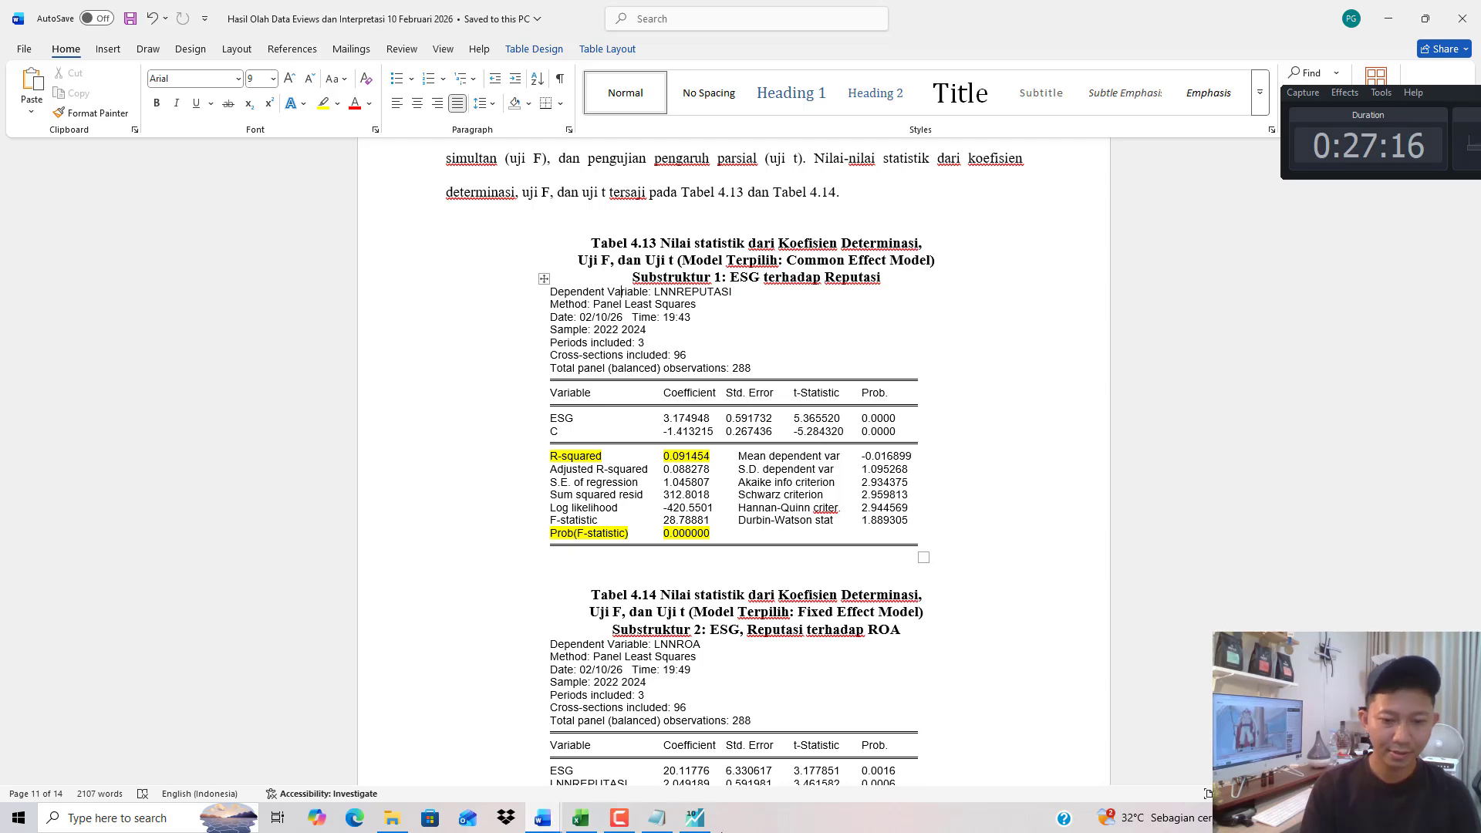
Switch to EViews and re-estimate the Substruktur 2 equation with period effects Fixed, keeping cross-section effects None.
left_click(720, 806)
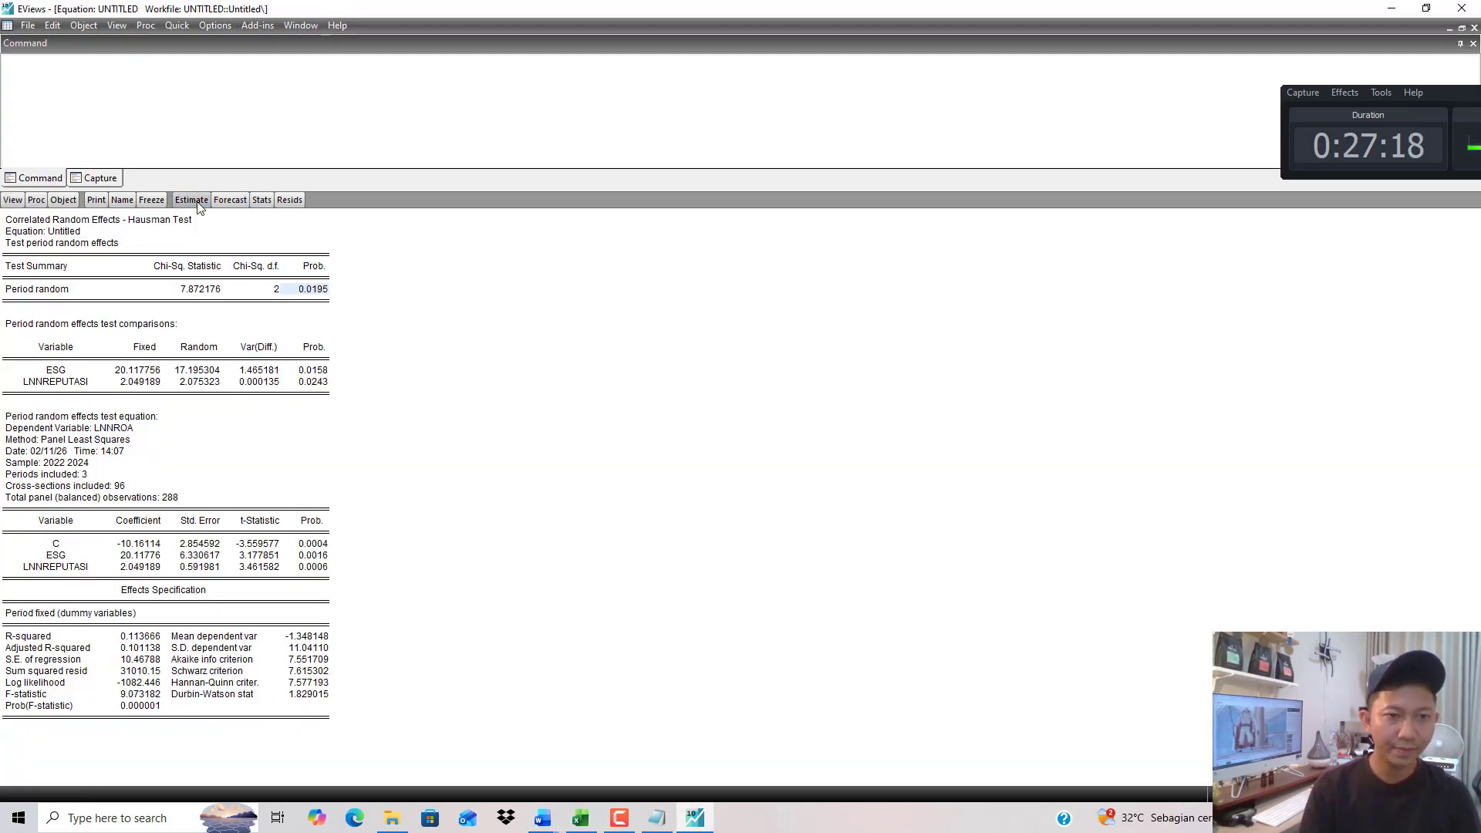
left_click(195, 202)
left_click(648, 363)
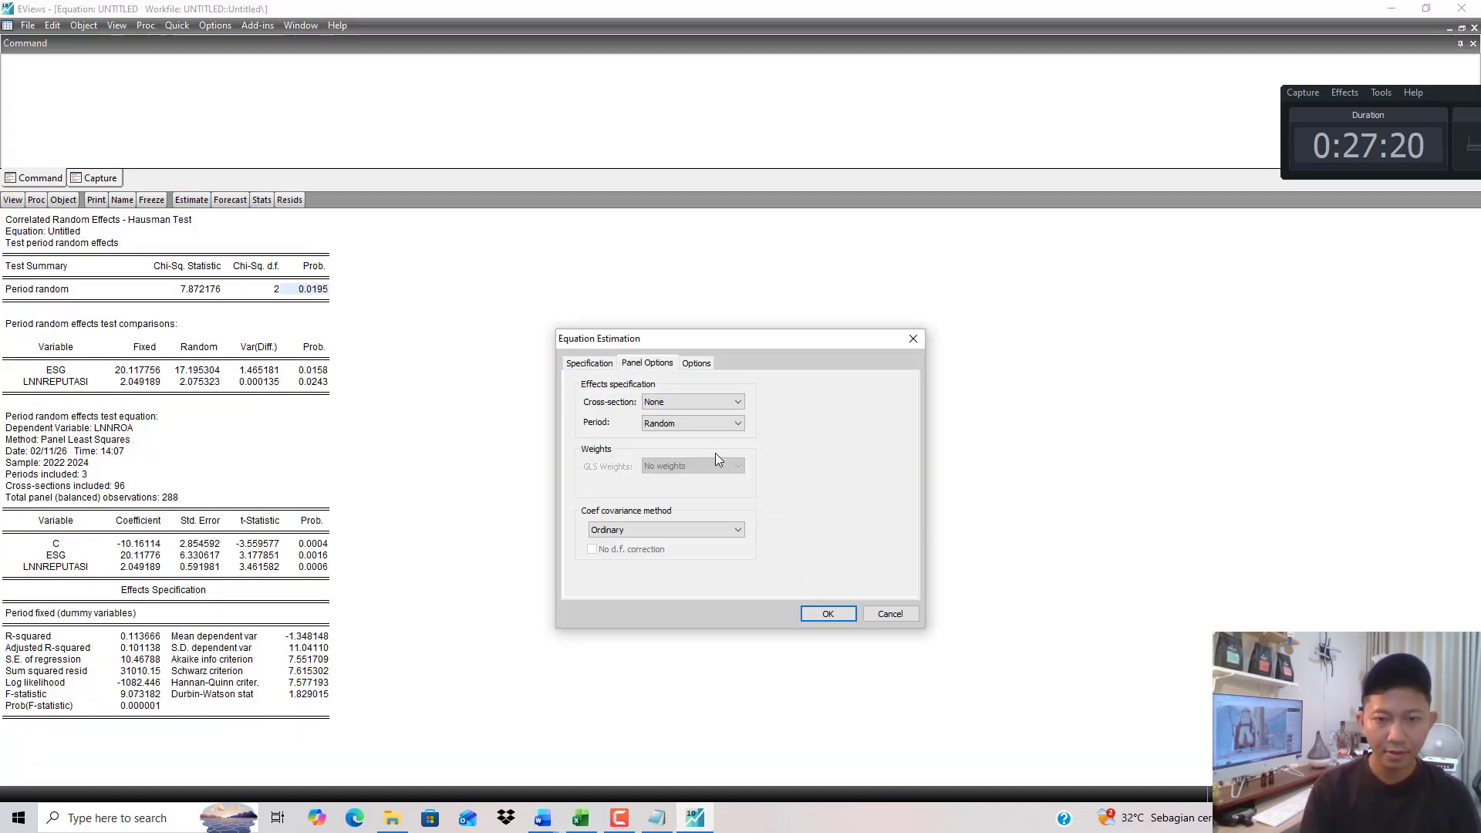
left_click(692, 422)
left_click(678, 445)
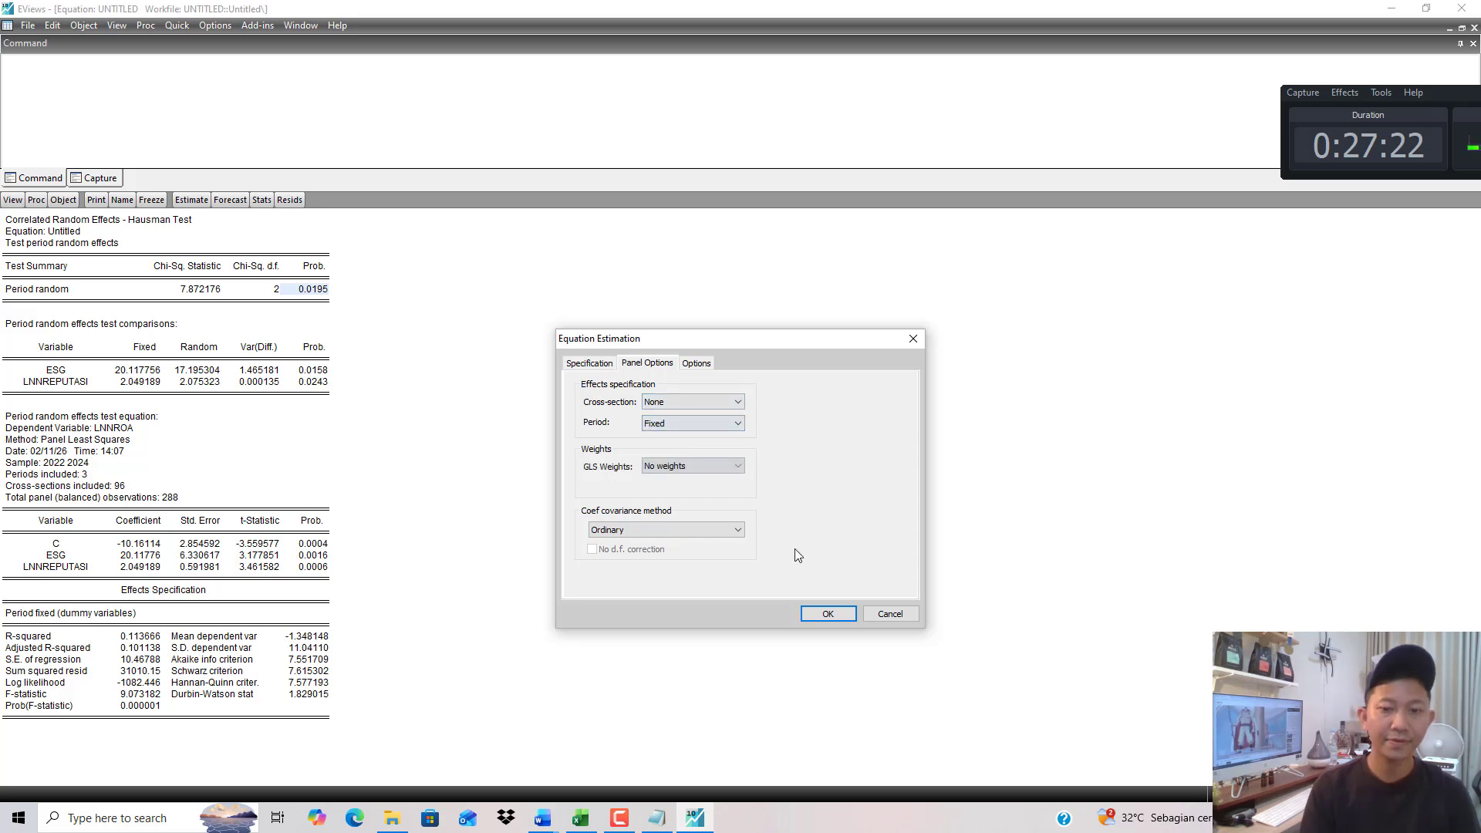
left_click(825, 614)
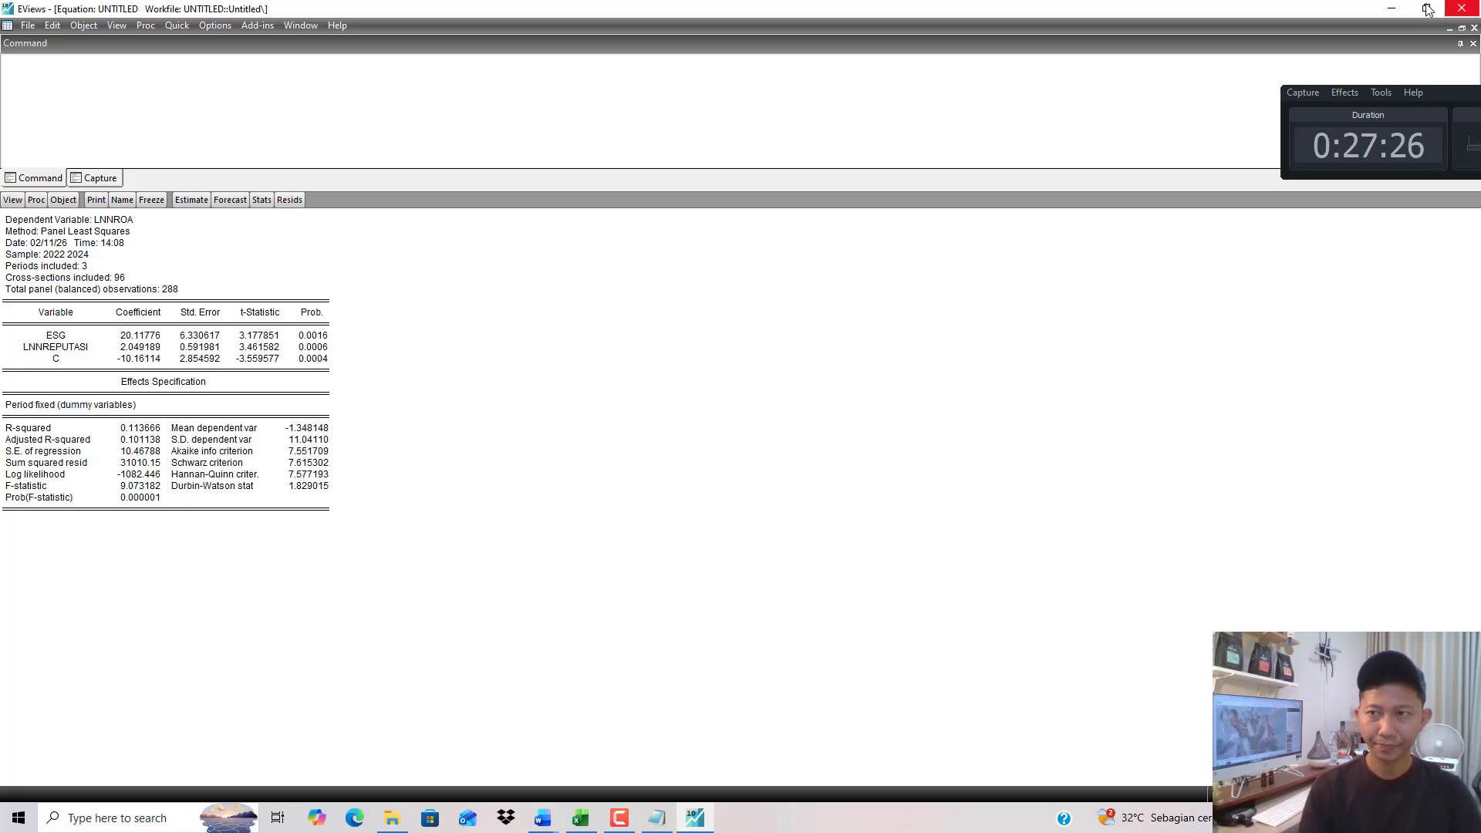
Return to the Word document and review the coefficient of determination, Uji F and regression equation interpretations based on Tabel 4.13 and 4.14.
left_click(1397, 10)
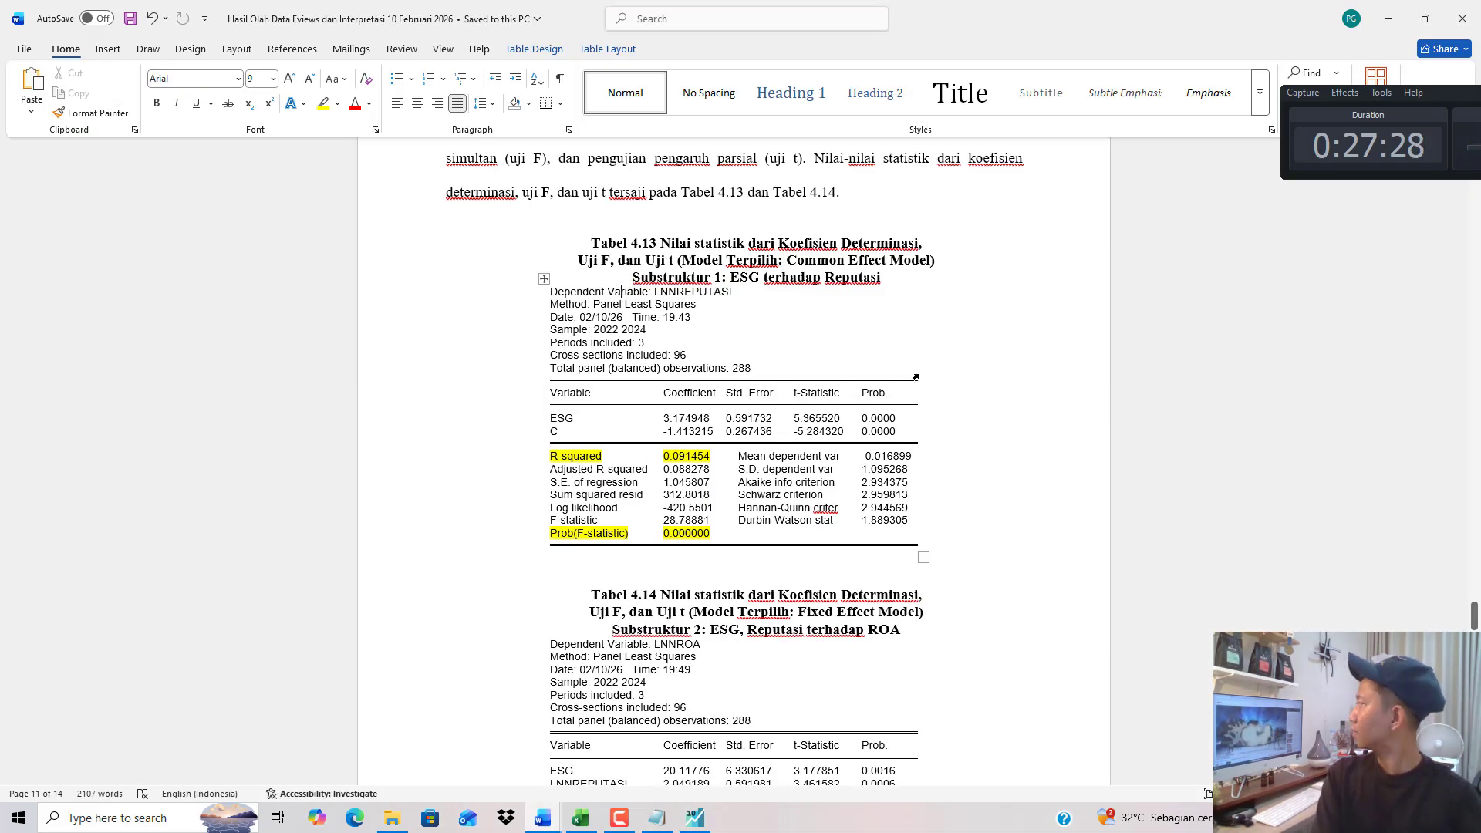
scroll(933, 447, "down", 10)
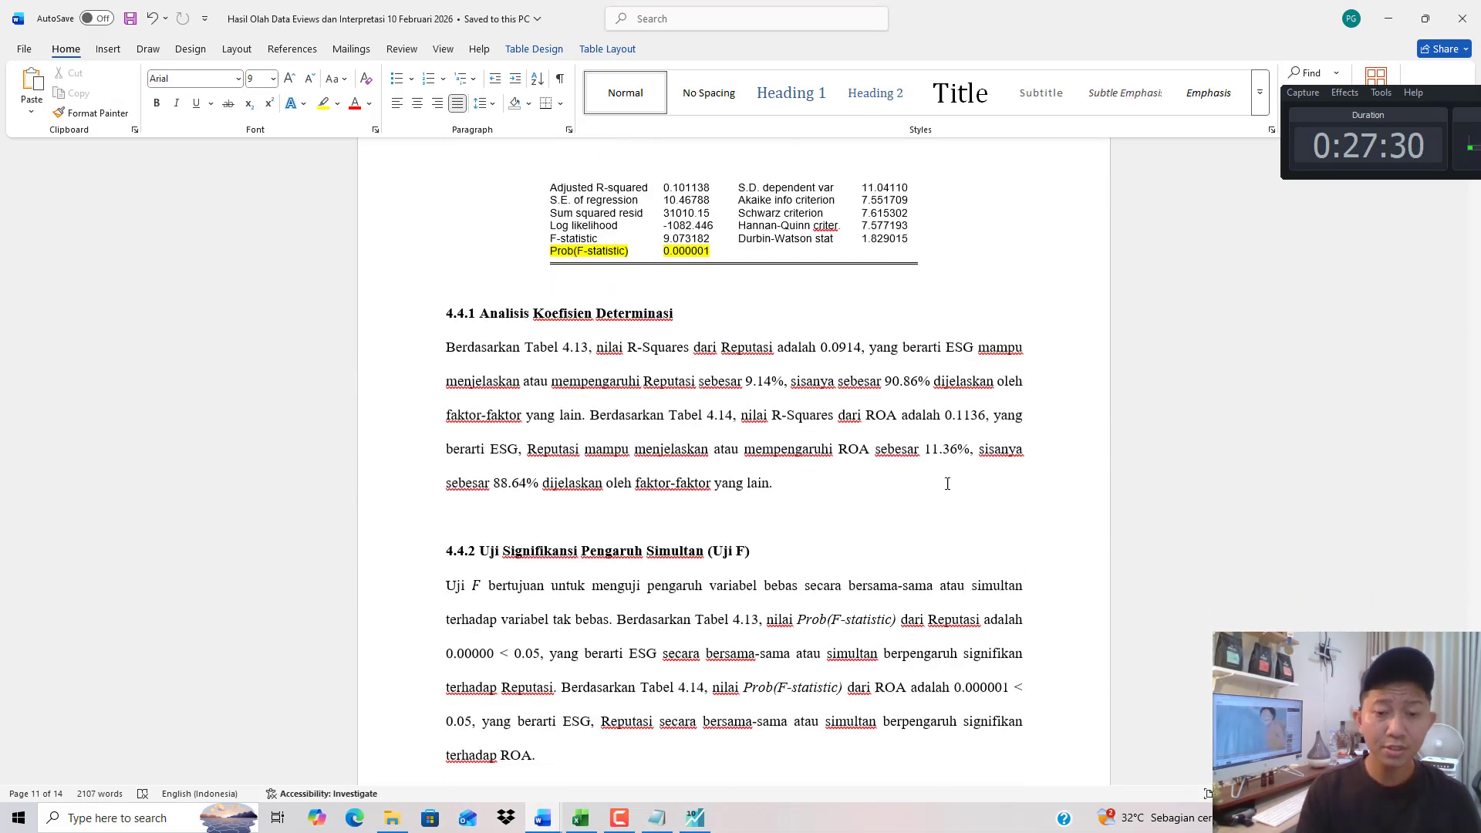
scroll(968, 469, "down", 5)
scroll(853, 439, "up", 2)
scroll(761, 419, "down", 5)
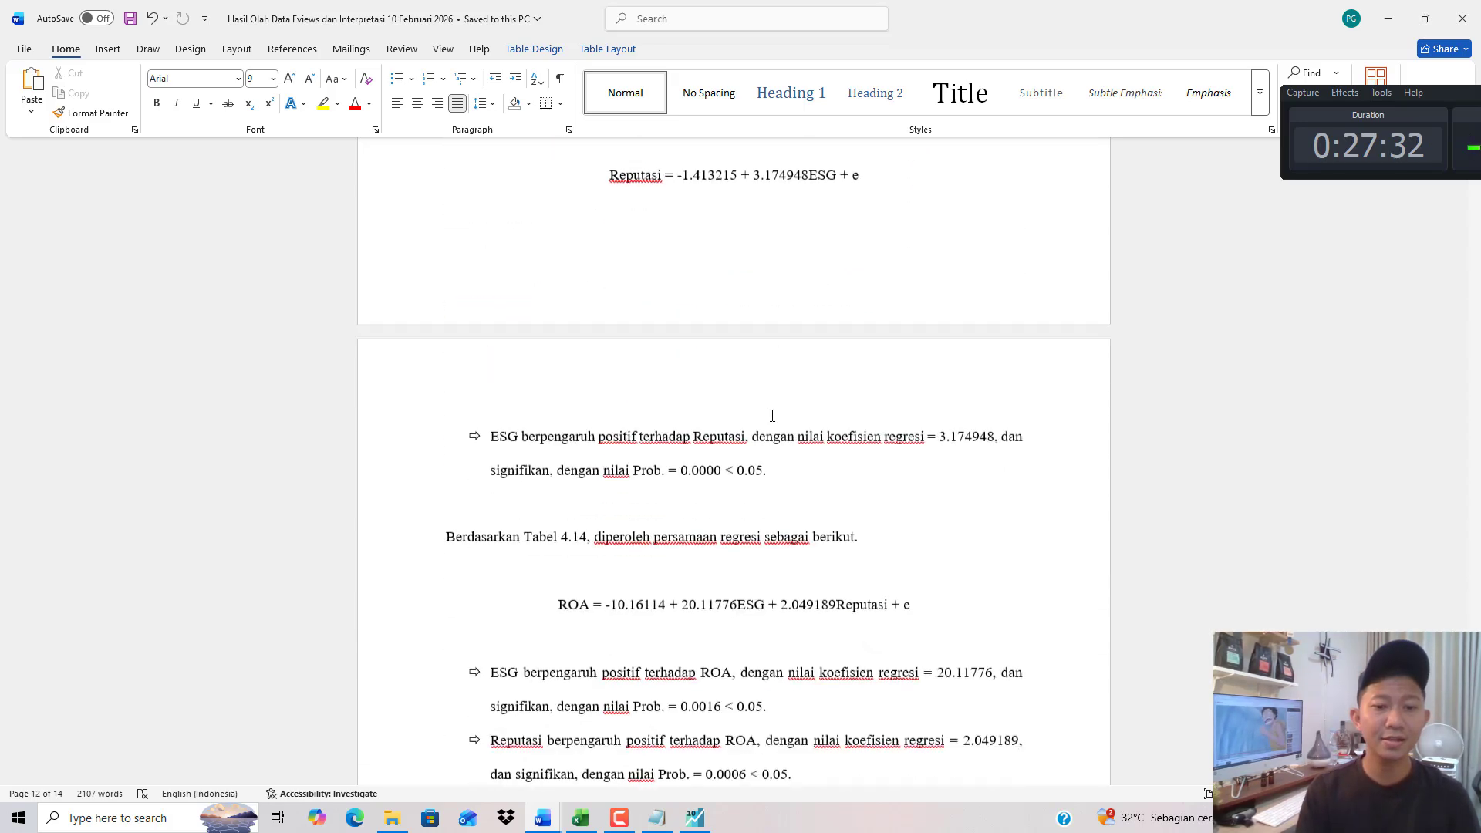
Review the ESG and Reputasi coefficient interpretations for both regression equations, continuing to the Sobel mediation section with Tabel 4.15.
scroll(772, 416, "down", 2)
left_click_drag(521, 270, 937, 281)
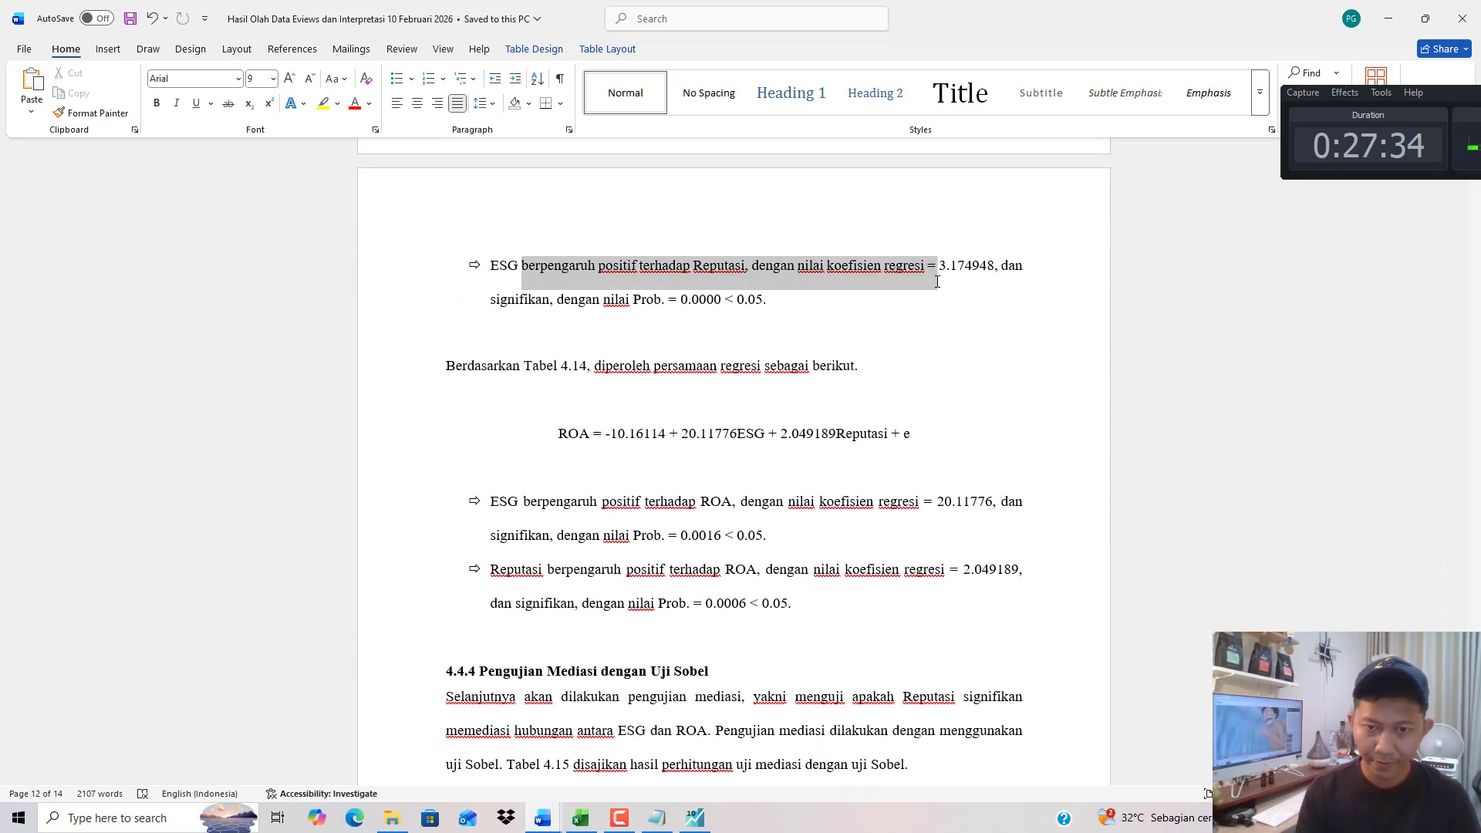
scroll(727, 344, "down", 2)
left_click_drag(524, 371, 837, 475)
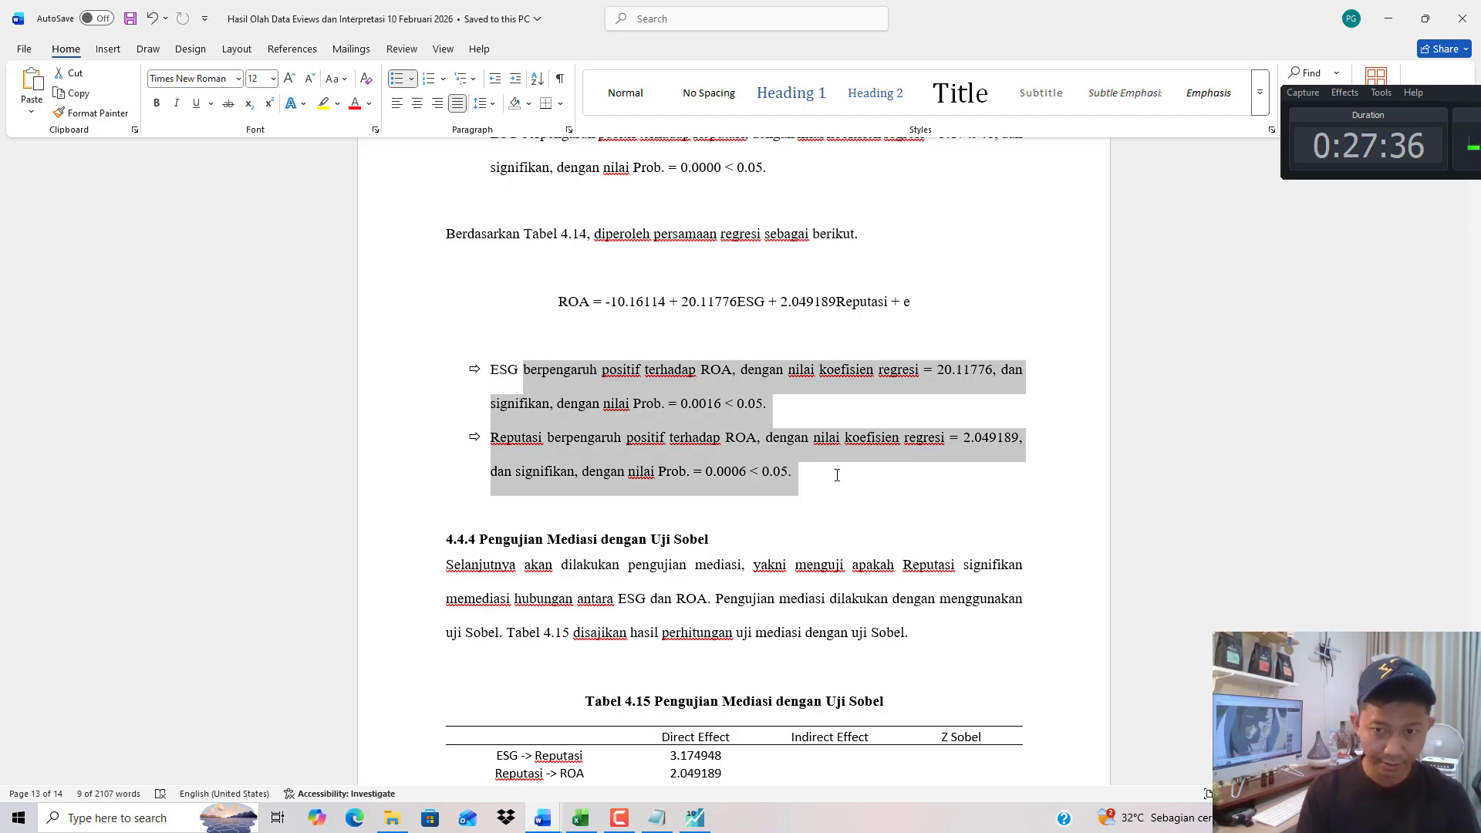
left_click(716, 401)
scroll(719, 398, "down", 5)
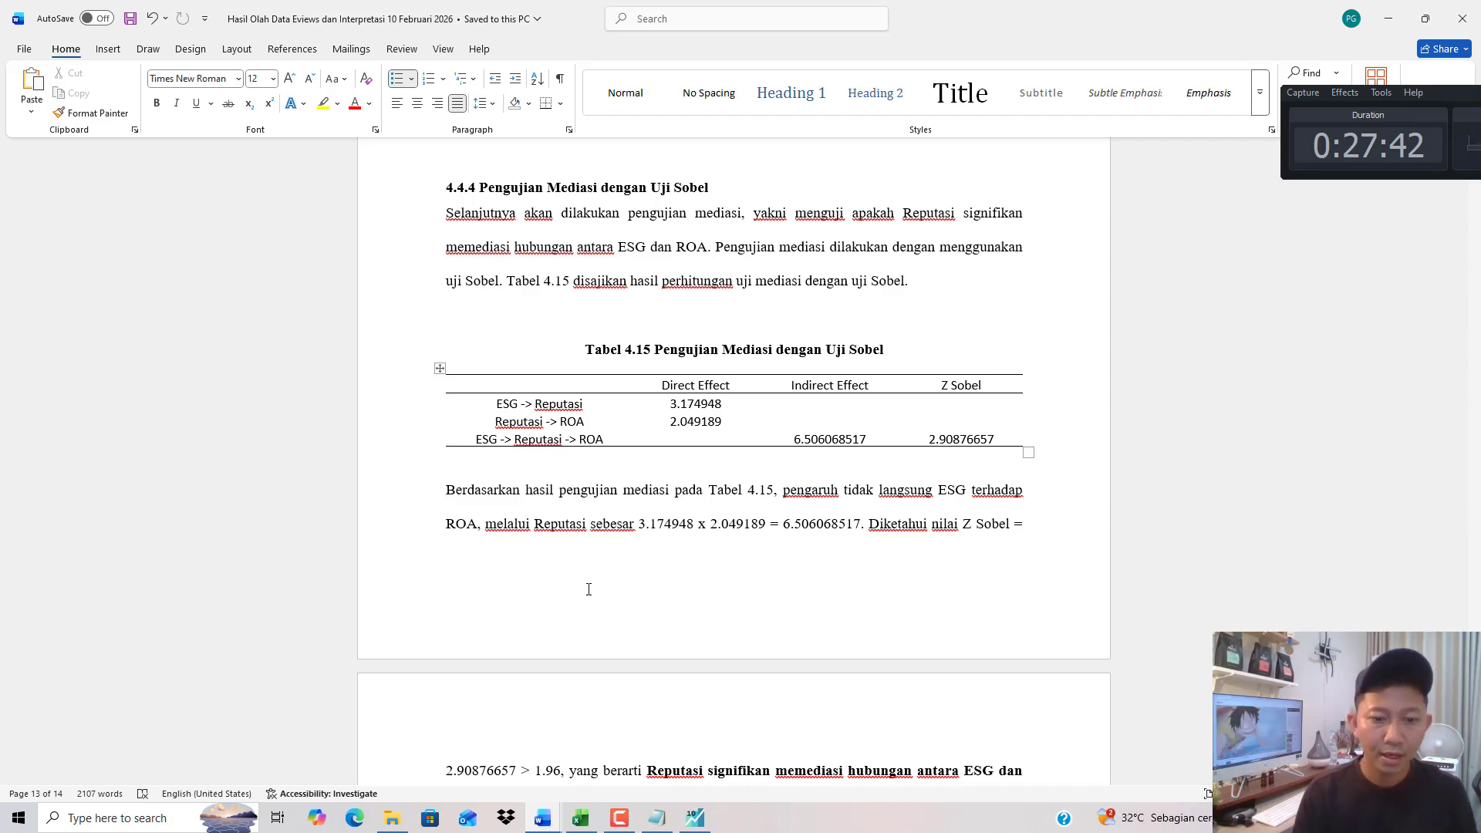
Switch to the Lampiran EViews document and select the Sobel test calculator image on its last page.
mouse_move(545, 810)
left_click(455, 744)
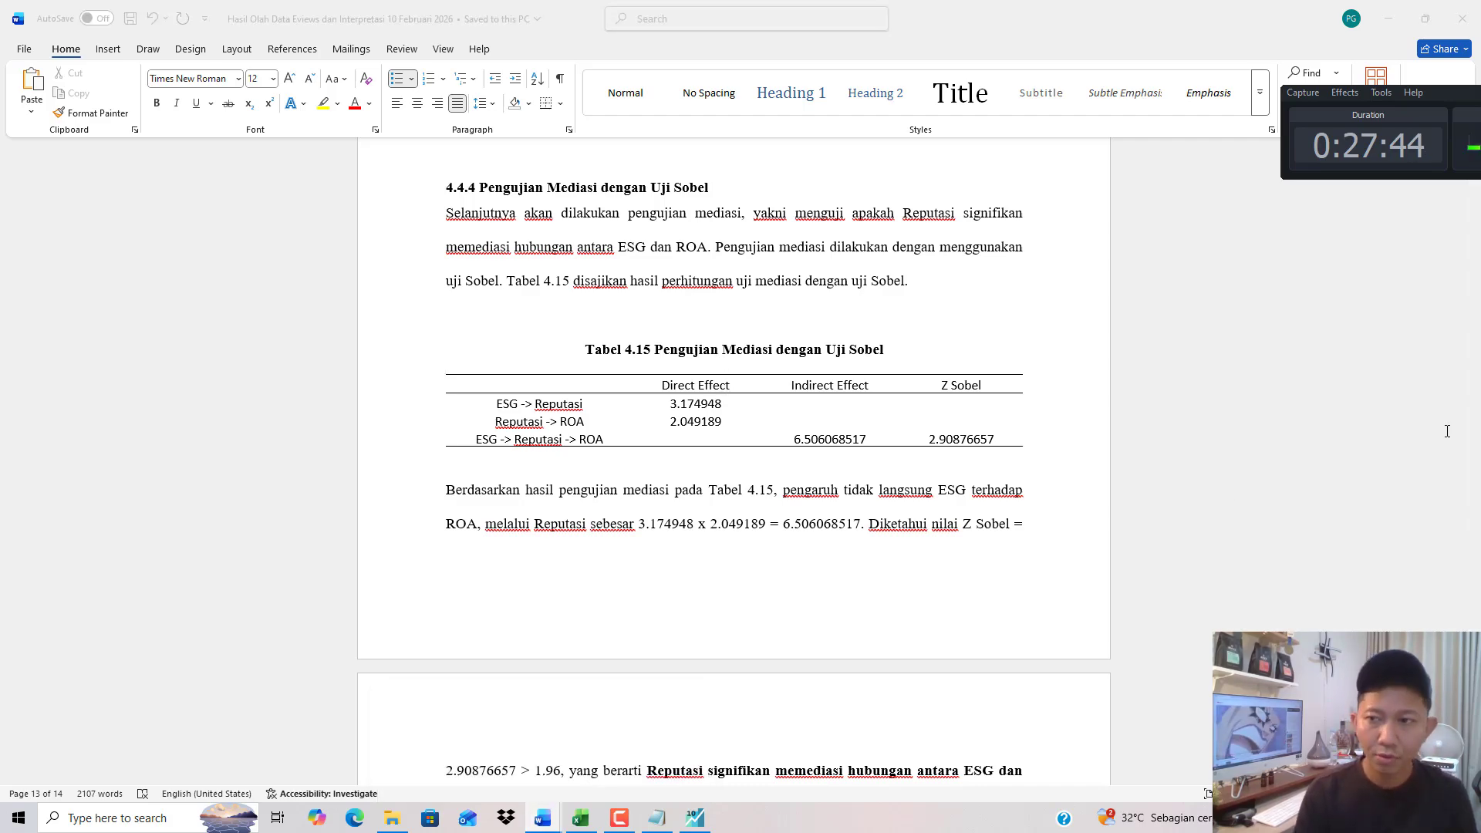
scroll(1478, 270, "down", 8)
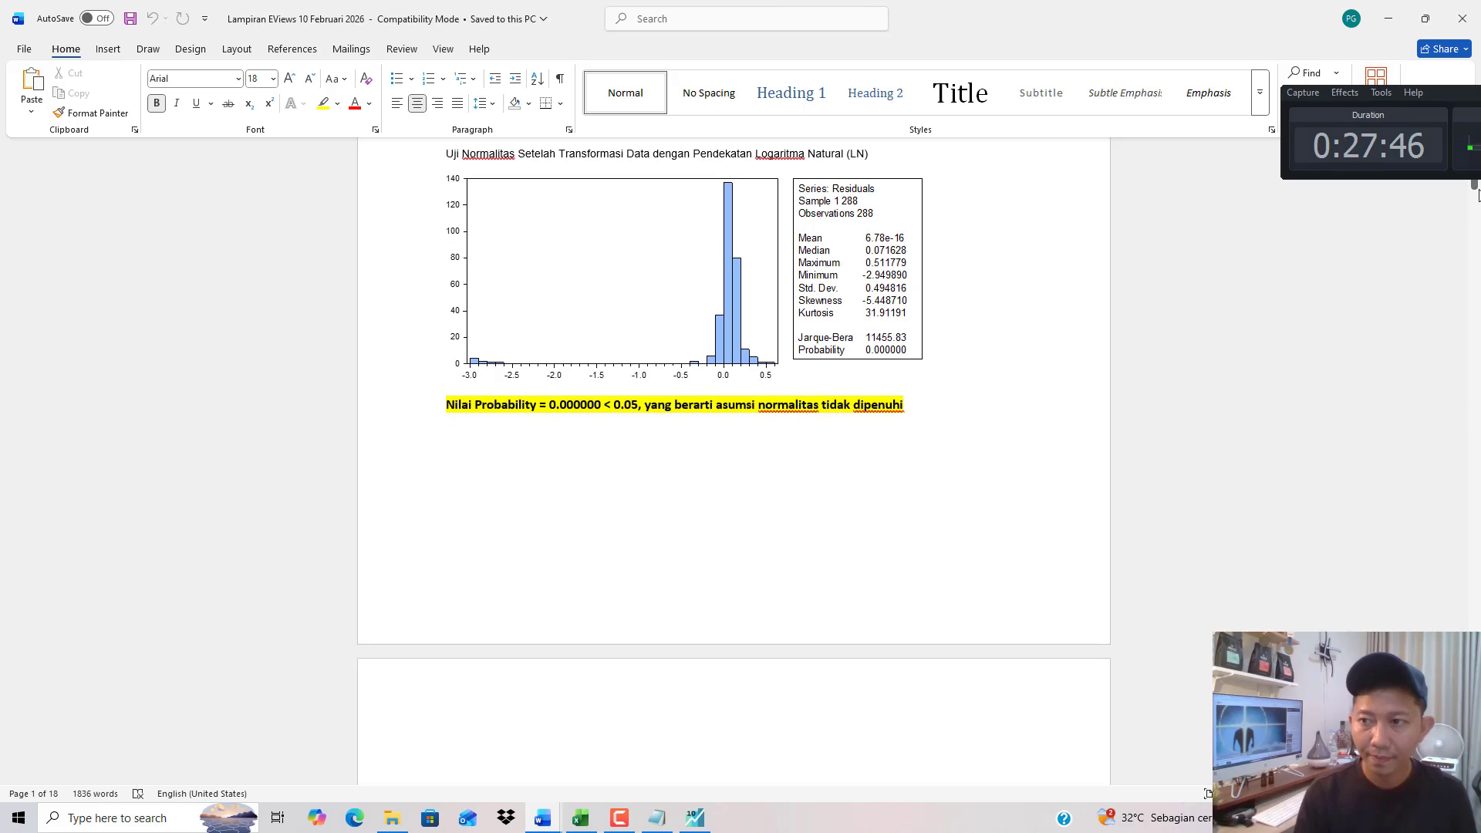
scroll(1478, 395, "down", 20)
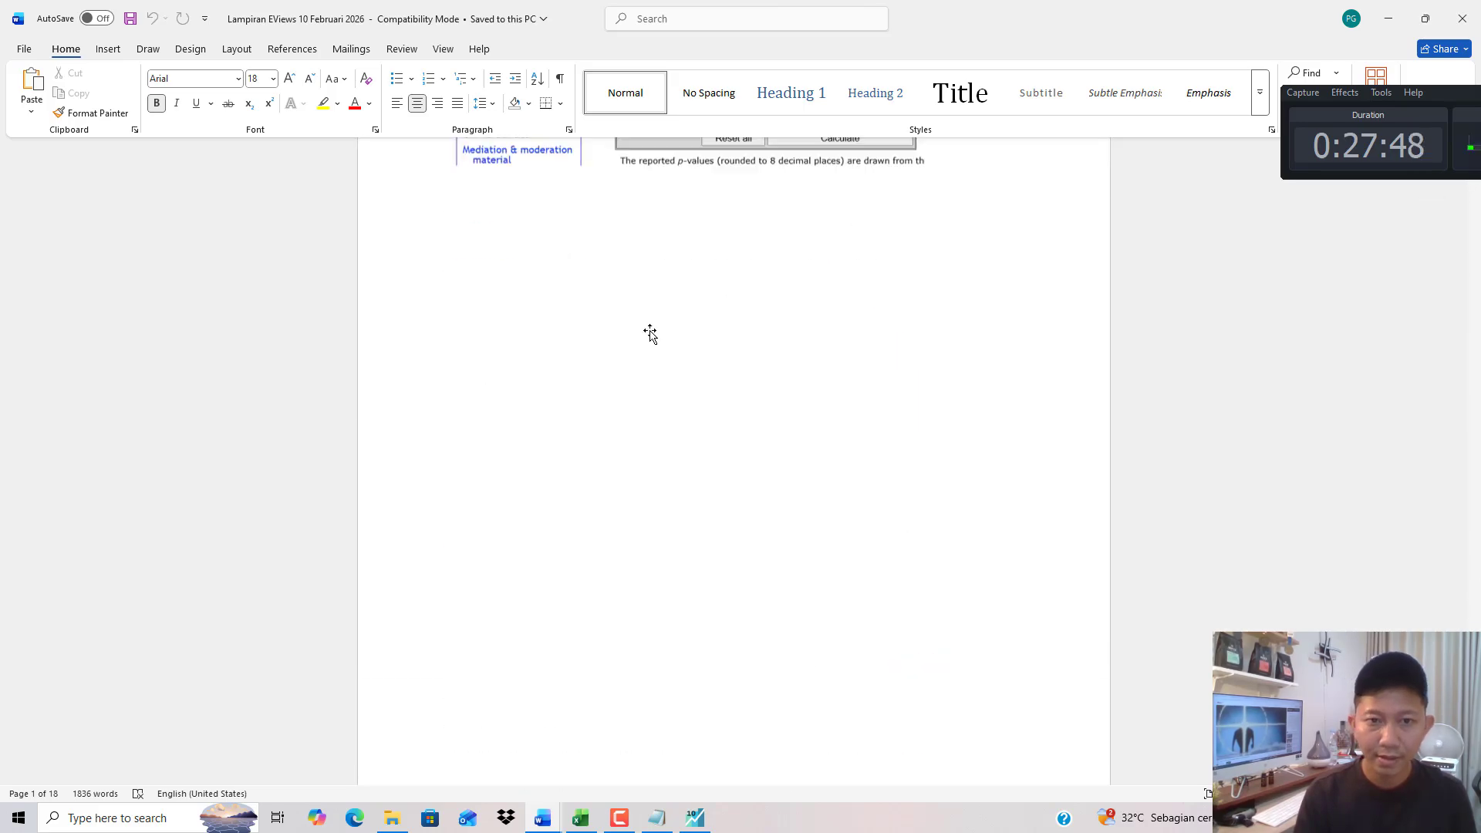
scroll(651, 330, "up", 6)
scroll(668, 353, "down", 3)
left_click(569, 399)
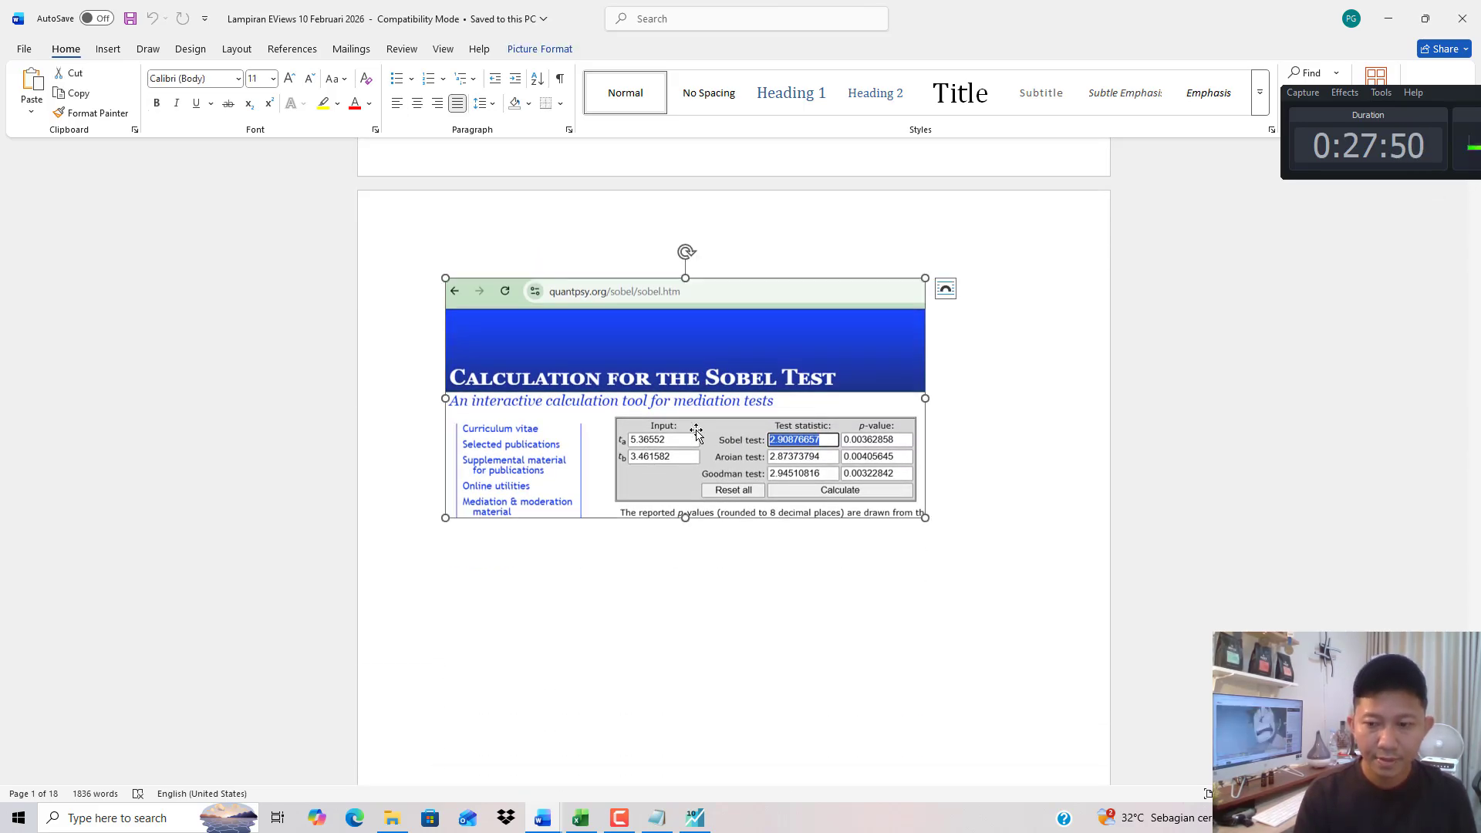
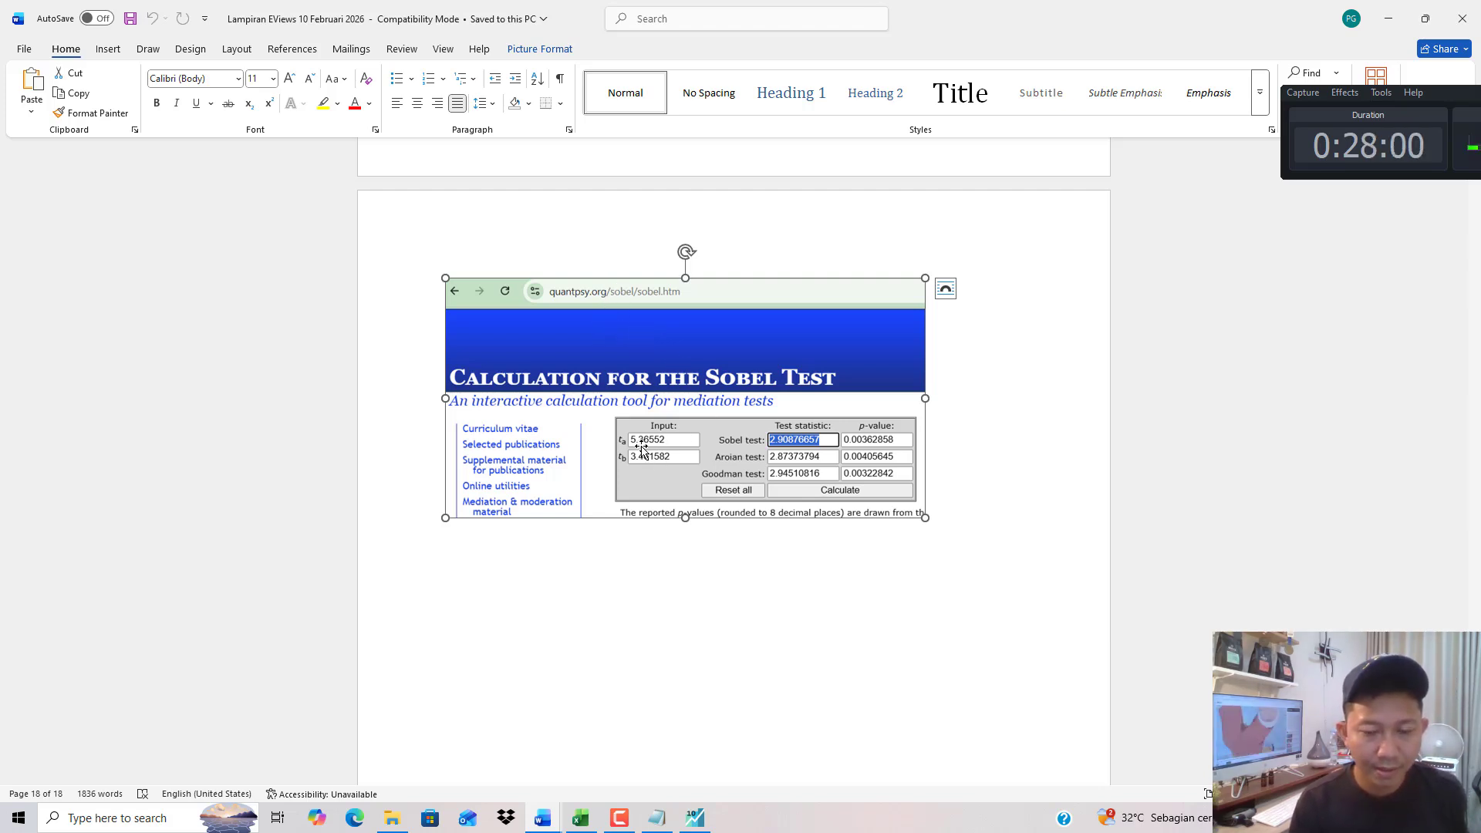
Check the ESG t-Statistic in Tabel 4.13 of the results document against the first Sobel calculator input in the Lampiran document.
mouse_move(557, 815)
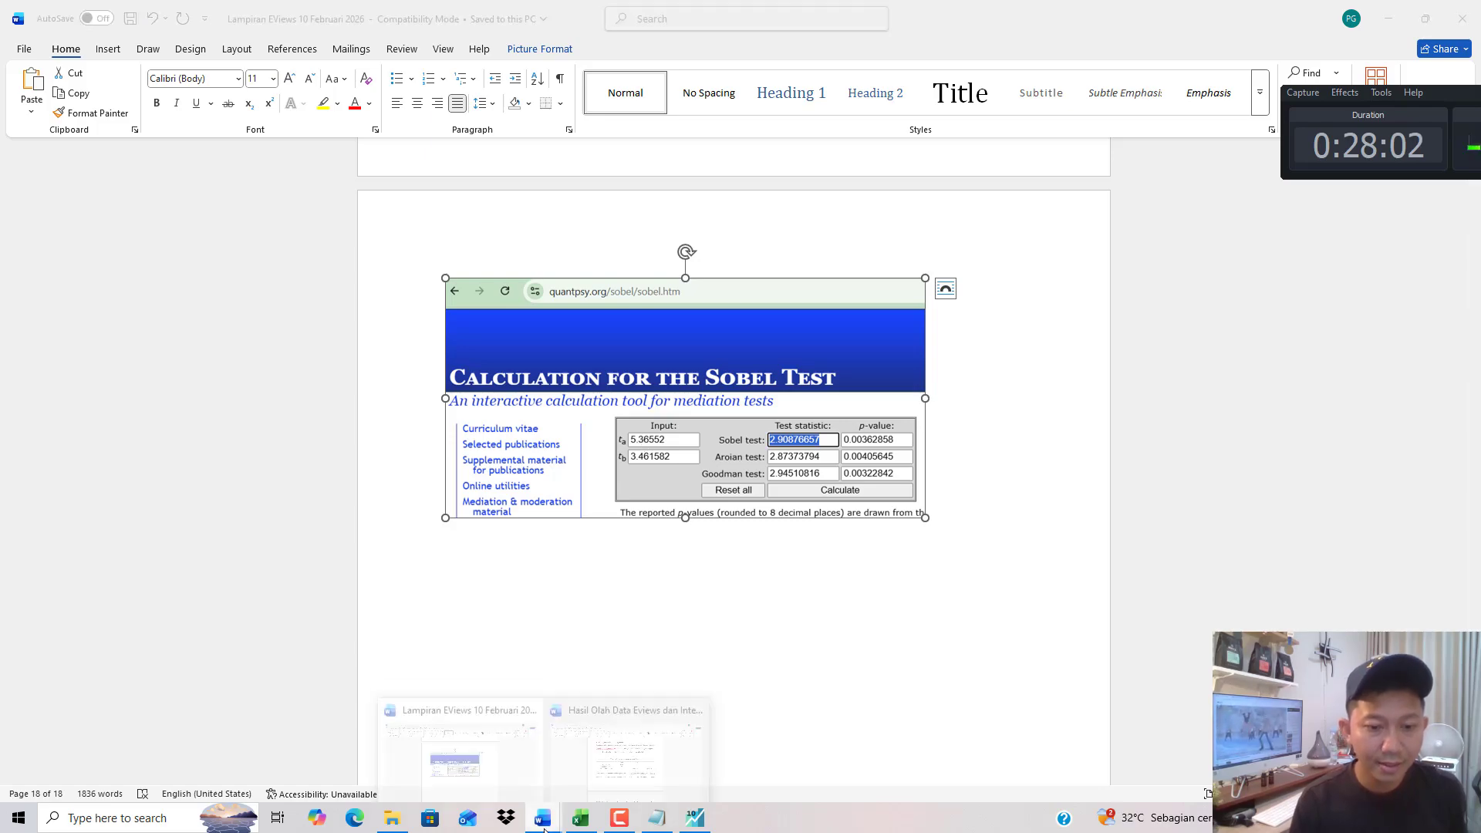
left_click(609, 725)
scroll(668, 398, "up", 20)
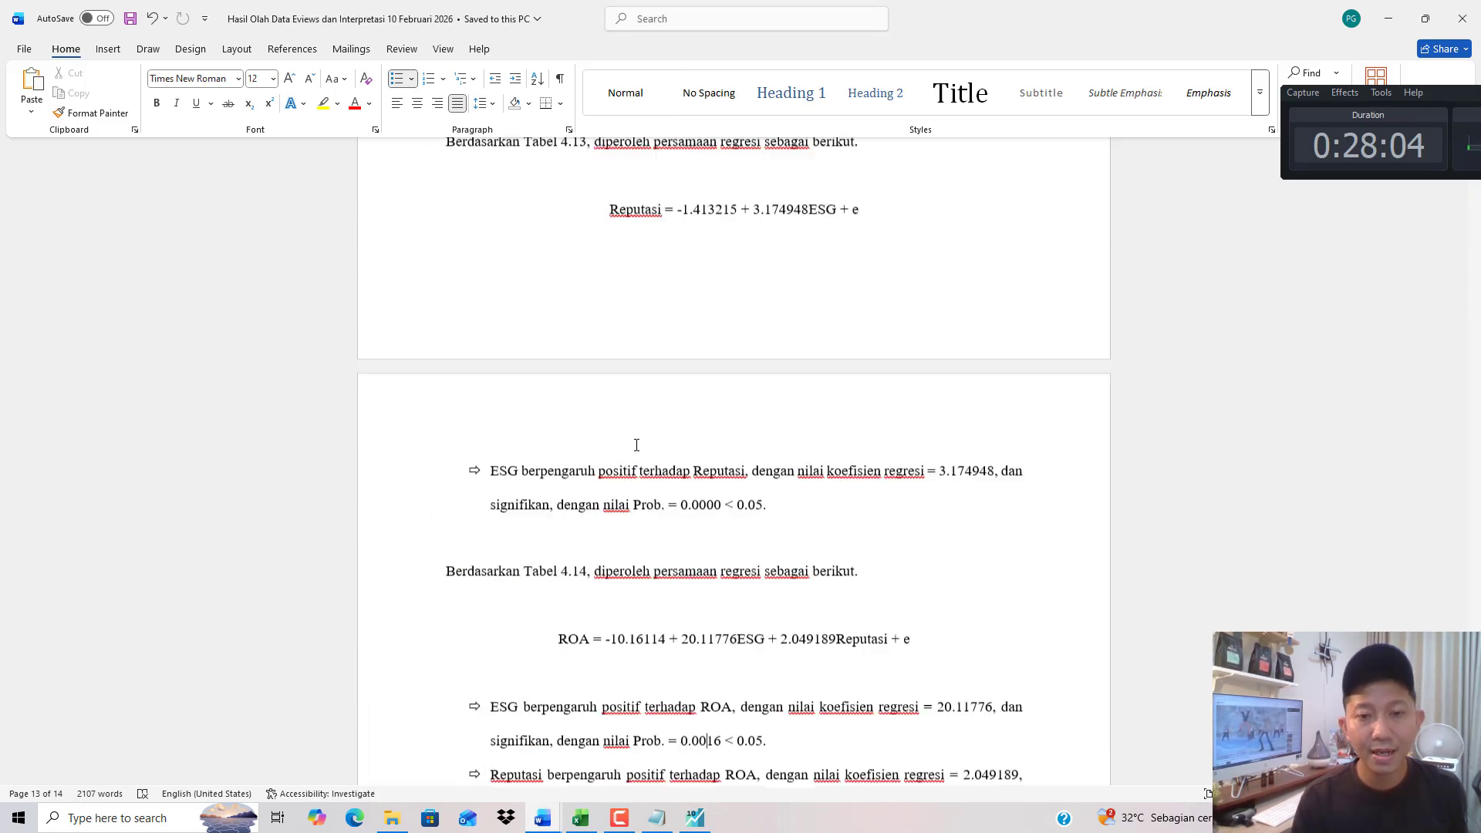
scroll(709, 437, "up", 5)
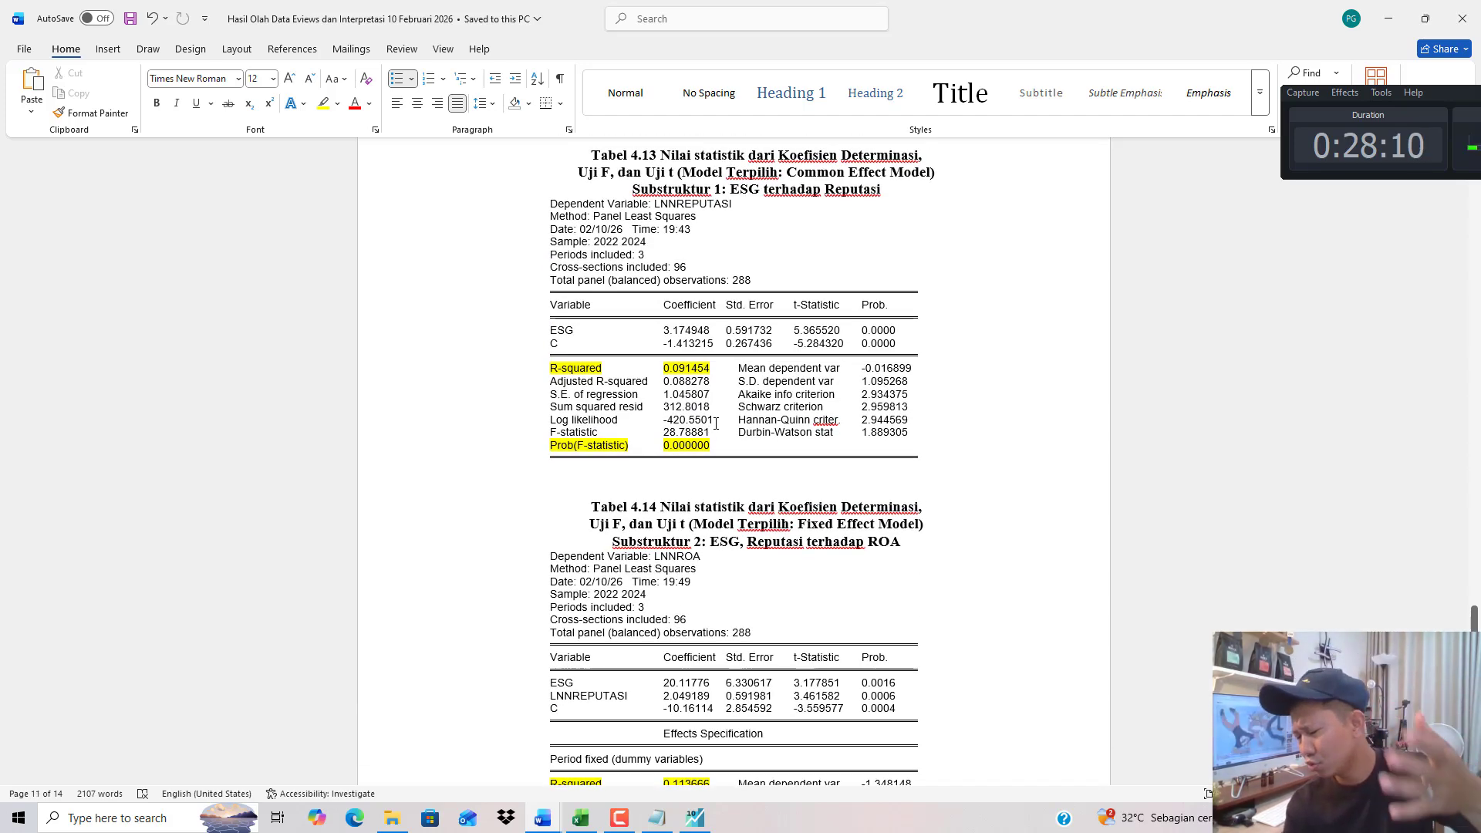
double_click(796, 330)
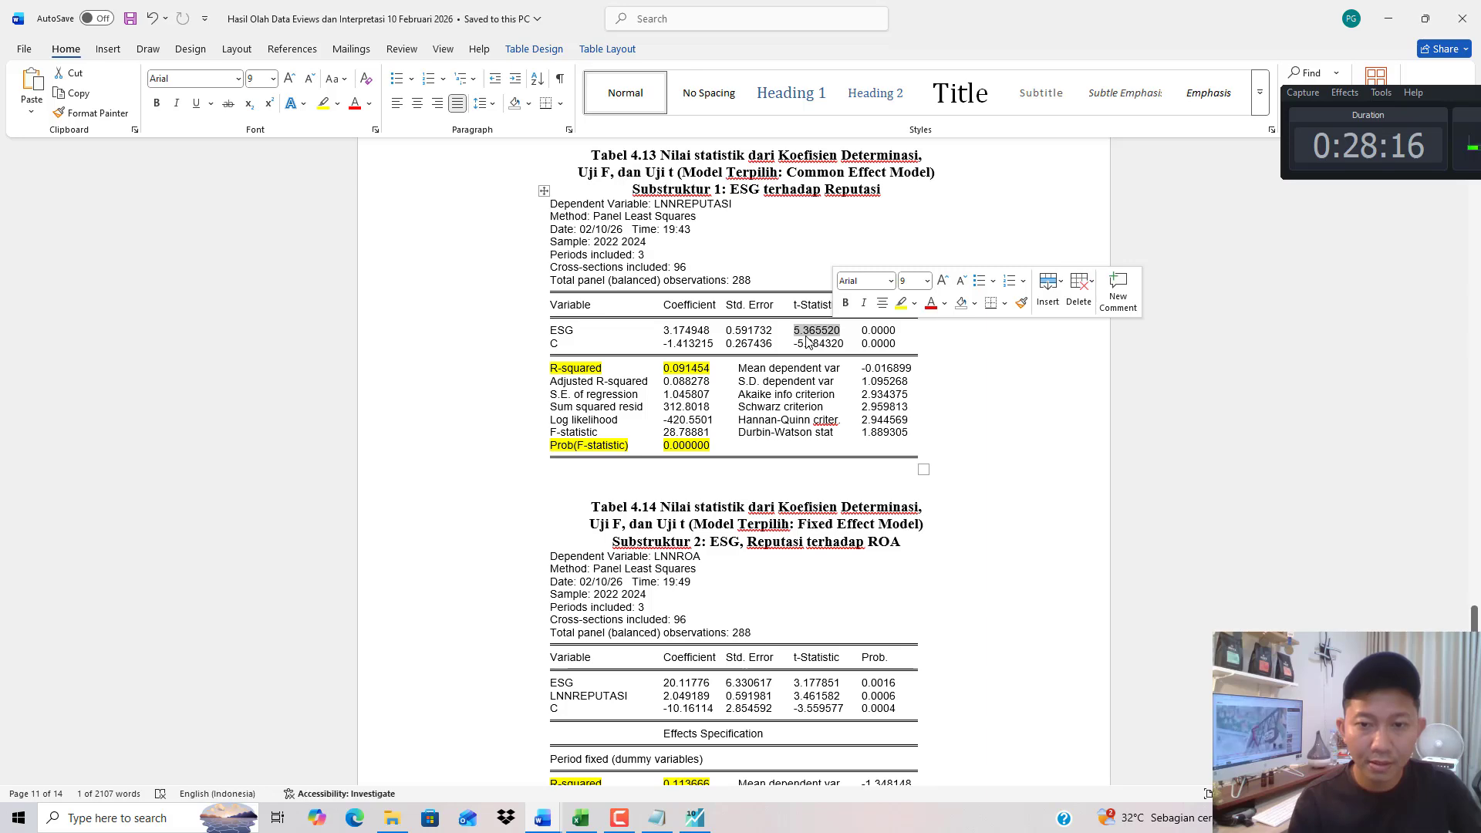
left_click(542, 817)
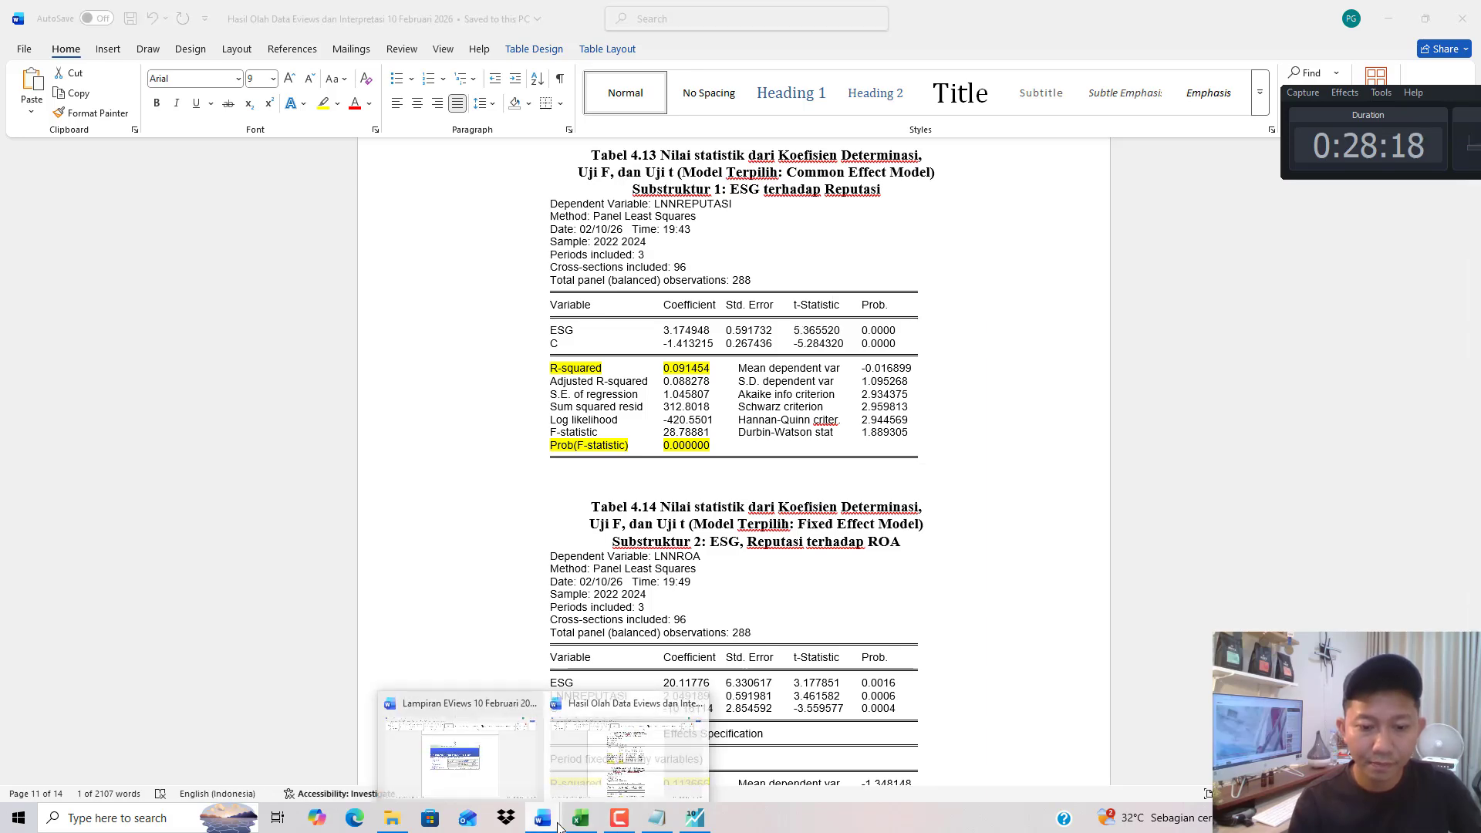
left_click(481, 753)
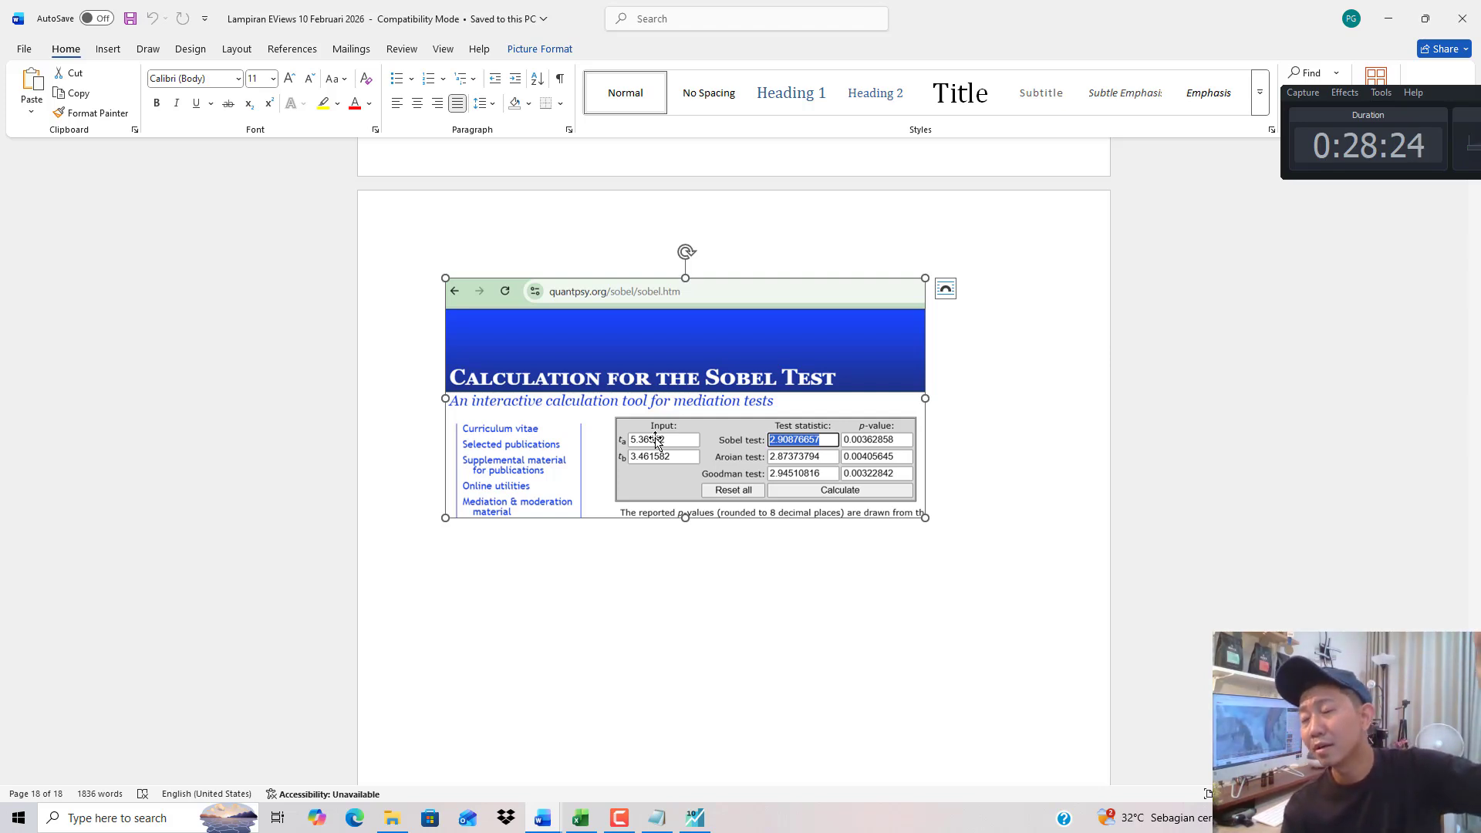
Check the LNNREPUTASI t-Statistic in Tabel 4.14 of the results document against the second Sobel calculator input in the Lampiran document.
left_click(559, 819)
left_click(660, 762)
scroll(599, 491, "down", 3)
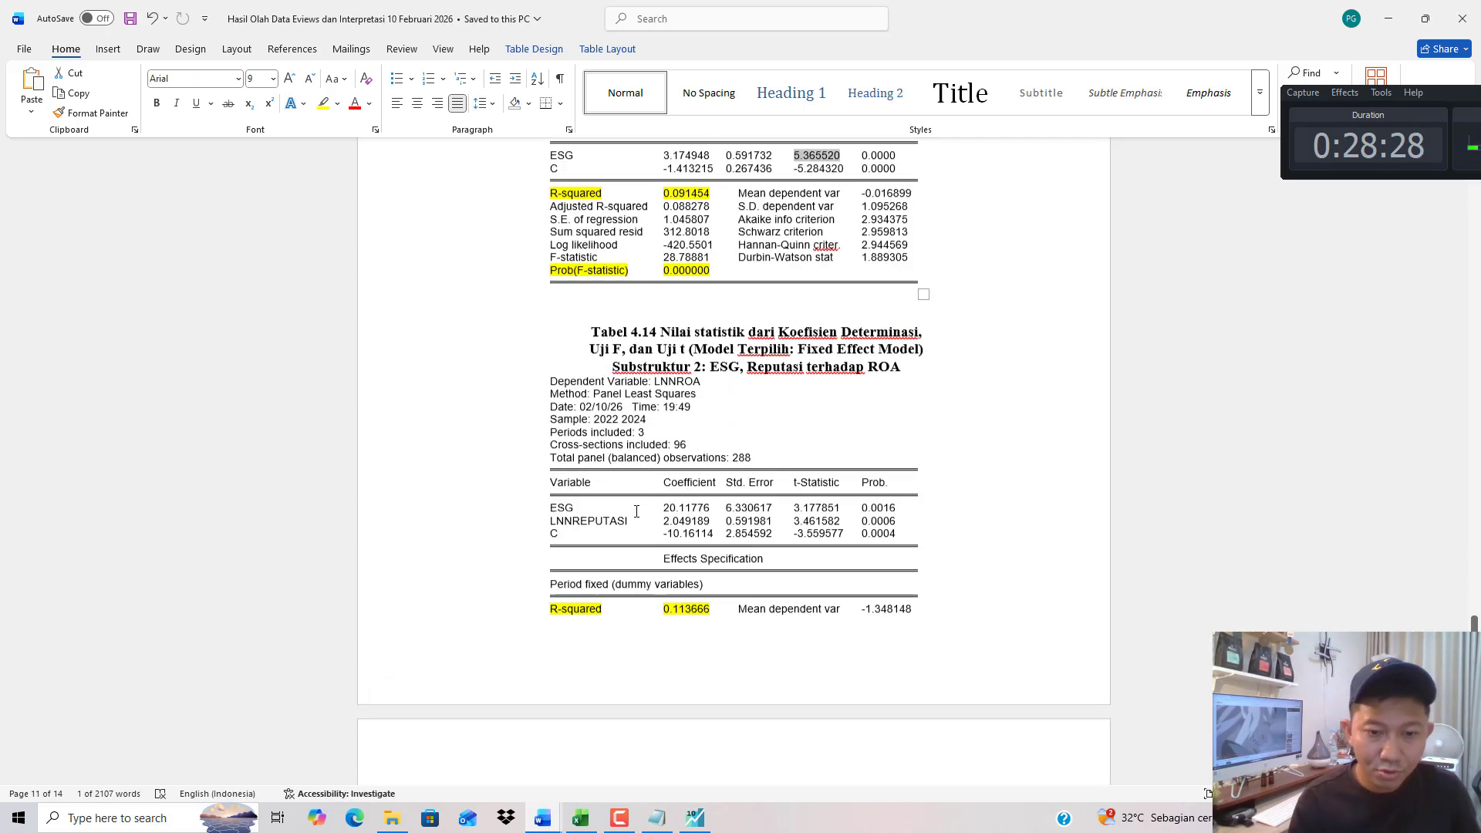
left_click_drag(606, 478, 793, 476)
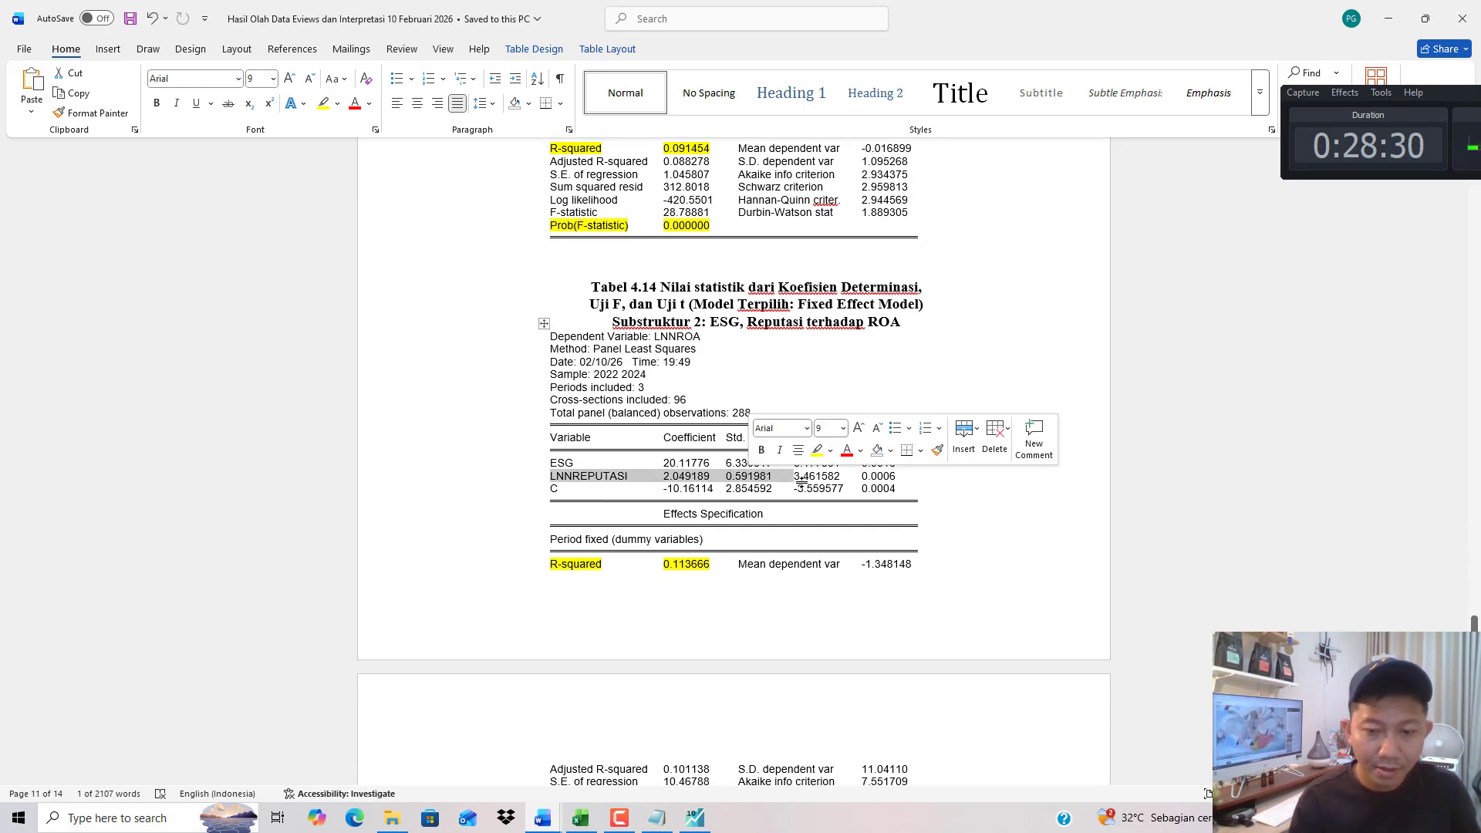
left_click(799, 476)
double_click(797, 476)
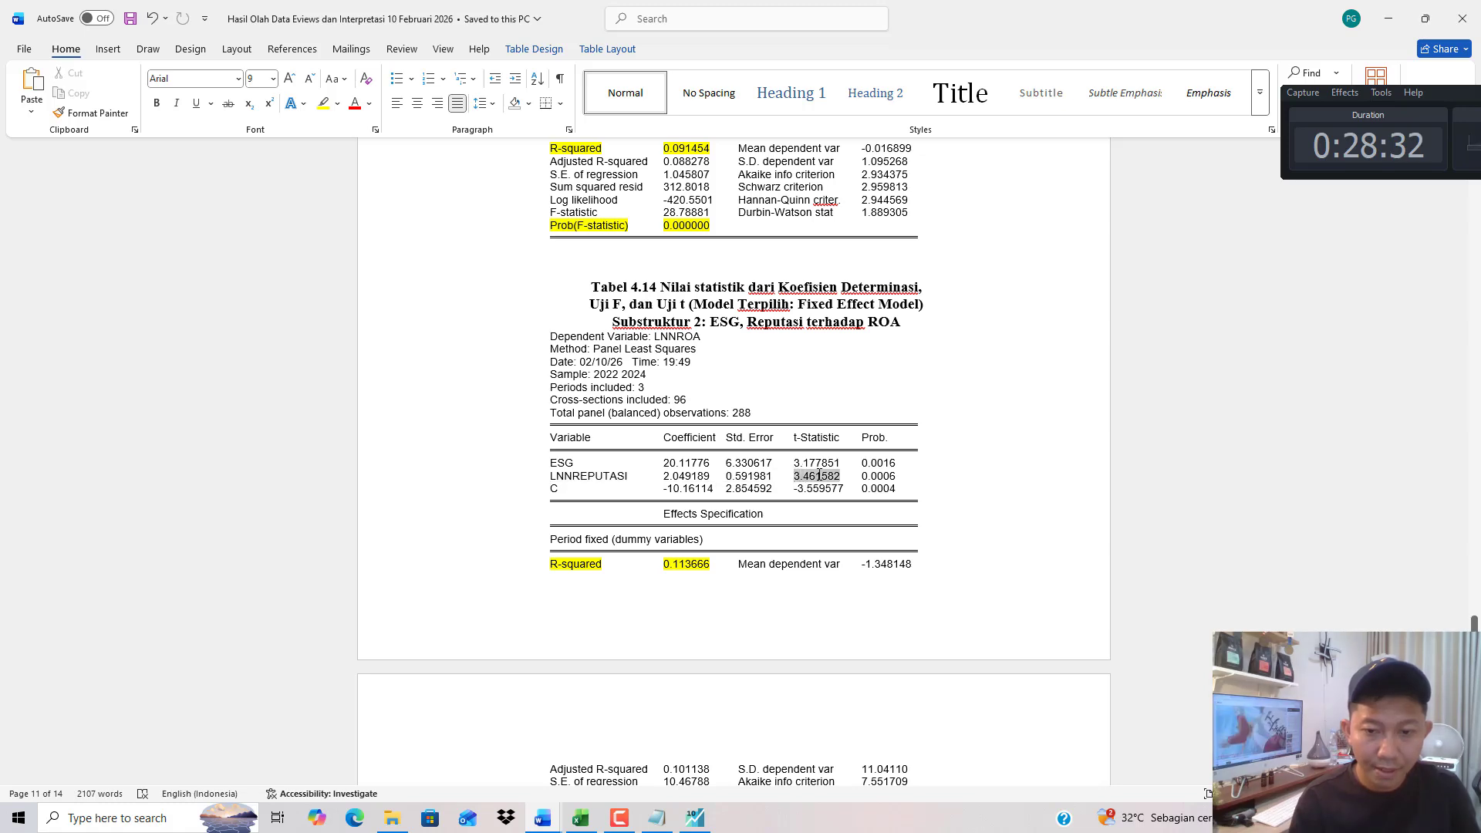
mouse_move(547, 820)
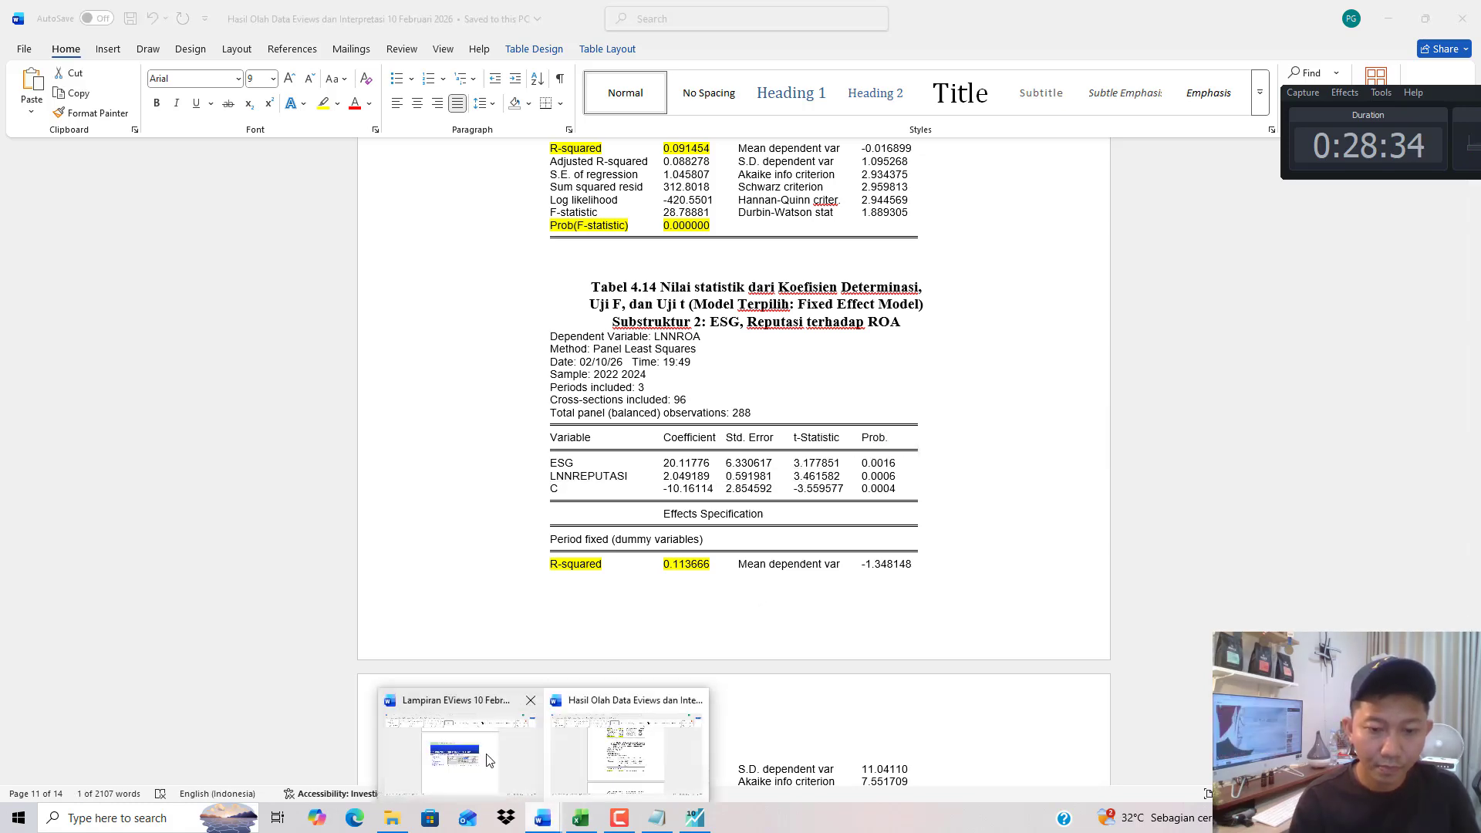
left_click(446, 733)
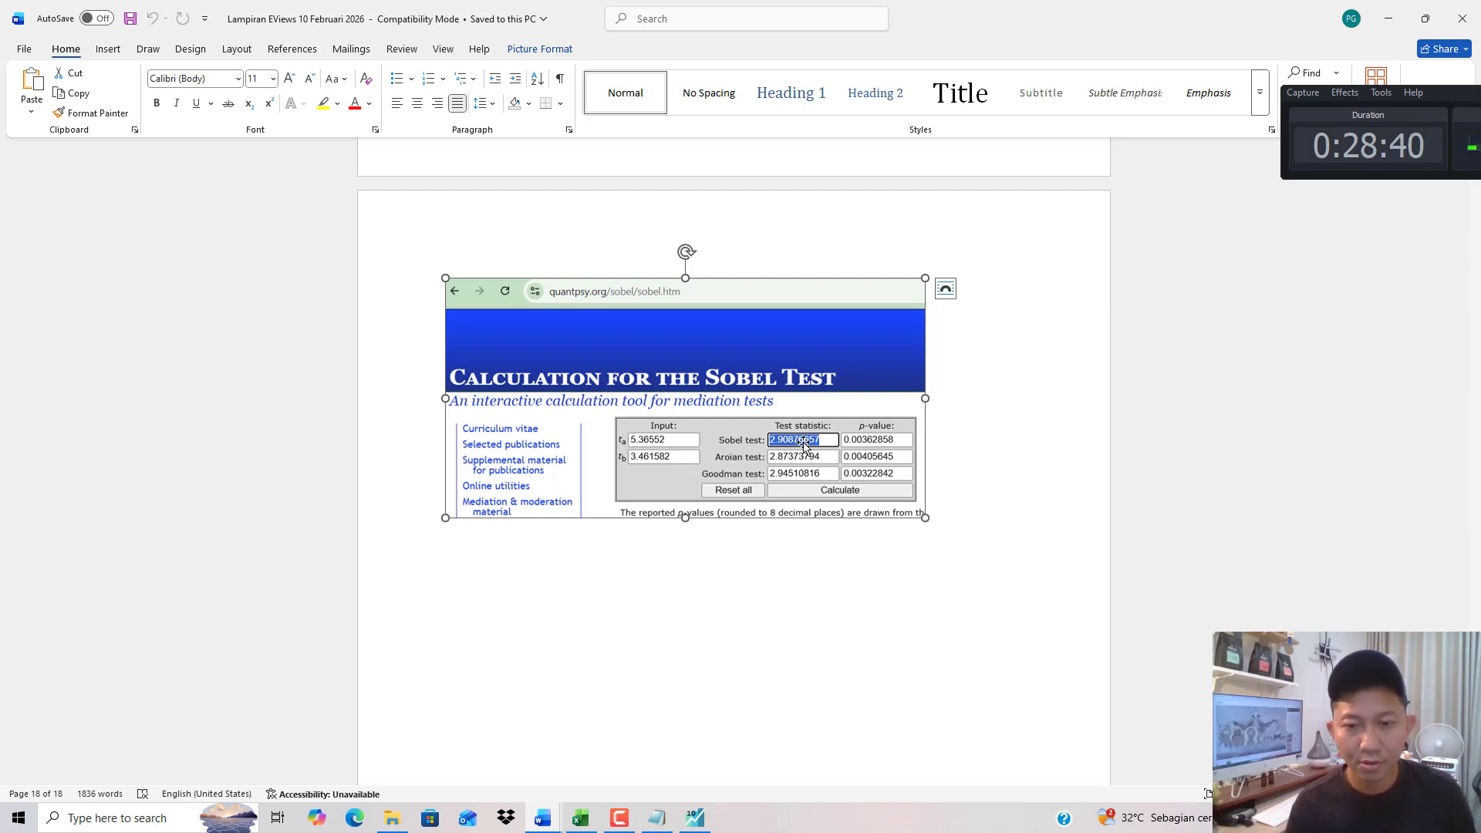
Return to the results document and examine the Z Sobel value in Tabel 4.15, its comparison with 1.96 and the mediation conclusion.
mouse_move(544, 817)
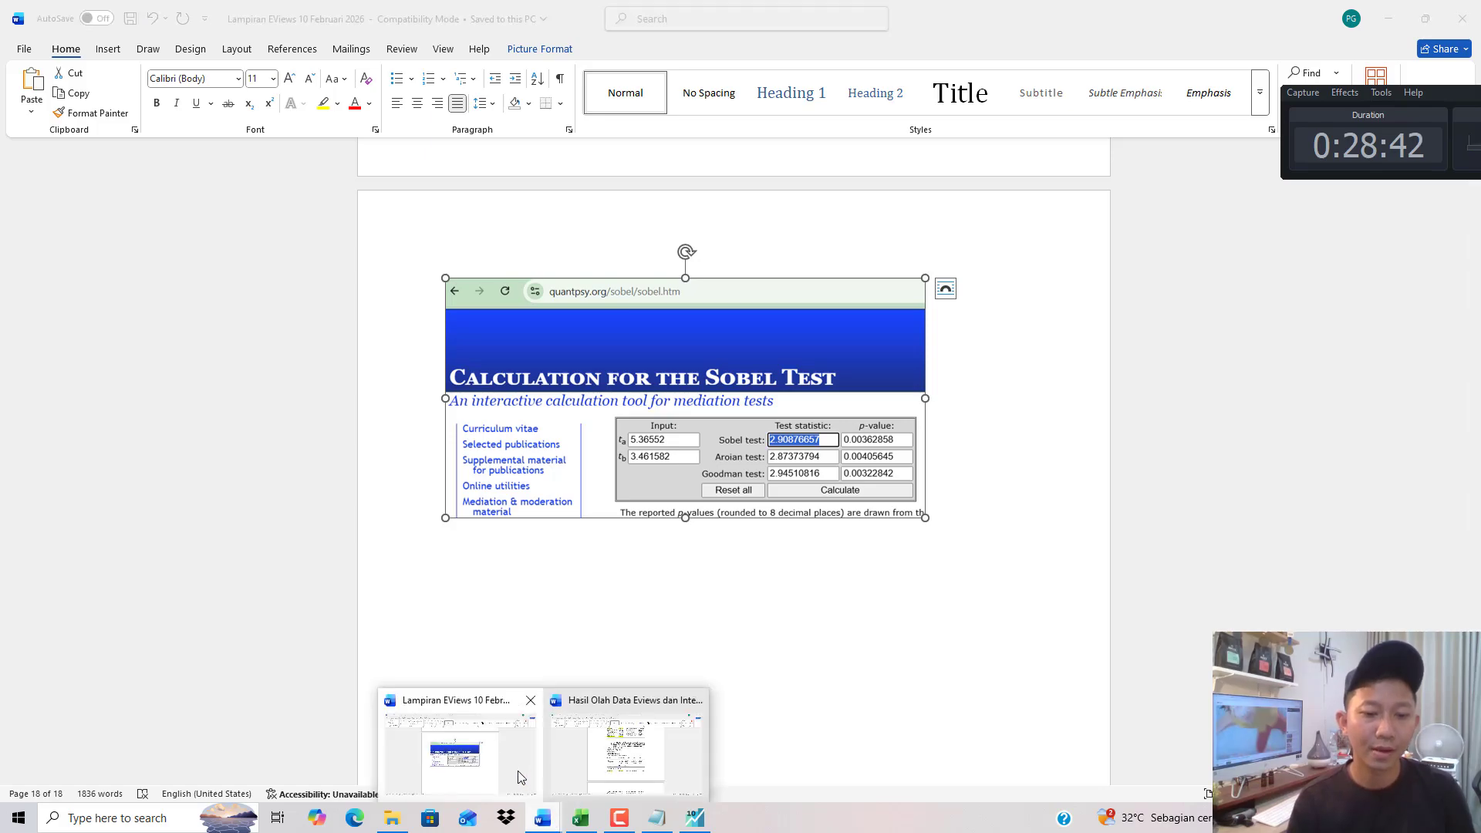
left_click(606, 760)
scroll(740, 486, "down", 15)
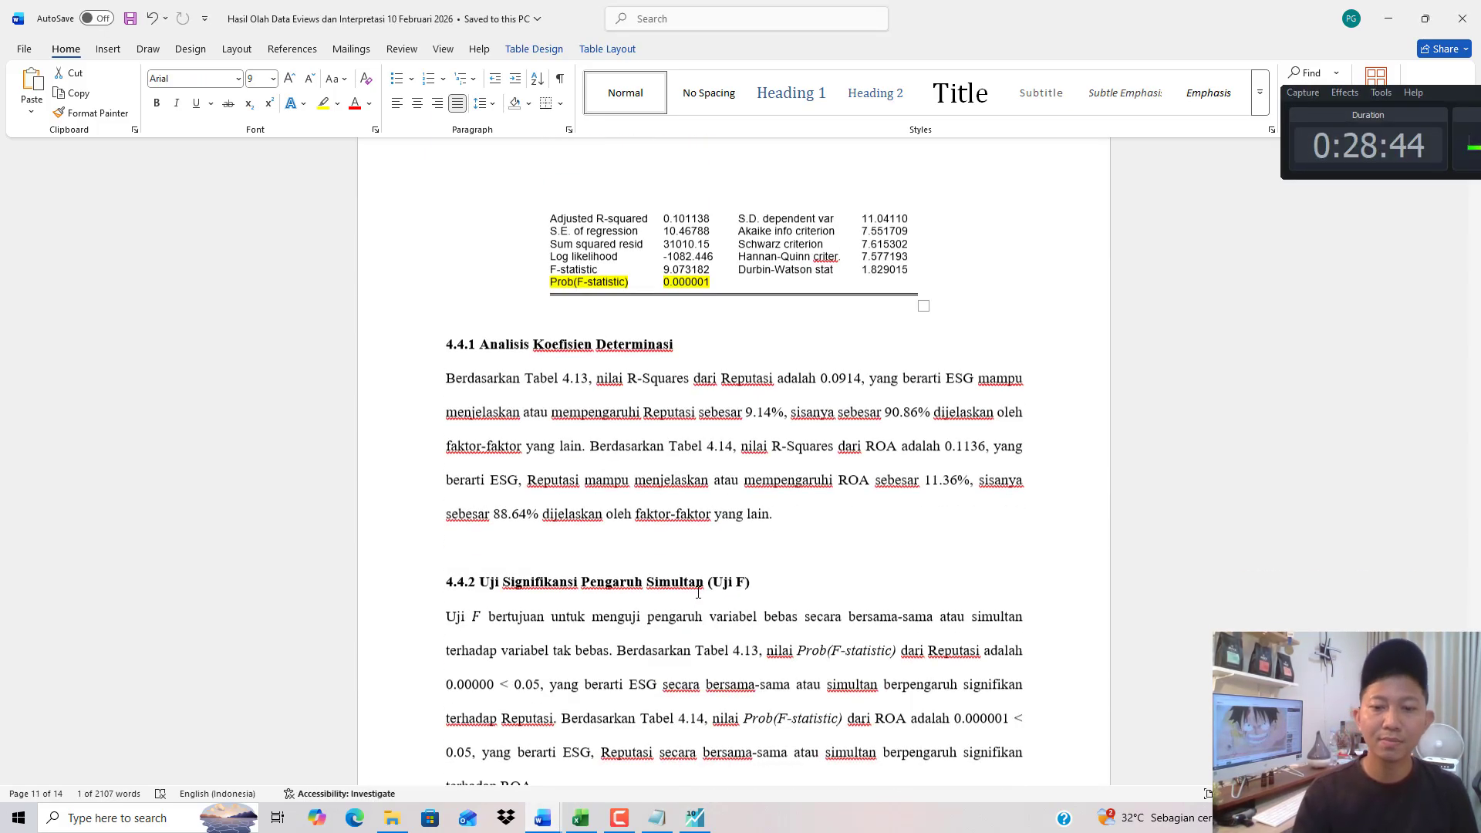
scroll(761, 473, "down", 12)
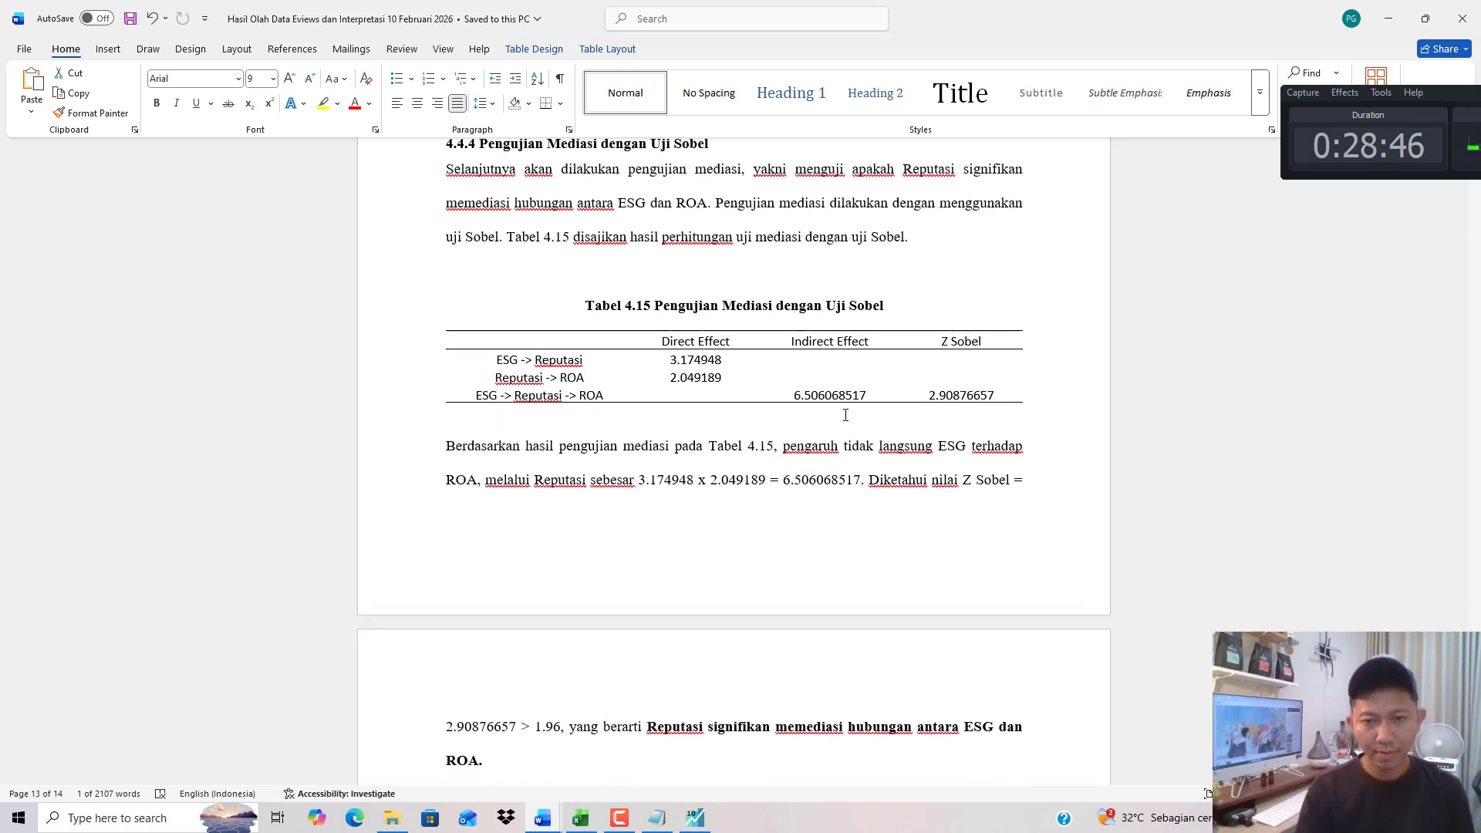
double_click(942, 396)
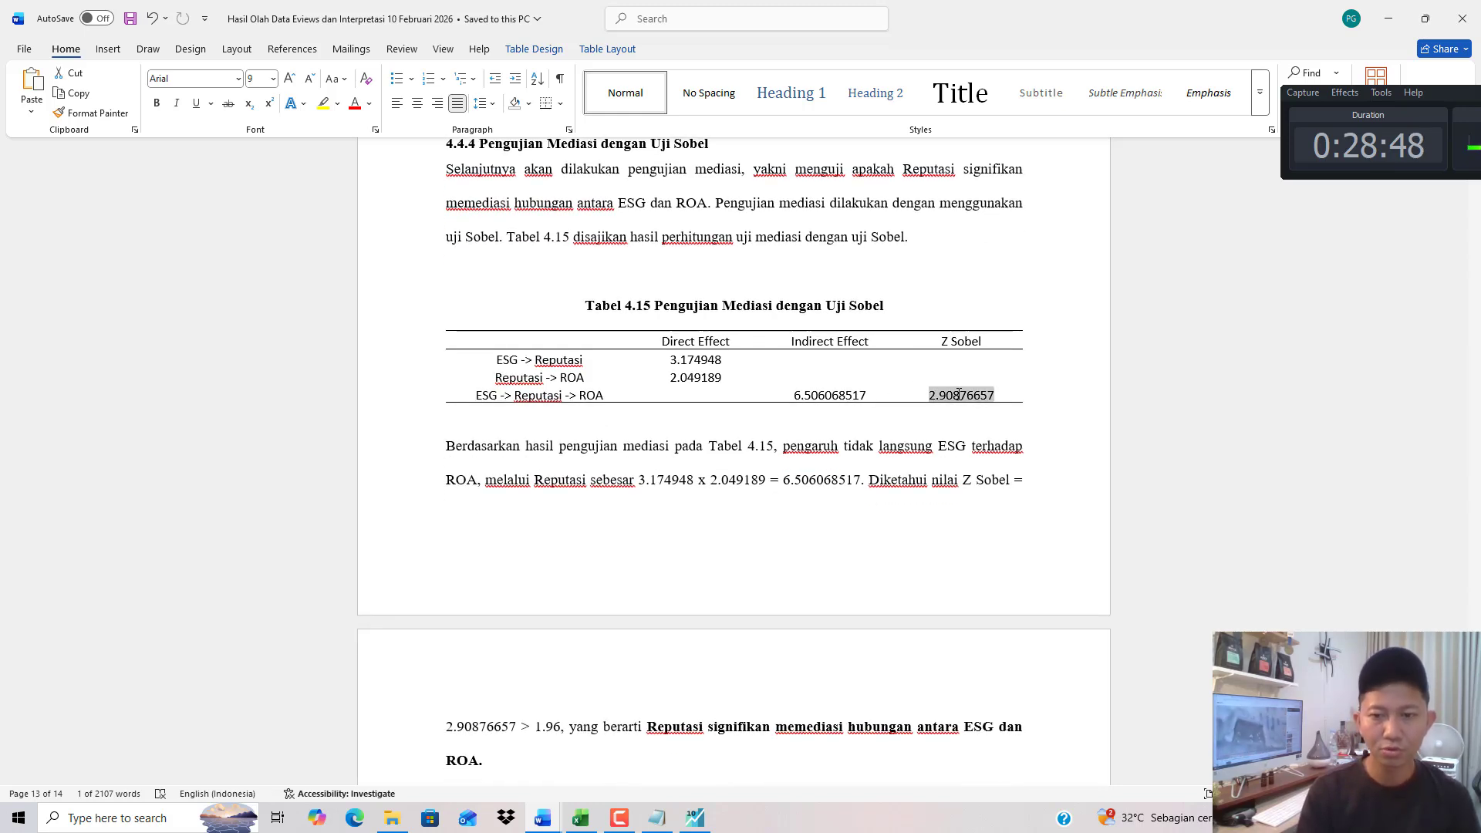
scroll(493, 635, "down", 1)
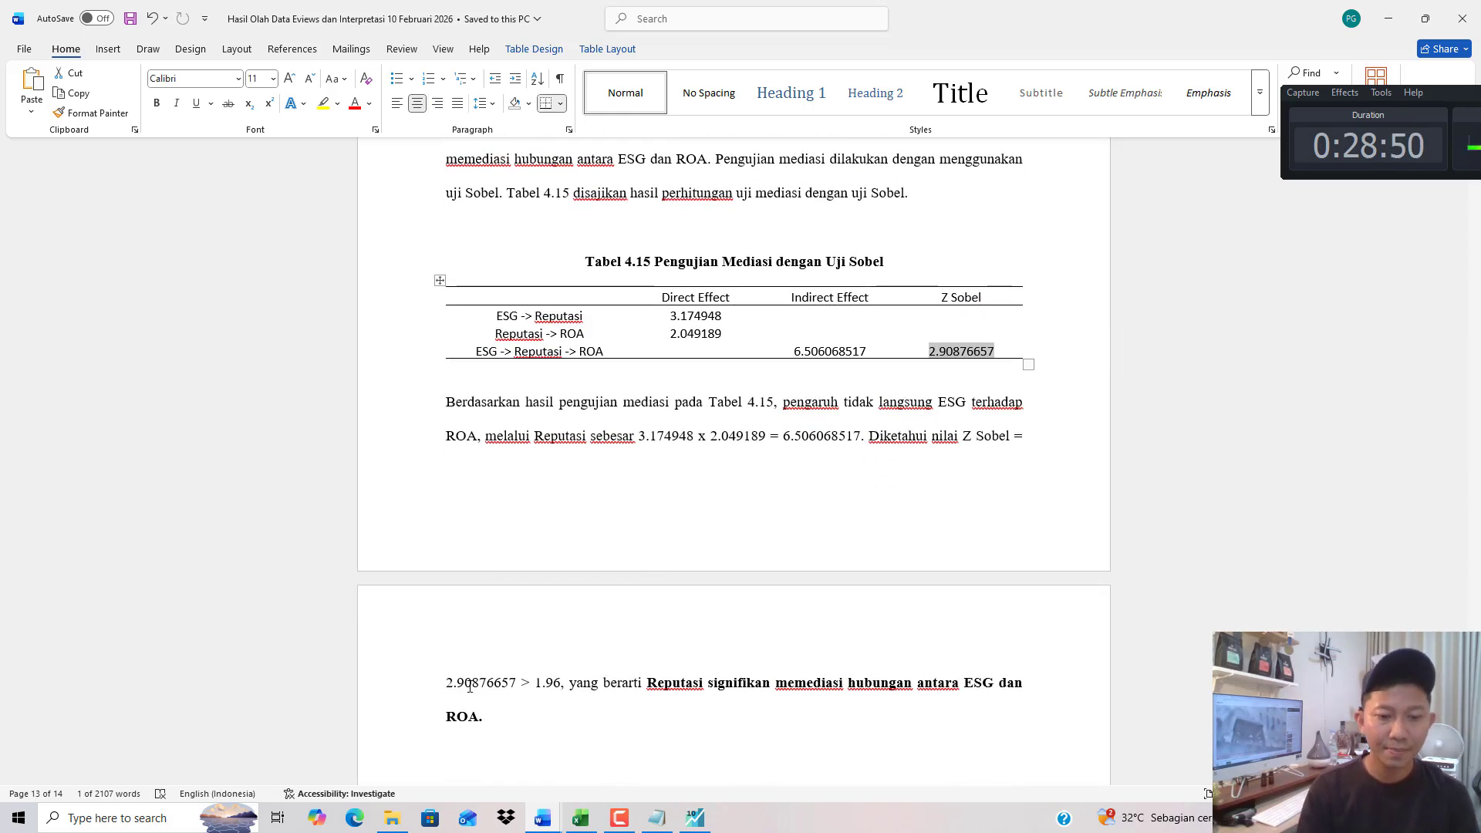
left_click_drag(469, 684, 561, 686)
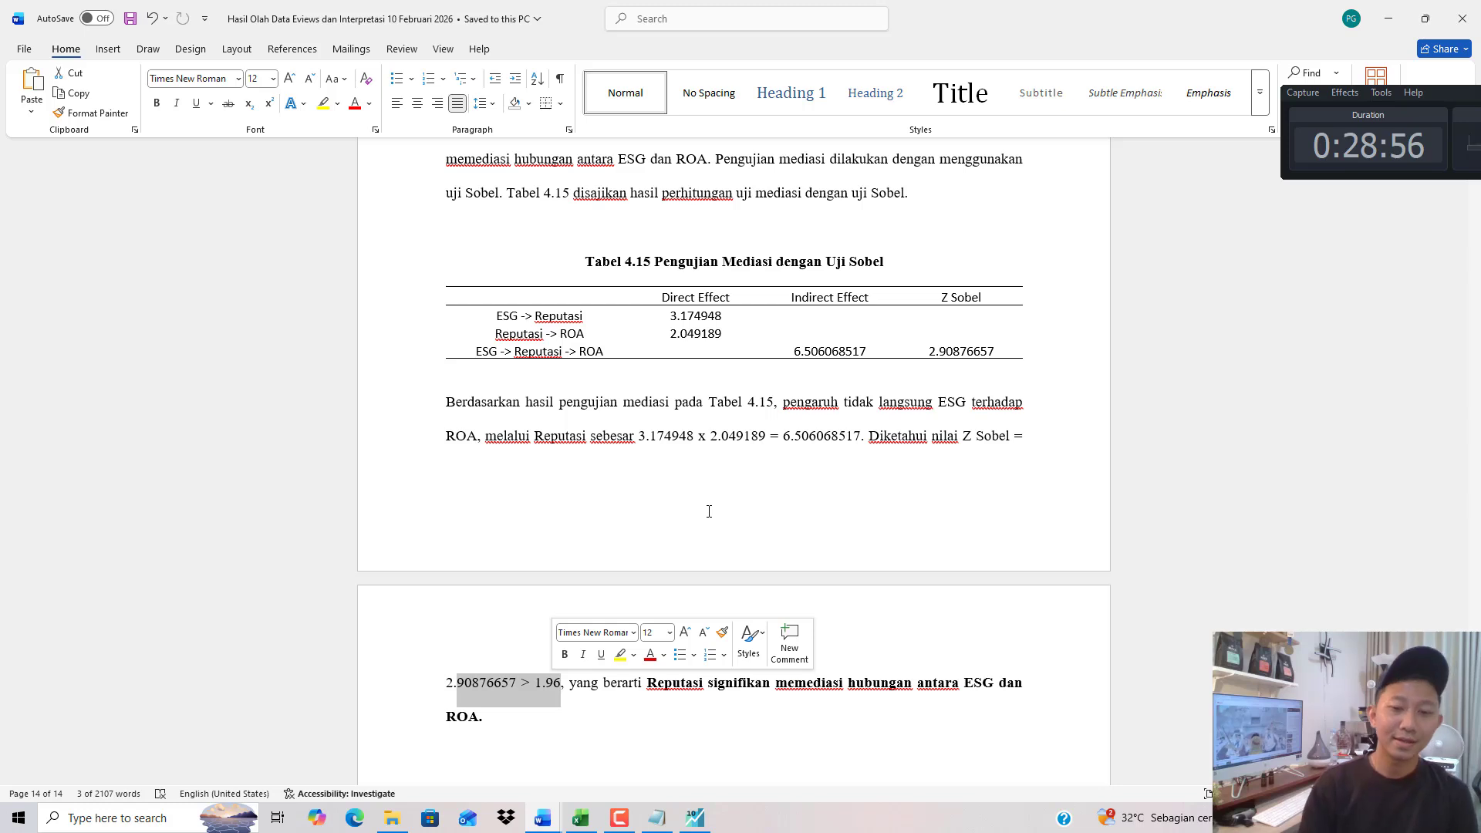
left_click_drag(723, 687, 985, 686)
left_click(620, 762)
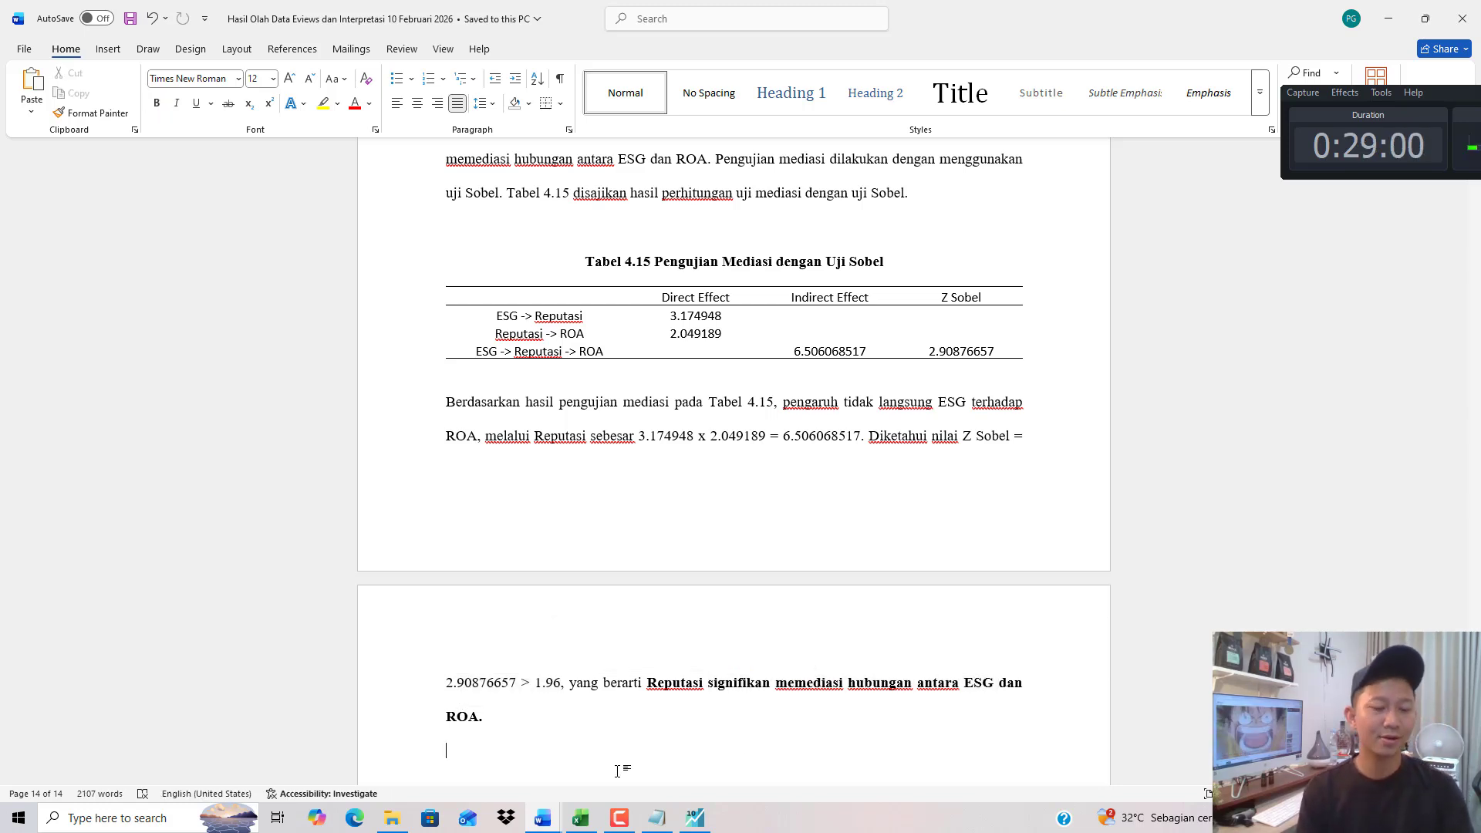
scroll(956, 688, "up", 20)
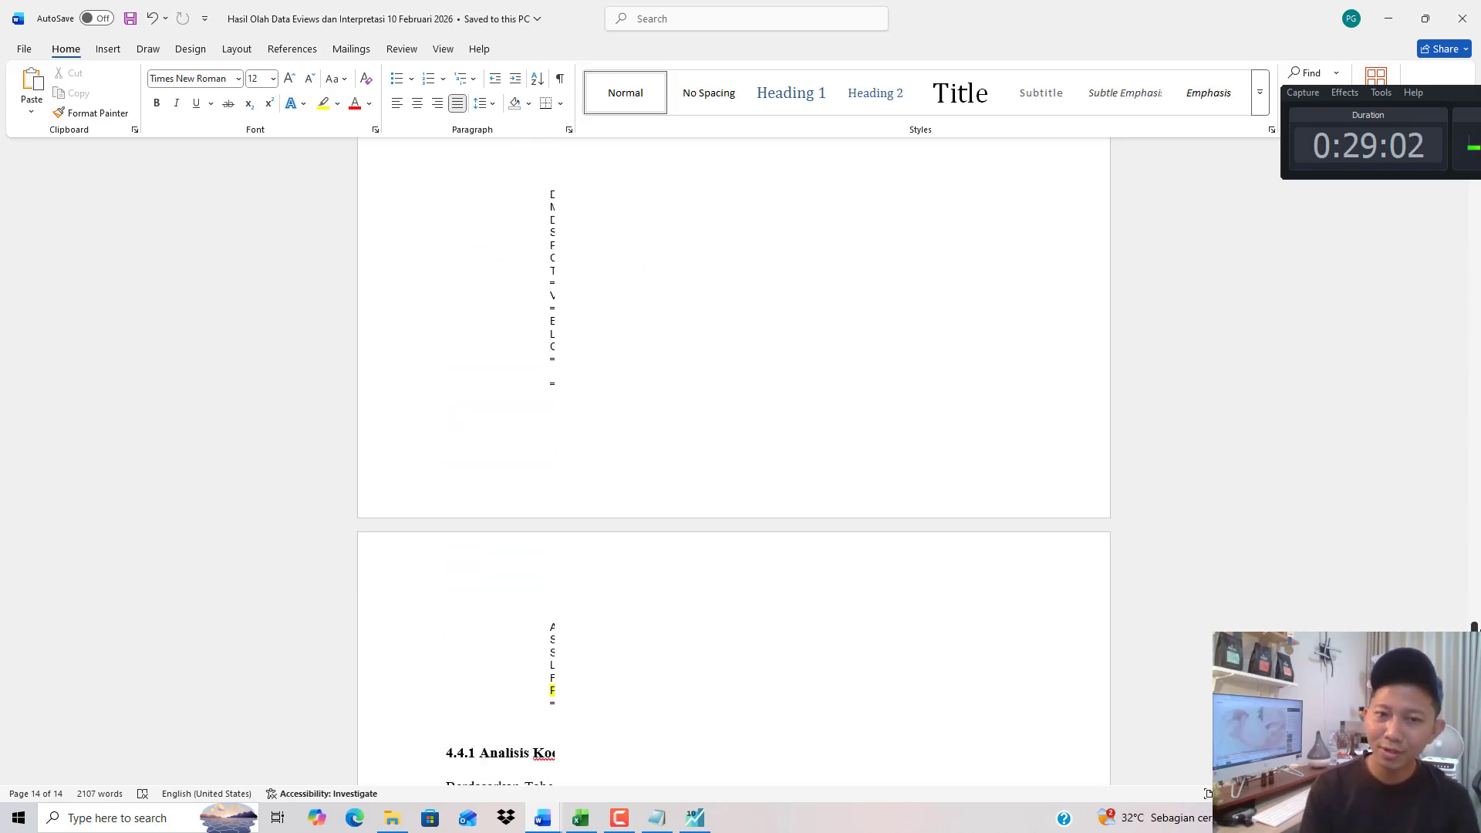
scroll(956, 688, "up", 5)
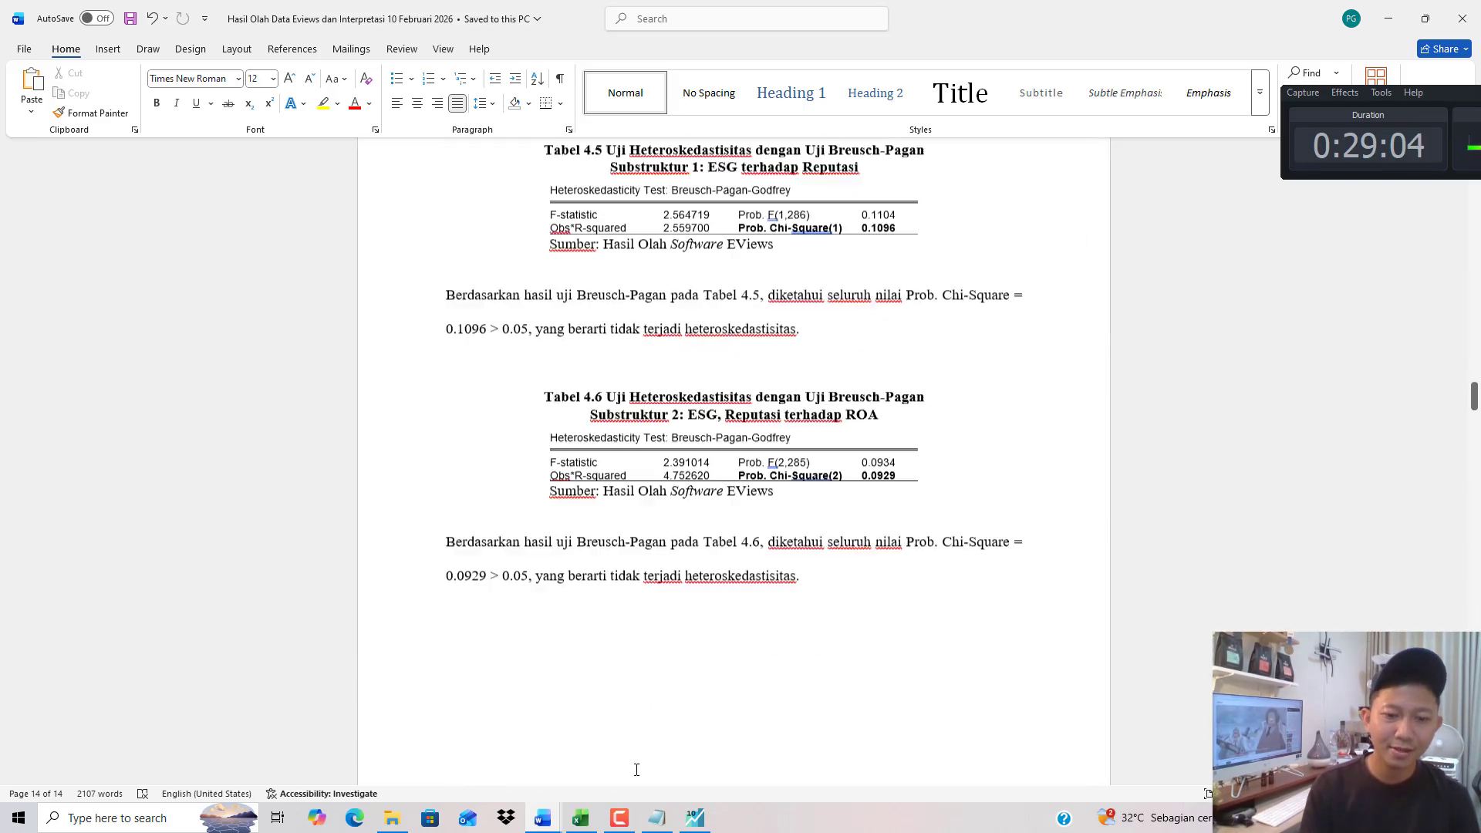
left_click(542, 817)
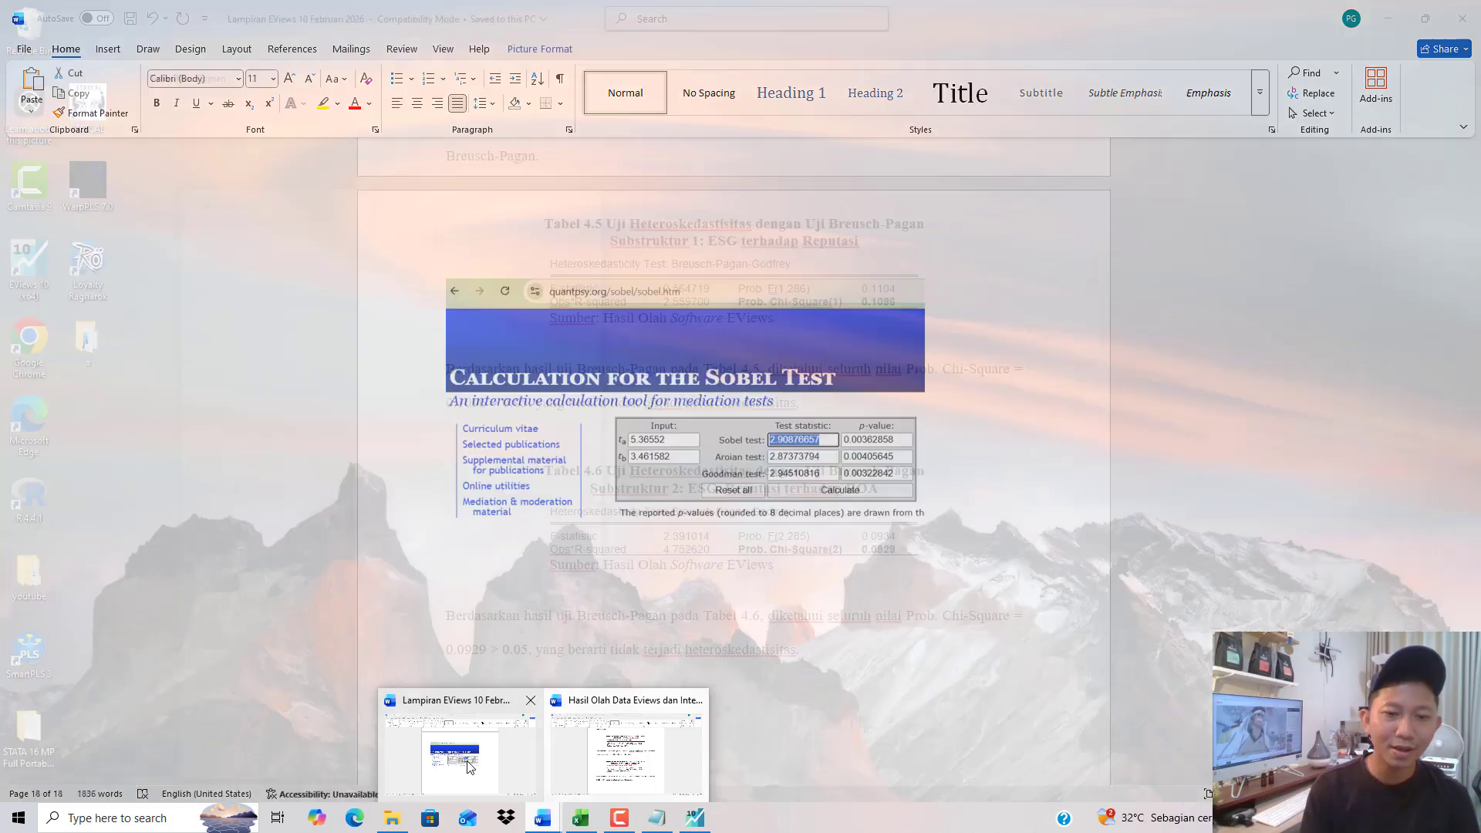
left_click(461, 752)
left_click_drag(1465, 89, 975, 100)
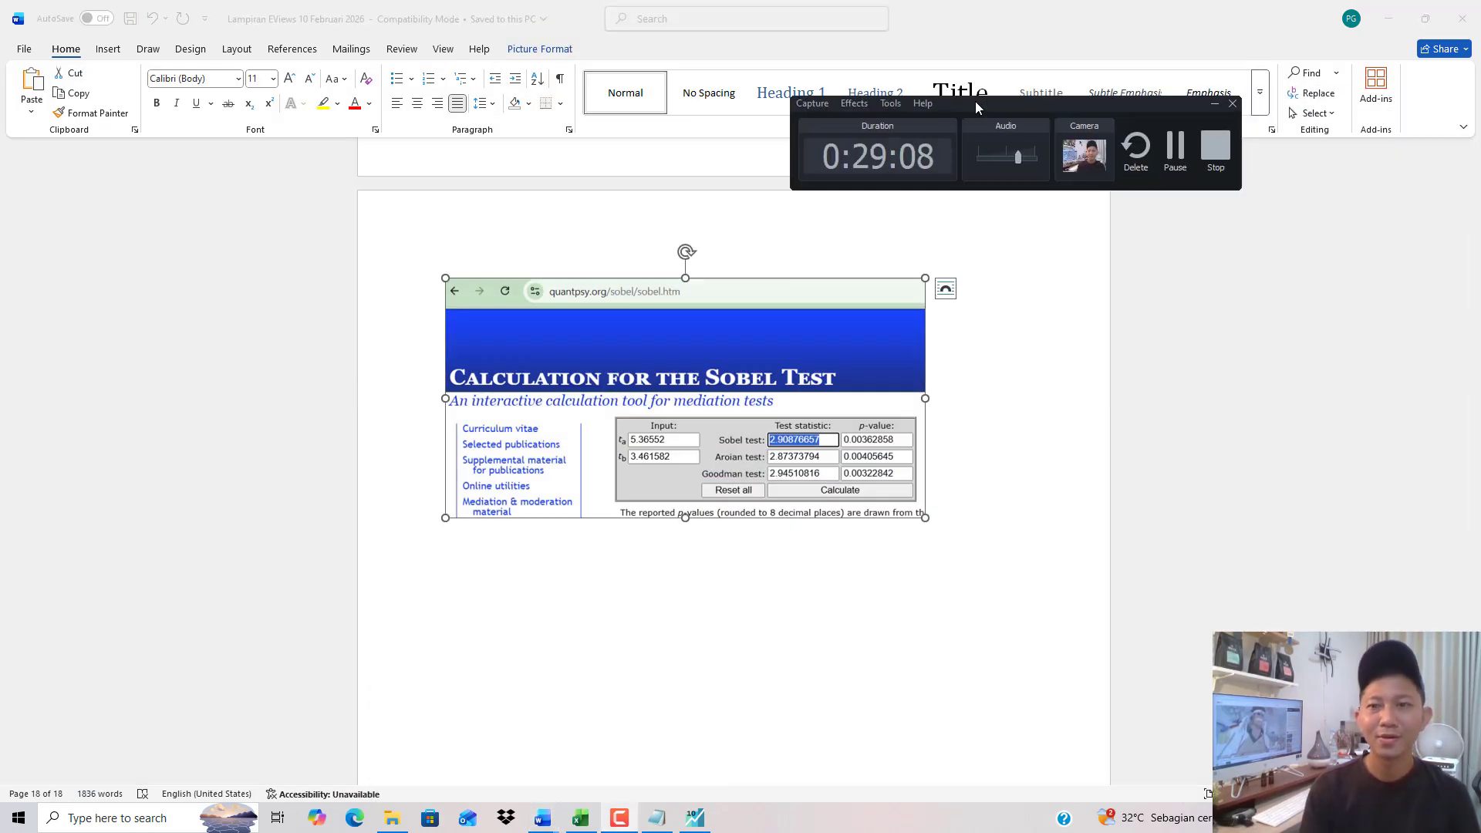